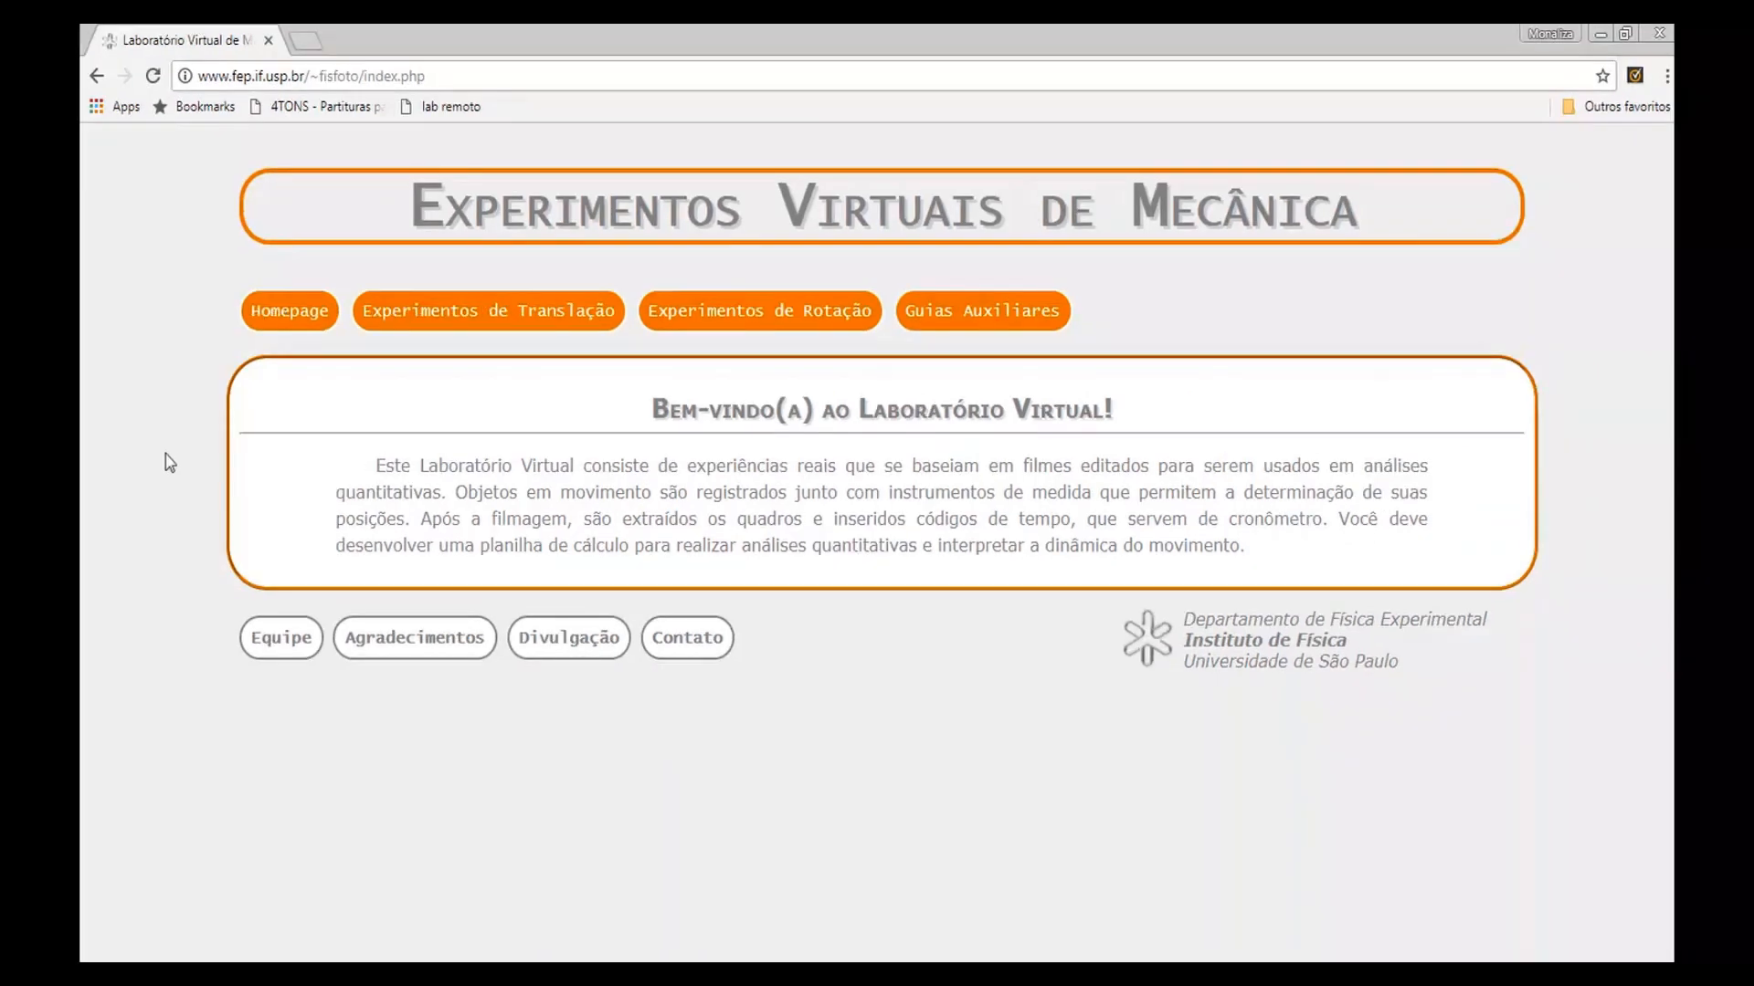
Open the frames of situation D6 in the Colisões Bidimensionais translation experiment
{"action": "mouse_move", "coordinate": [402, 311]}
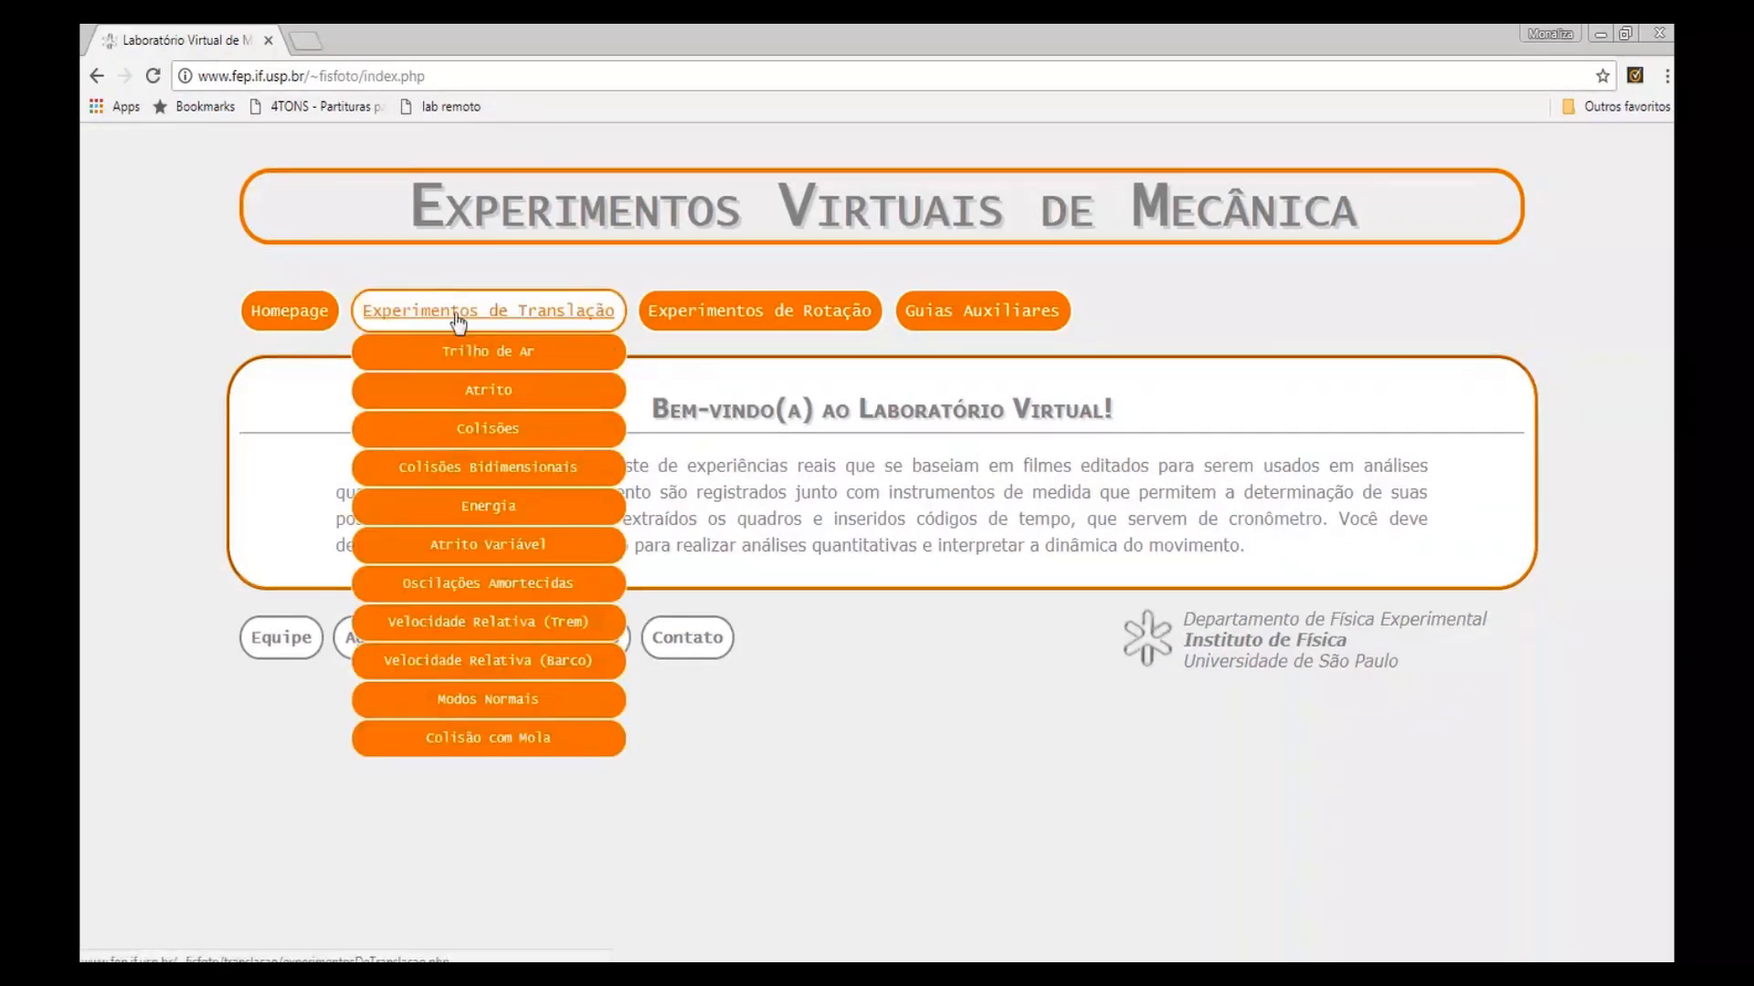
{"action": "left_click", "coordinate": [454, 470]}
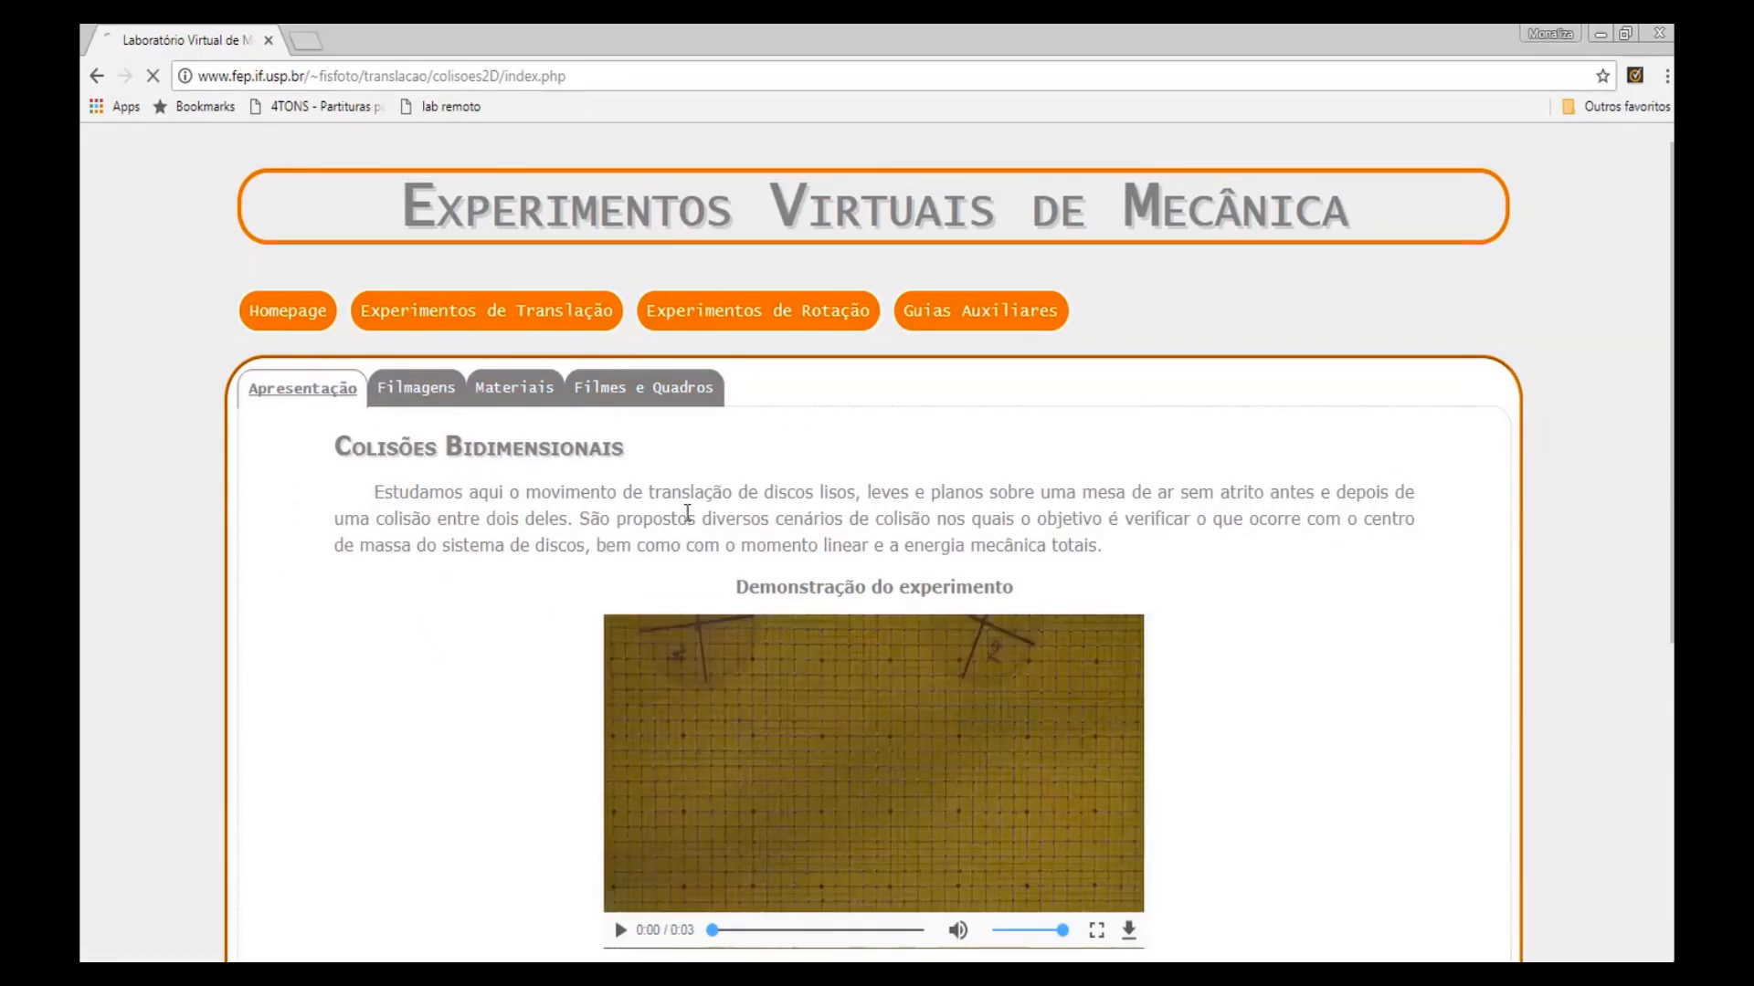
{"action": "left_click", "coordinate": [693, 390]}
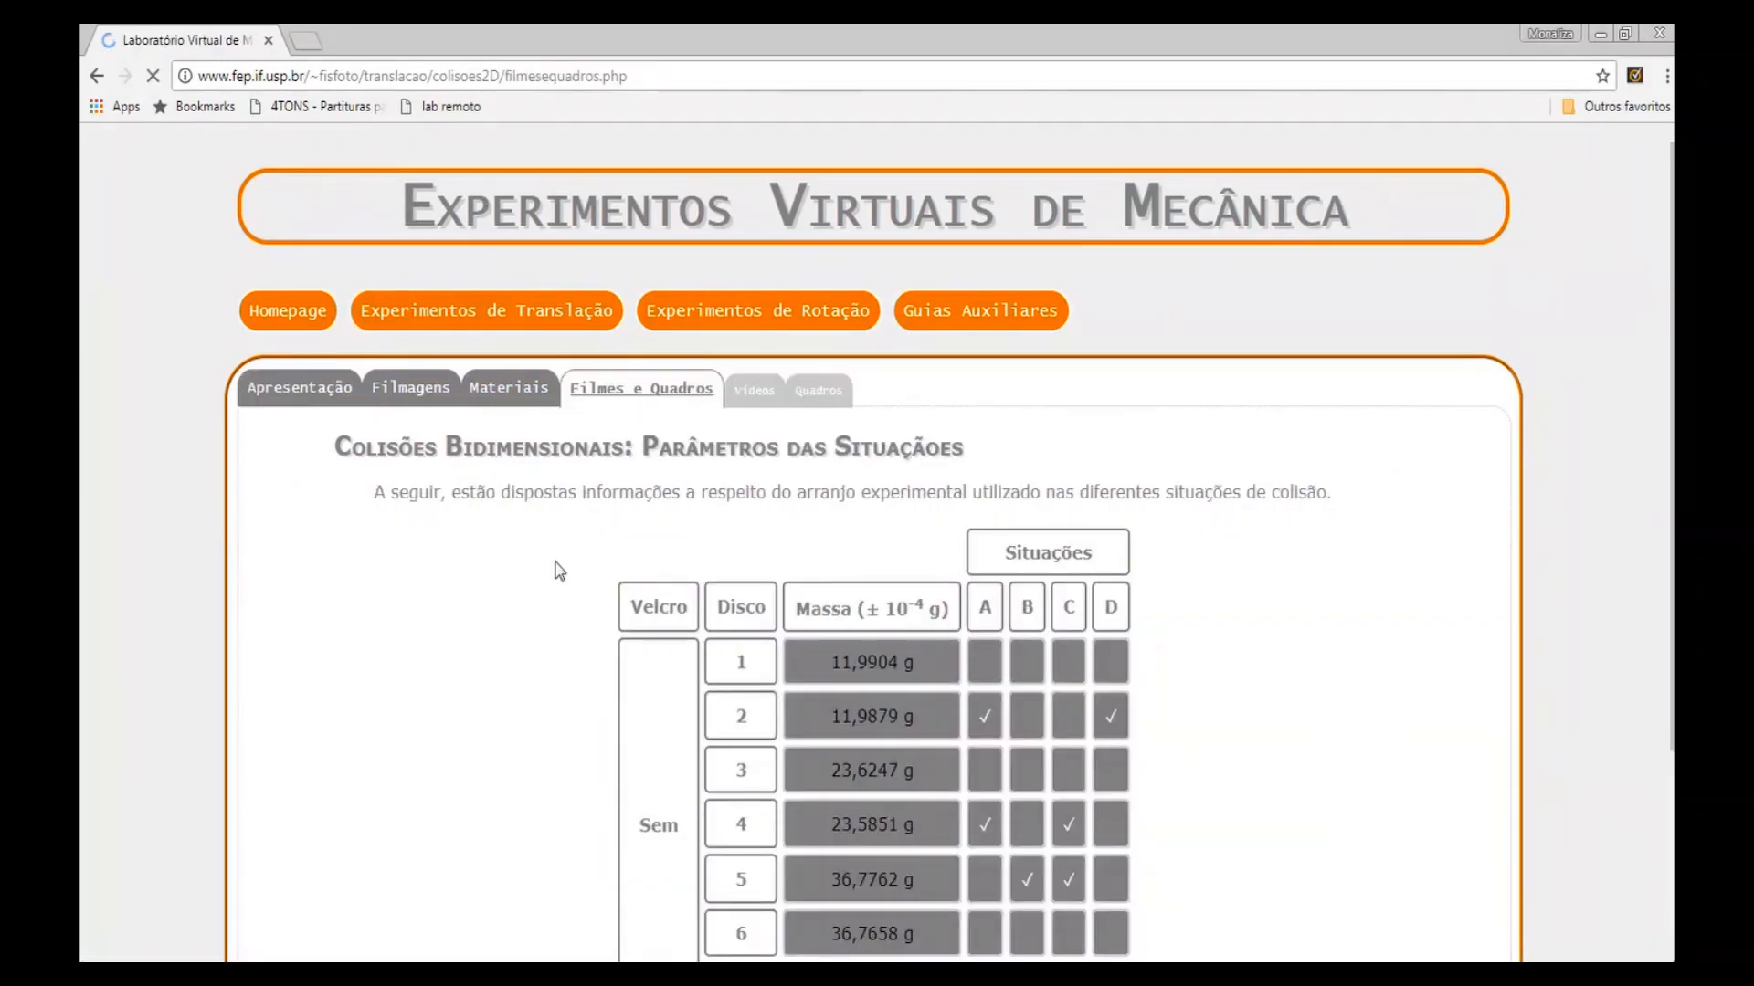
{"action": "scroll", "coordinate": [466, 705], "scroll_direction": "down", "scroll_amount": 1}
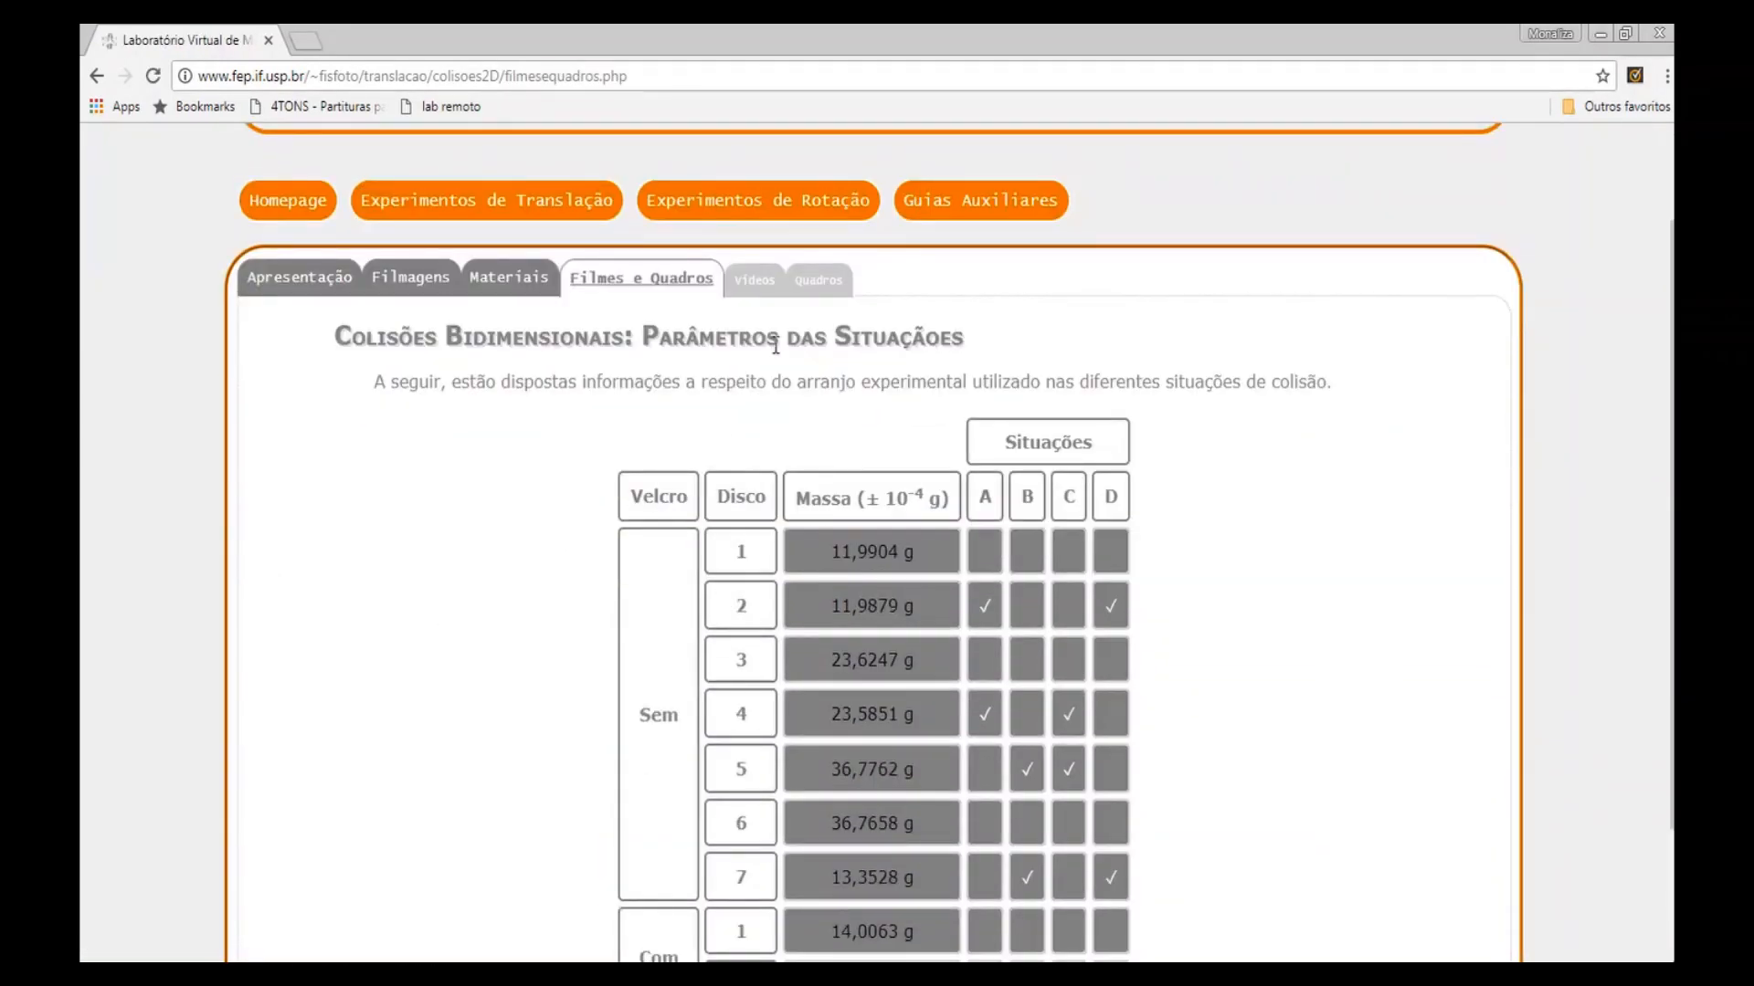
{"action": "left_click", "coordinate": [818, 279]}
{"action": "scroll", "coordinate": [462, 845], "scroll_direction": "down", "scroll_amount": 5}
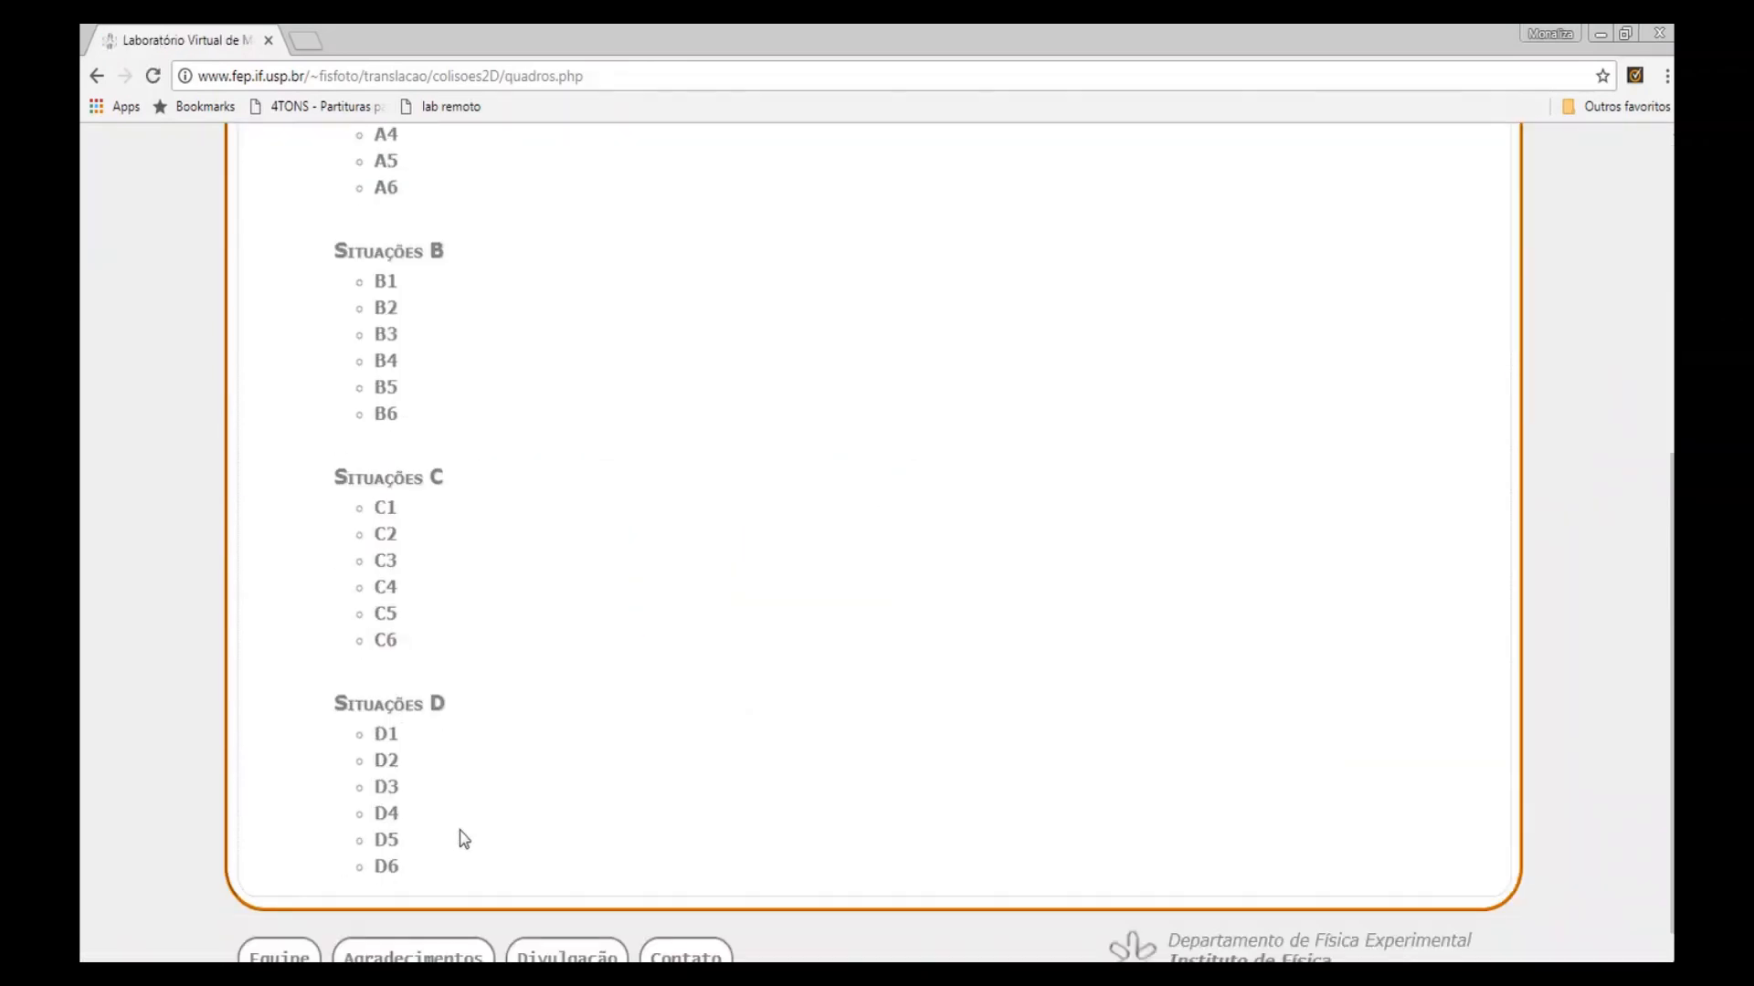
{"action": "left_click", "coordinate": [393, 867]}
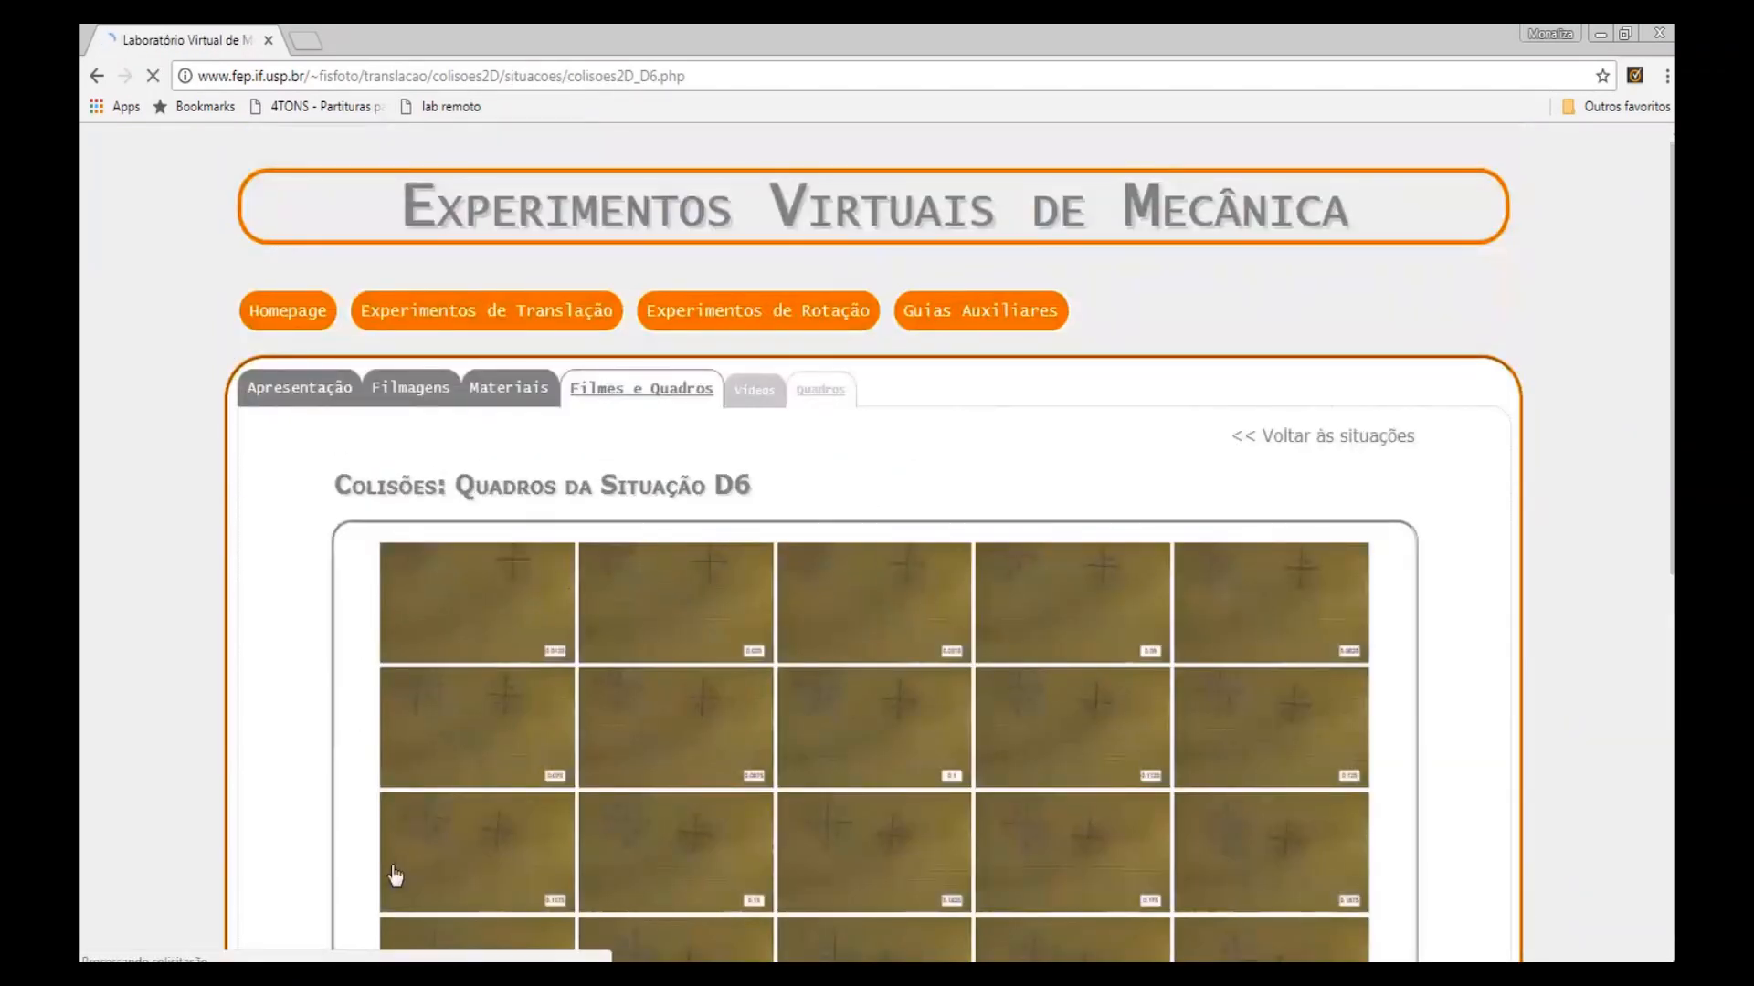
Look over the D6 frame gallery and enlarge its first frame, stamped 0.0125
{"action": "scroll", "coordinate": [434, 606], "scroll_direction": "down", "scroll_amount": 2}
{"action": "scroll", "coordinate": [236, 668], "scroll_direction": "down", "scroll_amount": 4}
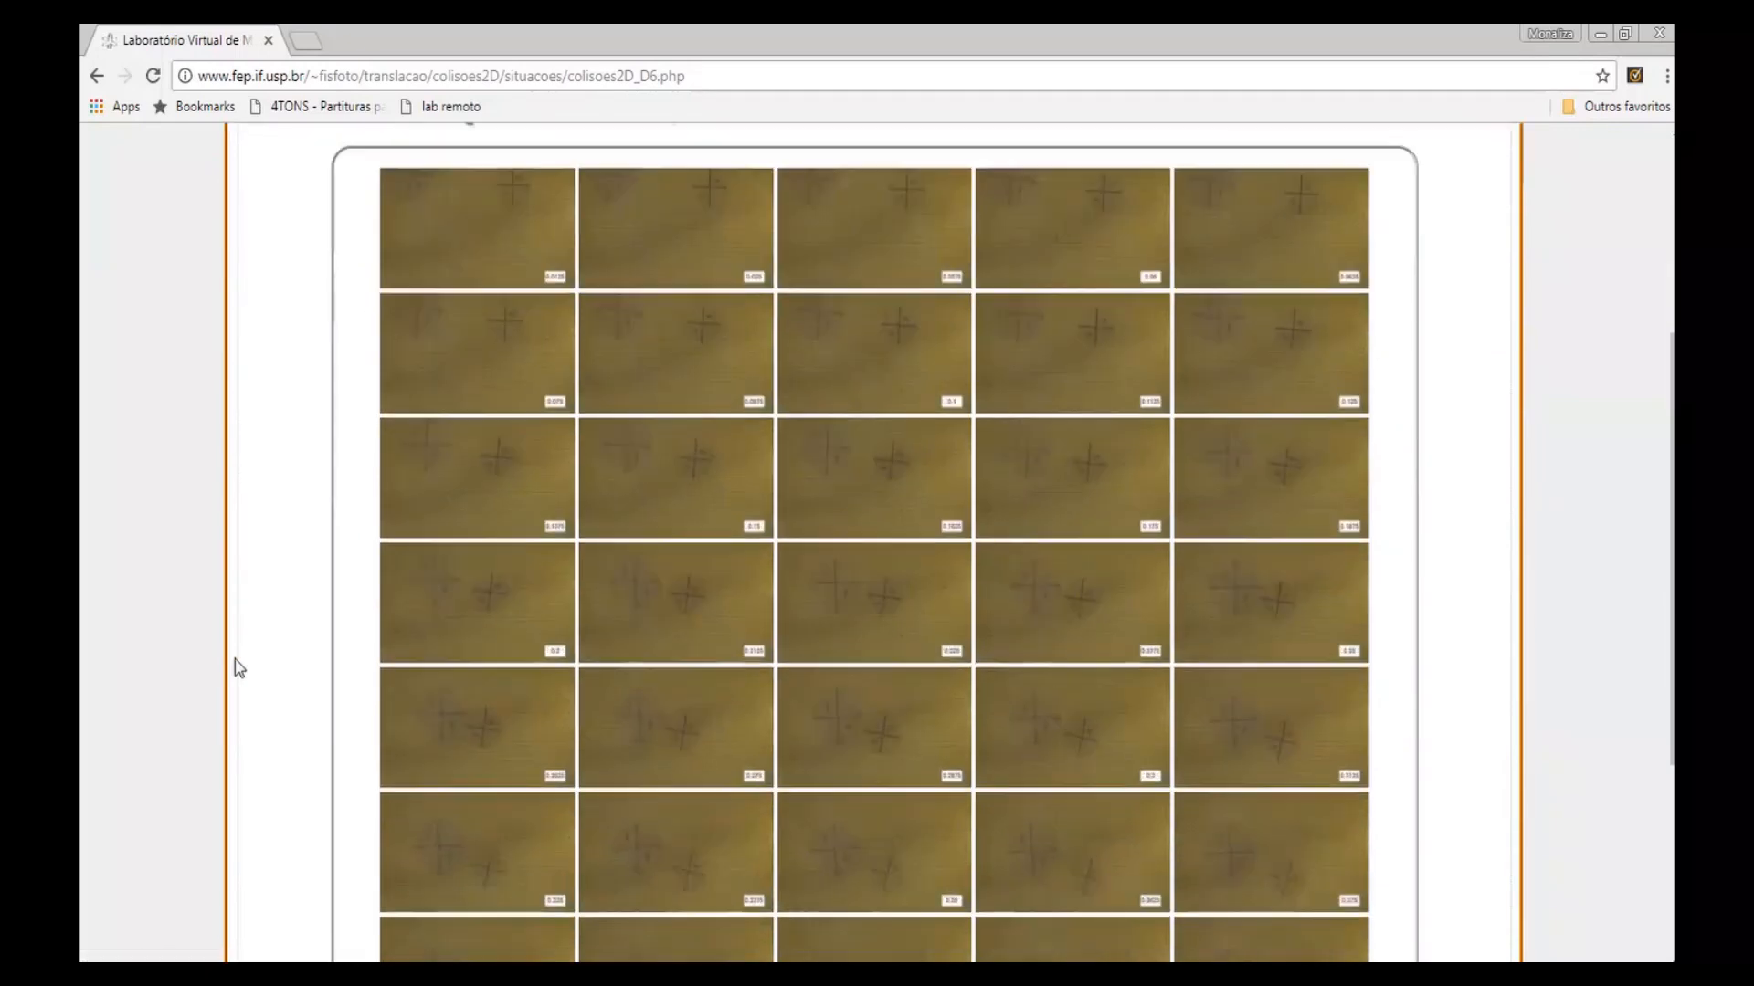
{"action": "scroll", "coordinate": [236, 669], "scroll_direction": "up", "scroll_amount": 5}
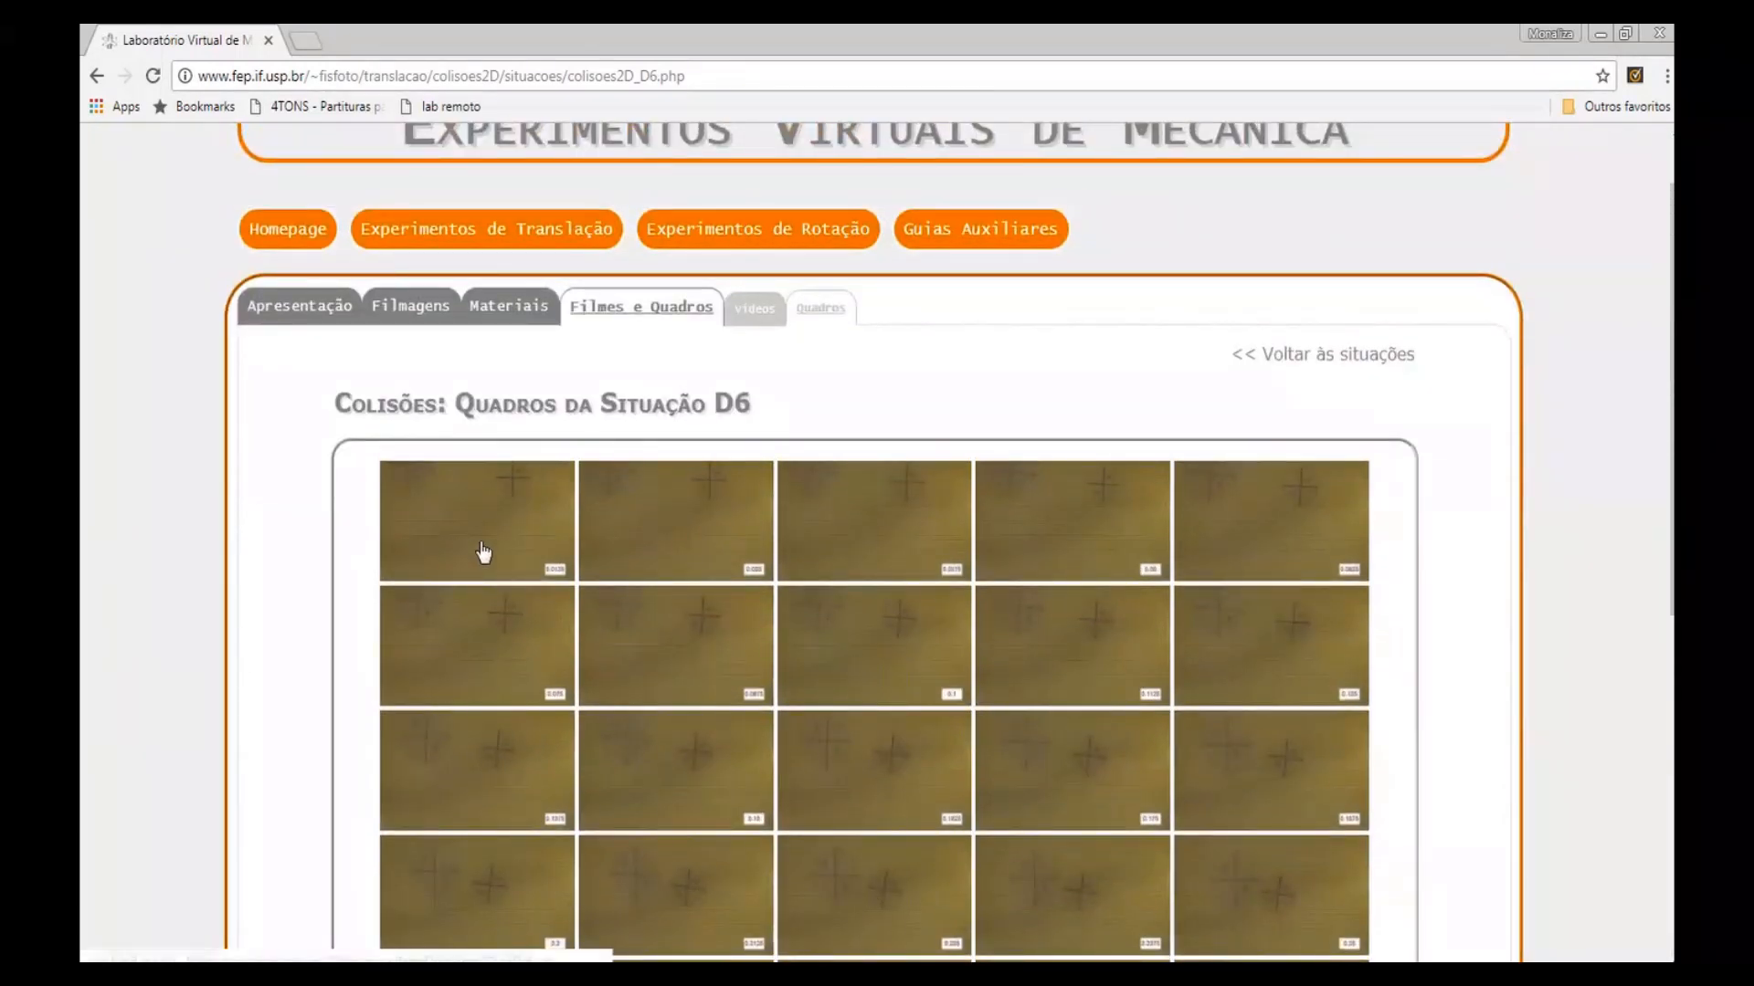
{"action": "left_click", "coordinate": [480, 542]}
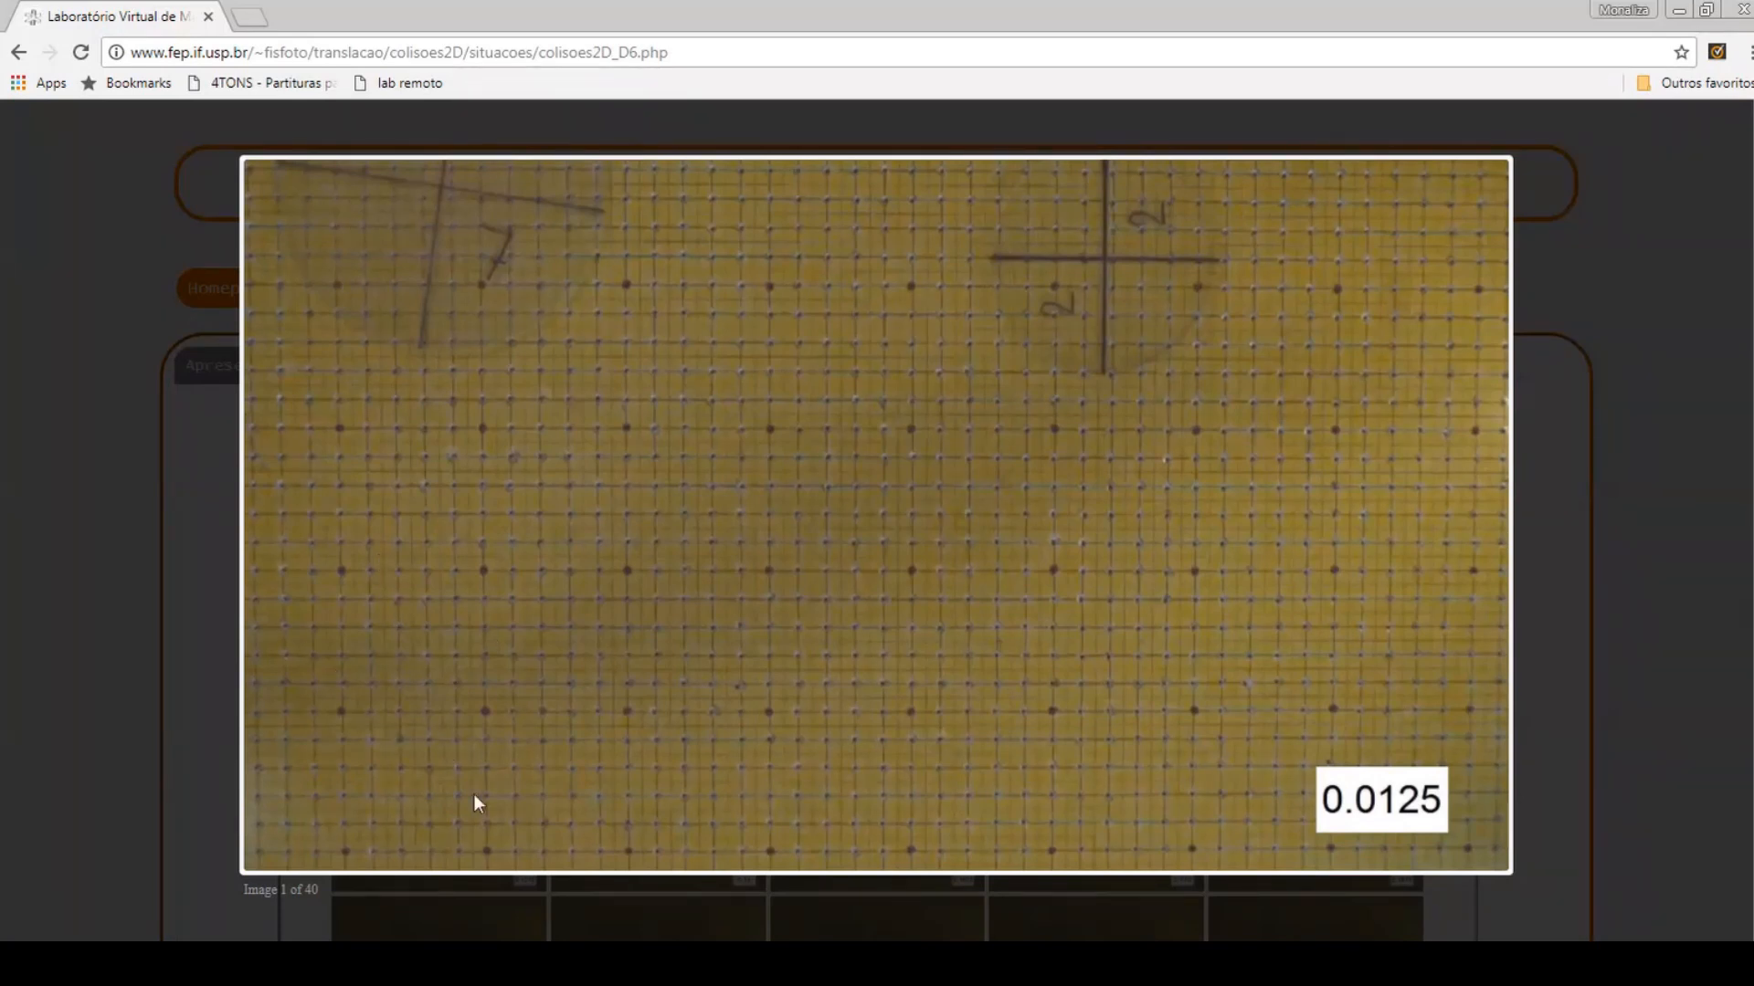
Bring up the desktop sticky notes and stretch X along the frame's upper edge and Y down its left edge as axis masks
{"action": "left_click", "coordinate": [636, 964]}
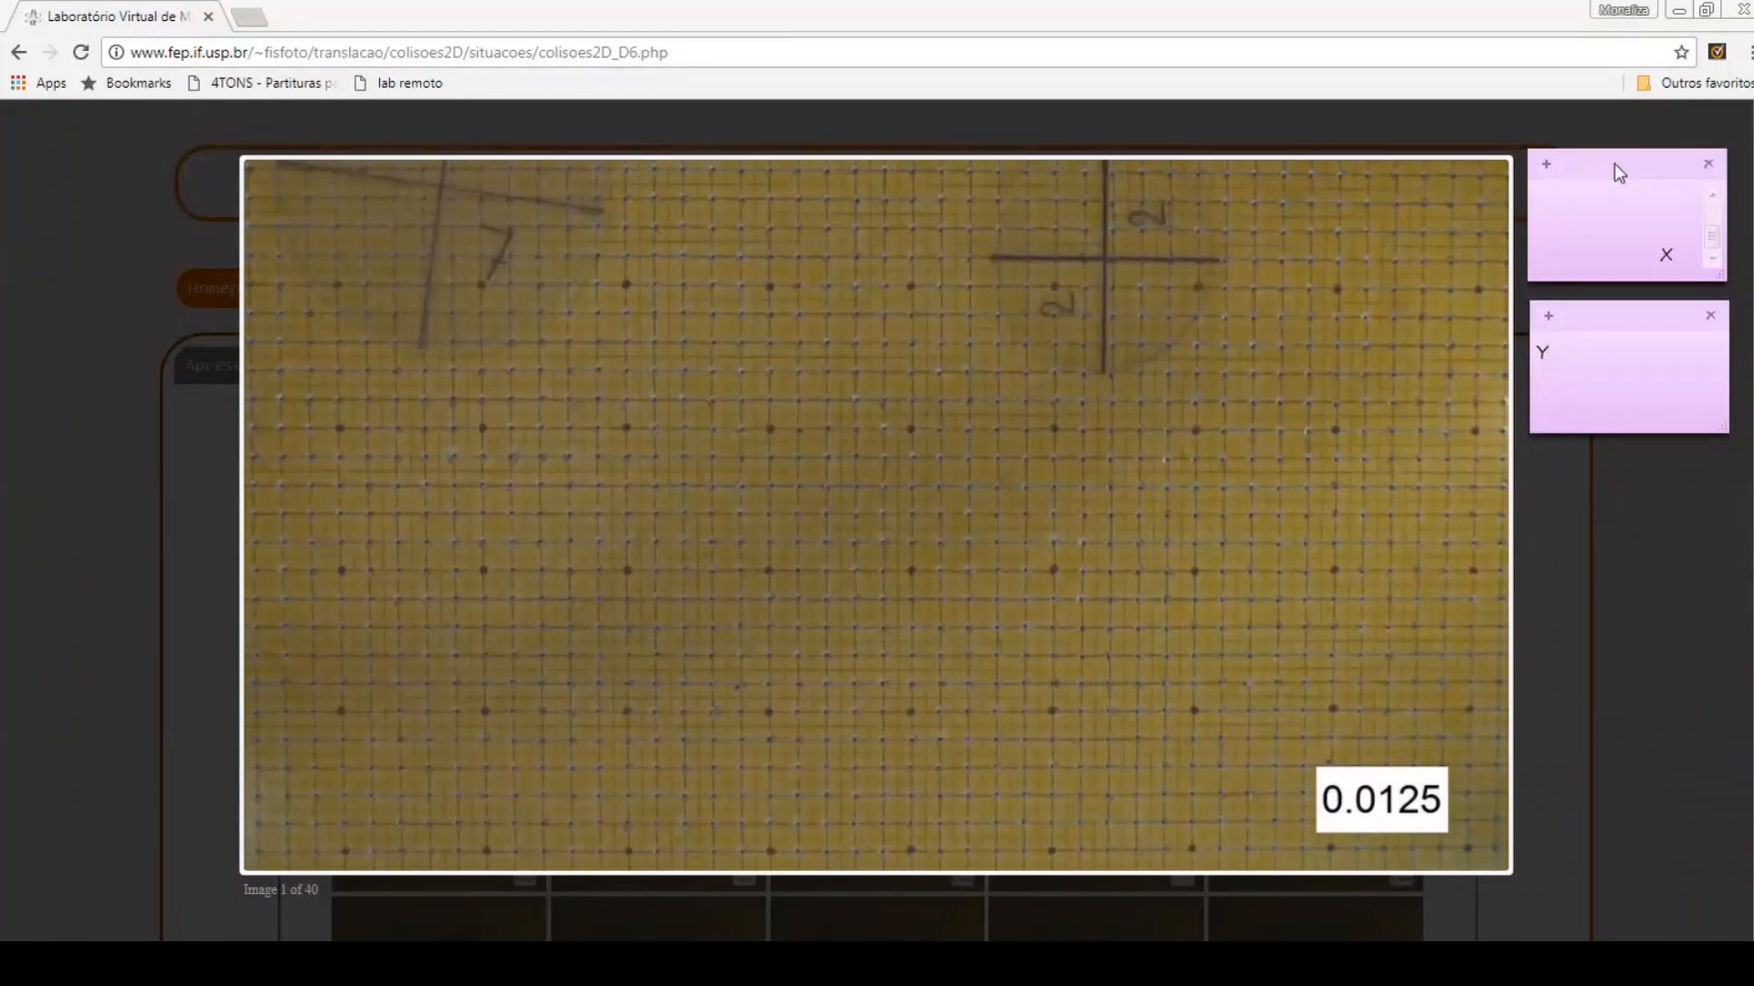
{"action": "left_click_drag", "start_coordinate": [1614, 163], "coordinate": [423, 55]}
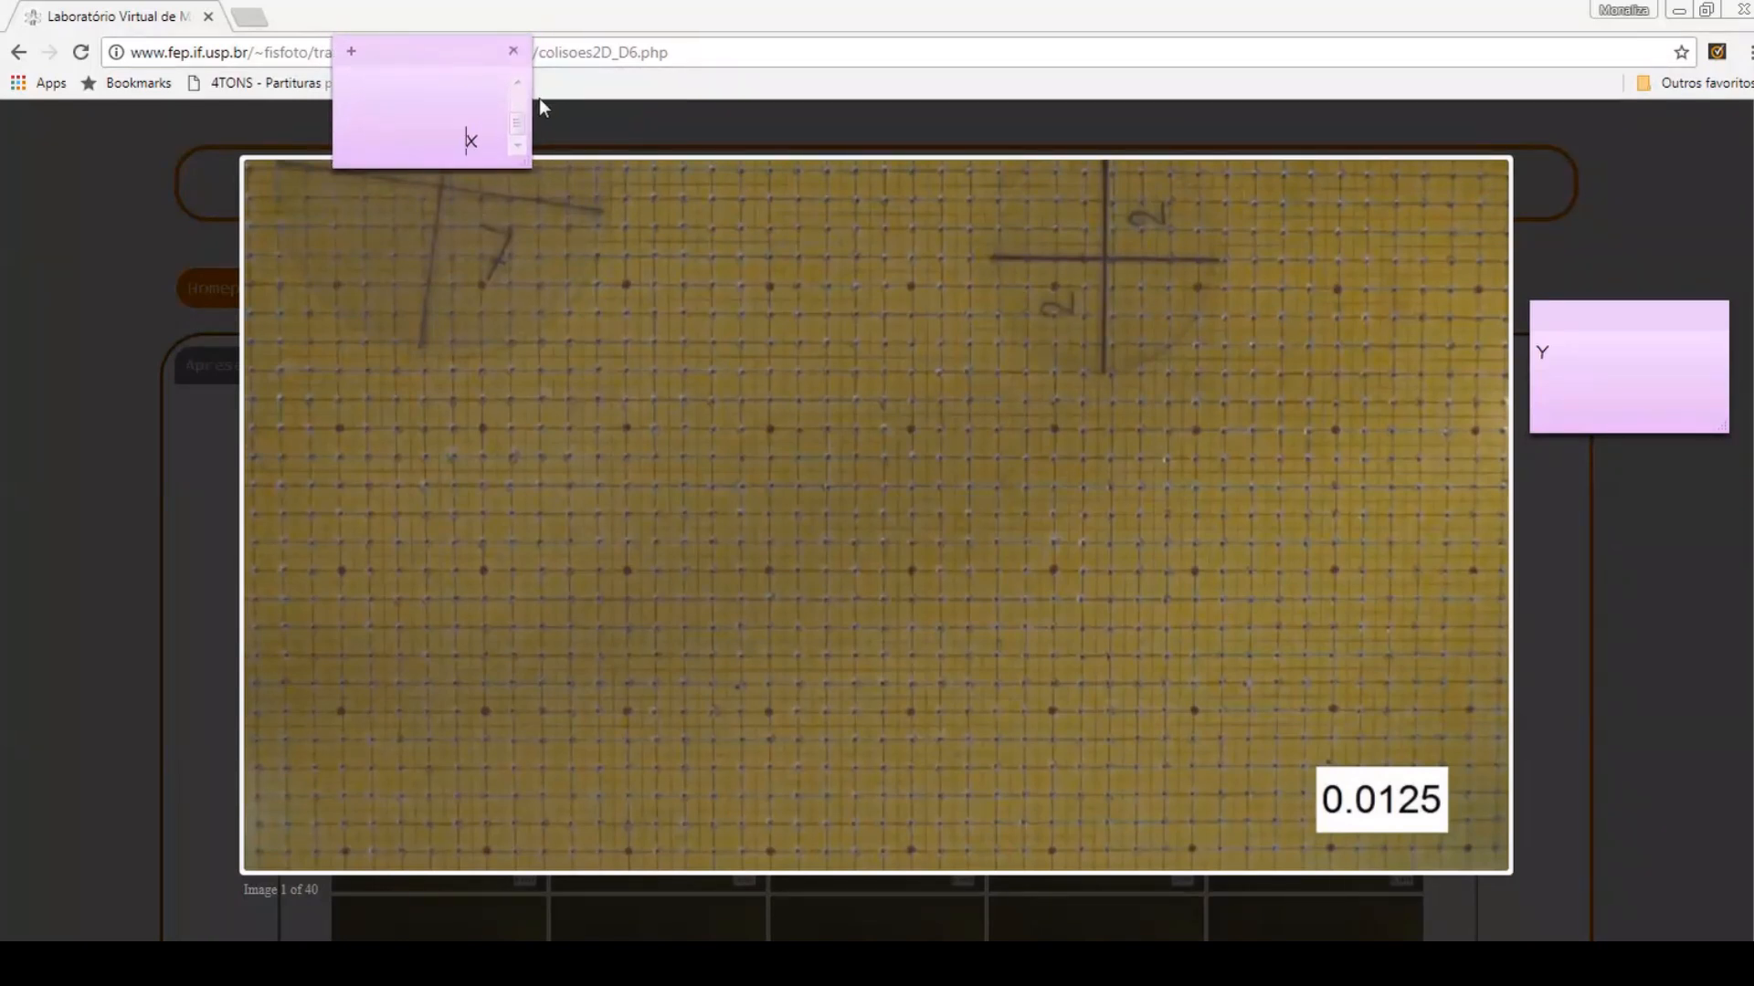
{"action": "left_click_drag", "start_coordinate": [531, 117], "coordinate": [1231, 118]}
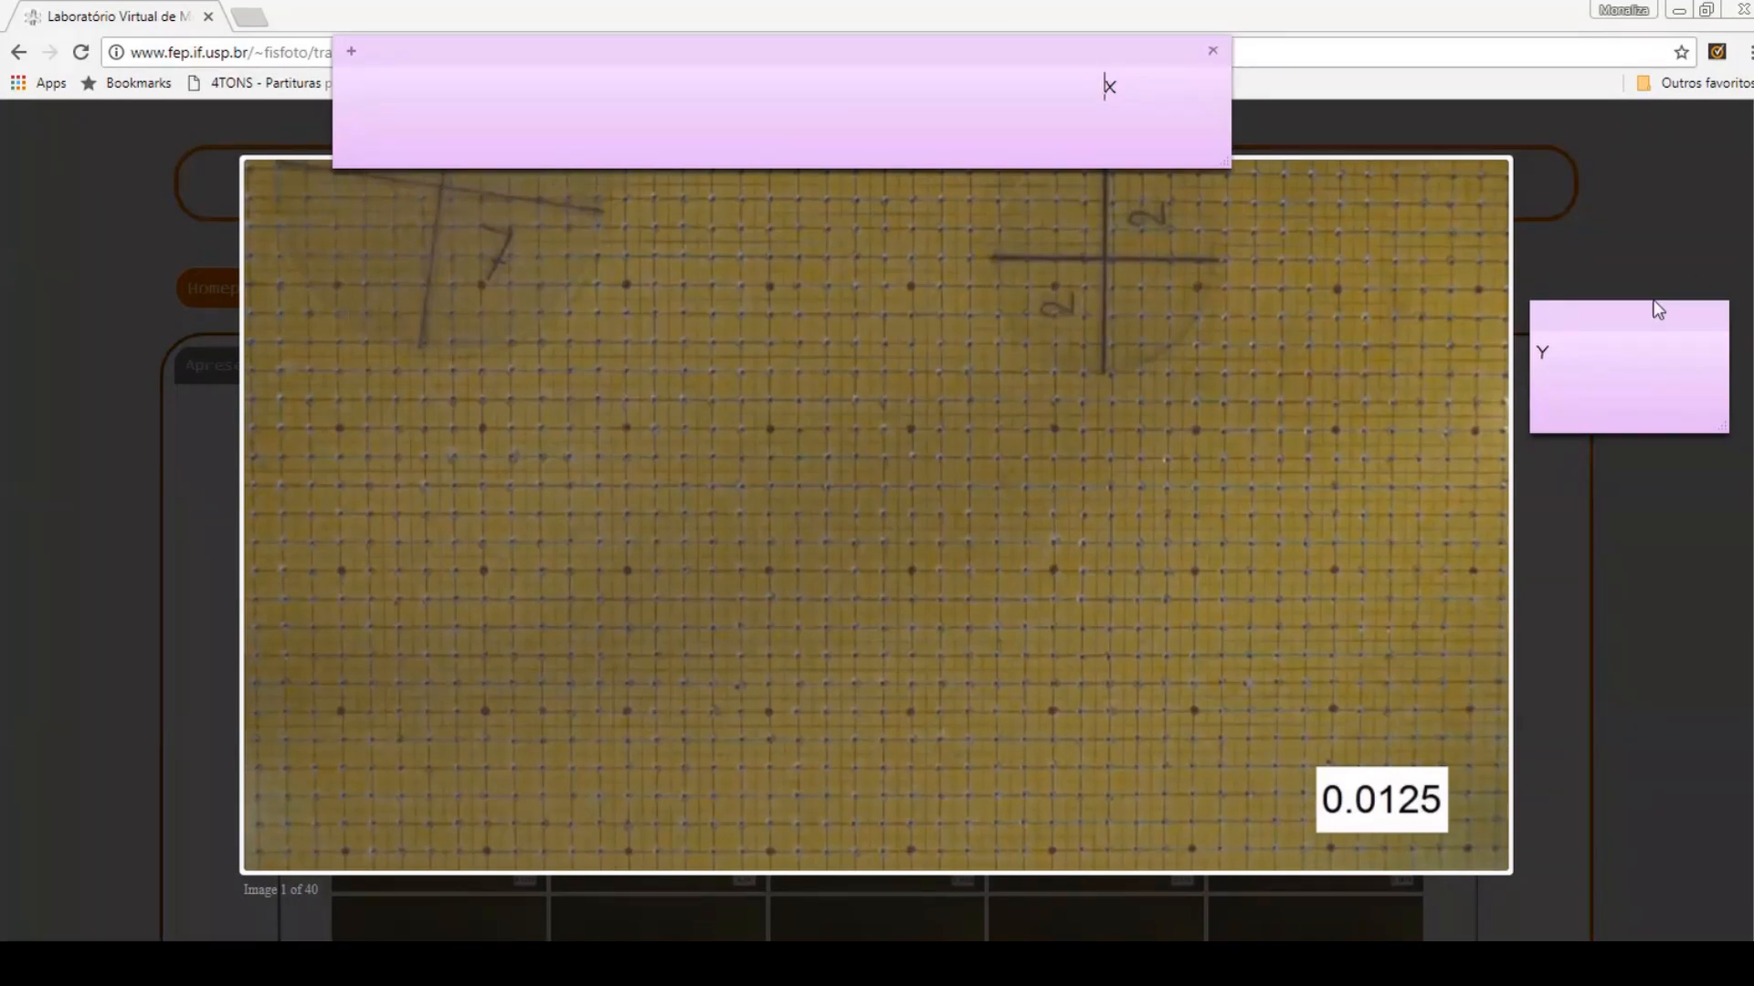
{"action": "left_click_drag", "start_coordinate": [1658, 314], "coordinate": [266, 187]}
{"action": "left_click_drag", "start_coordinate": [260, 299], "coordinate": [253, 692]}
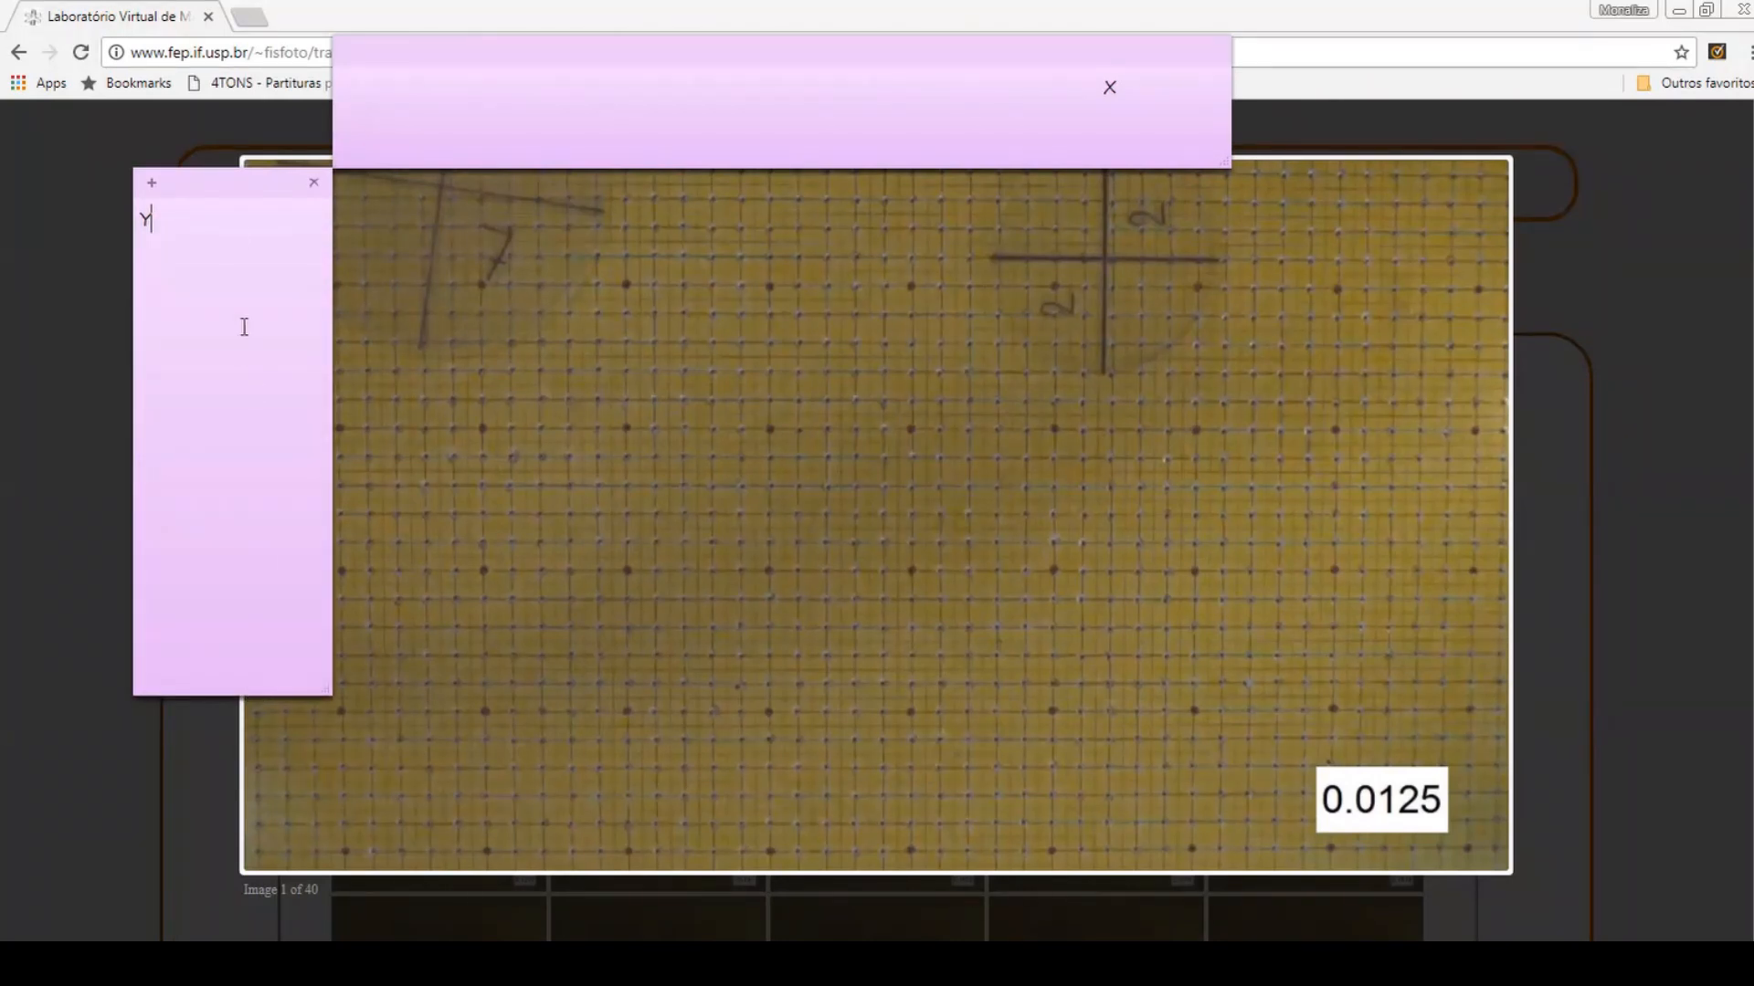
{"action": "left_click_drag", "start_coordinate": [274, 196], "coordinate": [275, 194]}
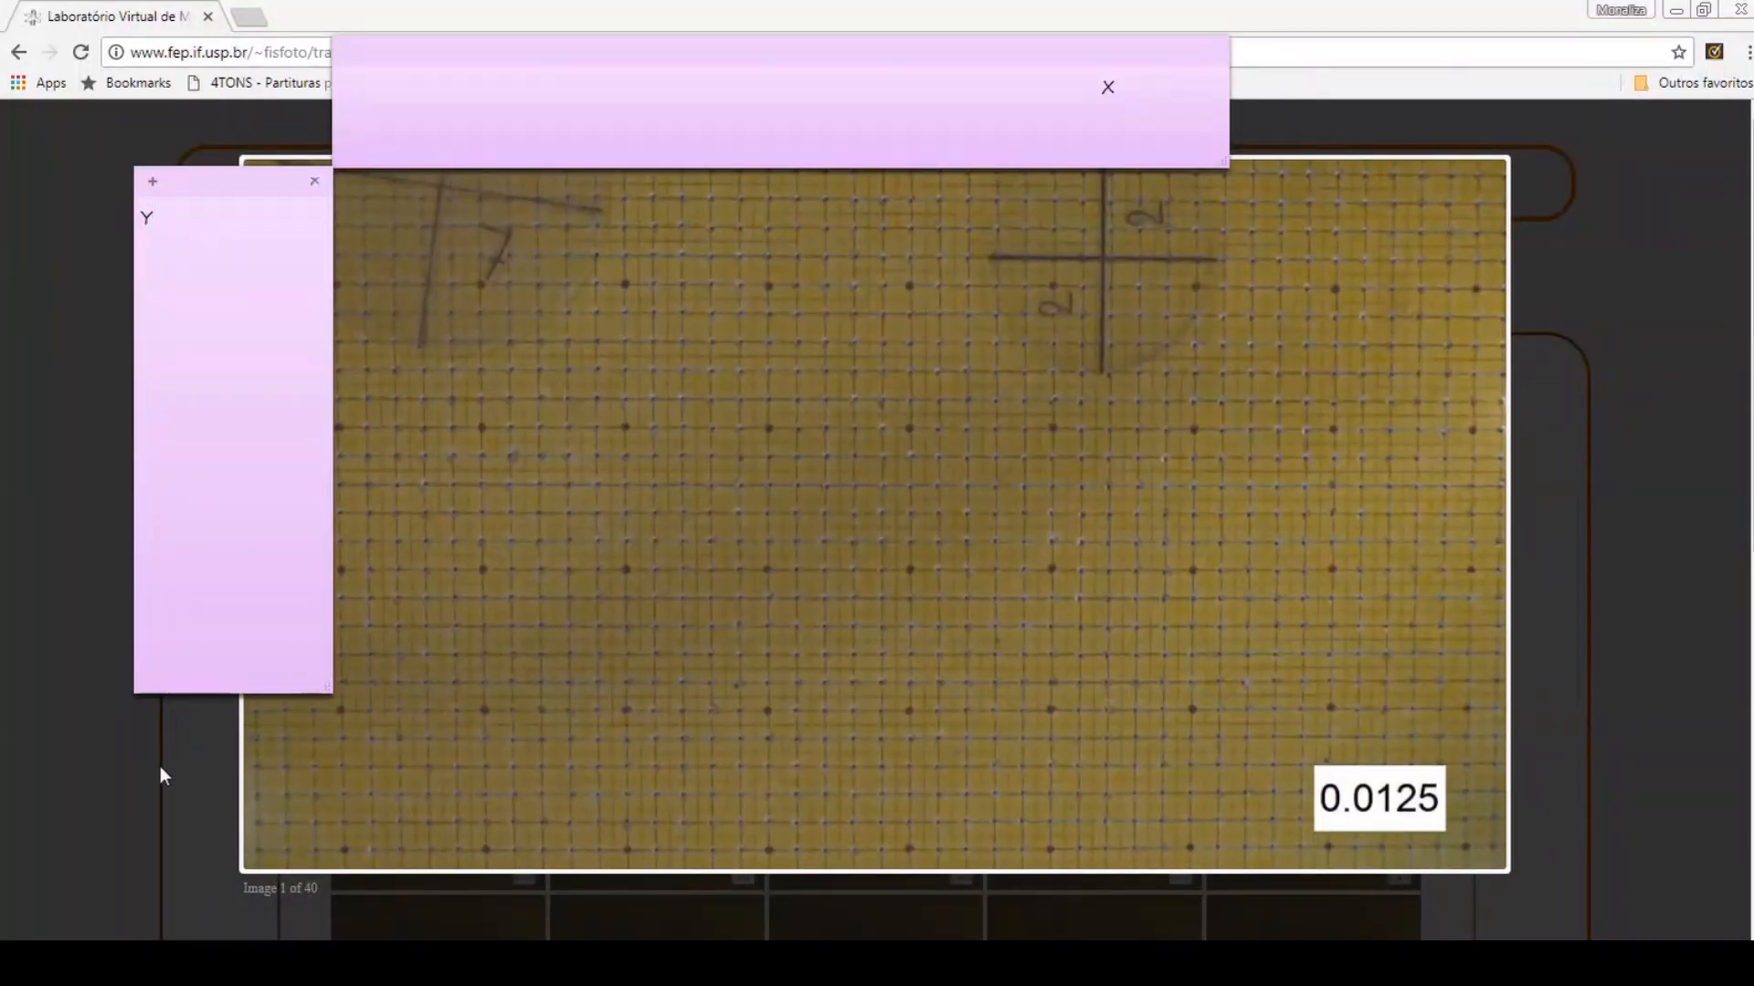
Close the enlarged frame and arrange the Excel workbook 2017_template_colisões_bi.xlsx side by side with the browser
{"action": "left_click", "coordinate": [95, 780]}
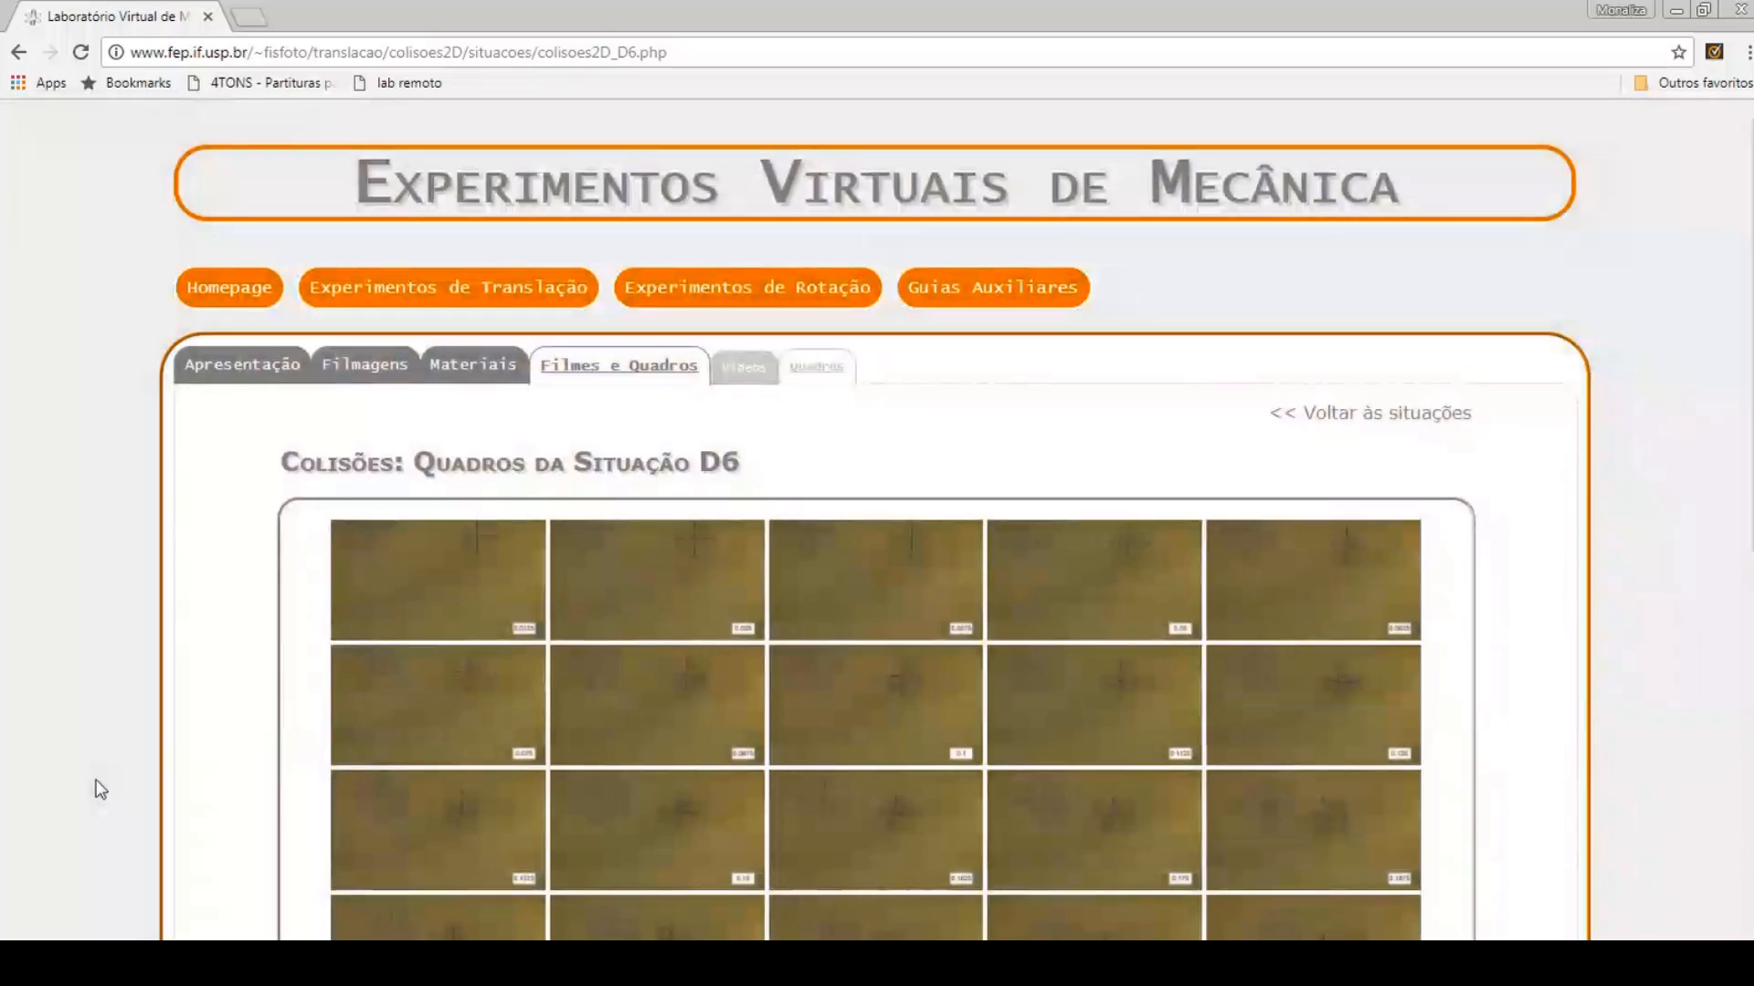
{"action": "key", "text": "alt+Tab"}
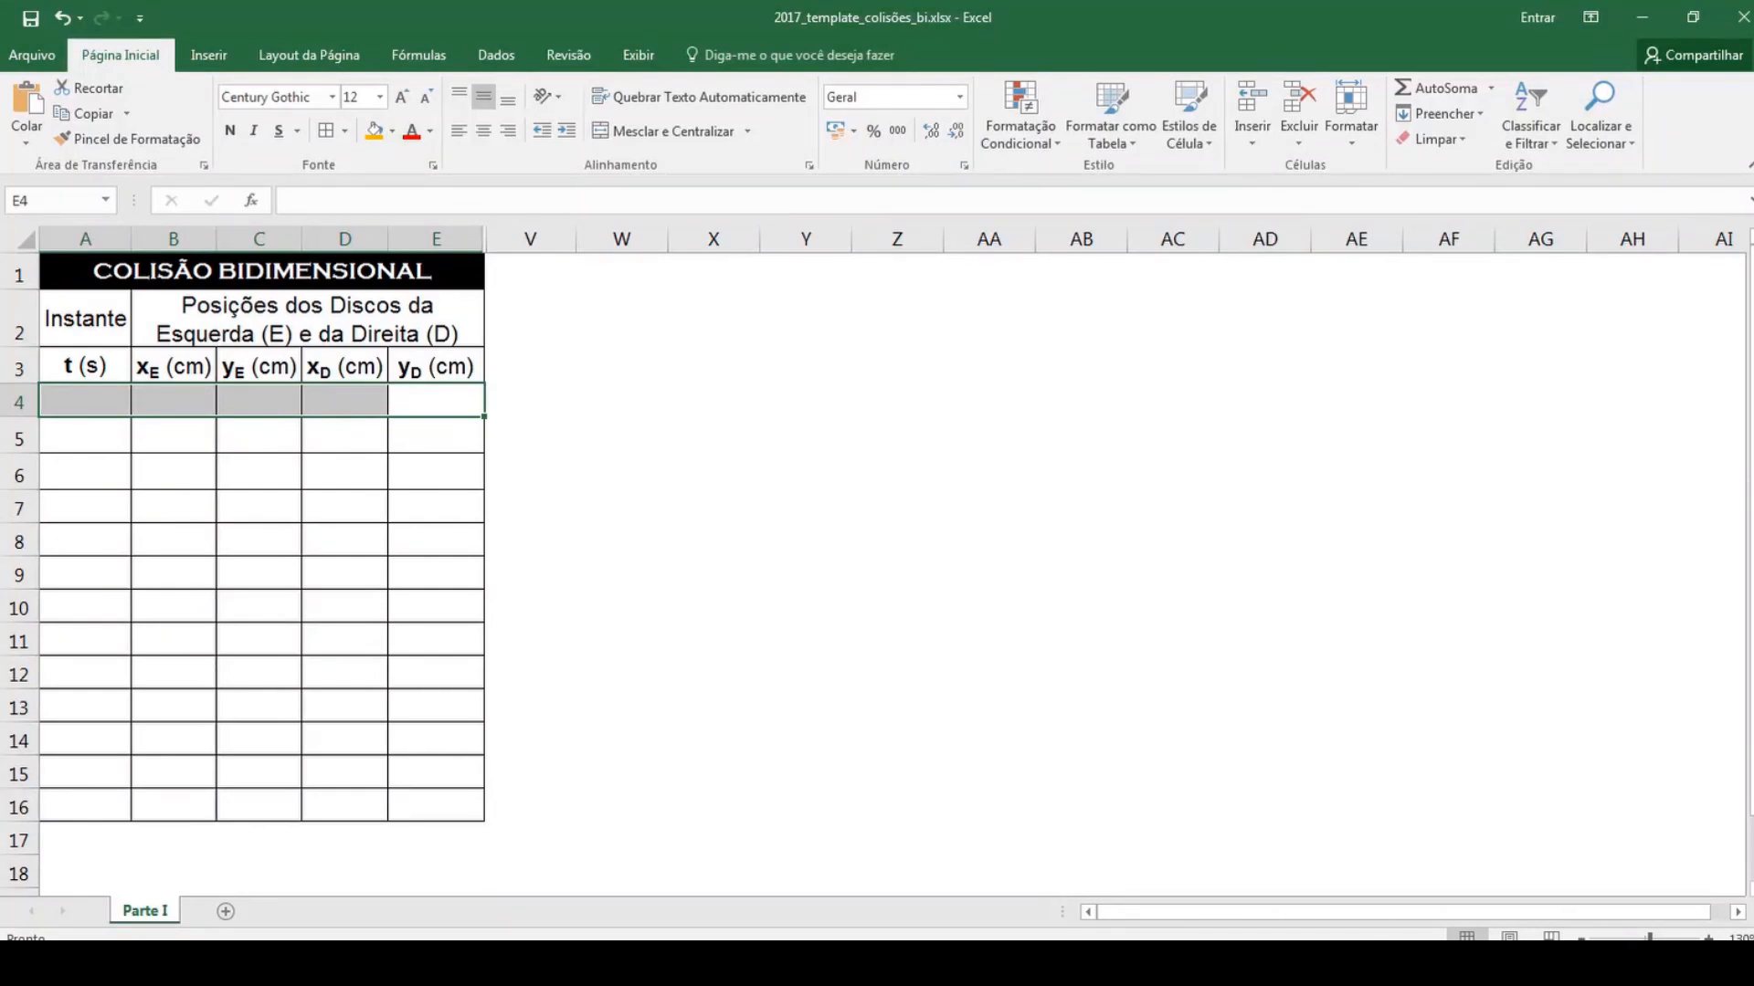
{"action": "key", "text": "super+Right"}
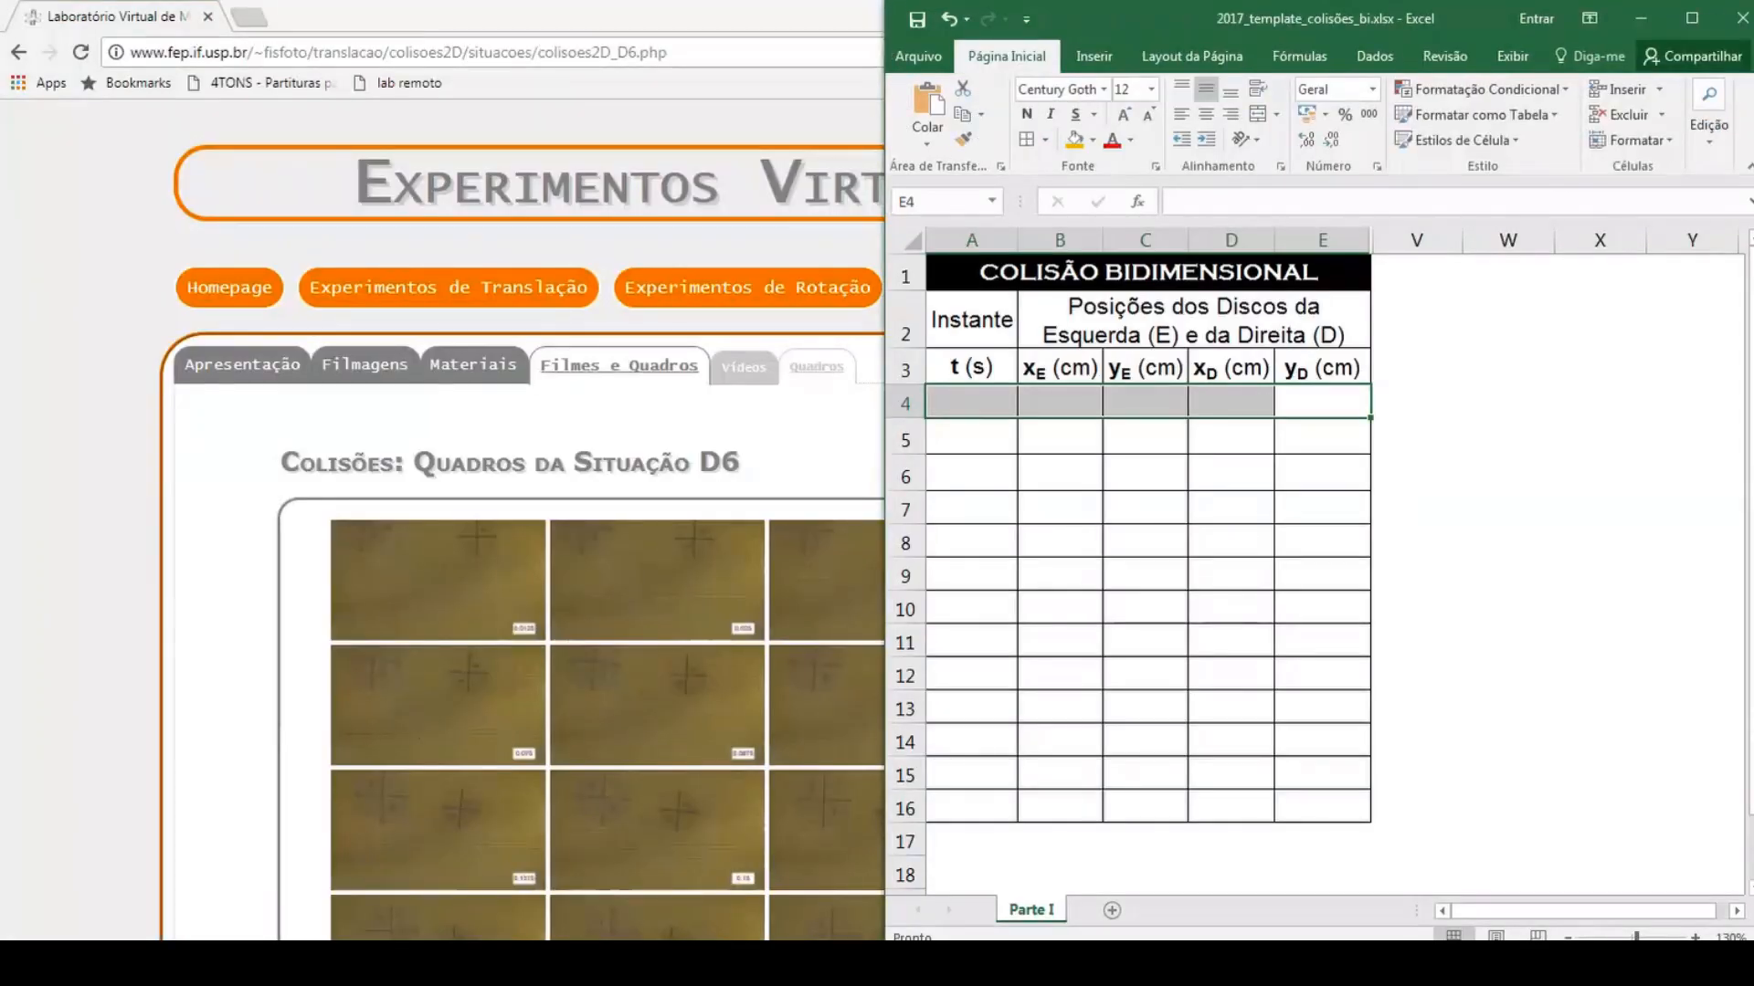
{"action": "double_click", "coordinate": [447, 3]}
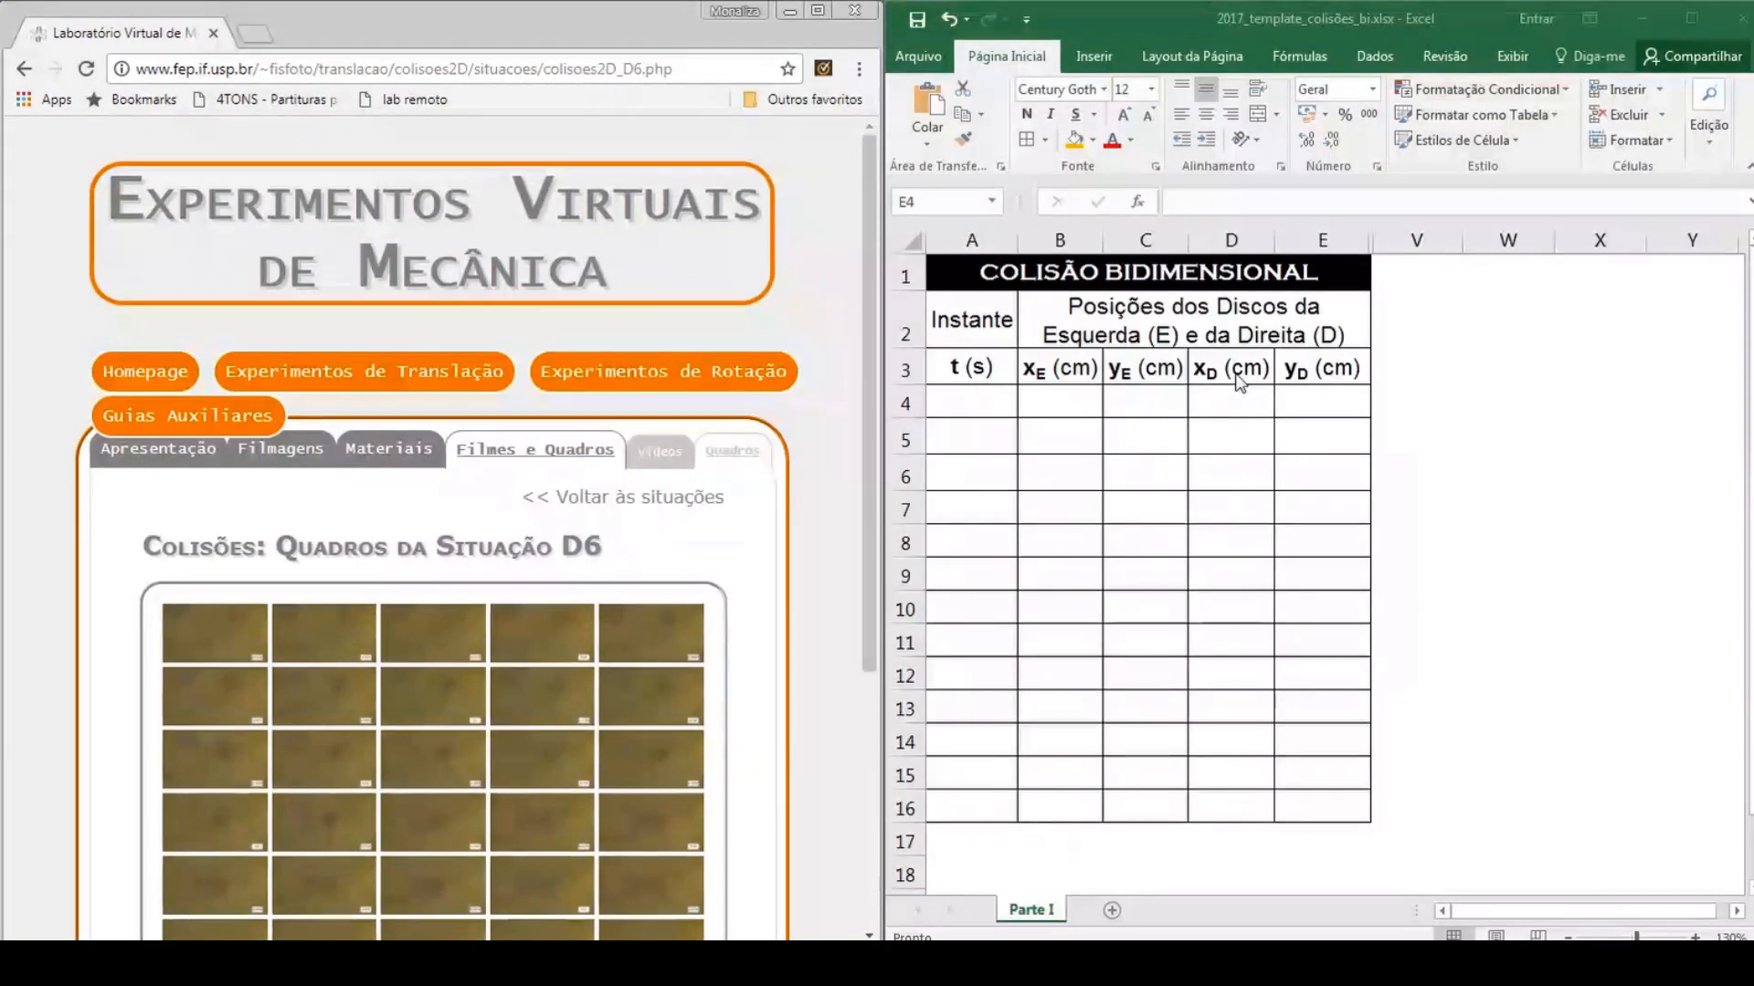
Enlarge the first D6 frame again and enter its instant 0,0125 and the left disc's position, x 3,6 and y 0,6, in row 4
{"action": "left_click", "coordinate": [191, 633]}
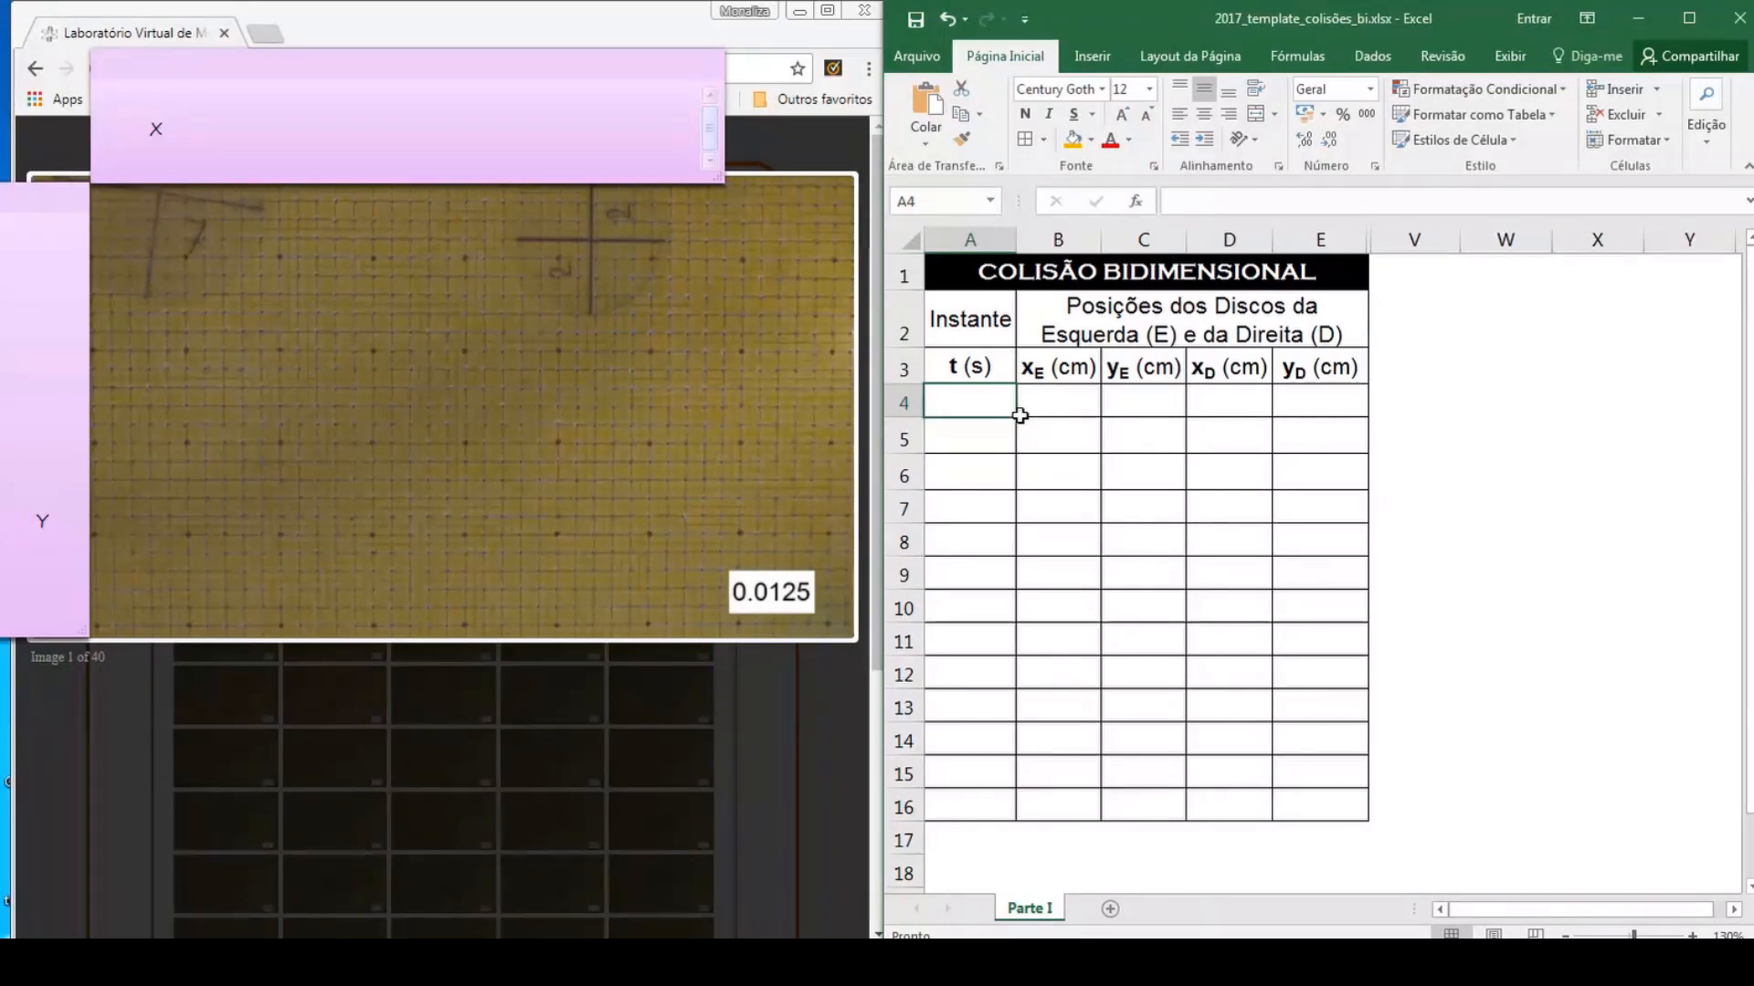
{"action": "type", "text": "0,0125"}
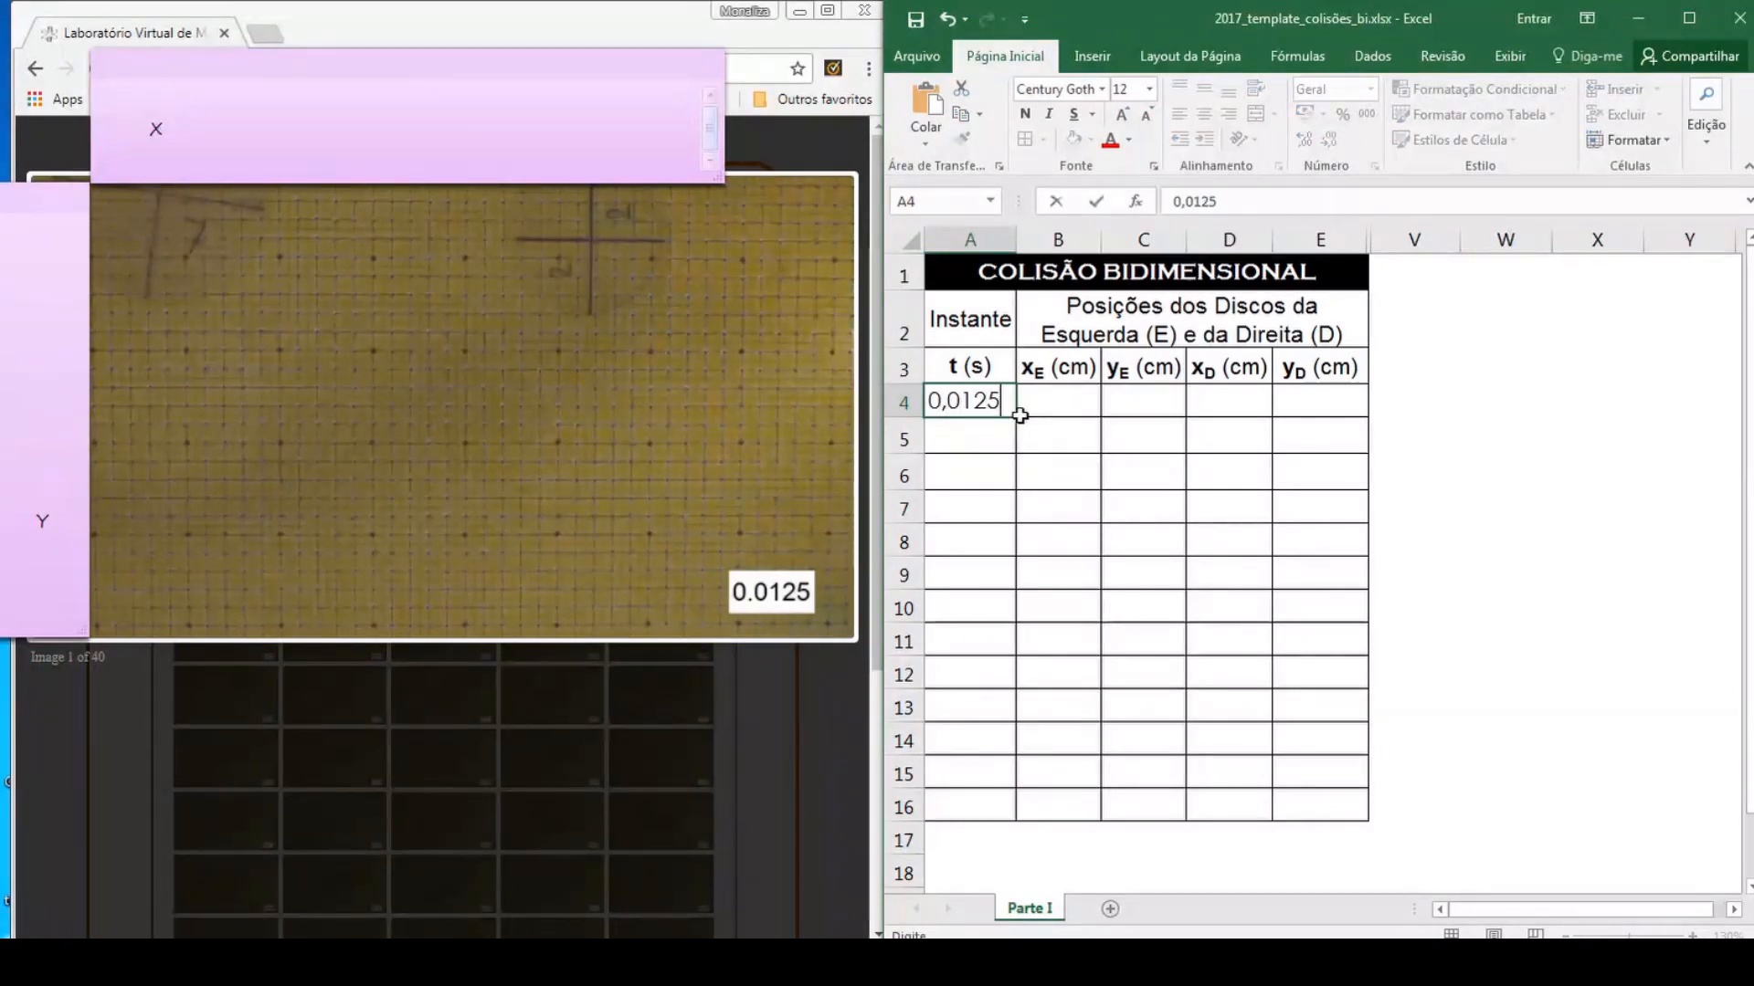
{"action": "left_click", "coordinate": [1020, 416]}
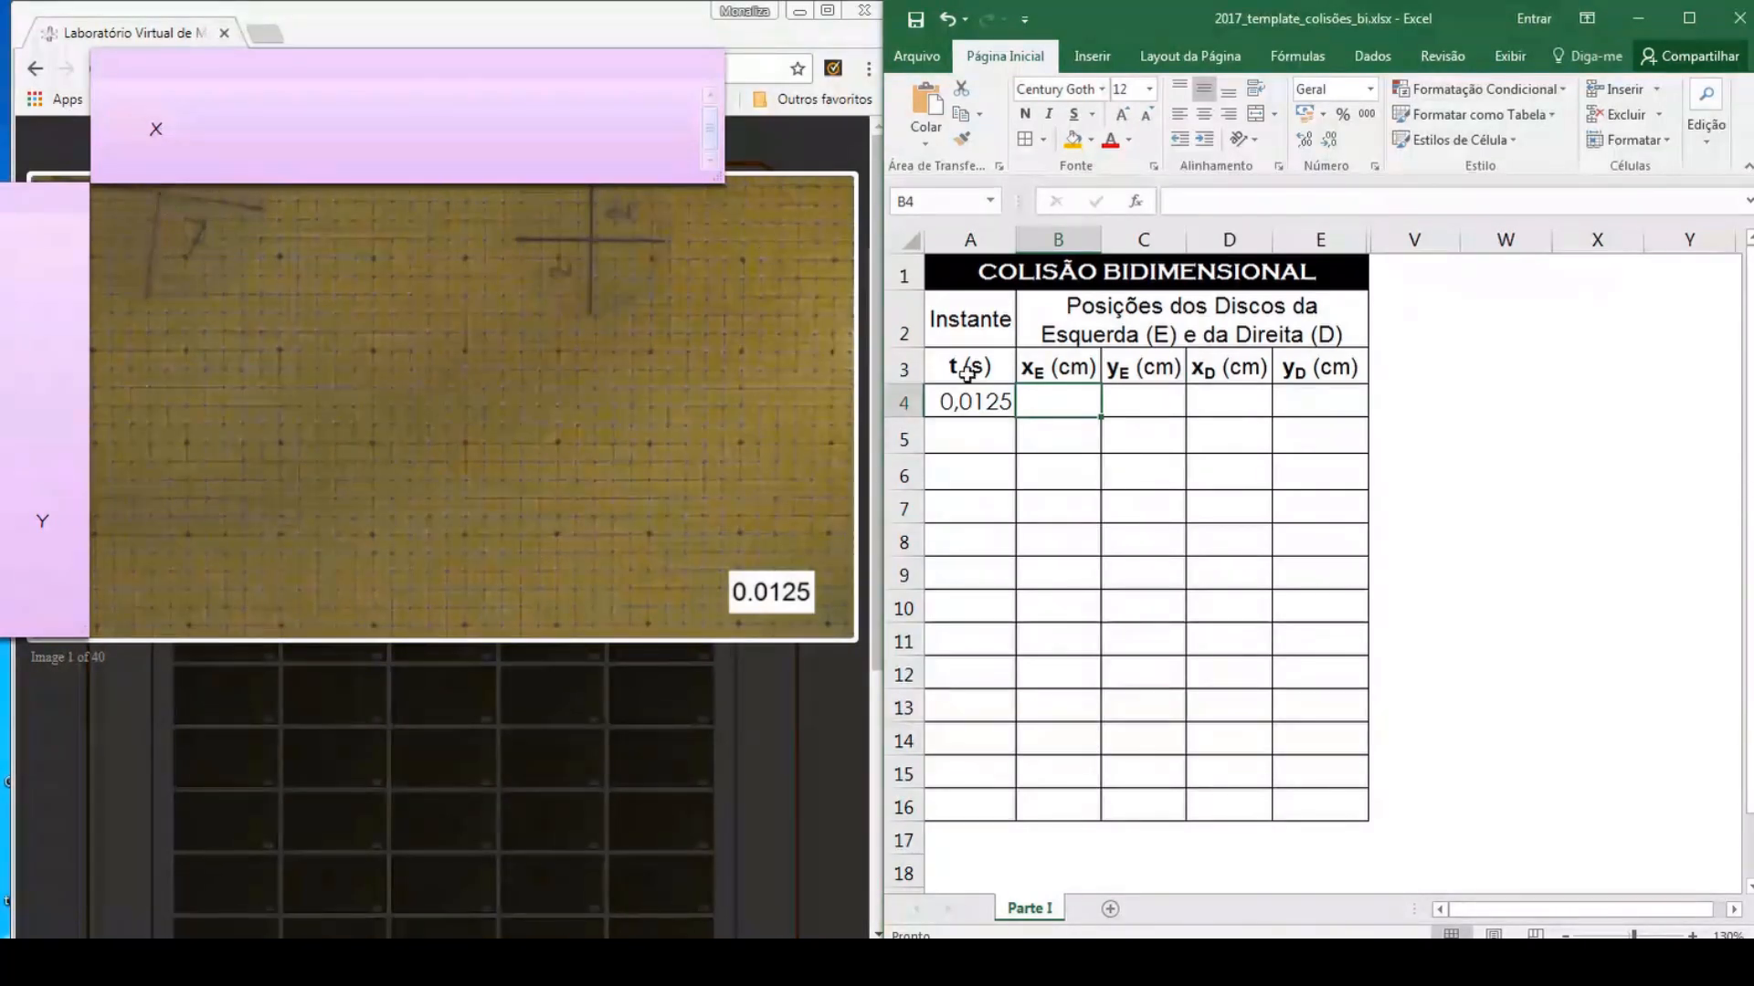
{"action": "type", "text": "3"}
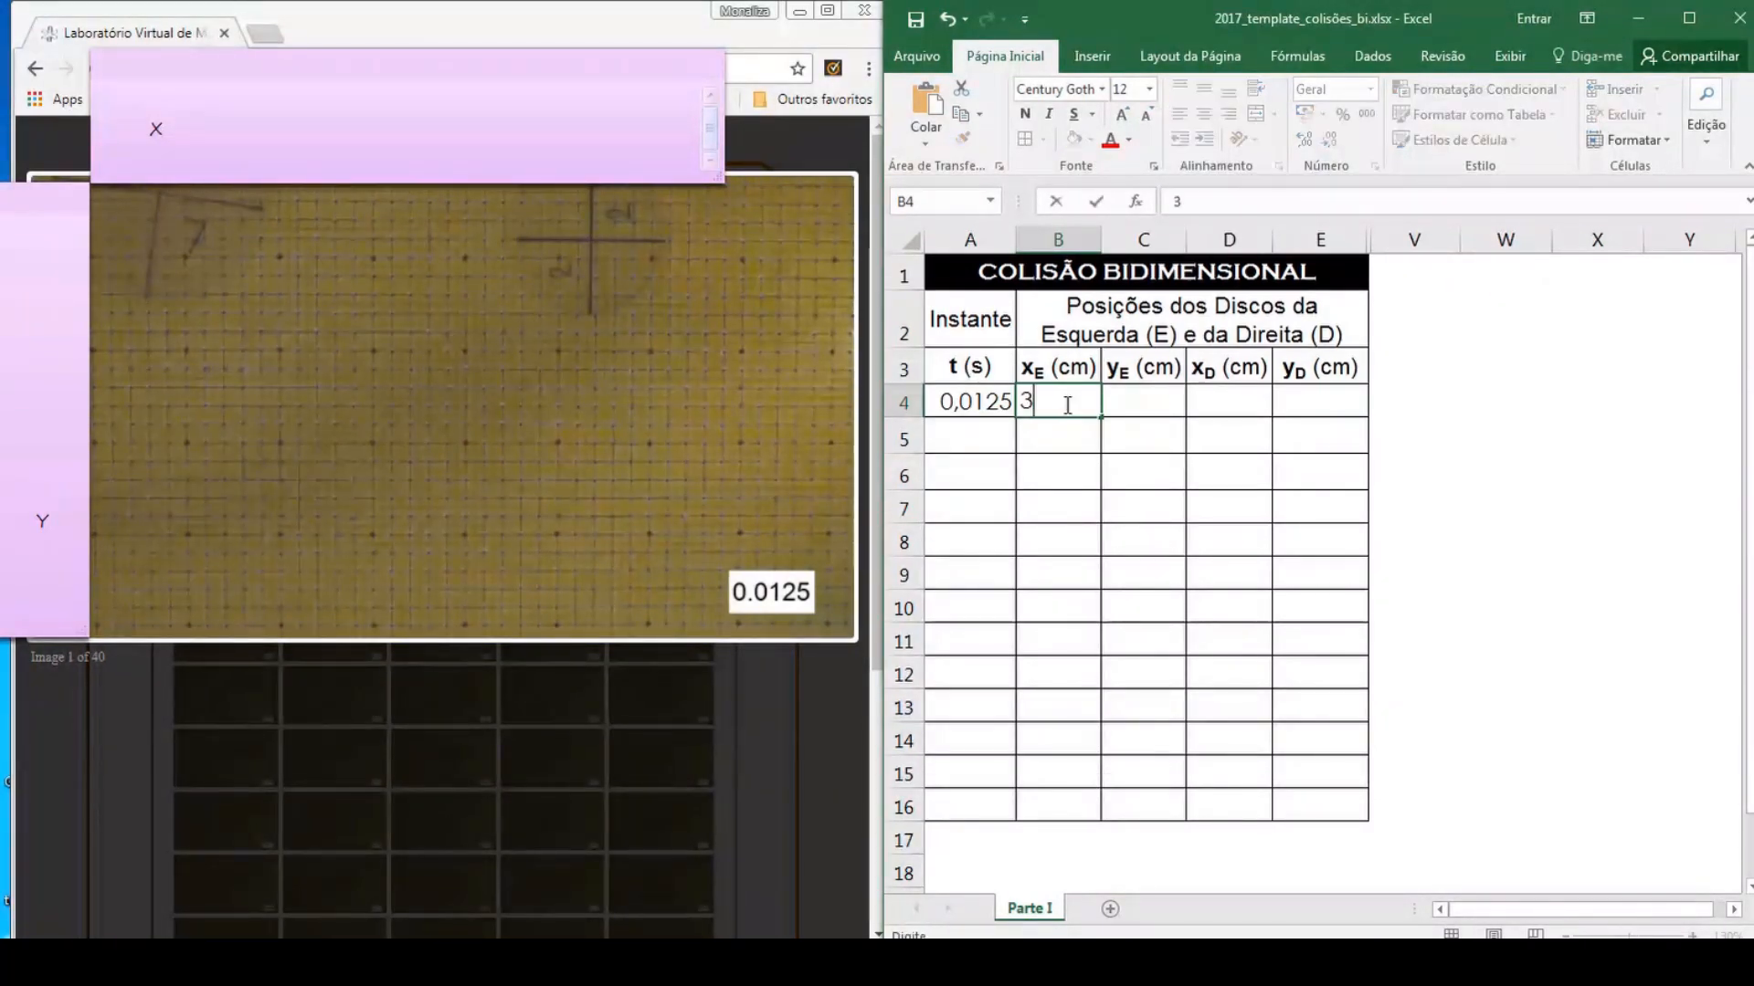
{"action": "type", "text": ",60"}
{"action": "key", "text": "Return"}
{"action": "key", "text": "Tab"}
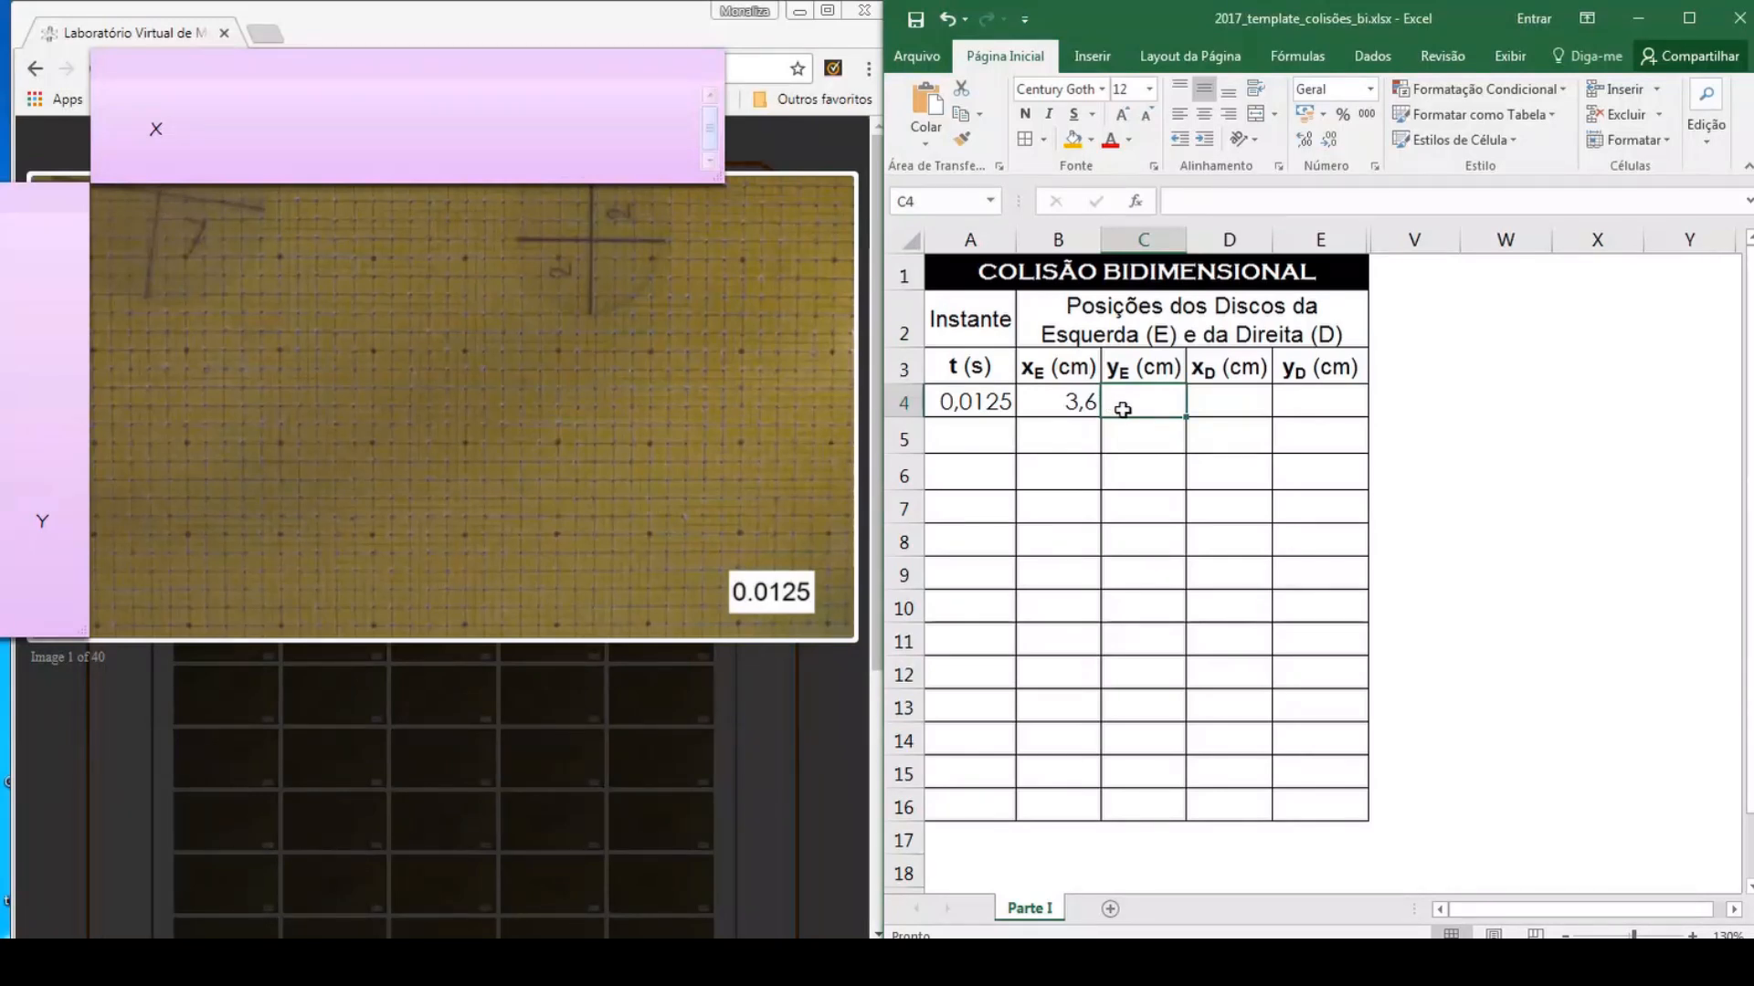
{"action": "type", "text": "0,6"}
{"action": "key", "text": "Tab"}
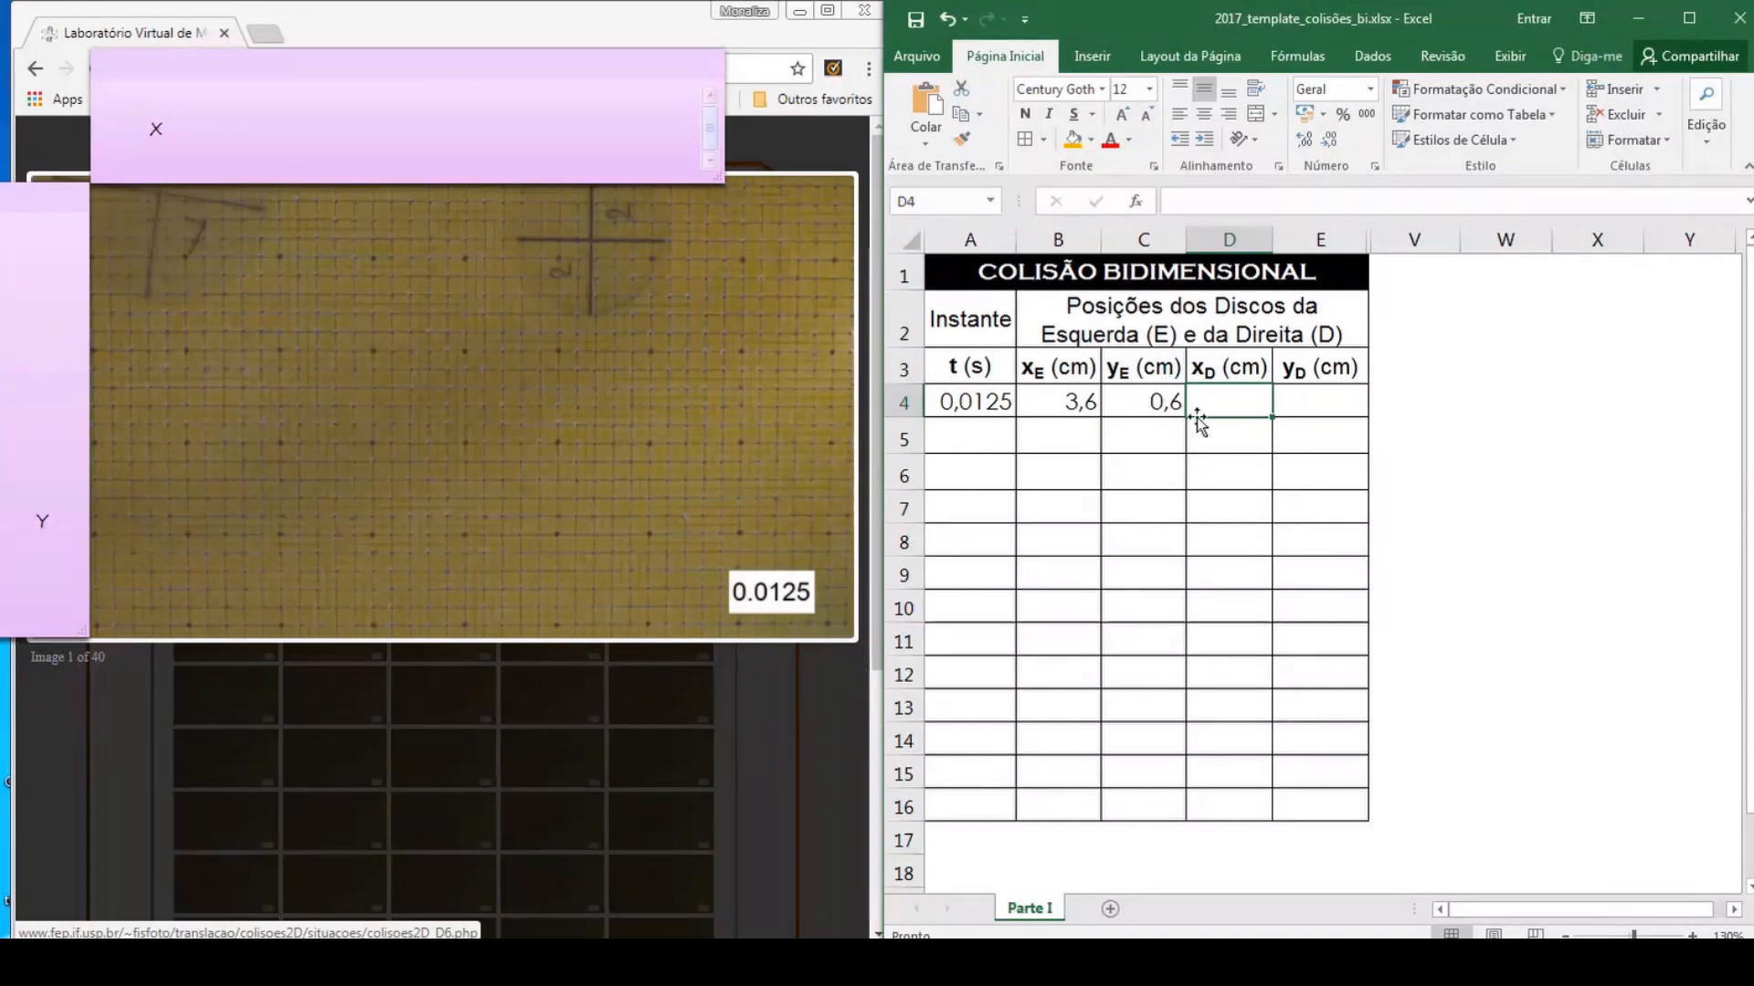
Enter the right disc's position for the first frame in row 4: x 26,7 and y 3,0
{"action": "type", "text": "26,7"}
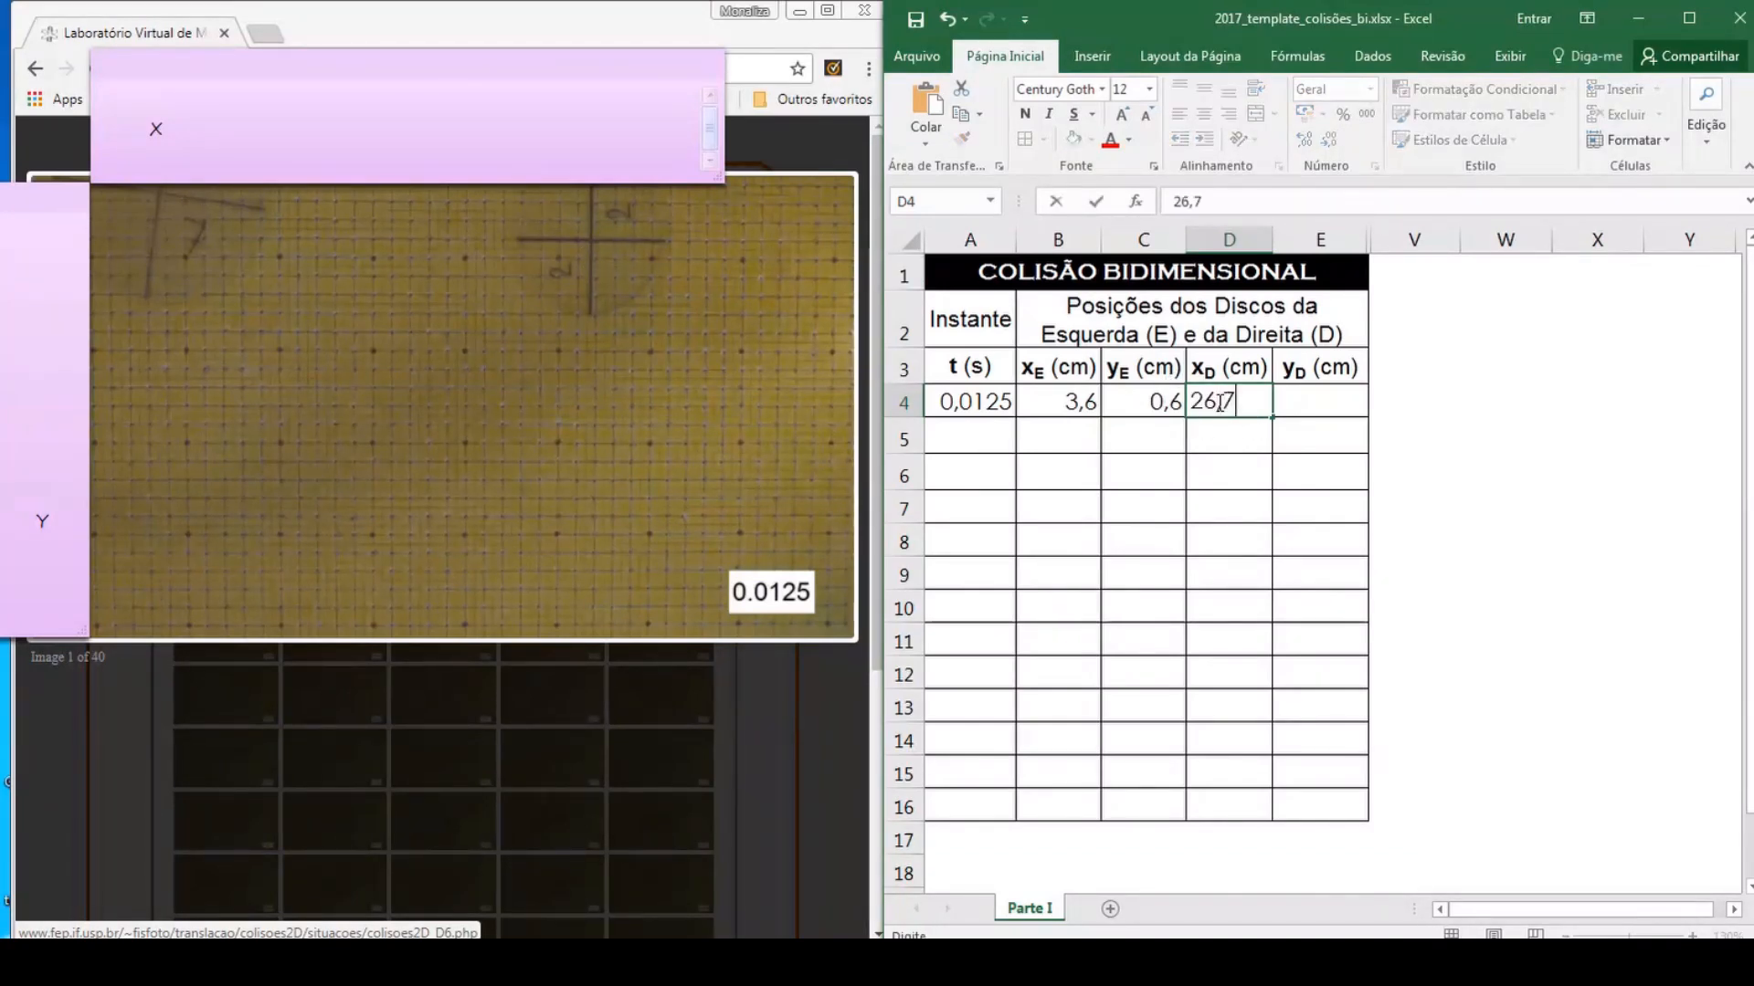
{"action": "type", "text": "0"}
{"action": "key", "text": "Tab"}
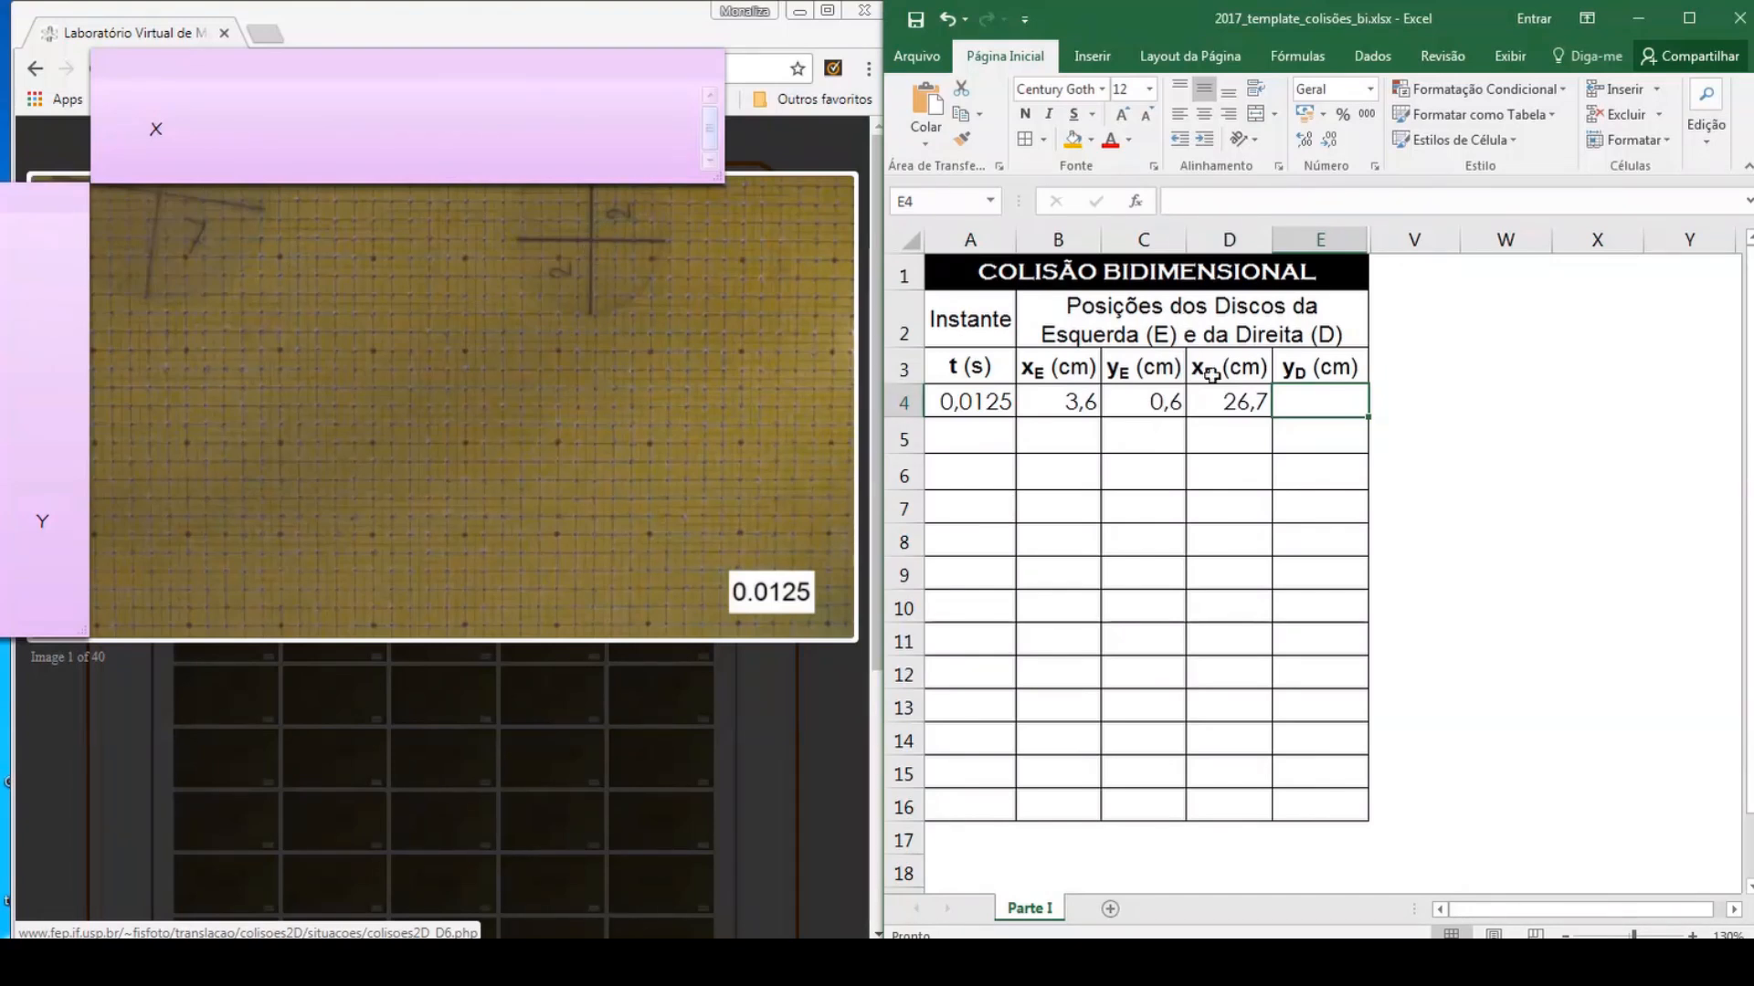
{"action": "type", "text": "3,0"}
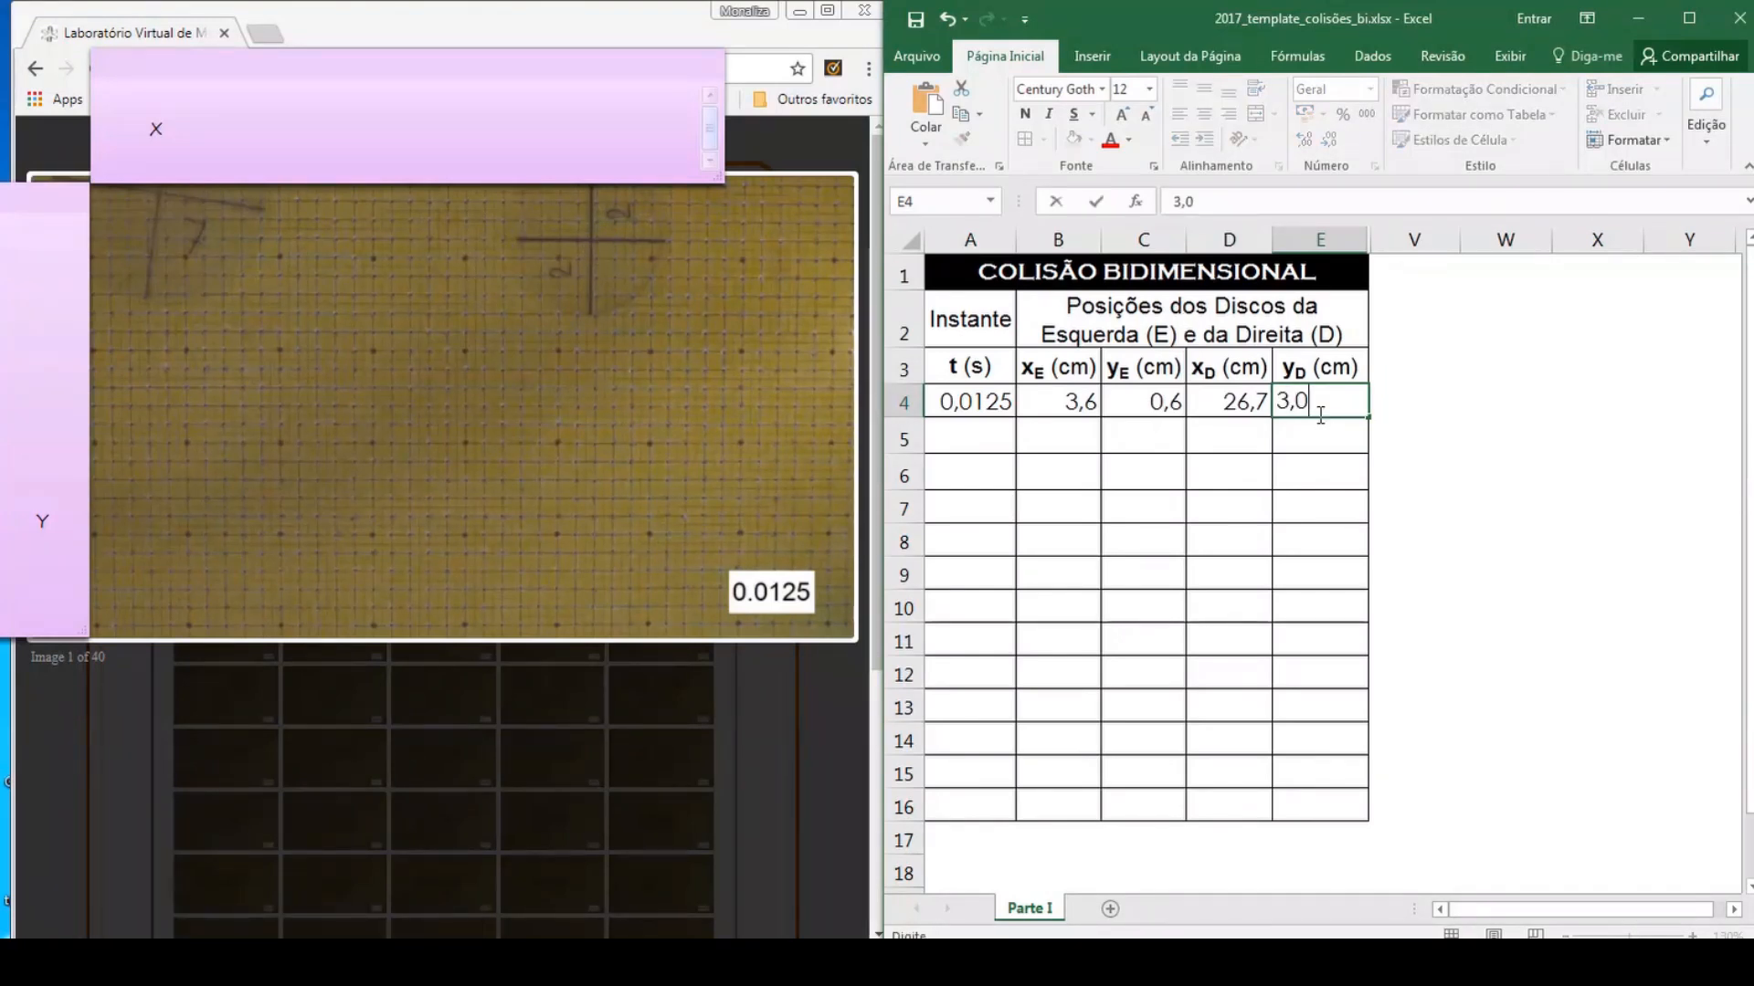
{"action": "key", "text": "Return"}
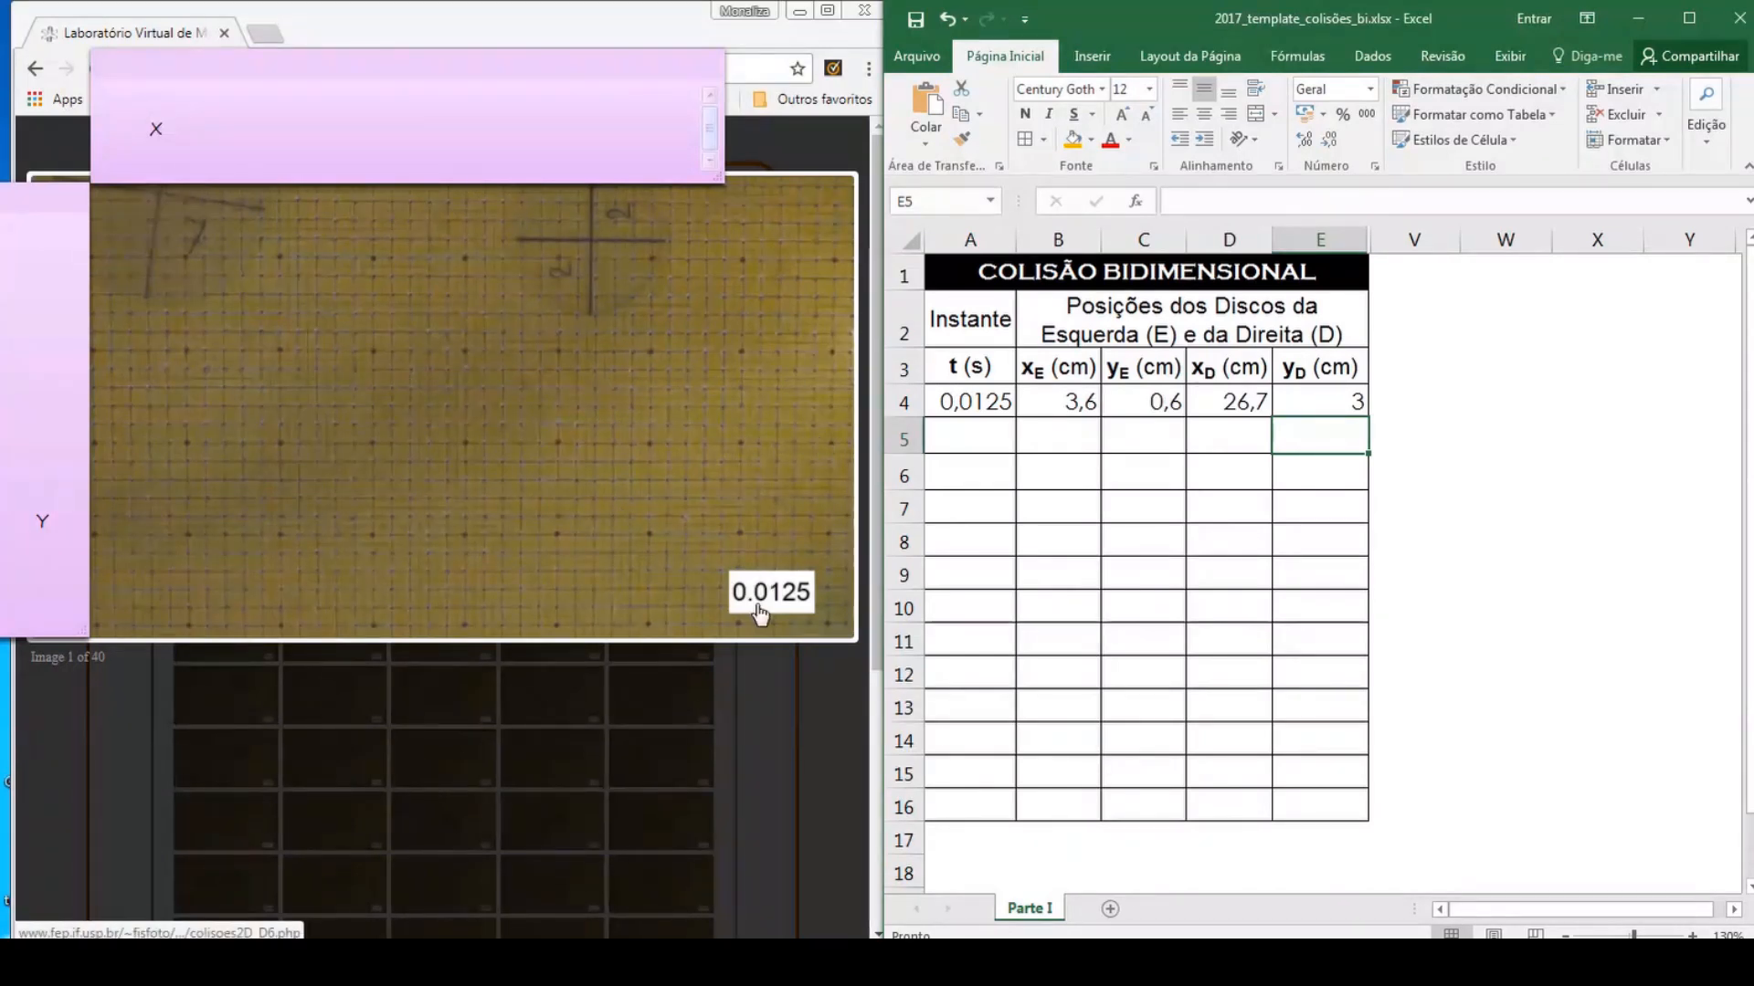
Advance to the second frame and enter its instant 0,025 in cell A5
{"action": "left_click", "coordinate": [850, 548]}
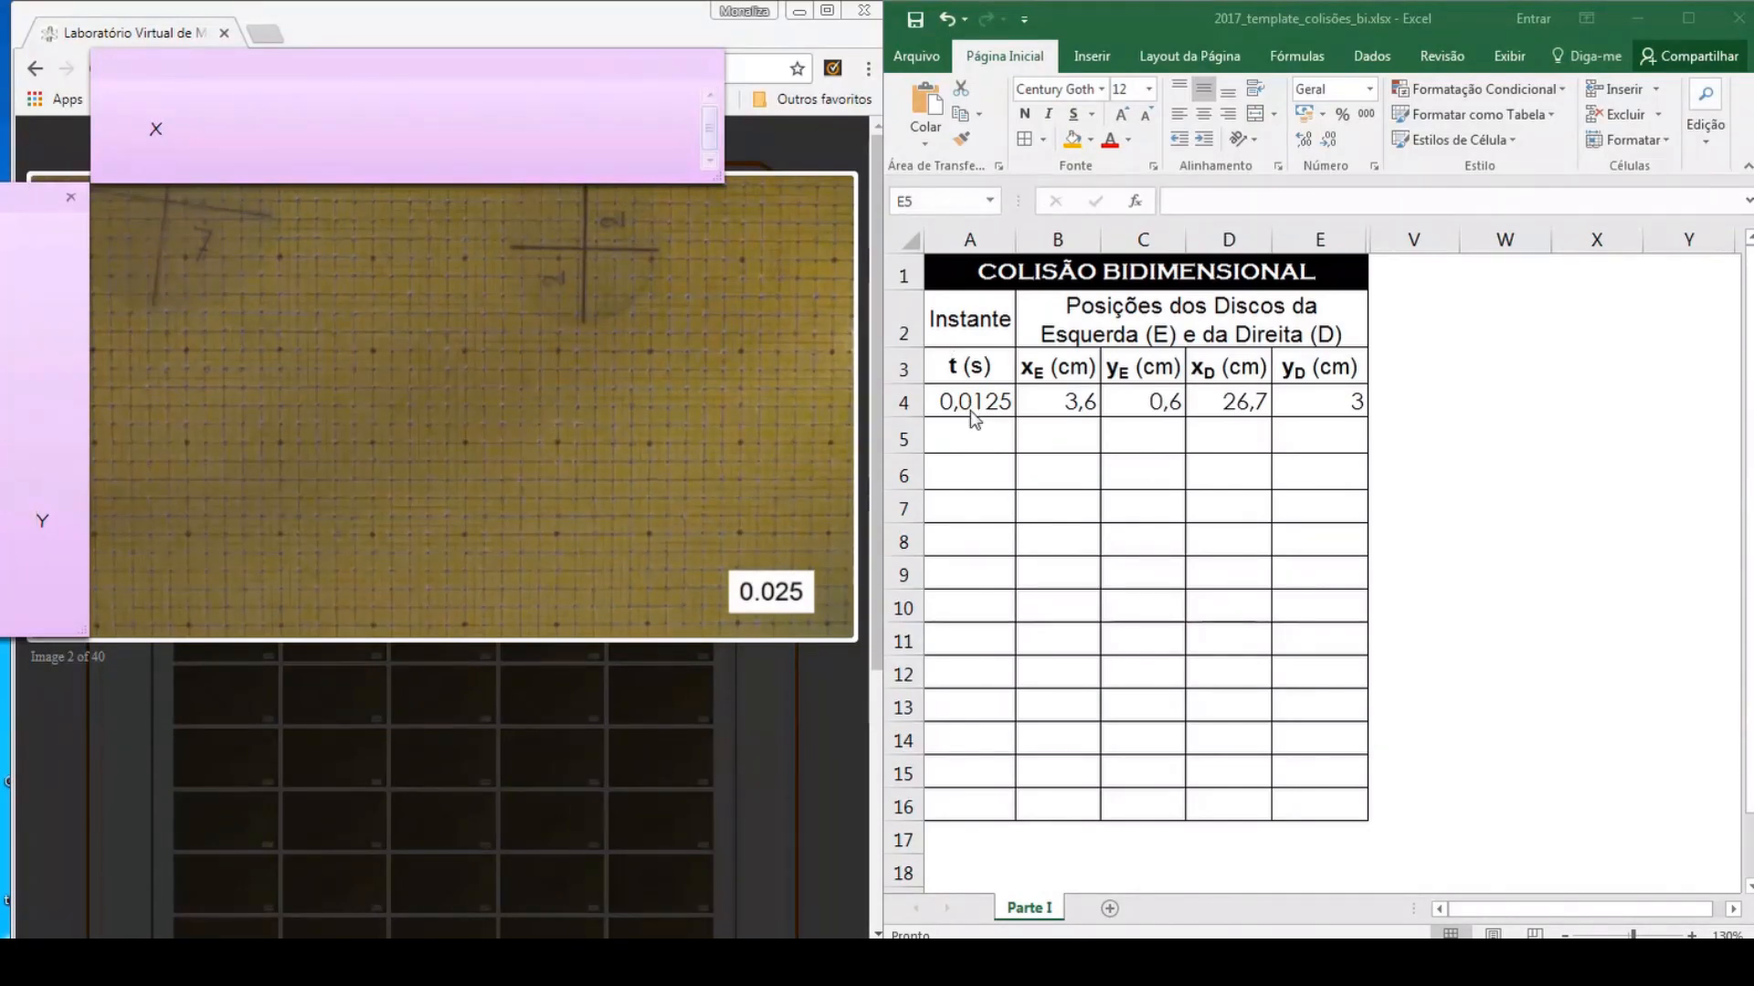
{"action": "left_click", "coordinate": [971, 441]}
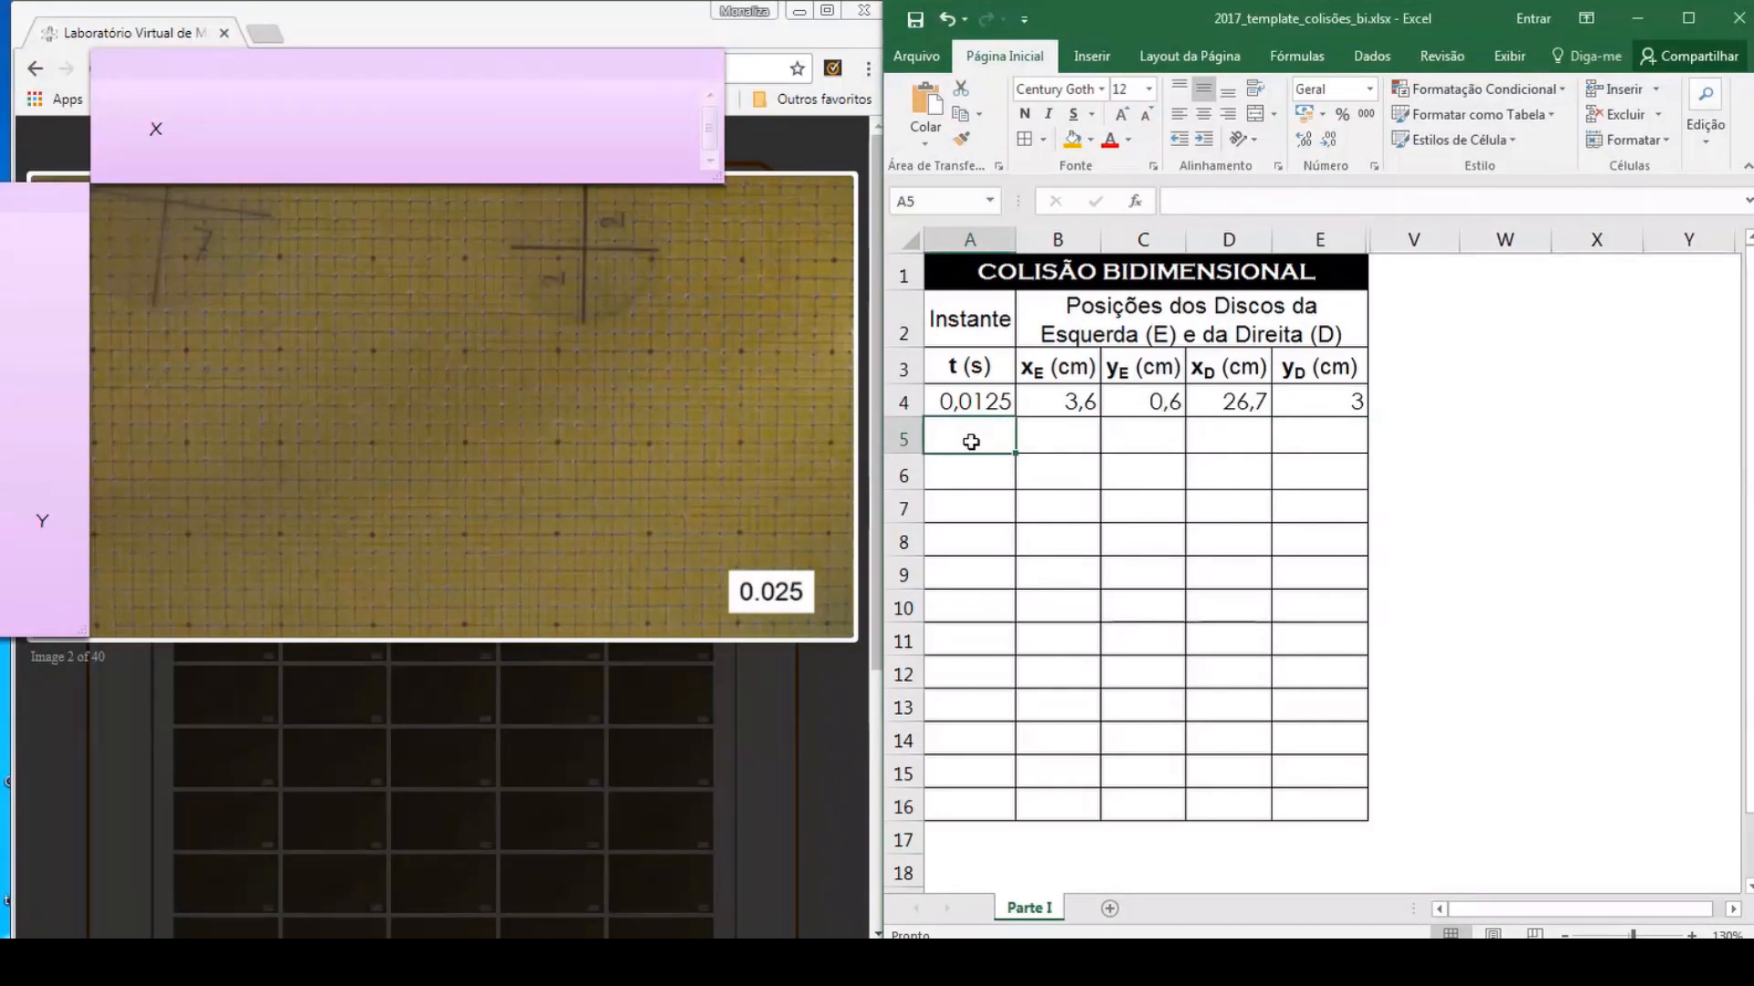
{"action": "type", "text": "0,025"}
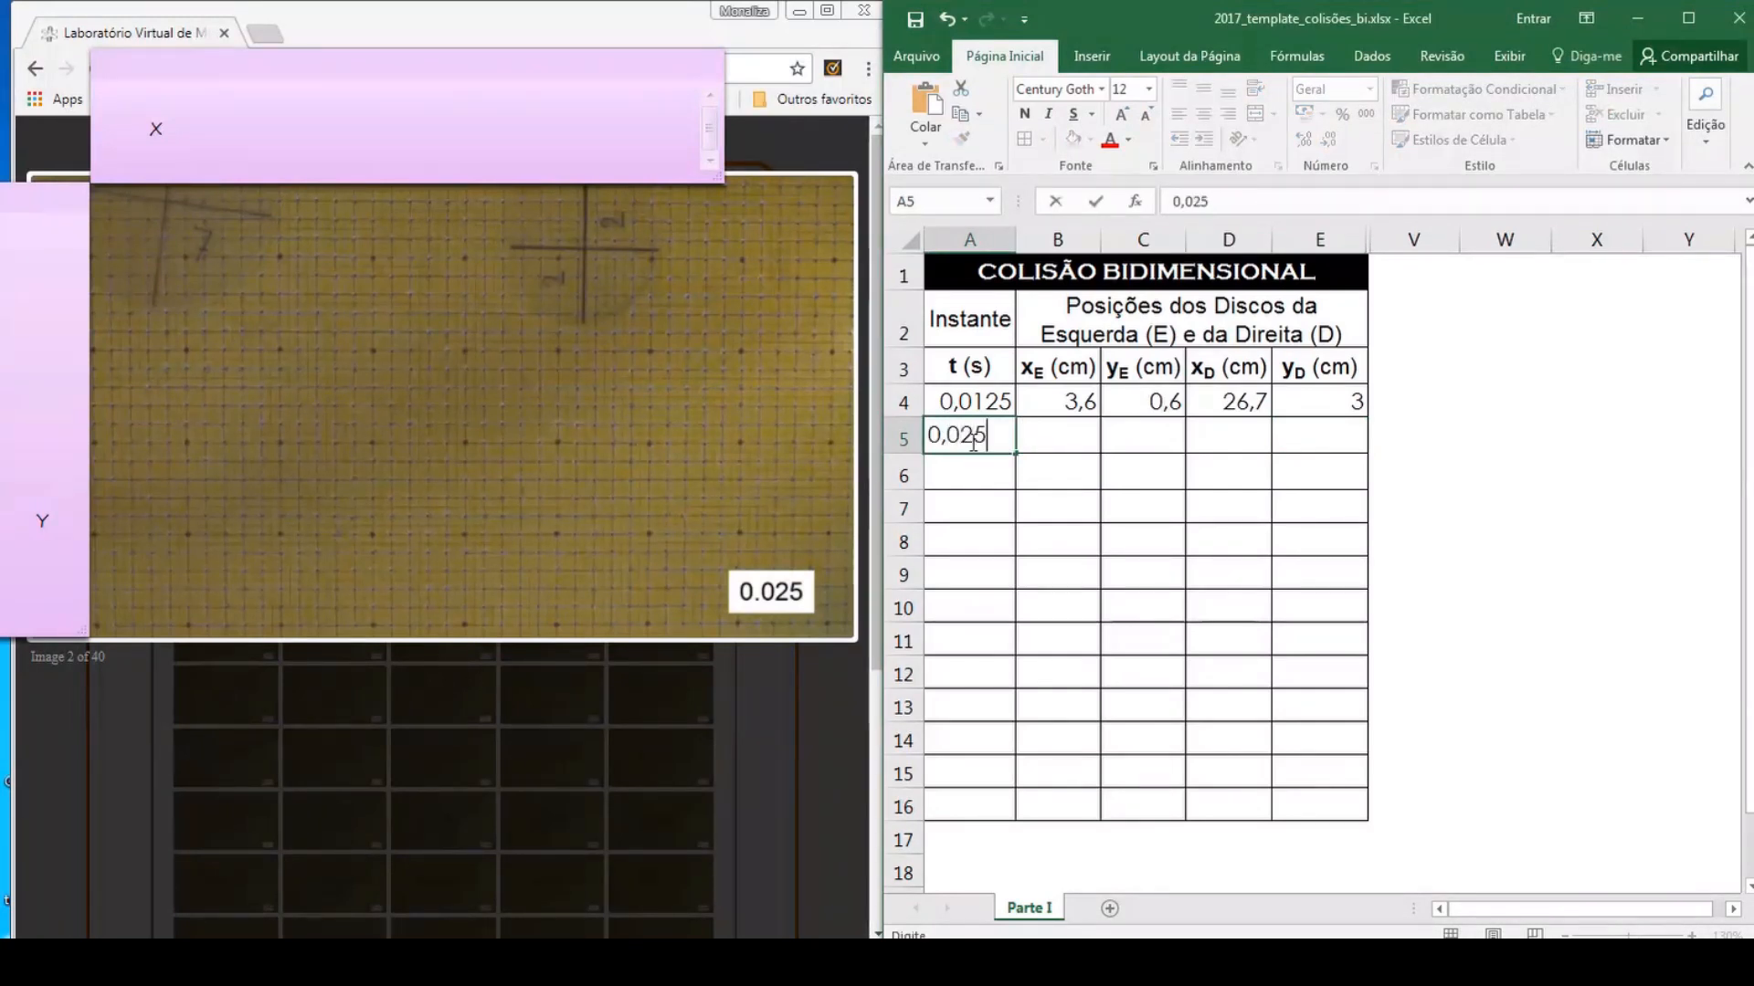
{"action": "key", "text": "Tab"}
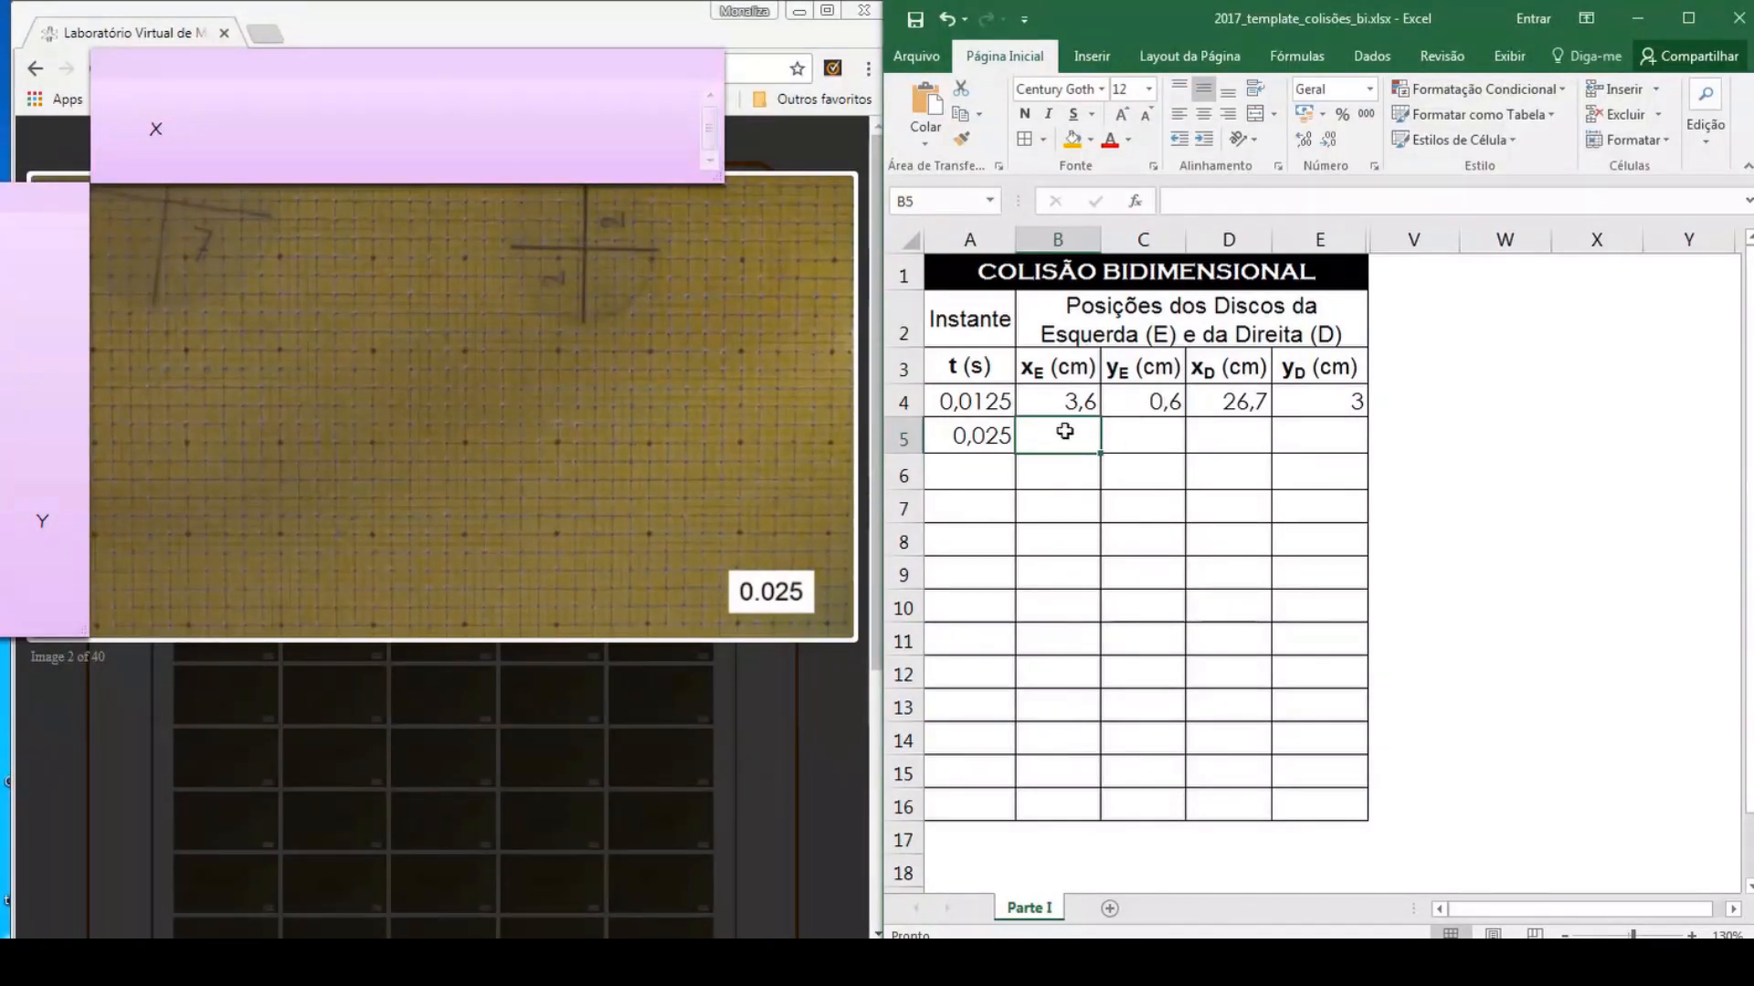
Enter the left disc's position for the second frame in row 5: x 4,0 and y 1,0
{"action": "type", "text": "4,0"}
{"action": "key", "text": "Tab"}
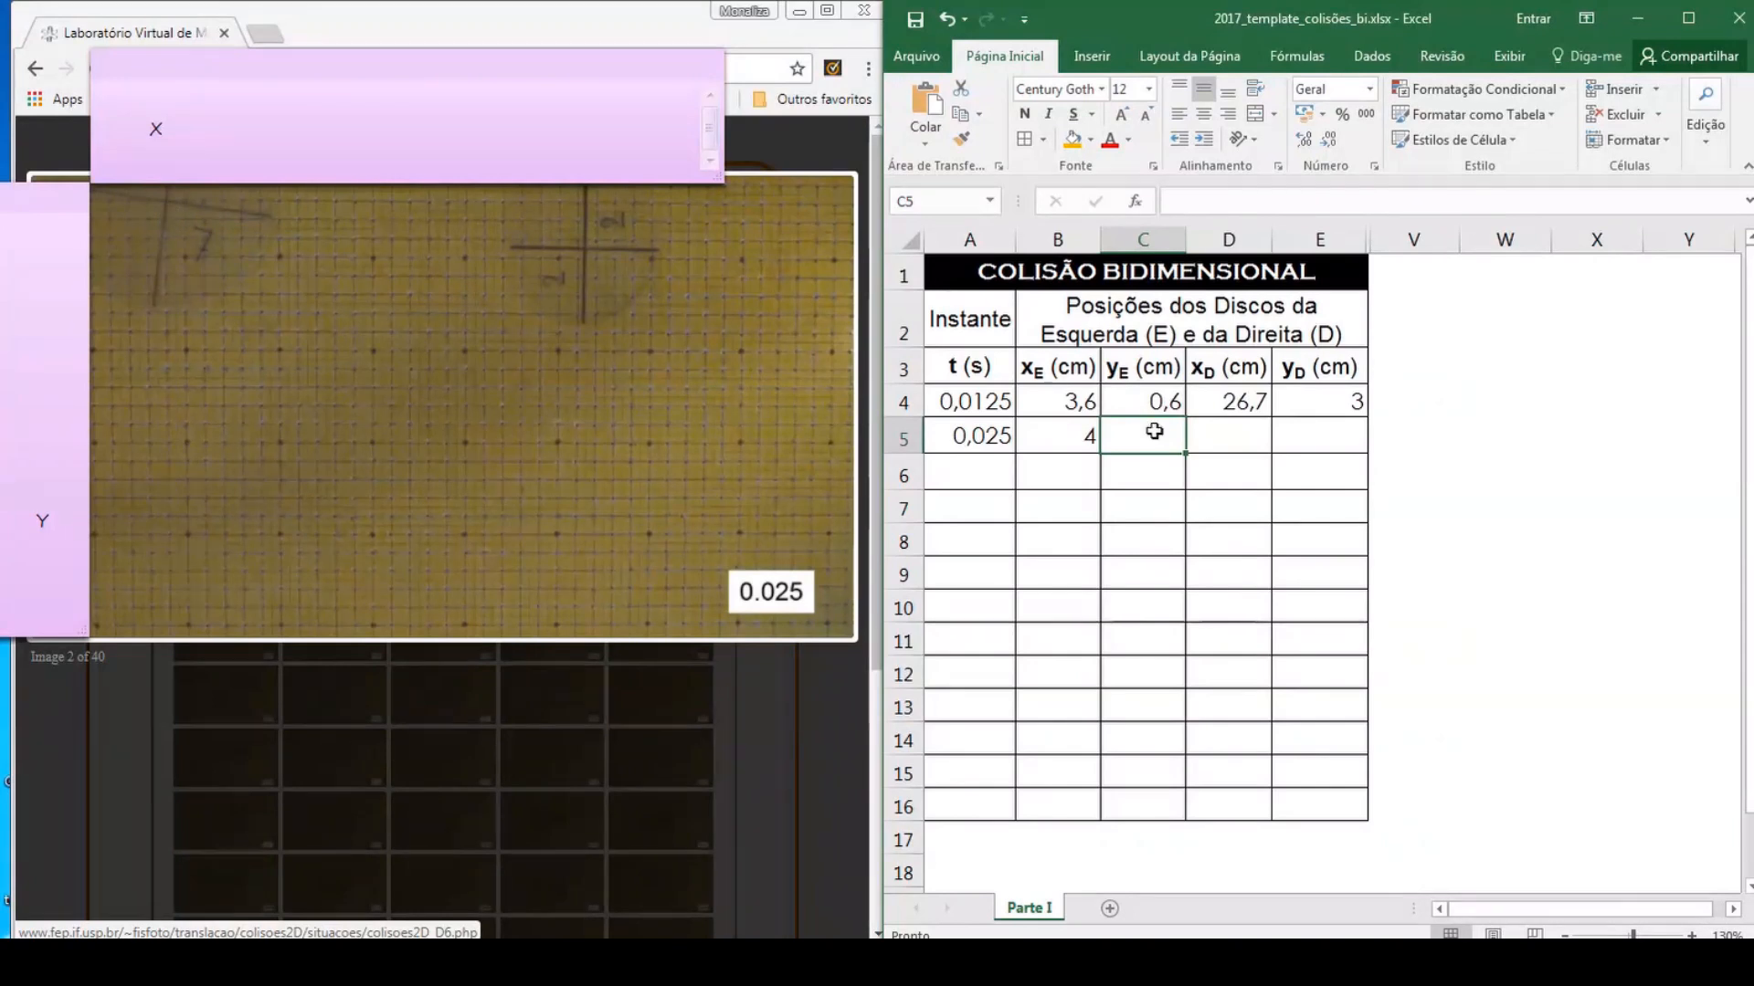
{"action": "type", "text": "1,0"}
{"action": "key", "text": "Tab"}
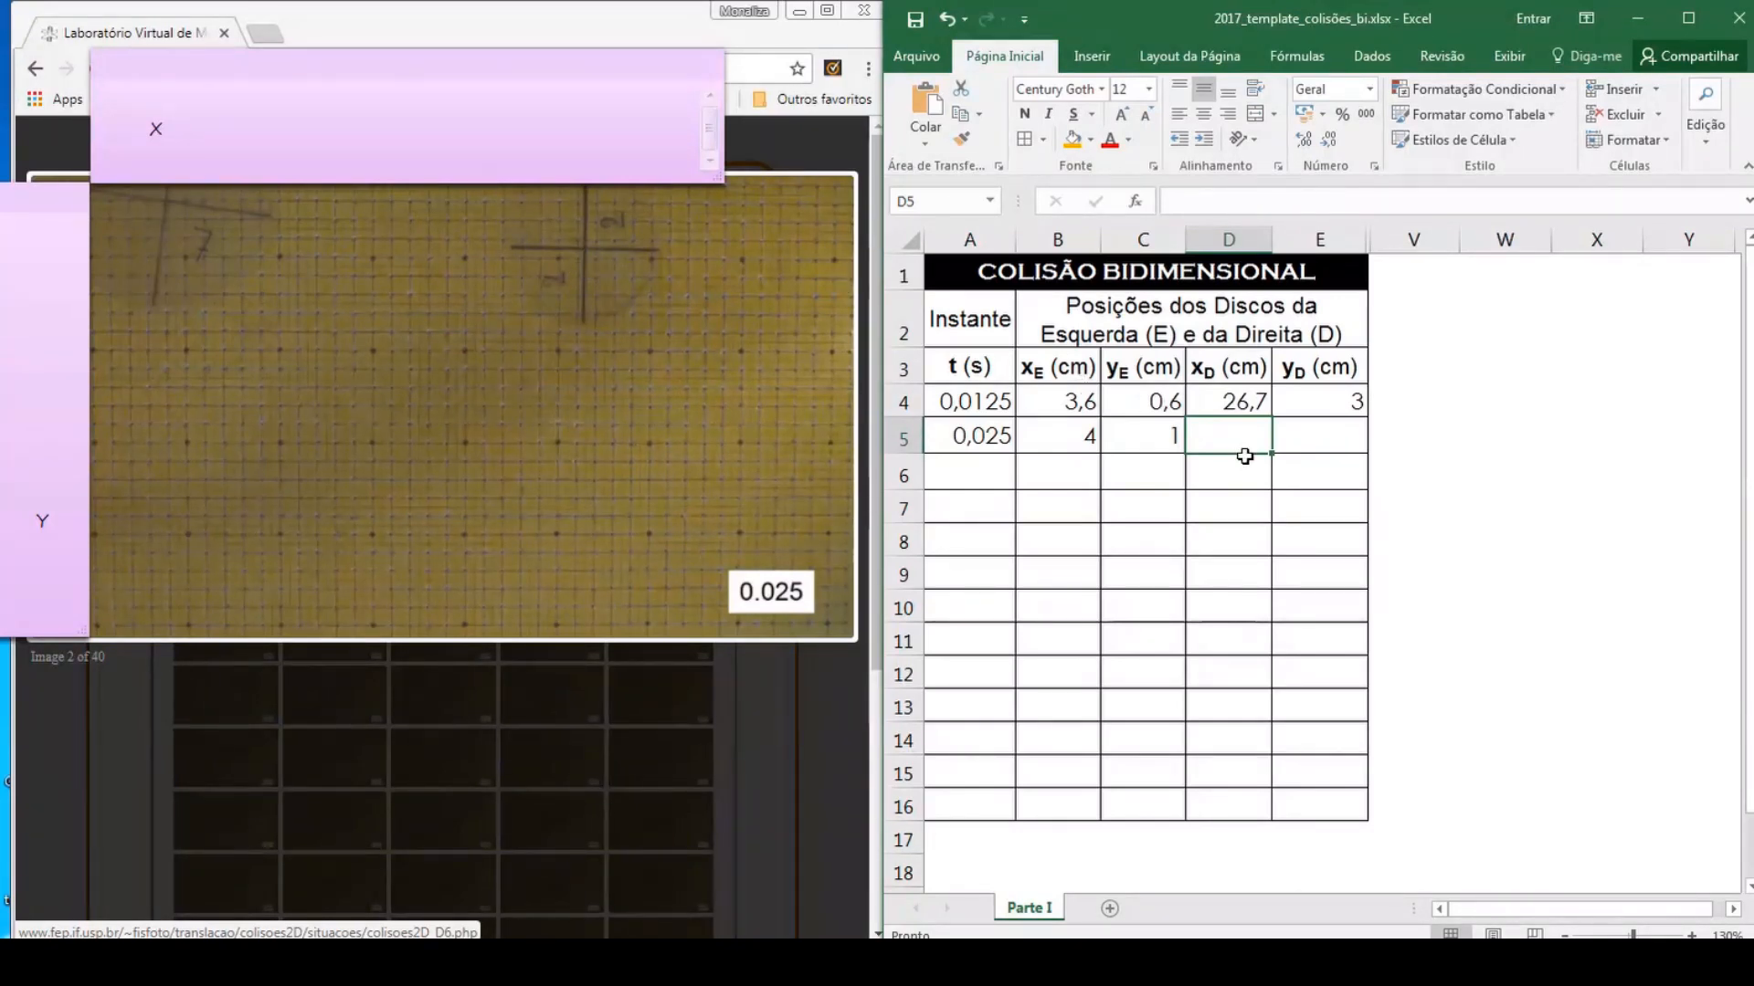
Enter the right disc's position for the second frame in row 5: x 26,4 and y 3,5
{"action": "type", "text": "26,4"}
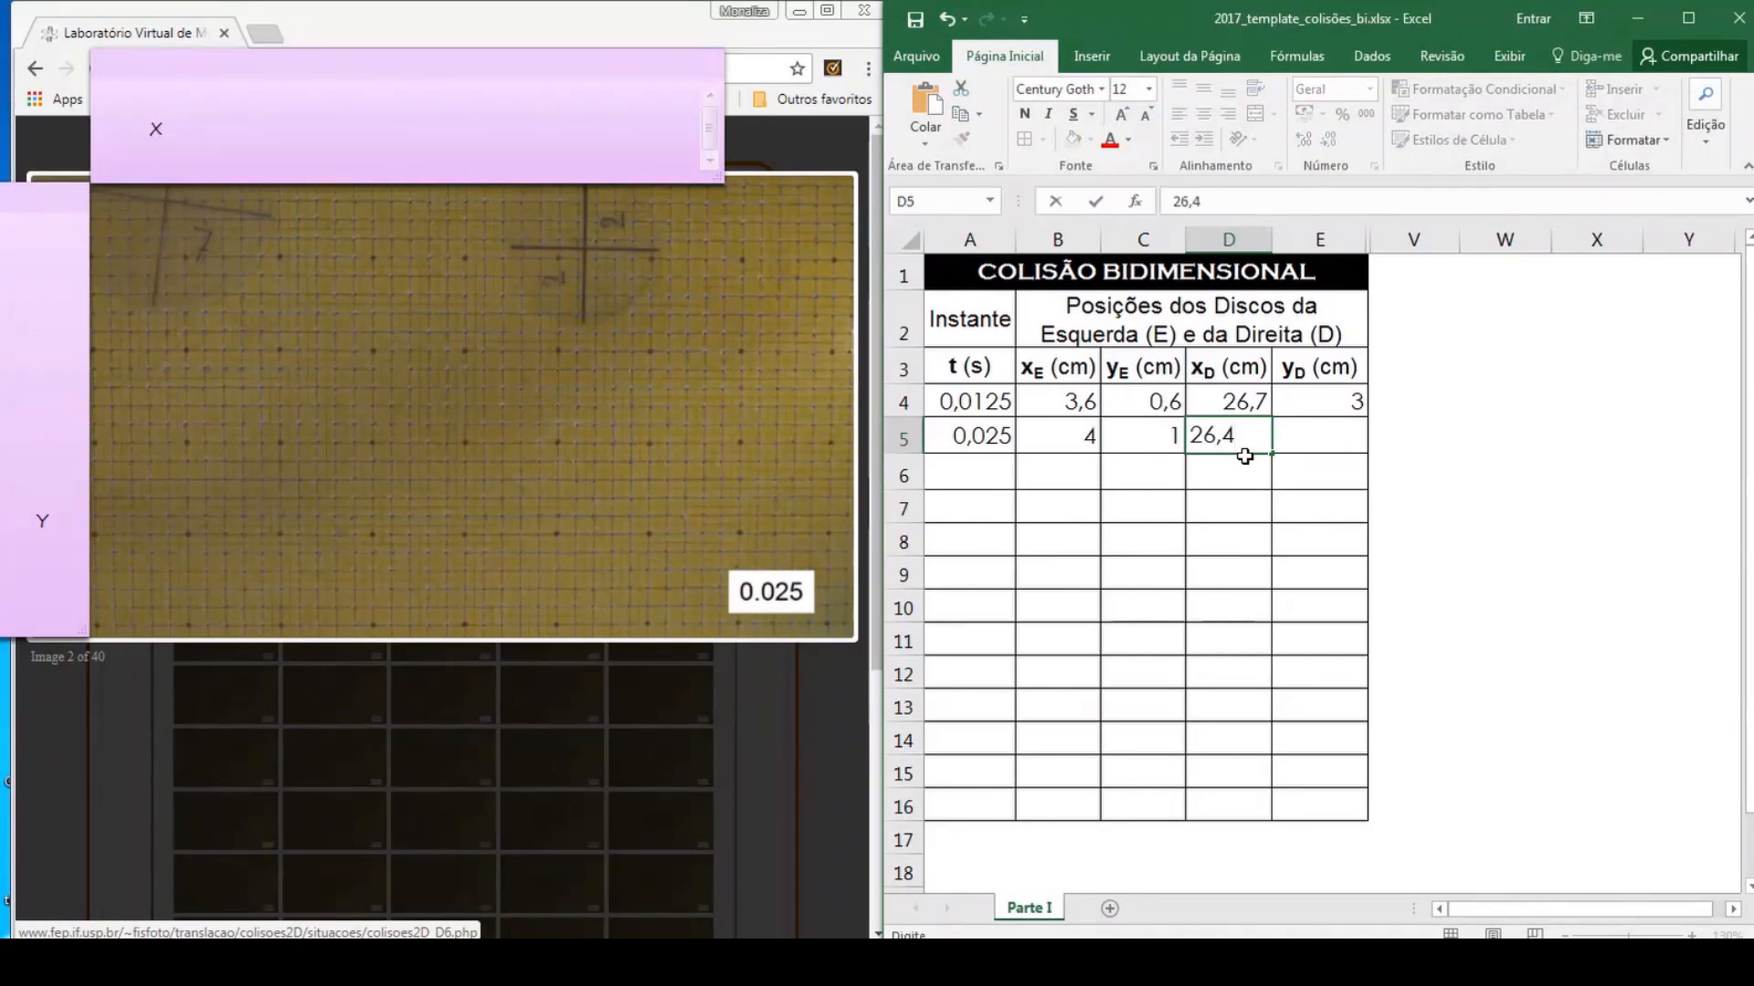
{"action": "key", "text": "Tab"}
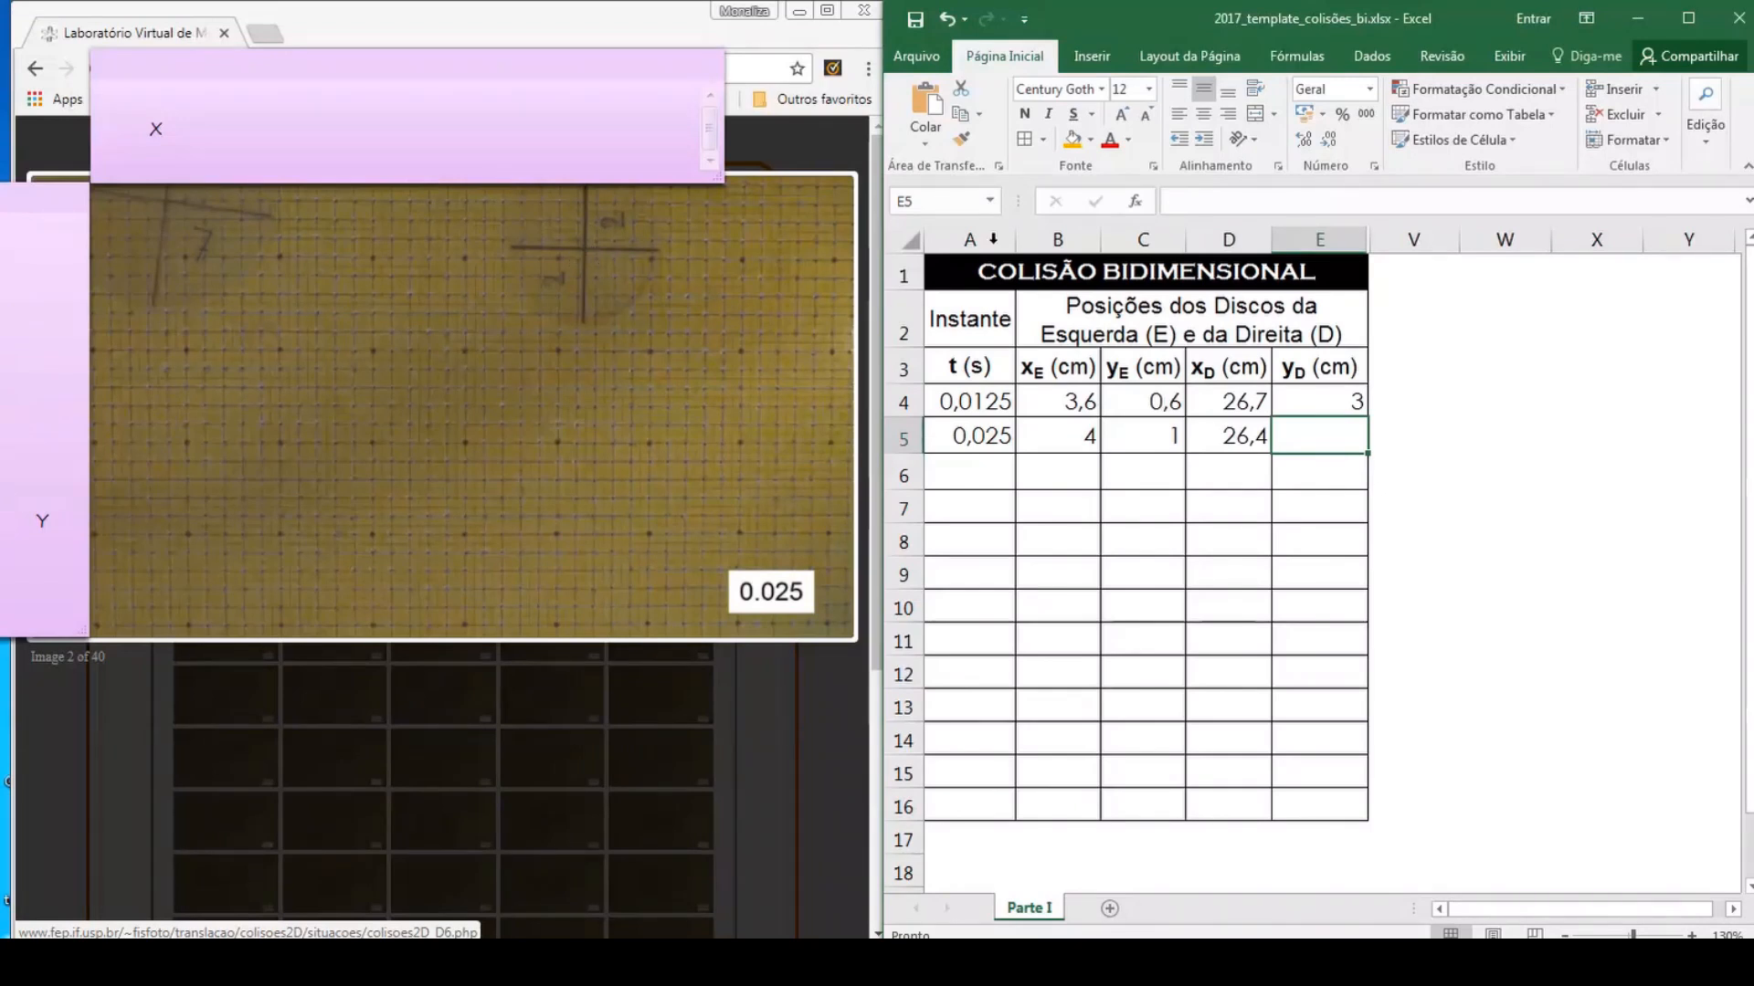
{"action": "type", "text": "3,5"}
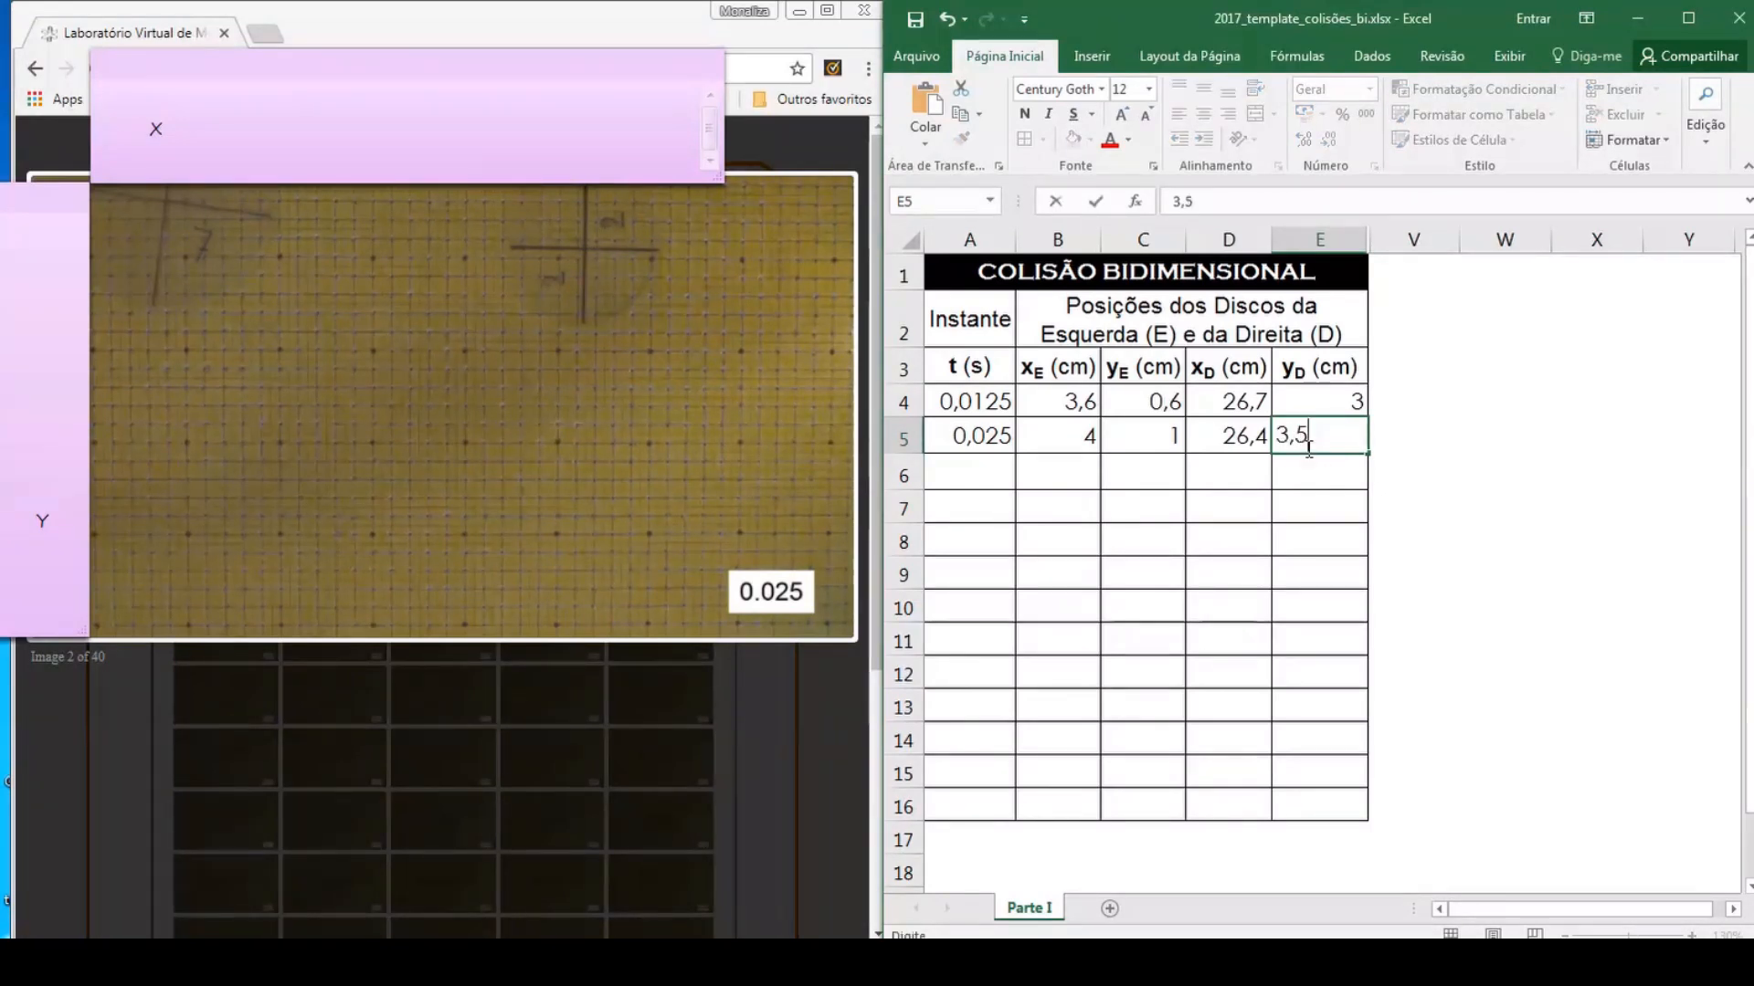
{"action": "key", "text": "Return"}
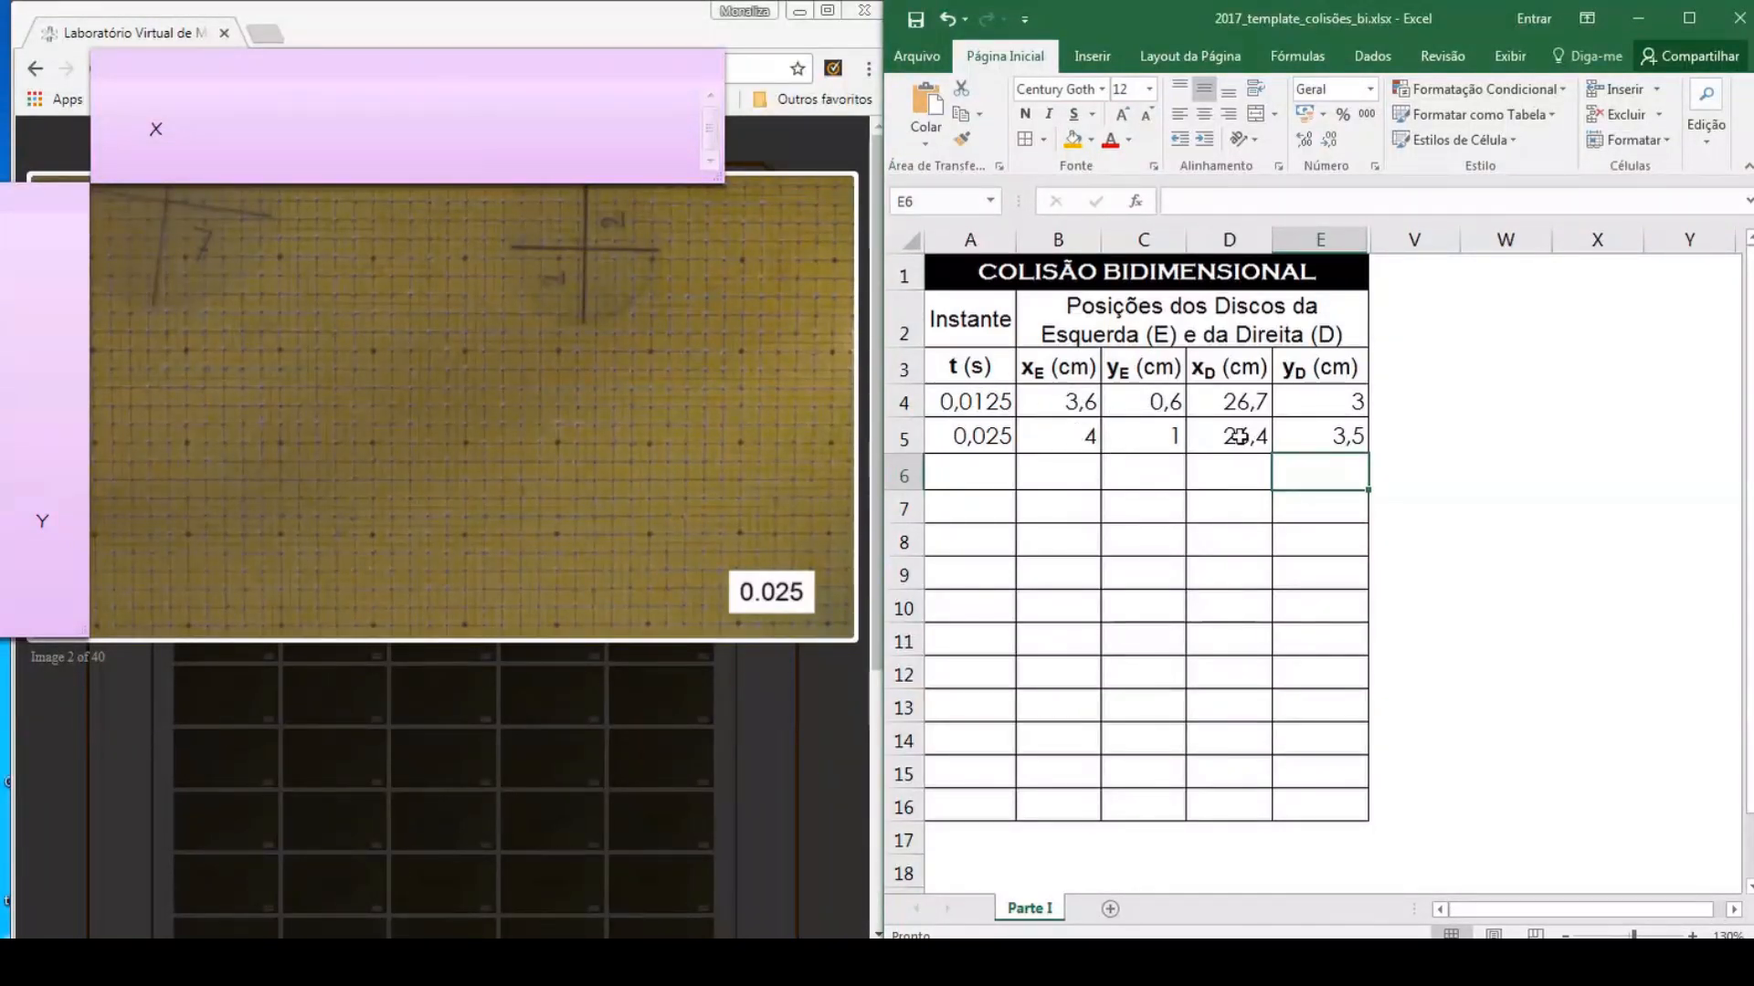
Format the disc positions in B4:E5 with one decimal place
{"action": "left_click_drag", "start_coordinate": [1069, 405], "coordinate": [1342, 436]}
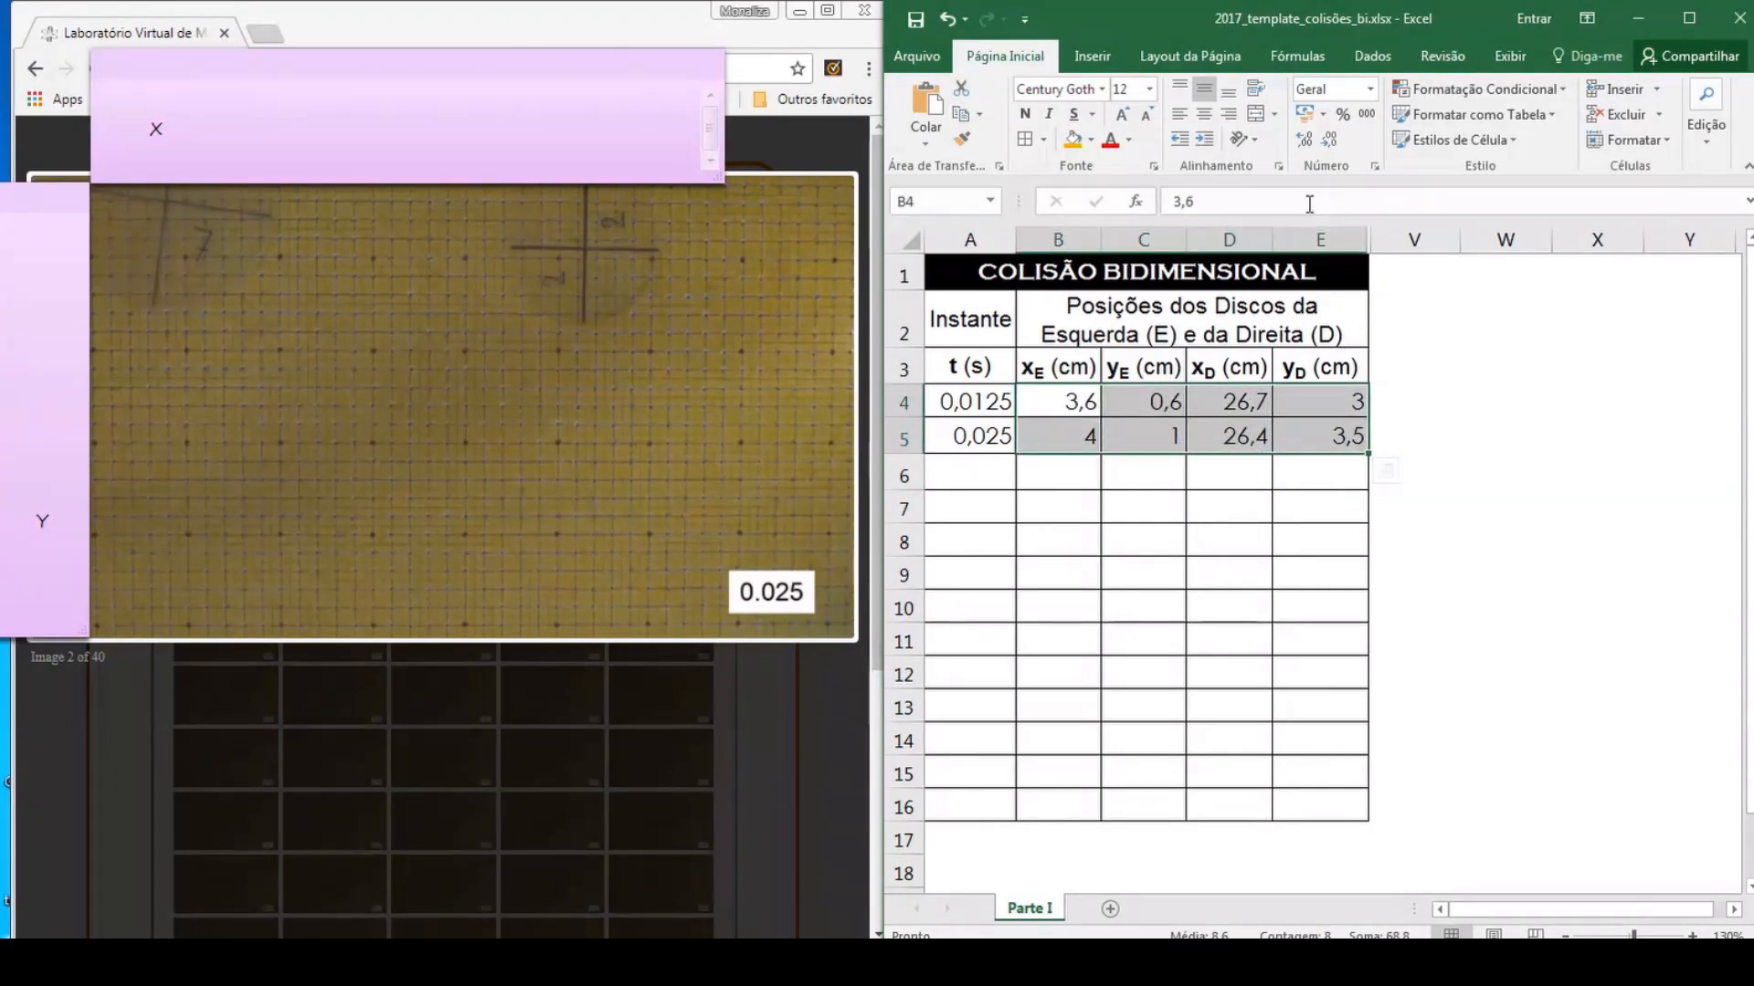
{"action": "left_click", "coordinate": [1302, 138]}
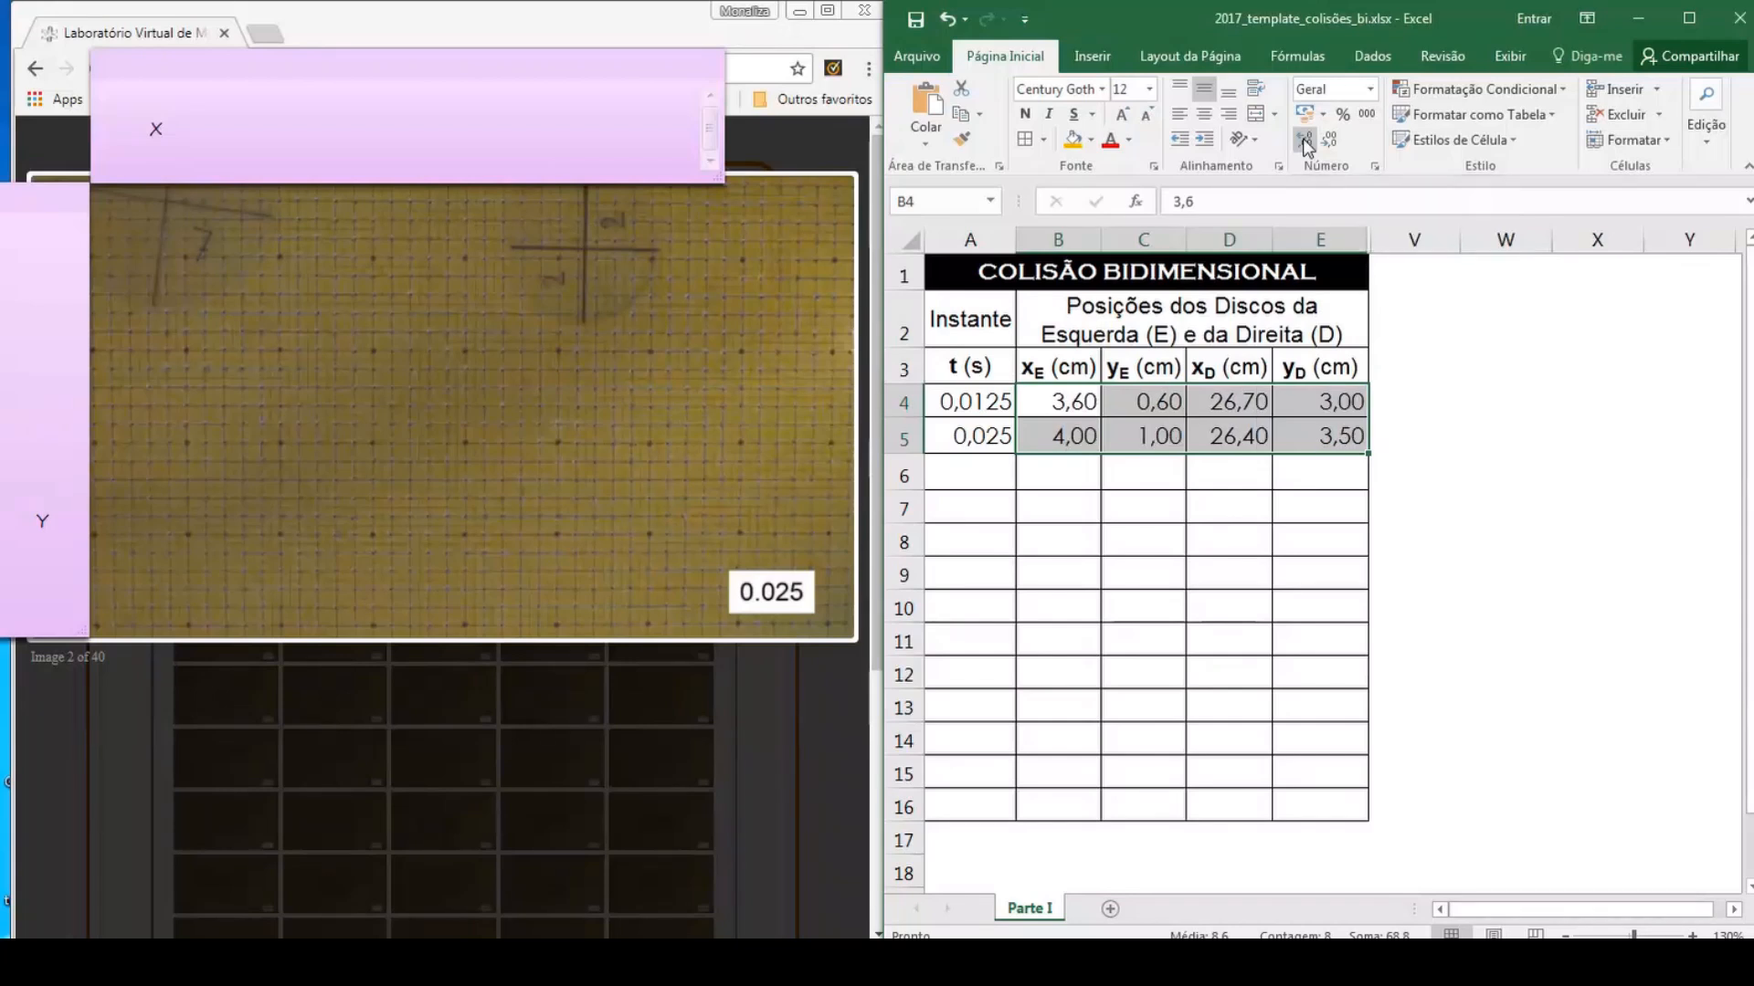
{"action": "left_click", "coordinate": [1327, 139]}
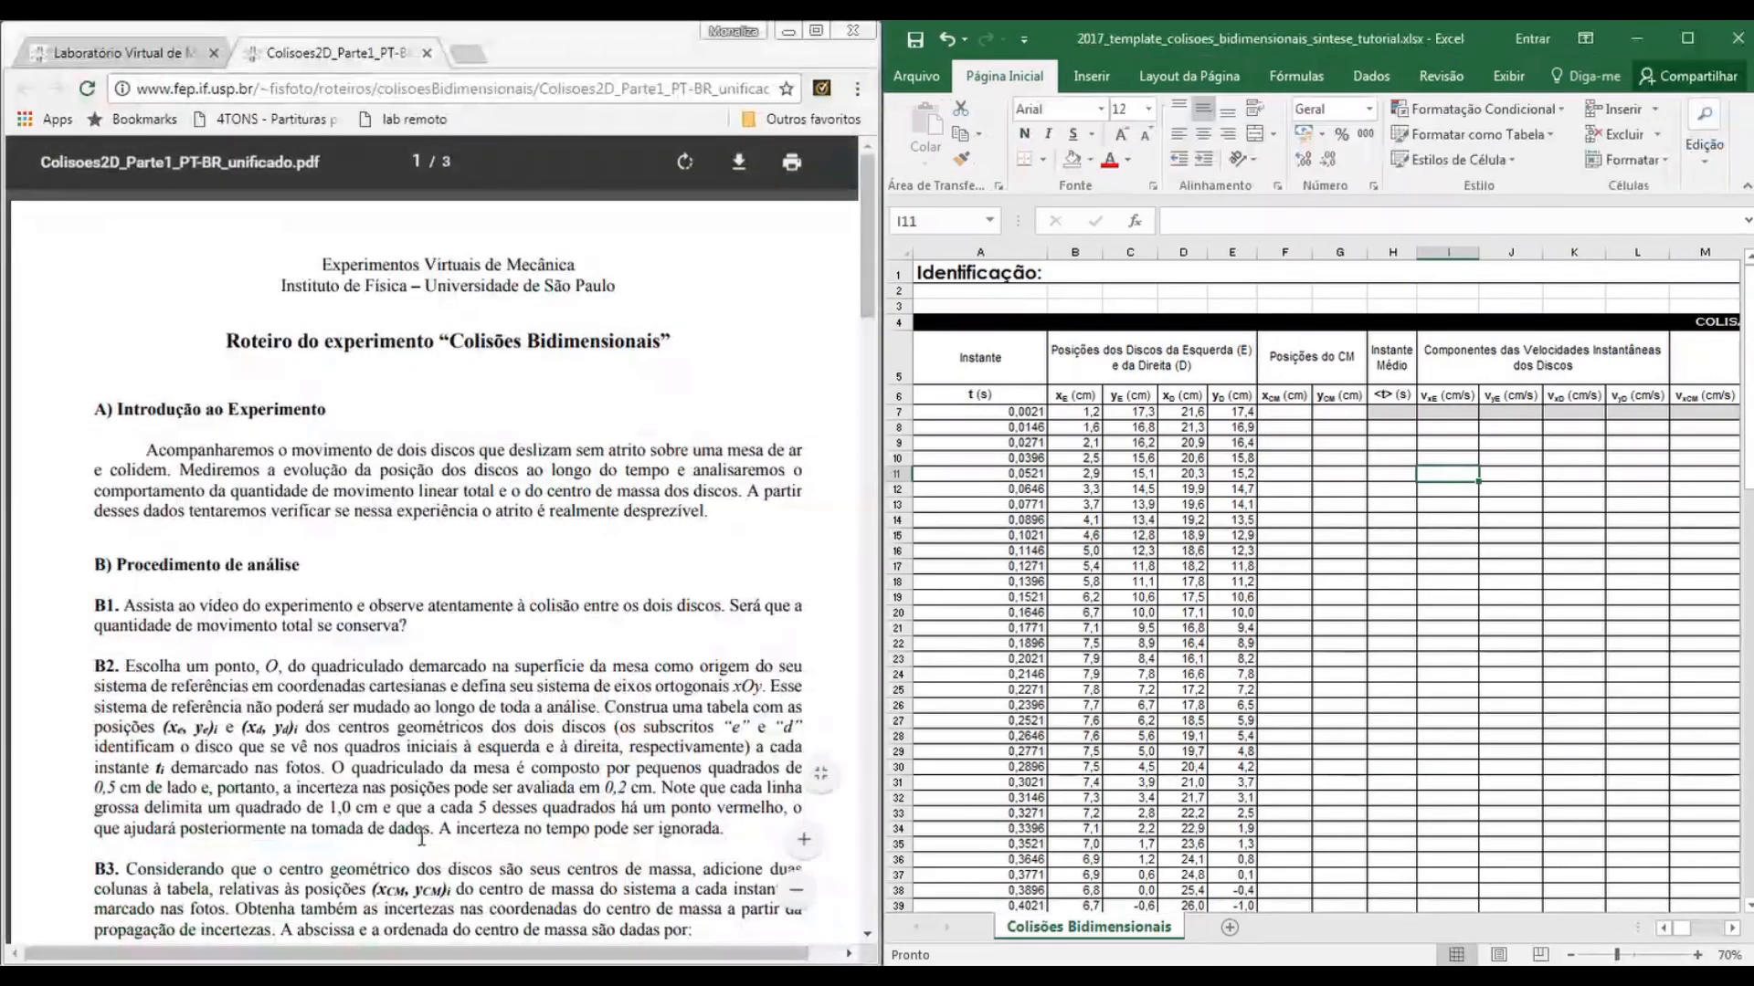
Review the centre-of-mass equations in item B3 of the script PDF and locate the disc masses below the worksheet's data table
{"action": "scroll", "coordinate": [422, 848], "scroll_direction": "down", "scroll_amount": 2}
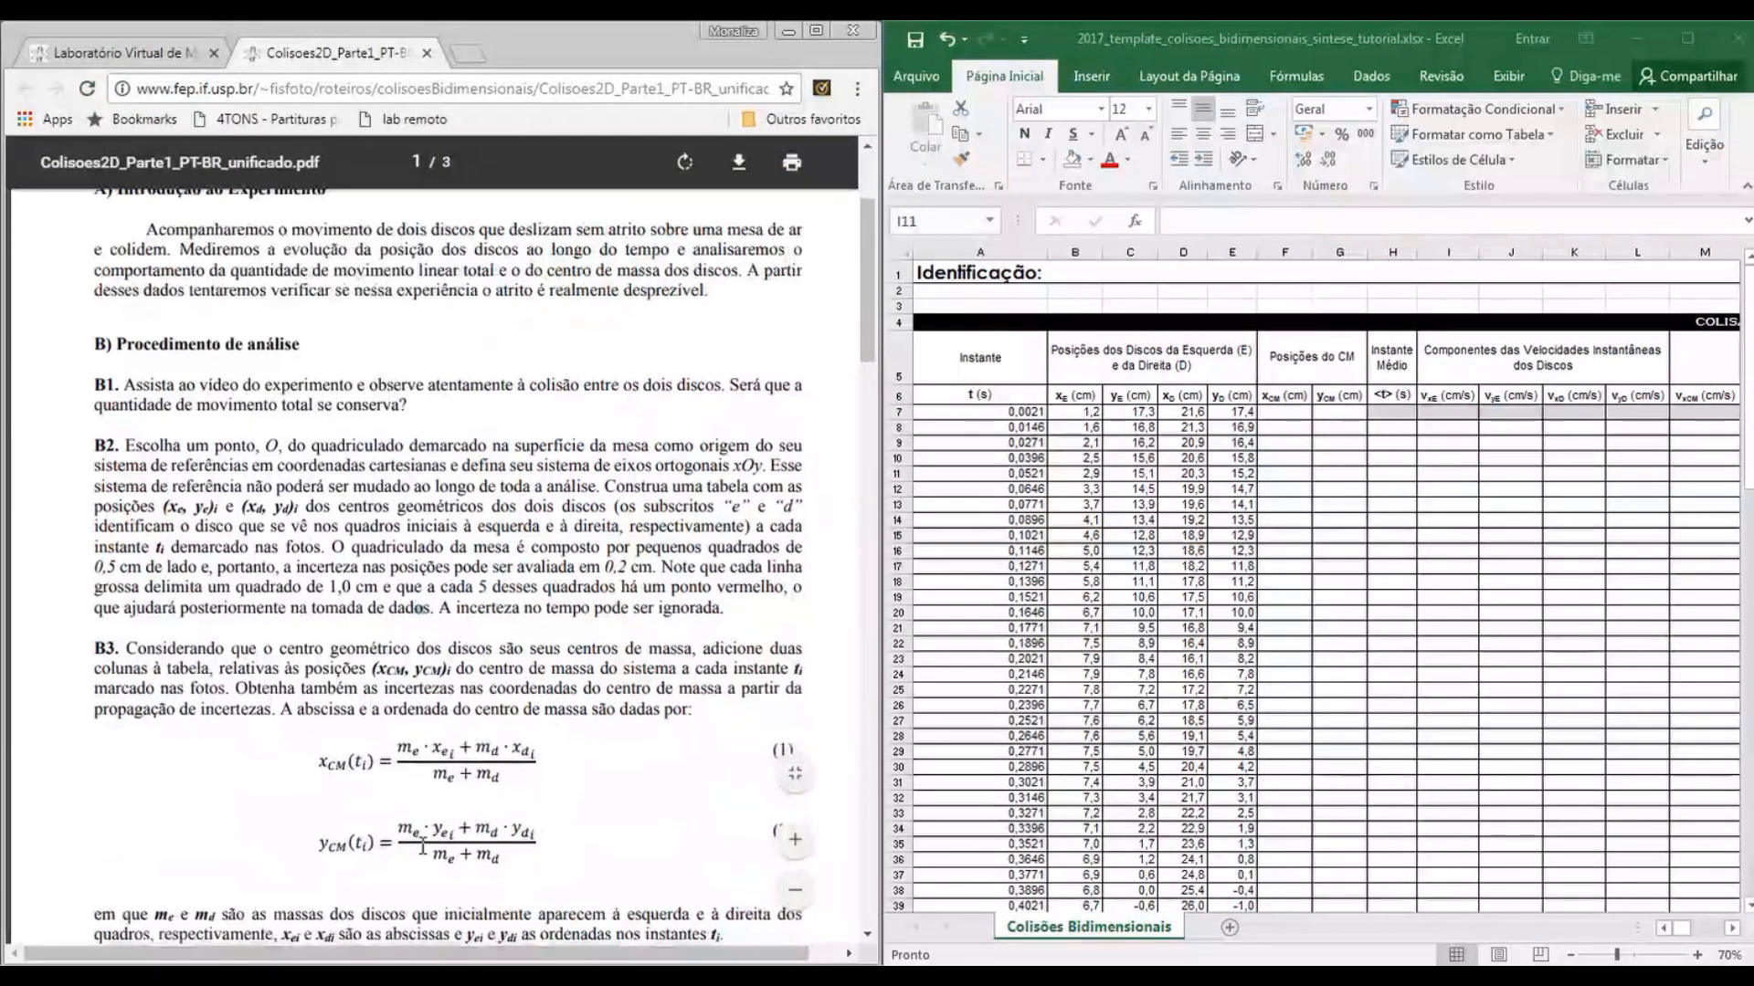
{"action": "scroll", "coordinate": [422, 847], "scroll_direction": "down", "scroll_amount": 3}
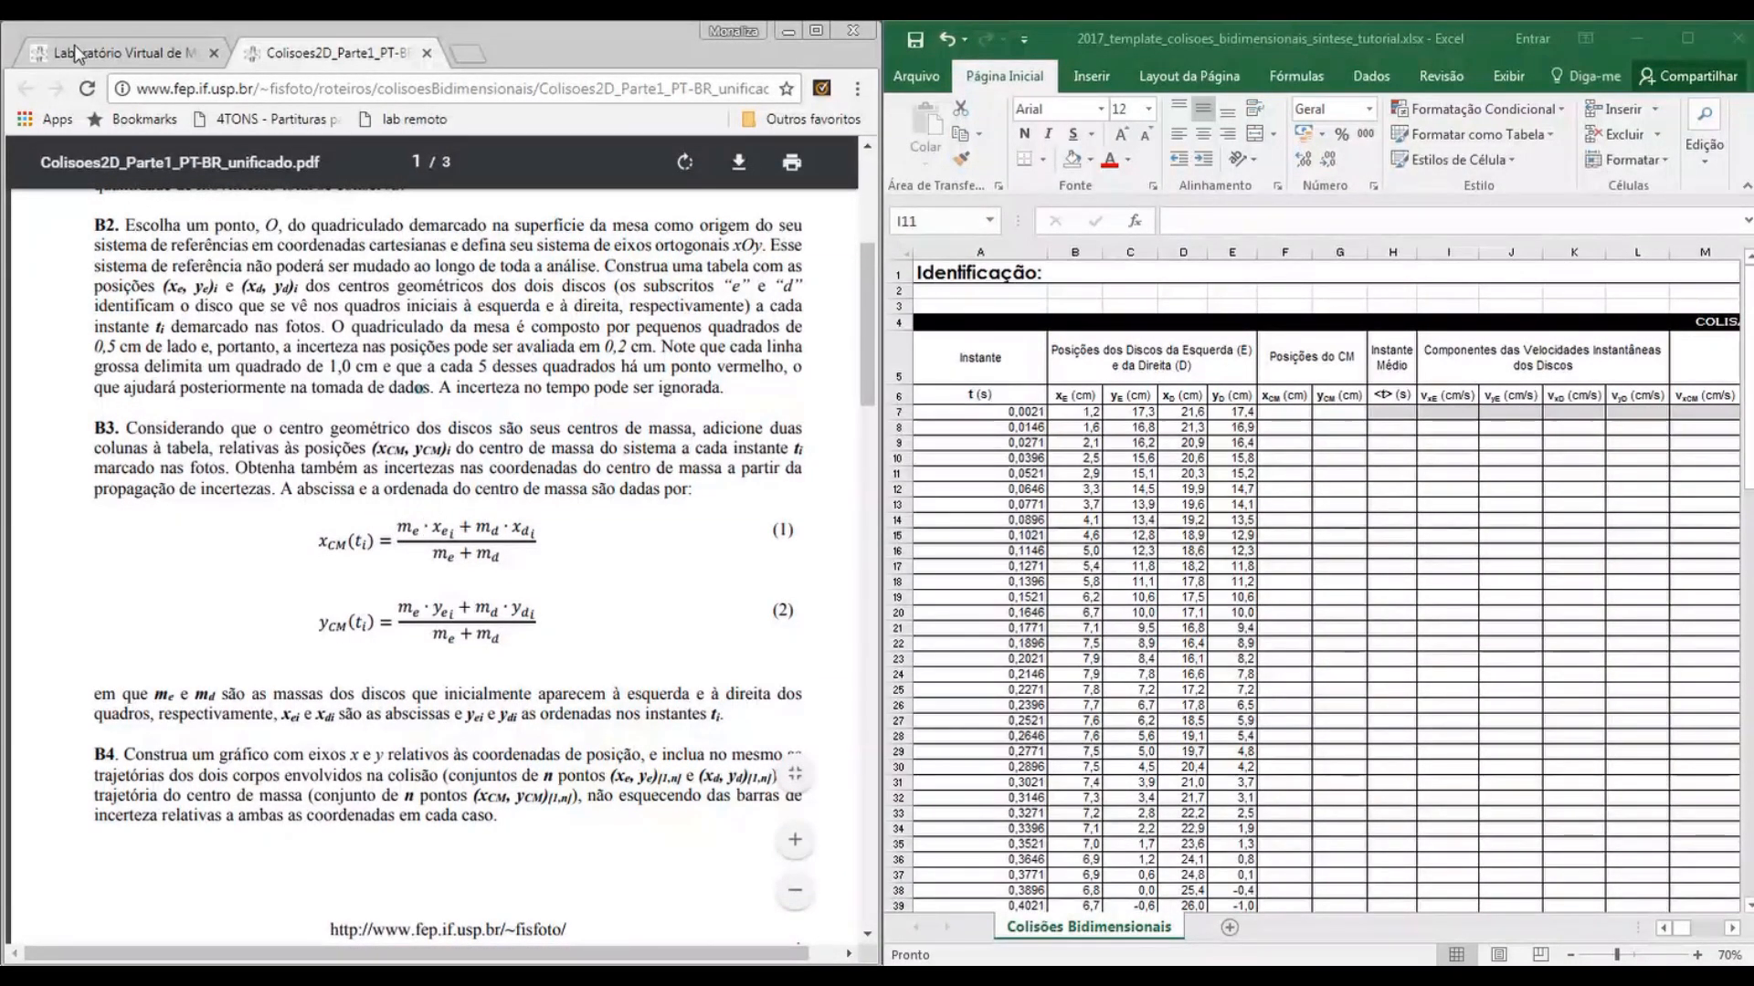
{"action": "left_click", "coordinate": [1012, 43]}
{"action": "scroll", "coordinate": [573, 566], "scroll_direction": "down", "scroll_amount": 1}
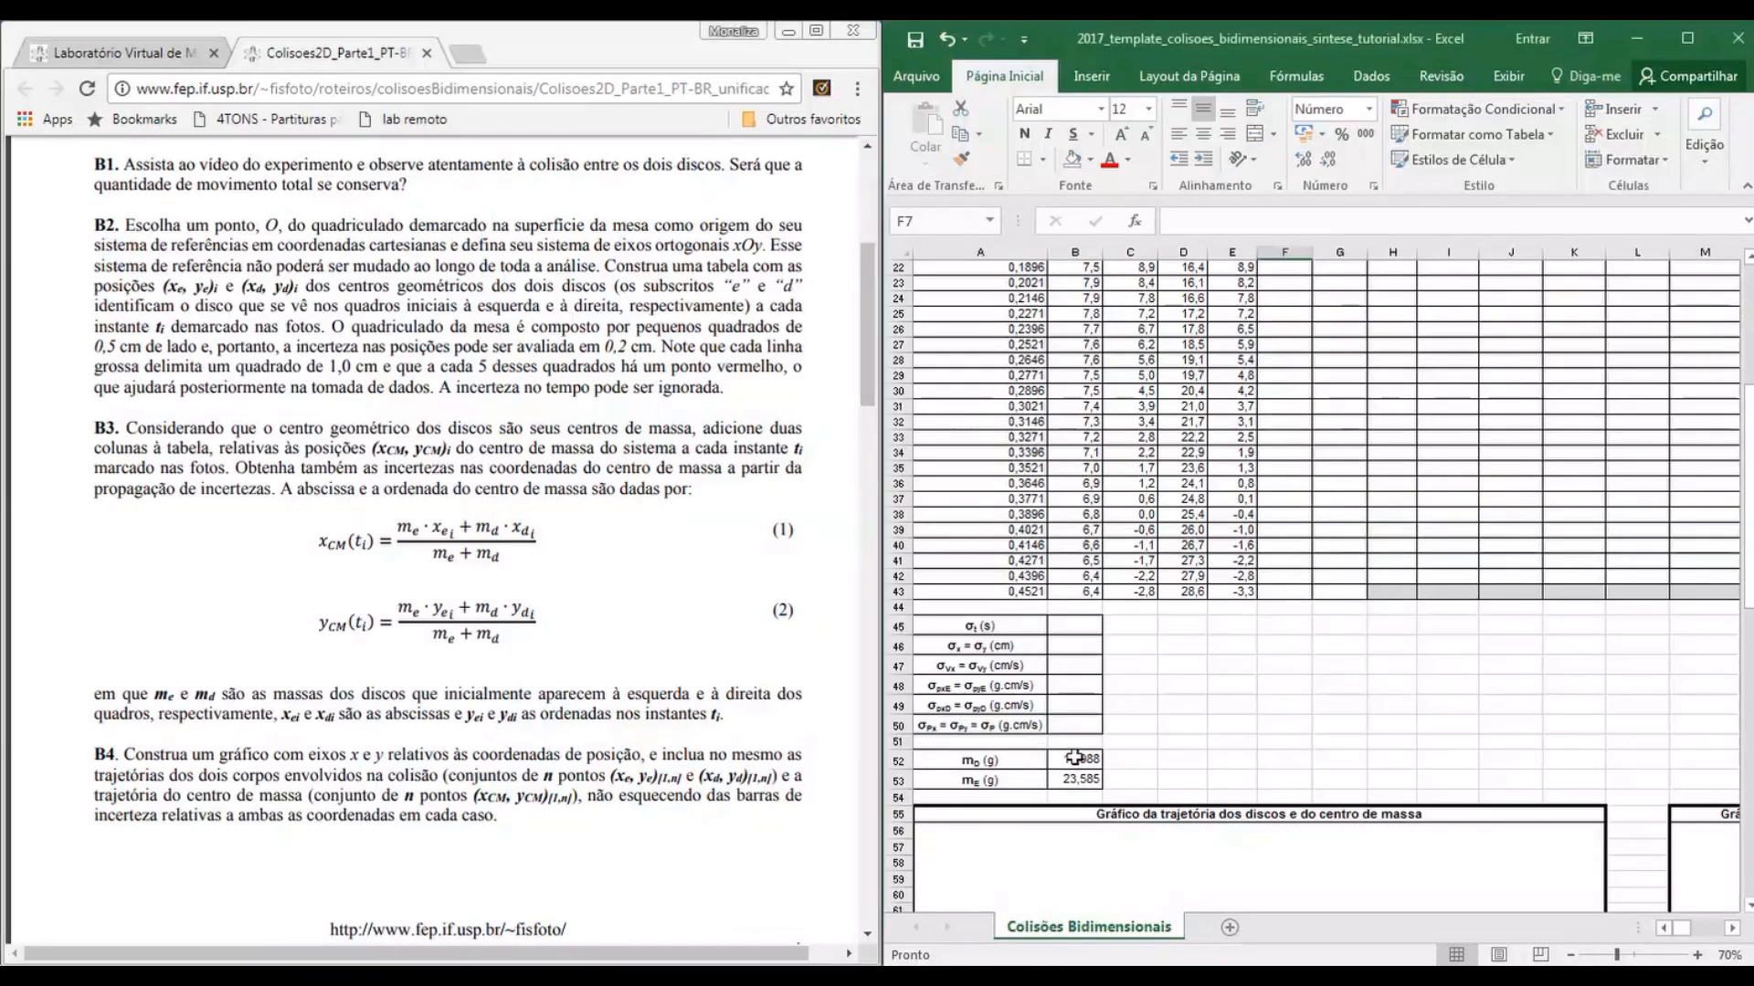
{"action": "left_click", "coordinate": [1264, 680]}
{"action": "scroll", "coordinate": [1263, 681], "scroll_direction": "up", "scroll_amount": 7}
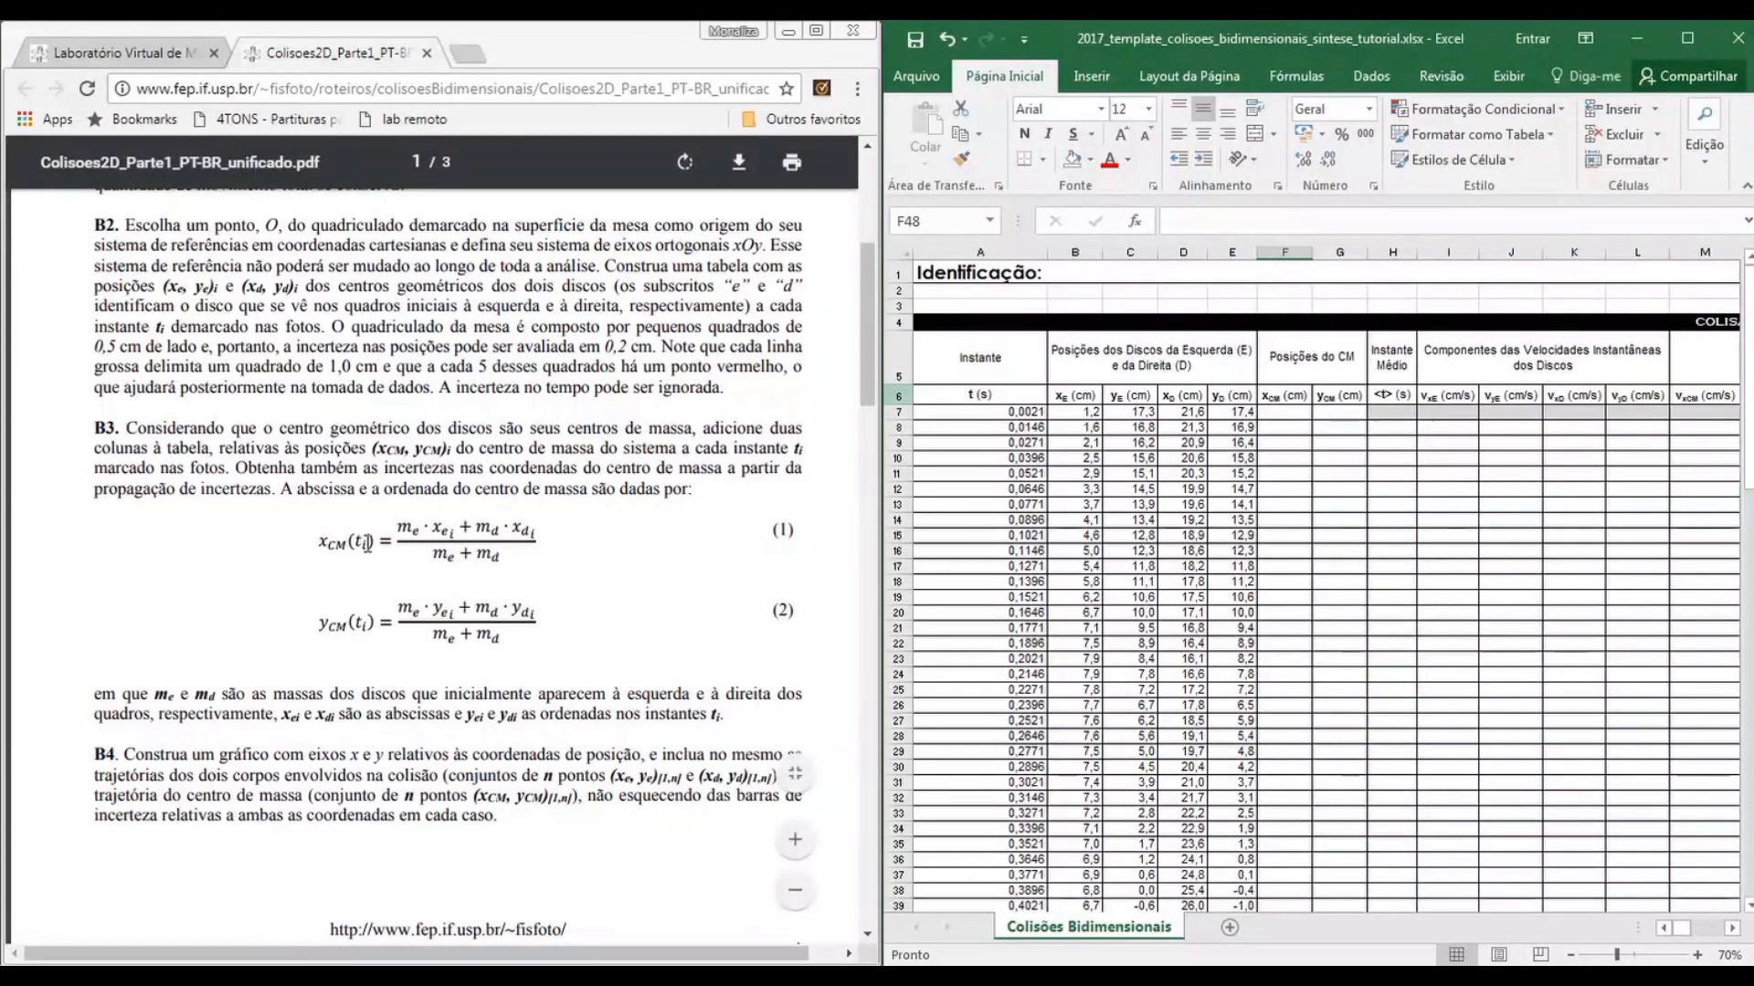
Start the centre-of-mass x formula in F7 with the left disc's mass times its x position, =(B53*B7
{"action": "left_click", "coordinate": [1298, 416]}
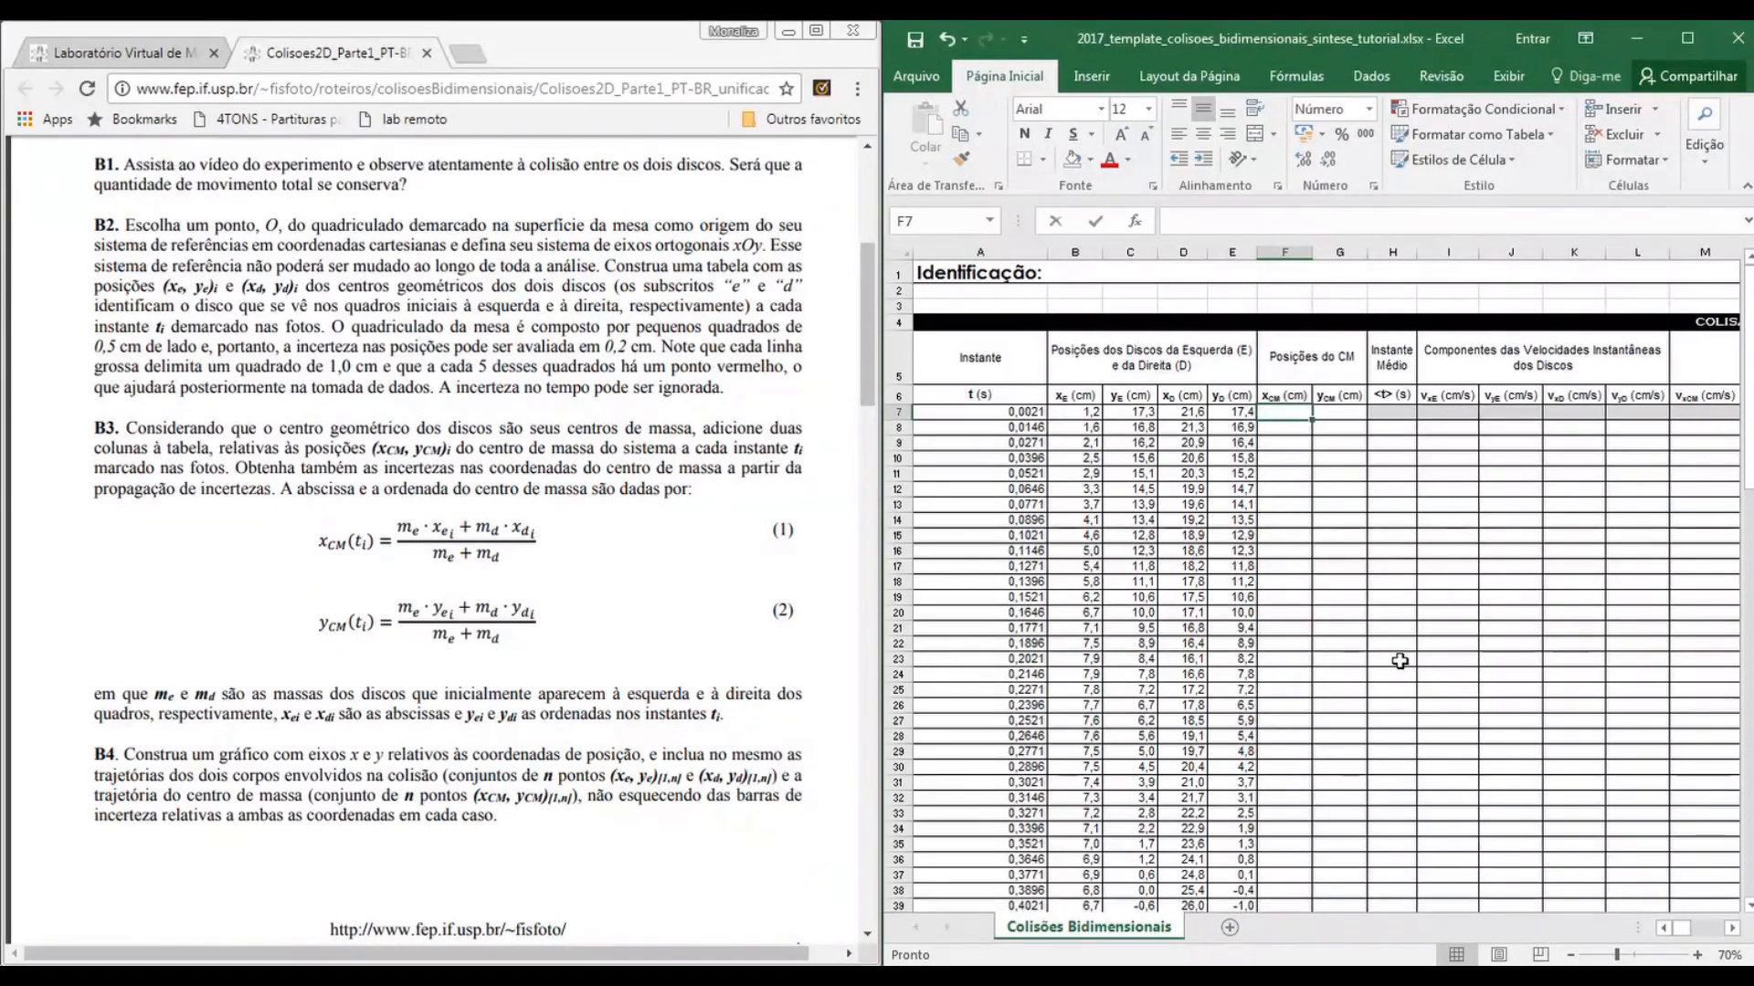
{"action": "type", "text": "="}
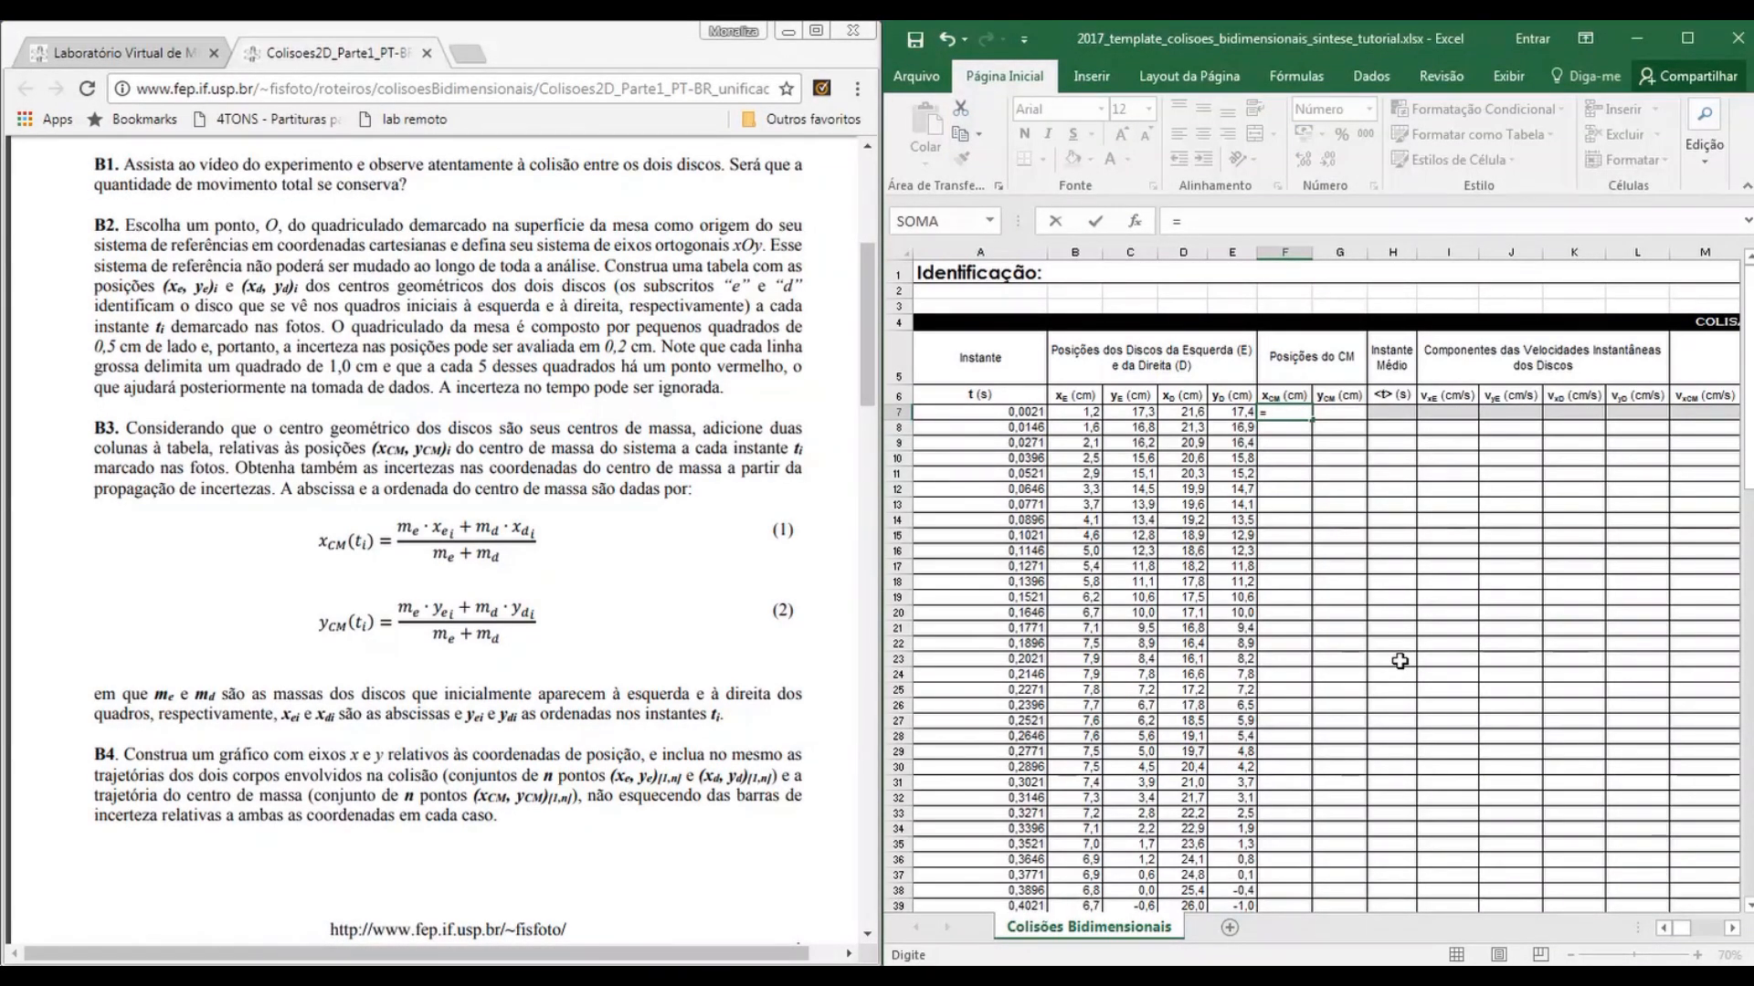
{"action": "type", "text": "("}
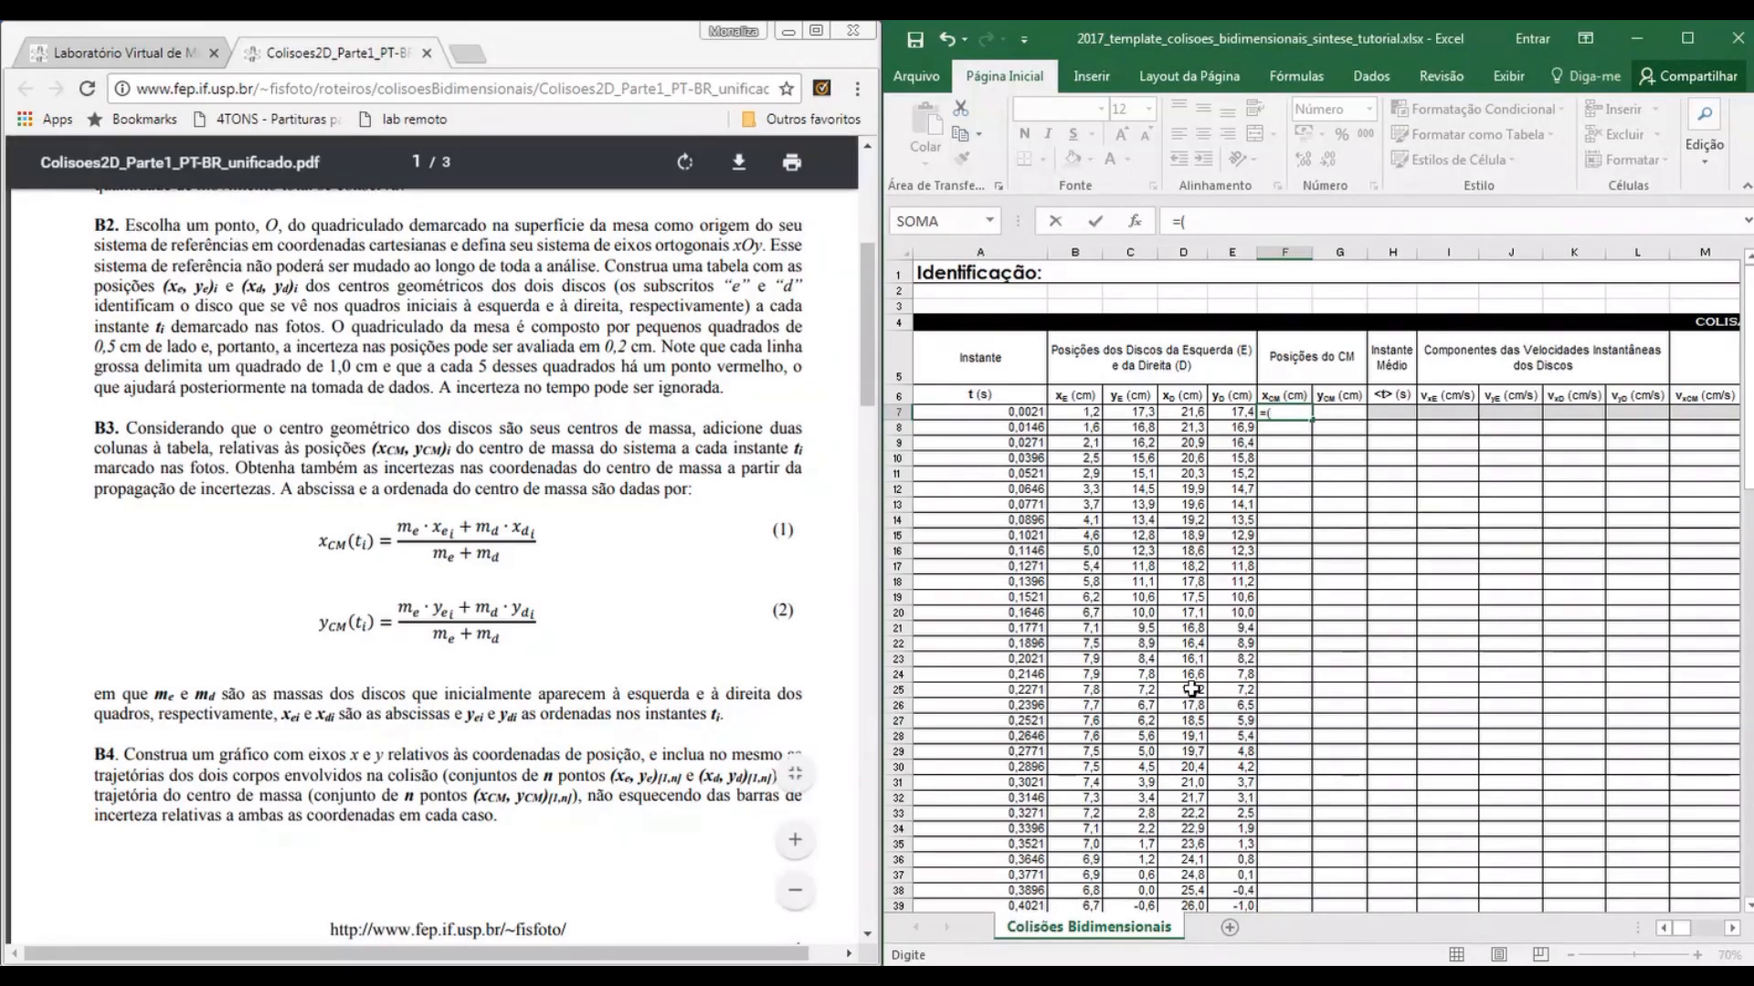
{"action": "scroll", "coordinate": [1184, 735], "scroll_direction": "down", "scroll_amount": 5}
{"action": "scroll", "coordinate": [1184, 734], "scroll_direction": "down", "scroll_amount": 1}
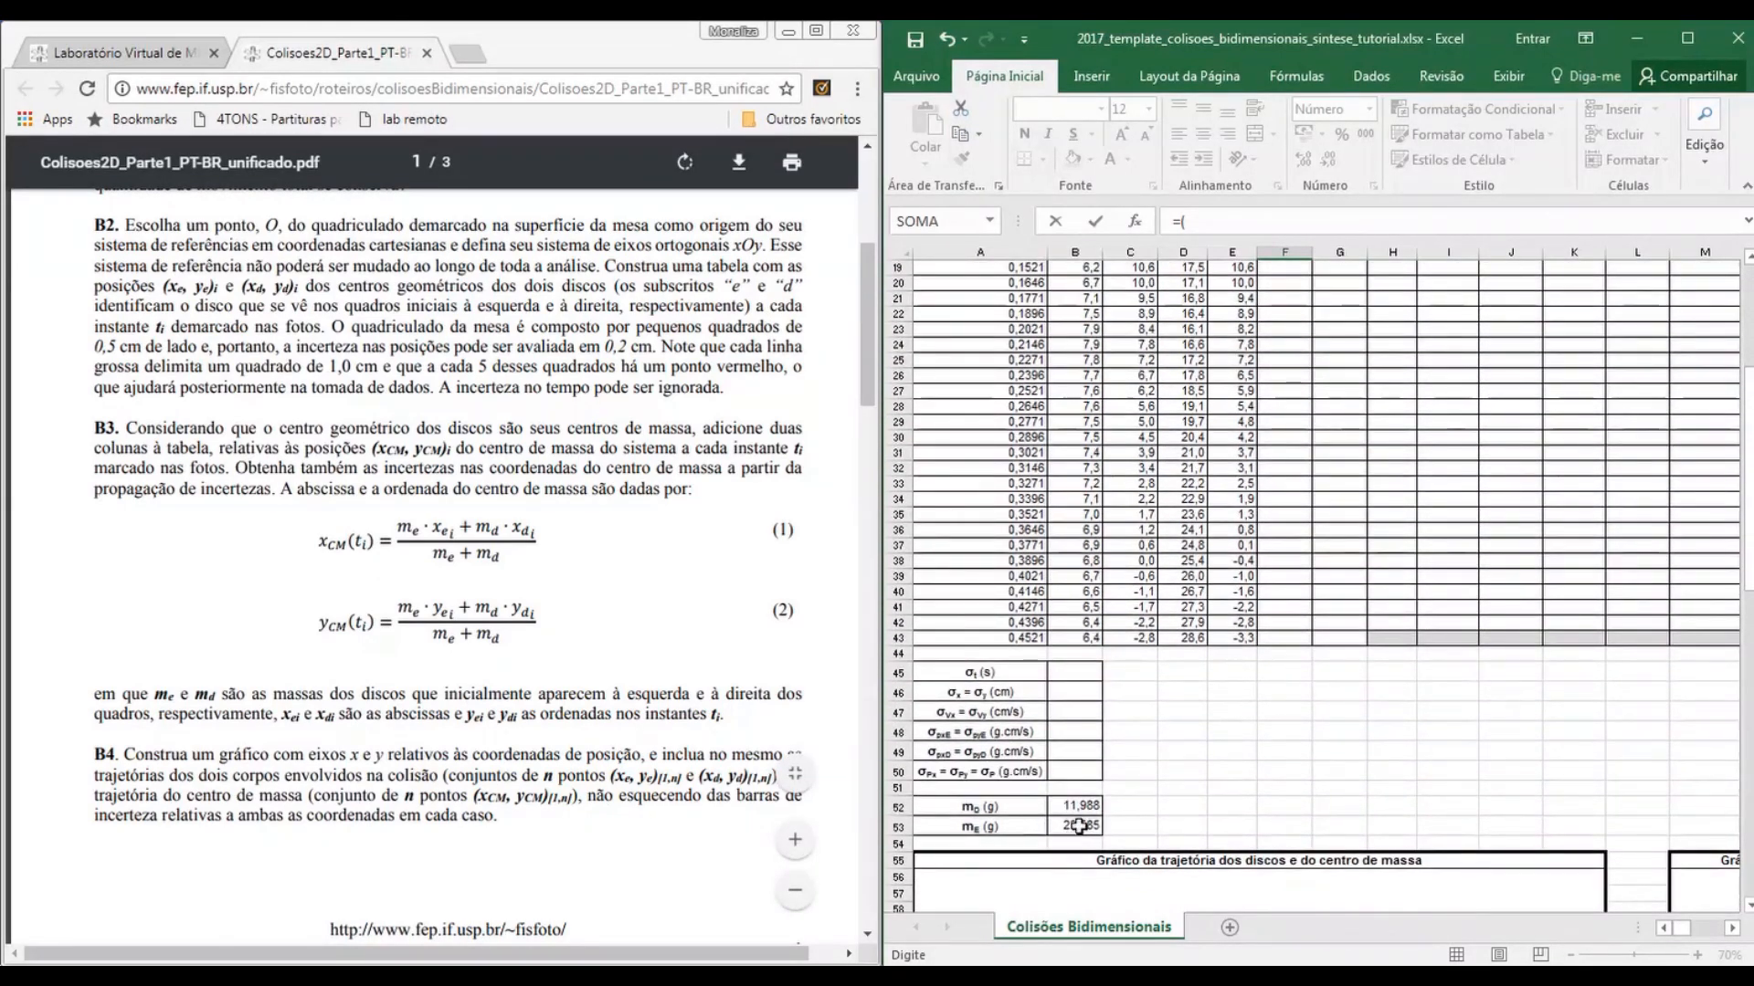
{"action": "left_click", "coordinate": [1077, 826]}
{"action": "type", "text": "*"}
{"action": "scroll", "coordinate": [1078, 825], "scroll_direction": "up", "scroll_amount": 6}
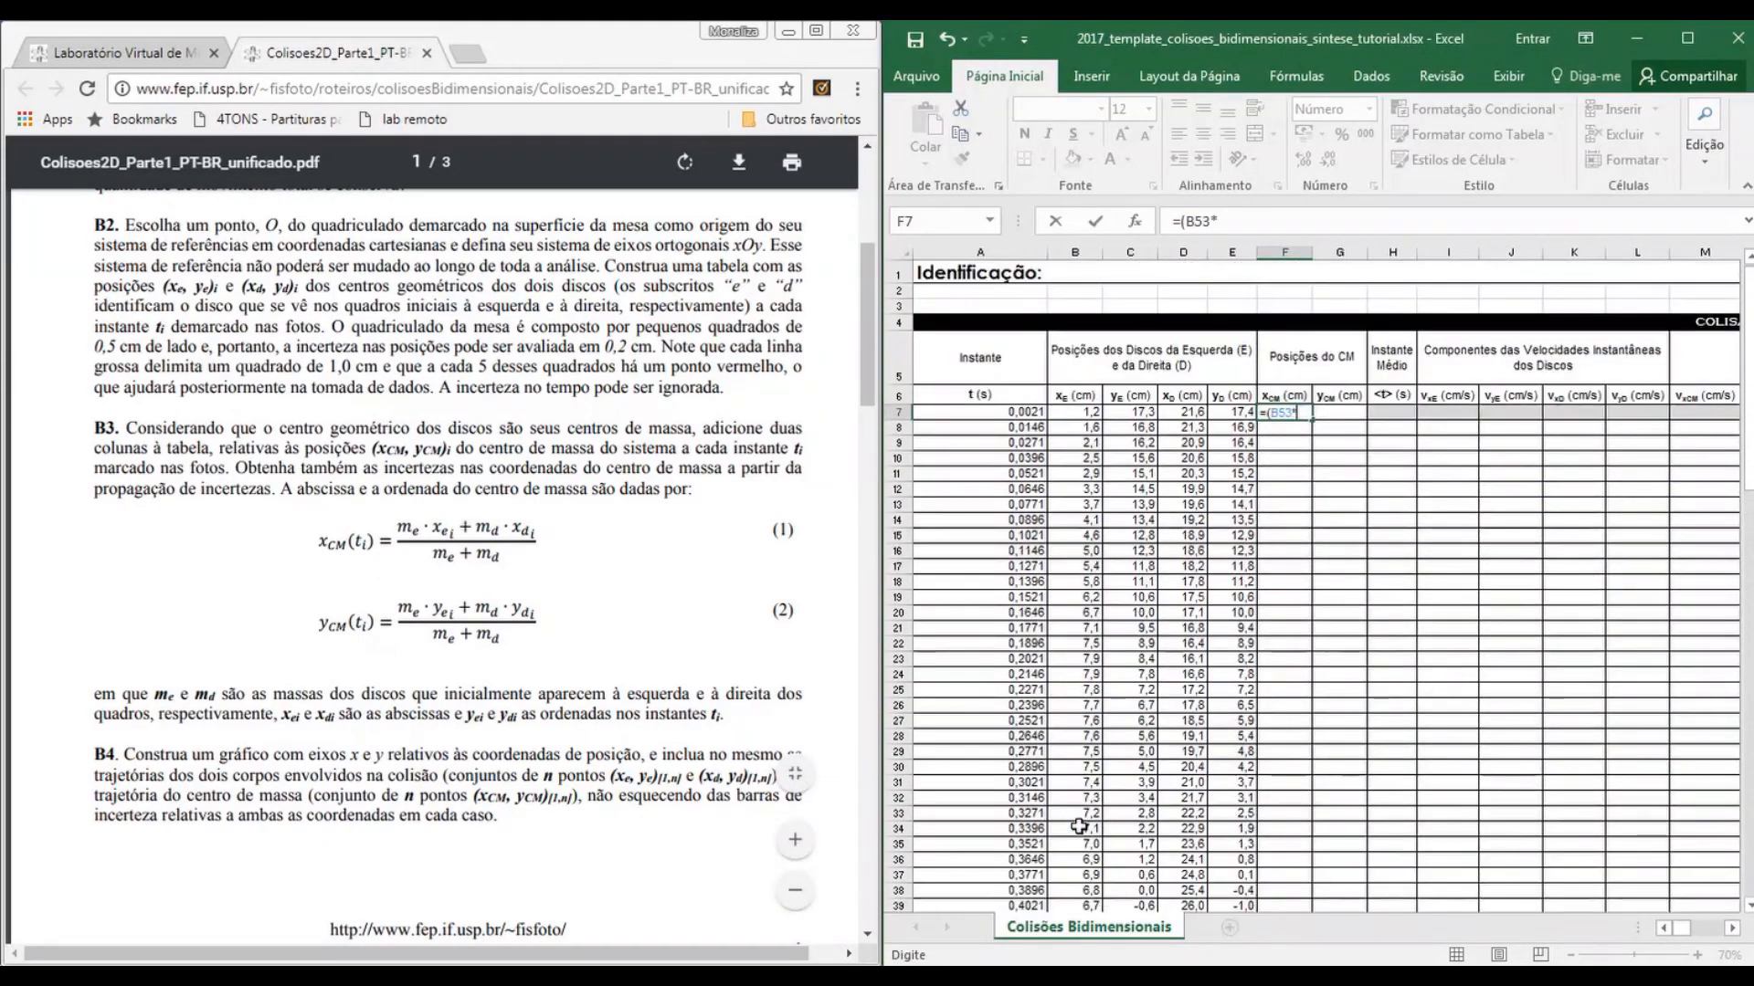
{"action": "left_click", "coordinate": [1087, 413]}
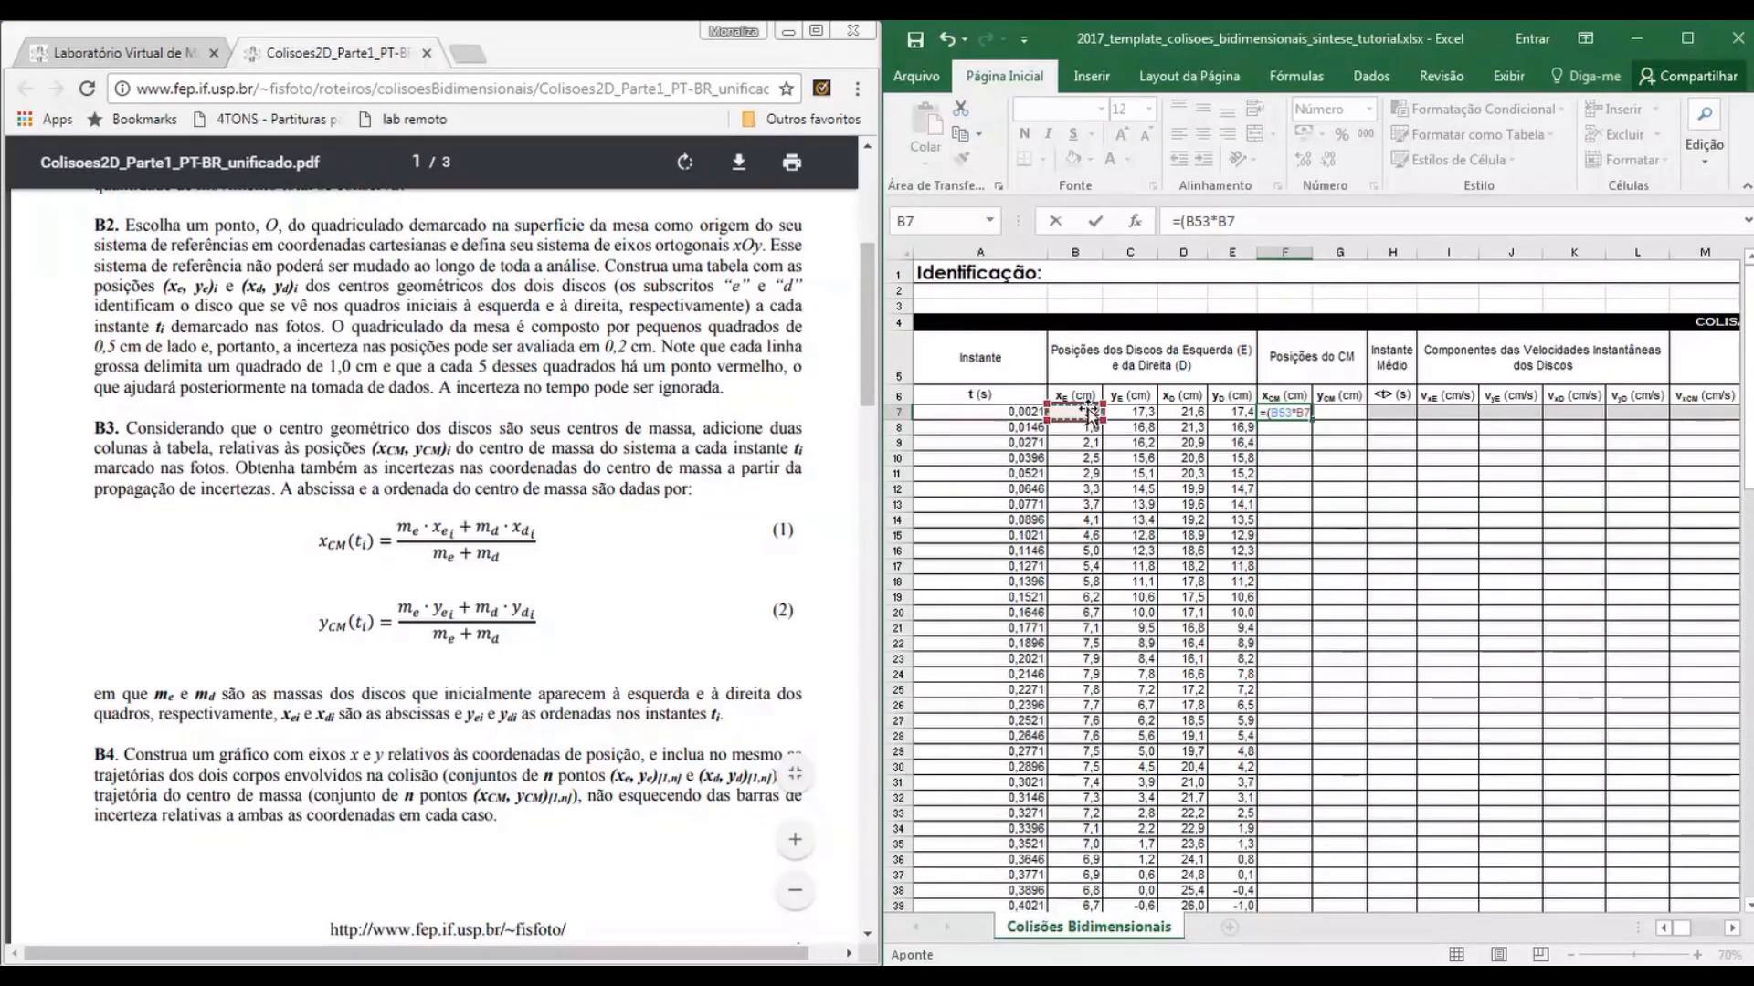
Add the right disc's mass times its x position, B52*D7, to the F7 formula and close the numerator's parenthesis
{"action": "type", "text": "+"}
{"action": "scroll", "coordinate": [1090, 416], "scroll_direction": "down", "scroll_amount": 5}
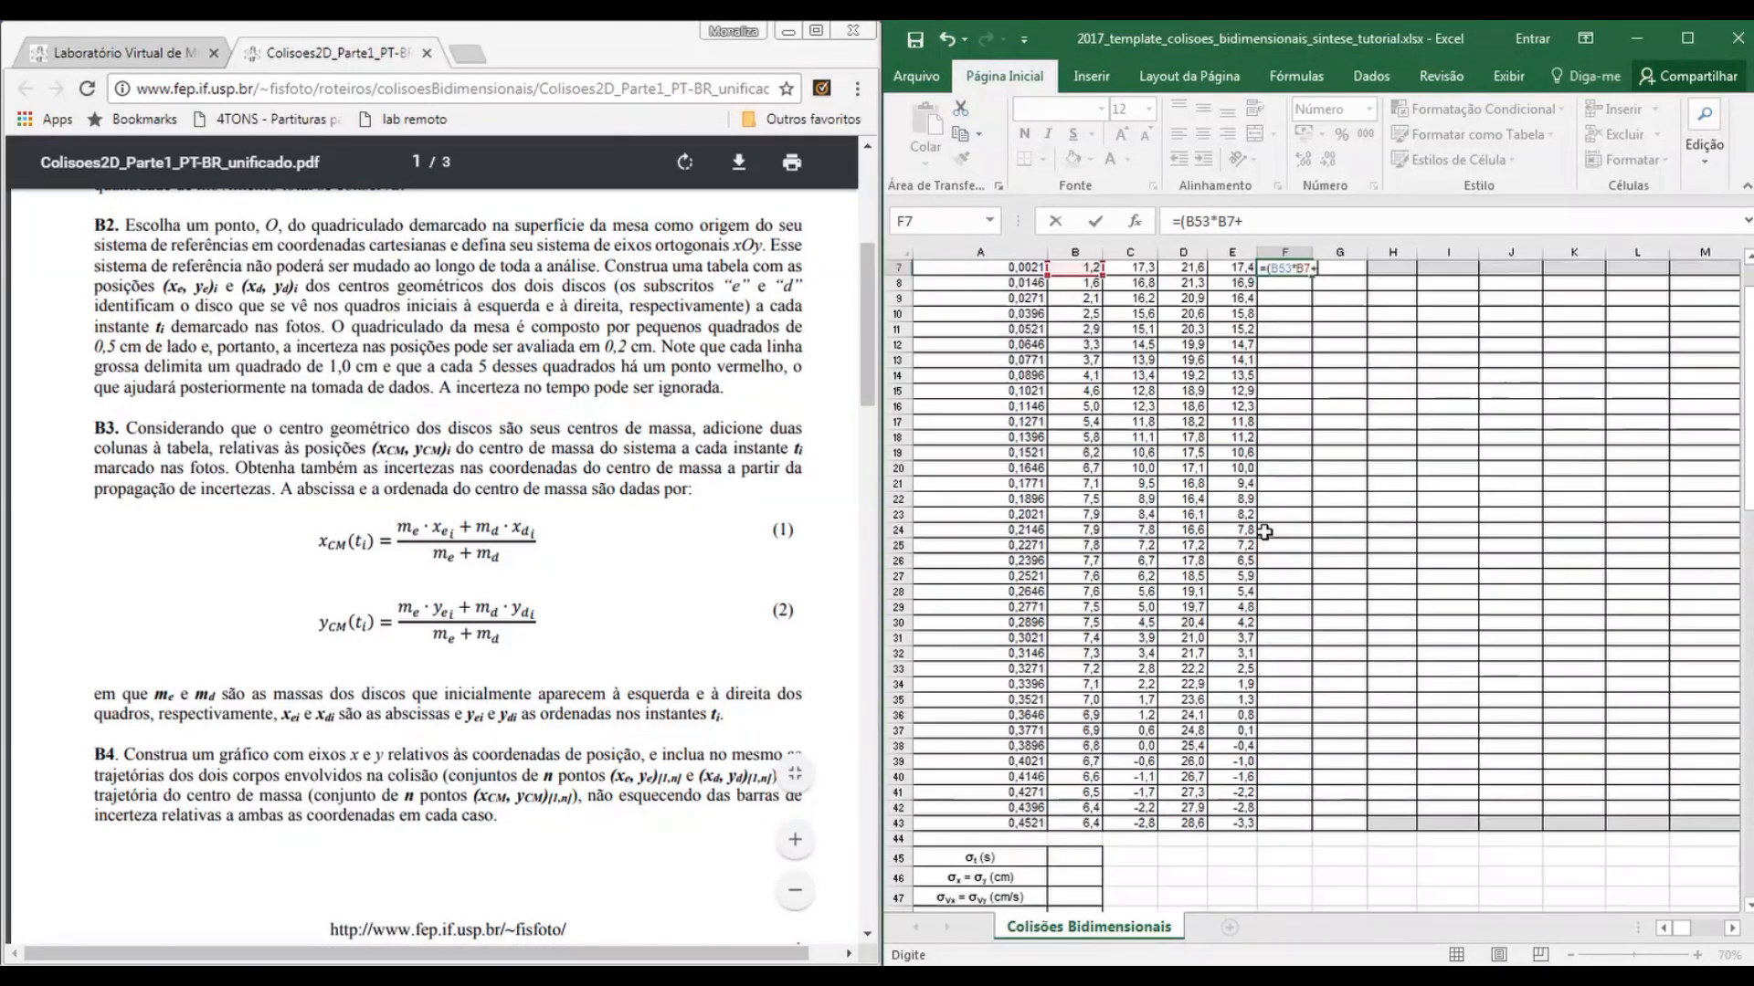
{"action": "left_click", "coordinate": [1073, 850]}
{"action": "type", "text": "*"}
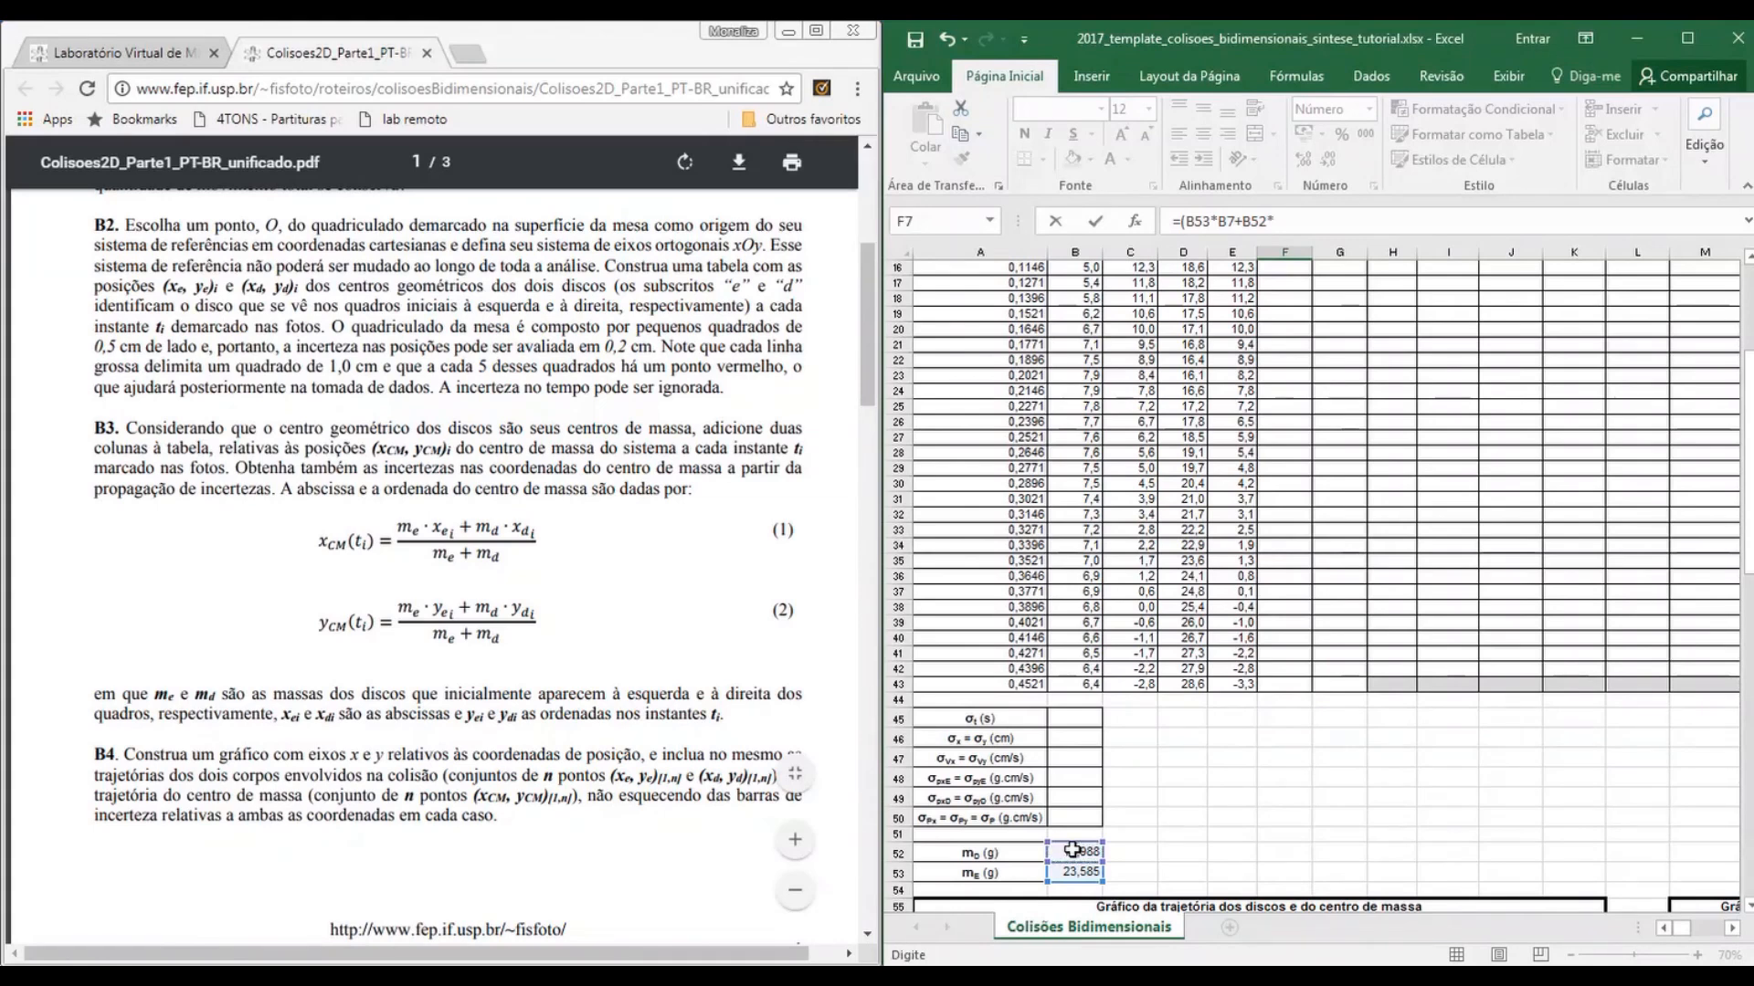
{"action": "scroll", "coordinate": [1184, 536], "scroll_direction": "up", "scroll_amount": 5}
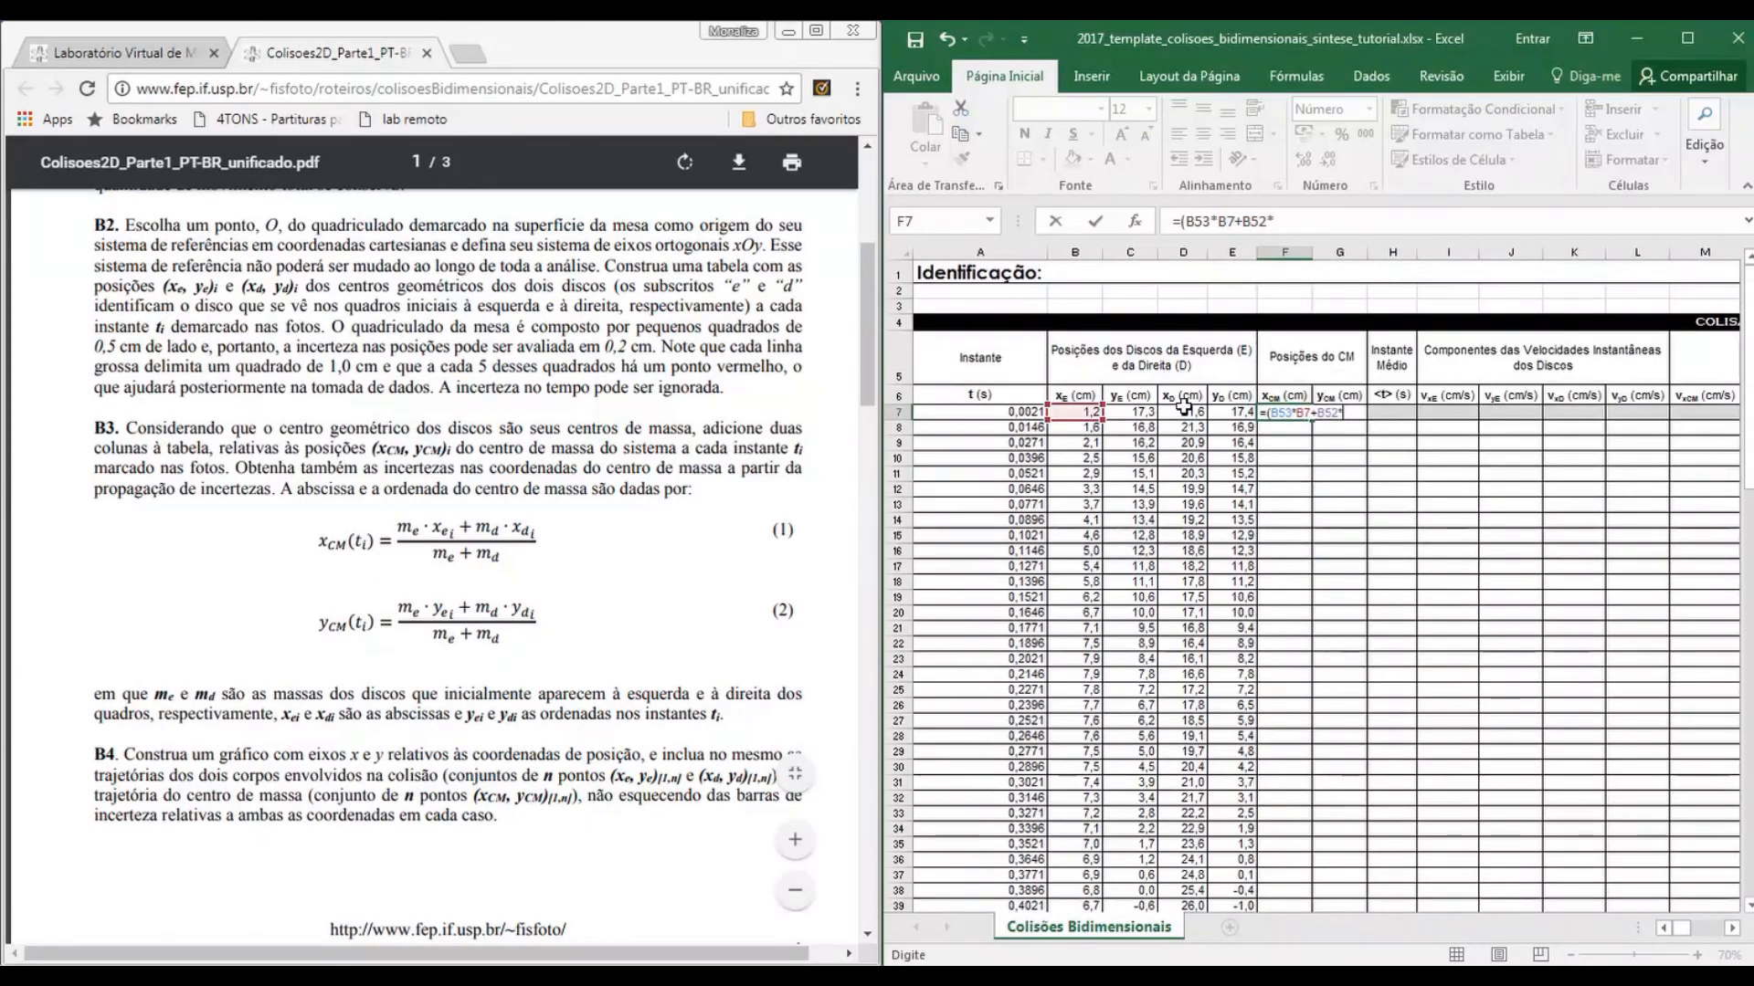
{"action": "left_click", "coordinate": [1187, 412]}
{"action": "type", "text": ")"}
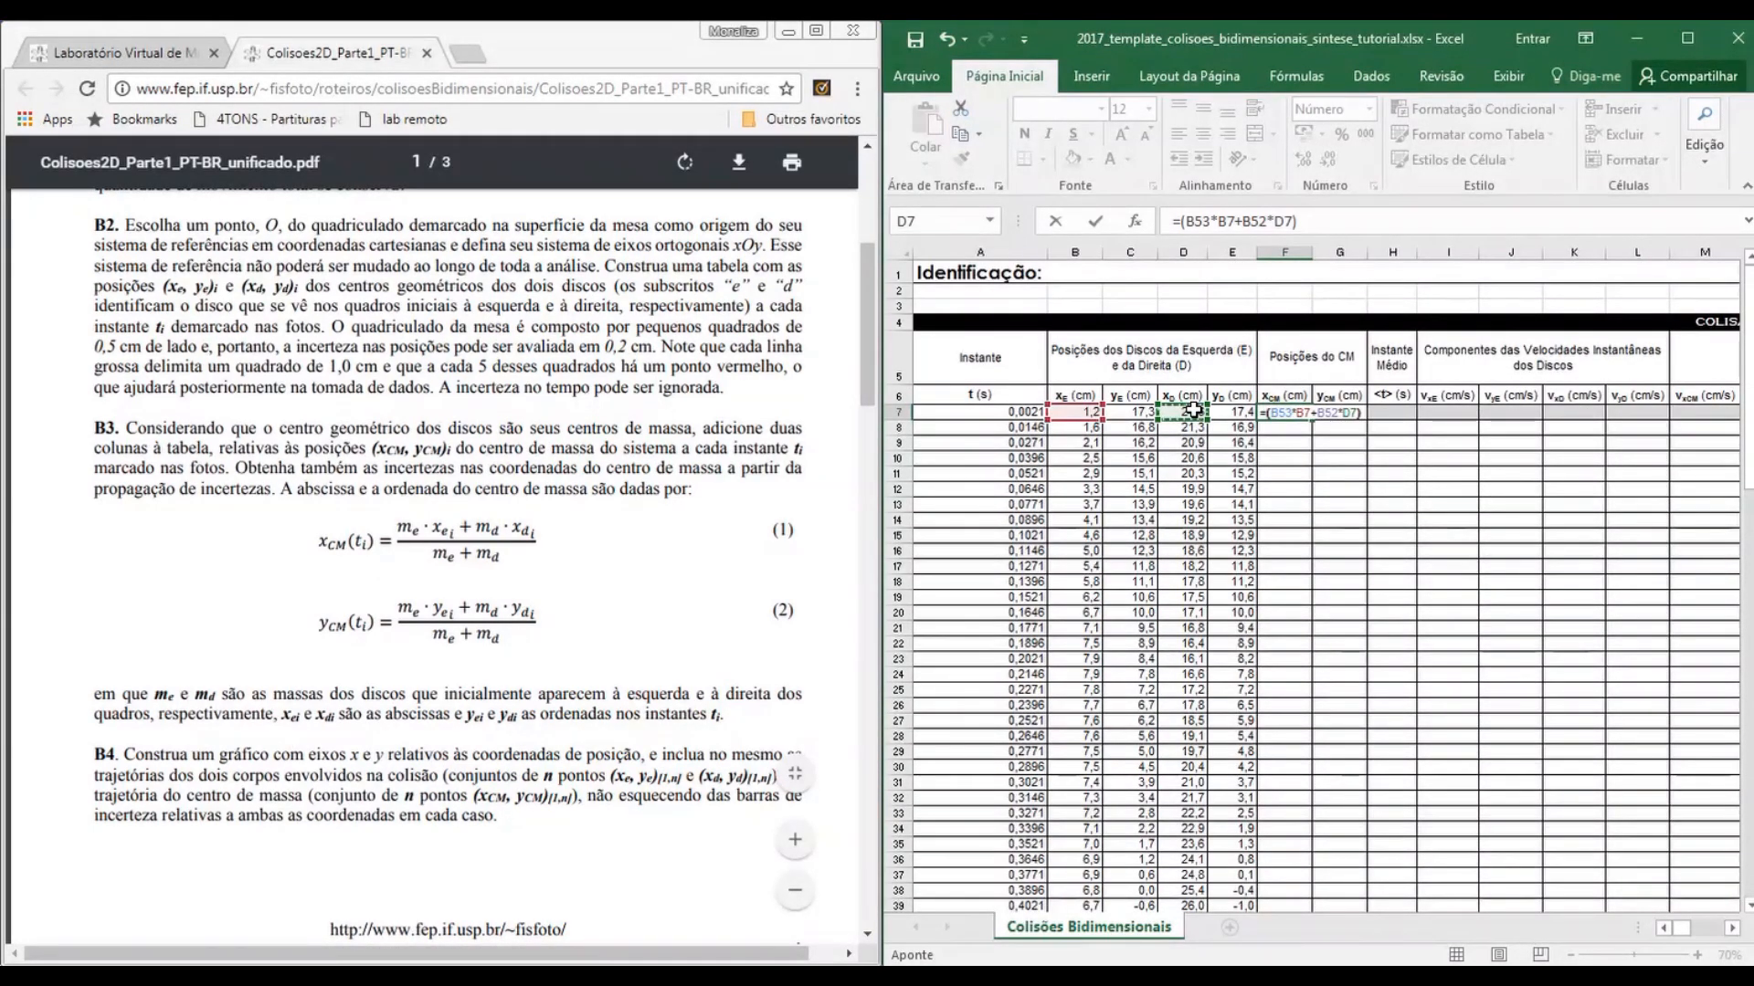
Divide the F7 formula by the sum of both masses, (B53+B52), and enter it
{"action": "type", "text": "/("}
{"action": "scroll", "coordinate": [1445, 535], "scroll_direction": "down", "scroll_amount": 6}
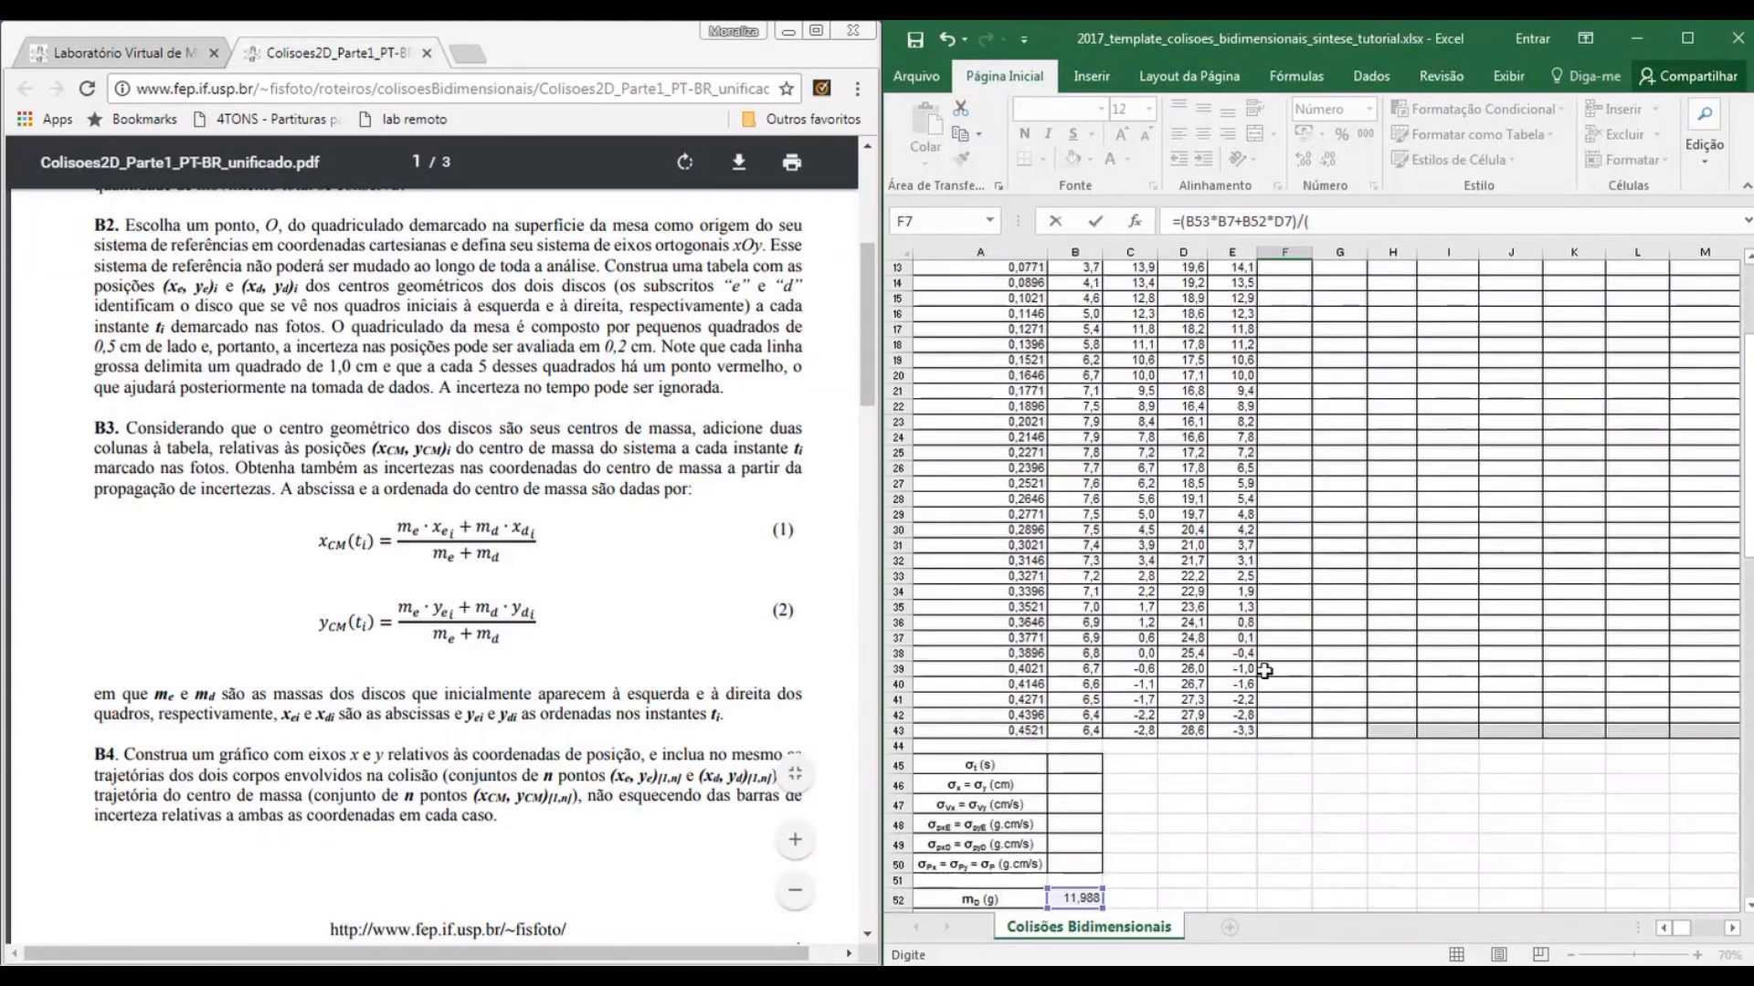
{"action": "left_click", "coordinate": [1074, 825]}
{"action": "type", "text": "+"}
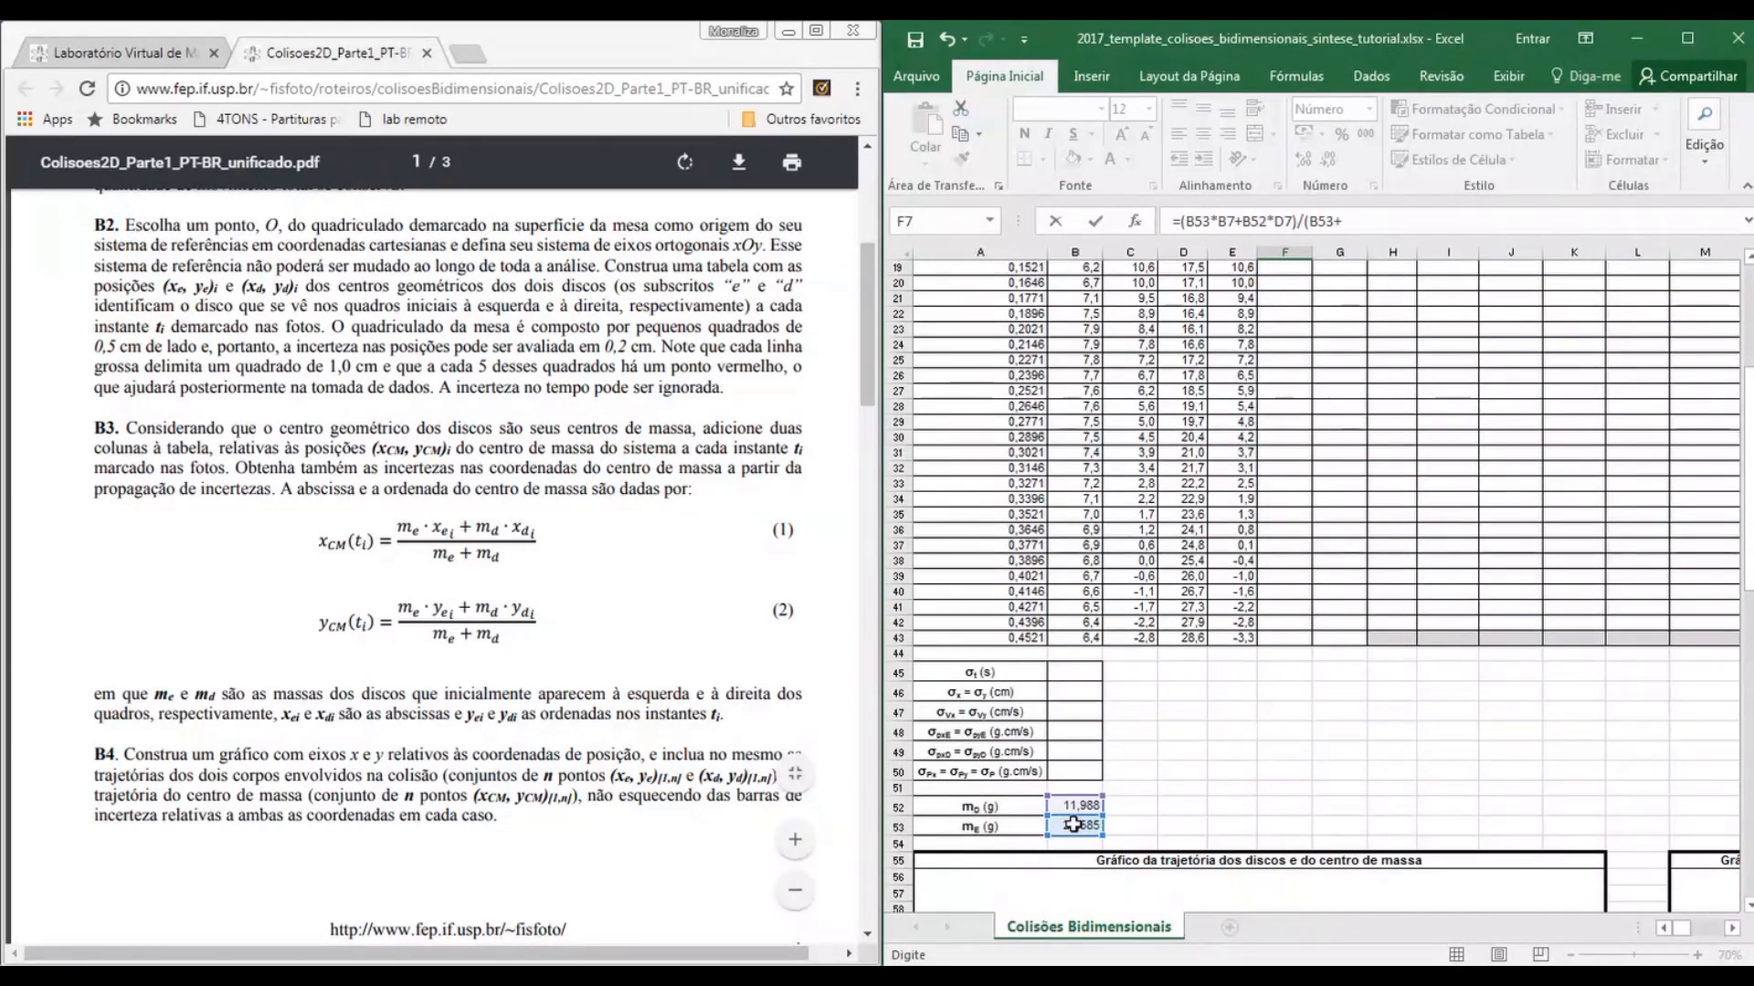
{"action": "left_click", "coordinate": [1074, 806]}
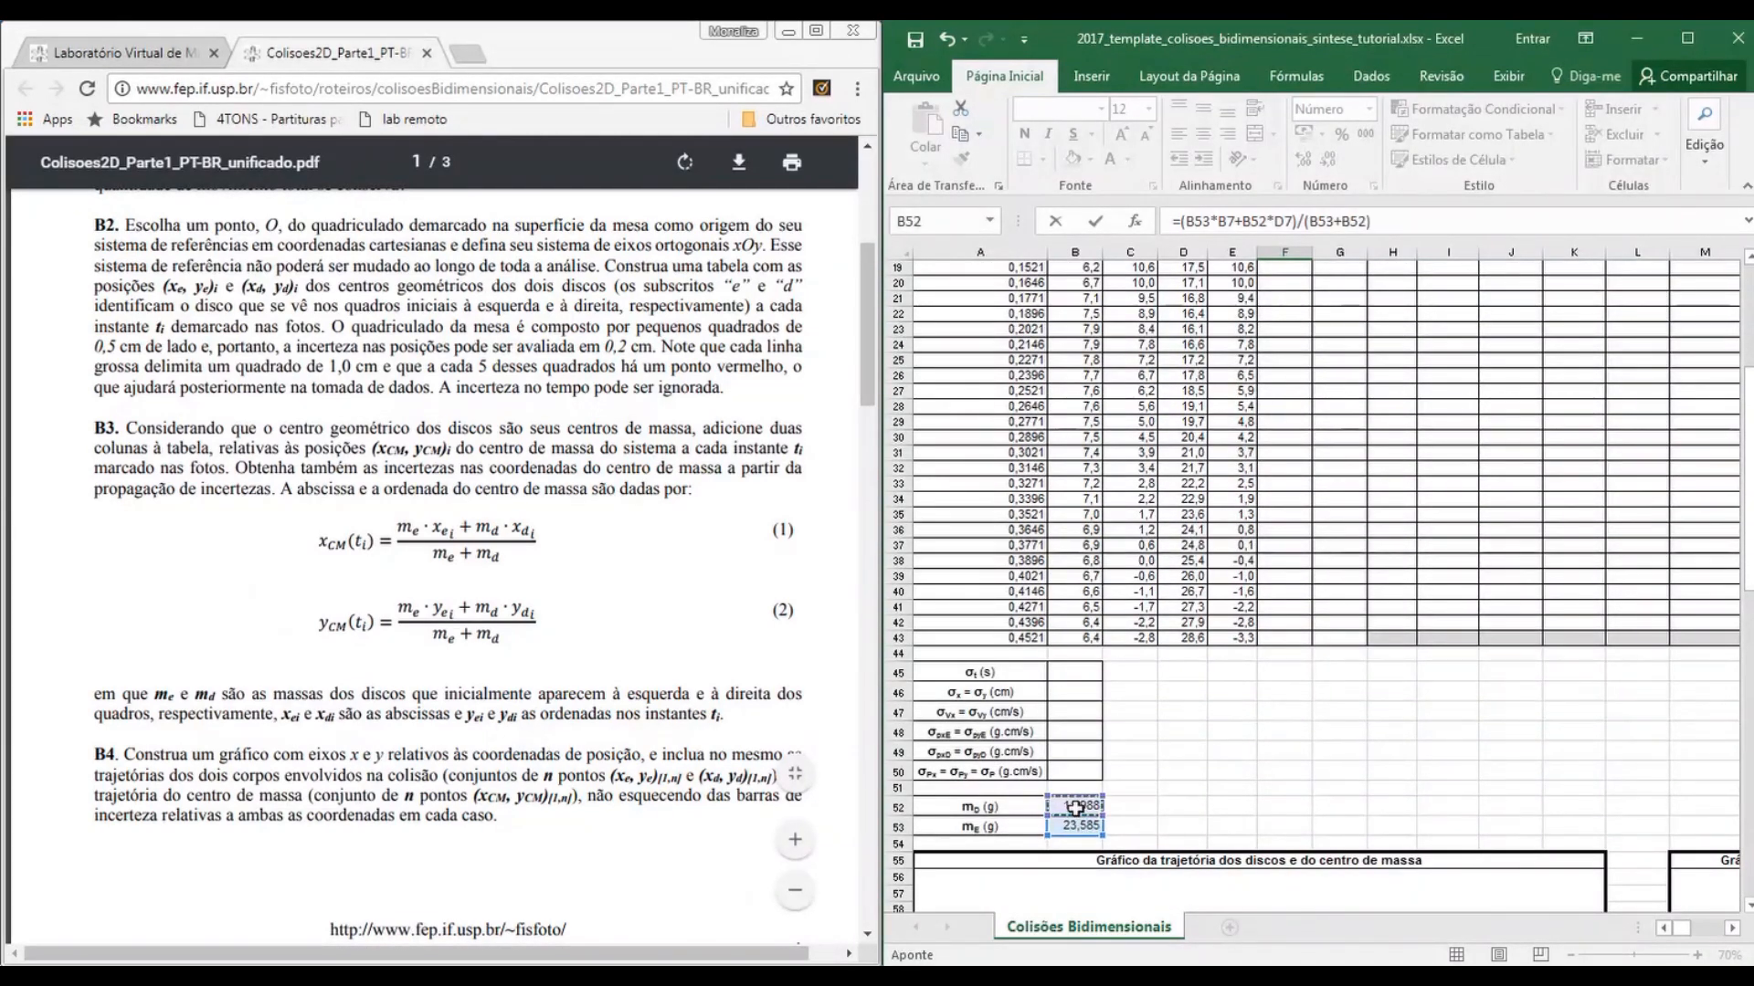
{"action": "key", "text": "Return"}
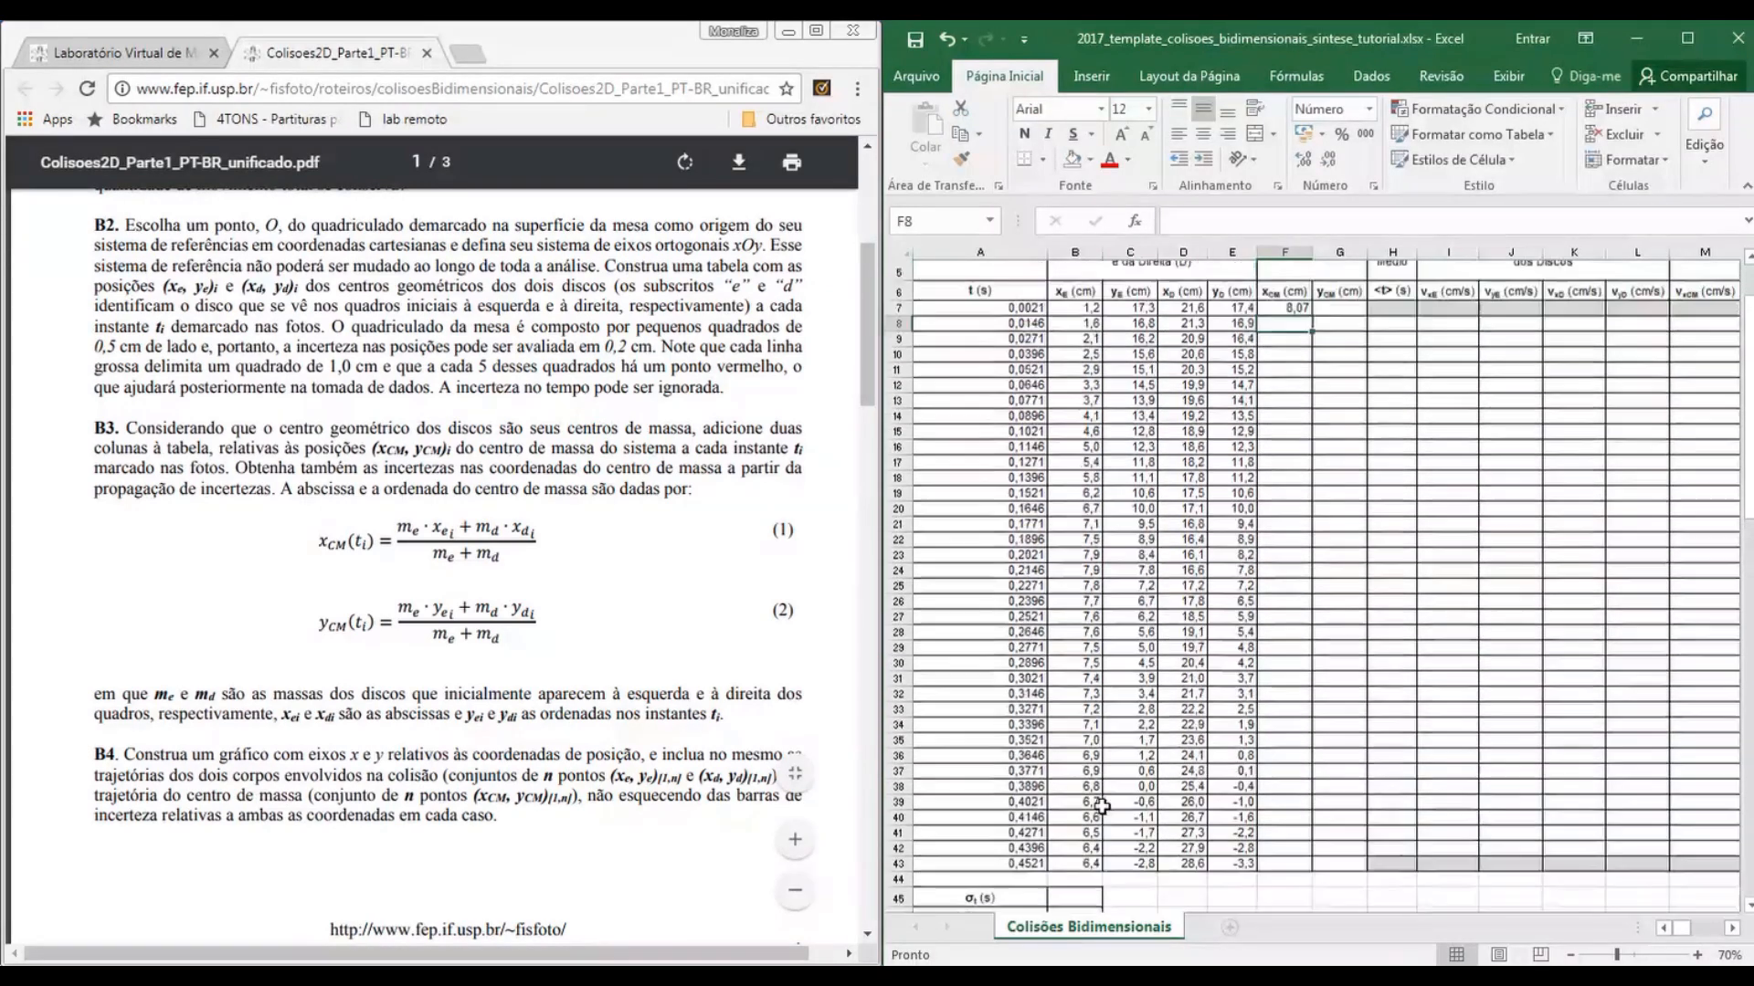
Make the two mass references in the numerator of the F7 formula absolute, as $B$53 and $B$52
{"action": "left_click", "coordinate": [1290, 413]}
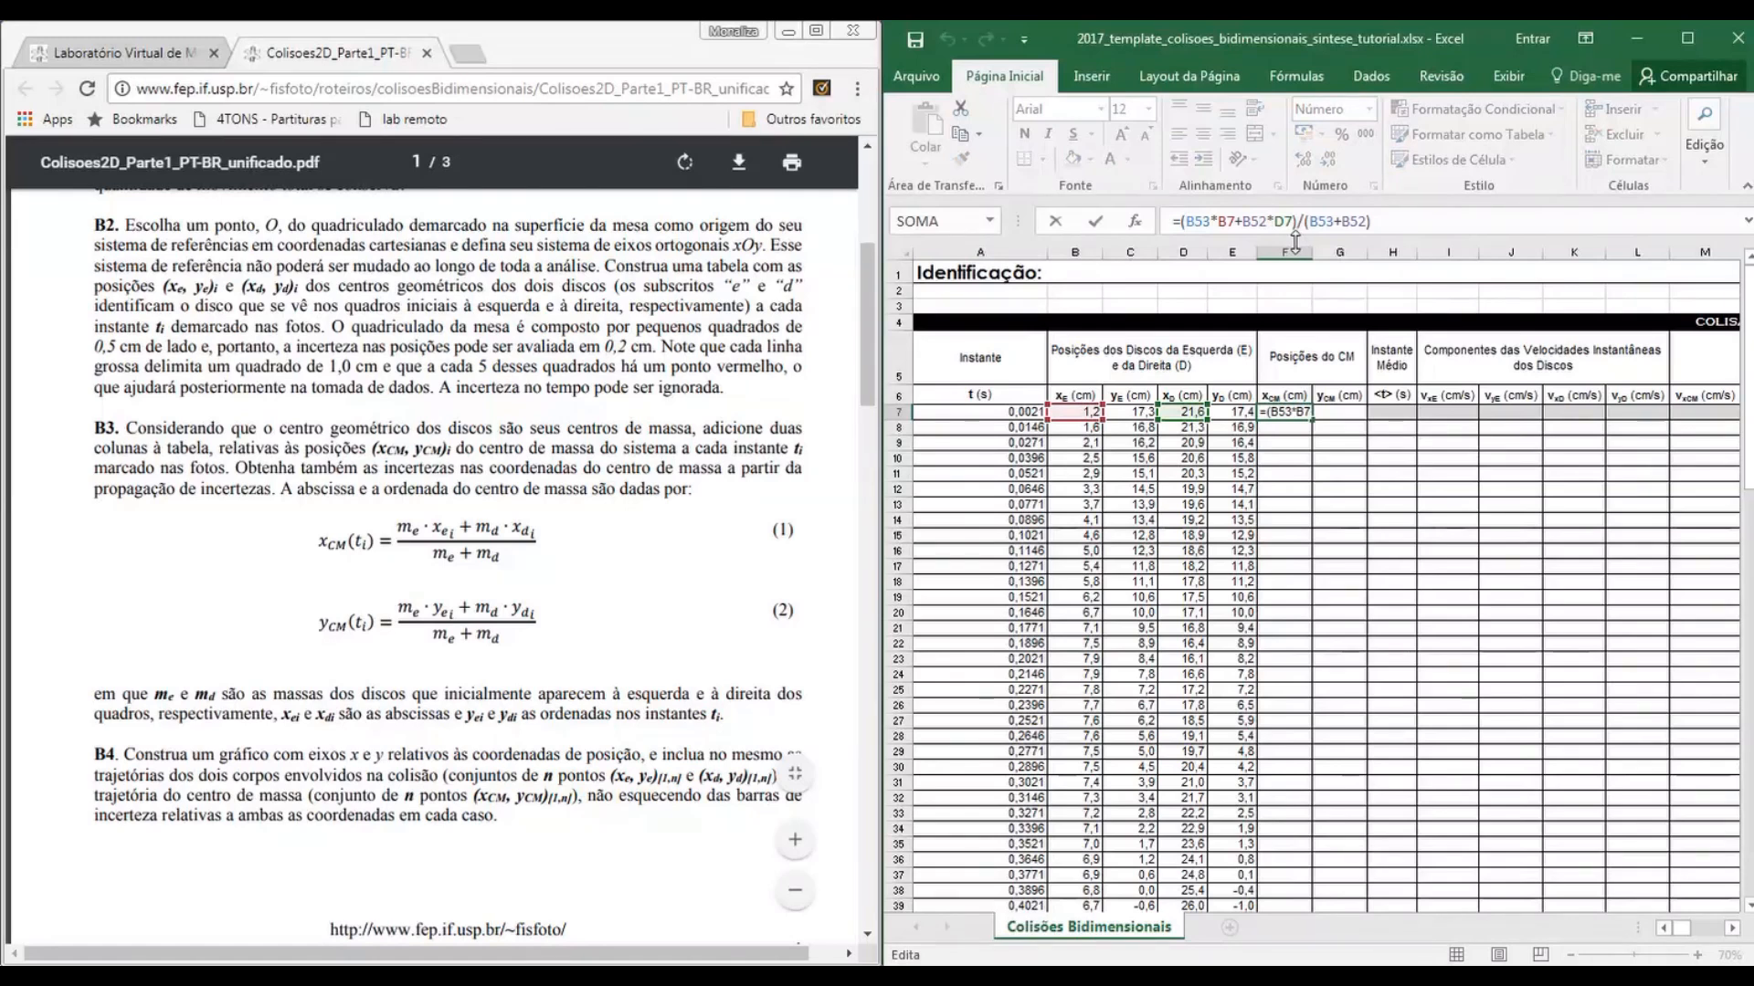
{"action": "left_click", "coordinate": [1184, 221]}
{"action": "type", "text": "$"}
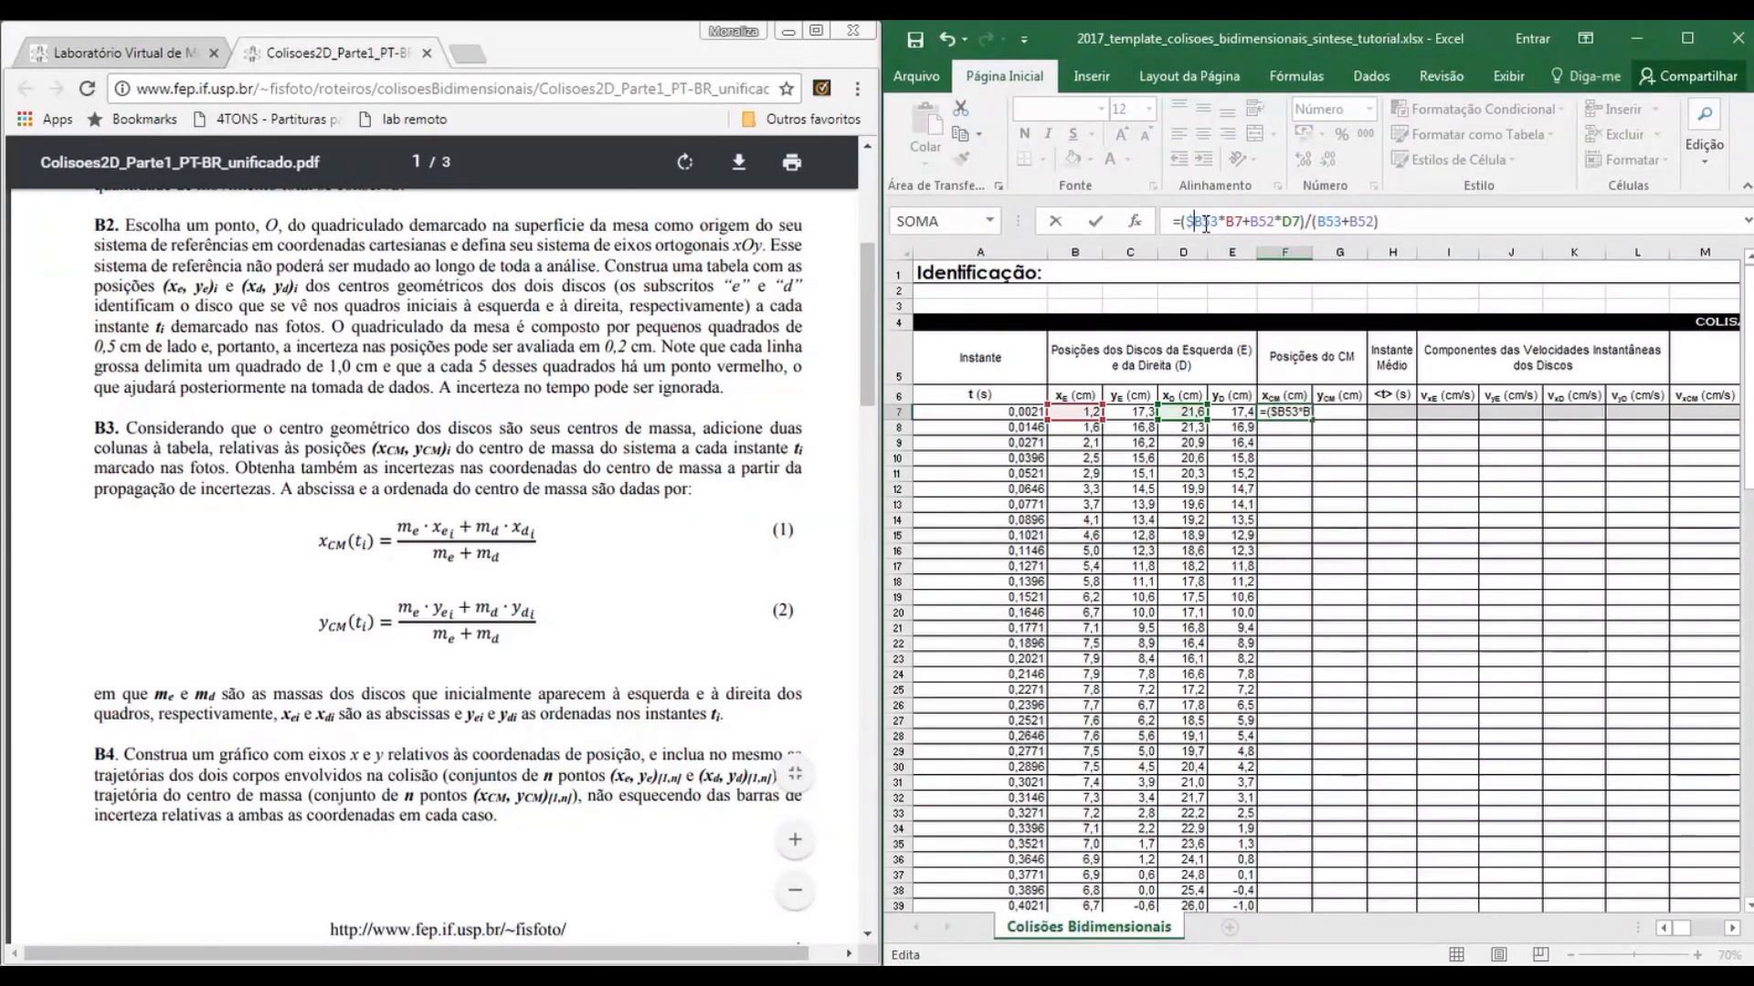
{"action": "left_click", "coordinate": [1206, 221]}
{"action": "type", "text": "$"}
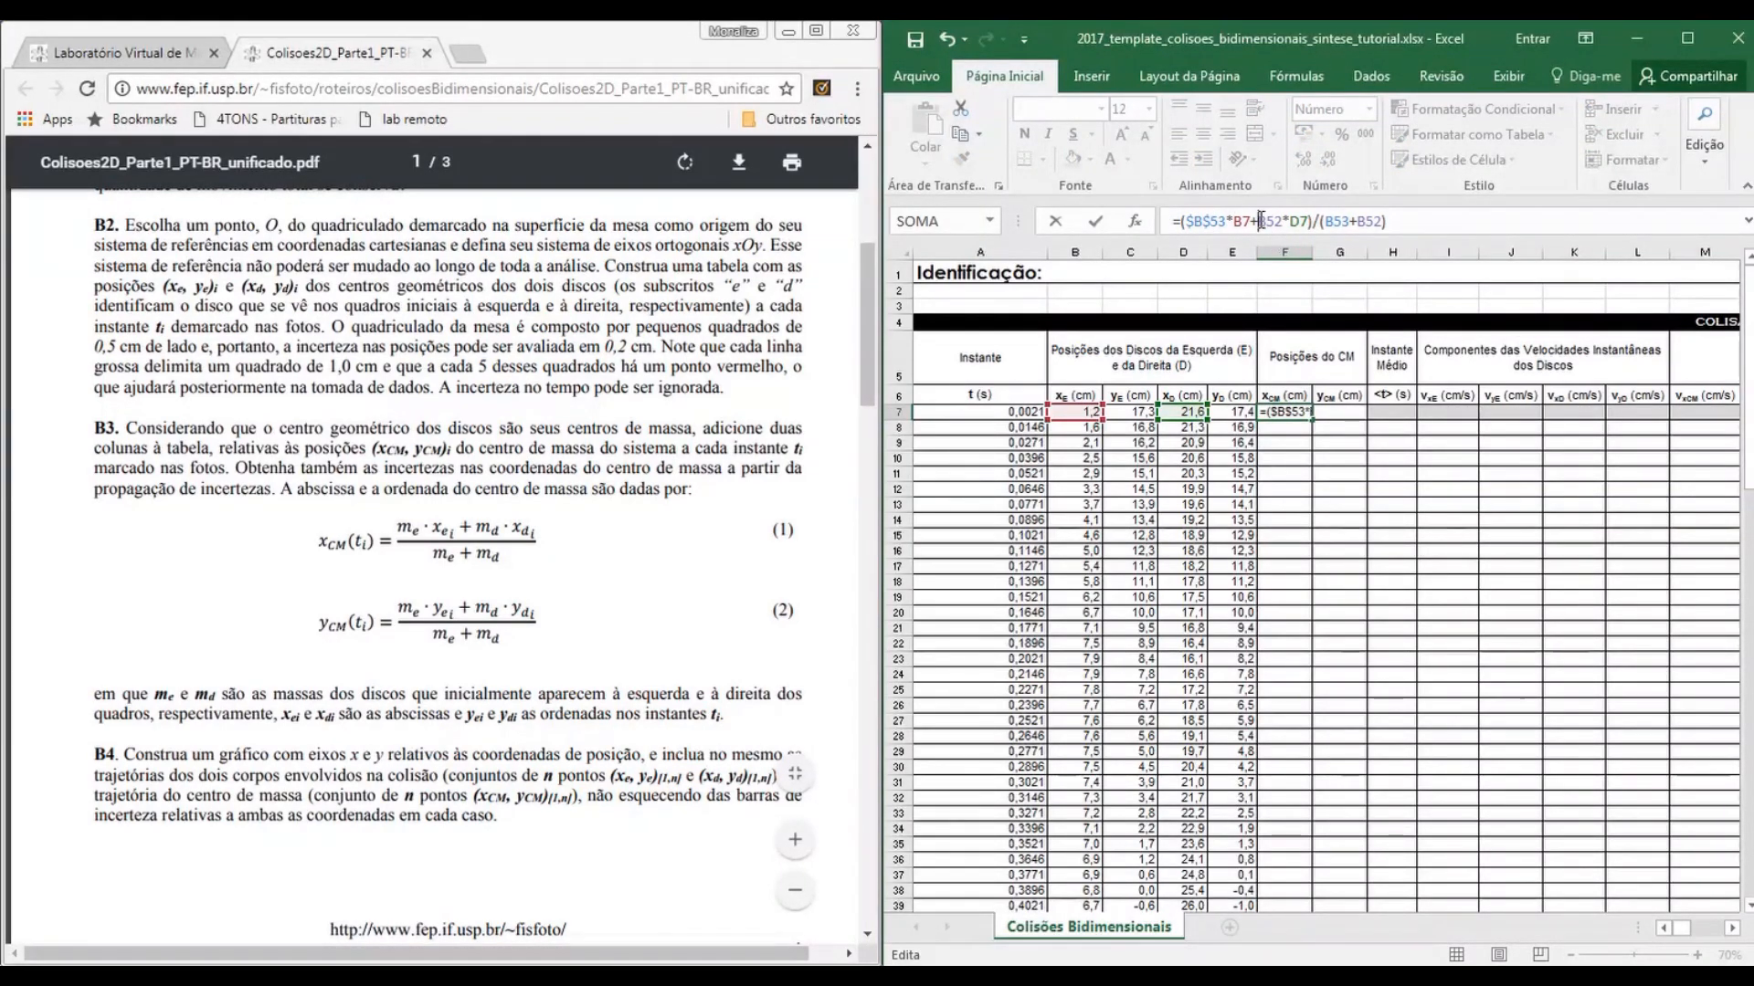
{"action": "left_click", "coordinate": [1261, 221]}
{"action": "type", "text": "$"}
{"action": "left_click", "coordinate": [1275, 221]}
{"action": "type", "text": "$B$"}
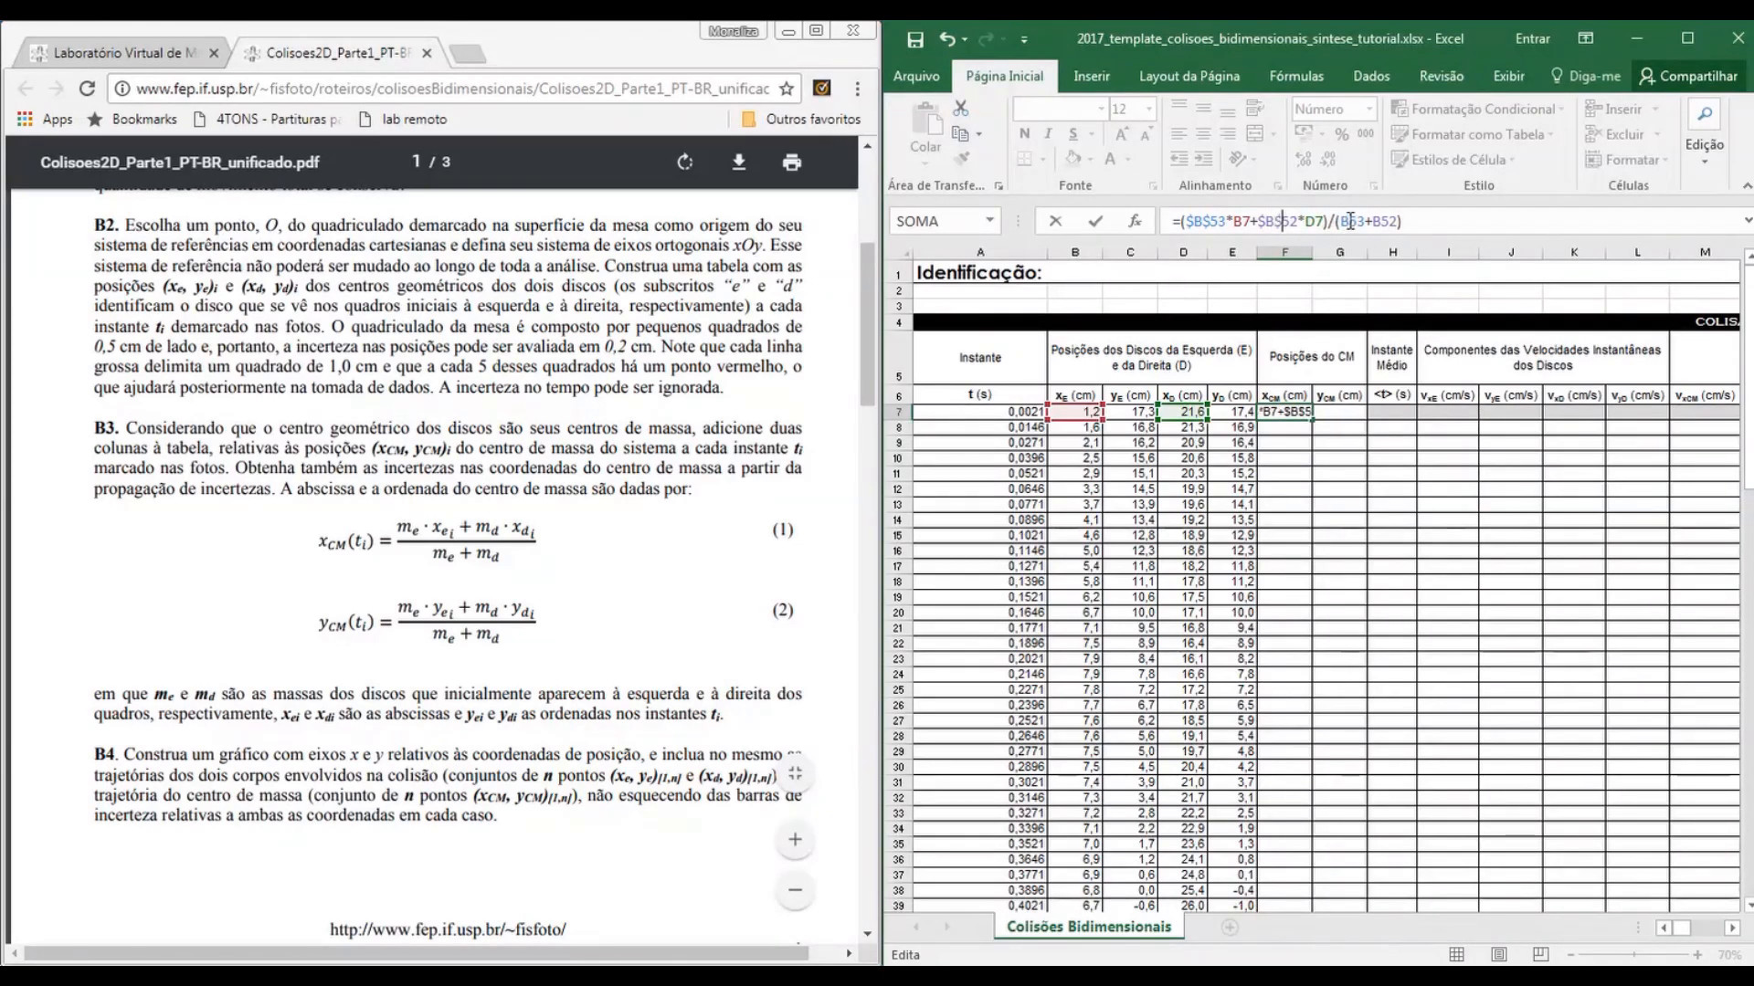
Make the mass references in the denominator of the F7 formula absolute, giving ($B$53+$B$52), and enter the formula
{"action": "left_click", "coordinate": [1343, 221]}
{"action": "type", "text": "$B$"}
{"action": "left_click", "coordinate": [1358, 221]}
{"action": "type", "text": "$B$"}
{"action": "left_click", "coordinate": [1391, 221]}
{"action": "type", "text": "$B$"}
{"action": "left_click", "coordinate": [1405, 221]}
{"action": "type", "text": "$B$"}
{"action": "key", "text": "Return"}
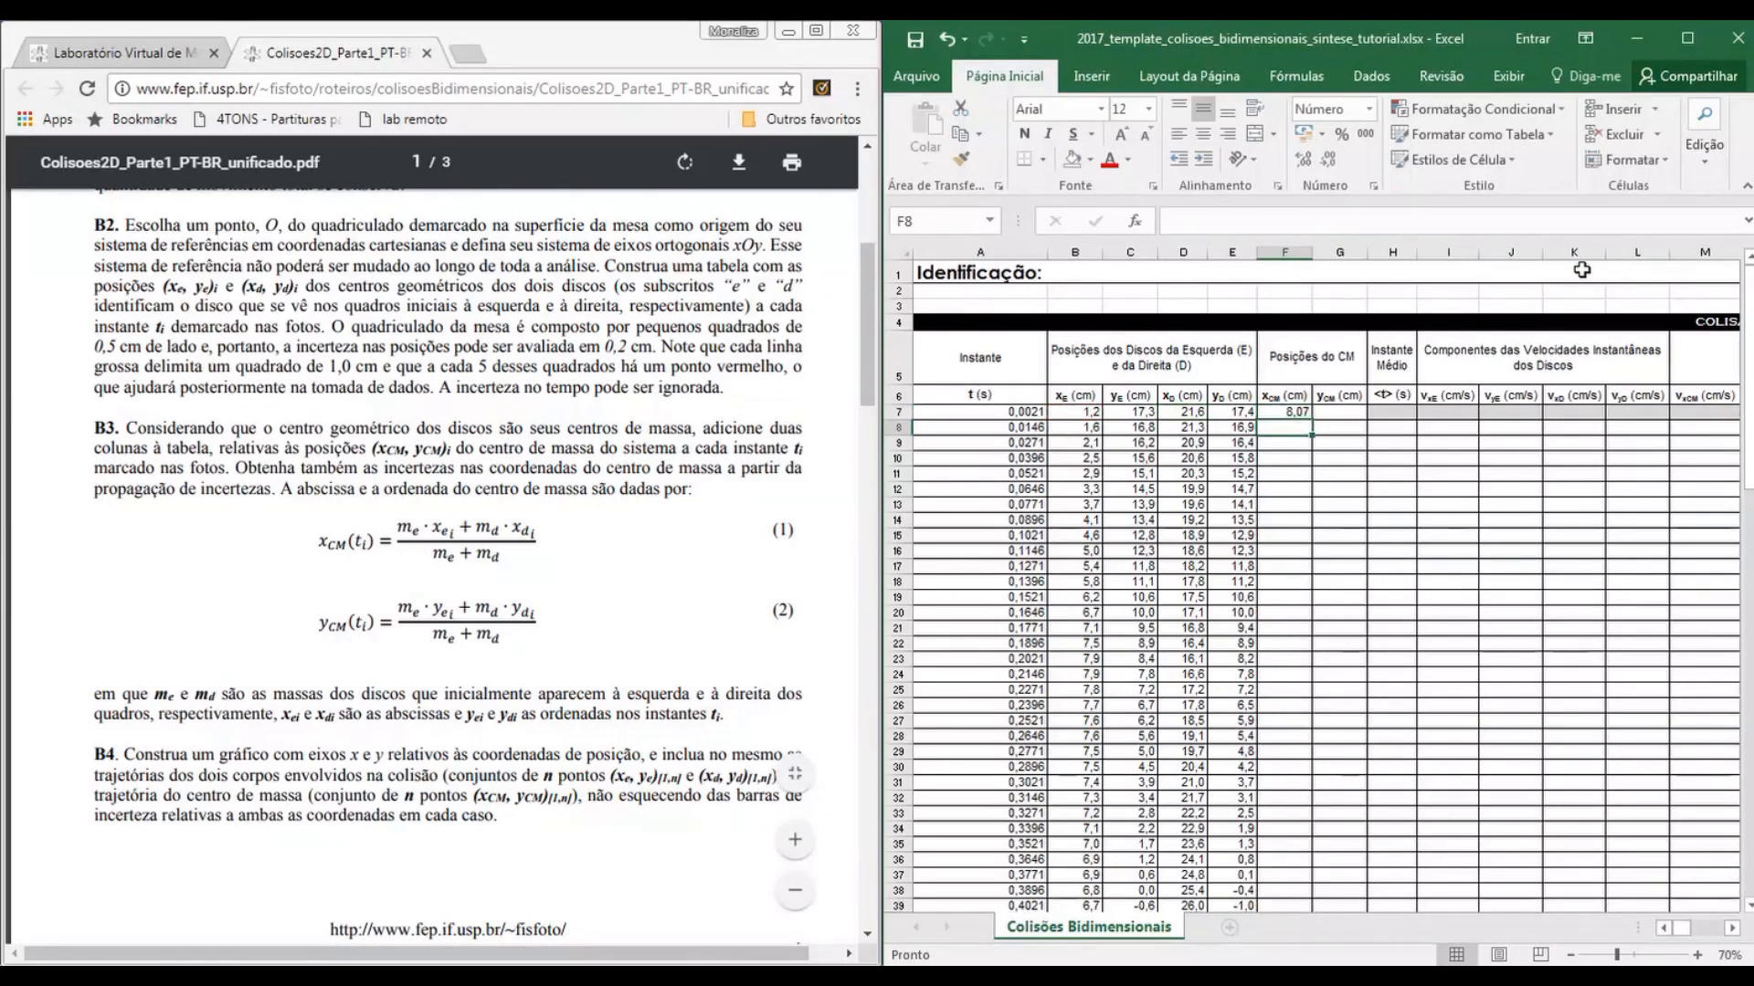
Fill the centre-of-mass x formula from F7 down to F43
{"action": "left_click", "coordinate": [1272, 412]}
{"action": "left_click_drag", "start_coordinate": [1314, 420], "coordinate": [1277, 845]}
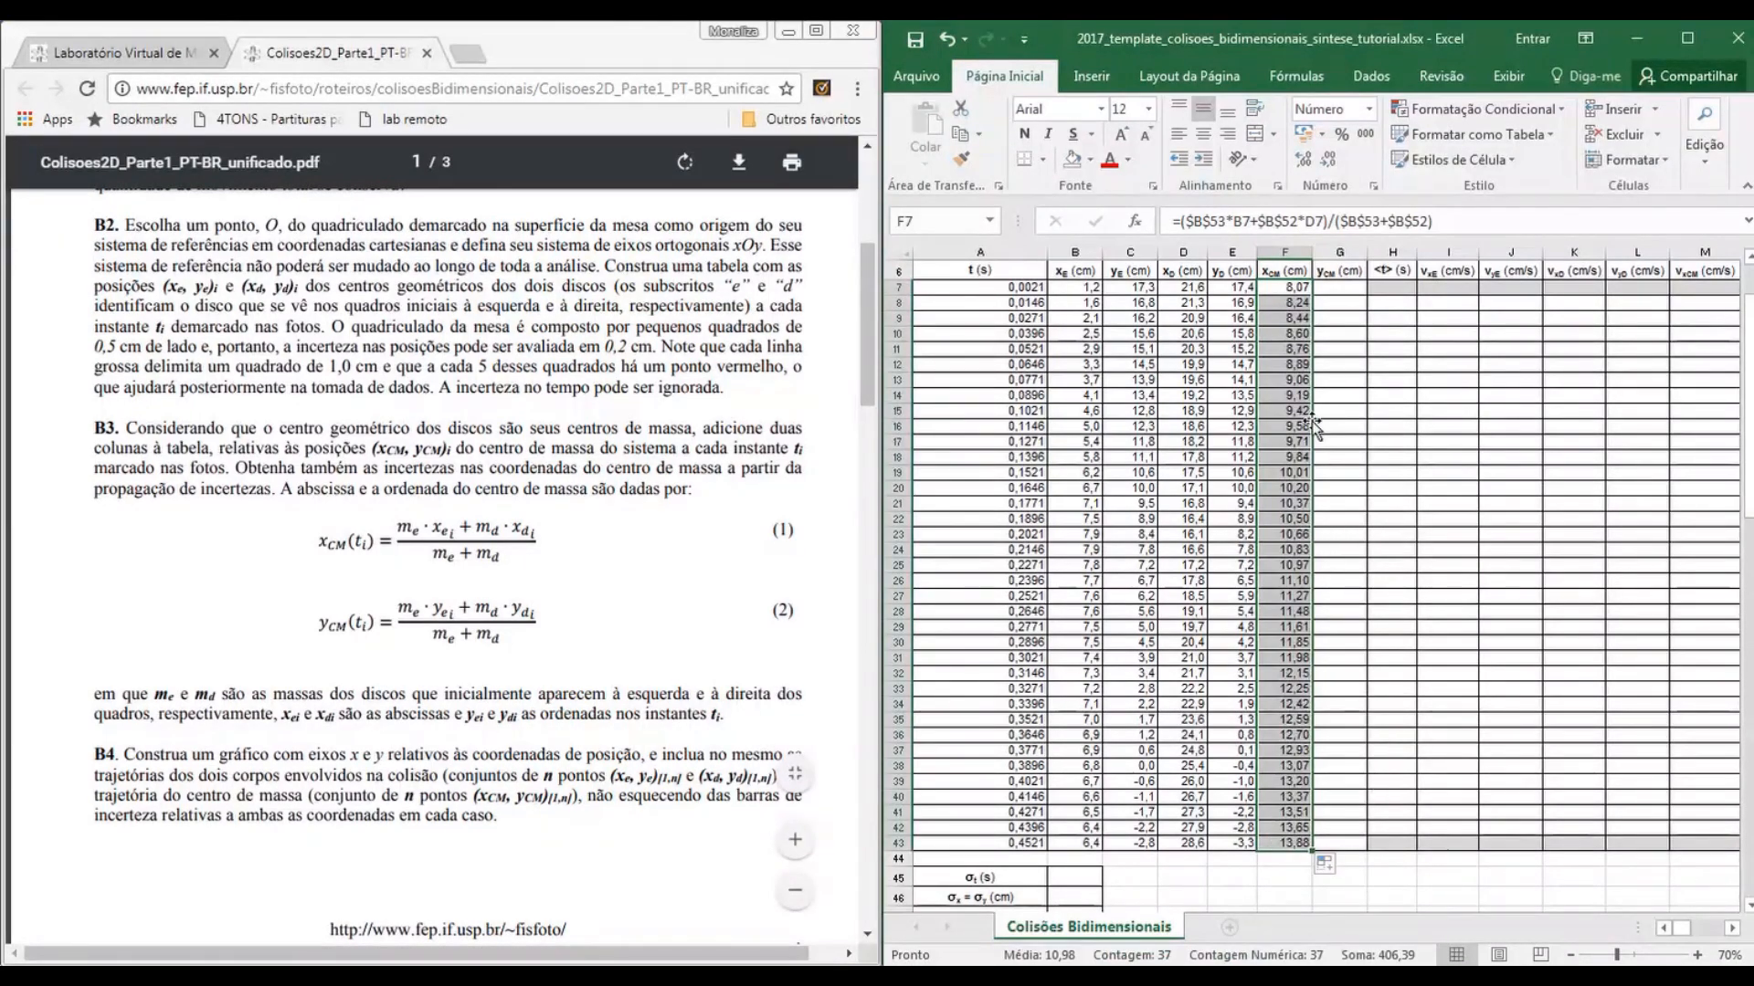
{"action": "scroll", "coordinate": [1332, 388], "scroll_direction": "up", "scroll_amount": 1}
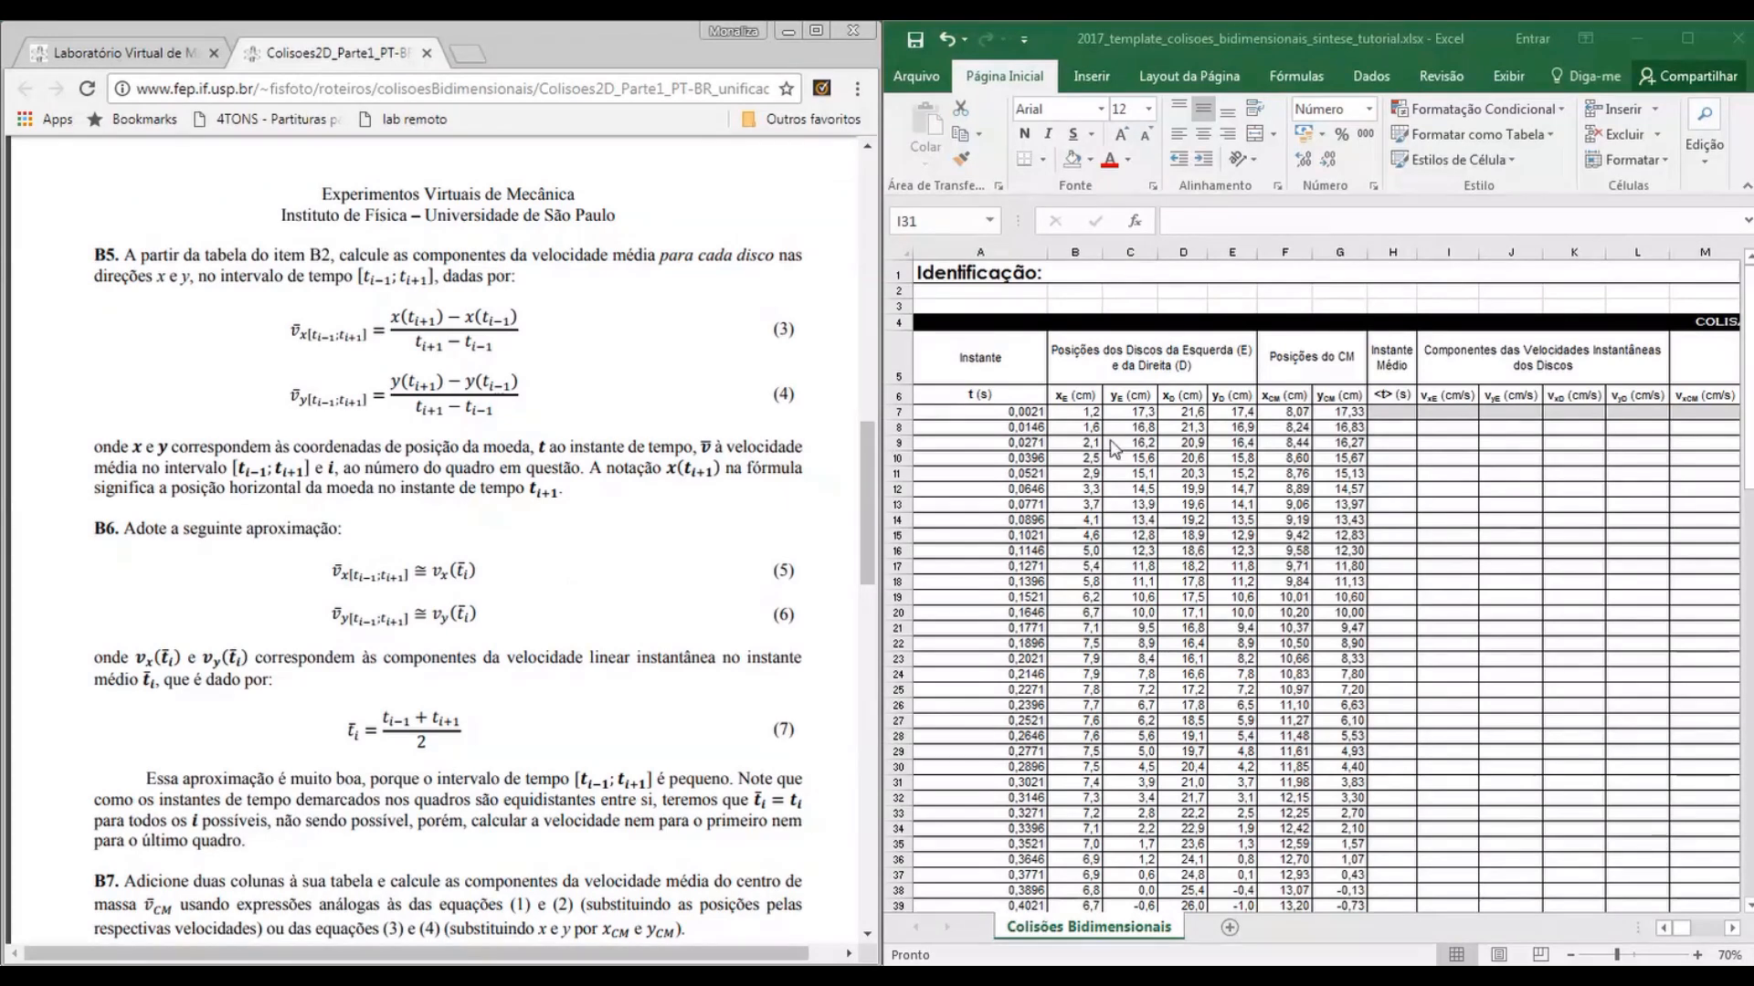
Enter the mean-instant formula =(A9+A7)/2 in H8 and fill it down to H42
{"action": "left_click", "coordinate": [1385, 429]}
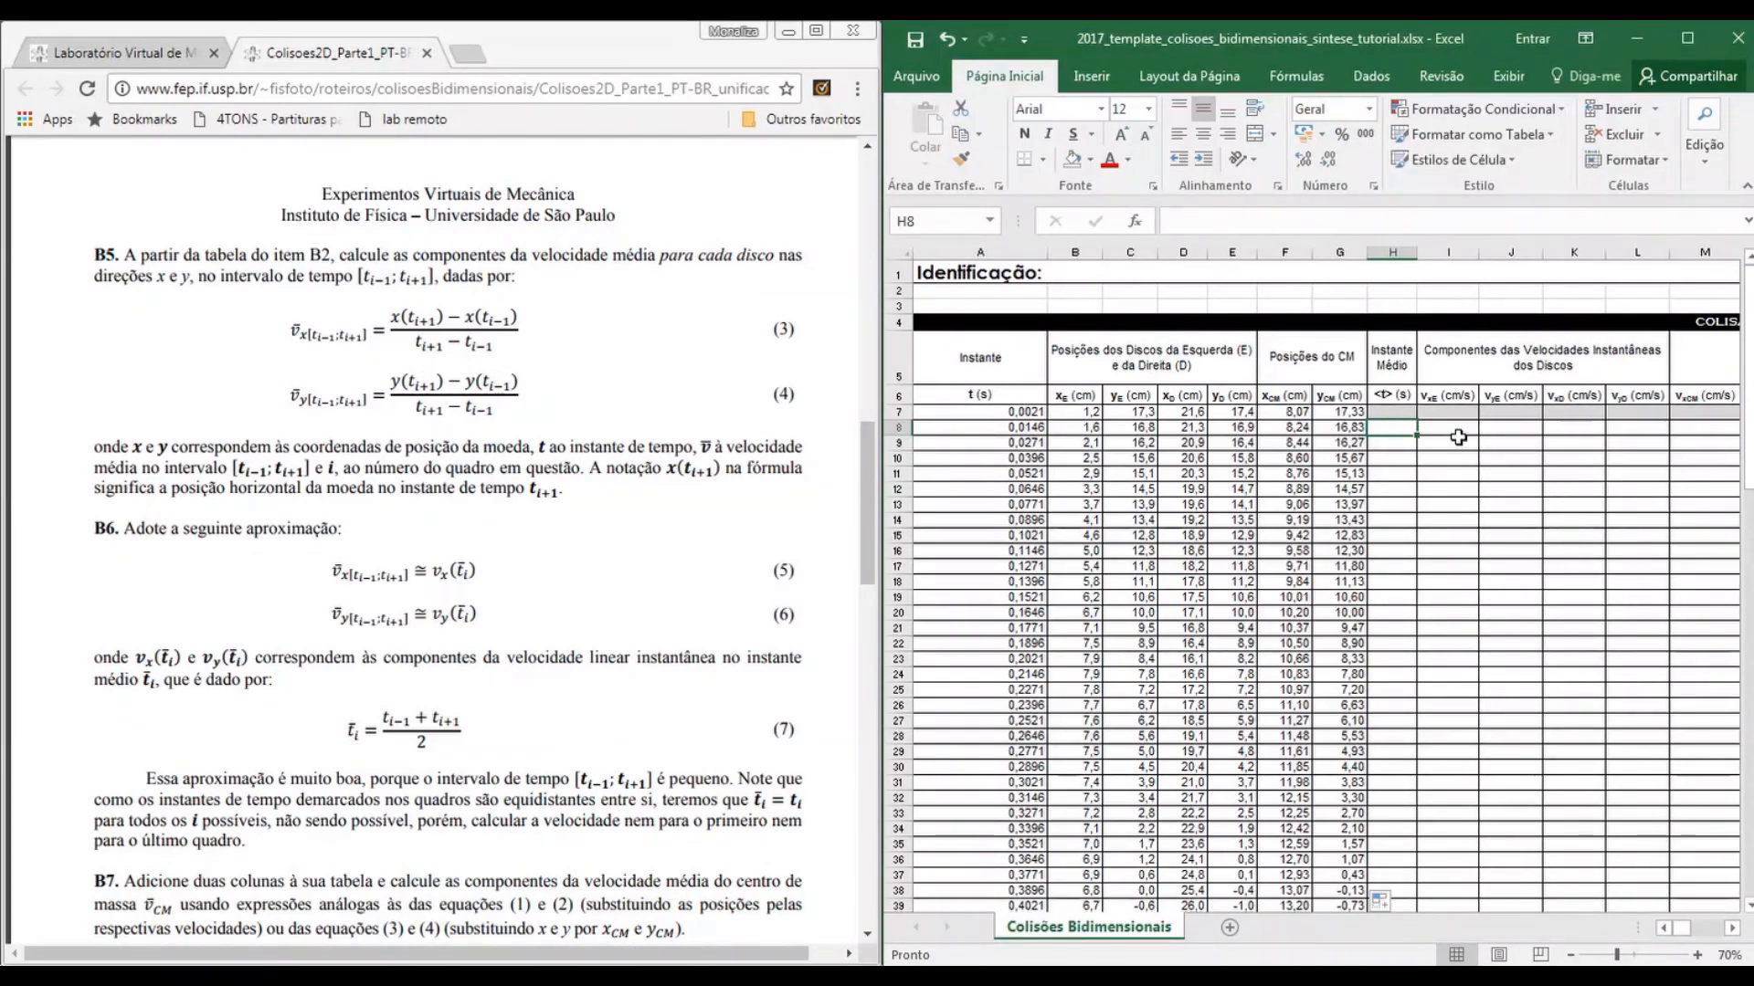
{"action": "type", "text": "=("}
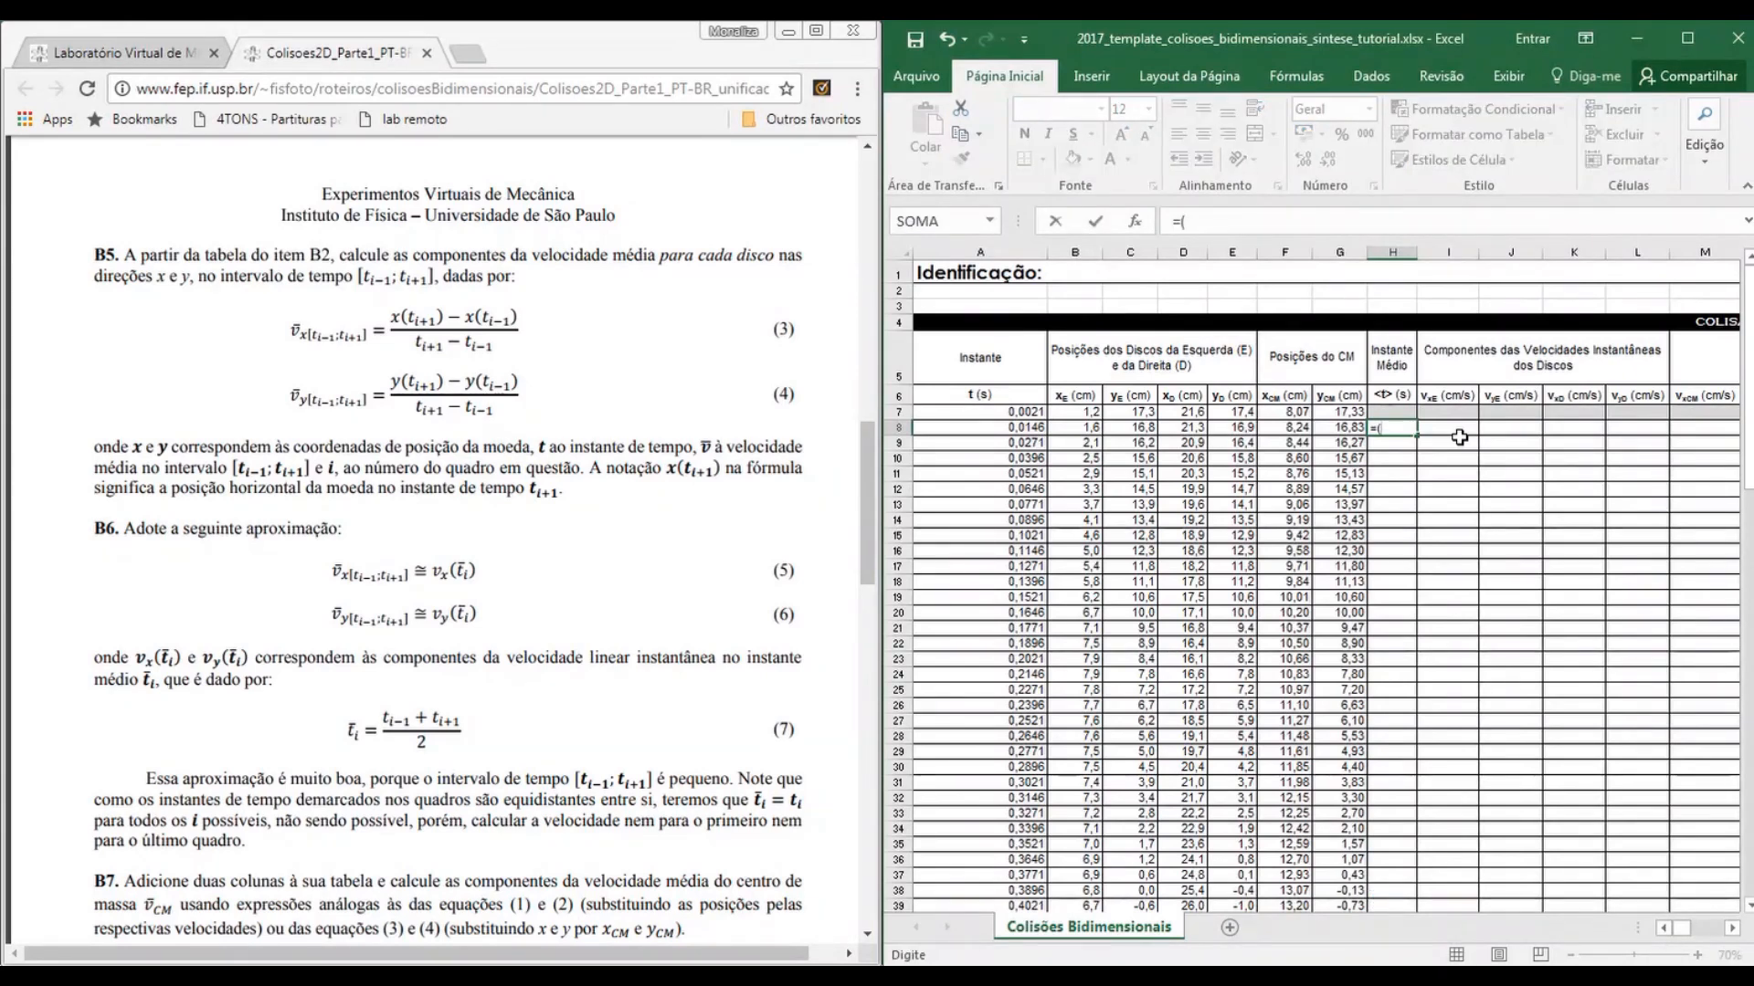
{"action": "left_click", "coordinate": [1013, 443]}
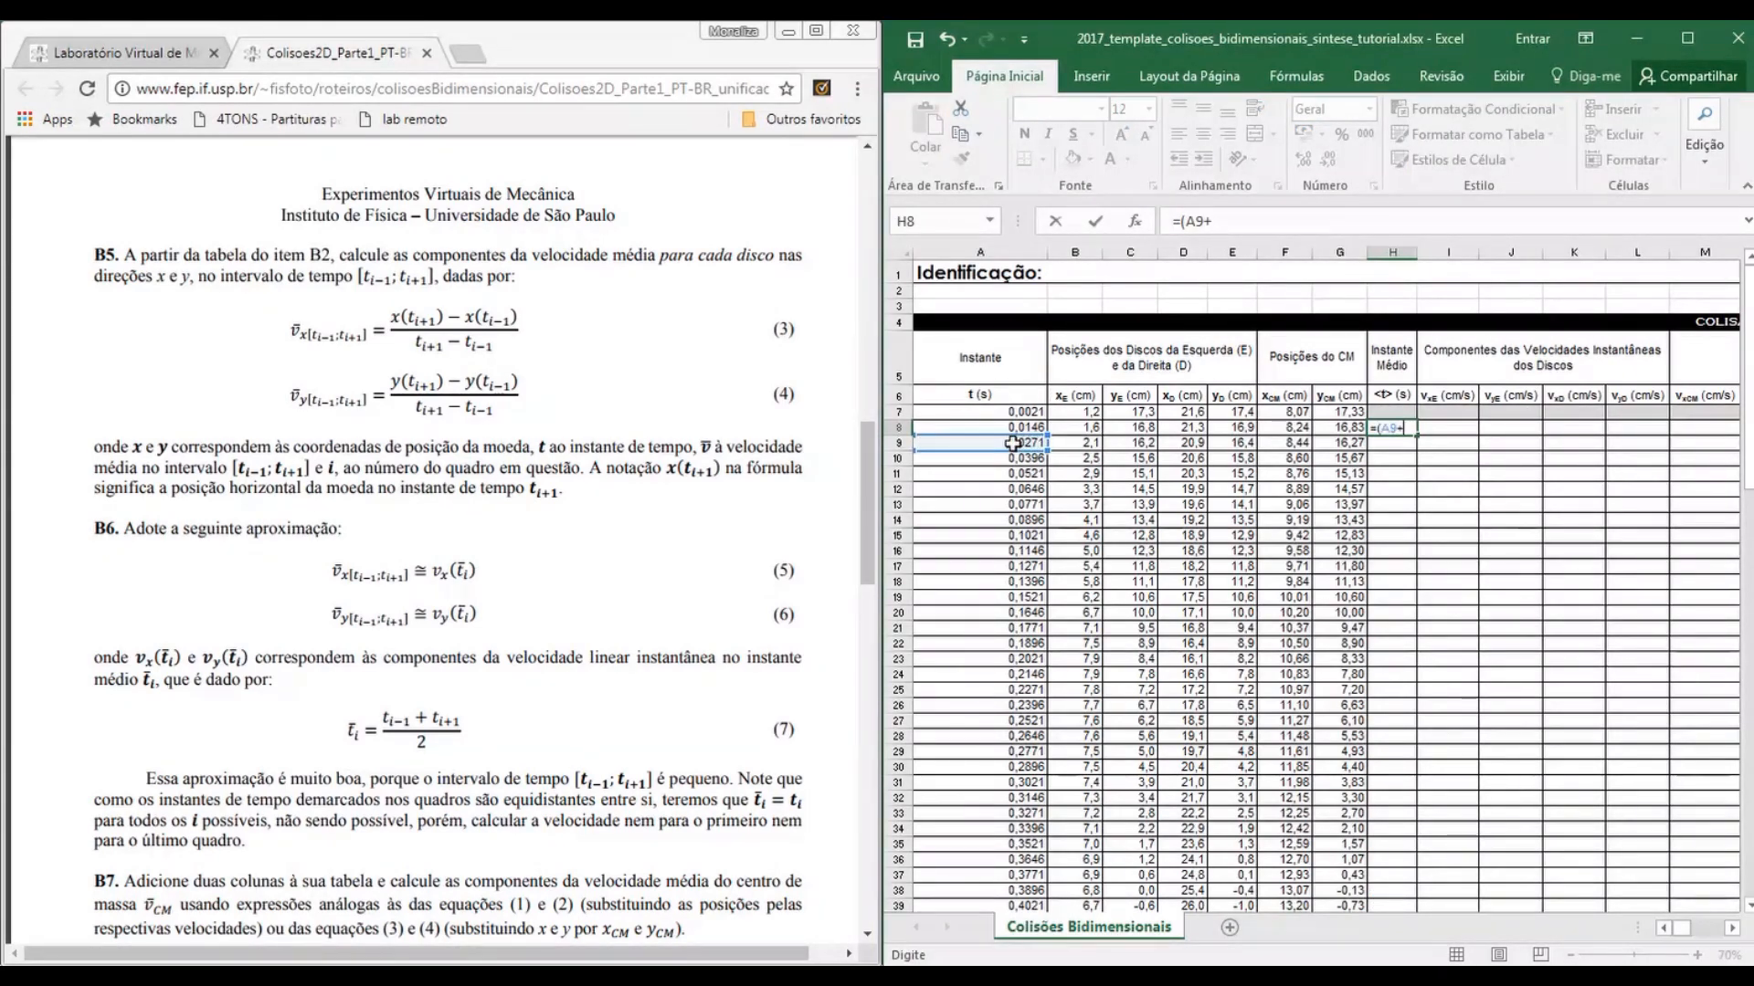
{"action": "type", "text": "+"}
{"action": "left_click", "coordinate": [1014, 412]}
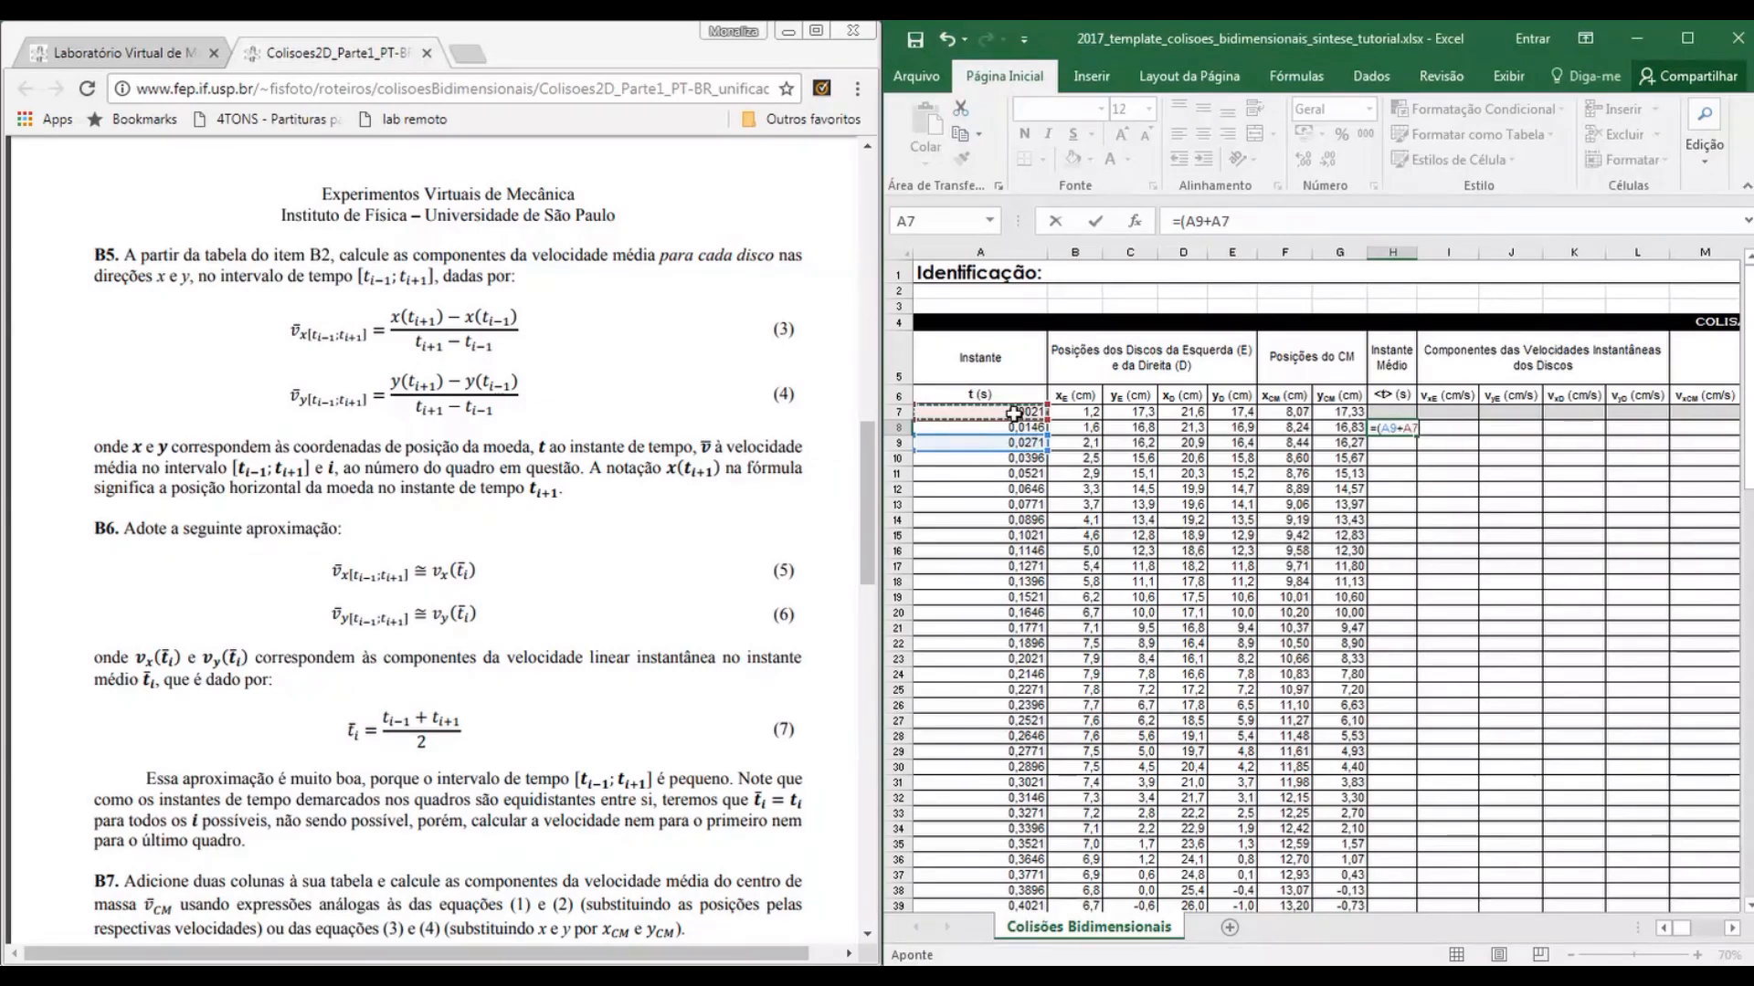
{"action": "type", "text": ")/2"}
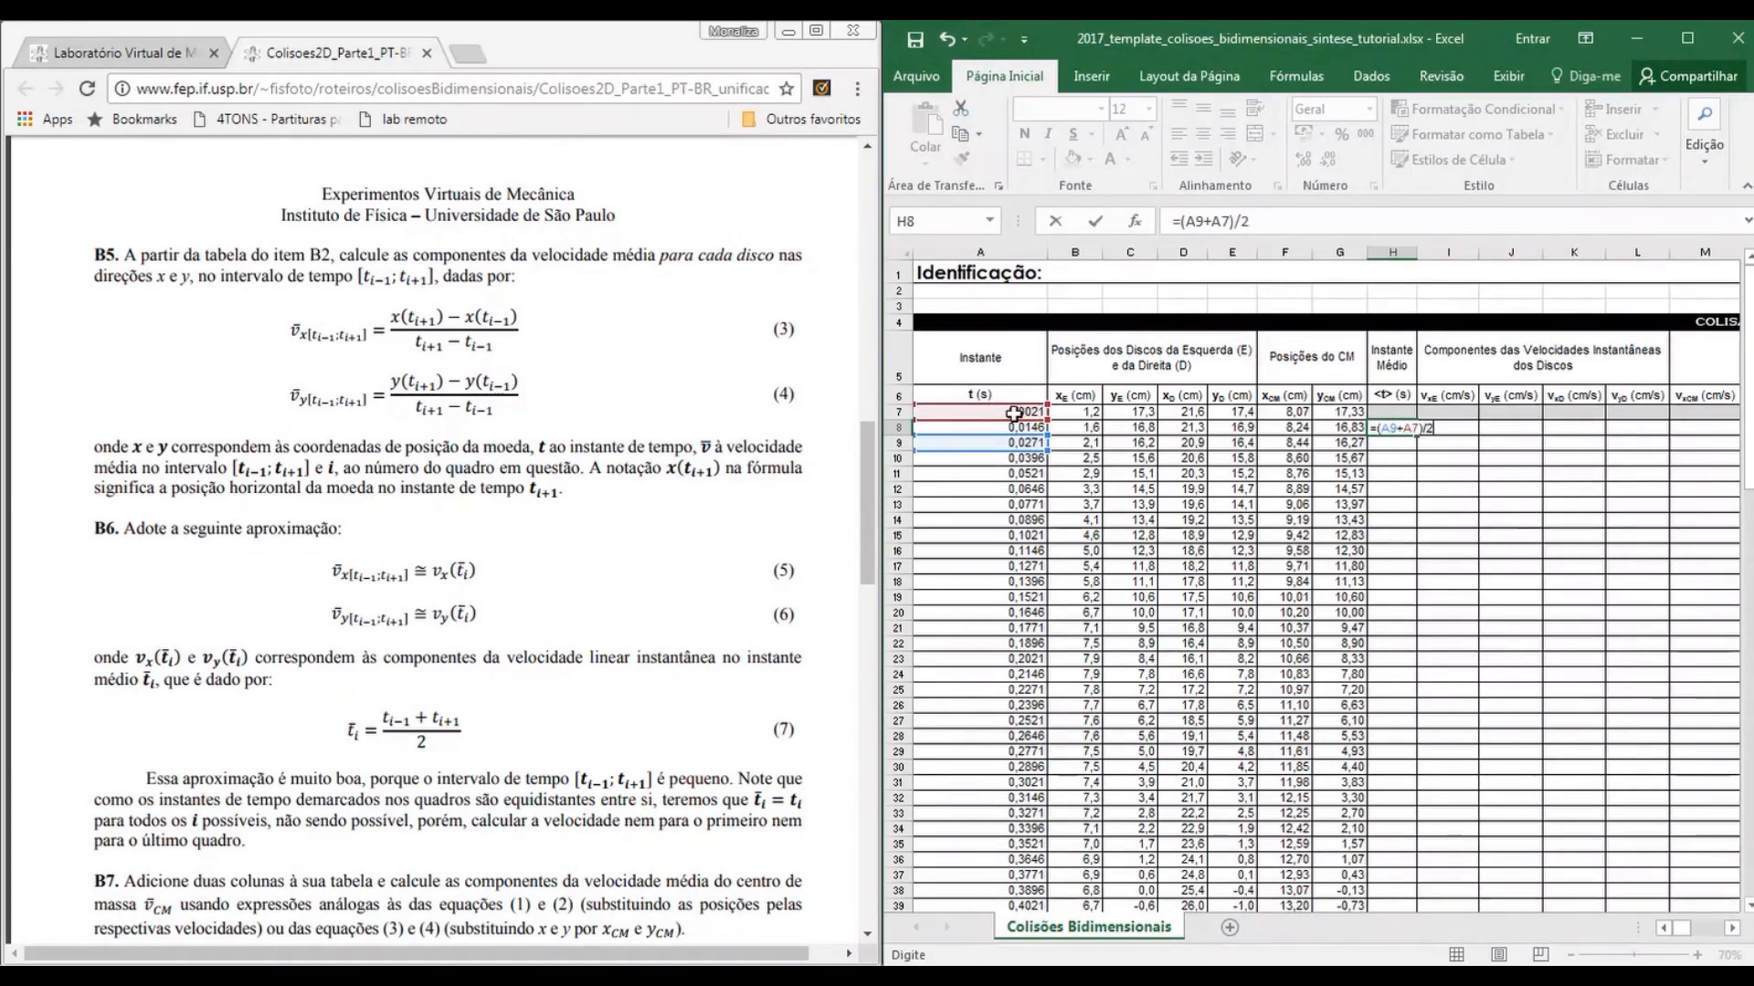
{"action": "key", "text": "Return"}
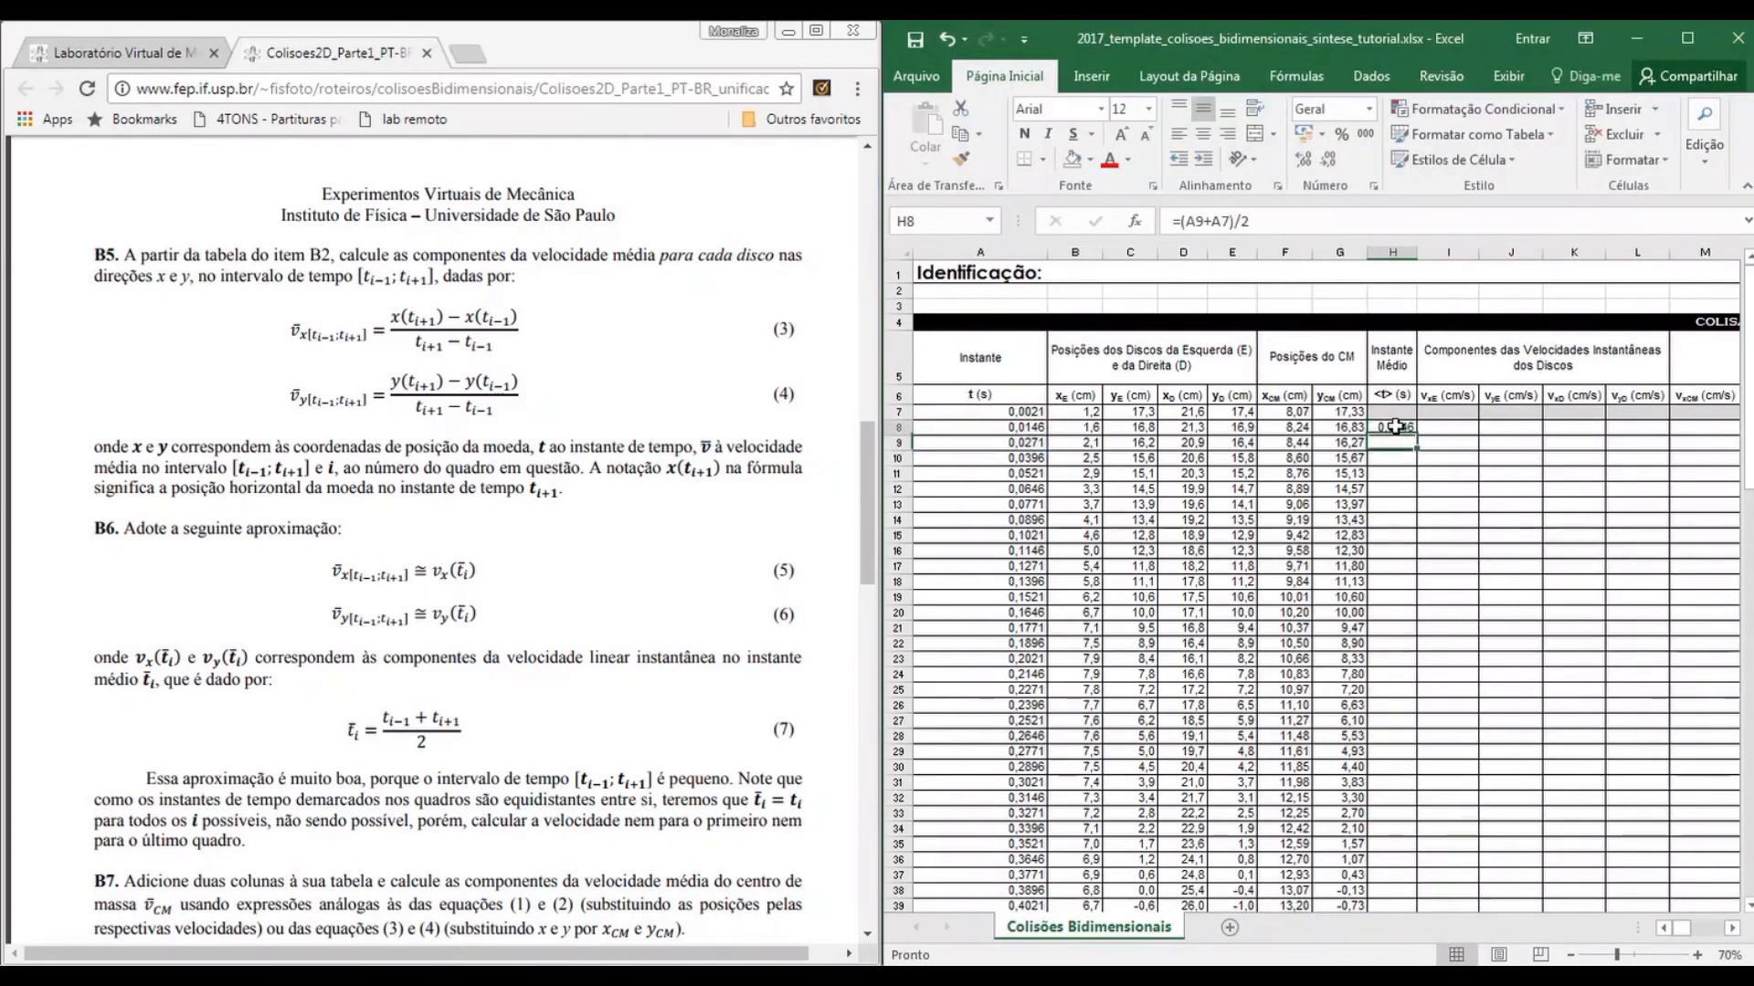
{"action": "left_click_drag", "start_coordinate": [1417, 435], "coordinate": [1416, 833]}
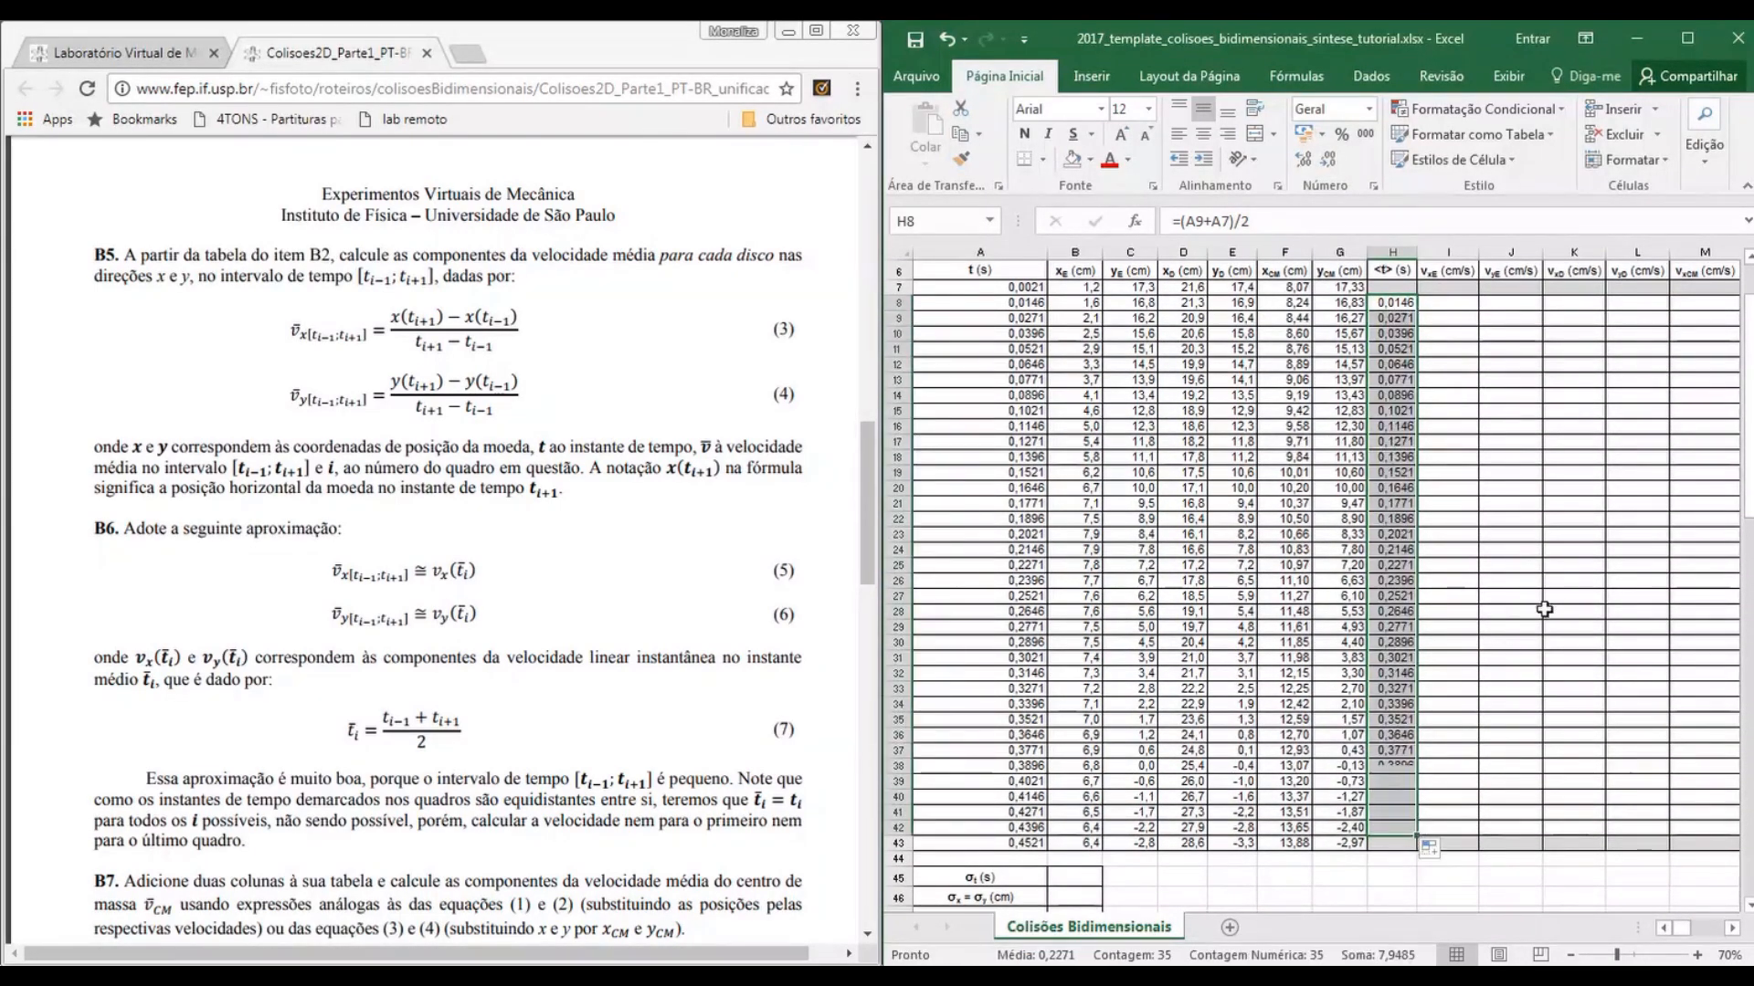
{"action": "scroll", "coordinate": [1544, 609], "scroll_direction": "up", "scroll_amount": 2}
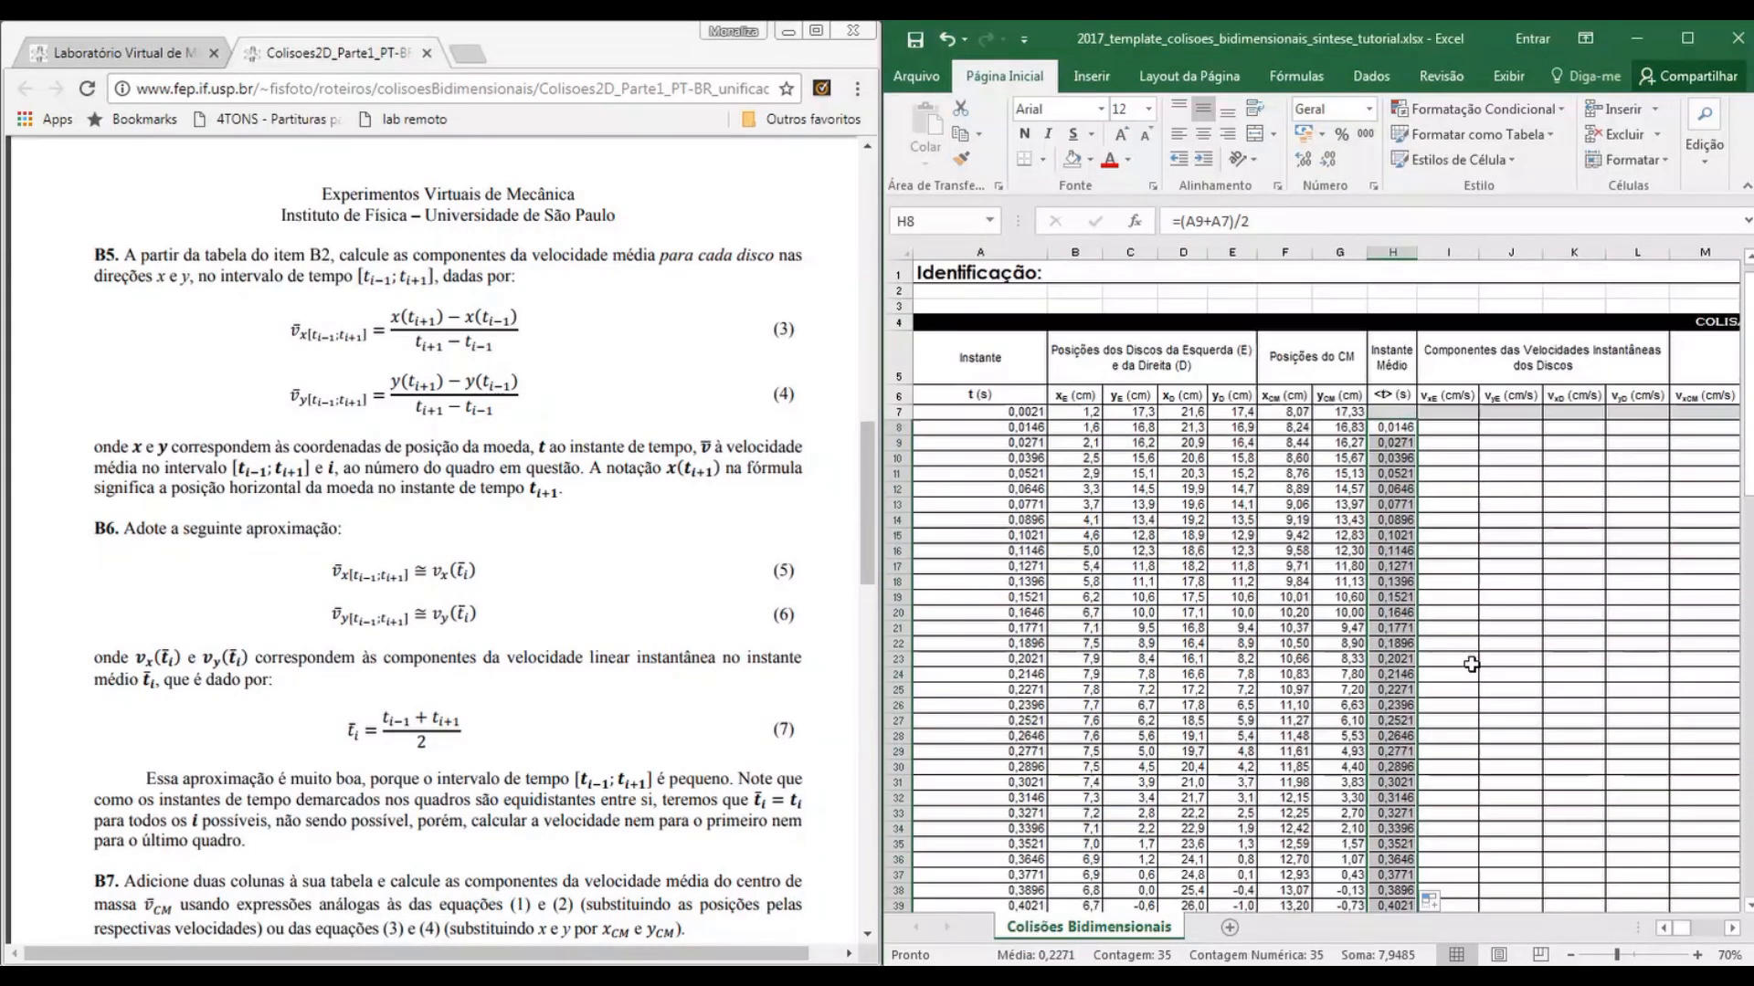
Enter the x velocity formula for the first disc, =(B9-B7)/(A9-A7), in I8
{"action": "left_click", "coordinate": [1465, 427]}
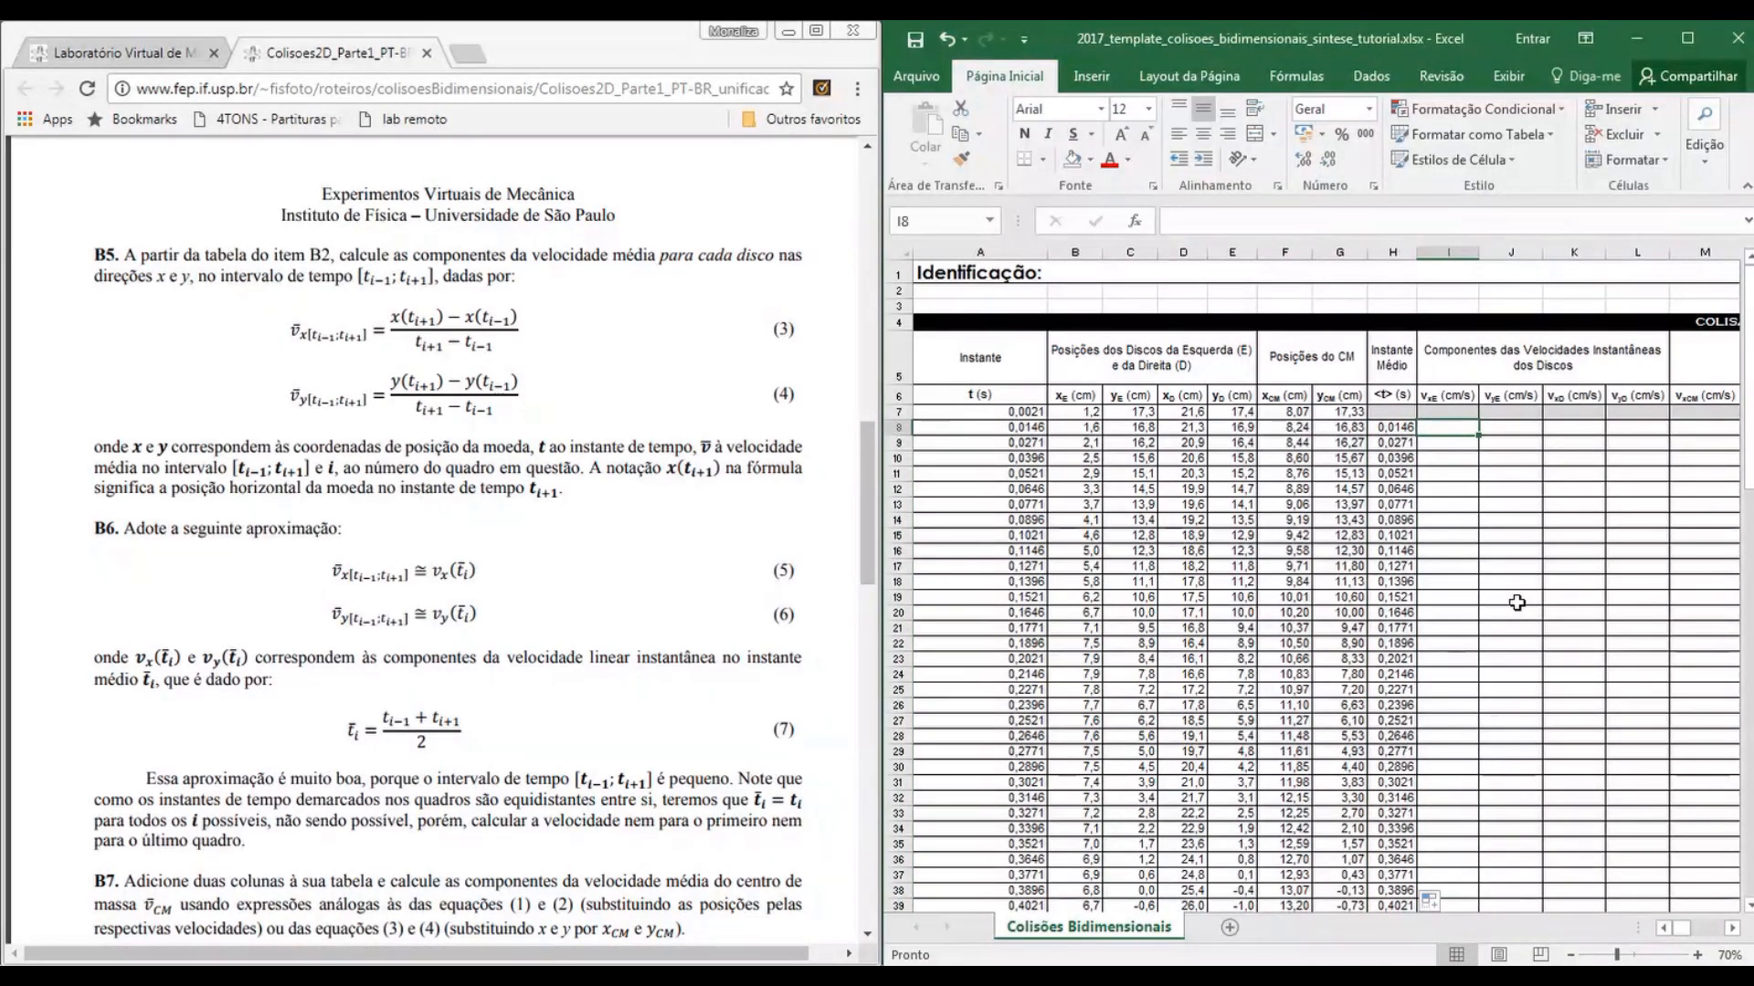
{"action": "type", "text": "=("}
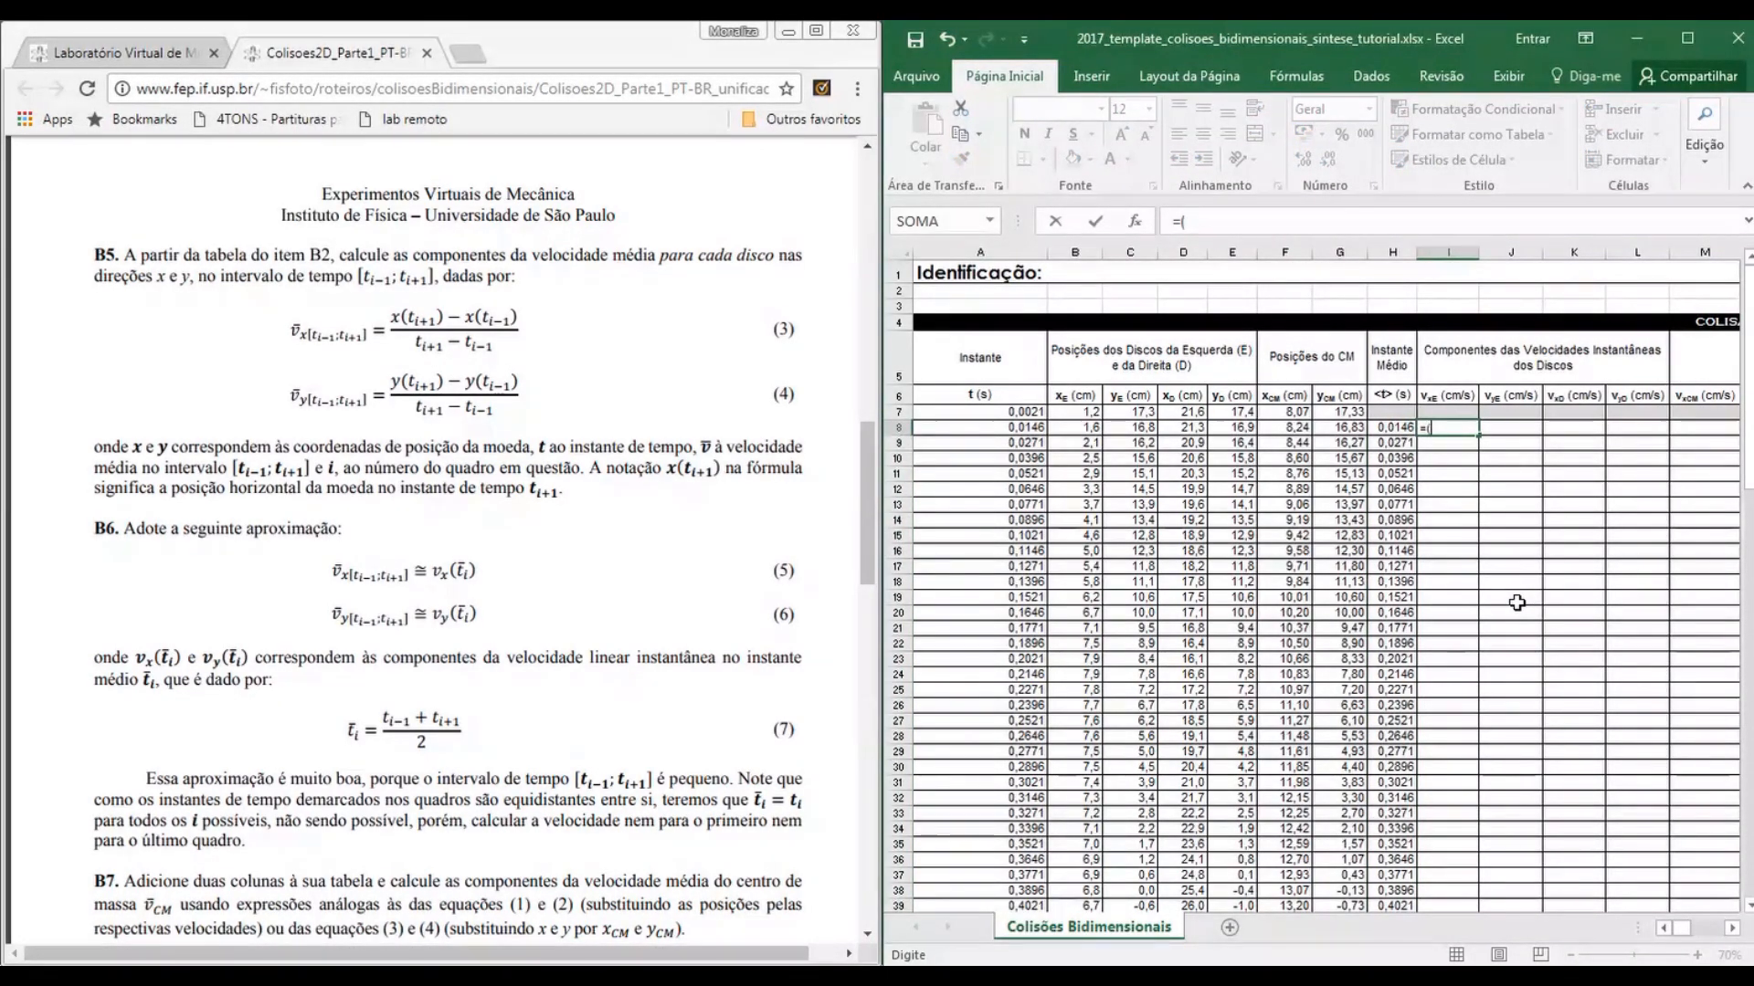
{"action": "left_click", "coordinate": [1079, 443]}
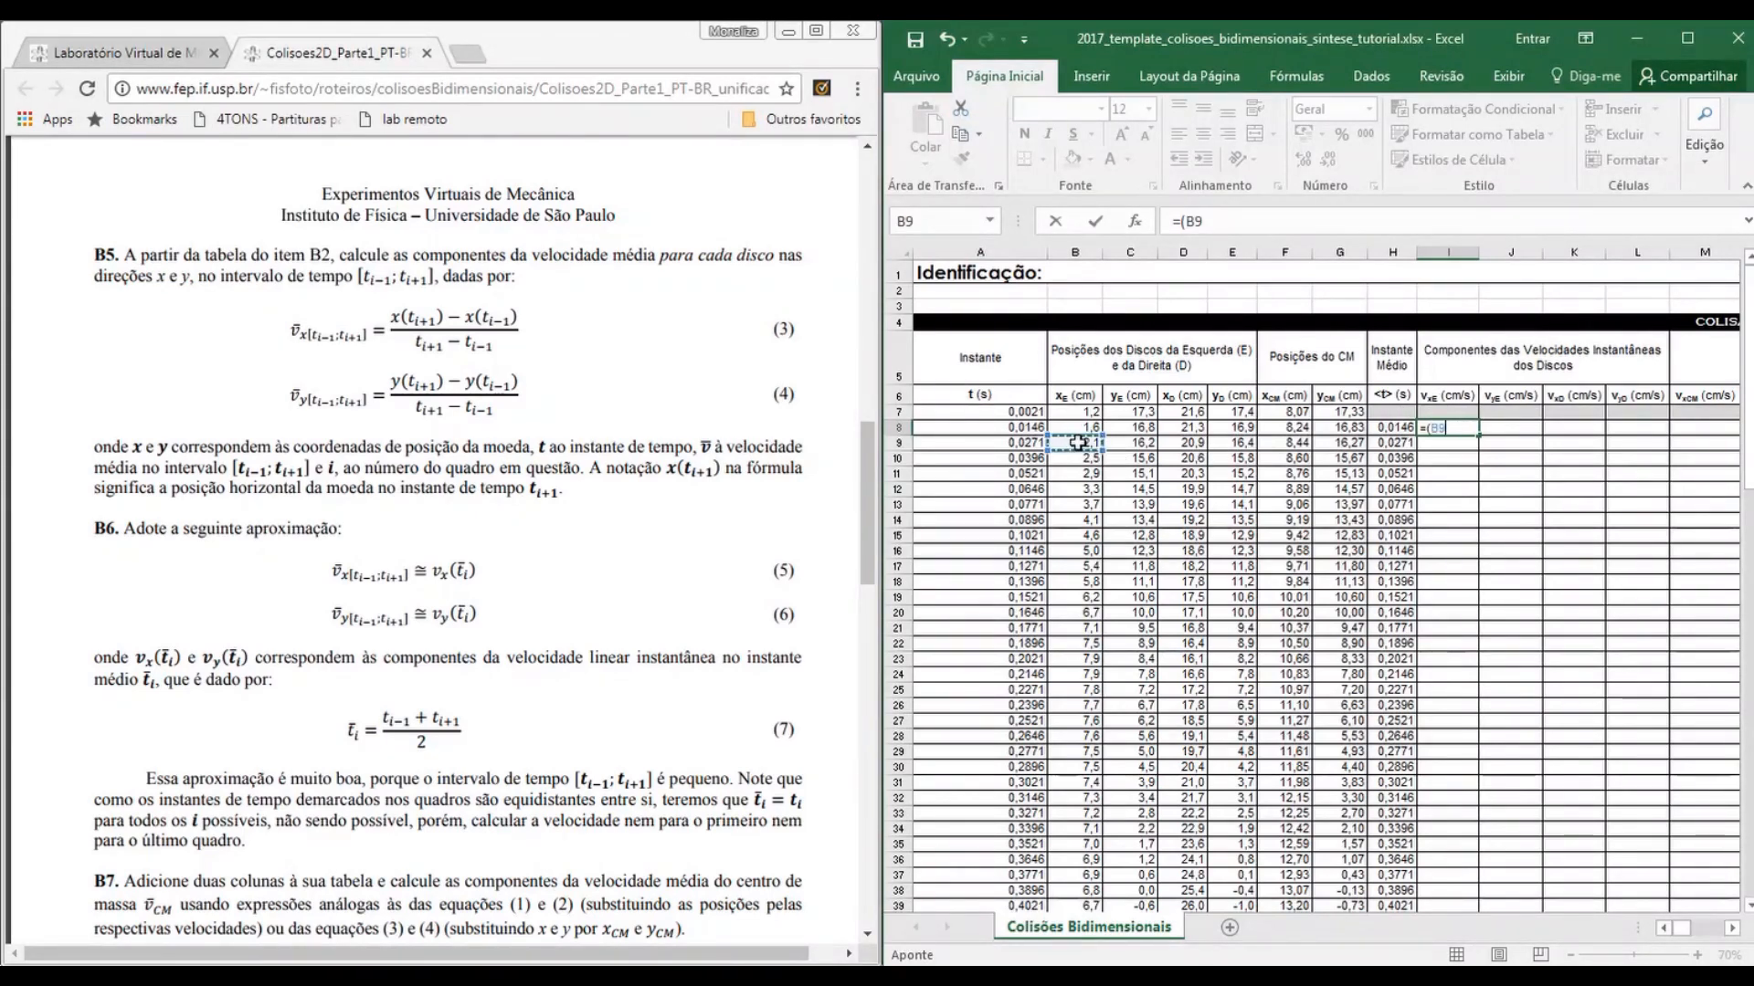
{"action": "type", "text": "-"}
{"action": "left_click", "coordinate": [1070, 410]}
{"action": "type", "text": ")/"}
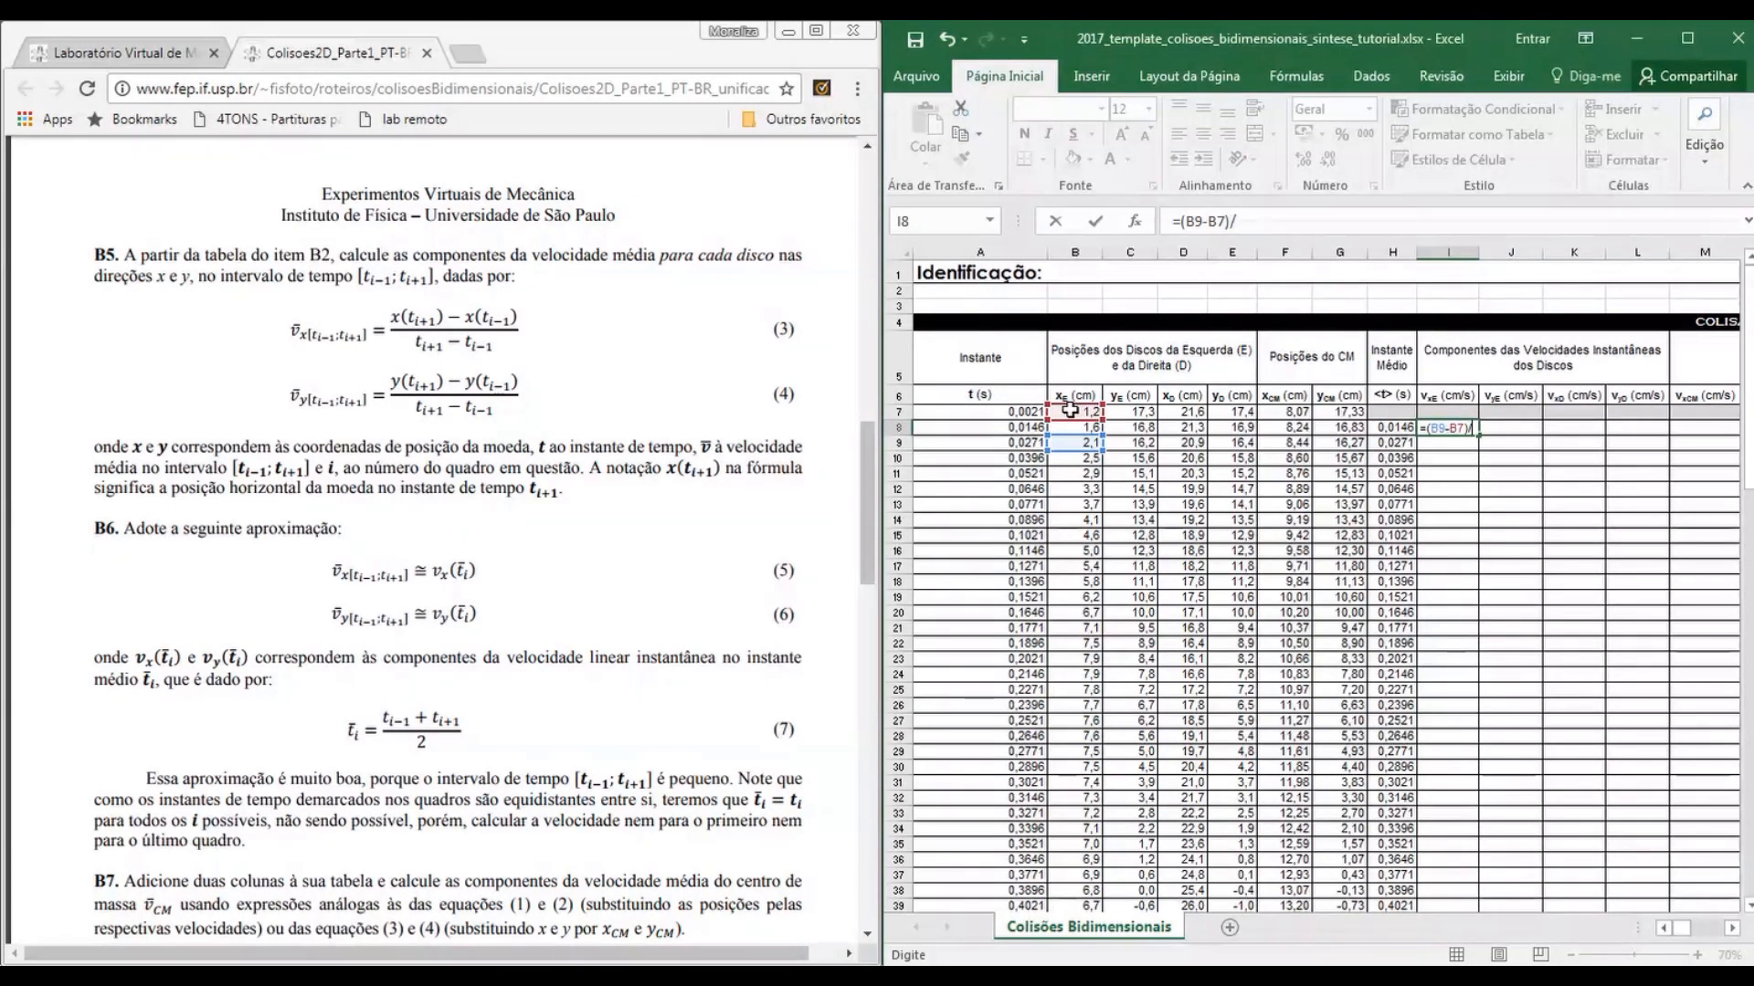
{"action": "type", "text": "("}
{"action": "left_click", "coordinate": [1028, 445]}
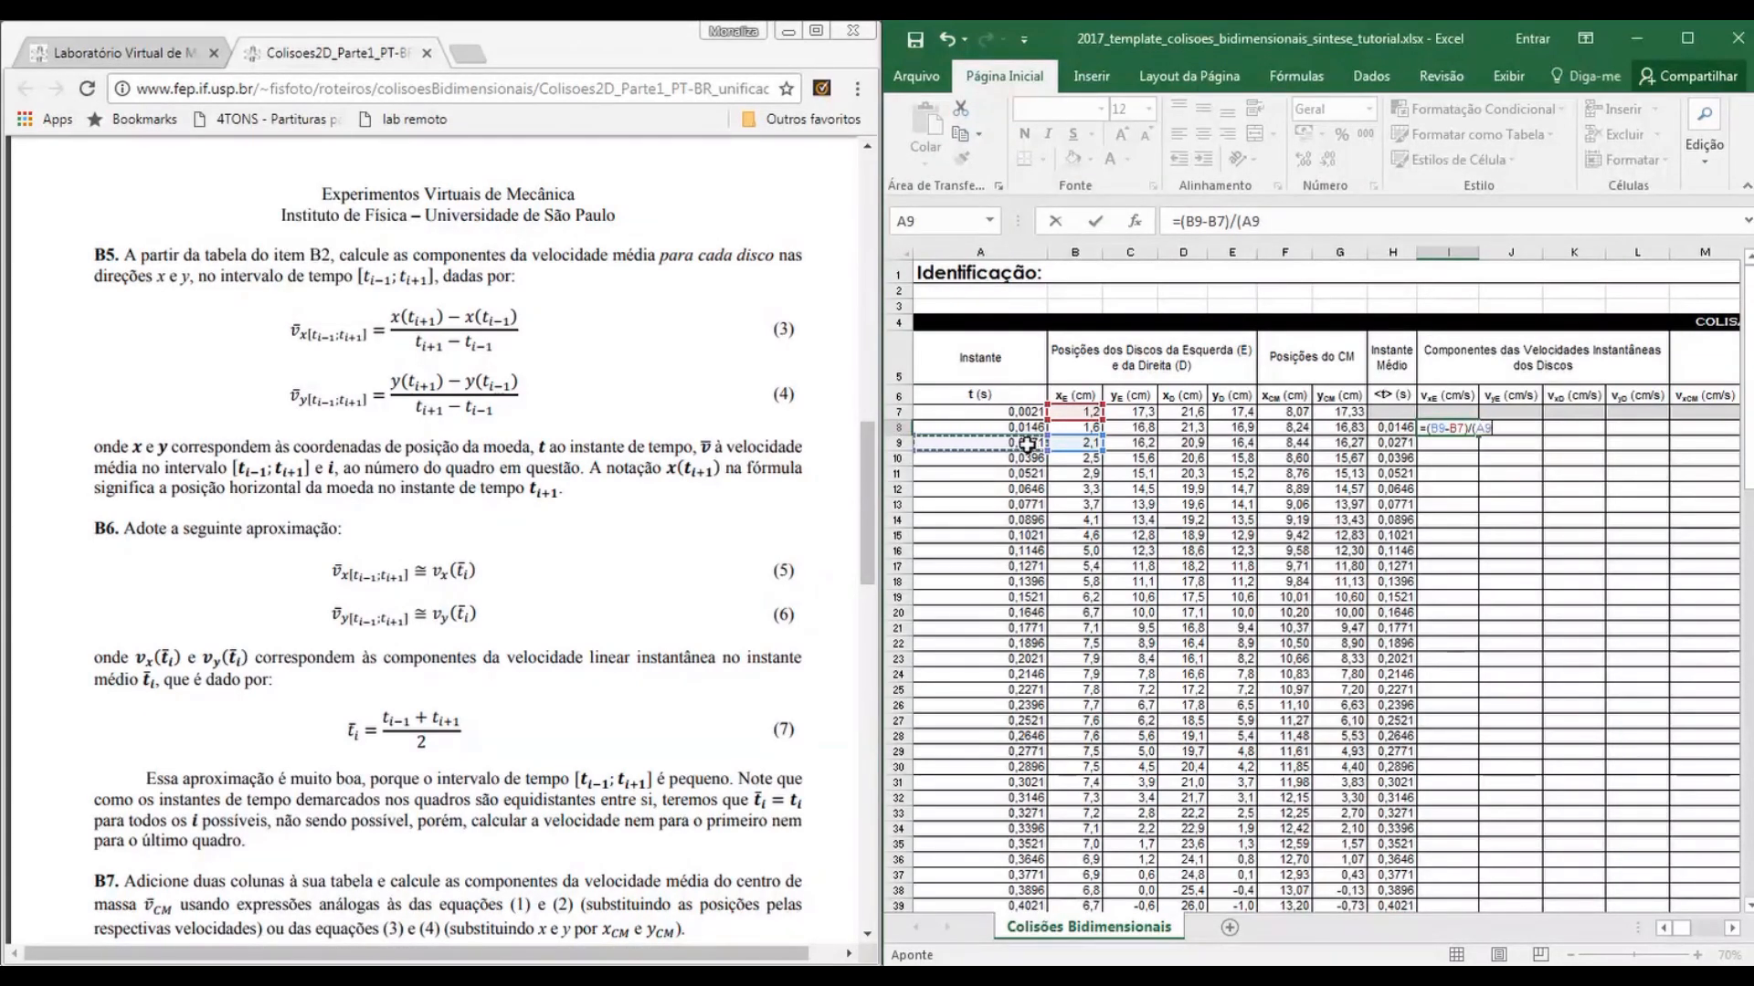
{"action": "type", "text": "-"}
{"action": "left_click", "coordinate": [1015, 410]}
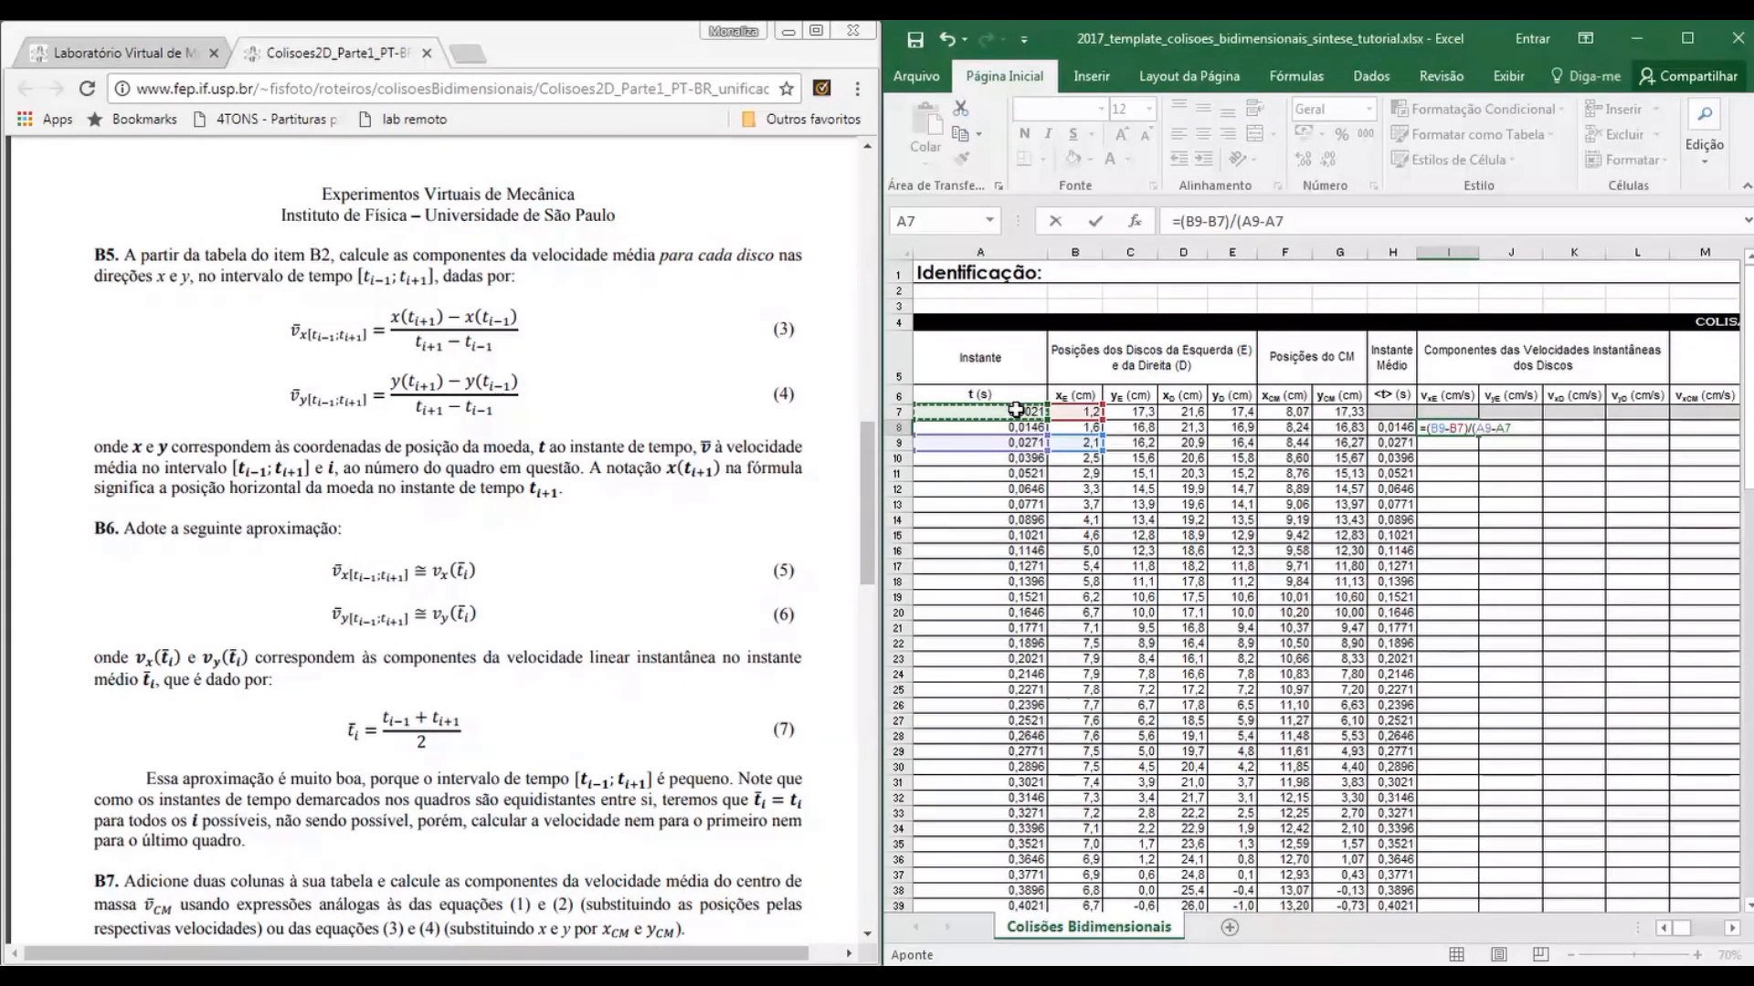
{"action": "type", "text": ")"}
{"action": "key", "text": "Return"}
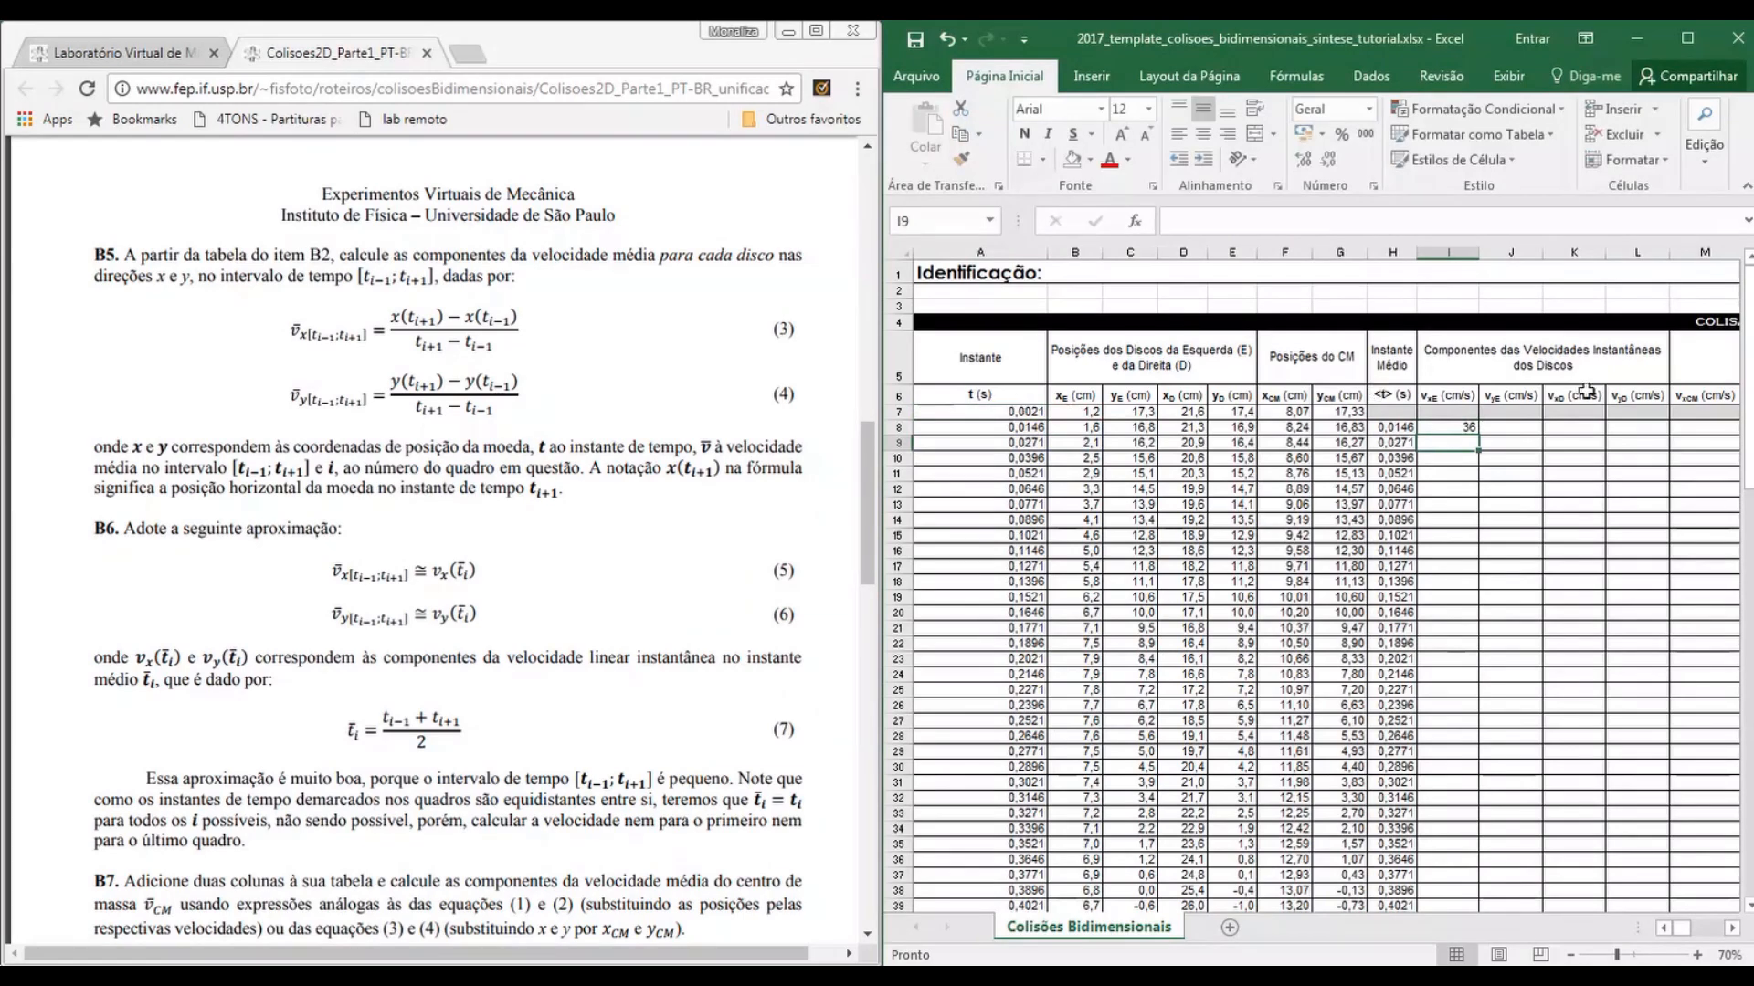
Format the velocity in I8 with one decimal place and fill its formula down to I42
{"action": "left_click", "coordinate": [1444, 426]}
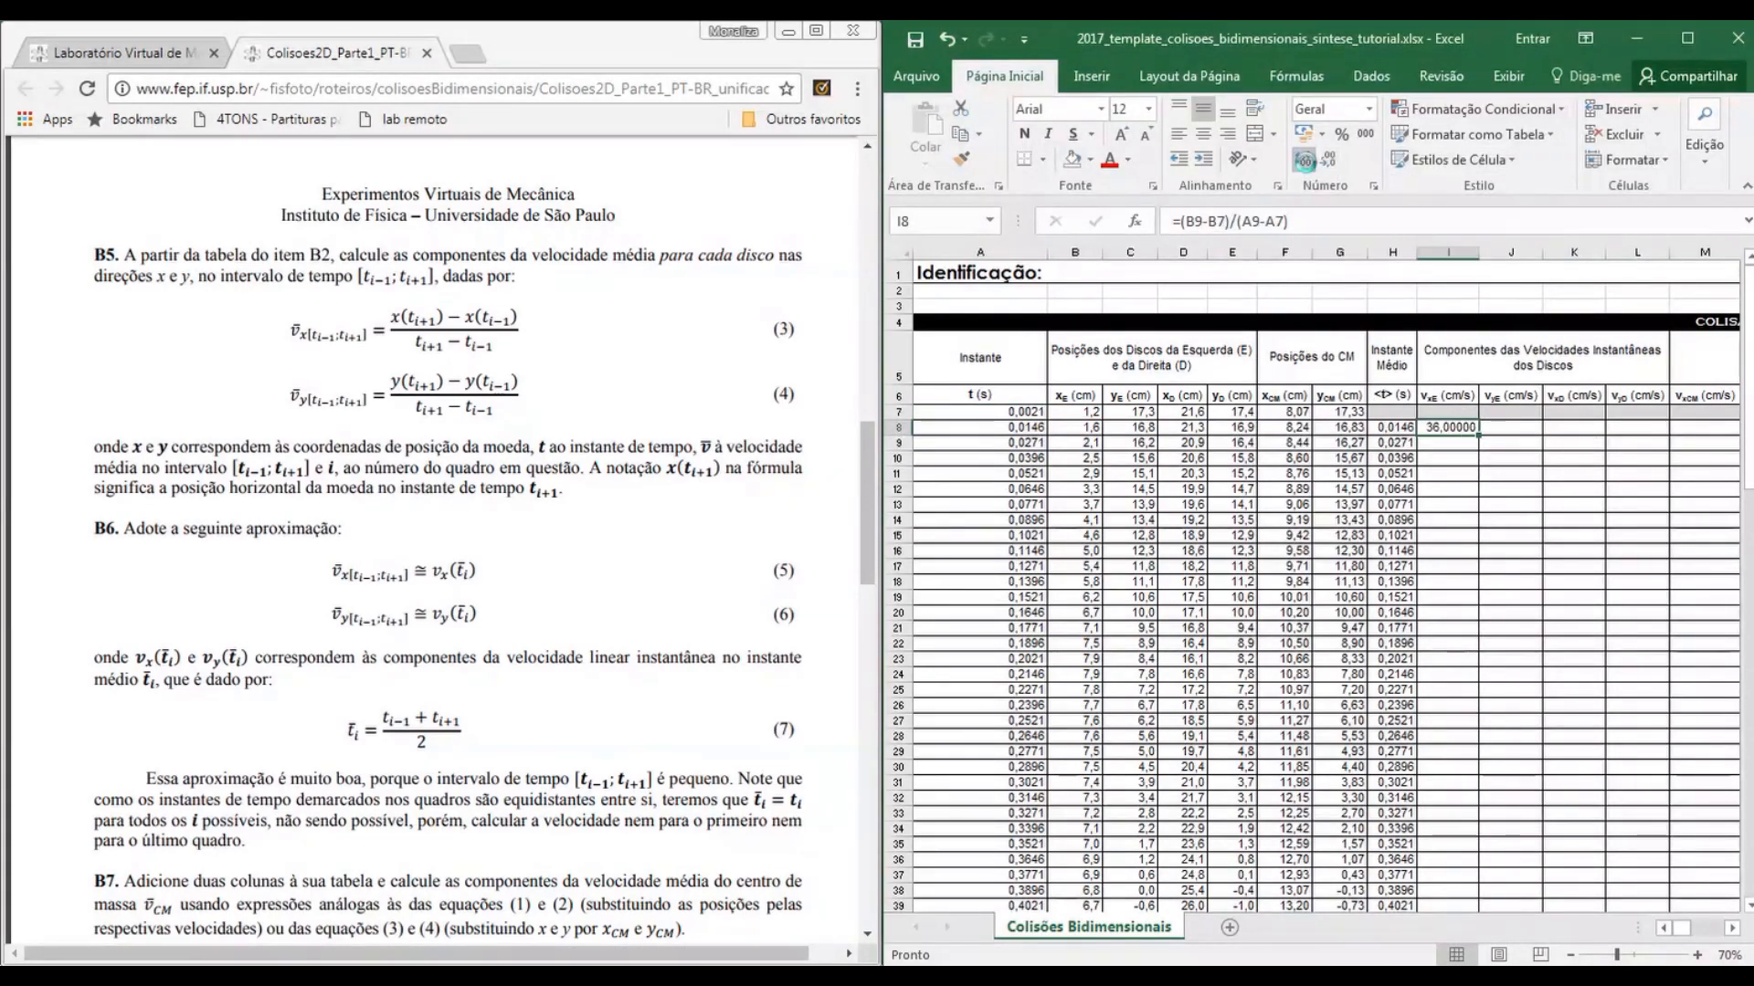
{"action": "left_click", "coordinate": [1306, 160]}
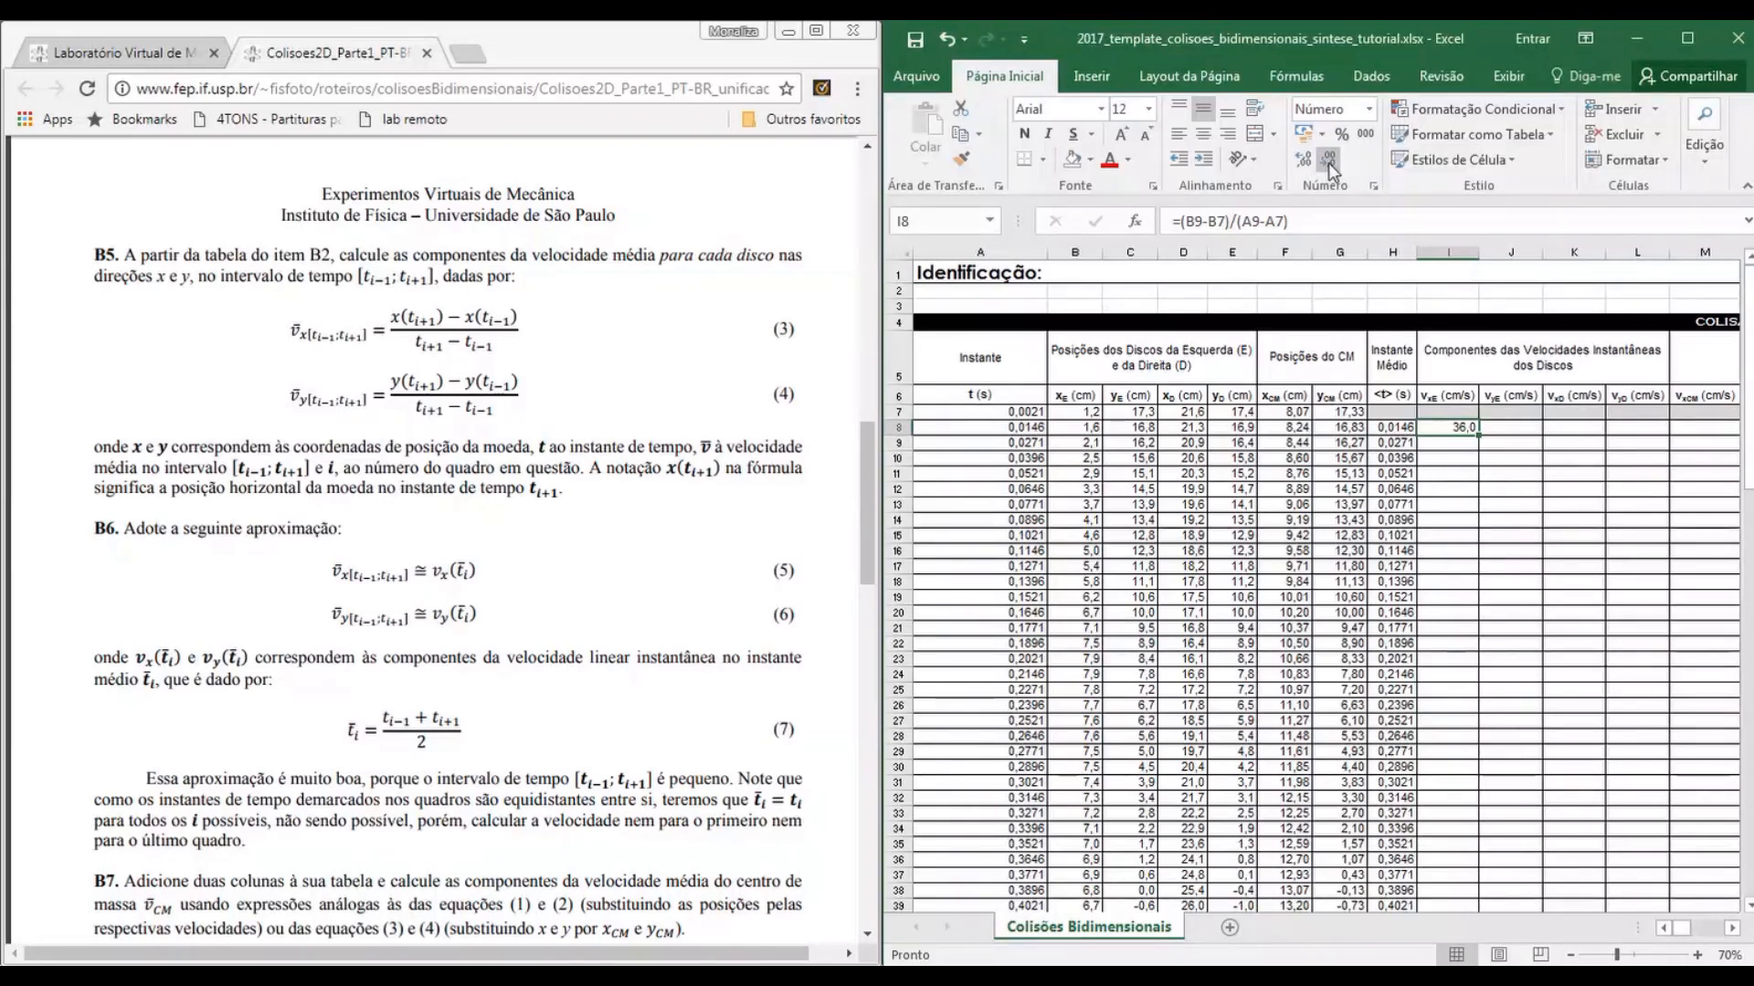
{"action": "left_click_drag", "start_coordinate": [1477, 435], "coordinate": [1464, 831]}
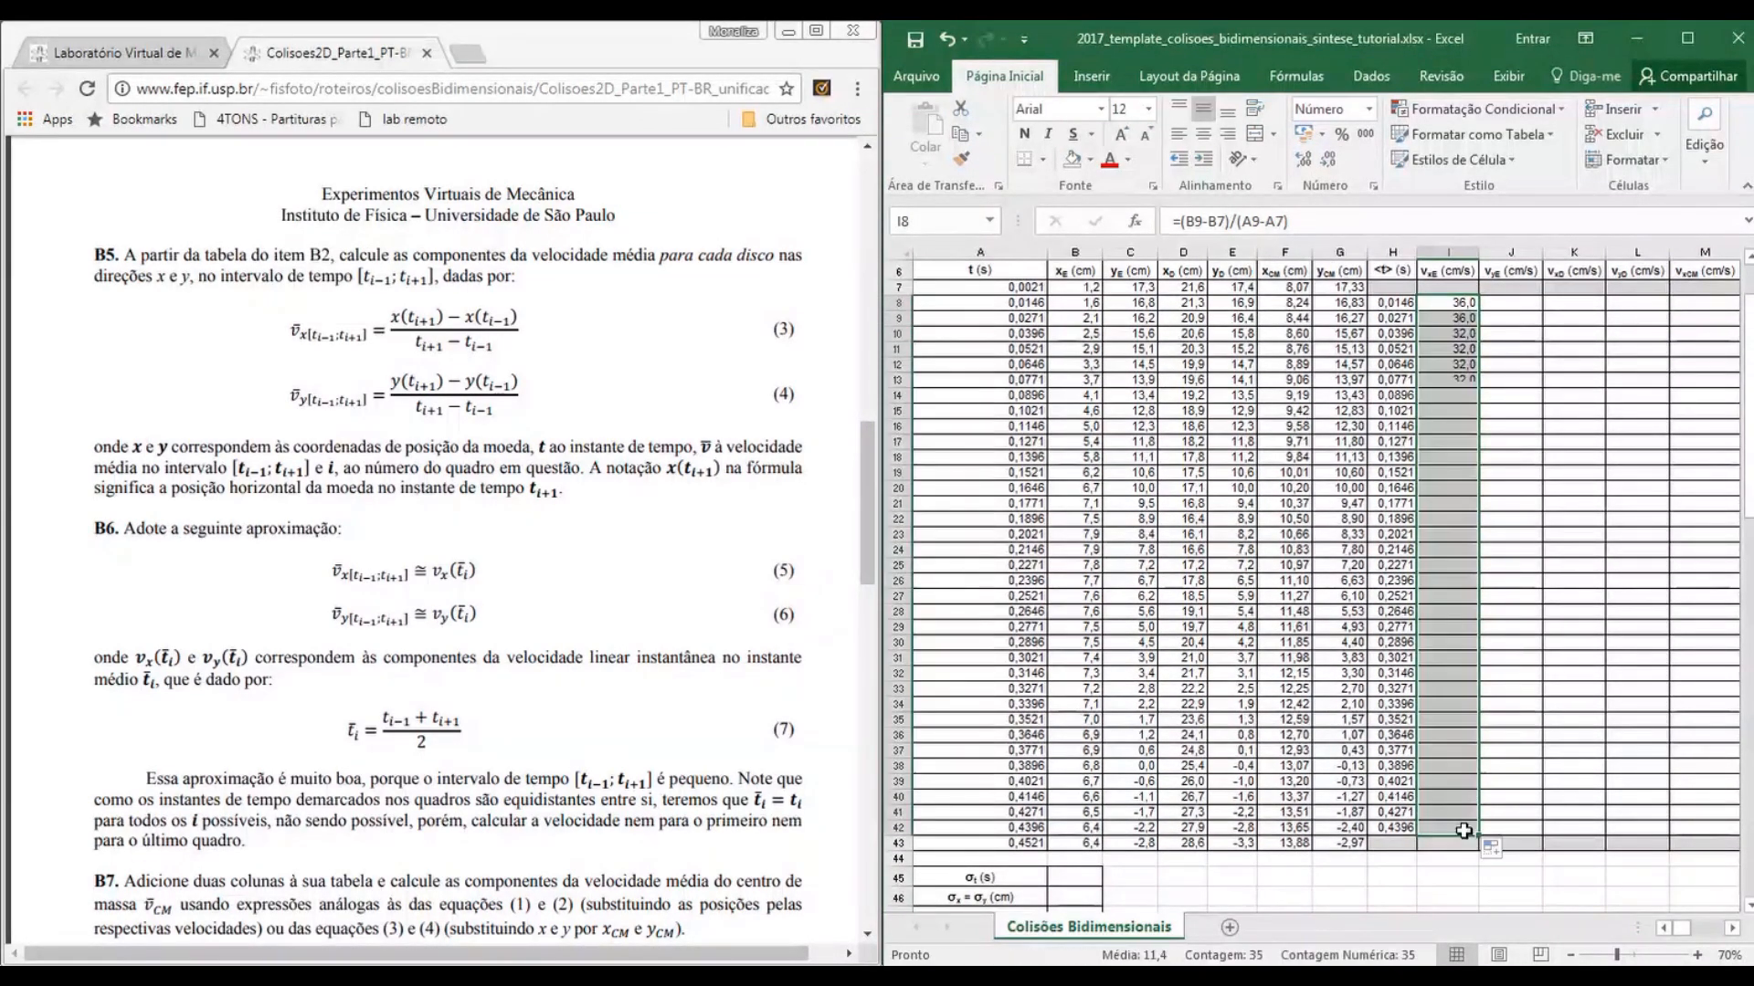
{"action": "scroll", "coordinate": [1464, 832], "scroll_direction": "up", "scroll_amount": 1}
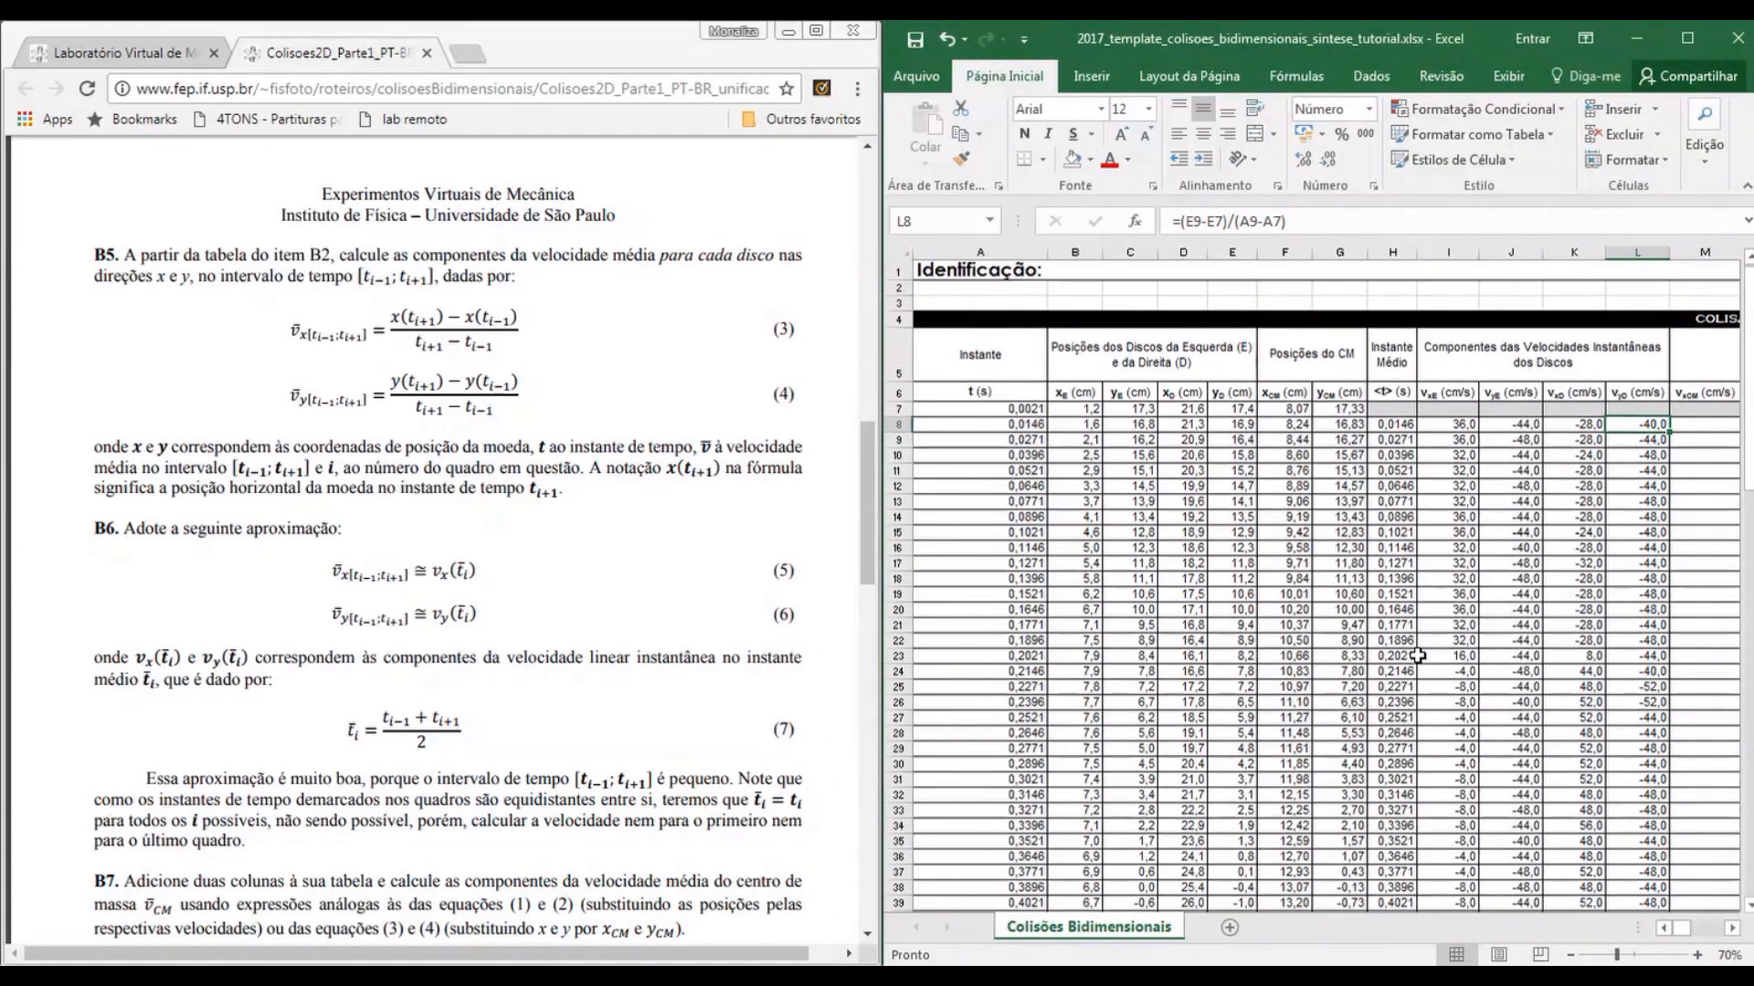
Enter the time uncertainty 0 in B45 and the position uncertainty 0,2 in B46
{"action": "scroll", "coordinate": [1417, 655], "scroll_direction": "down", "scroll_amount": 4}
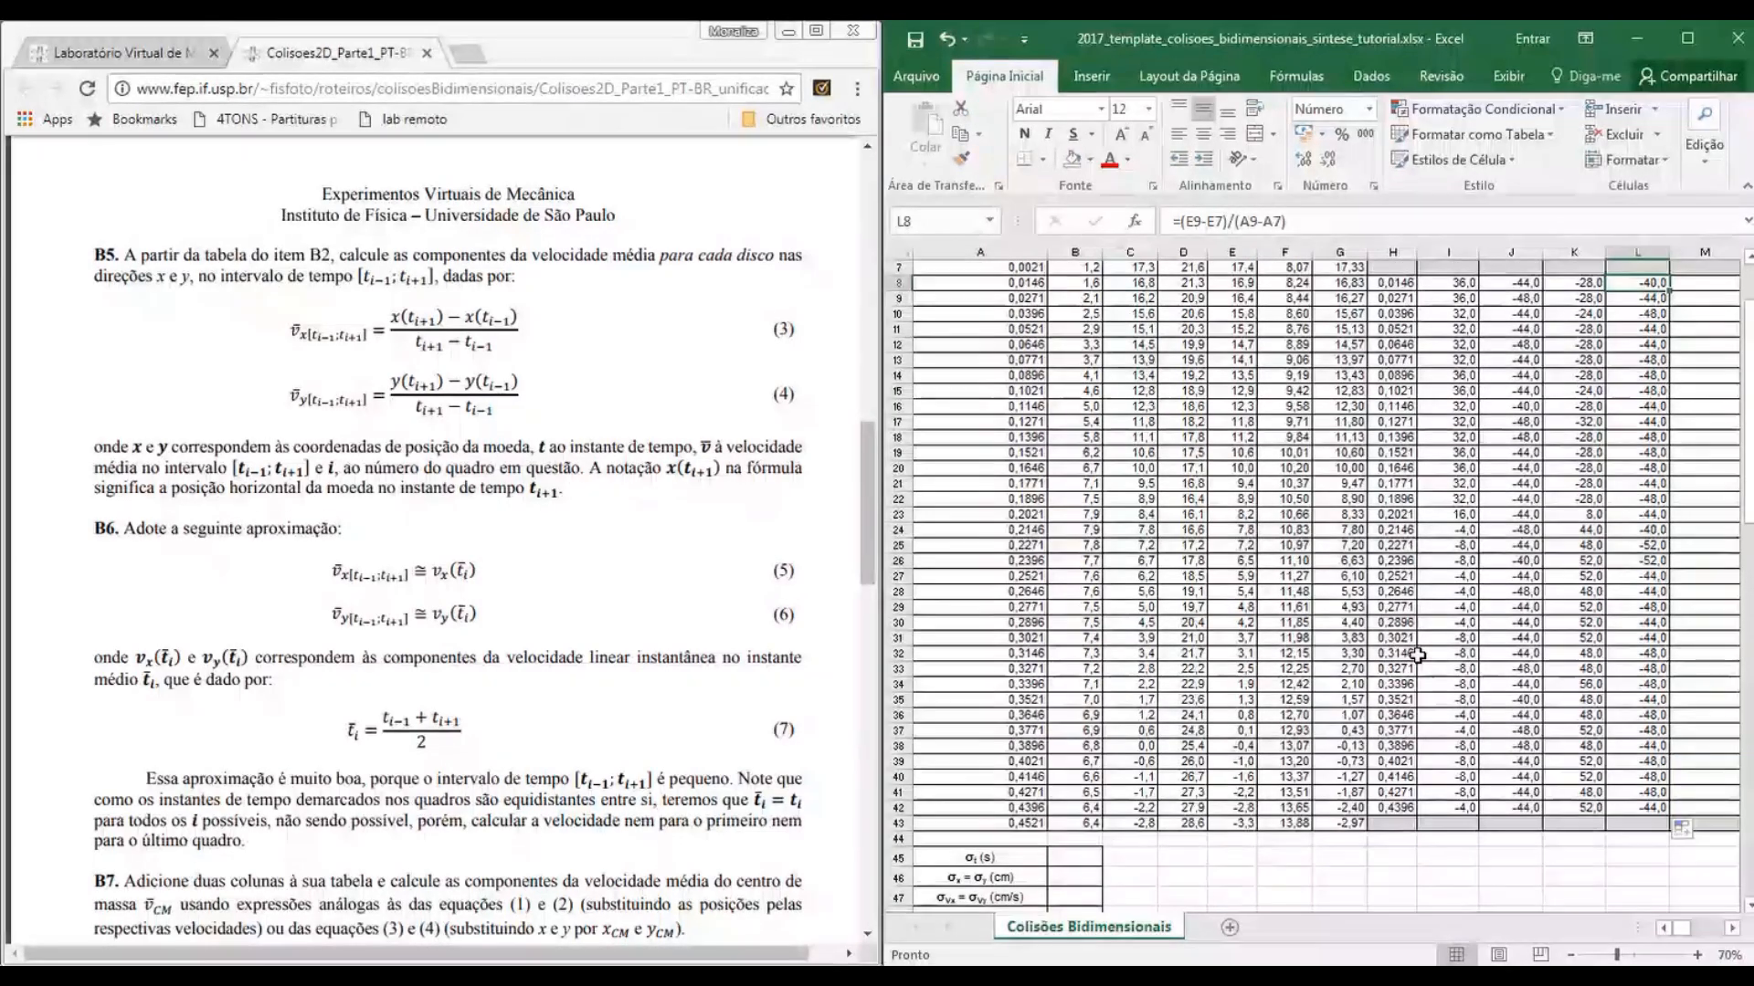
{"action": "scroll", "coordinate": [1417, 655], "scroll_direction": "up", "scroll_amount": 4}
{"action": "scroll", "coordinate": [1188, 731], "scroll_direction": "down", "scroll_amount": 4}
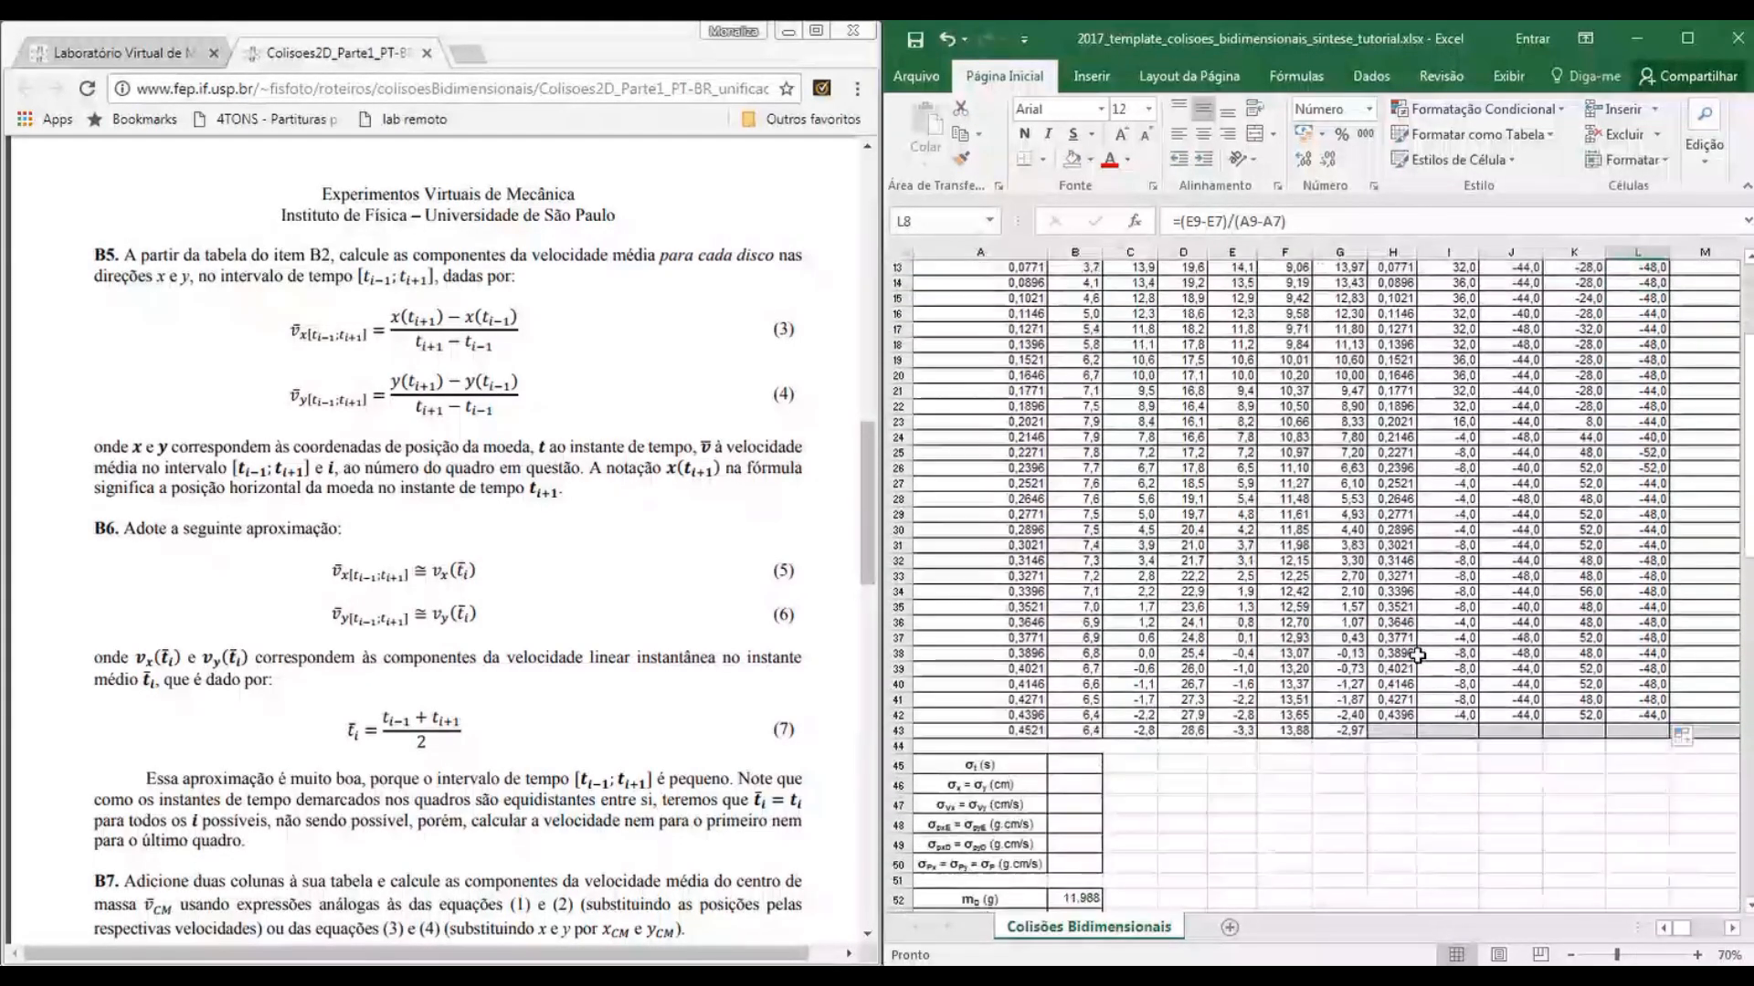
{"action": "left_click", "coordinate": [1064, 764]}
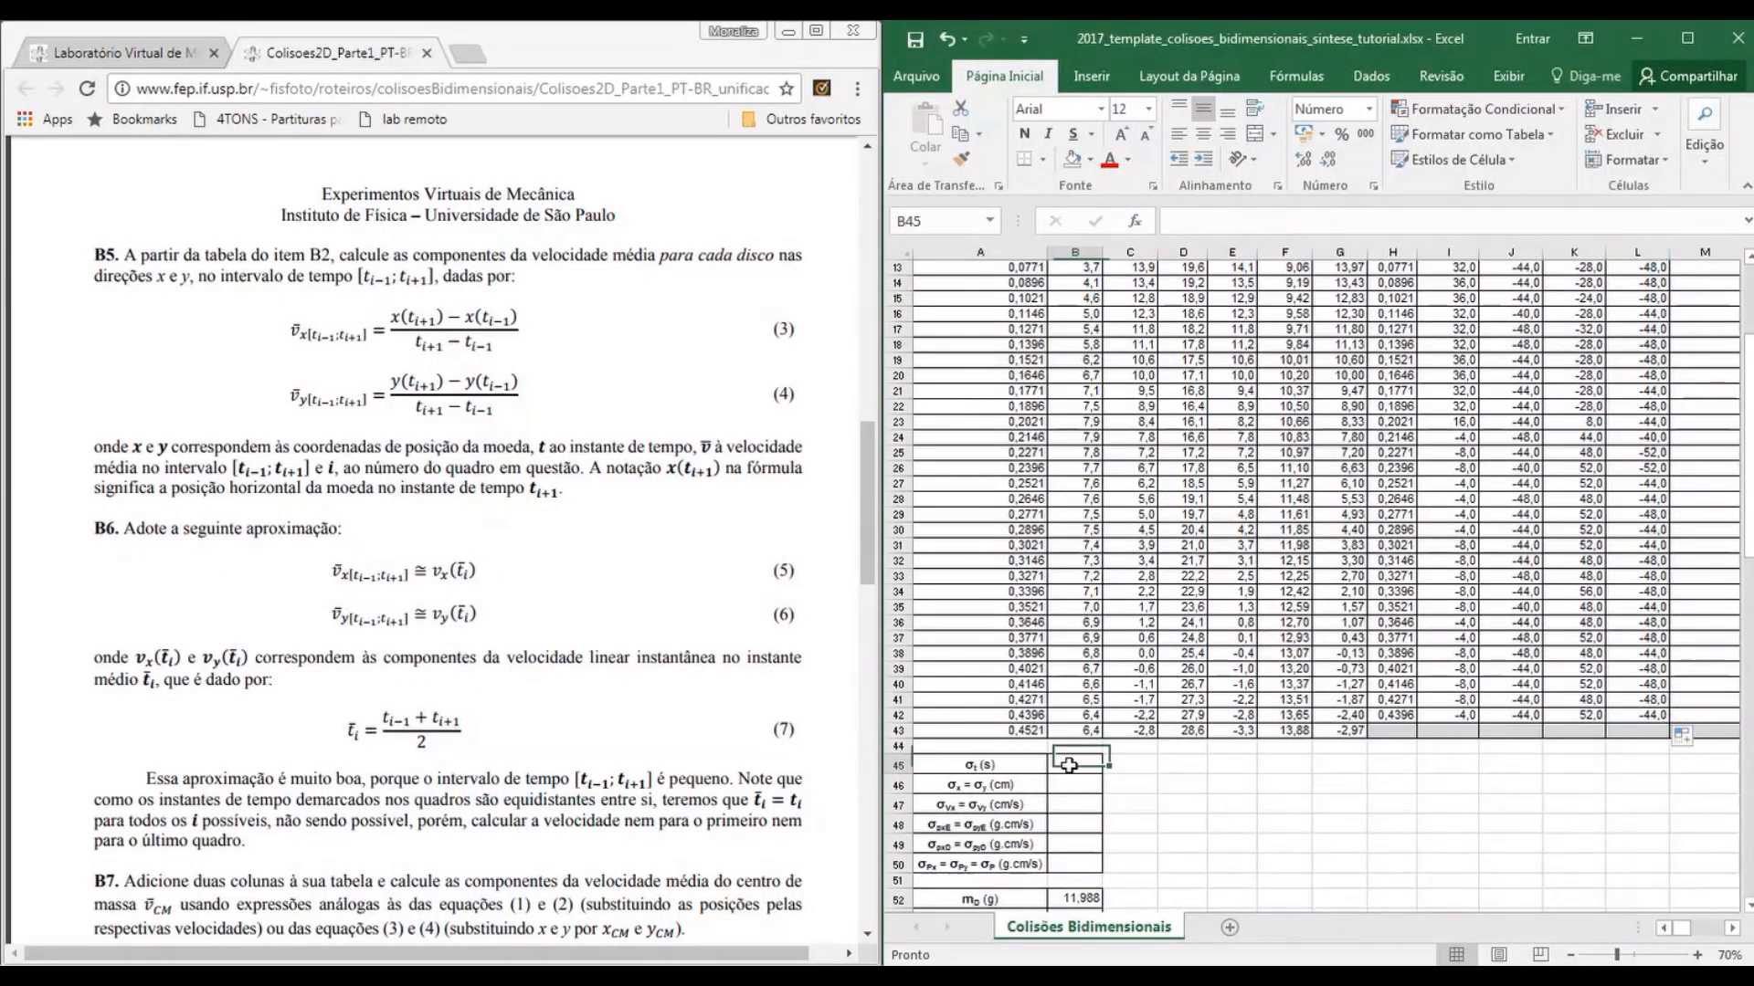
{"action": "type", "text": "0"}
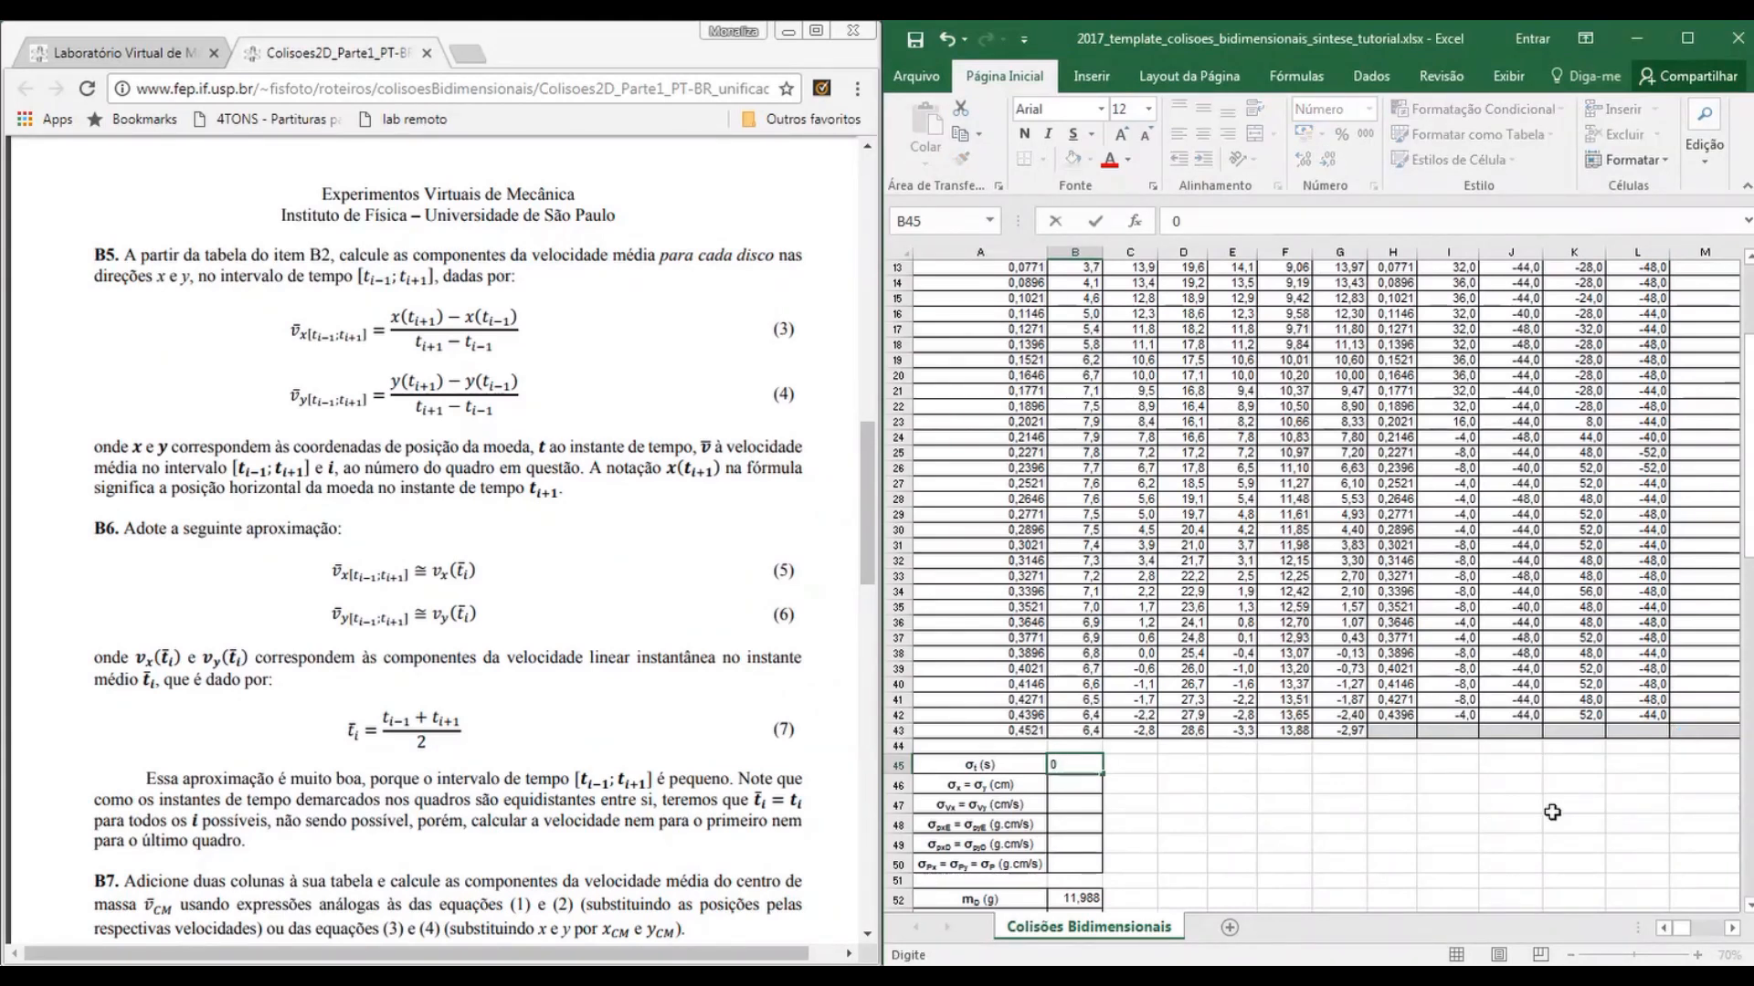
{"action": "key", "text": "Return"}
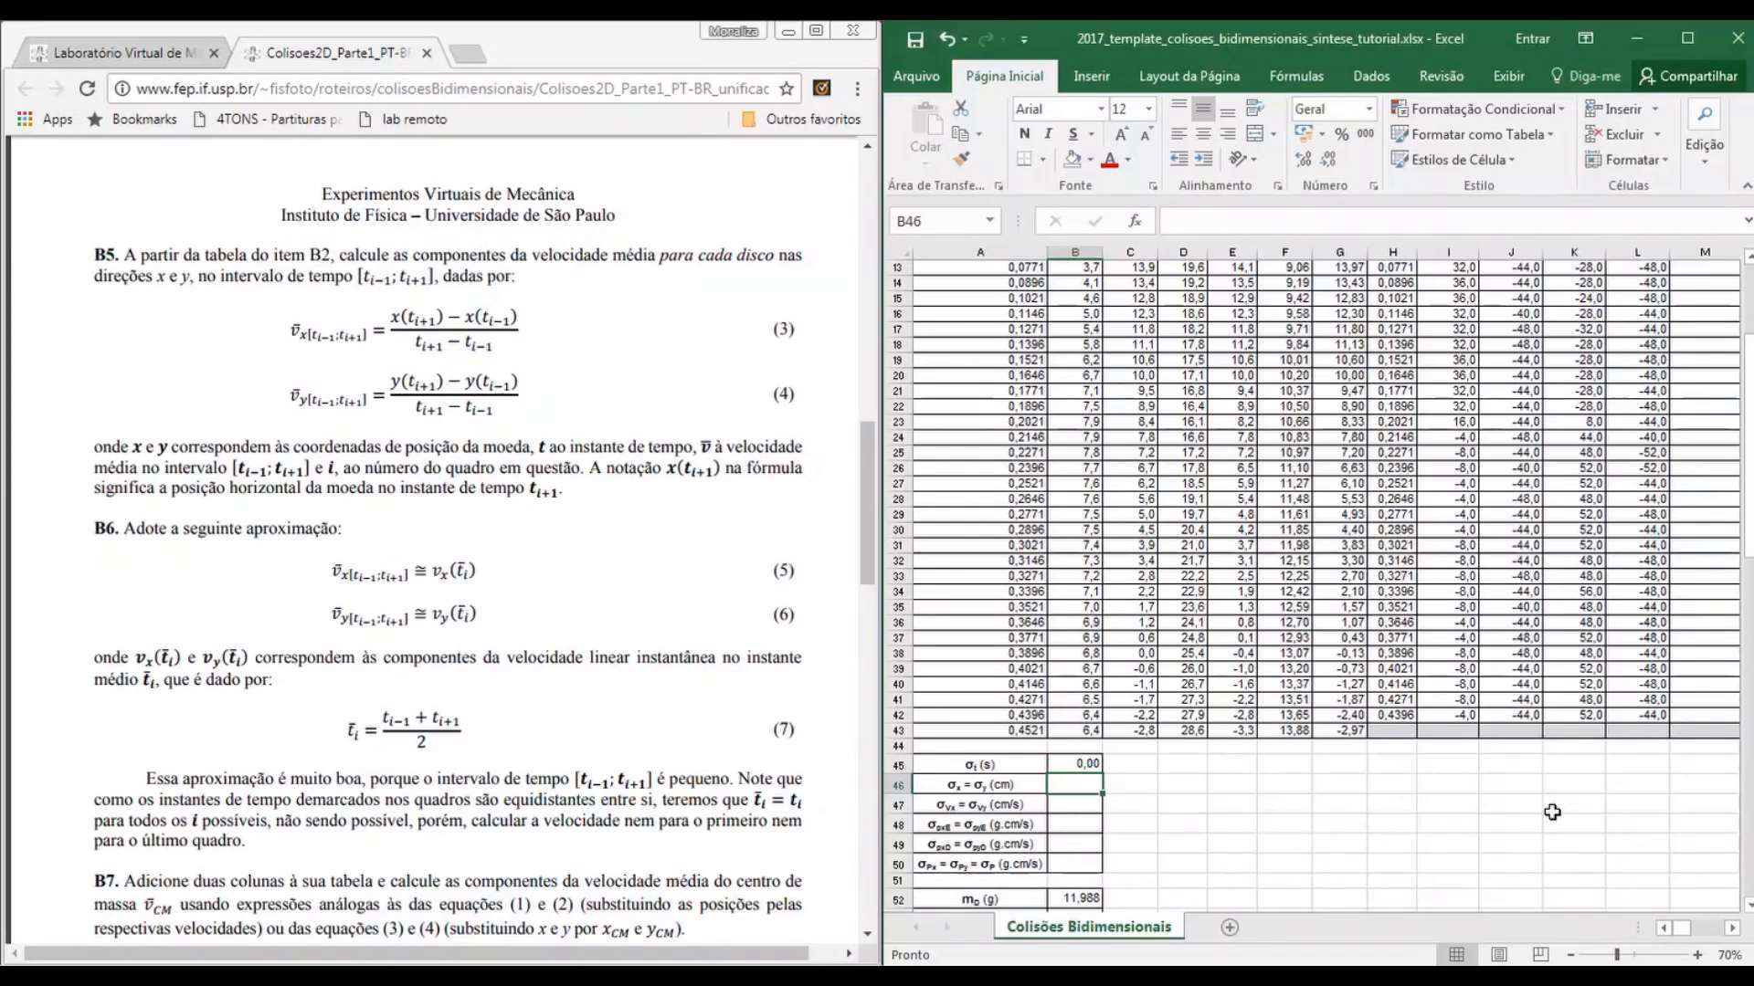
{"action": "type", "text": "0,2"}
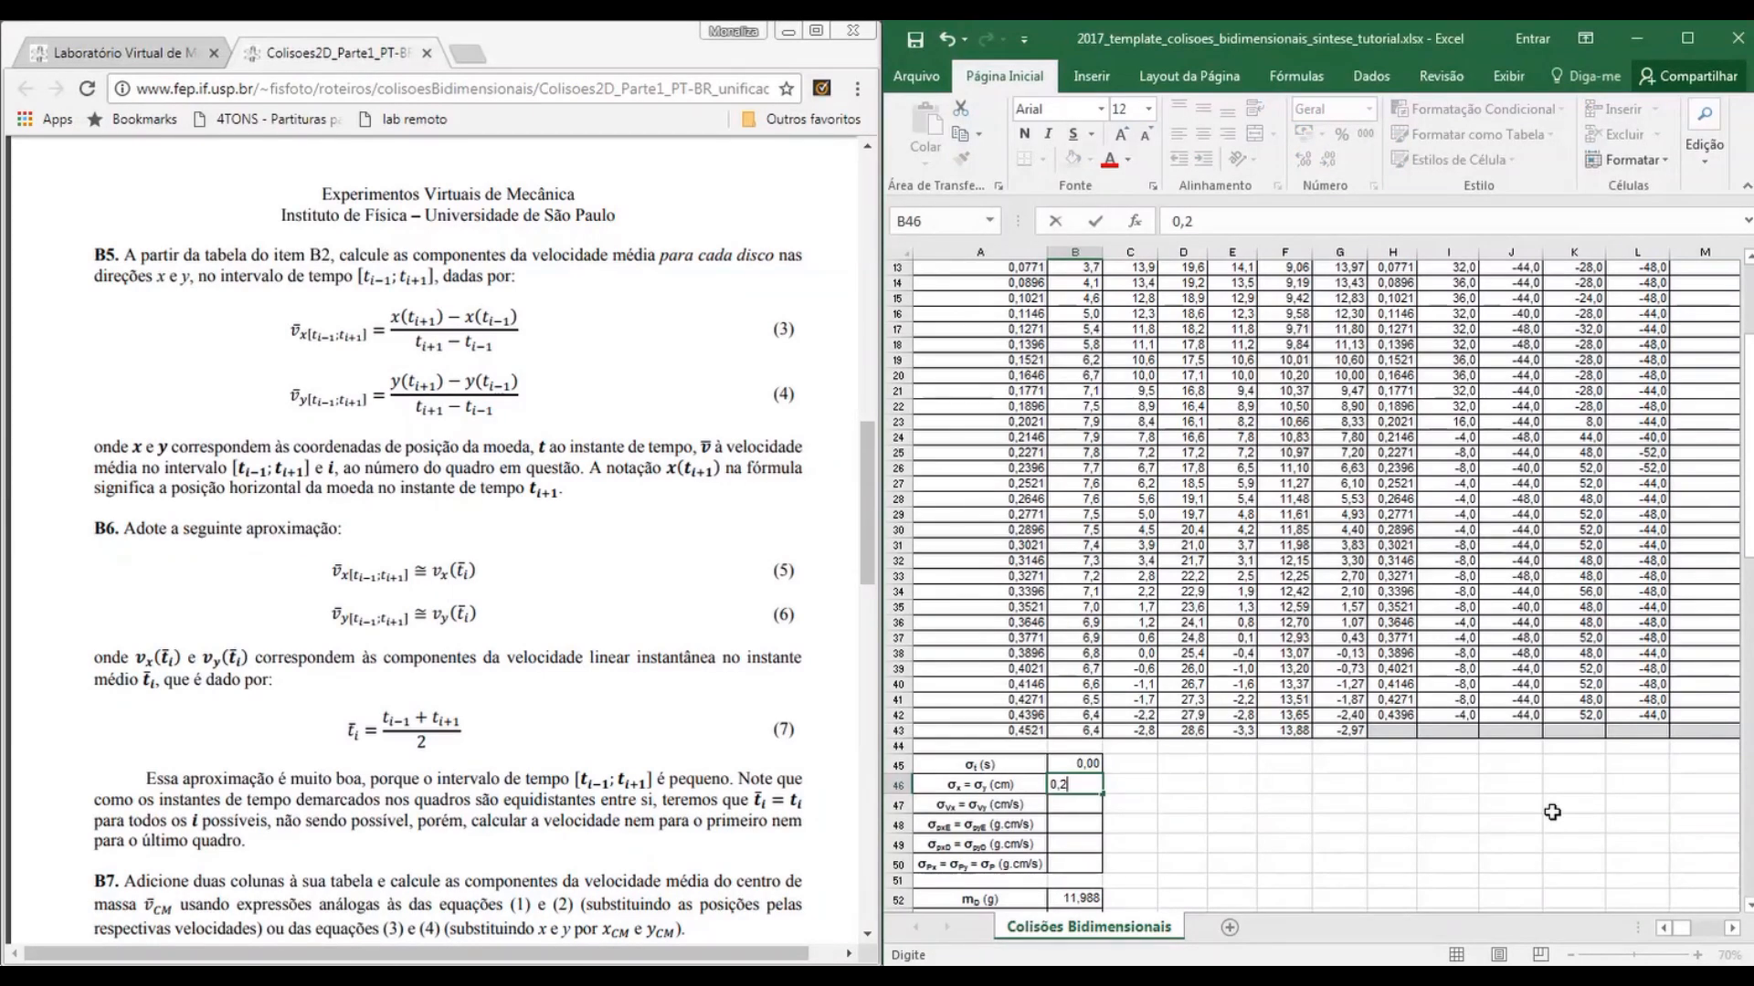
{"action": "key", "text": "Return"}
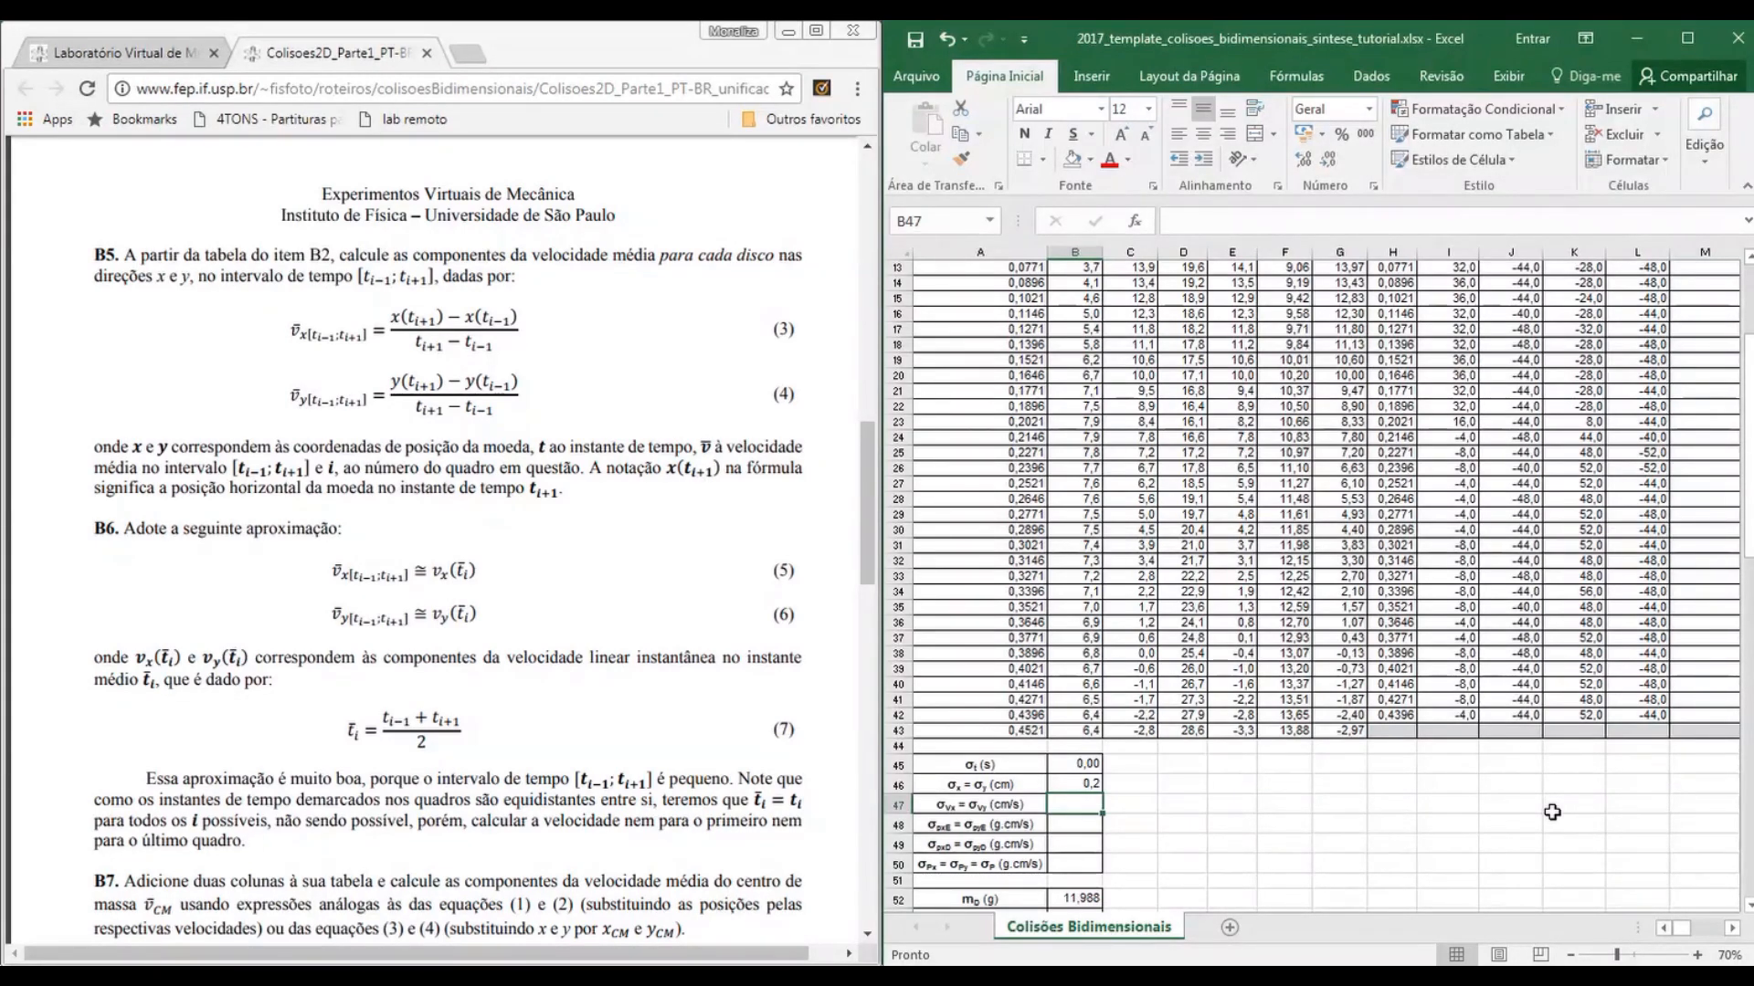
Enter the velocity uncertainty formula =RAIZ(2)*B46/(A9-A7) in B47
{"action": "type", "text": "="}
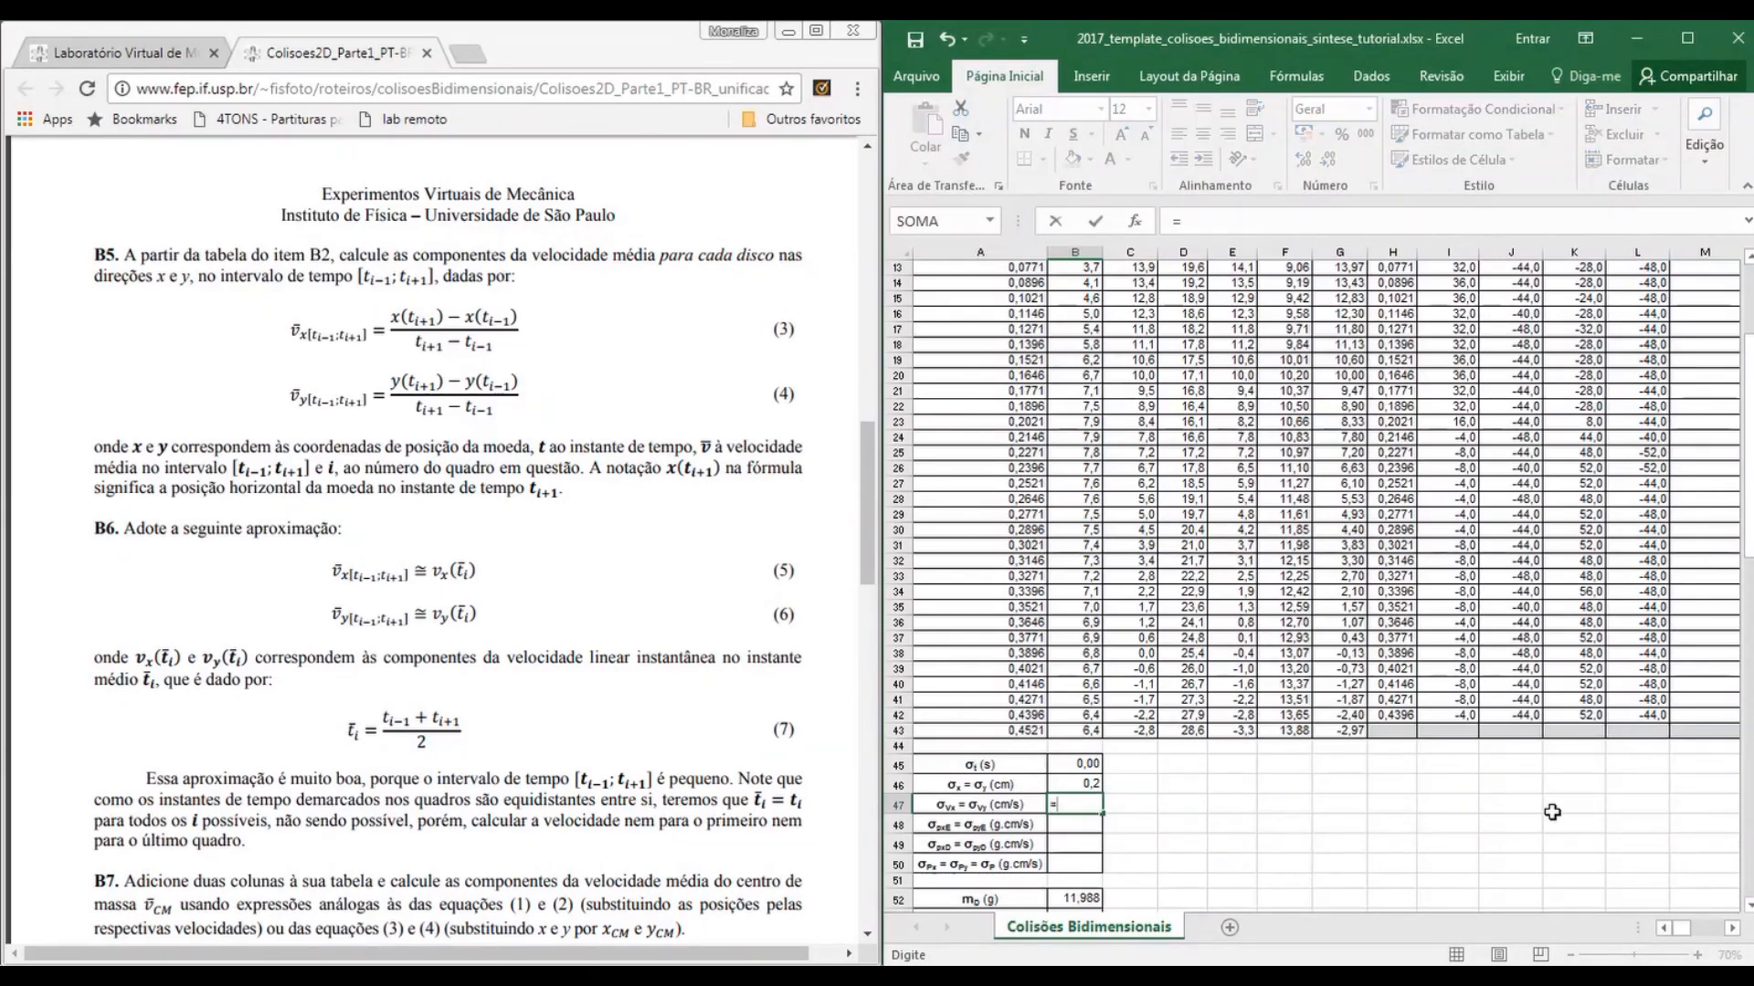
{"action": "type", "text": "raiz("}
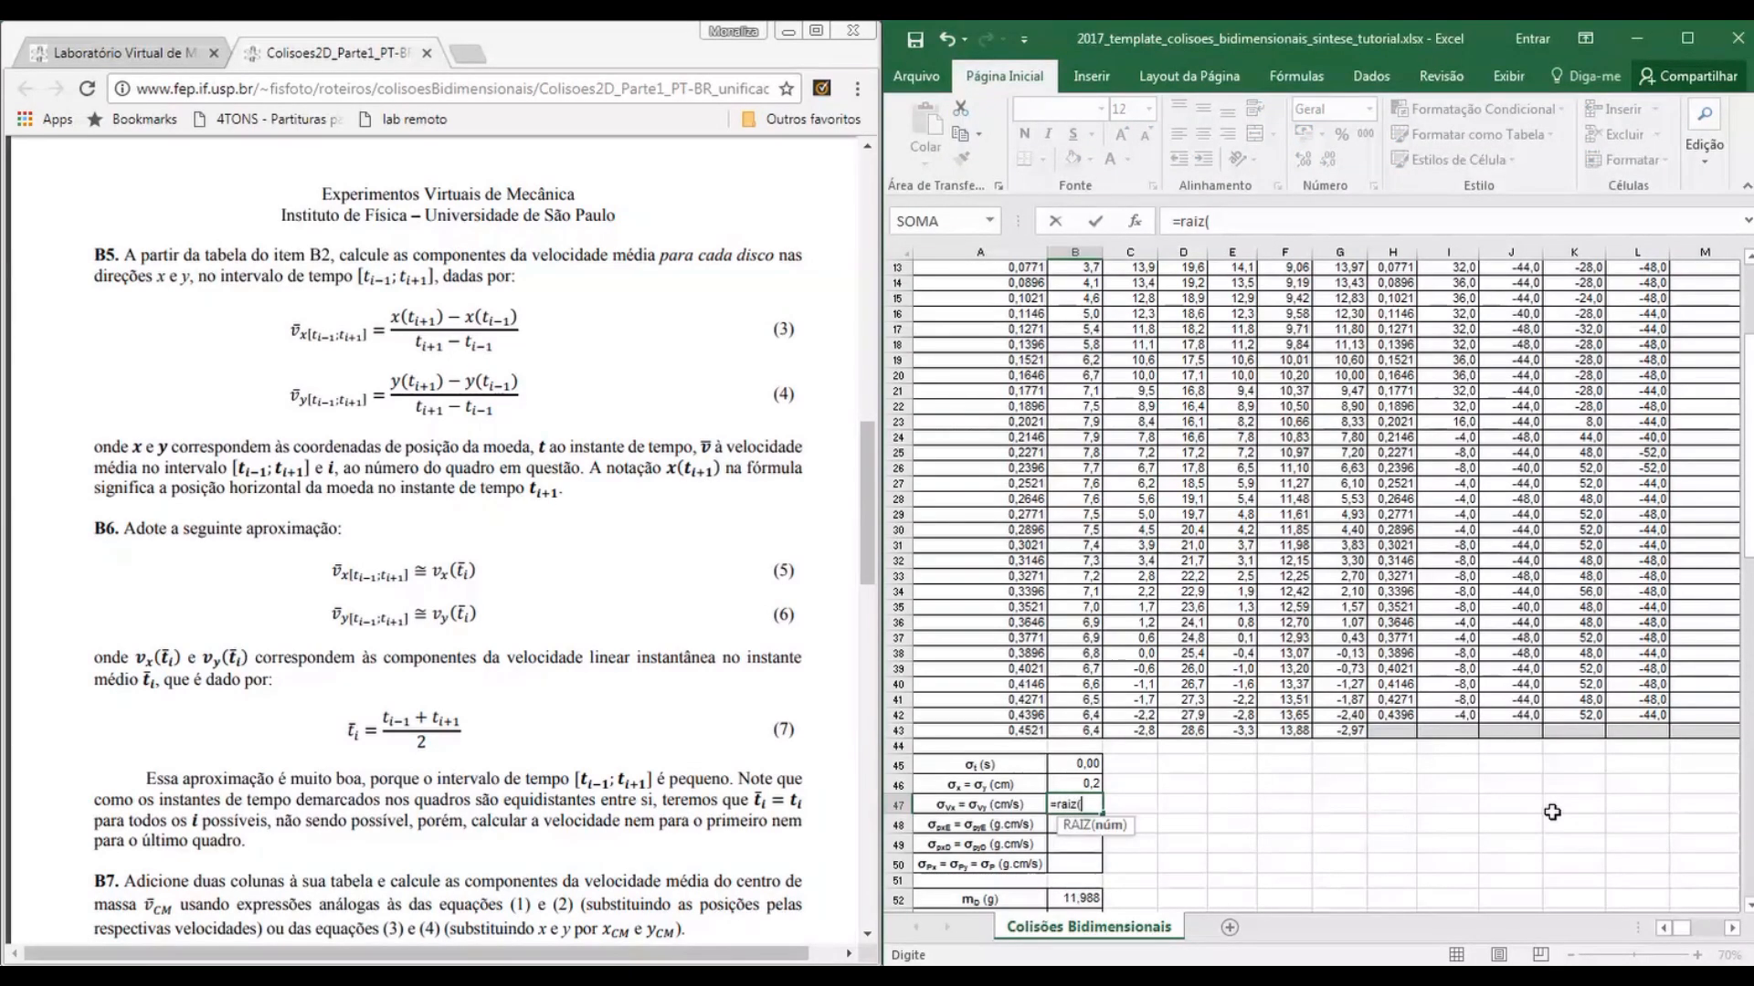
{"action": "type", "text": "2)*"}
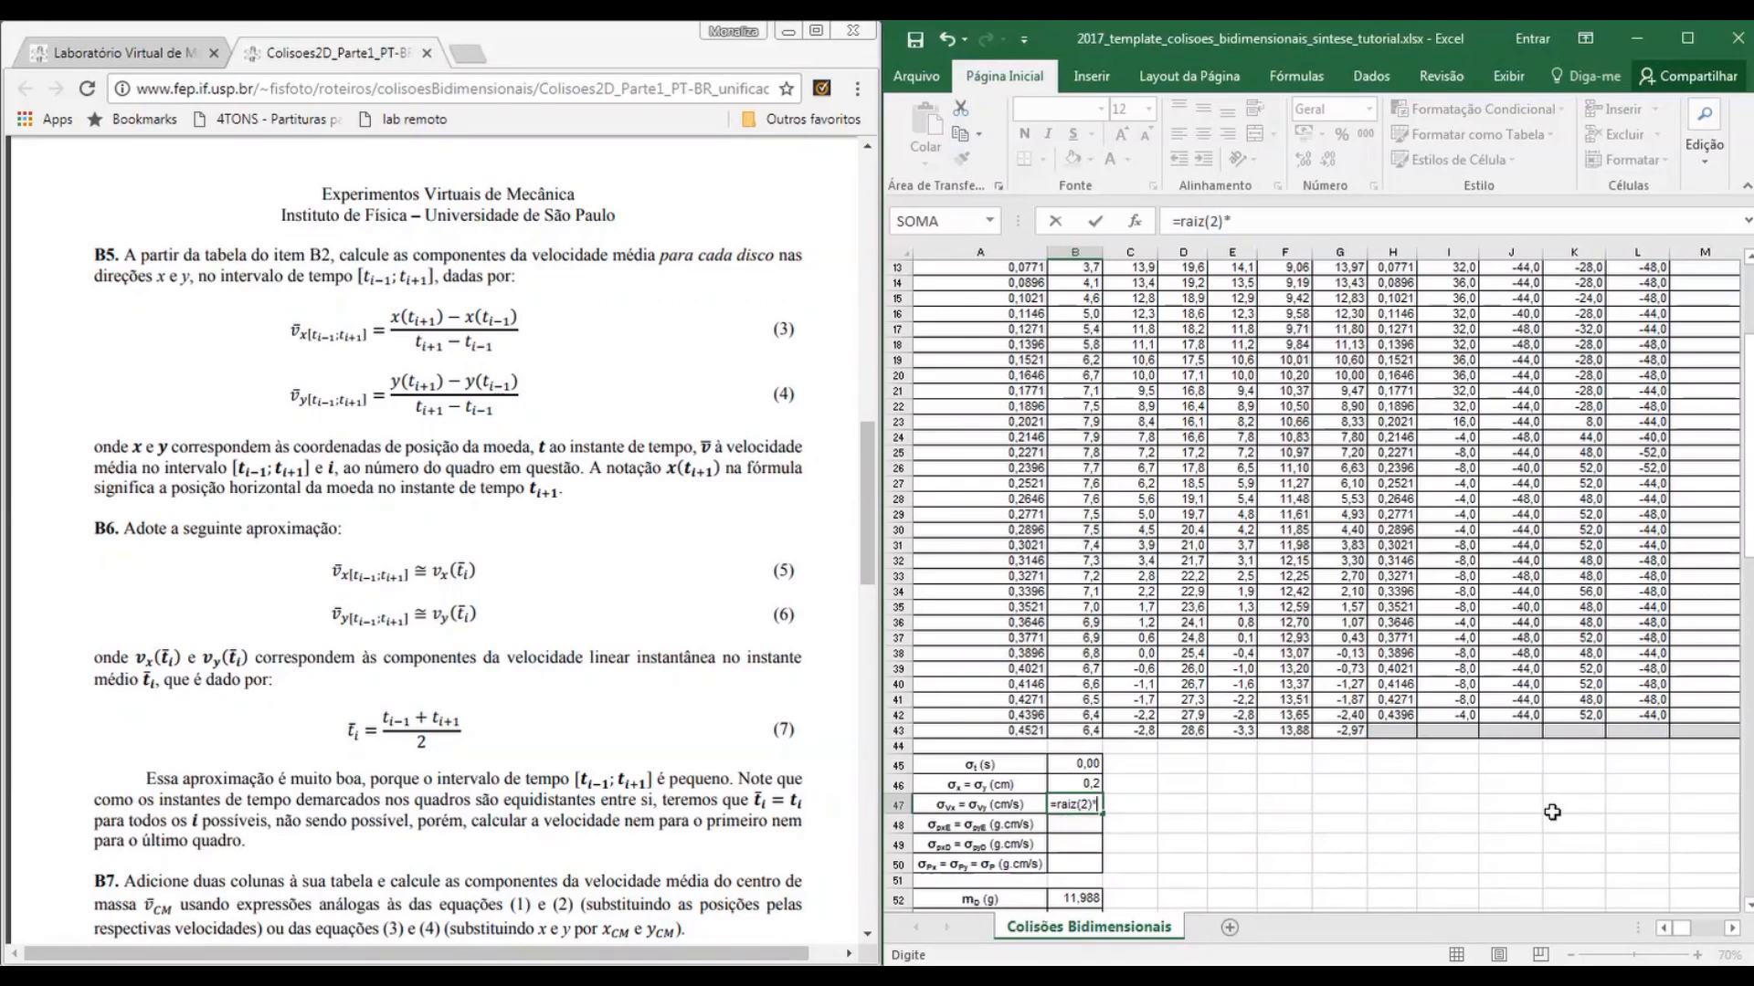
{"action": "left_click", "coordinate": [1092, 782]}
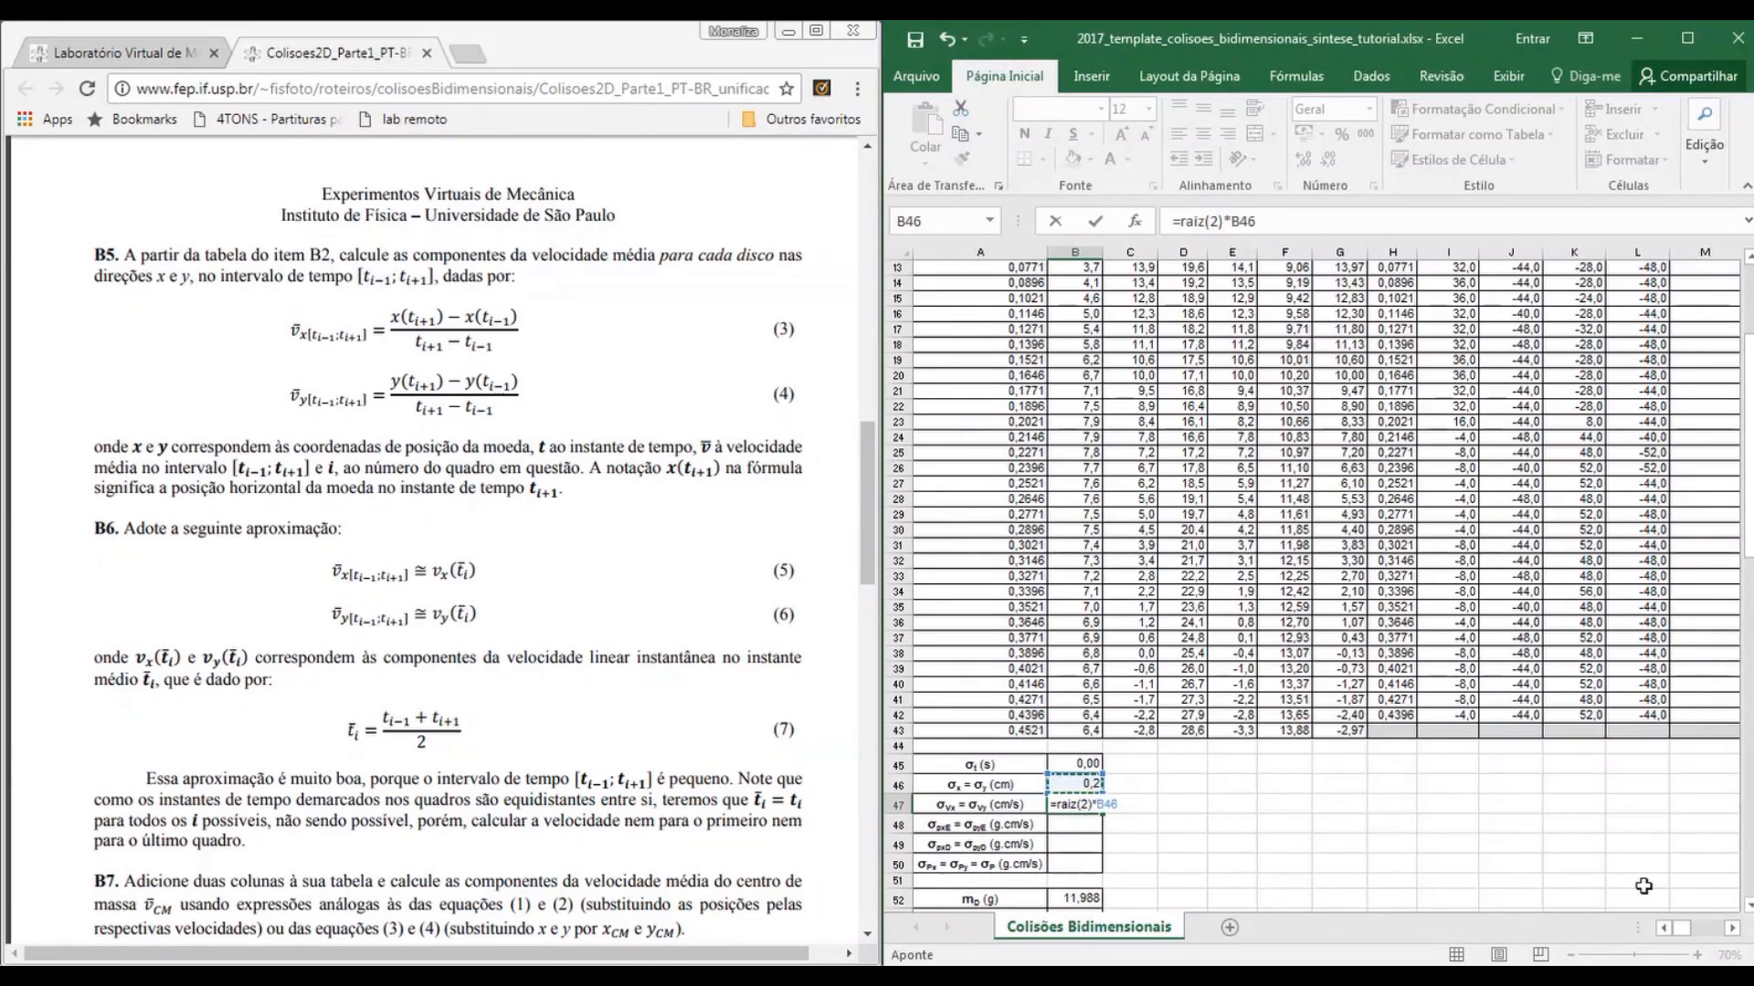
{"action": "type", "text": "/("}
{"action": "scroll", "coordinate": [1279, 797], "scroll_direction": "up", "scroll_amount": 3}
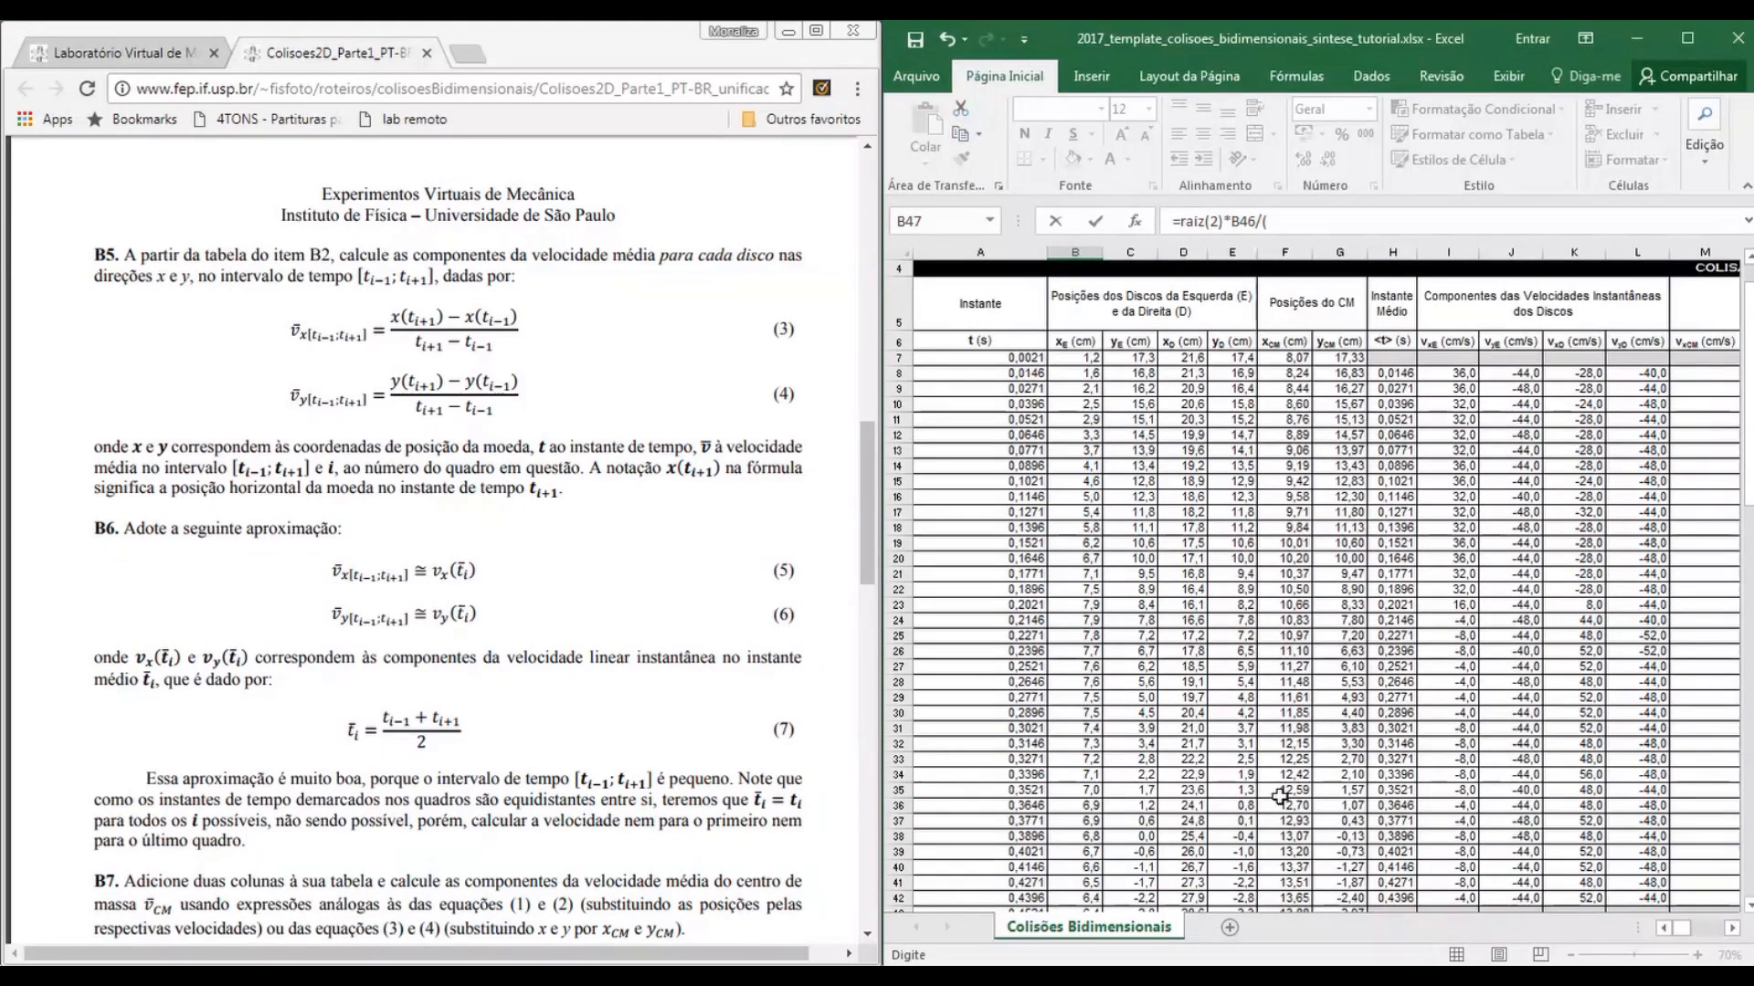
{"action": "left_click", "coordinate": [1030, 389]}
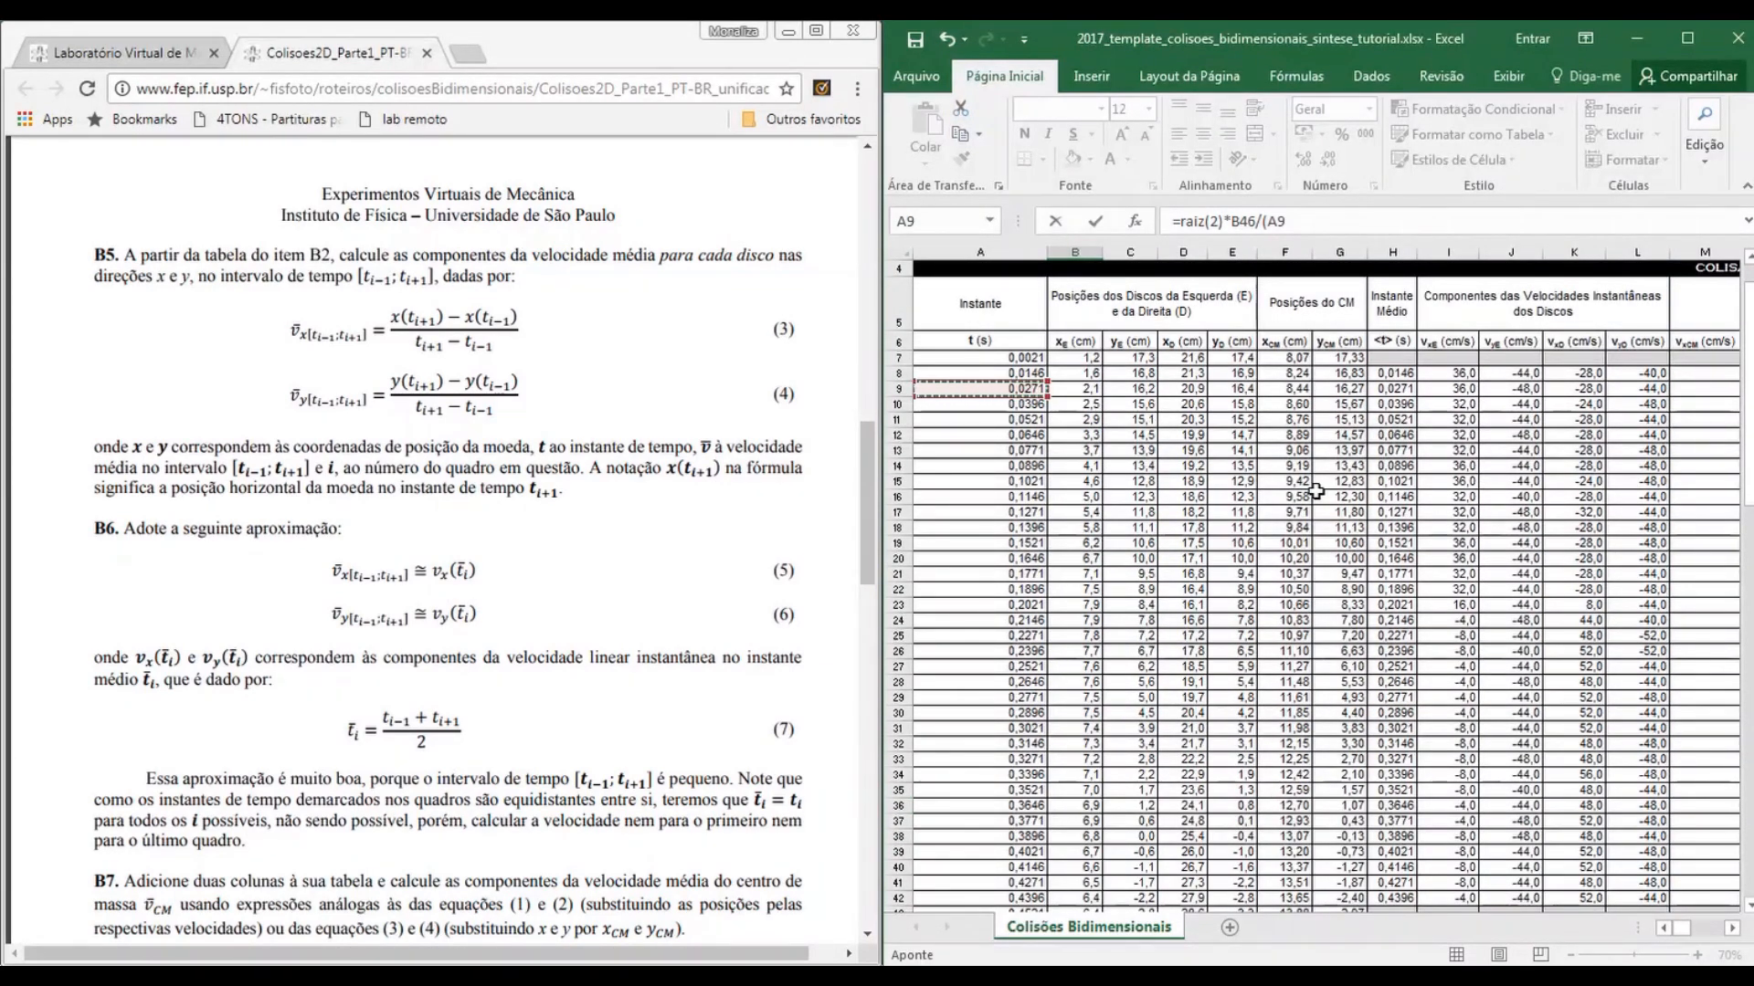
{"action": "type", "text": "-"}
{"action": "left_click", "coordinate": [1021, 359]}
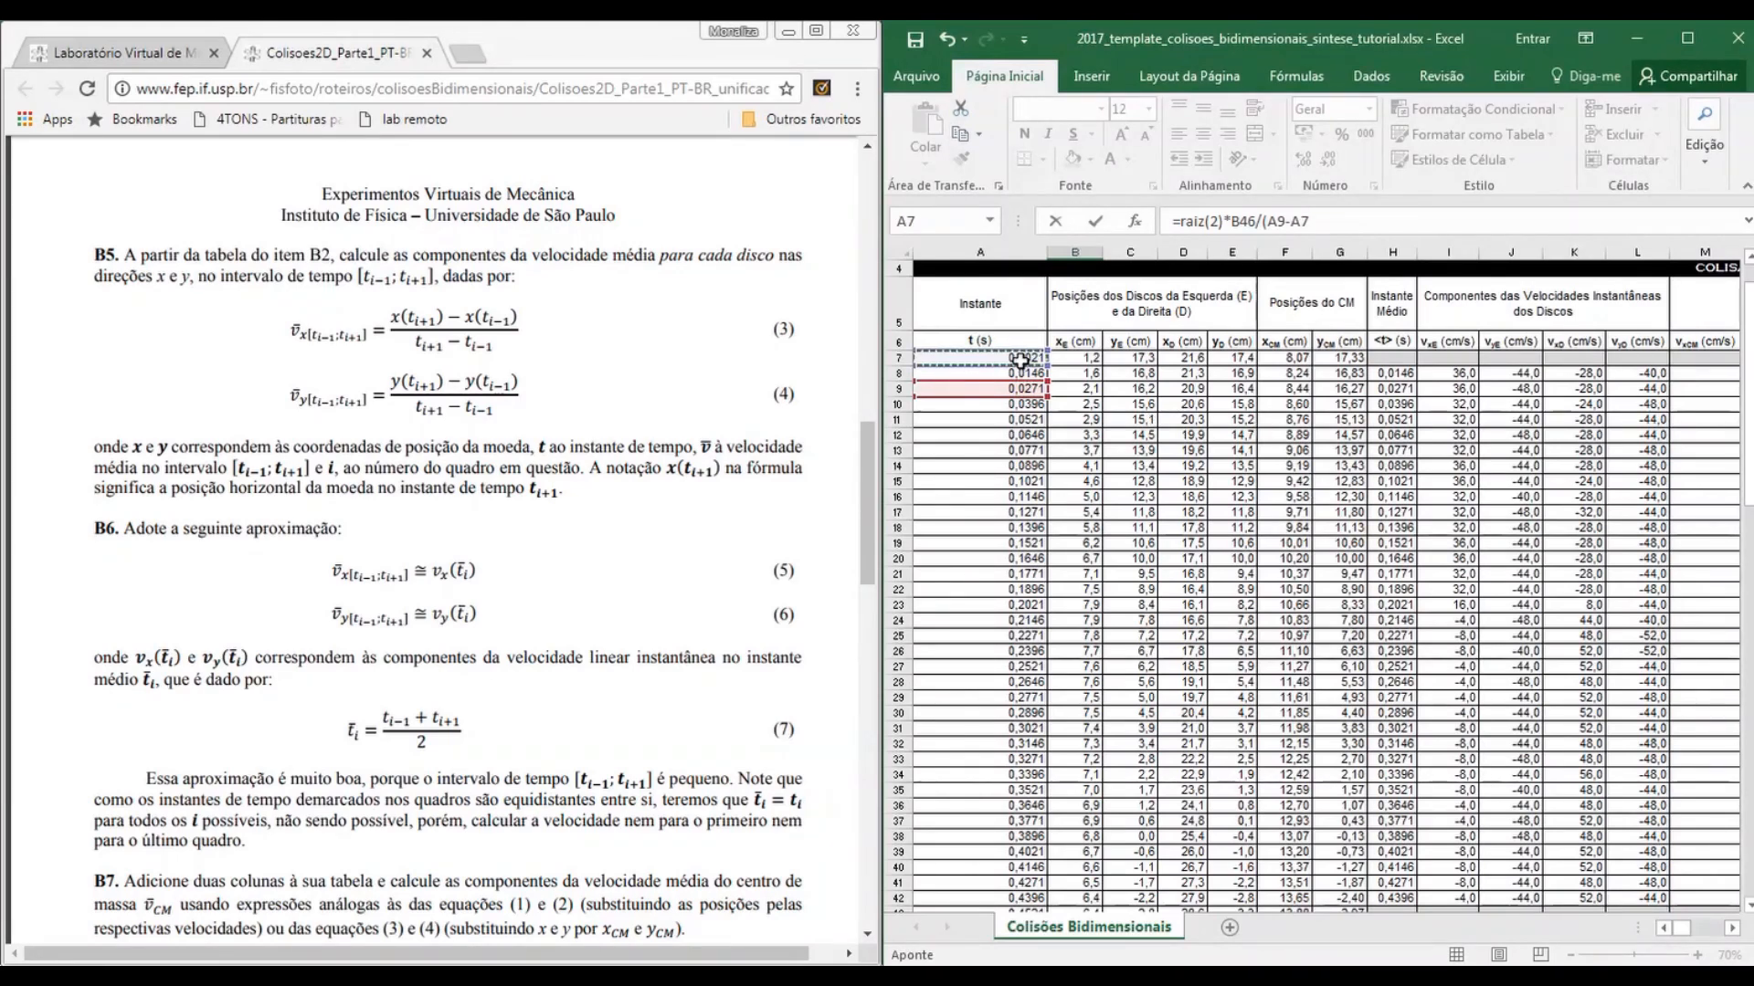
{"action": "key", "text": "Return"}
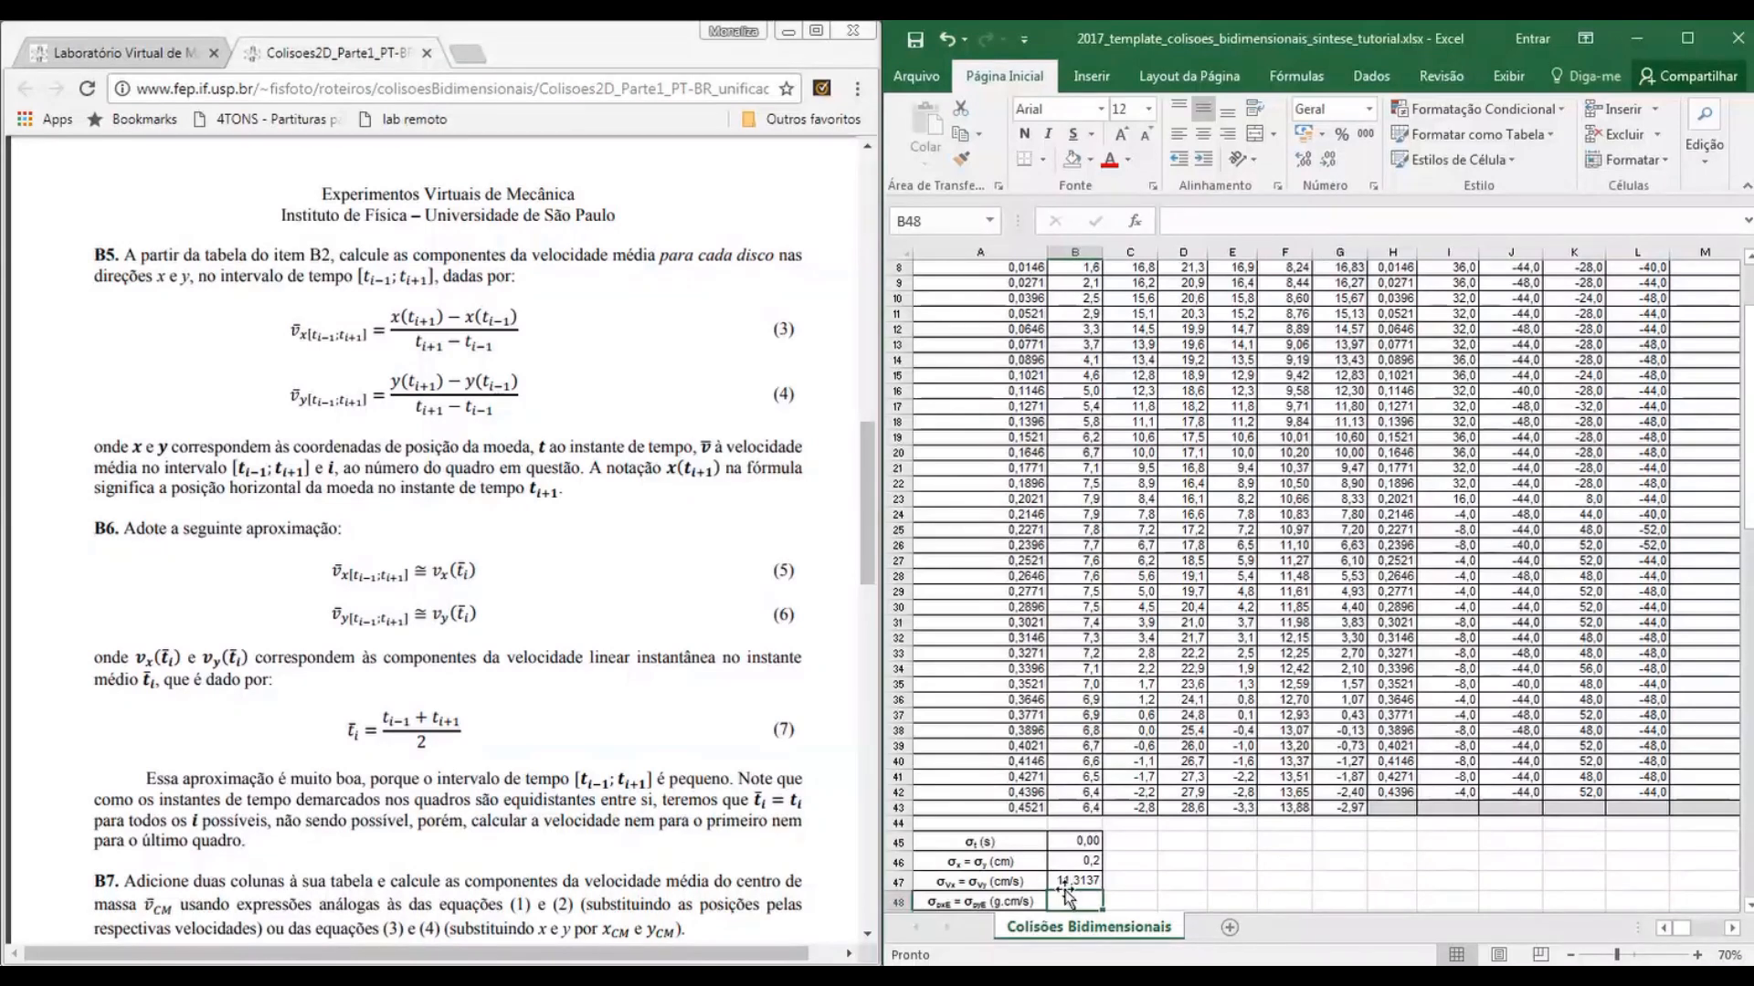
{"action": "left_click", "coordinate": [1068, 881]}
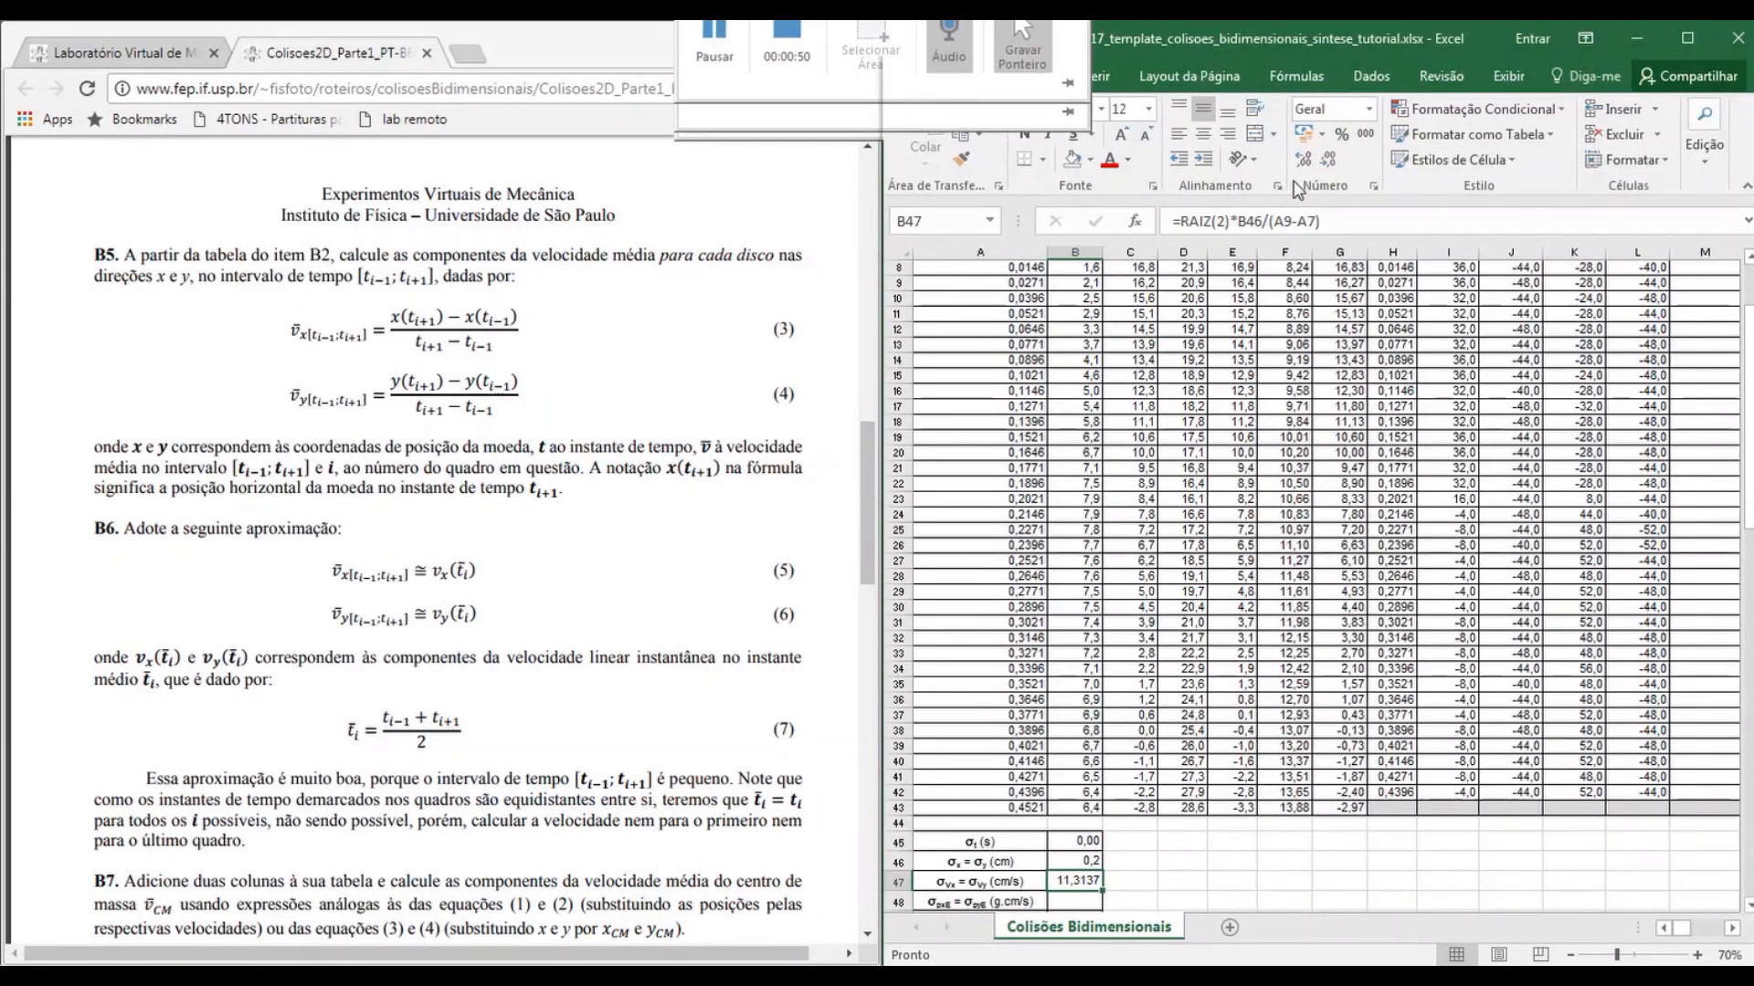
Format the velocity uncertainty in B47 with one decimal place
{"action": "double_click", "coordinate": [1330, 161]}
{"action": "left_click", "coordinate": [1330, 161]}
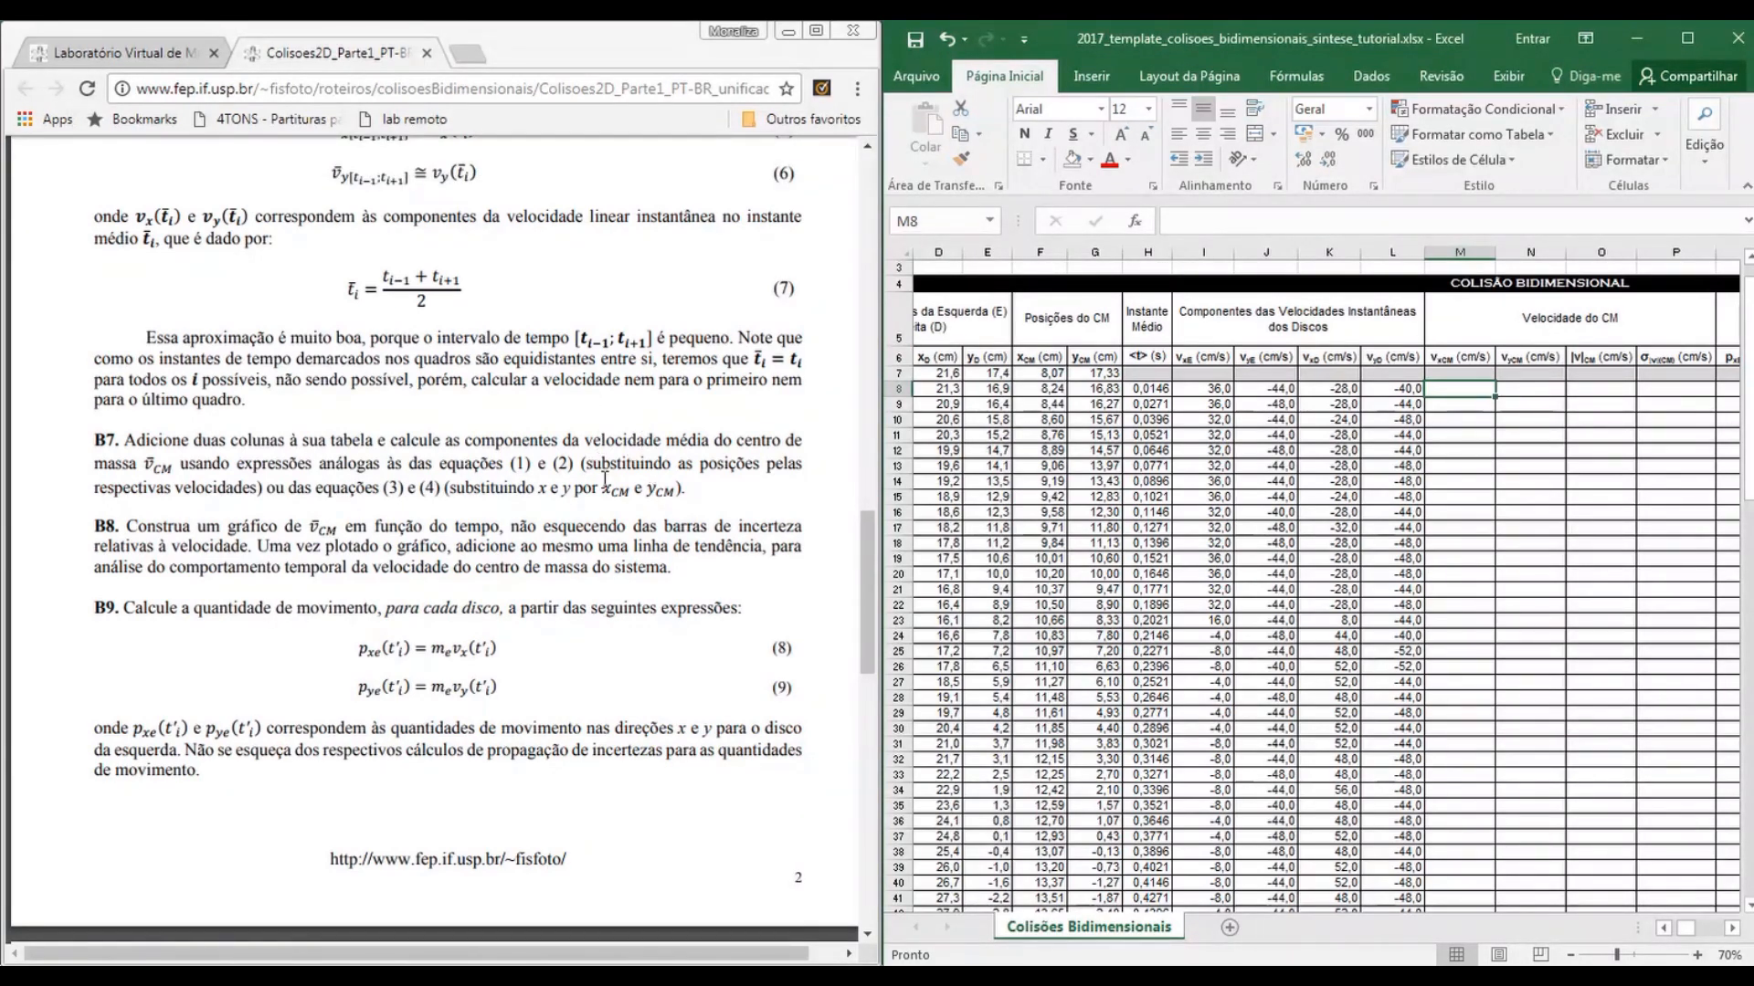
Review the script's centre-of-mass equations (1) and (2) and the mean velocity equations (3) and (4)
{"action": "scroll", "coordinate": [586, 545], "scroll_direction": "up", "scroll_amount": 2}
{"action": "left_click", "coordinate": [586, 545]}
{"action": "scroll", "coordinate": [586, 545], "scroll_direction": "up", "scroll_amount": 4}
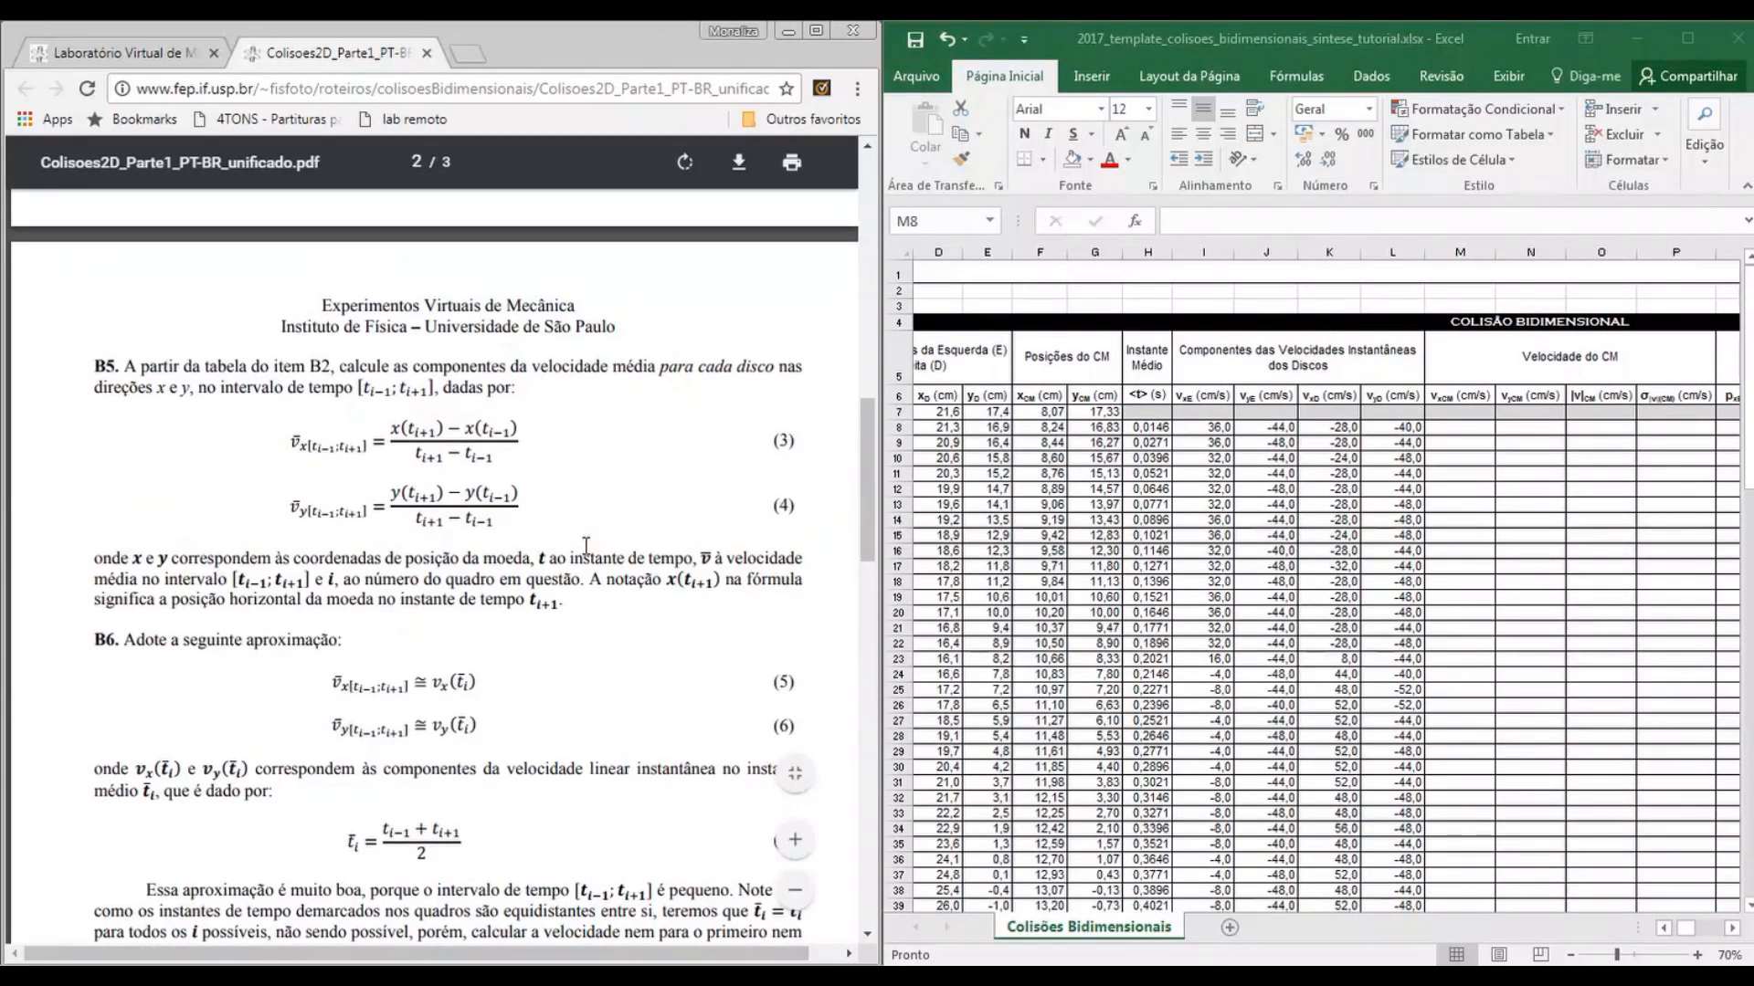
{"action": "scroll", "coordinate": [586, 545], "scroll_direction": "up", "scroll_amount": 10}
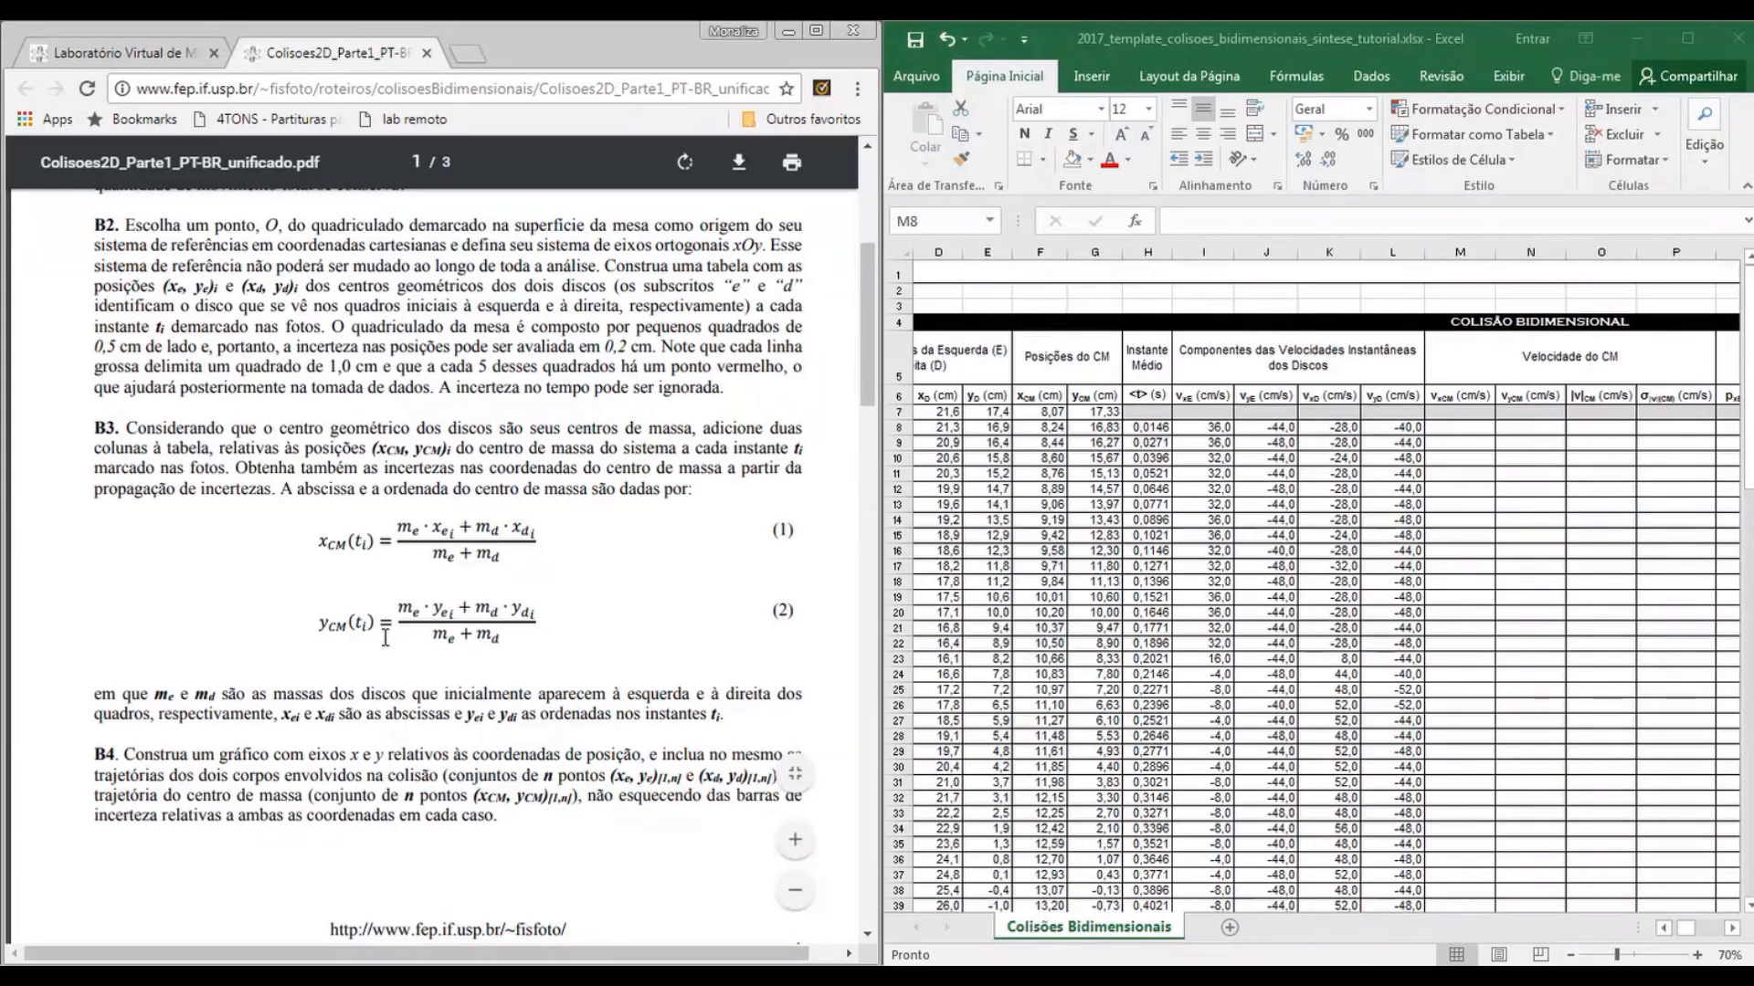
{"action": "scroll", "coordinate": [385, 636], "scroll_direction": "down", "scroll_amount": 6}
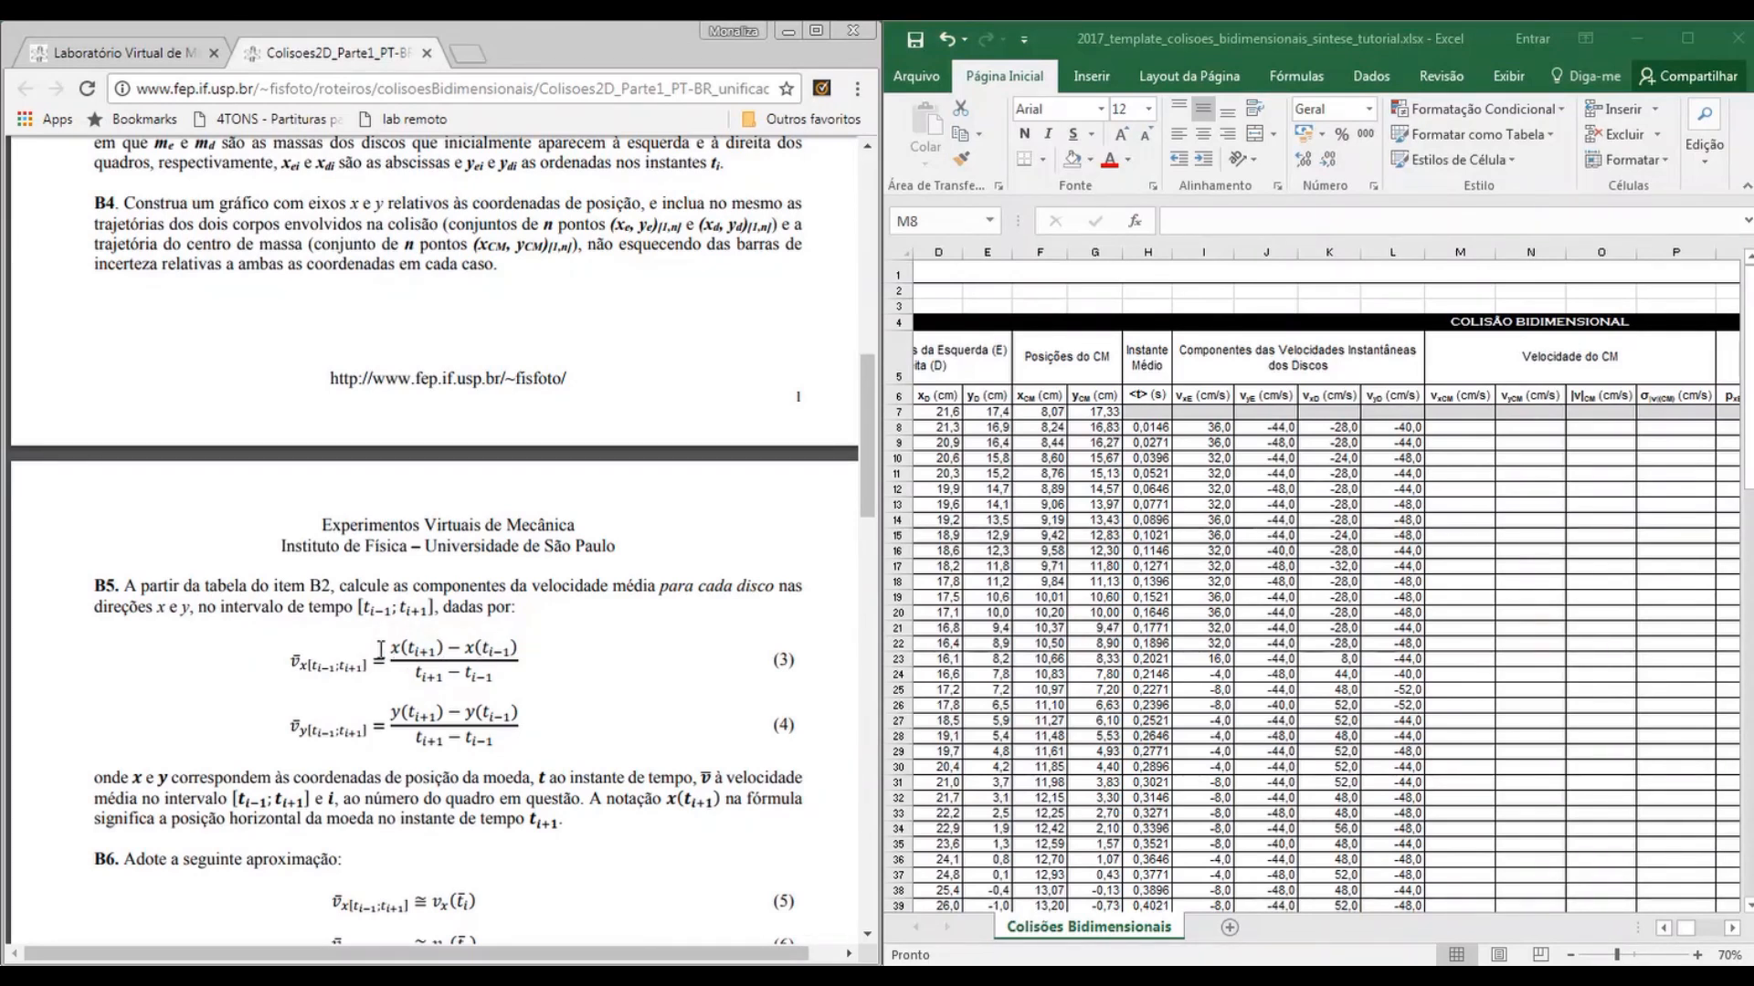
{"action": "scroll", "coordinate": [380, 649], "scroll_direction": "down", "scroll_amount": 1}
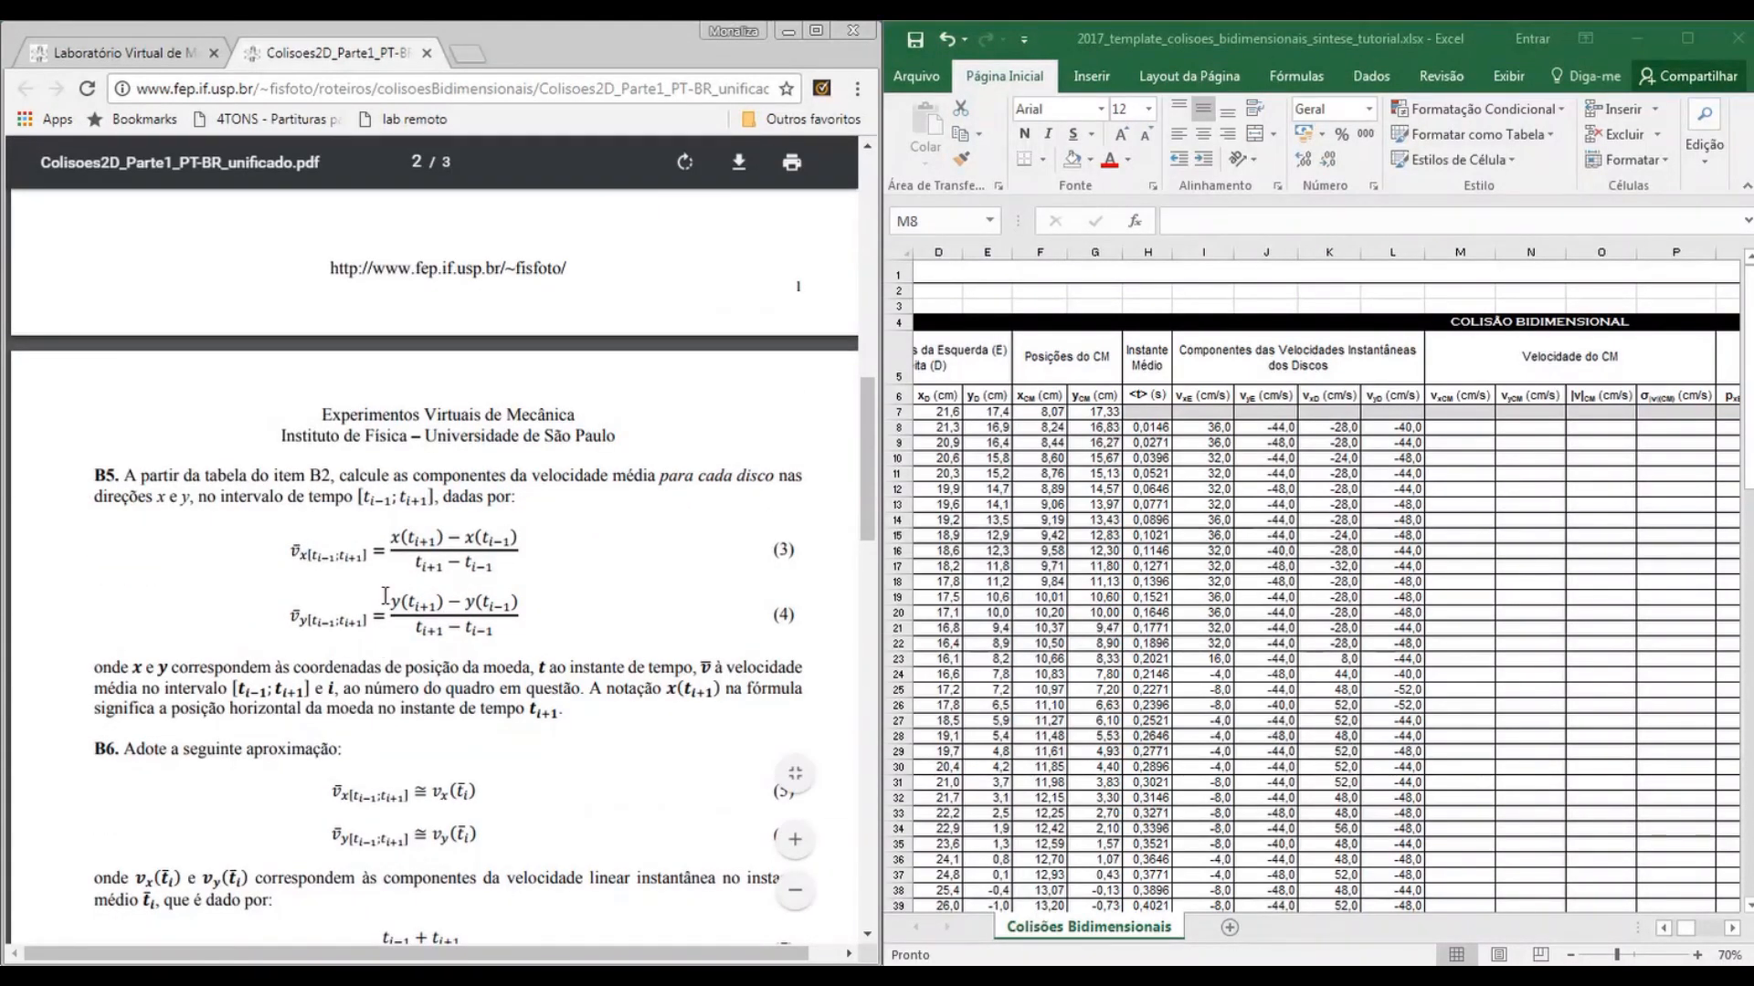
Enter the x velocity formula for the centre of mass, =(F9-F7)/(A9-A7), in M8
{"action": "left_click", "coordinate": [1462, 430]}
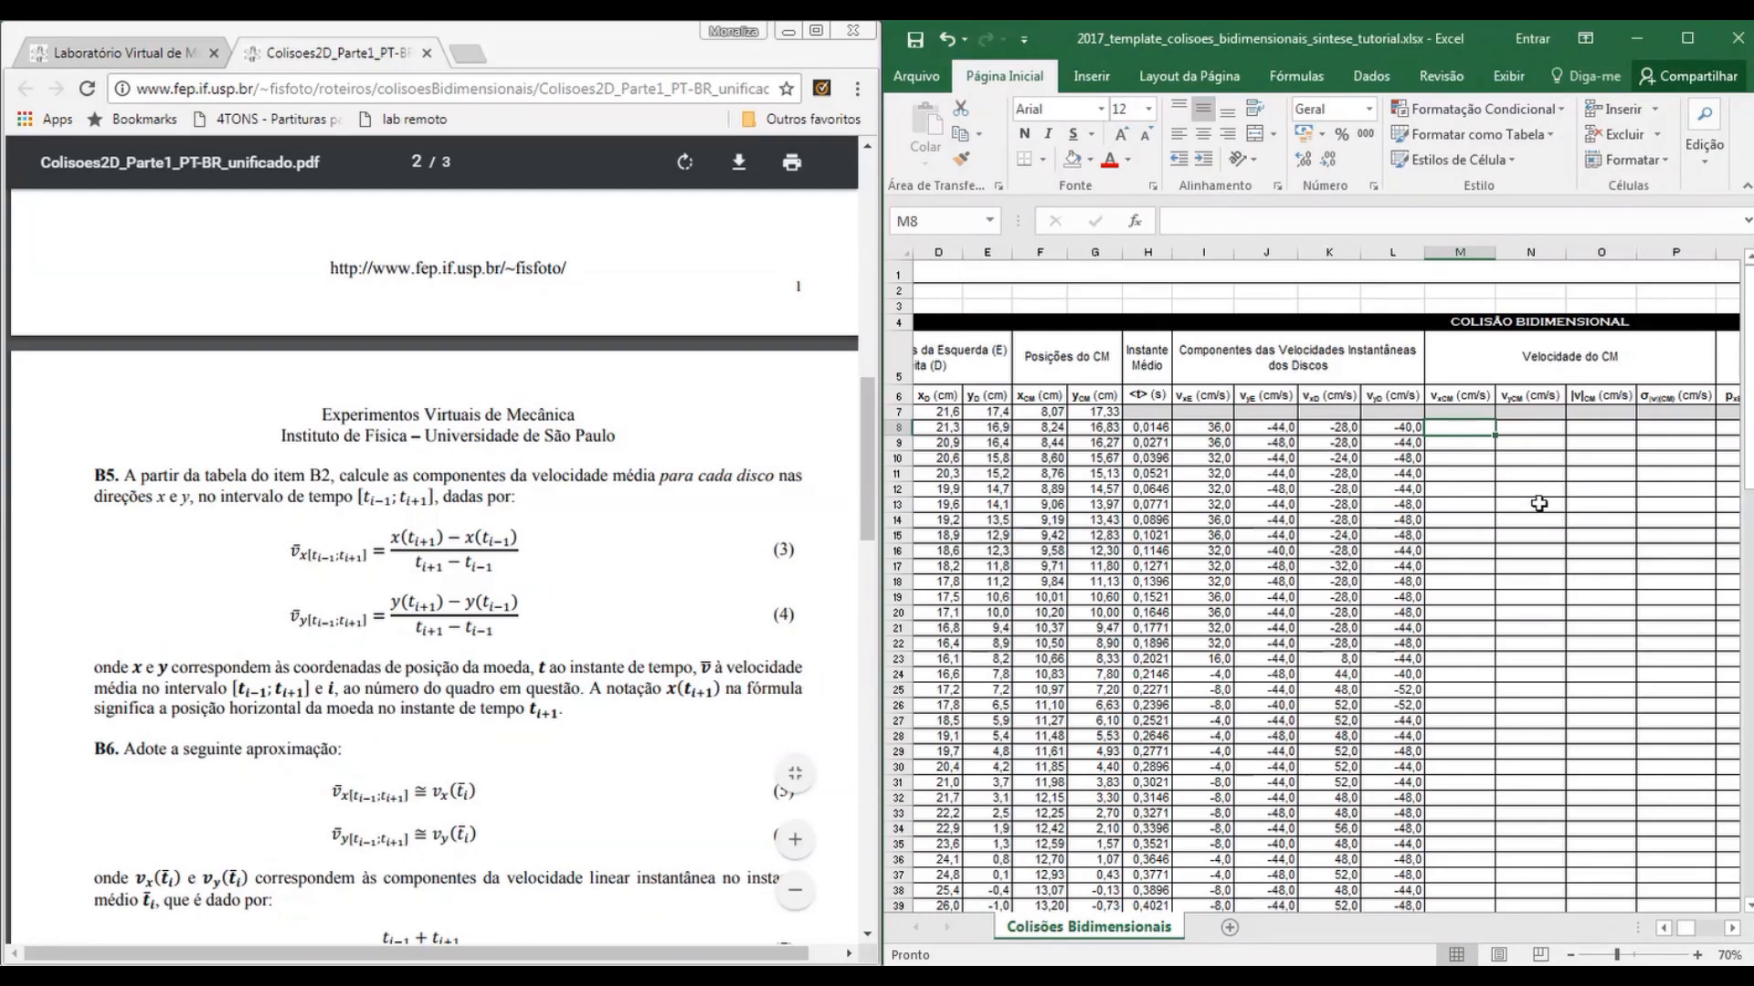
{"action": "type", "text": "=("}
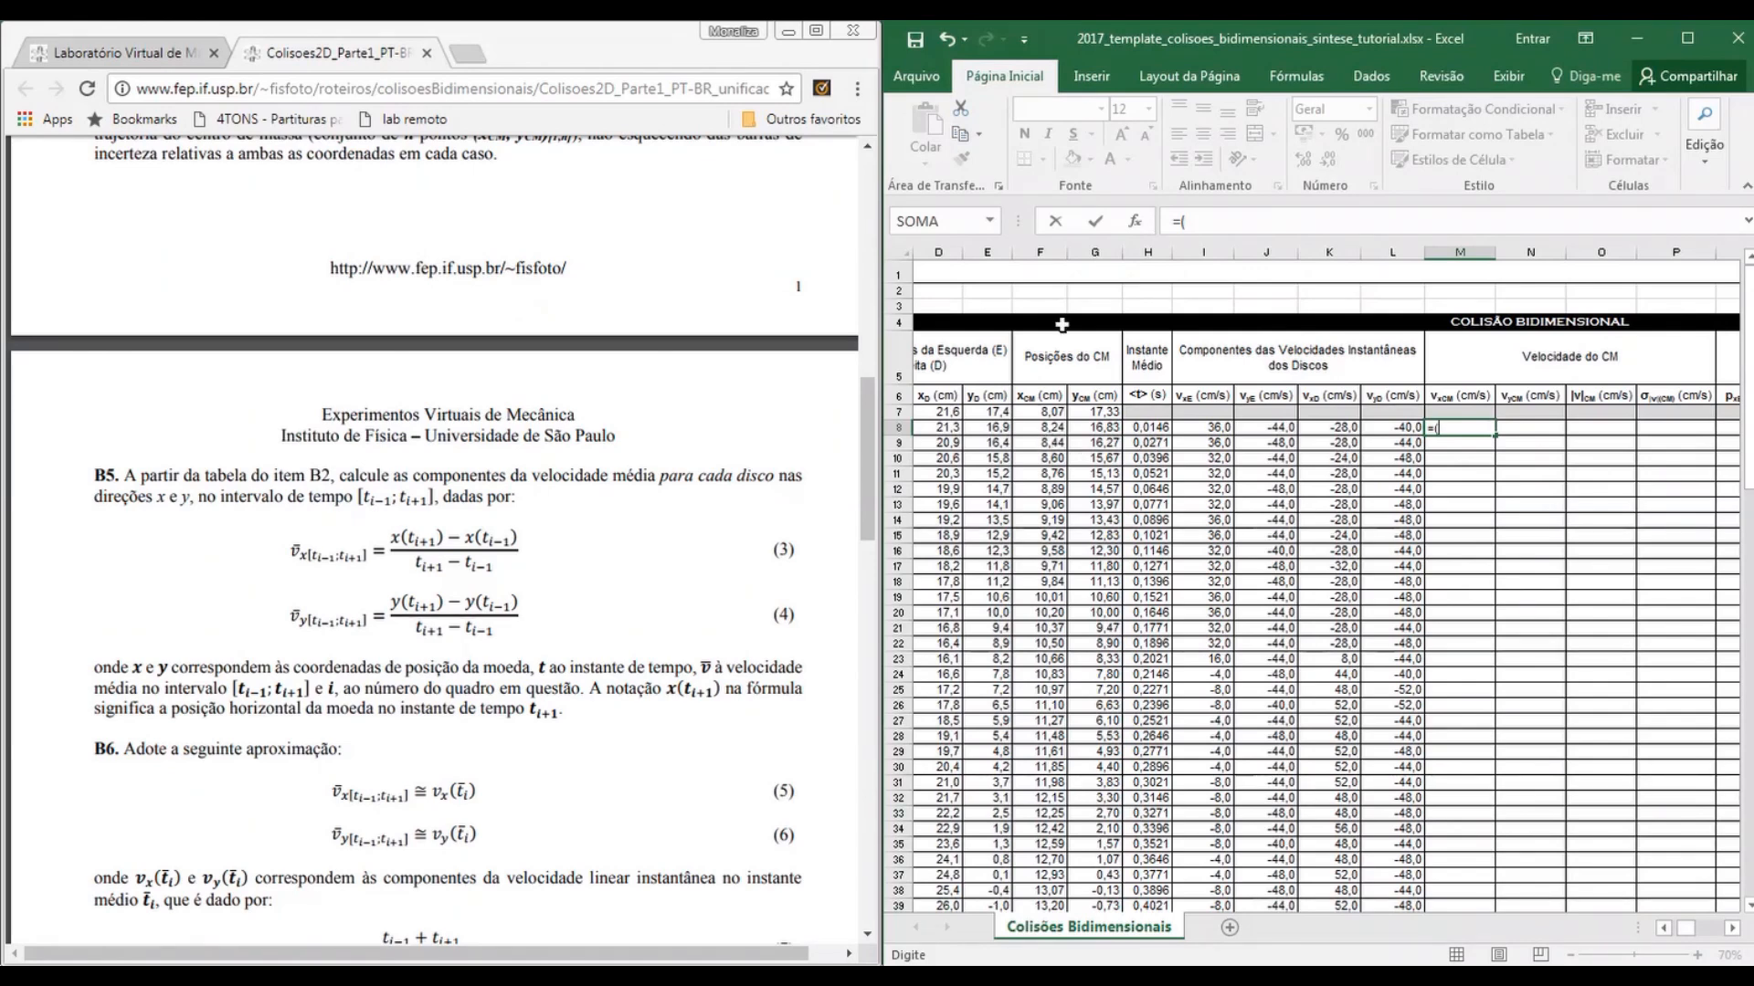
{"action": "left_click", "coordinate": [1048, 442]}
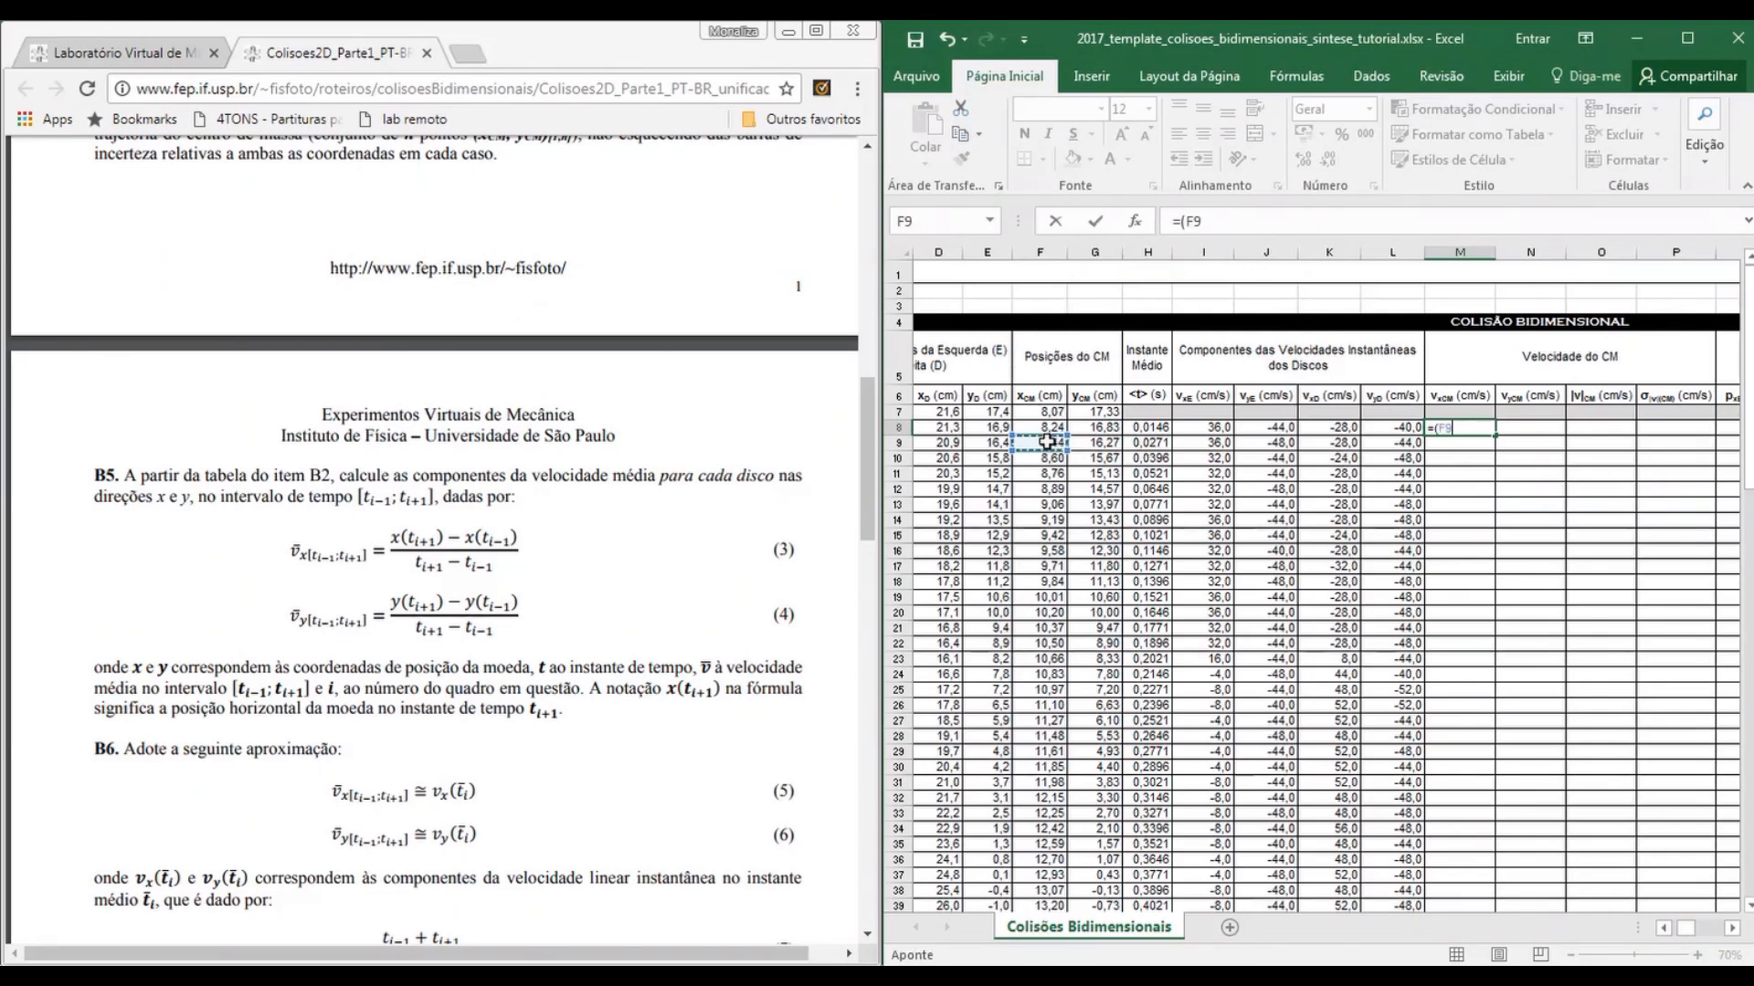
{"action": "type", "text": "-"}
{"action": "left_click", "coordinate": [1057, 412]}
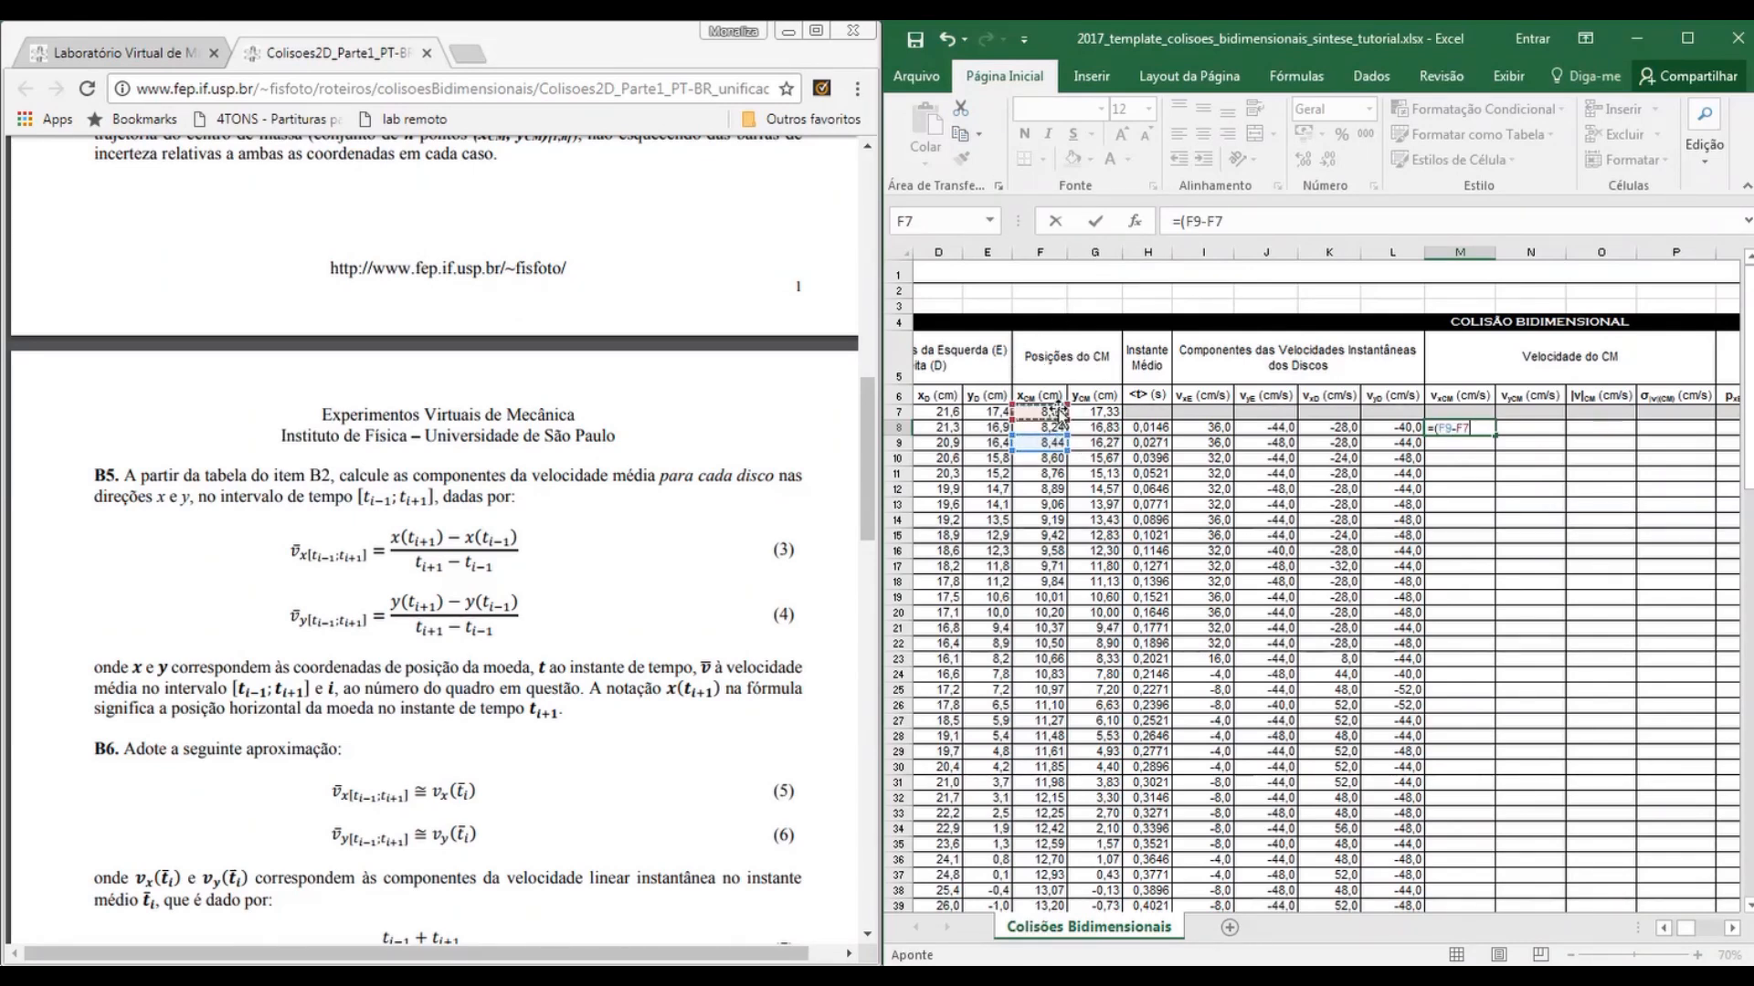
{"action": "type", "text": ")/("}
{"action": "left_click", "coordinate": [1665, 929]}
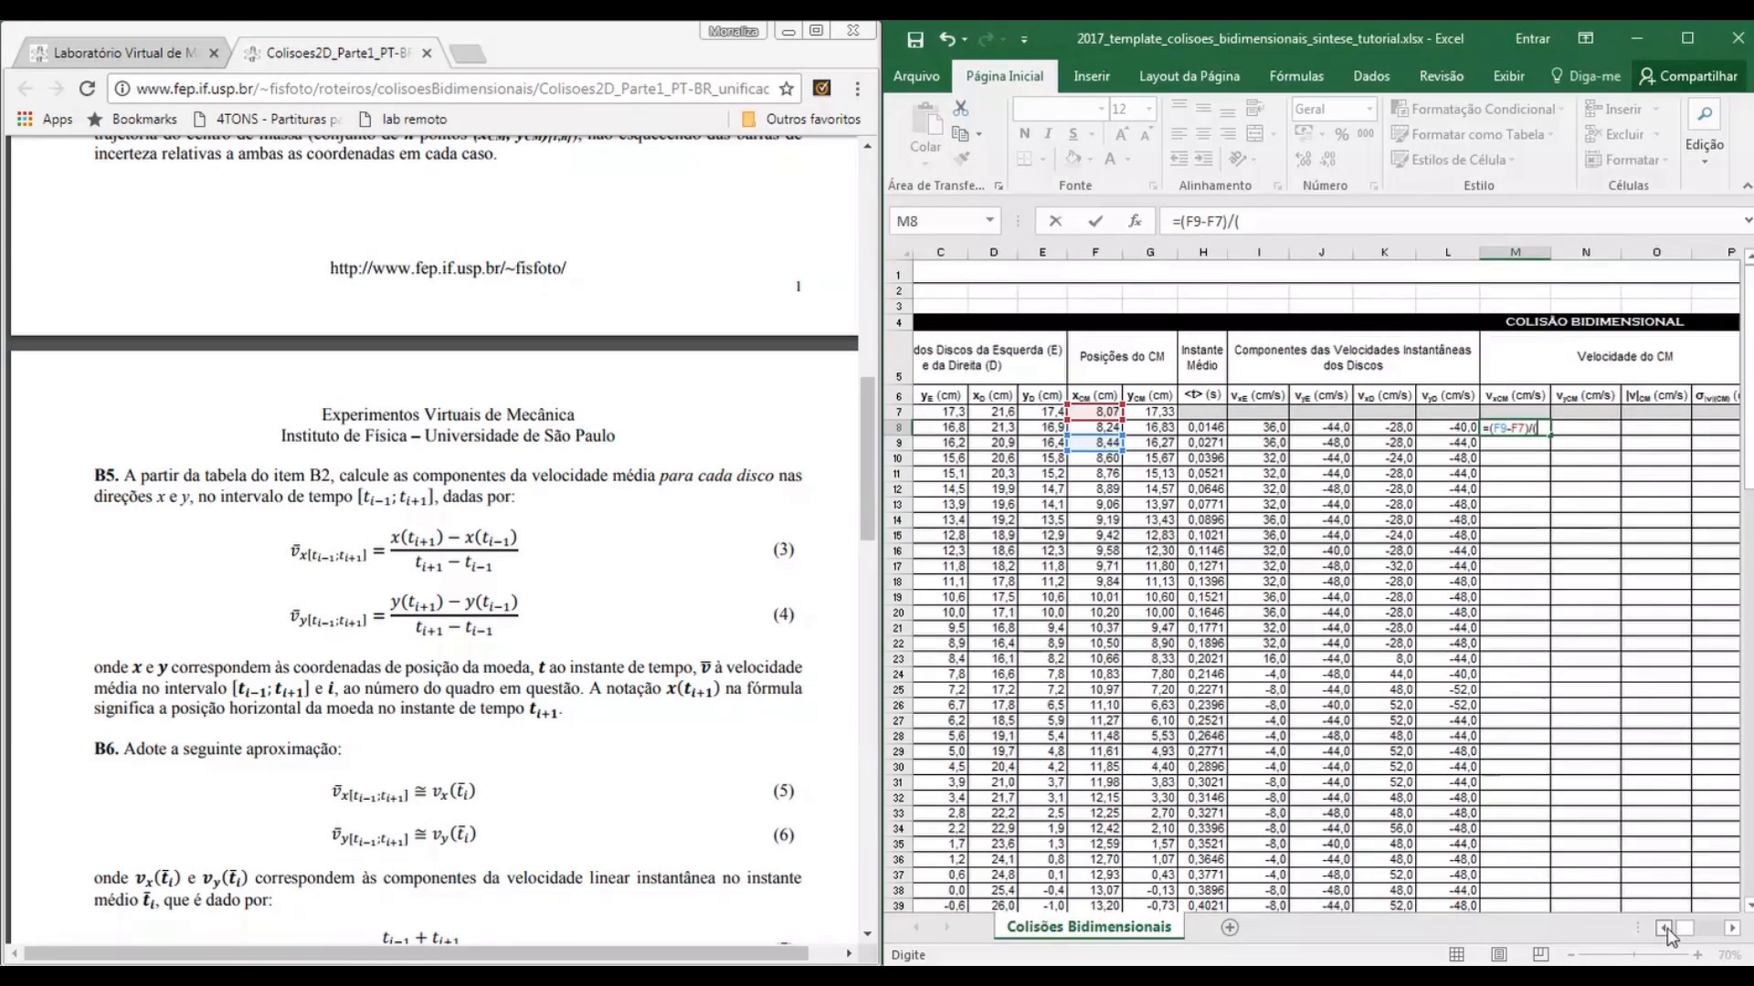
{"action": "left_click", "coordinate": [1664, 929]}
{"action": "left_click", "coordinate": [1664, 929]}
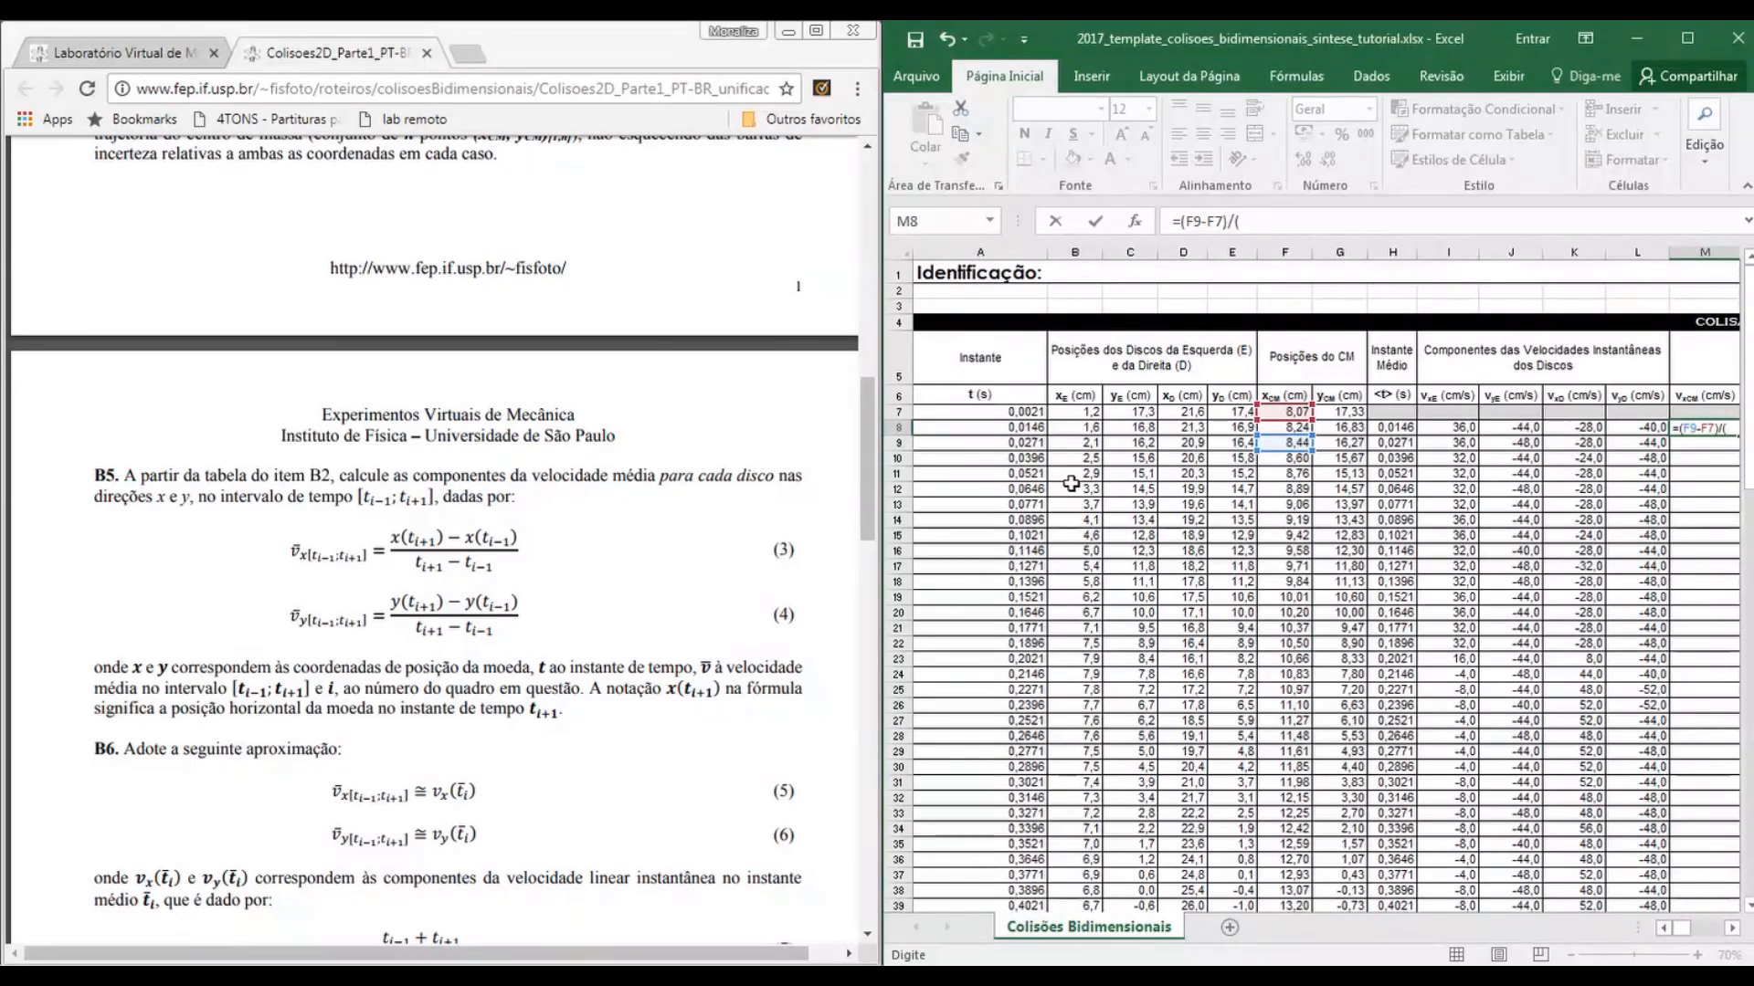
{"action": "left_click", "coordinate": [1023, 443]}
{"action": "type", "text": "-"}
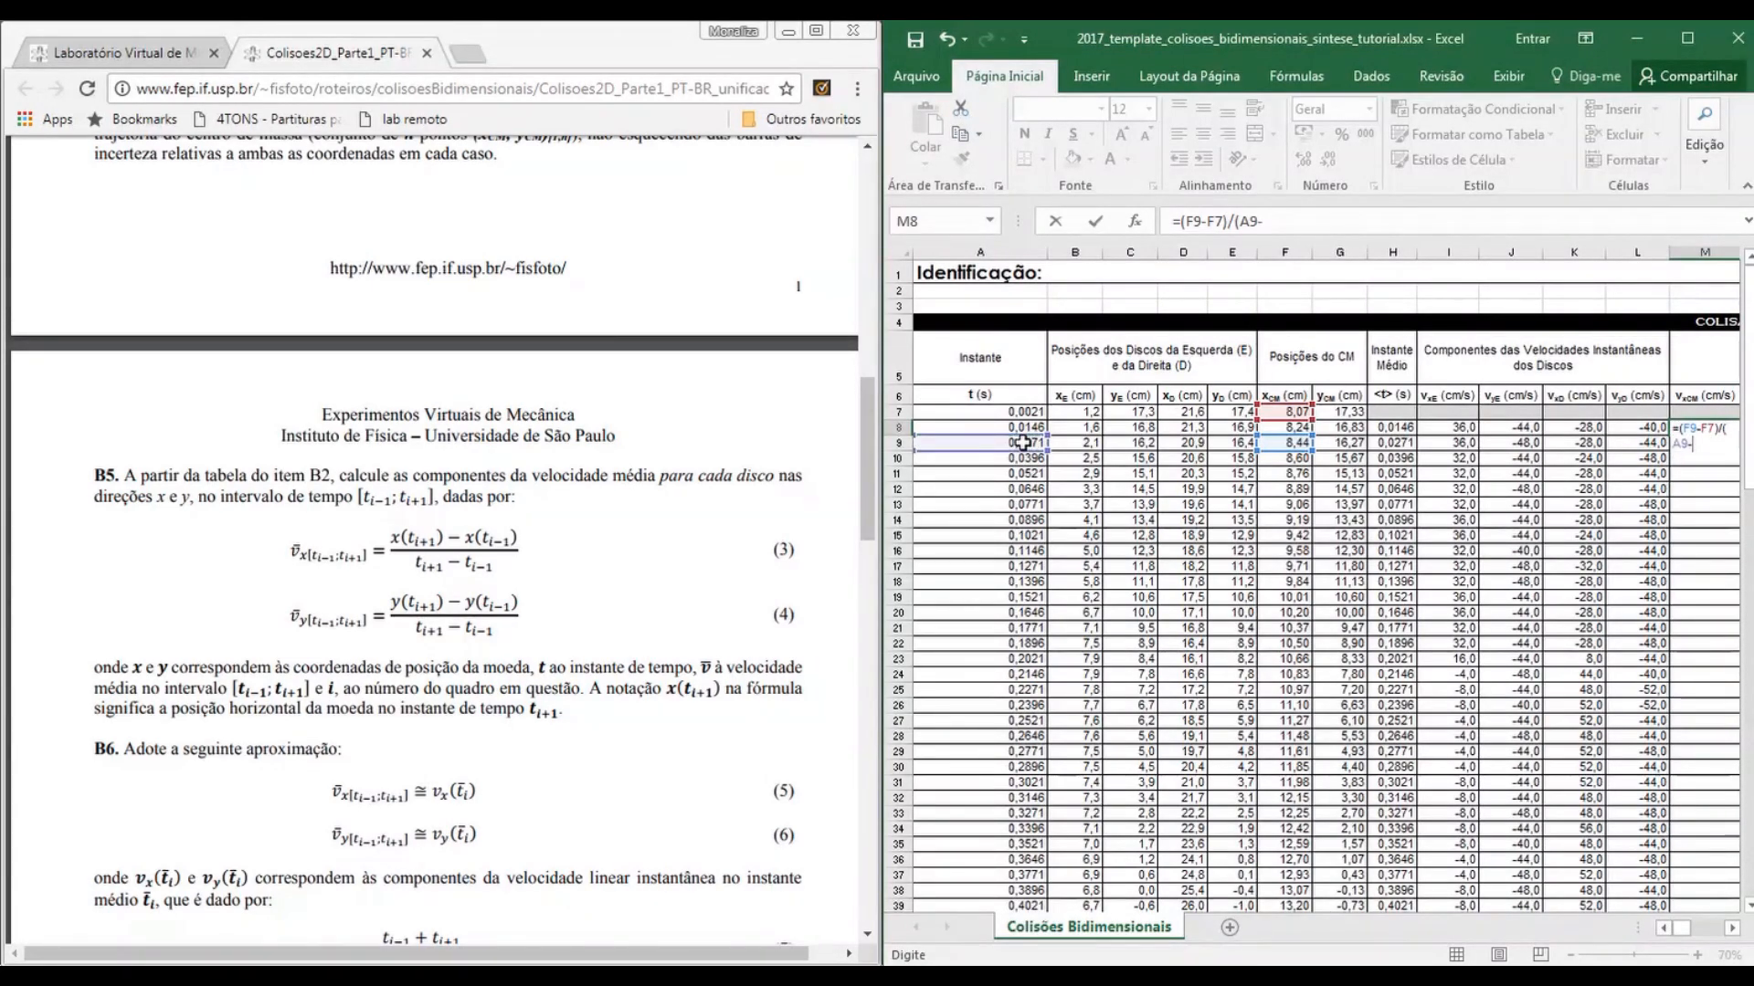
{"action": "left_click", "coordinate": [1029, 412]}
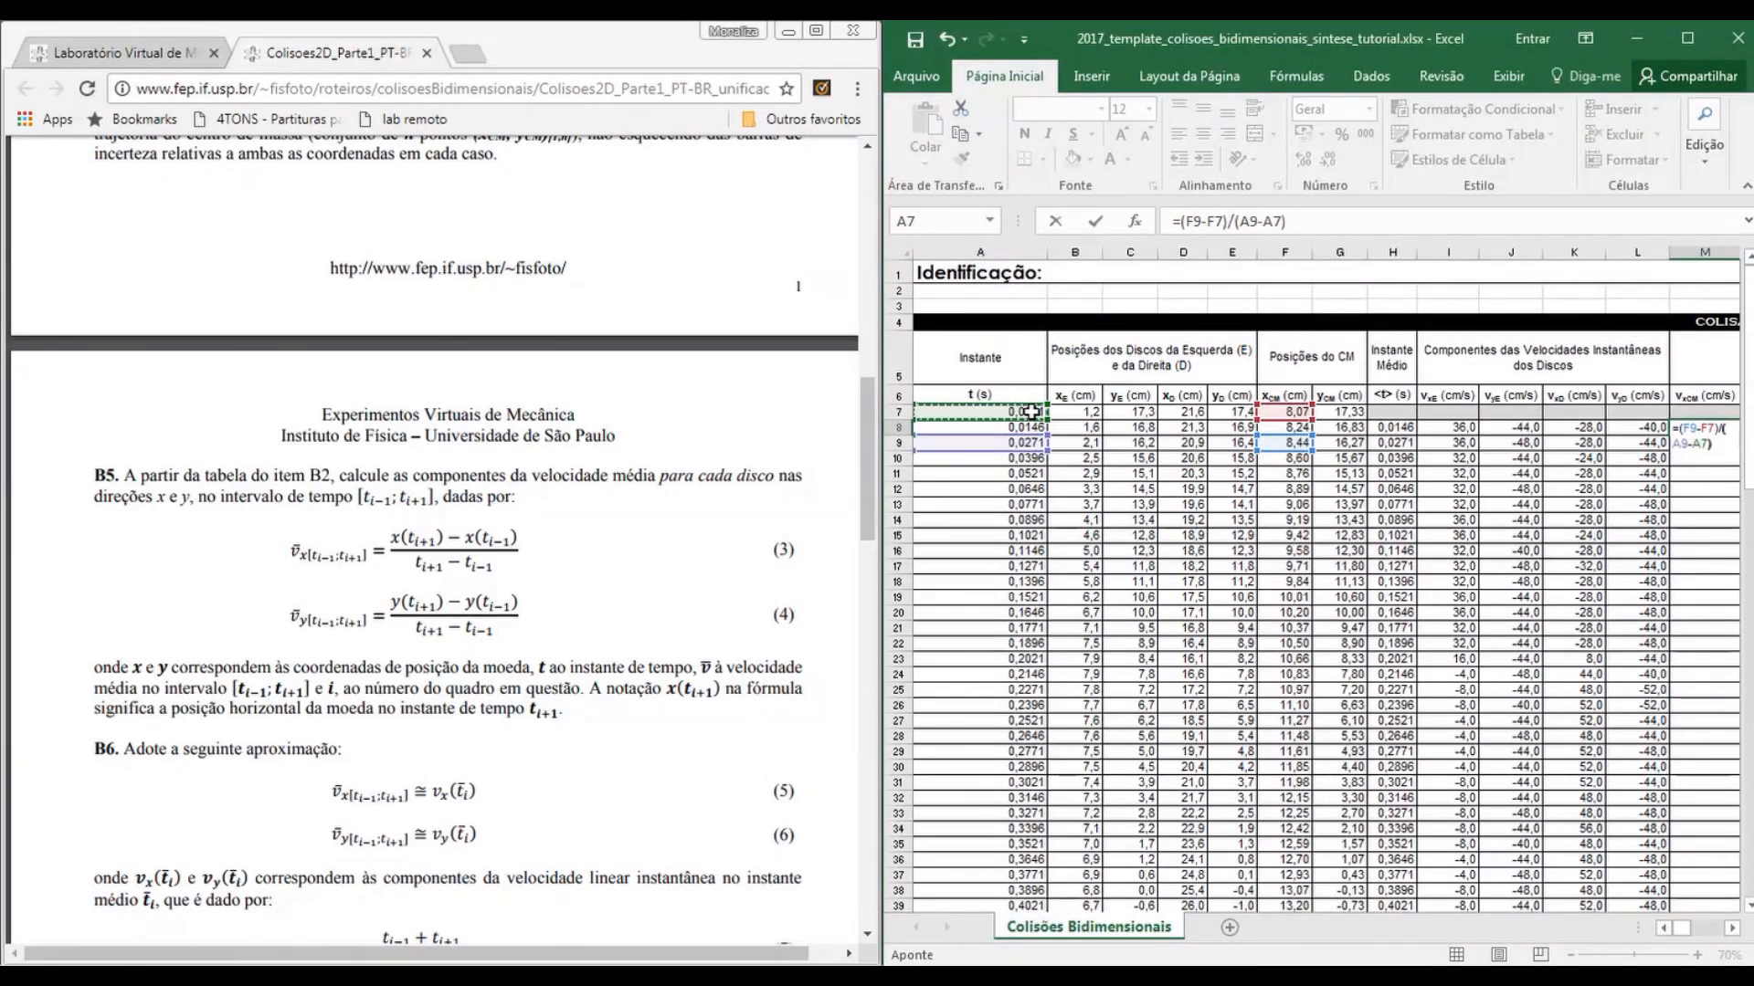
{"action": "key", "text": "Return"}
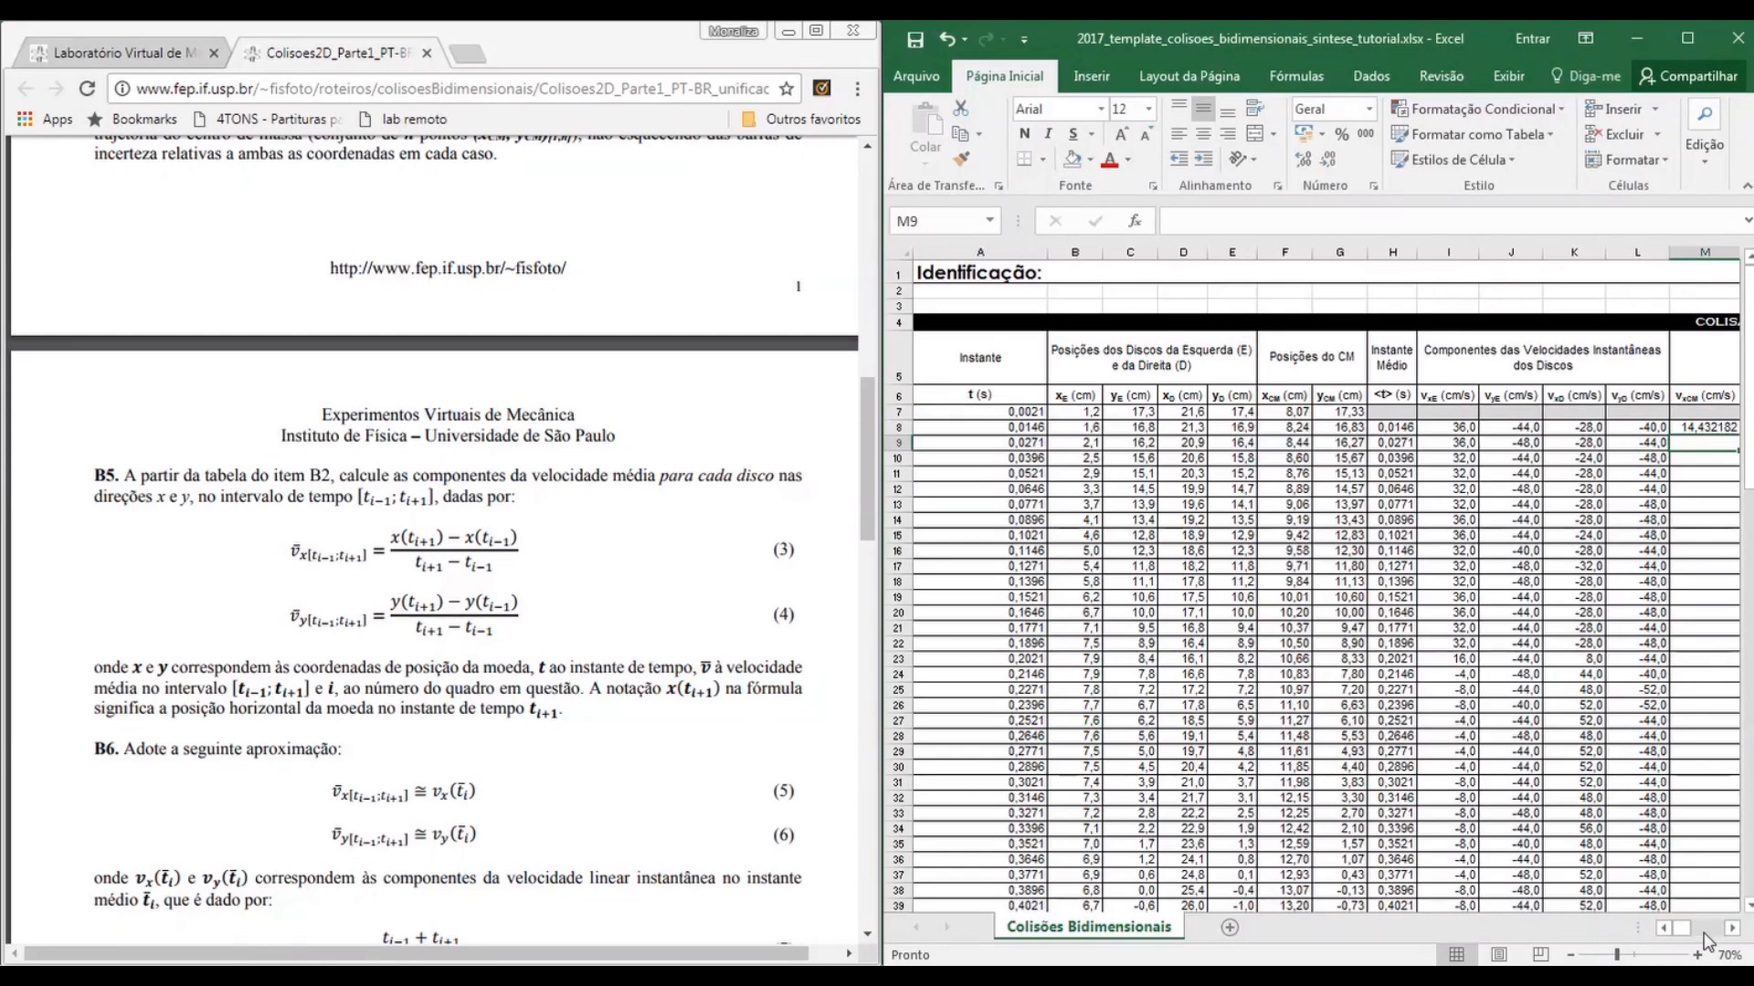
Format the centre-of-mass x velocity in M8 with one decimal place and fill its formula down to M42
{"action": "left_click", "coordinate": [1732, 928]}
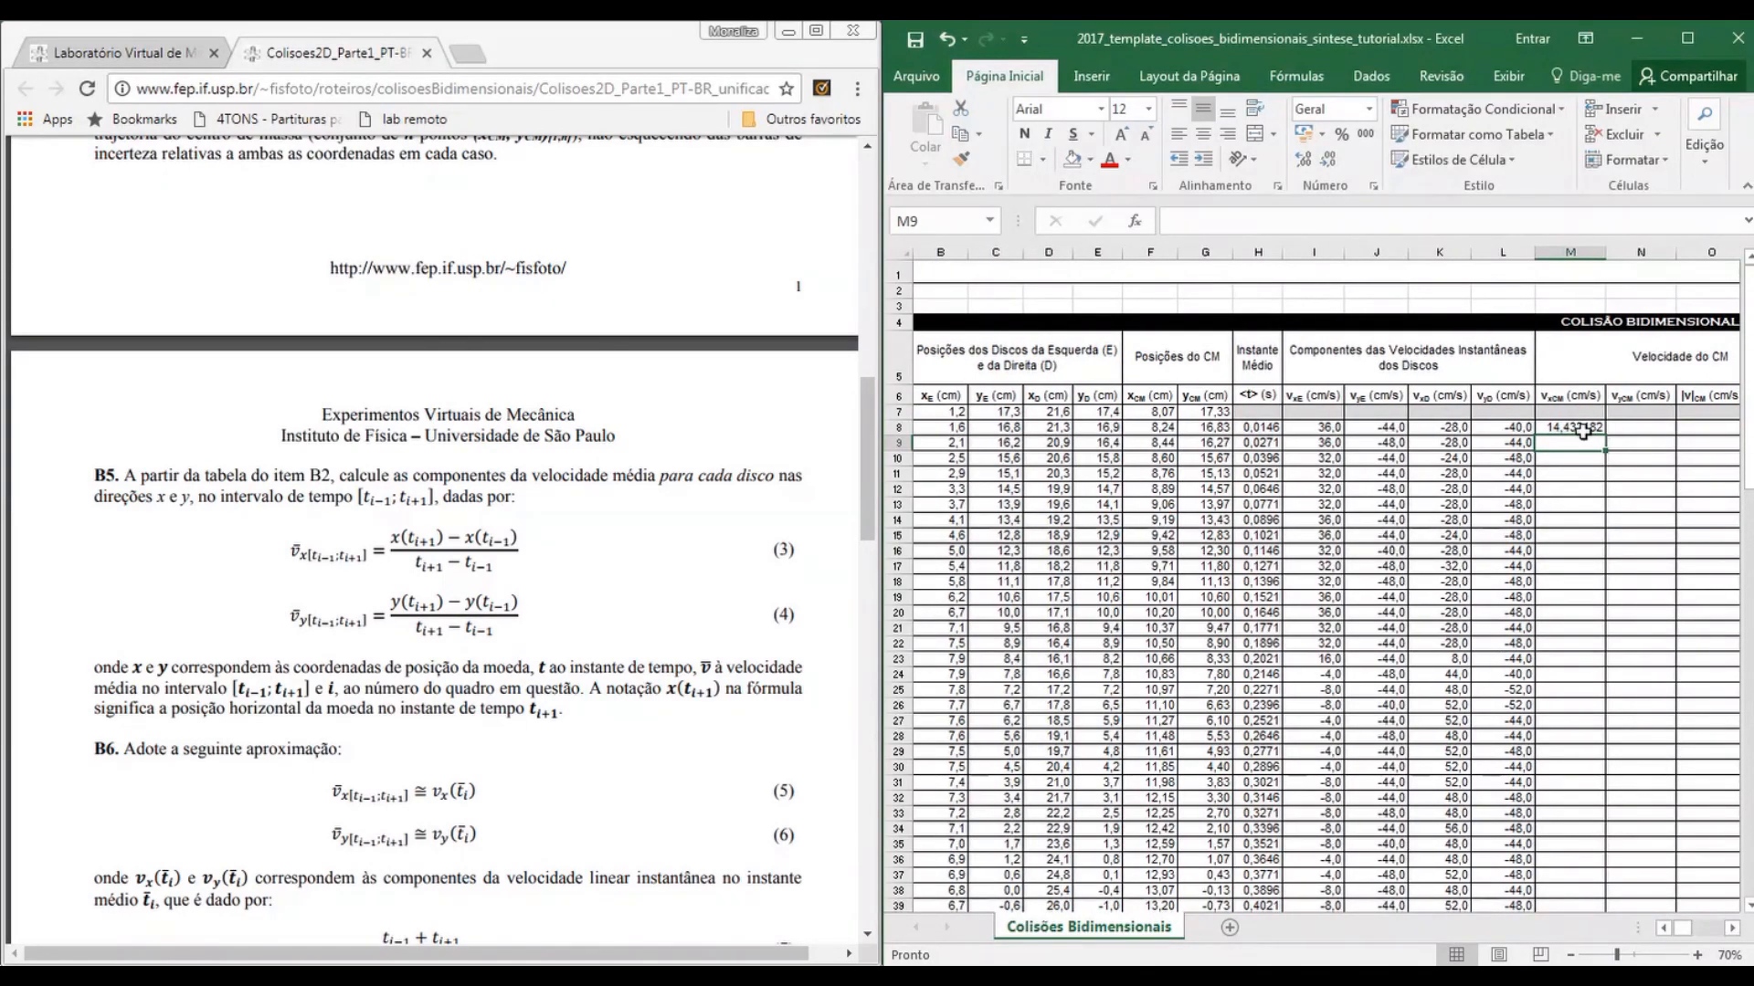
{"action": "left_click", "coordinate": [1583, 429]}
{"action": "left_click", "coordinate": [1329, 161]}
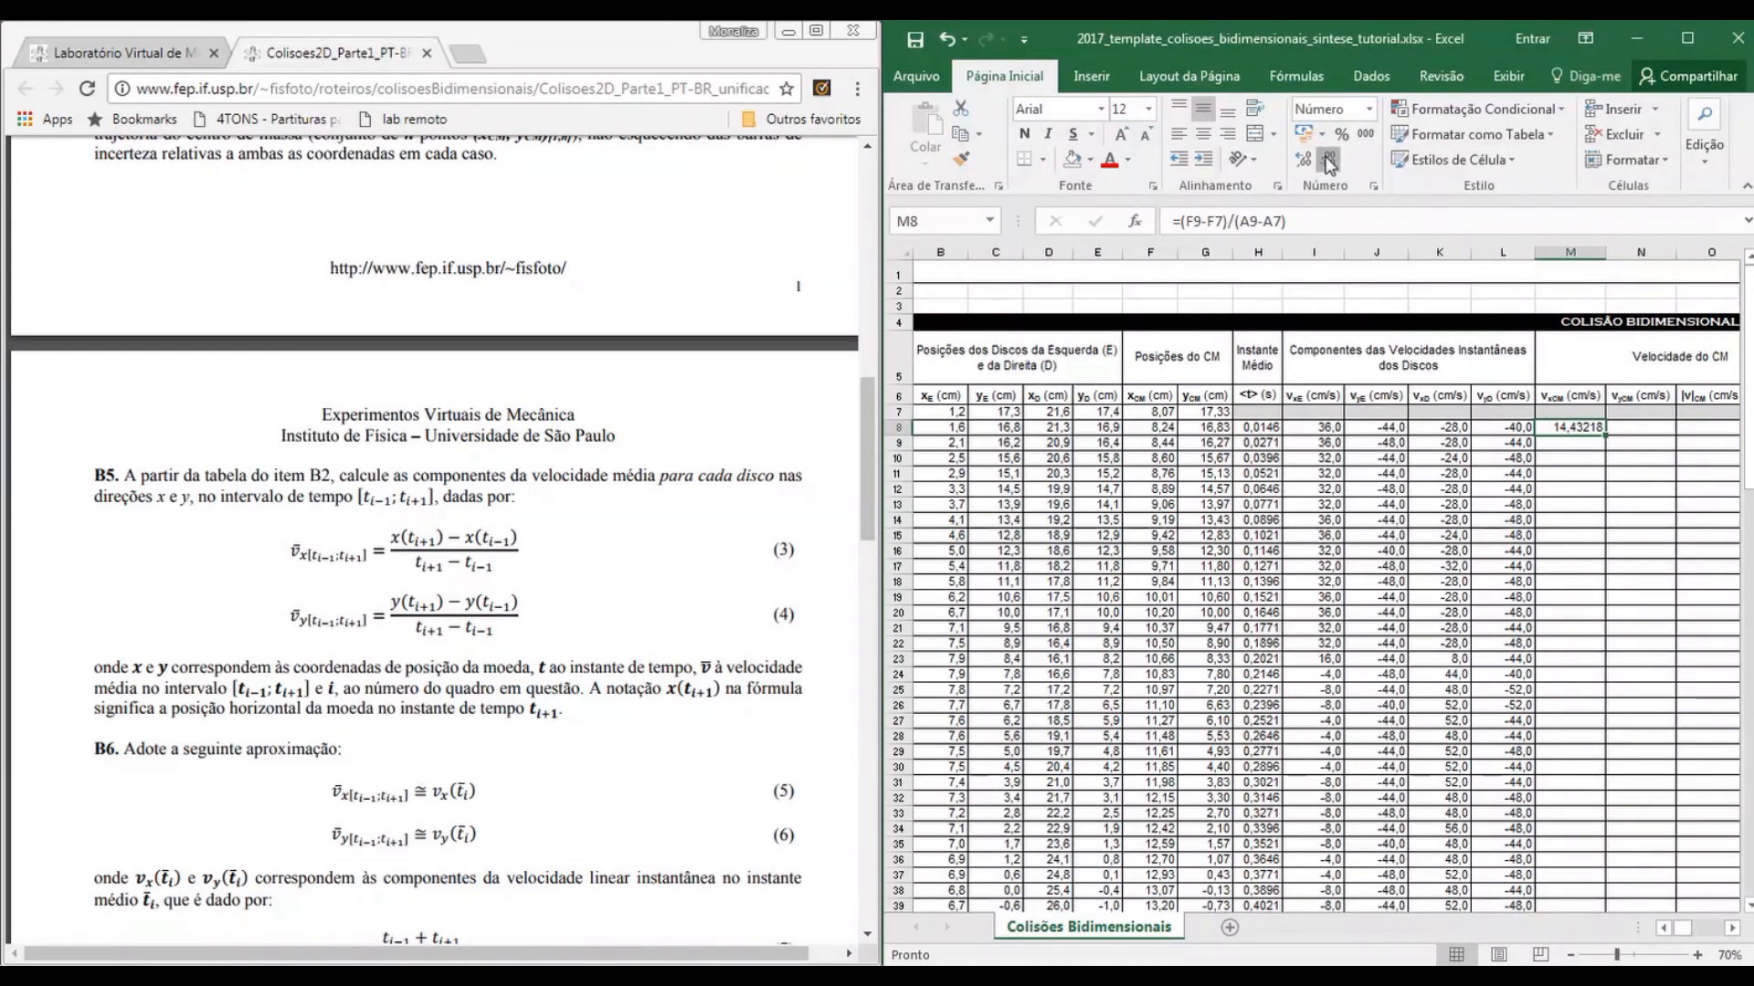
{"action": "left_click", "coordinate": [1329, 161]}
{"action": "left_click_drag", "start_coordinate": [1605, 436], "coordinate": [1571, 830]}
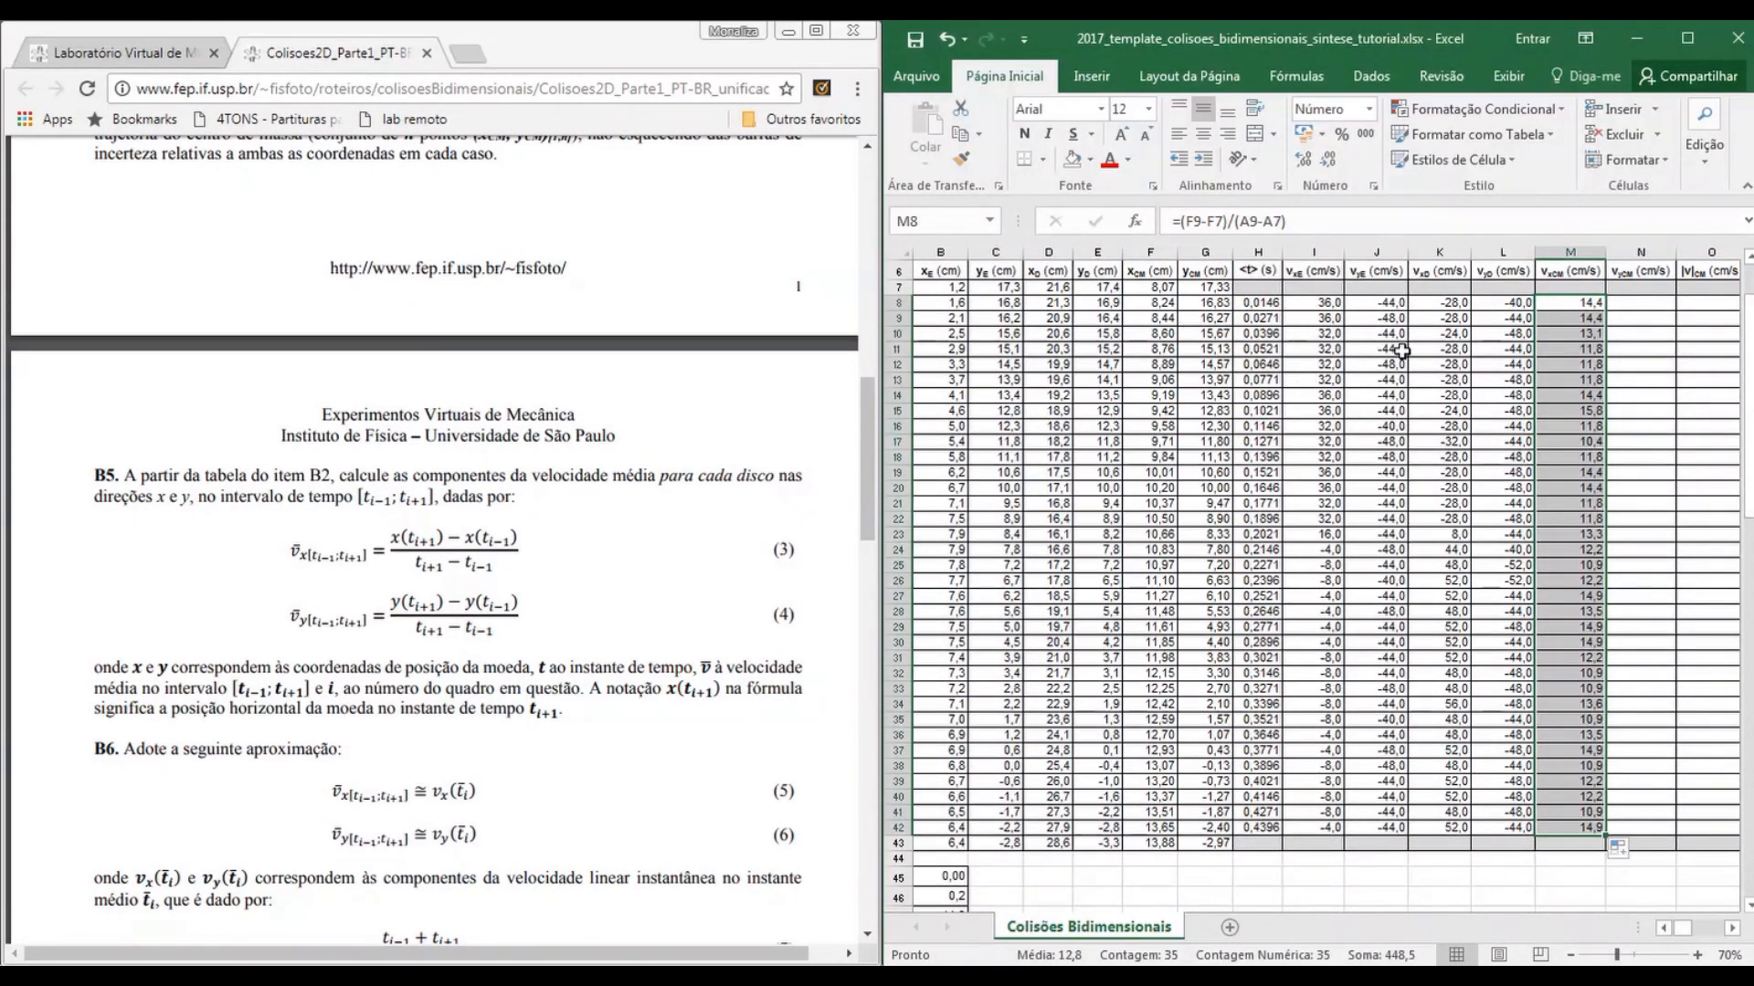
Calculate the centre-of-mass y velocities in N8:N42 from the y positions in column G, with one decimal place
{"action": "scroll", "coordinate": [1156, 329], "scroll_direction": "up", "scroll_amount": 1}
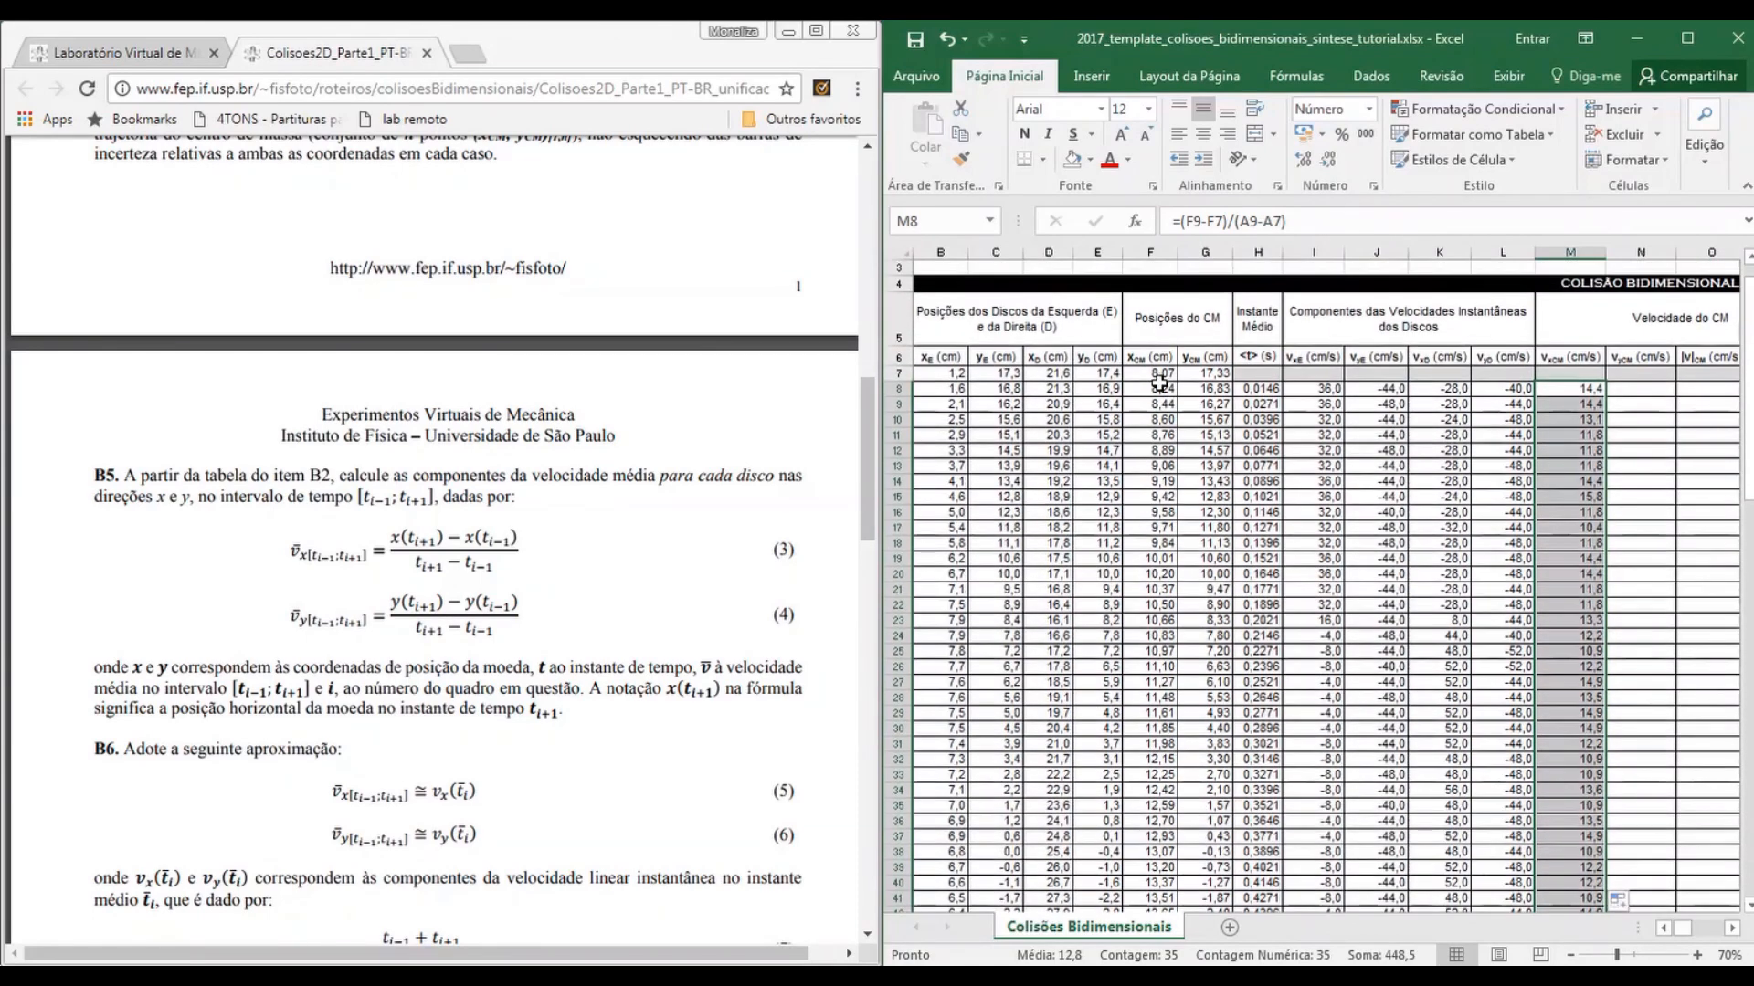
{"action": "left_click", "coordinate": [1215, 402]}
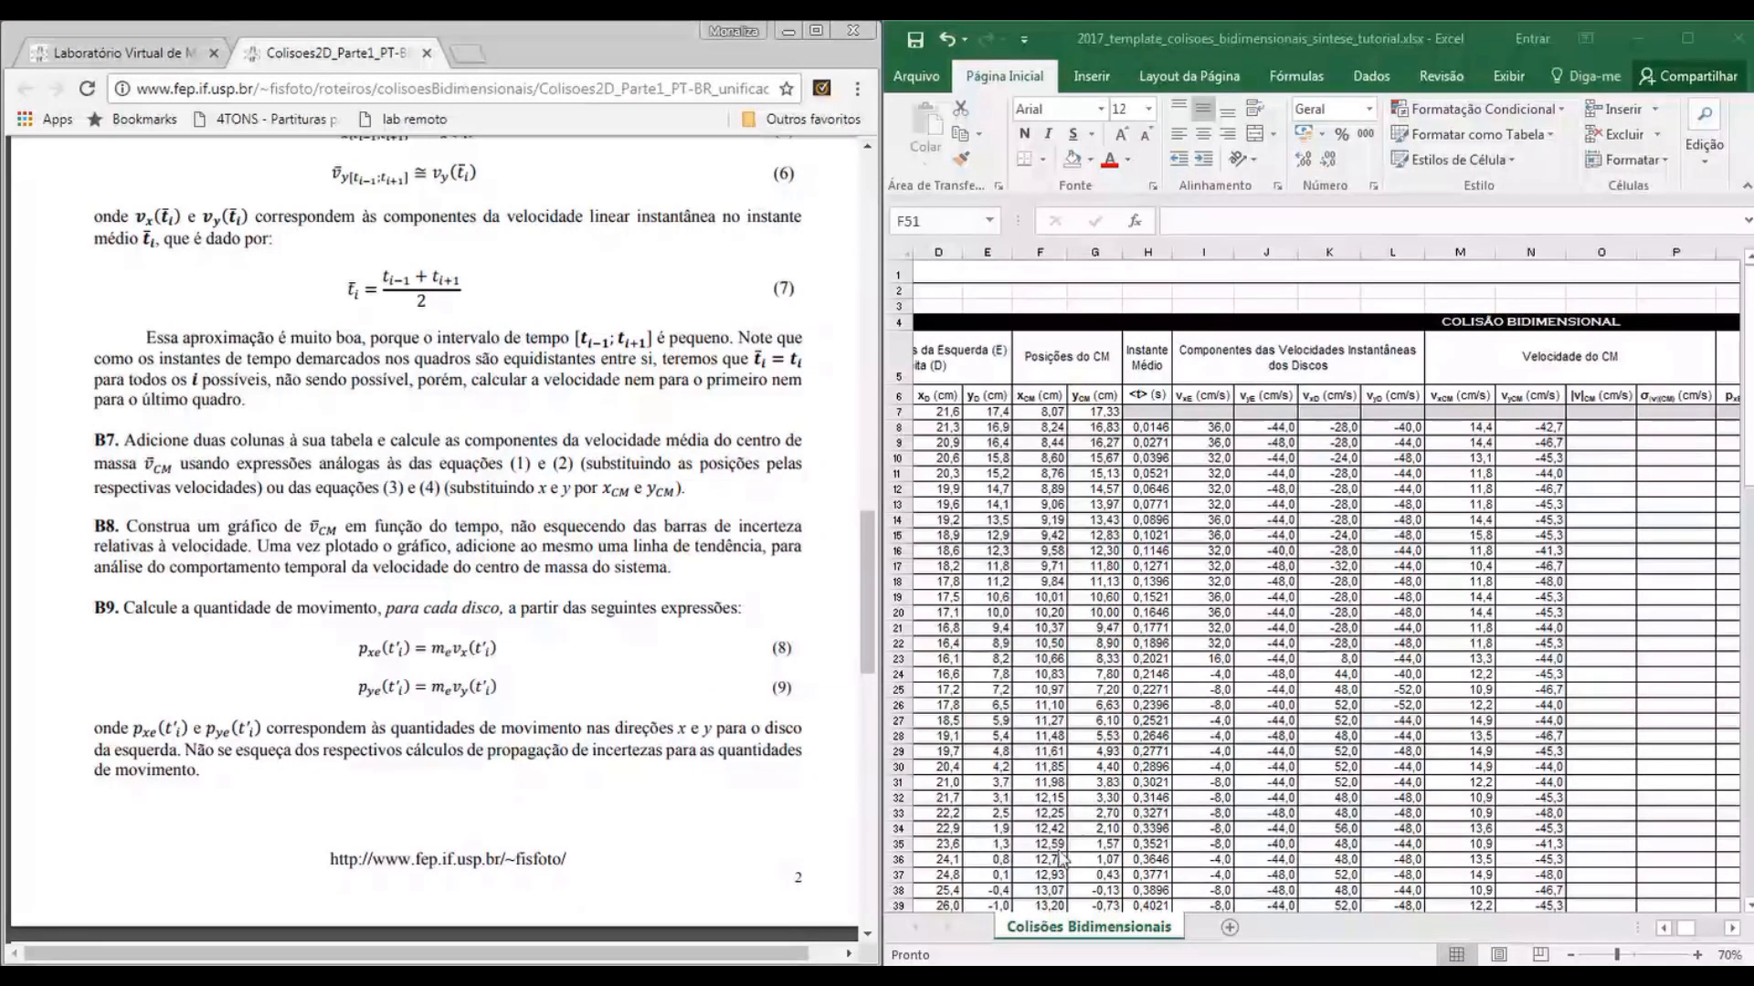
Switch to the uncertainty propagation PDF in Adobe Acrobat Reader and examine the derivation for the centre-of-mass x position
{"action": "key", "text": "alt+Tab"}
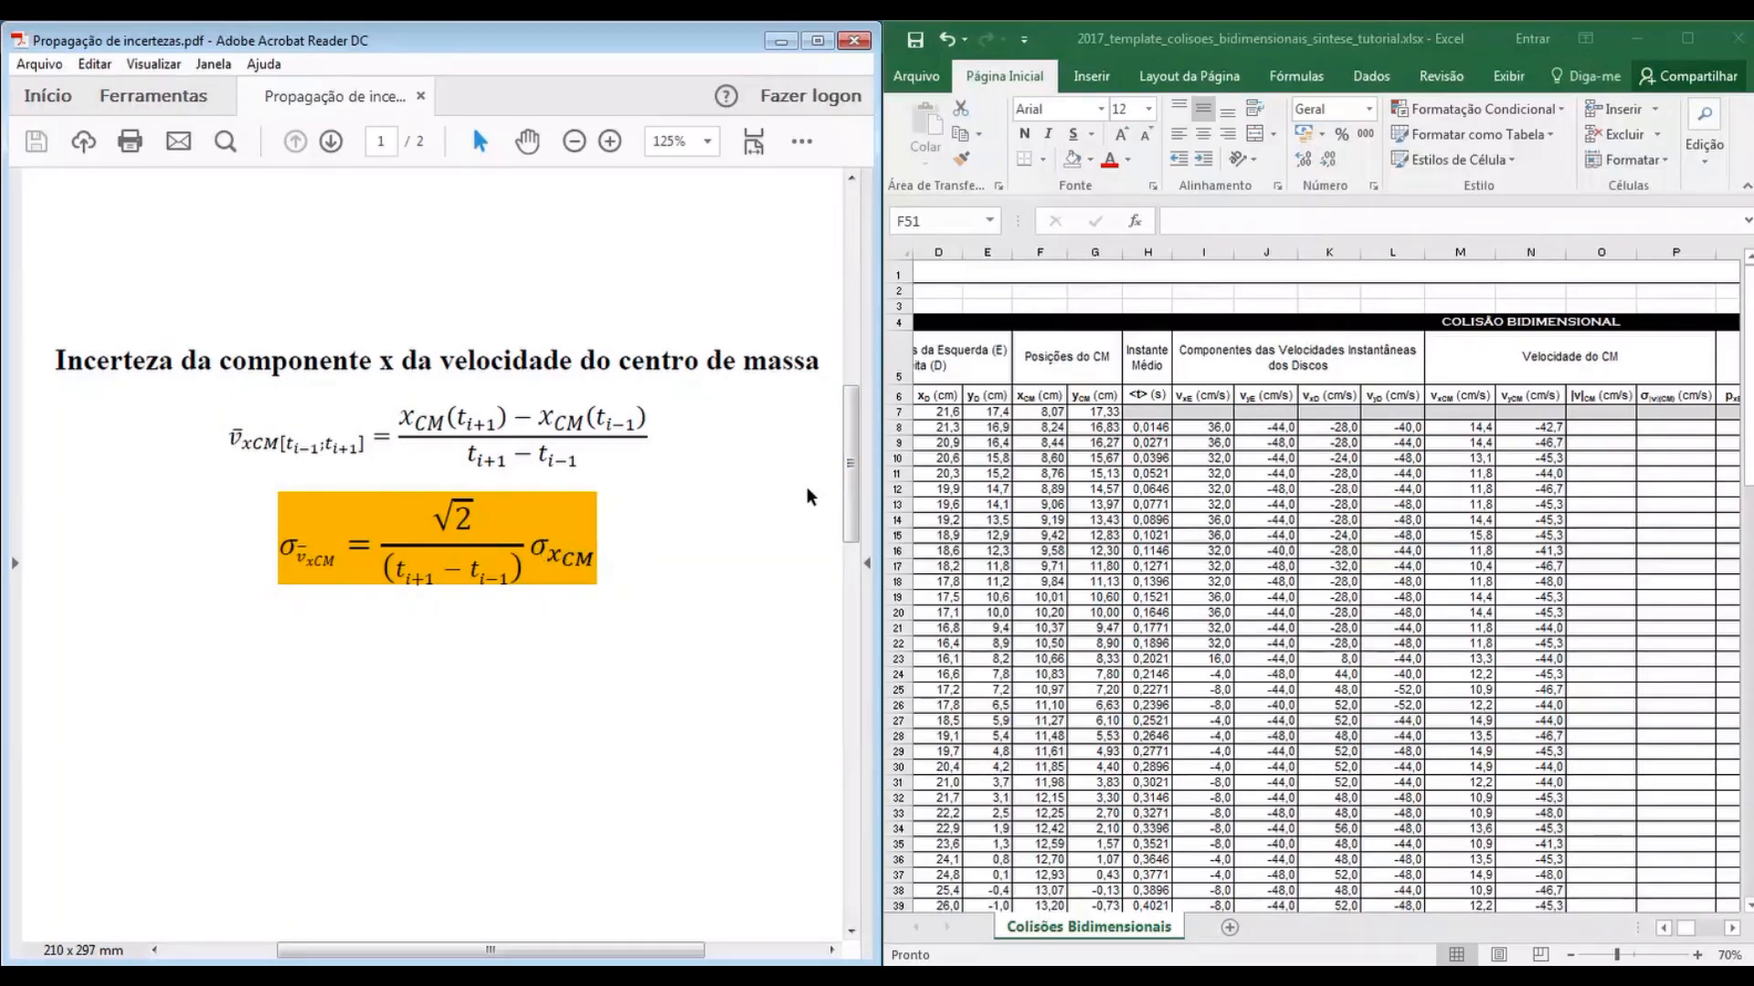
{"action": "left_click_drag", "start_coordinate": [849, 502], "coordinate": [858, 324]}
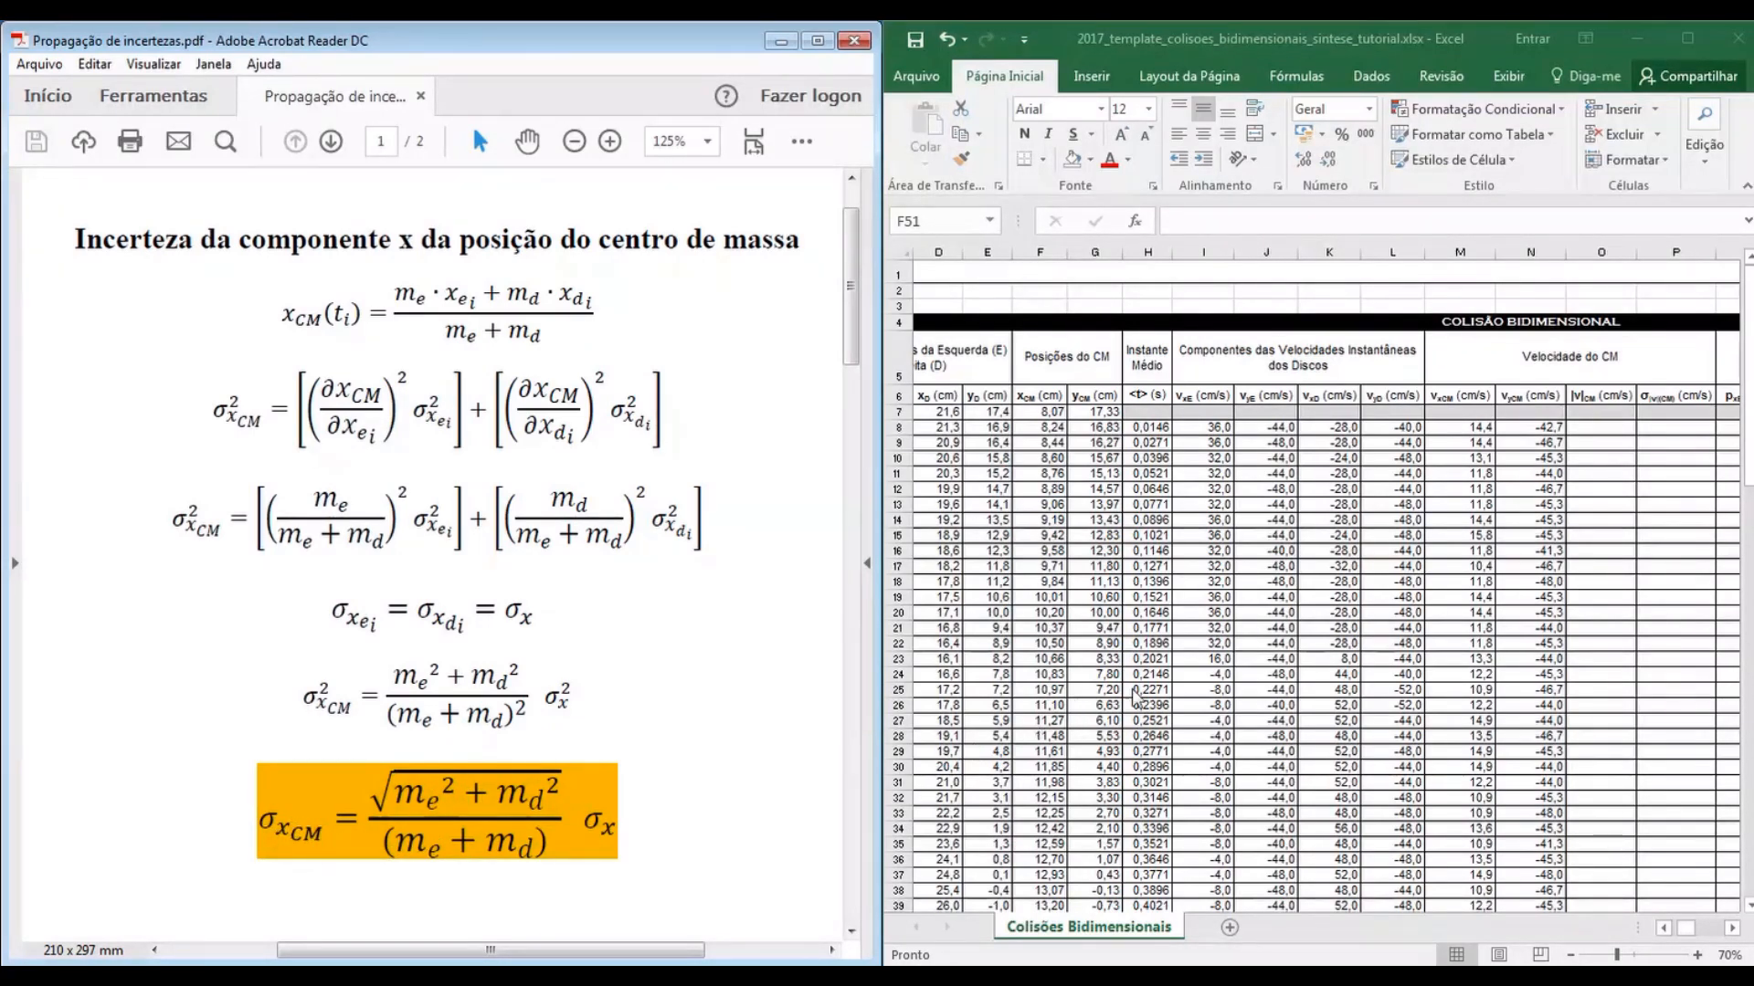
In Excel, enter the centre-of-mass position uncertainty =RAIZ(B55^2+B54^2)*B46/(B55+B54) in B48 and format it with two decimal places
{"action": "scroll", "coordinate": [1133, 699], "scroll_direction": "down", "scroll_amount": 11}
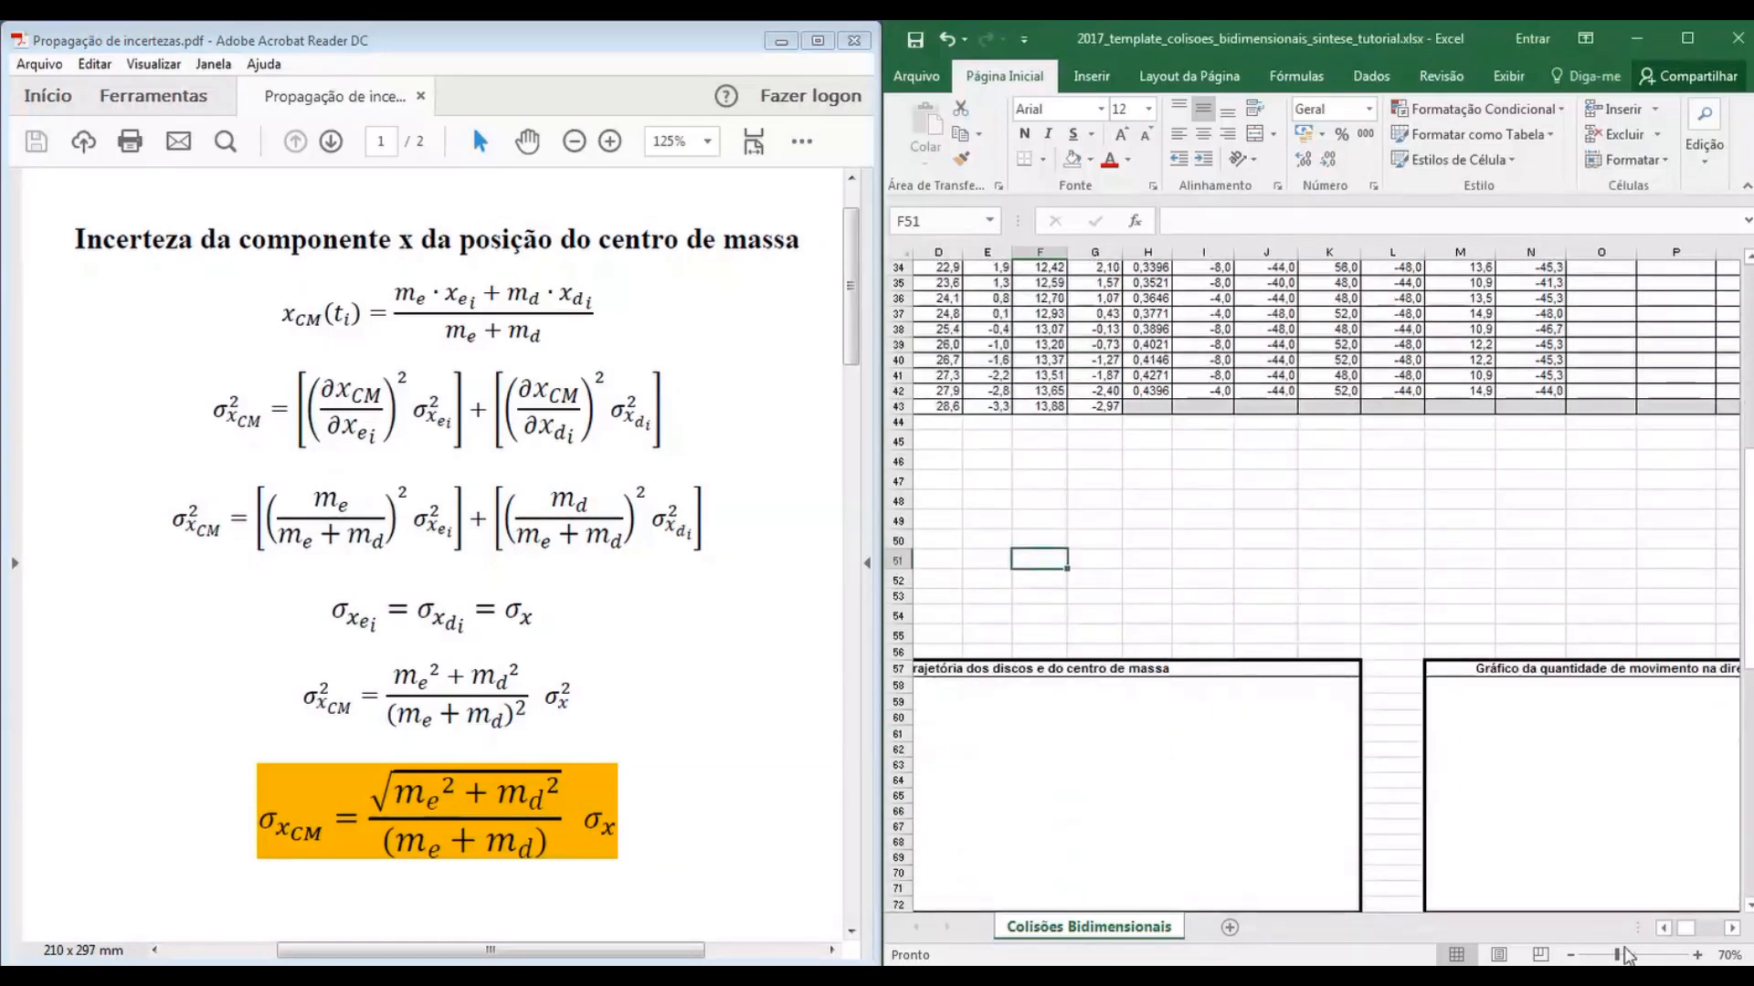
{"action": "left_click", "coordinate": [1664, 928]}
{"action": "left_click", "coordinate": [1664, 928]}
{"action": "left_click", "coordinate": [1663, 928]}
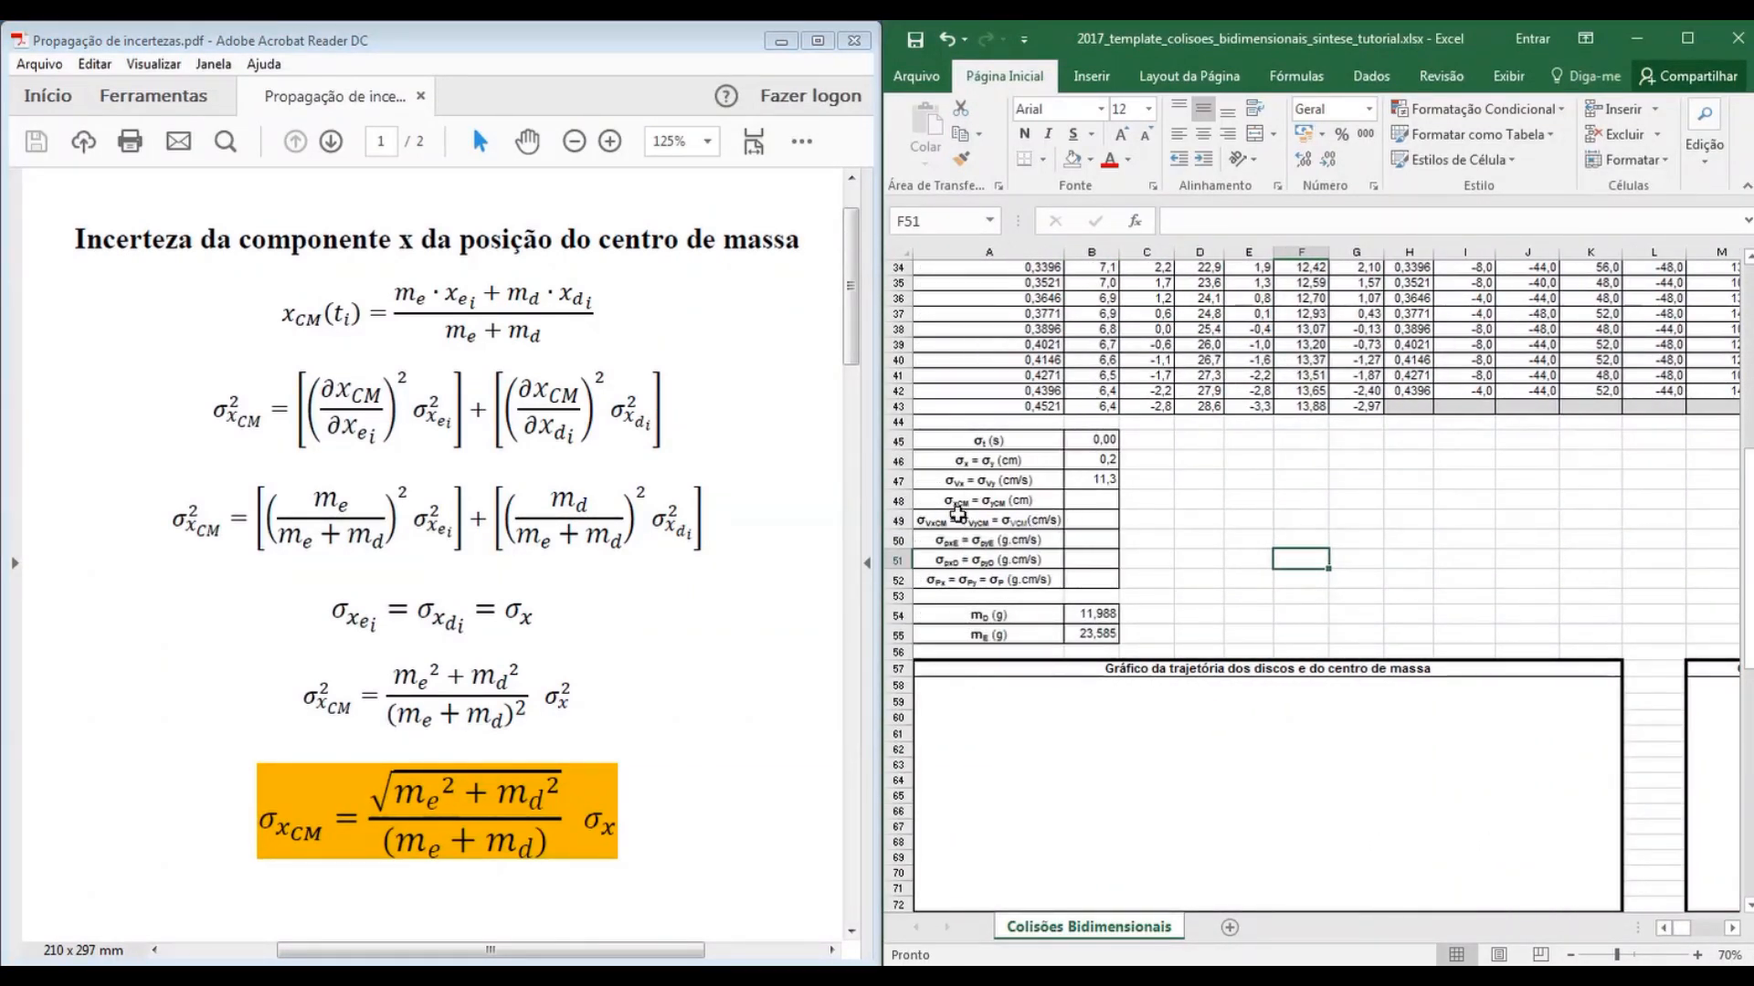
{"action": "left_click", "coordinate": [1104, 500]}
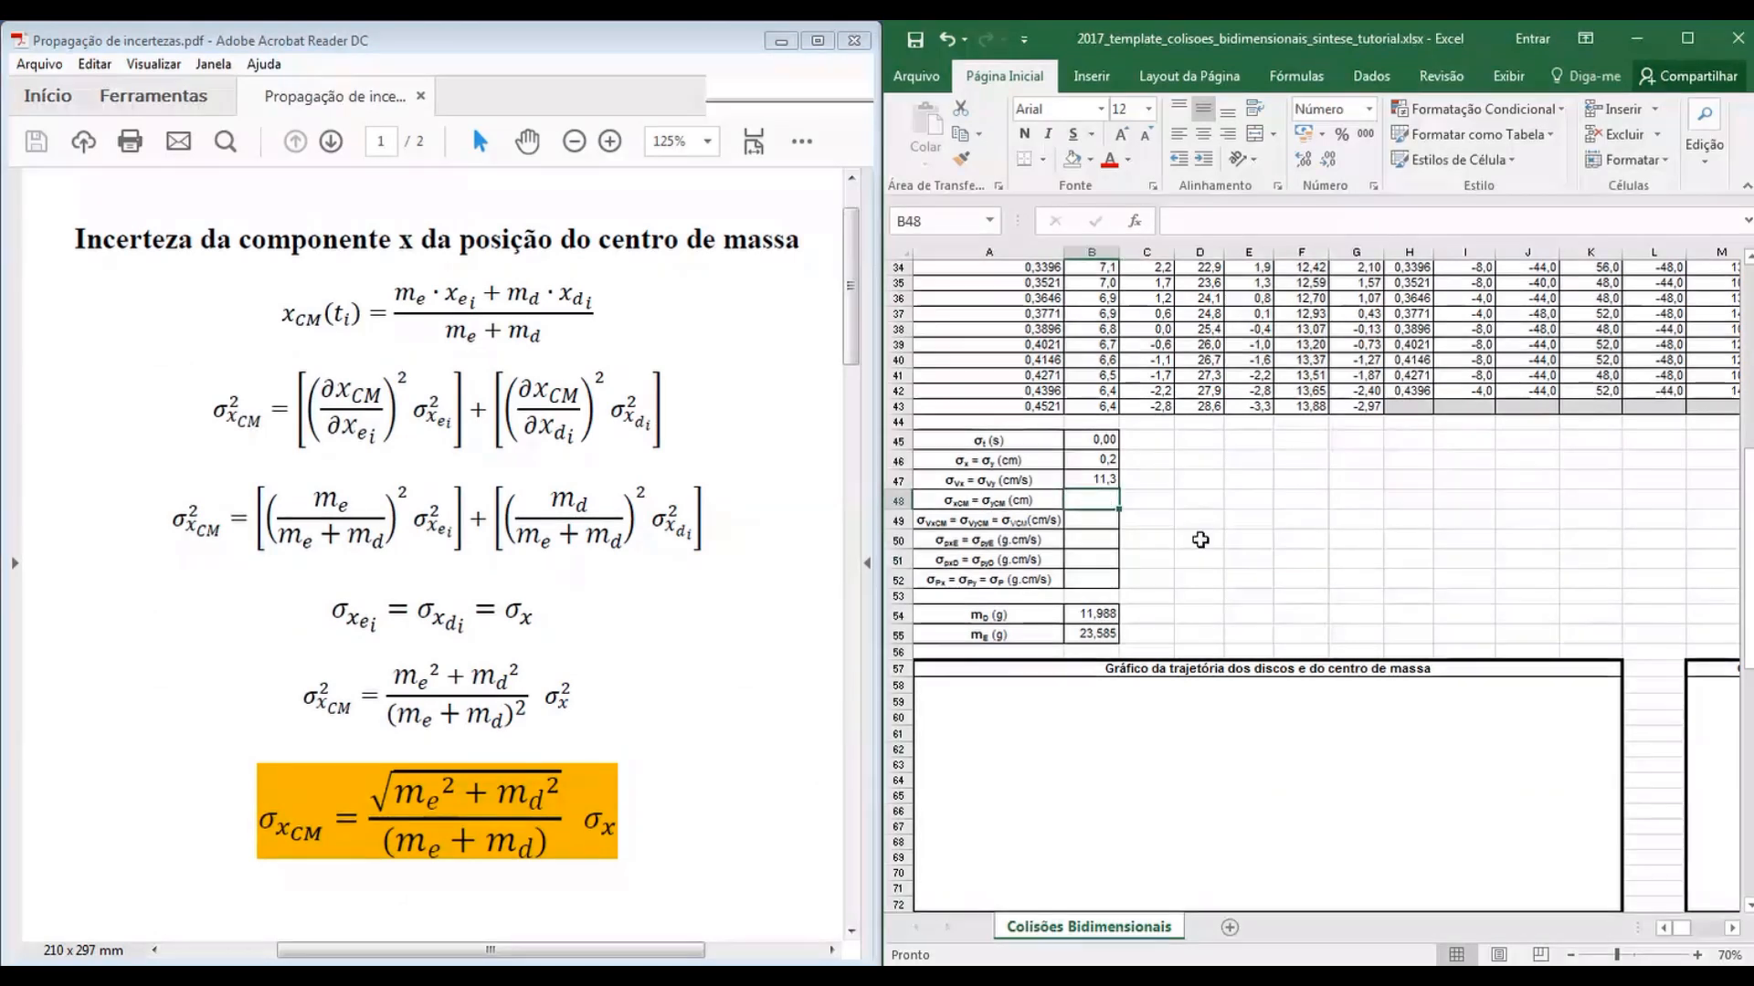
{"action": "type", "text": "=r"}
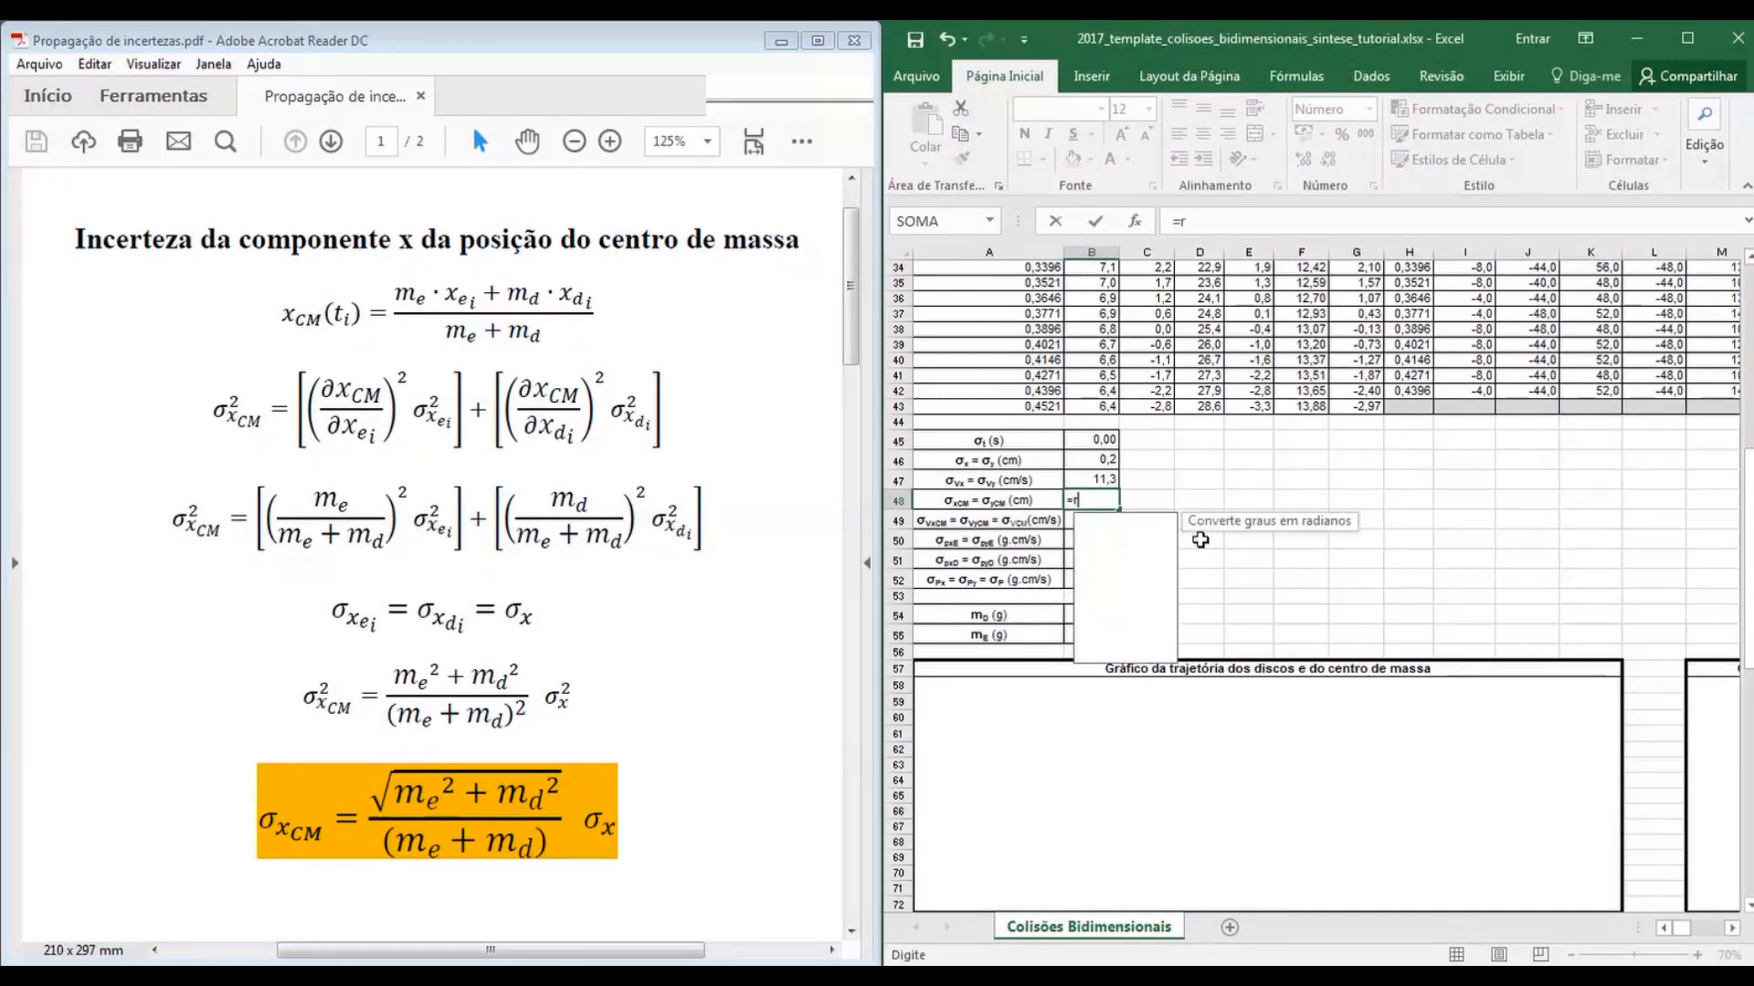
{"action": "type", "text": "aiz("}
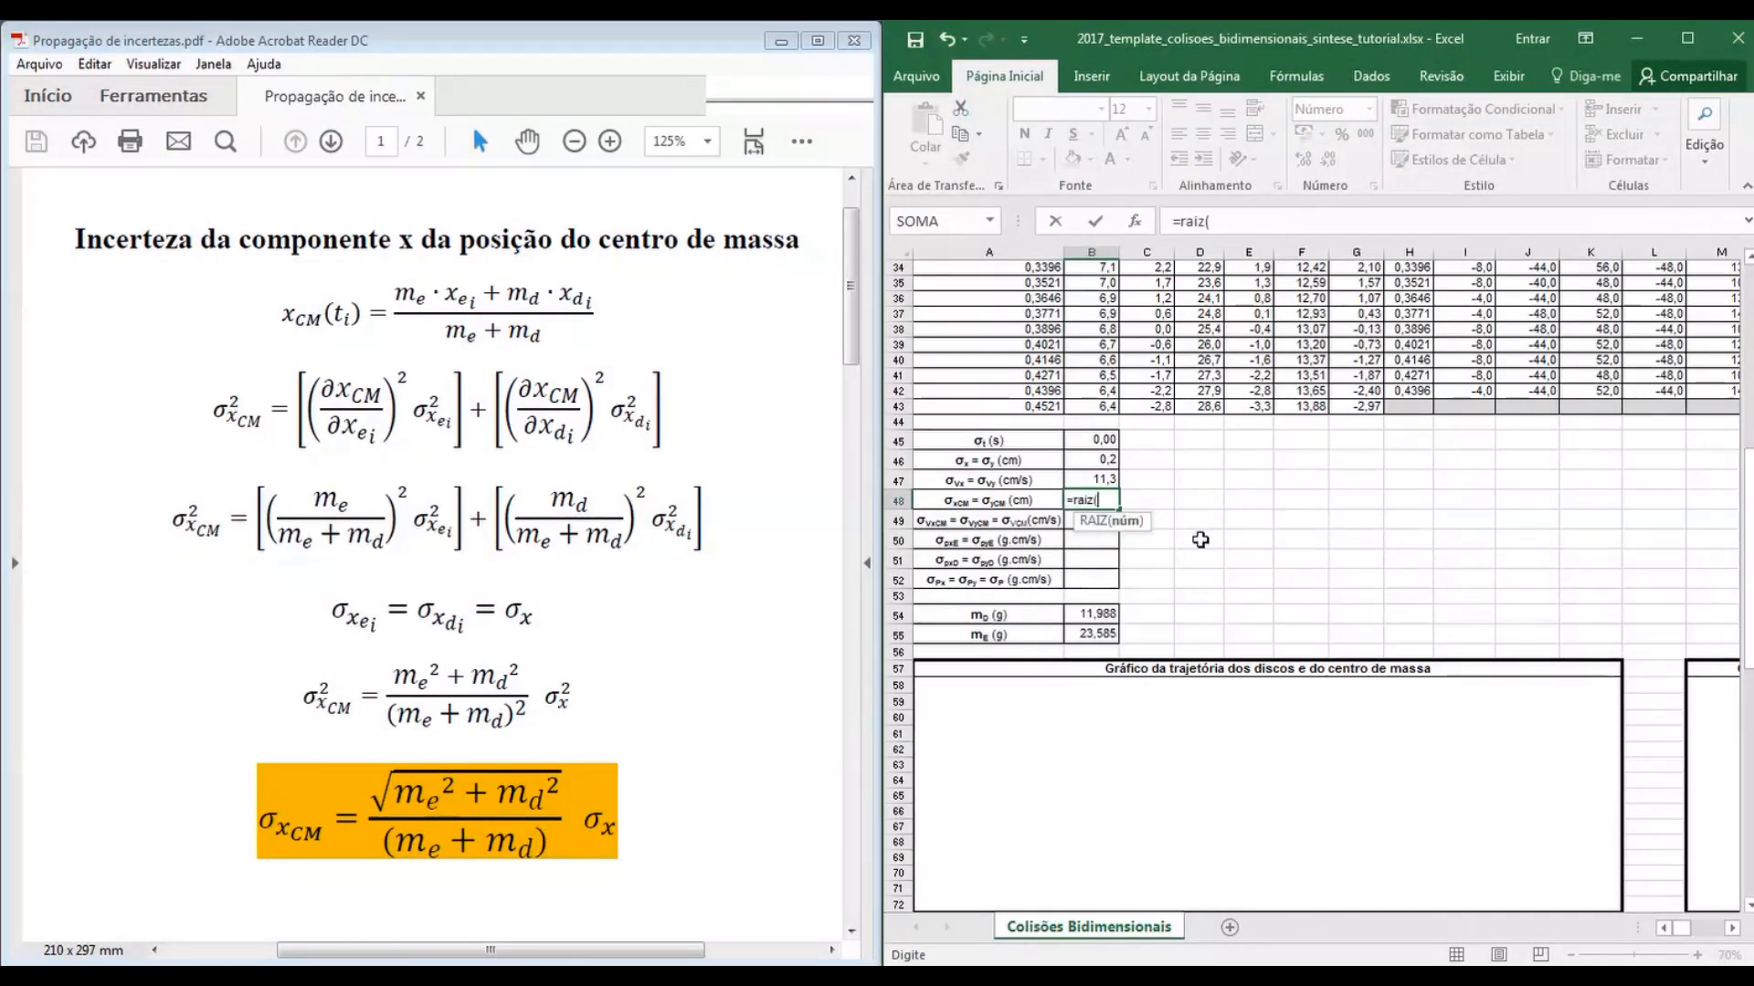
{"action": "left_click", "coordinate": [1106, 635]}
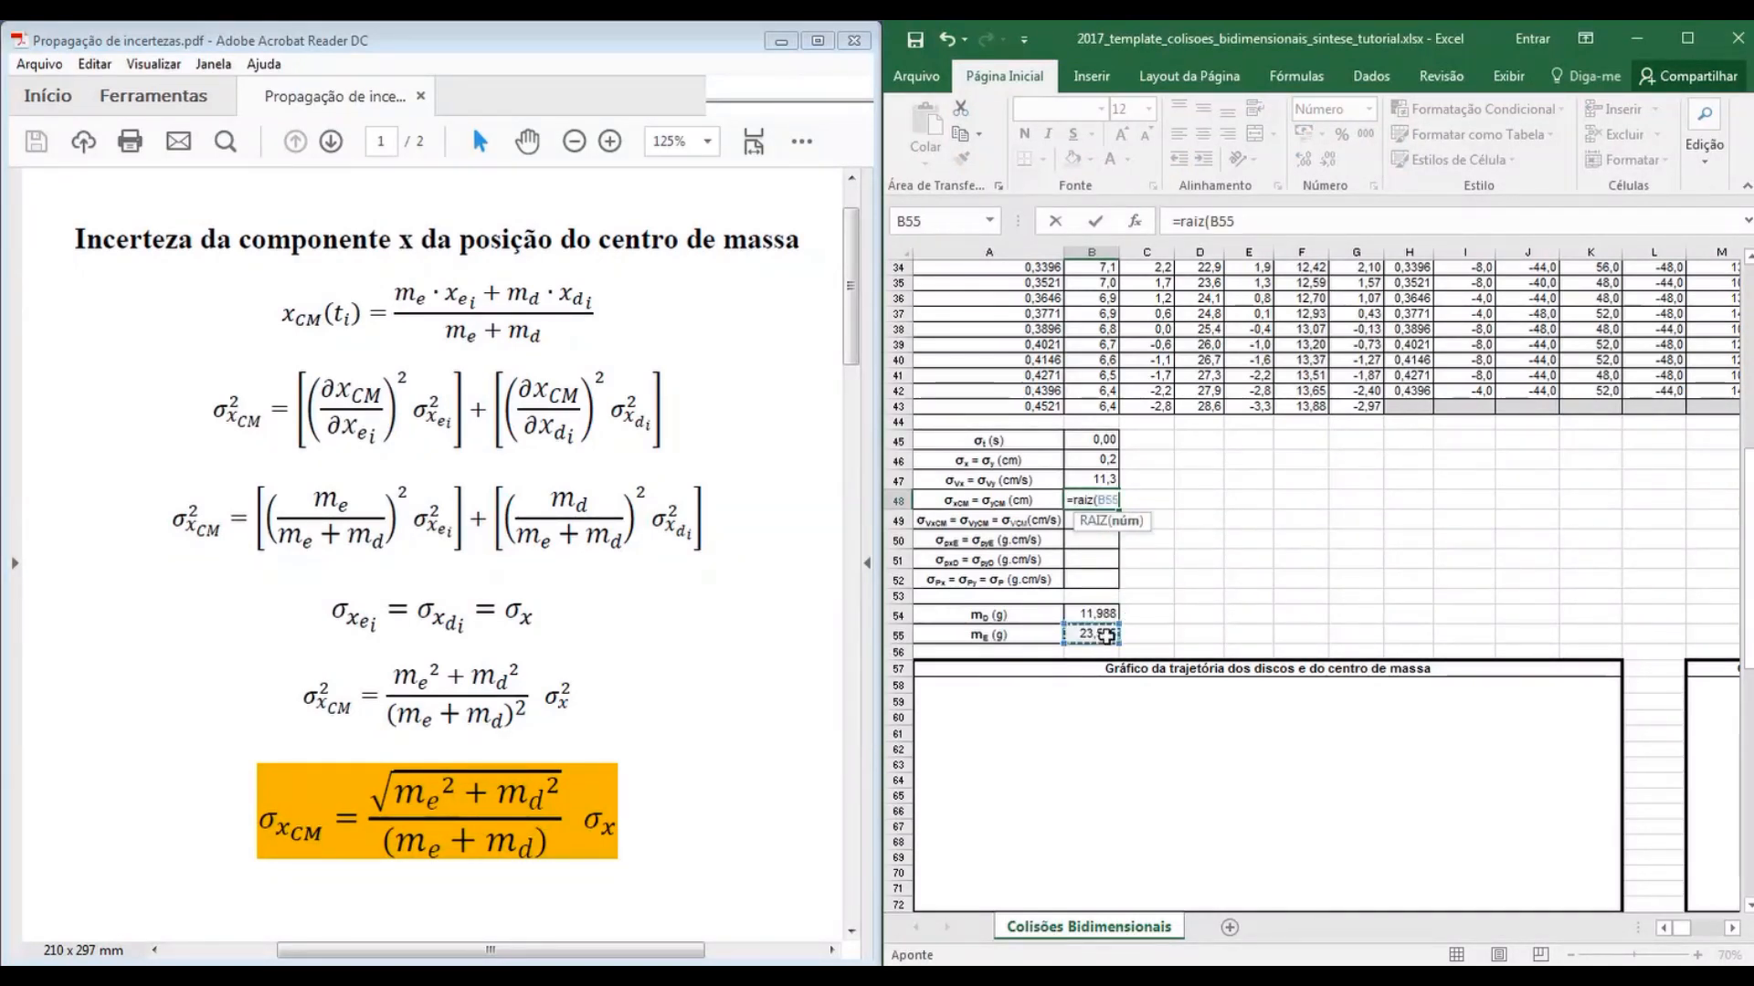
{"action": "type", "text": "^2+"}
{"action": "left_click", "coordinate": [1103, 613]}
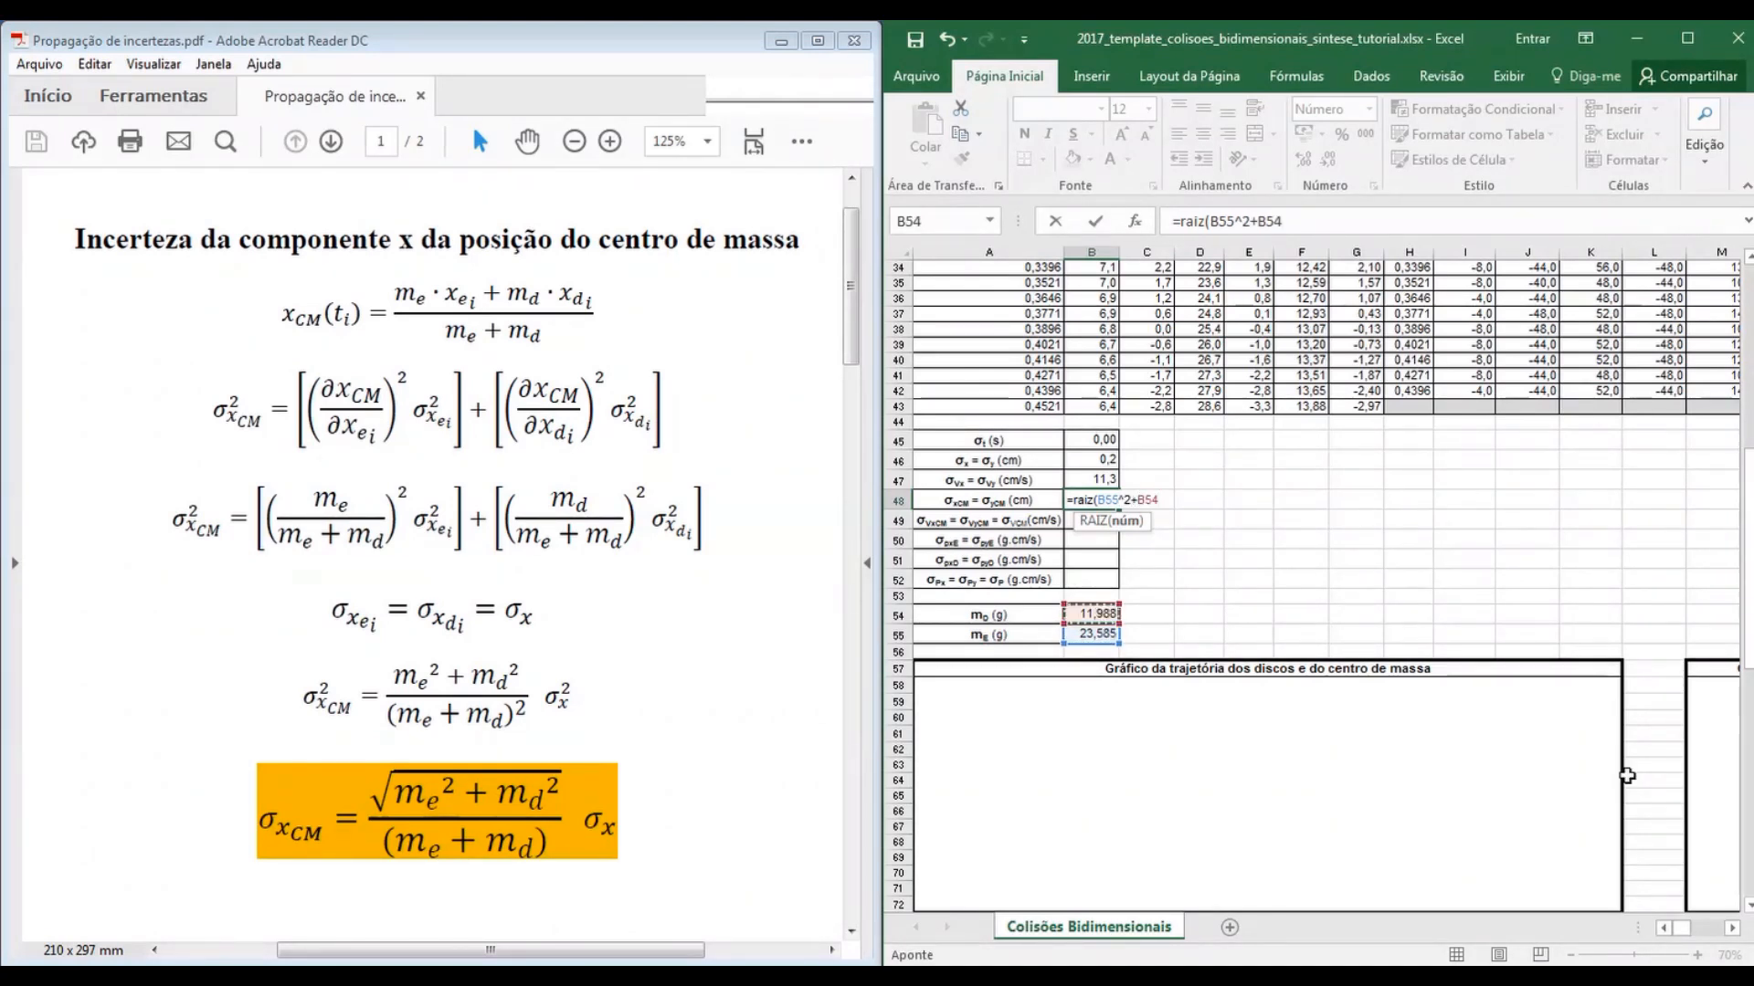
{"action": "type", "text": "^2)*"}
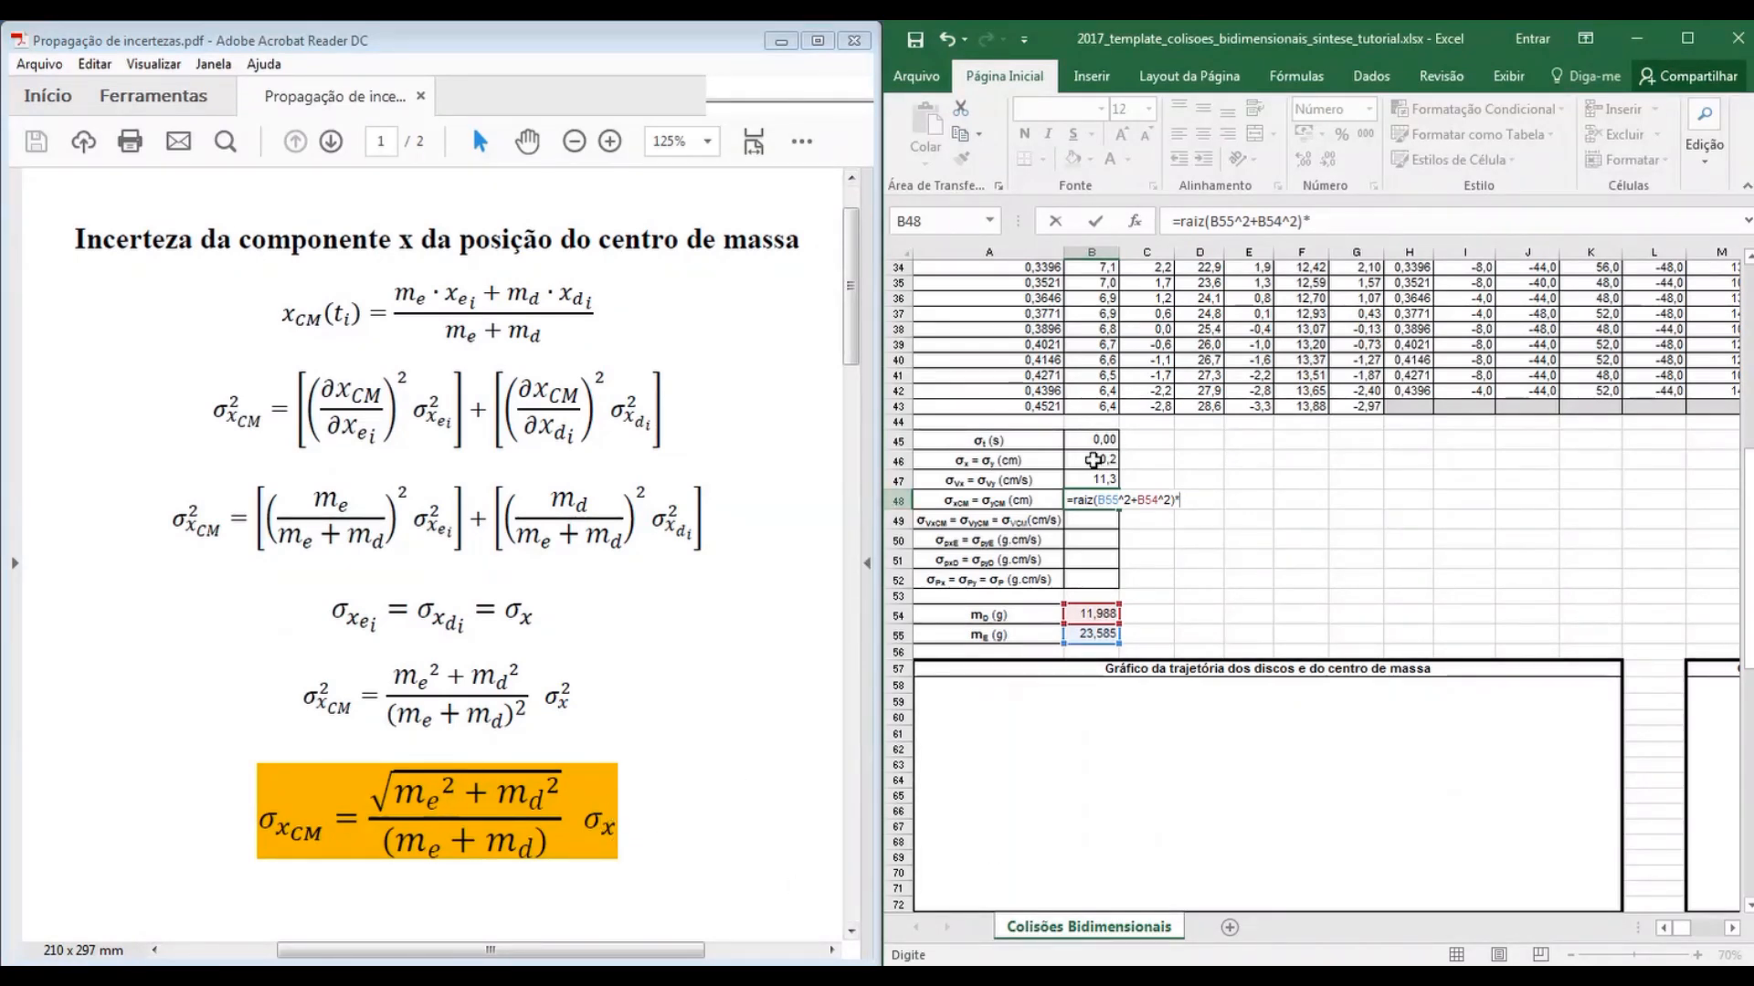
{"action": "left_click", "coordinate": [1094, 461]}
{"action": "type", "text": "/"}
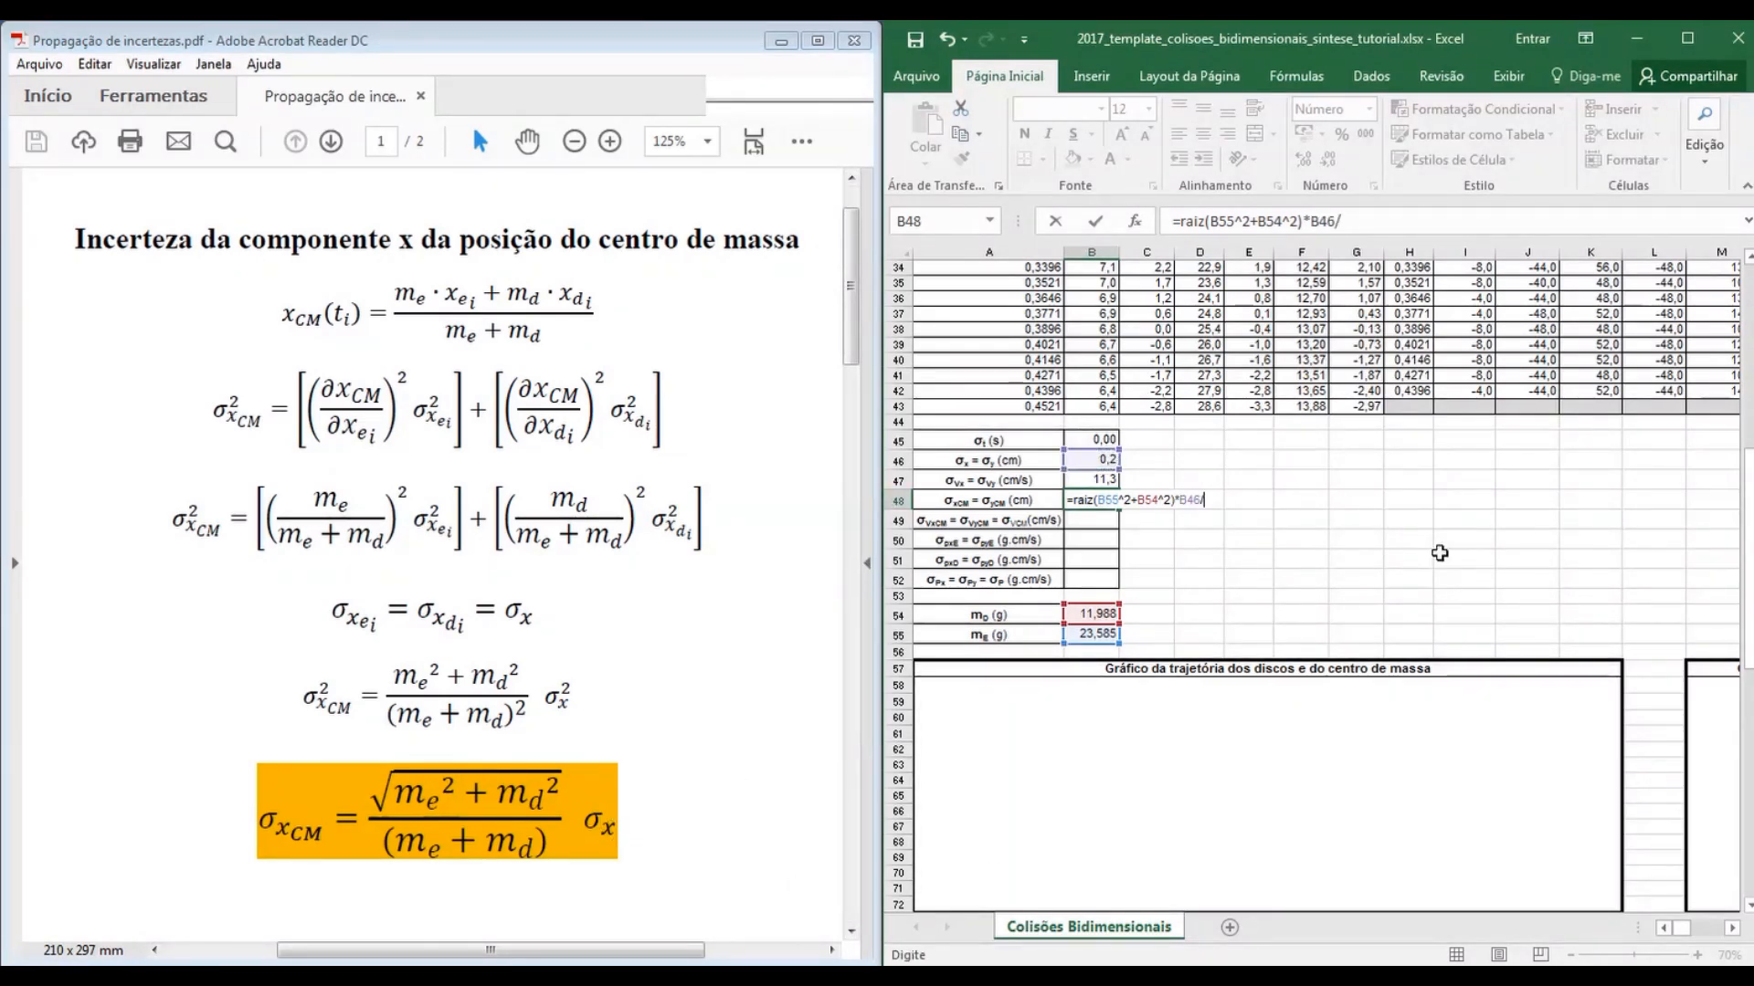
{"action": "type", "text": "("}
{"action": "left_click", "coordinate": [1093, 634]}
{"action": "type", "text": "+"}
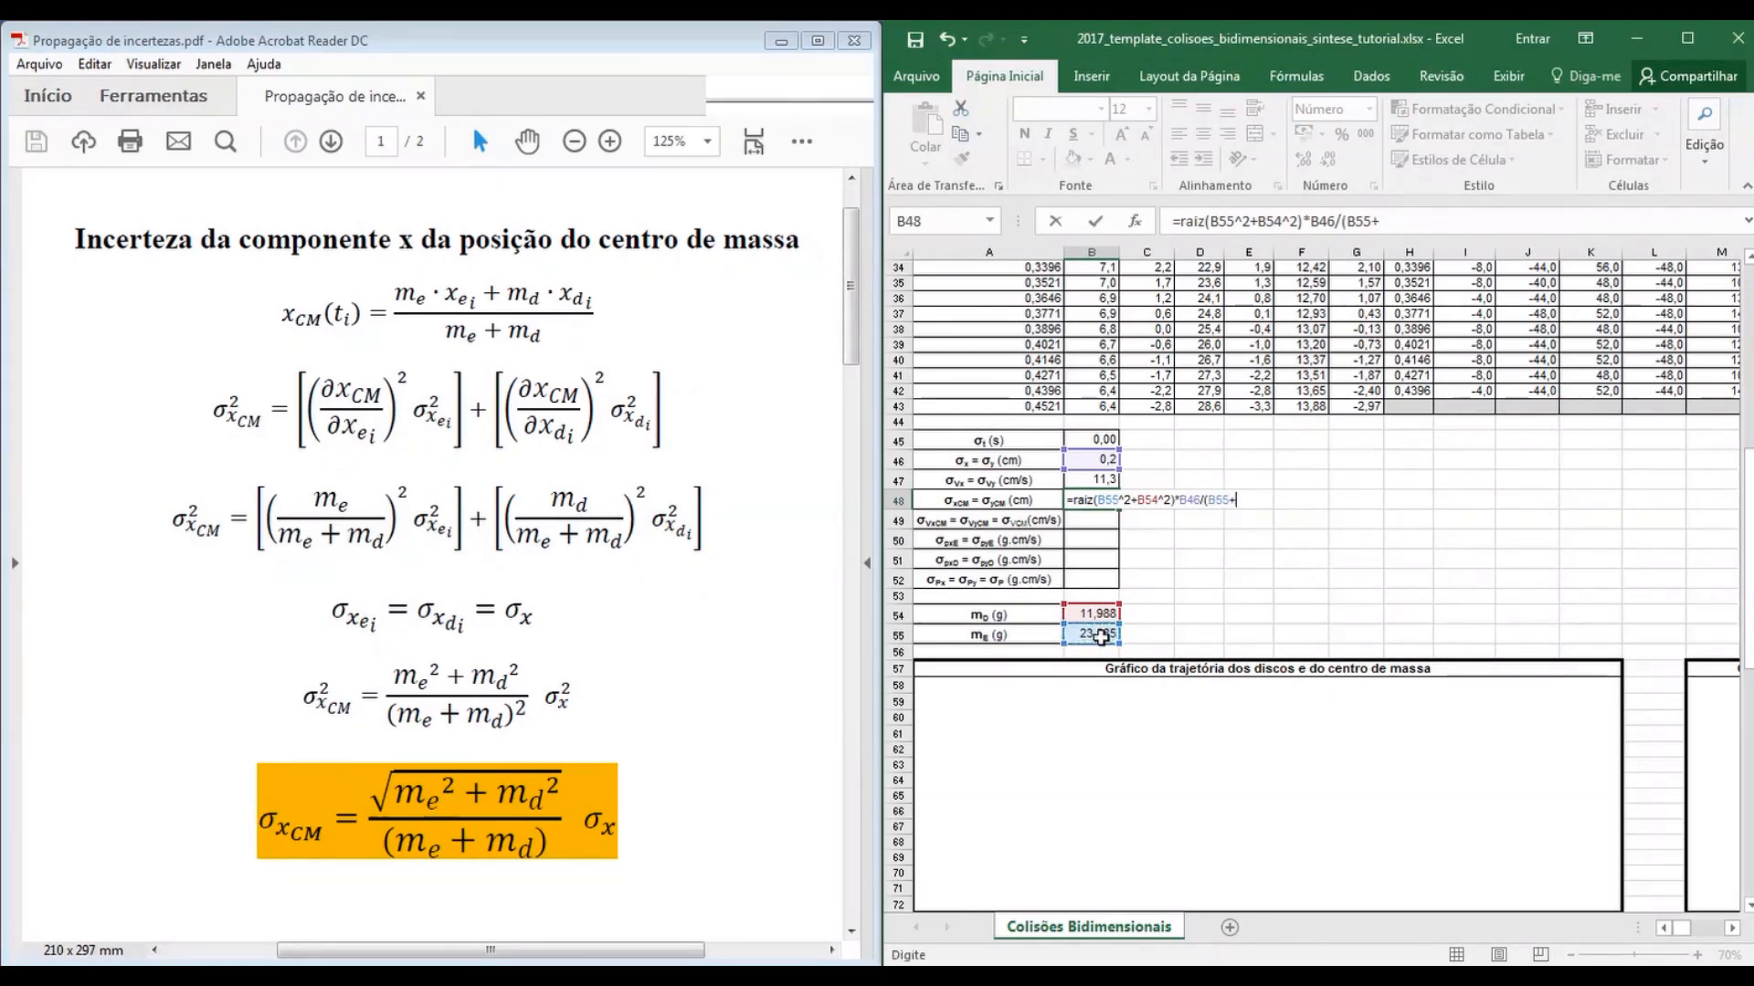
{"action": "left_click", "coordinate": [1097, 613]}
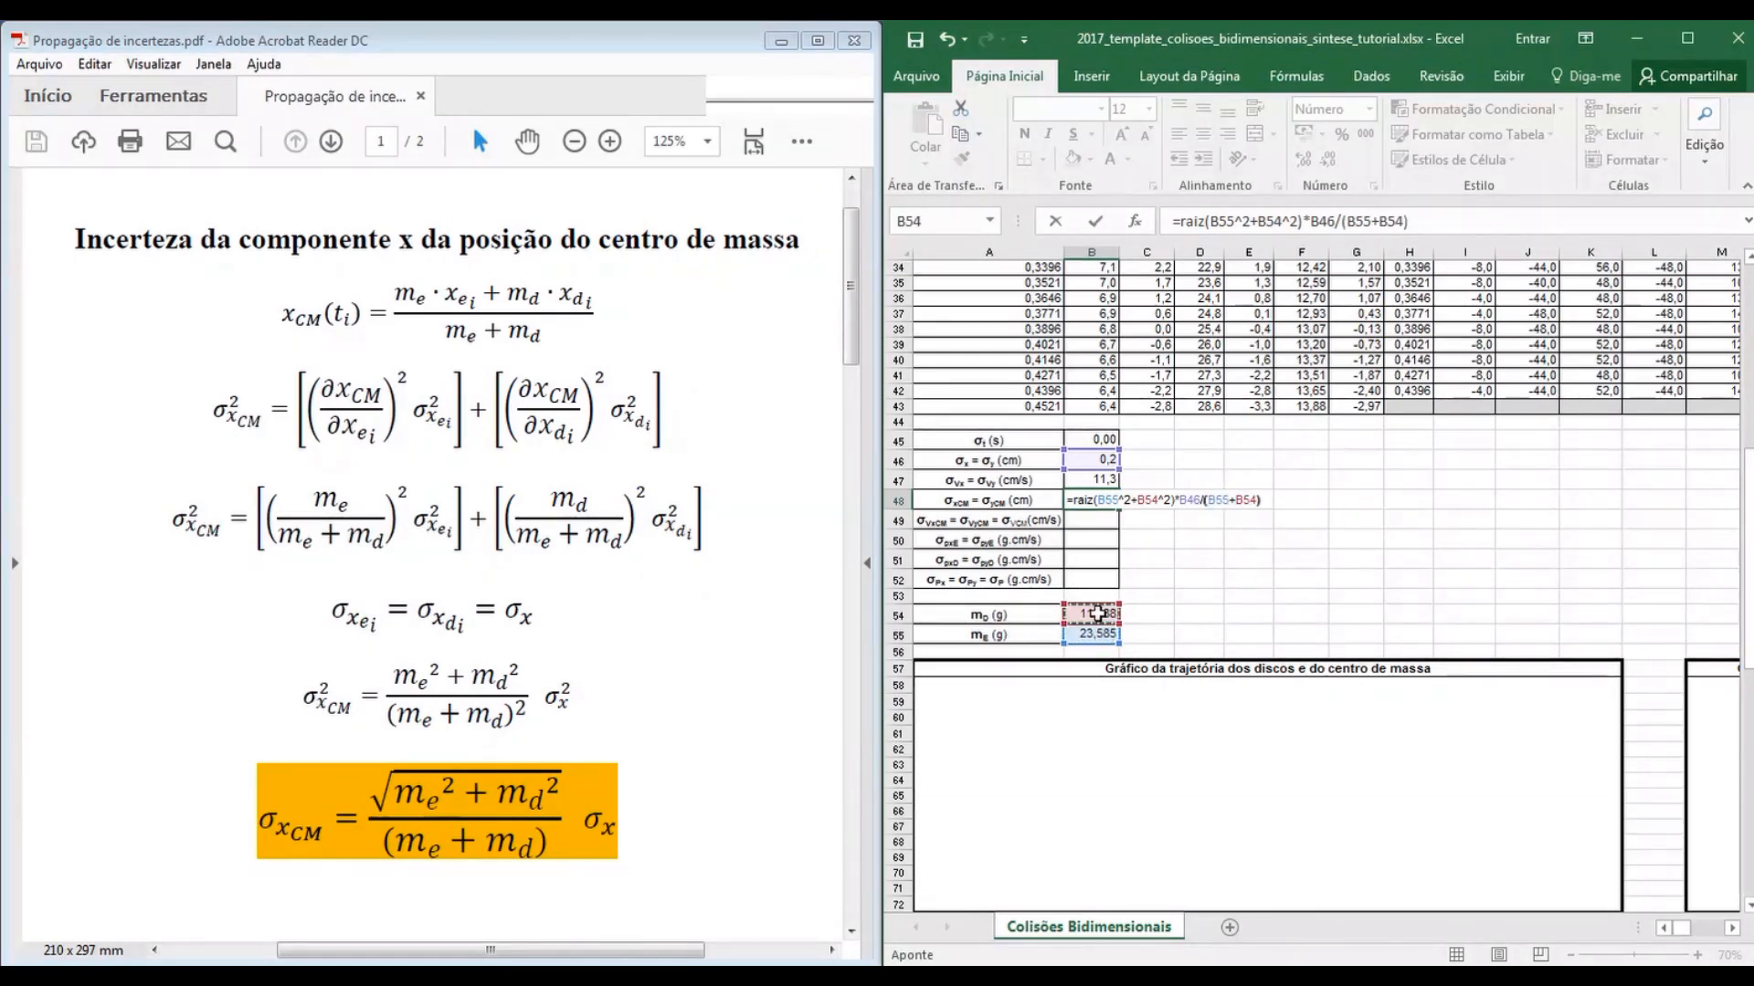
{"action": "key", "text": "Return"}
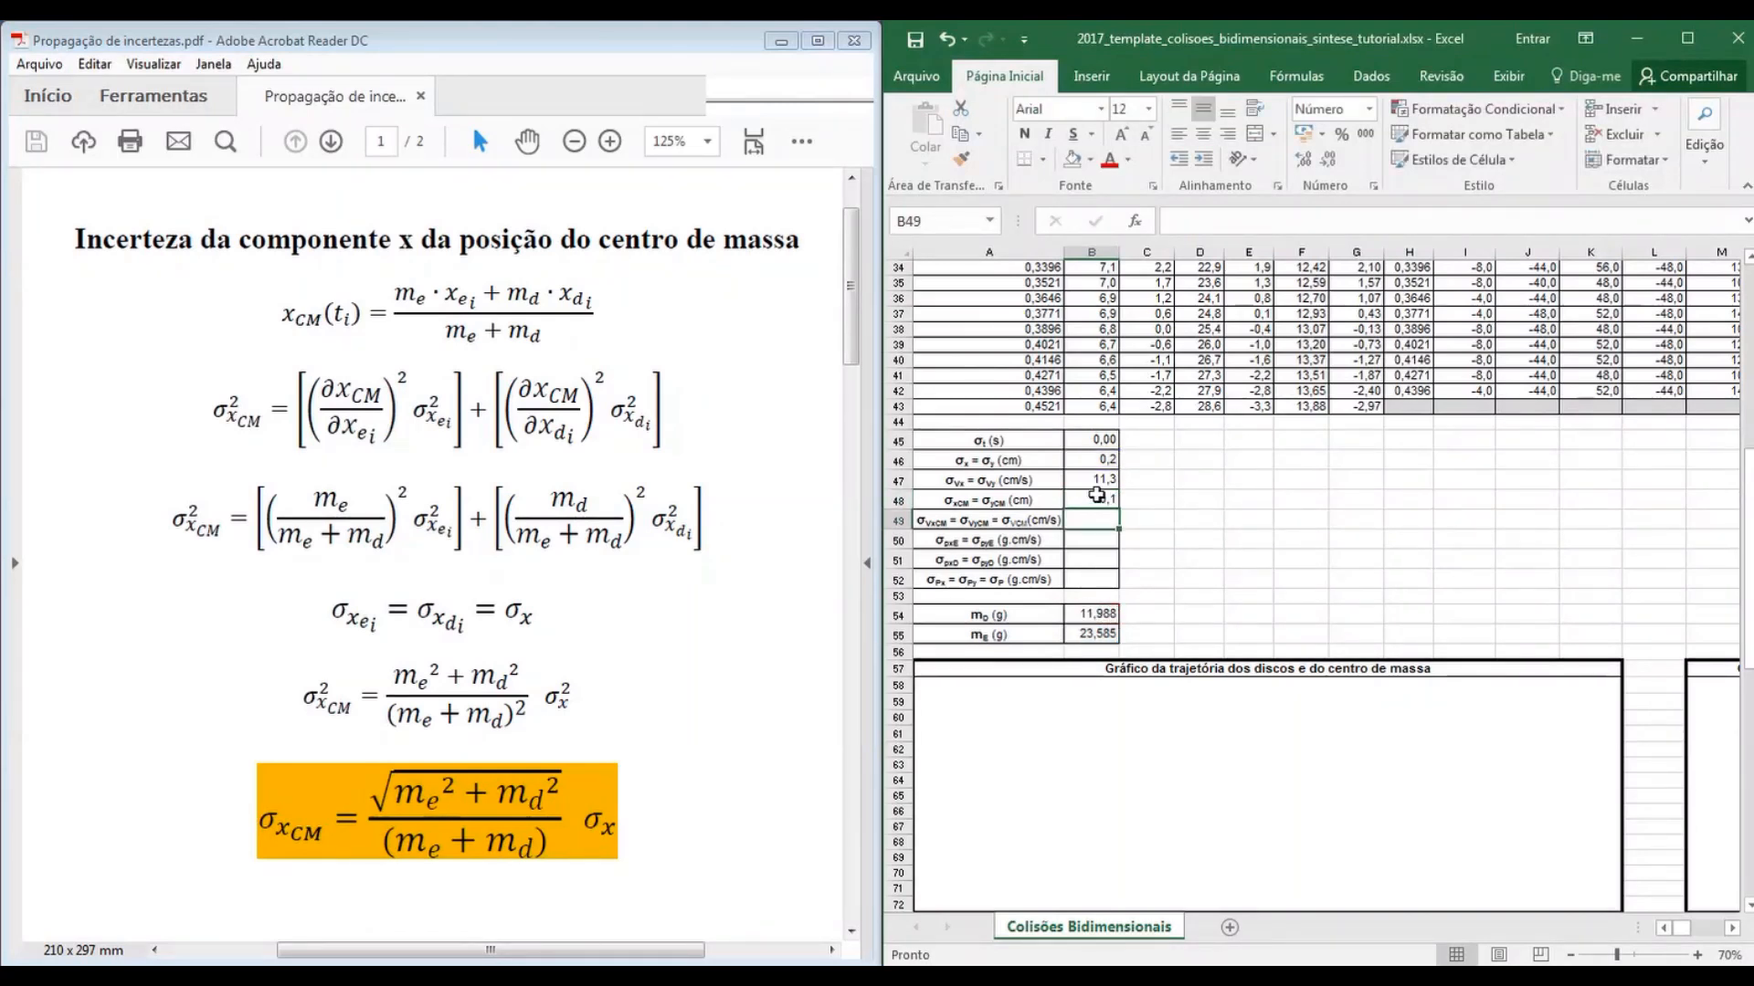
{"action": "left_click", "coordinate": [1096, 498]}
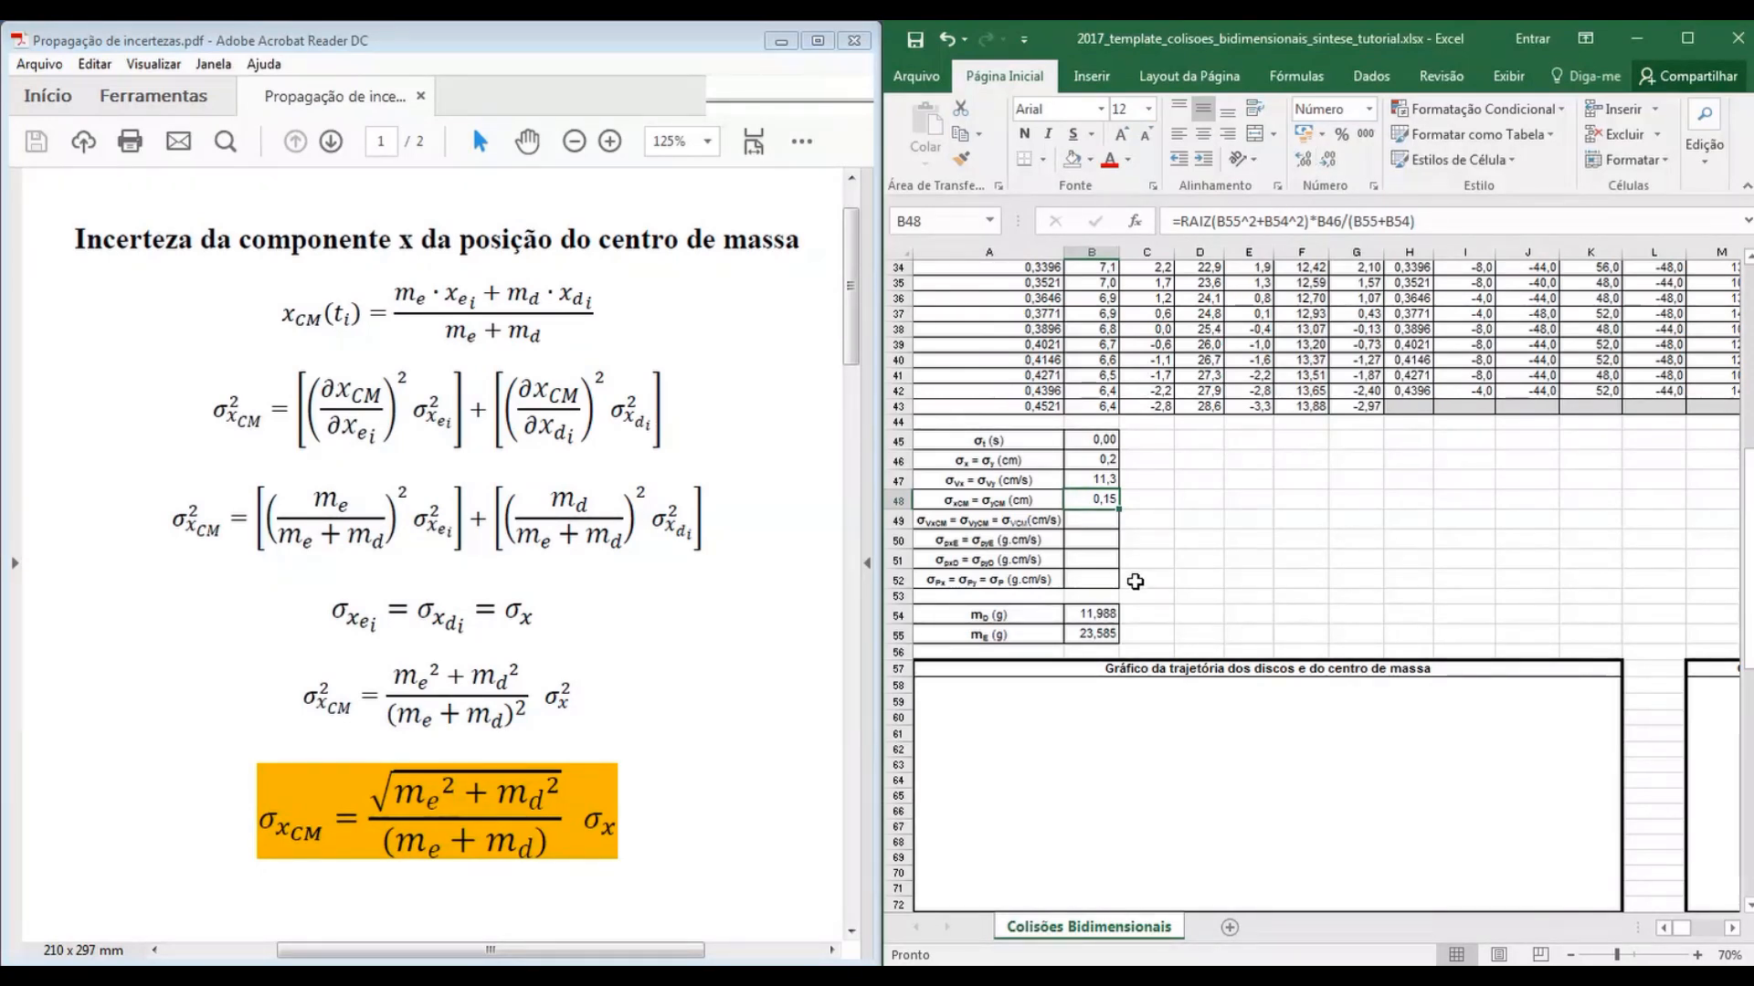
Following the PDF's centre-of-mass velocity uncertainty formula, enter =RAIZ(2)*B48/(A9-A7) in B49 of the Excel sheet
{"action": "left_click", "coordinate": [638, 744]}
{"action": "scroll", "coordinate": [638, 744], "scroll_direction": "down", "scroll_amount": 4}
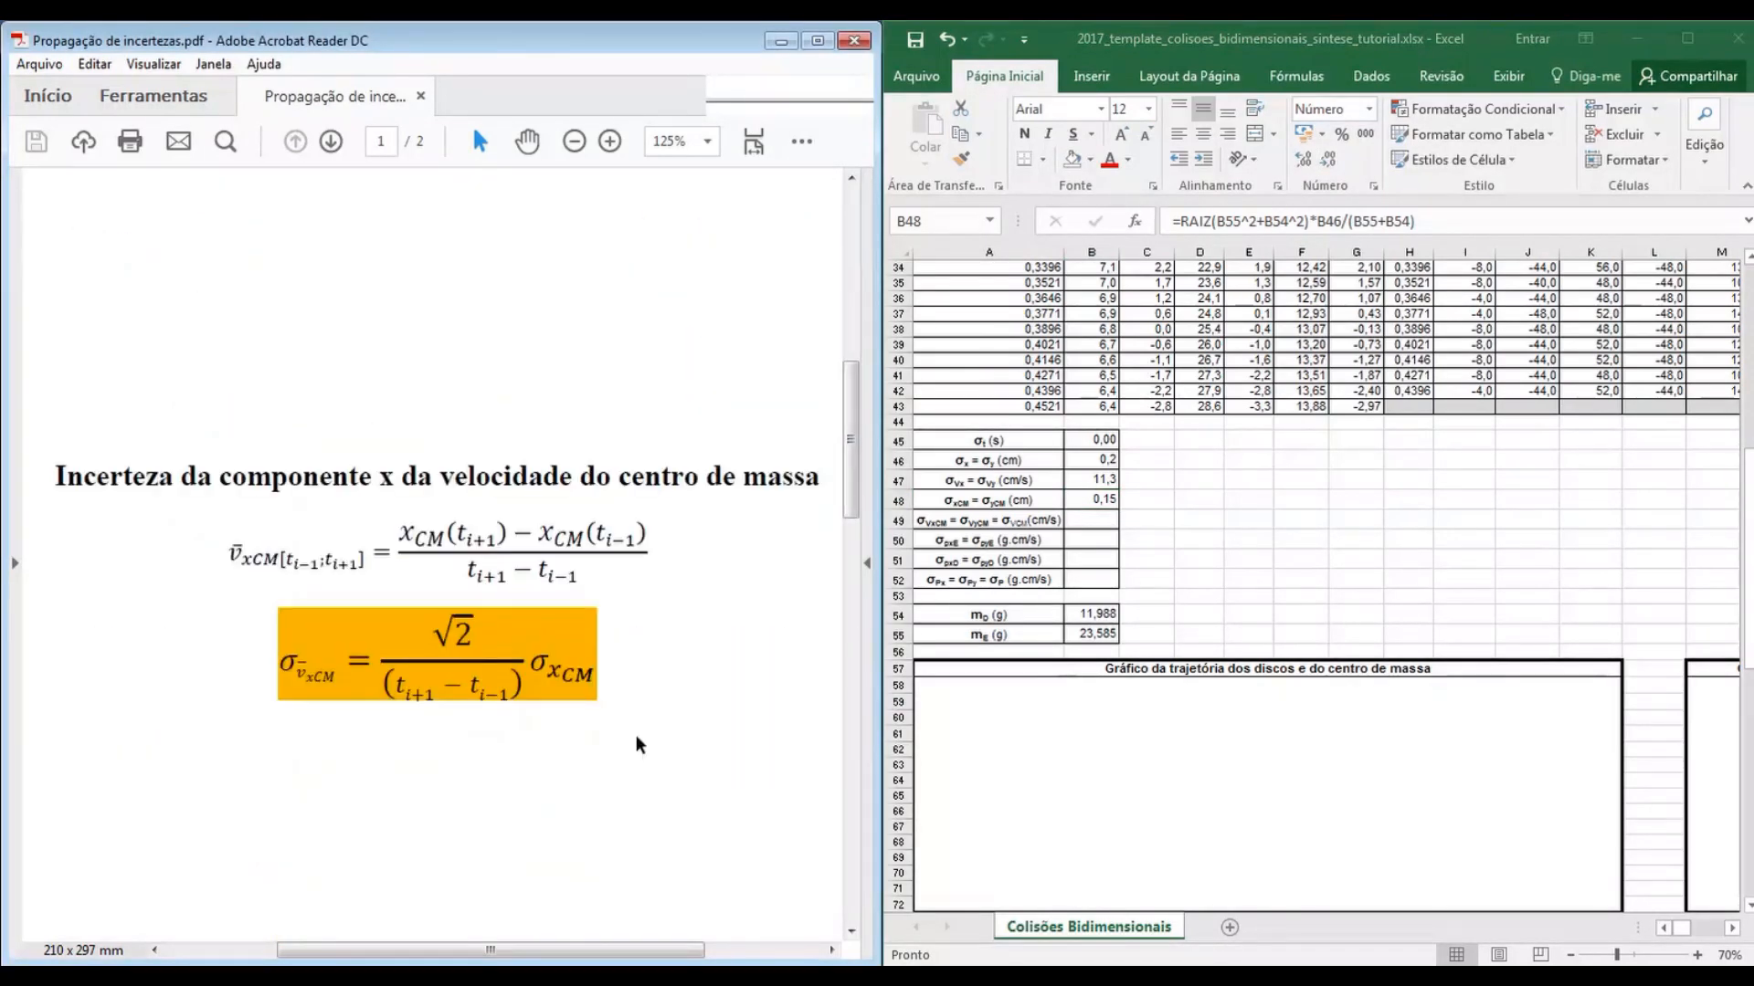
{"action": "scroll", "coordinate": [639, 744], "scroll_direction": "down", "scroll_amount": 3}
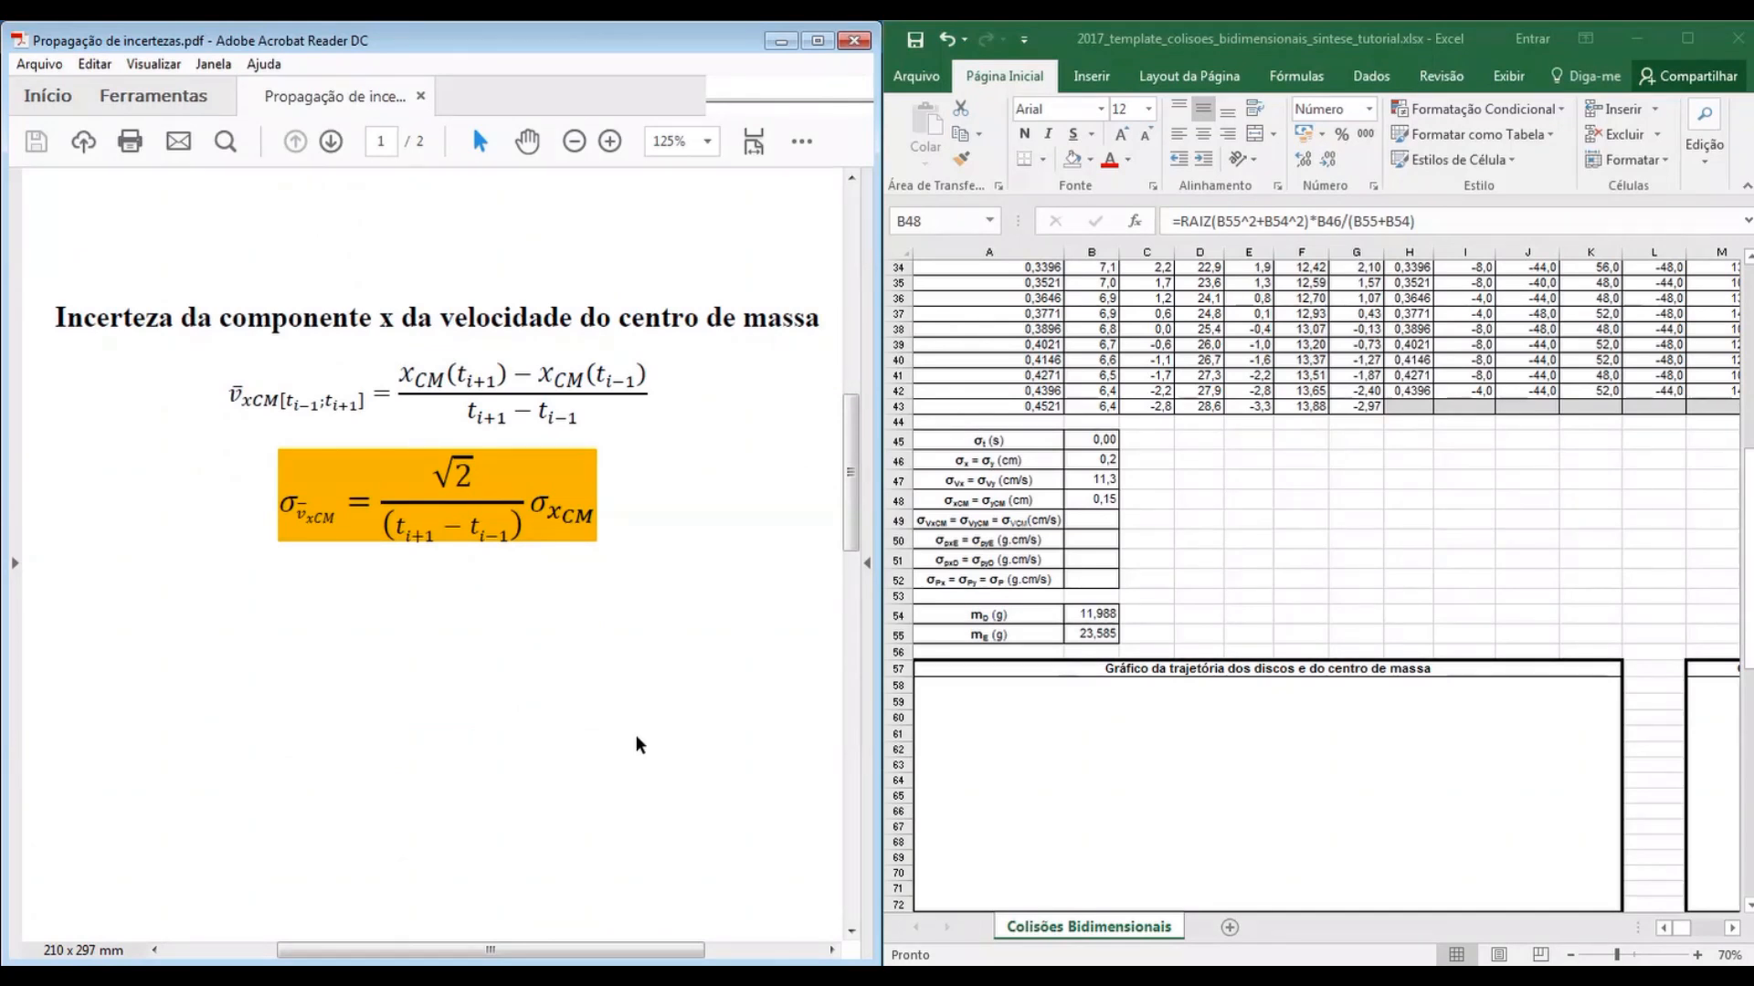
{"action": "left_click", "coordinate": [1105, 503]}
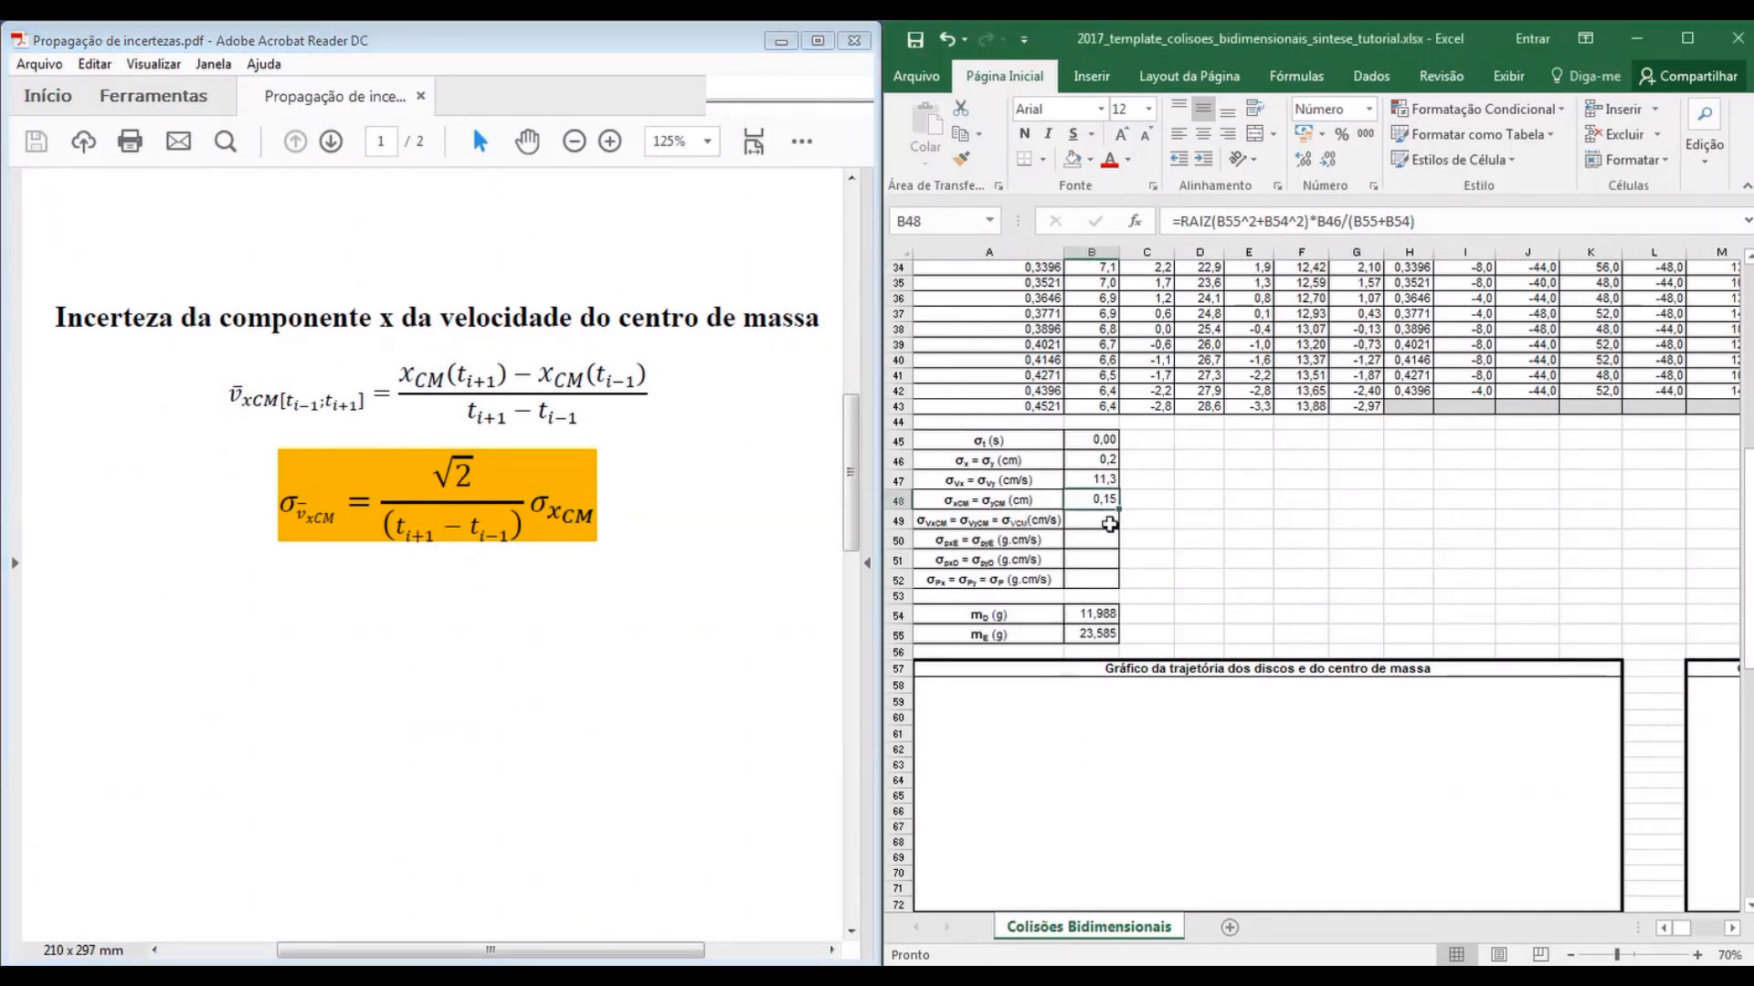
{"action": "left_click", "coordinate": [1109, 525]}
{"action": "type", "text": "=ra"}
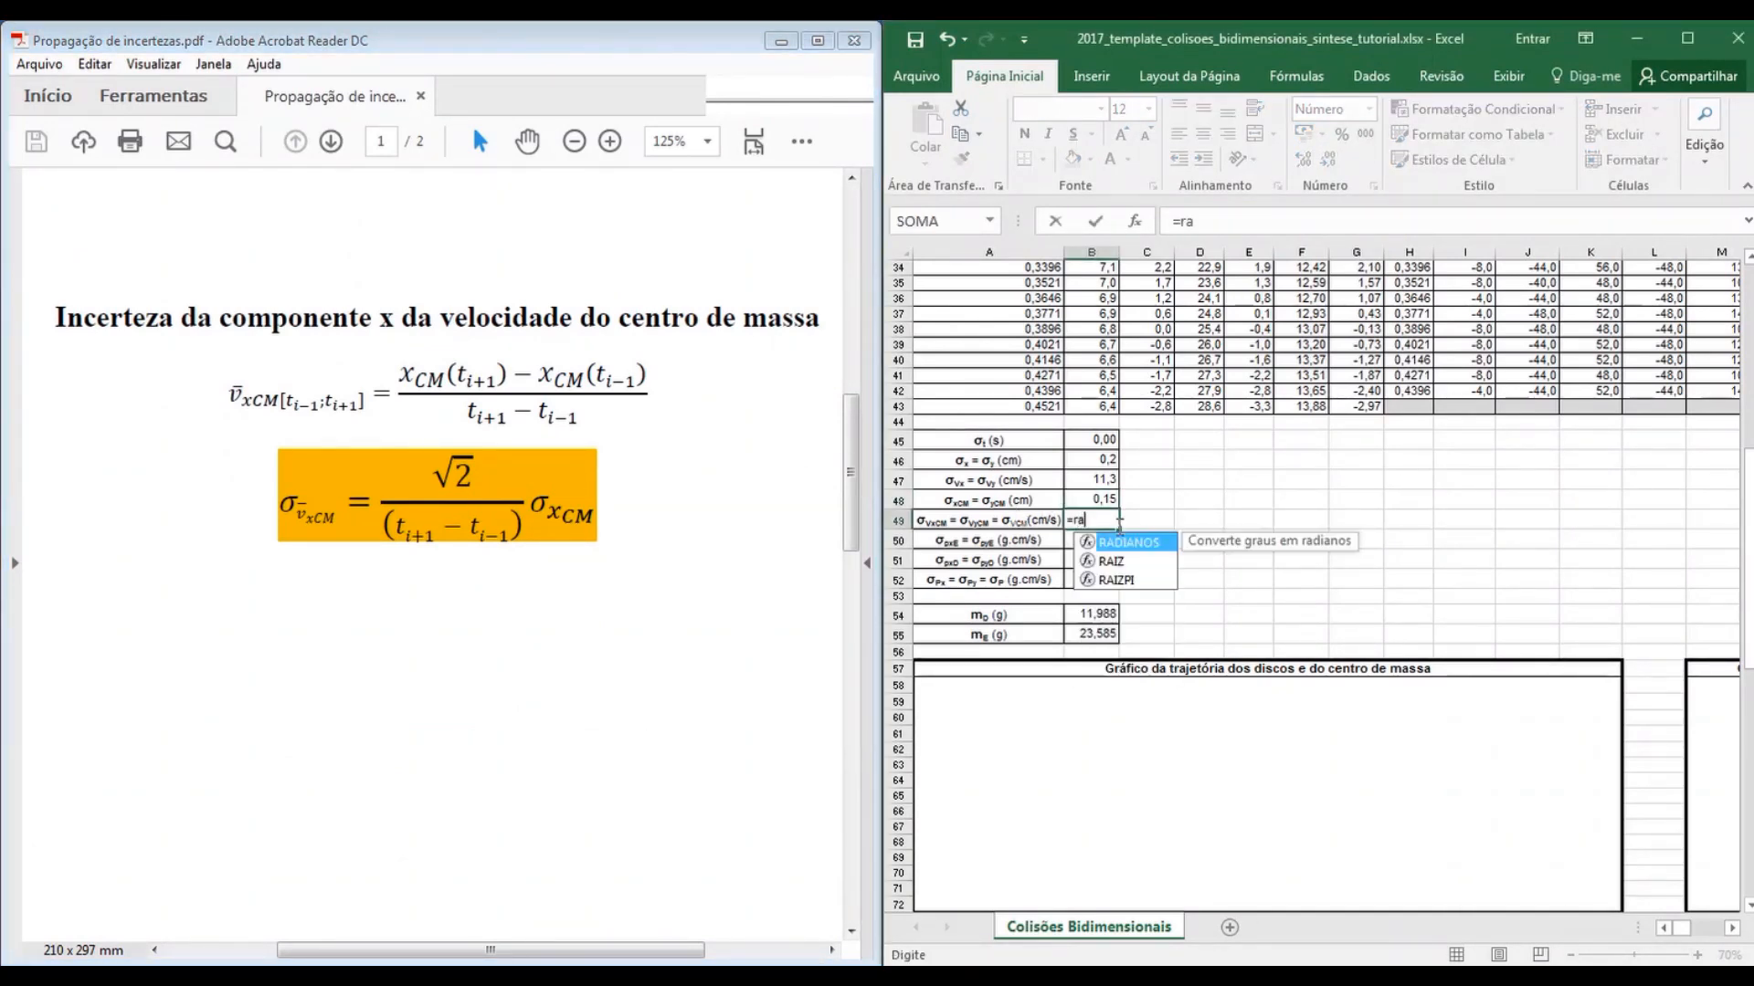
{"action": "type", "text": "iz(2"}
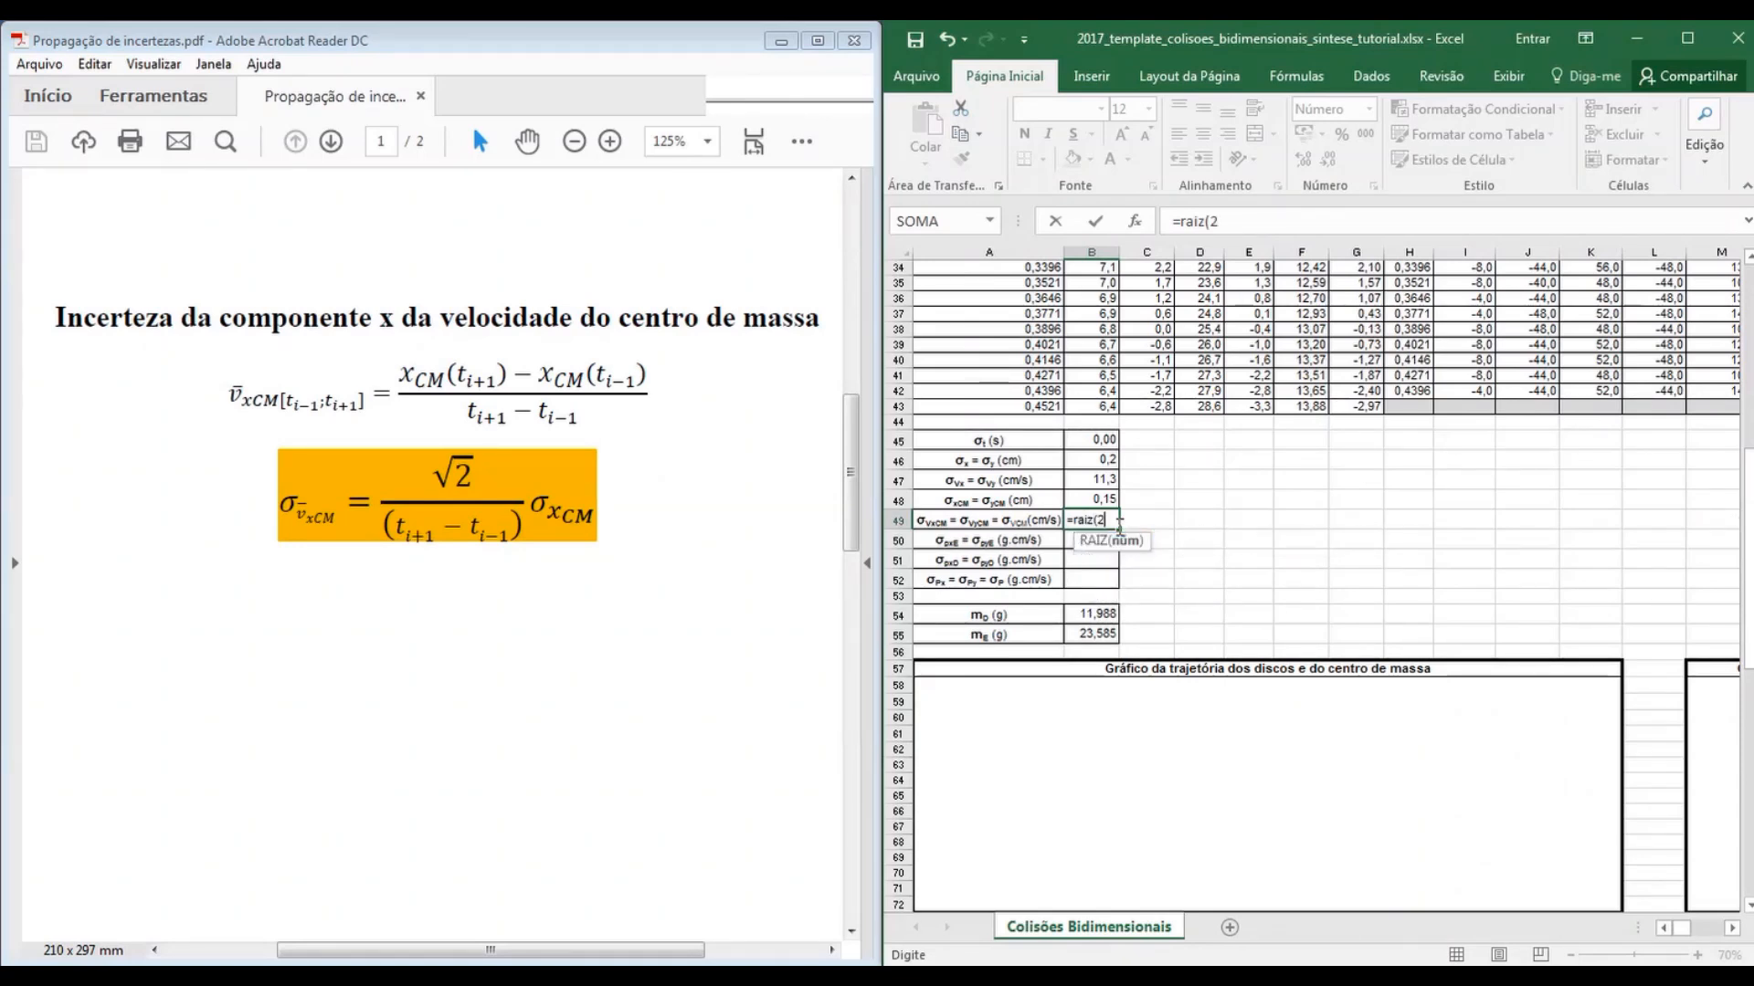
{"action": "type", "text": ")*"}
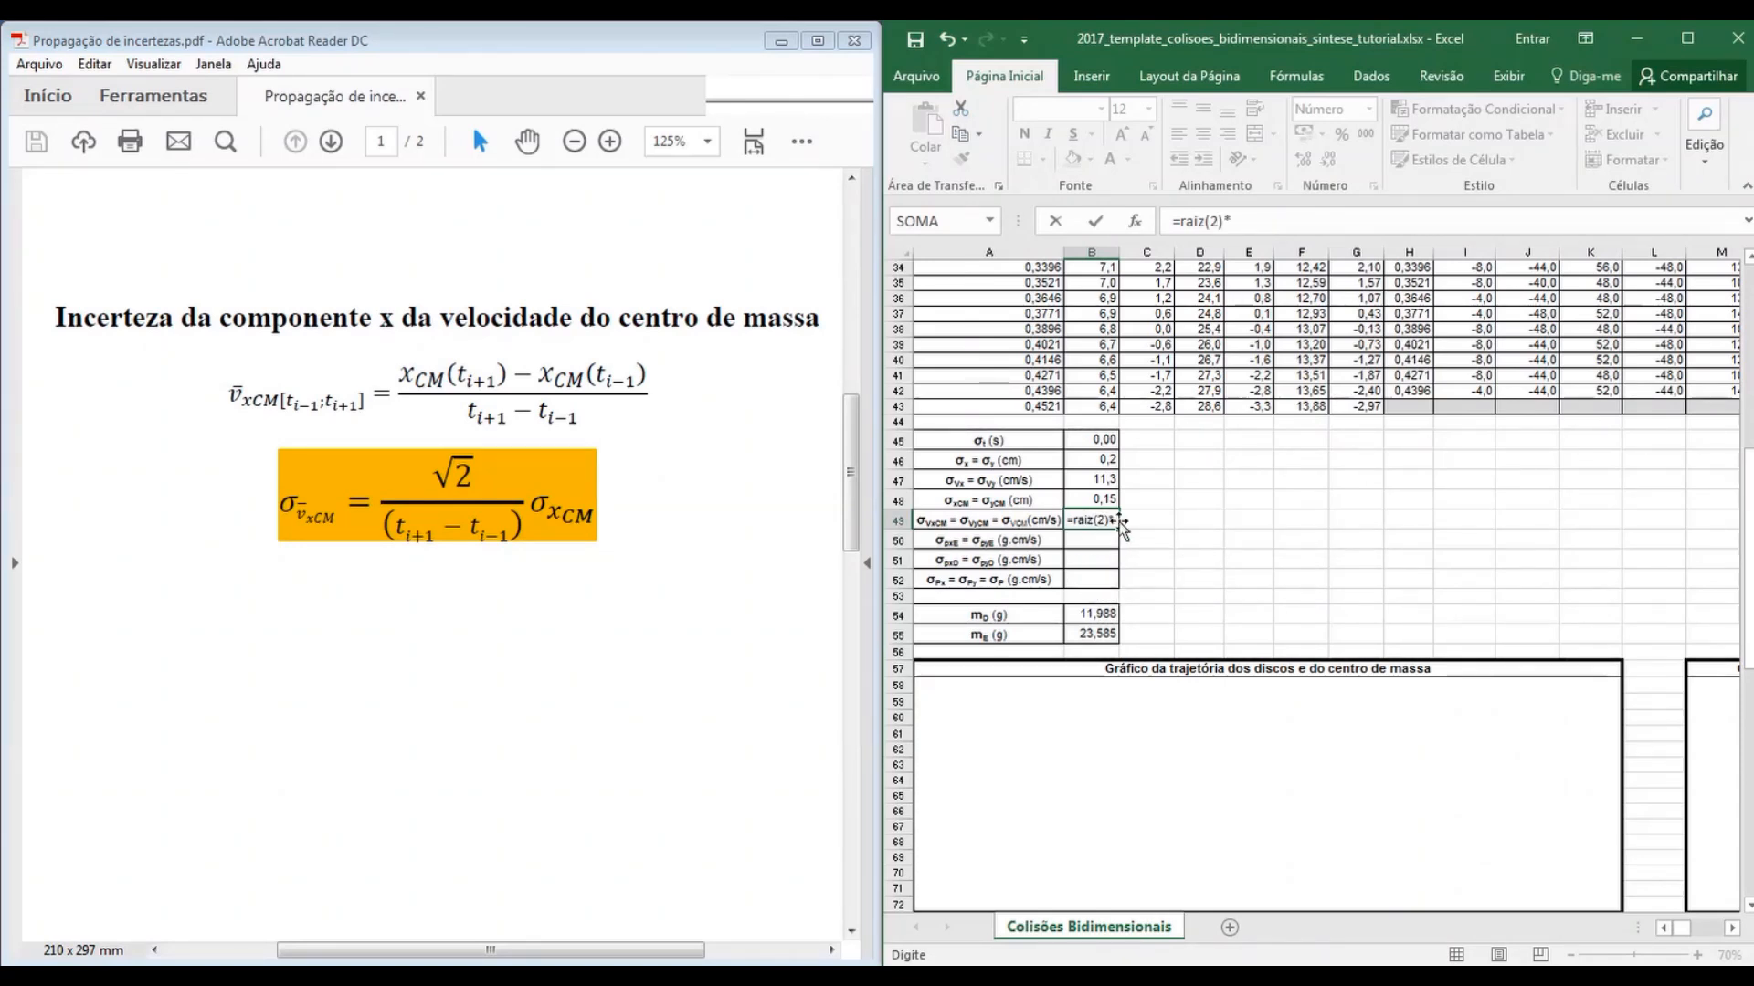
{"action": "left_click", "coordinate": [1092, 501]}
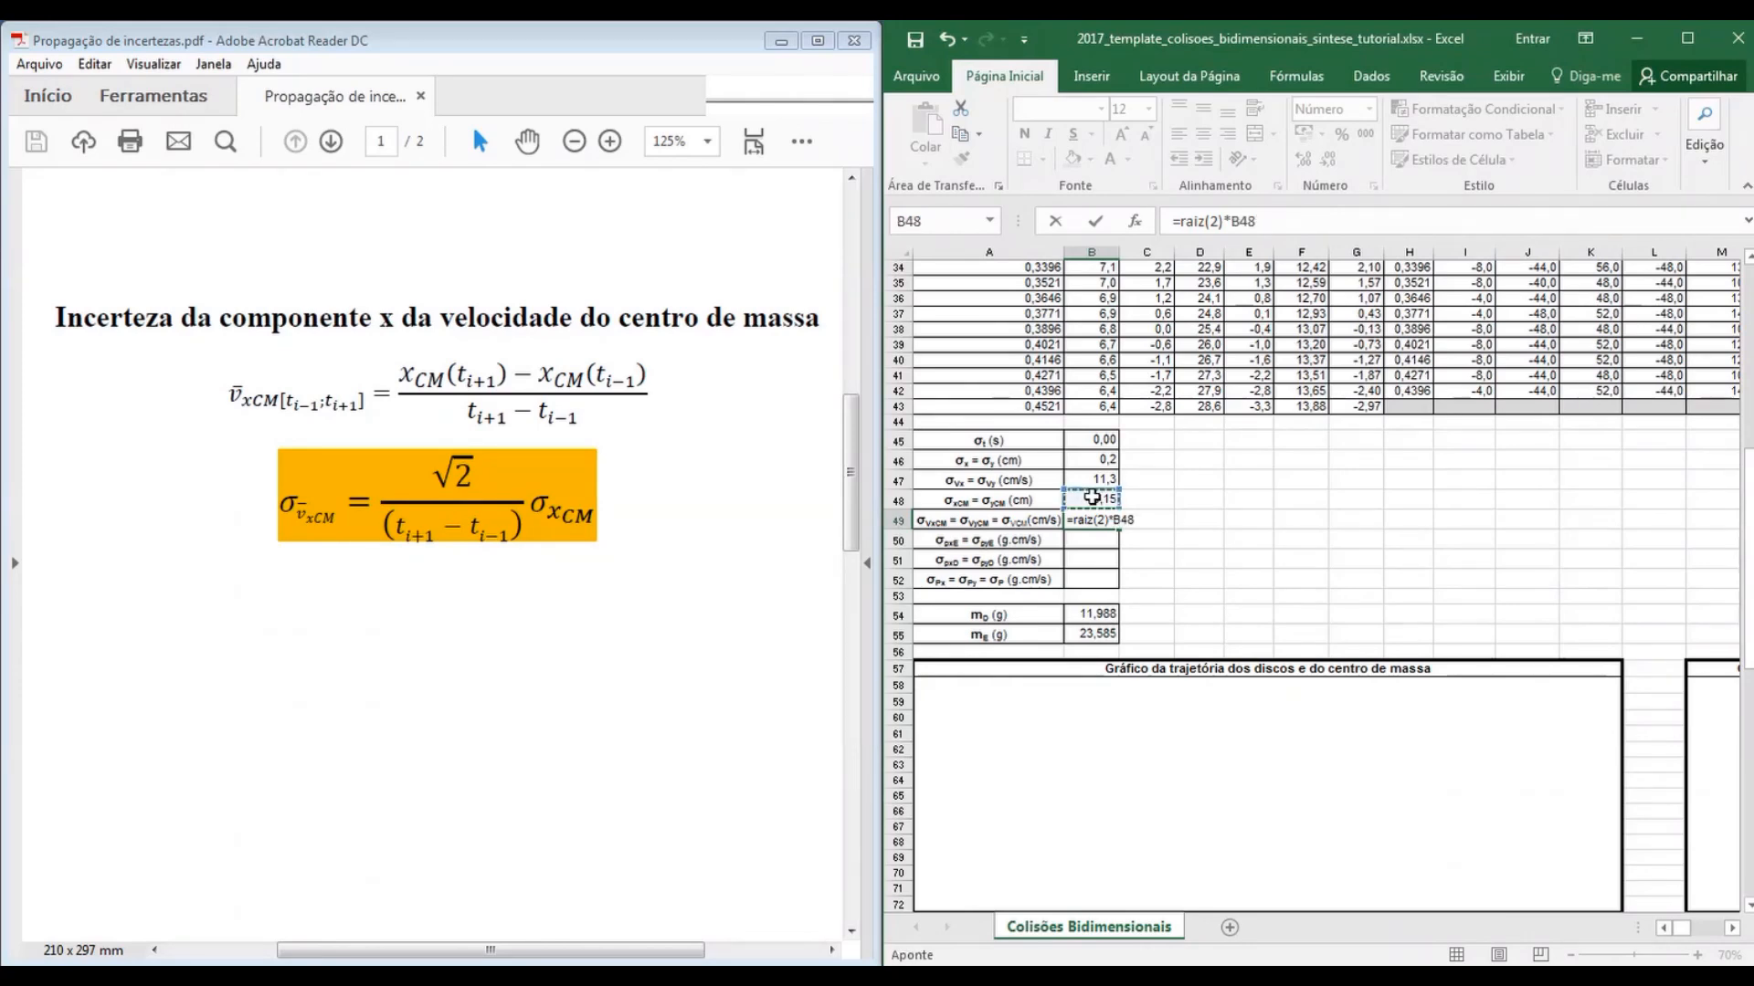
{"action": "type", "text": "/("}
{"action": "scroll", "coordinate": [1543, 621], "scroll_direction": "up", "scroll_amount": 11}
{"action": "type", "text": "("}
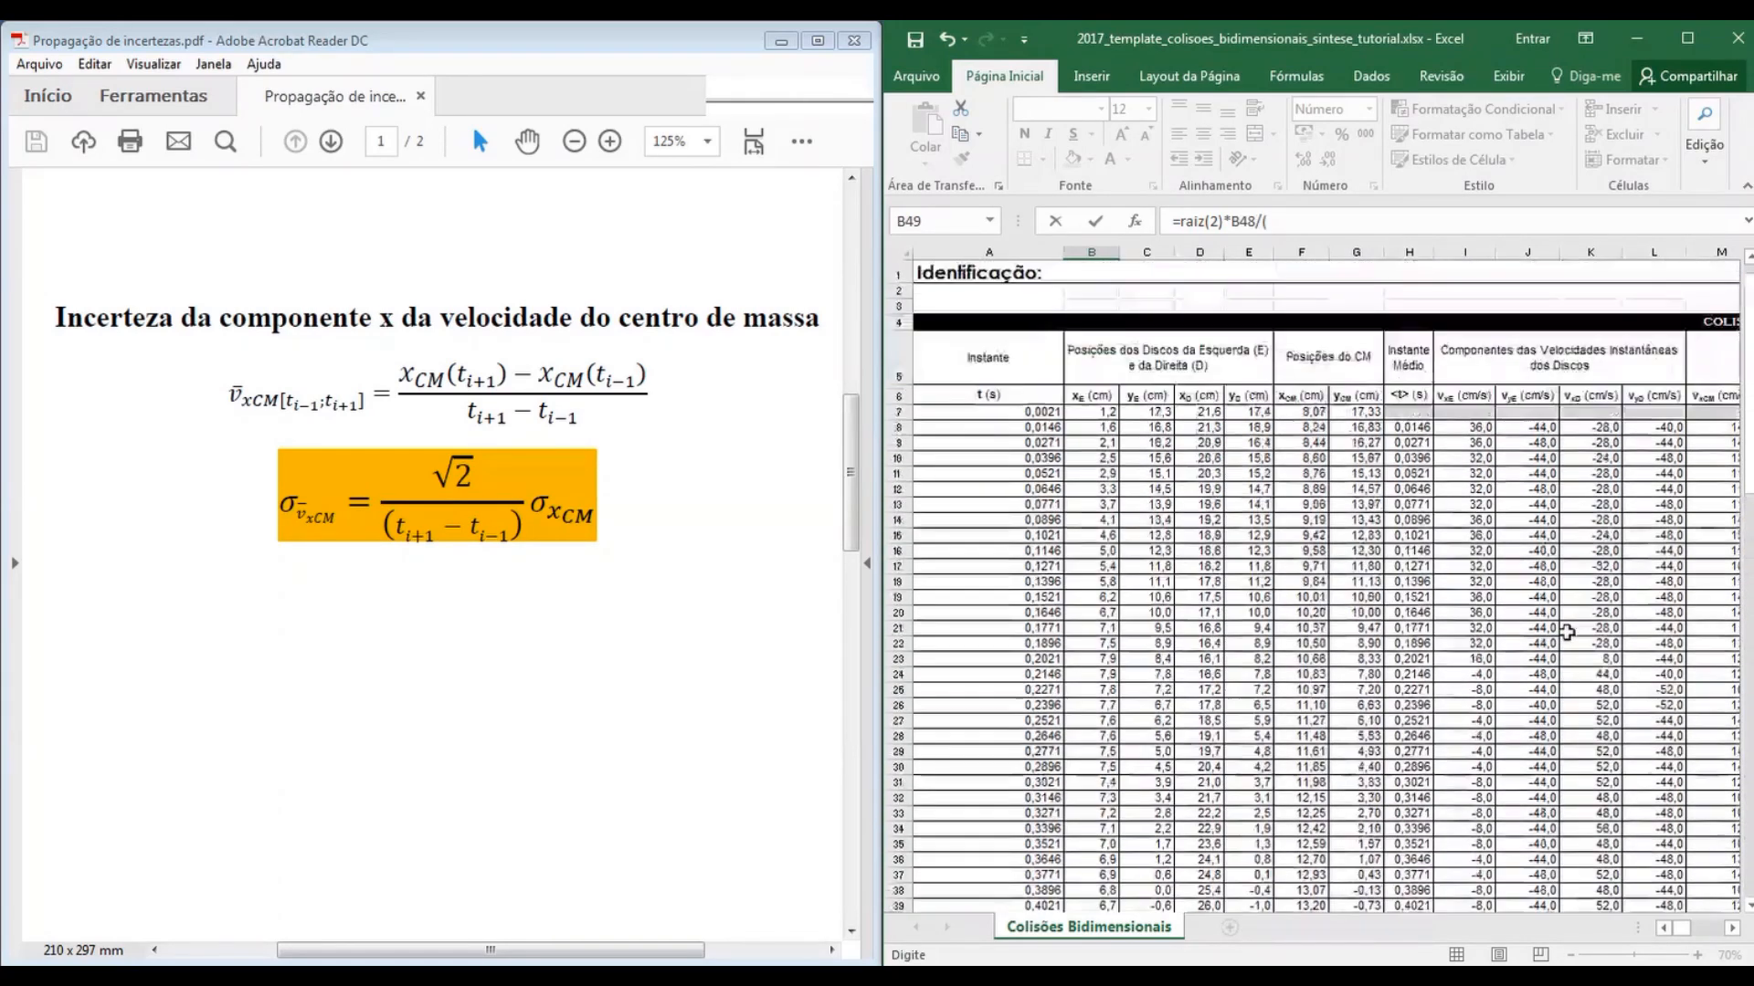
{"action": "left_click", "coordinate": [1035, 443]}
{"action": "type", "text": "-"}
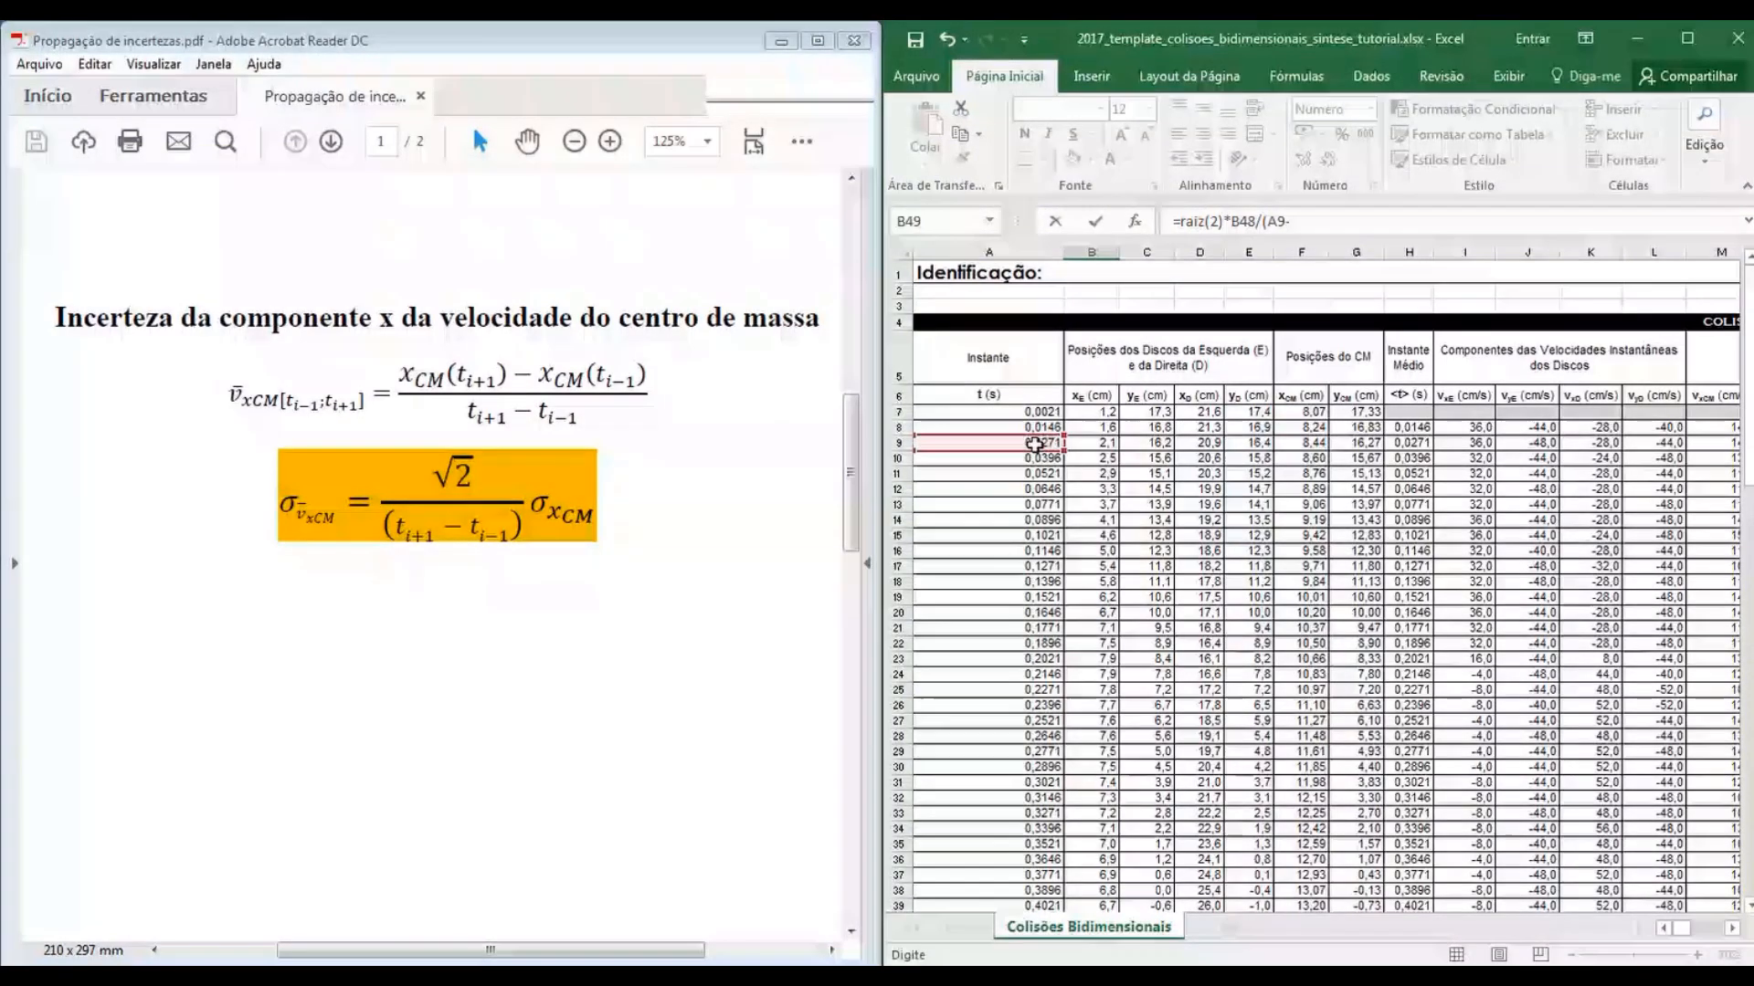
{"action": "left_click", "coordinate": [1028, 414]}
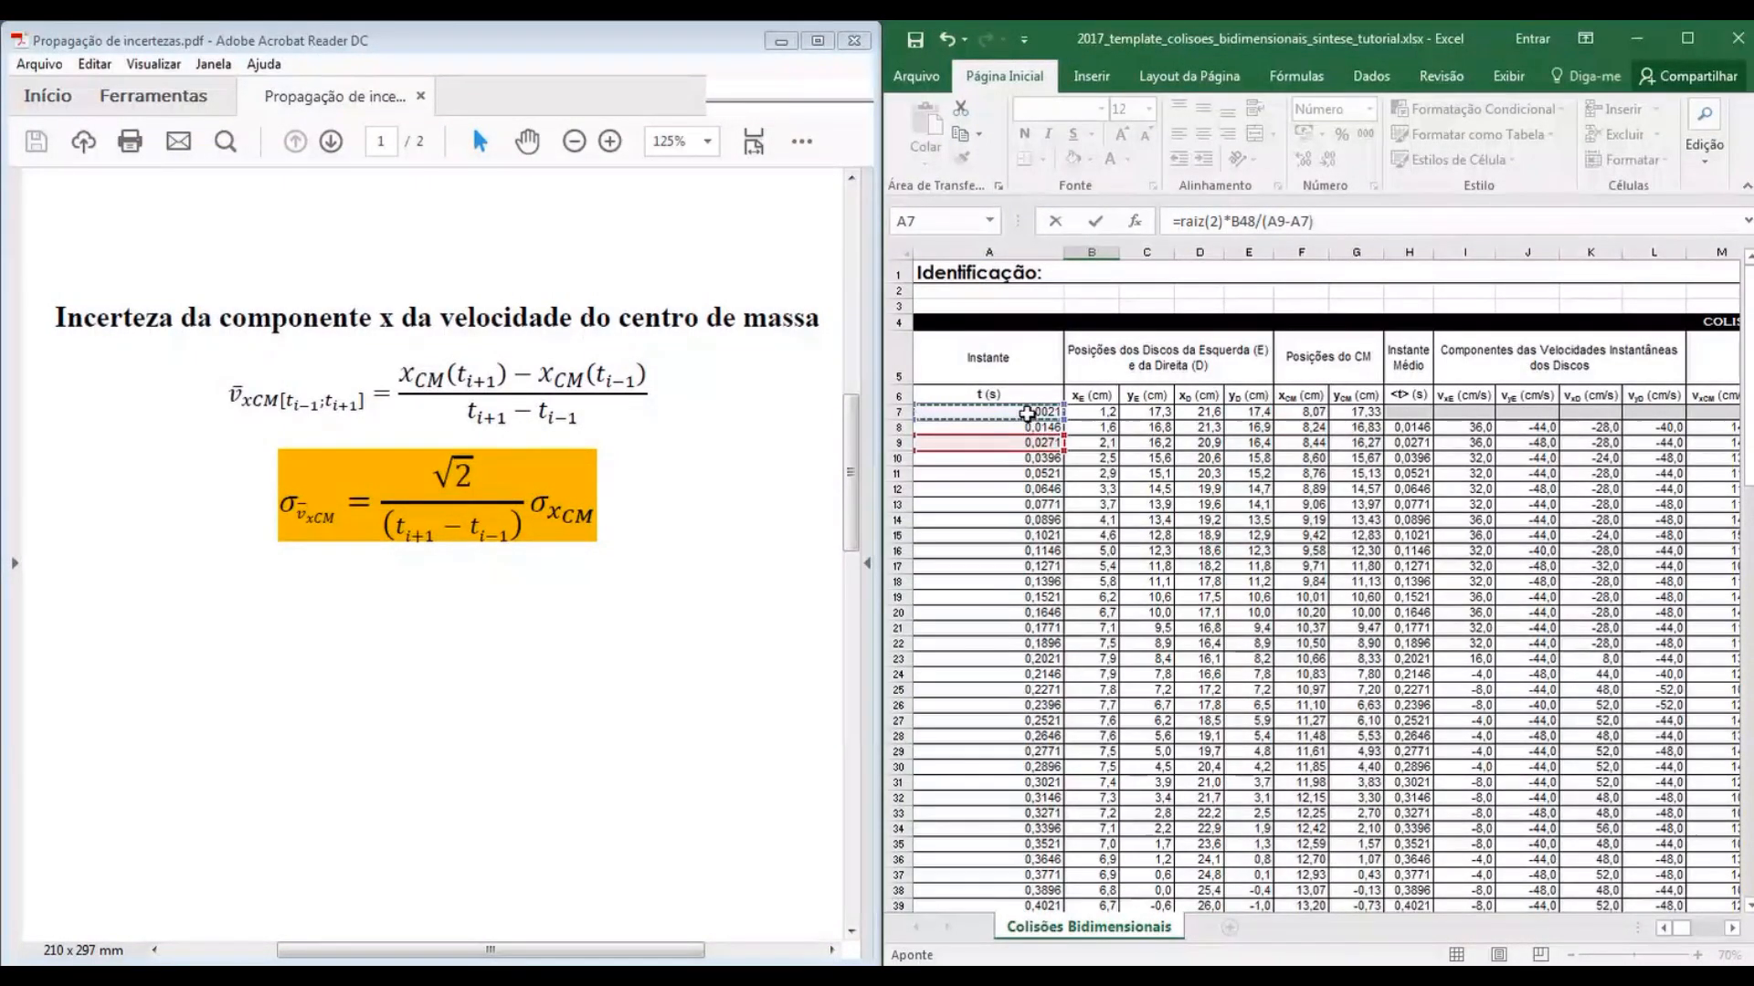
{"action": "key", "text": "Return"}
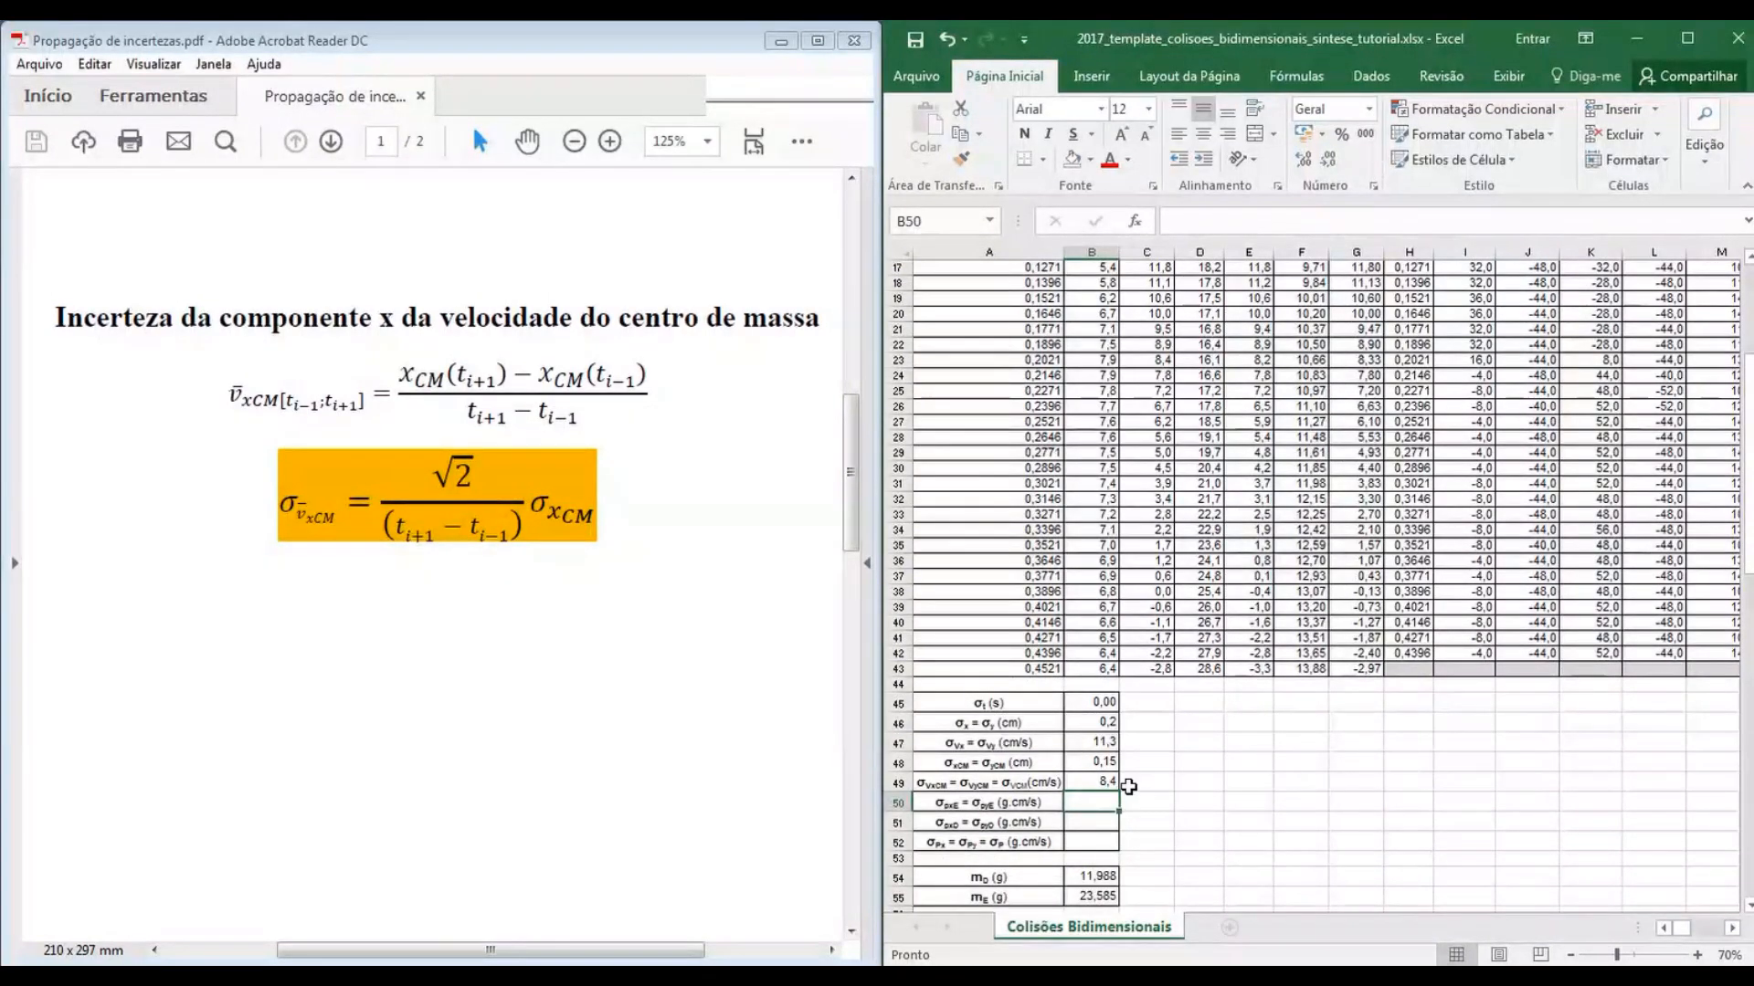
Switch to the uncertainty propagation PDF in Adobe Acrobat Reader and examine the derivation for the modulus of the centre-of-mass velocity
{"action": "key", "text": "alt+Tab"}
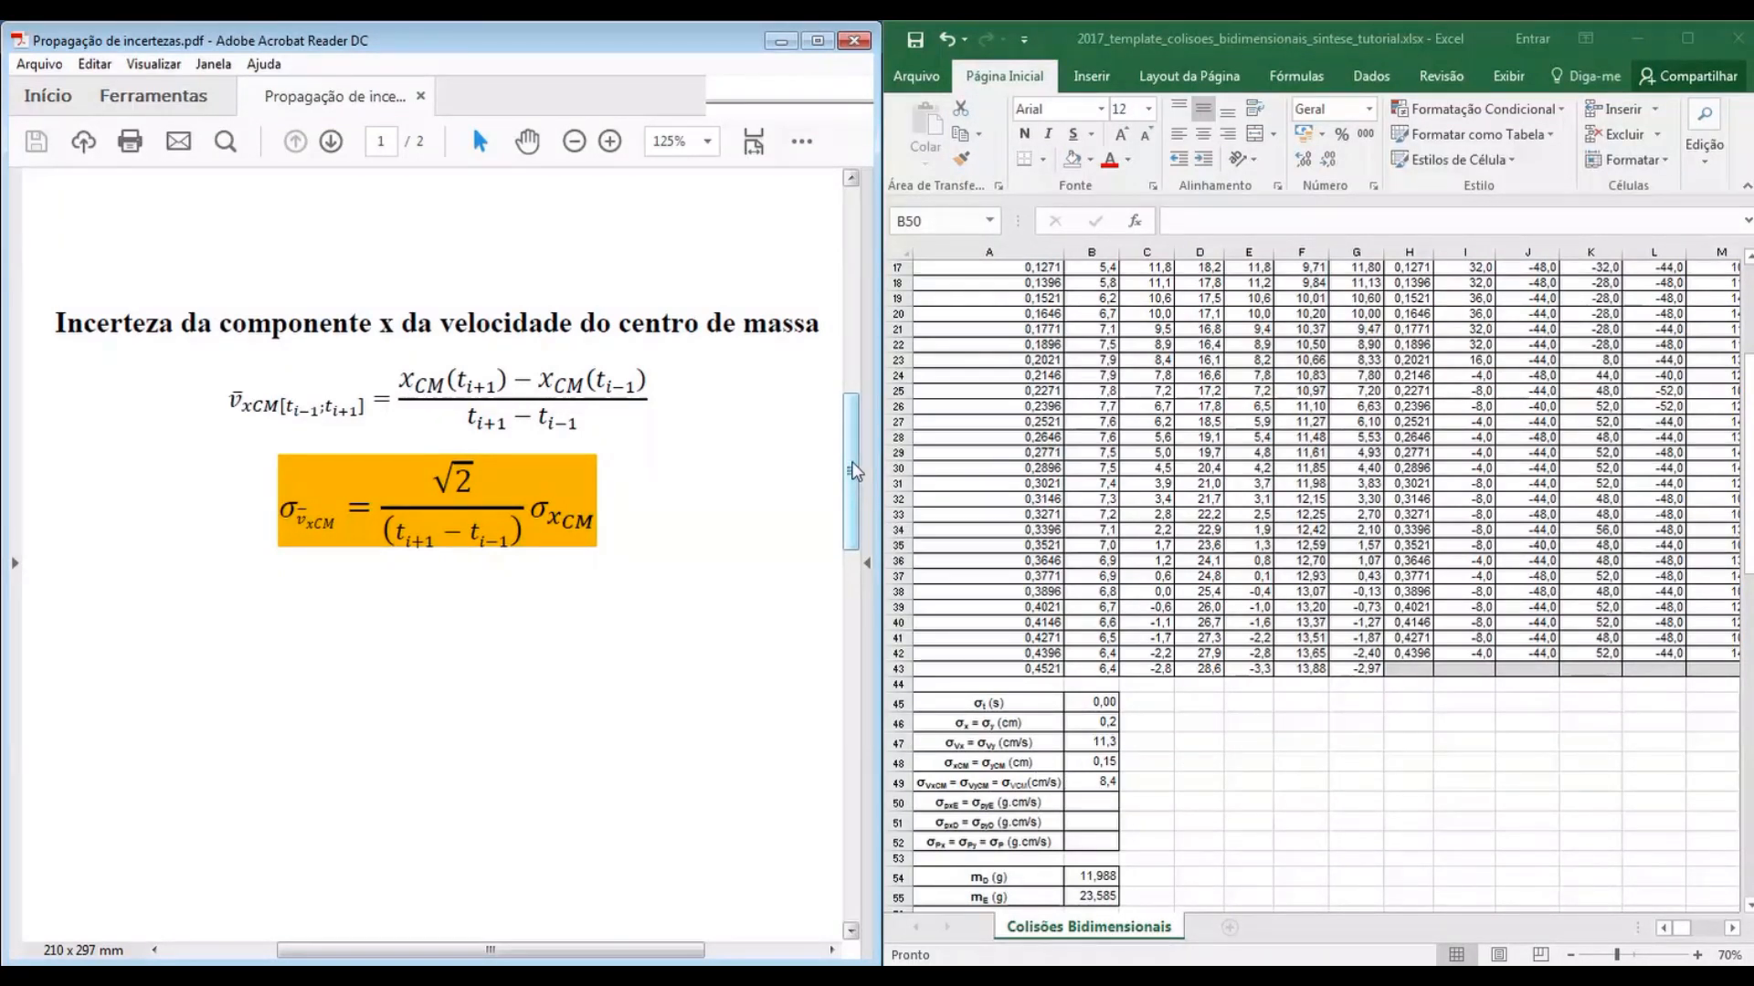
{"action": "left_click_drag", "start_coordinate": [854, 451], "coordinate": [847, 642]}
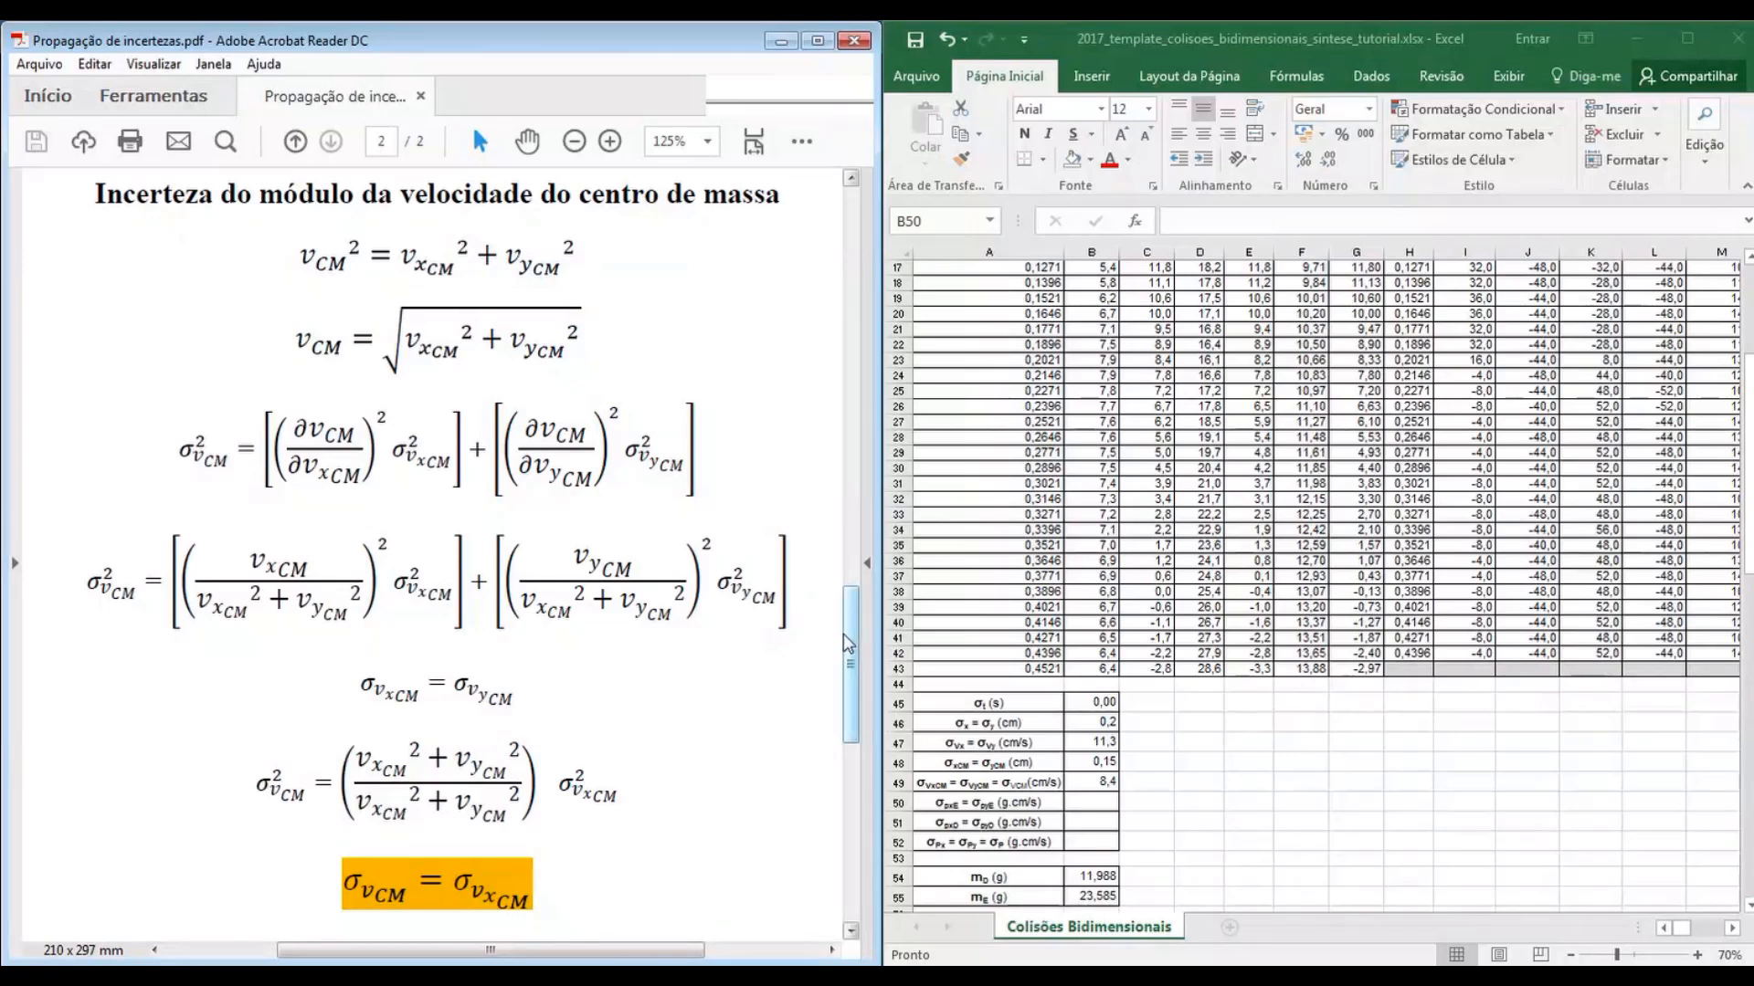
{"action": "left_click_drag", "start_coordinate": [850, 639], "coordinate": [847, 650]}
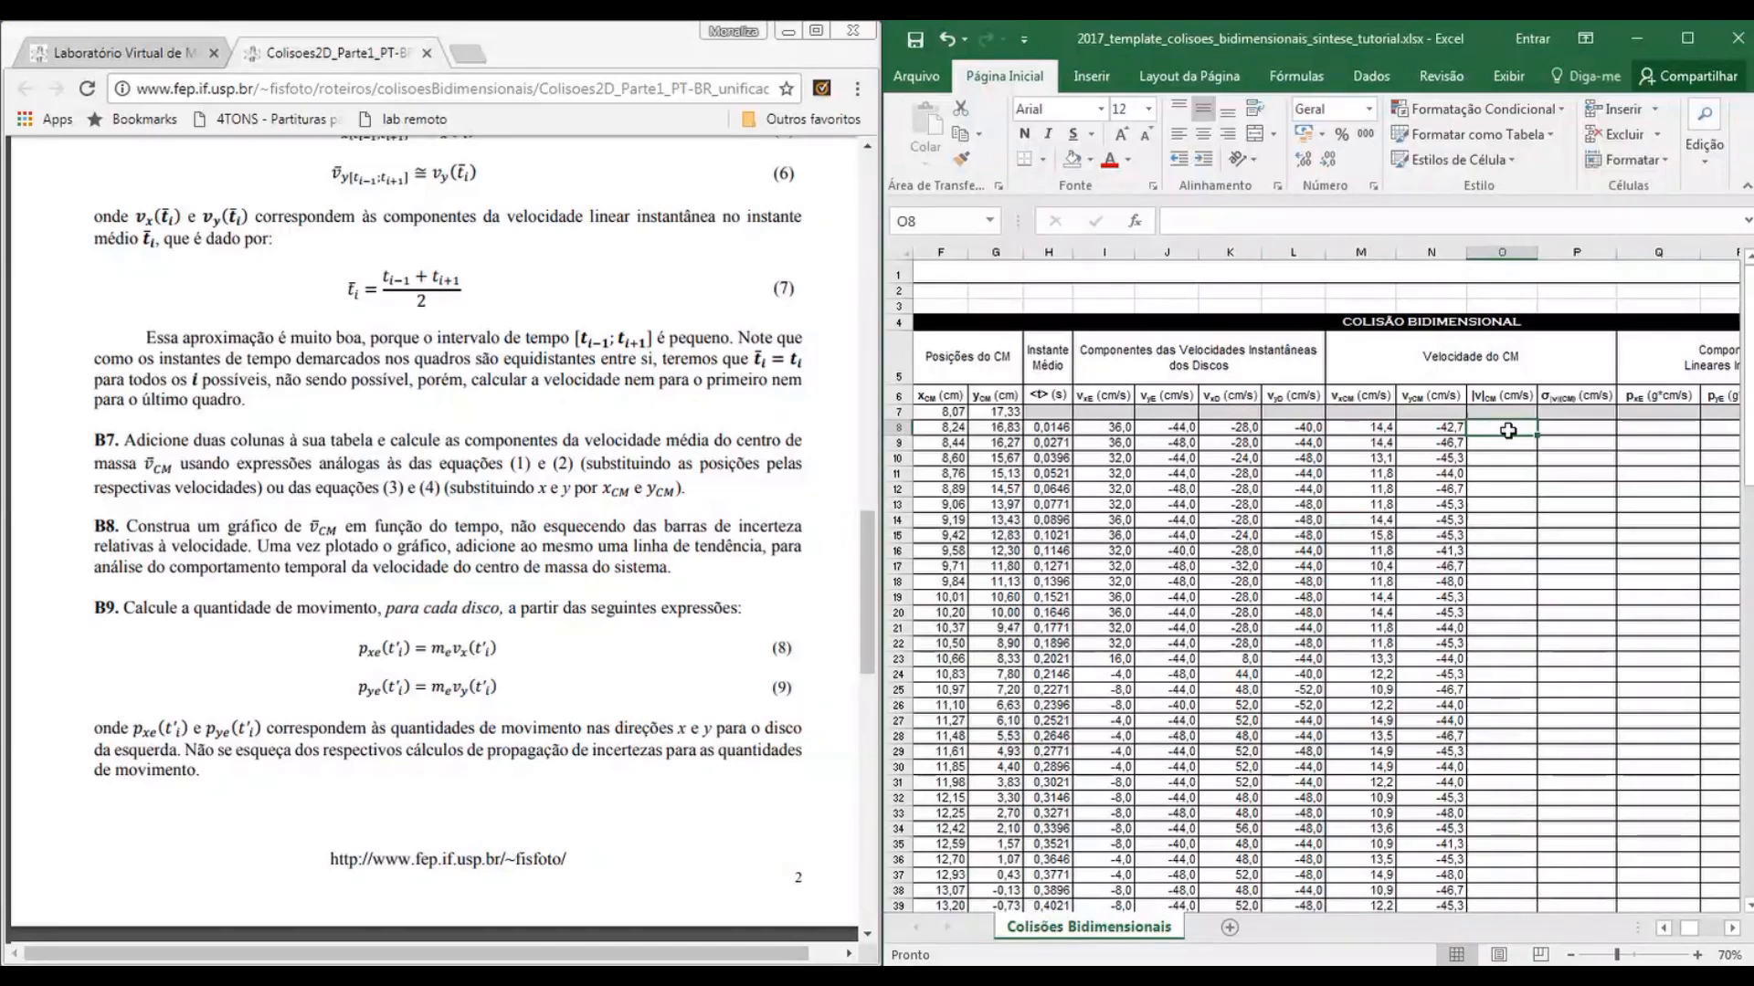
In Excel, enter the centre-of-mass velocity modulus formula =RAIZ(M8^2+N8^2) in O8
{"action": "type", "text": "="}
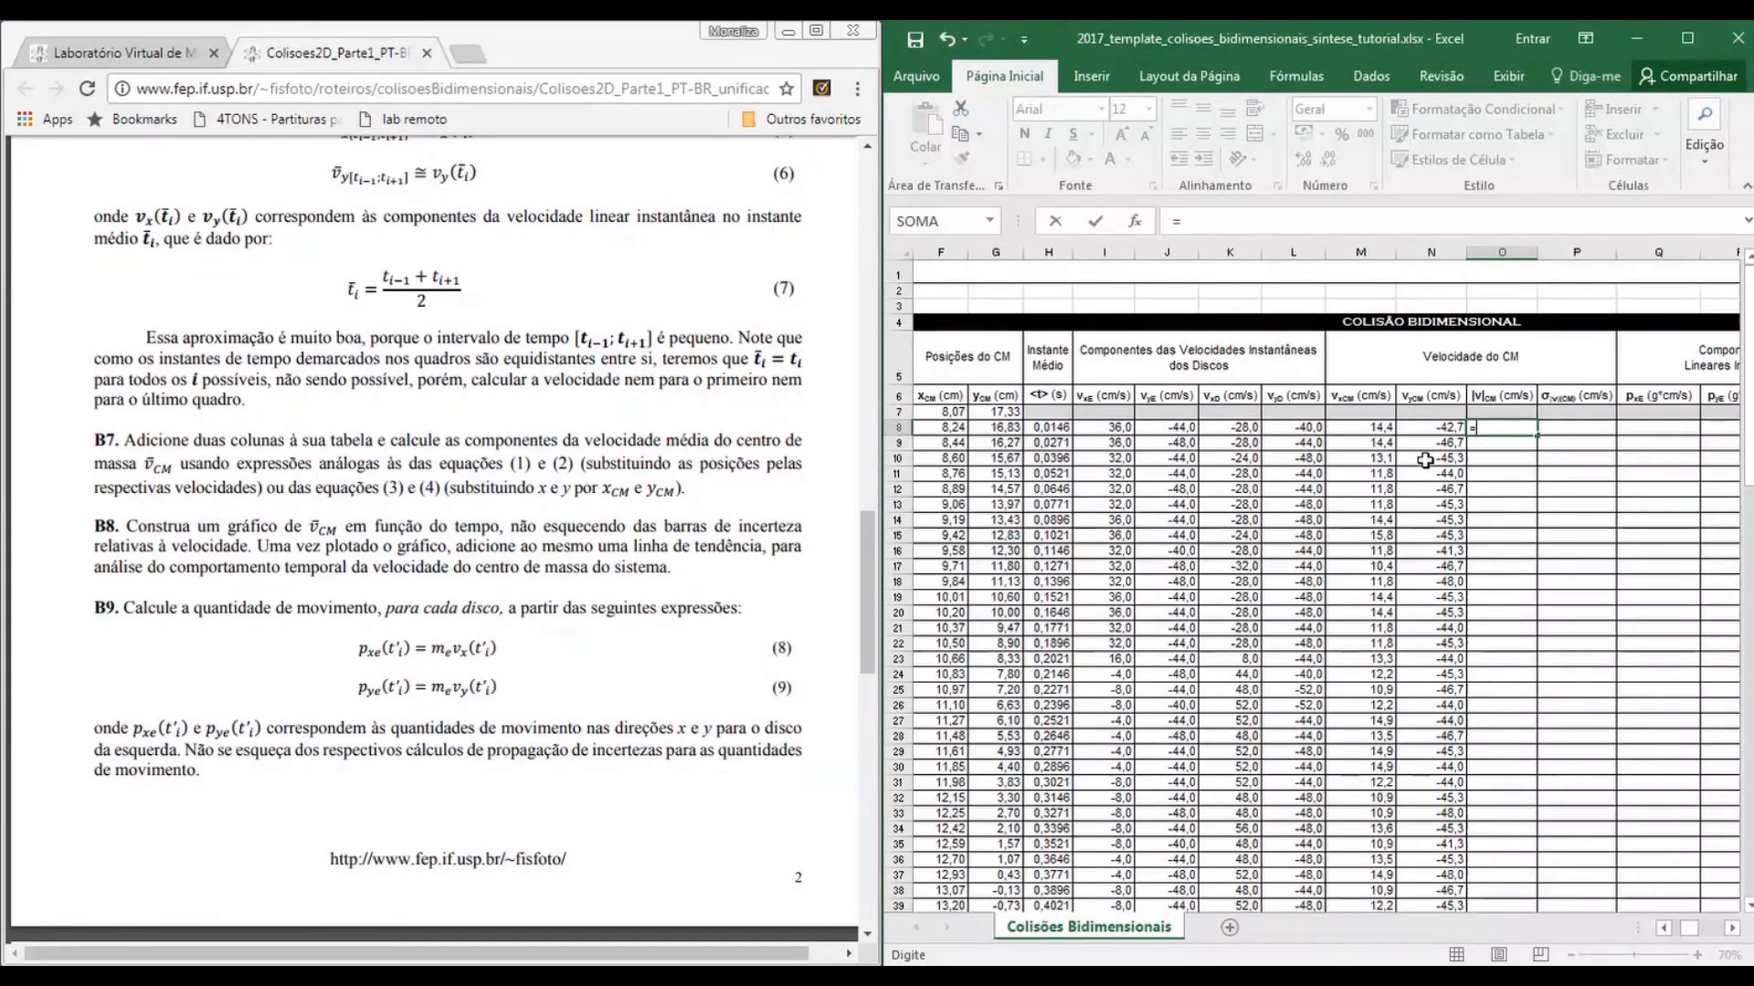
{"action": "type", "text": "raiz"}
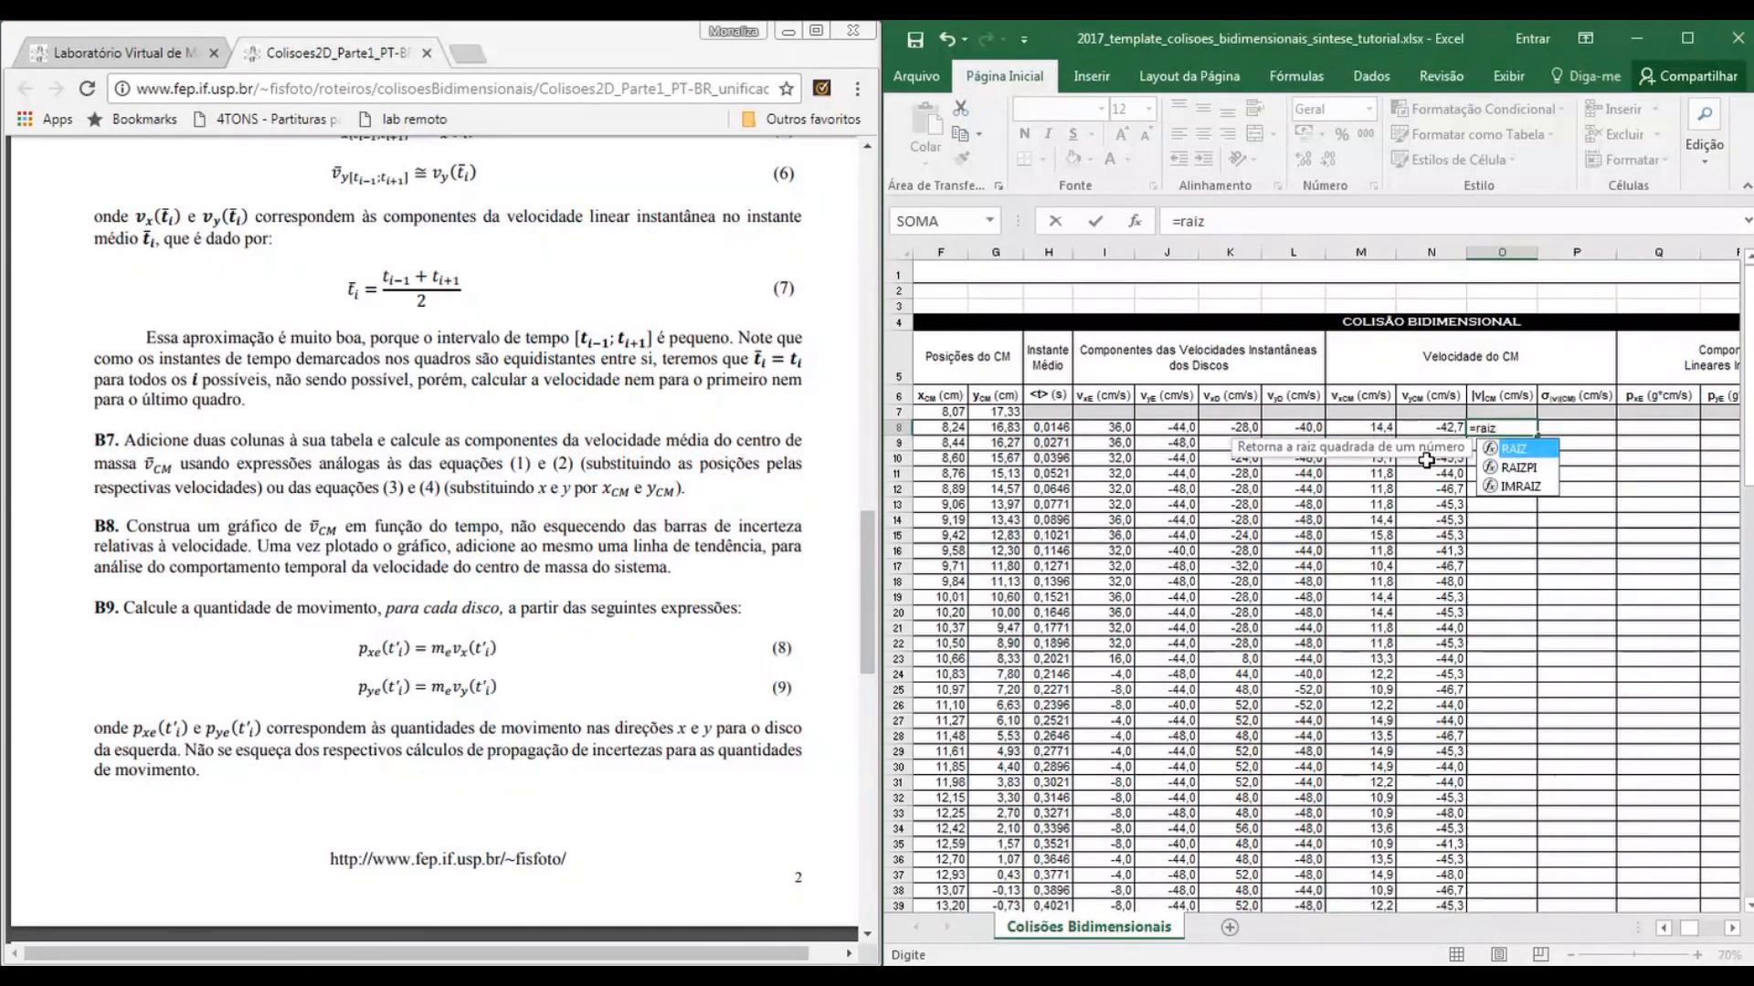
{"action": "type", "text": "("}
{"action": "left_click", "coordinate": [1366, 424]}
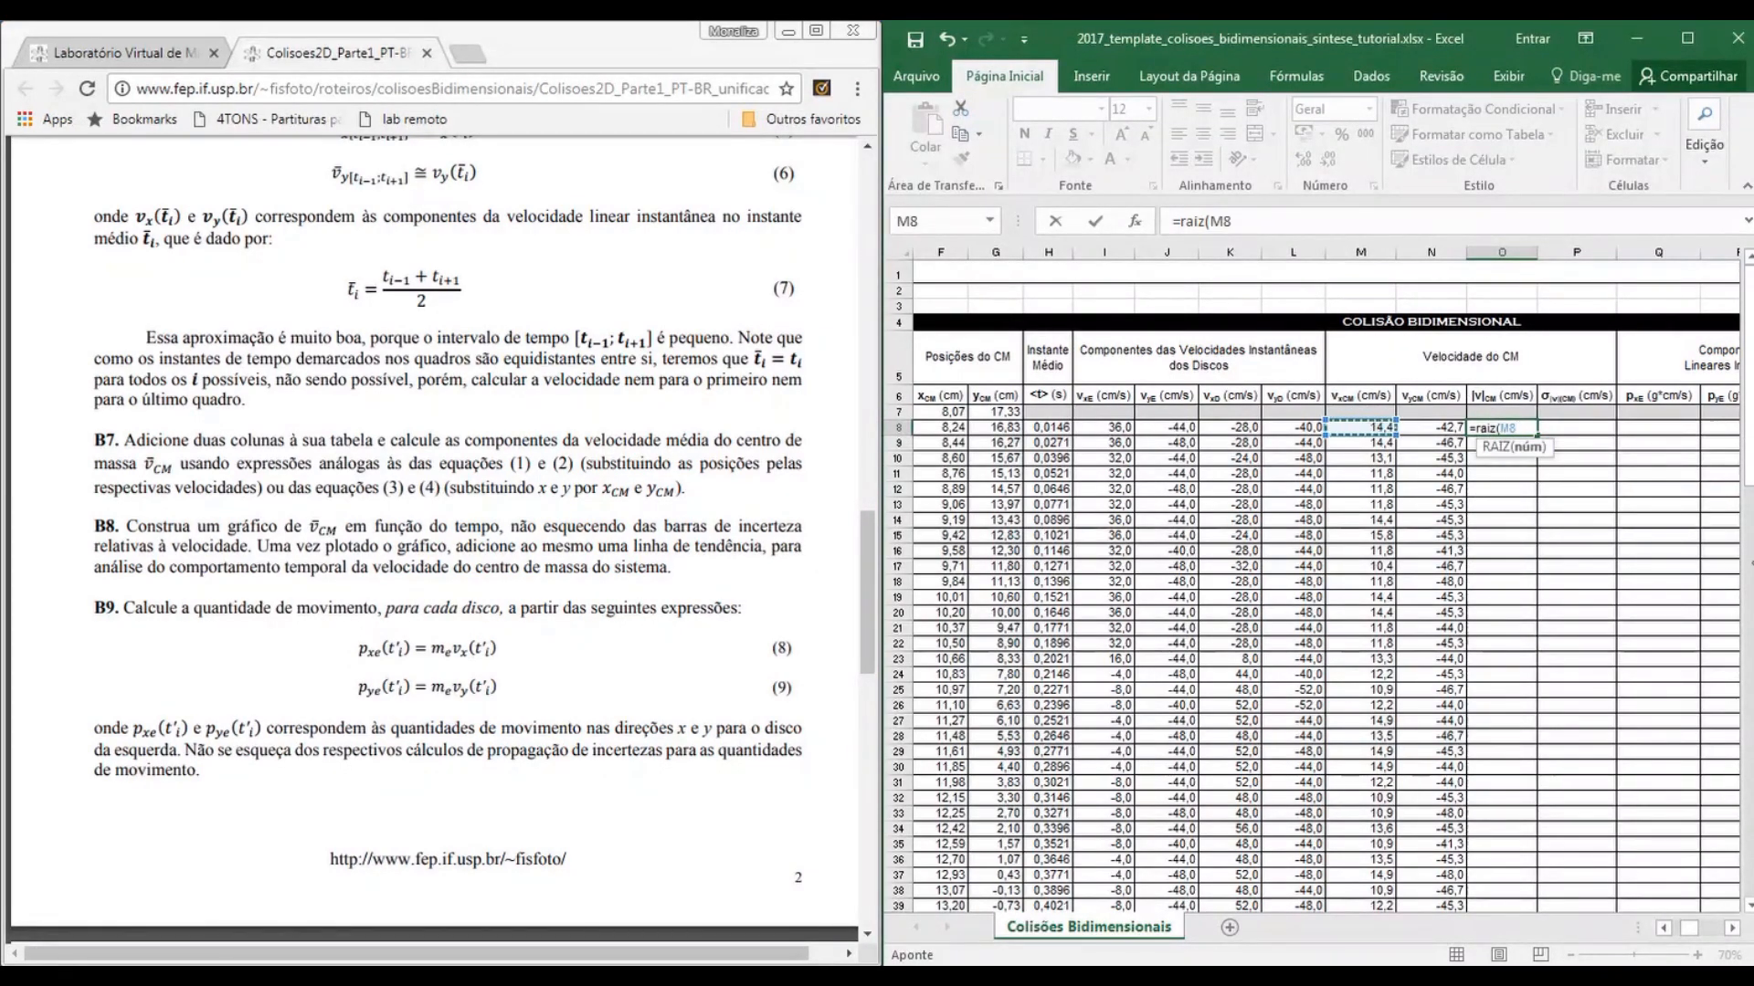
{"action": "type", "text": "^2+"}
{"action": "left_click", "coordinate": [1447, 425]}
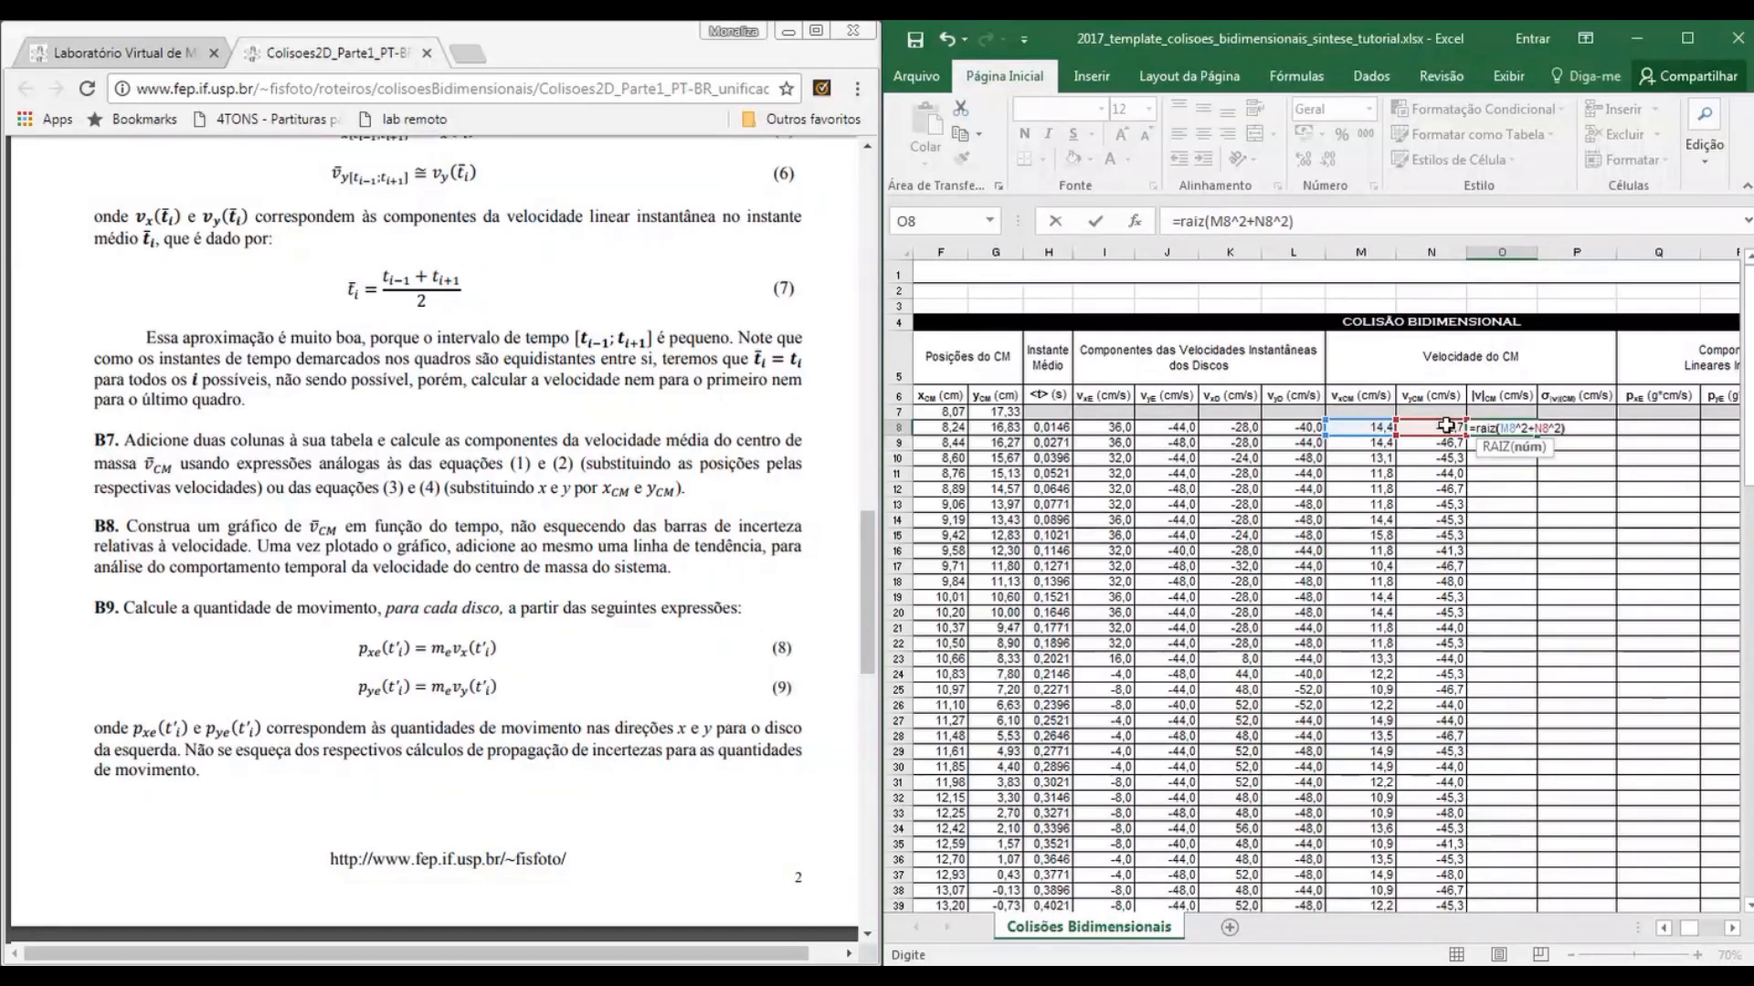
{"action": "key", "text": "Return"}
Format the velocity modulus in O8 with one decimal place and fill its formula down to O42
{"action": "left_click", "coordinate": [1516, 427]}
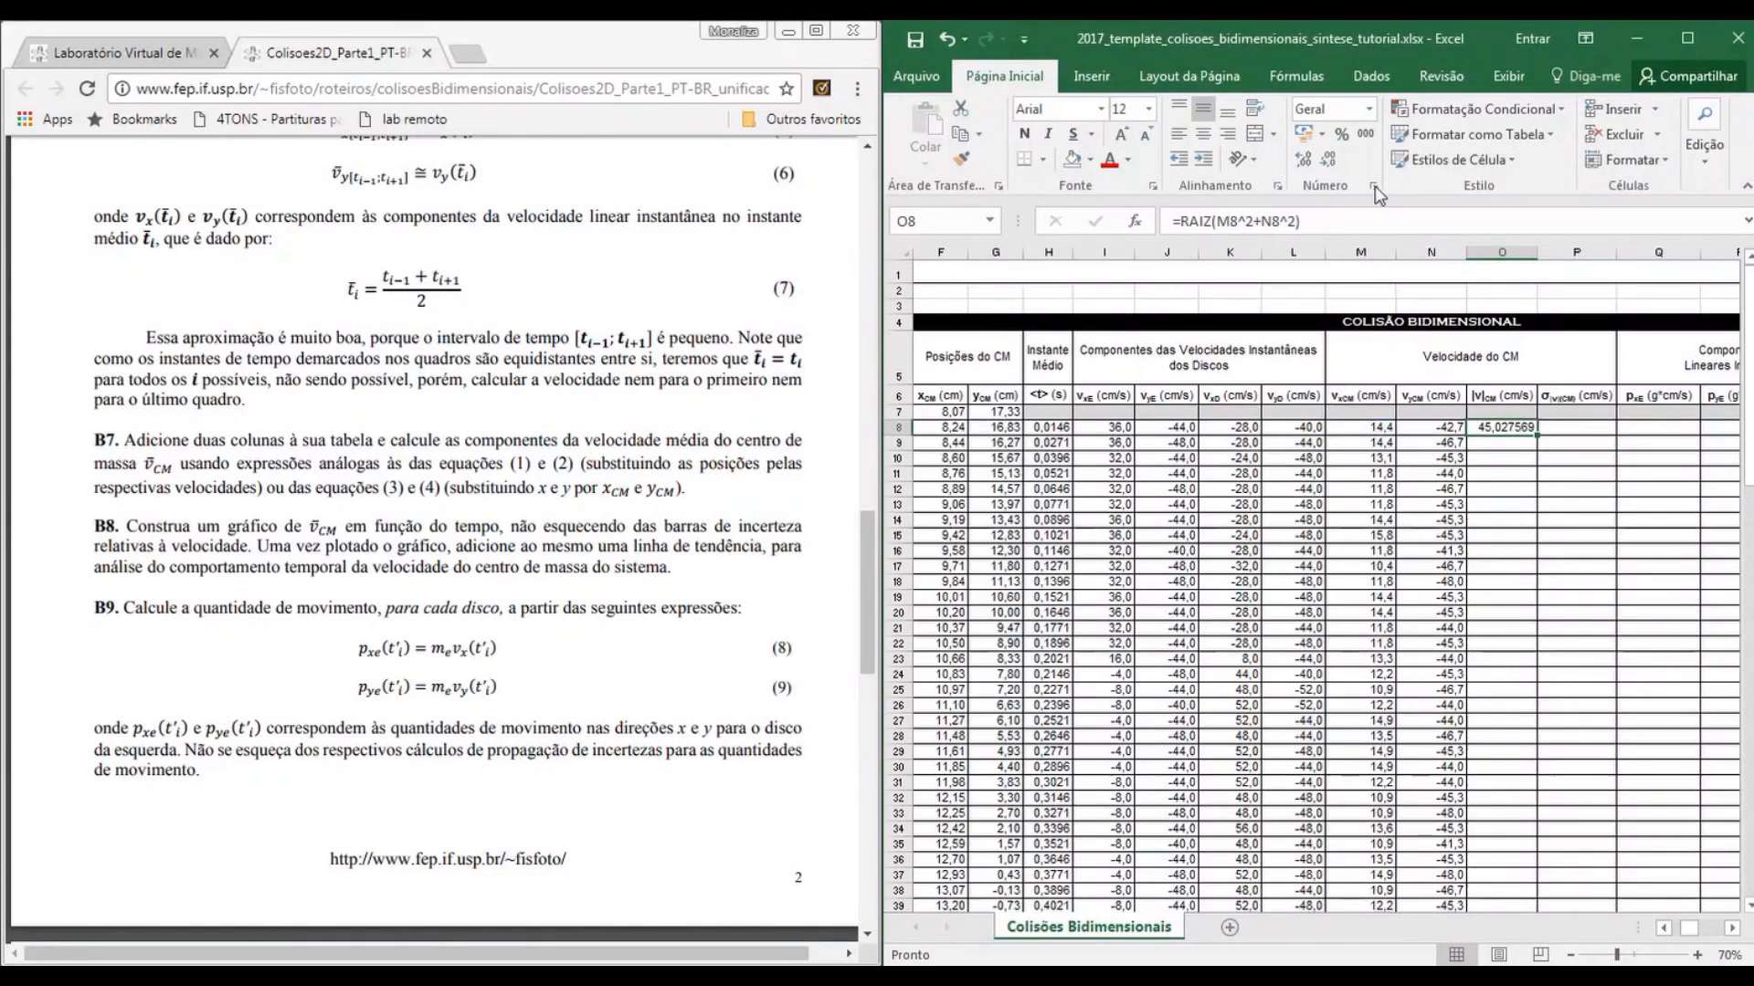
{"action": "left_click", "coordinate": [1326, 160]}
{"action": "left_click", "coordinate": [1329, 163]}
{"action": "left_click", "coordinate": [1329, 162]}
{"action": "left_click", "coordinate": [1329, 166]}
{"action": "left_click_drag", "start_coordinate": [1542, 440], "coordinate": [1509, 837]}
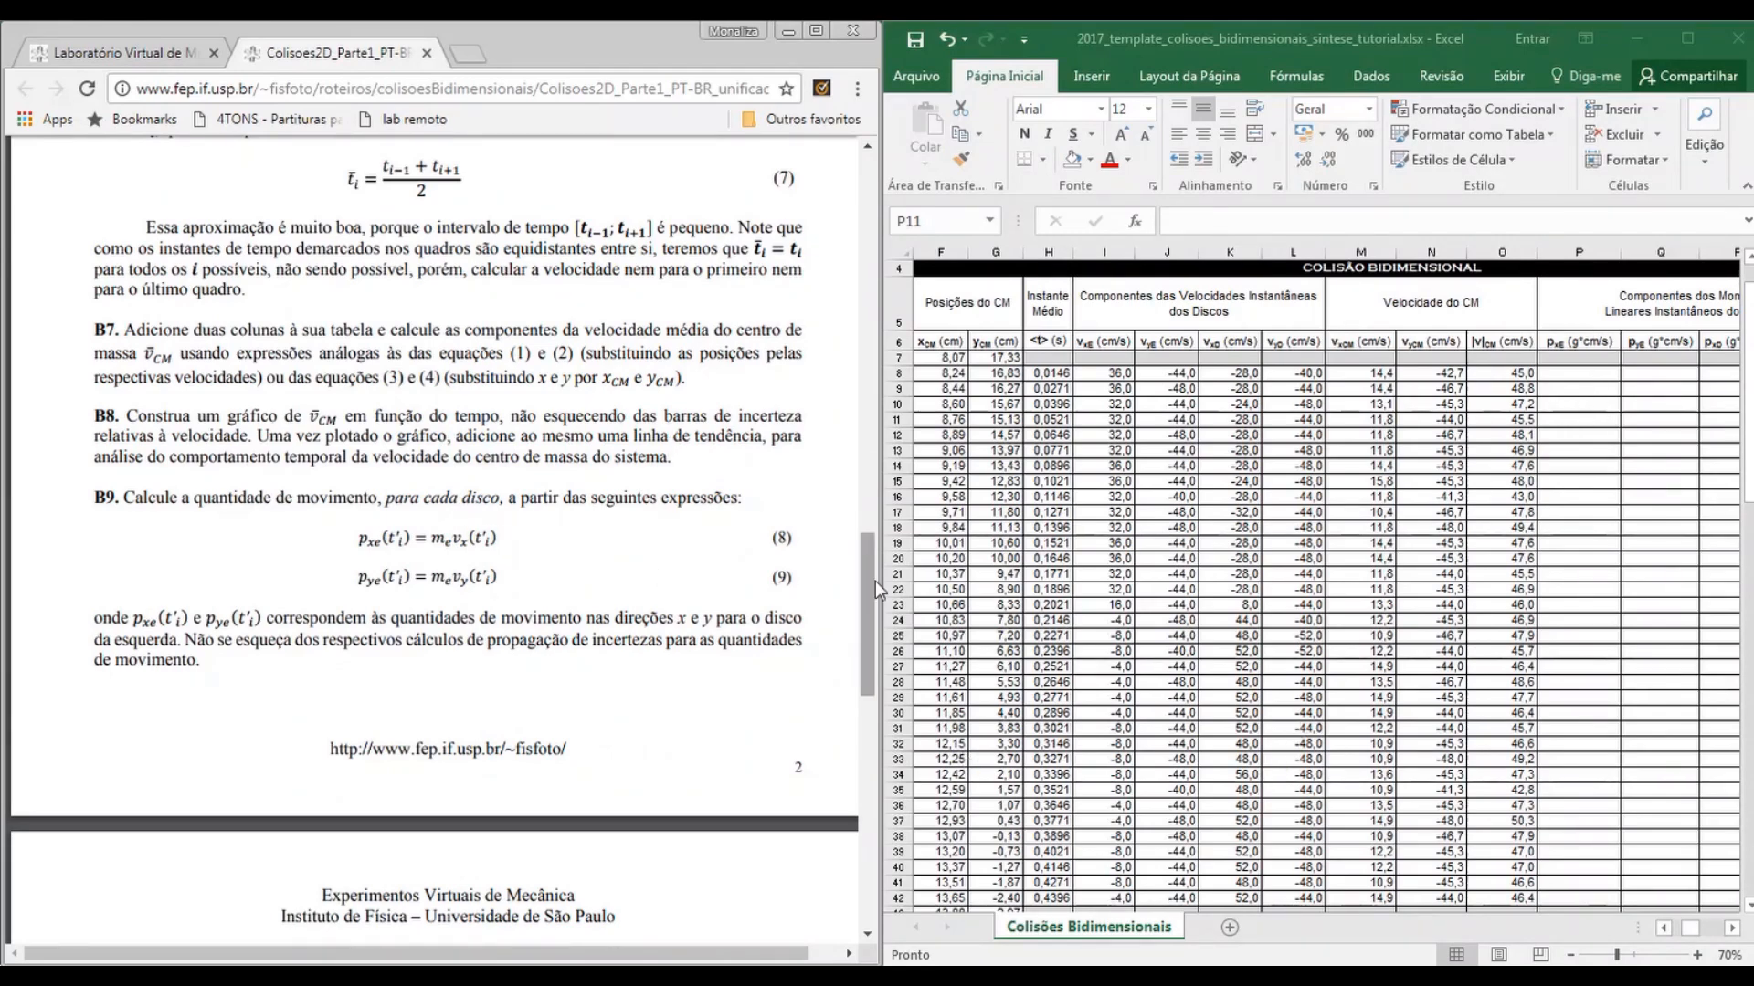
Following equation 8 of item B9 in the script, enter the left disc's x momentum formula =B55*I8 in P8
{"action": "mouse_move", "coordinate": [868, 595]}
{"action": "left_mouse_down"}
{"action": "mouse_move", "coordinate": [872, 402]}
{"action": "mouse_move", "coordinate": [868, 603]}
{"action": "left_mouse_up"}
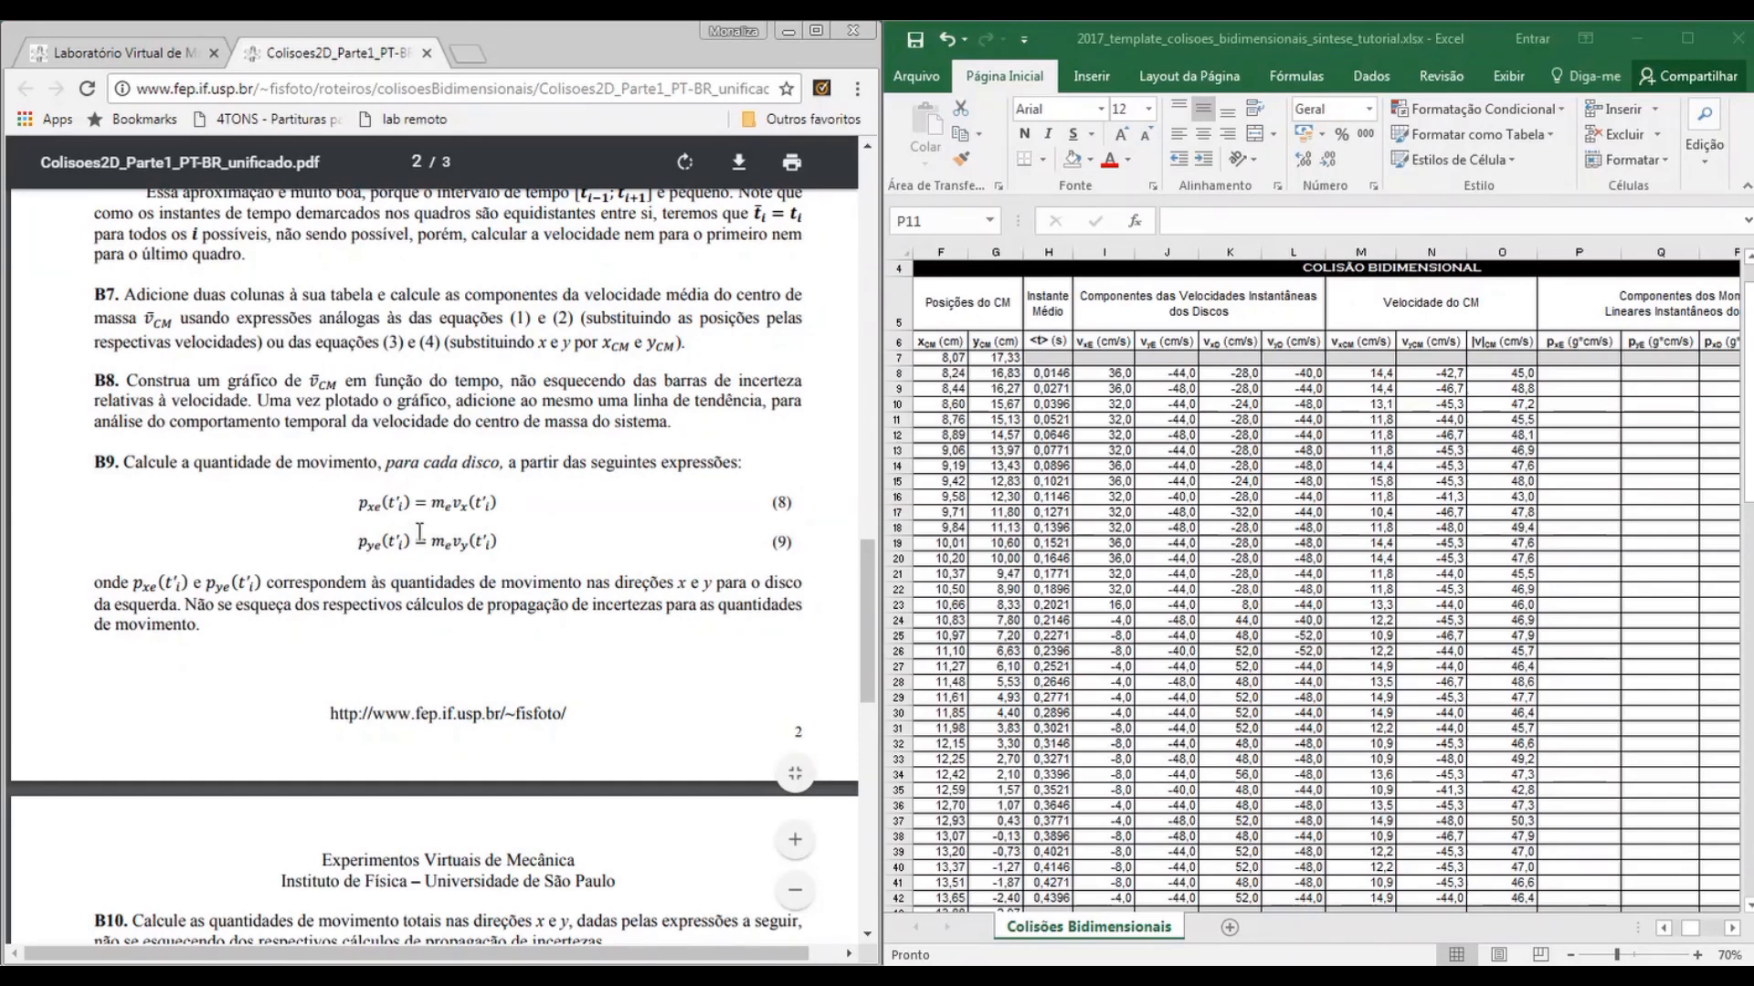
{"action": "left_click", "coordinate": [1582, 375]}
{"action": "type", "text": "="}
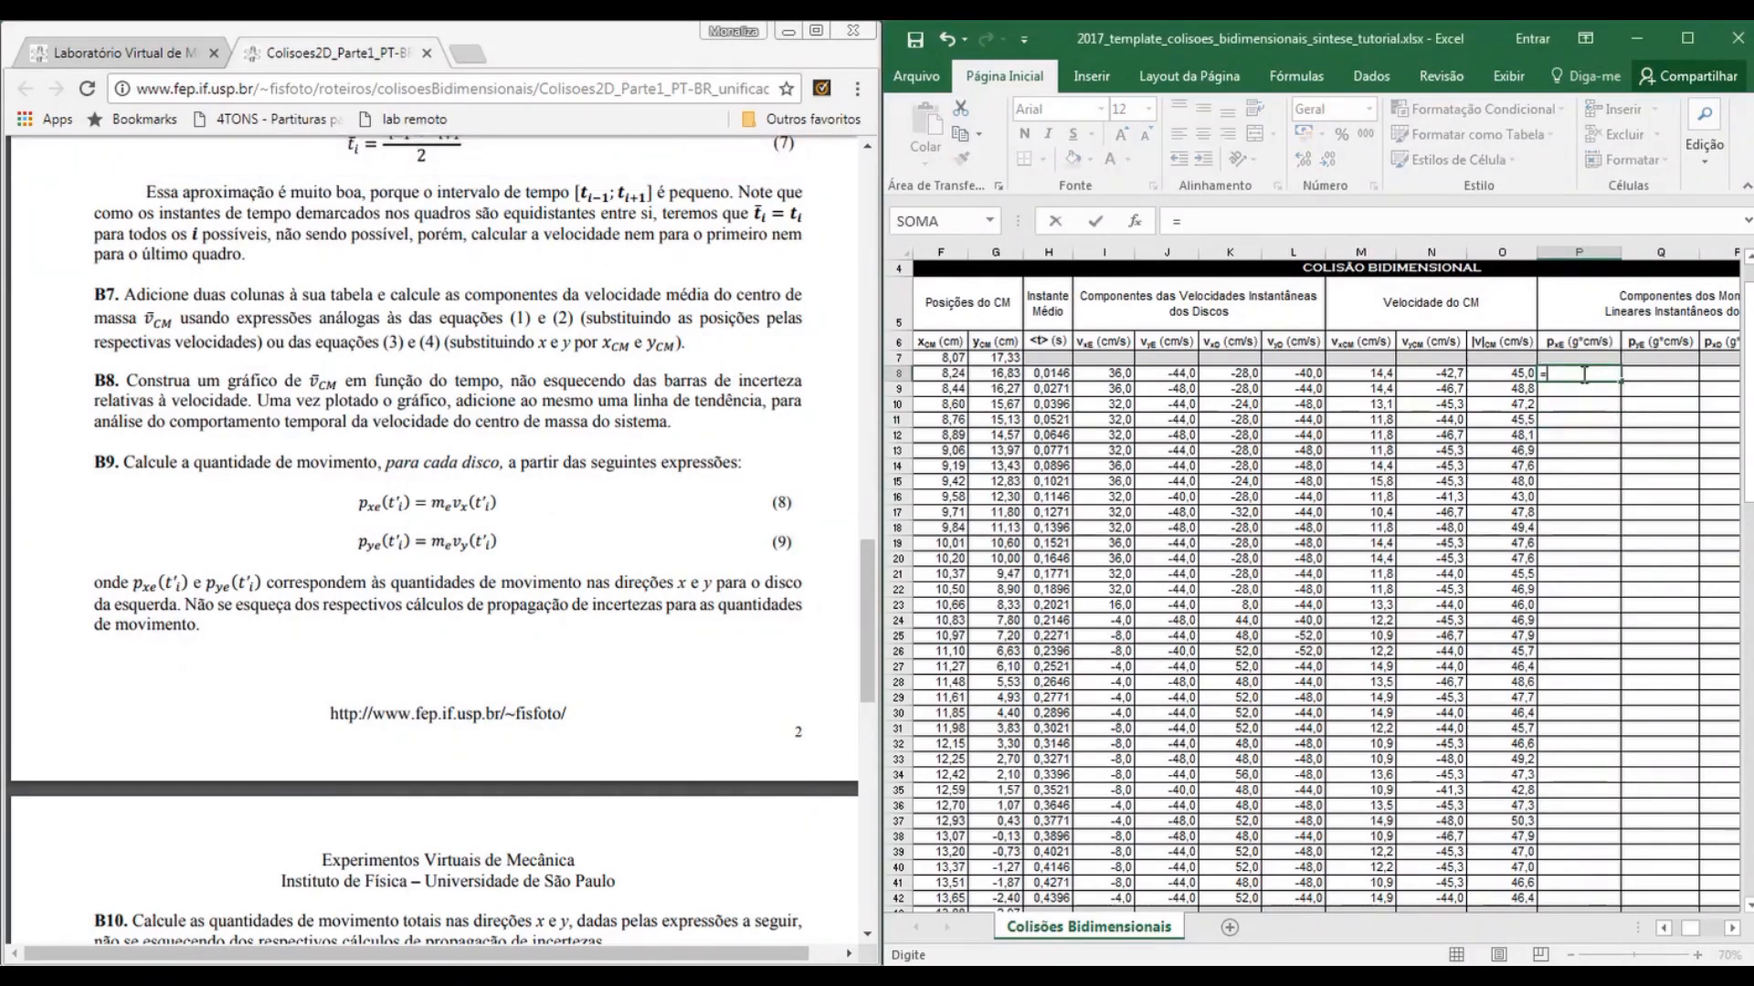
{"action": "scroll", "coordinate": [1585, 374], "scroll_direction": "down", "scroll_amount": 3}
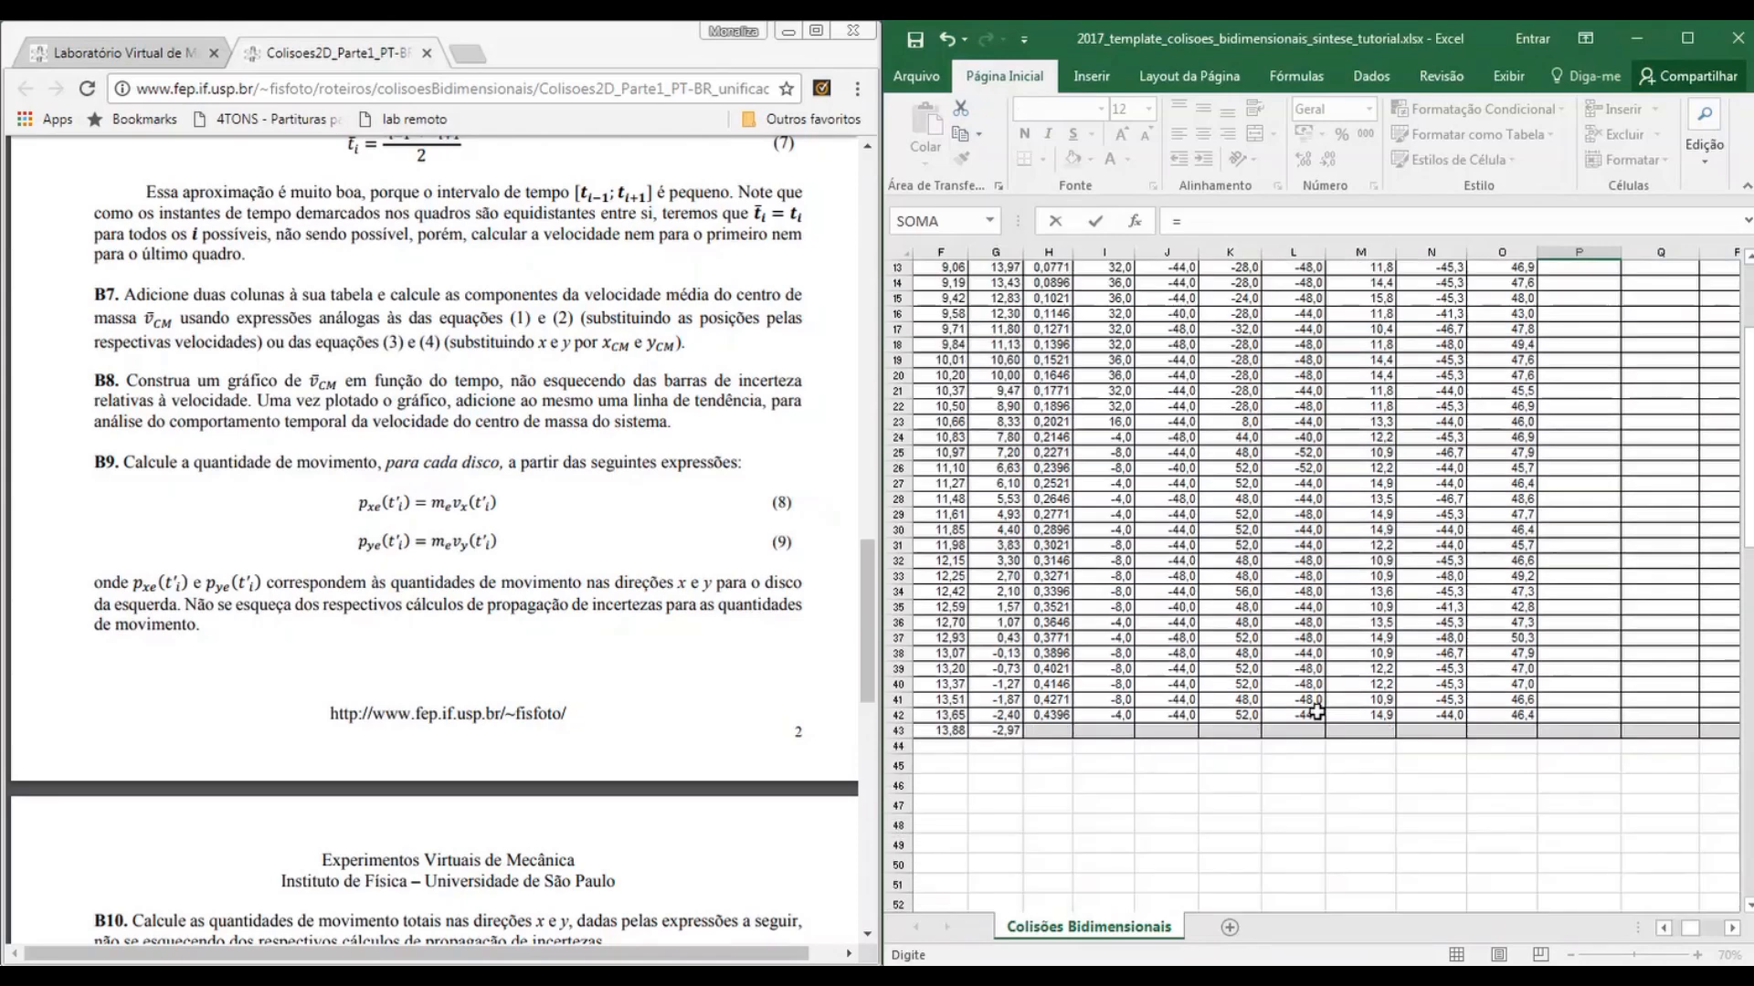
{"action": "left_click", "coordinate": [1665, 928]}
{"action": "left_click", "coordinate": [1664, 928]}
{"action": "scroll", "coordinate": [1668, 930], "scroll_direction": "down", "scroll_amount": 3}
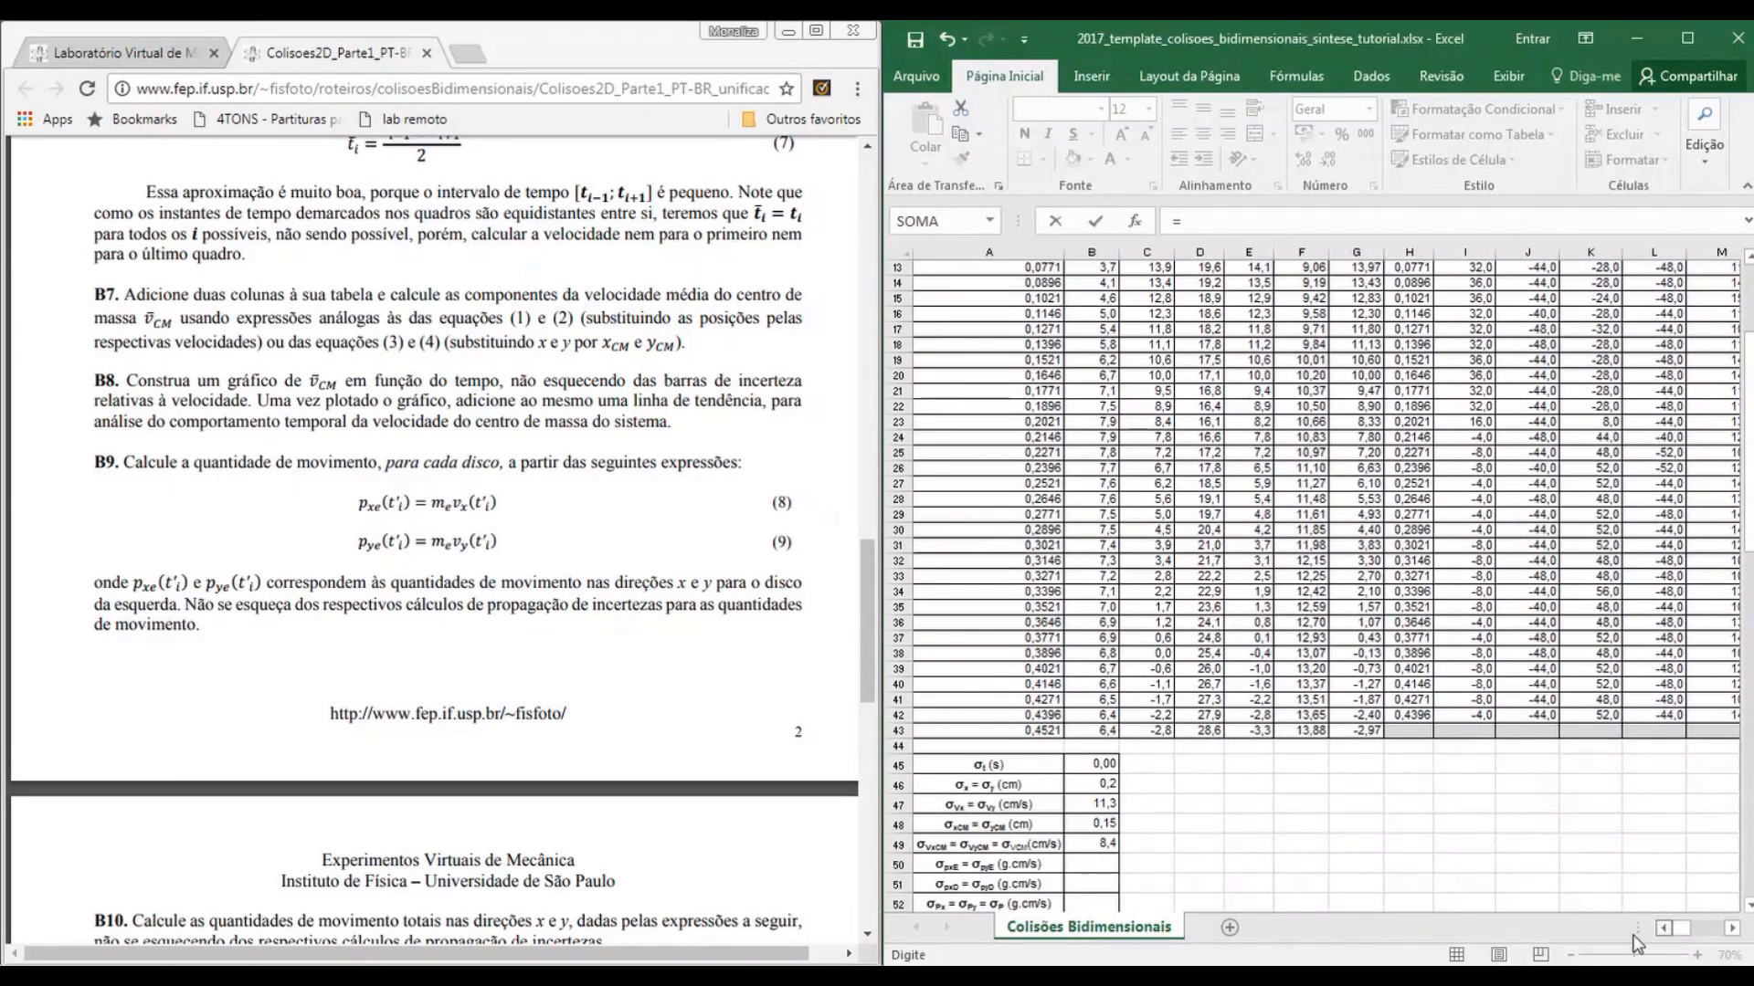
{"action": "scroll", "coordinate": [1285, 854], "scroll_direction": "down", "scroll_amount": 1}
{"action": "left_click", "coordinate": [1084, 821]}
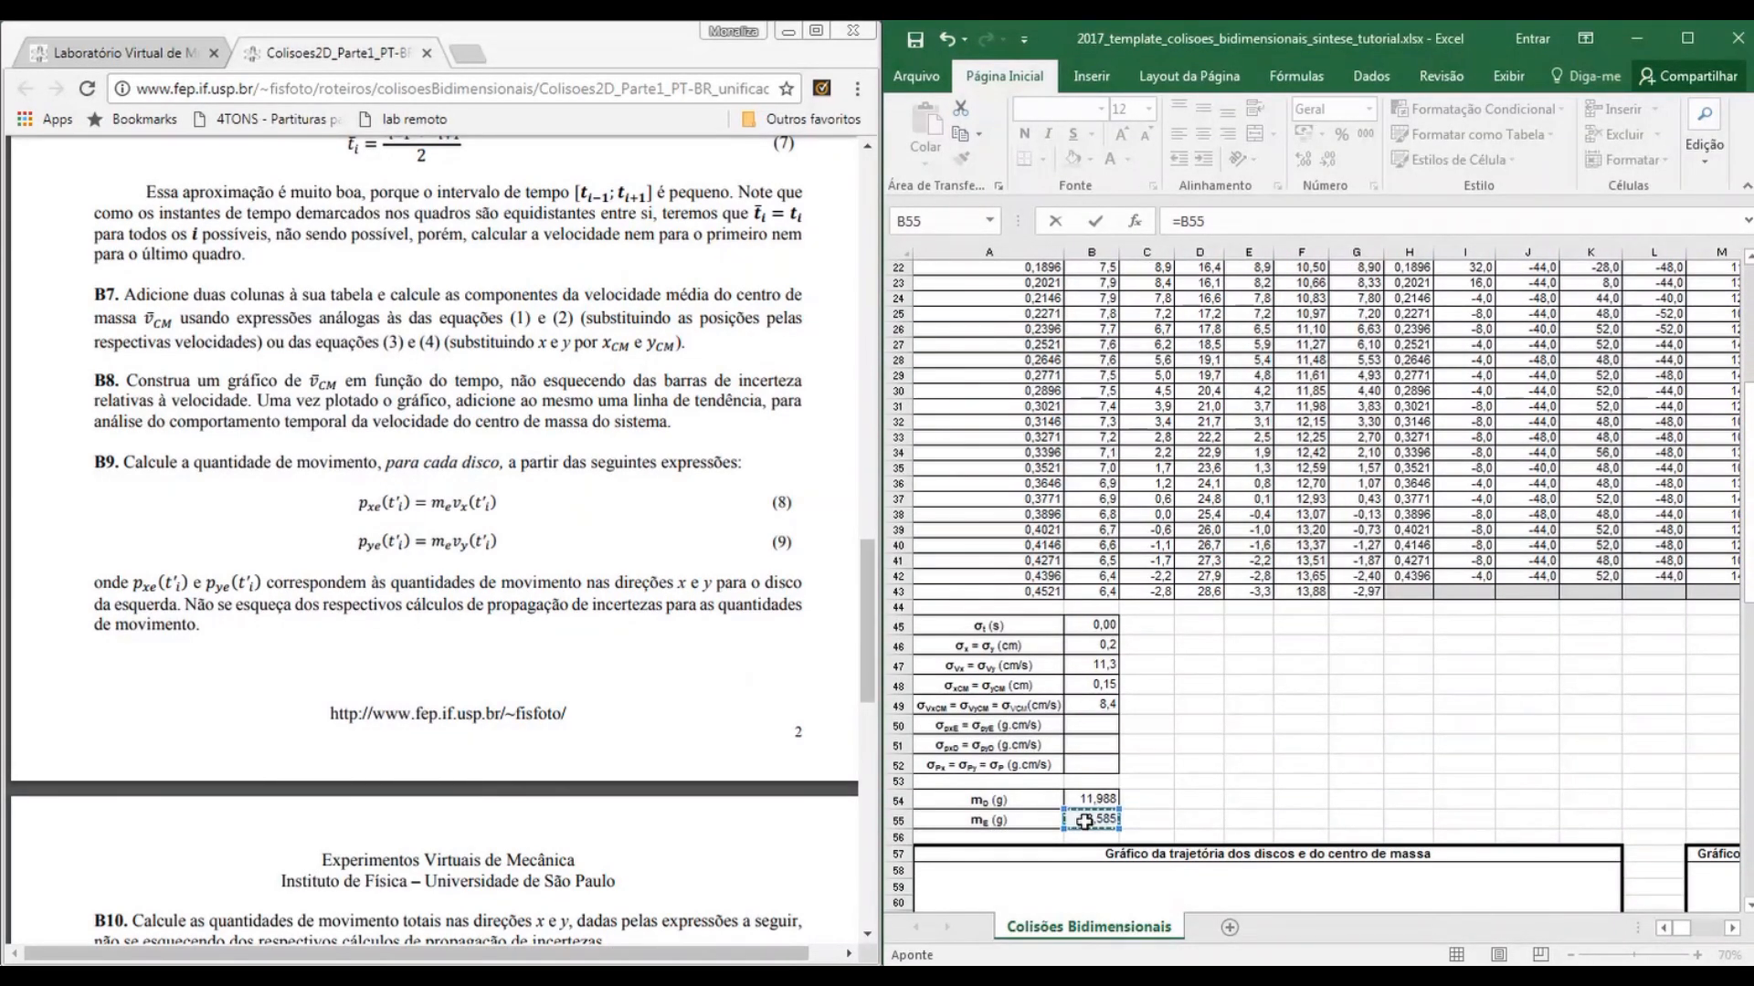
{"action": "type", "text": "*"}
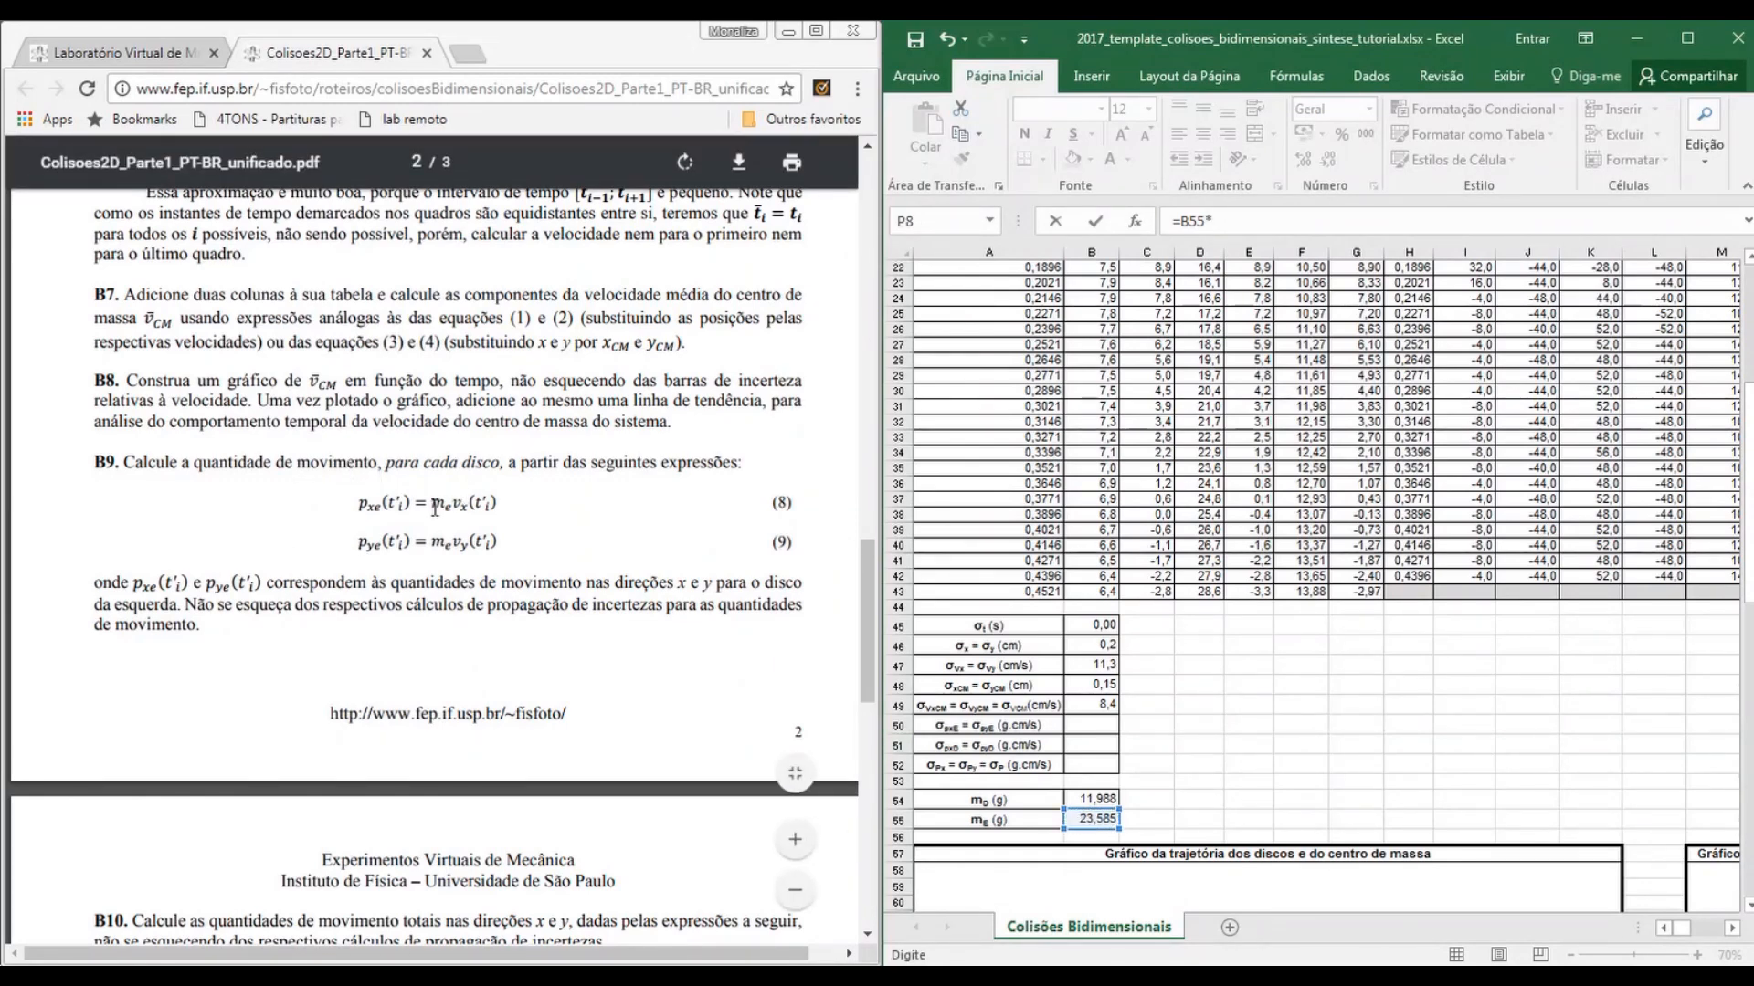
{"action": "scroll", "coordinate": [1571, 749], "scroll_direction": "up", "scroll_amount": 7}
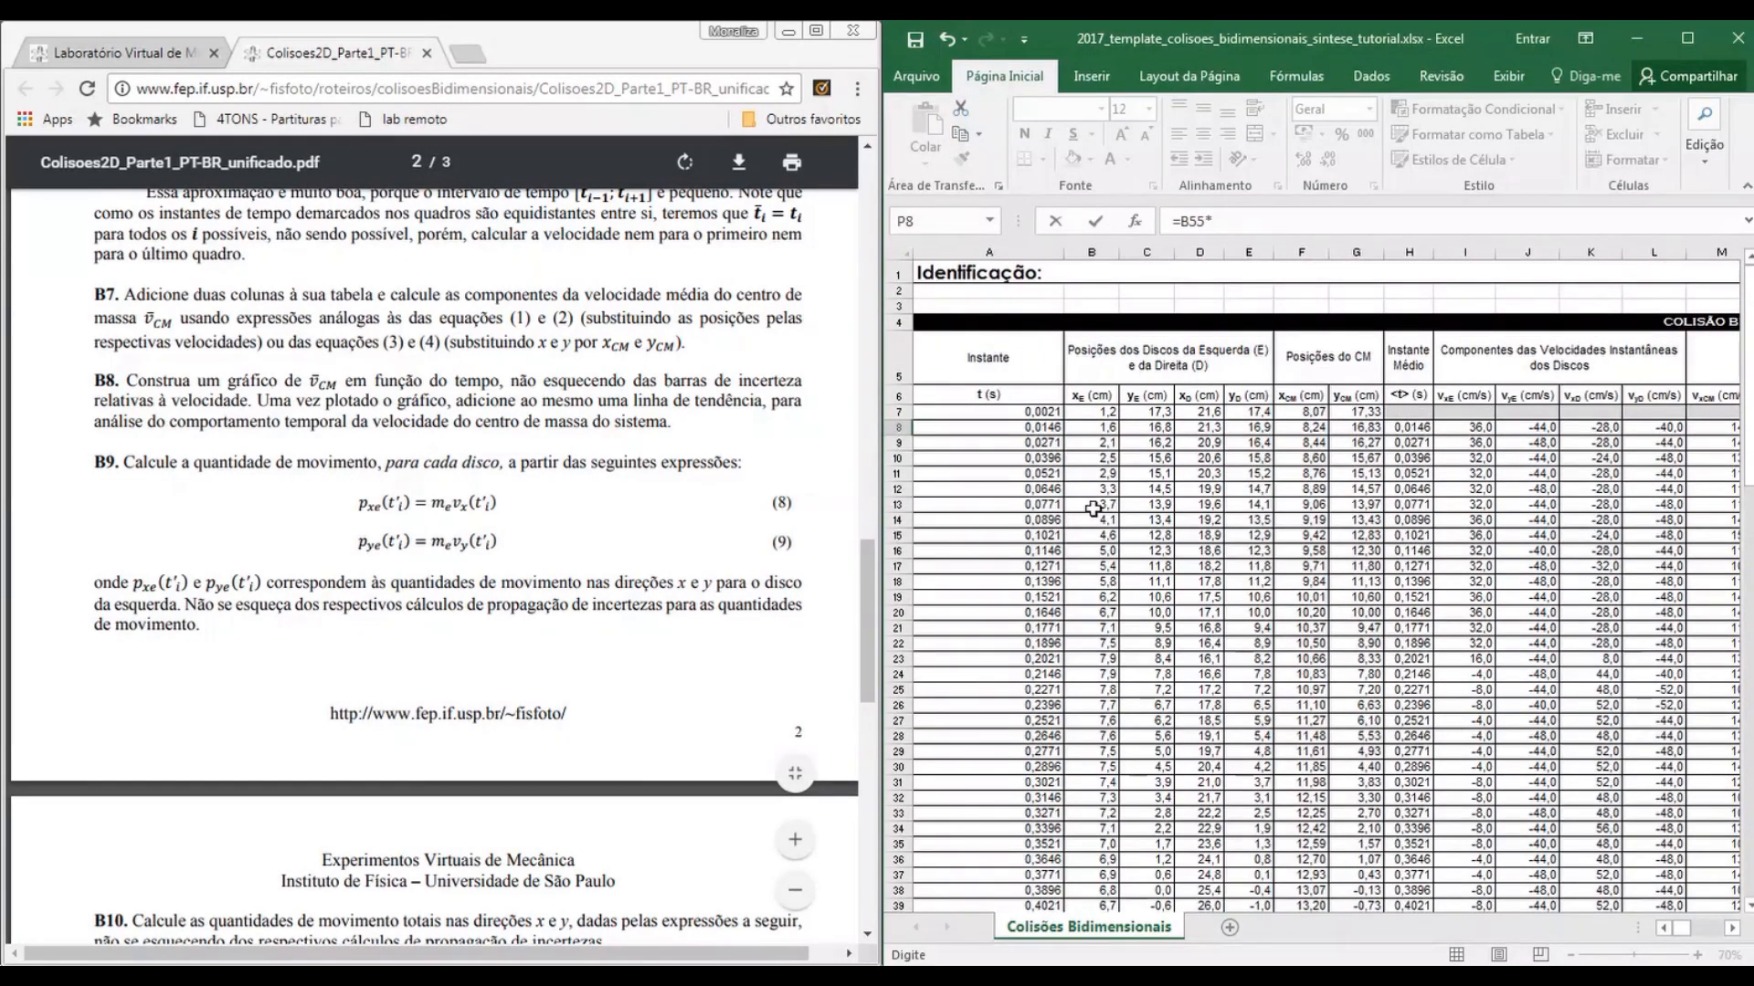
{"action": "left_click", "coordinate": [1473, 424]}
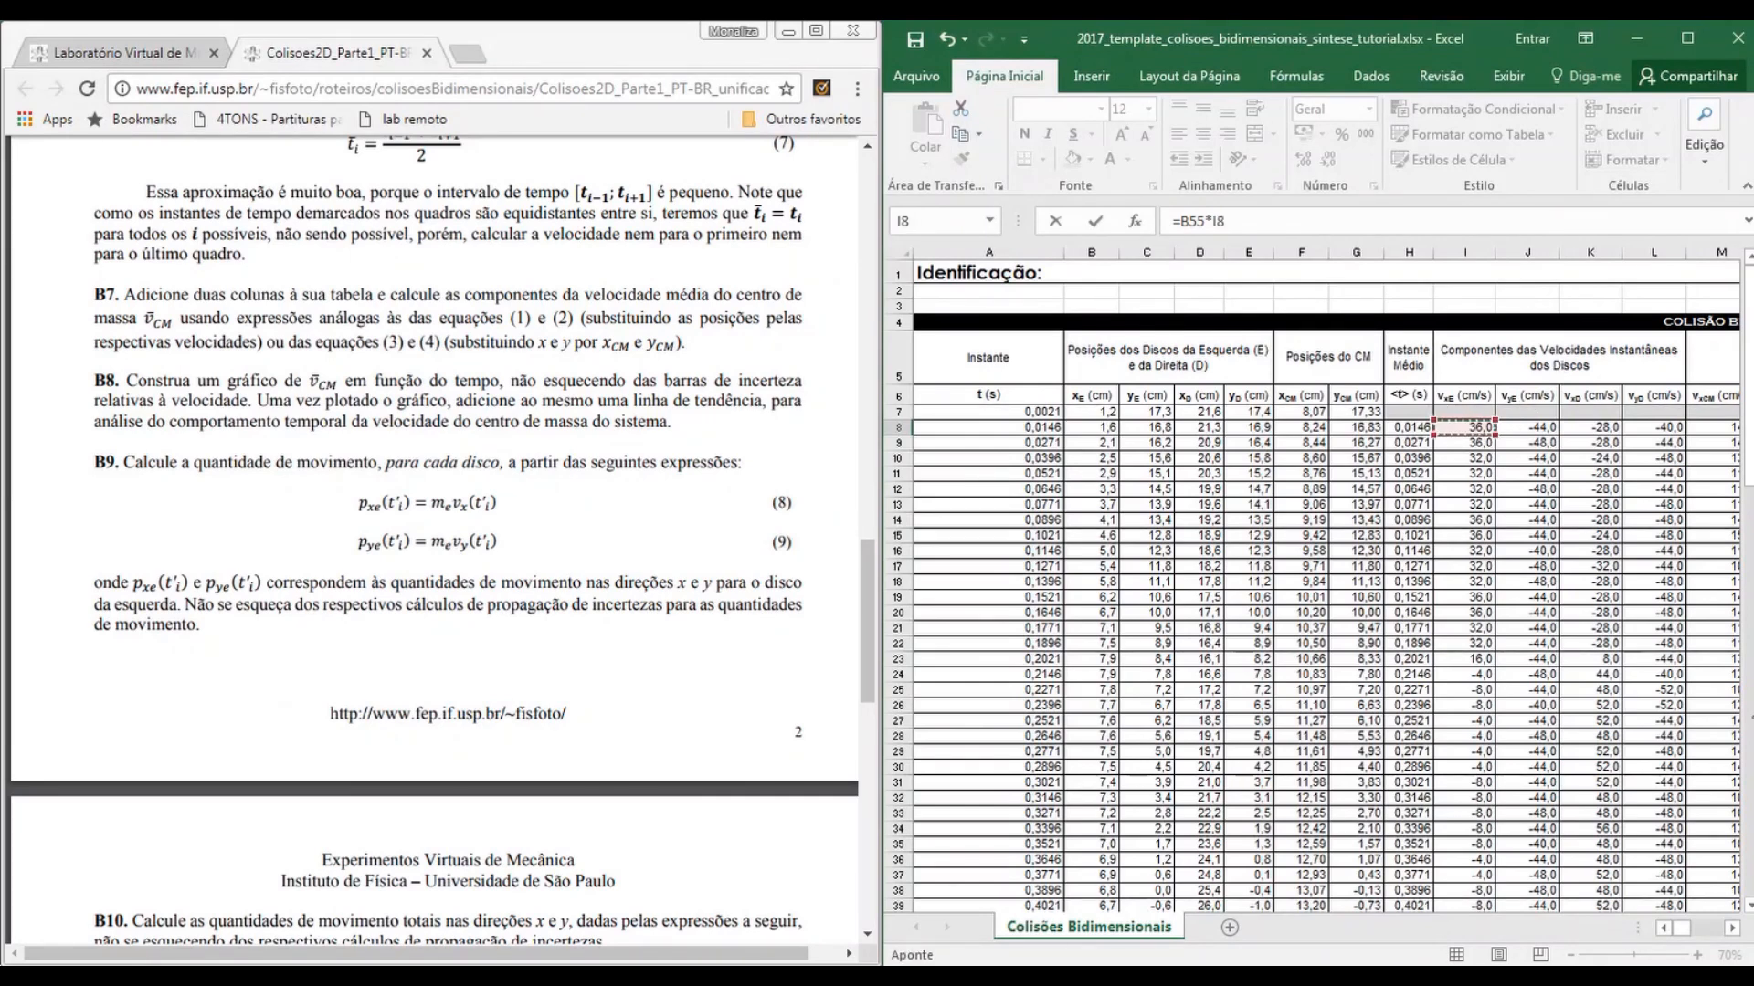
{"action": "key", "text": "Return"}
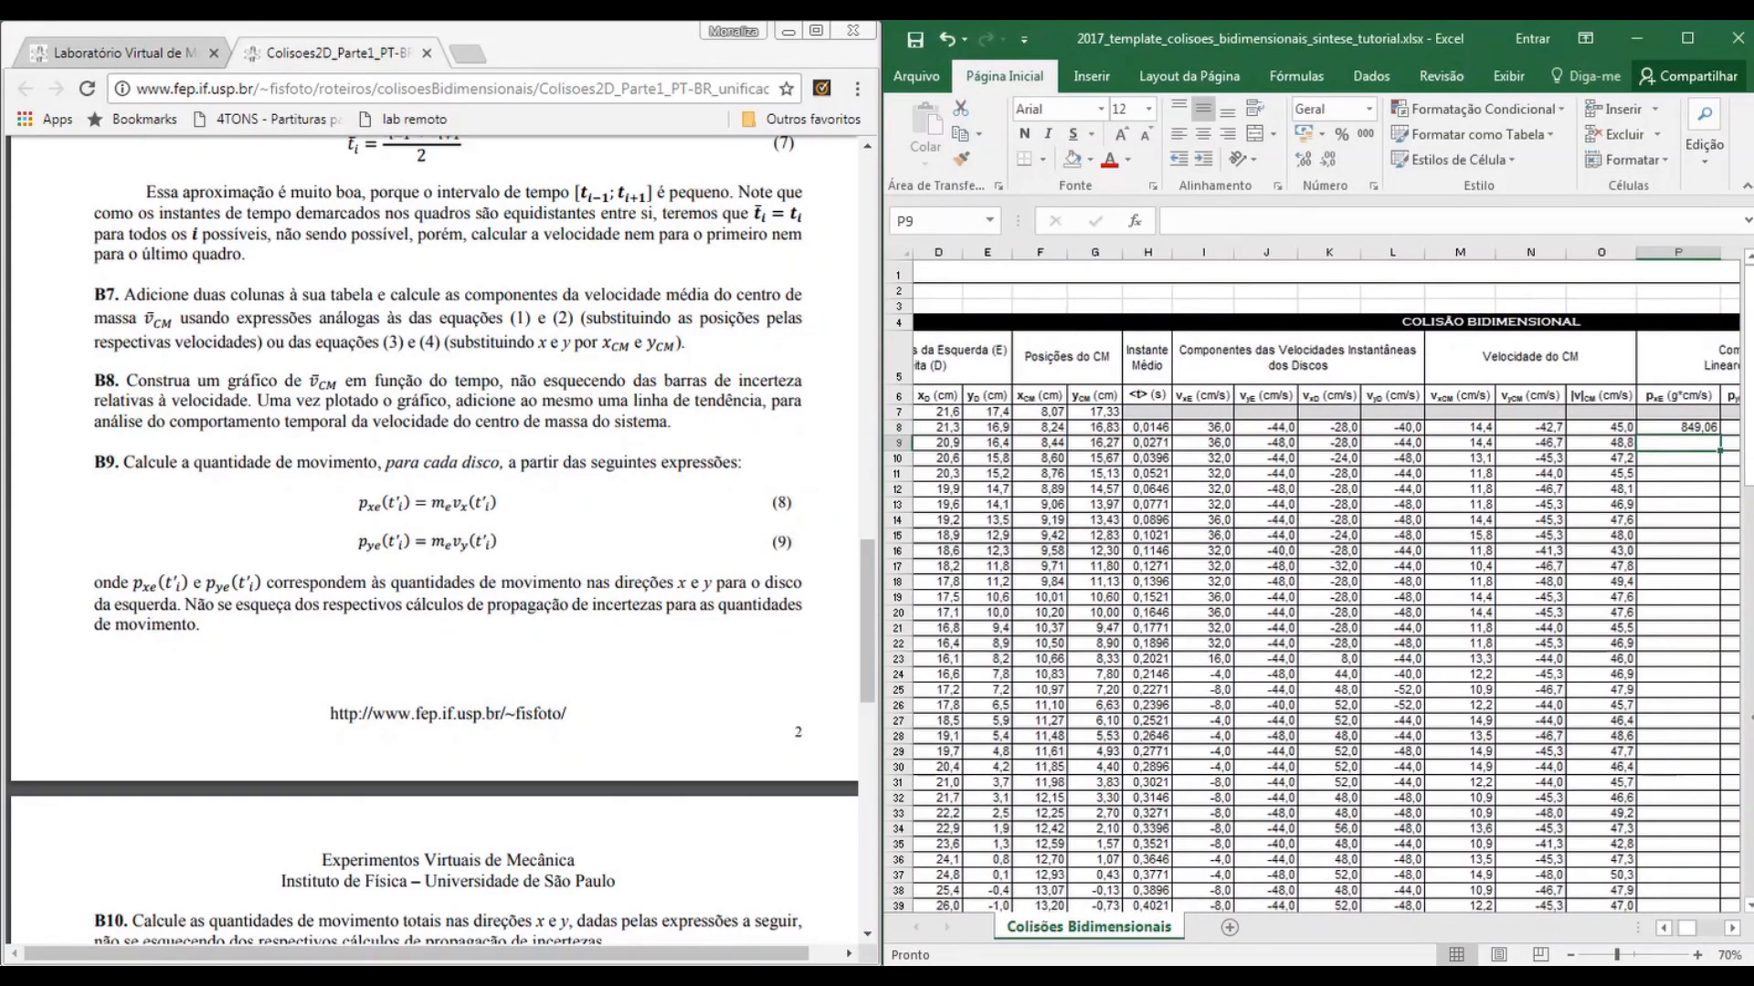
Make the left disc mass reference absolute in P8, so that the formula reads =$B$55*I8
{"action": "left_click", "coordinate": [1697, 428]}
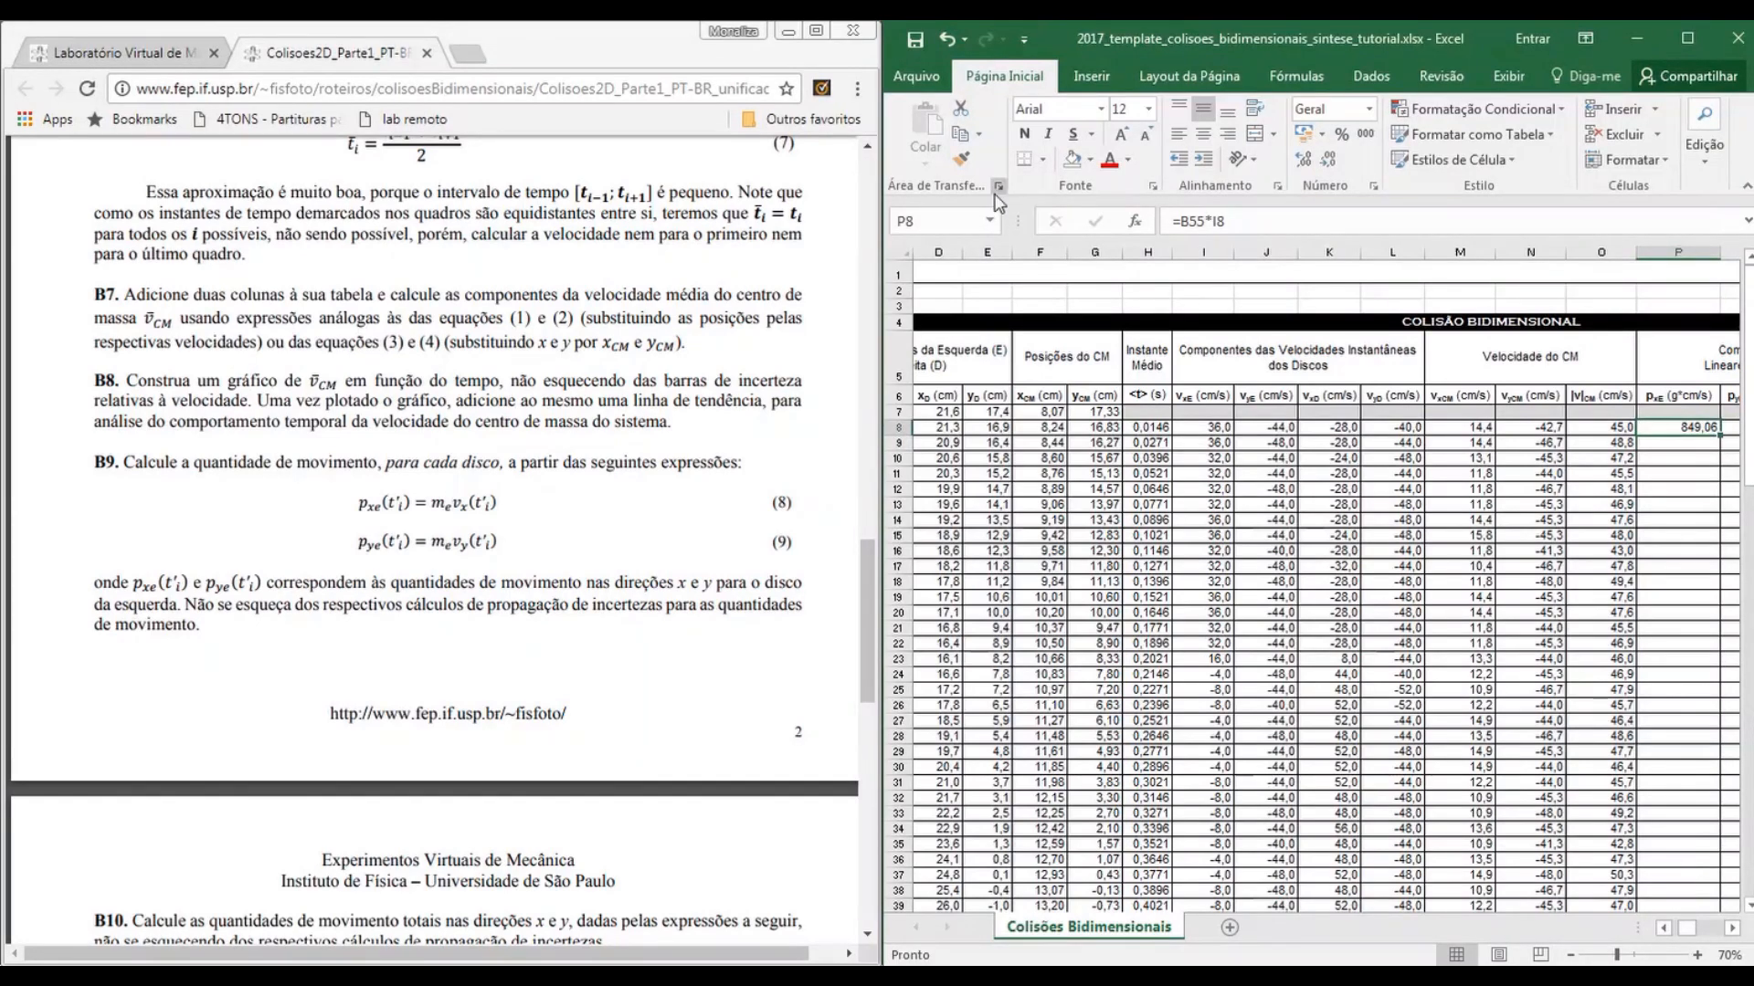
{"action": "left_click", "coordinate": [1186, 220]}
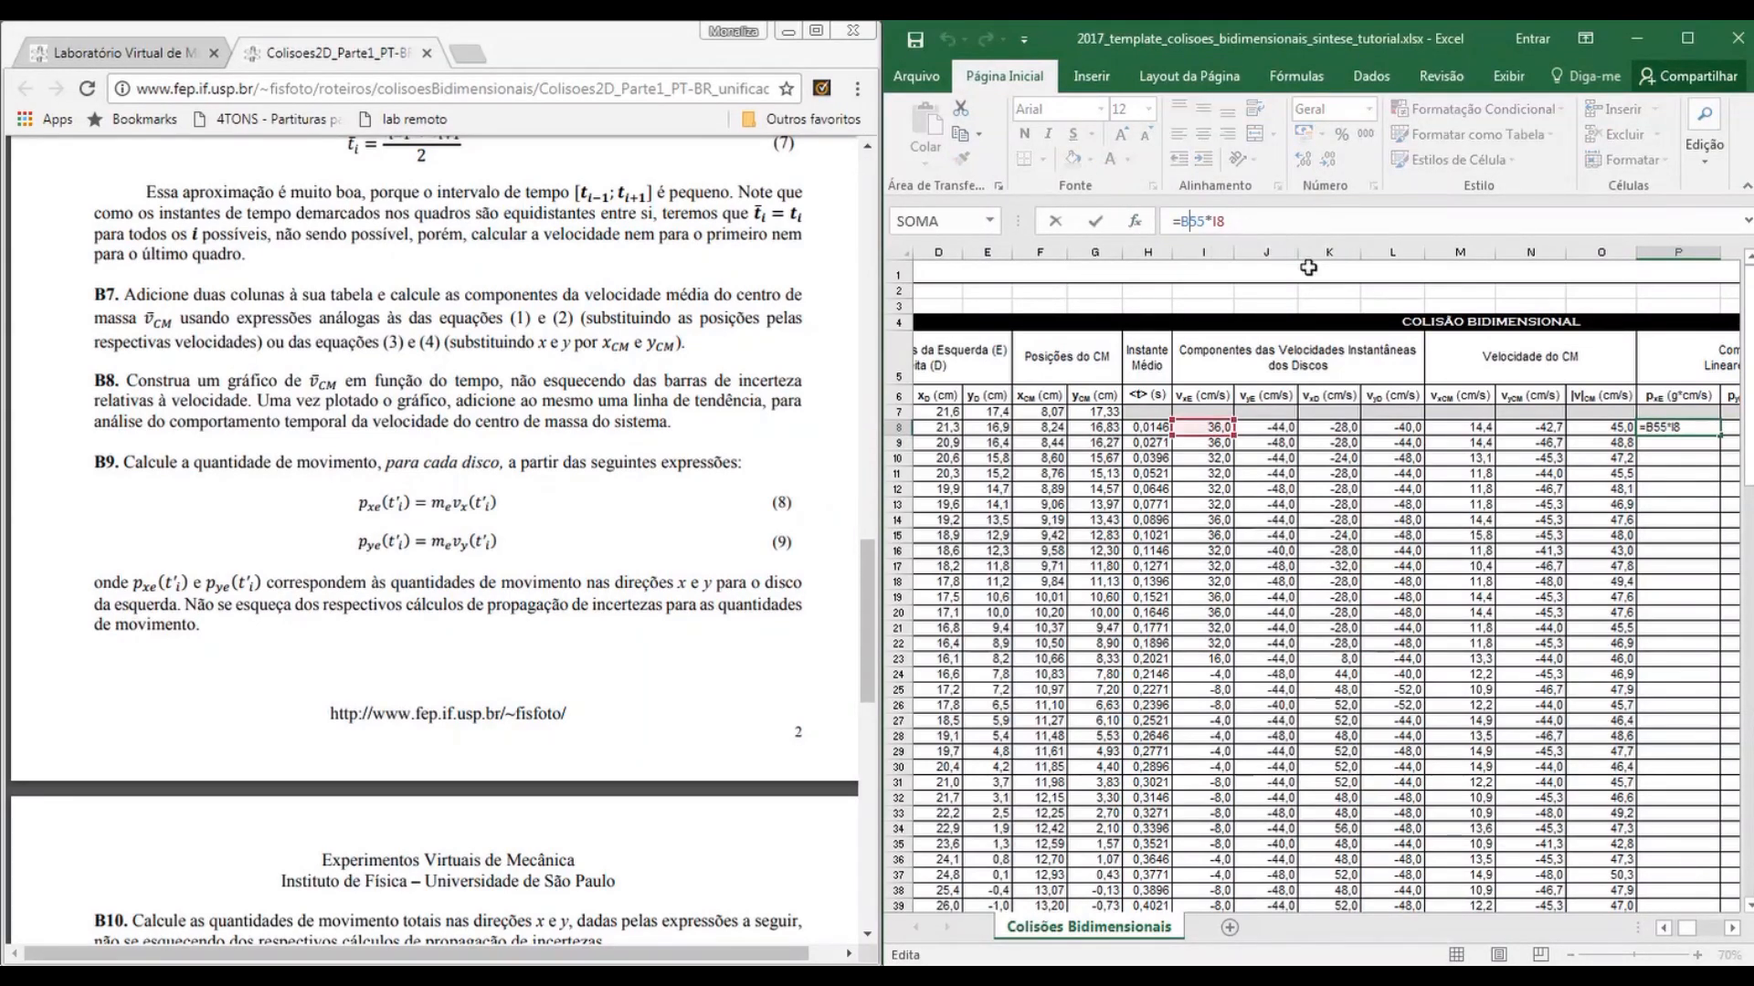
{"action": "type", "text": "$B$"}
{"action": "key", "text": "Return"}
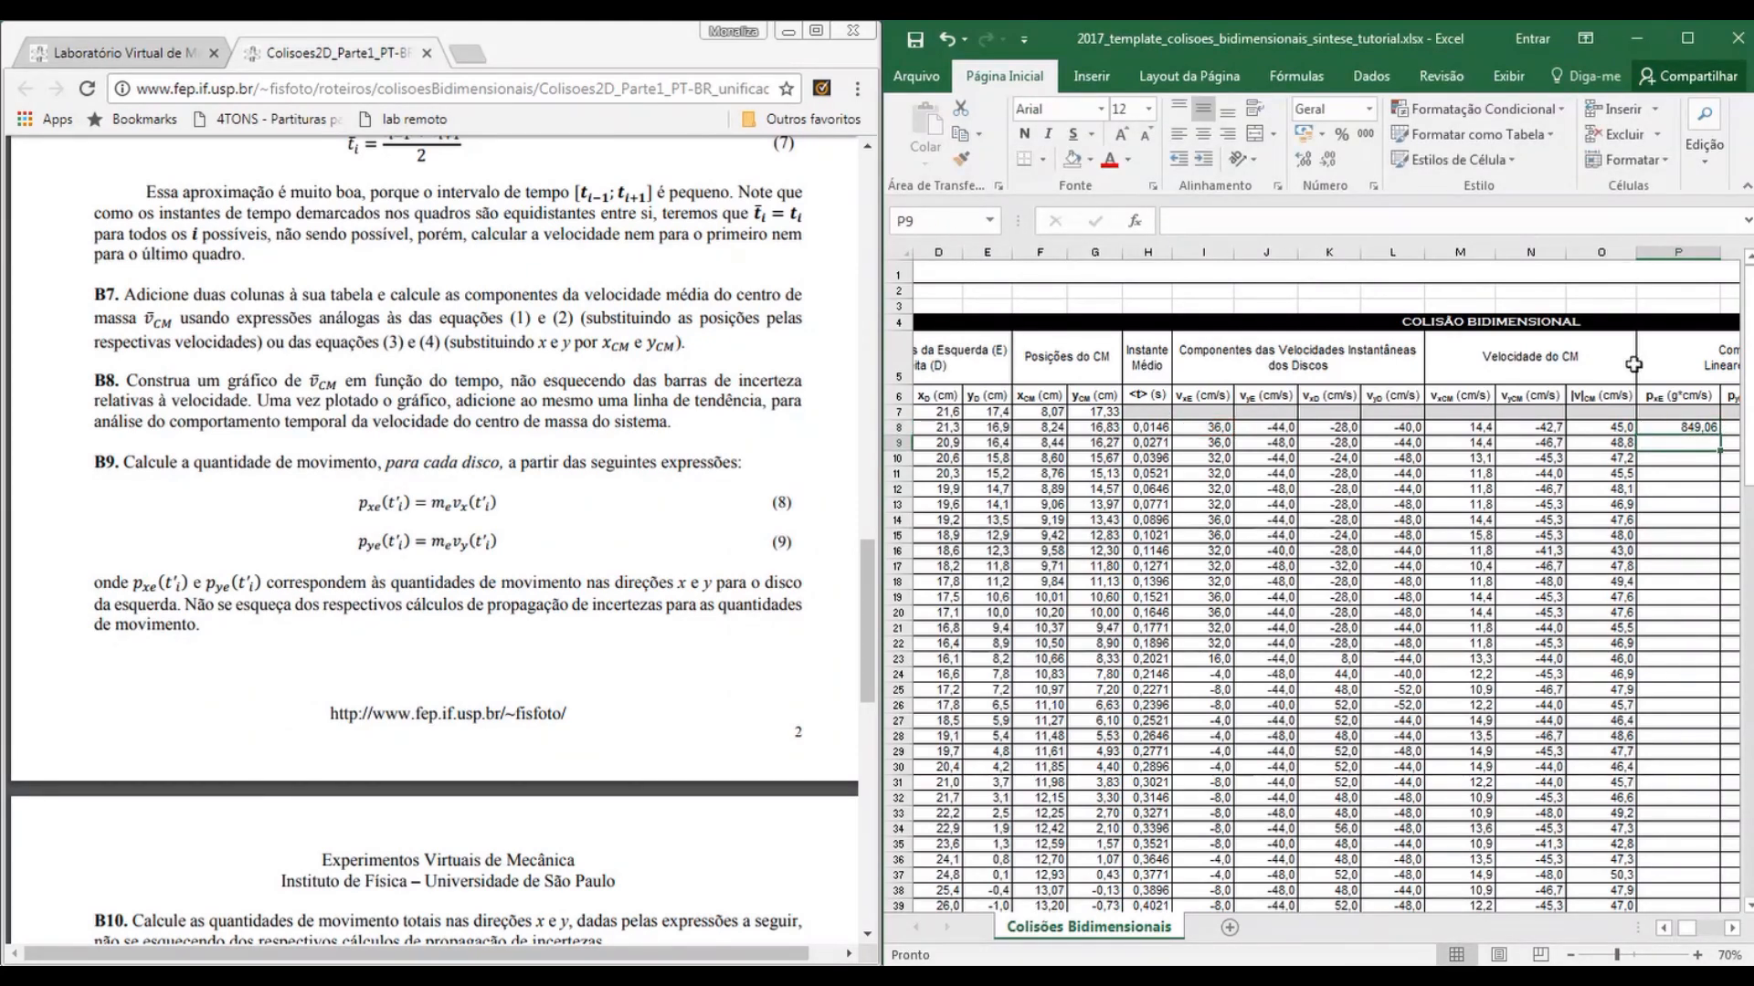
{"action": "left_click", "coordinate": [1679, 427]}
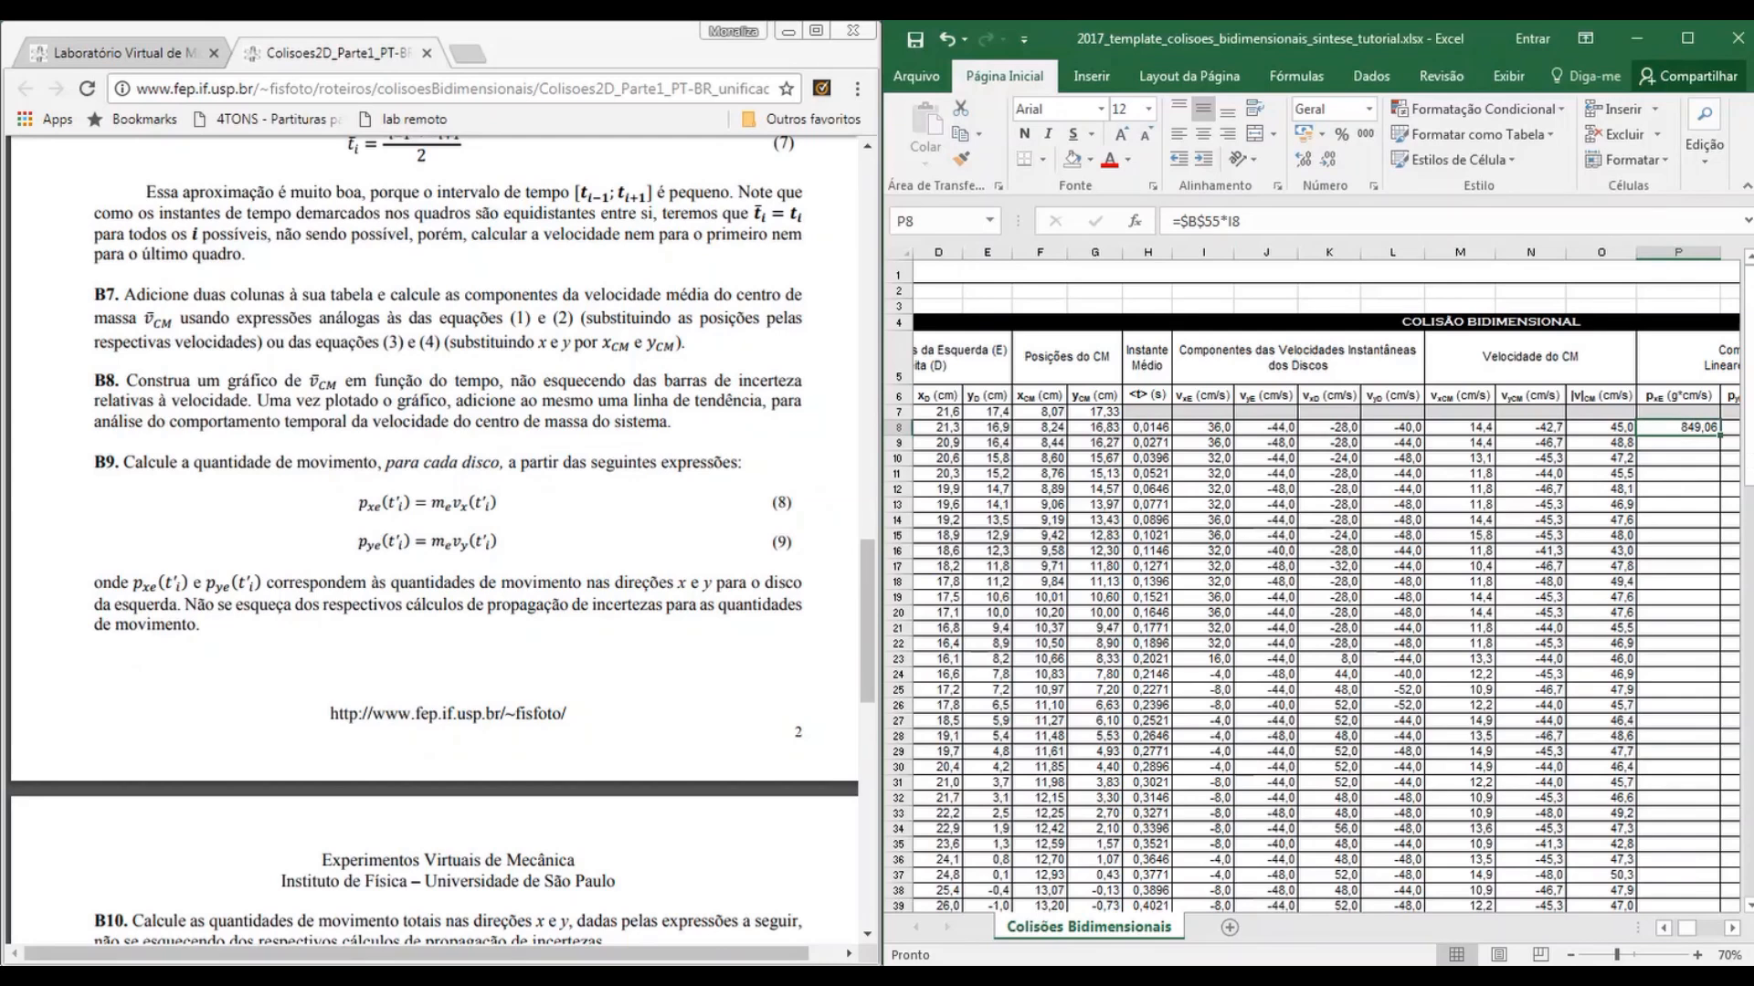
{"action": "left_click", "coordinate": [1732, 928]}
{"action": "left_click", "coordinate": [1731, 928]}
{"action": "left_click", "coordinate": [1732, 928]}
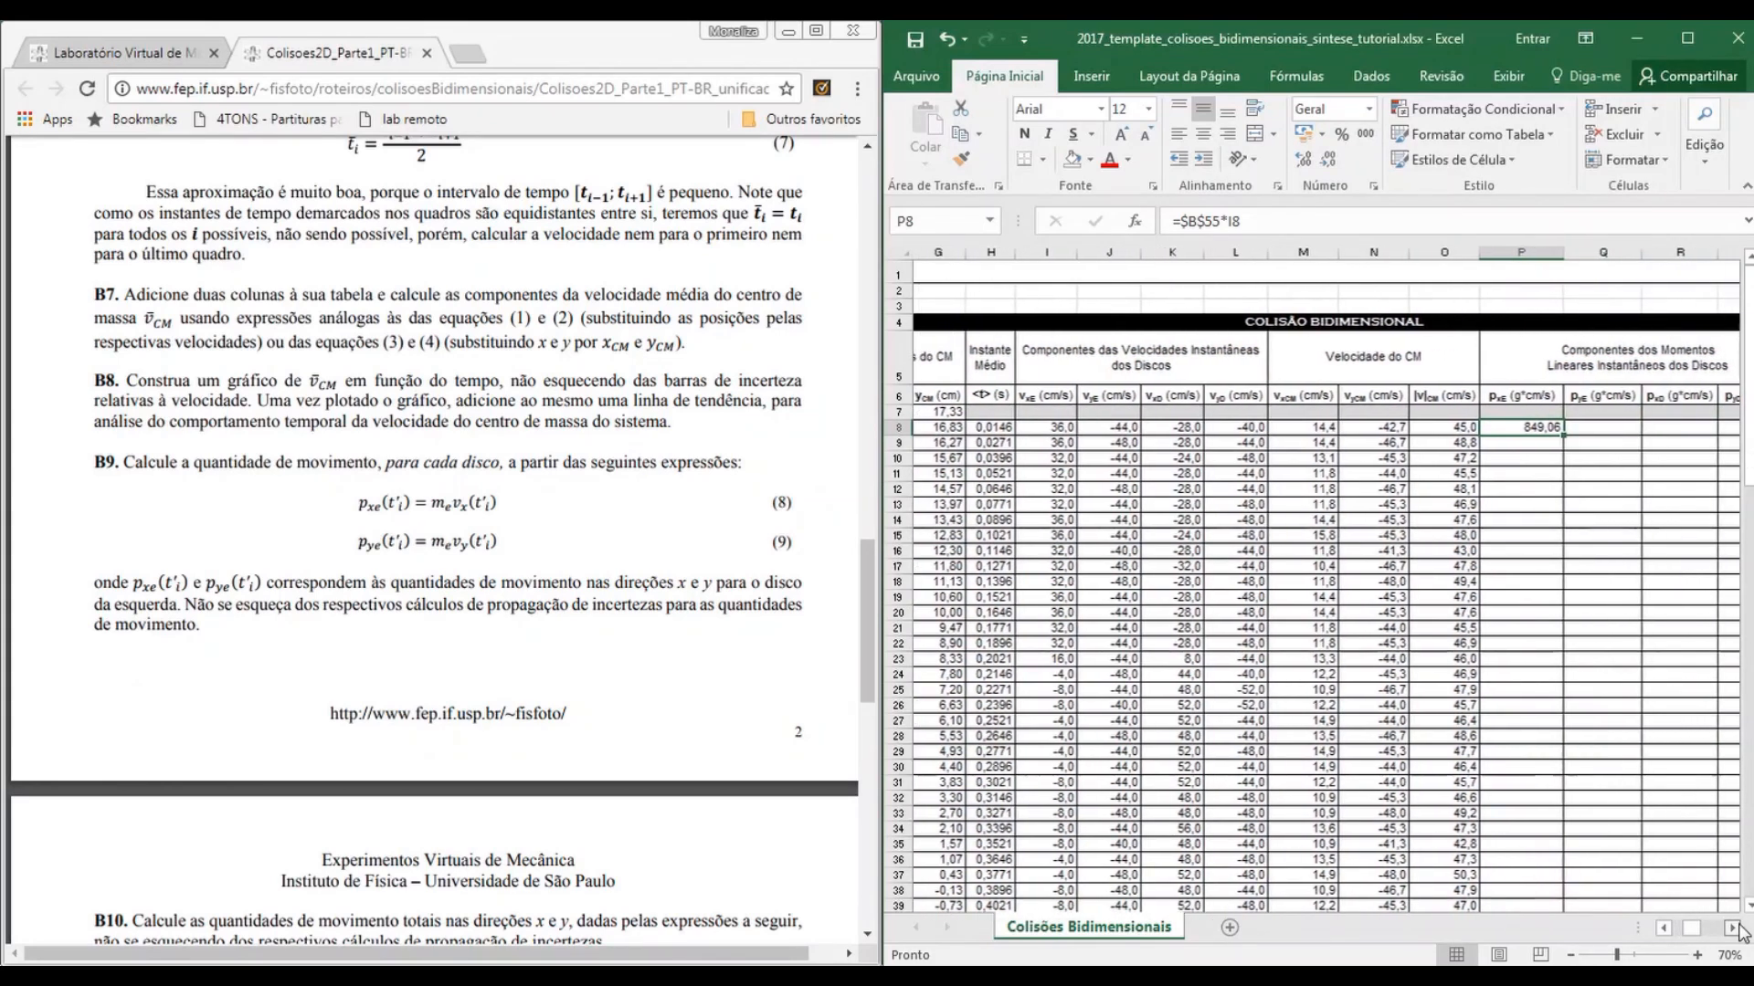
{"action": "left_click", "coordinate": [1732, 928]}
{"action": "left_click", "coordinate": [1732, 928]}
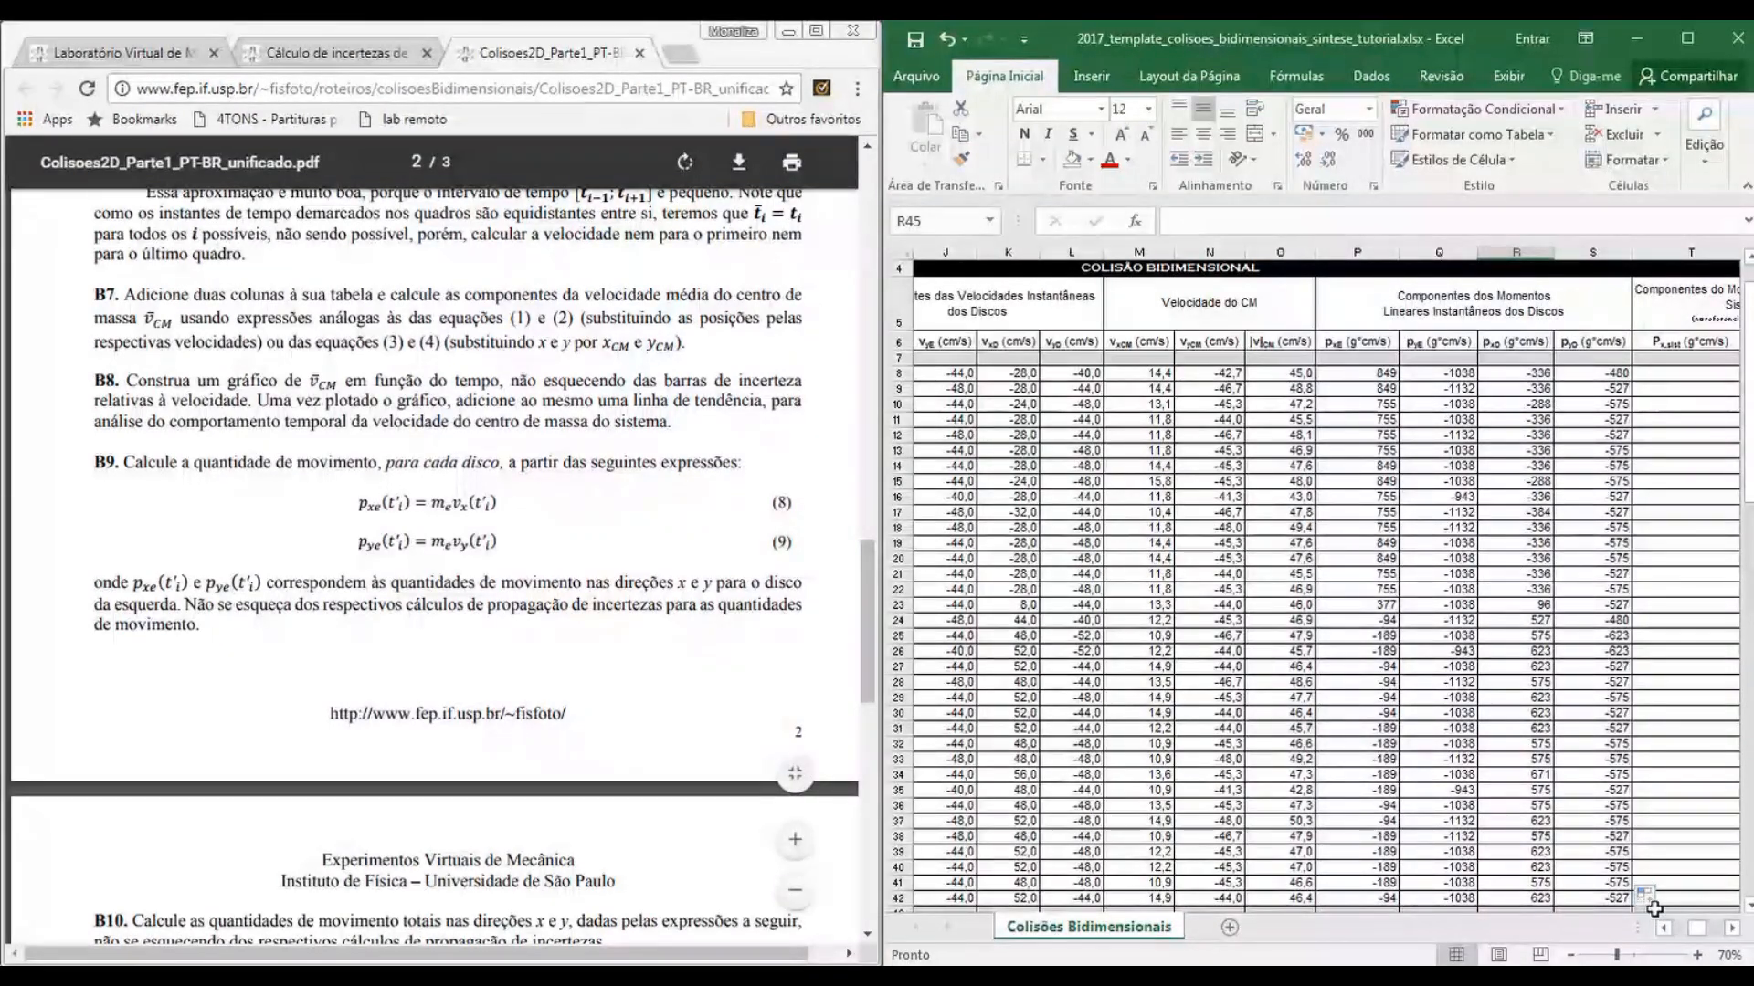
Following σpx = m·σvx in the uncertainty propagation PDF, enter the left disc's momentum uncertainty formula =B55*B47 in B50 of the Excel sheet
{"action": "scroll", "coordinate": [1201, 789], "scroll_direction": "left", "scroll_amount": 5}
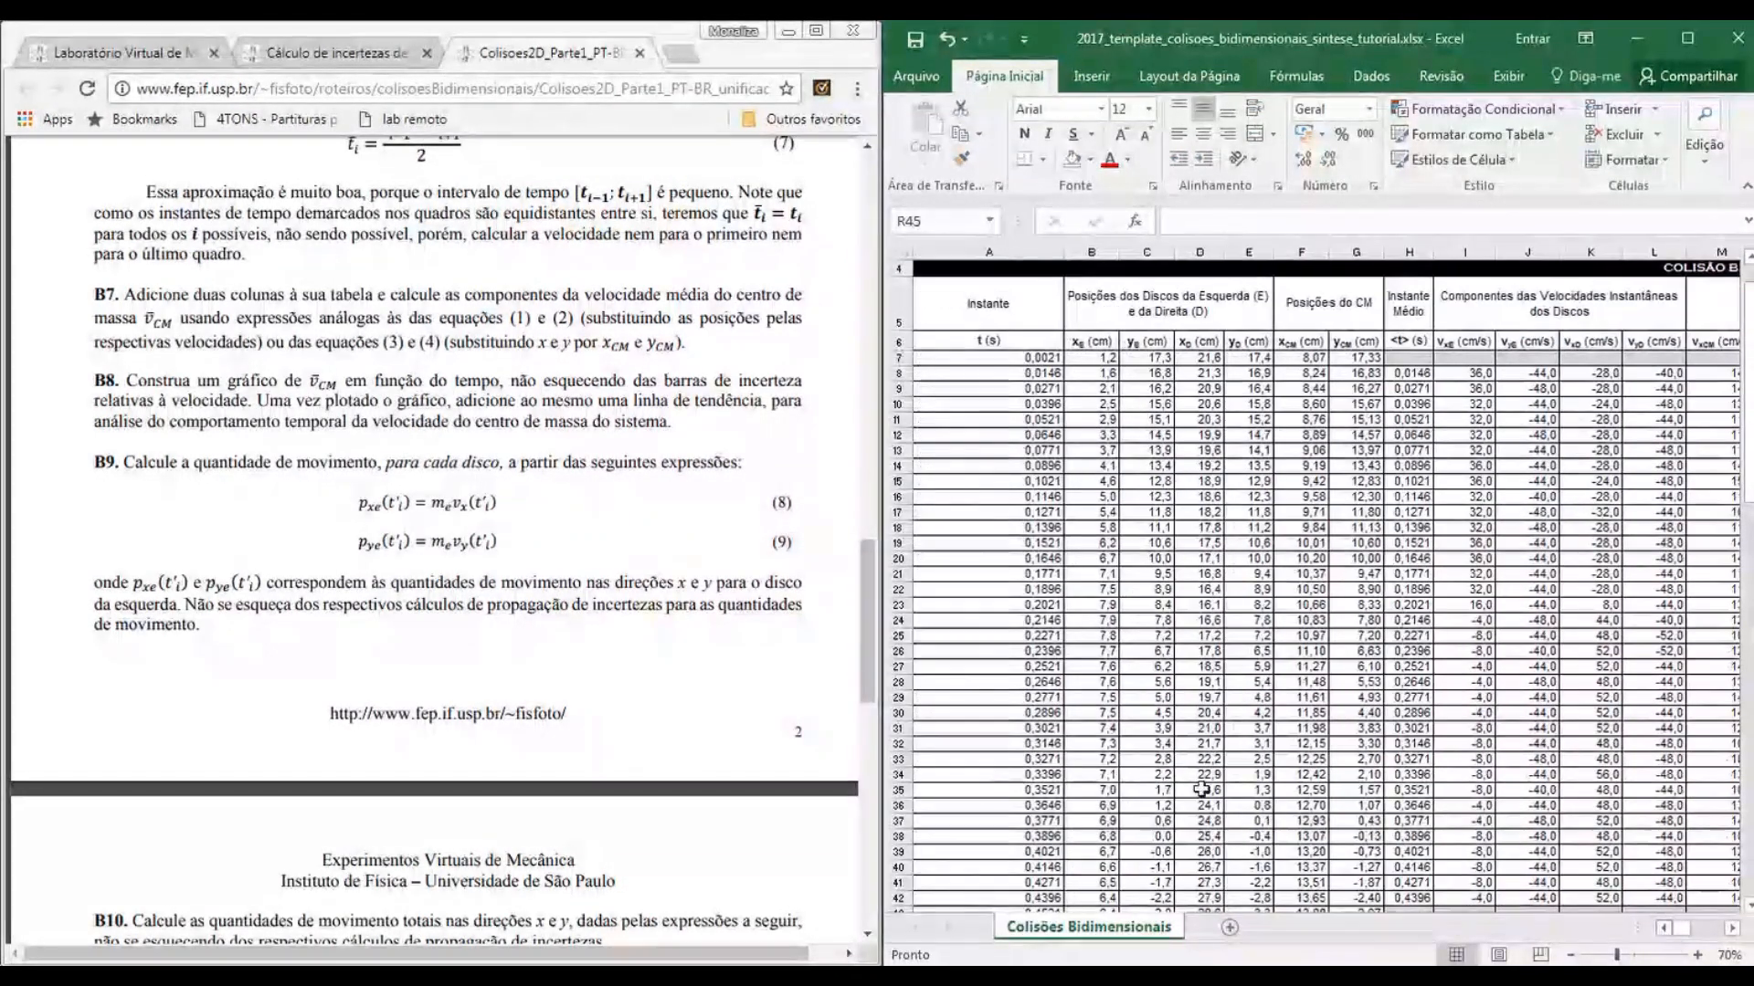
{"action": "scroll", "coordinate": [1201, 789], "scroll_direction": "down", "scroll_amount": 5}
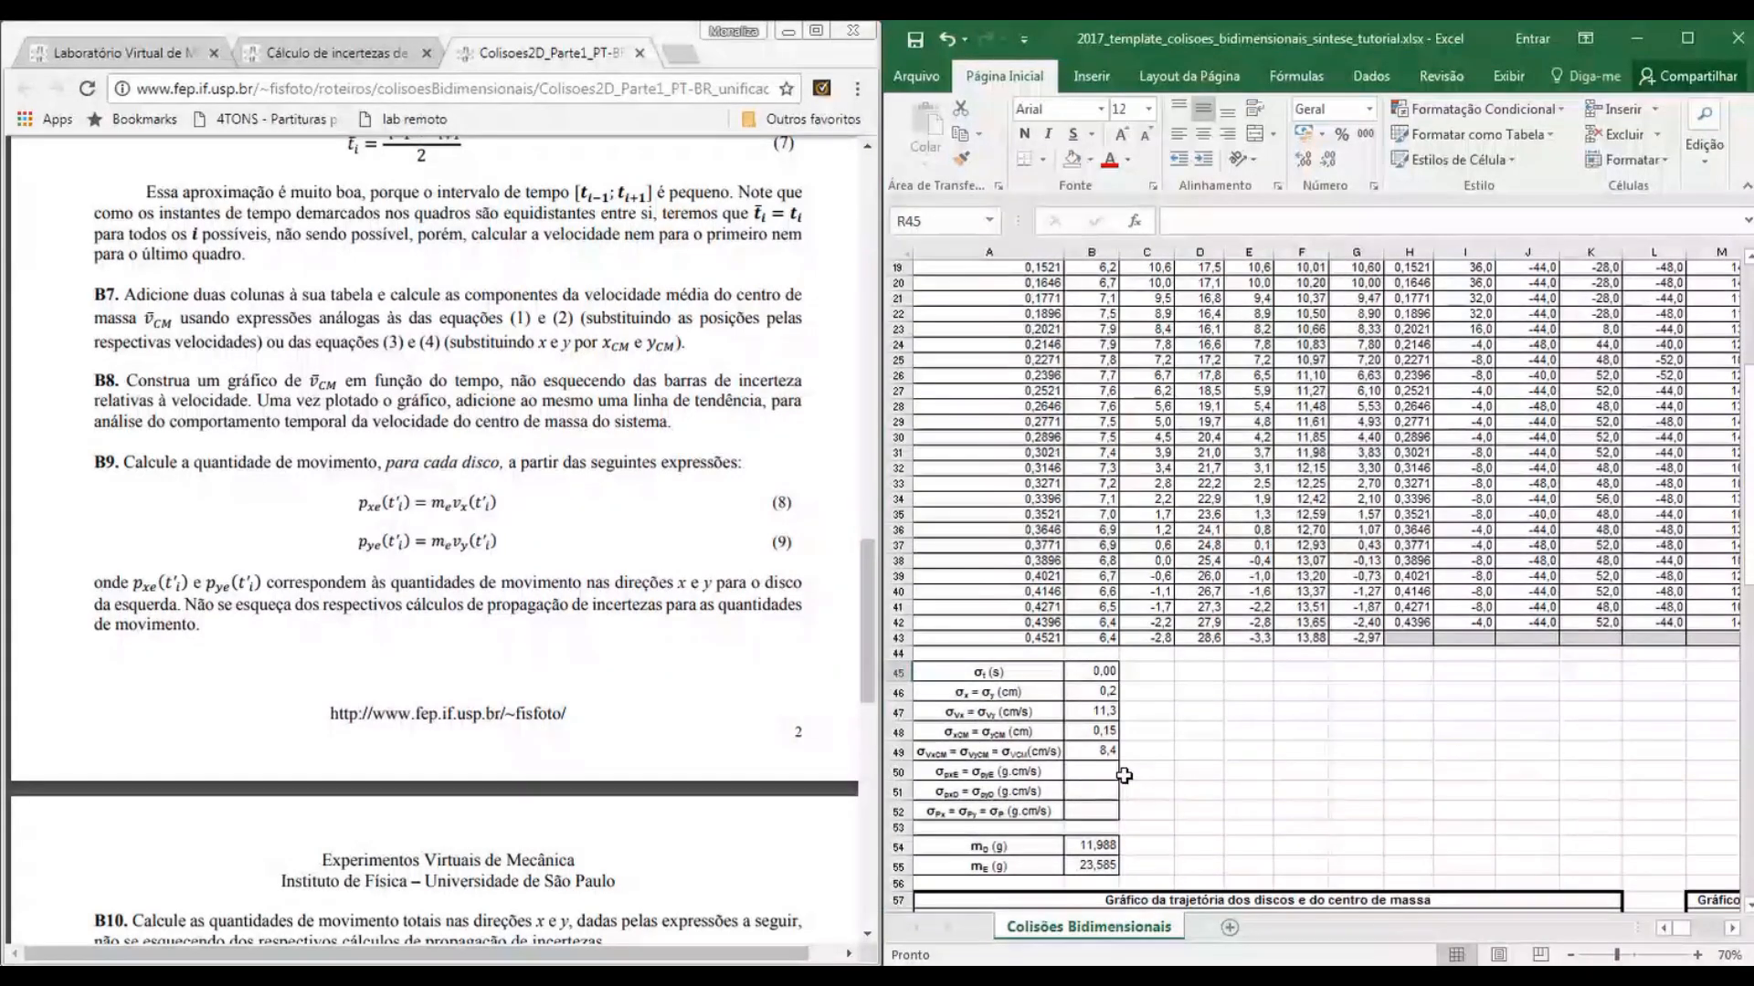
{"action": "left_click", "coordinate": [269, 53]}
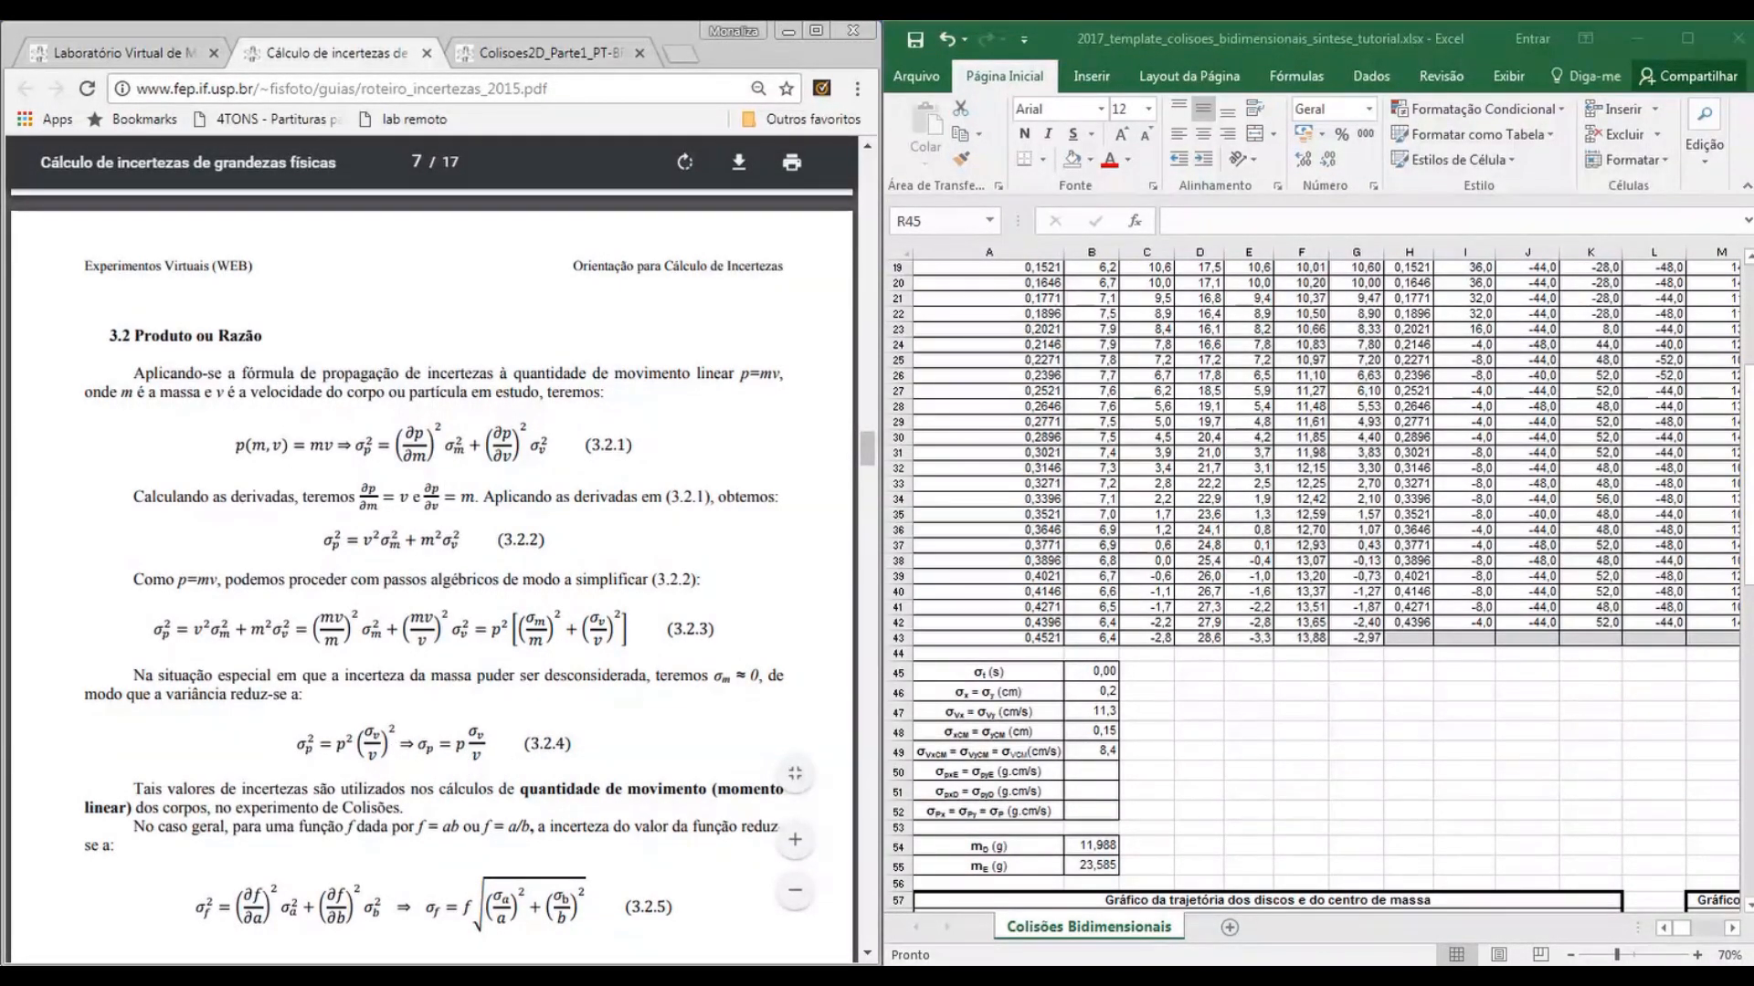
{"action": "key", "text": "alt+Tab"}
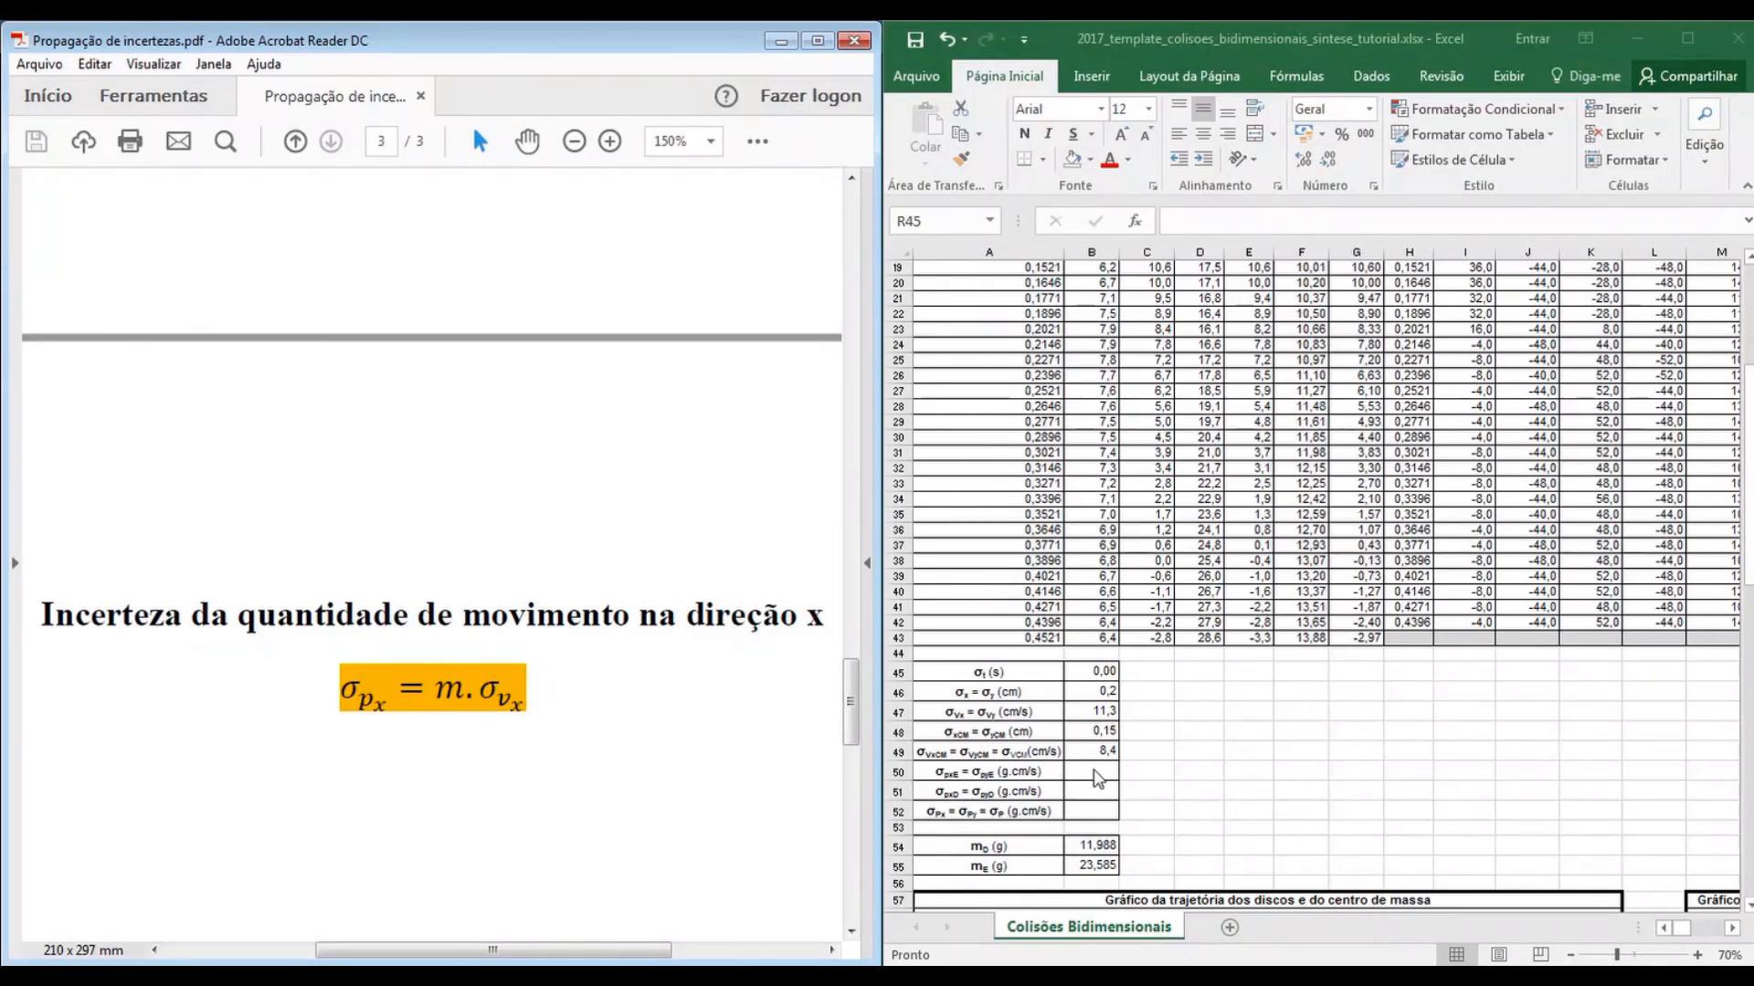
{"action": "key", "text": "alt+Tab"}
{"action": "left_click", "coordinate": [1093, 770]}
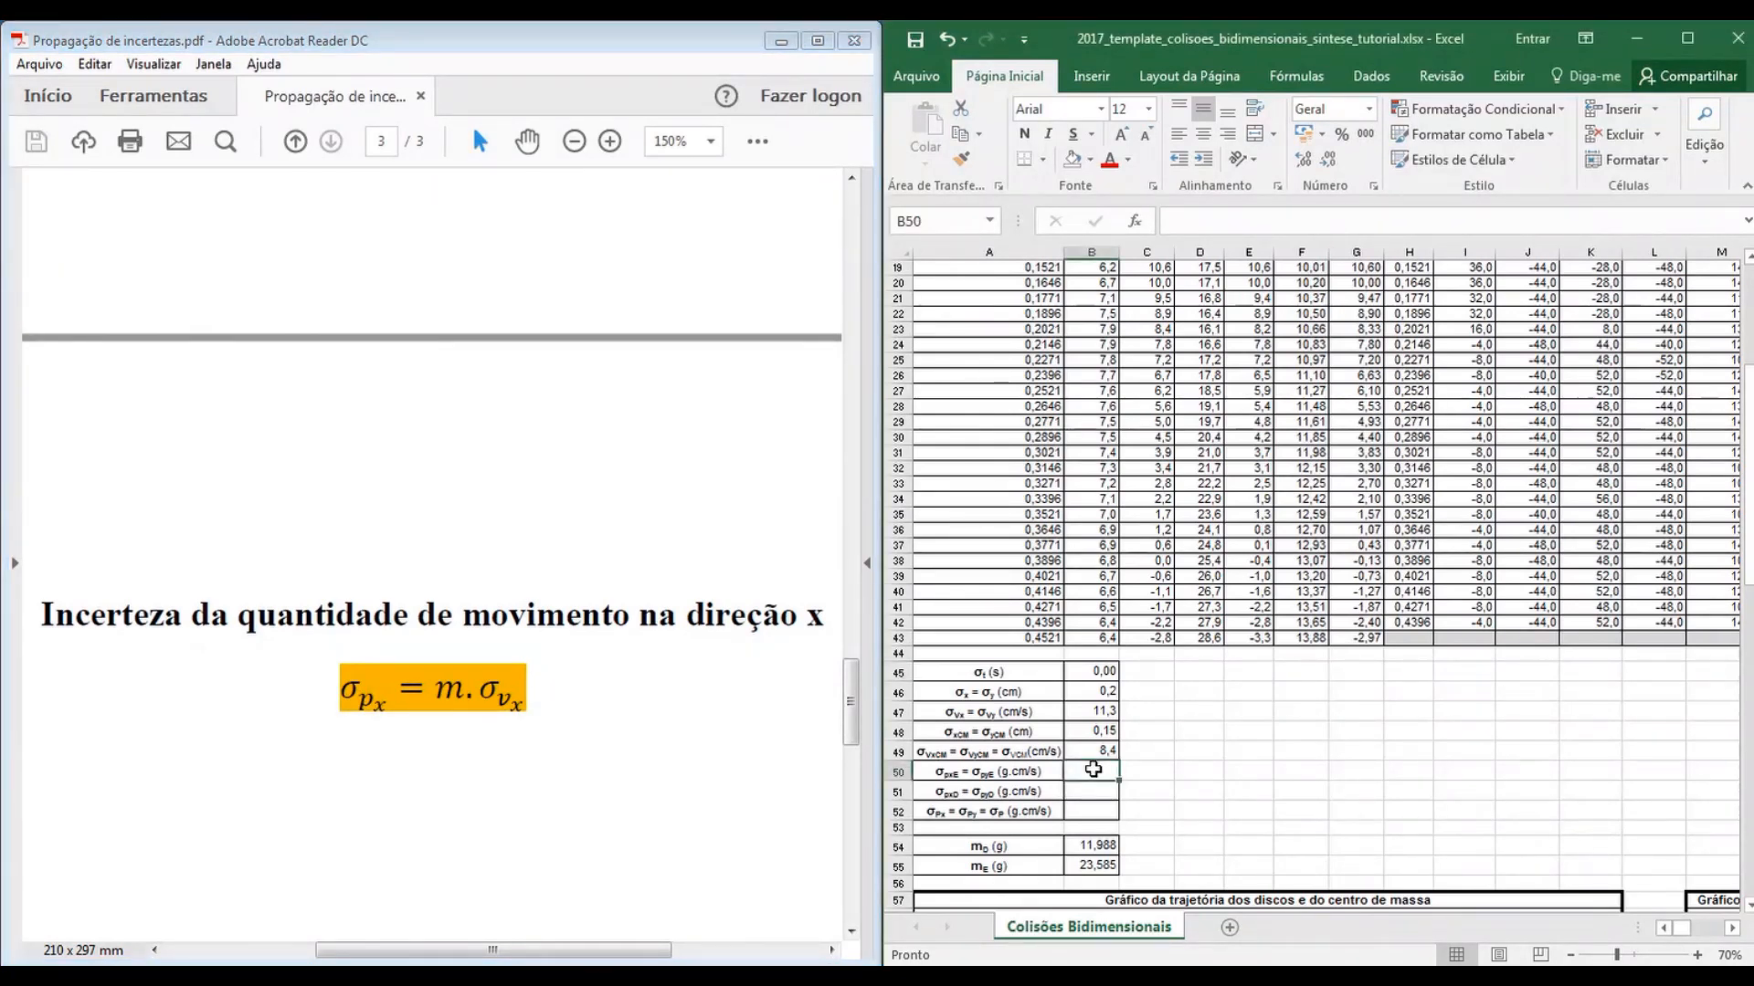
{"action": "type", "text": "="}
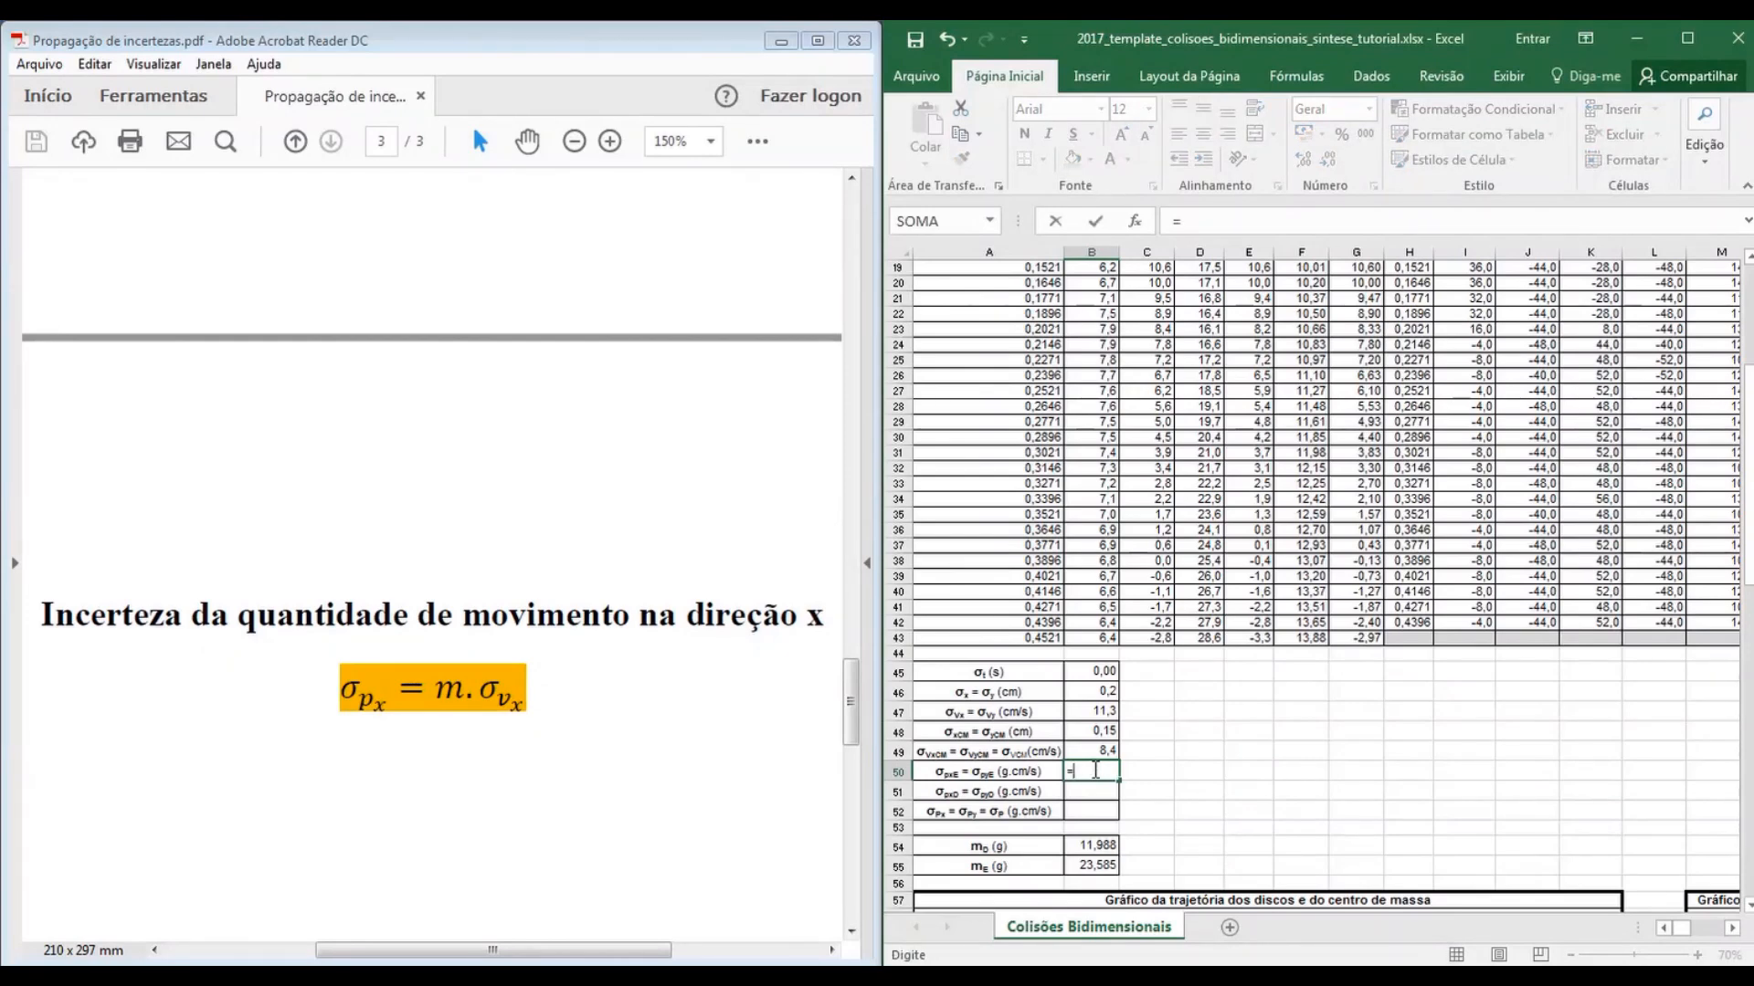
{"action": "scroll", "coordinate": [1120, 775], "scroll_direction": "down", "scroll_amount": 1}
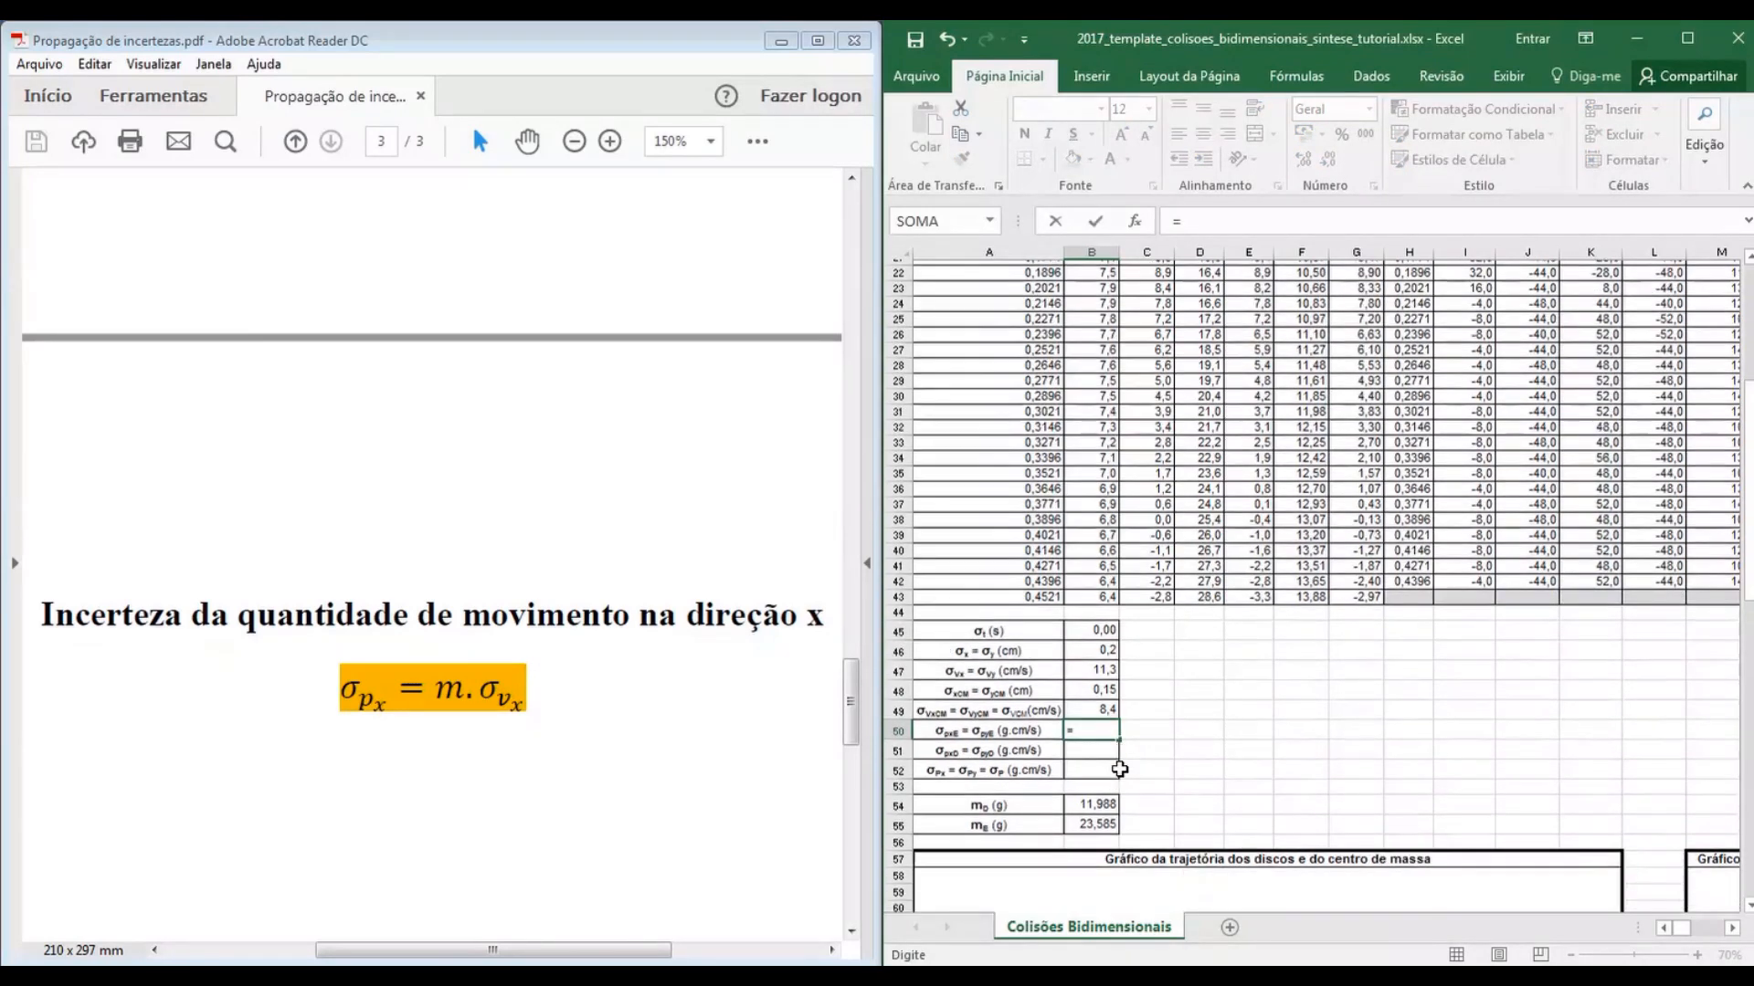
{"action": "scroll", "coordinate": [1088, 763], "scroll_direction": "down", "scroll_amount": 1}
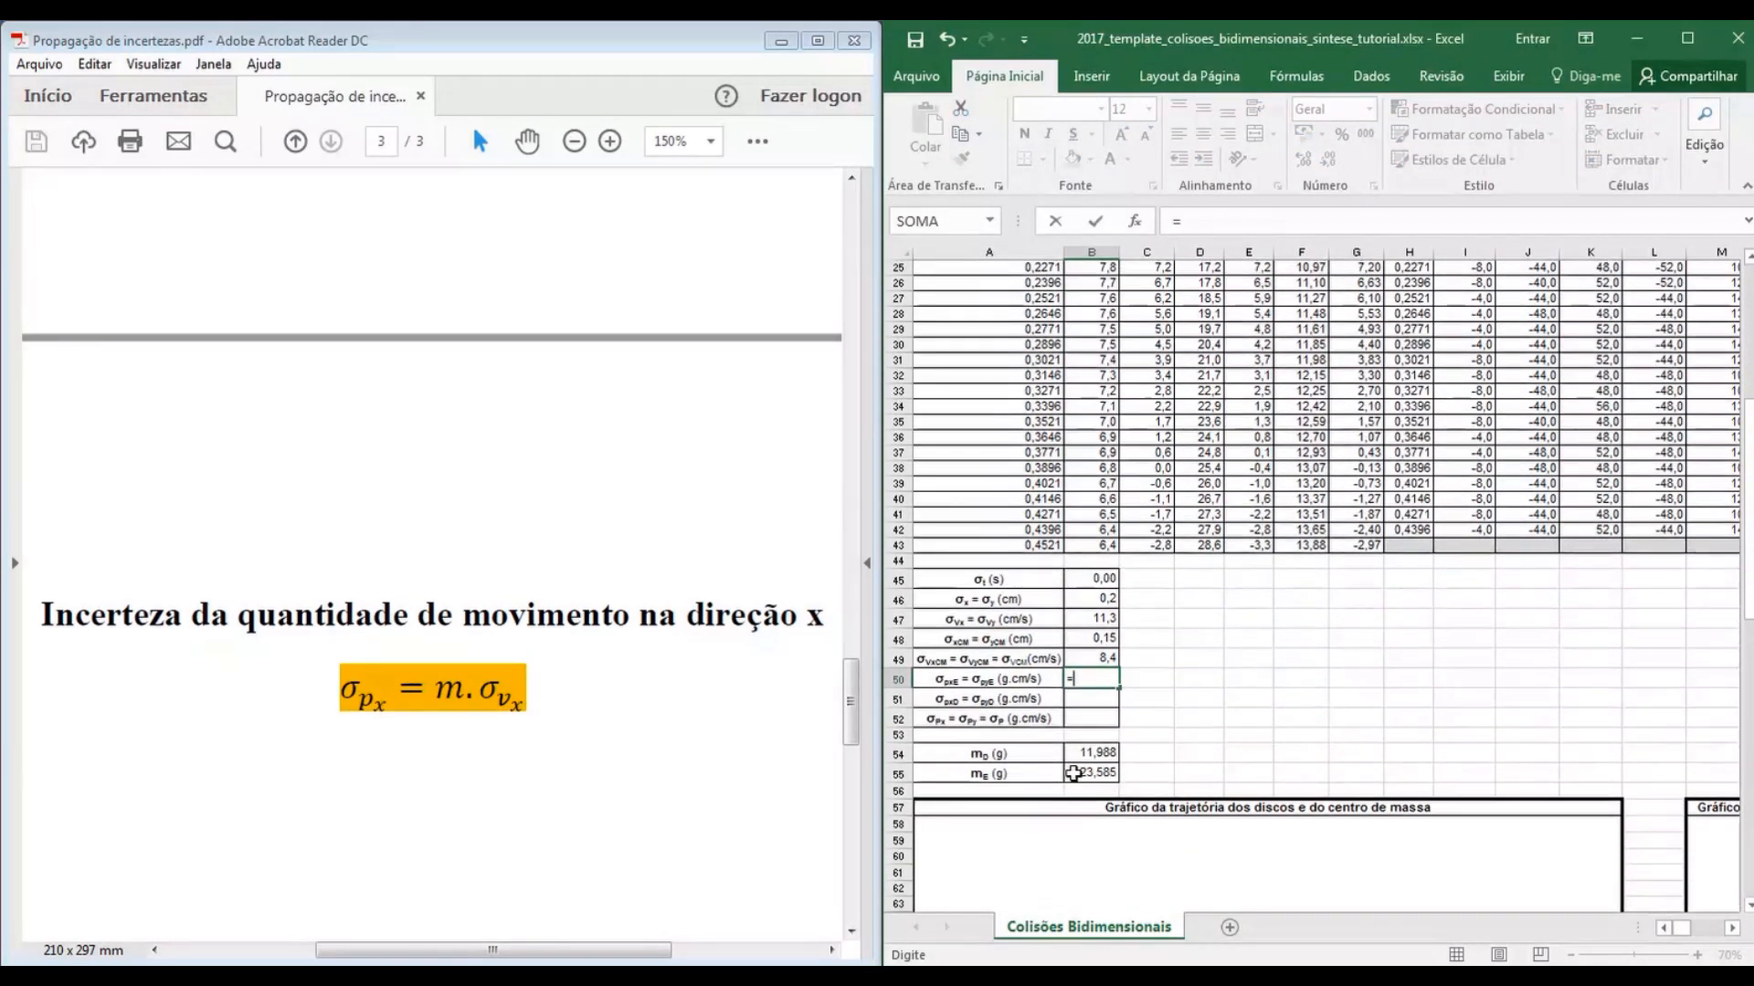
{"action": "left_click", "coordinate": [1116, 773]}
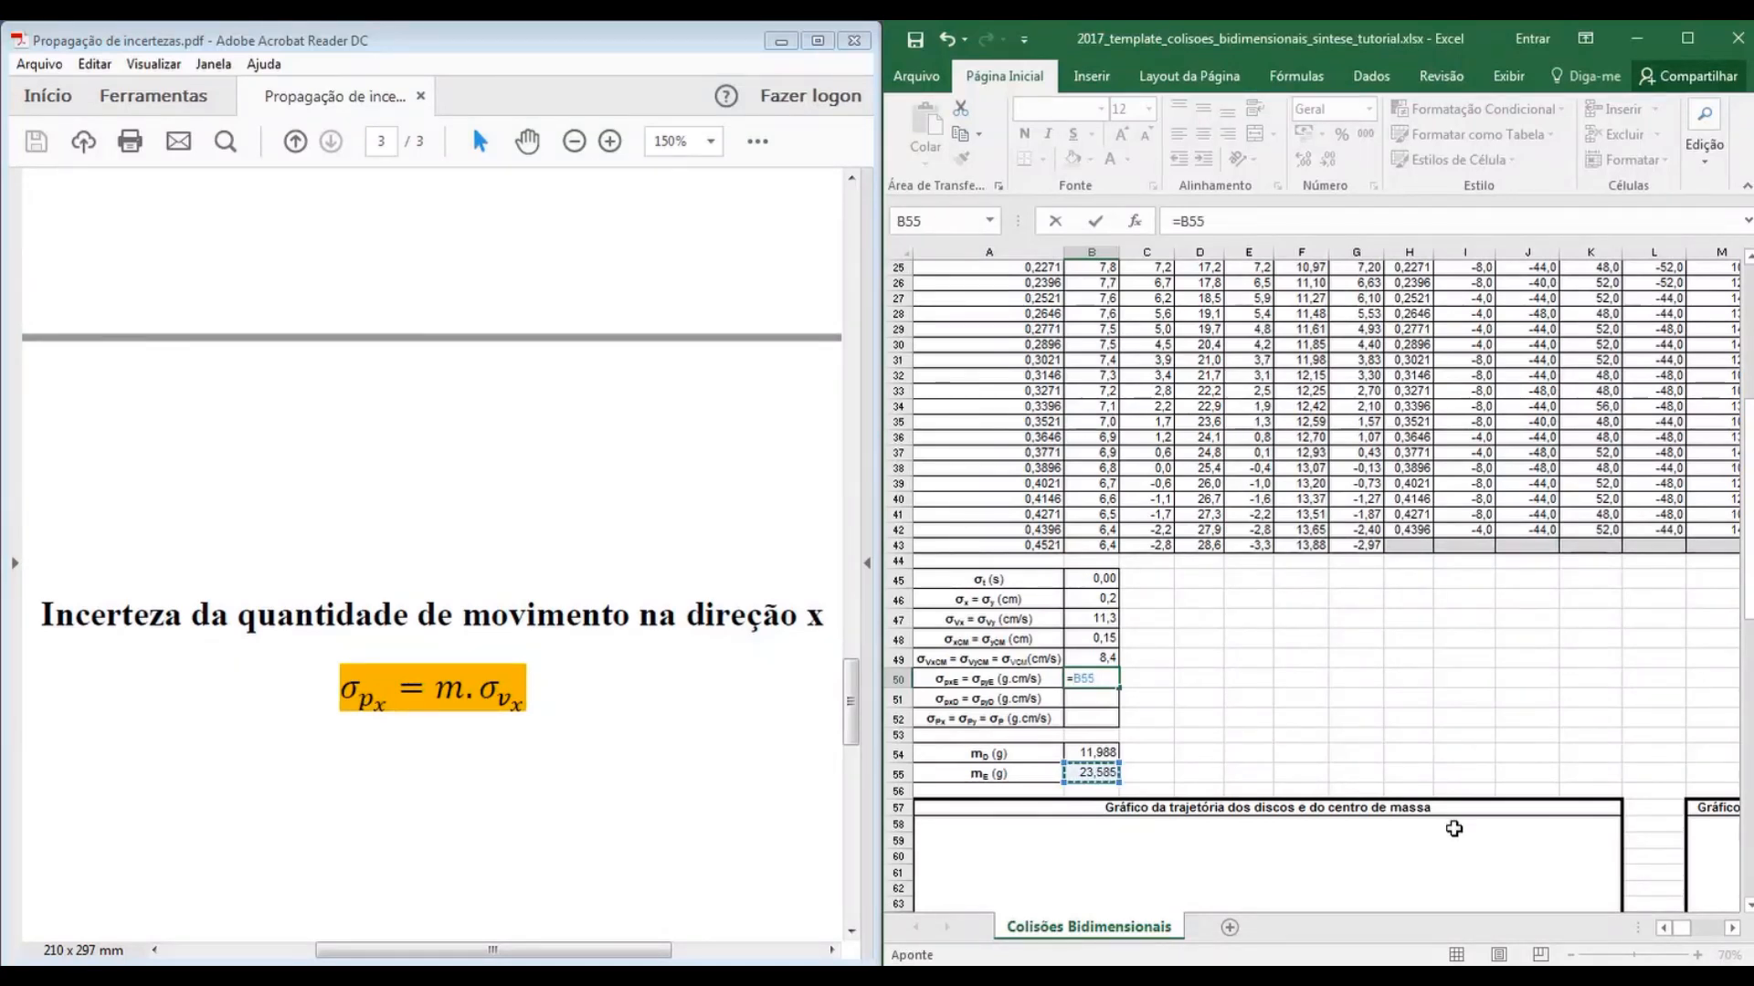
{"action": "type", "text": "*"}
{"action": "left_click", "coordinate": [1092, 619]}
{"action": "key", "text": "Return"}
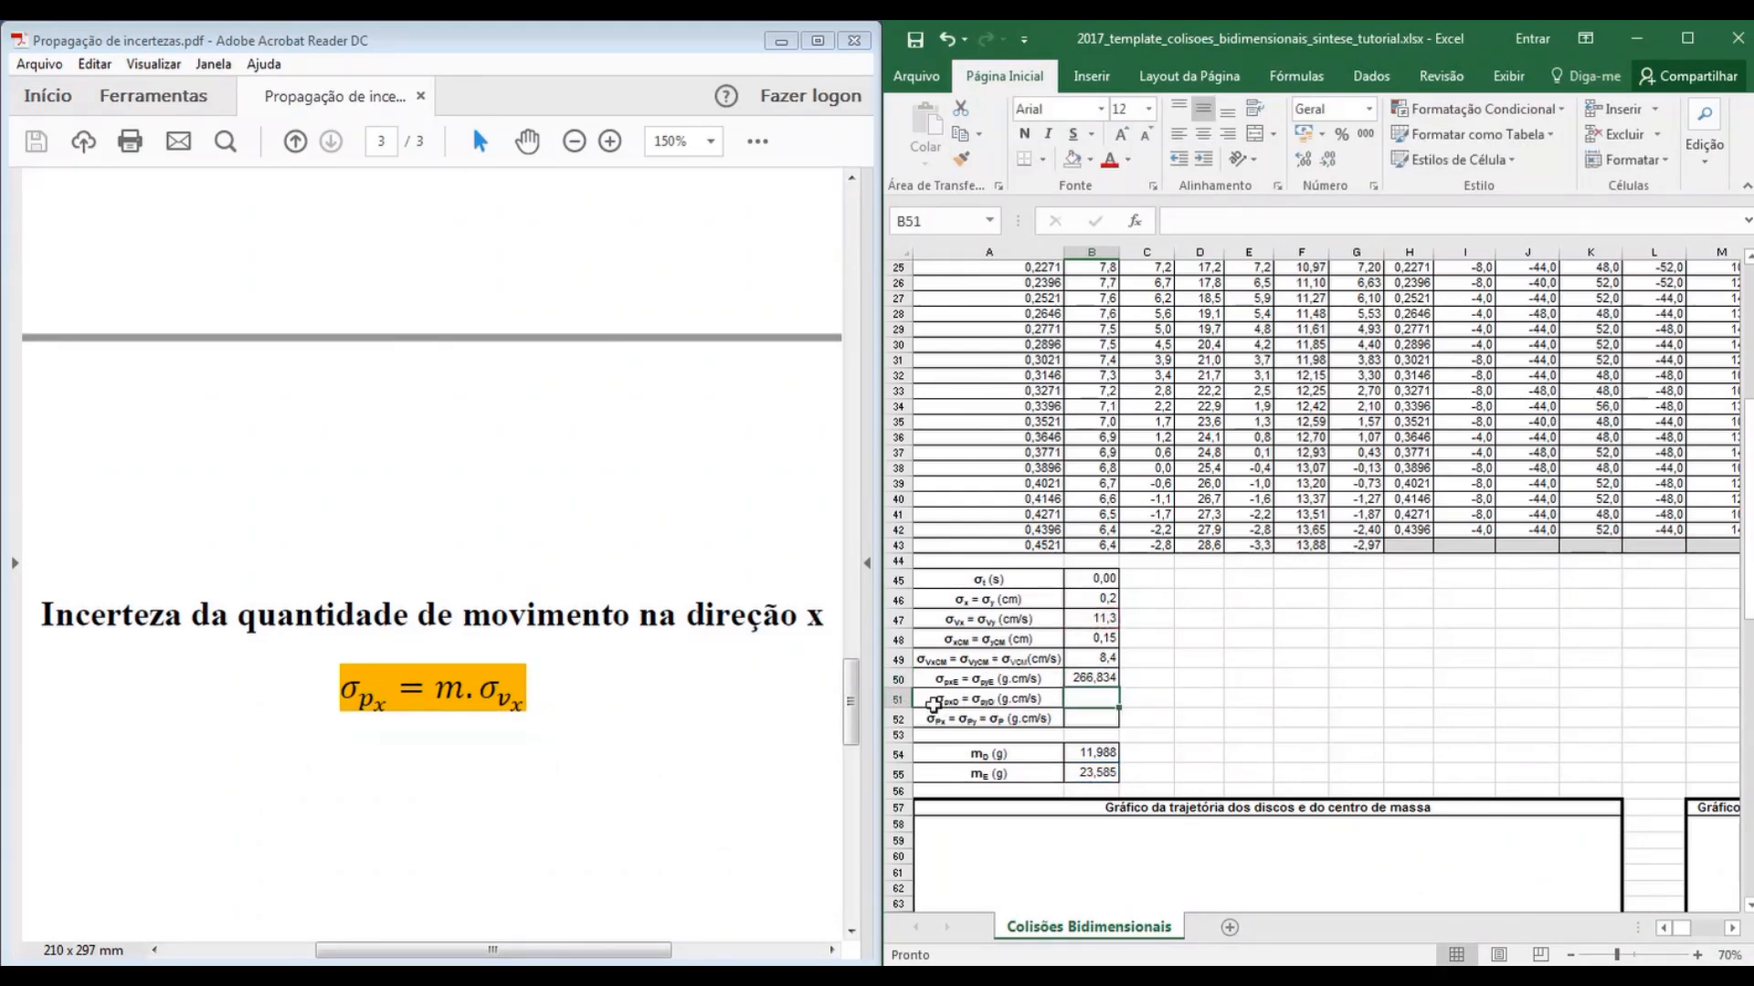
Enter the right disc's momentum uncertainty formula =B54*B47 in B51
{"action": "type", "text": "="}
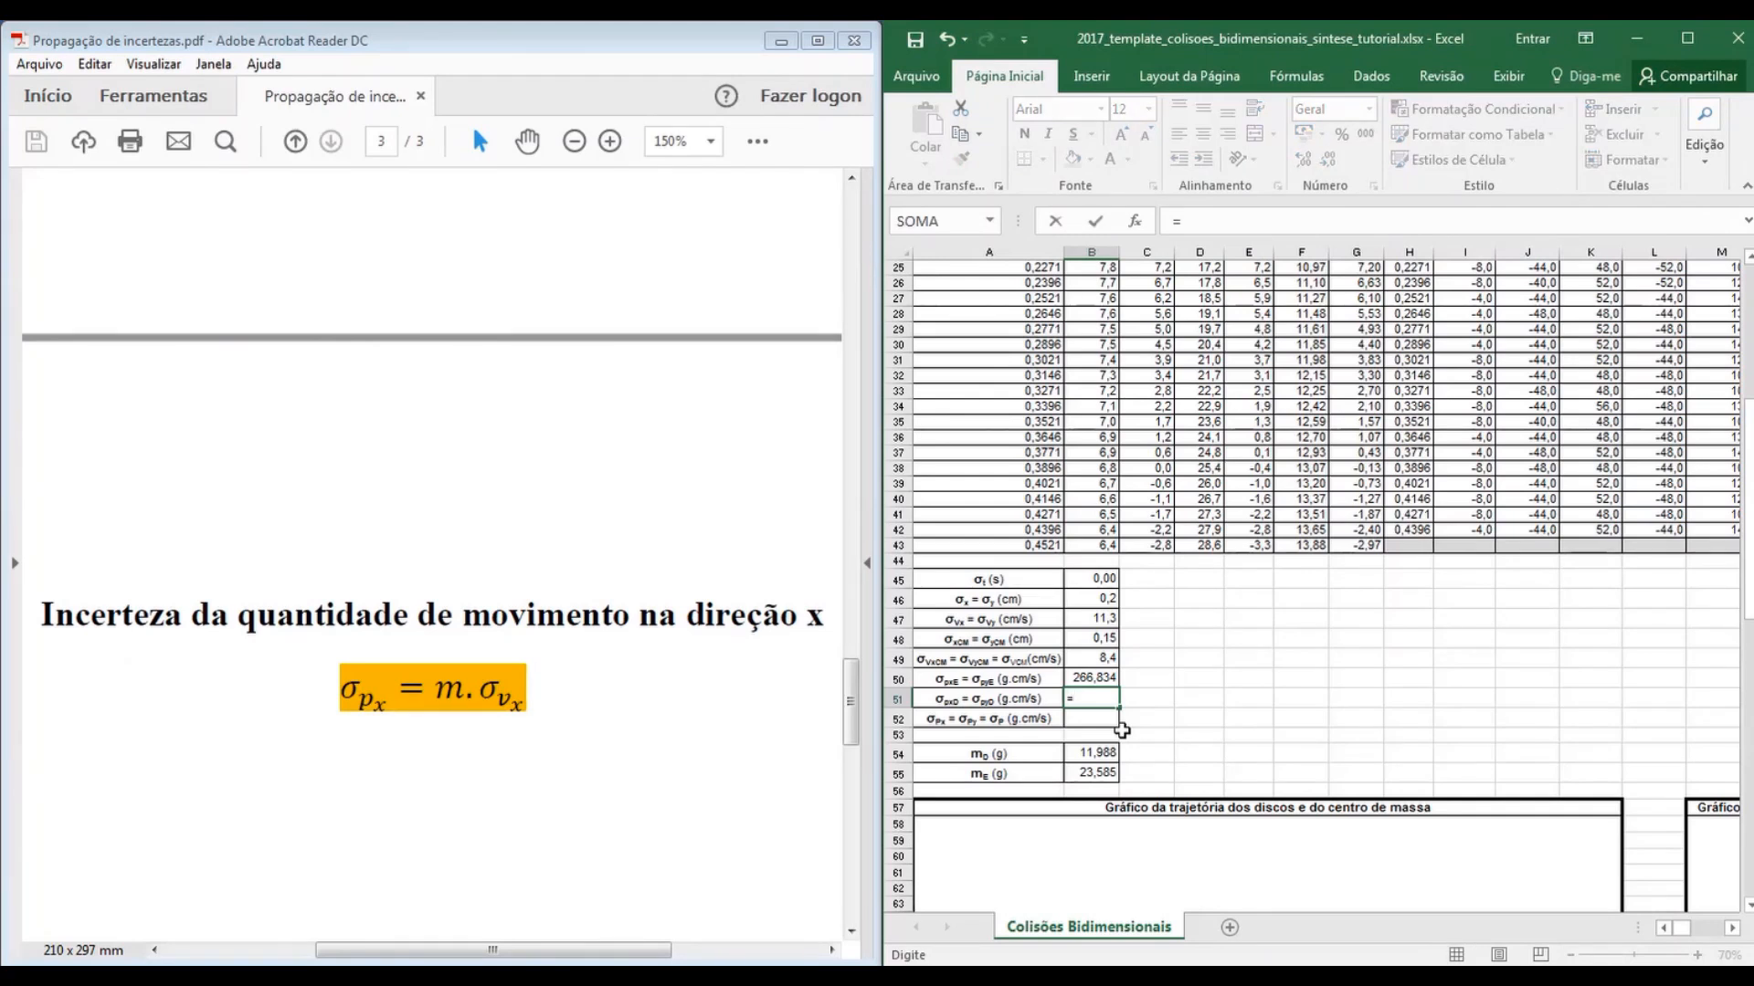
{"action": "left_click", "coordinate": [1088, 752]}
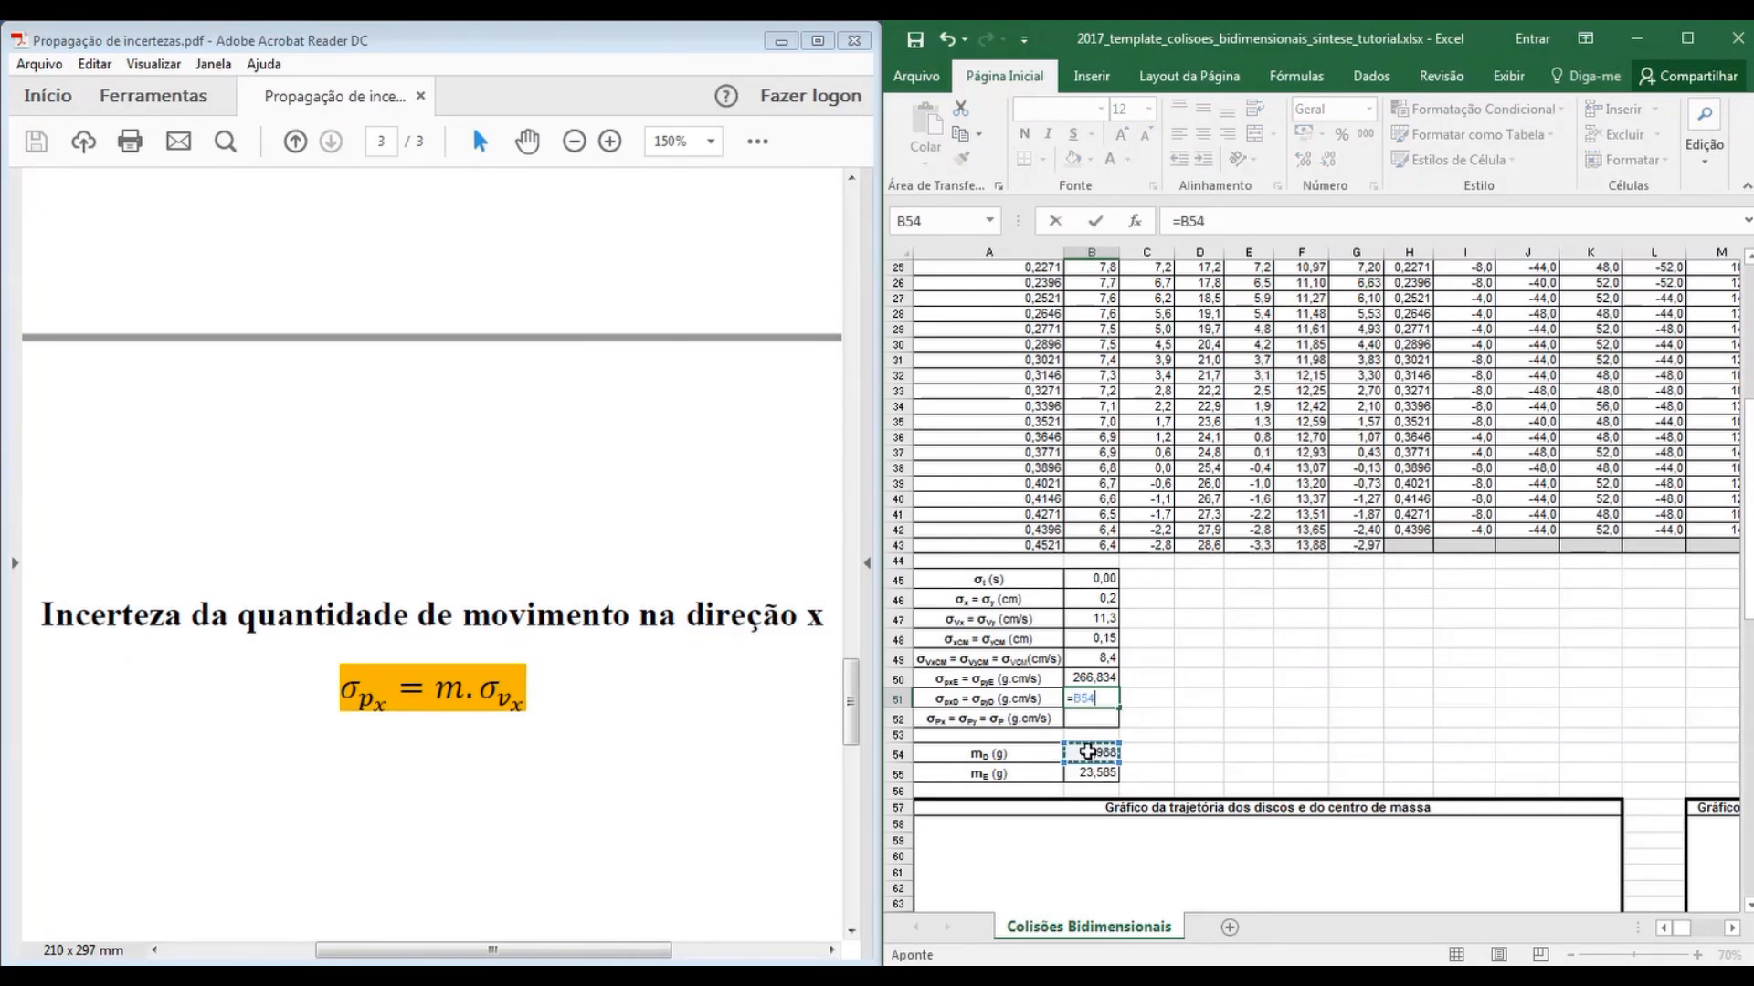
{"action": "type", "text": "*"}
{"action": "left_click", "coordinate": [1110, 618]}
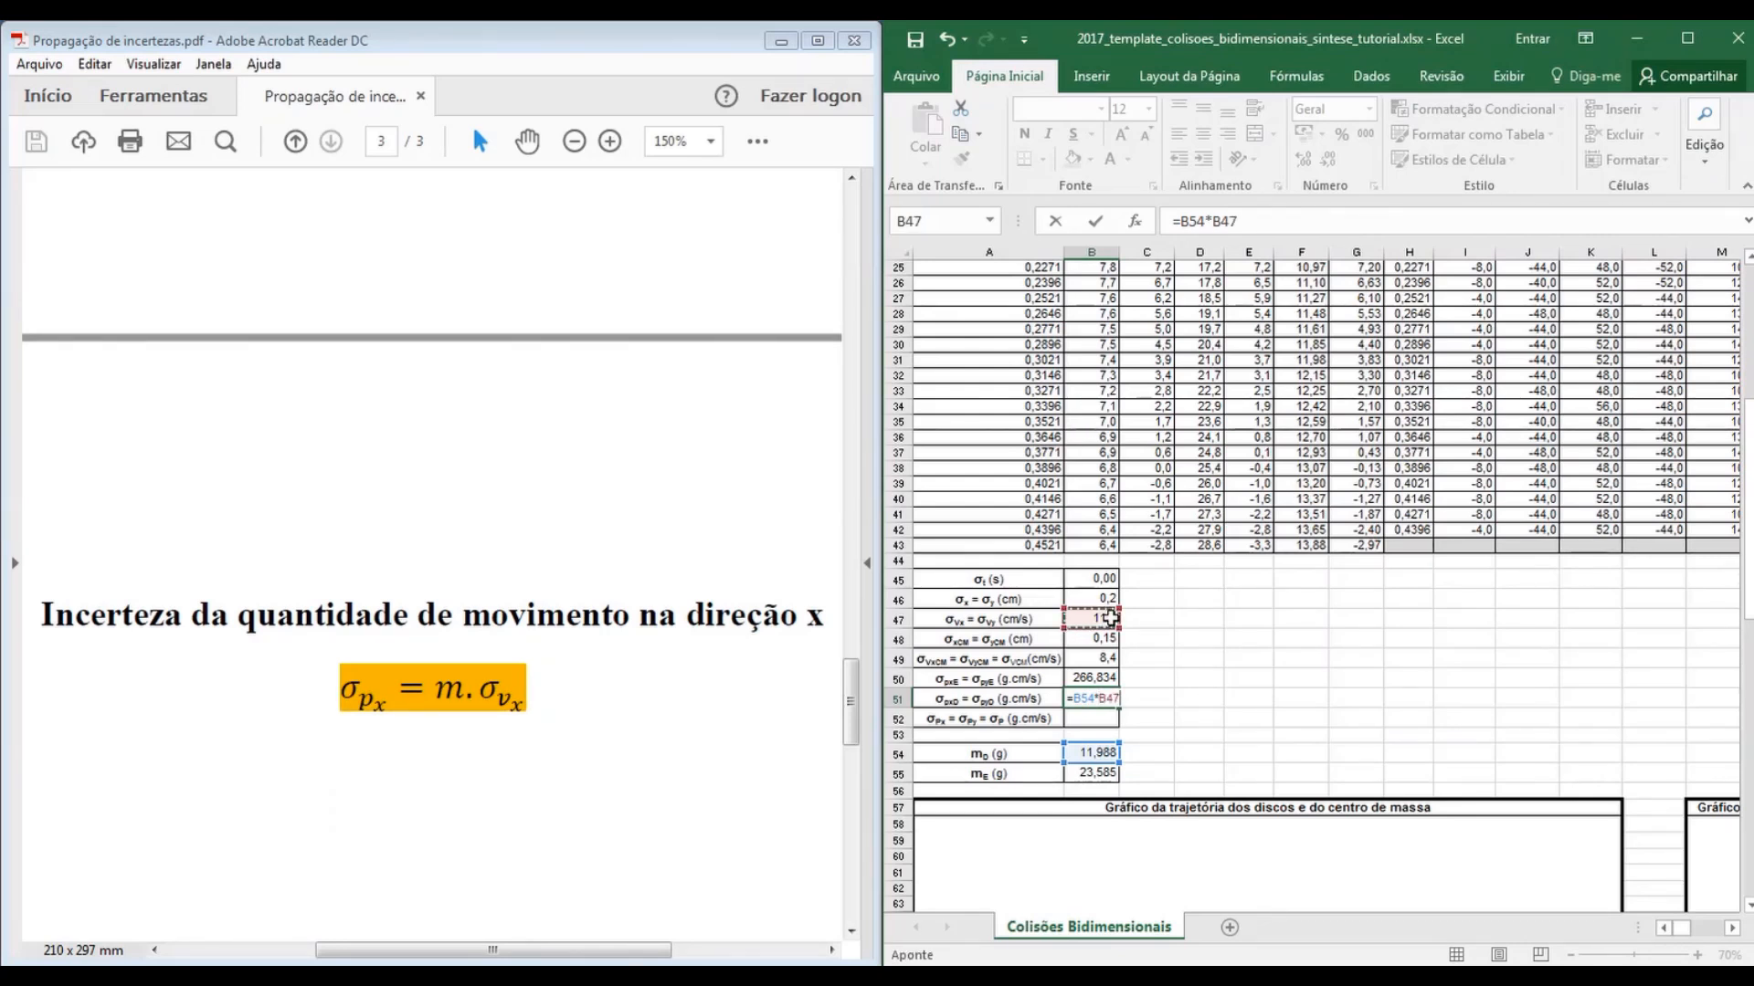
{"action": "key", "text": "Return"}
Format both discs' momentum uncertainties in B50:B51 with no decimal places
{"action": "left_click_drag", "start_coordinate": [1096, 681], "coordinate": [1096, 698]}
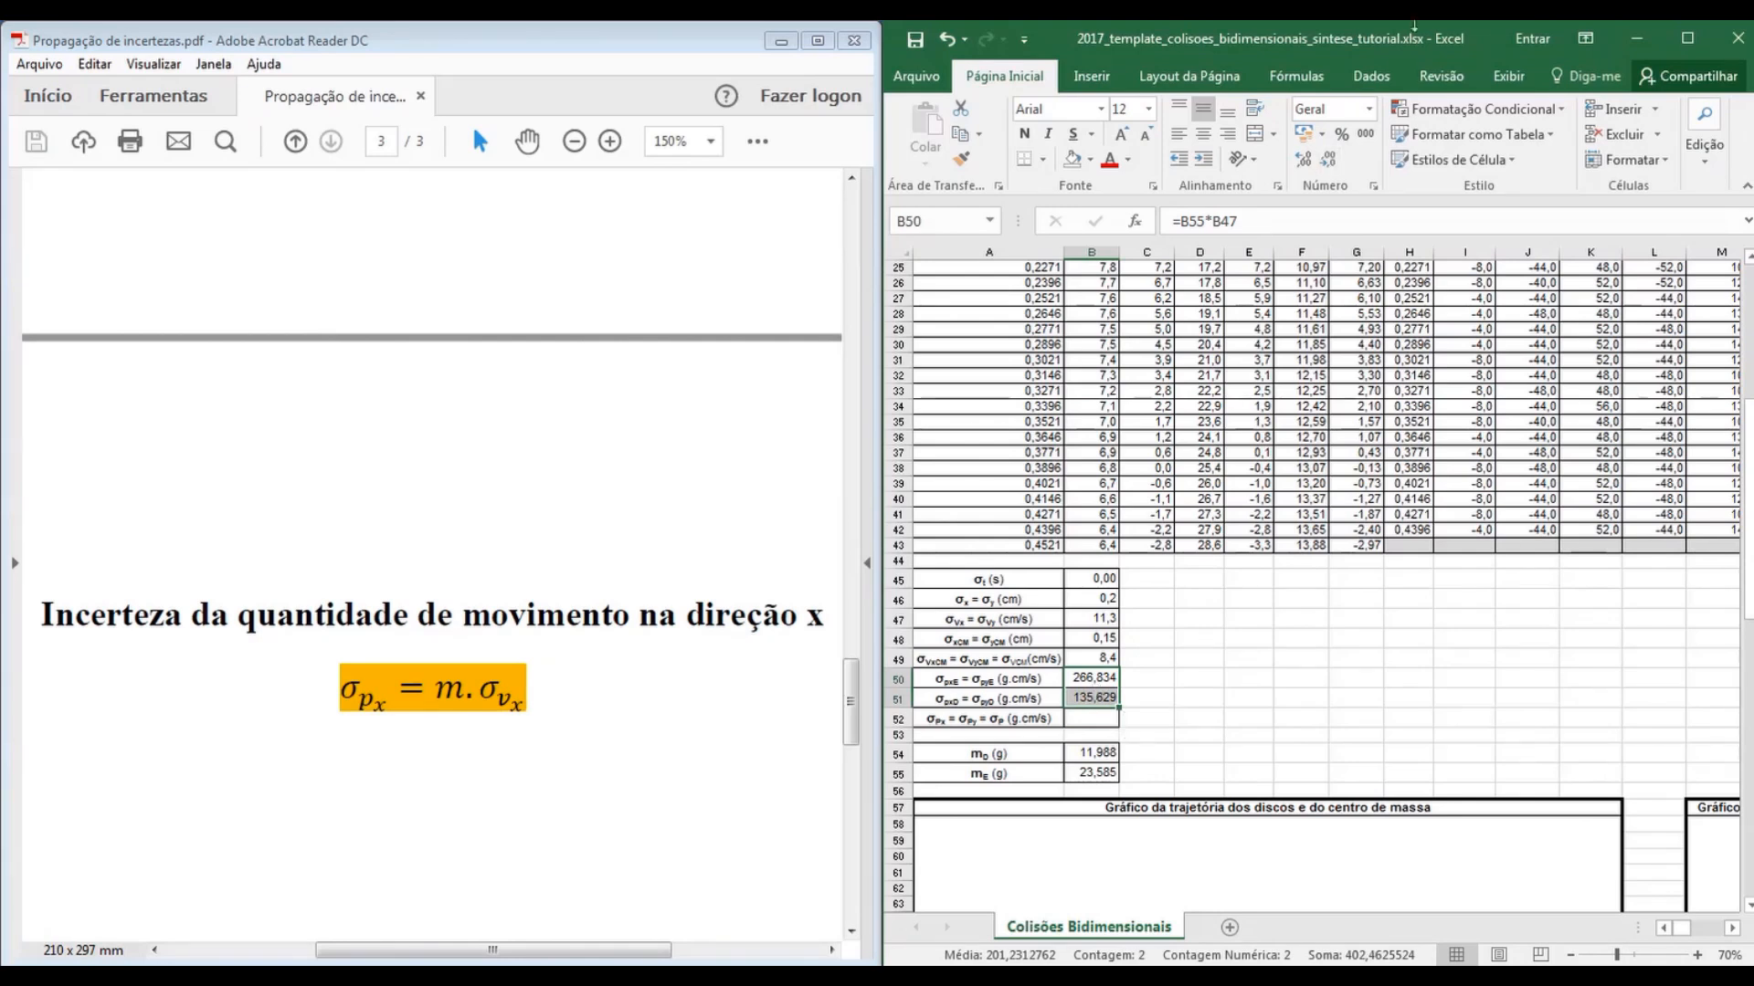
{"action": "left_click", "coordinate": [1326, 159]}
{"action": "left_click", "coordinate": [1326, 159]}
{"action": "left_click", "coordinate": [1327, 159]}
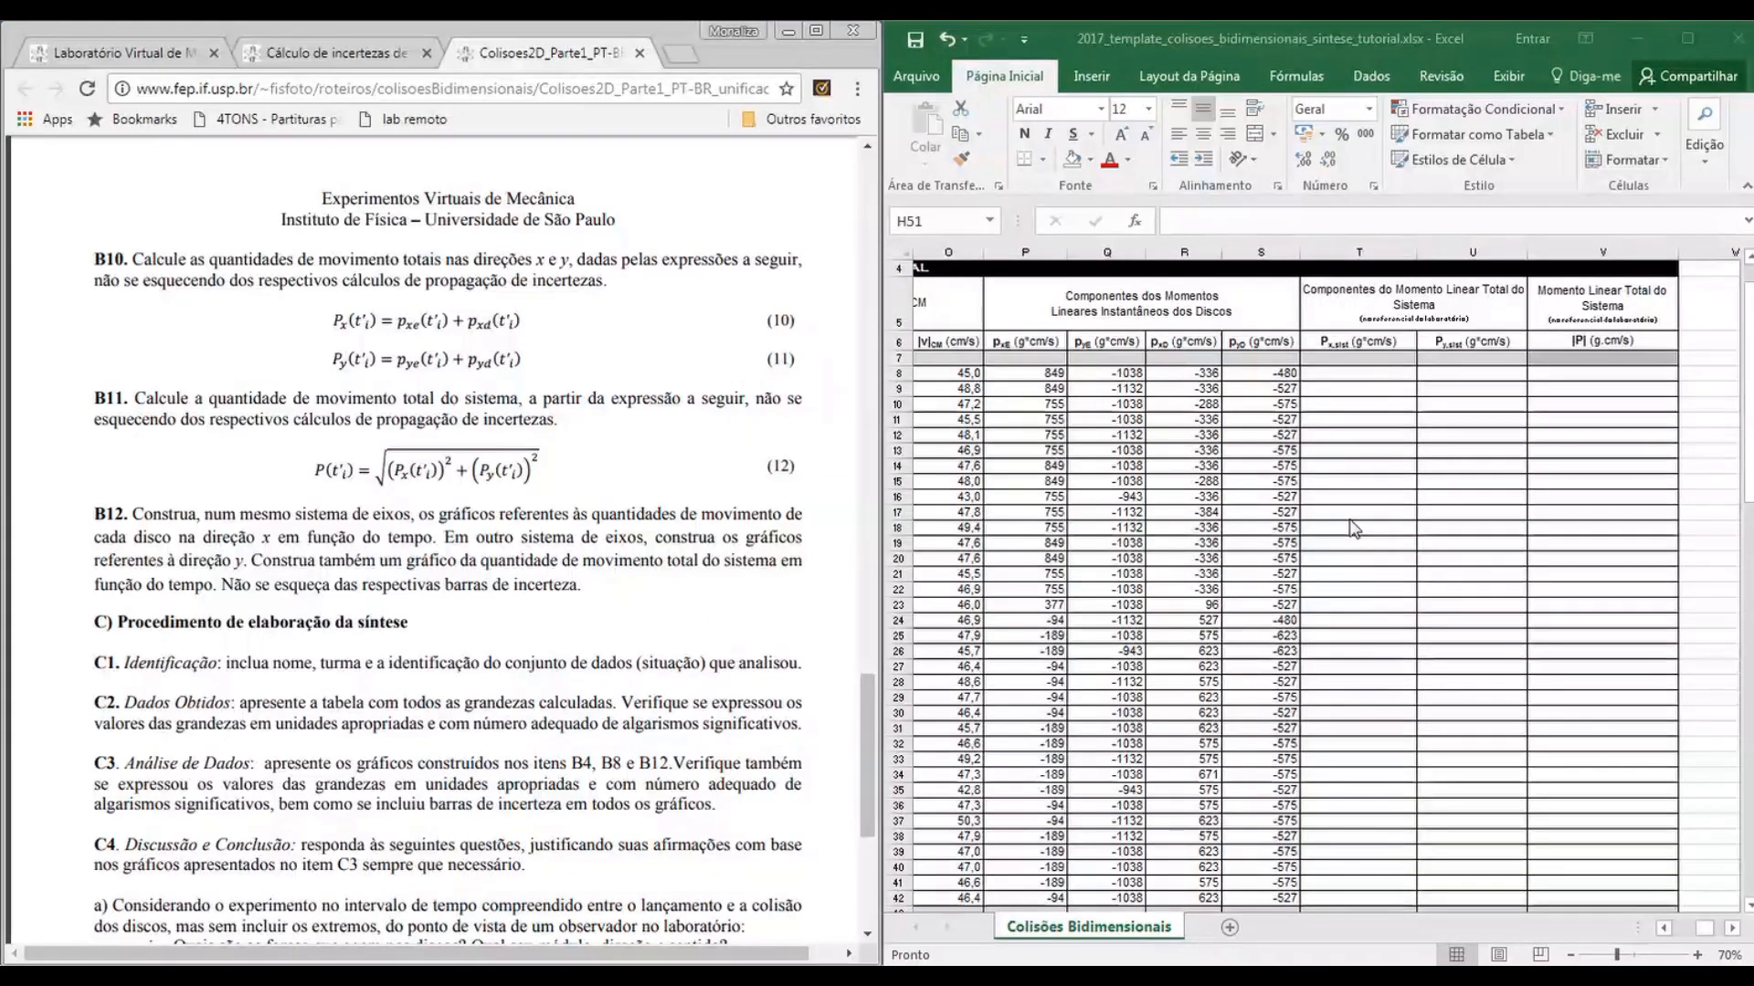
Following equation 10 of item B10 in the script, enter the system's total x momentum formula =P8+R8 in T8
{"action": "left_click", "coordinate": [1345, 375]}
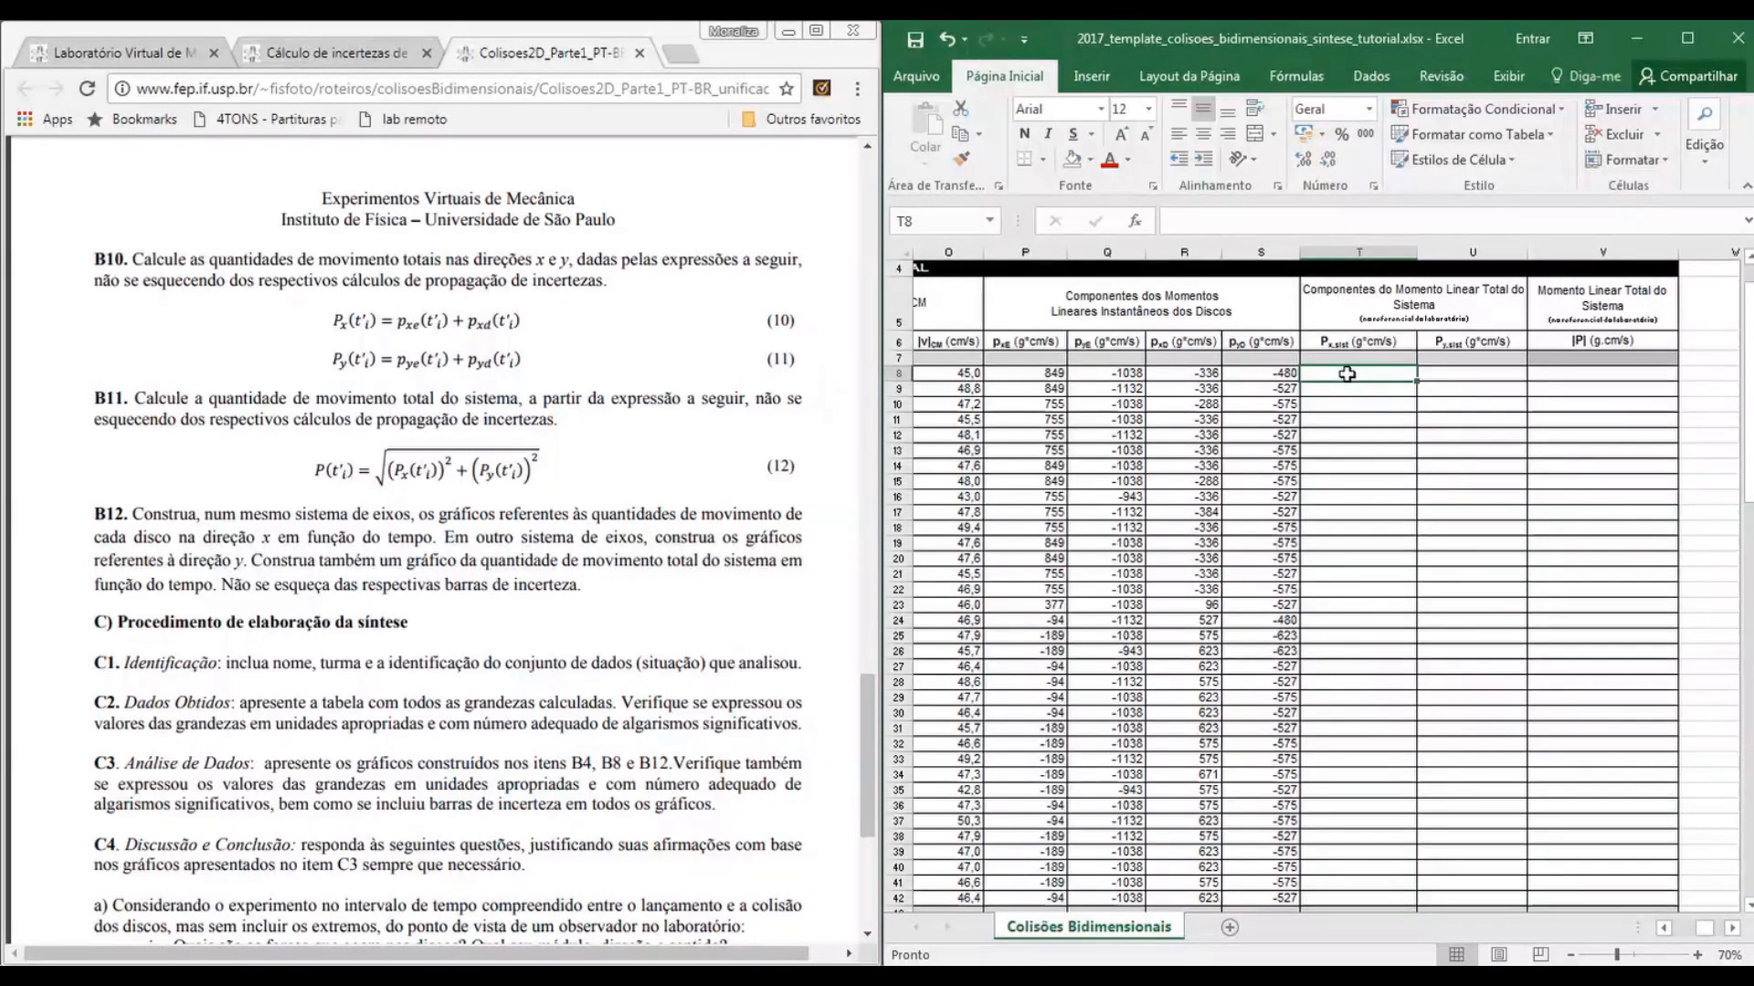
{"action": "type", "text": "="}
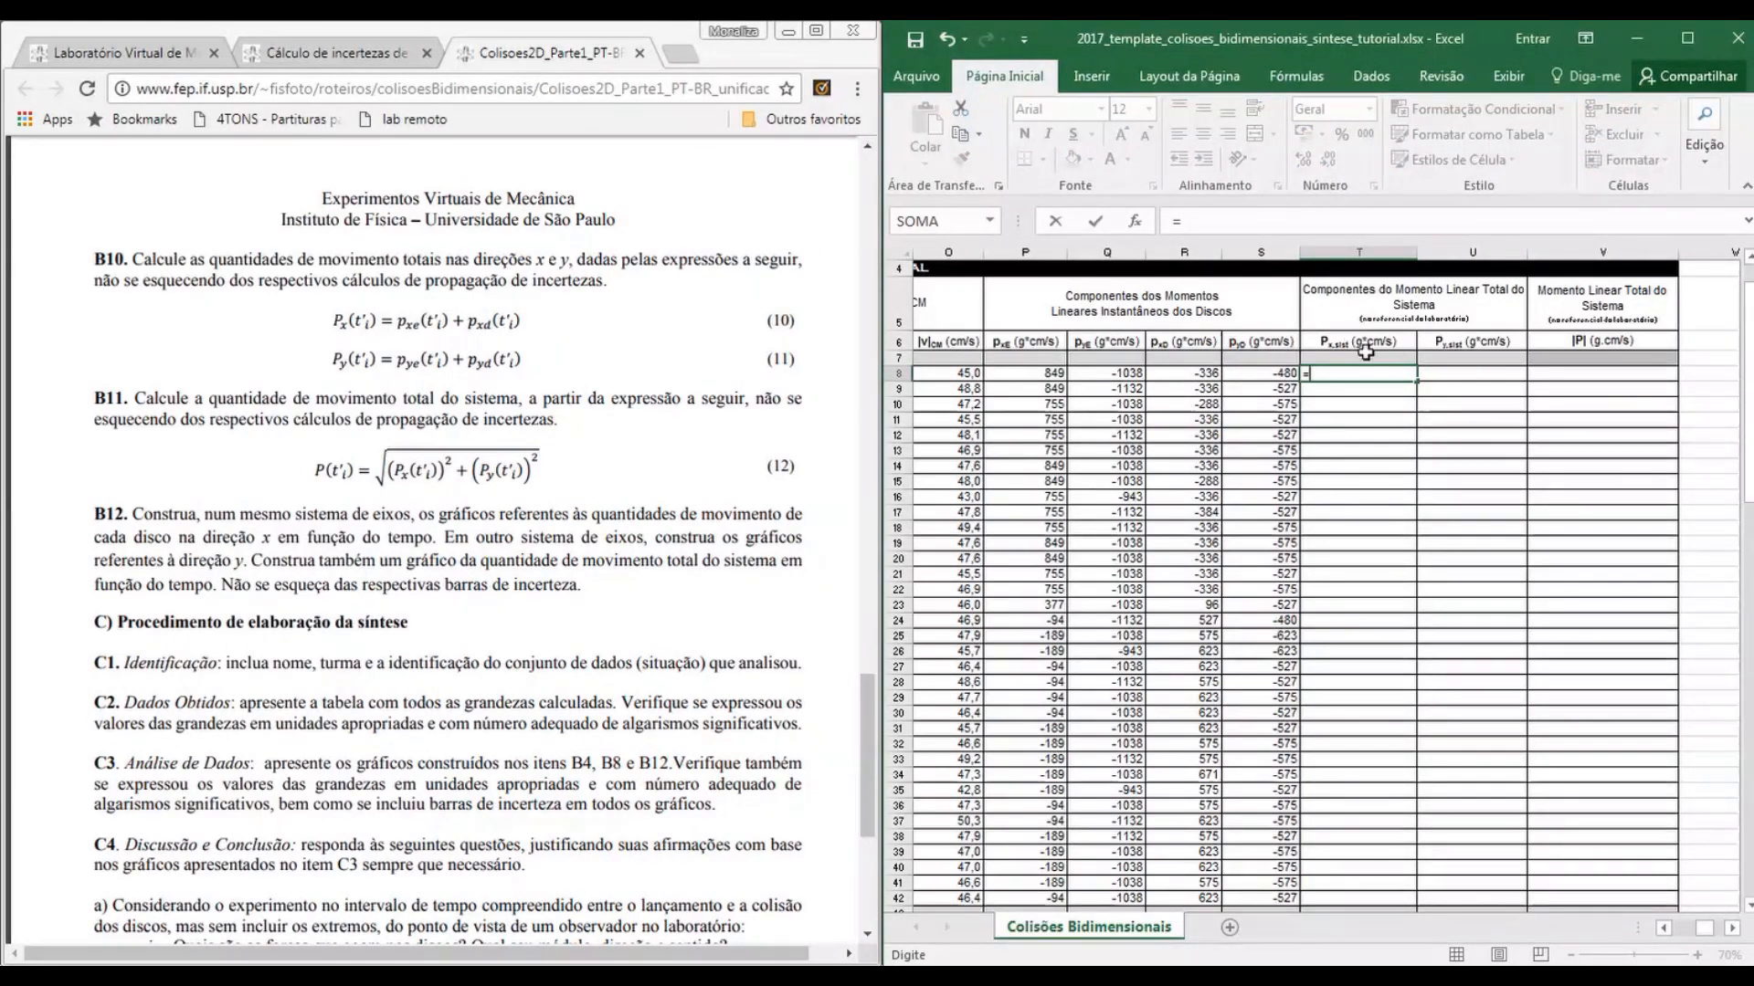
{"action": "left_click", "coordinate": [1027, 377]}
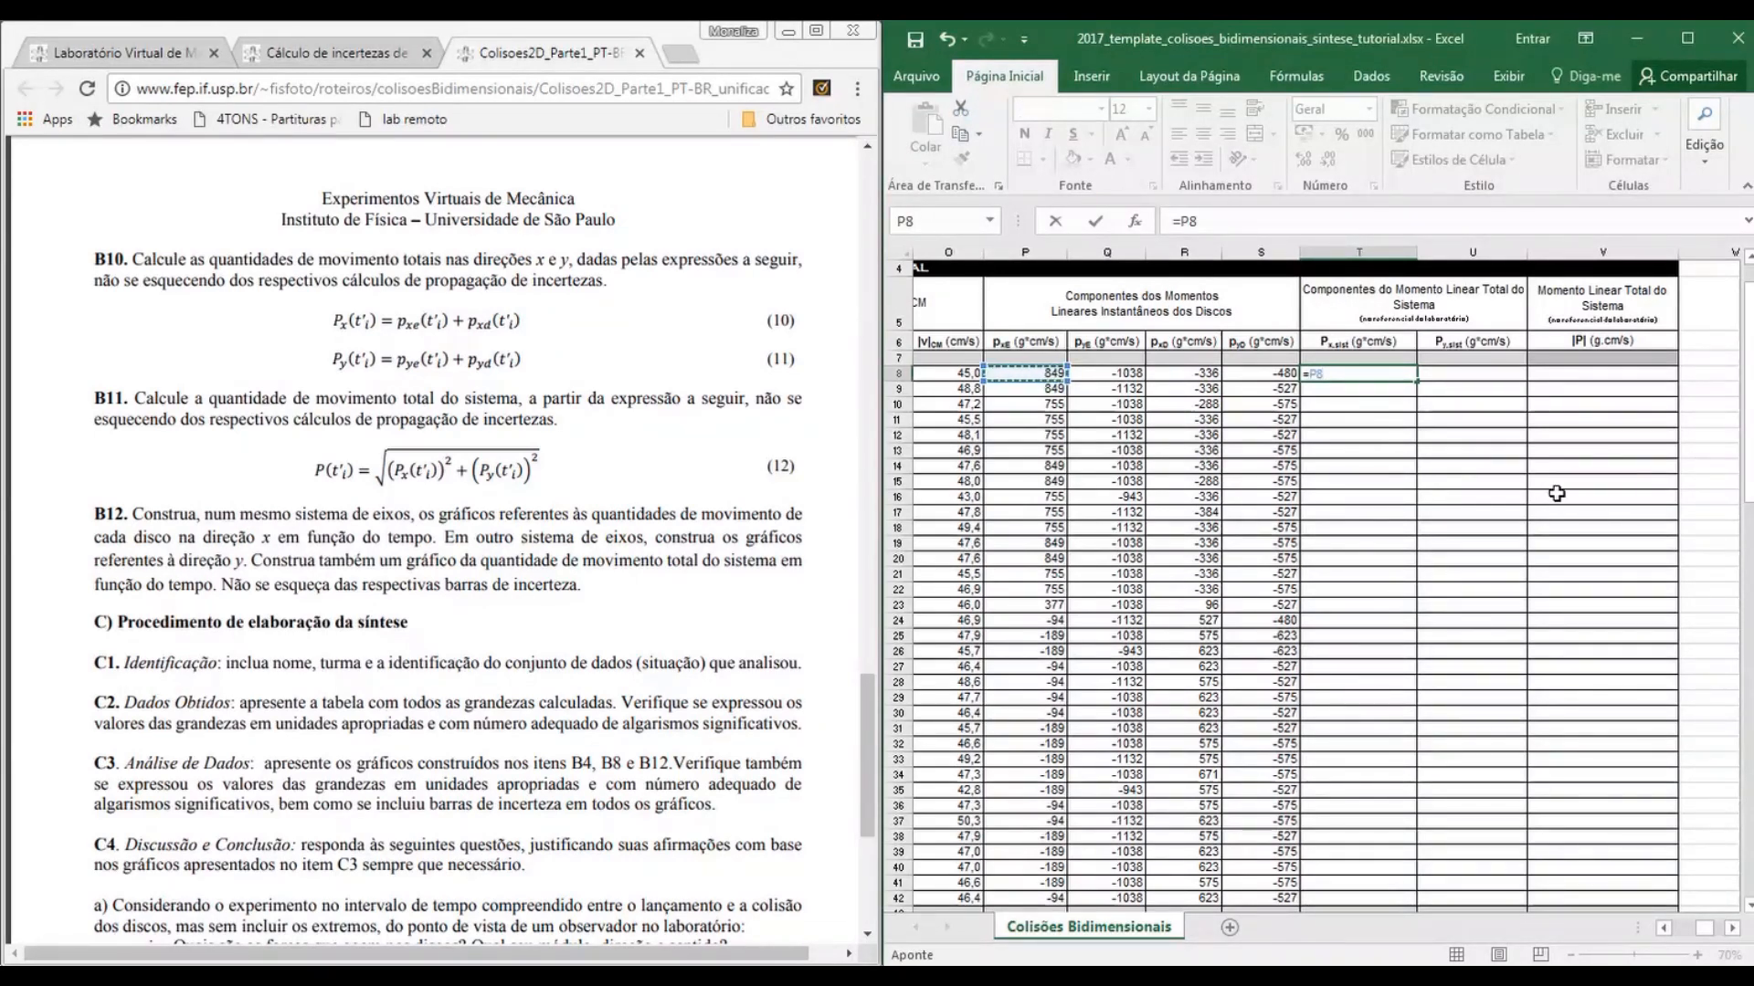
{"action": "type", "text": "+"}
{"action": "left_click", "coordinate": [1188, 375]}
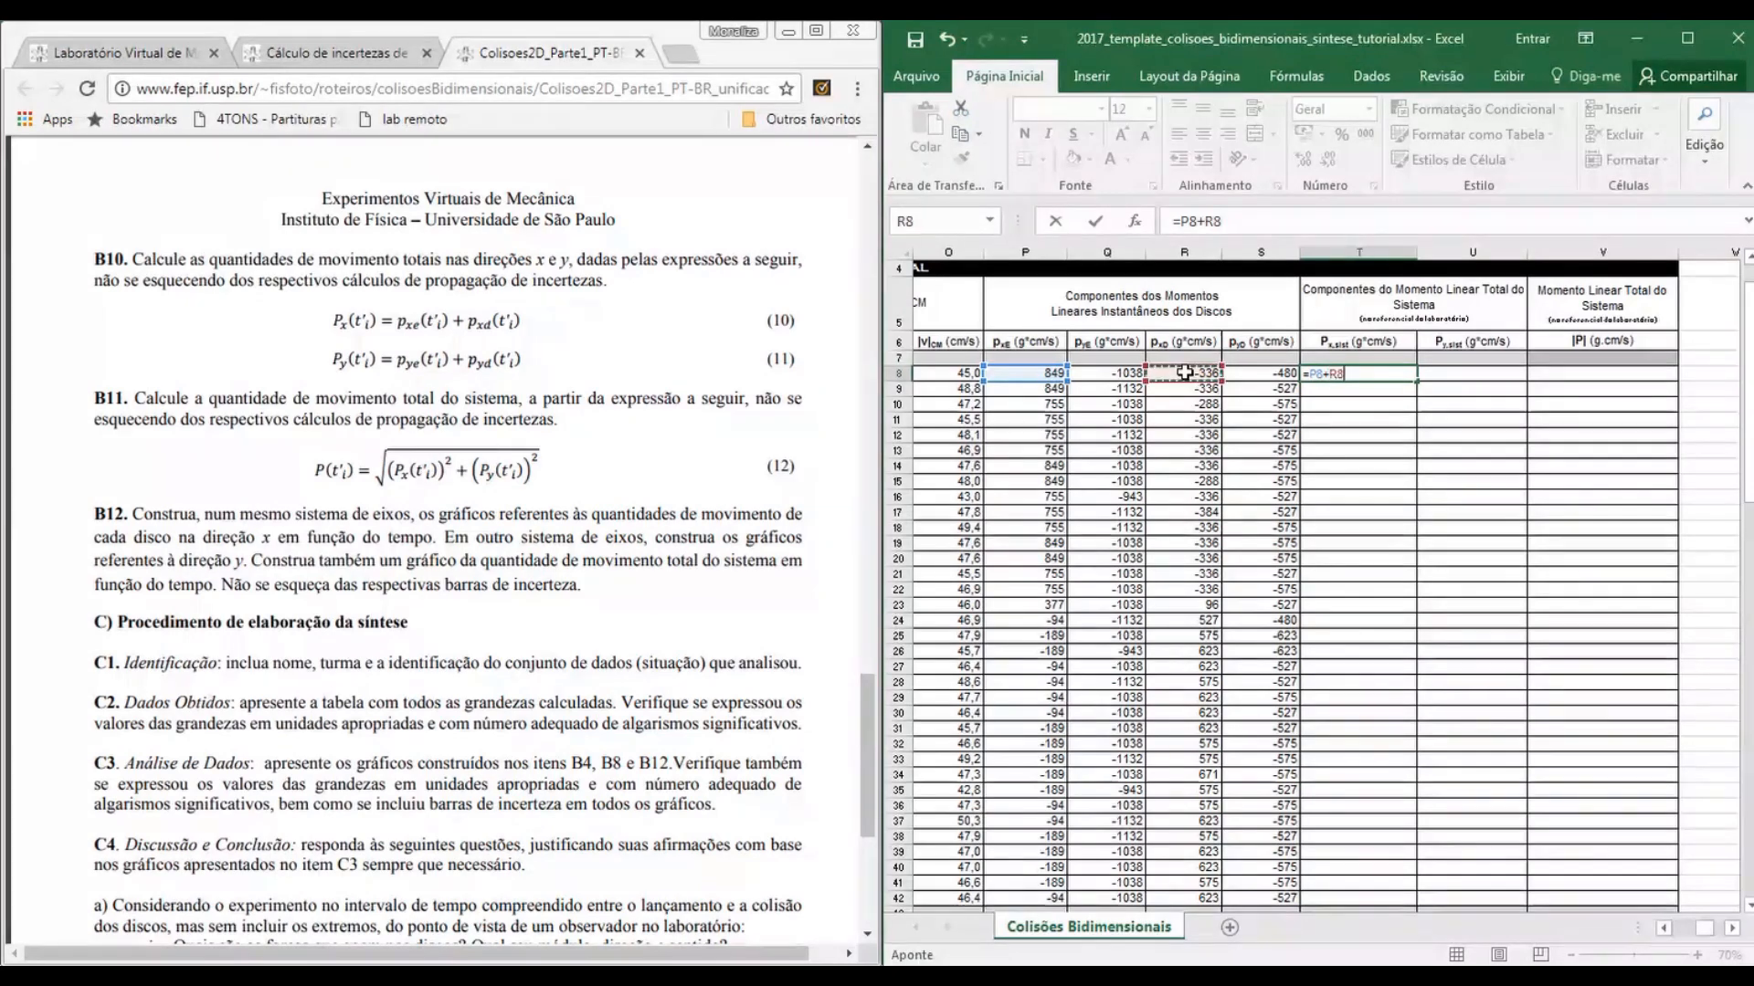
{"action": "key", "text": "Return"}
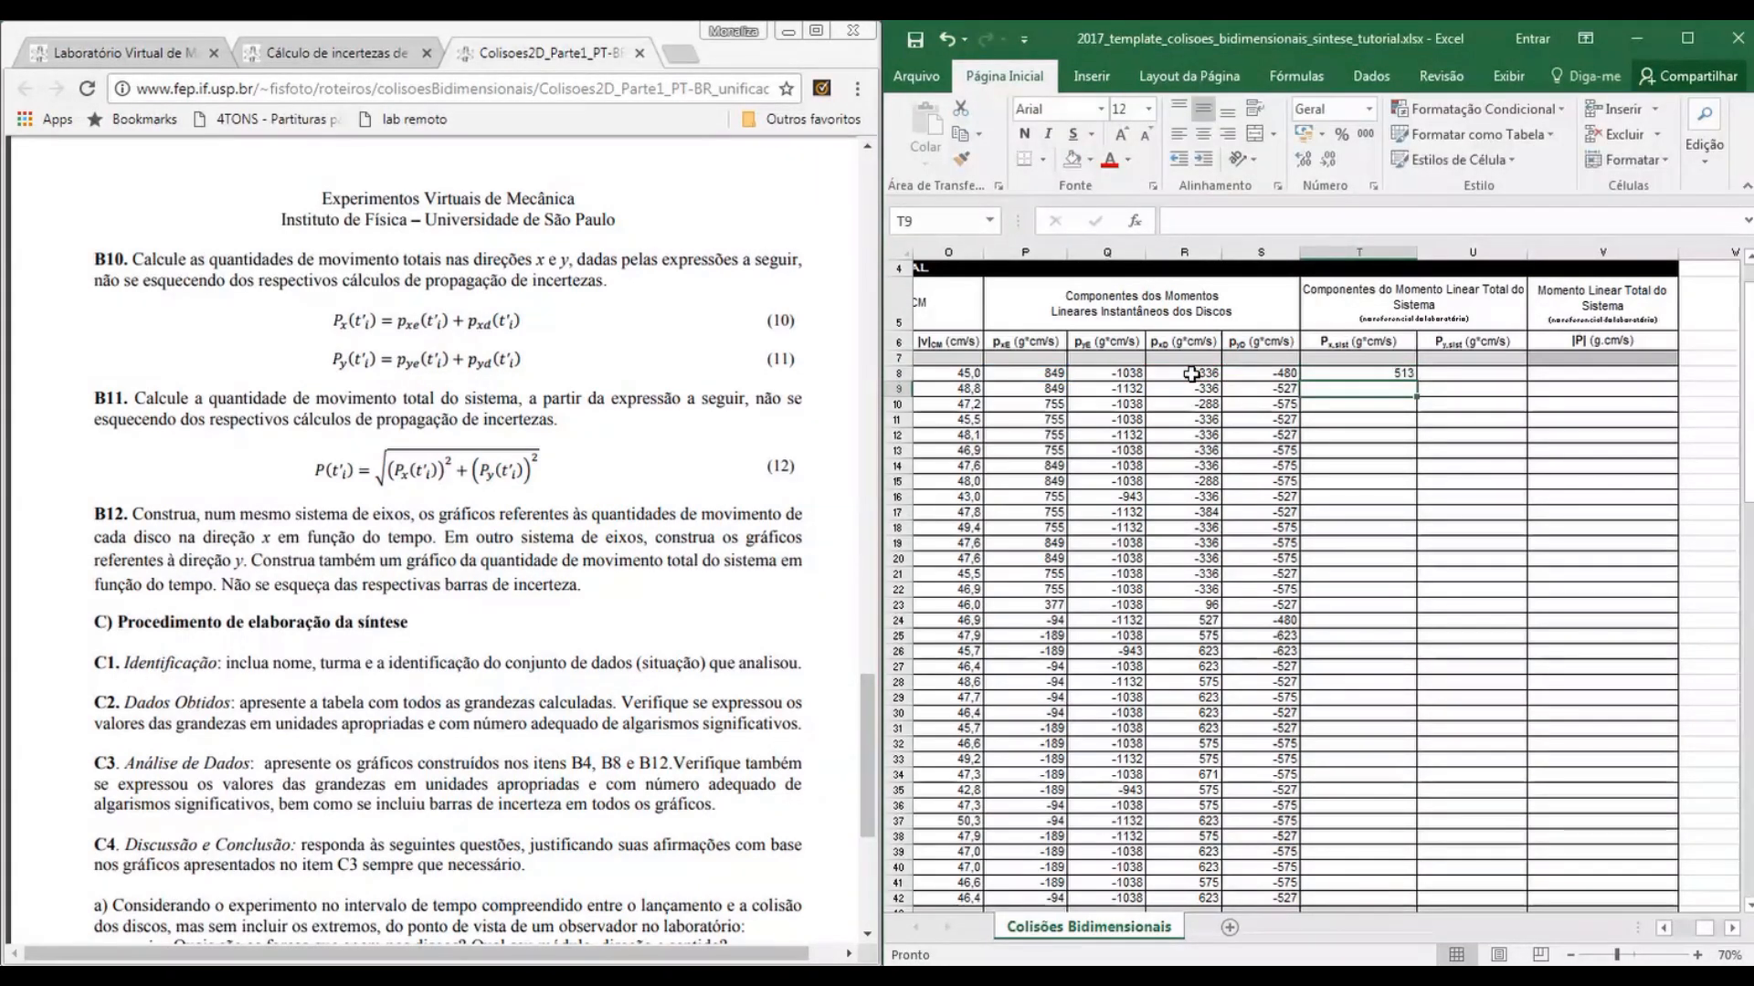
Following equation 11 of the script, enter the system's total y momentum formula =Q8+S8 in U8
{"action": "left_click", "coordinate": [1441, 377]}
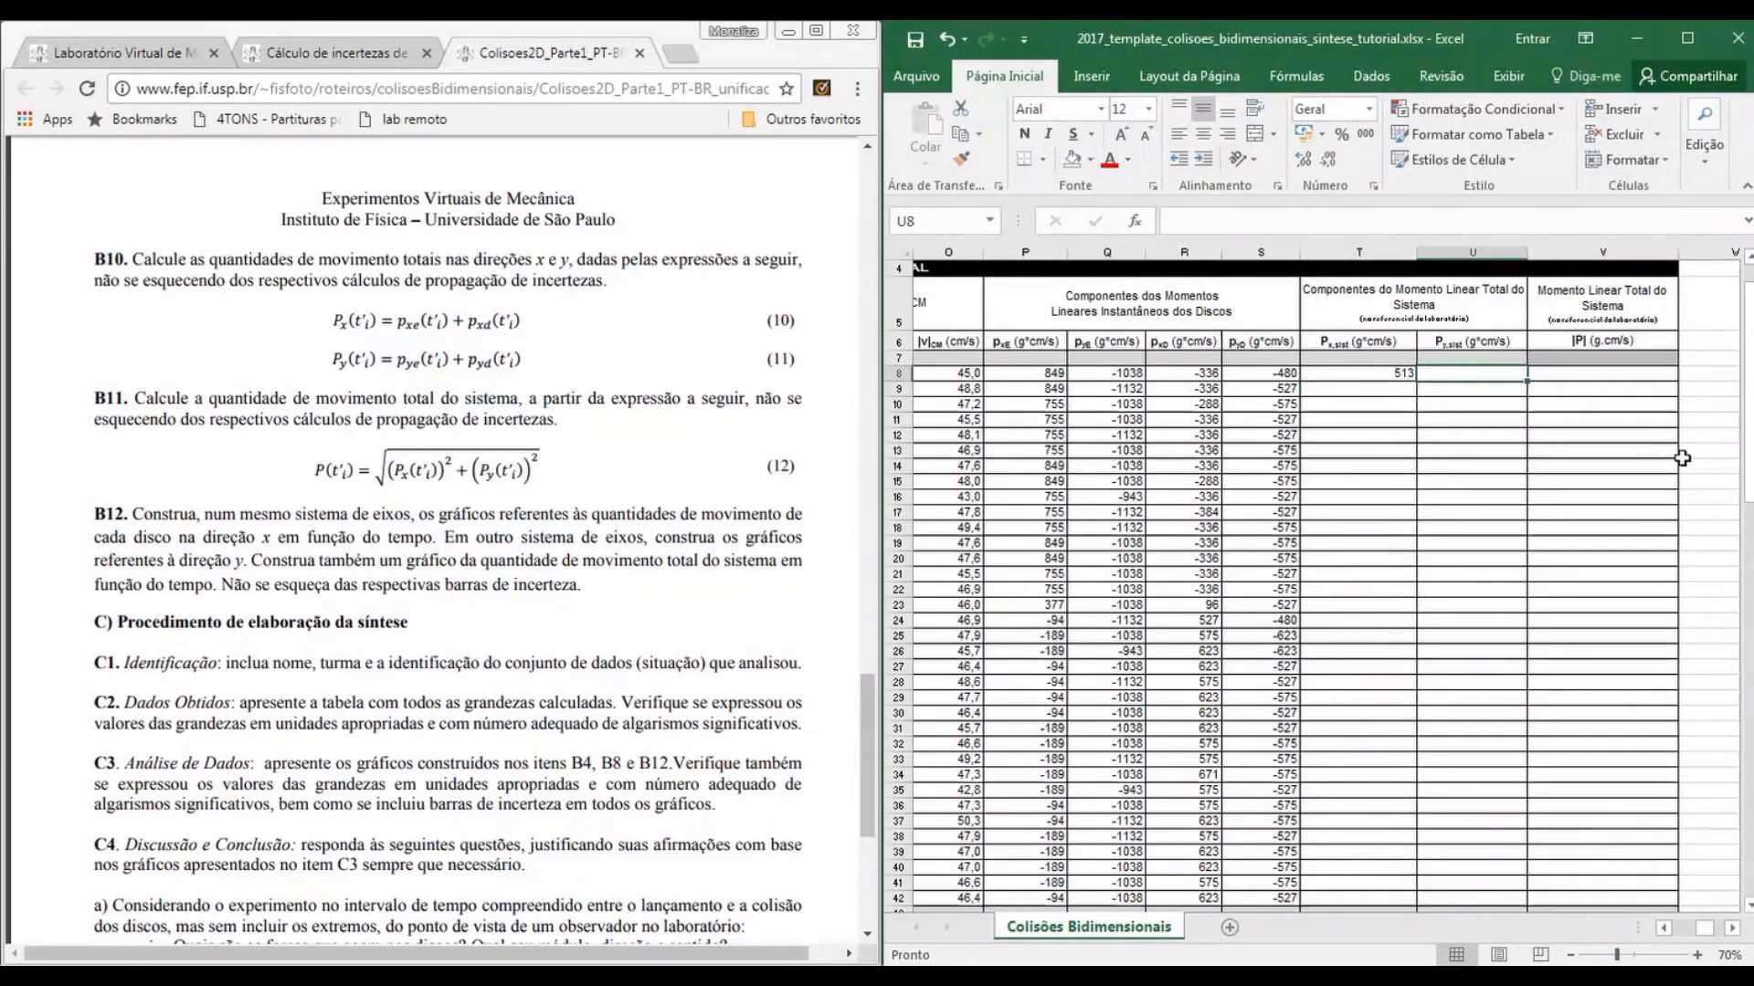
{"action": "type", "text": "="}
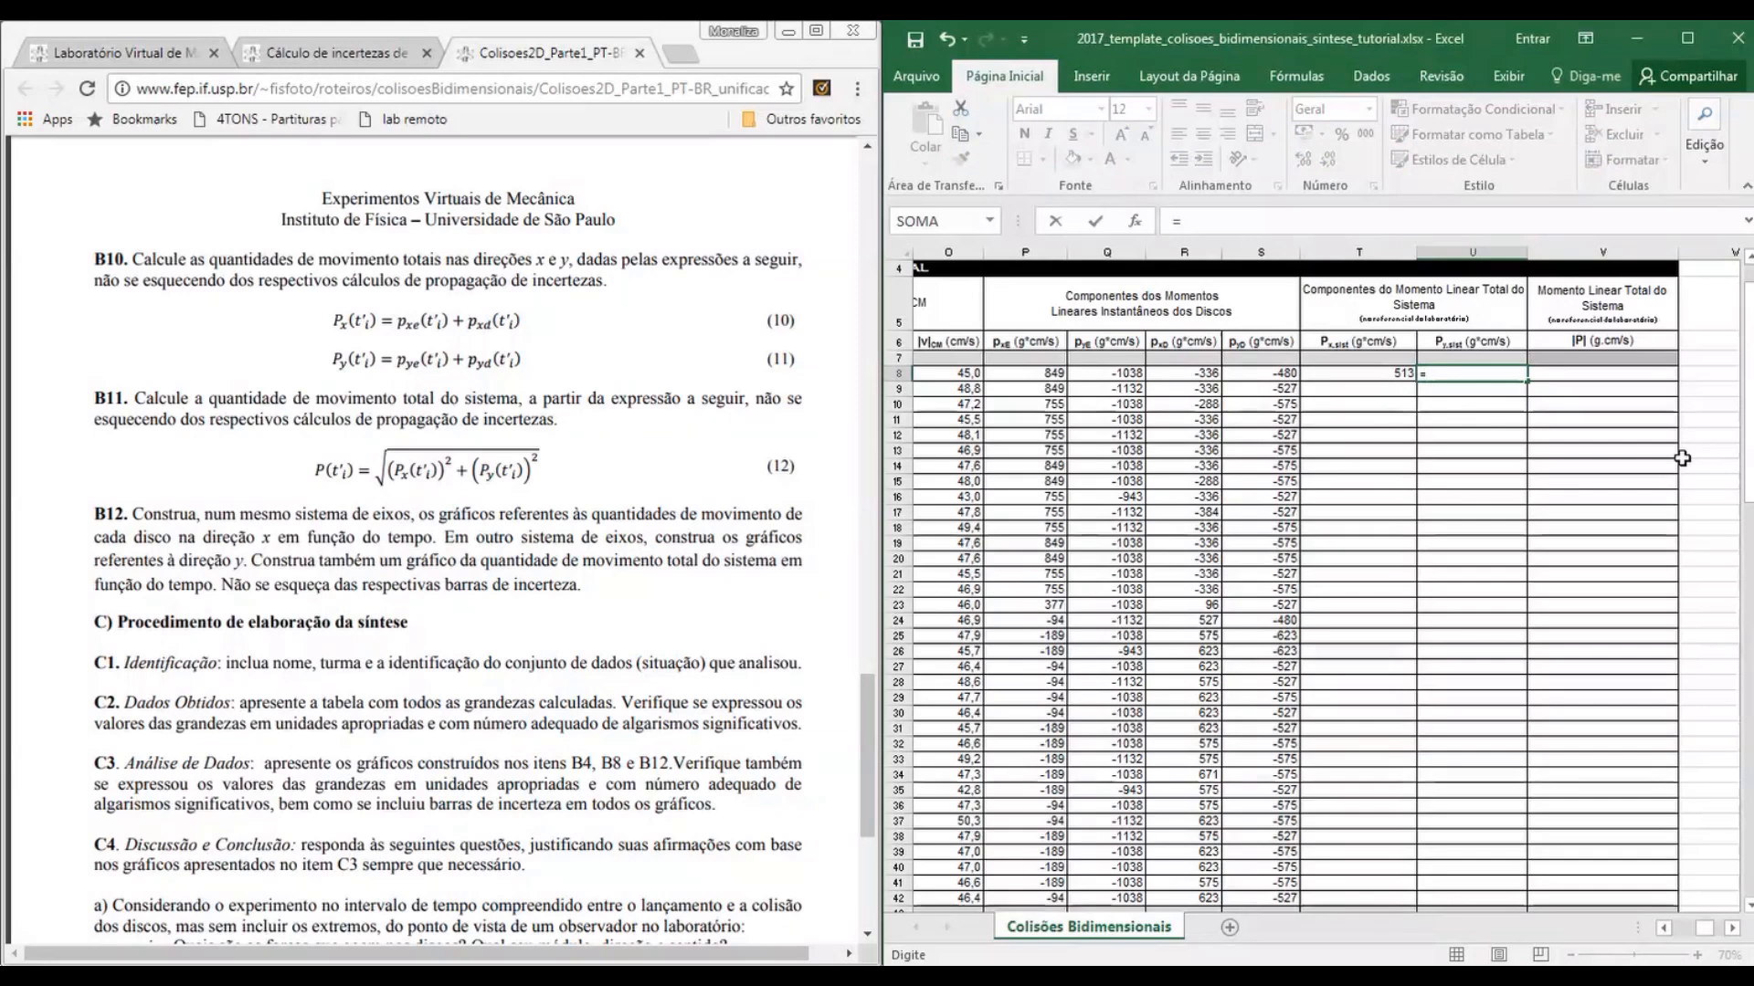
{"action": "left_click", "coordinate": [1092, 374]}
{"action": "type", "text": "+"}
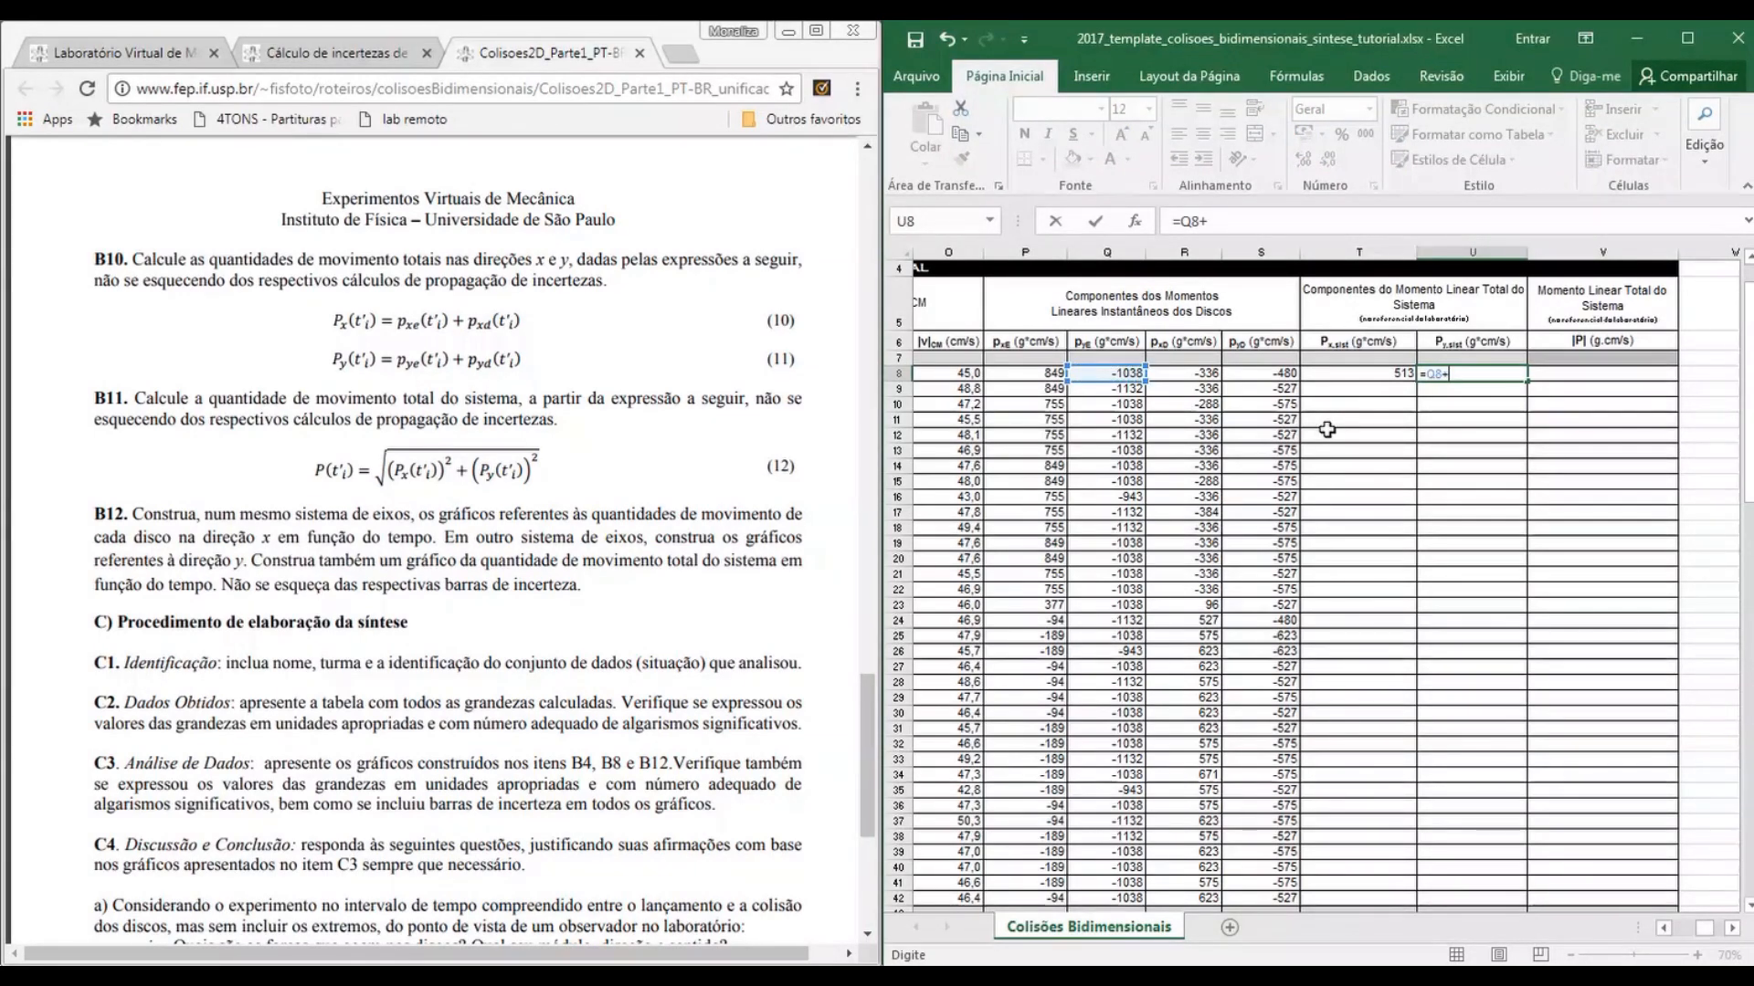
{"action": "left_click", "coordinate": [1278, 373]}
{"action": "key", "text": "Return"}
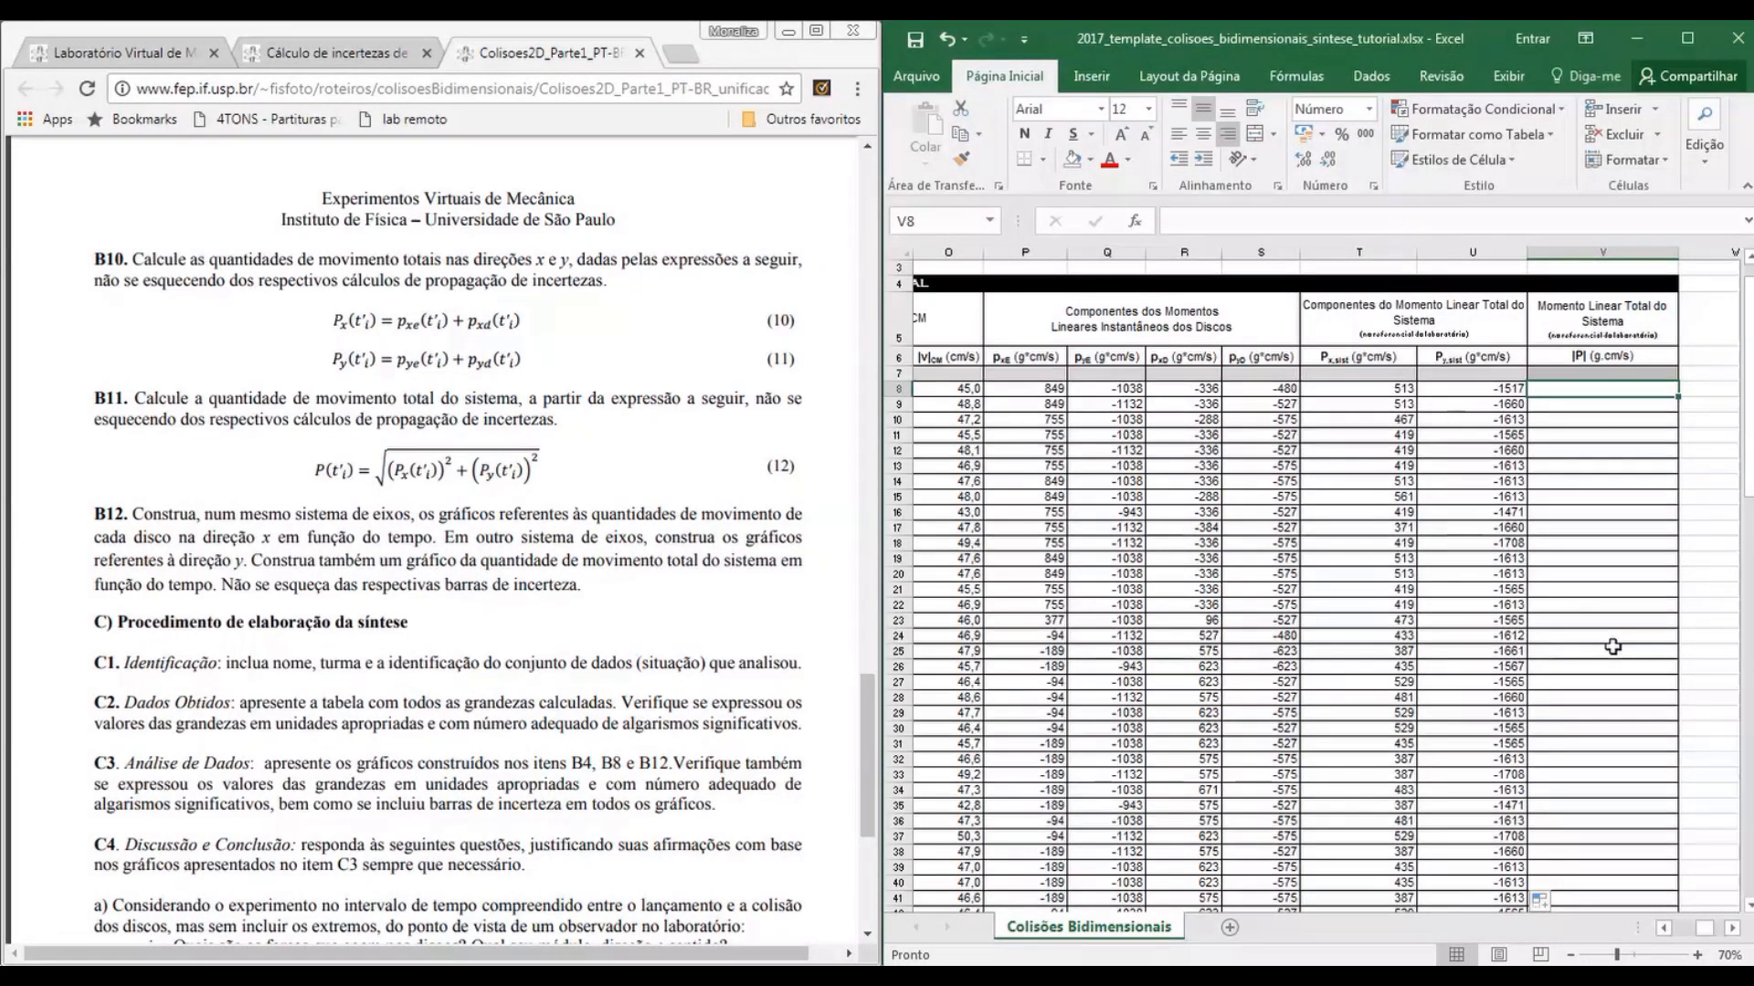
Following equation 12 of item B11, enter the total momentum modulus formula =RAIZ(T8^2+U8^2) in V8
{"action": "type", "text": "="}
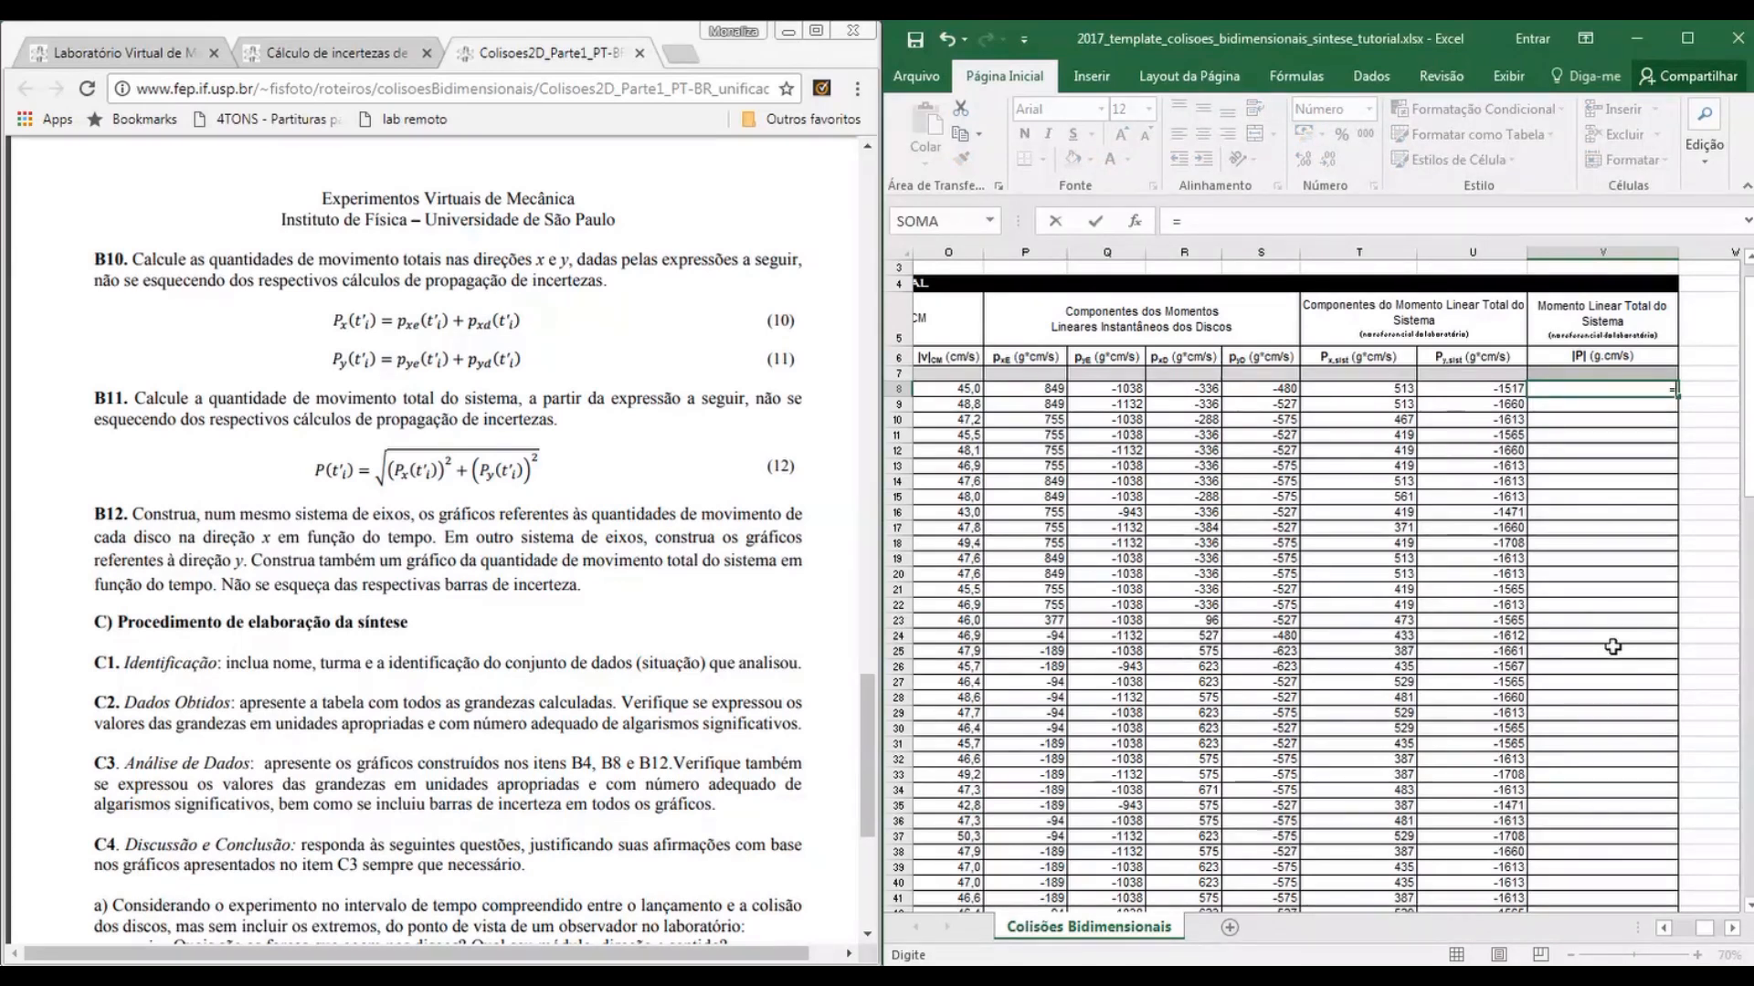
{"action": "type", "text": "raiz("}
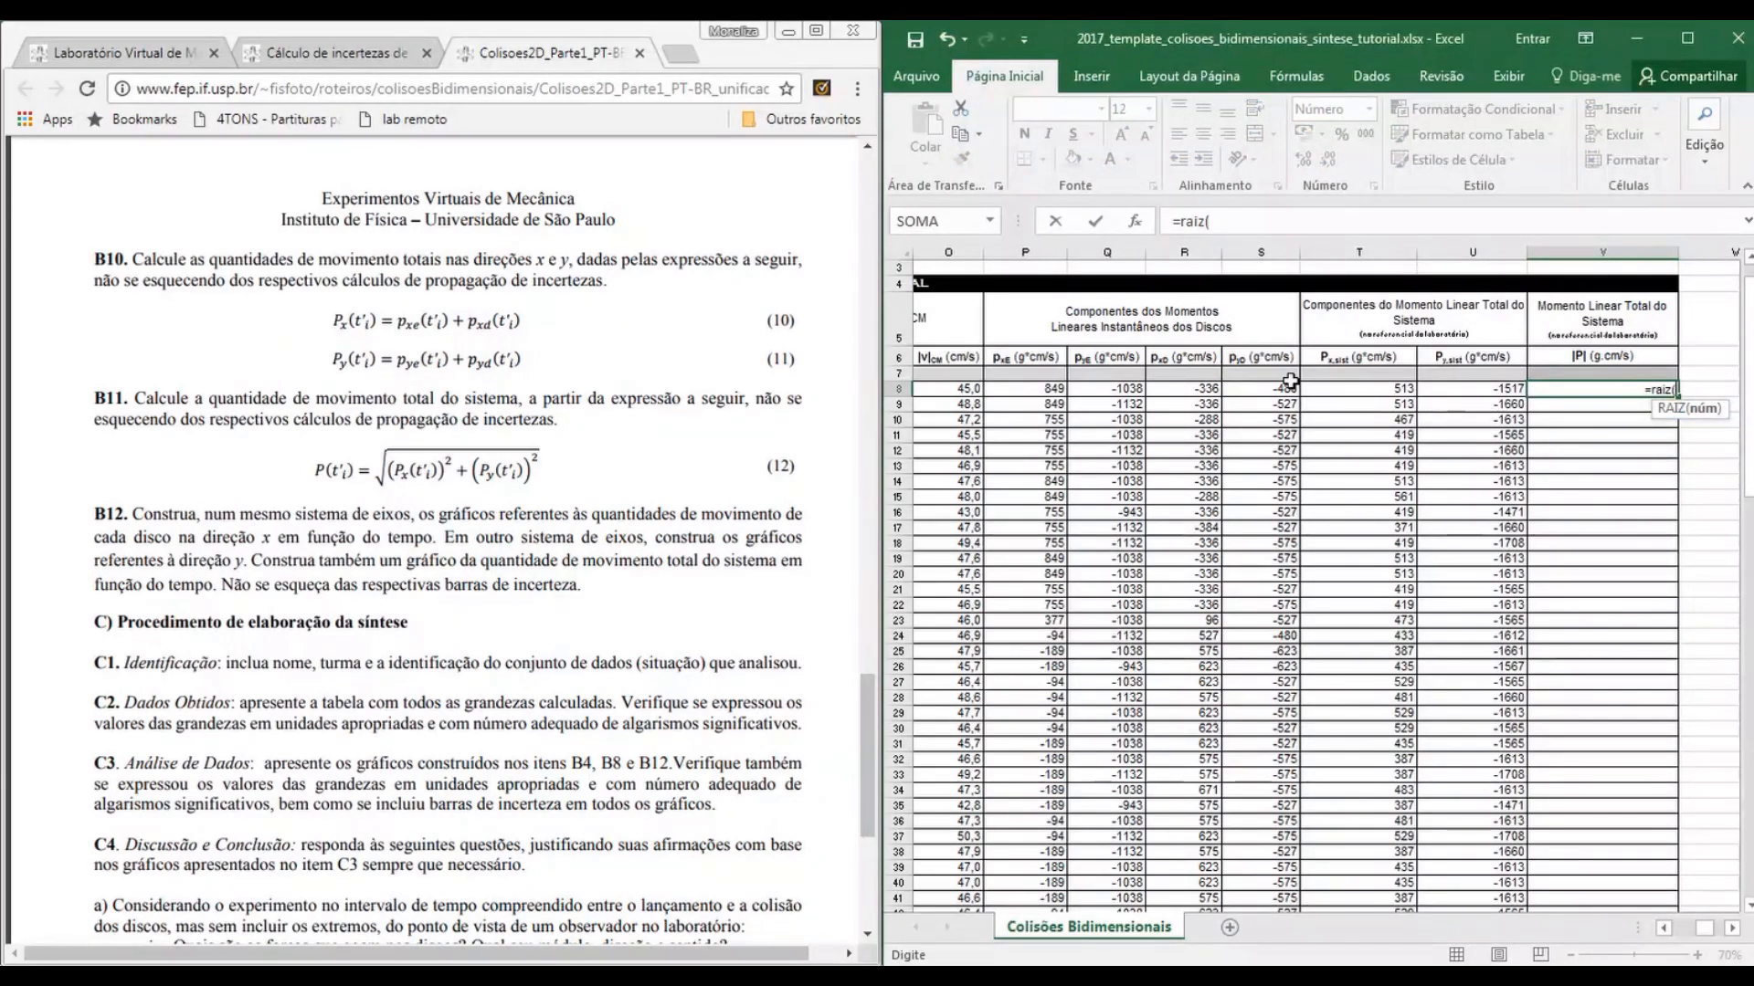
{"action": "left_click", "coordinate": [1339, 389]}
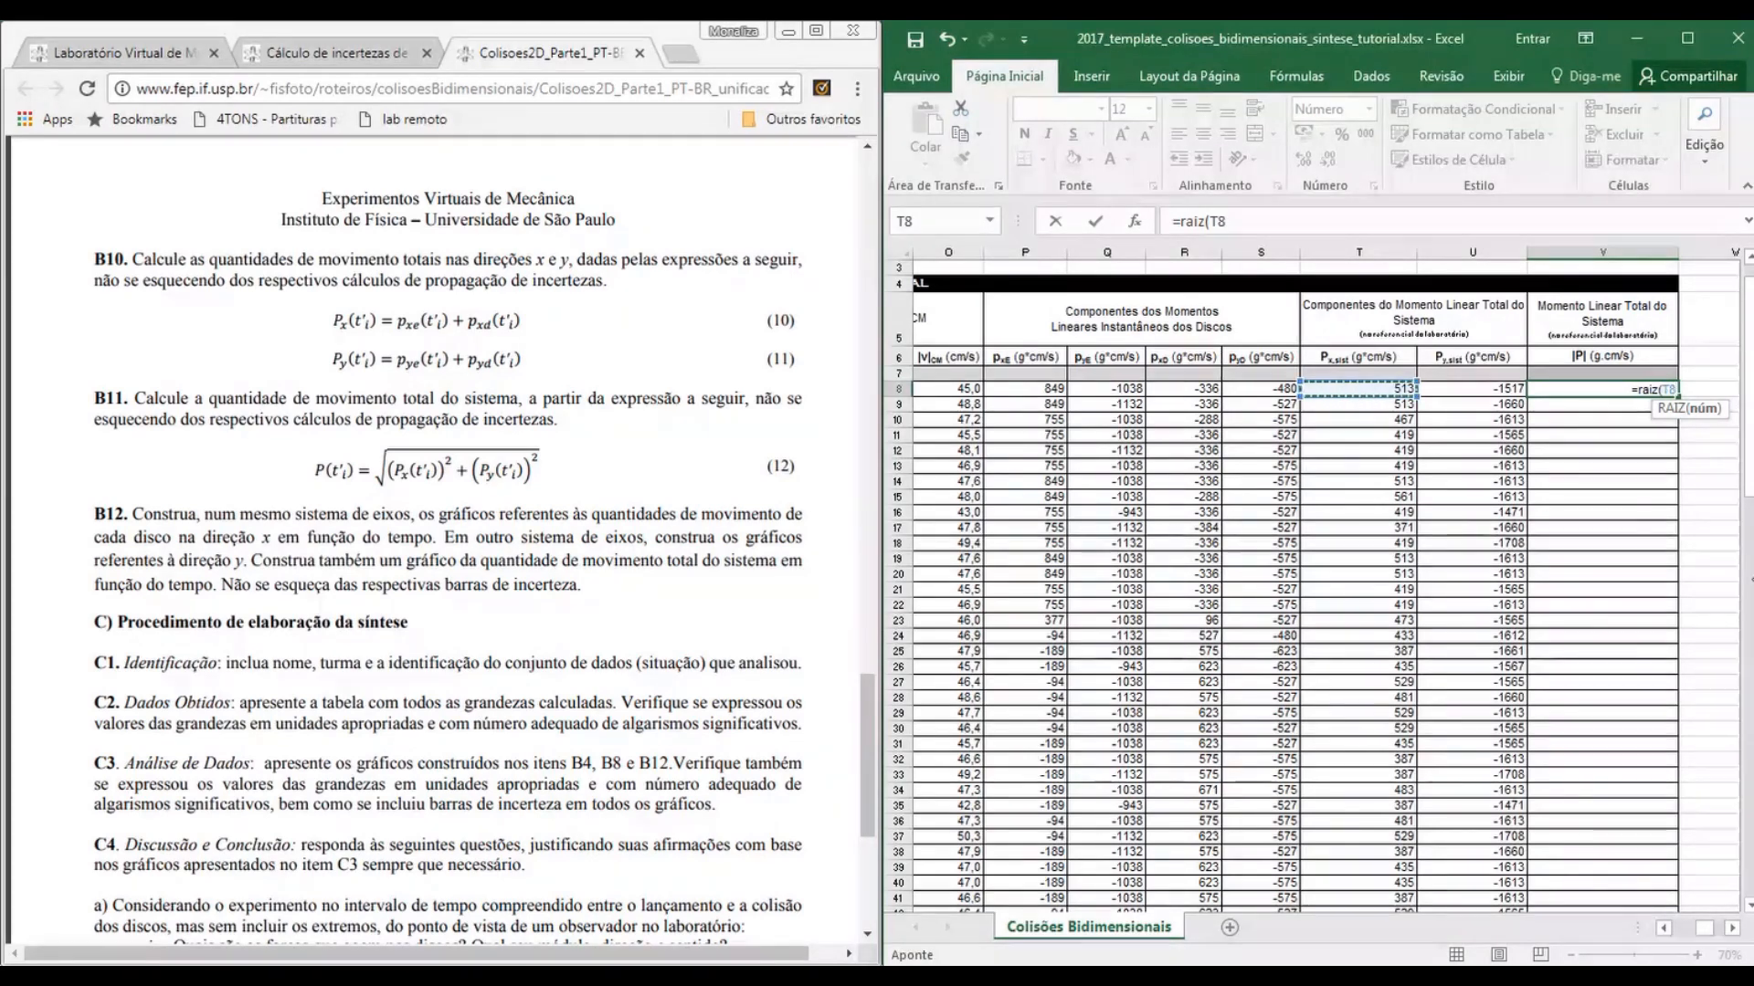
{"action": "type", "text": "^2+"}
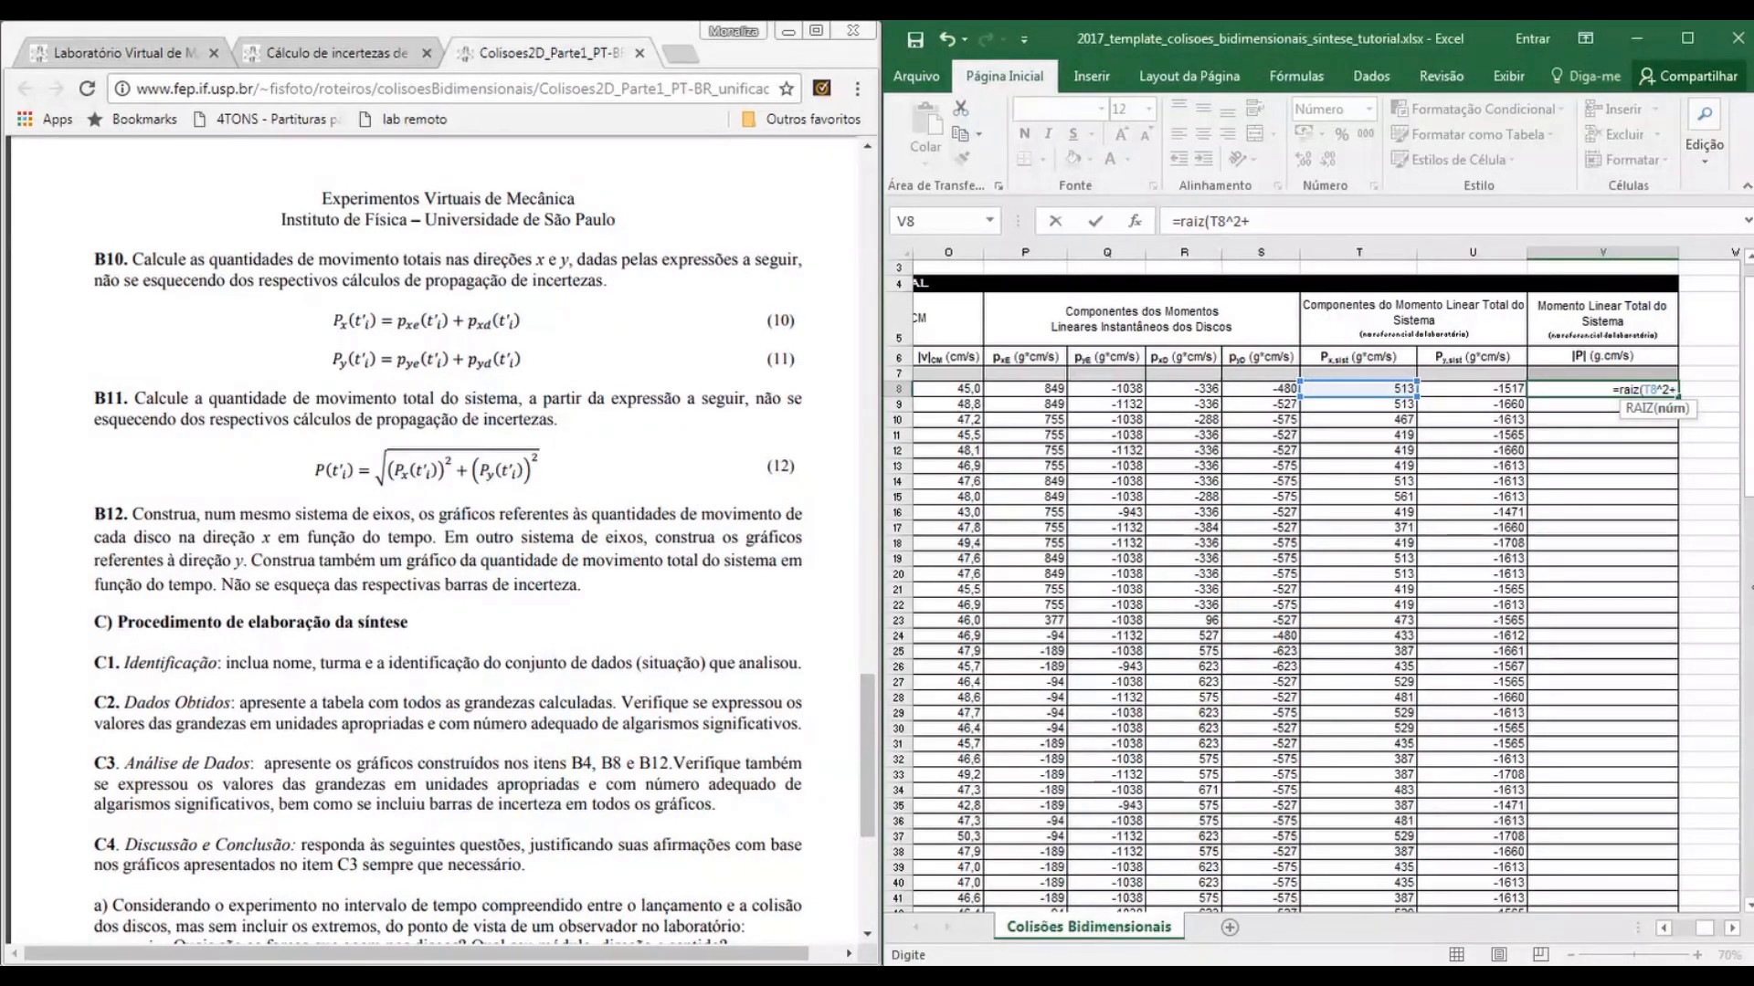
{"action": "left_click", "coordinate": [1457, 390]}
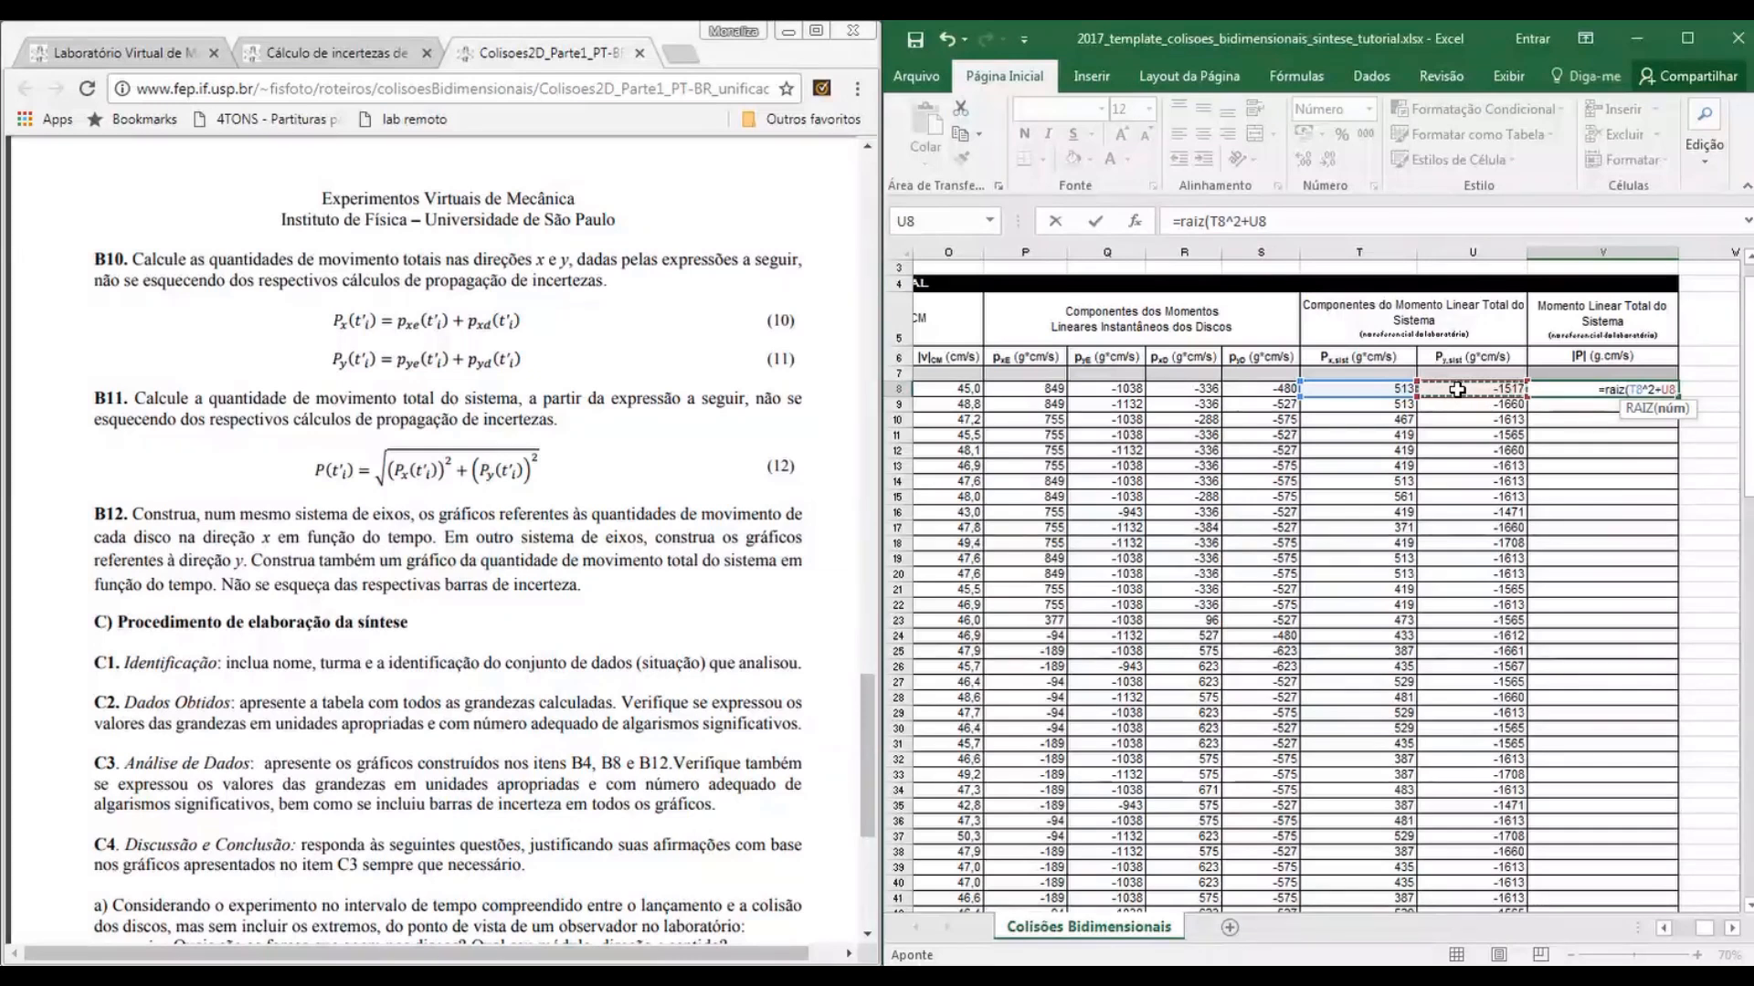
{"action": "type", "text": "^2)"}
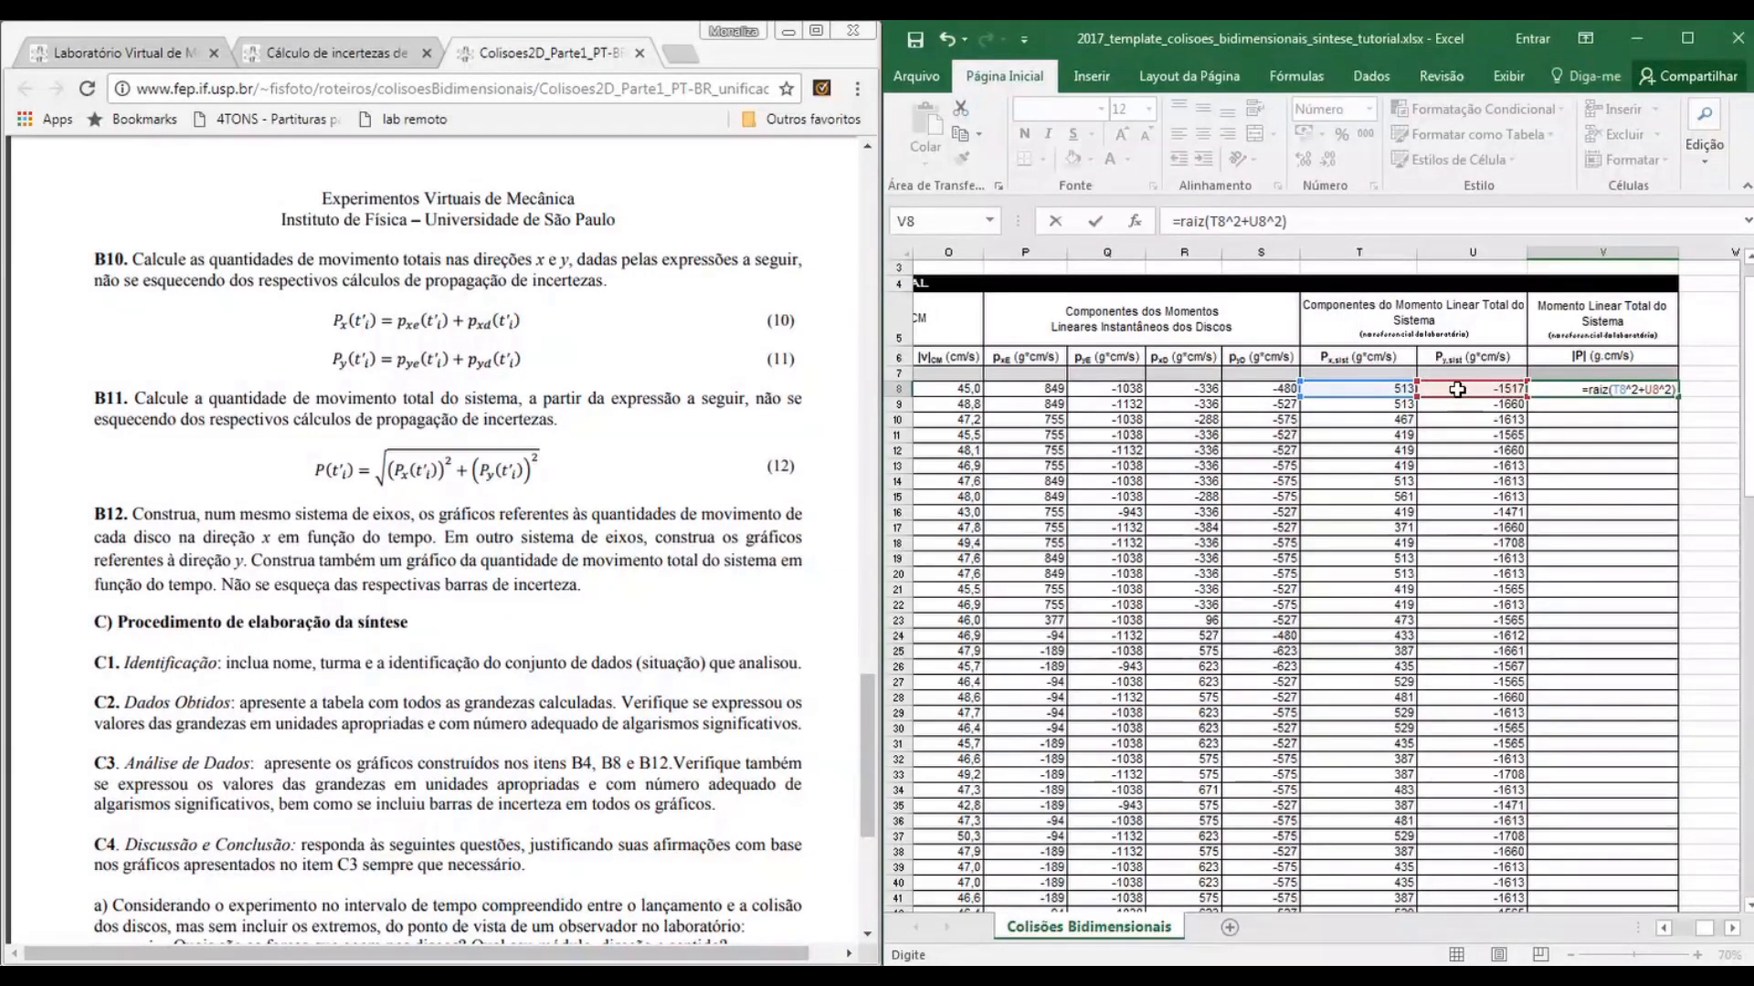
{"action": "key", "text": "Return"}
Format the total momentum modulus in V8 with no decimal places
{"action": "left_click", "coordinate": [1628, 388]}
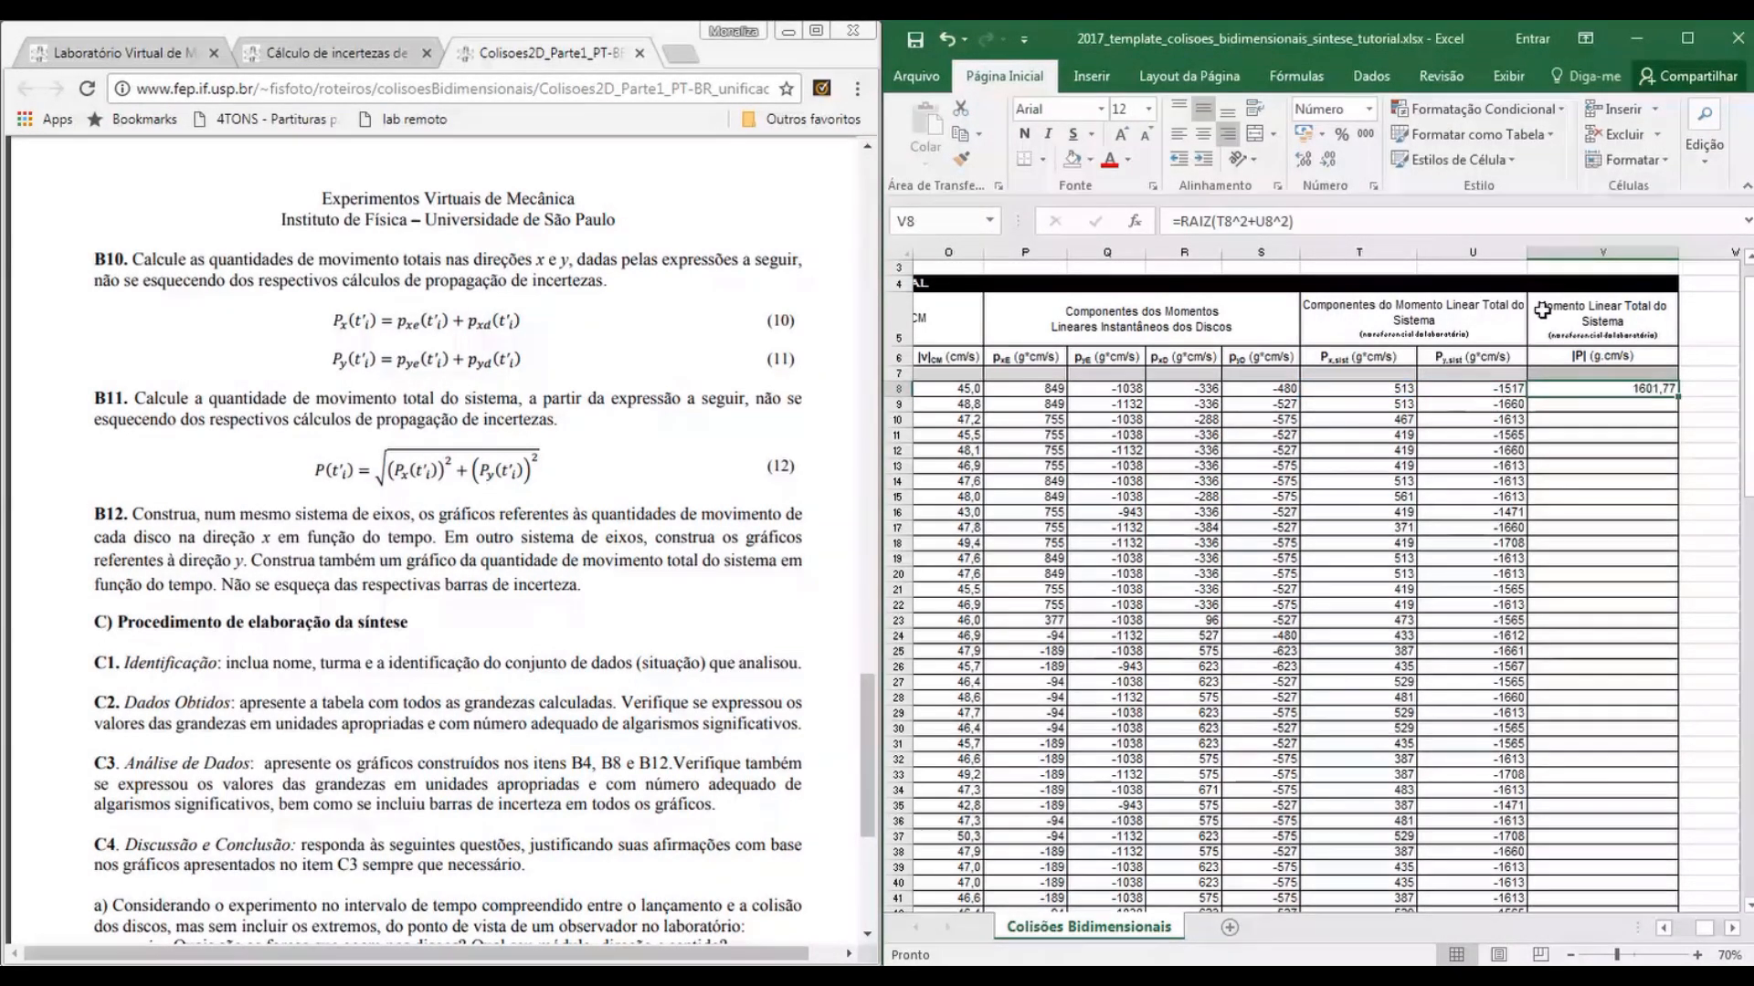
{"action": "left_click", "coordinate": [1329, 162]}
{"action": "left_click", "coordinate": [1329, 162]}
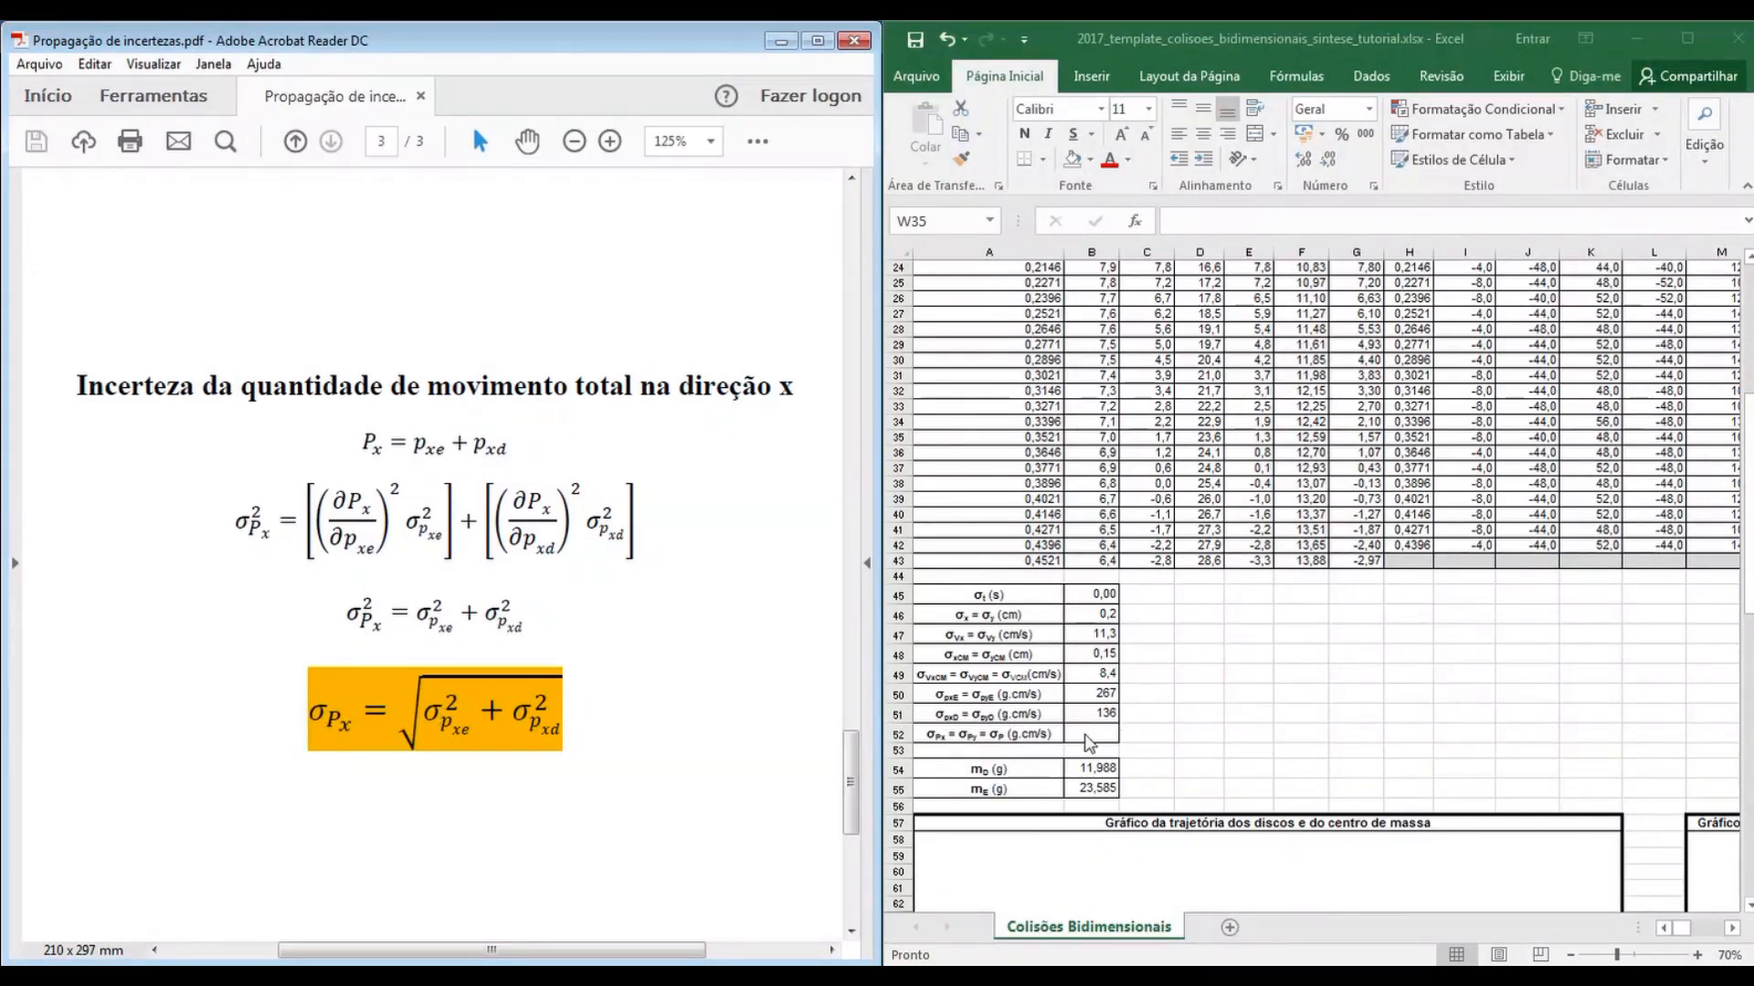
Following the total momentum uncertainty equation in the propagation PDF, enter =RAIZ(B50^2+B51^2) in B52 and select that cell
{"action": "left_click", "coordinate": [1086, 736]}
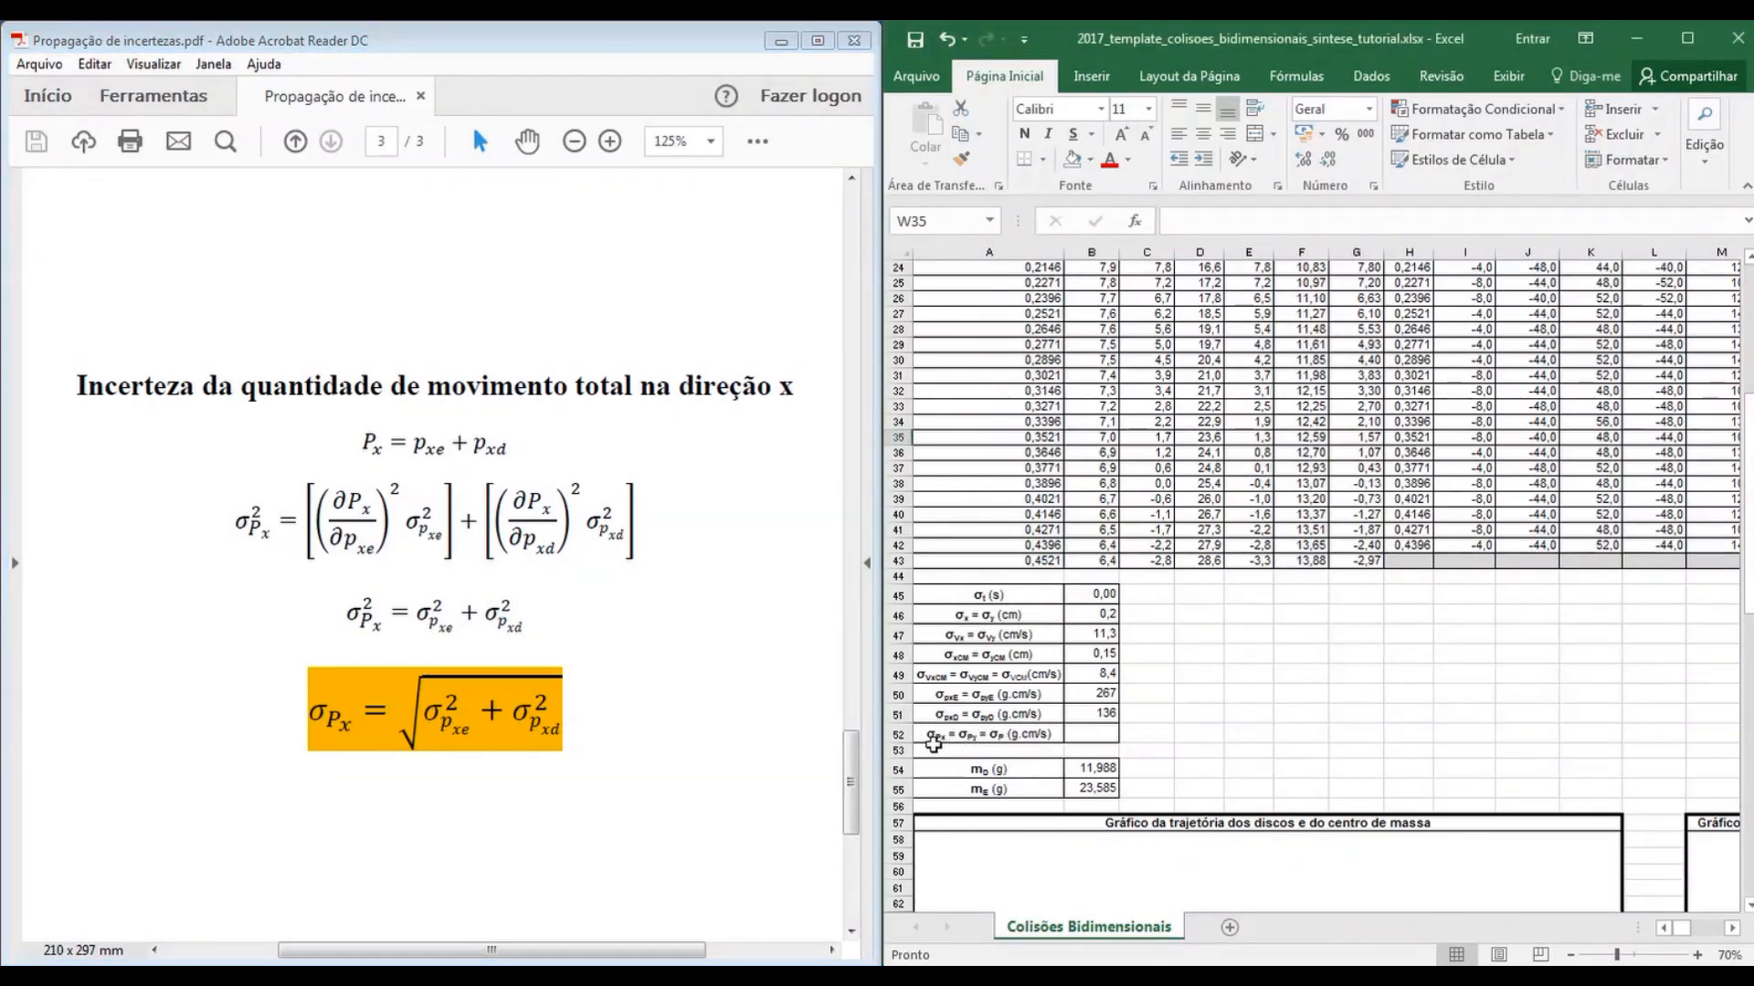
{"action": "left_click", "coordinate": [1091, 735]}
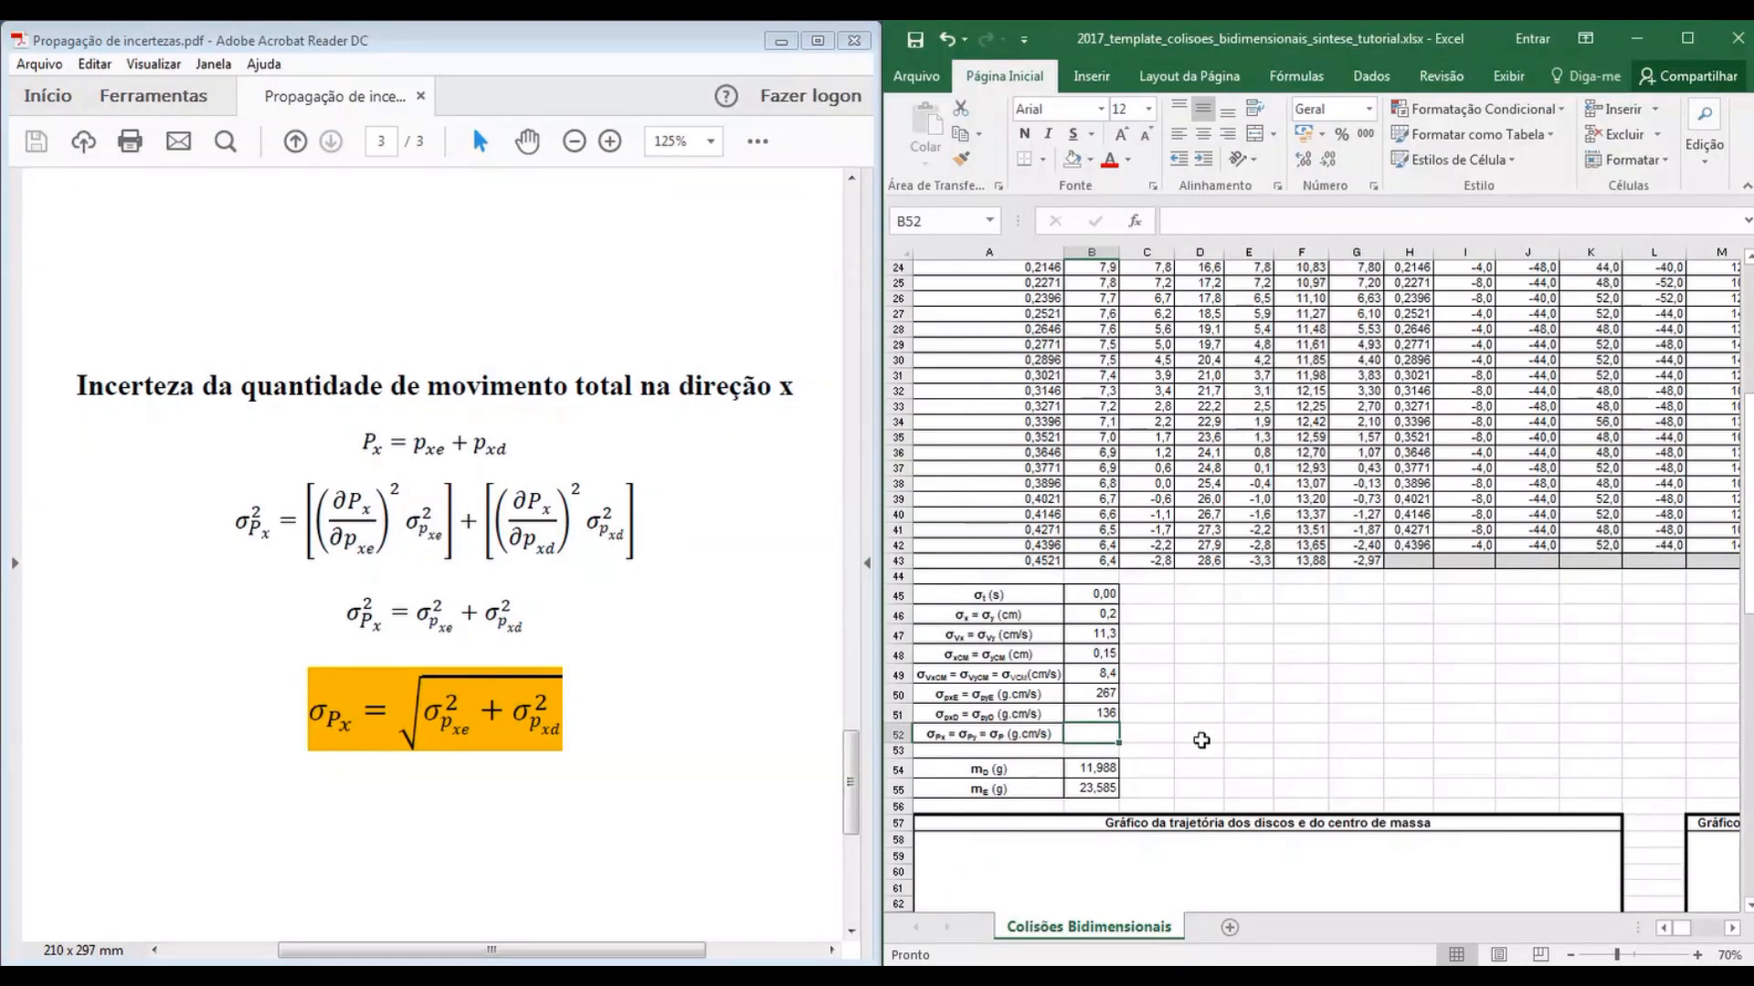
{"action": "type", "text": "=raiz("}
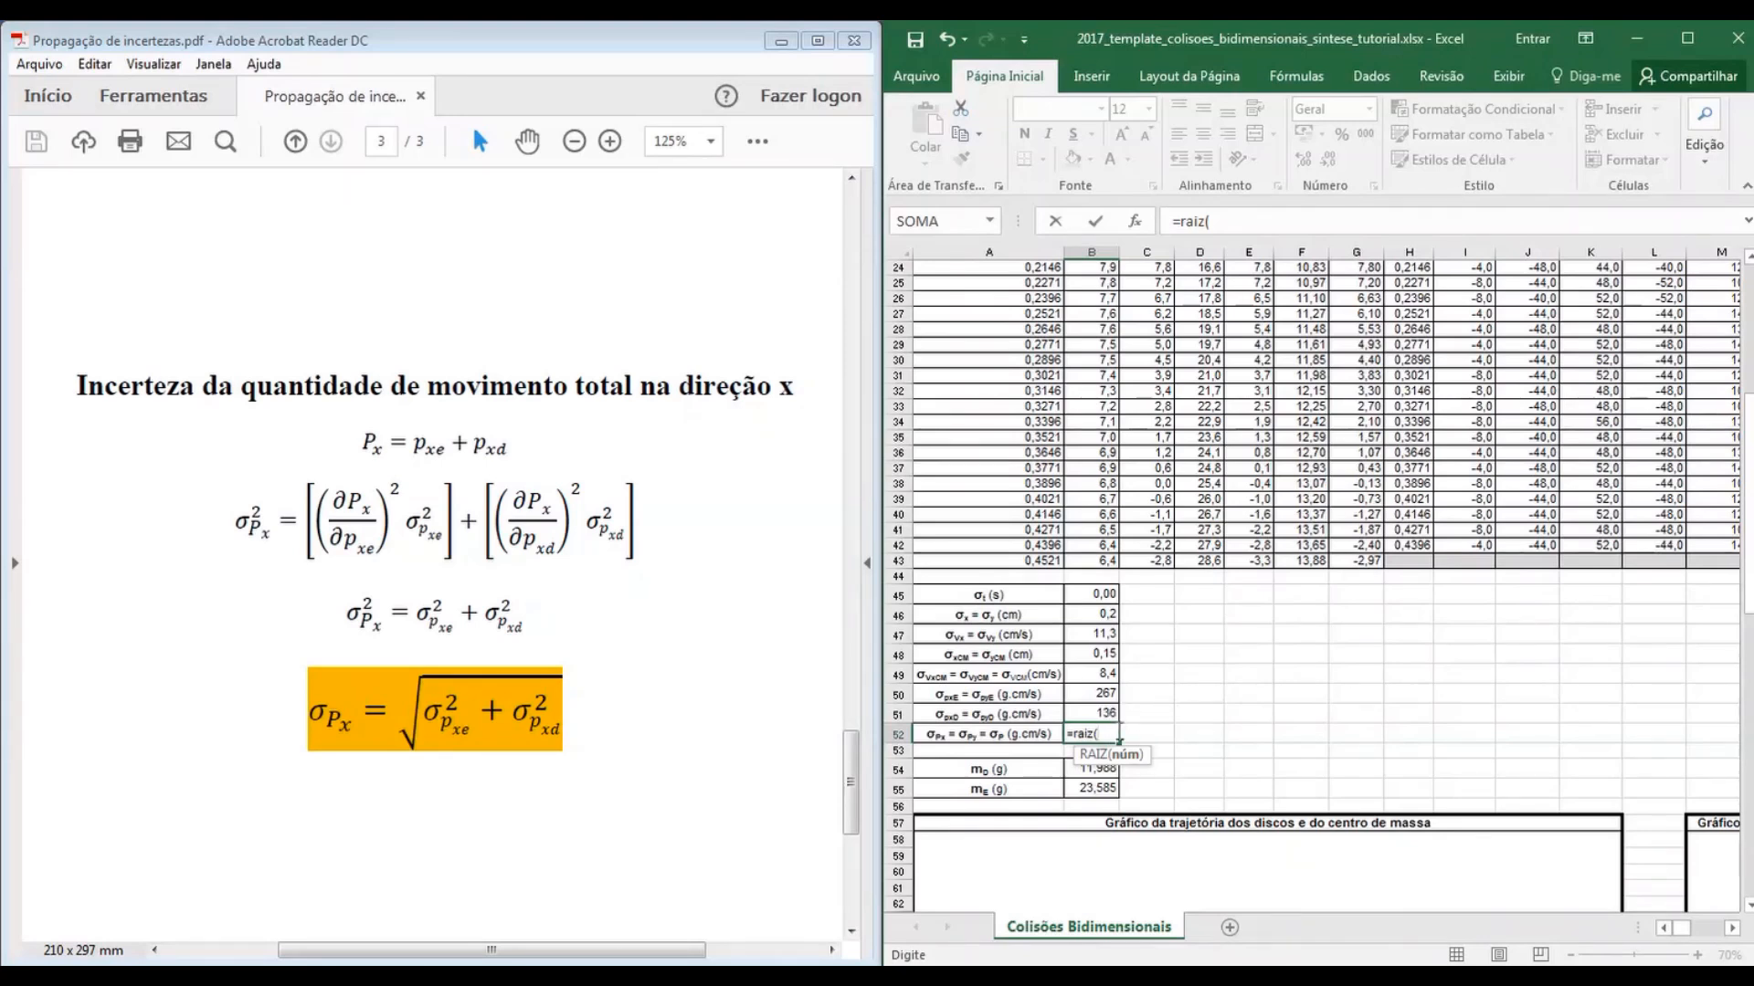
{"action": "left_click", "coordinate": [1101, 693]}
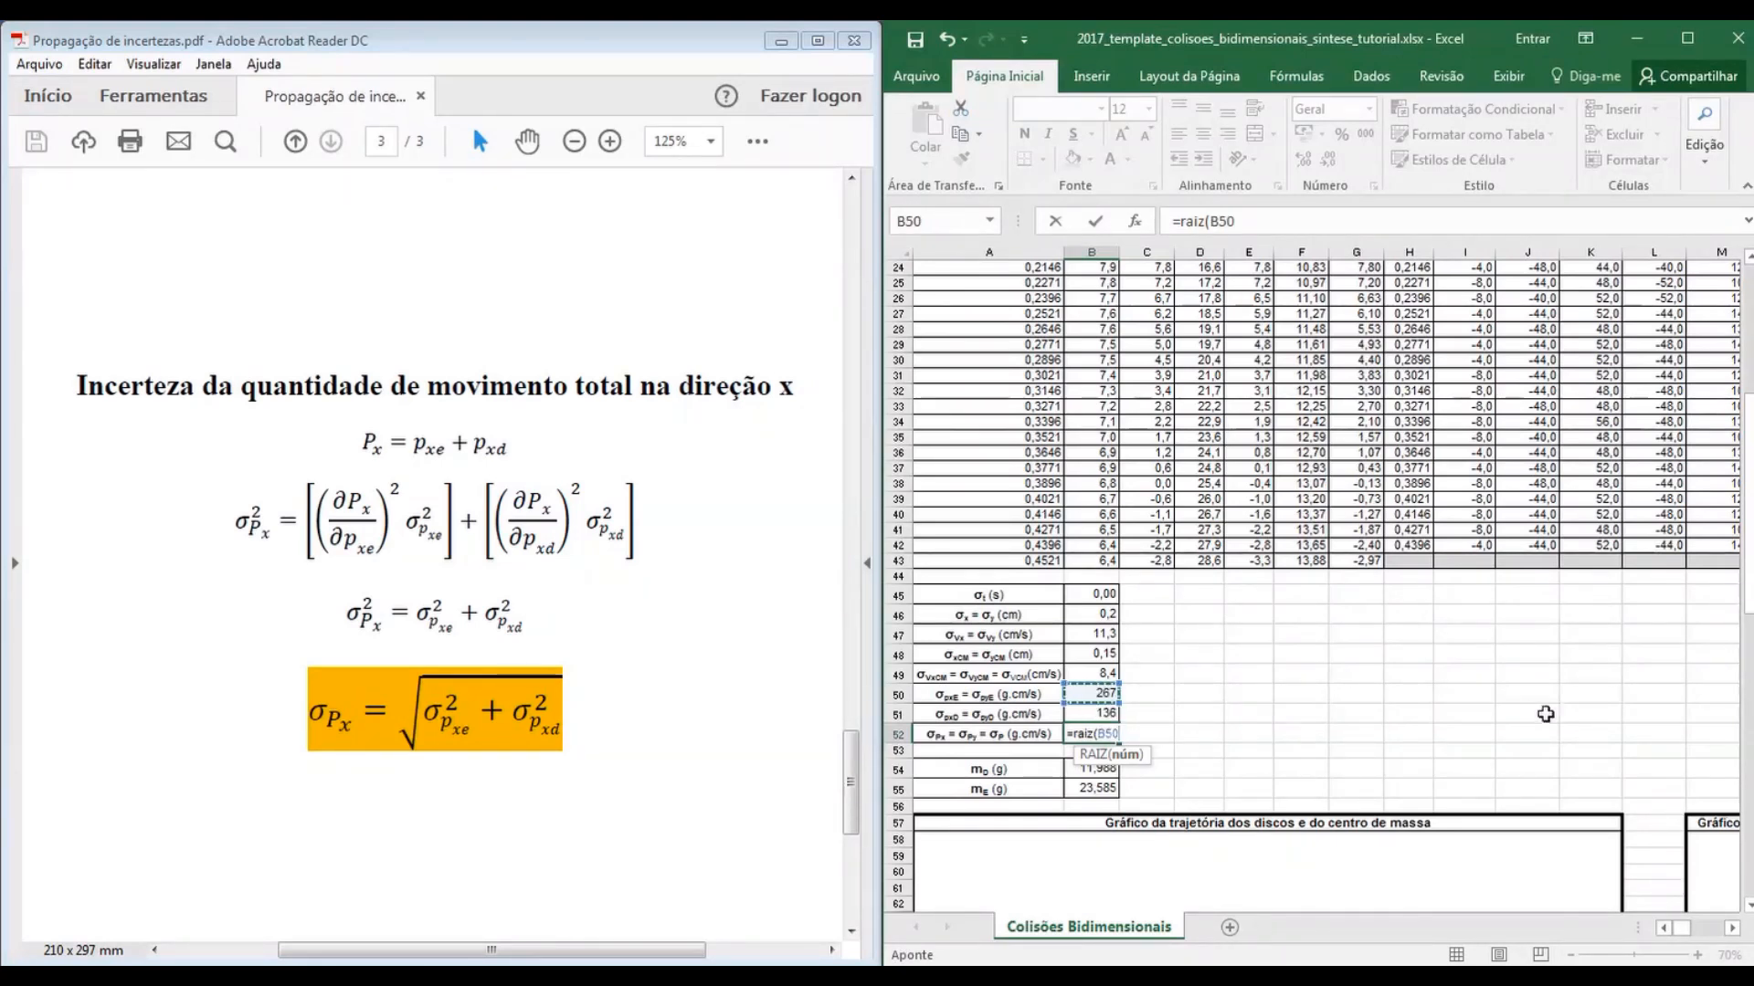
{"action": "type", "text": "^2+"}
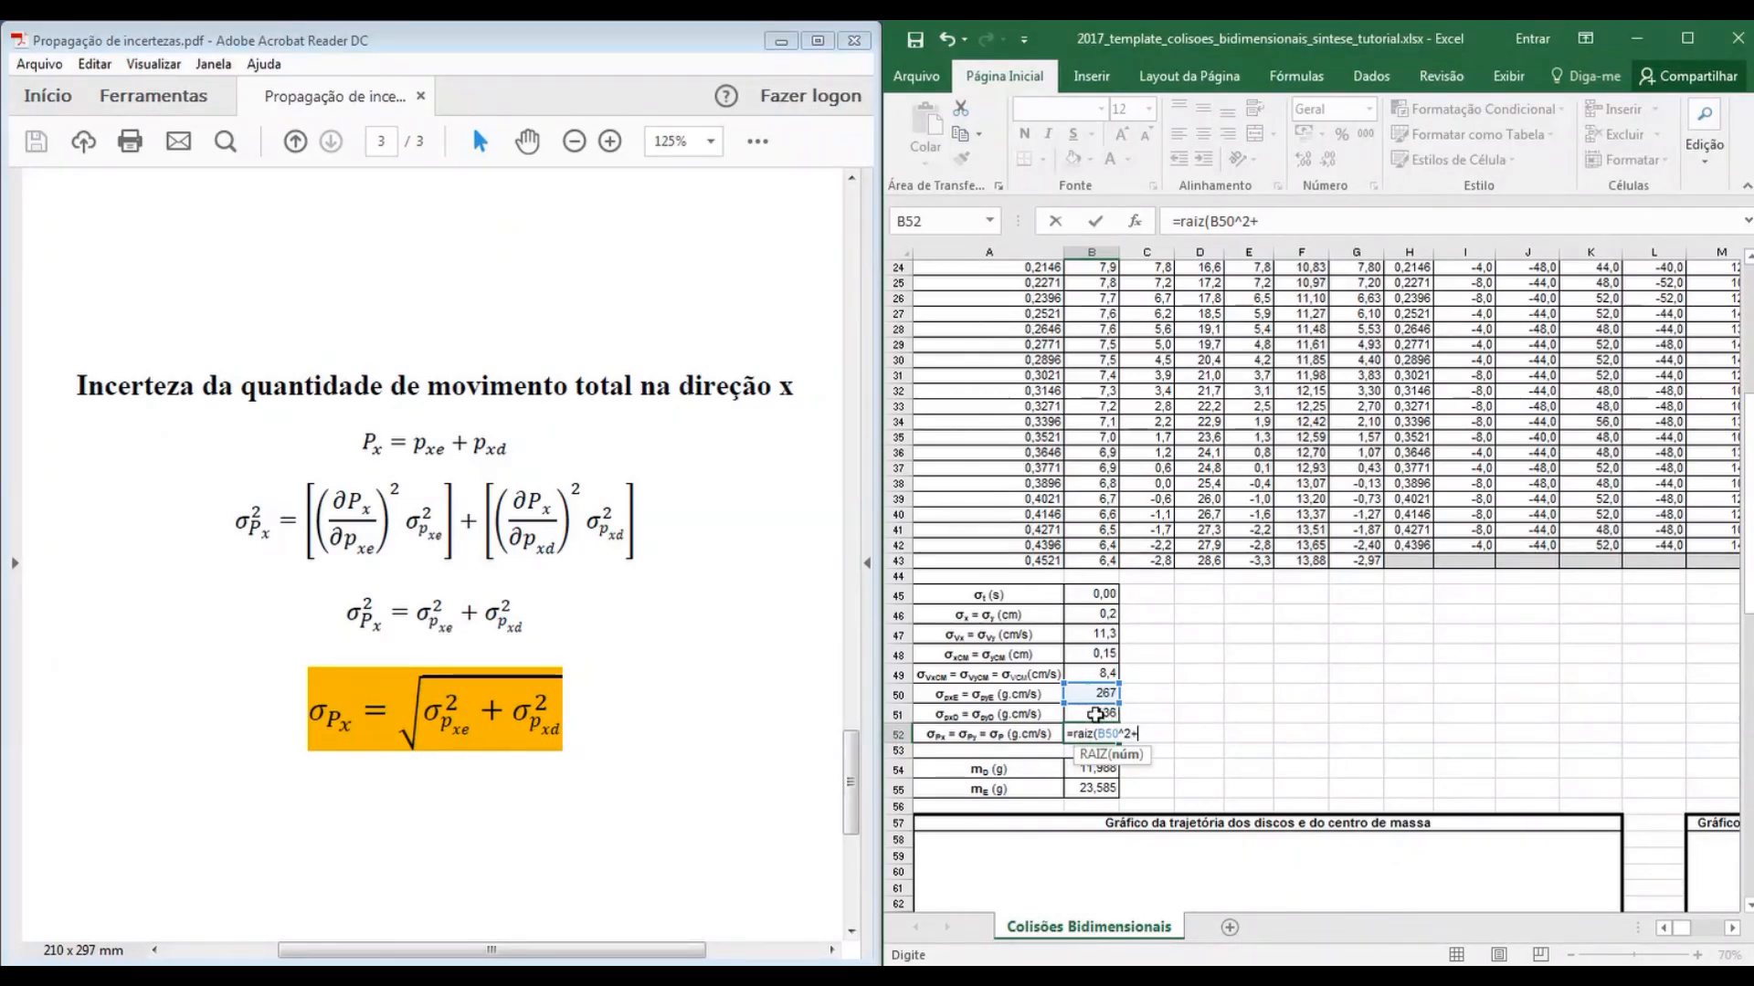
{"action": "left_click", "coordinate": [1097, 714]}
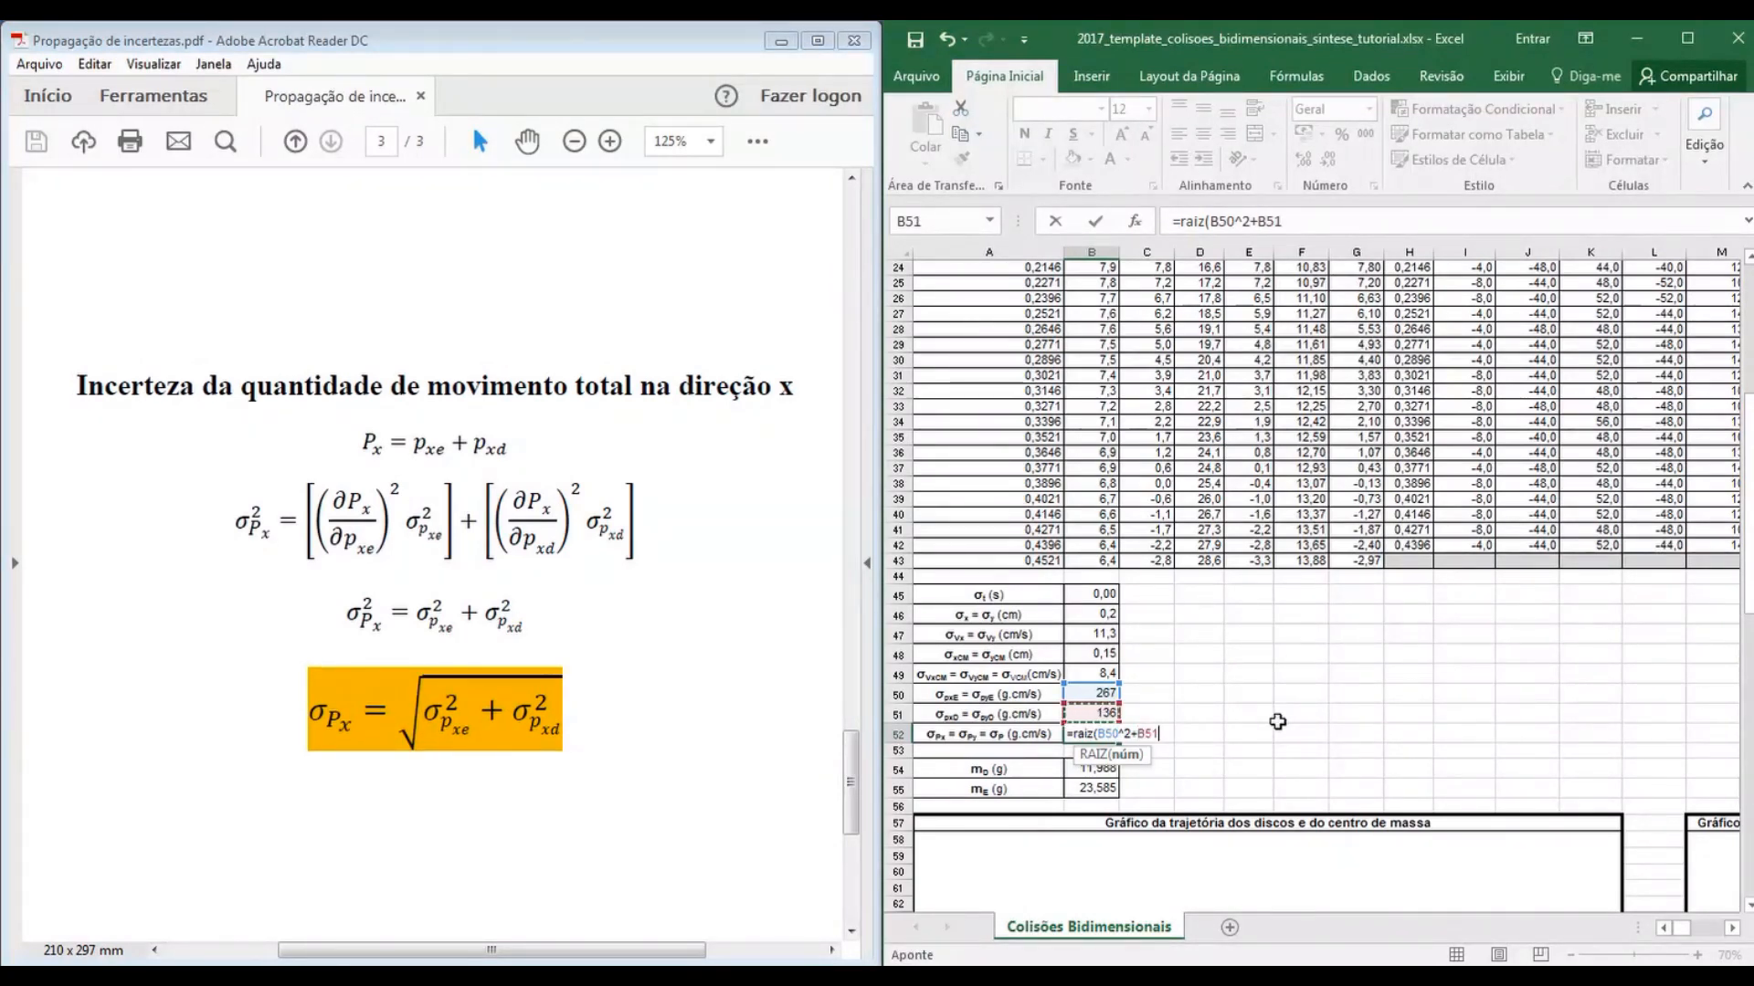
{"action": "type", "text": "^2)"}
{"action": "key", "text": "Return"}
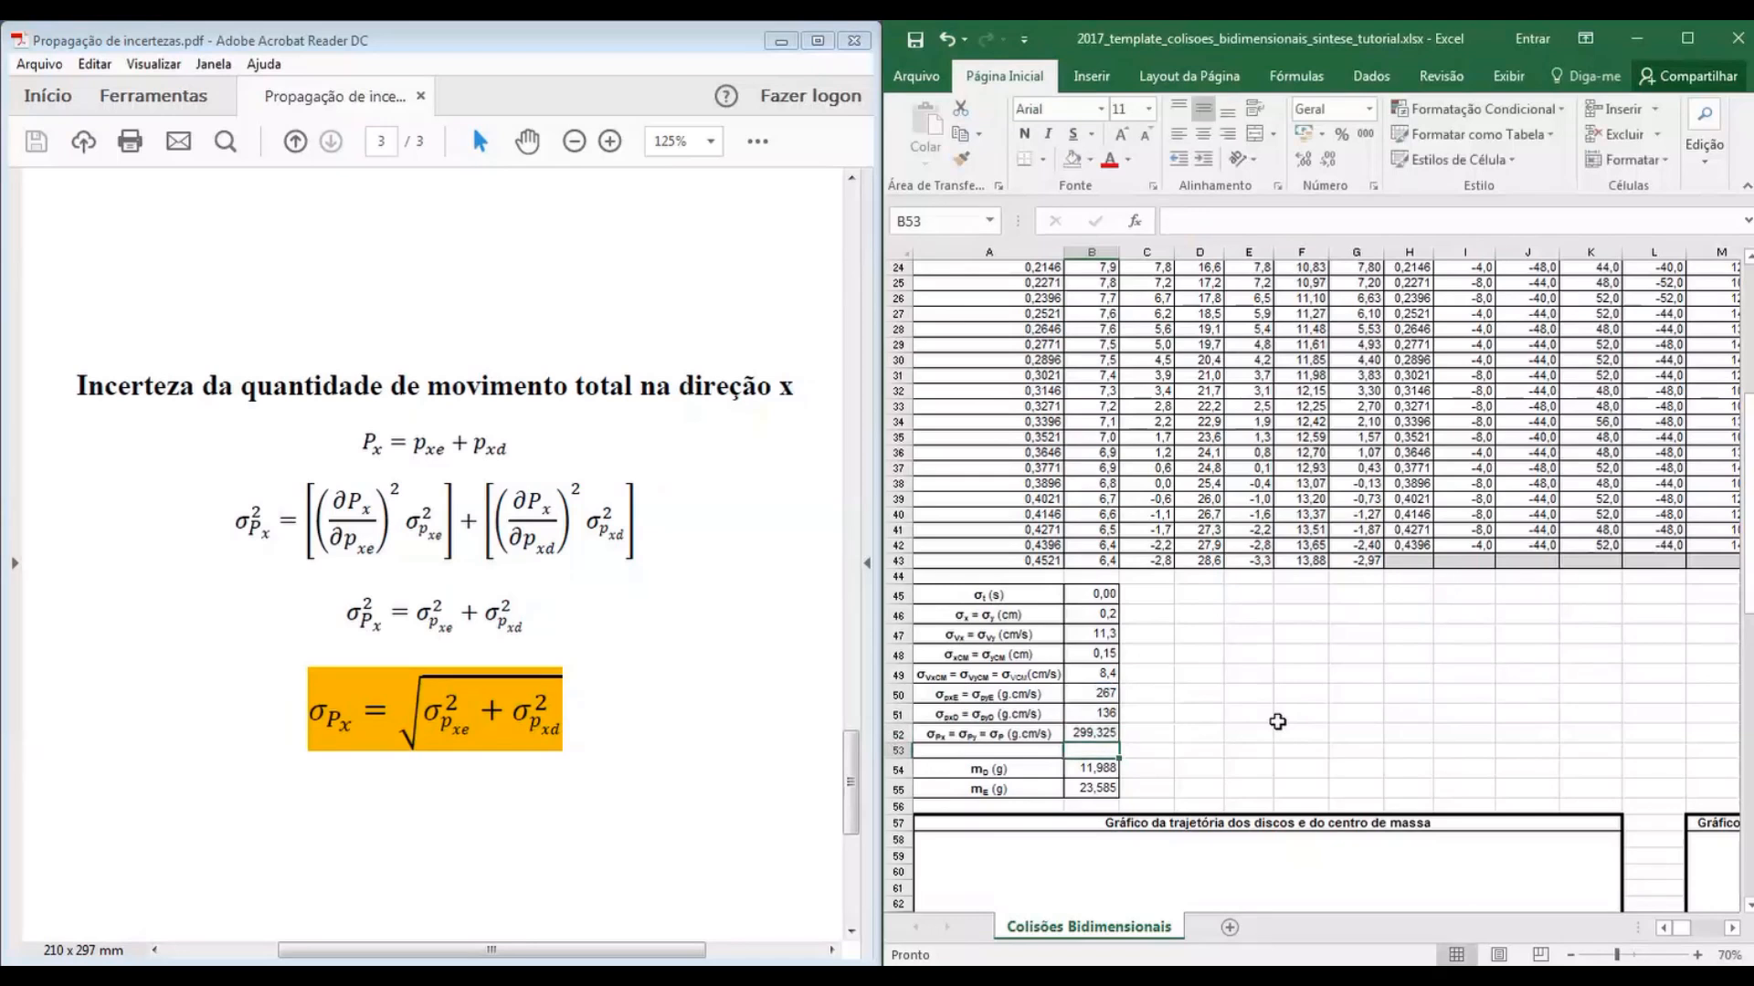
{"action": "left_click", "coordinate": [1105, 731]}
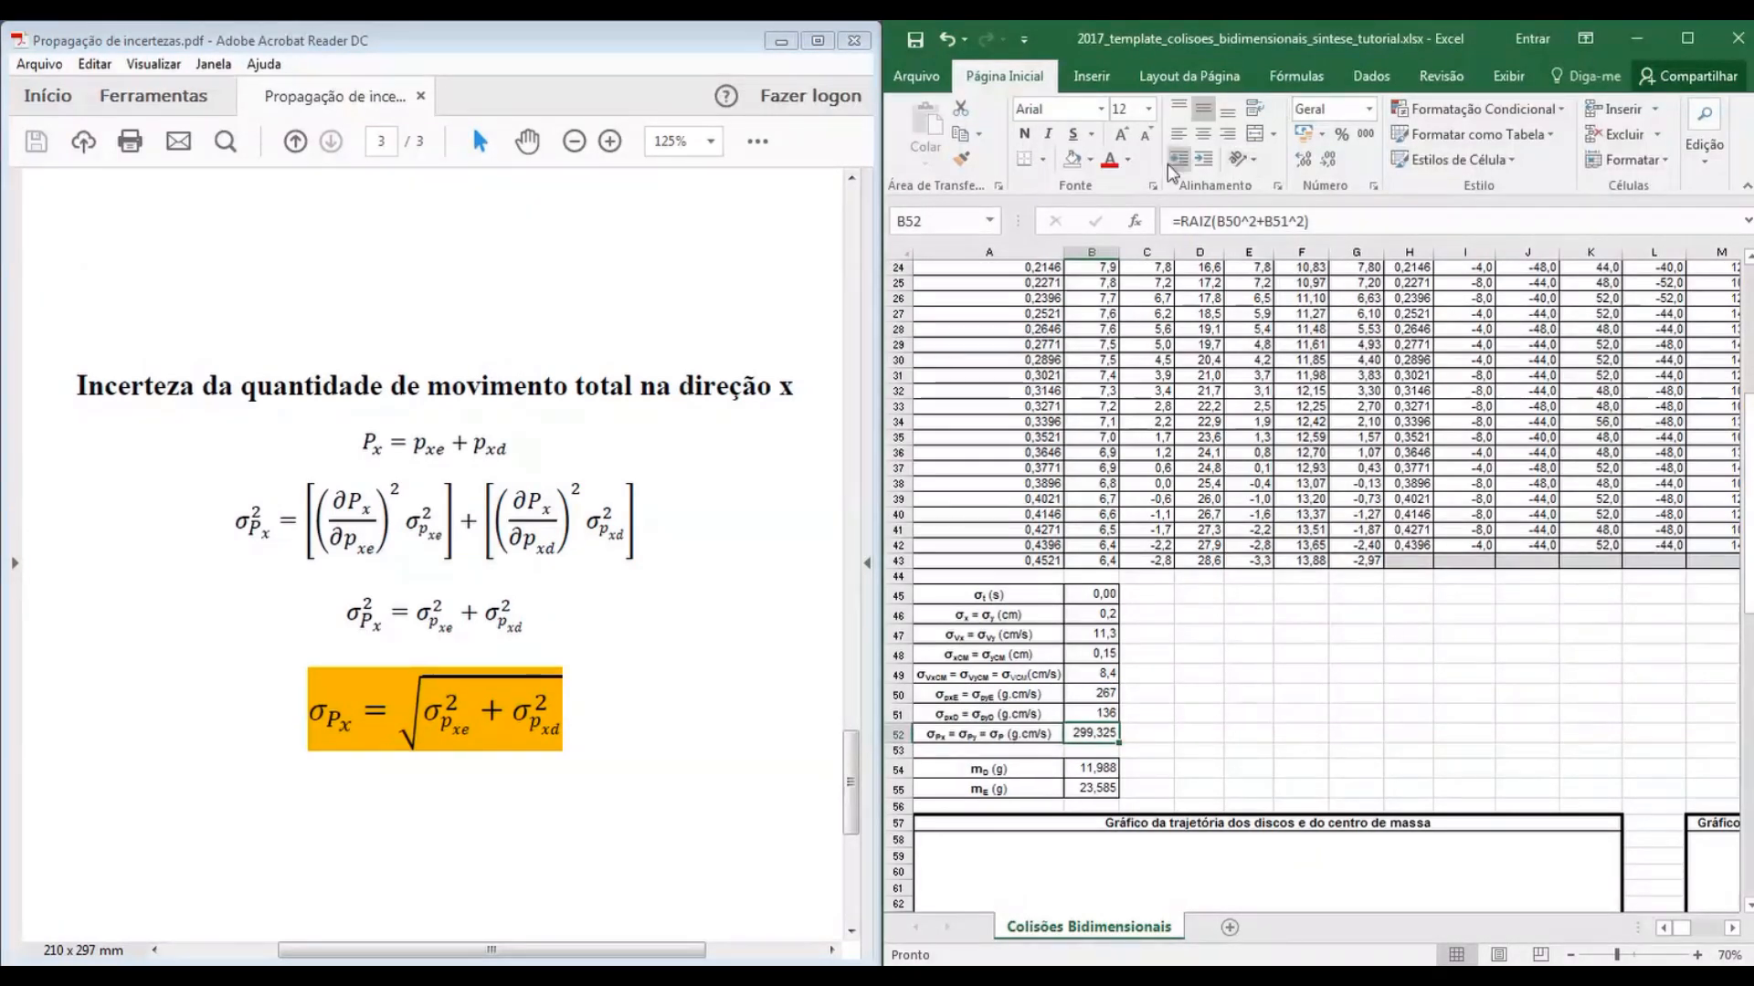
Format the total momentum uncertainty in cell B52 to show no decimal places
{"action": "left_click", "coordinate": [1331, 165]}
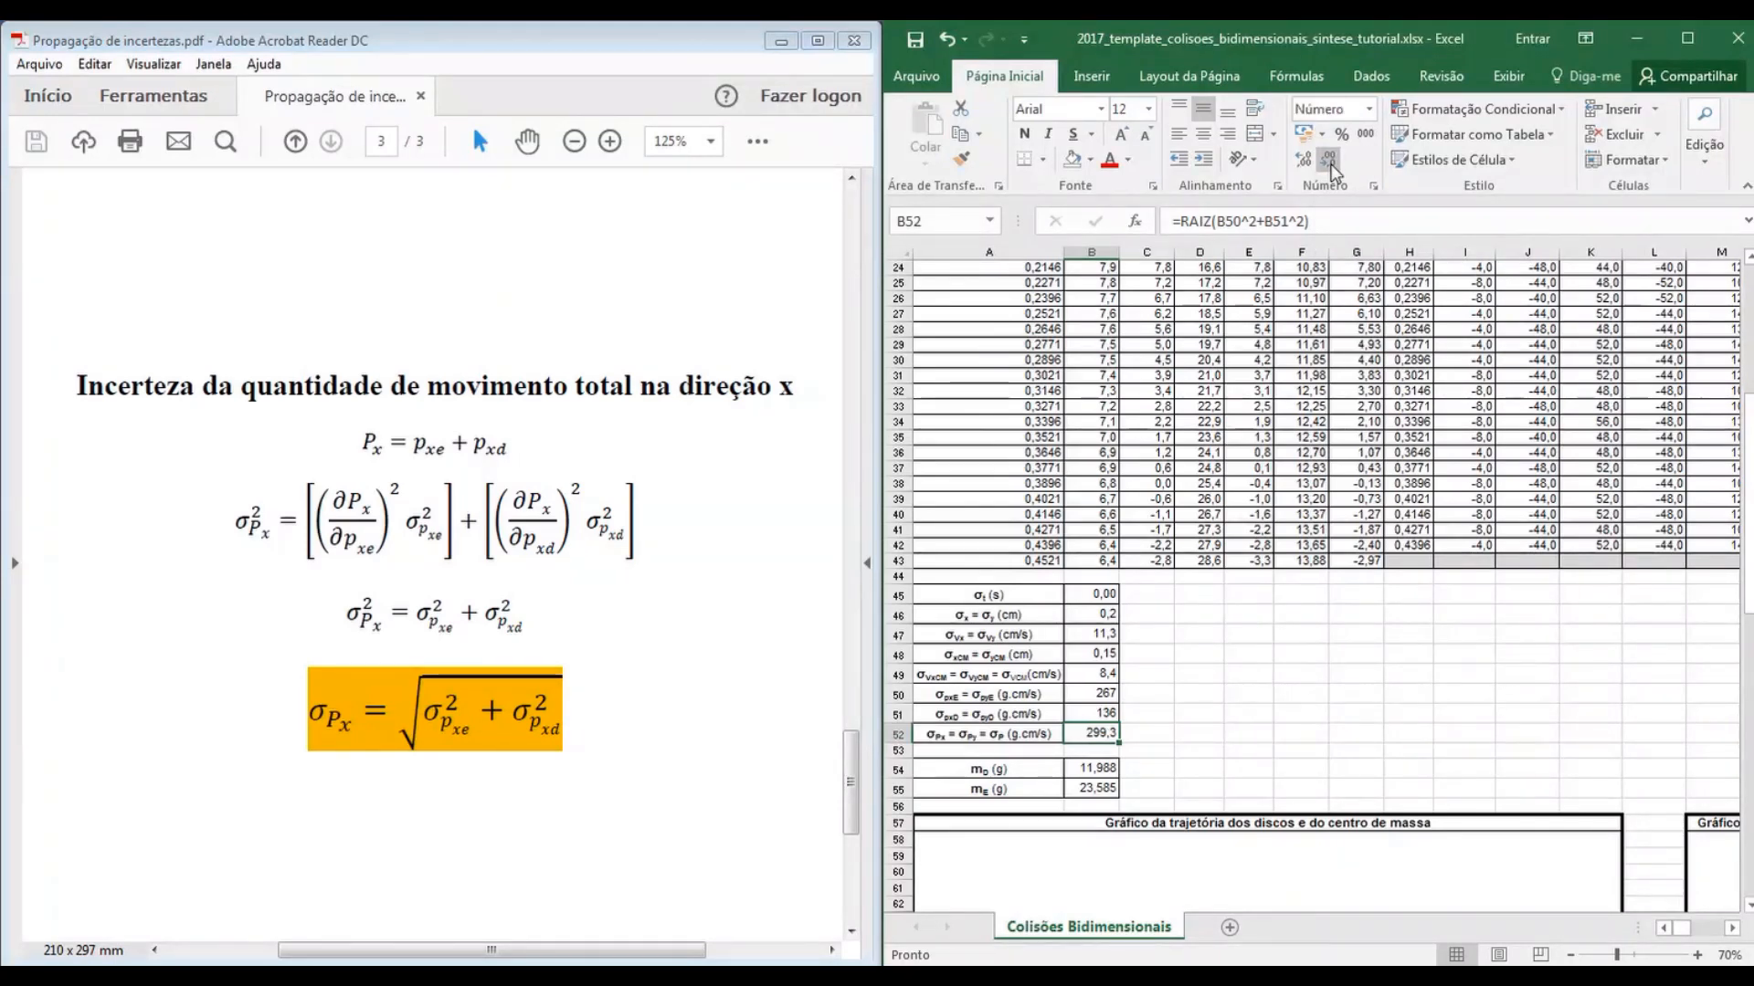
{"action": "left_click", "coordinate": [1331, 164]}
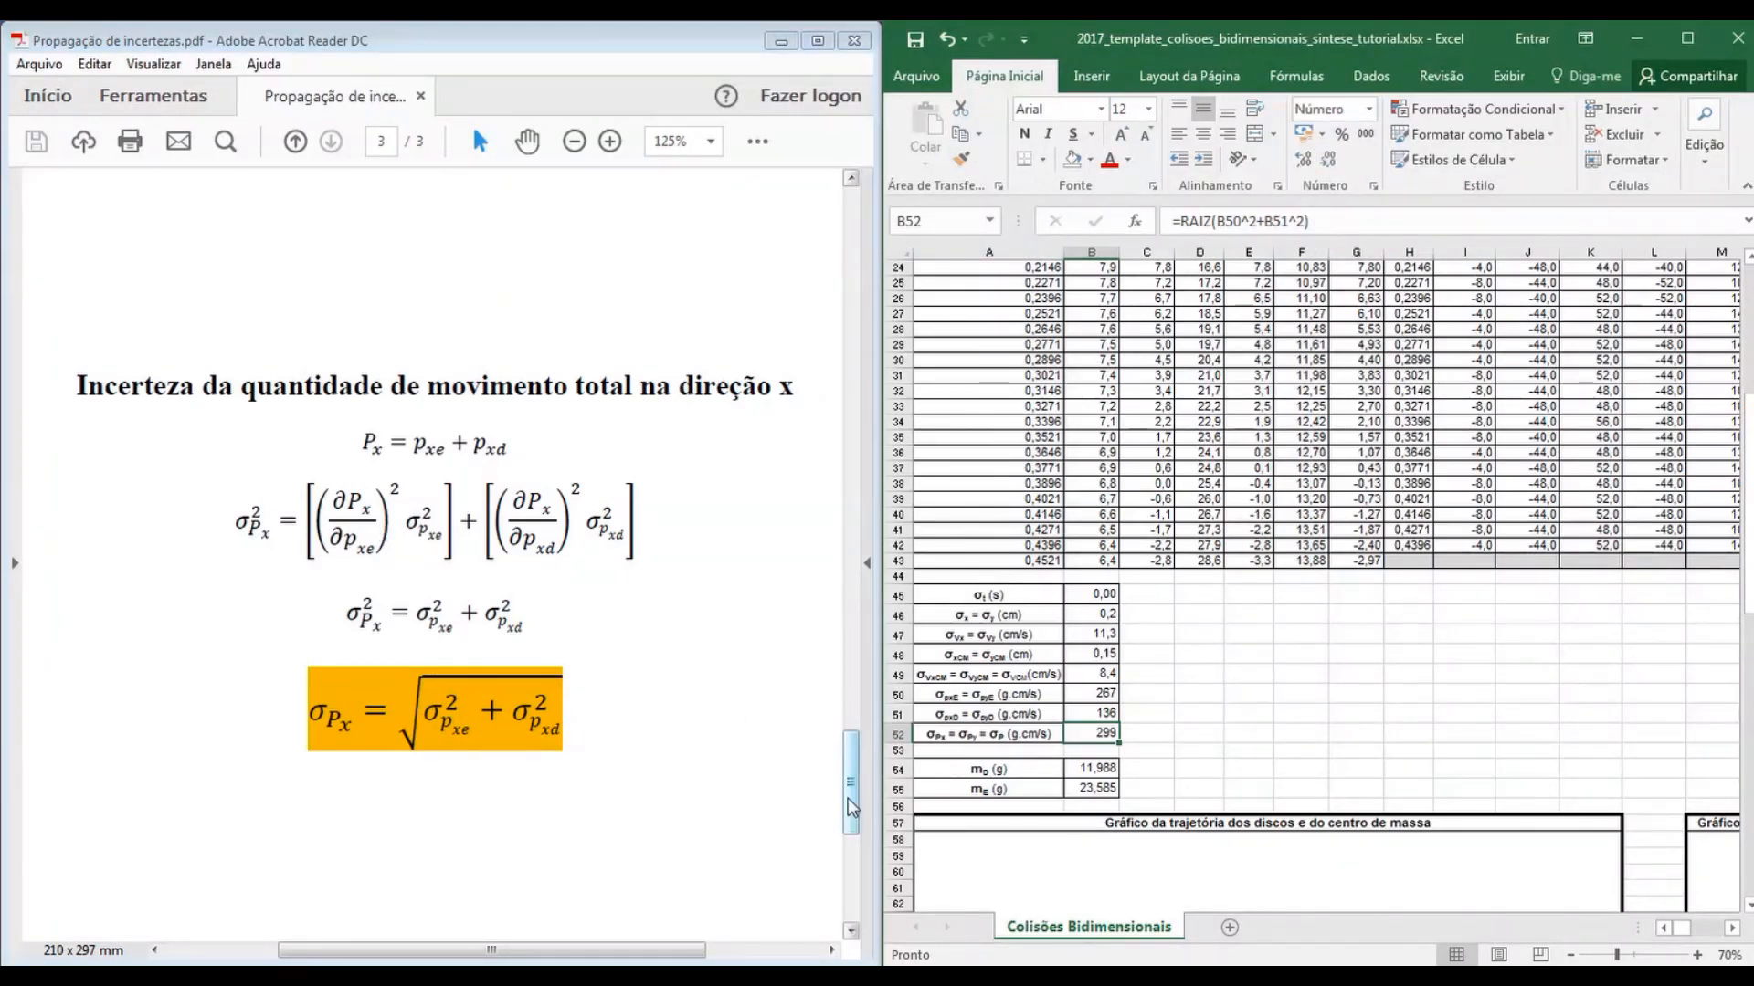
{"action": "left_click_drag", "start_coordinate": [851, 807], "coordinate": [845, 534]}
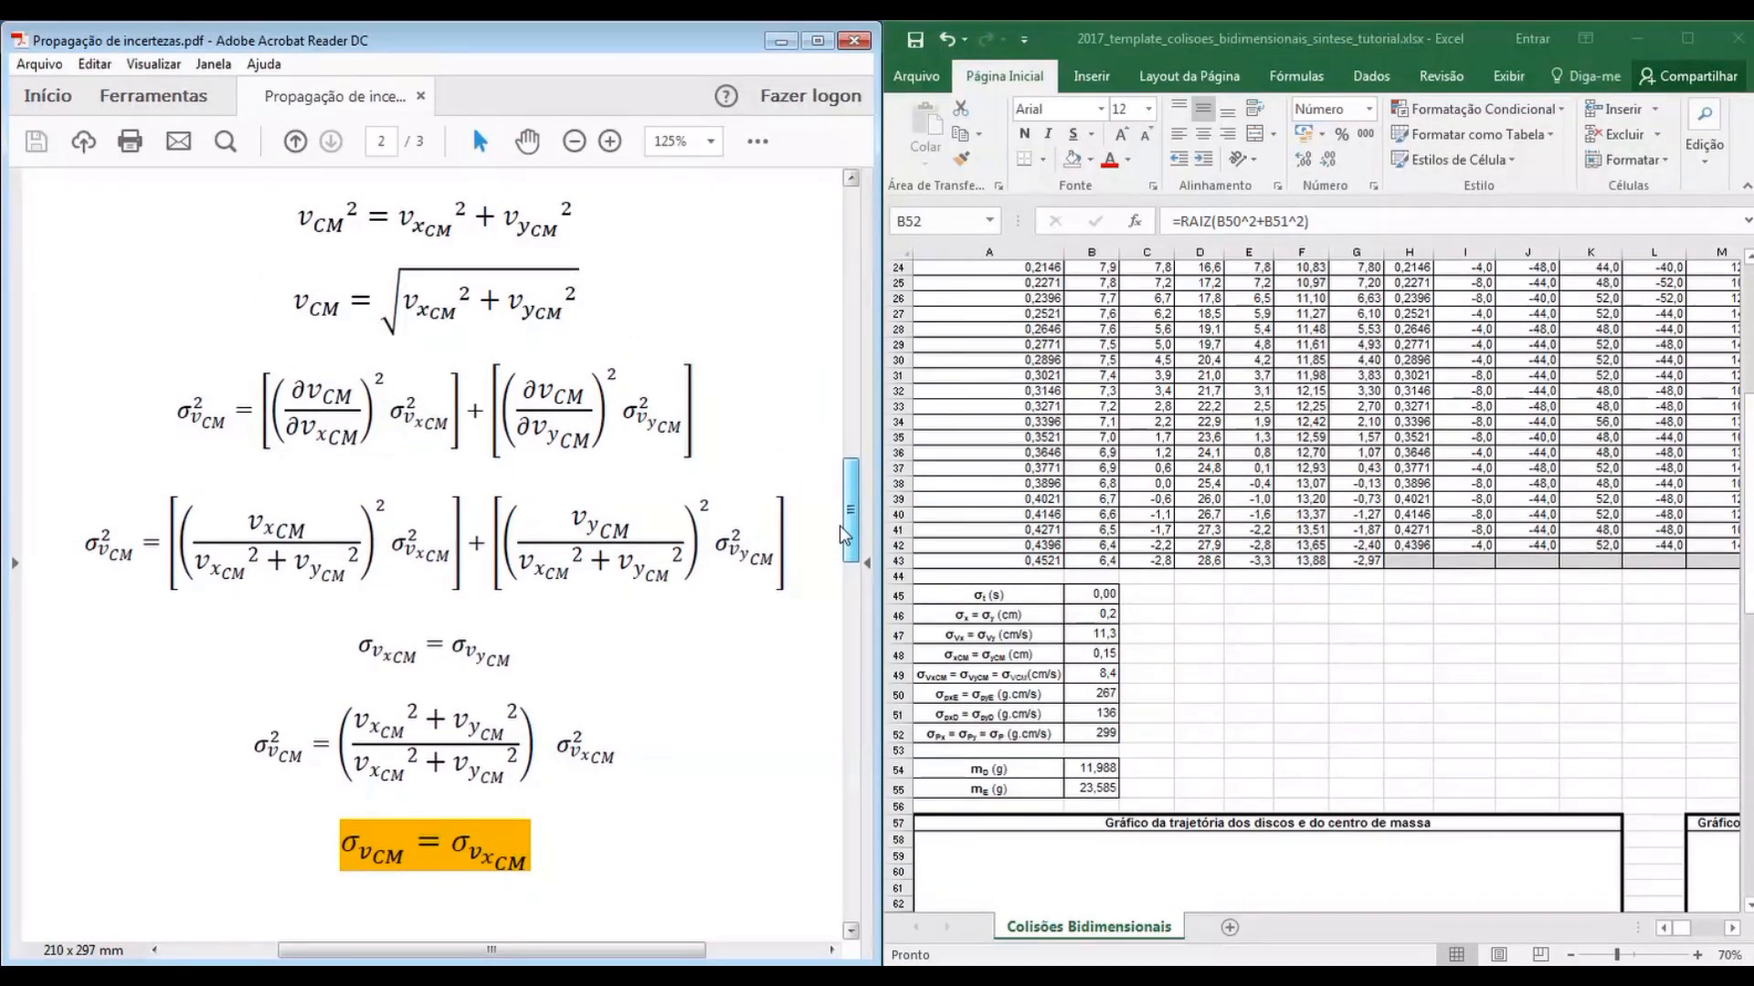
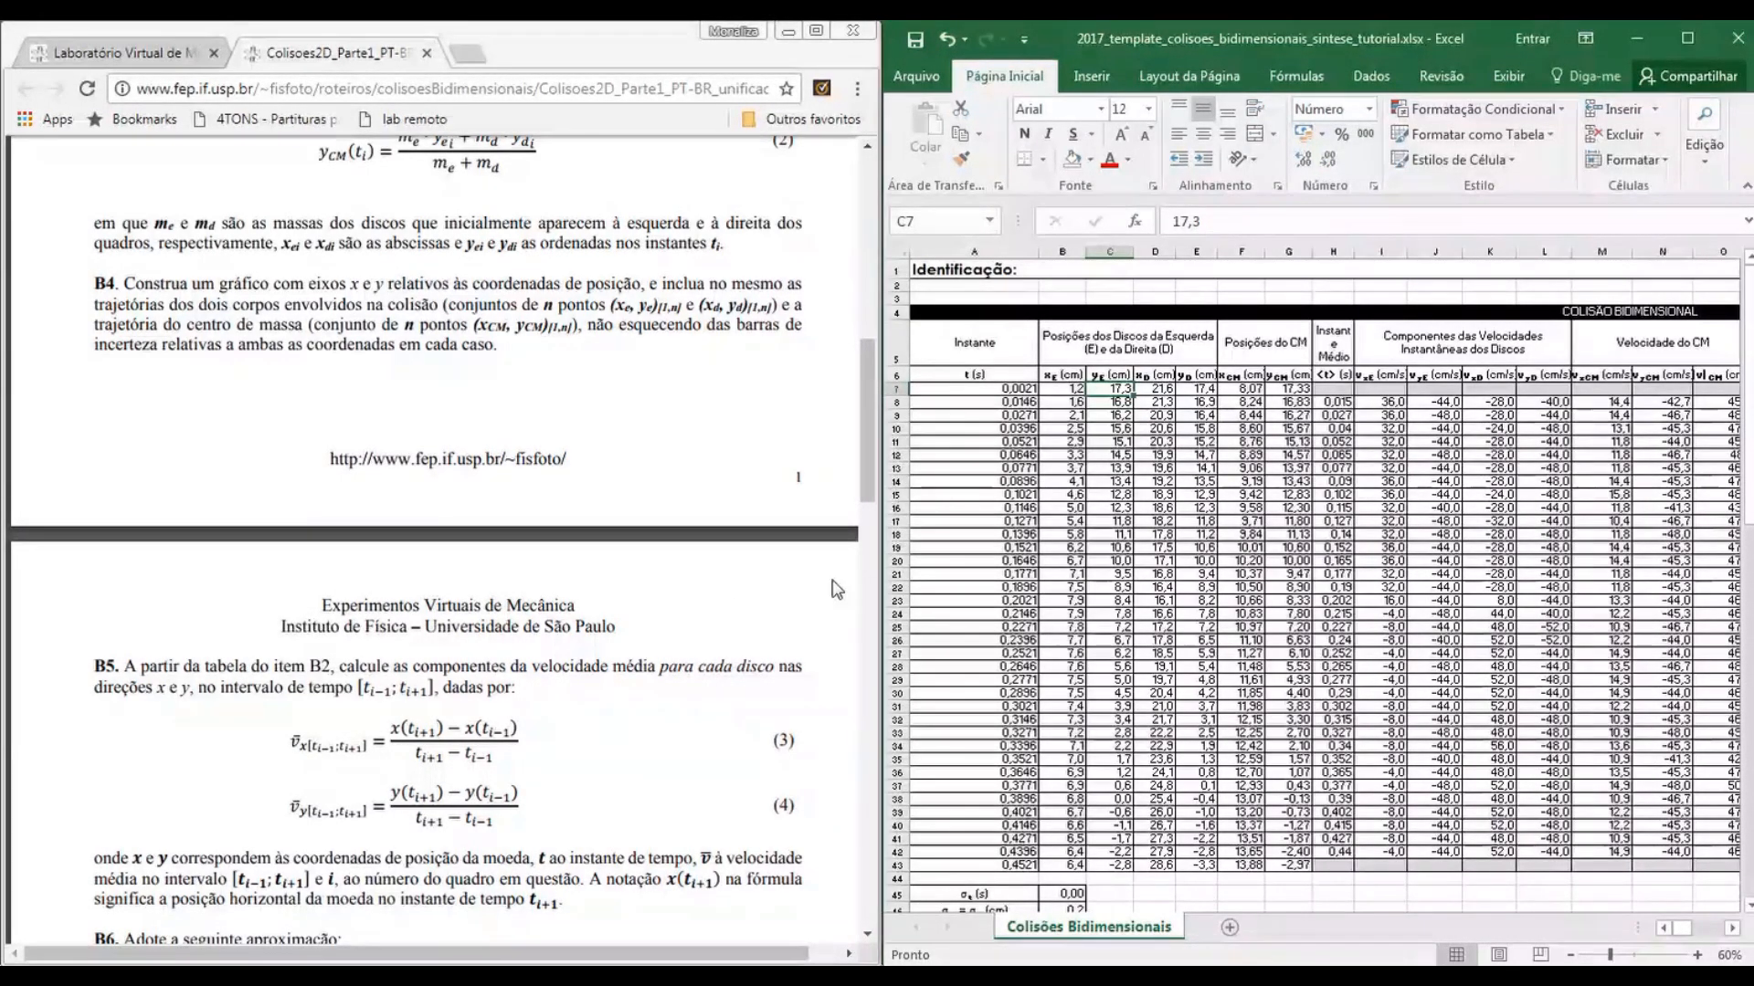
Insert a markers-only scatter chart on the Colisões Bidimensionais sheet and delete its legend
{"action": "left_click", "coordinate": [1687, 39]}
{"action": "left_click", "coordinate": [217, 84]}
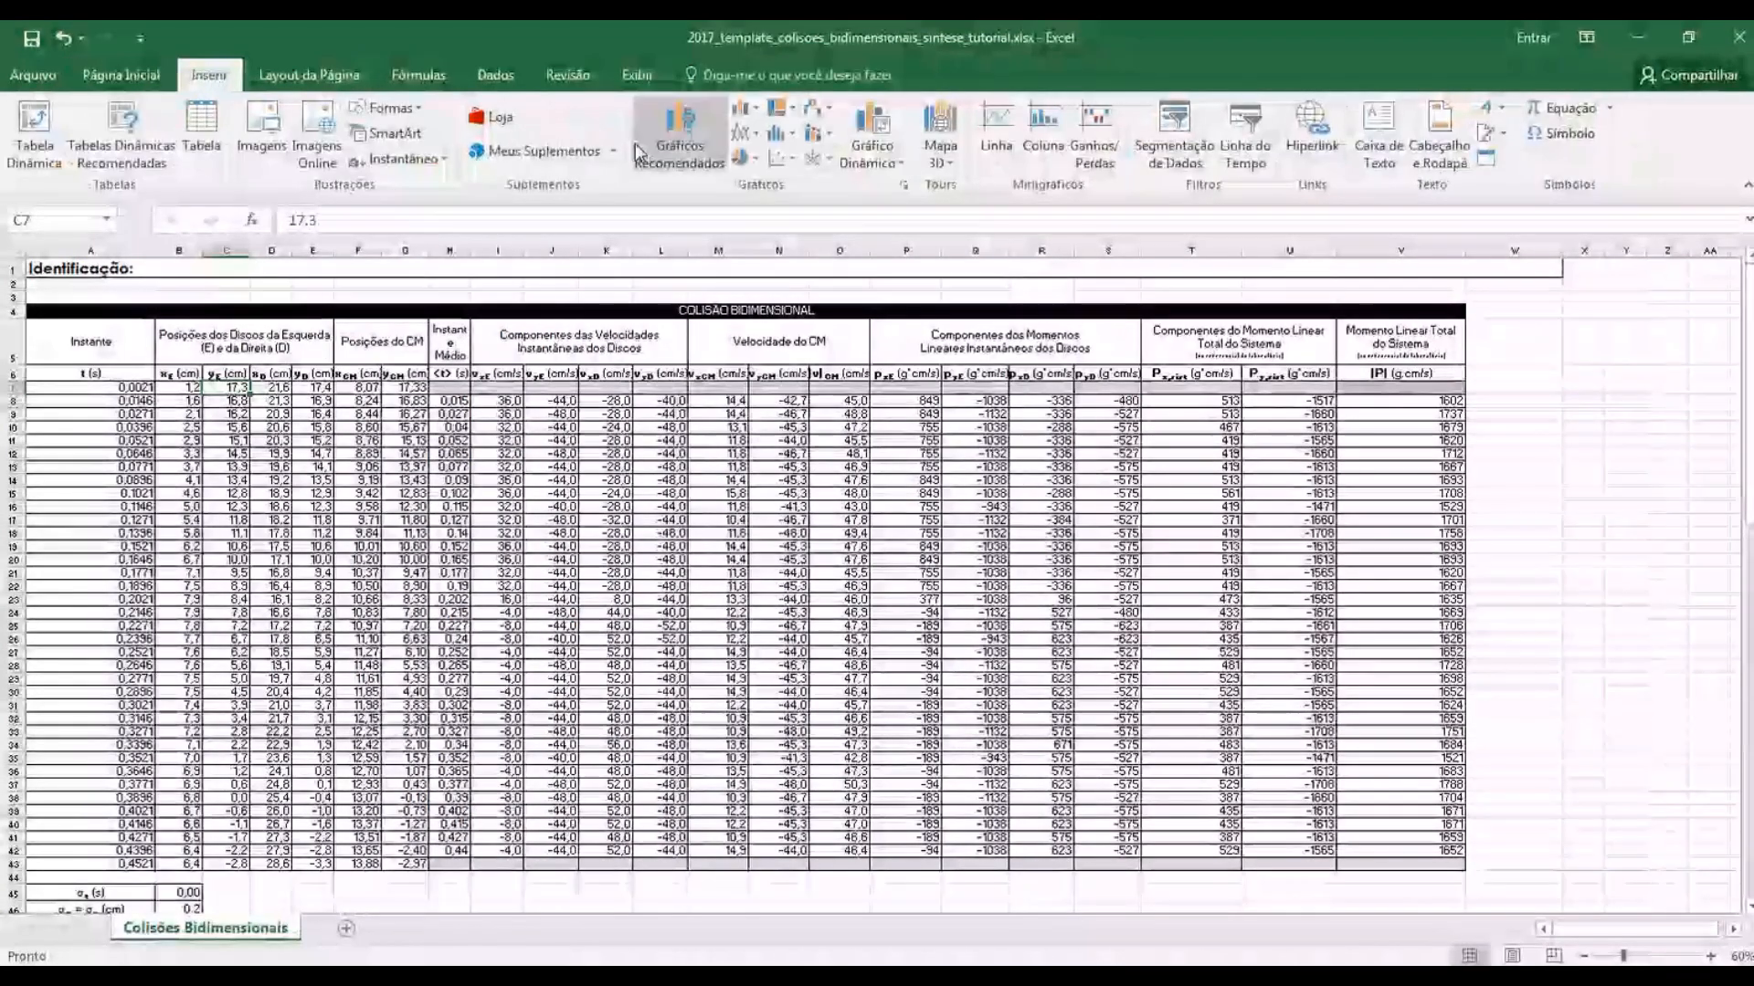
{"action": "left_click", "coordinate": [788, 163]}
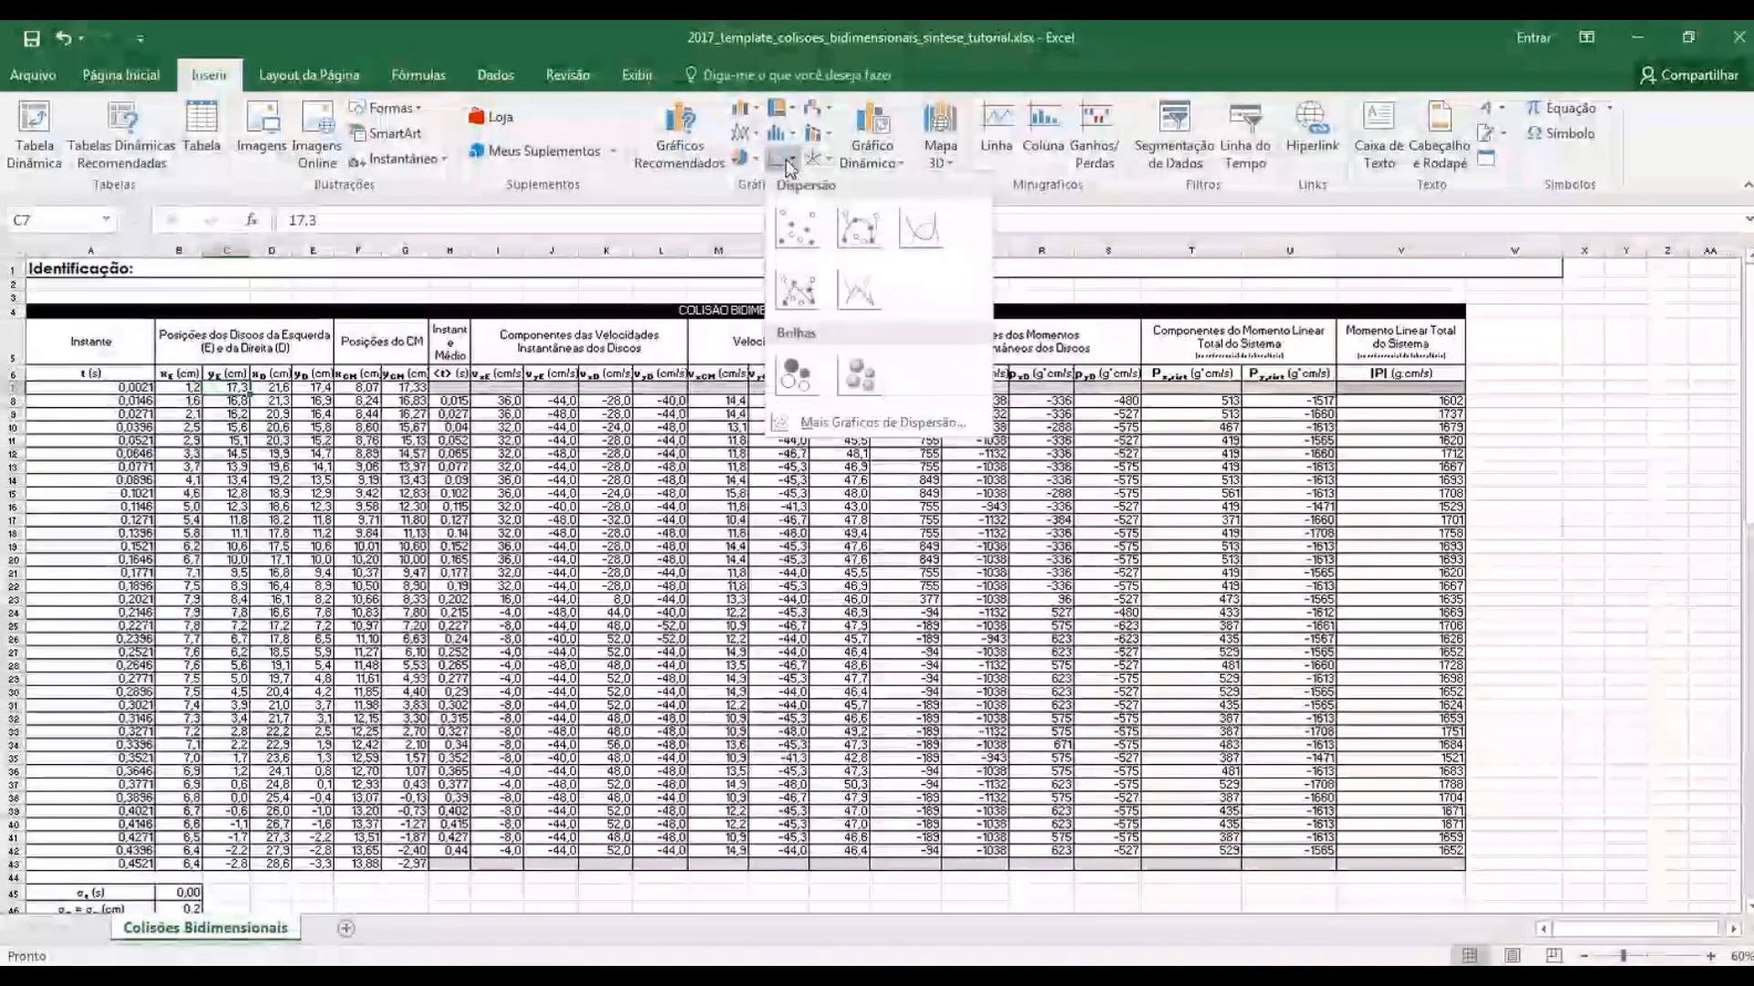
{"action": "left_click", "coordinate": [796, 236]}
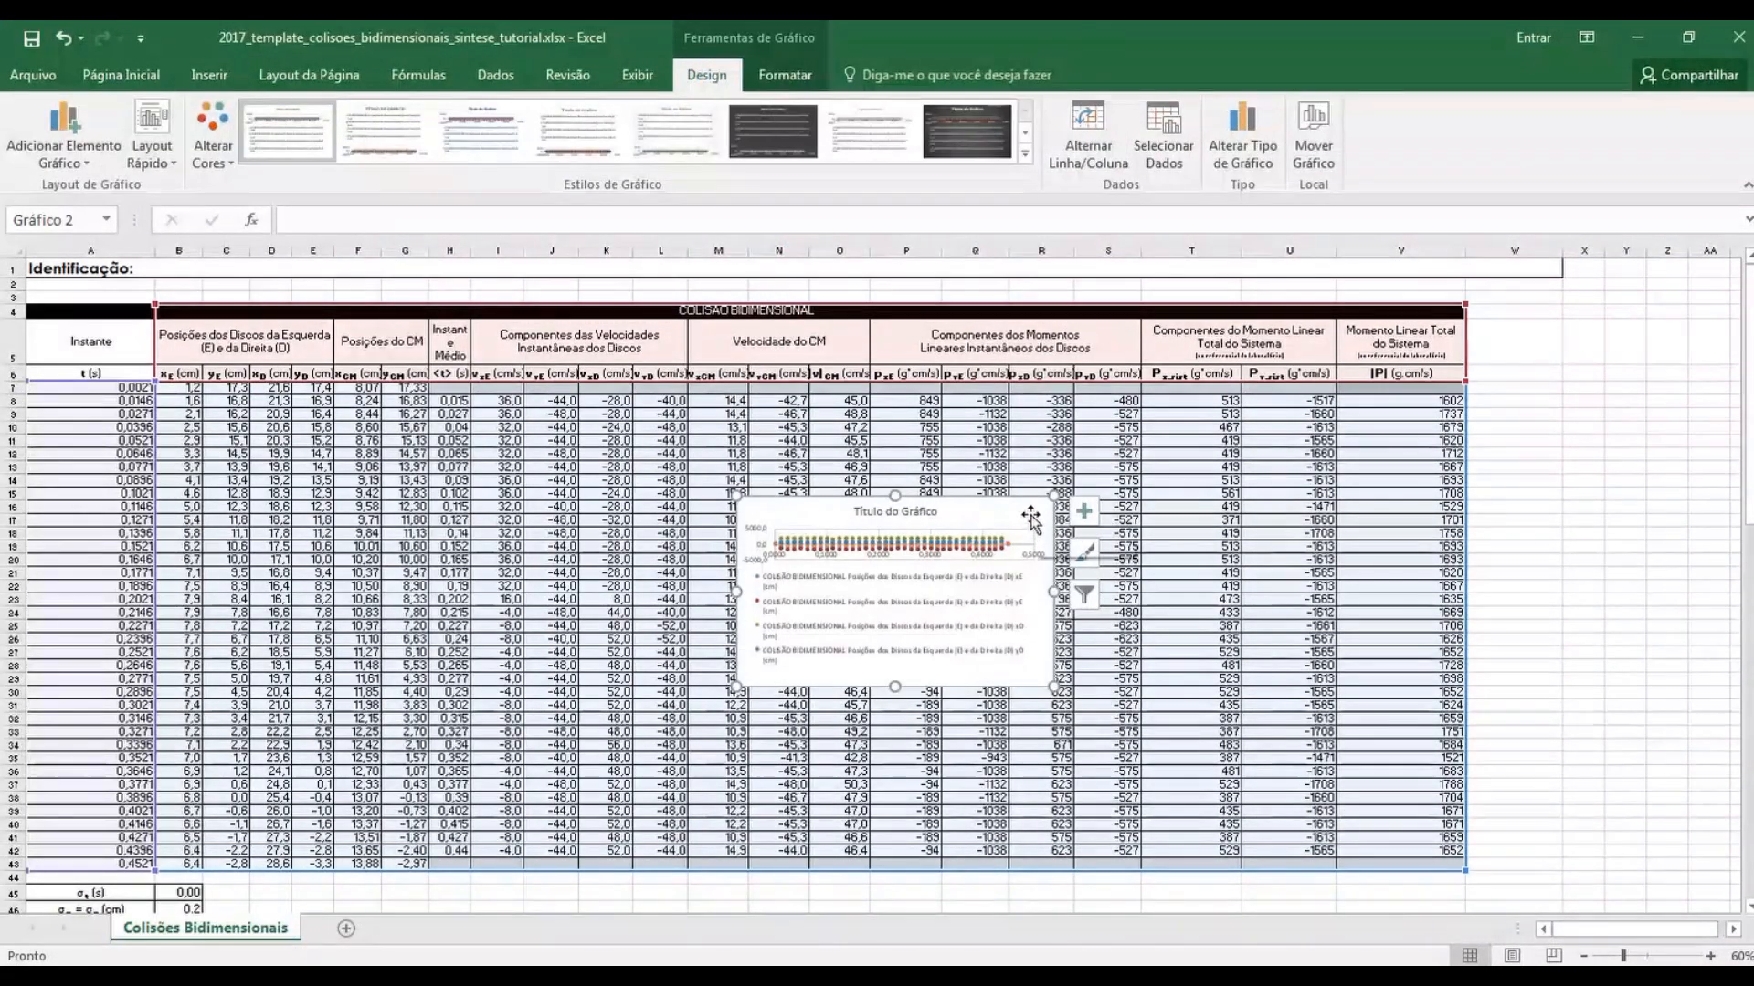
{"action": "left_click", "coordinate": [966, 587]}
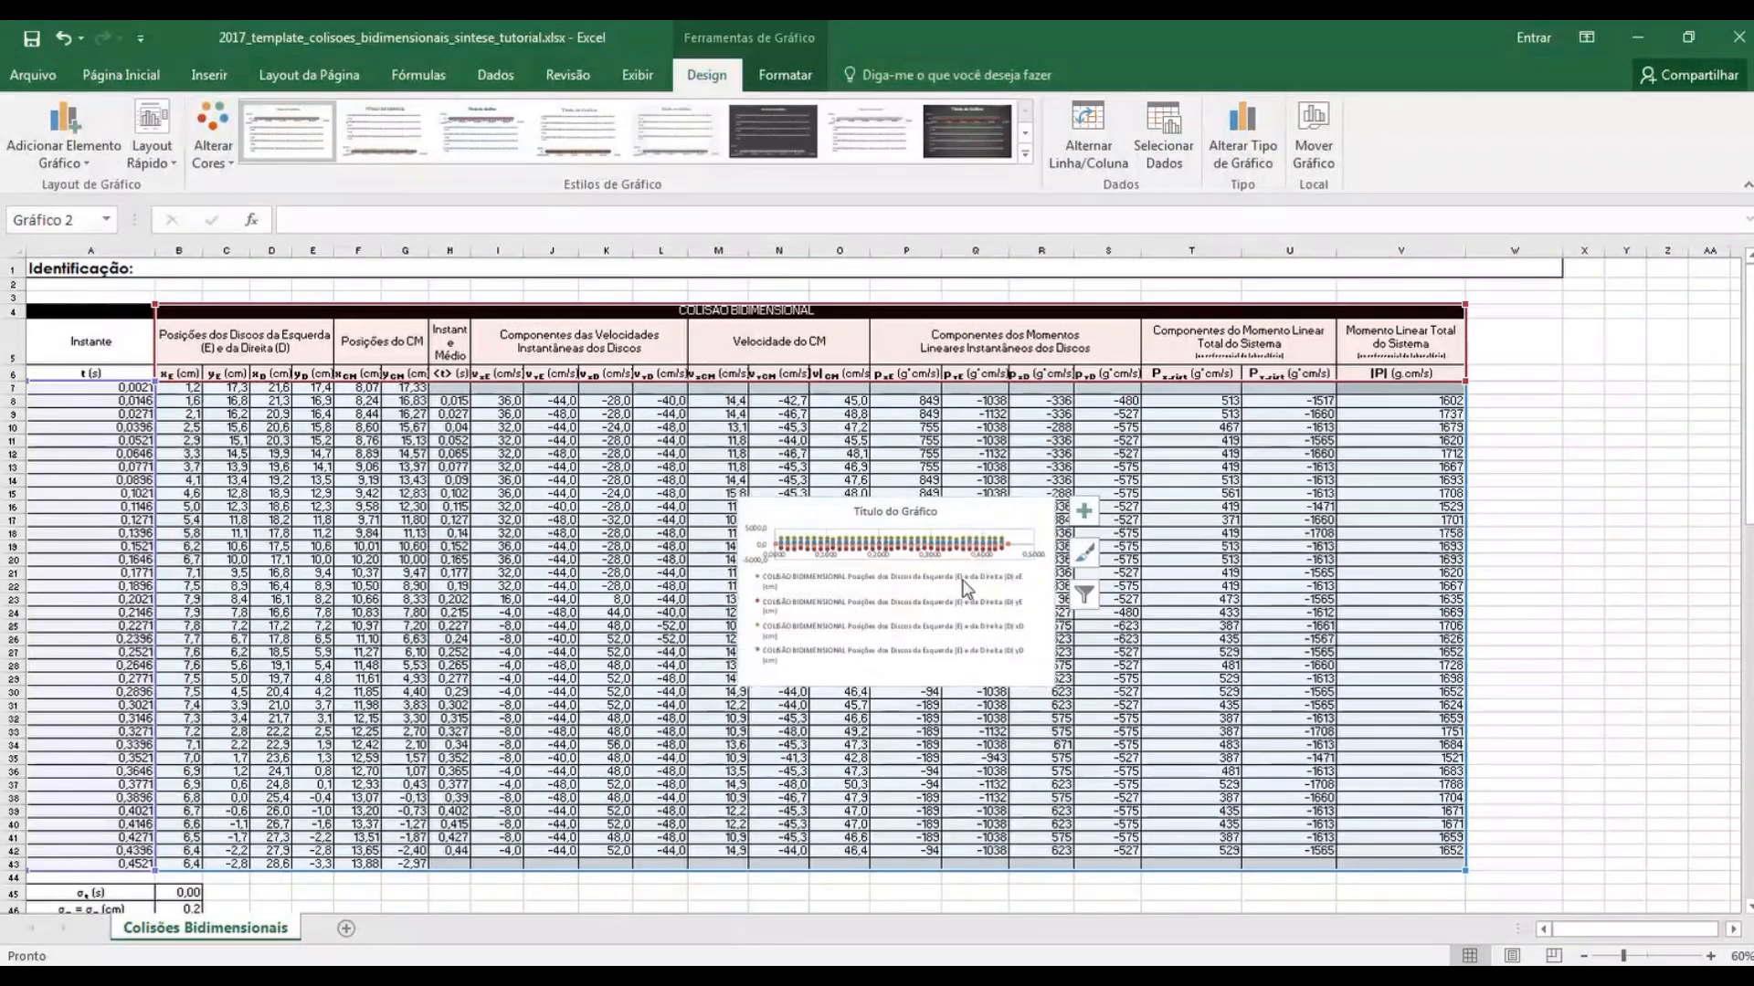
{"action": "key", "text": "Delete"}
Remove all the automatically added data series from the scatter chart's data source
{"action": "right_click", "coordinate": [965, 588]}
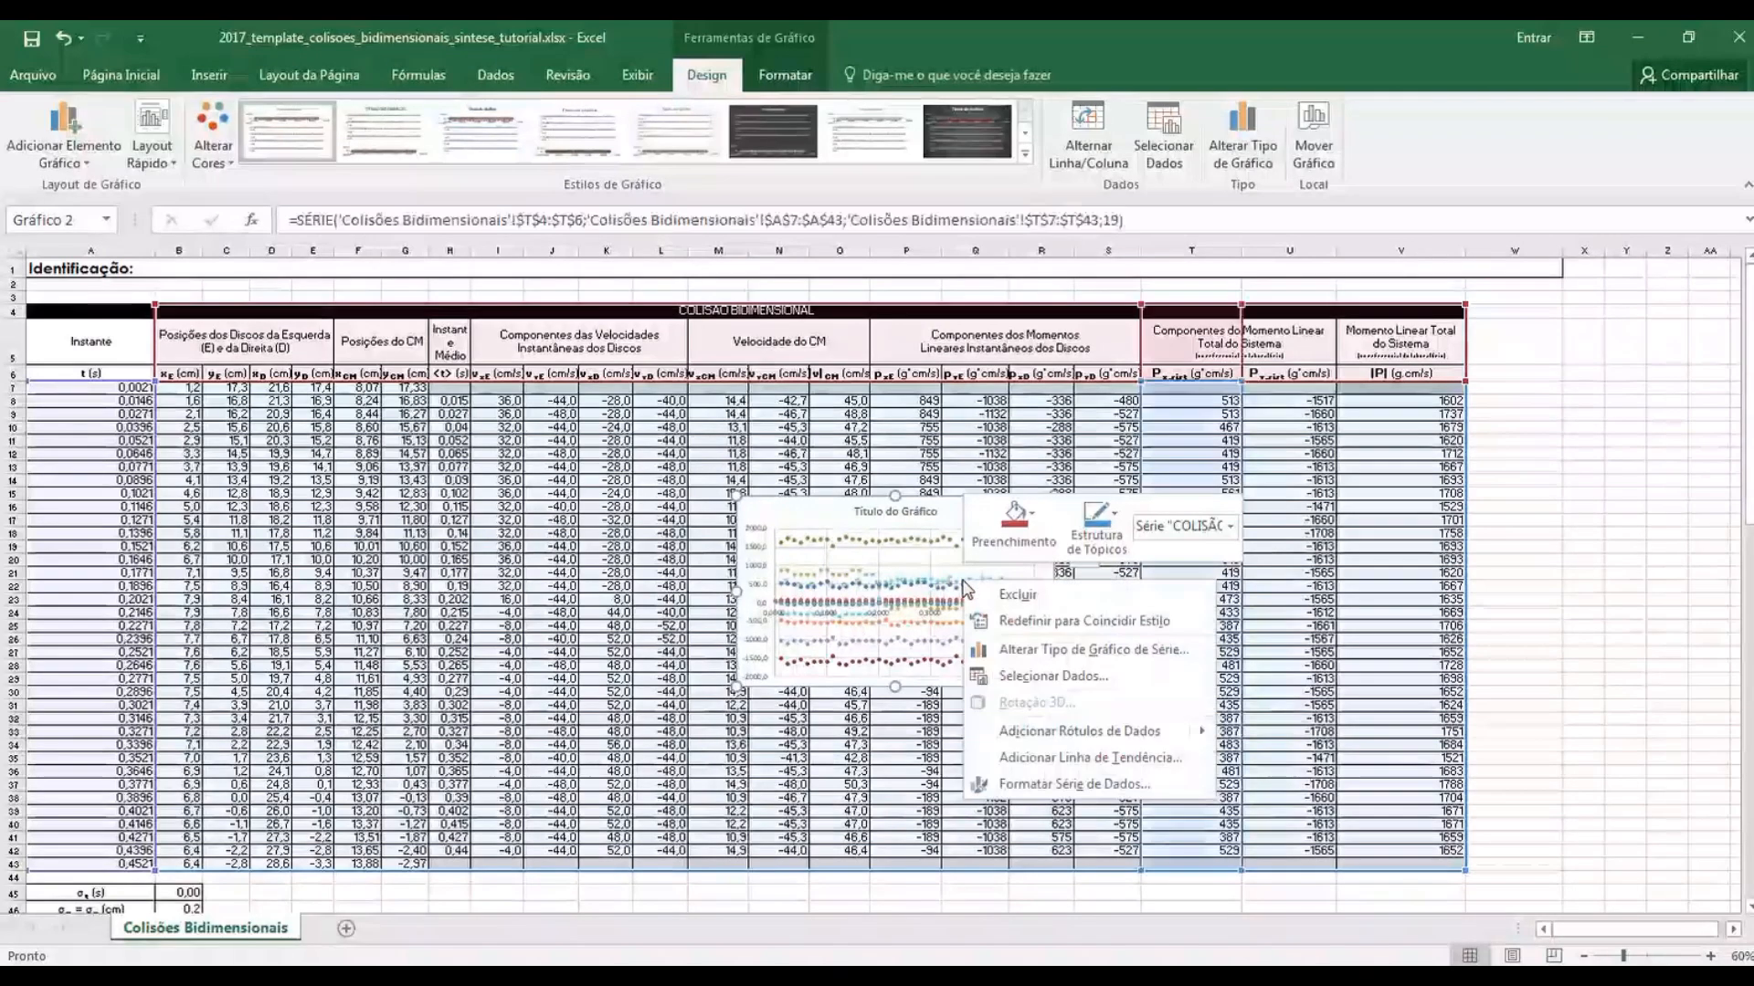
{"action": "left_click", "coordinate": [1051, 676]}
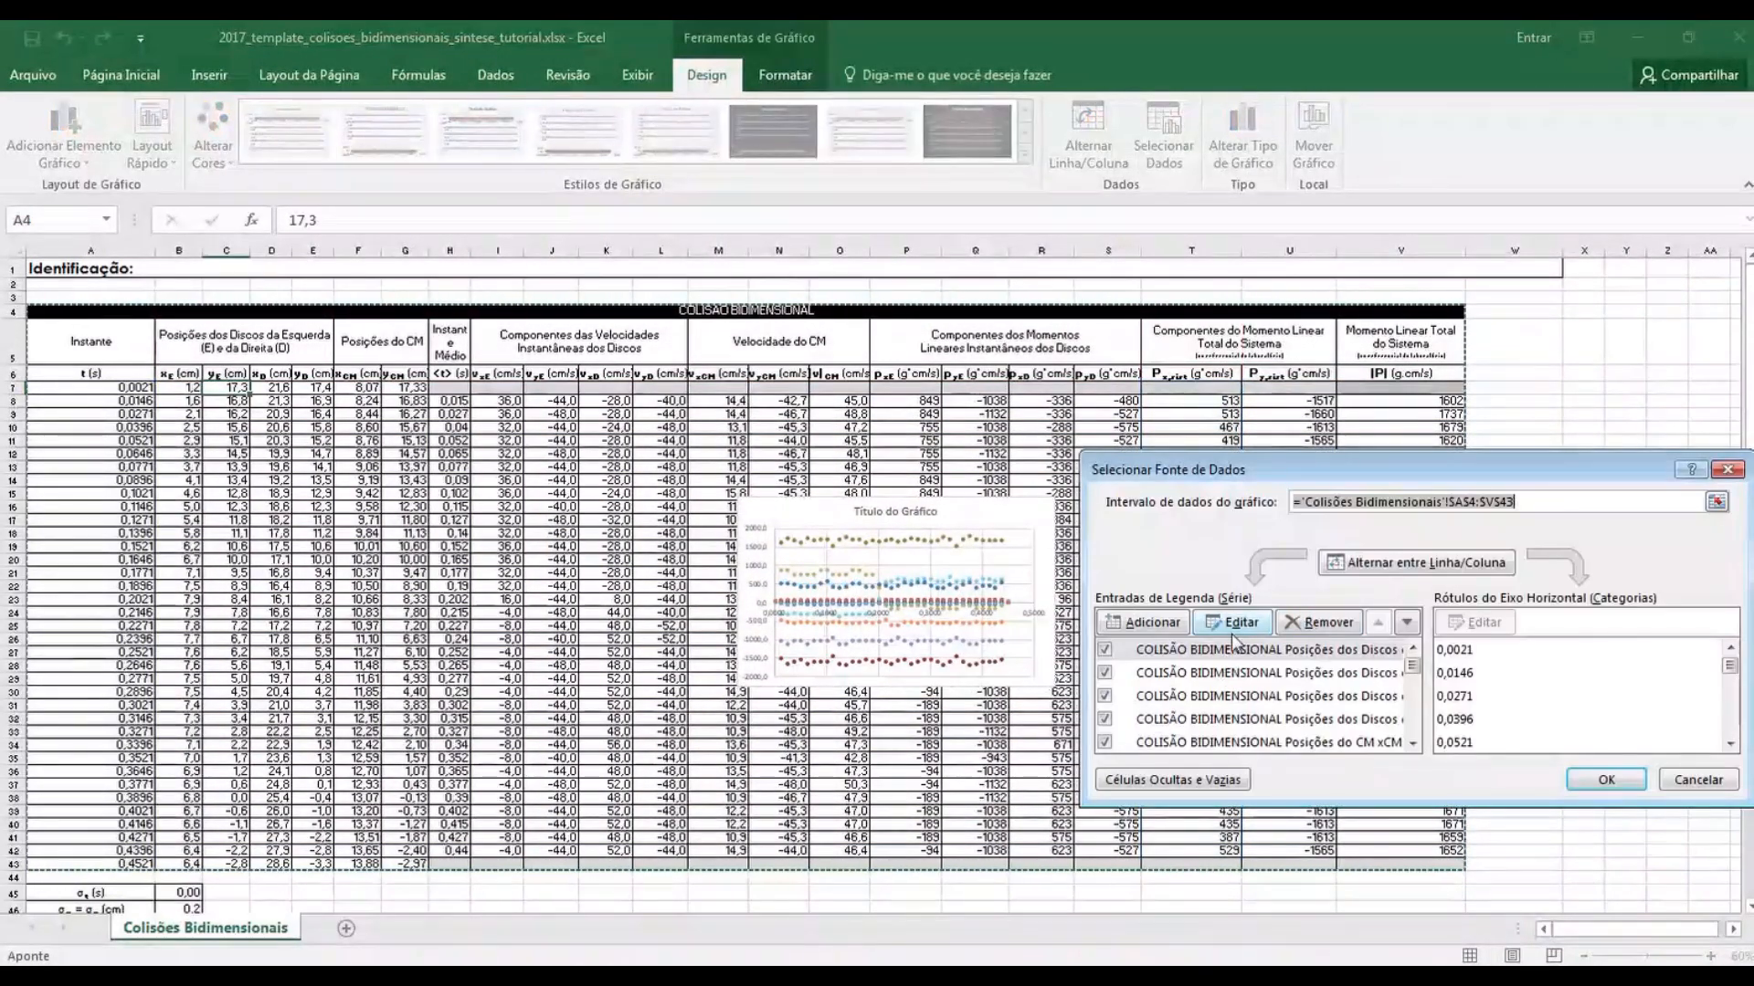
{"action": "left_click", "coordinate": [1321, 622]}
{"action": "left_click", "coordinate": [1321, 622]}
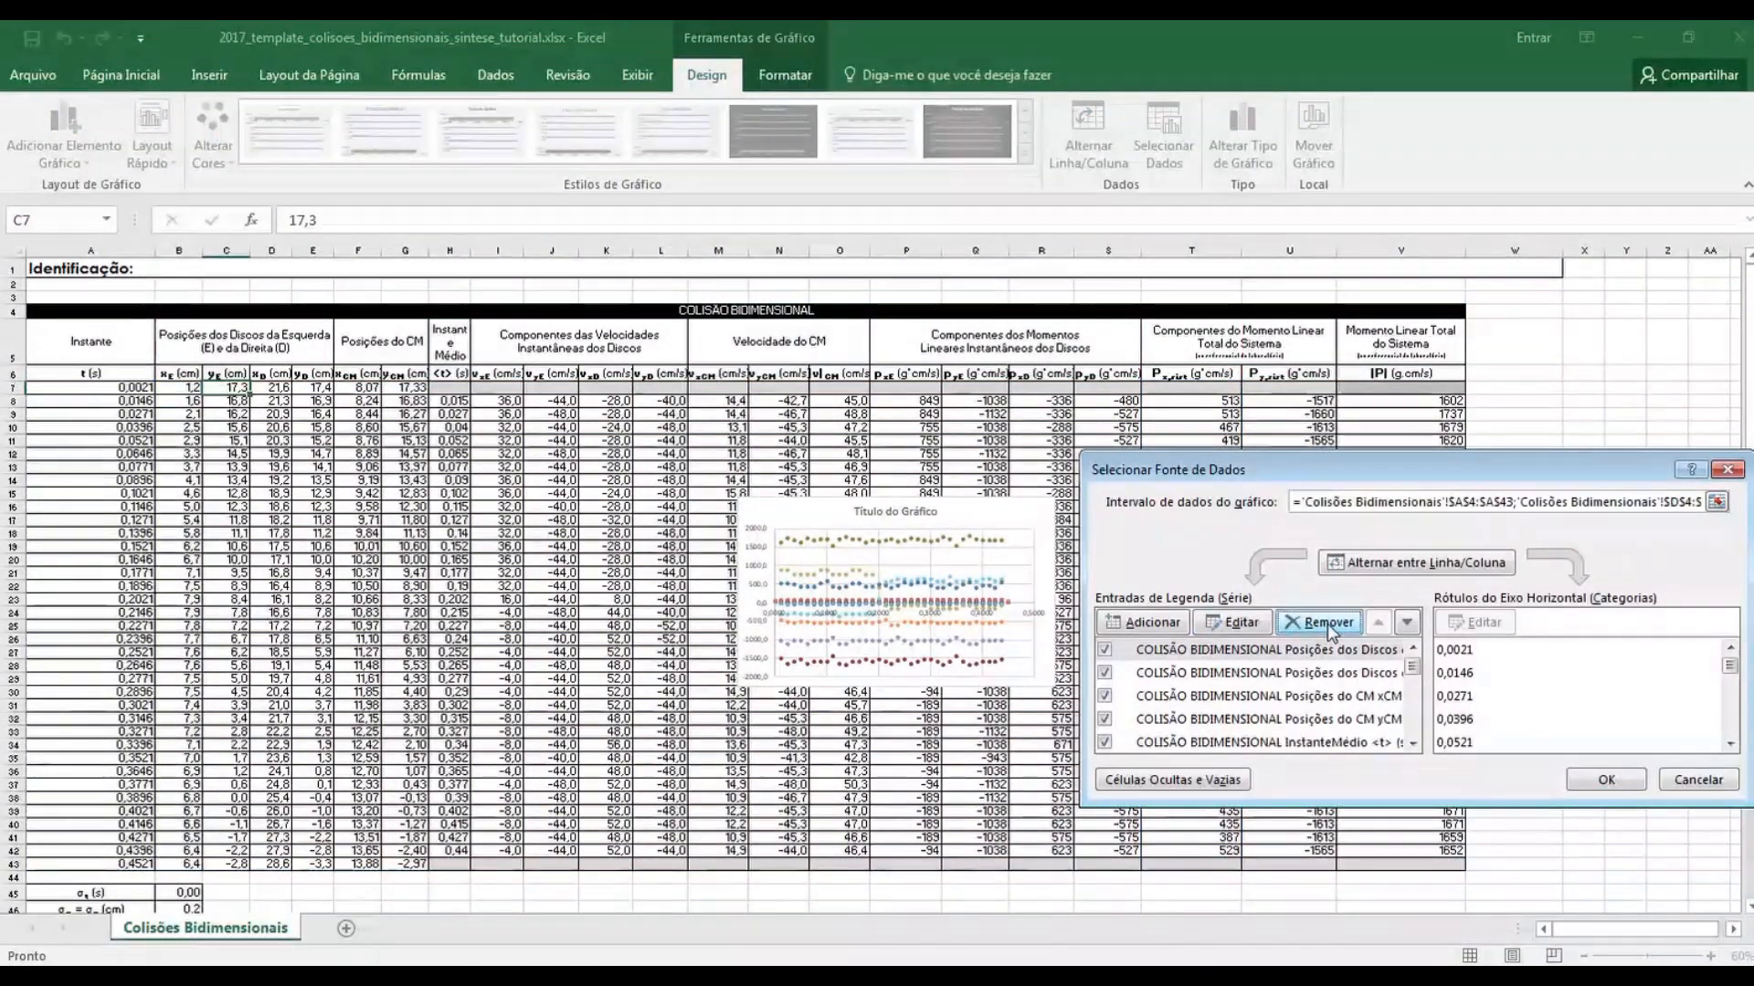
{"action": "left_click", "coordinate": [1321, 622]}
{"action": "left_click", "coordinate": [1322, 623]}
{"action": "left_click", "coordinate": [1322, 622]}
{"action": "left_click", "coordinate": [1321, 622]}
{"action": "left_click", "coordinate": [1328, 623]}
{"action": "left_click", "coordinate": [1328, 623]}
{"action": "left_click", "coordinate": [1328, 623]}
{"action": "left_click", "coordinate": [1328, 623]}
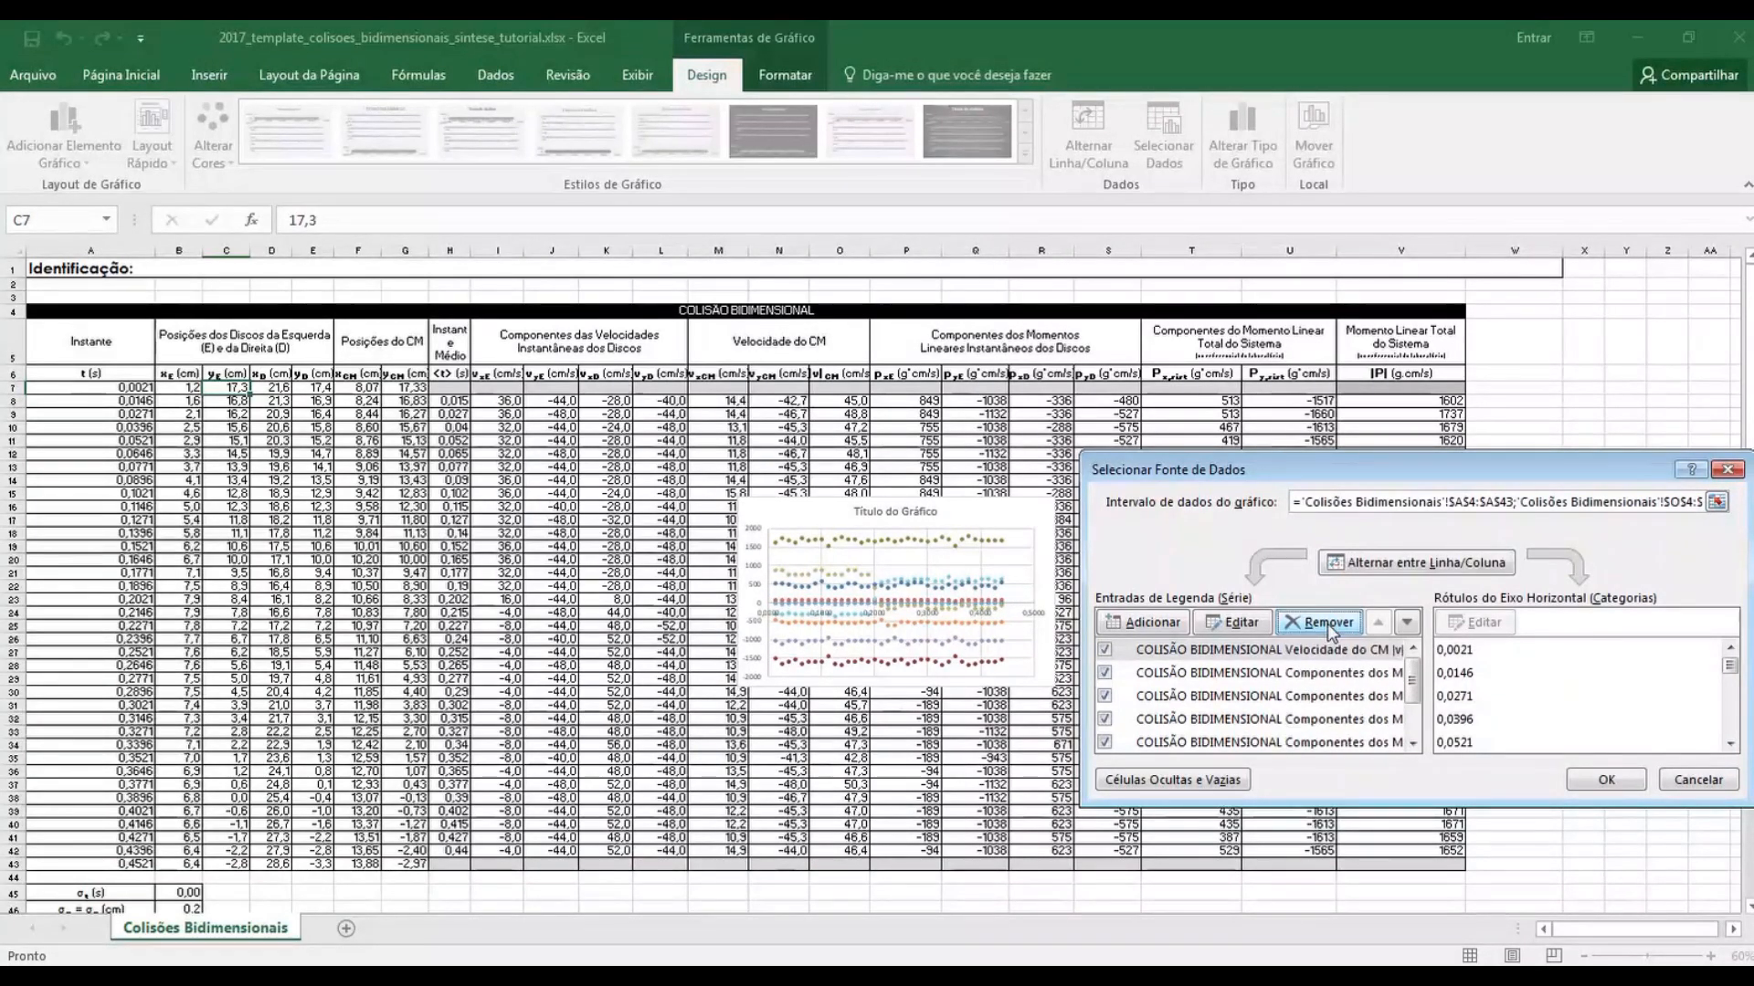
{"action": "left_click", "coordinate": [1328, 623]}
{"action": "left_click", "coordinate": [1328, 623]}
{"action": "left_click", "coordinate": [1328, 623]}
{"action": "left_click", "coordinate": [1328, 623]}
{"action": "left_click", "coordinate": [1328, 623]}
{"action": "left_click", "coordinate": [1328, 622]}
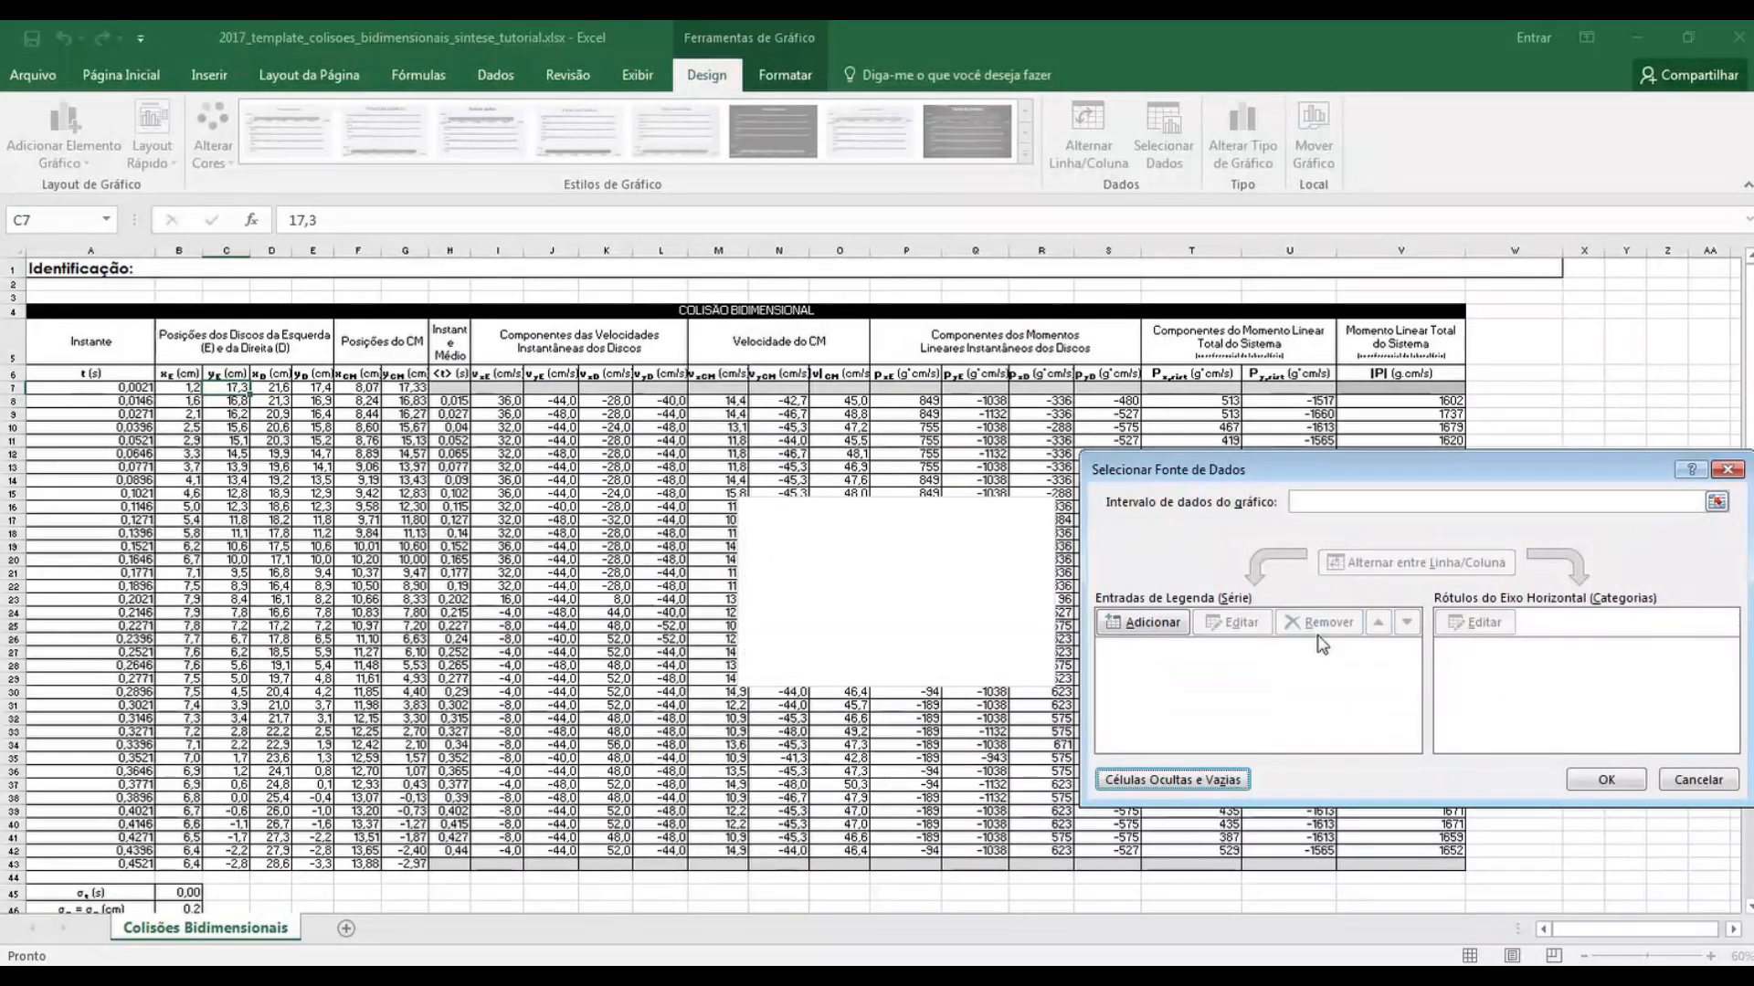
Add a chart series named "Disco da esquerda" with X values B7:B43 and Y values C7:C43
{"action": "left_click", "coordinate": [1152, 622]}
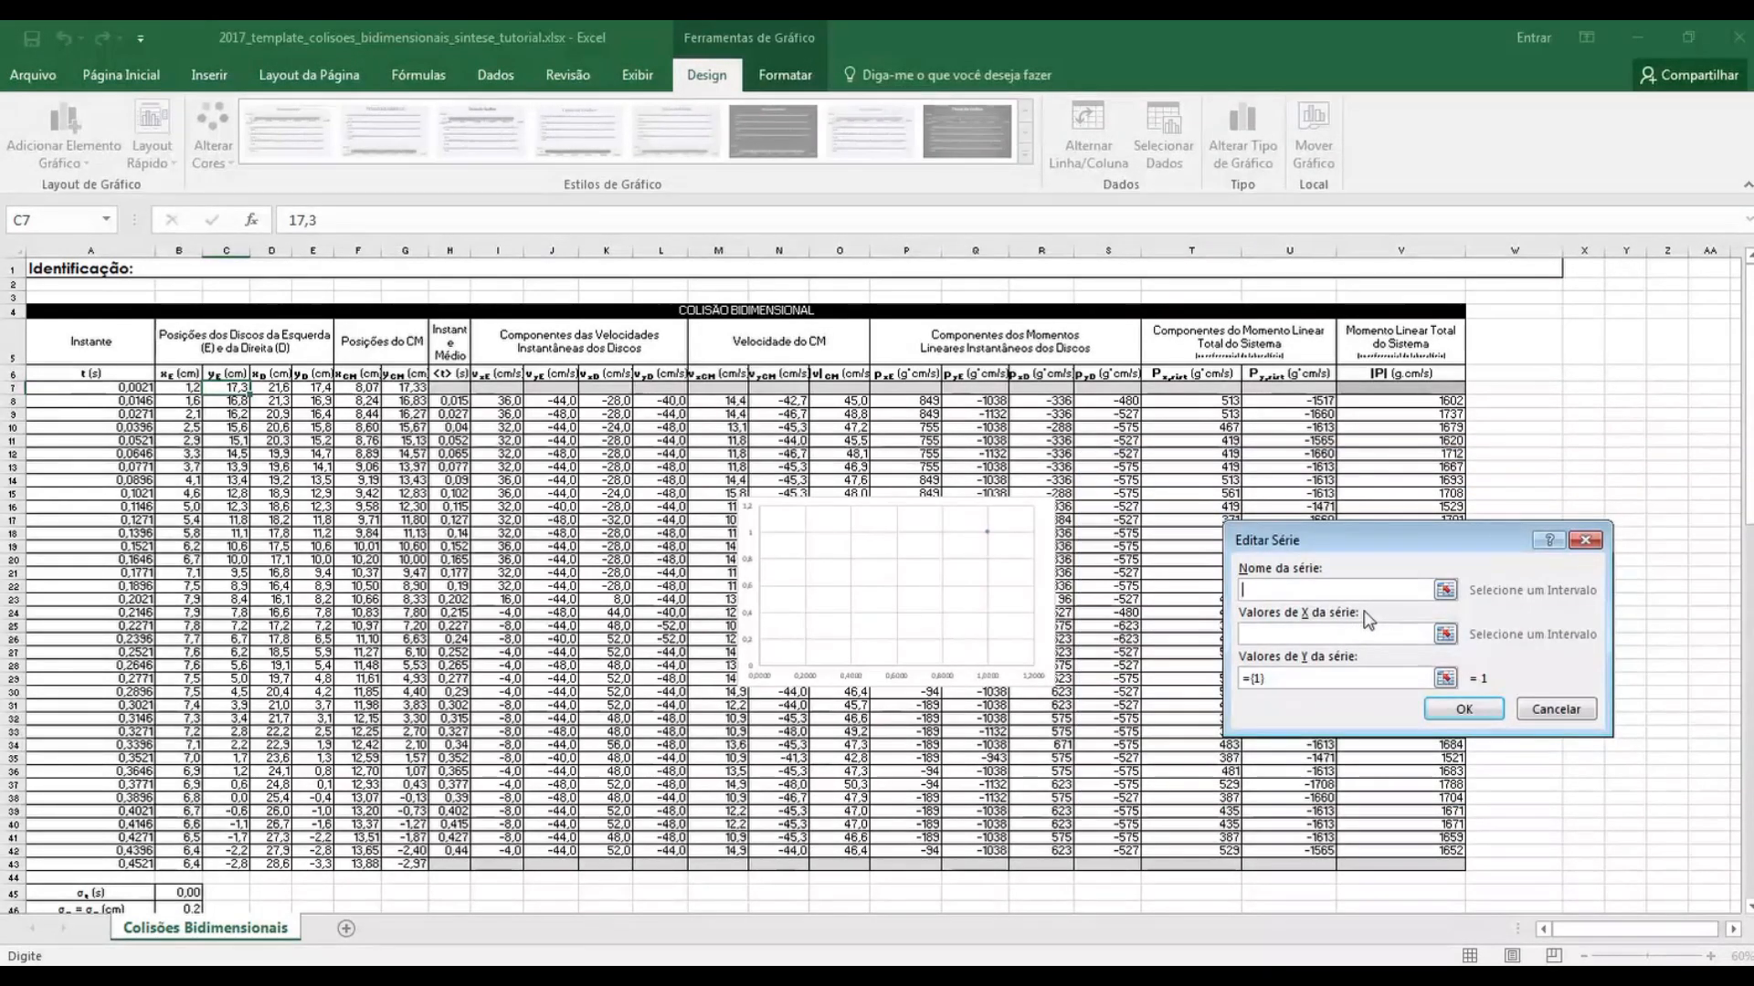
{"action": "type", "text": "Disco da esquerda"}
{"action": "left_click", "coordinate": [1444, 636]}
{"action": "left_click_drag", "start_coordinate": [187, 389], "coordinate": [192, 837]}
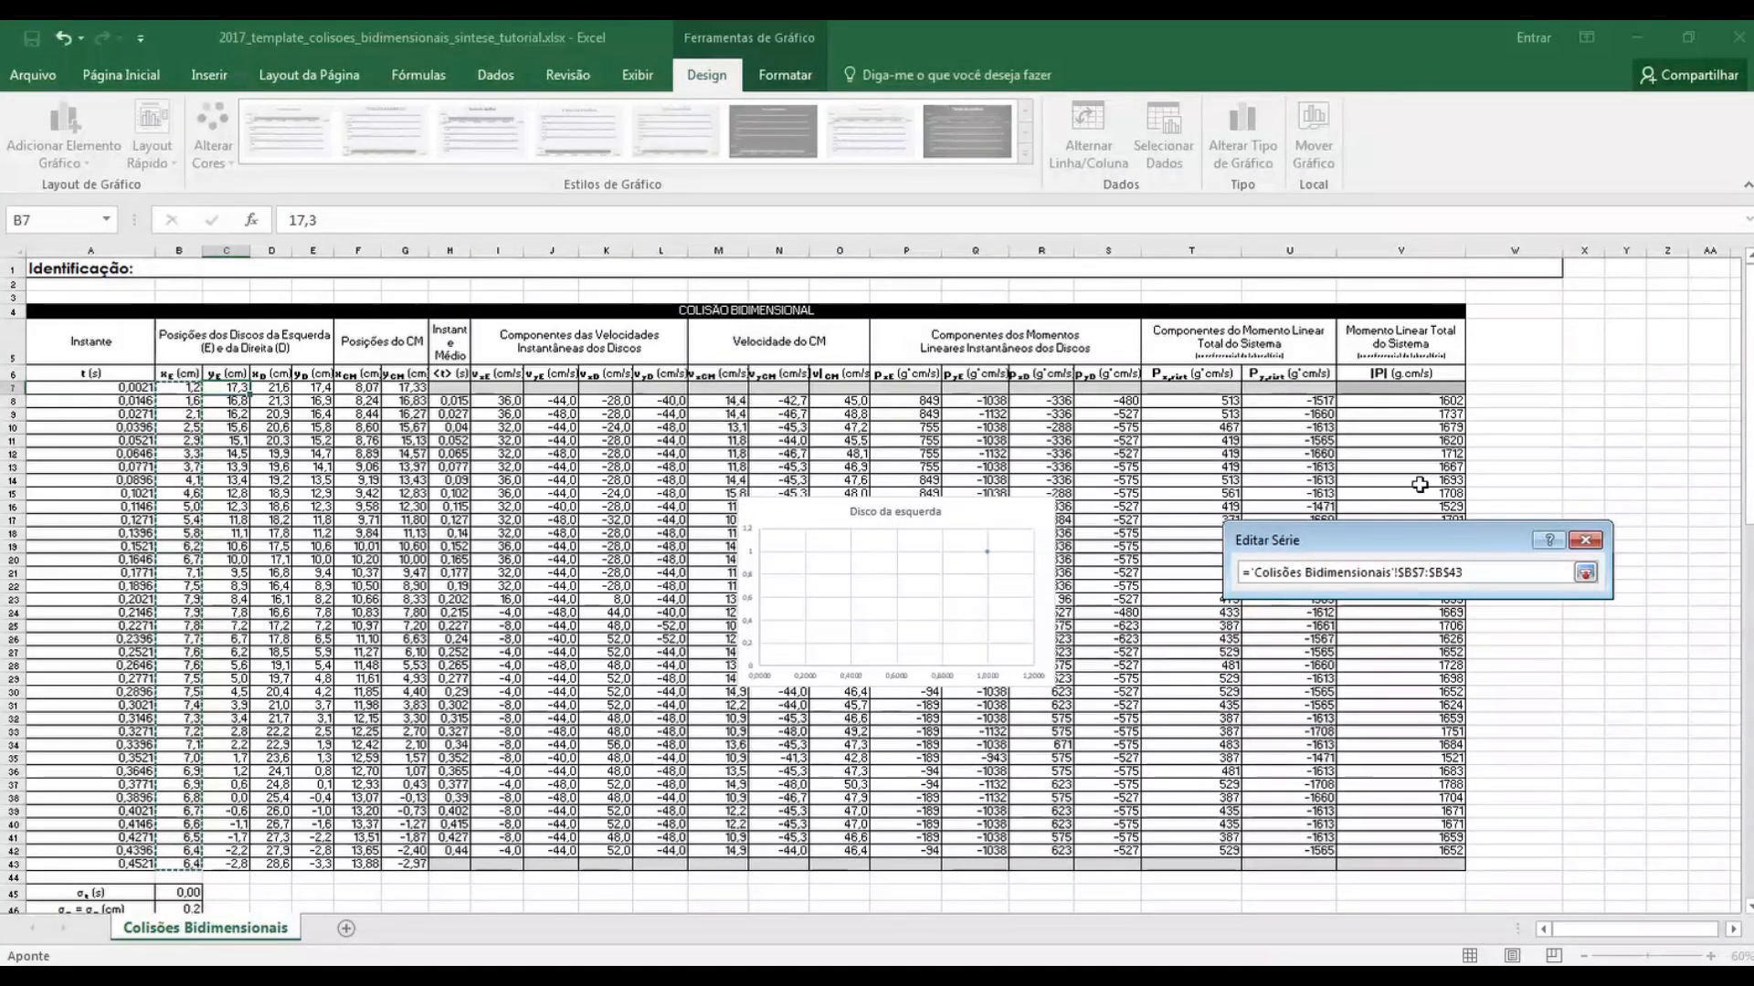
{"action": "left_click", "coordinate": [1586, 573]}
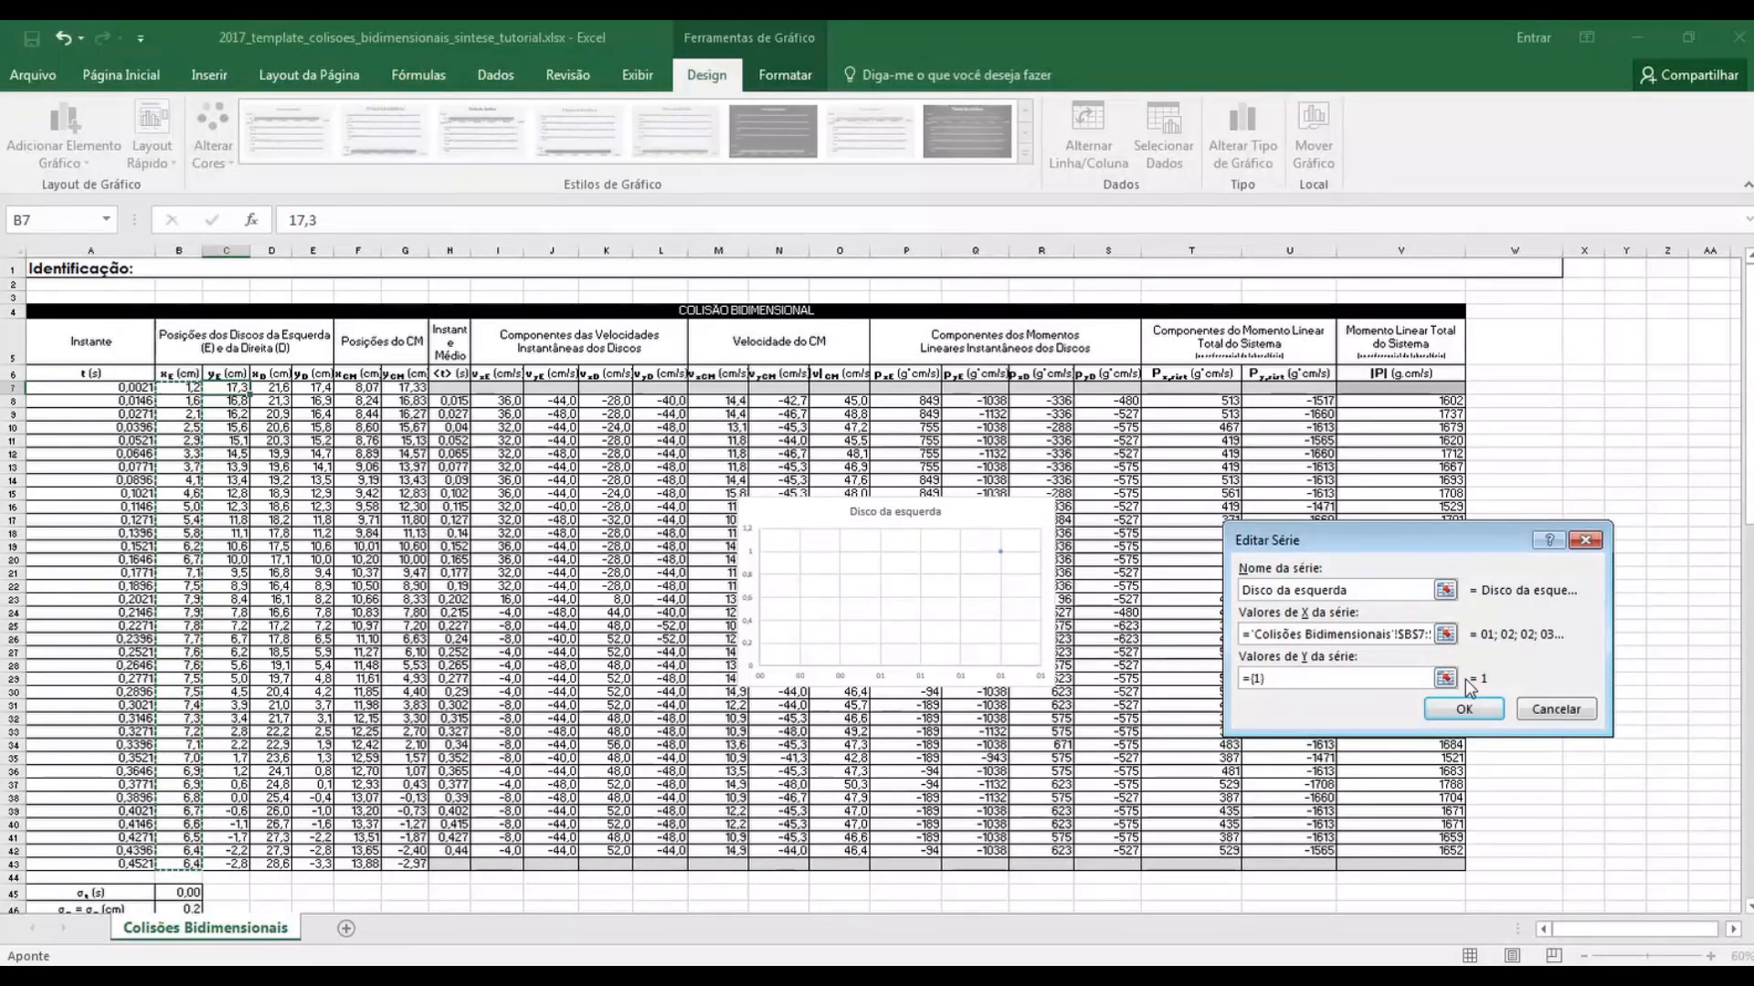
{"action": "left_click", "coordinate": [1445, 679]}
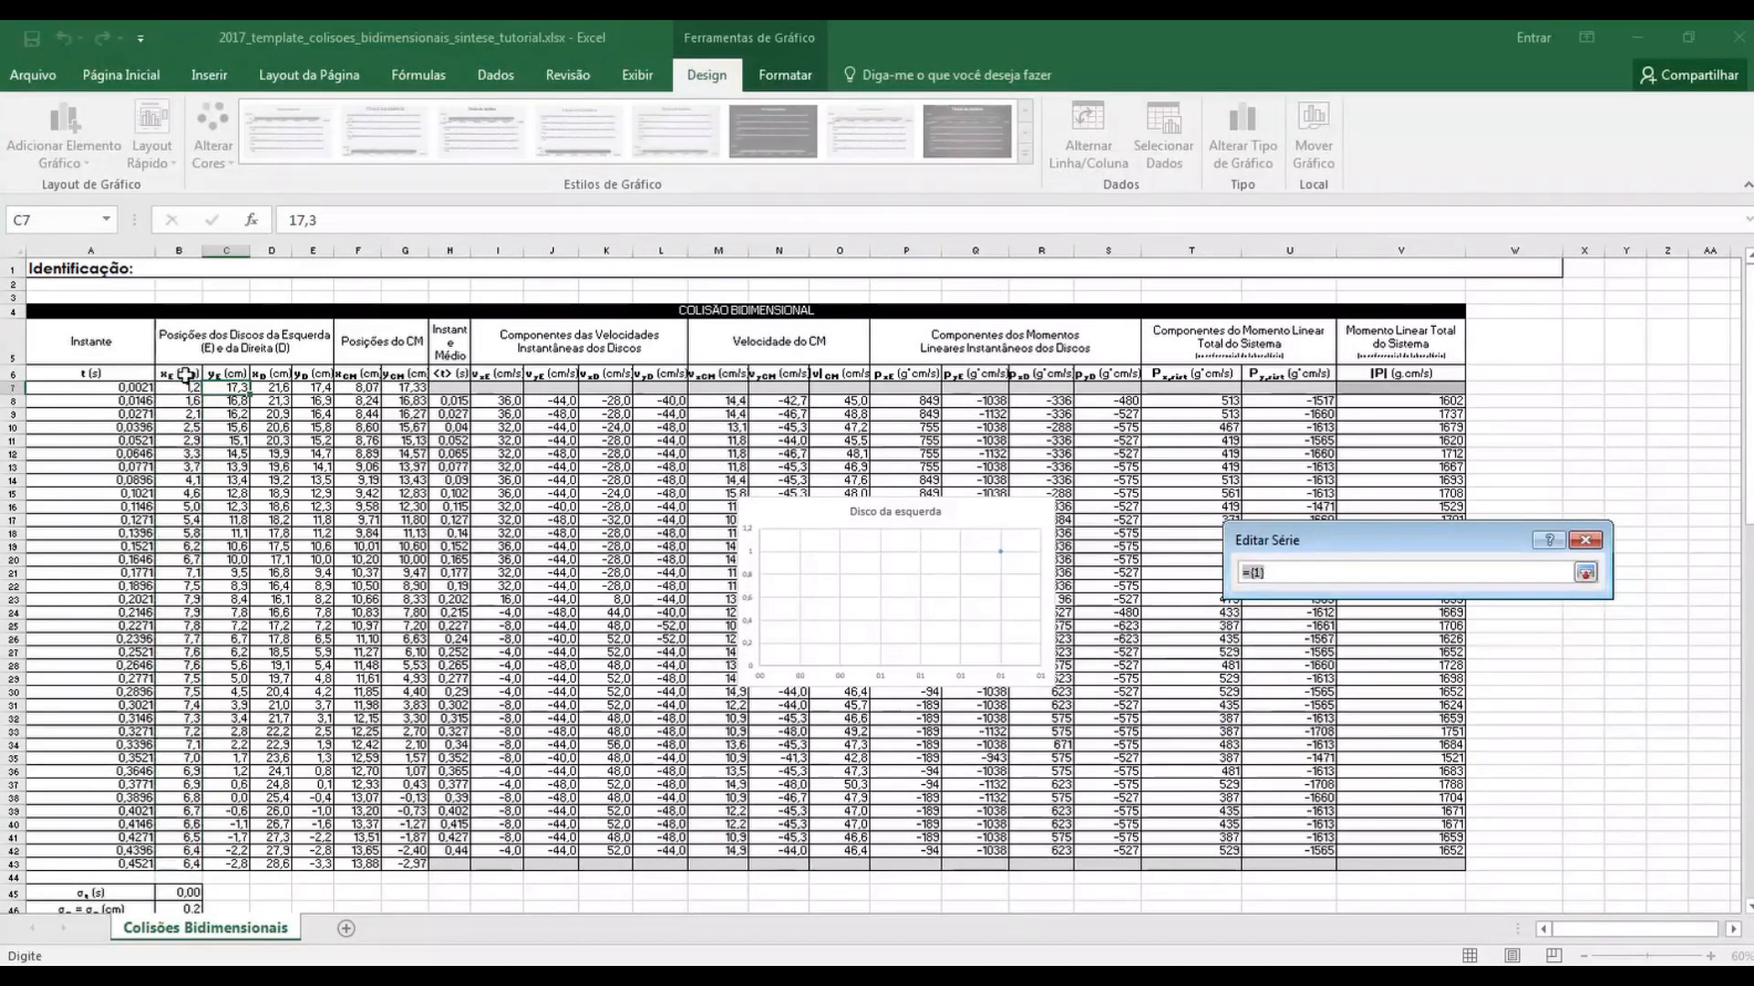
{"action": "left_click_drag", "start_coordinate": [226, 388], "coordinate": [228, 863]}
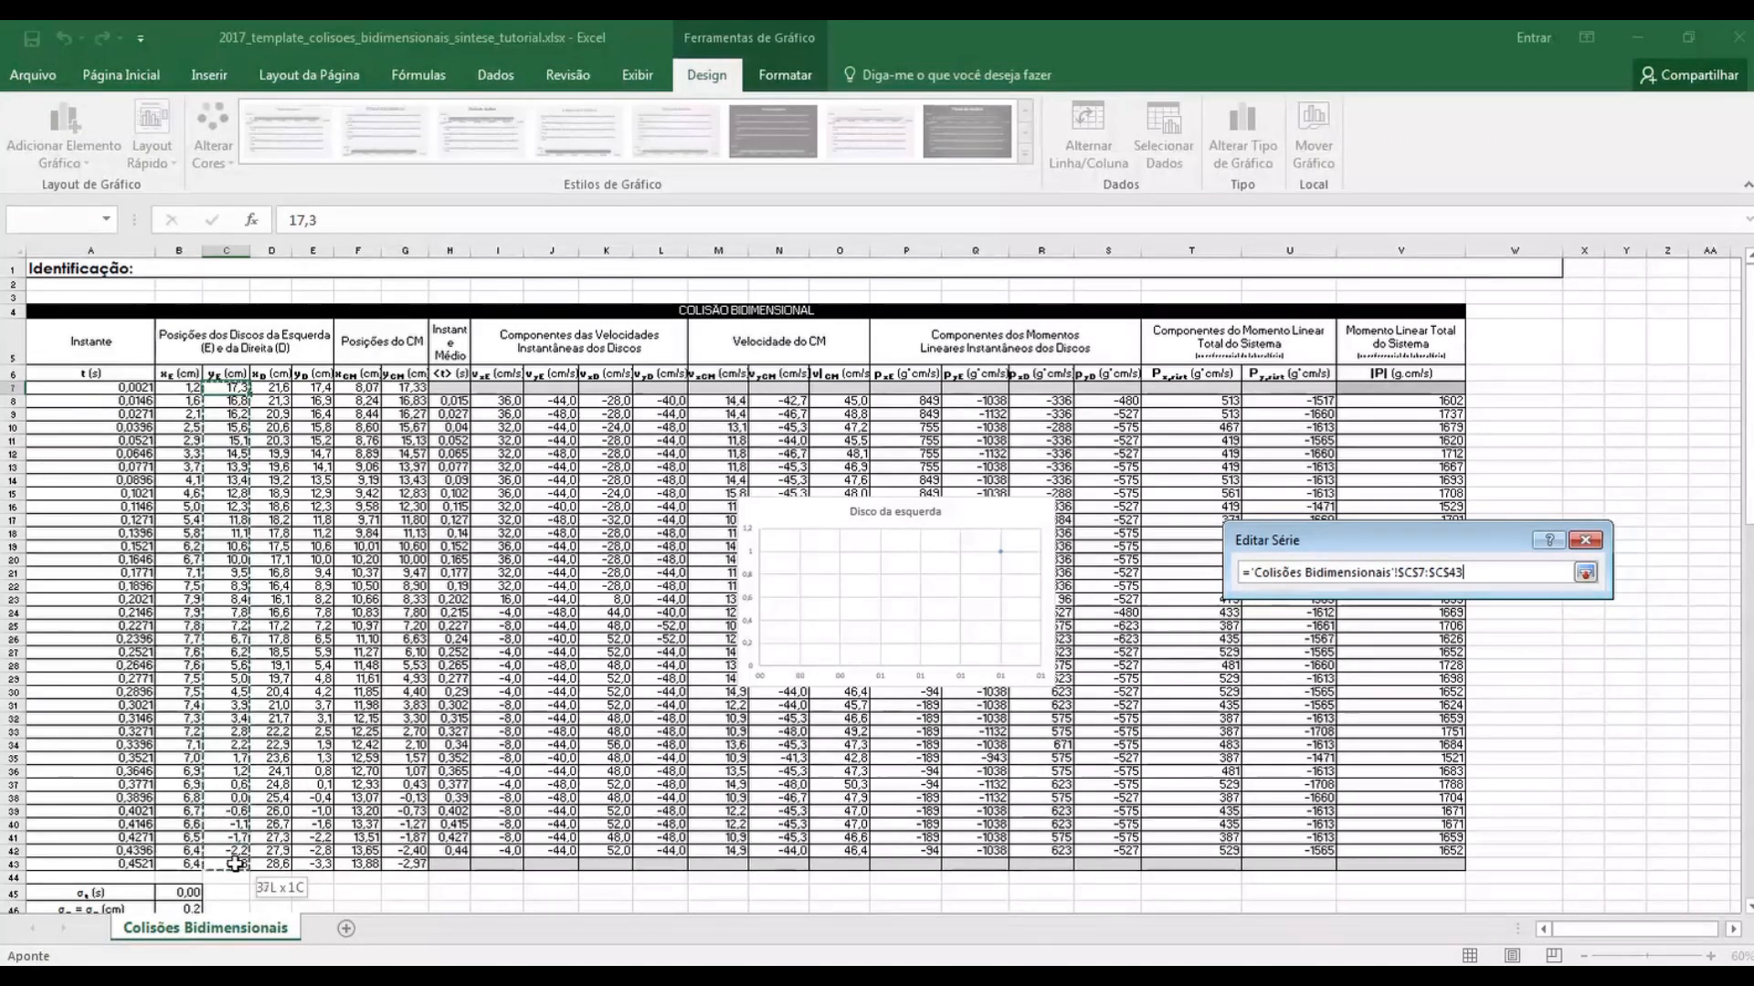
{"action": "left_click", "coordinate": [1585, 573]}
{"action": "left_click", "coordinate": [1501, 715]}
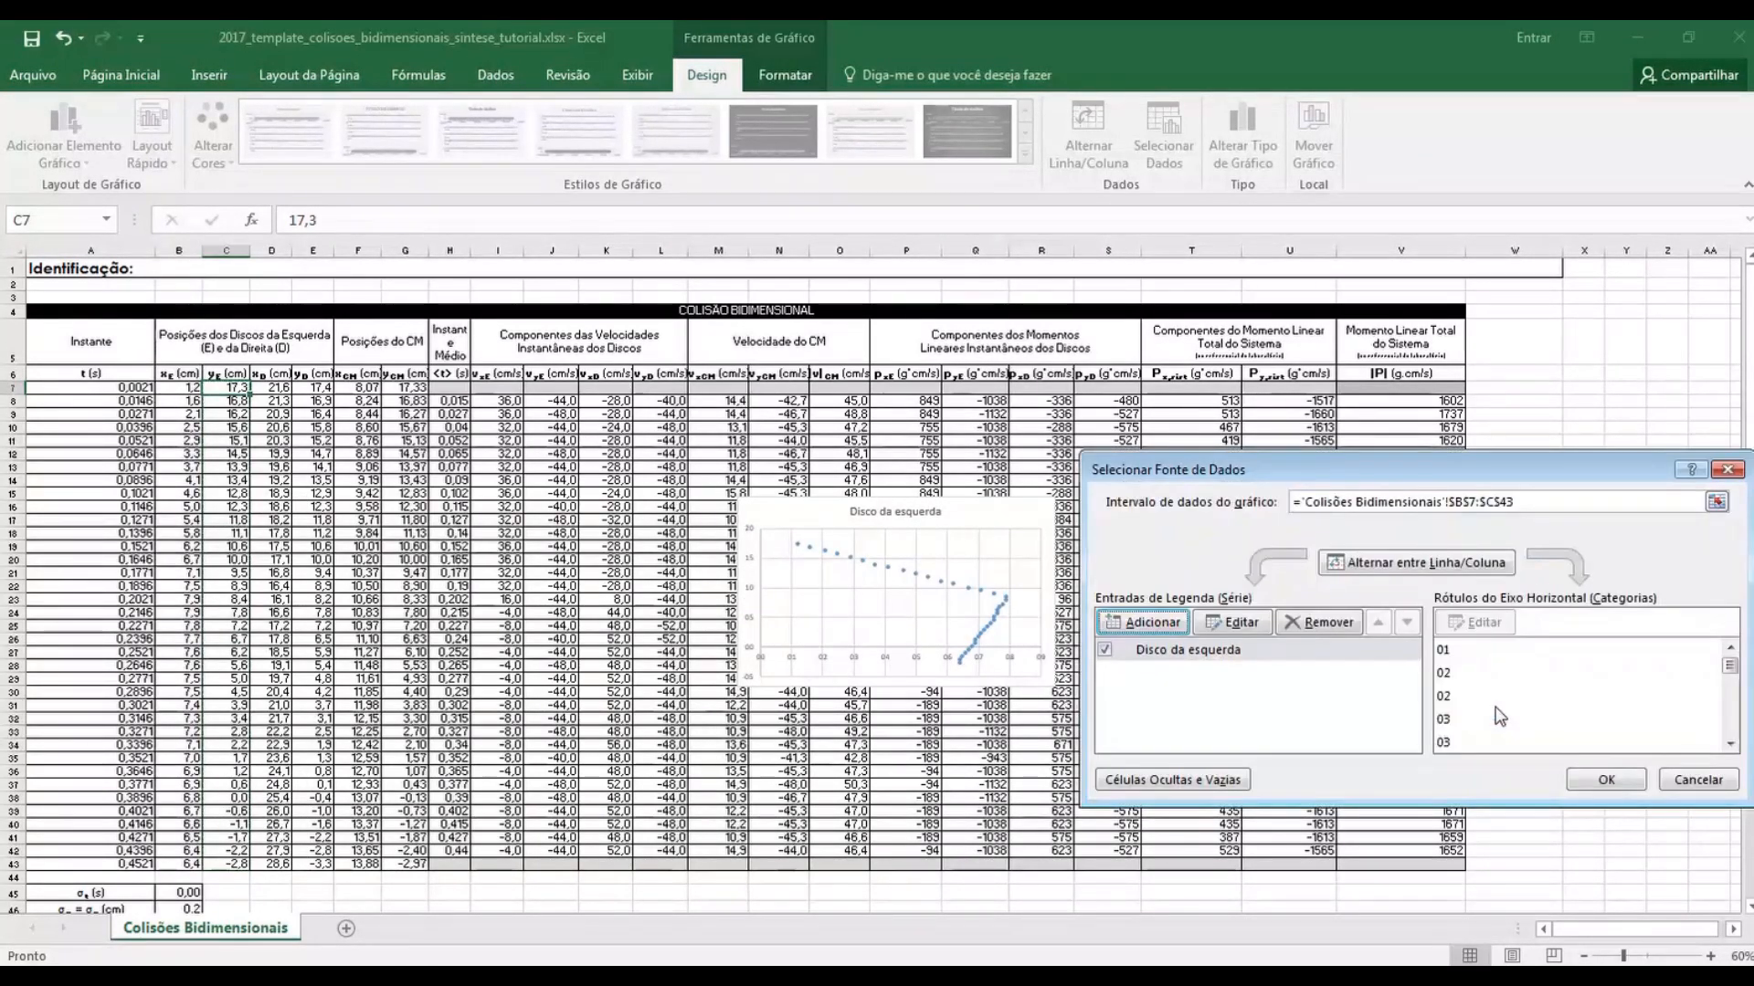
Add a chart series named "Disco da direita" with X values D7:D43 and Y values E7:E43
{"action": "left_click", "coordinate": [1153, 623]}
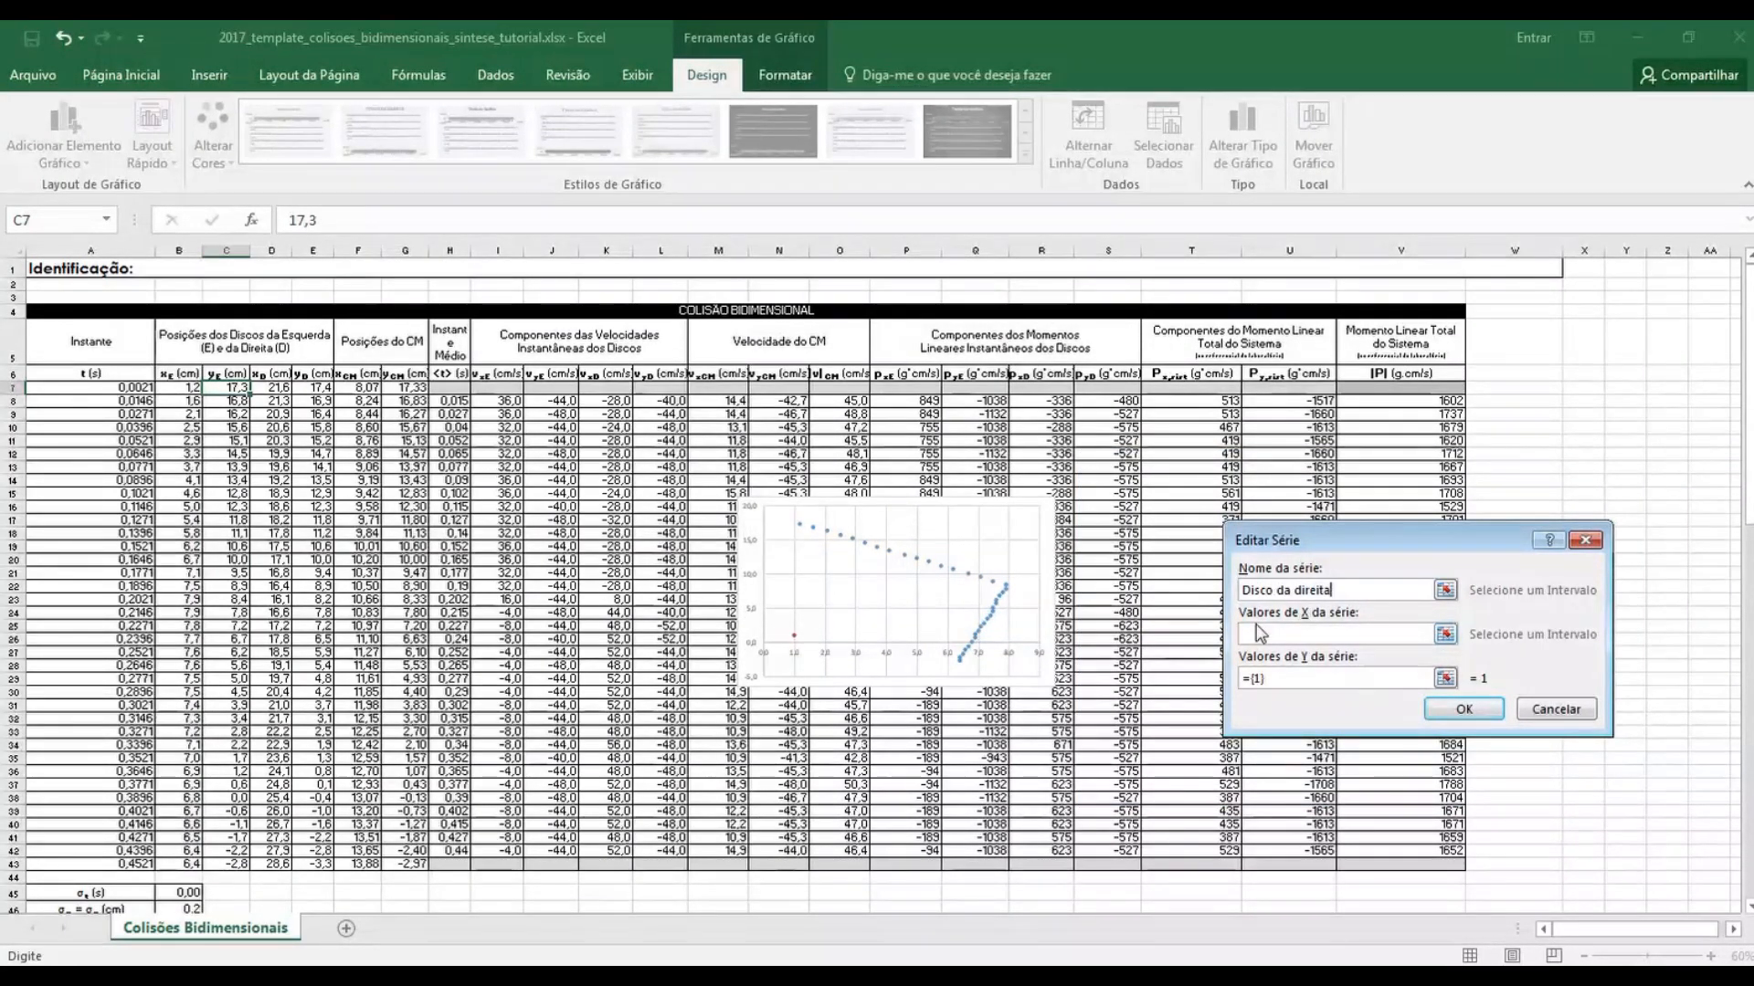
{"action": "left_click", "coordinate": [1445, 634]}
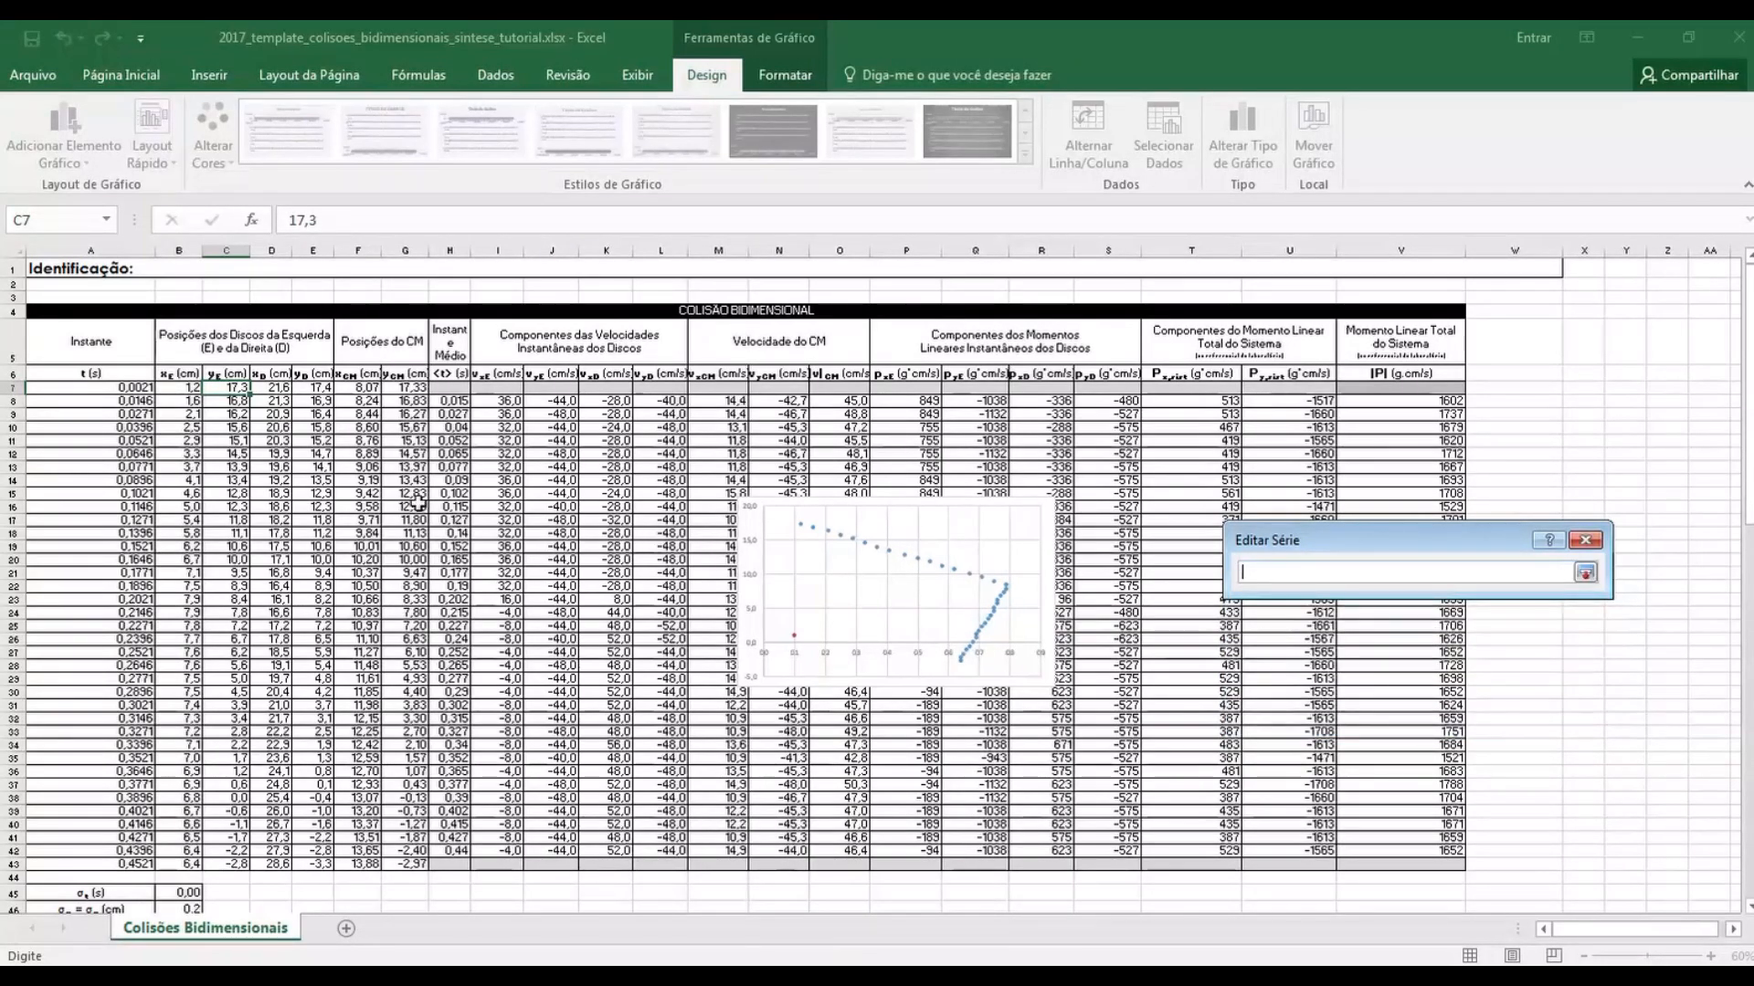
{"action": "left_click", "coordinate": [261, 386]}
{"action": "left_click_drag", "start_coordinate": [260, 386], "coordinate": [276, 860]}
{"action": "left_click", "coordinate": [1586, 572]}
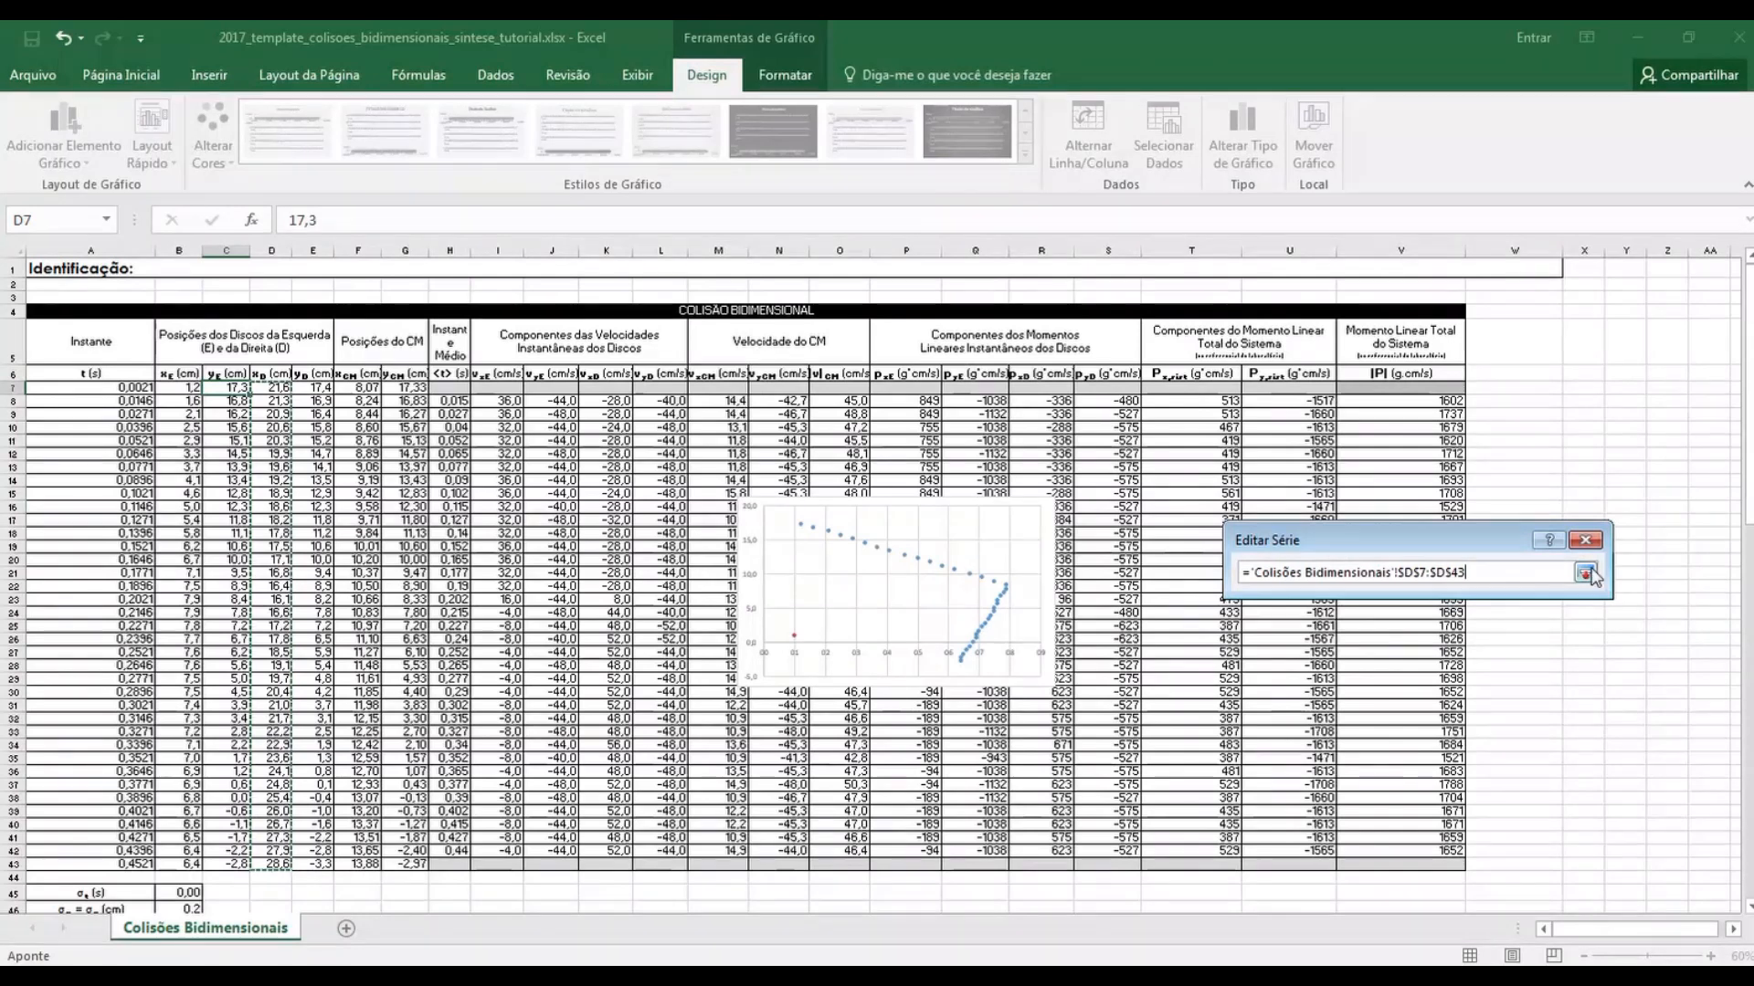
{"action": "left_click", "coordinate": [1445, 677]}
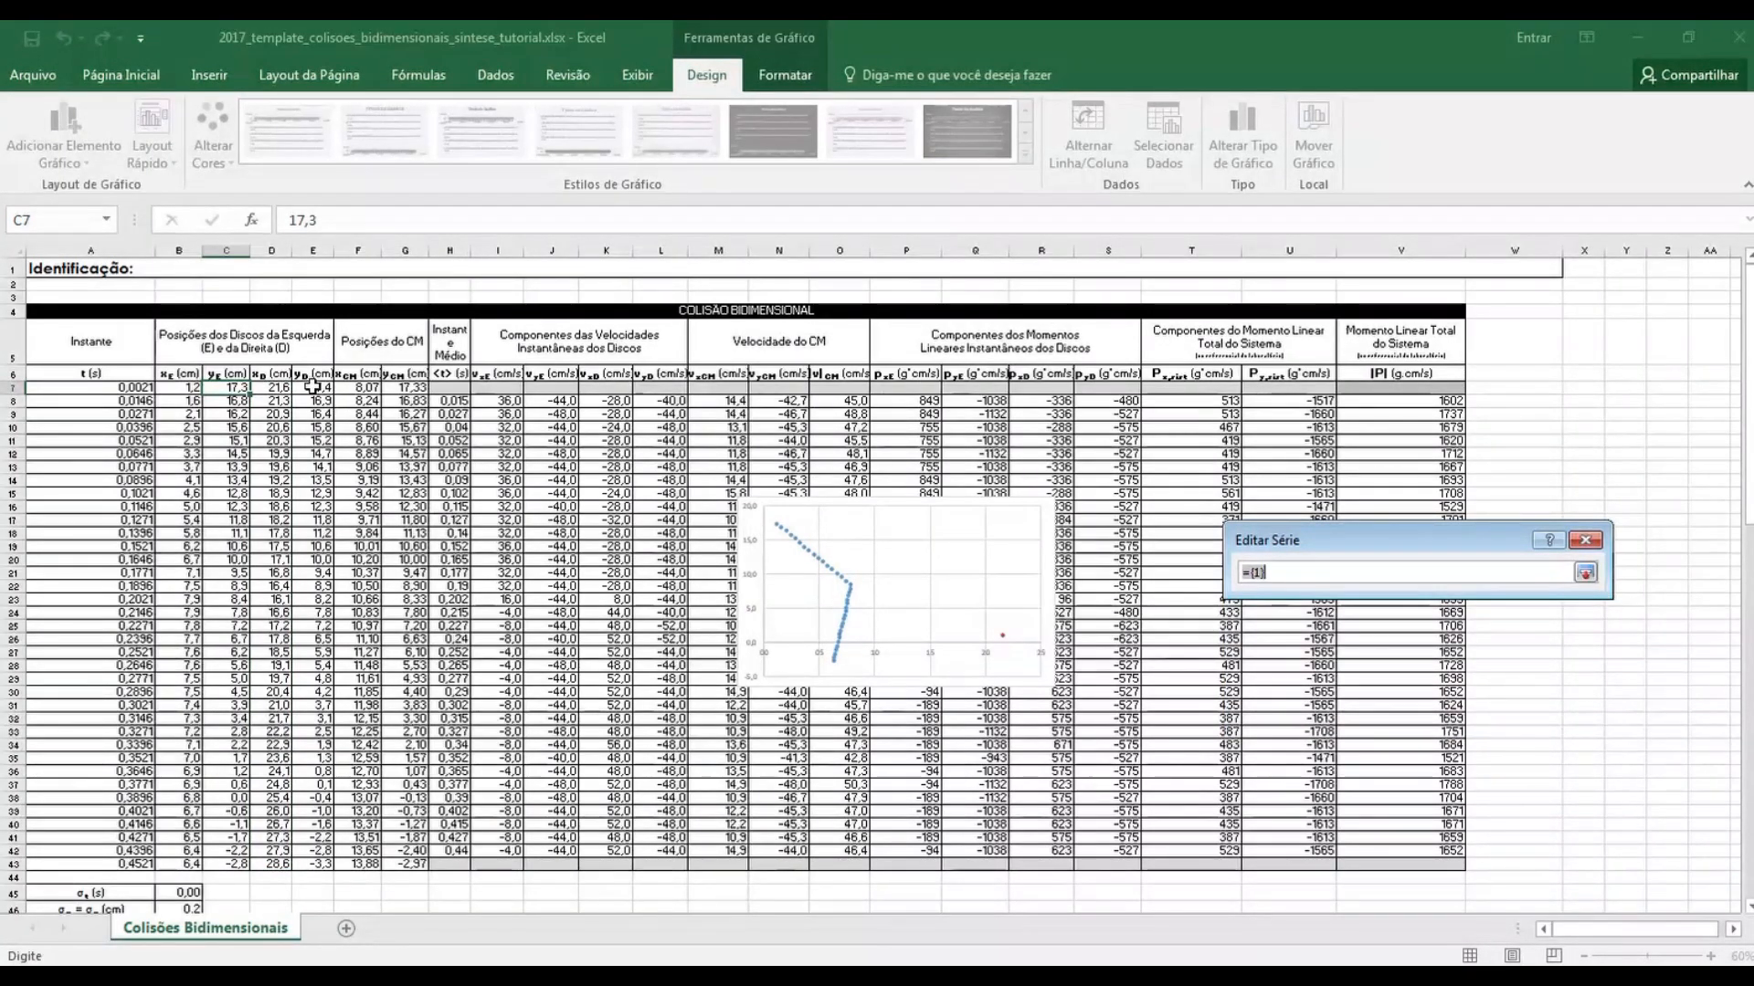
{"action": "left_click_drag", "start_coordinate": [312, 387], "coordinate": [316, 863]}
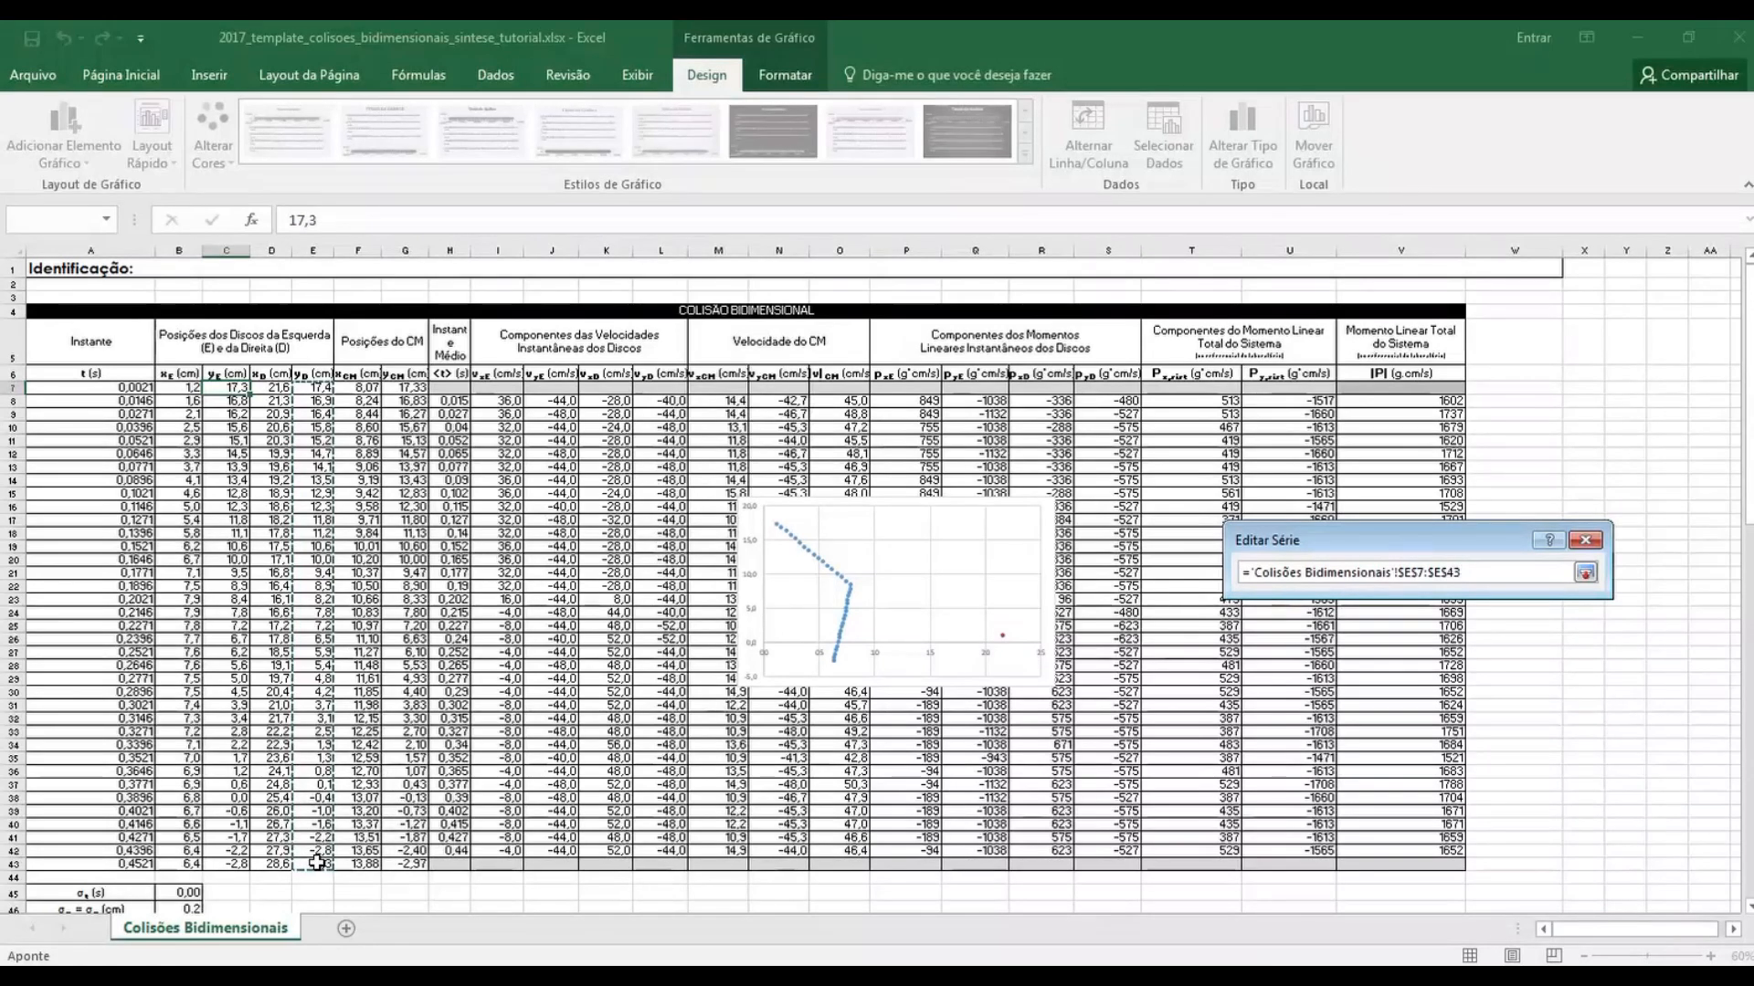
{"action": "left_click", "coordinate": [1585, 573]}
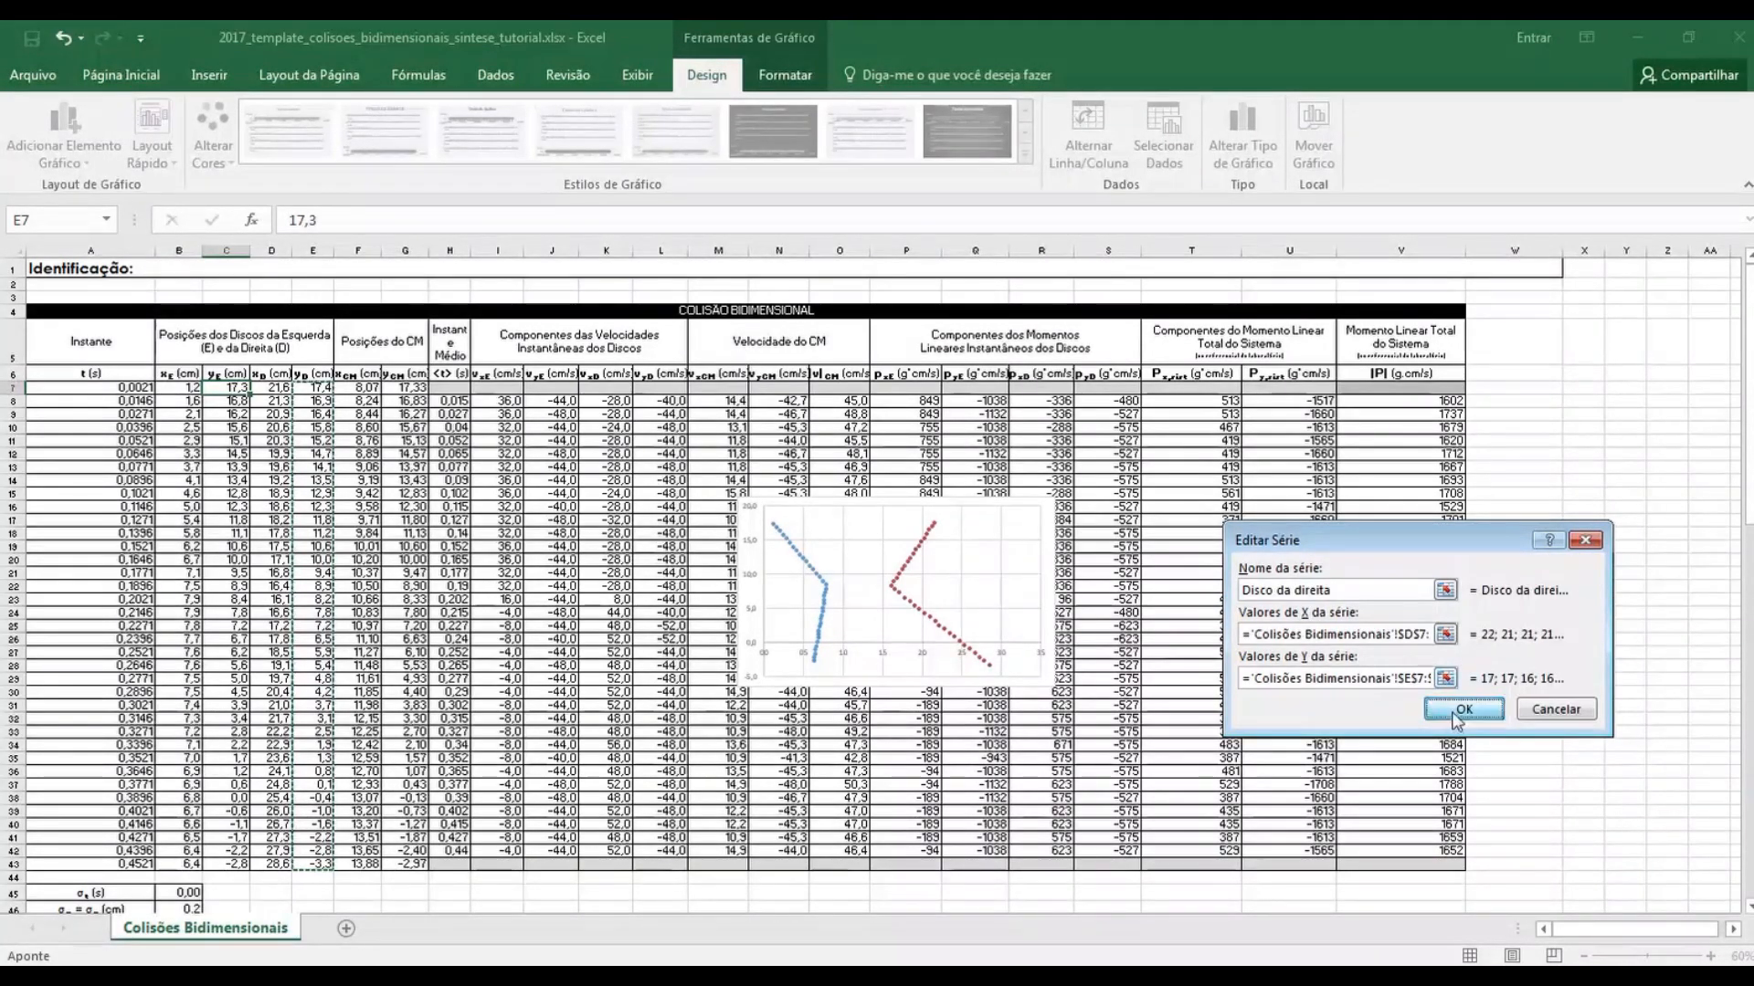
{"action": "left_click", "coordinate": [1462, 710]}
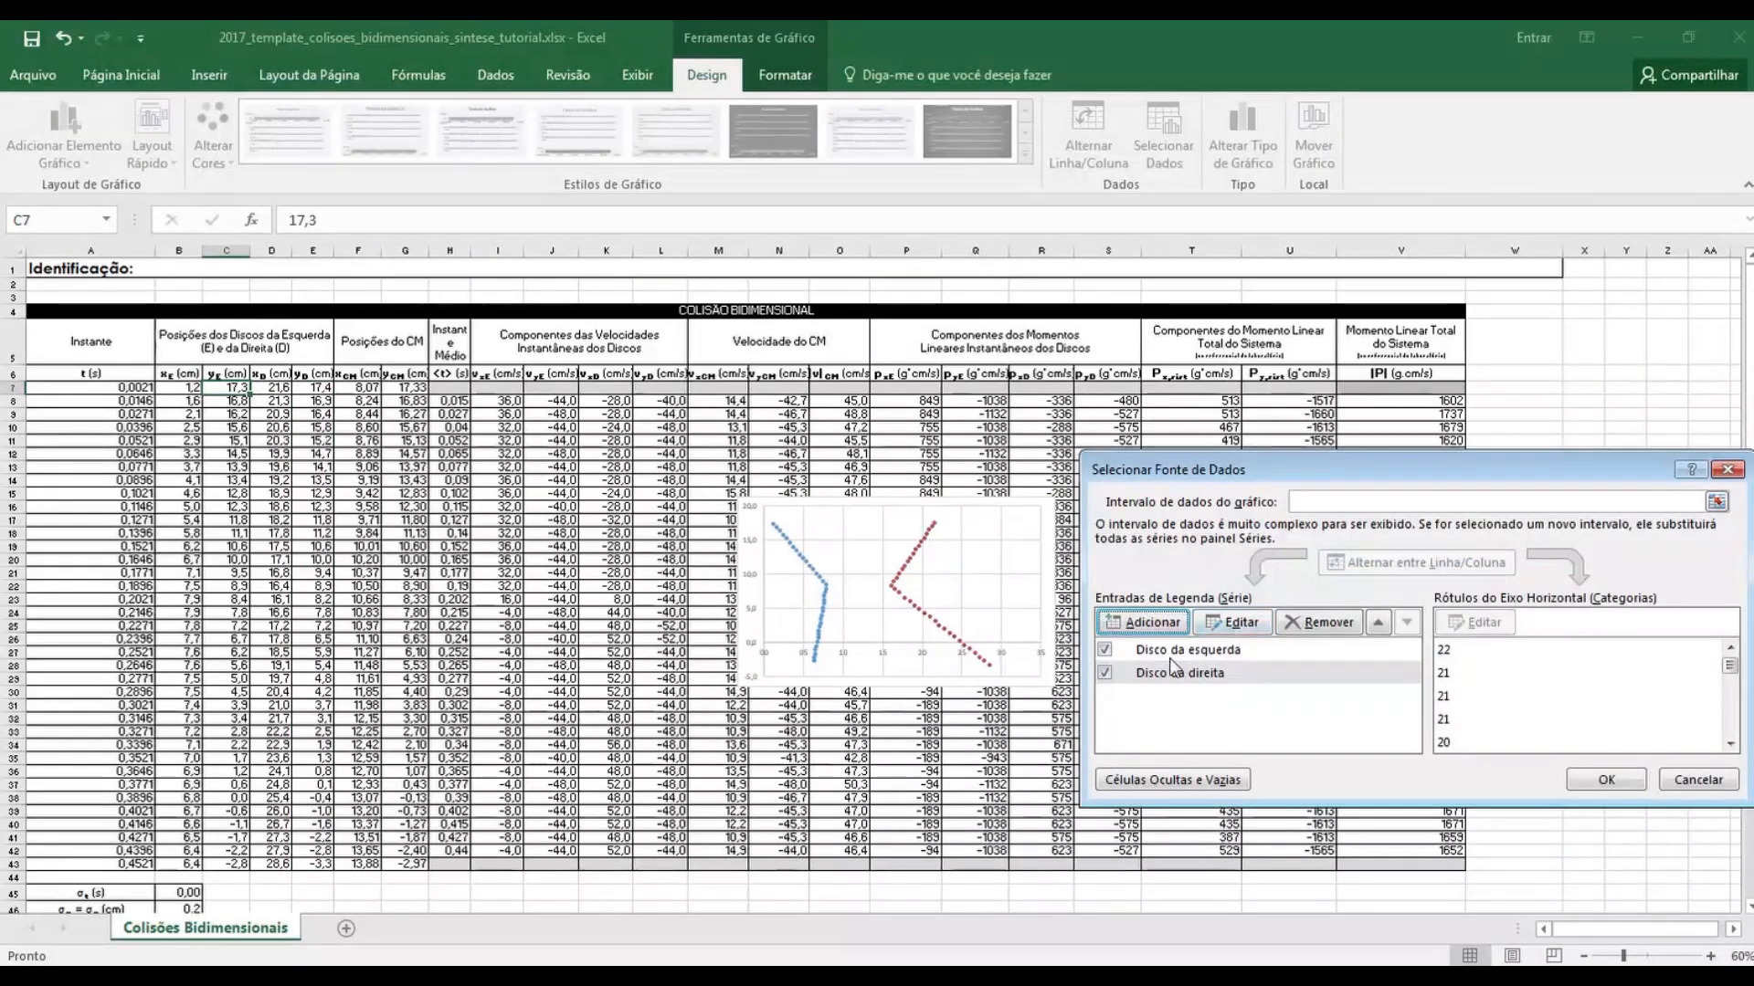
Add a series named "centro de massa" with X values F7:F43 and Y values G7:G43, and accept the chart's data source
{"action": "left_click", "coordinate": [1159, 622]}
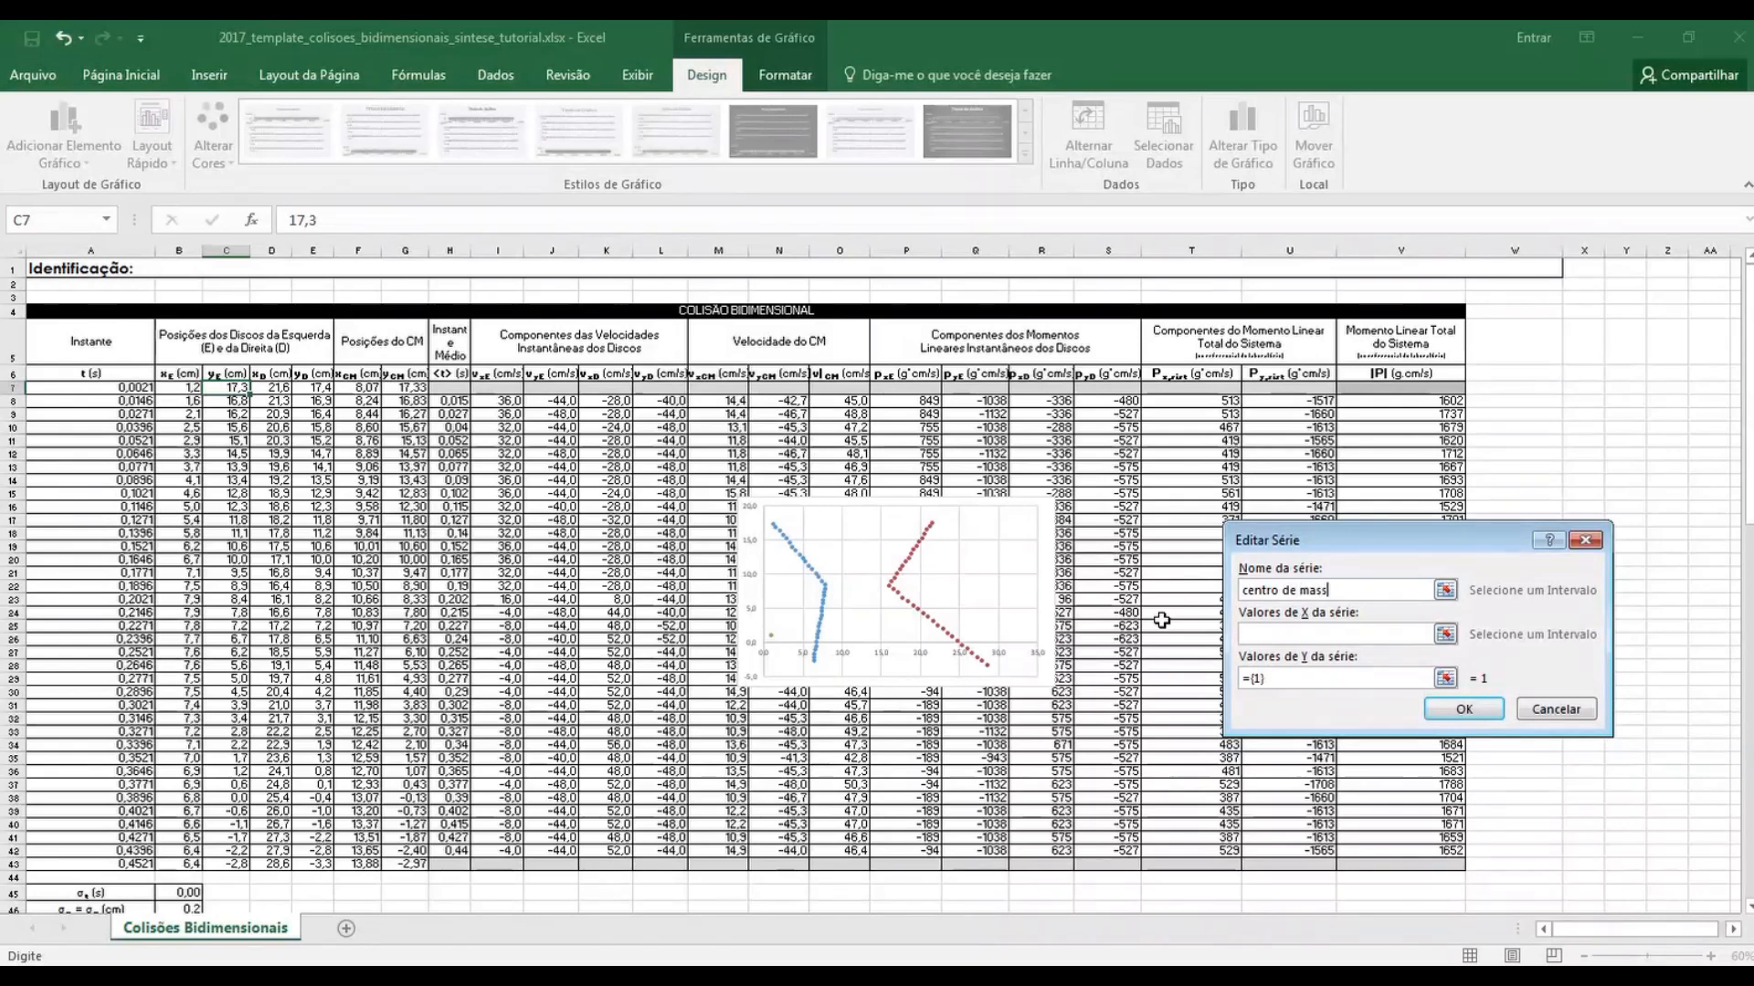
{"action": "left_click", "coordinate": [1445, 634]}
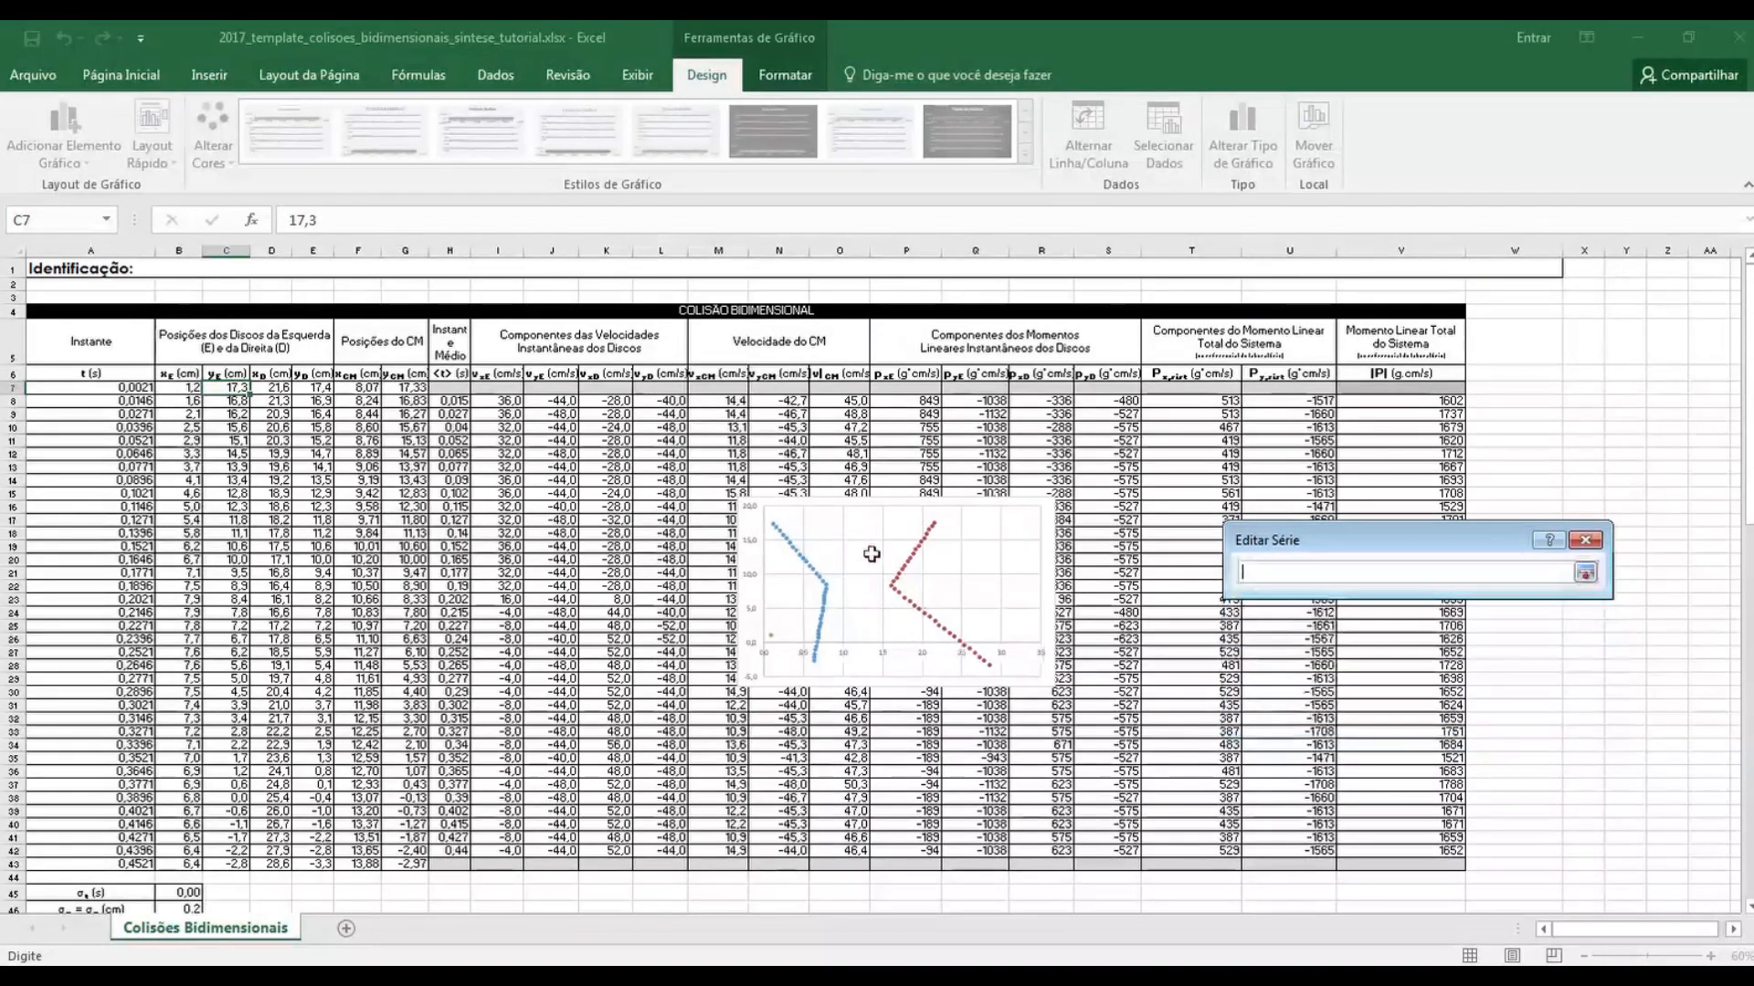
{"action": "left_click_drag", "start_coordinate": [365, 388], "coordinate": [370, 866]}
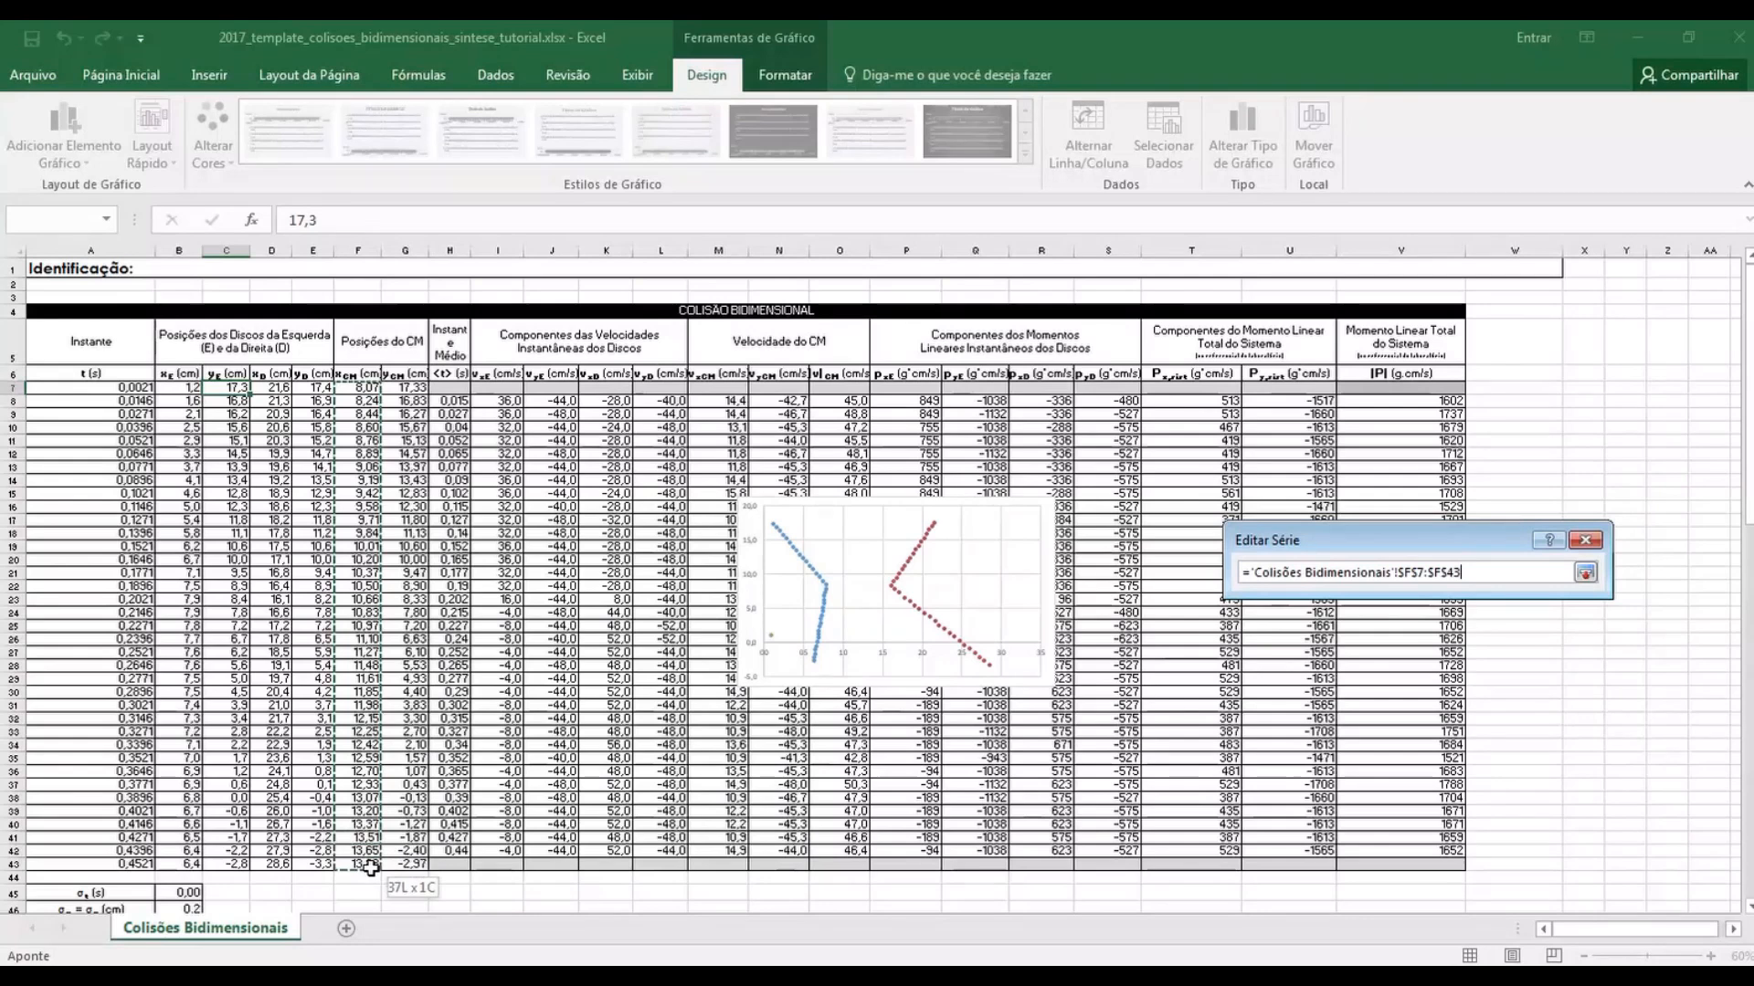
{"action": "left_click", "coordinate": [1584, 572]}
{"action": "left_click", "coordinate": [1446, 678]}
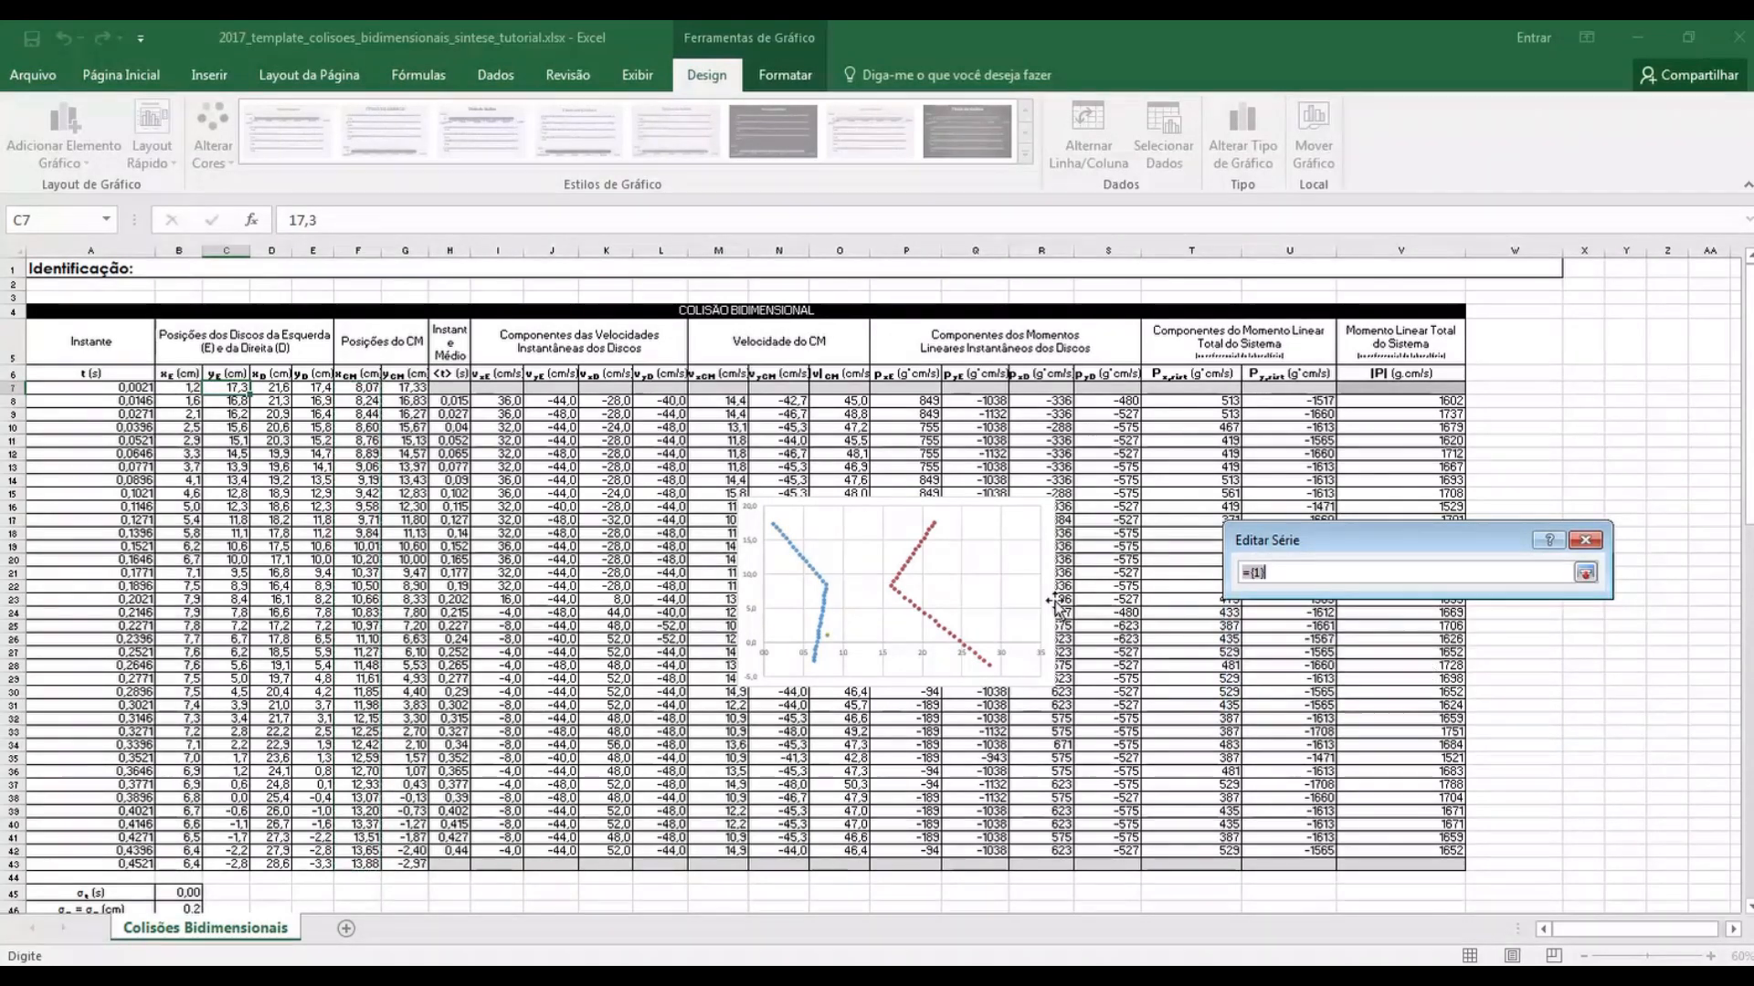
{"action": "left_click_drag", "start_coordinate": [404, 387], "coordinate": [407, 866]}
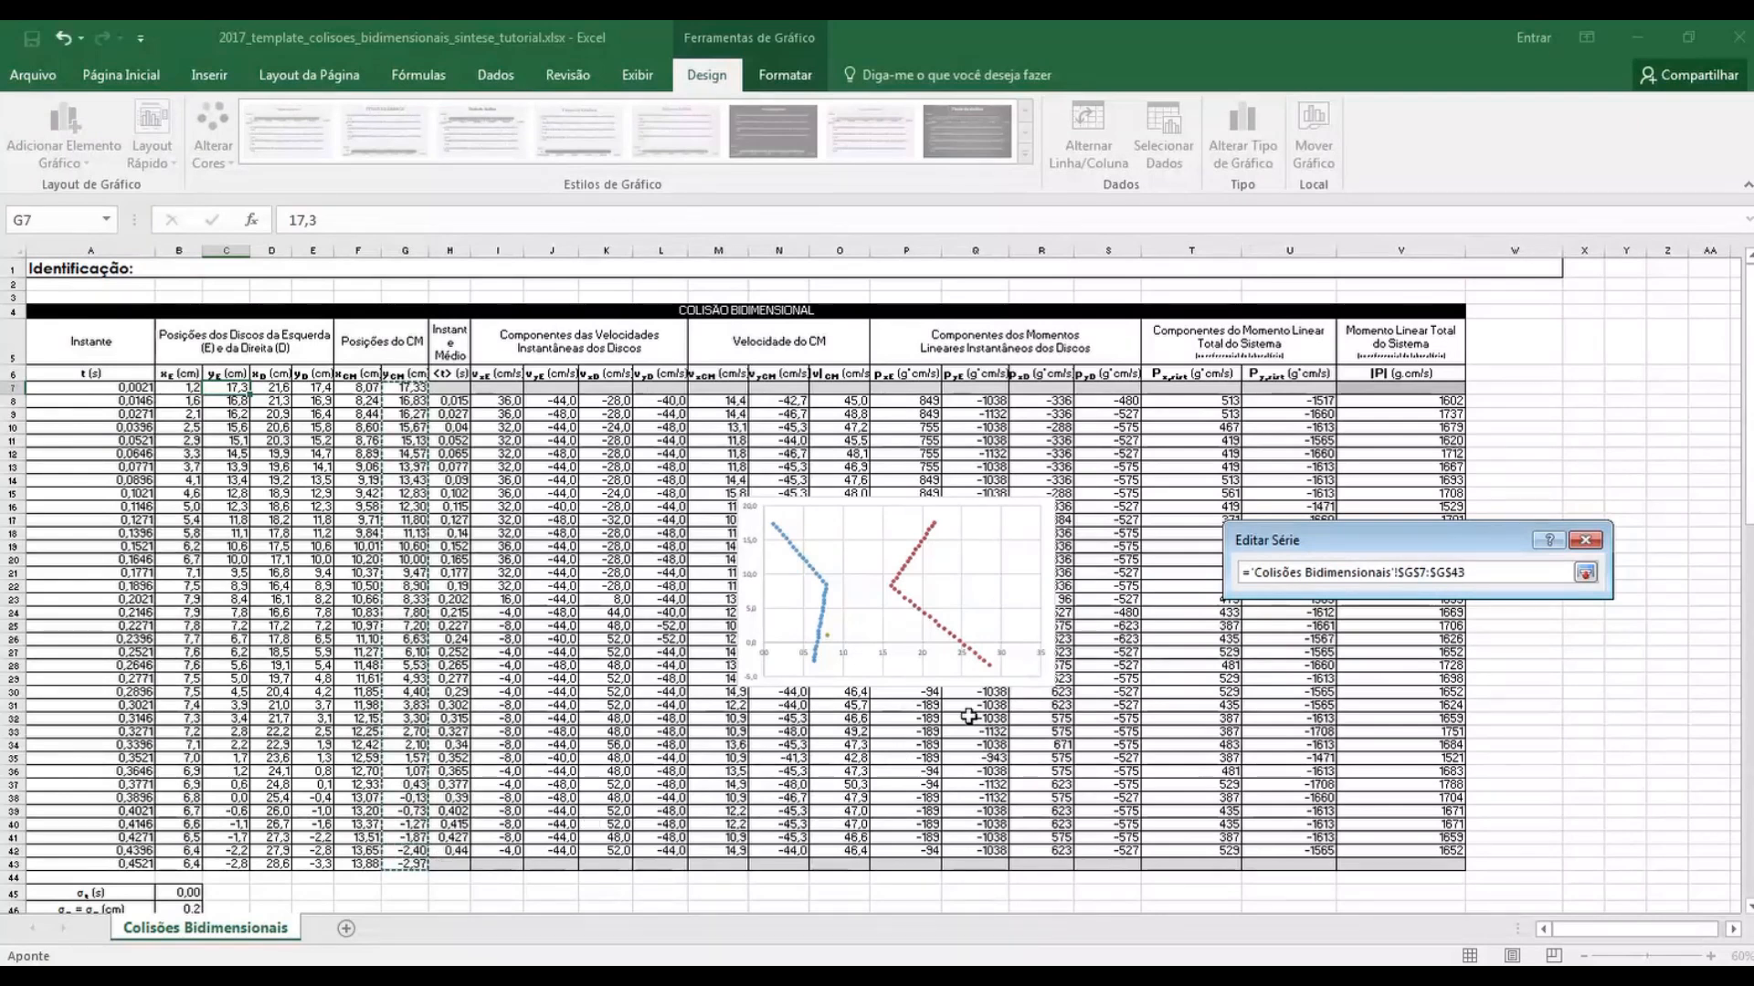
{"action": "left_click", "coordinate": [1584, 572]}
{"action": "left_click", "coordinate": [1487, 712]}
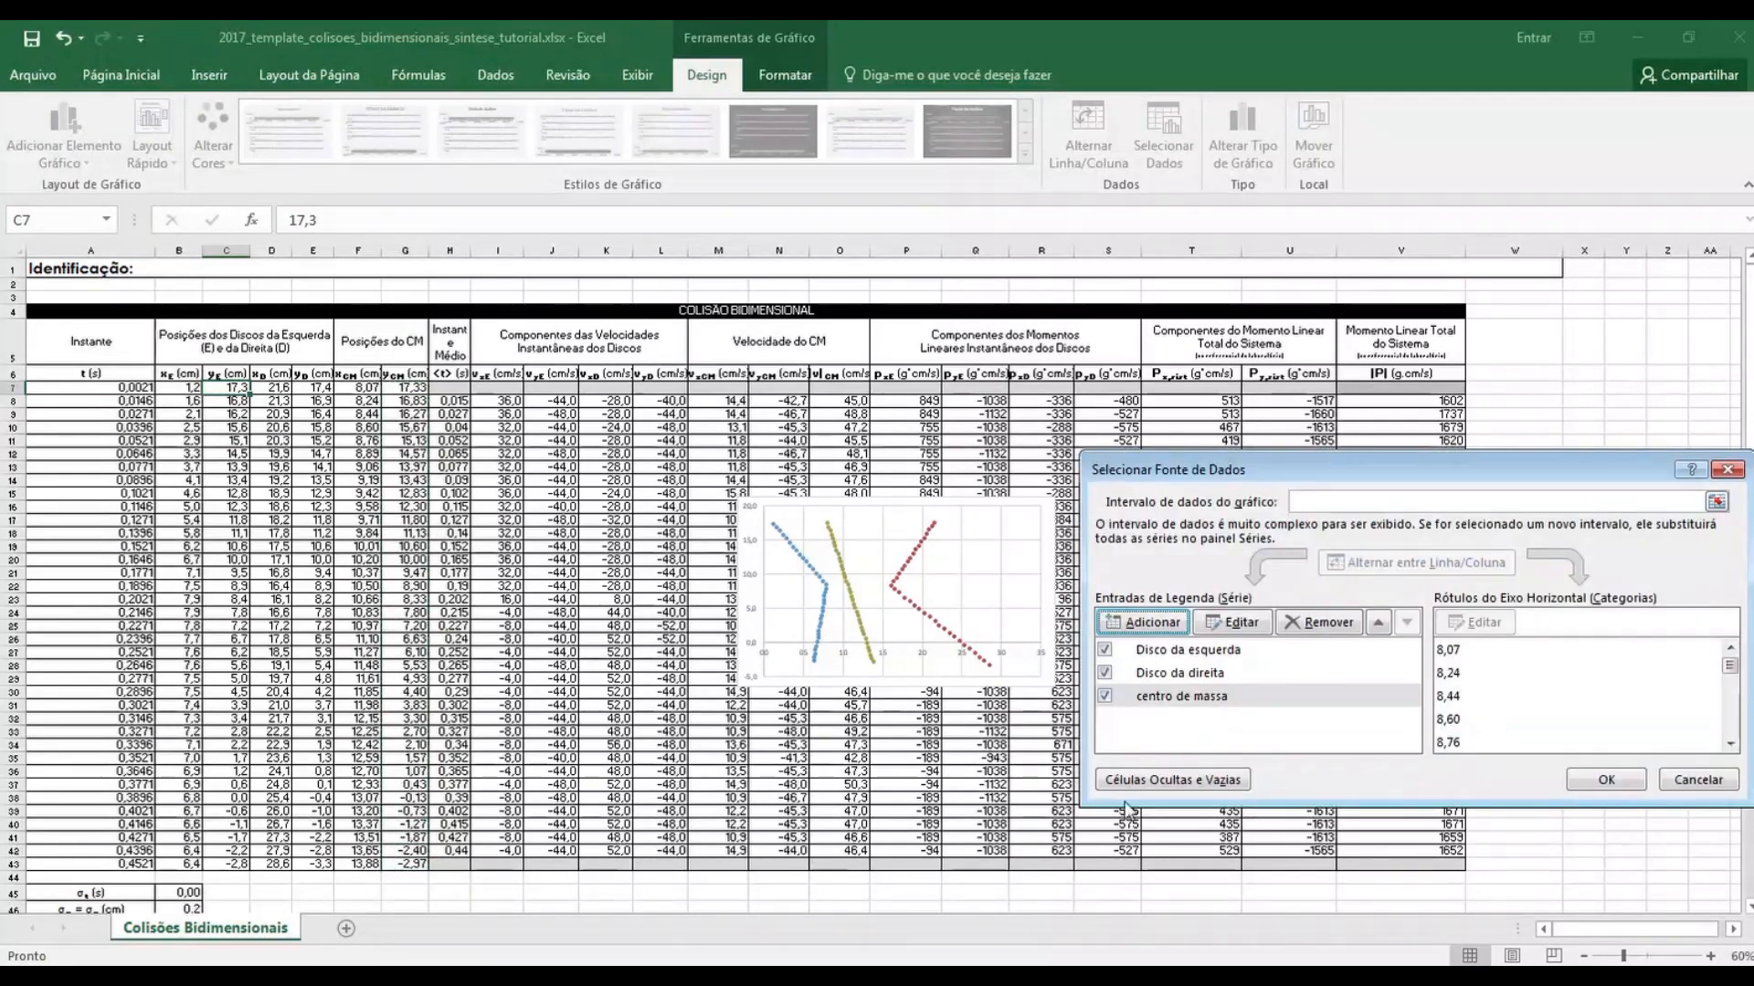
{"action": "left_click", "coordinate": [1606, 780]}
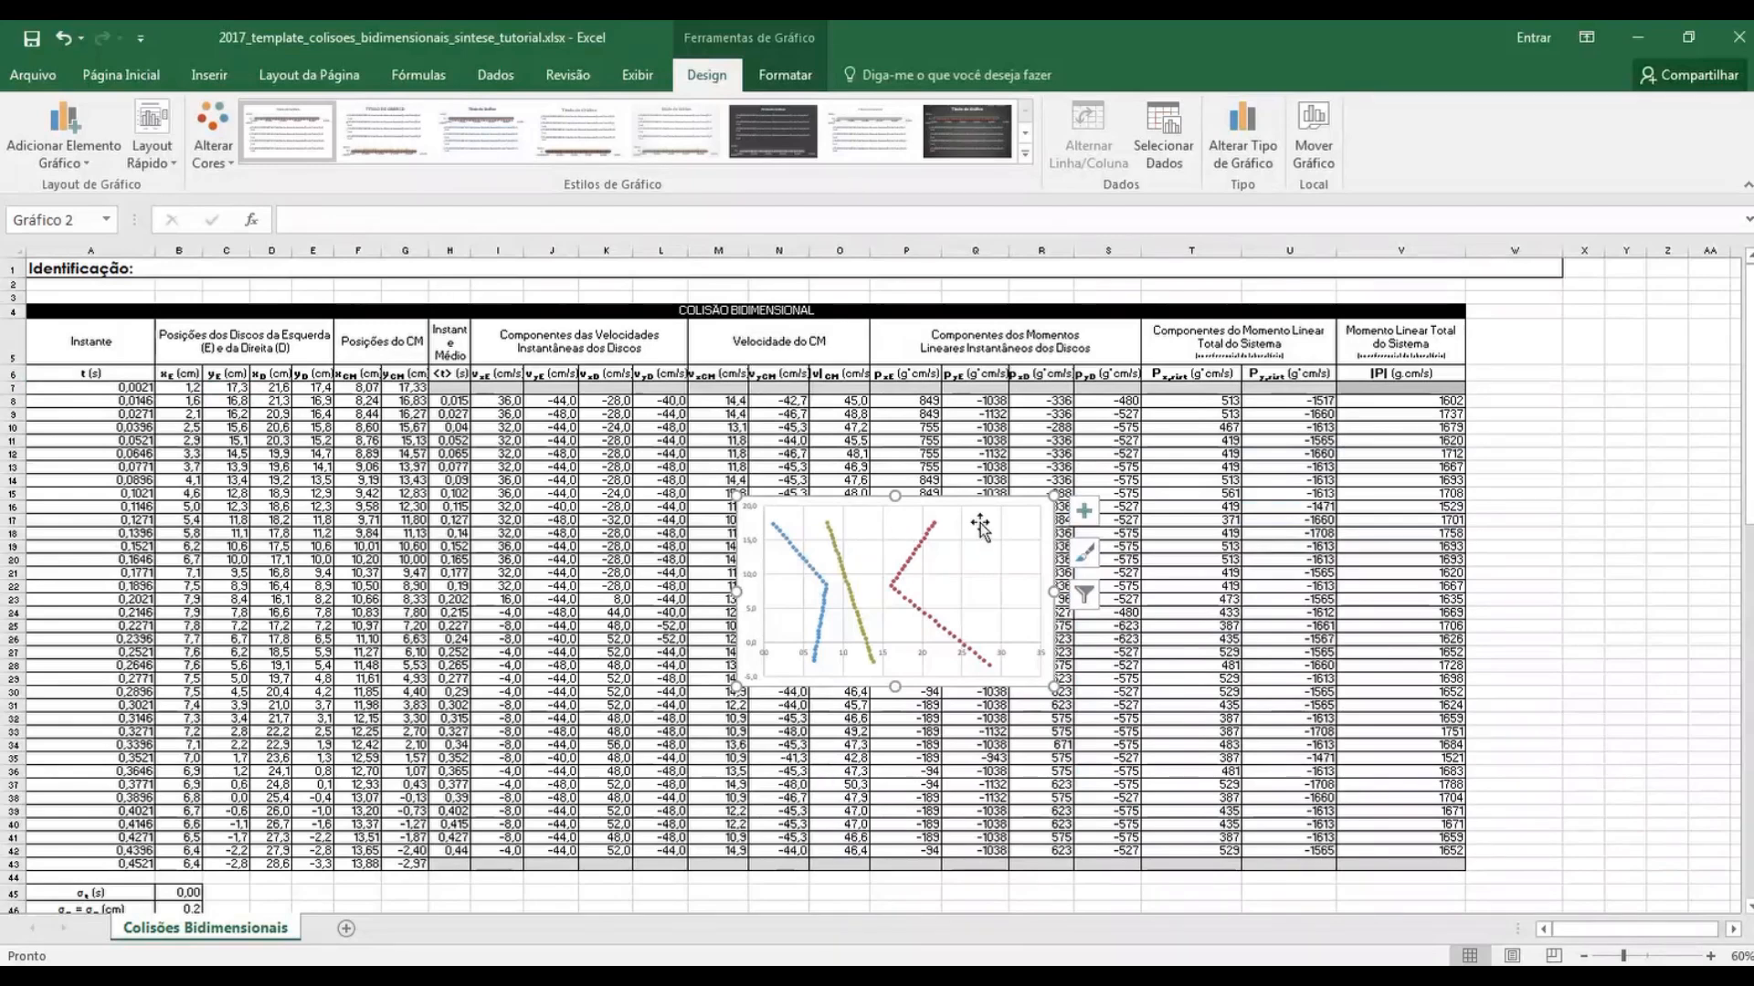
Move the scatter chart into the frame titled "Gráfico da trajetória dos discos e do centro de massa"
{"action": "left_click", "coordinate": [1035, 514]}
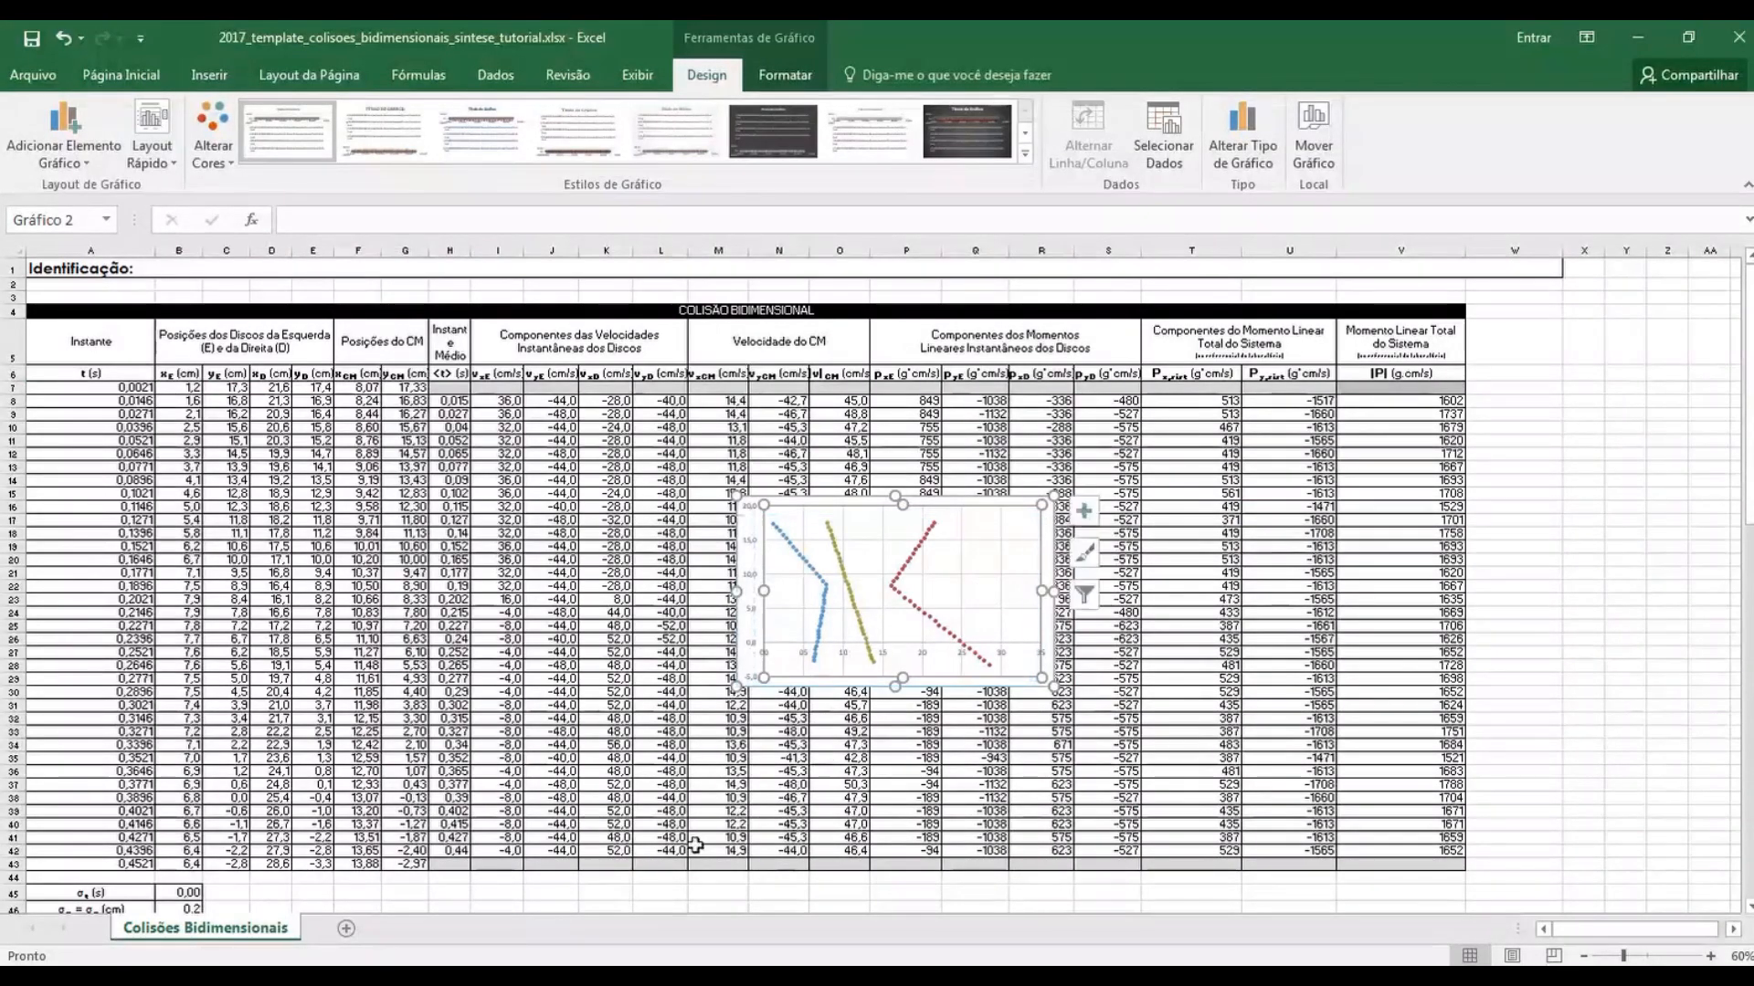
{"action": "left_click_drag", "start_coordinate": [1028, 516], "coordinate": [618, 896]}
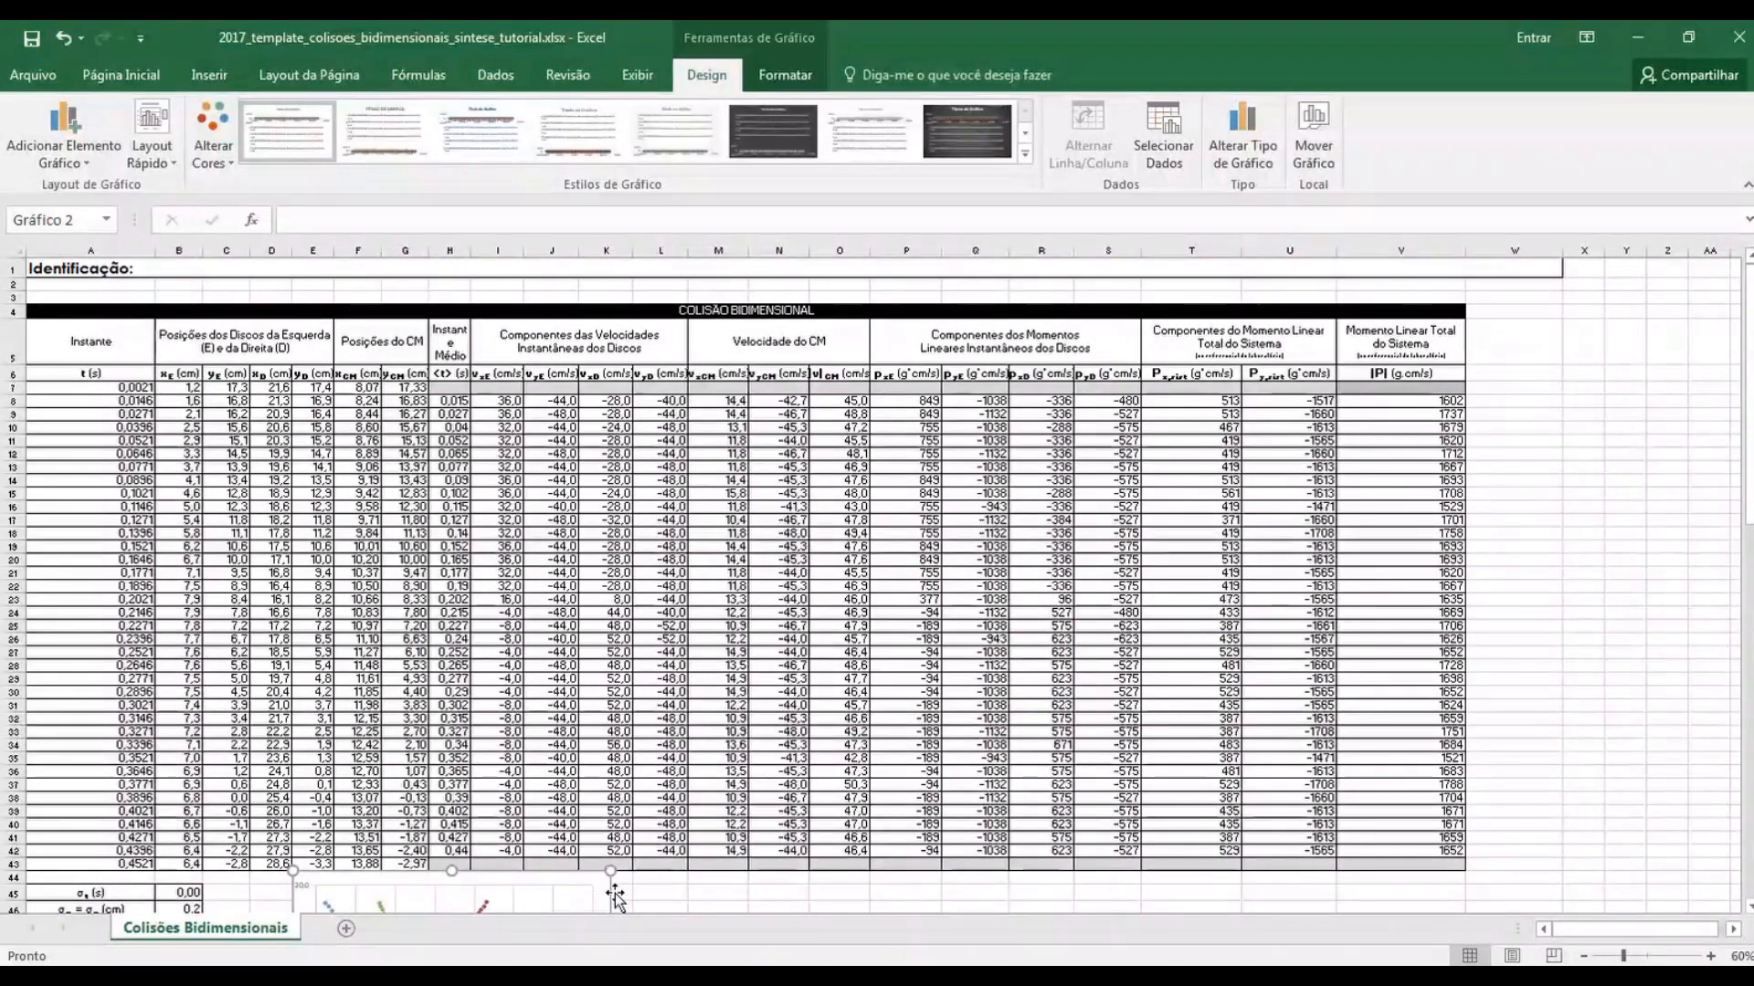
{"action": "scroll", "coordinate": [615, 900], "scroll_direction": "down", "scroll_amount": 10}
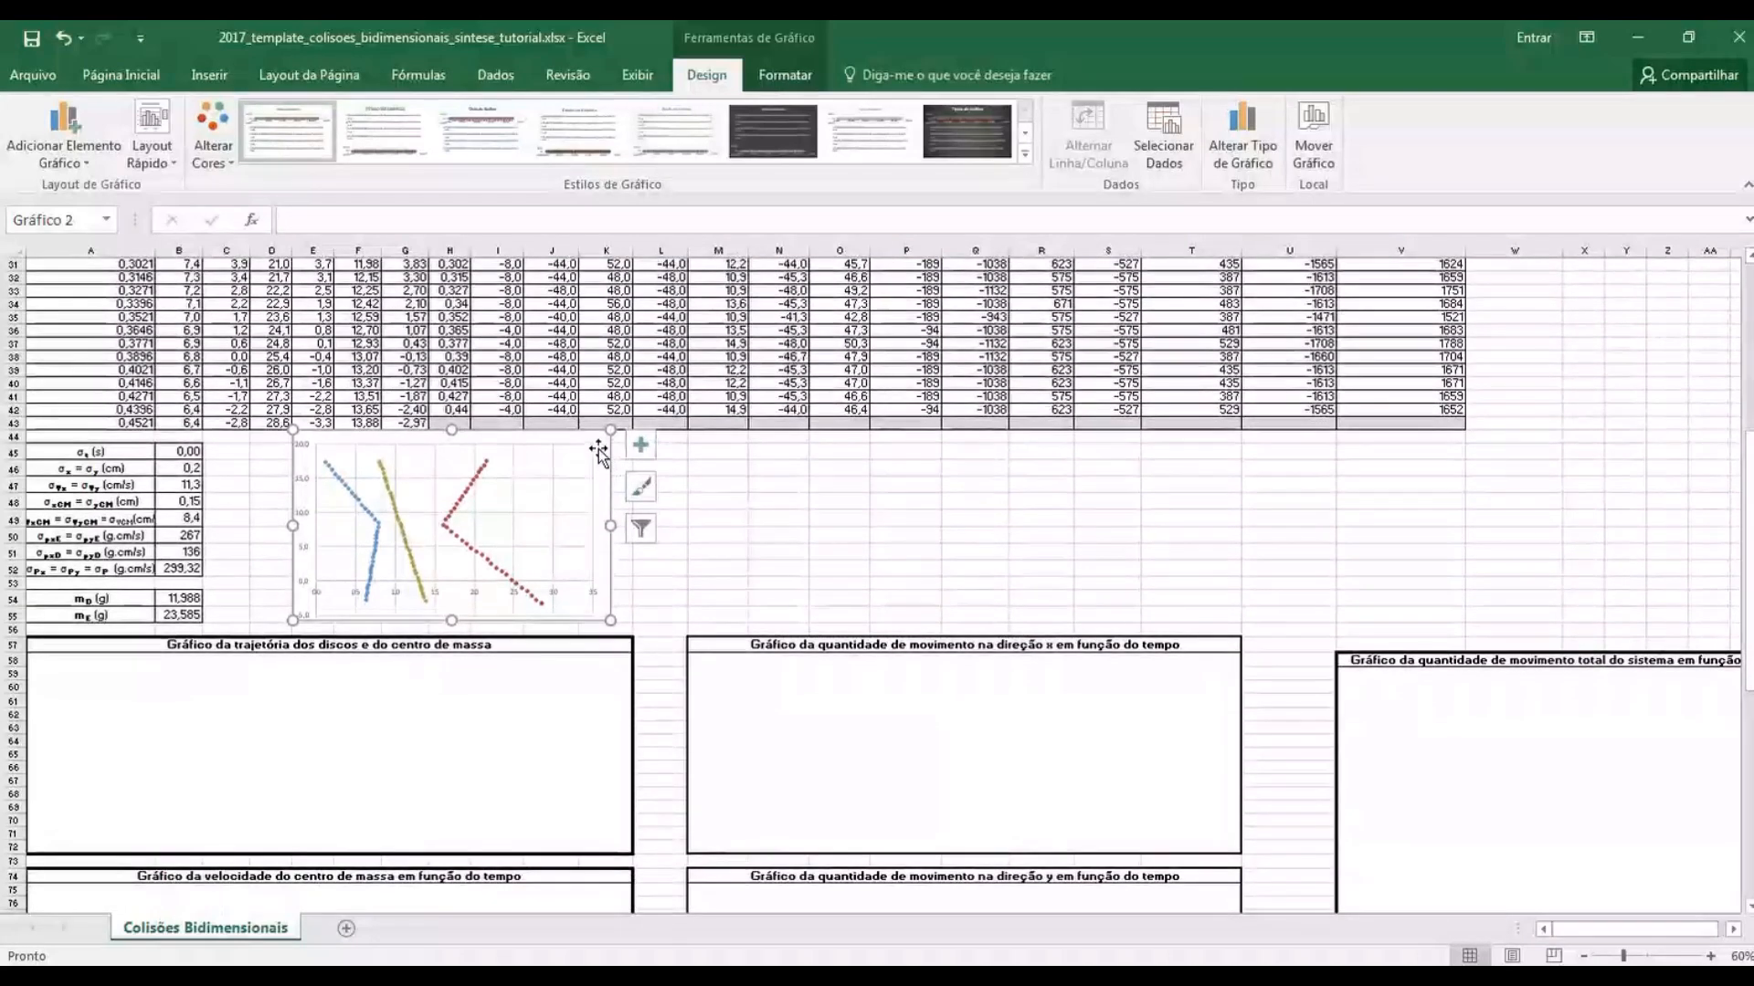
{"action": "left_click_drag", "start_coordinate": [599, 452], "coordinate": [459, 677]}
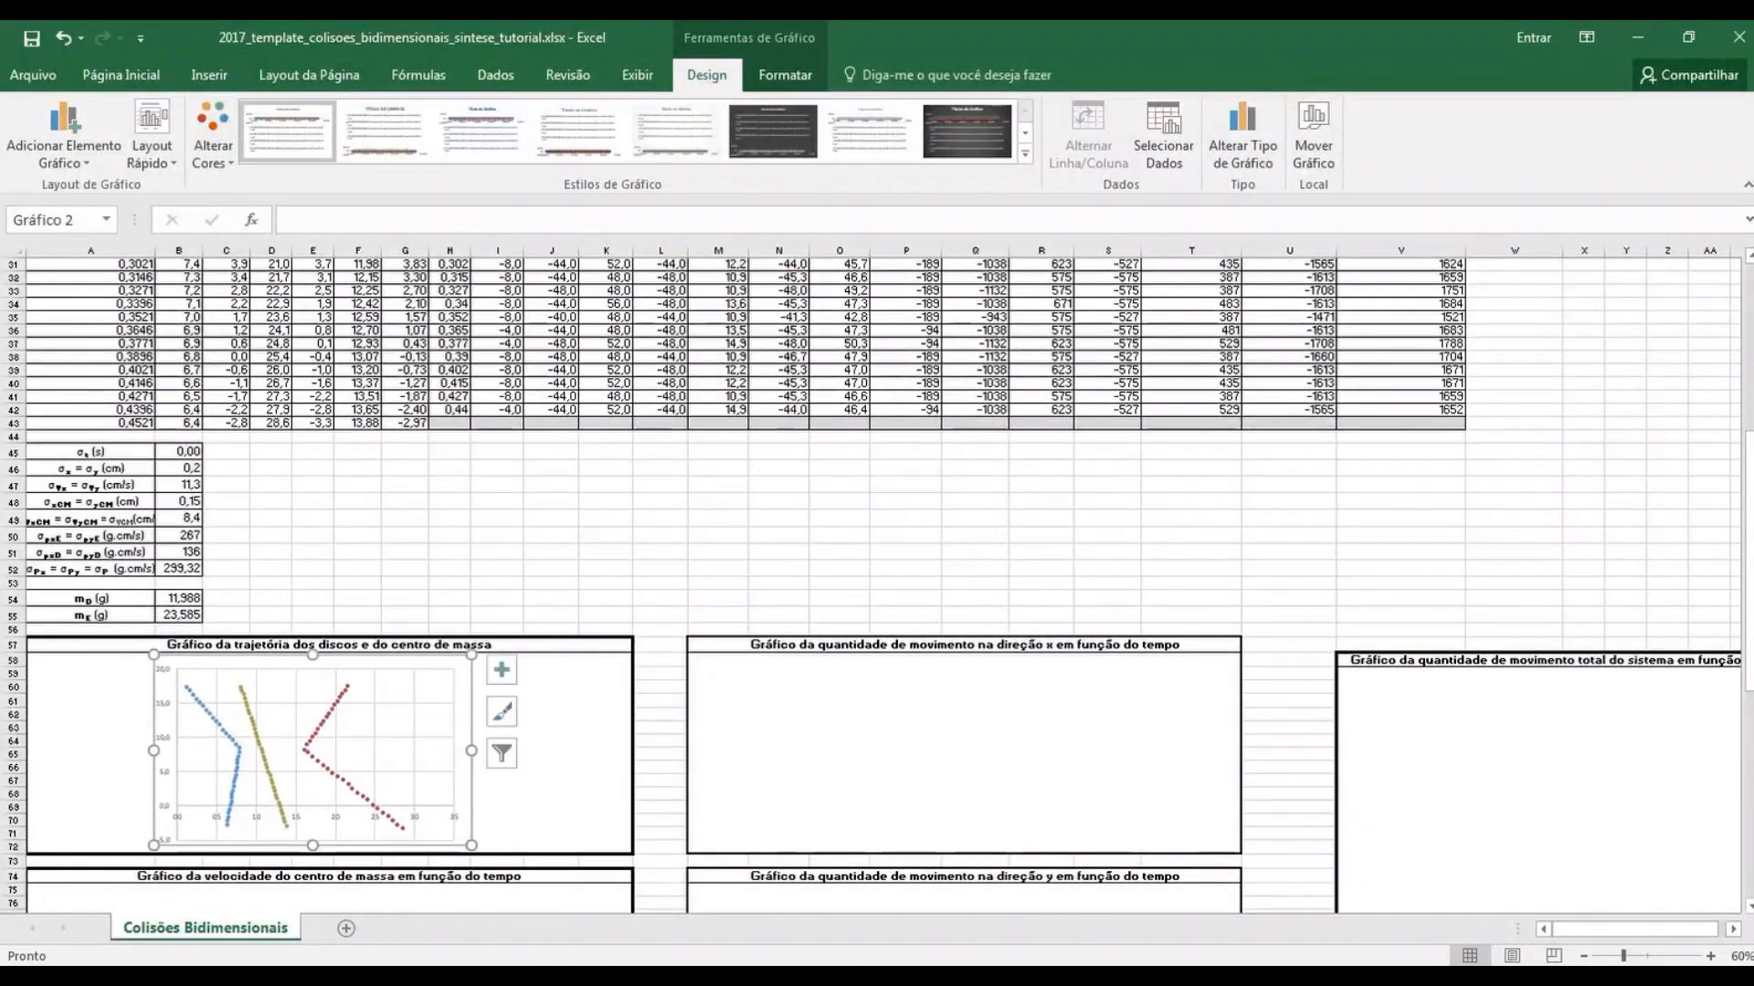
Apply a quick layout with a chart title, axis titles and a legend beside the plot to the trajectory chart
{"action": "left_click", "coordinate": [1711, 956]}
{"action": "left_click", "coordinate": [1711, 956]}
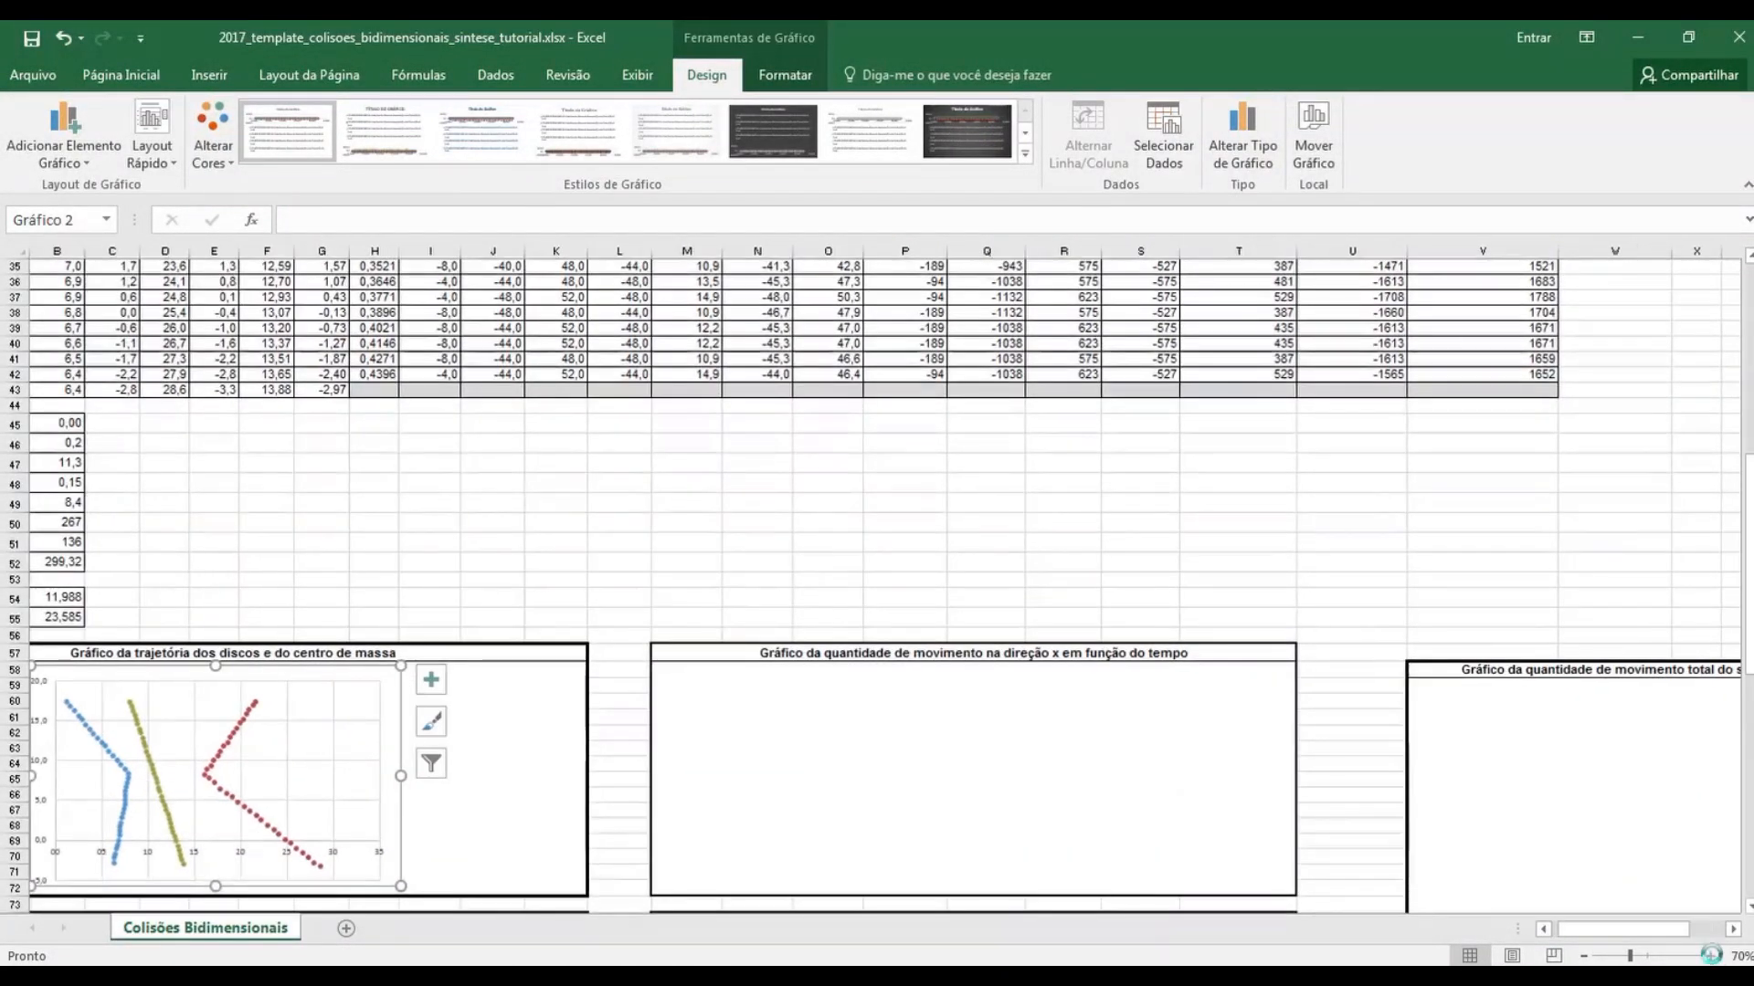
{"action": "mouse_move", "coordinate": [1640, 929]}
{"action": "left_mouse_down"}
{"action": "mouse_move", "coordinate": [1655, 932]}
{"action": "mouse_move", "coordinate": [1633, 932]}
{"action": "left_mouse_up"}
{"action": "scroll", "coordinate": [1215, 836], "scroll_direction": "down", "scroll_amount": 3}
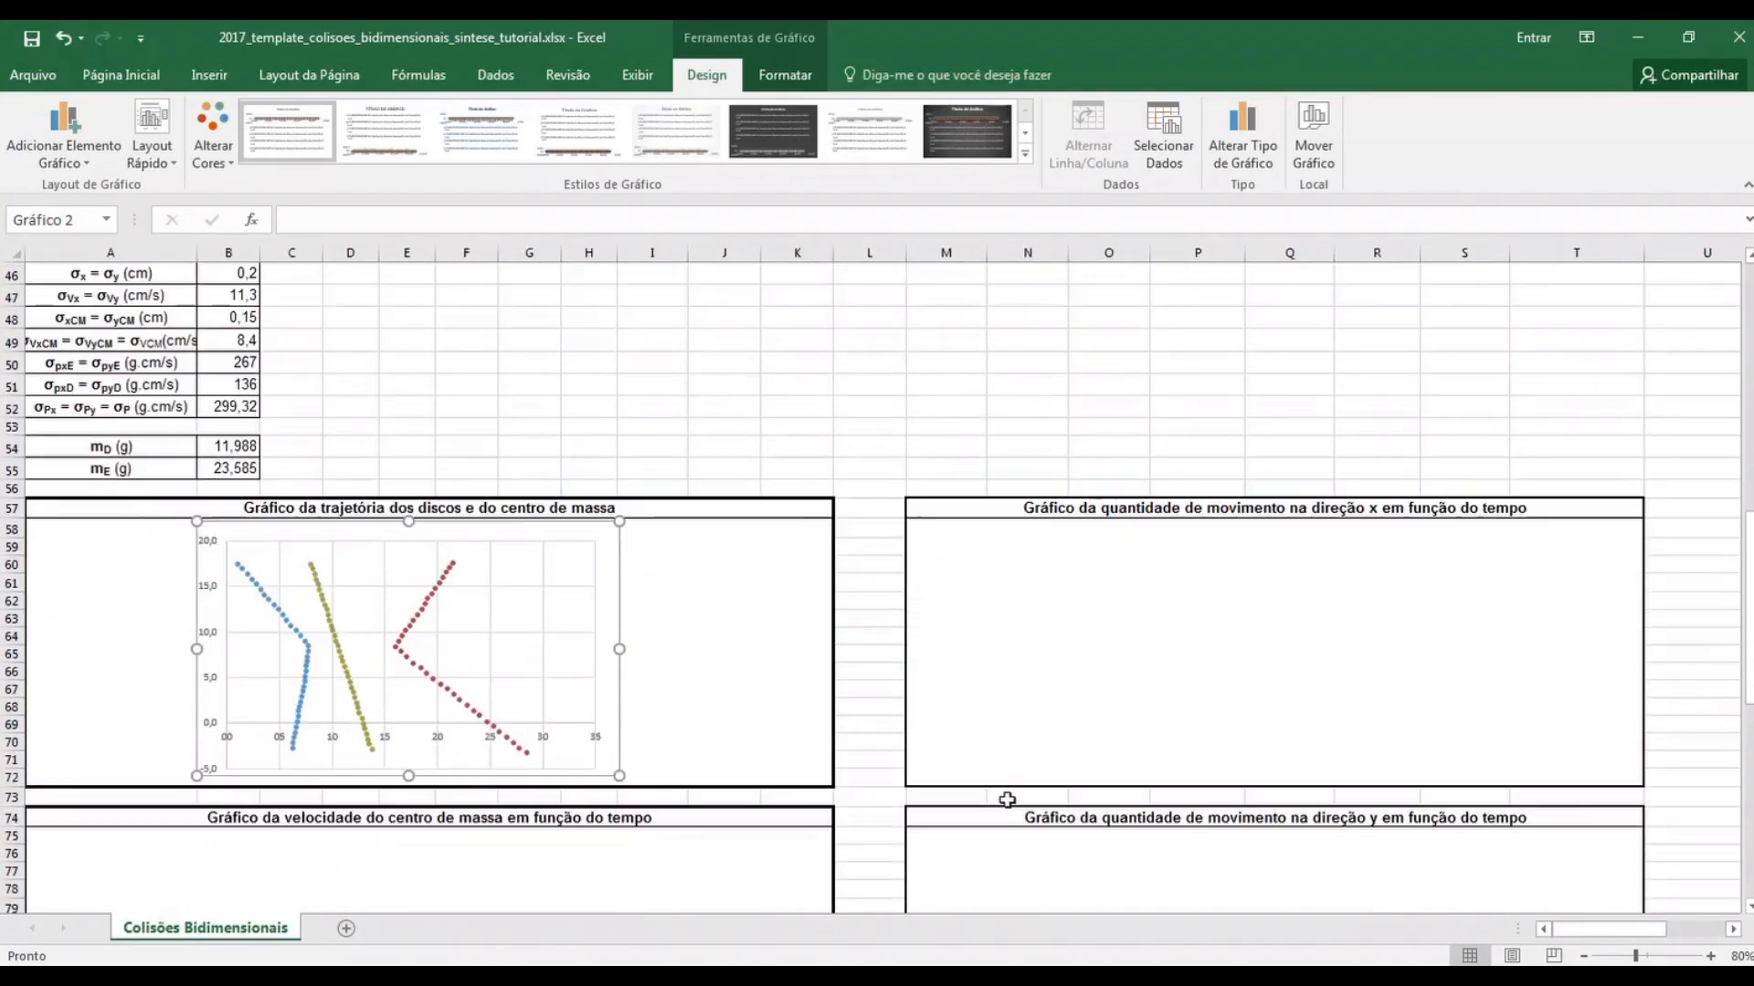
{"action": "left_click", "coordinate": [152, 150]}
{"action": "left_click", "coordinate": [183, 208]}
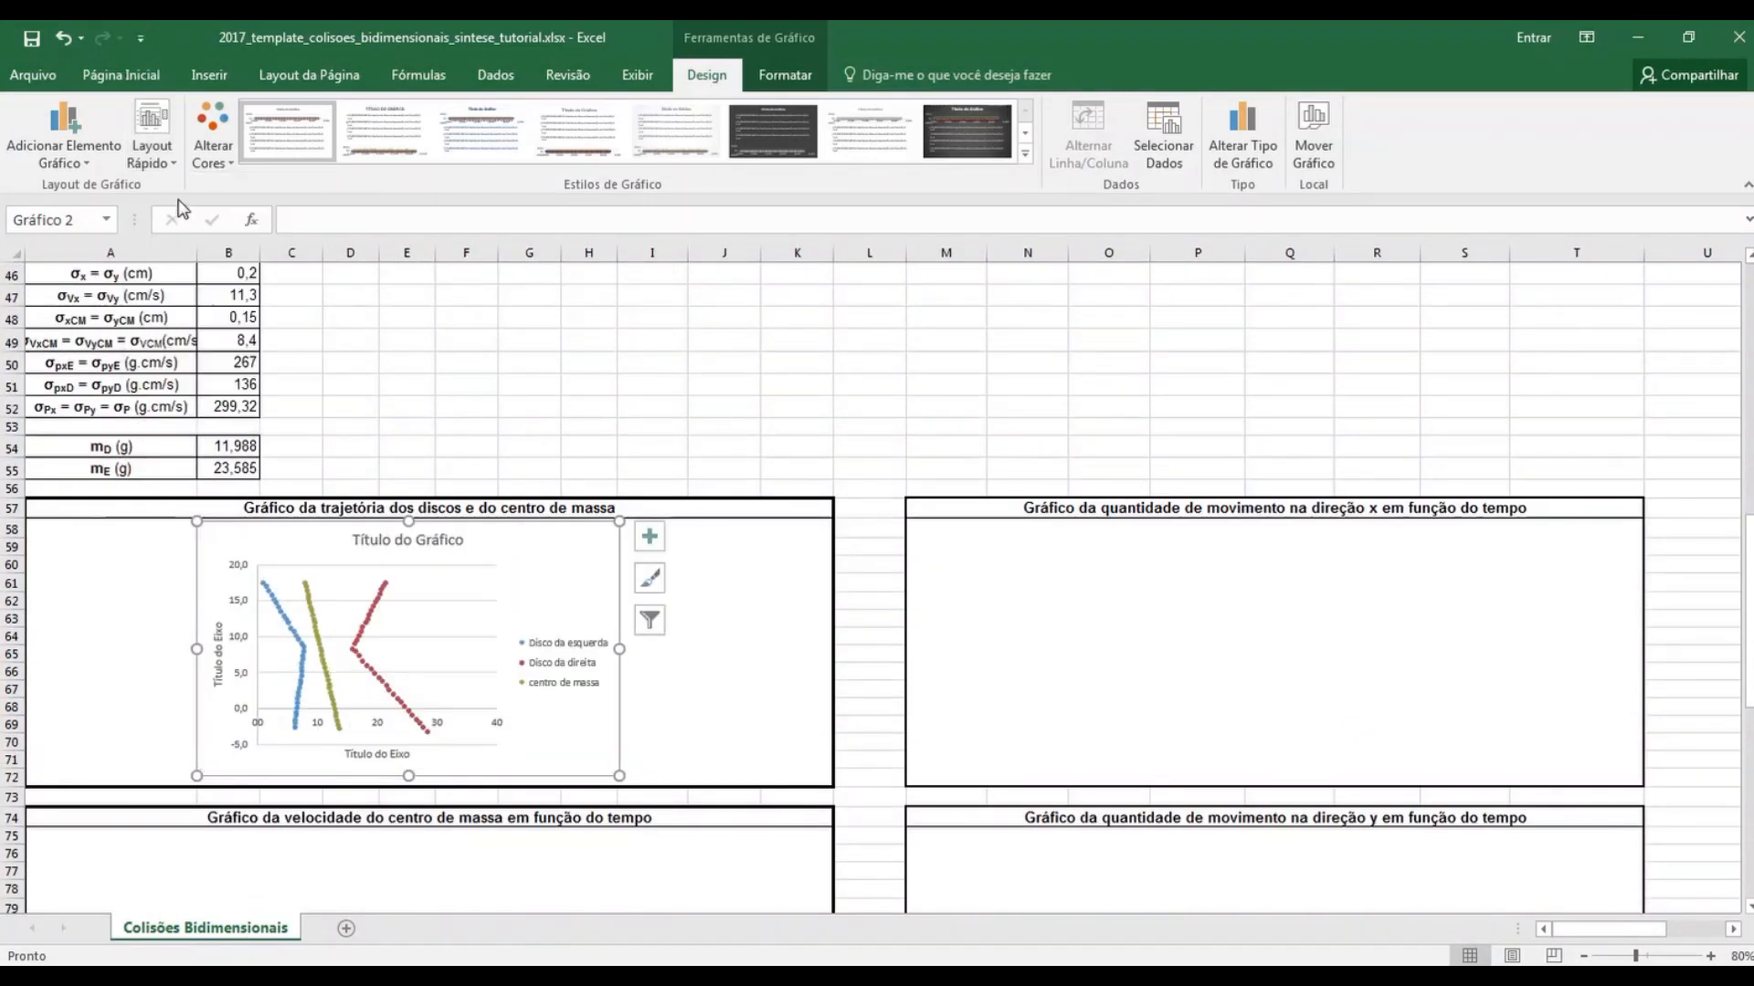
Replace the trajectory chart's vertical axis title with "y(cm)"
{"action": "left_click", "coordinate": [224, 665]}
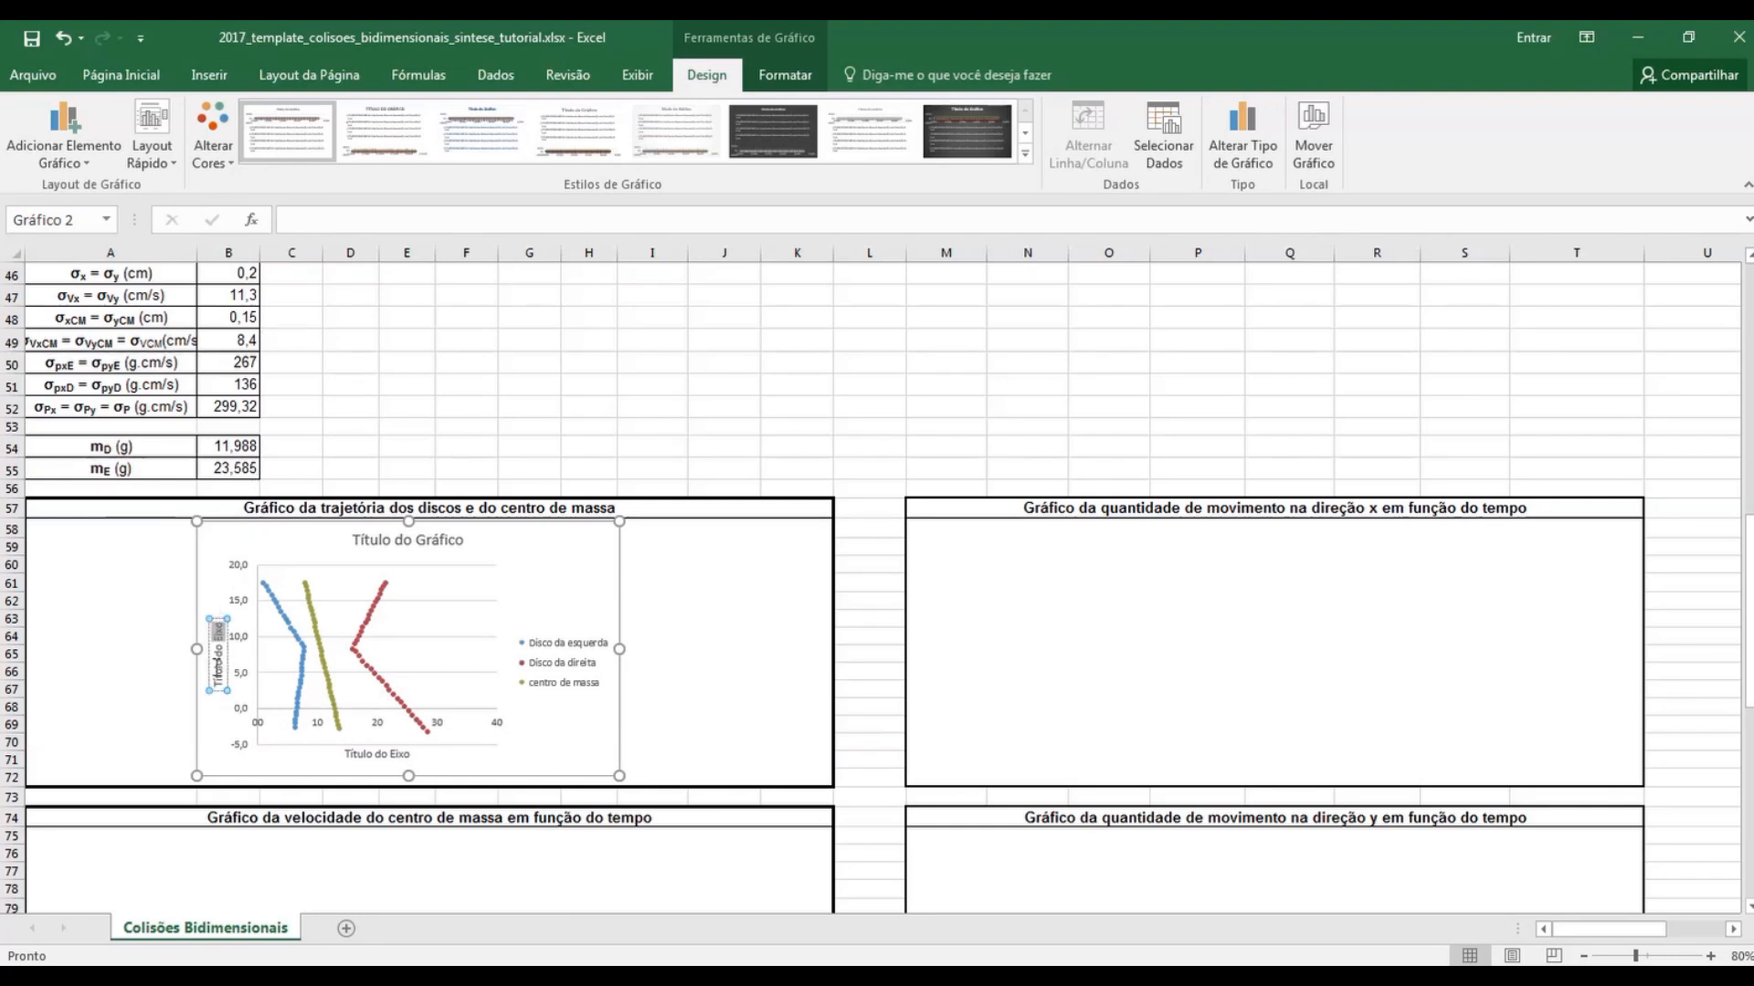
{"action": "left_click_drag", "start_coordinate": [219, 639], "coordinate": [220, 687]}
{"action": "key", "text": "Delete"}
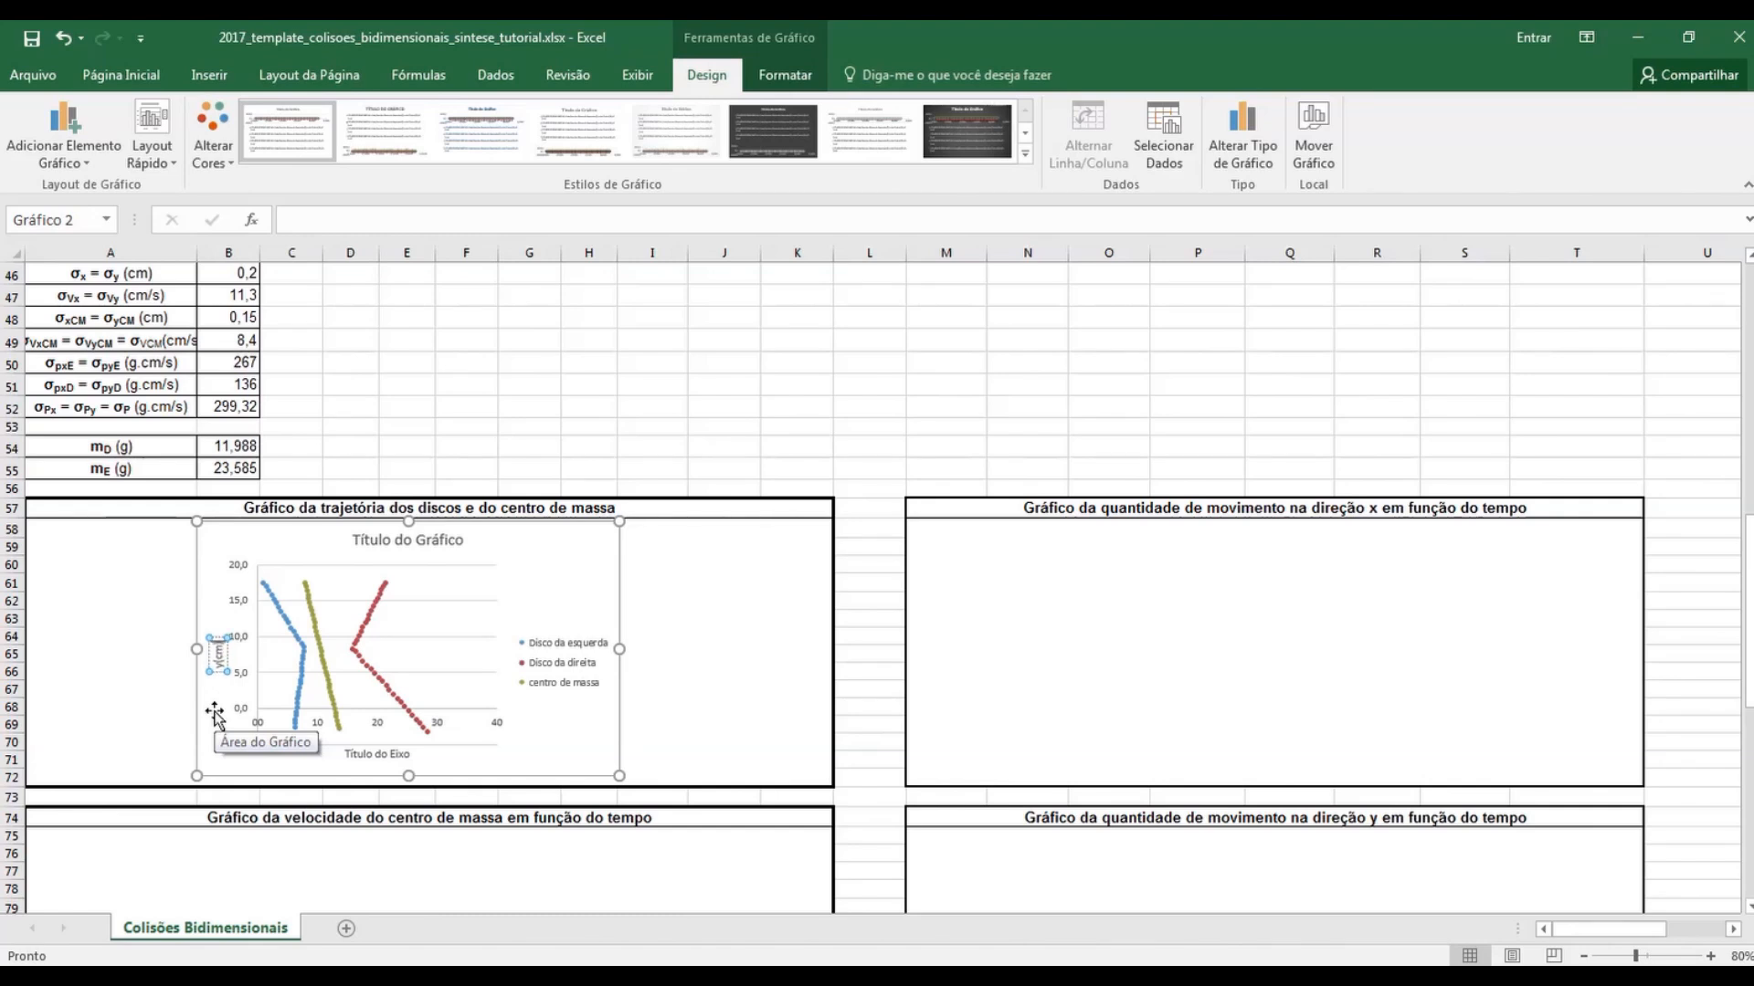
Replace the horizontal axis title with "x(cm)" and delete the placeholder chart title
{"action": "left_click", "coordinate": [396, 754]}
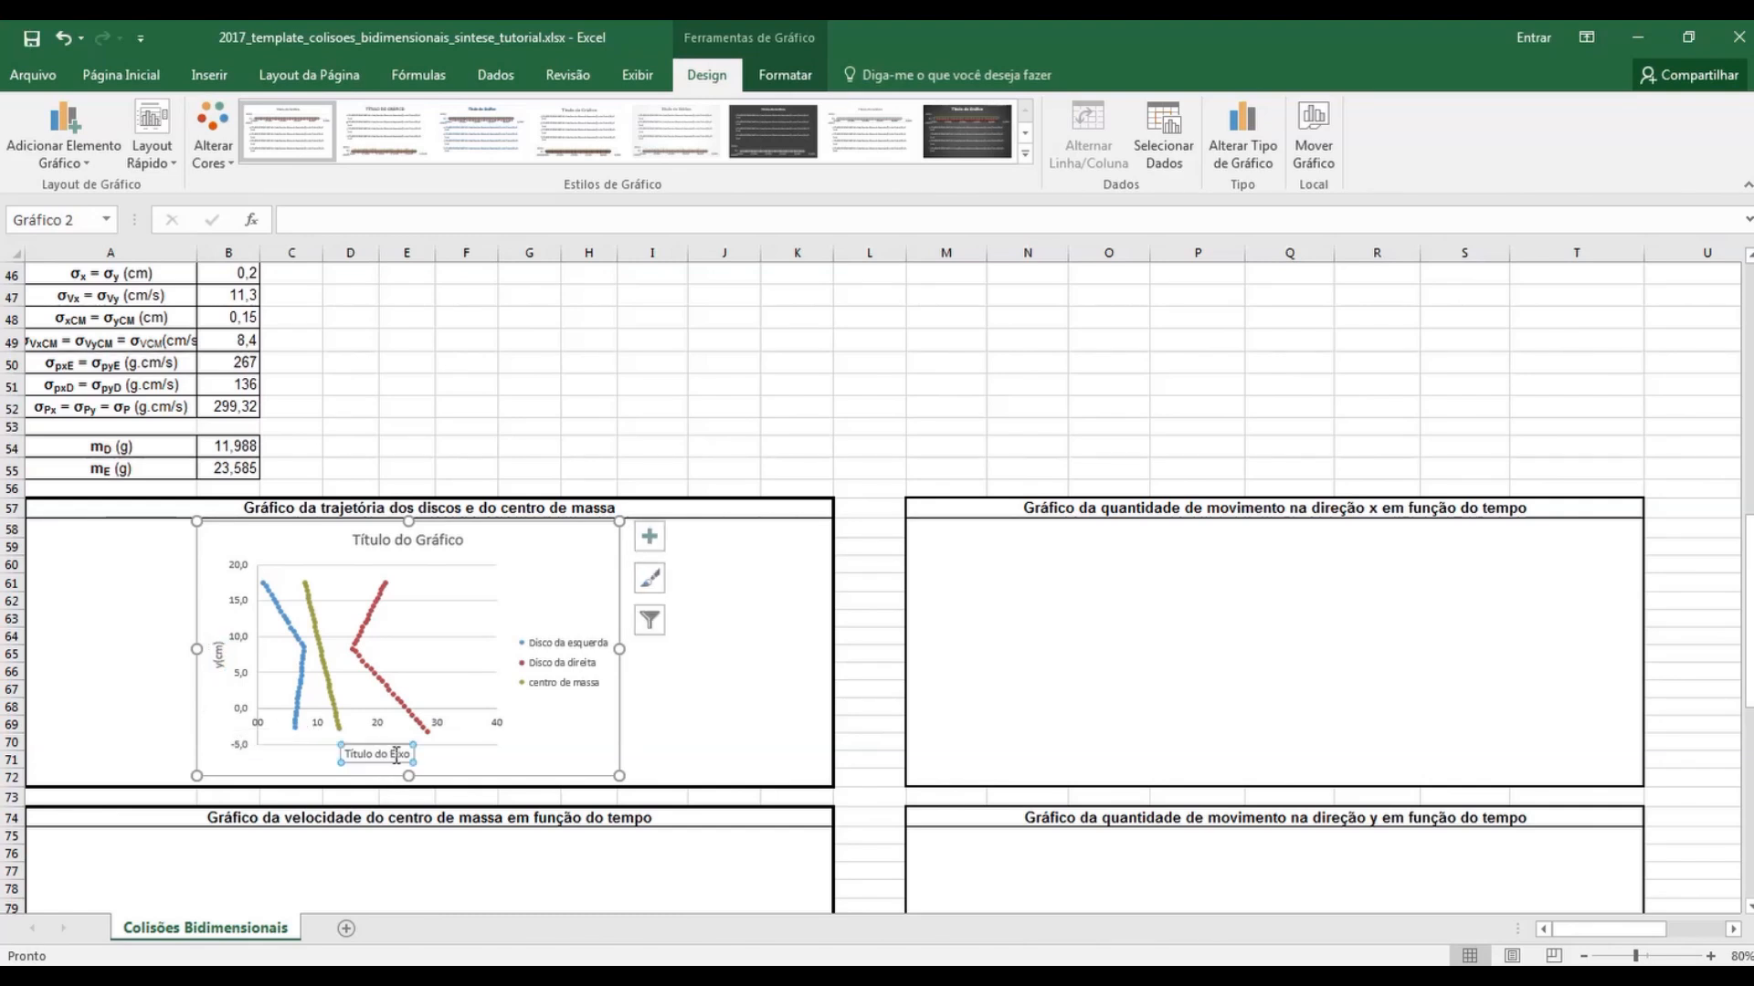
{"action": "double_click", "coordinate": [396, 755]}
{"action": "left_click_drag", "start_coordinate": [412, 754], "coordinate": [349, 761]}
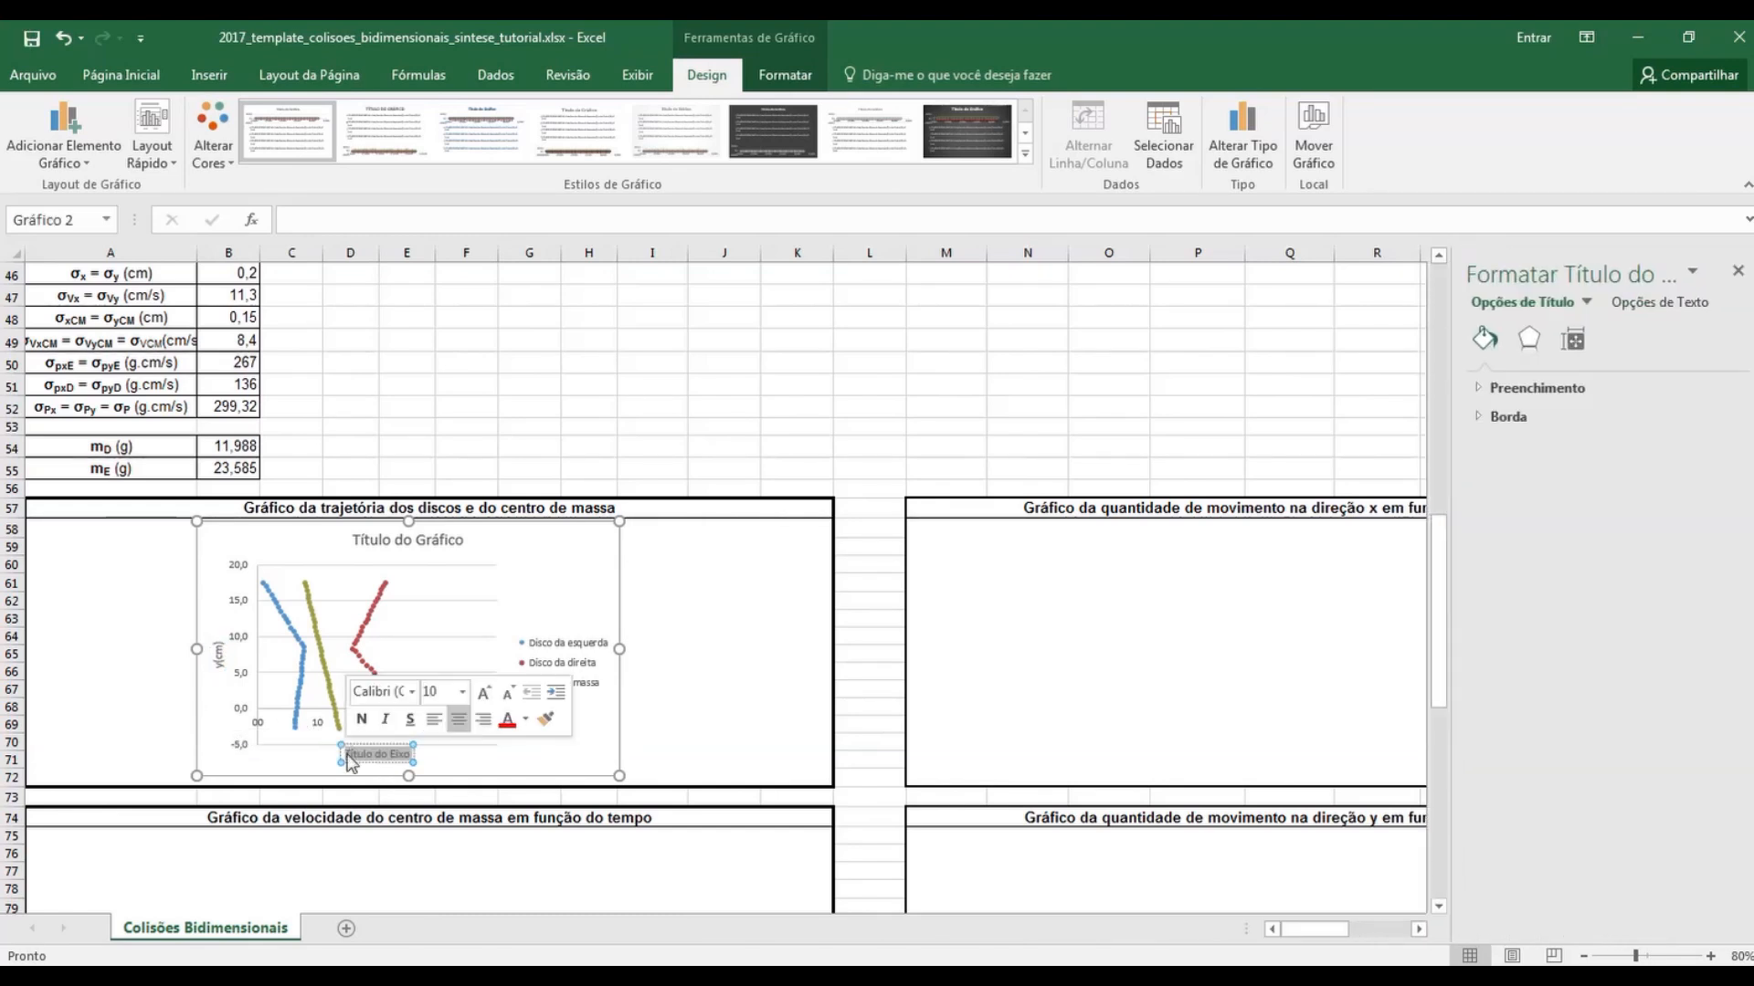
{"action": "type", "text": "x(cm"}
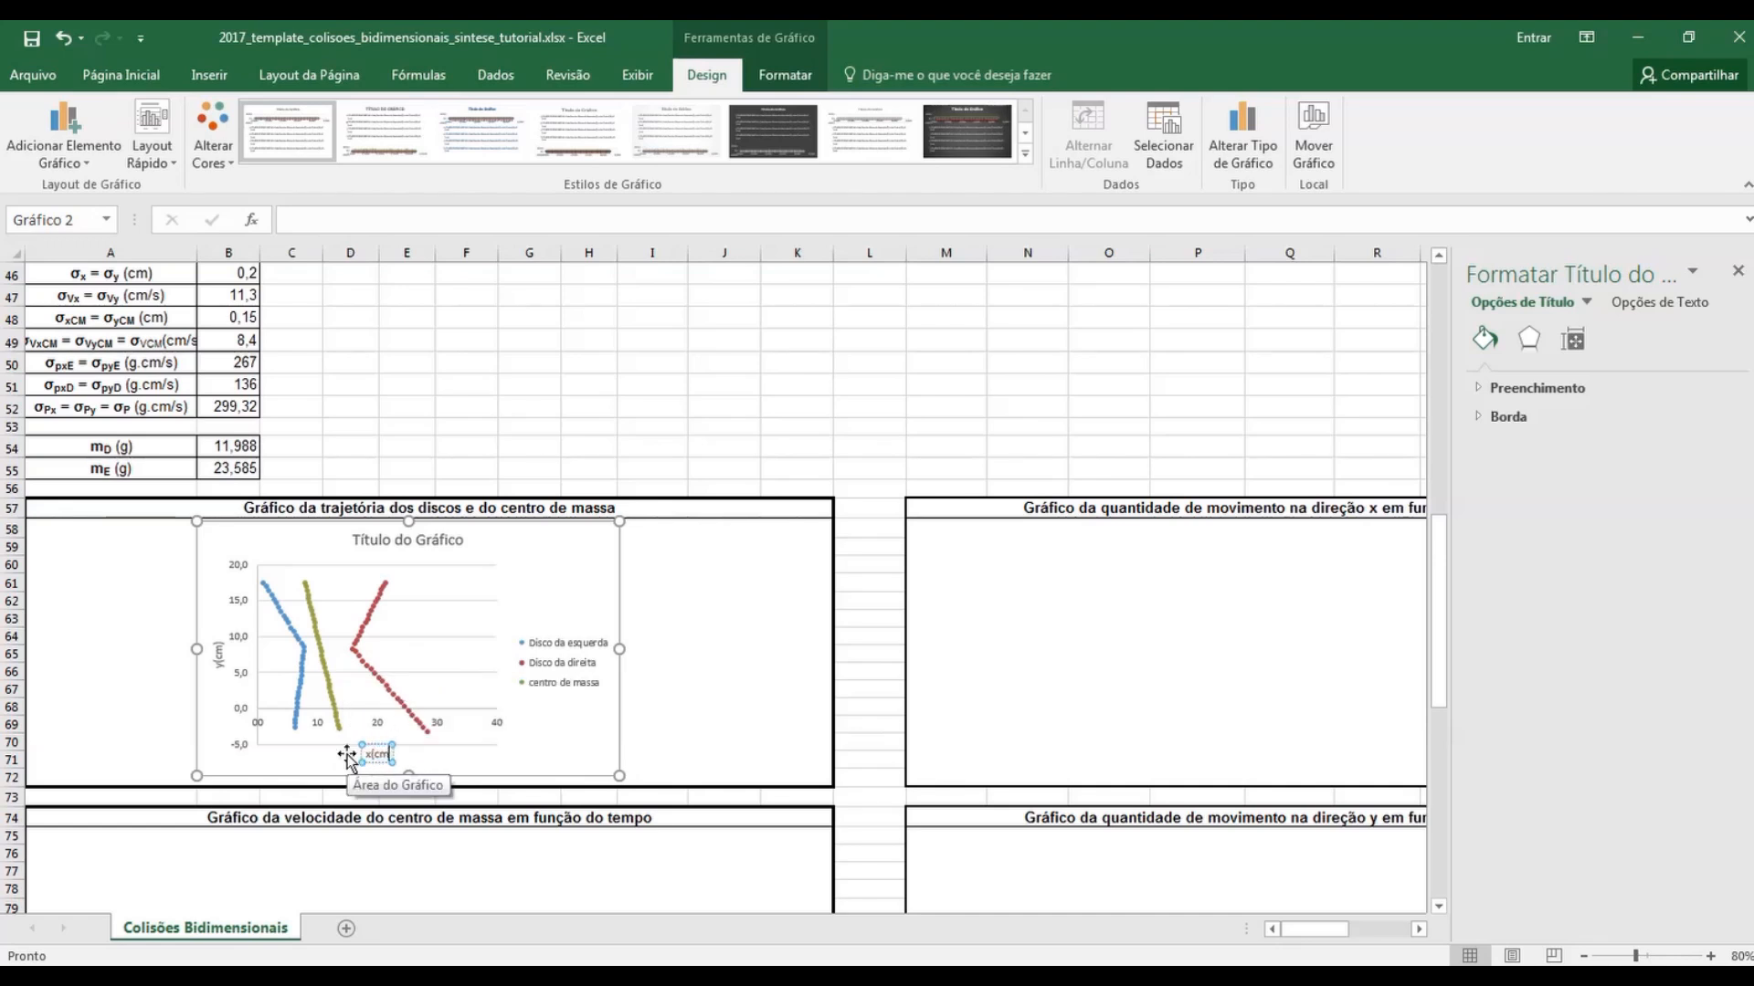
{"action": "left_click", "coordinate": [463, 546]}
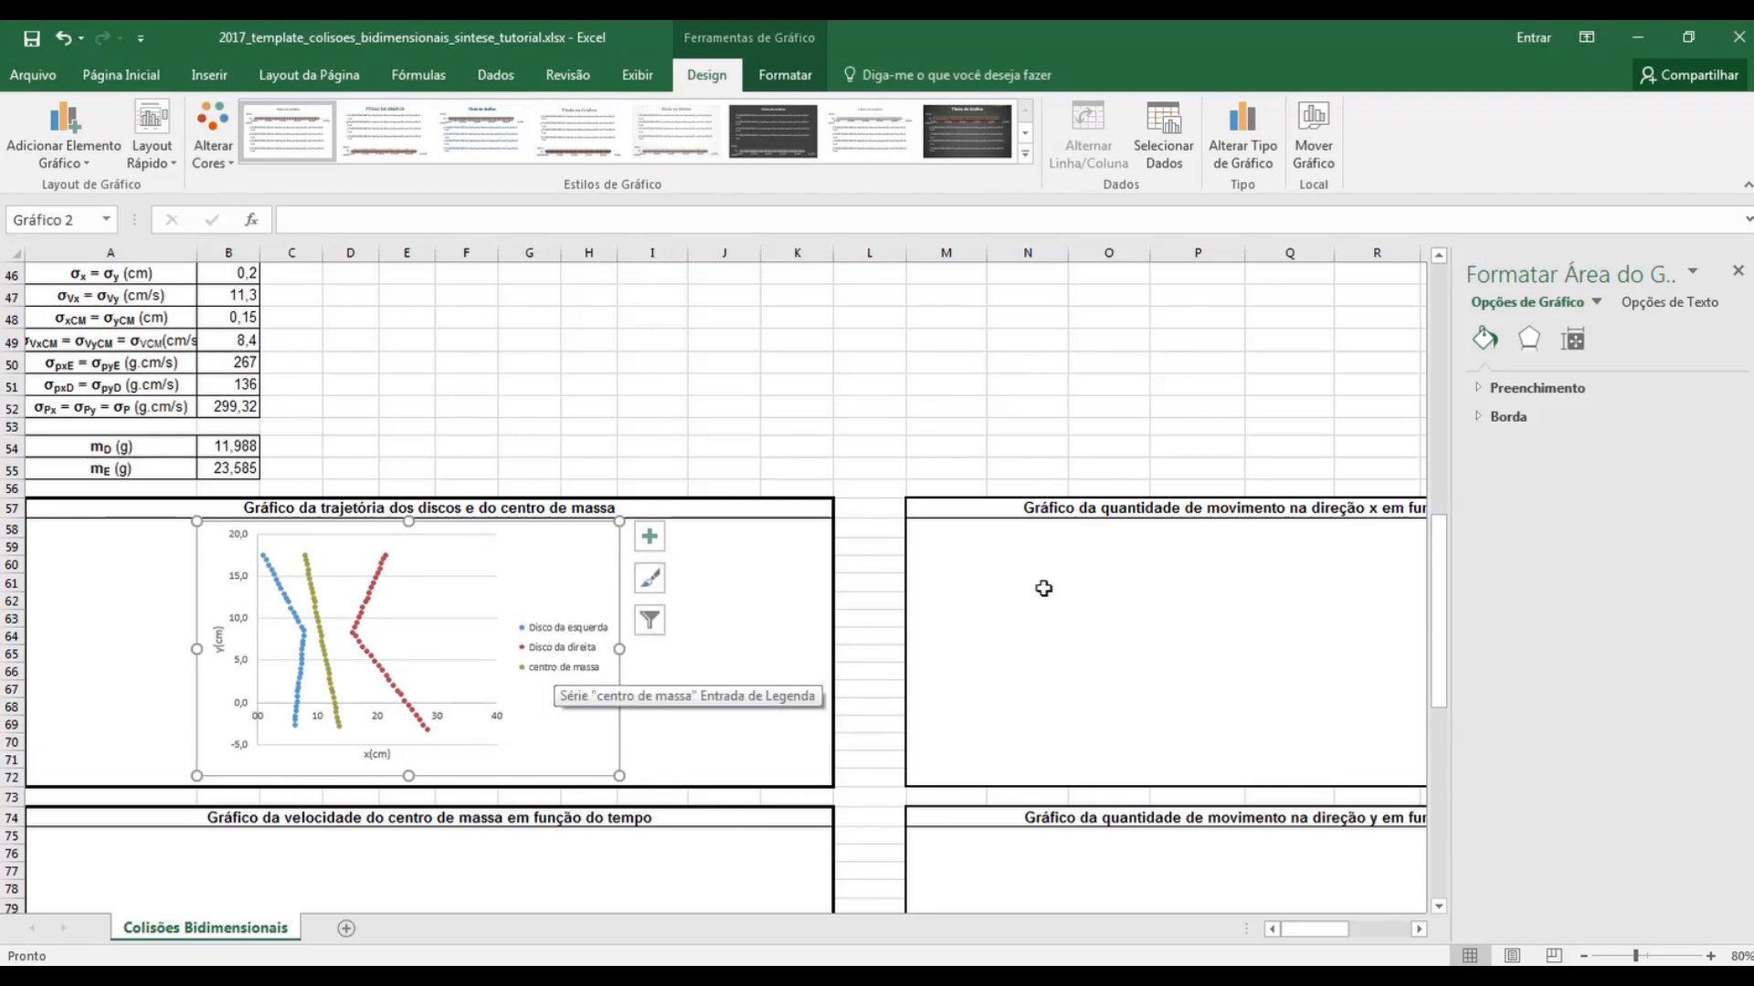
{"action": "left_click", "coordinate": [1738, 272]}
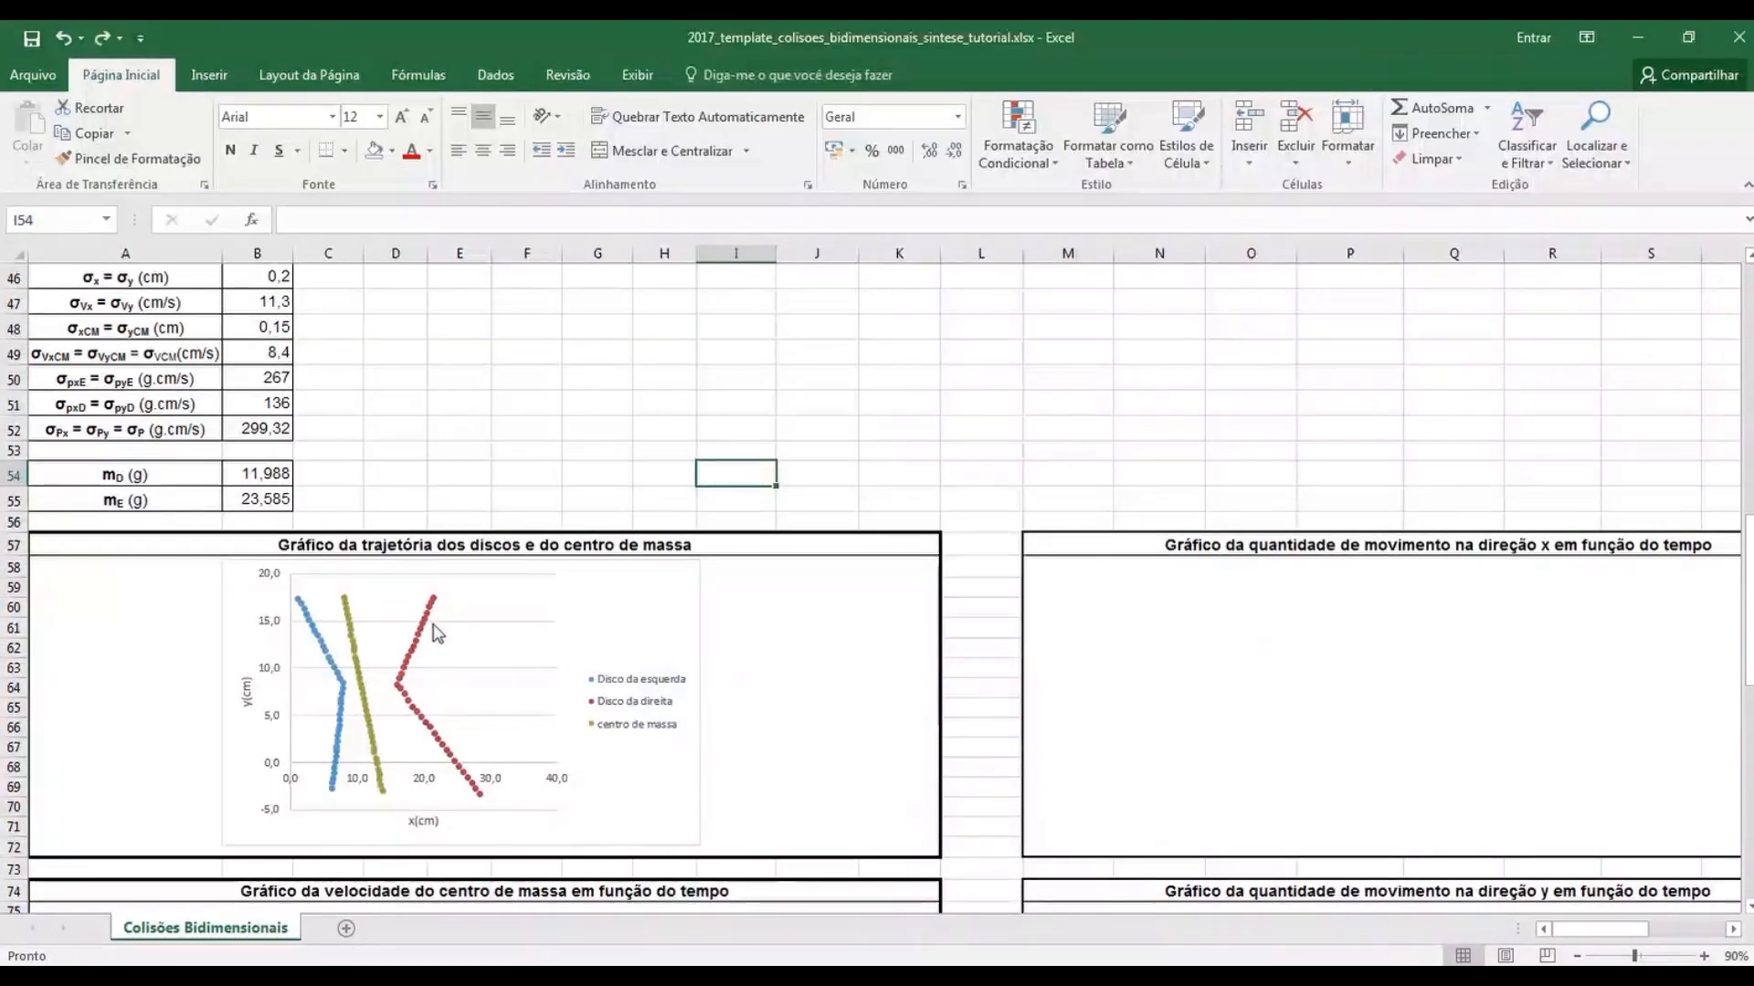
Add error bars to the "Disco da direita" series and open their detailed formatting options
{"action": "left_click", "coordinate": [425, 629]}
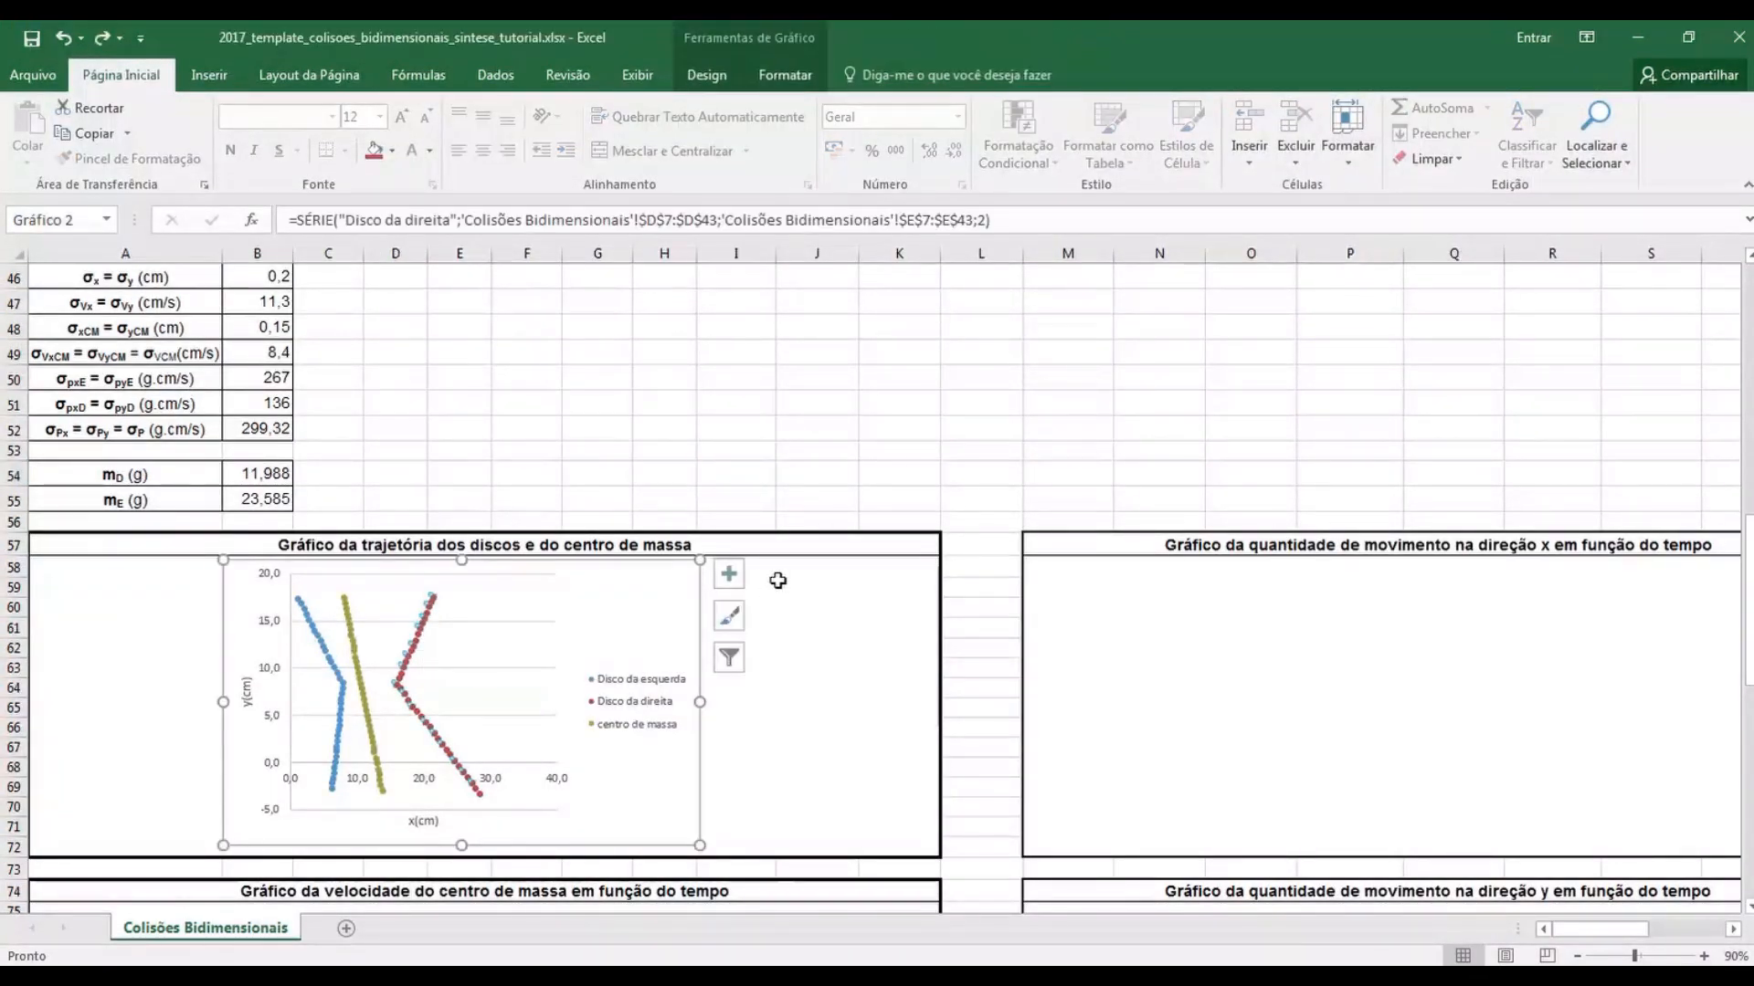
{"action": "left_click", "coordinate": [729, 576]}
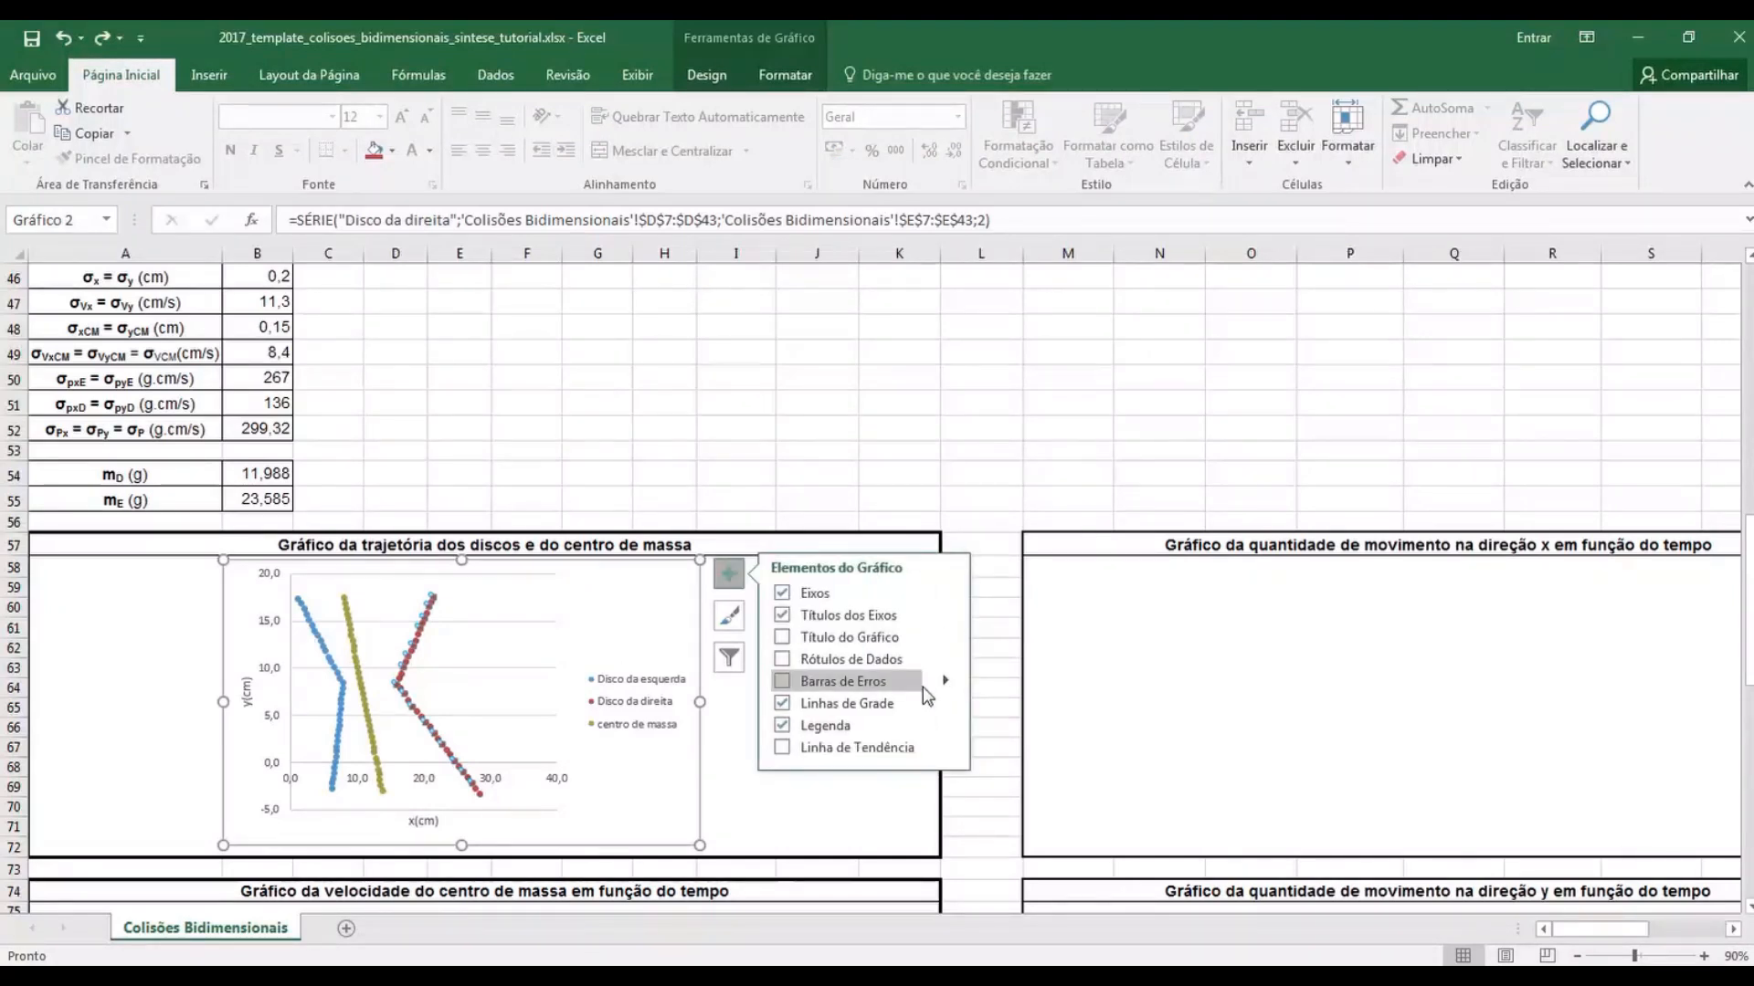
{"action": "mouse_move", "coordinate": [945, 680]}
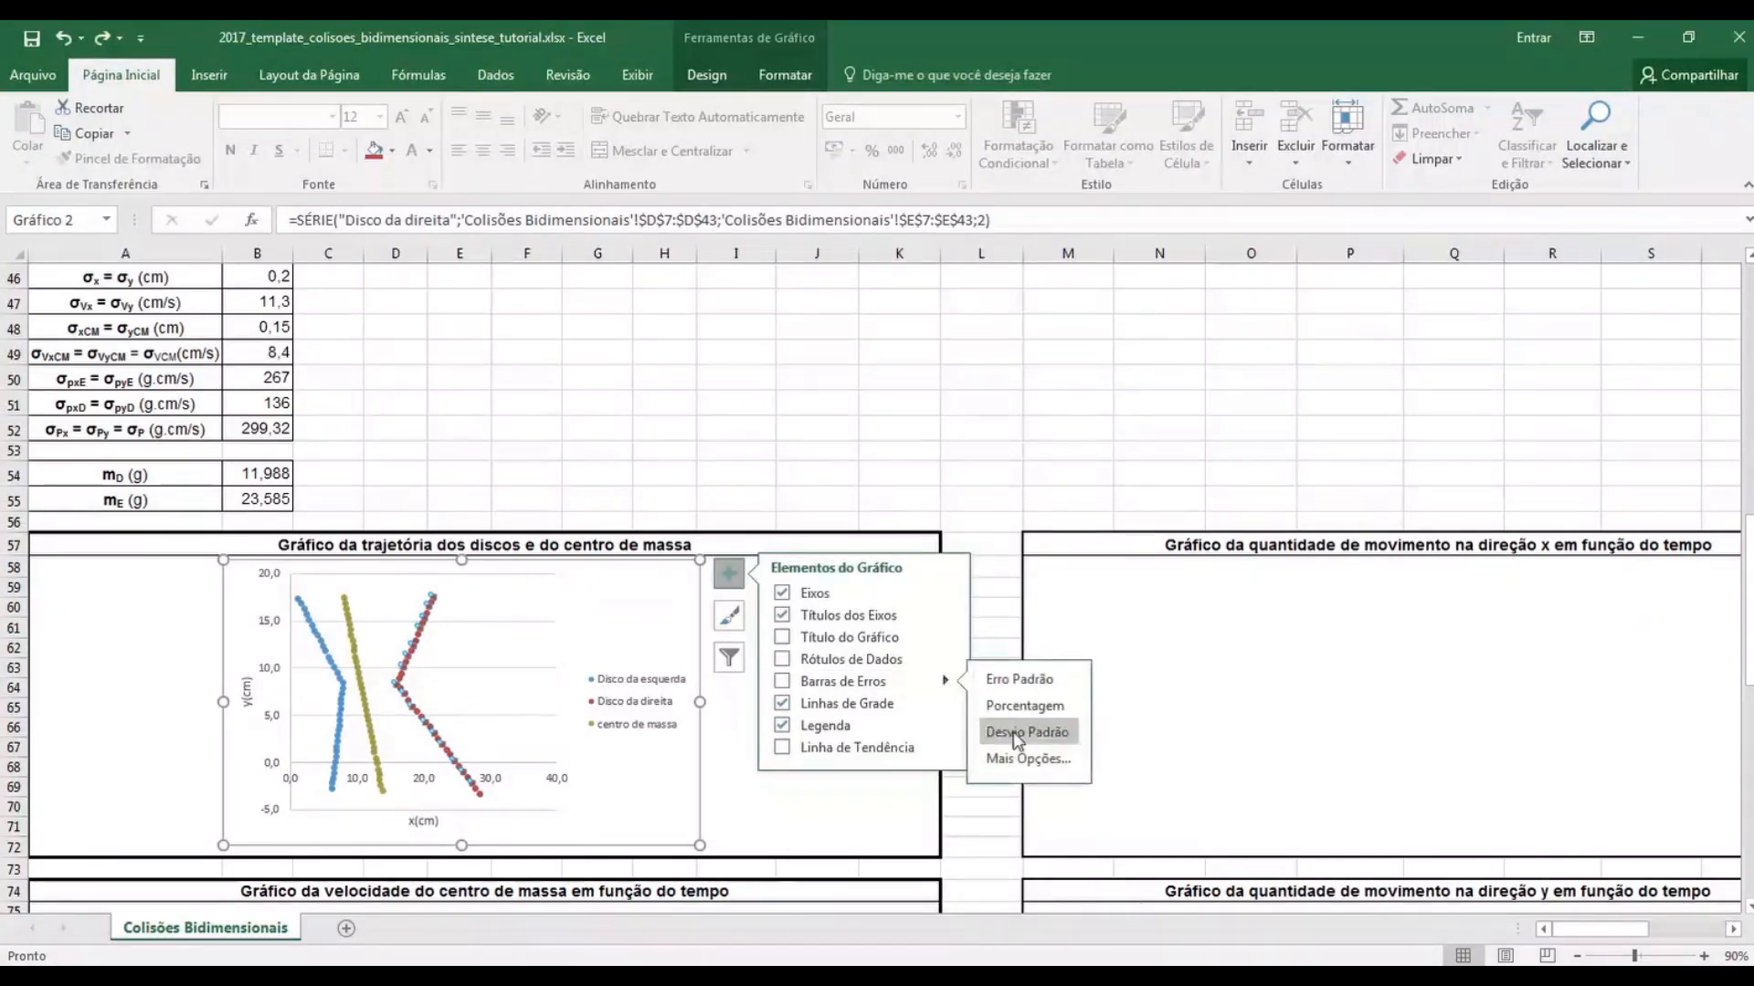
{"action": "left_click", "coordinate": [1041, 770]}
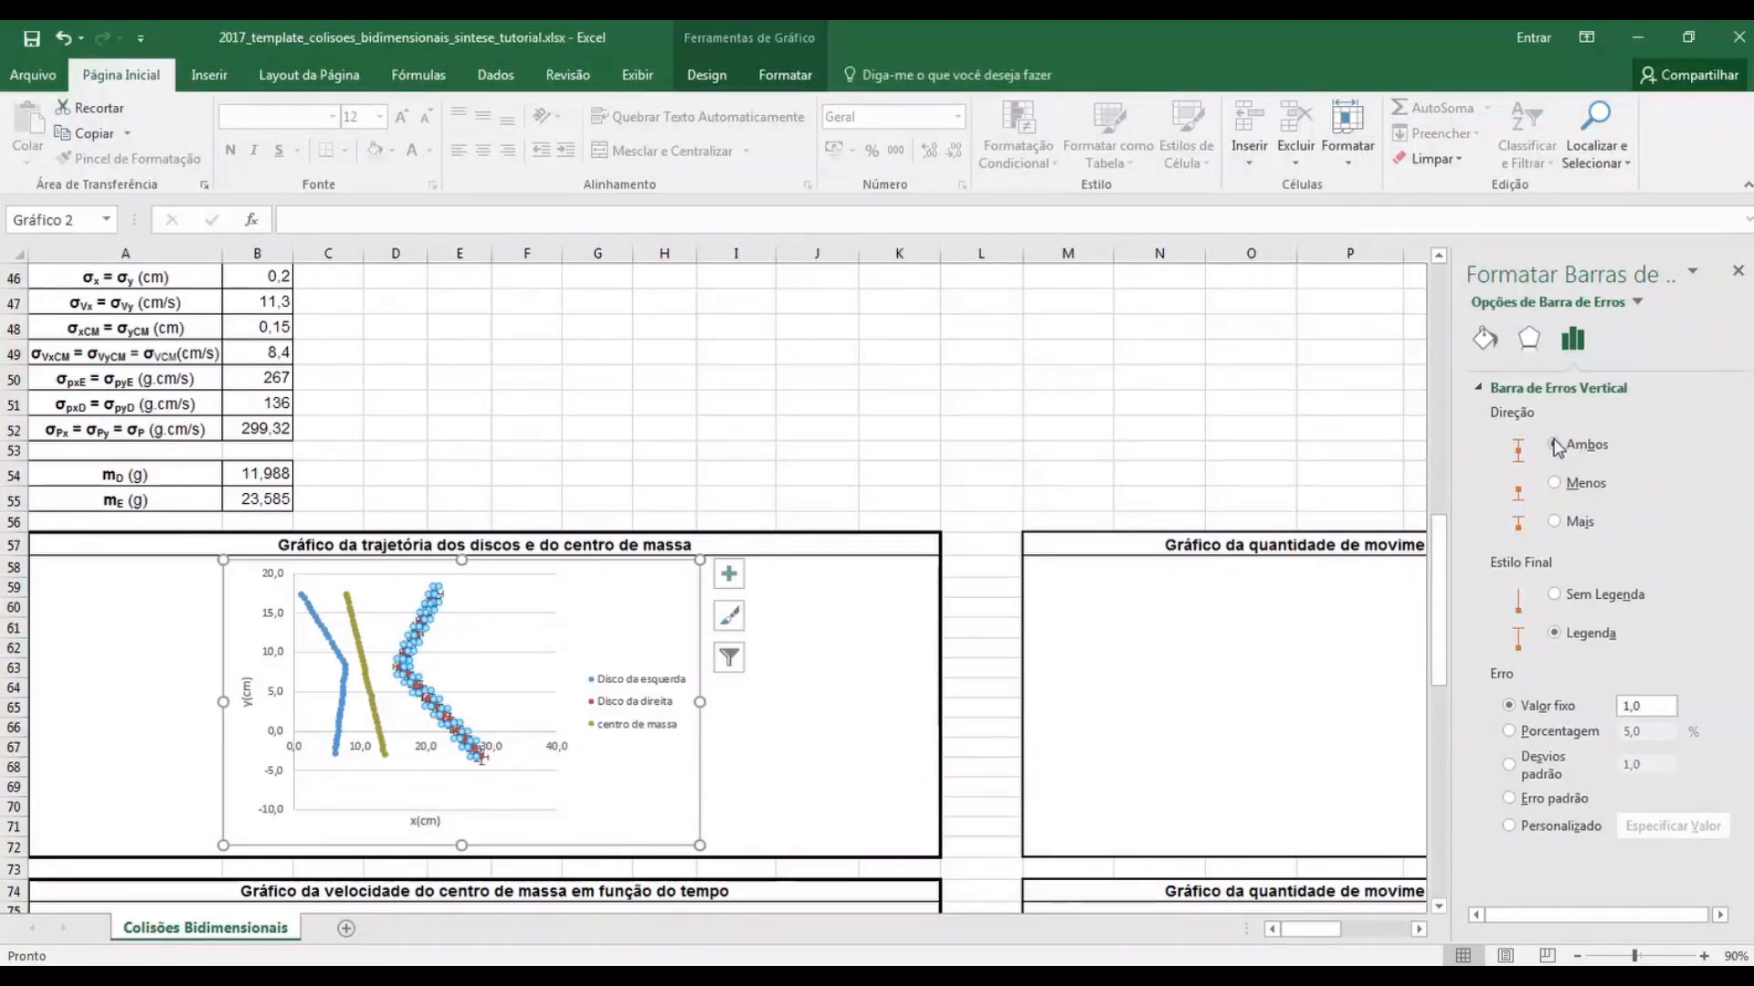
Set the vertical error bars of "Disco da direita" to custom positive and negative values taken from cell B46
{"action": "left_click", "coordinate": [1509, 827]}
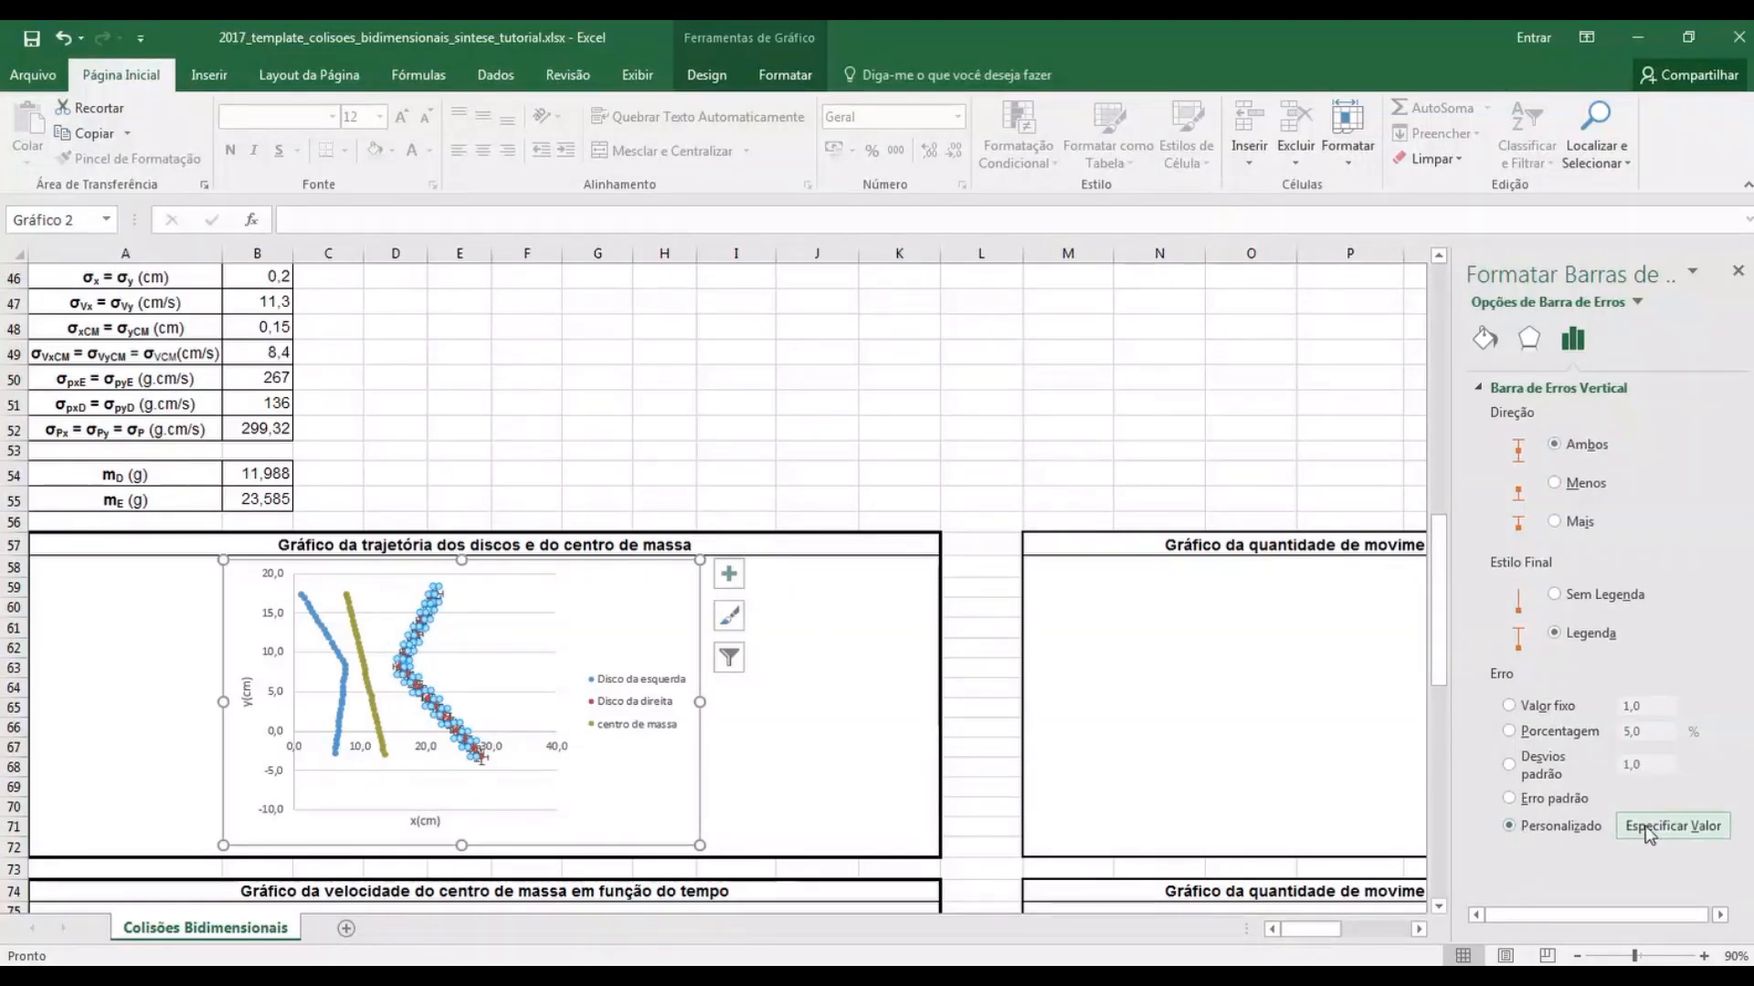
{"action": "left_click", "coordinate": [1671, 827]}
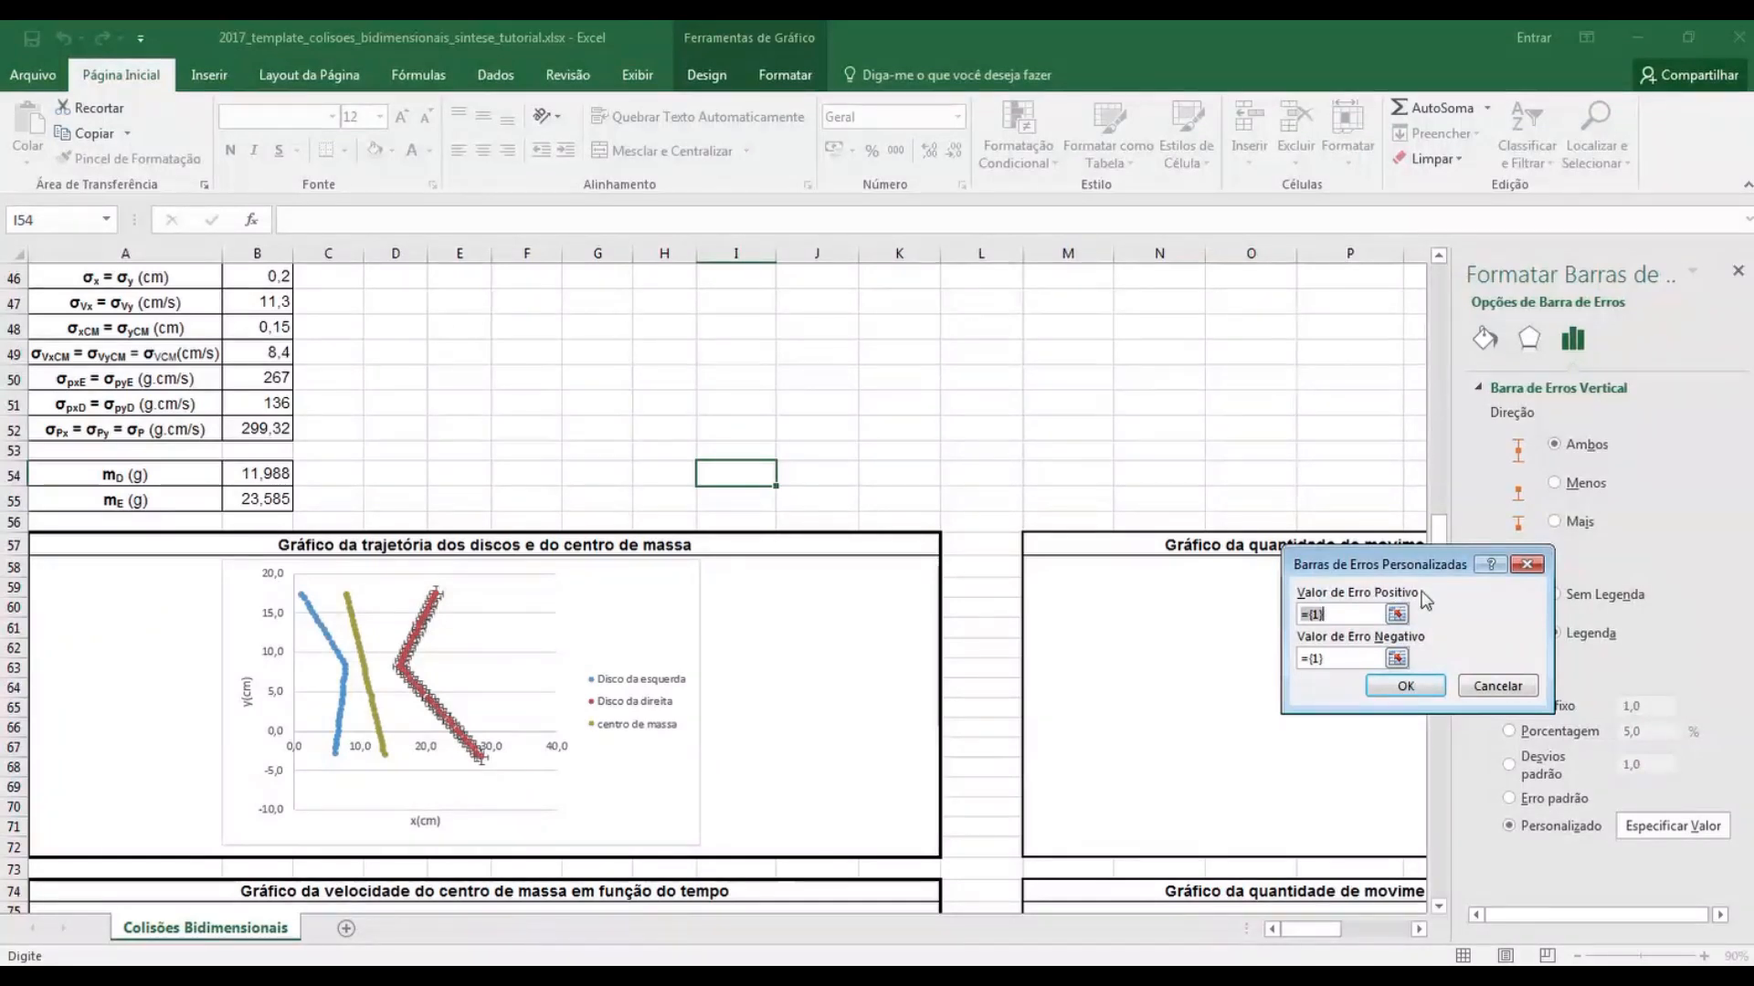
{"action": "left_click", "coordinate": [253, 279]}
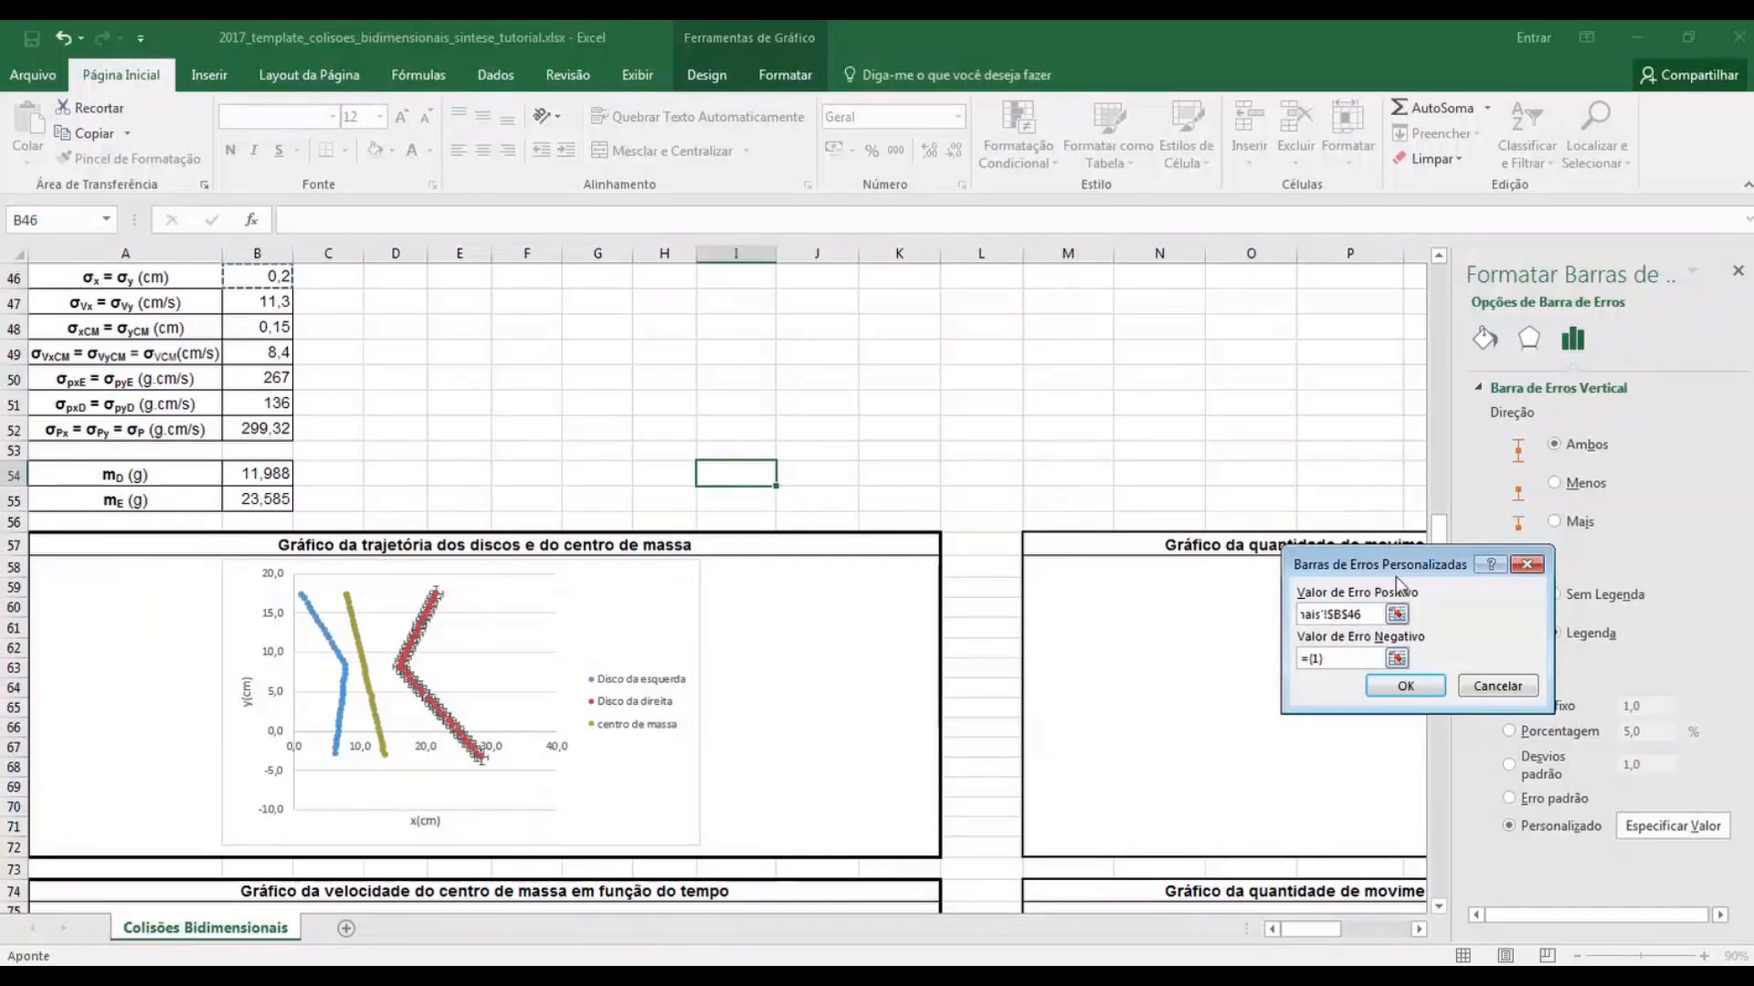
{"action": "left_click", "coordinate": [1396, 658]}
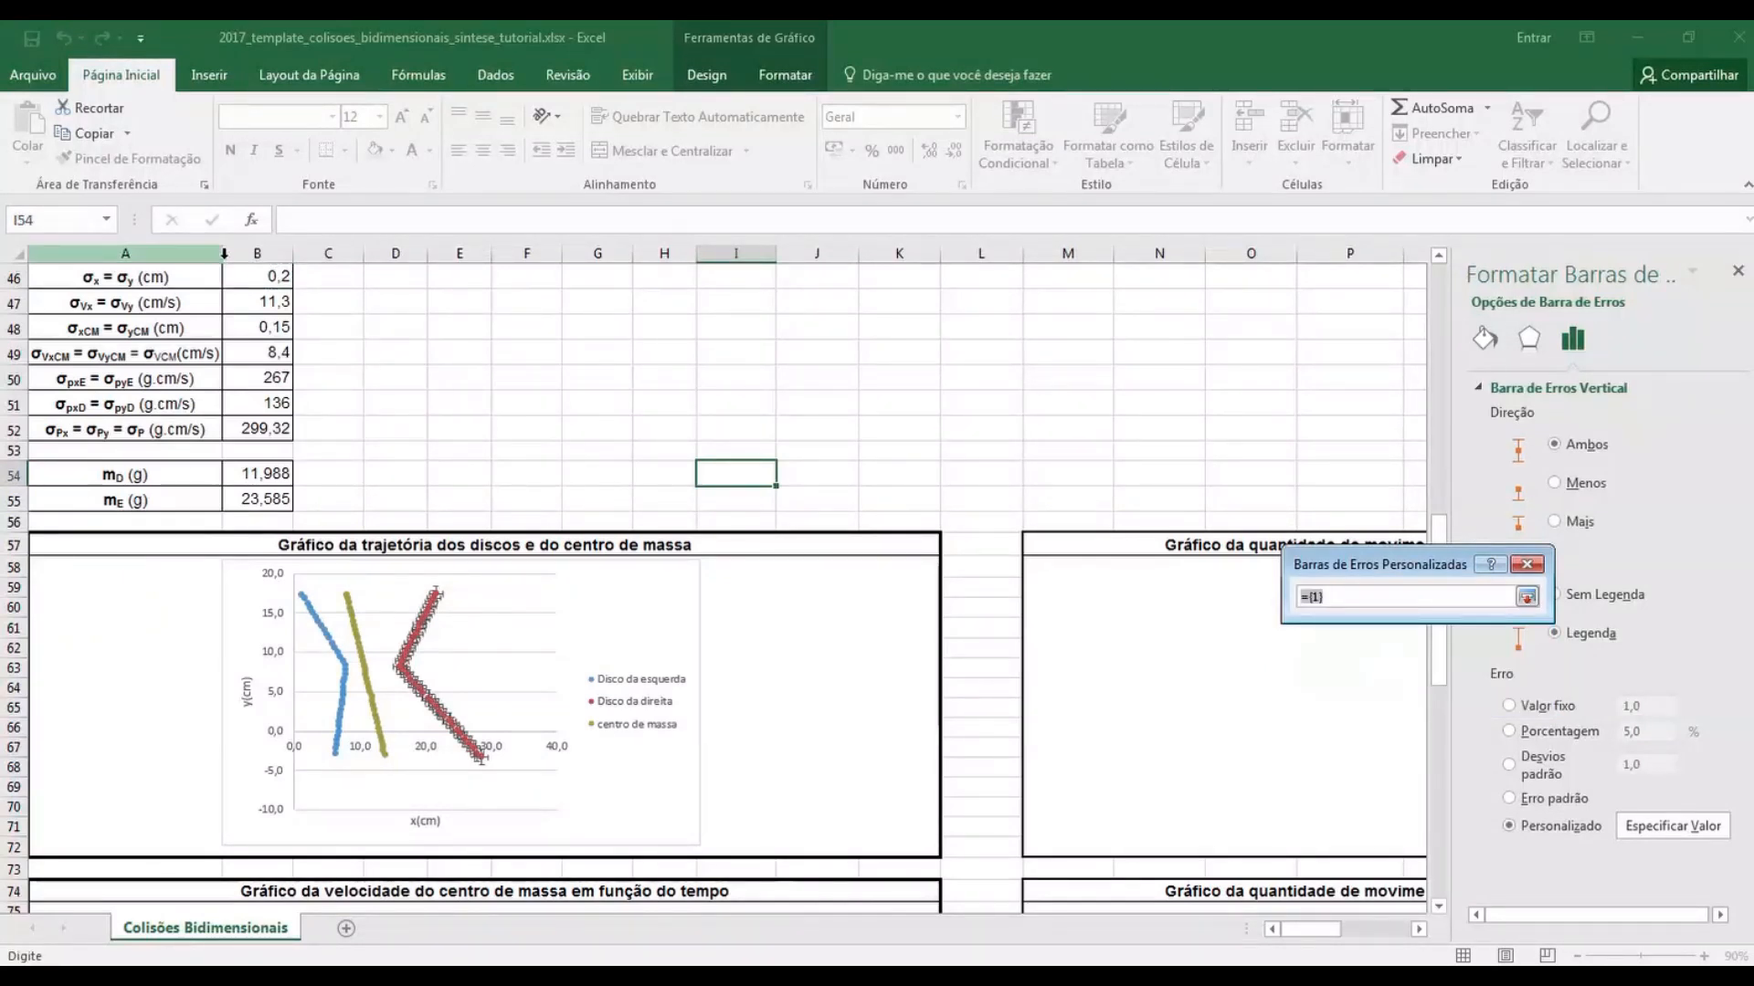
{"action": "left_click", "coordinate": [259, 279]}
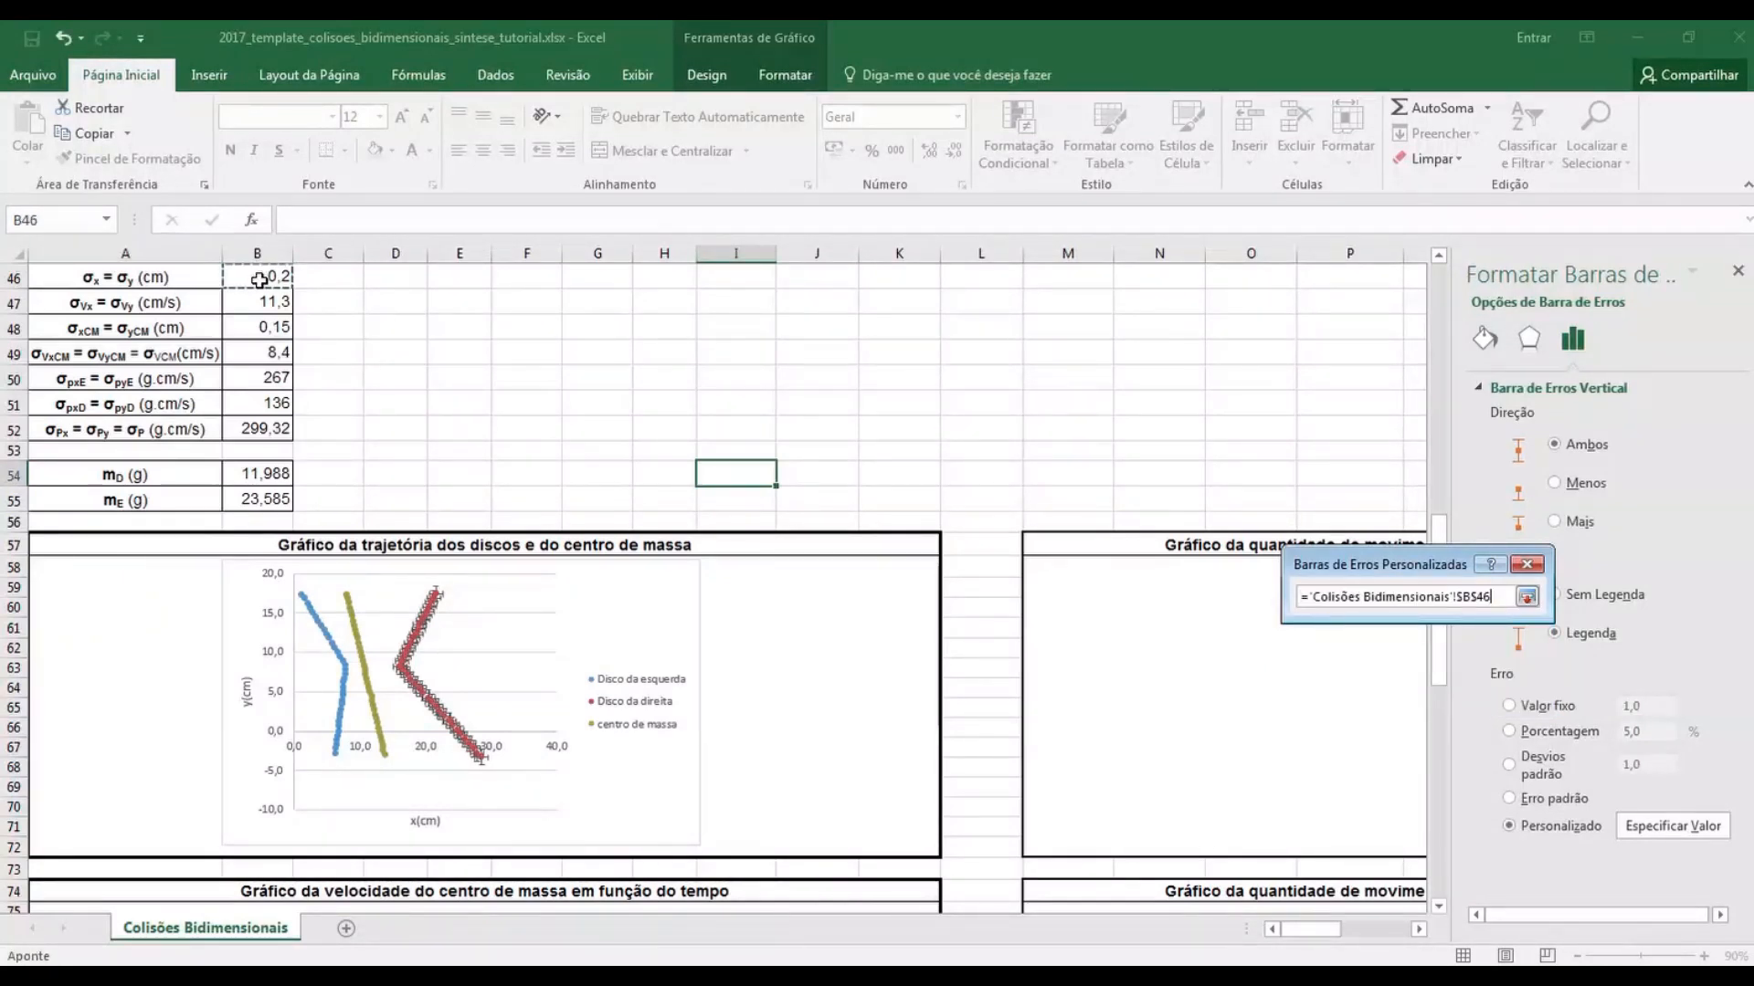
{"action": "left_click", "coordinate": [1528, 598]}
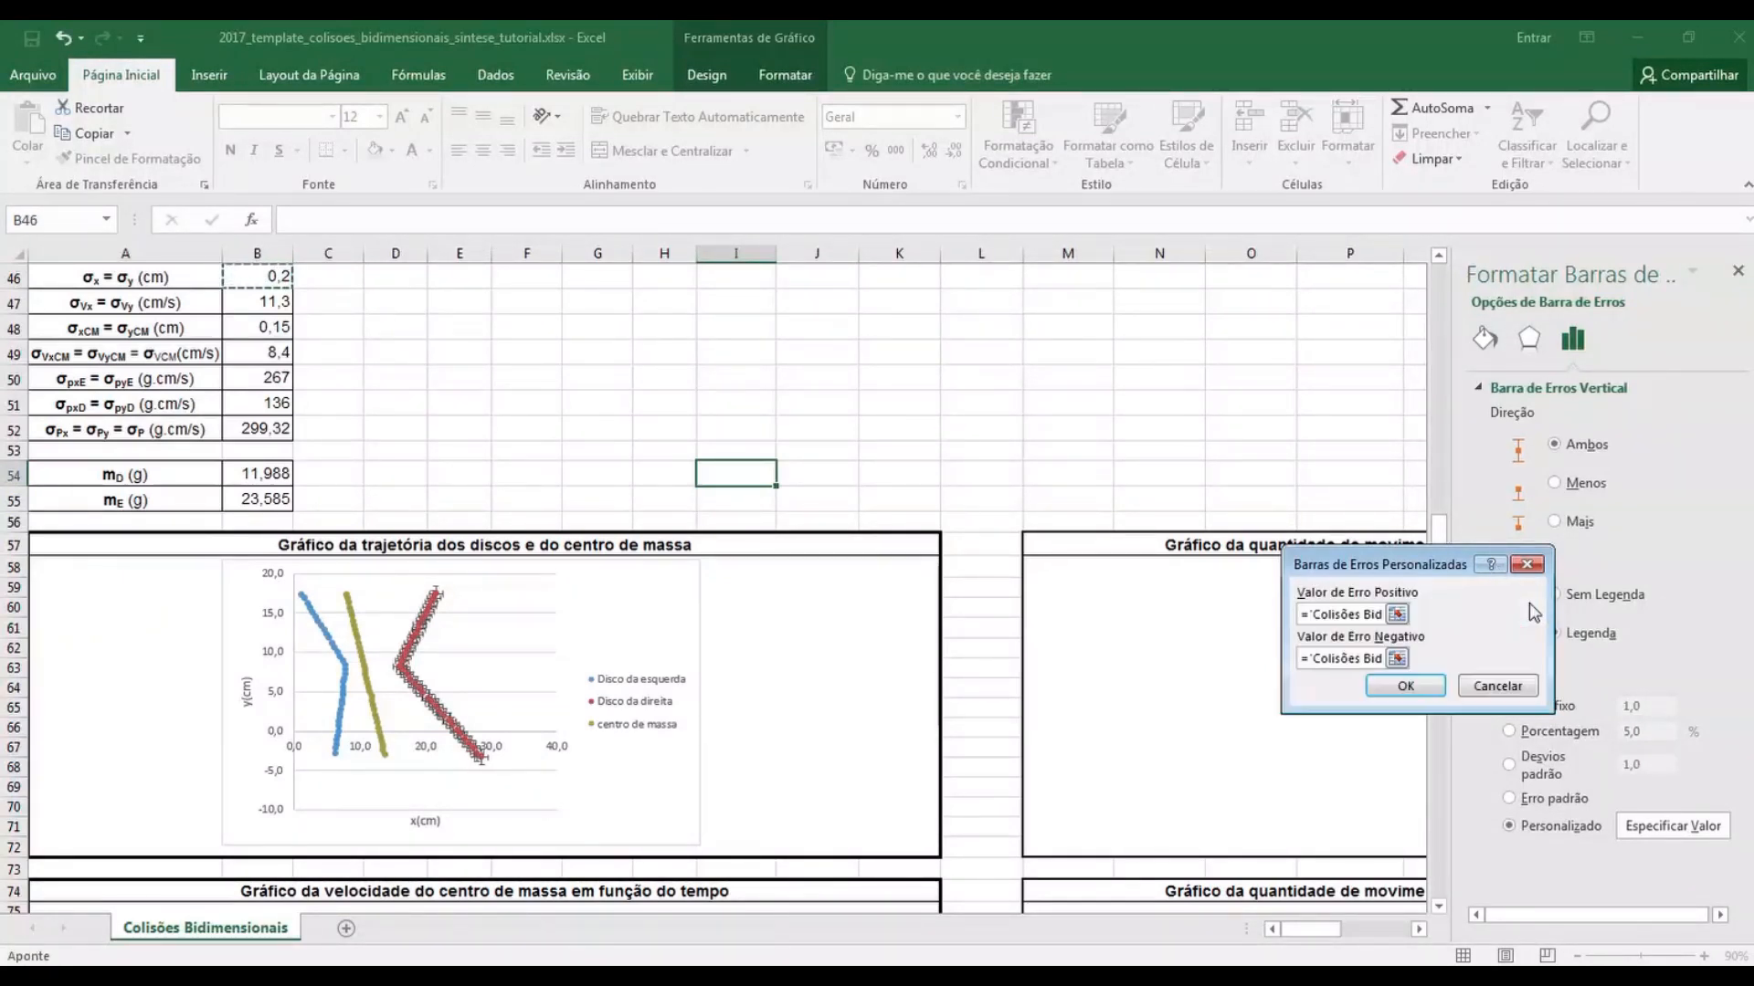
{"action": "left_click", "coordinate": [1429, 687]}
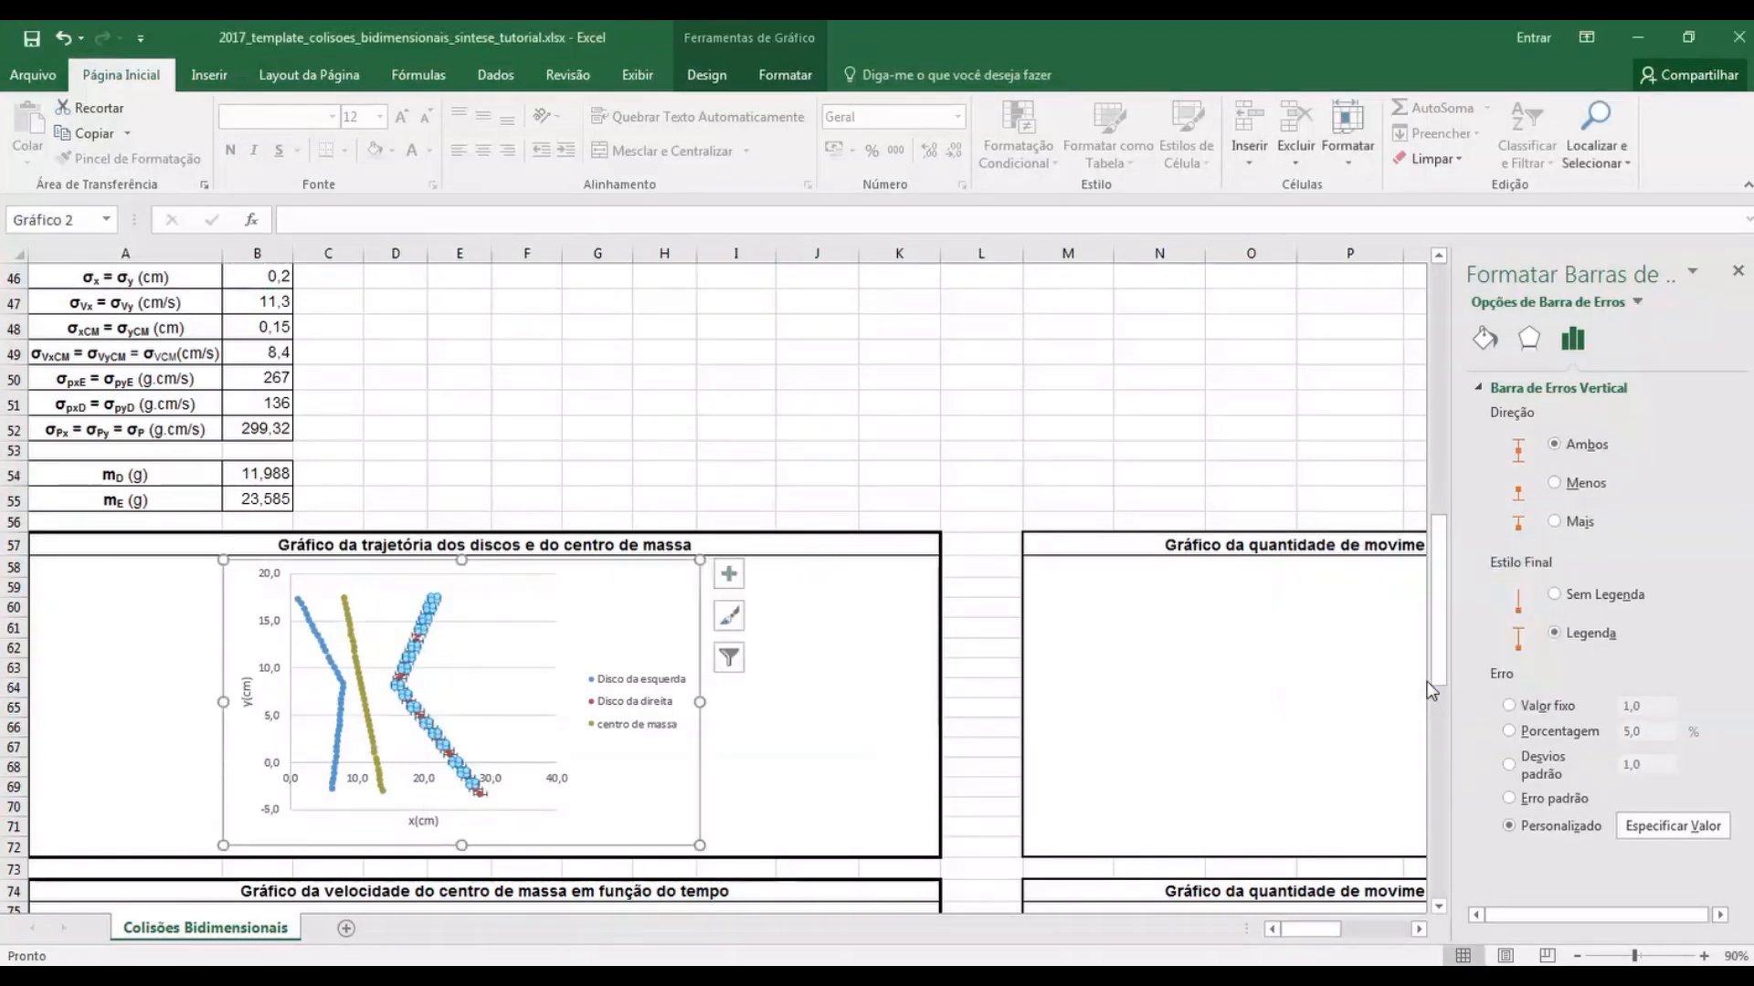
Set the horizontal error bars of "Disco da direita" to custom positive and negative values from cell B46, and close the formatting options
{"action": "left_click", "coordinate": [1637, 305]}
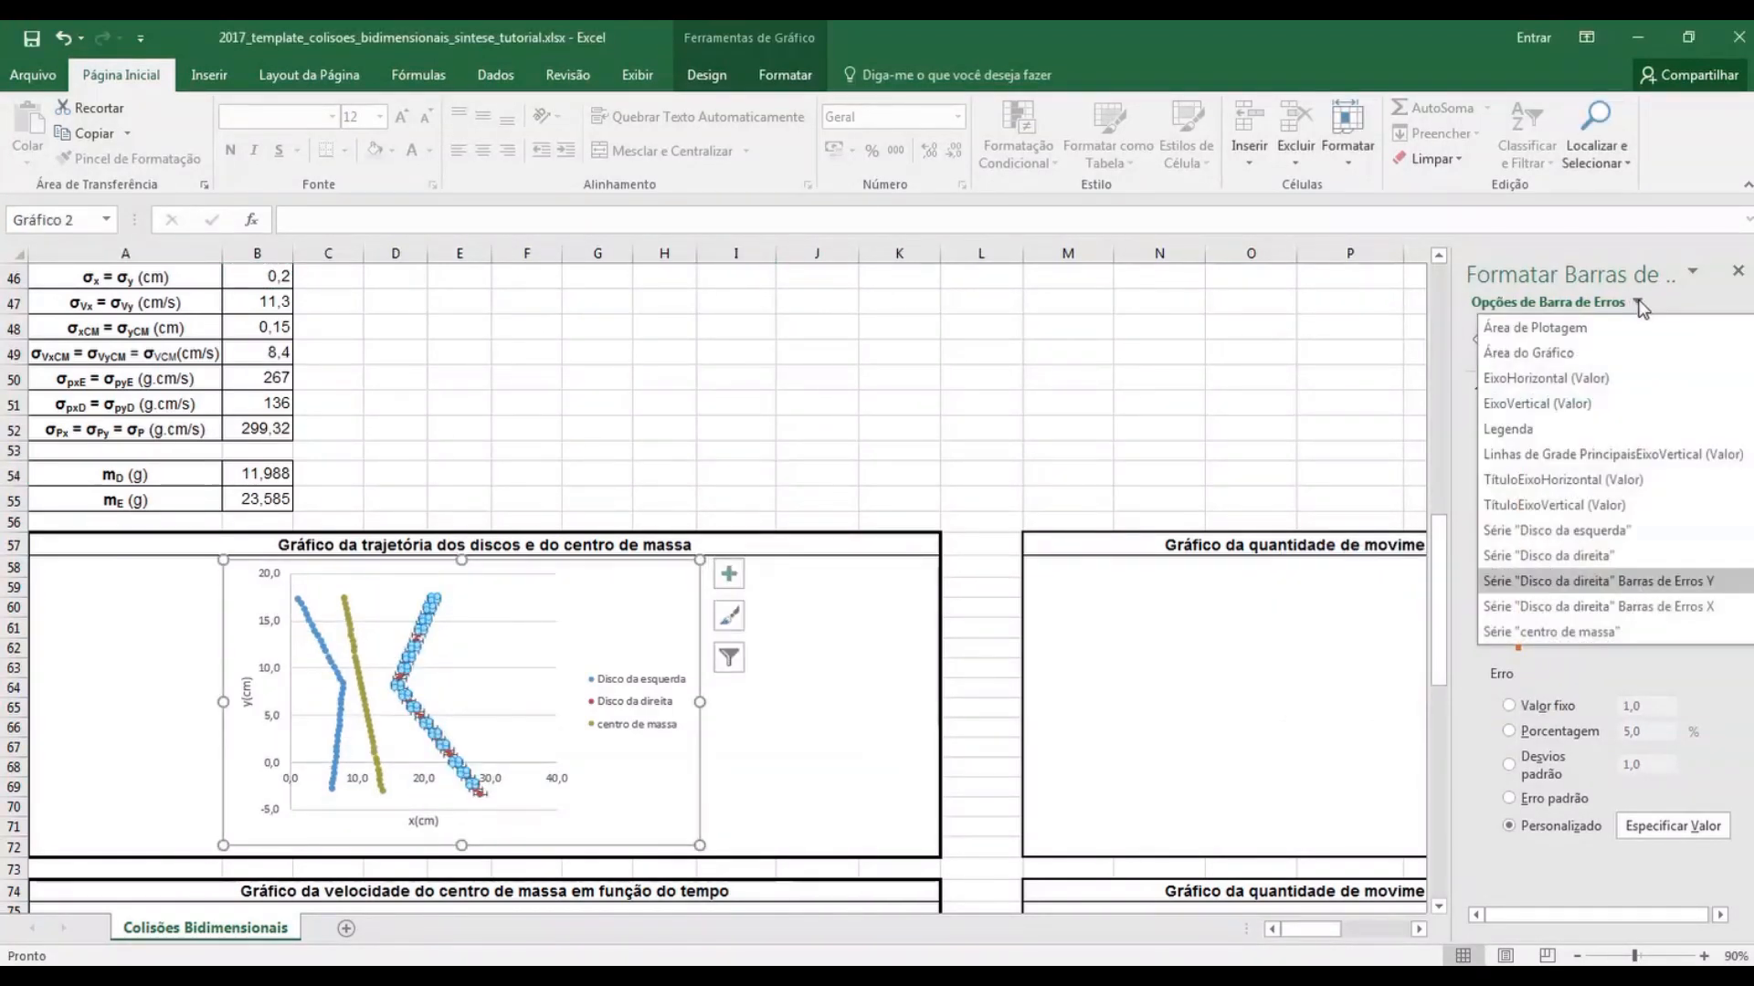
{"action": "left_click", "coordinate": [1710, 607]}
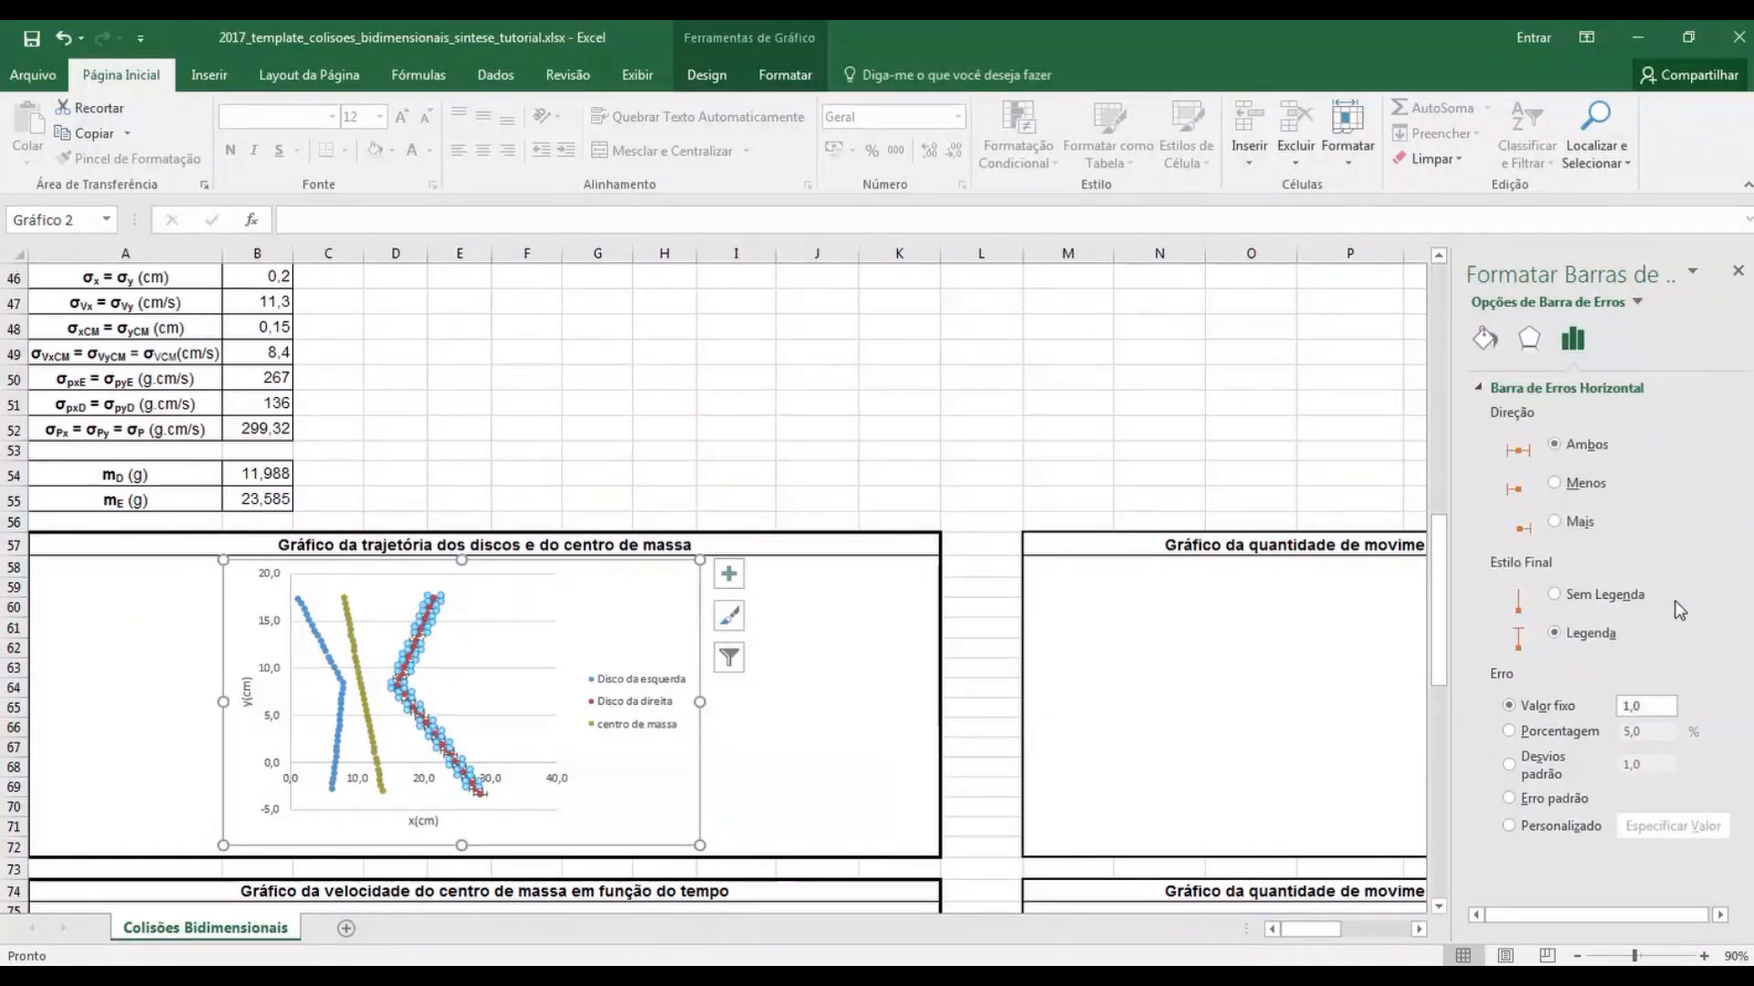
{"action": "left_click", "coordinate": [1553, 826]}
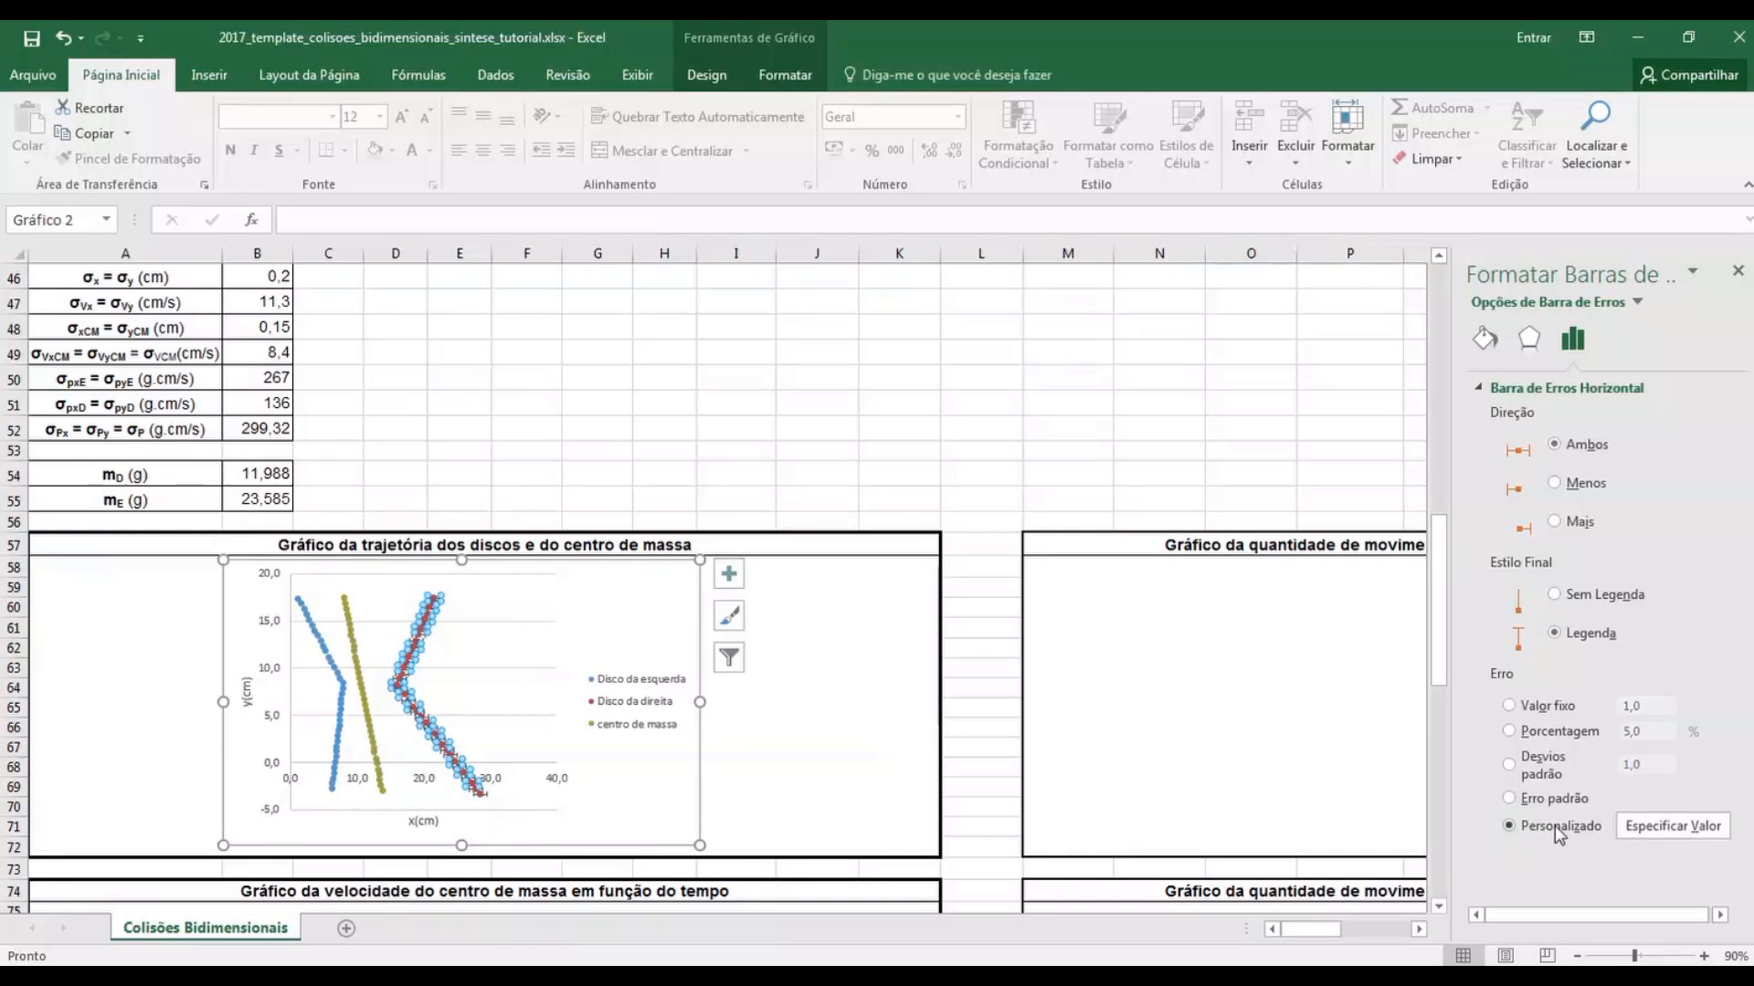
{"action": "left_click", "coordinate": [1644, 827]}
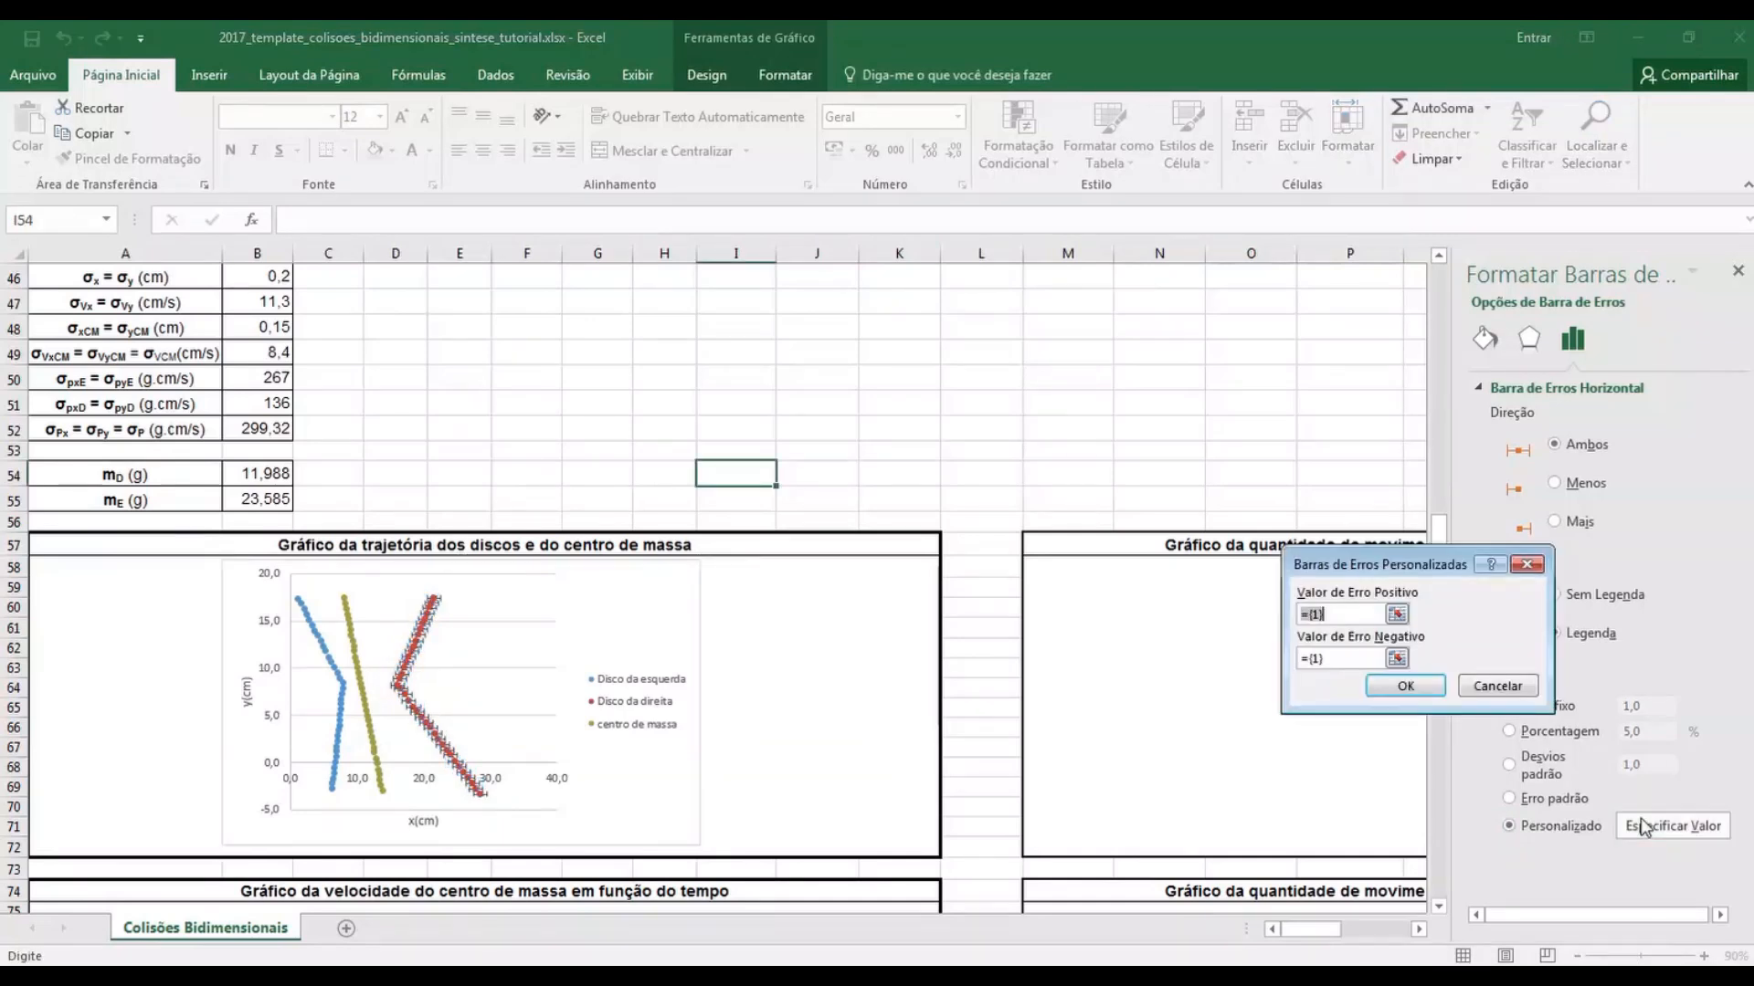
{"action": "left_click", "coordinate": [263, 276]}
{"action": "left_click", "coordinate": [1394, 660]}
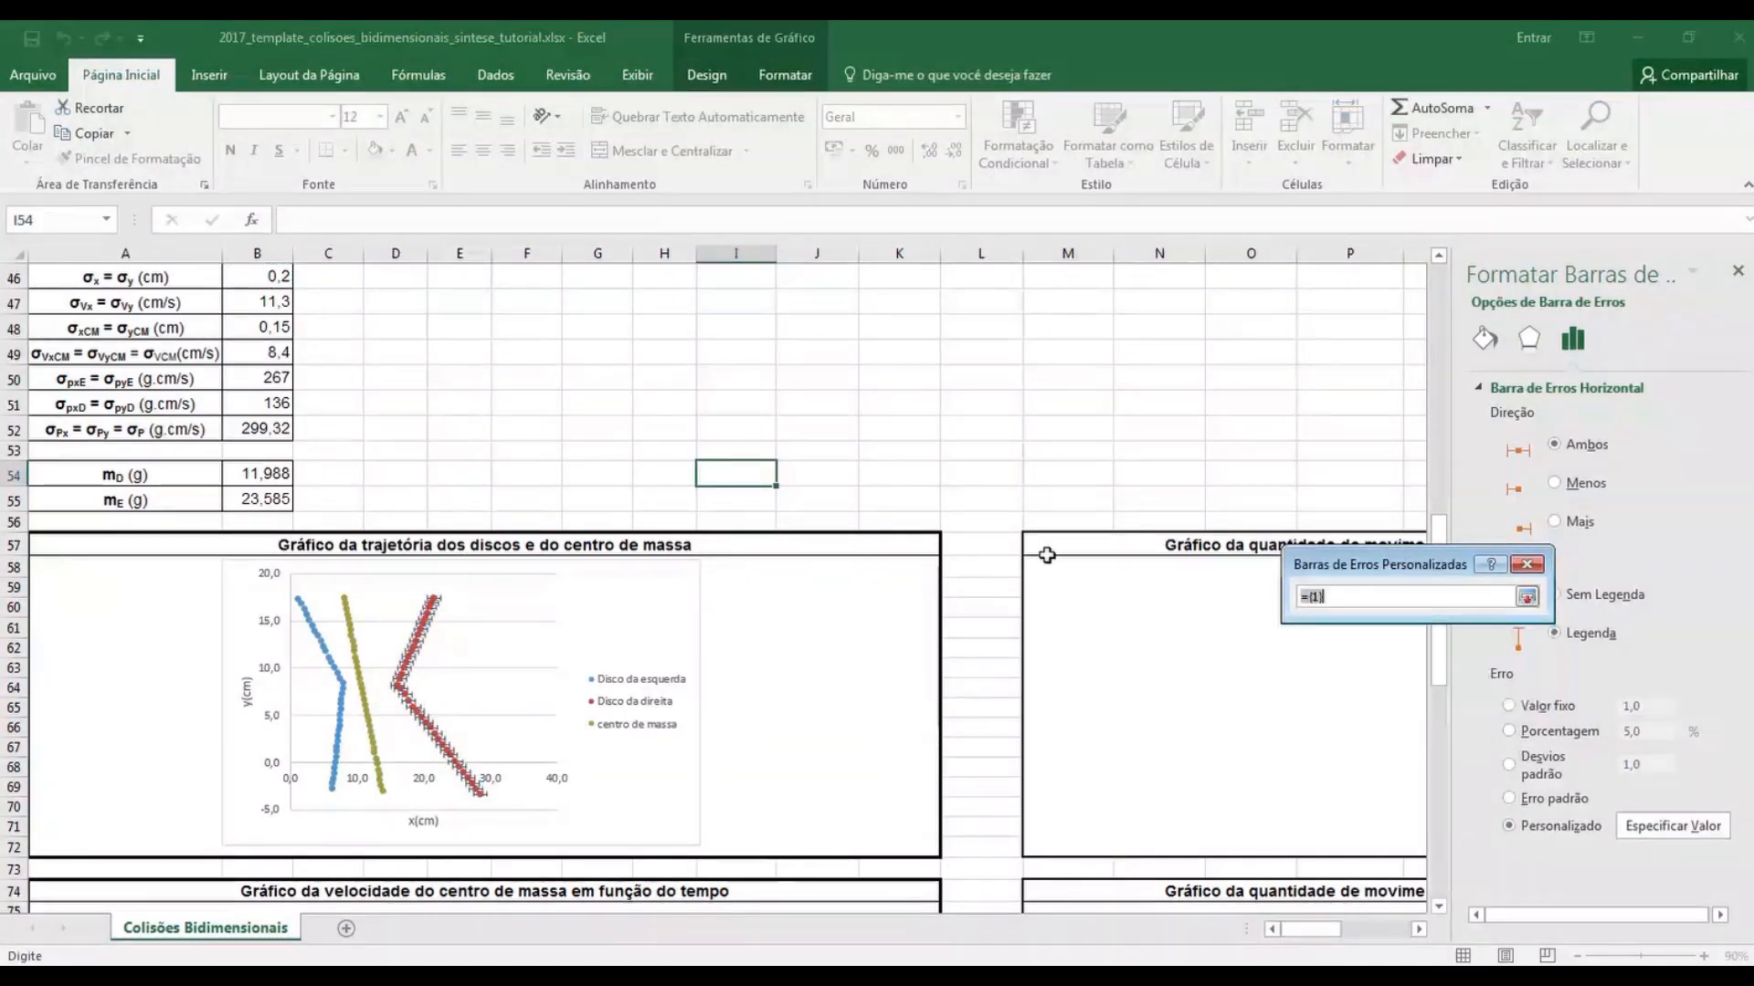
{"action": "left_click", "coordinate": [262, 276]}
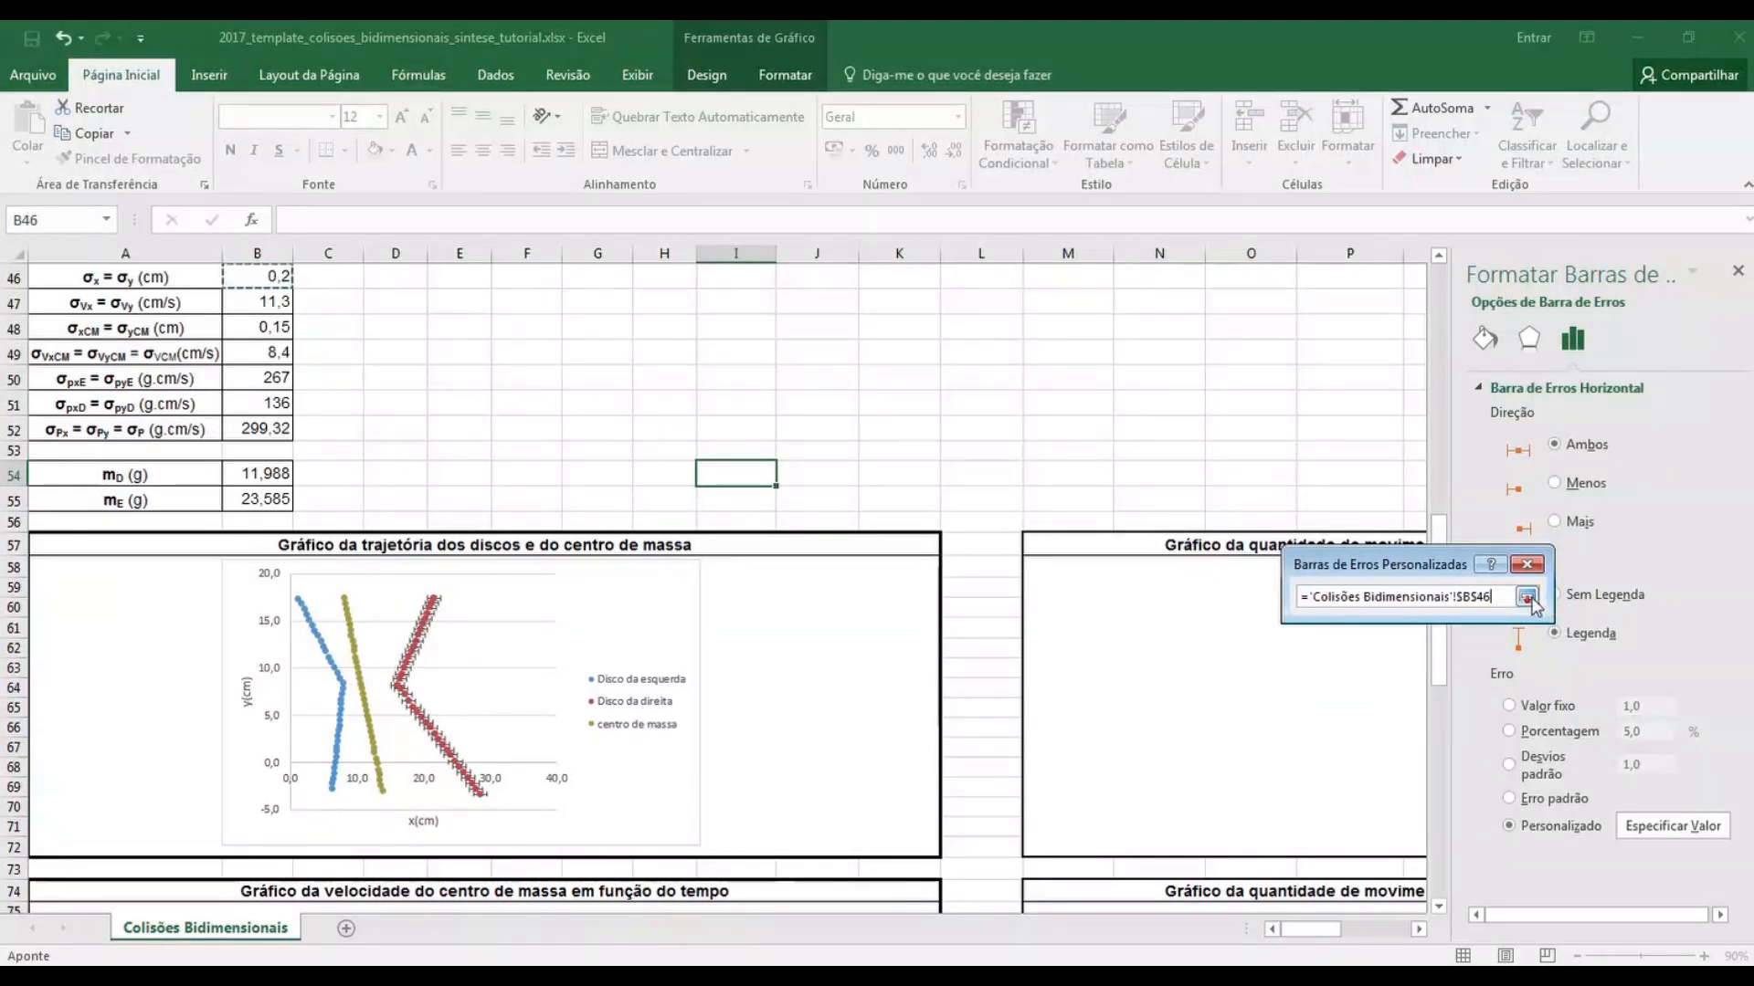
{"action": "left_click", "coordinate": [1526, 596]}
{"action": "left_click", "coordinate": [1406, 687]}
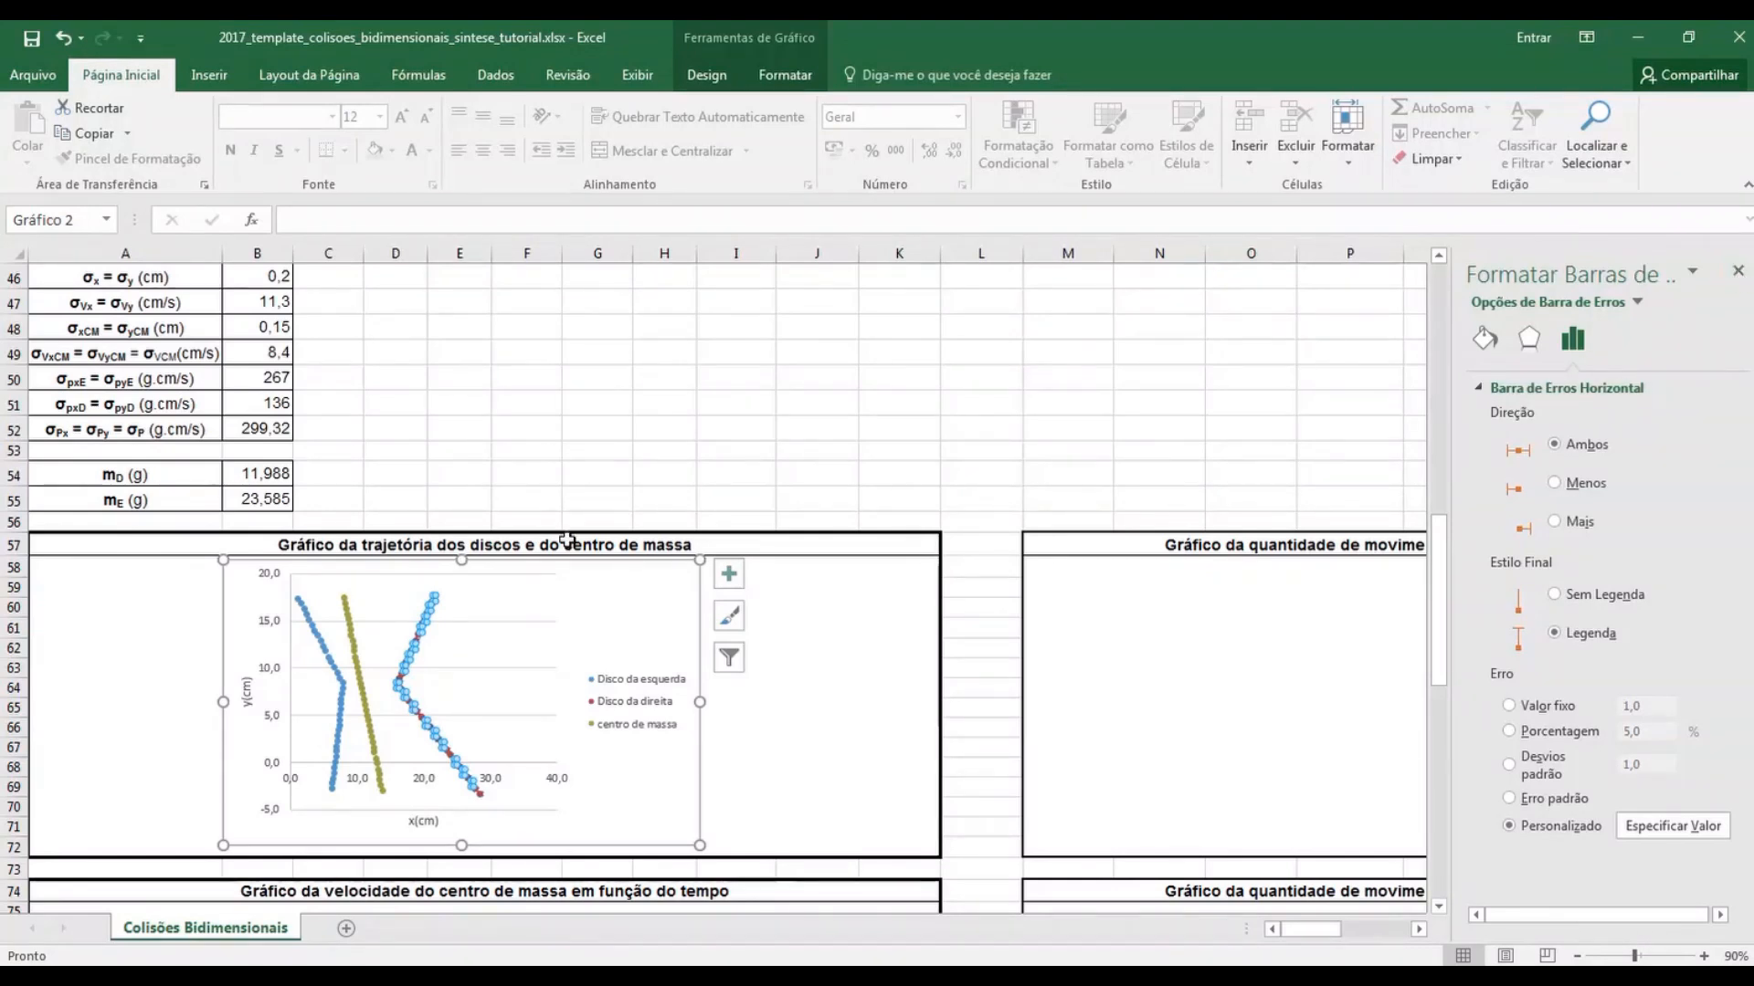
{"action": "left_click", "coordinate": [1736, 272]}
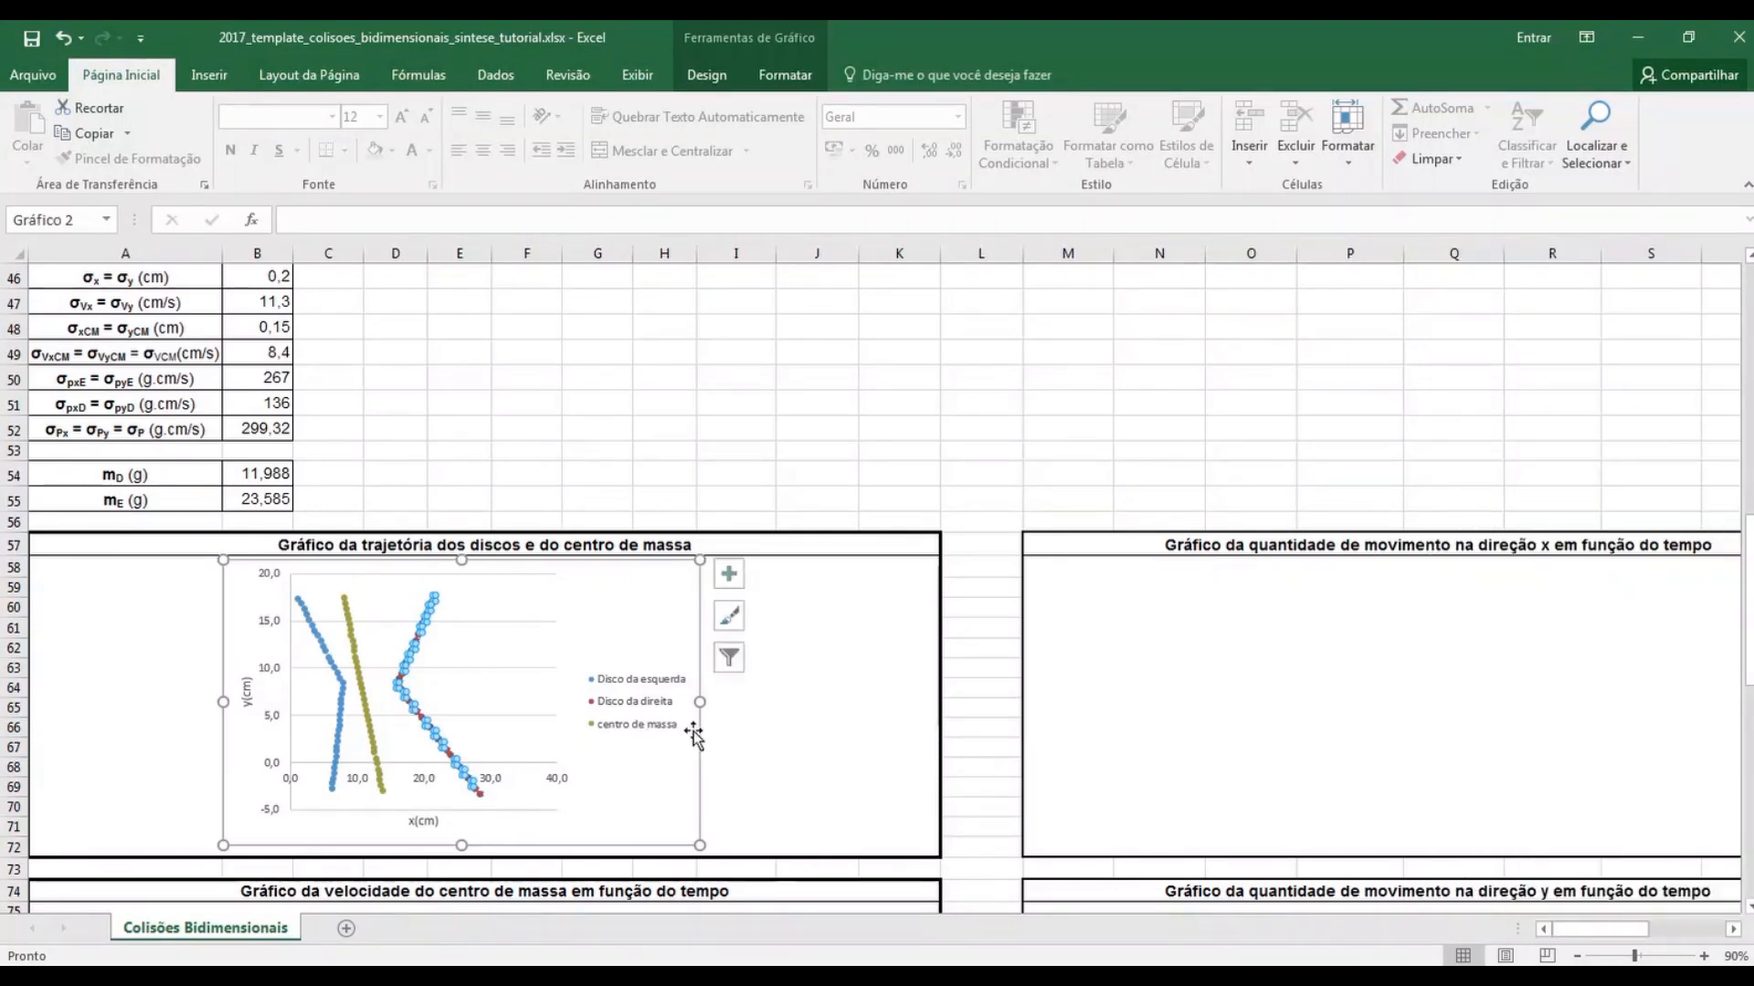
Set the "Disco da direita" series markers to the built-in (Interno) type and reduce their size
{"action": "left_click", "coordinate": [401, 688]}
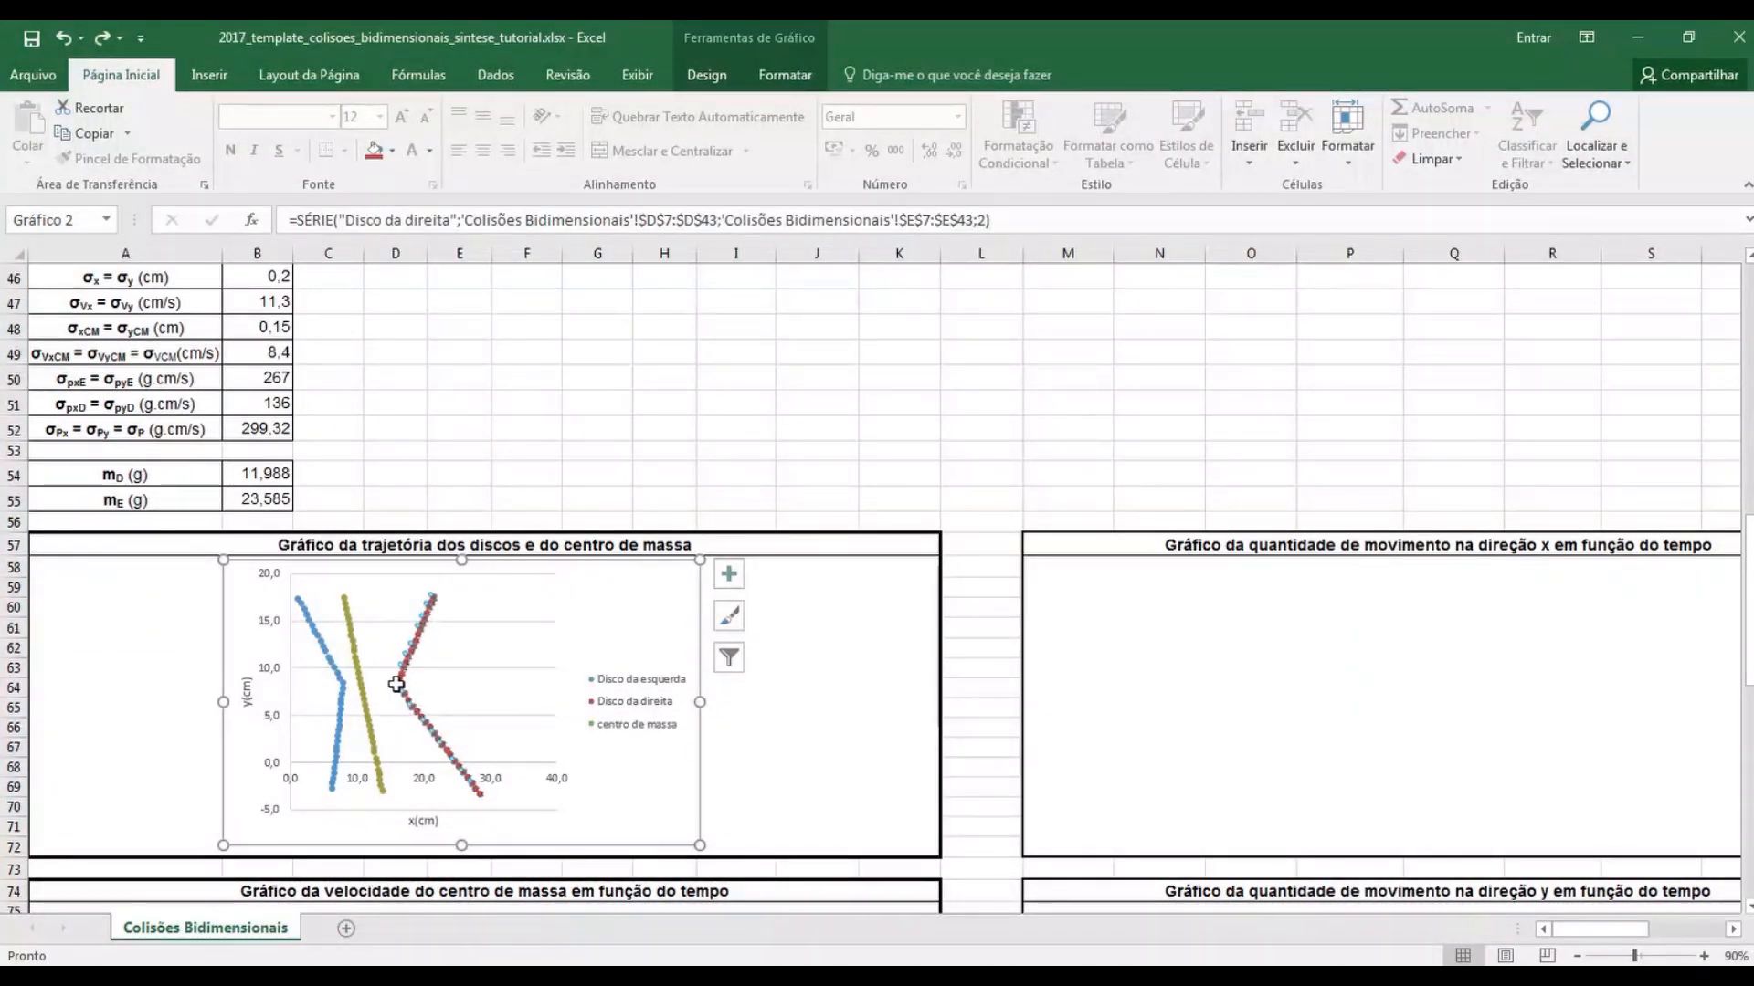
{"action": "right_click", "coordinate": [395, 684]}
{"action": "left_click", "coordinate": [505, 889]}
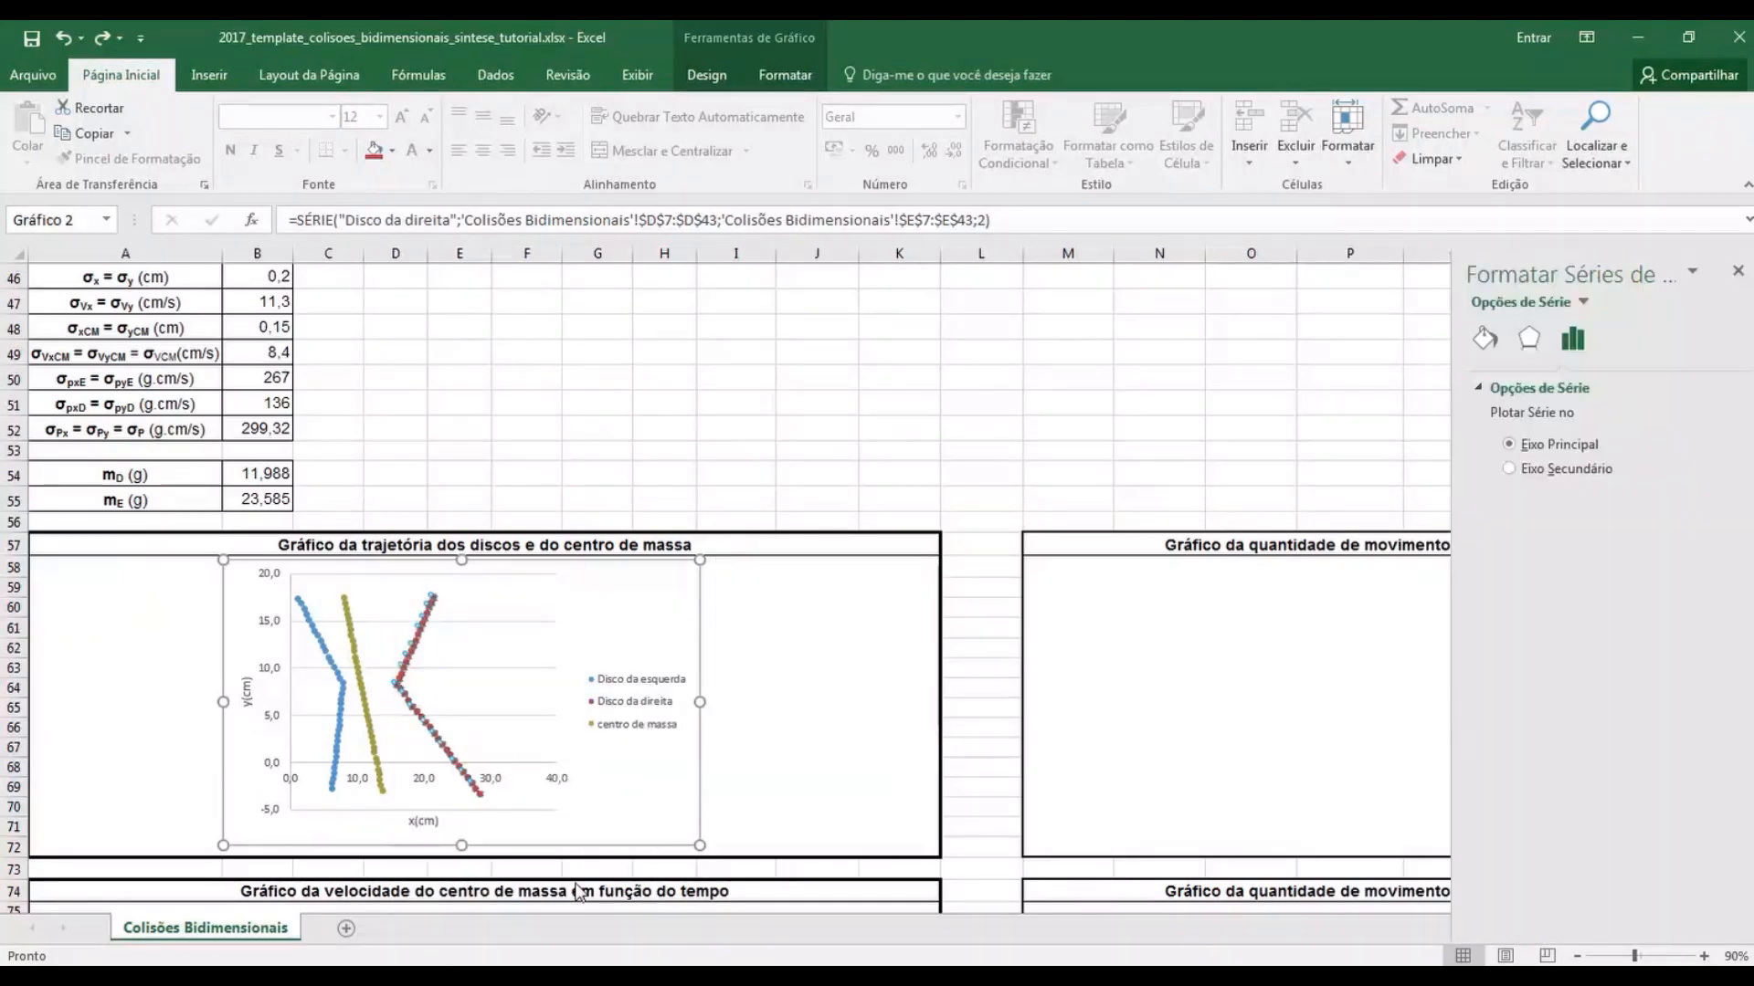
{"action": "left_click", "coordinate": [1484, 339]}
{"action": "left_click", "coordinate": [1582, 393]}
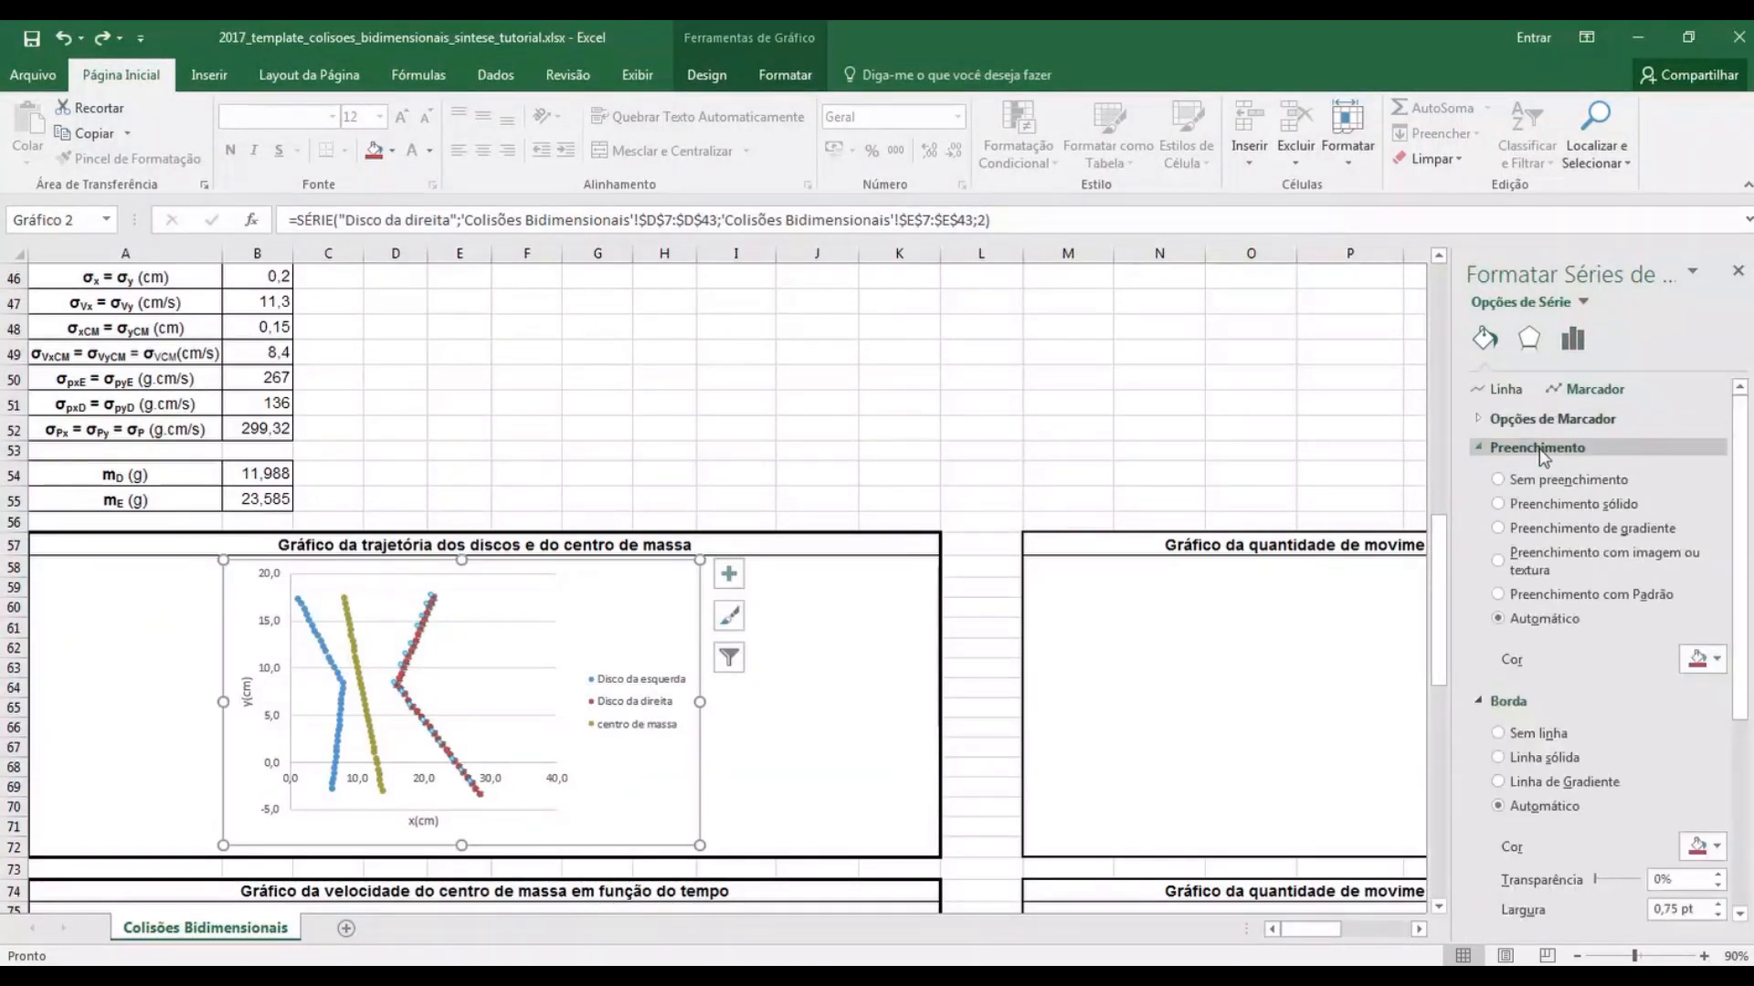
{"action": "left_click", "coordinate": [1478, 417]}
{"action": "left_click", "coordinate": [1505, 499]}
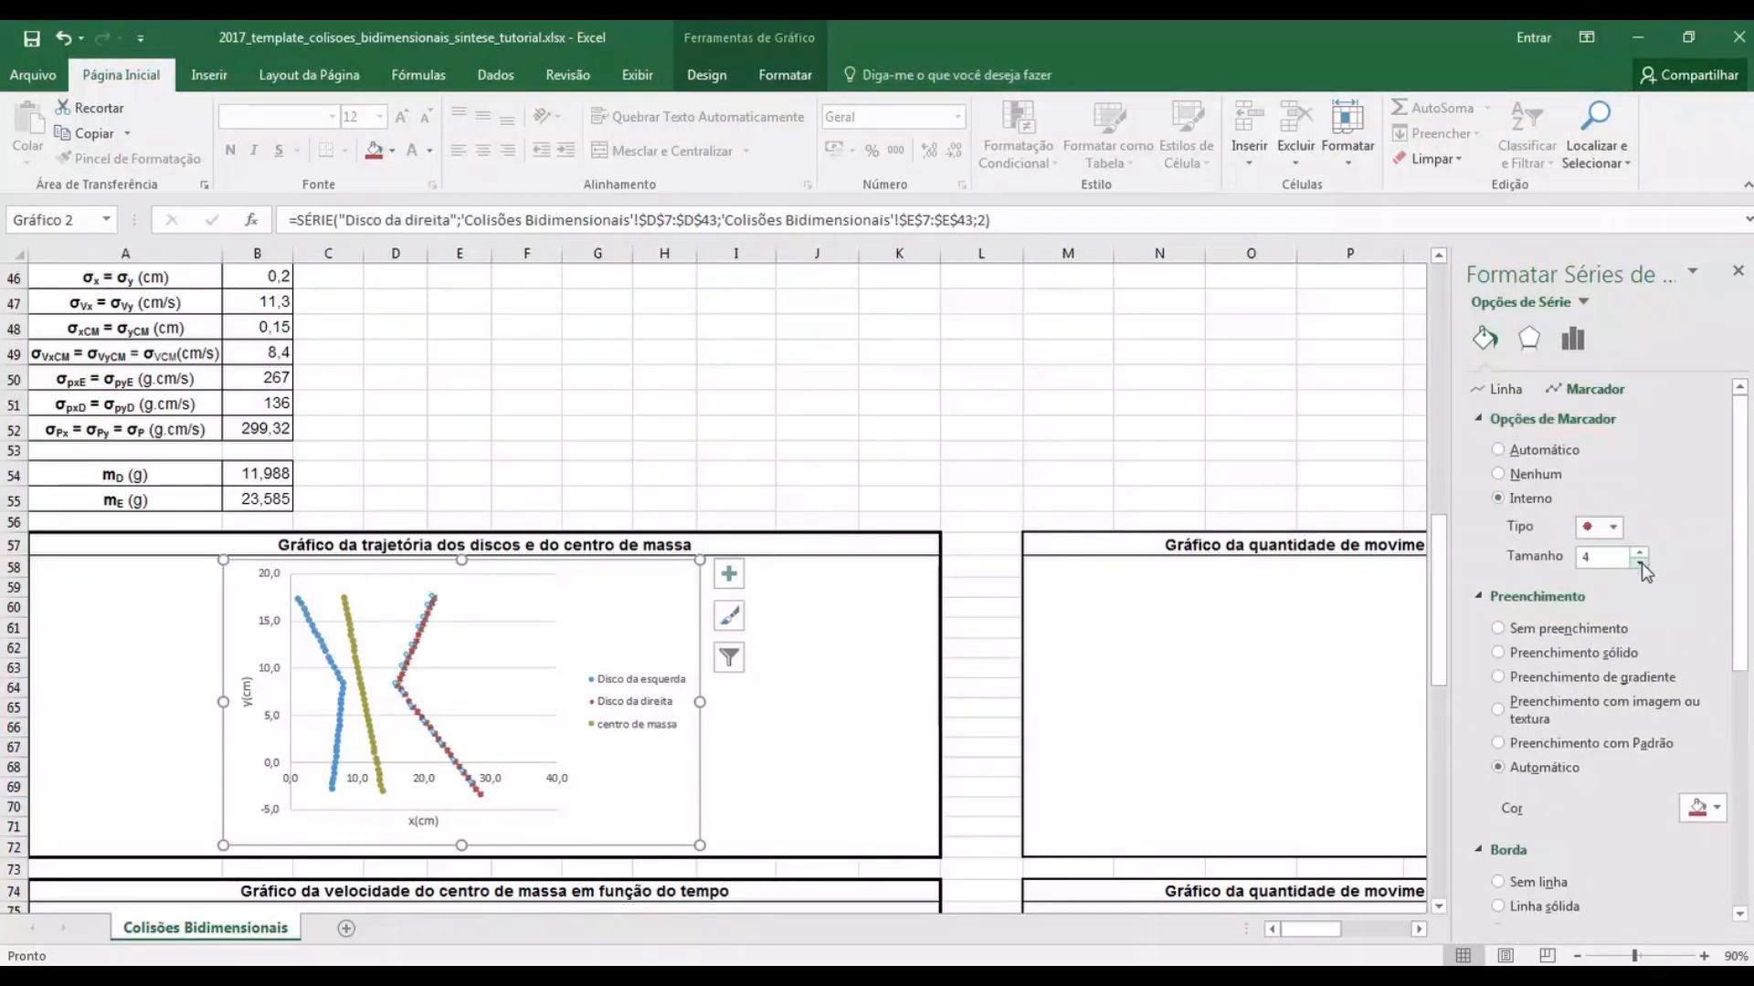
{"action": "left_click", "coordinate": [1642, 563]}
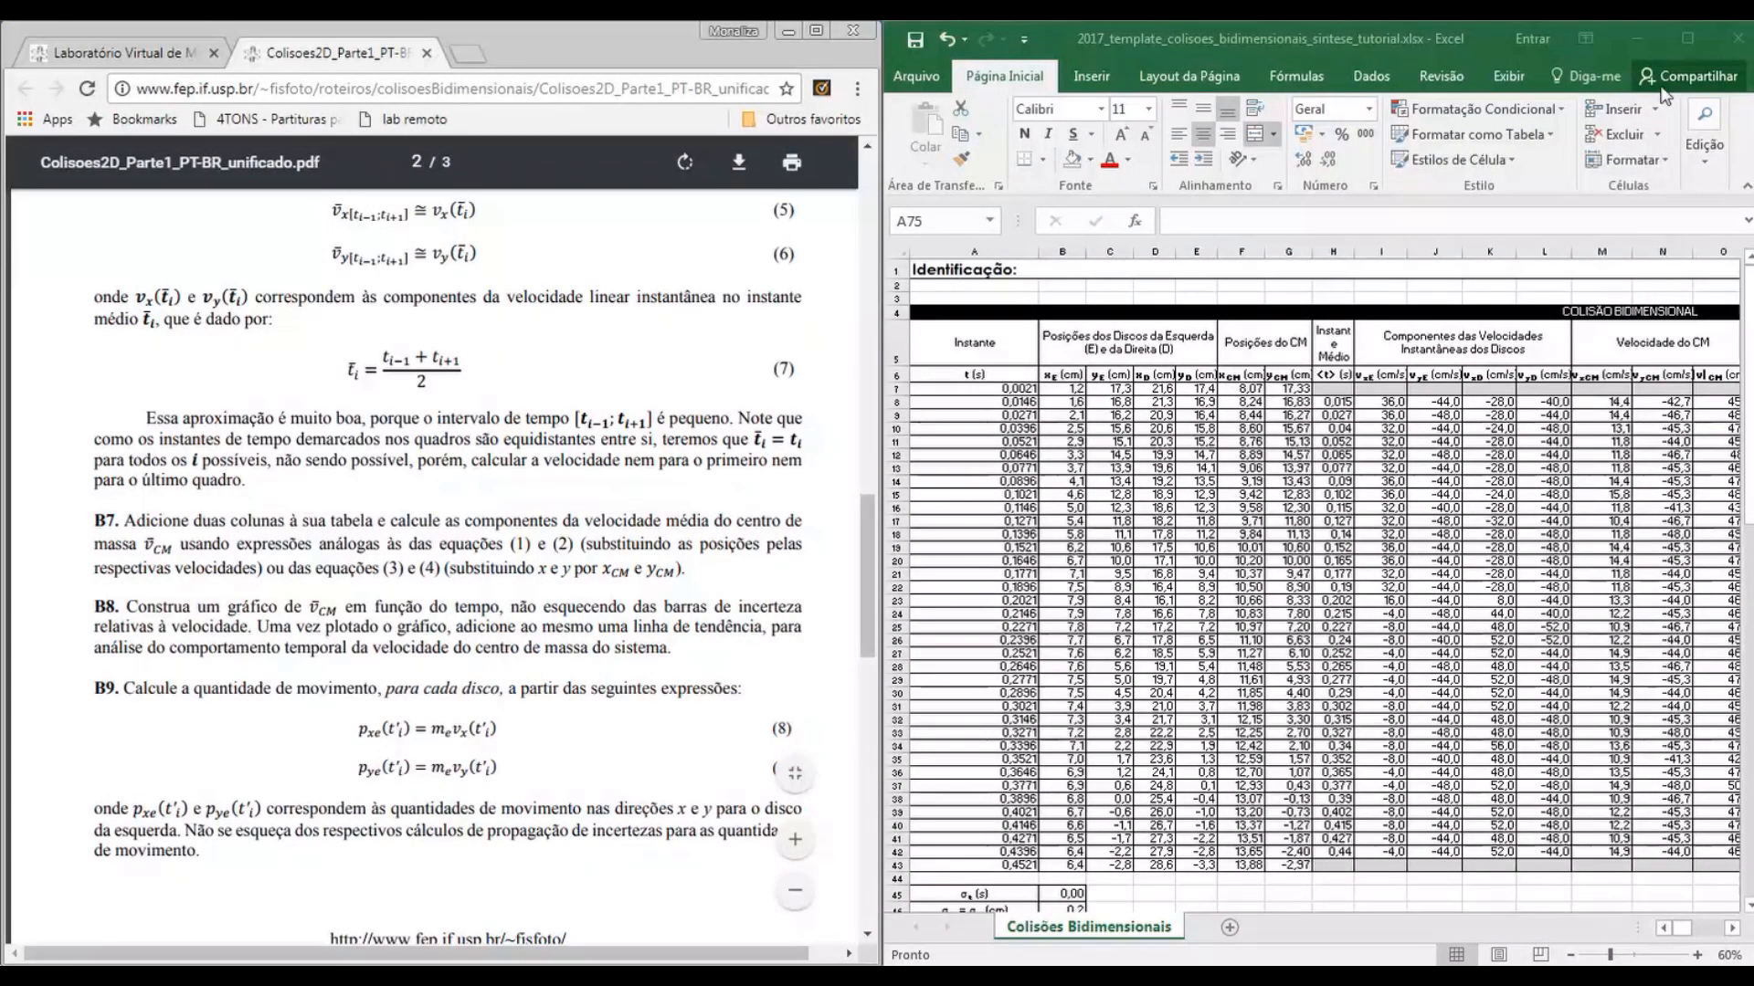
Maximize the spreadsheet window and insert a markers-only scatter chart with an empty cell beside the table selected
{"action": "left_click", "coordinate": [1687, 37]}
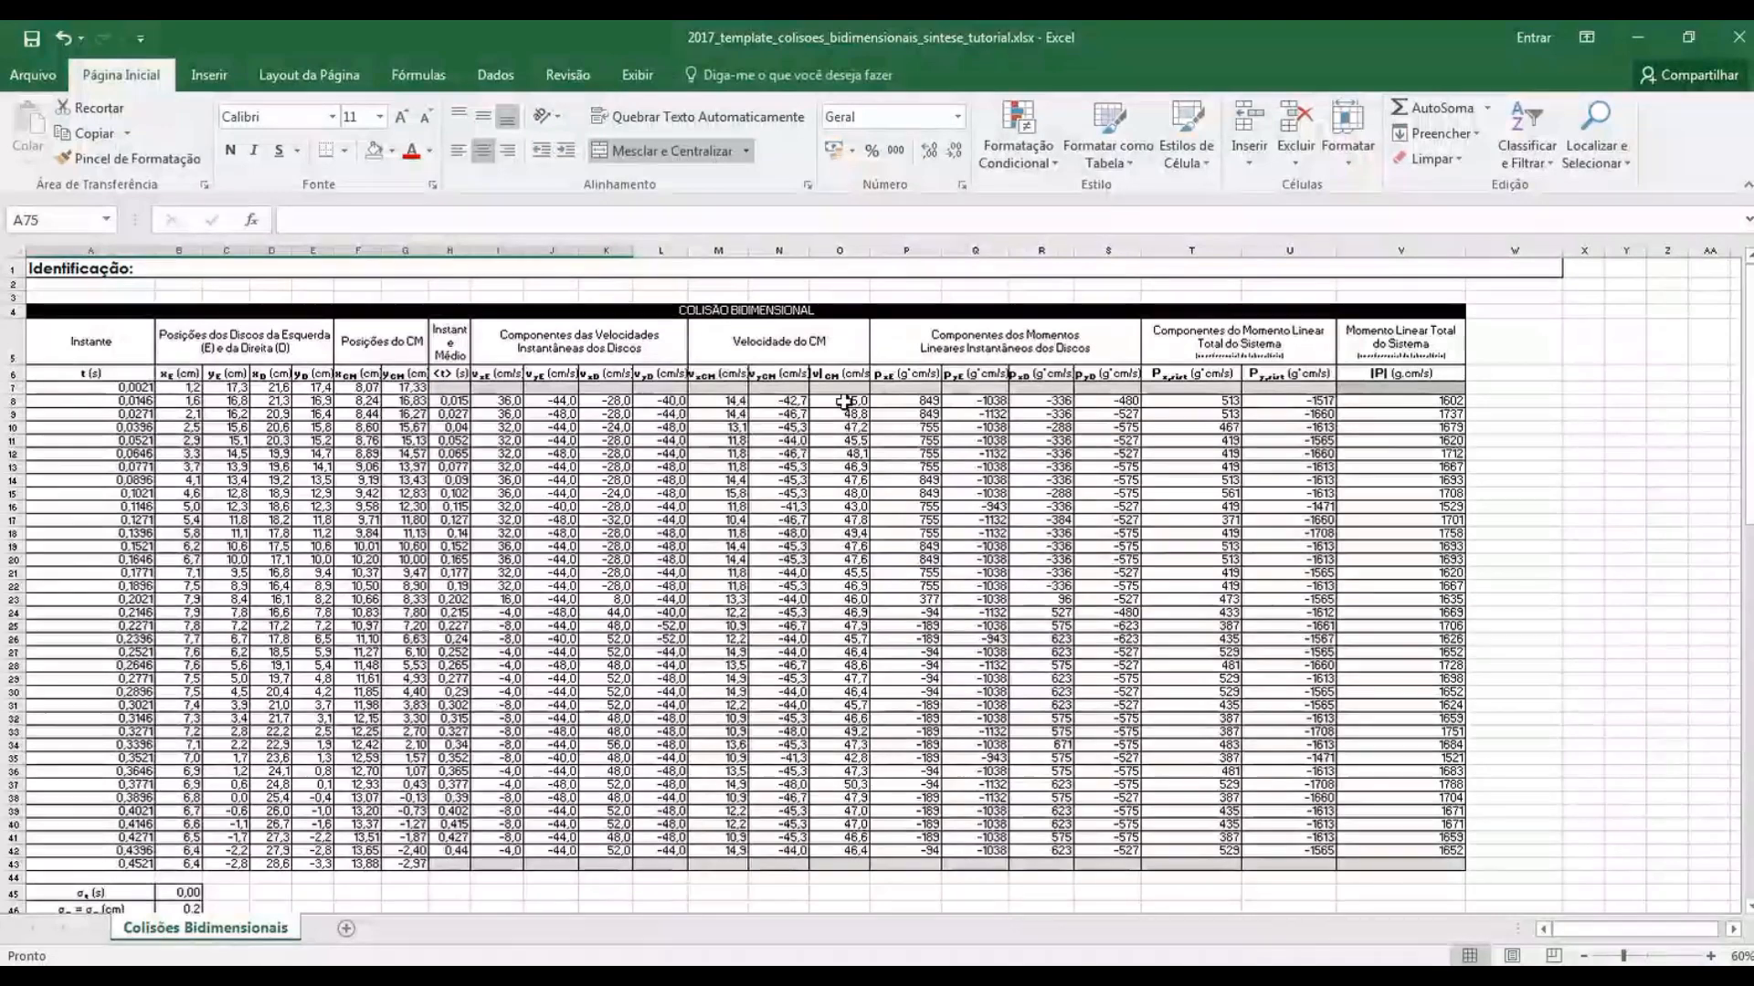
{"action": "left_click_drag", "start_coordinate": [842, 401], "coordinate": [852, 851]}
{"action": "left_click", "coordinate": [1540, 534]}
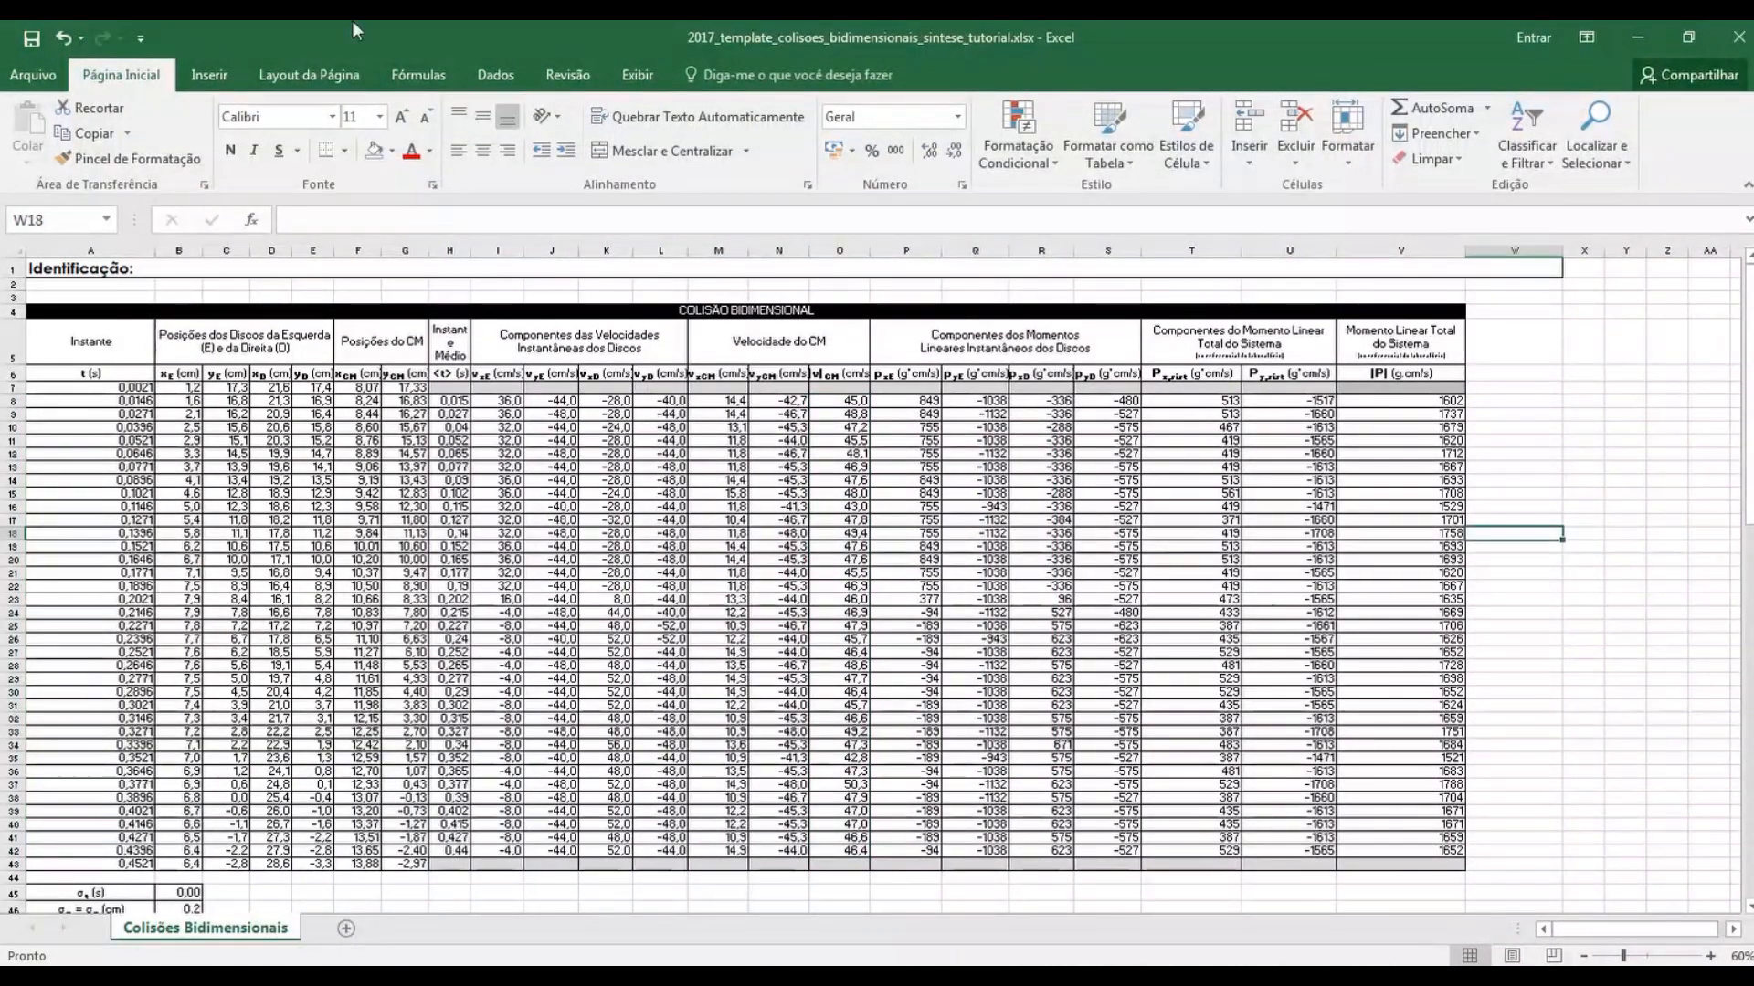
{"action": "left_click", "coordinate": [209, 75]}
{"action": "left_click", "coordinate": [778, 159]}
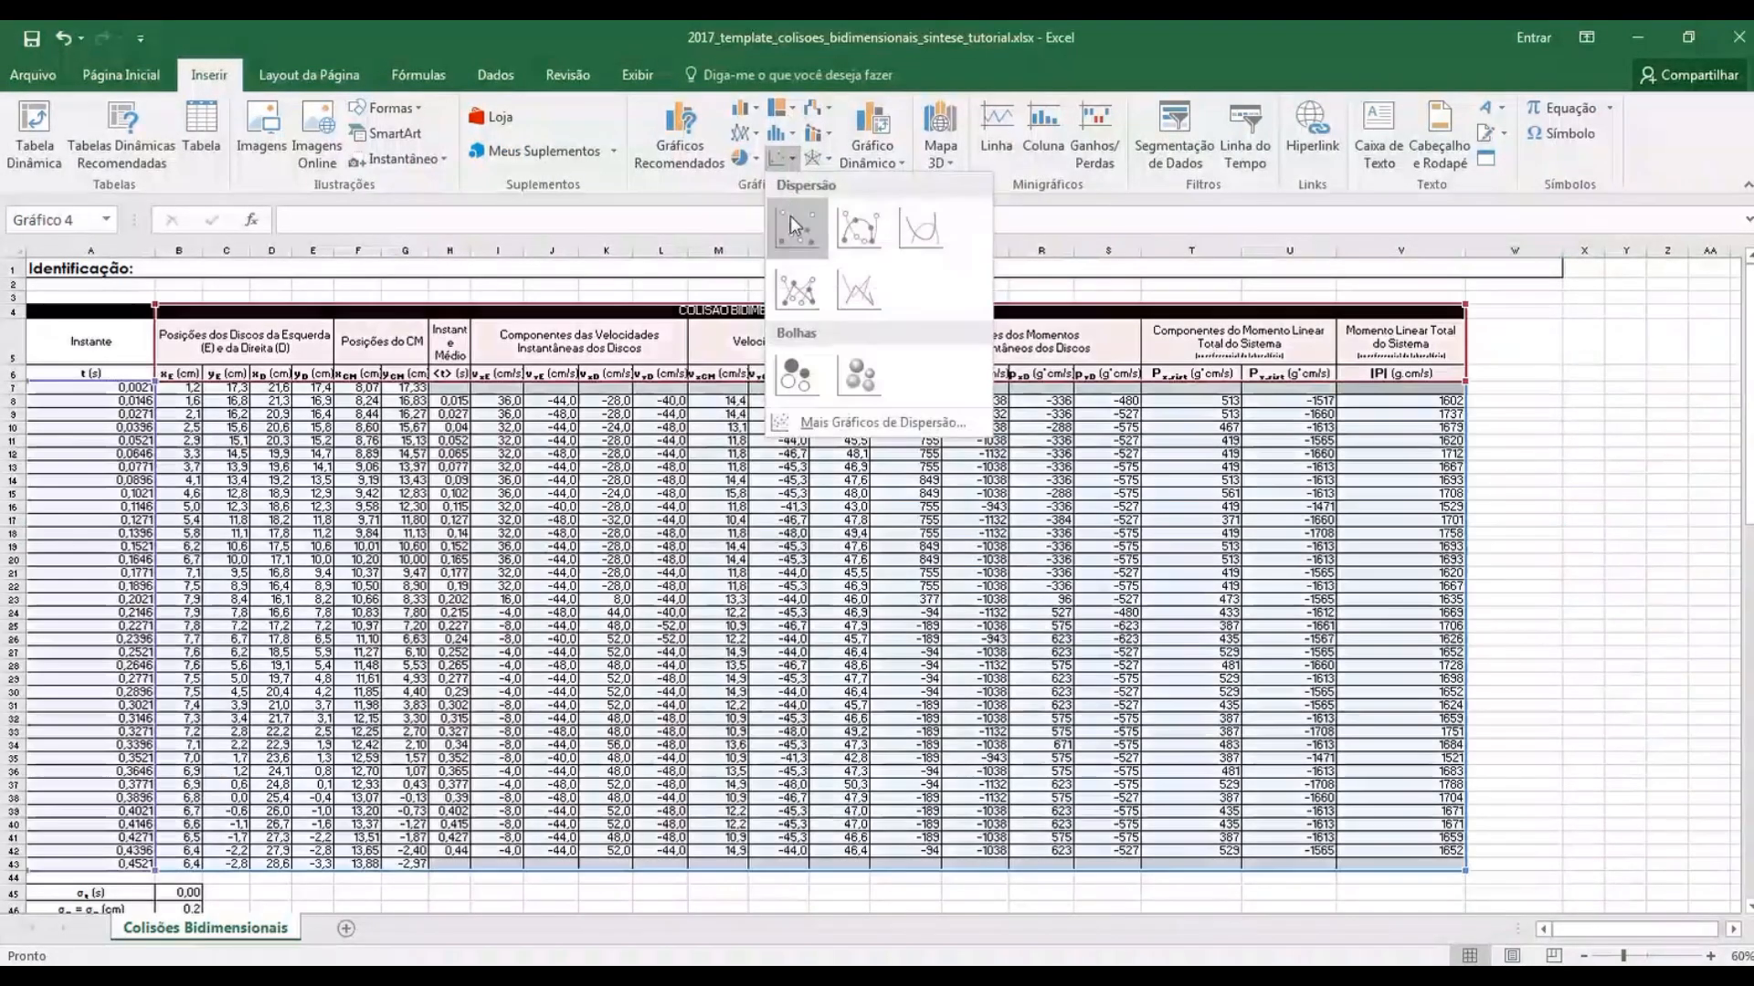
{"action": "left_click", "coordinate": [791, 219]}
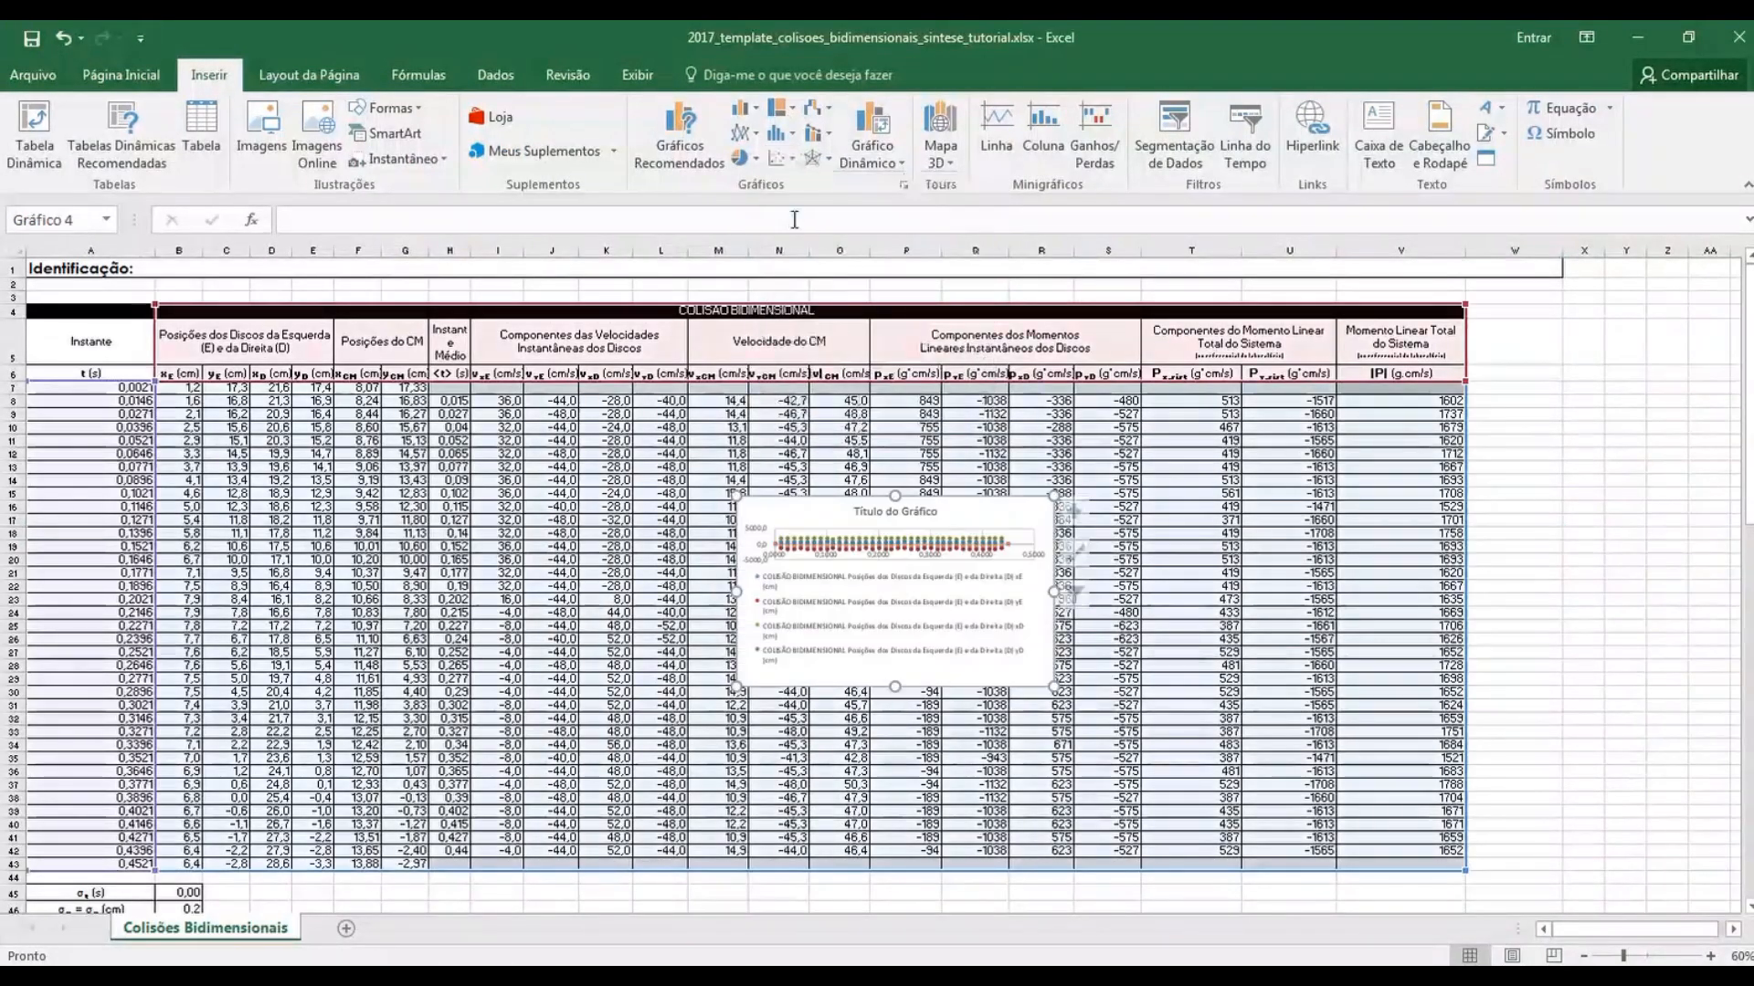
Open the new scatter chart's data source and remove all of its automatically added series
{"action": "right_click", "coordinate": [1028, 523]}
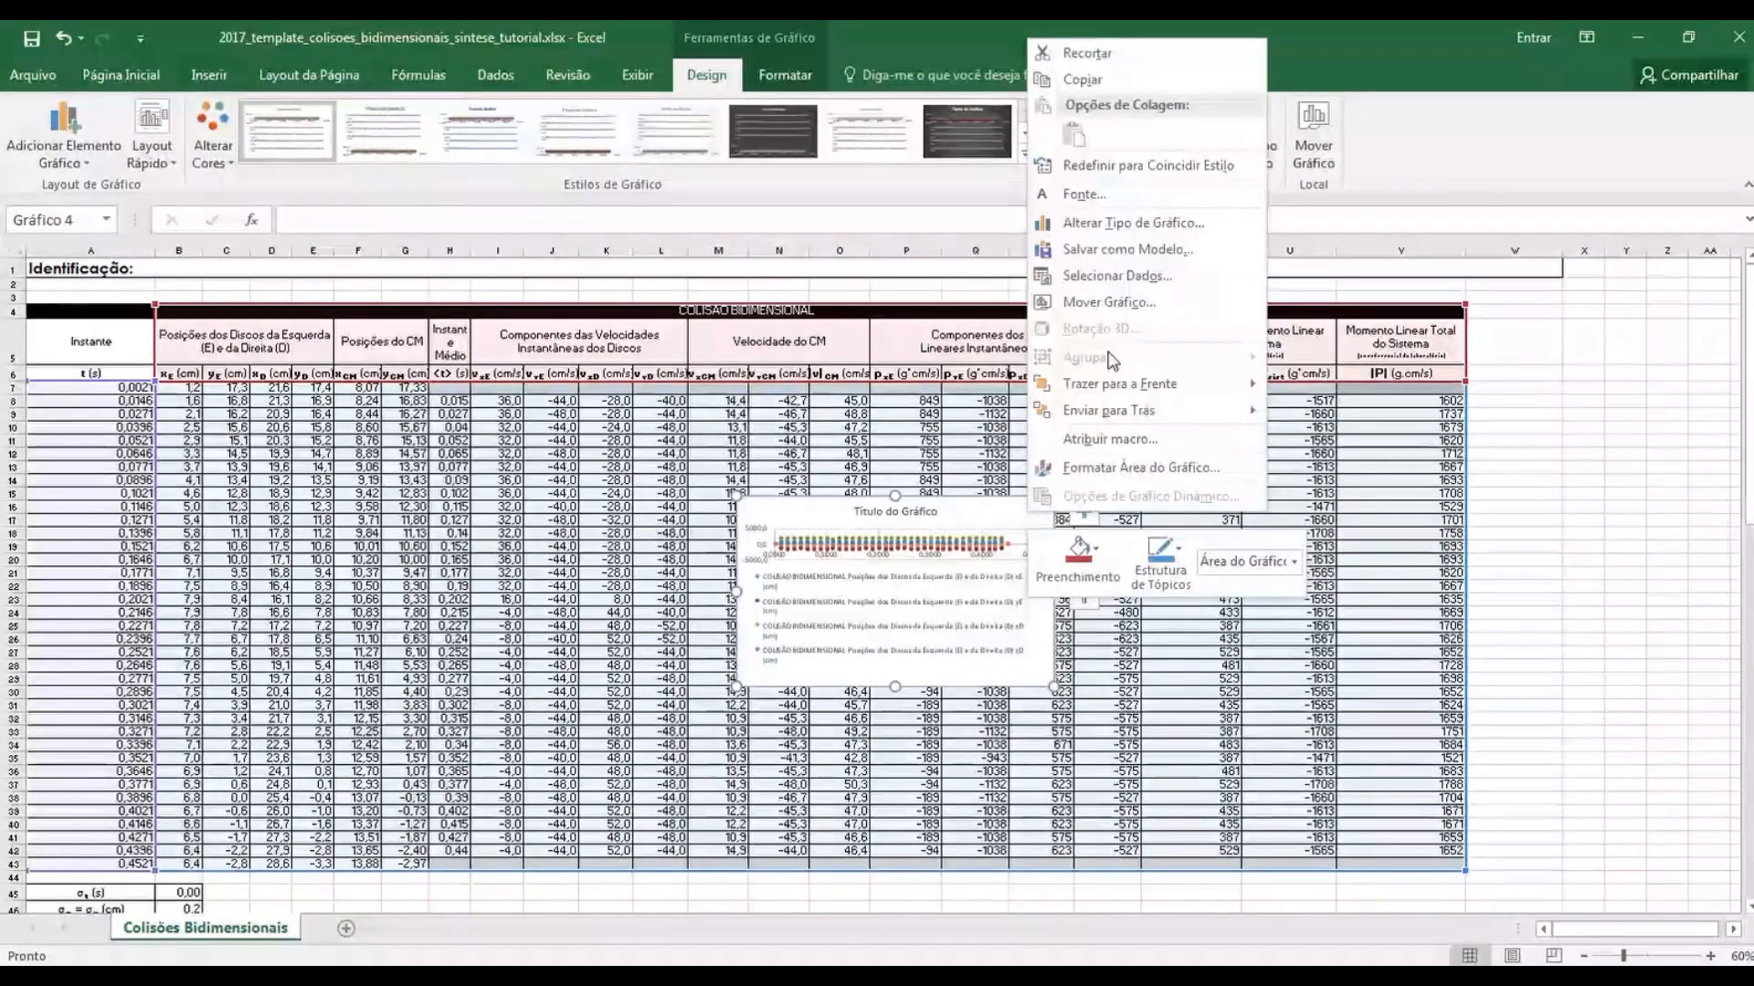
{"action": "left_click", "coordinate": [1116, 275]}
{"action": "left_click", "coordinate": [1295, 627]}
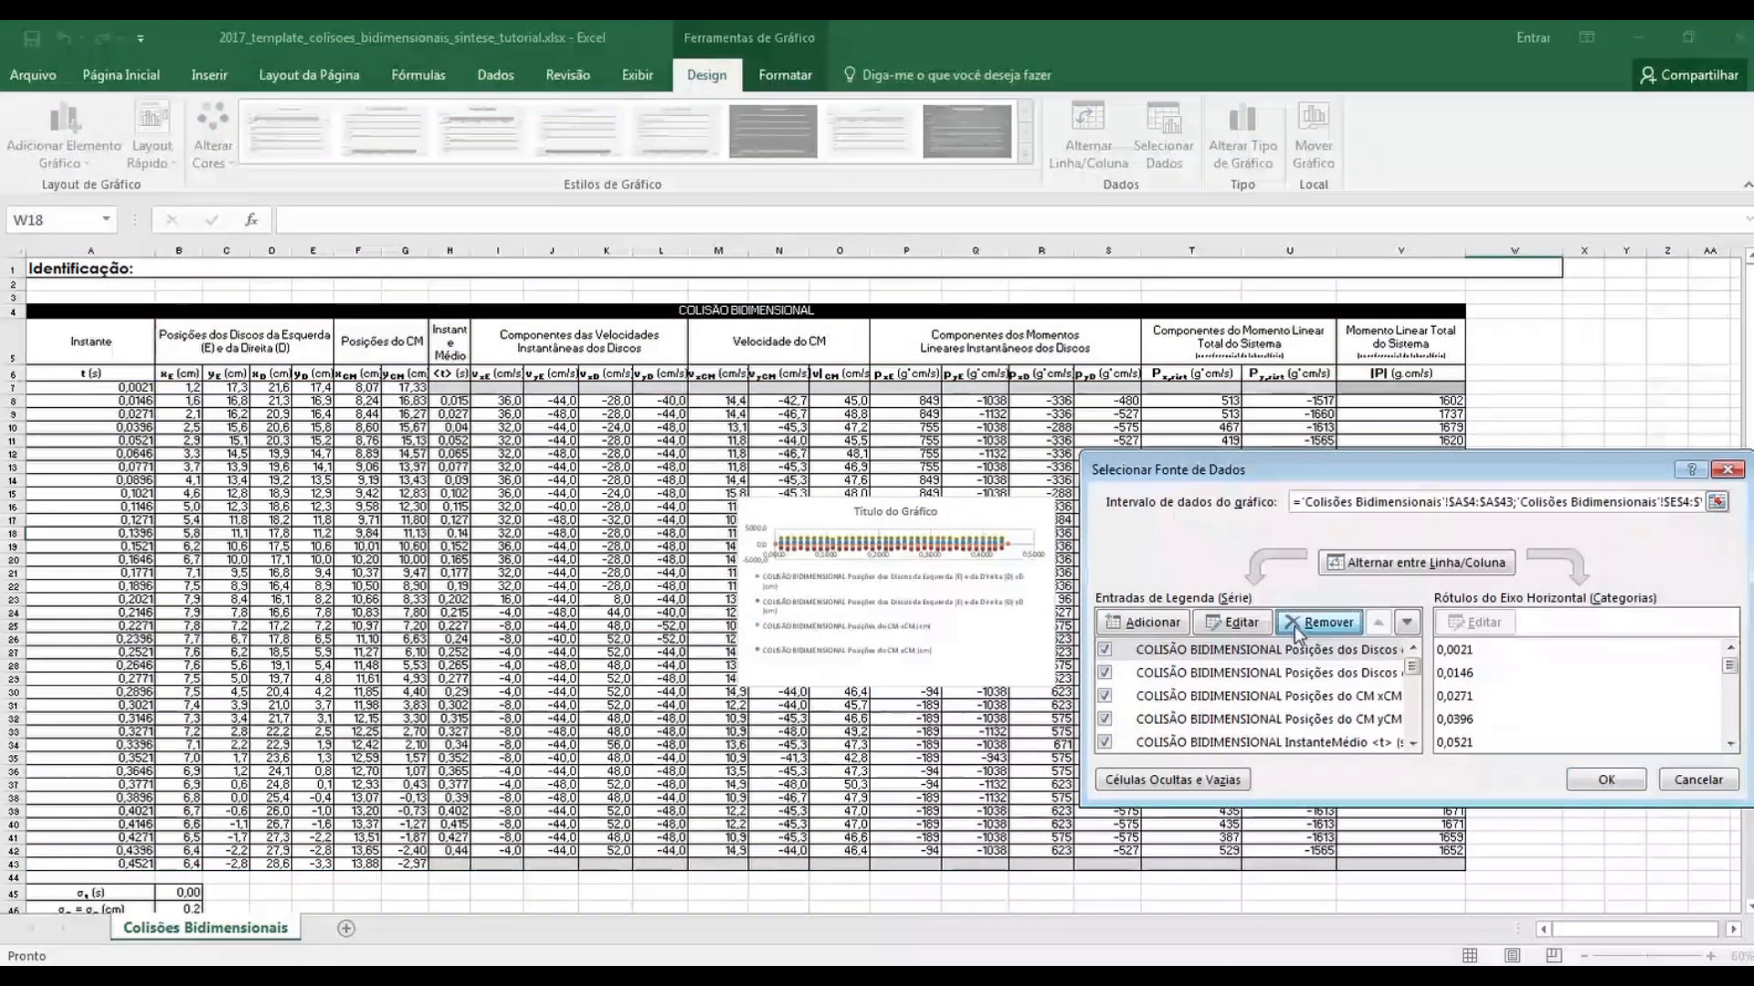
{"action": "left_click", "coordinate": [1295, 627]}
{"action": "left_click", "coordinate": [1295, 627]}
{"action": "left_click", "coordinate": [1296, 626]}
{"action": "left_click", "coordinate": [1295, 627]}
{"action": "left_click", "coordinate": [1295, 627]}
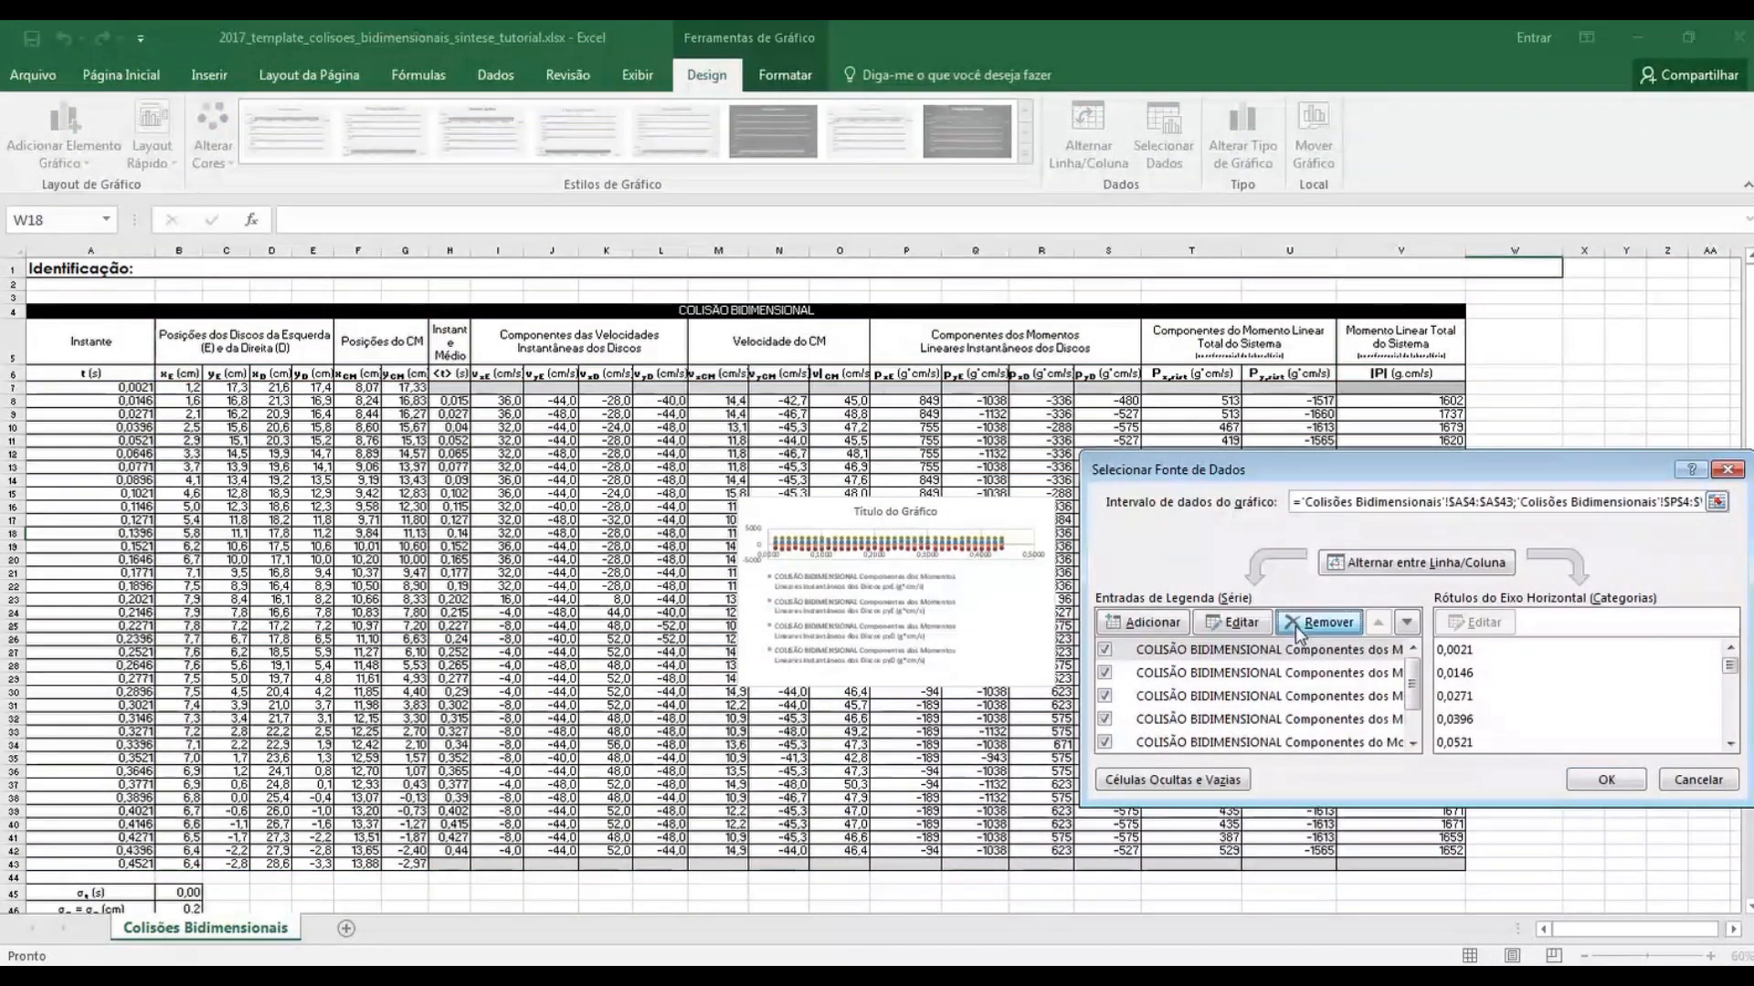
{"action": "left_click", "coordinate": [1295, 627]}
{"action": "left_click", "coordinate": [1296, 626]}
{"action": "left_click", "coordinate": [1295, 627]}
{"action": "left_click", "coordinate": [1295, 626]}
{"action": "left_click", "coordinate": [1295, 626]}
{"action": "left_click", "coordinate": [1296, 627]}
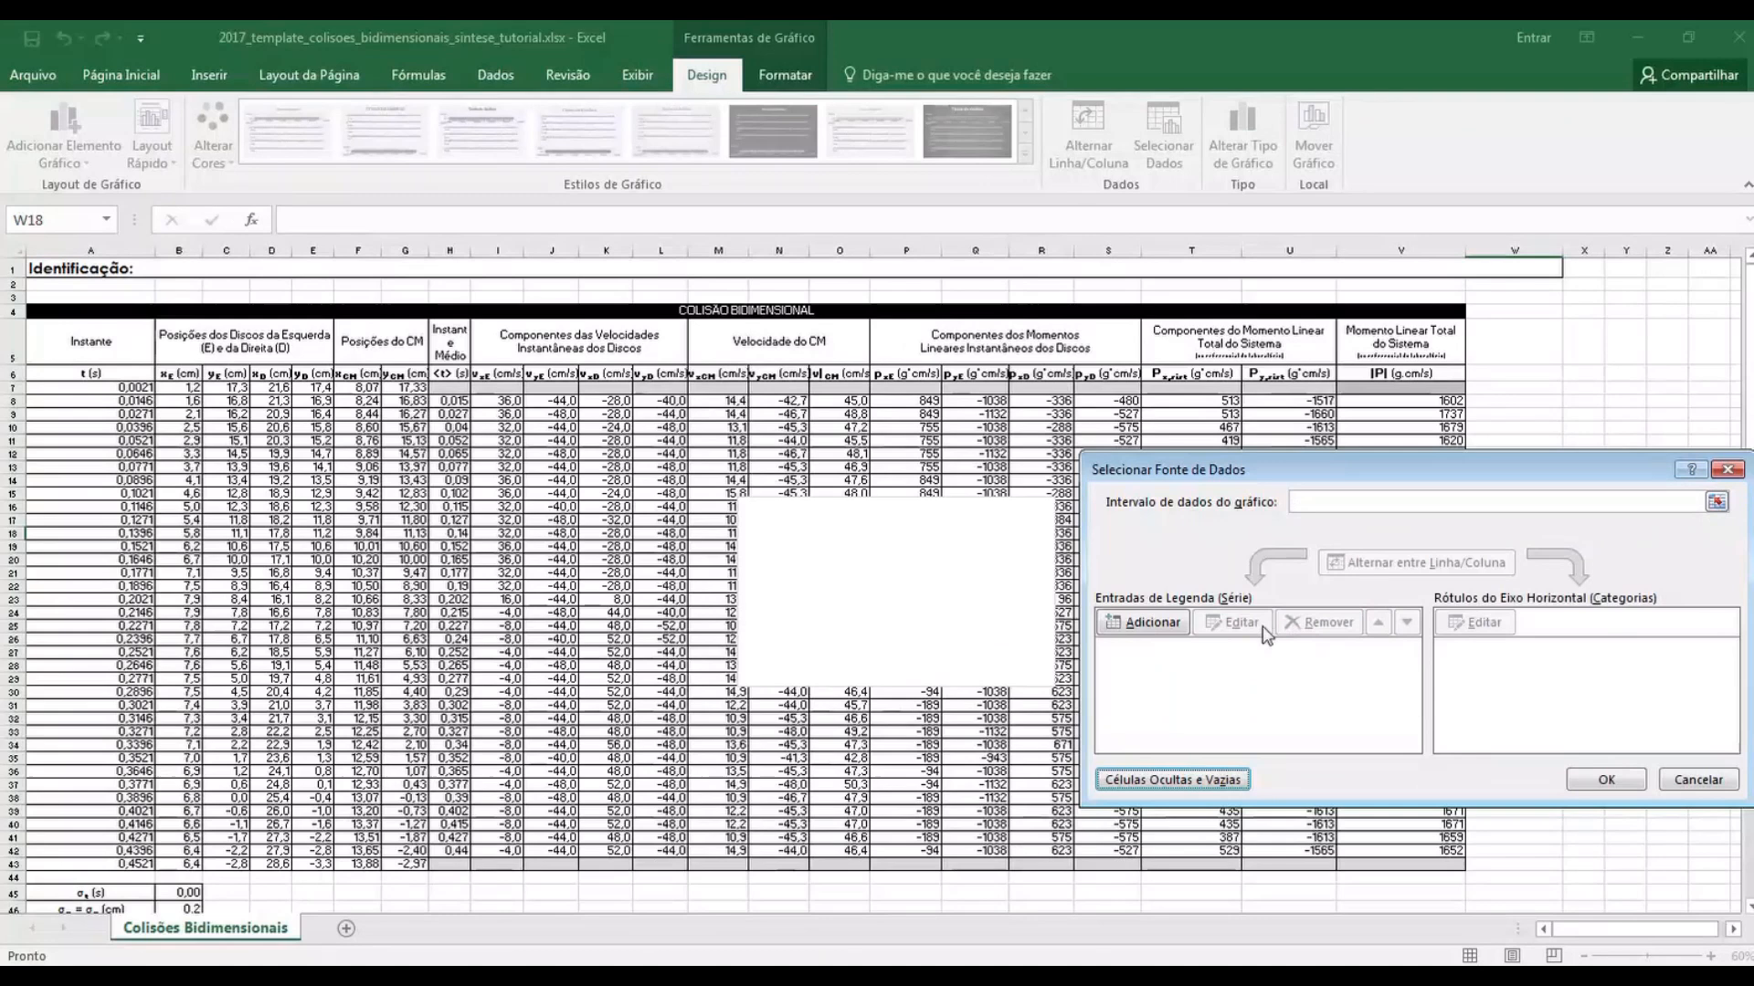
Add a series with X values H8:H42 and Y values O8:O42, and confirm the chart's data source
{"action": "left_click", "coordinate": [1144, 623]}
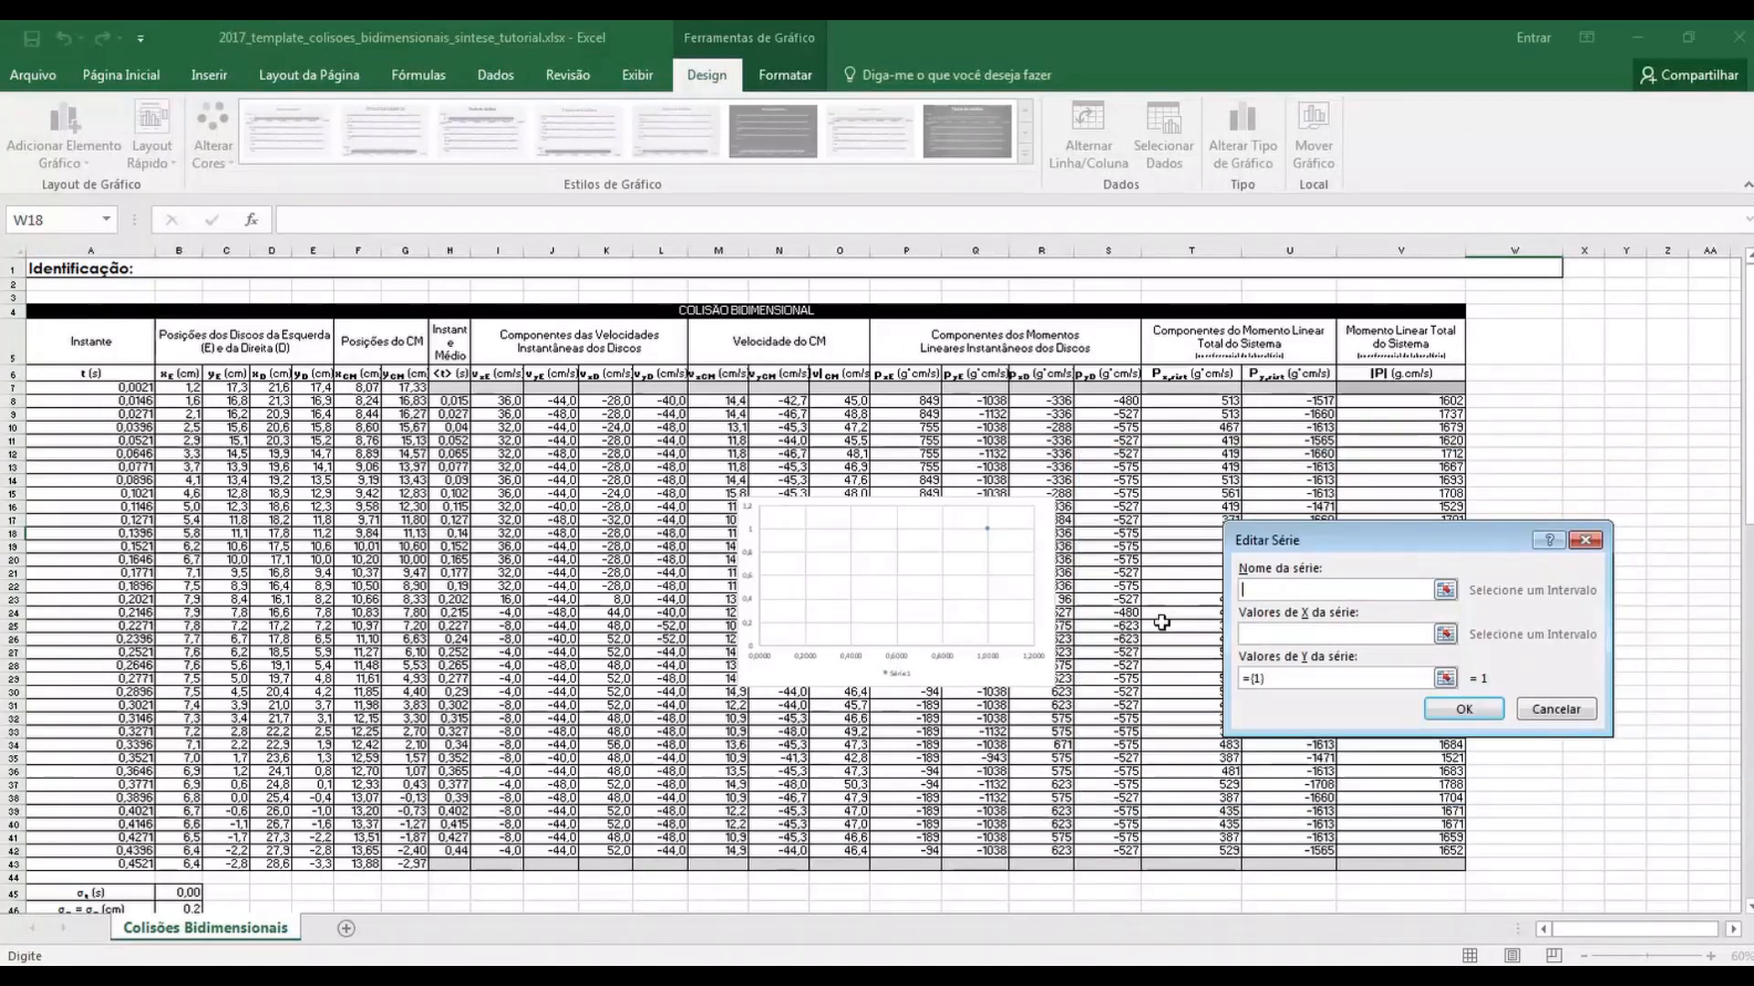
{"action": "left_click", "coordinate": [1445, 635]}
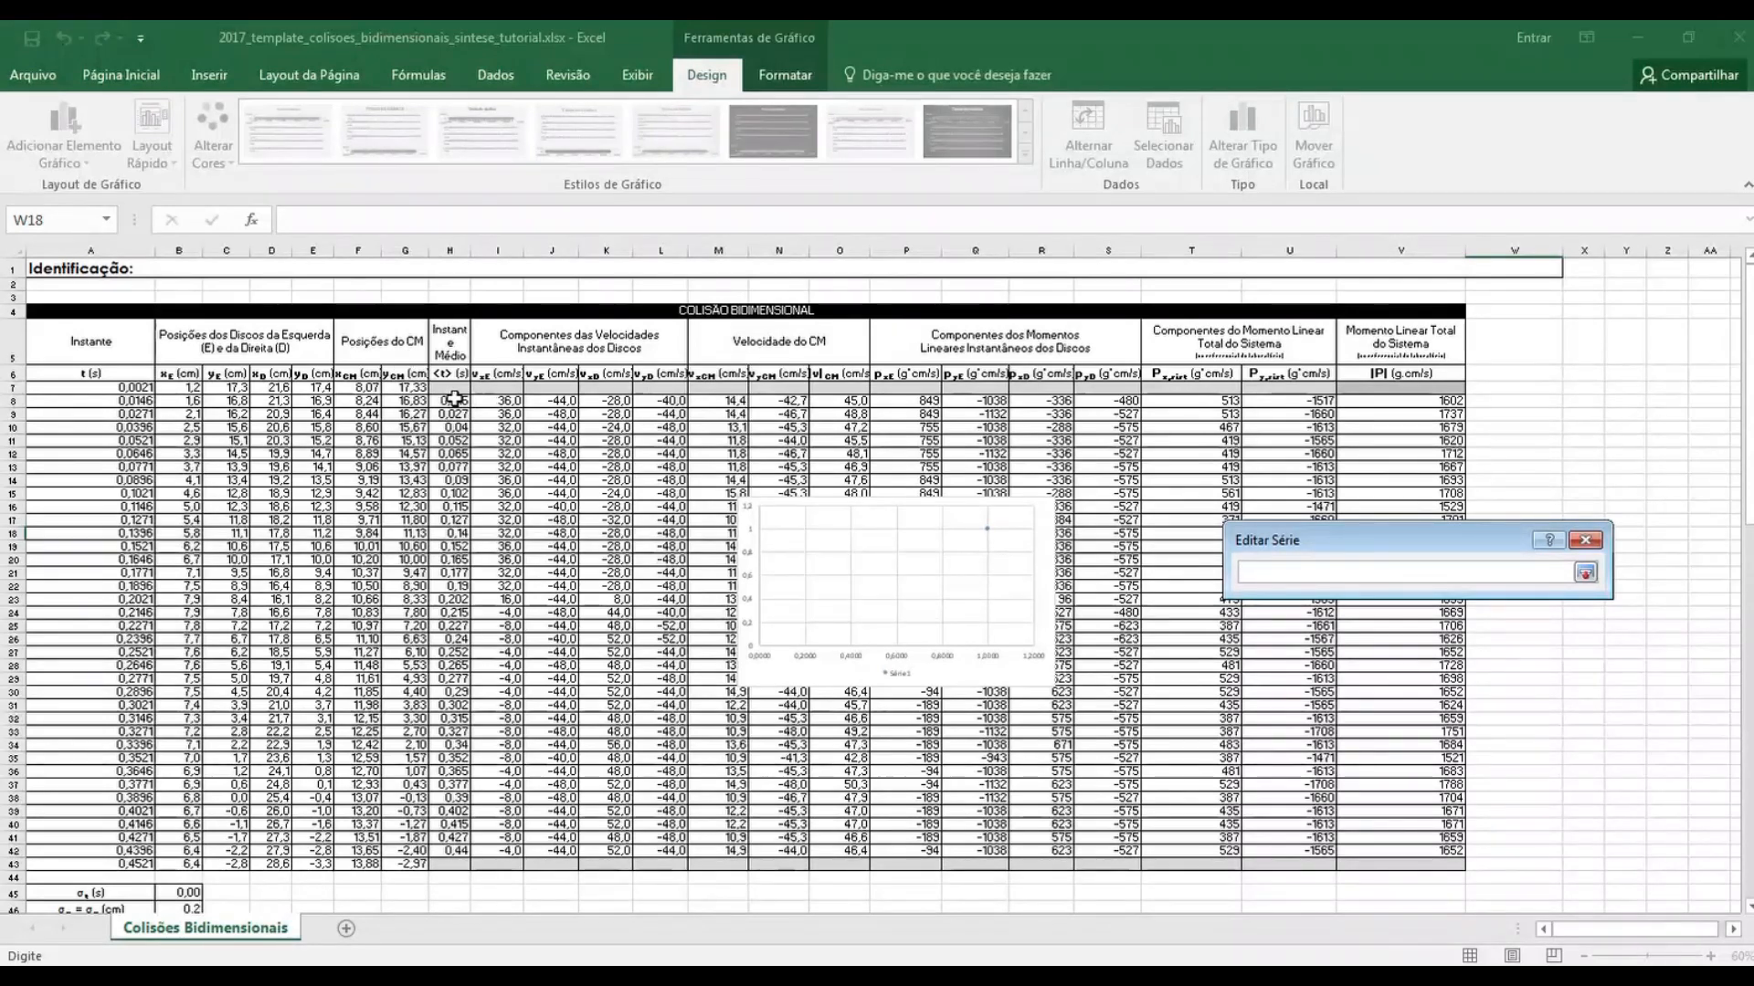
{"action": "left_click_drag", "start_coordinate": [454, 399], "coordinate": [455, 851]}
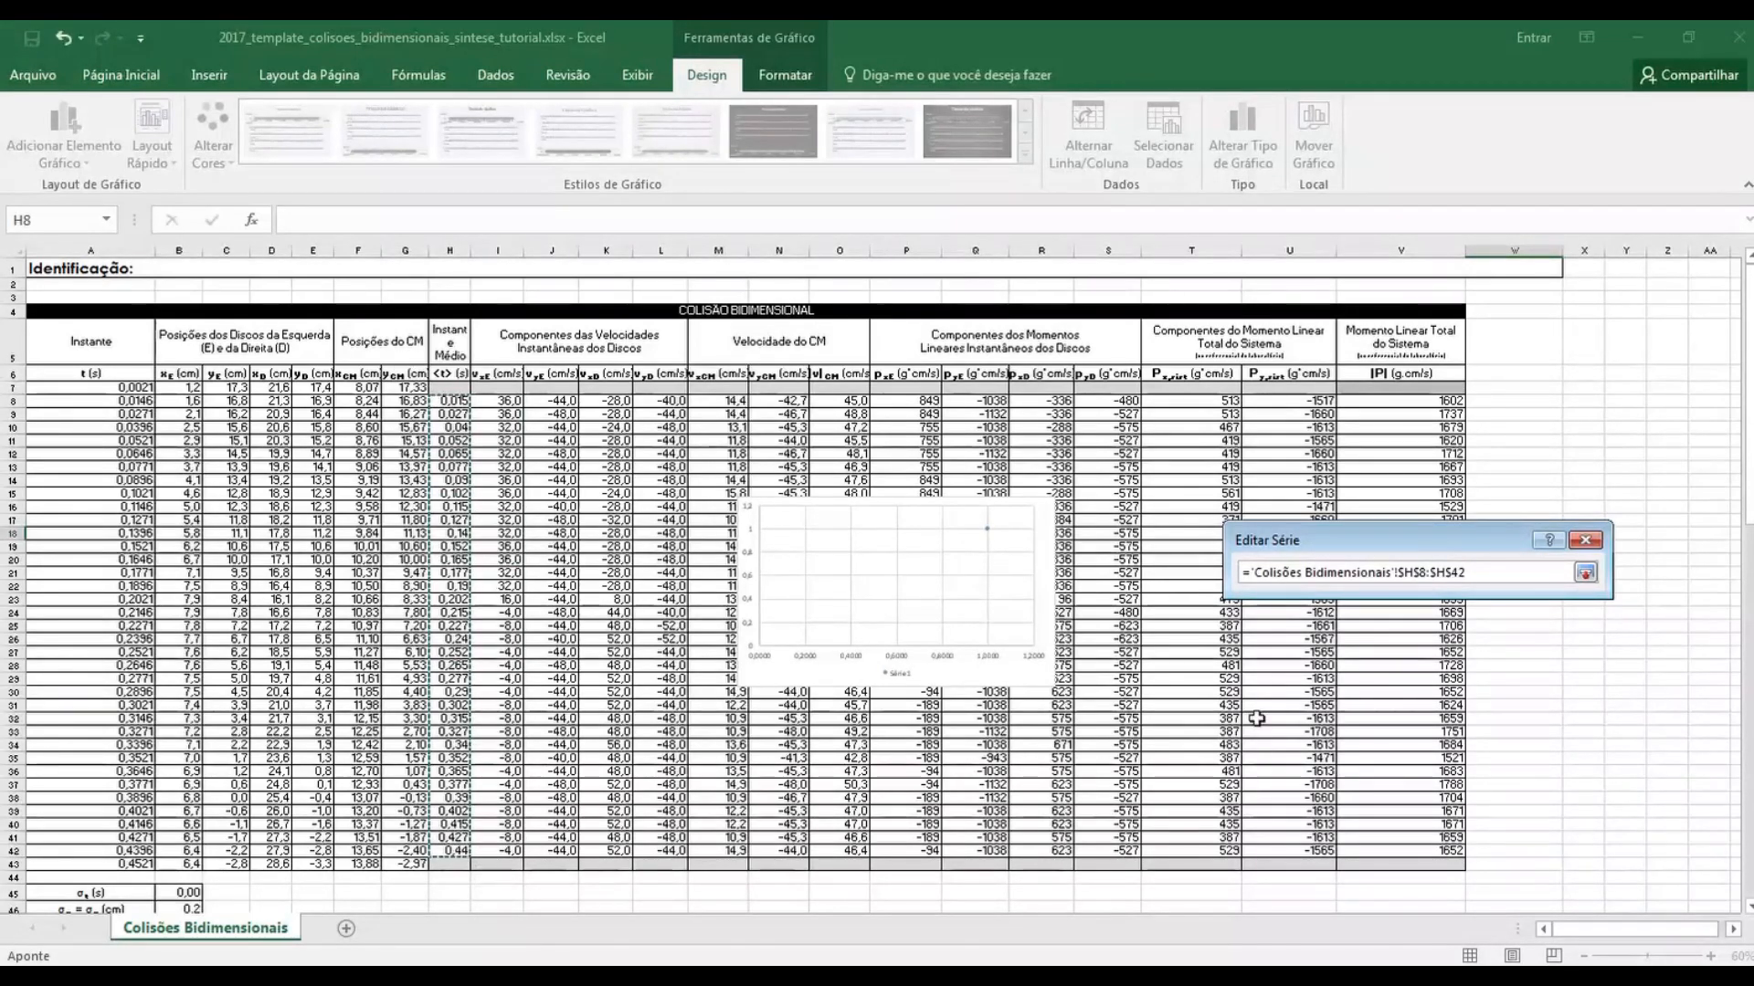
{"action": "left_click", "coordinate": [1585, 572]}
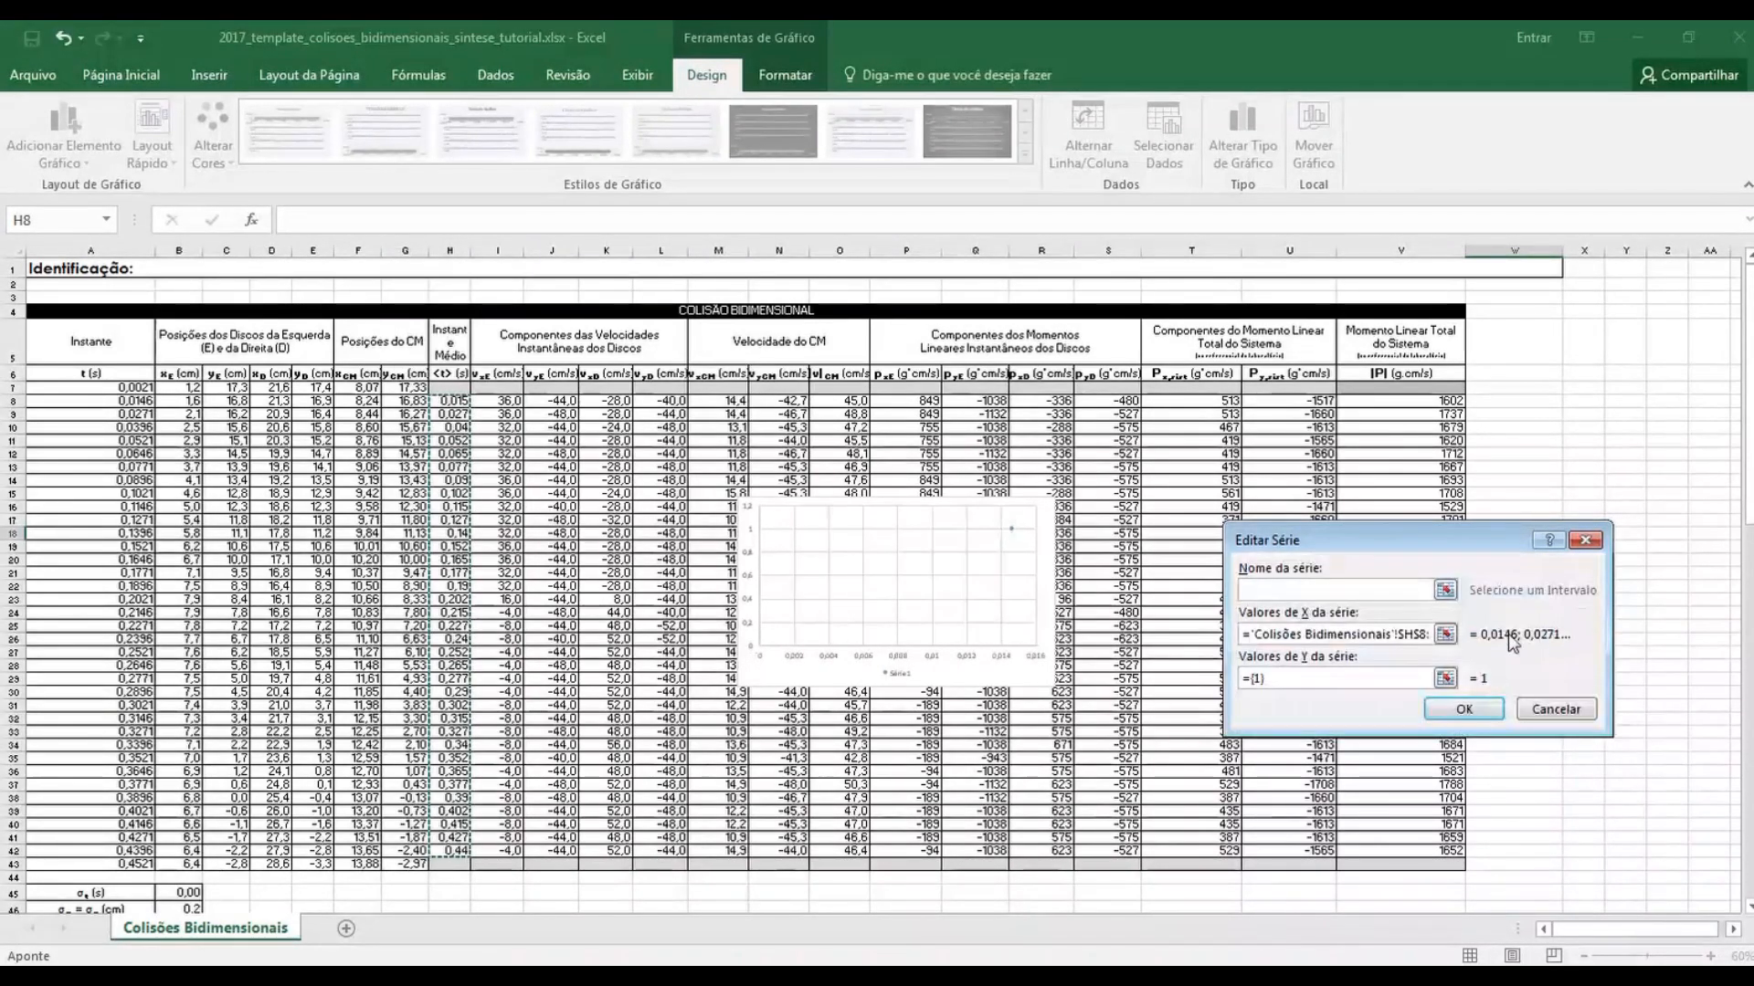
{"action": "left_click", "coordinate": [1445, 677]}
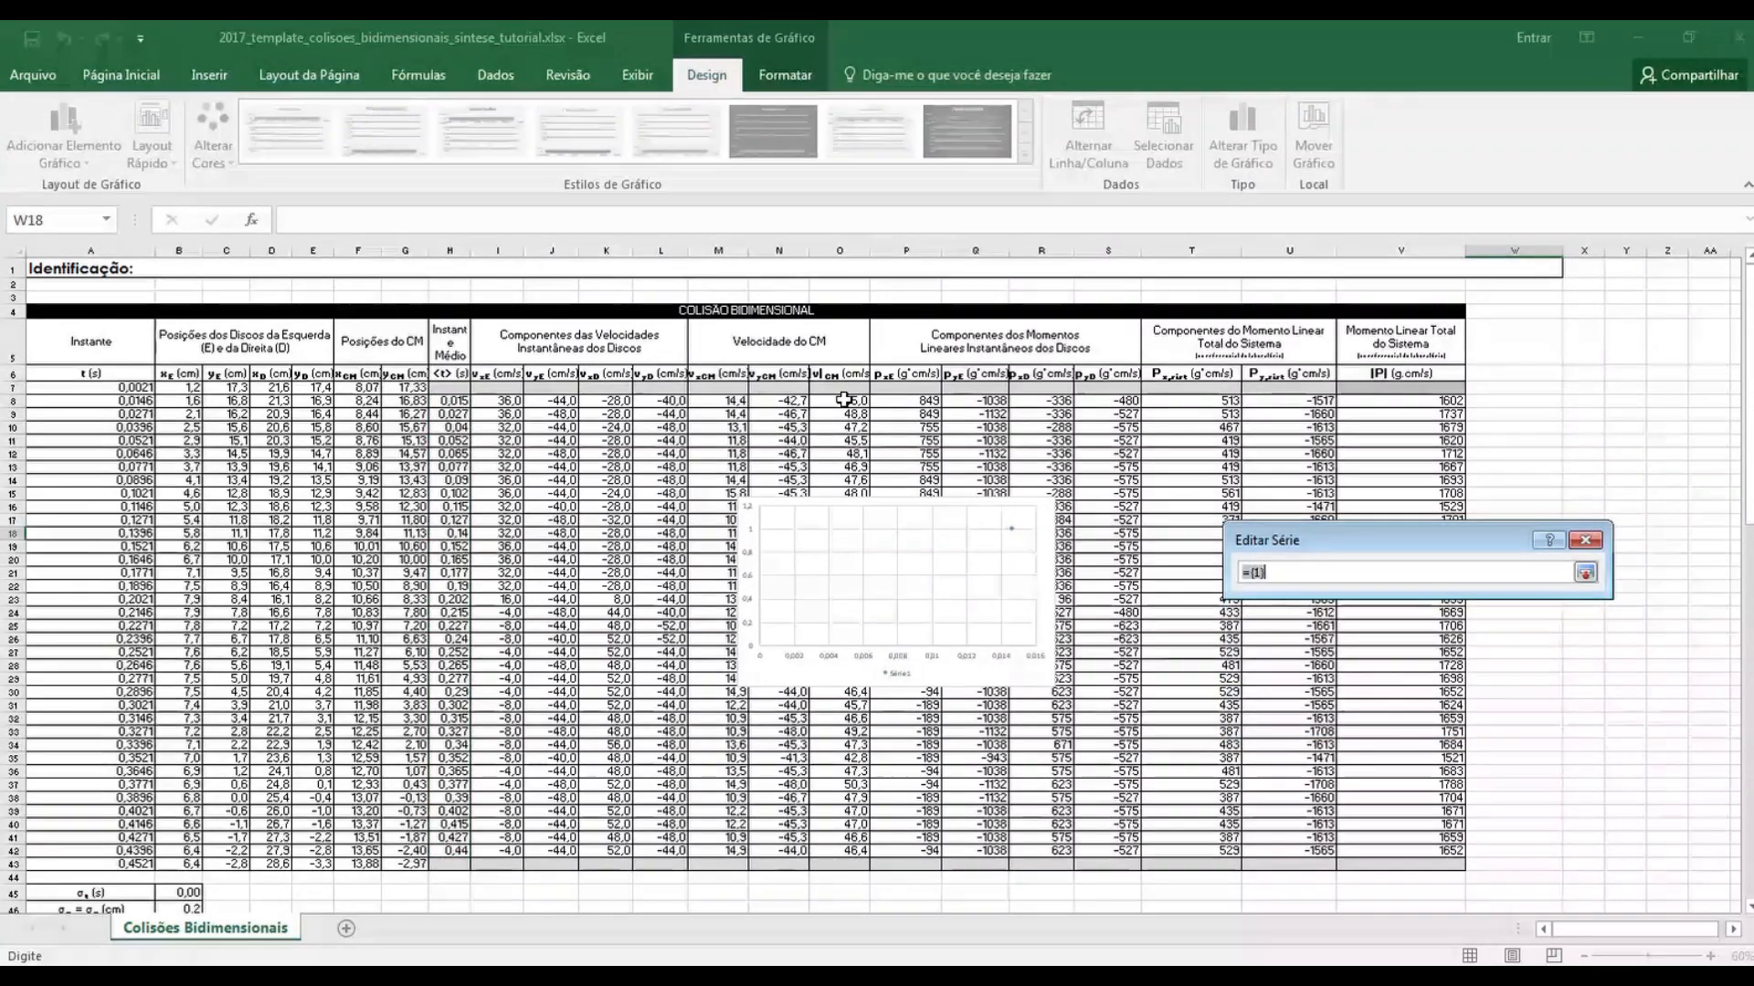
{"action": "left_click_drag", "start_coordinate": [843, 399], "coordinate": [859, 851]}
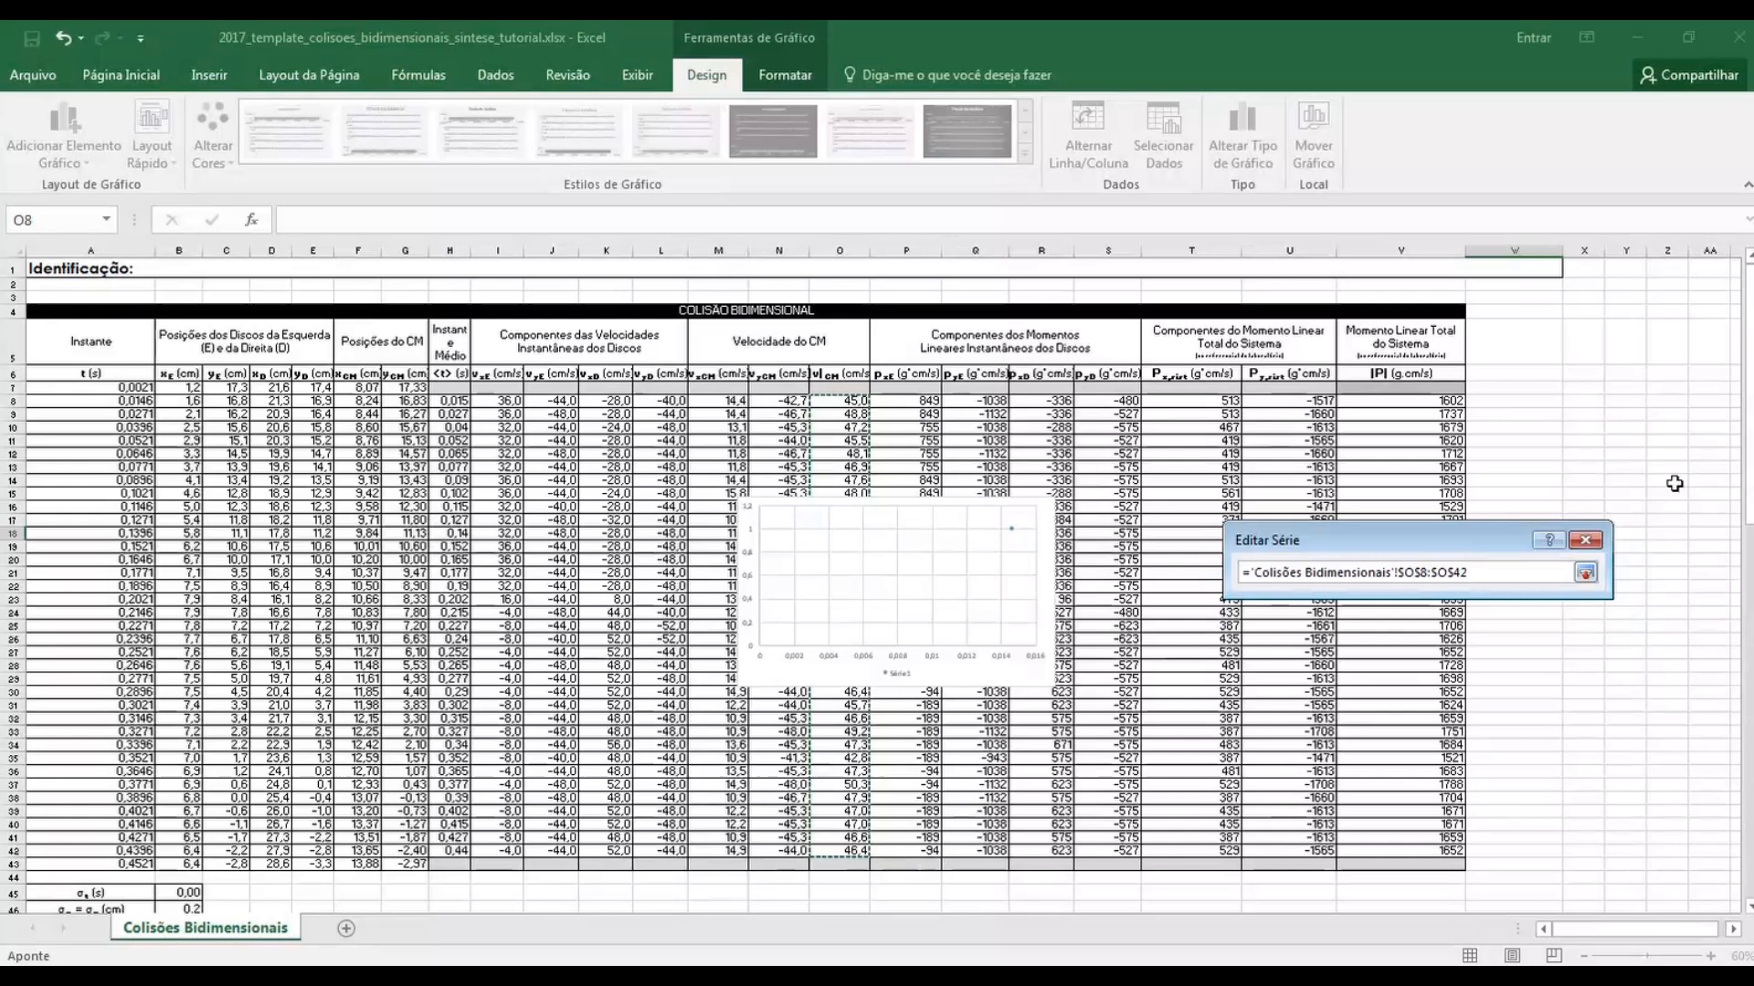
{"action": "left_click", "coordinate": [1586, 577]}
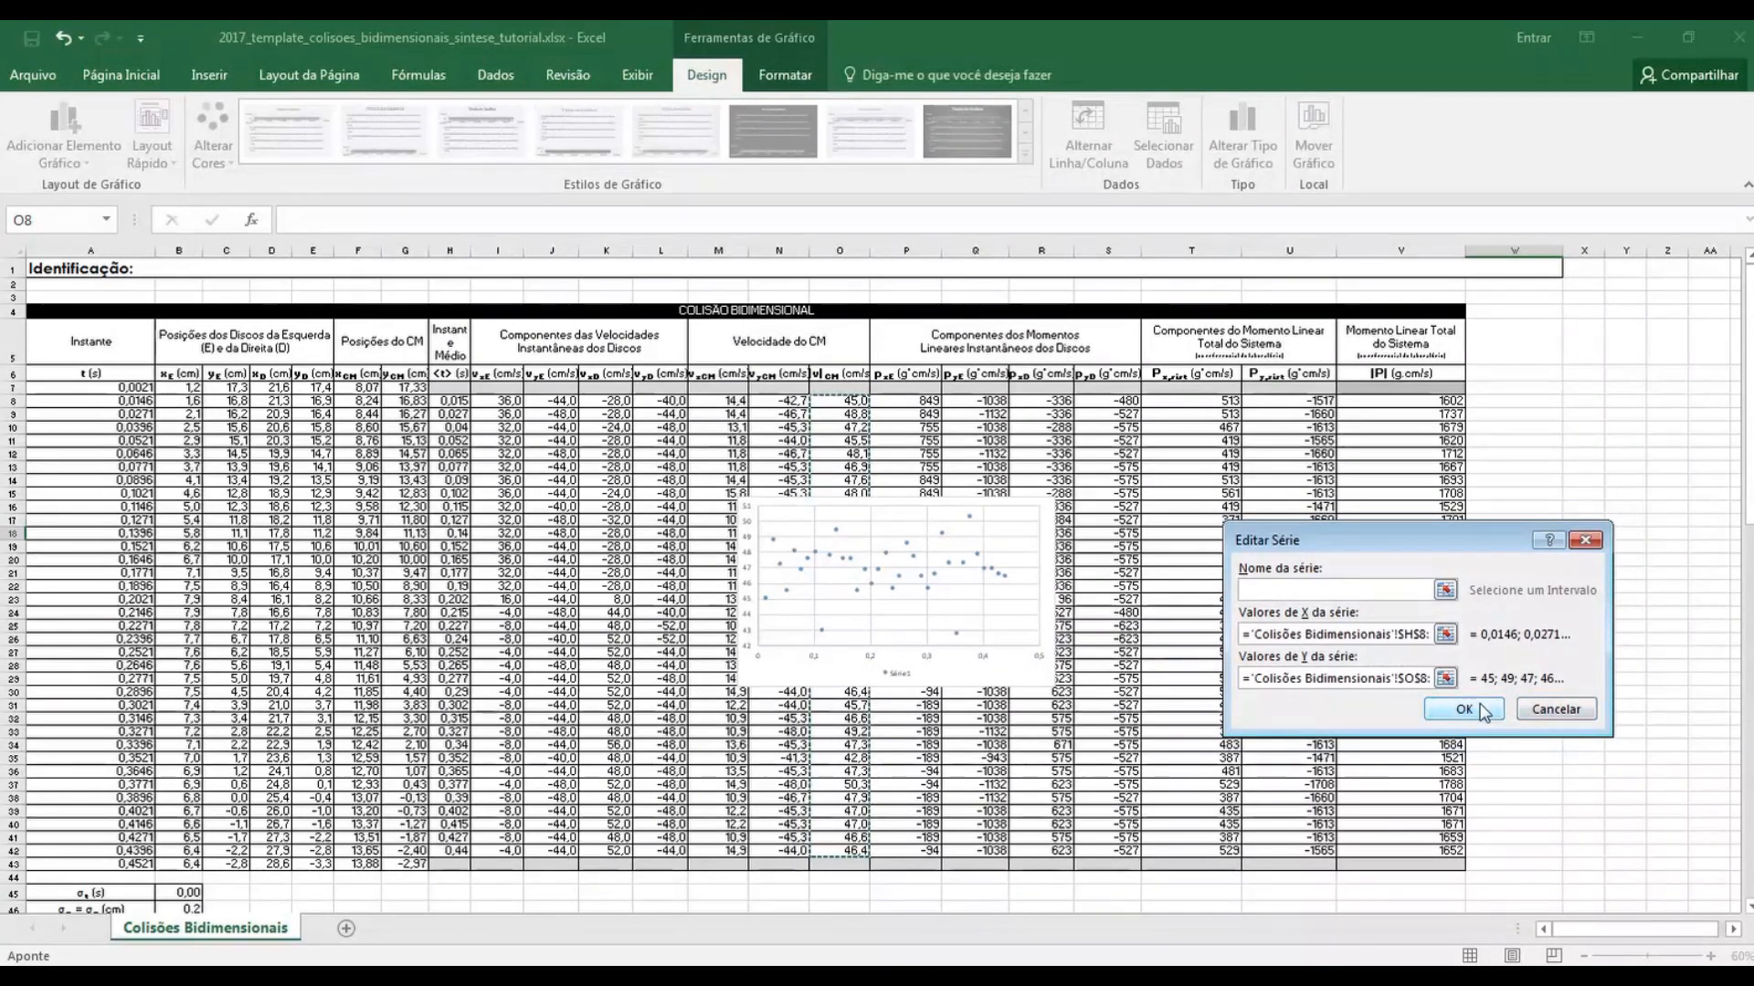
{"action": "left_click", "coordinate": [1464, 709]}
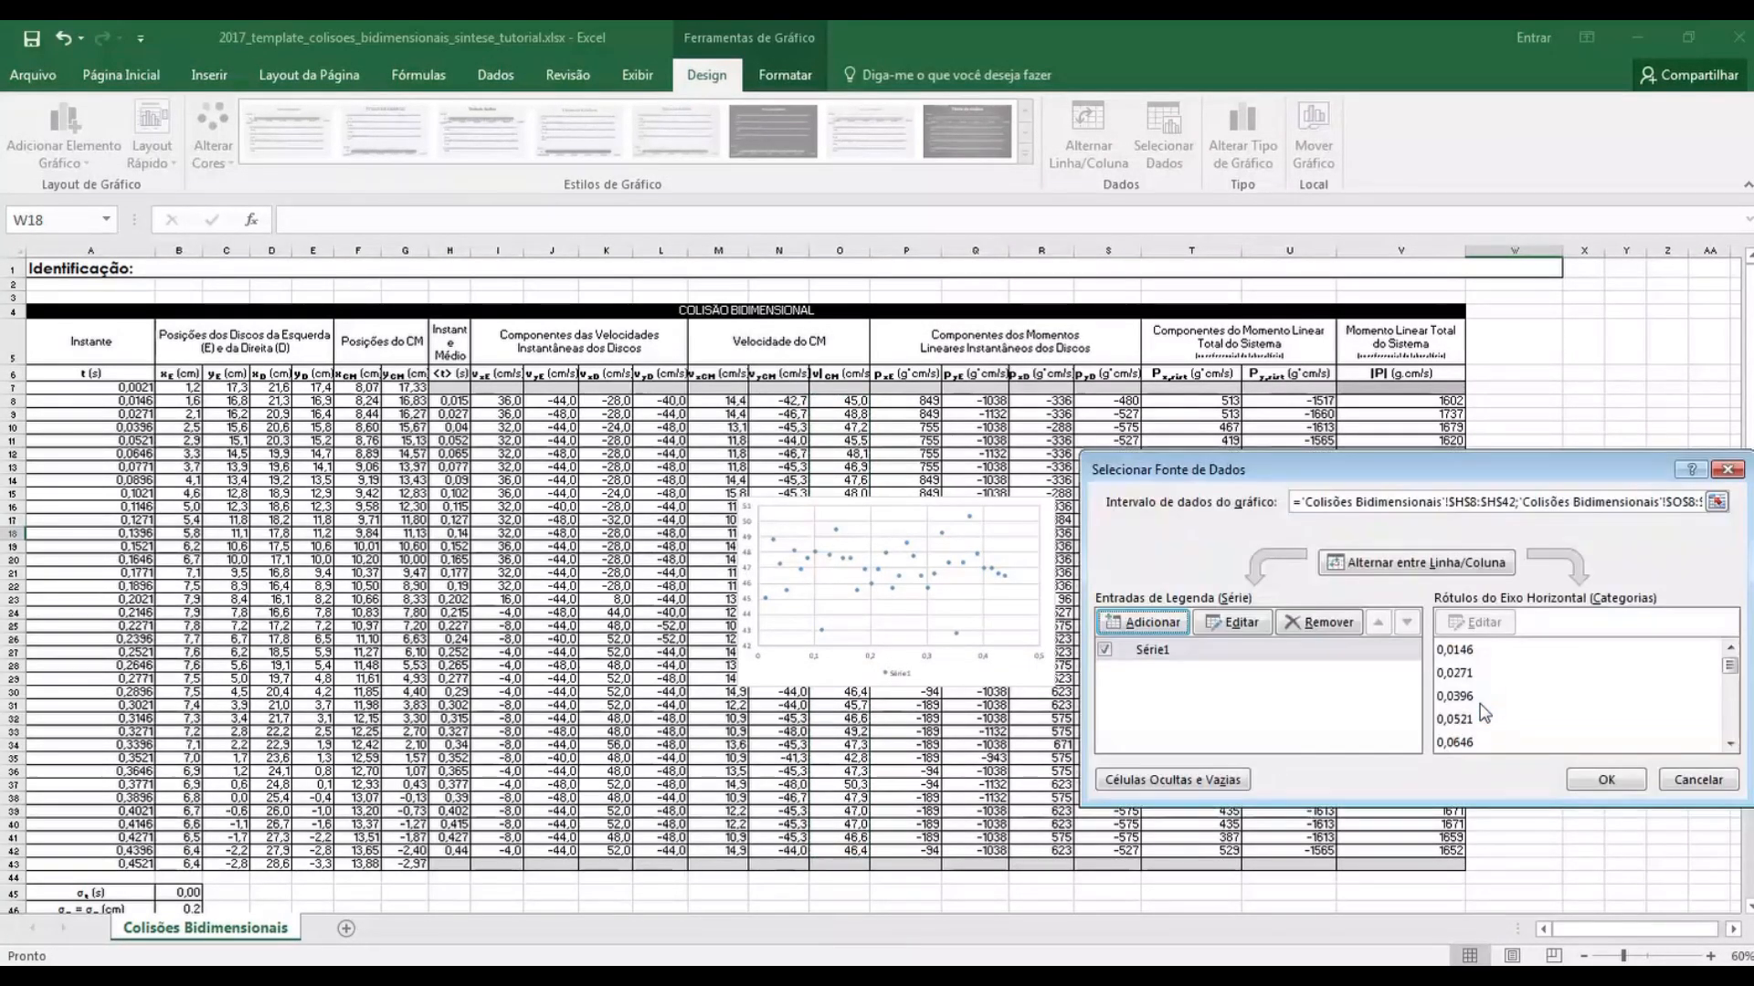
{"action": "left_click", "coordinate": [1608, 781]}
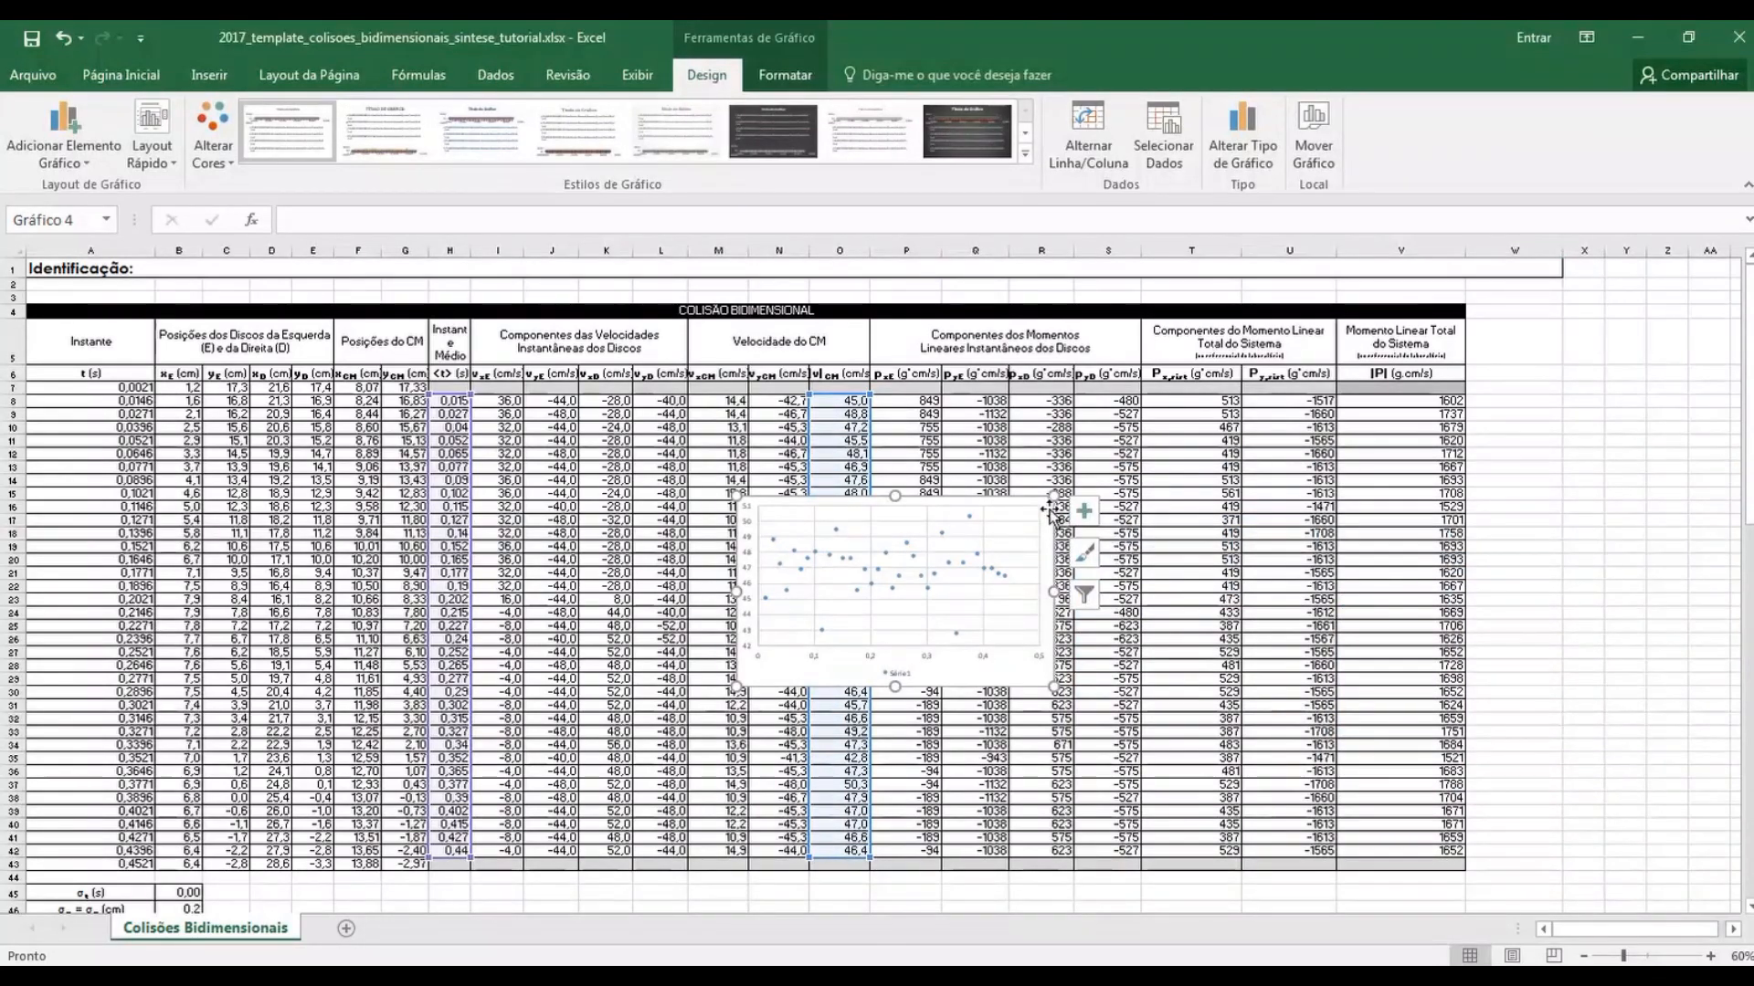
Move and slightly enlarge the velocity chart, and set its vertical axis minimum to 0
{"action": "left_click_drag", "start_coordinate": [1040, 510], "coordinate": [758, 507]}
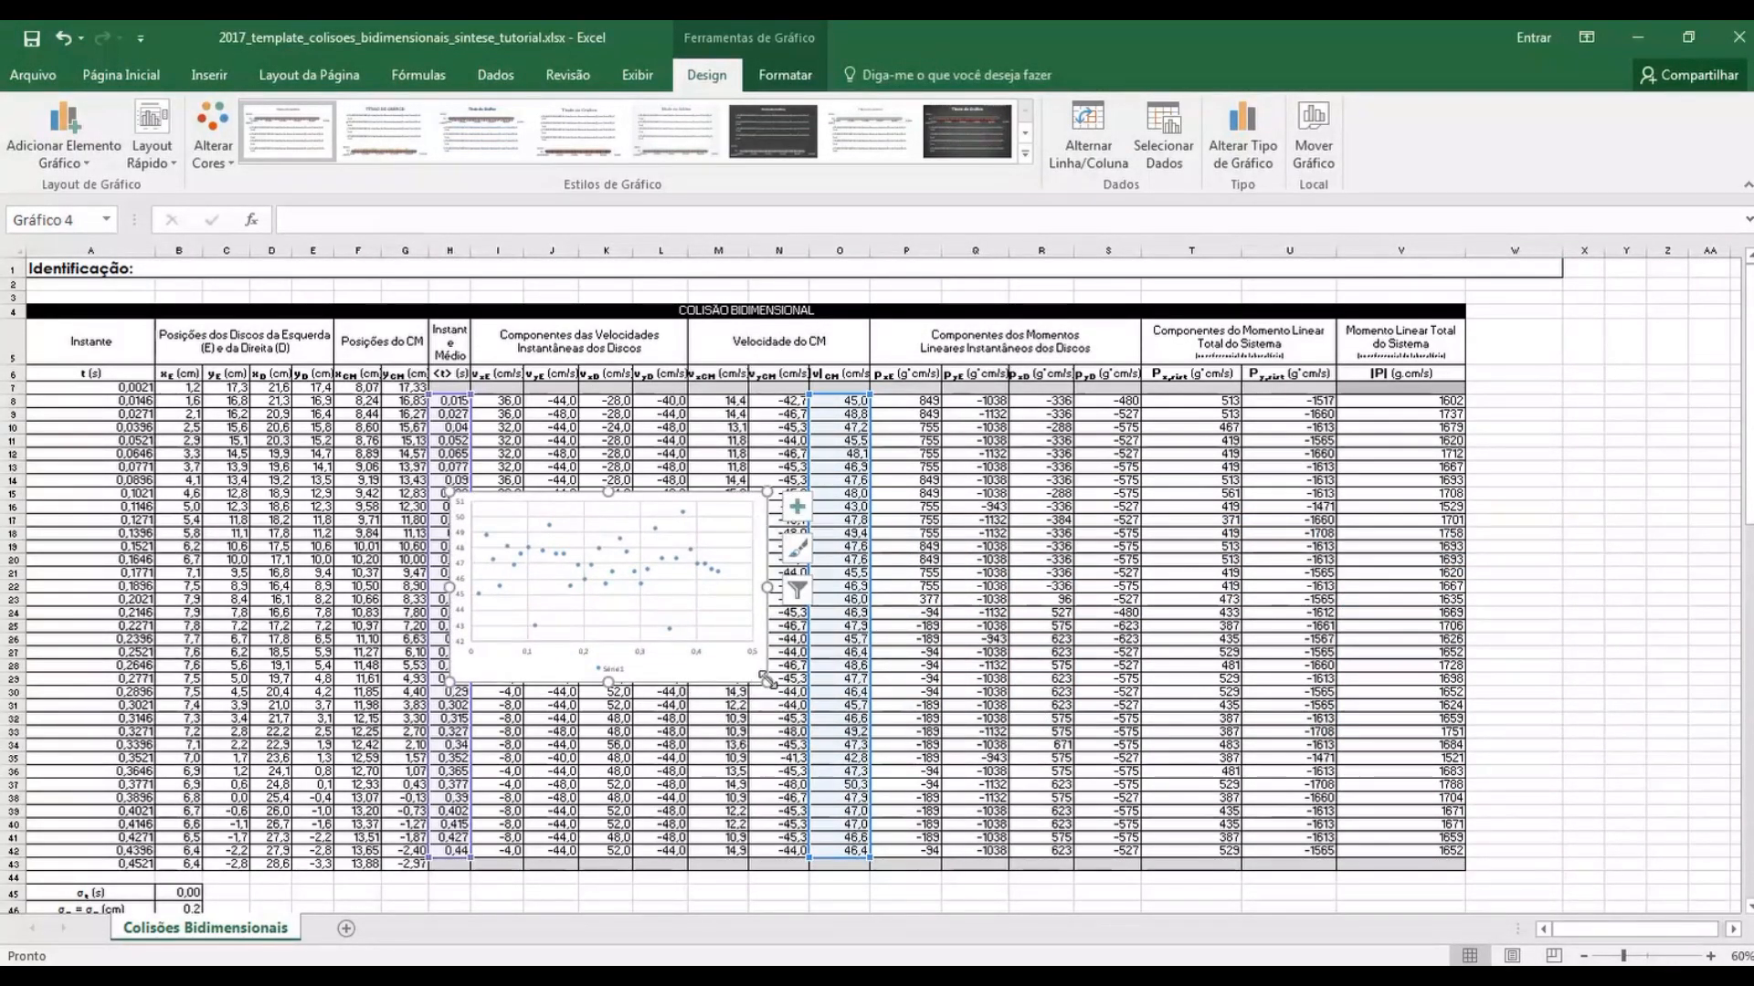
{"action": "left_click_drag", "start_coordinate": [768, 679], "coordinate": [804, 699]}
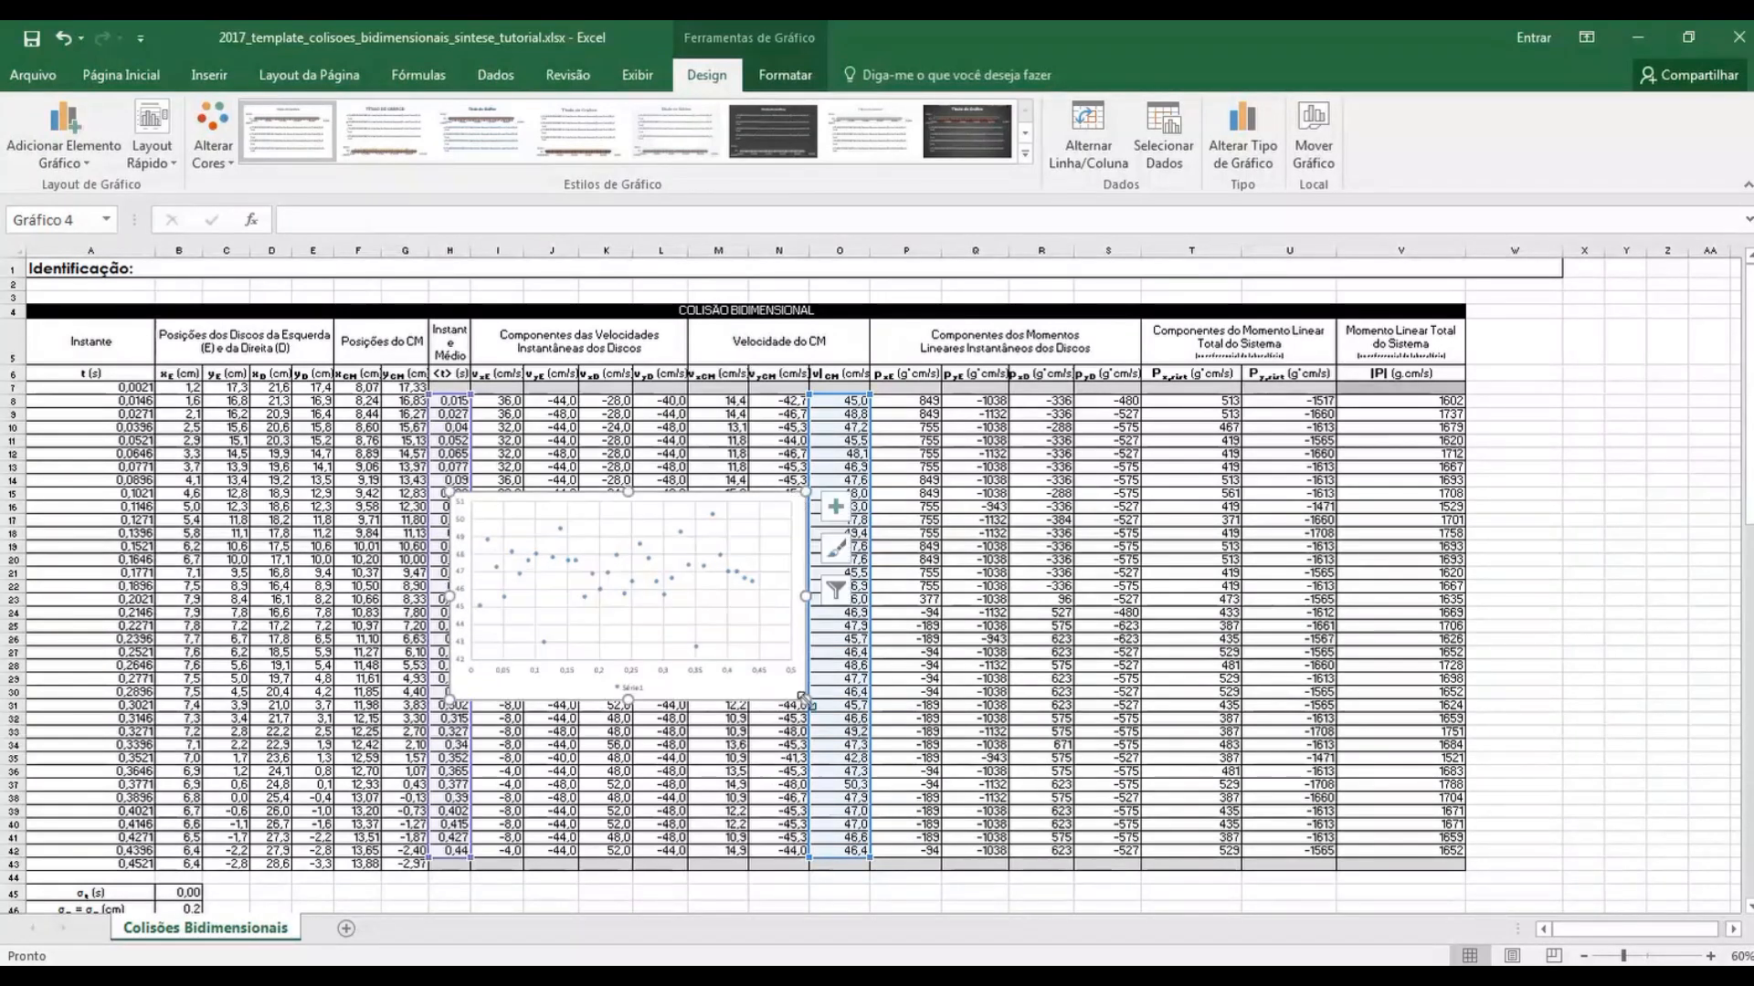
{"action": "left_click", "coordinate": [463, 650]}
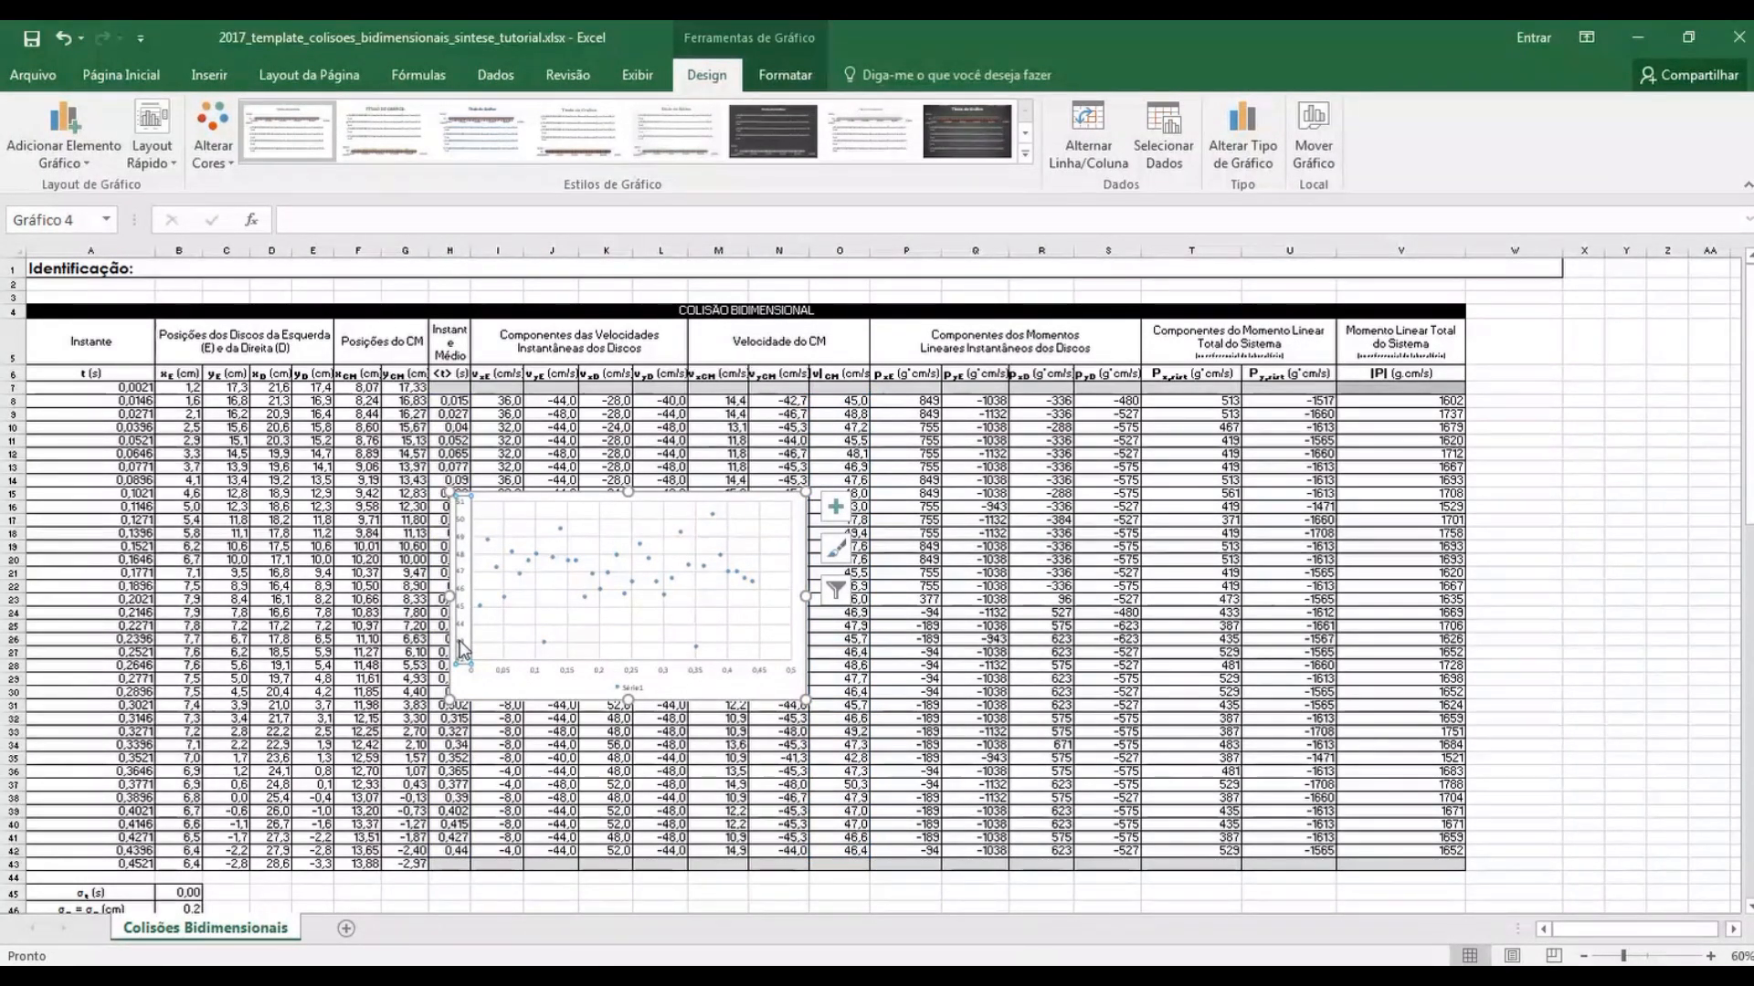
{"action": "double_click", "coordinate": [463, 650]}
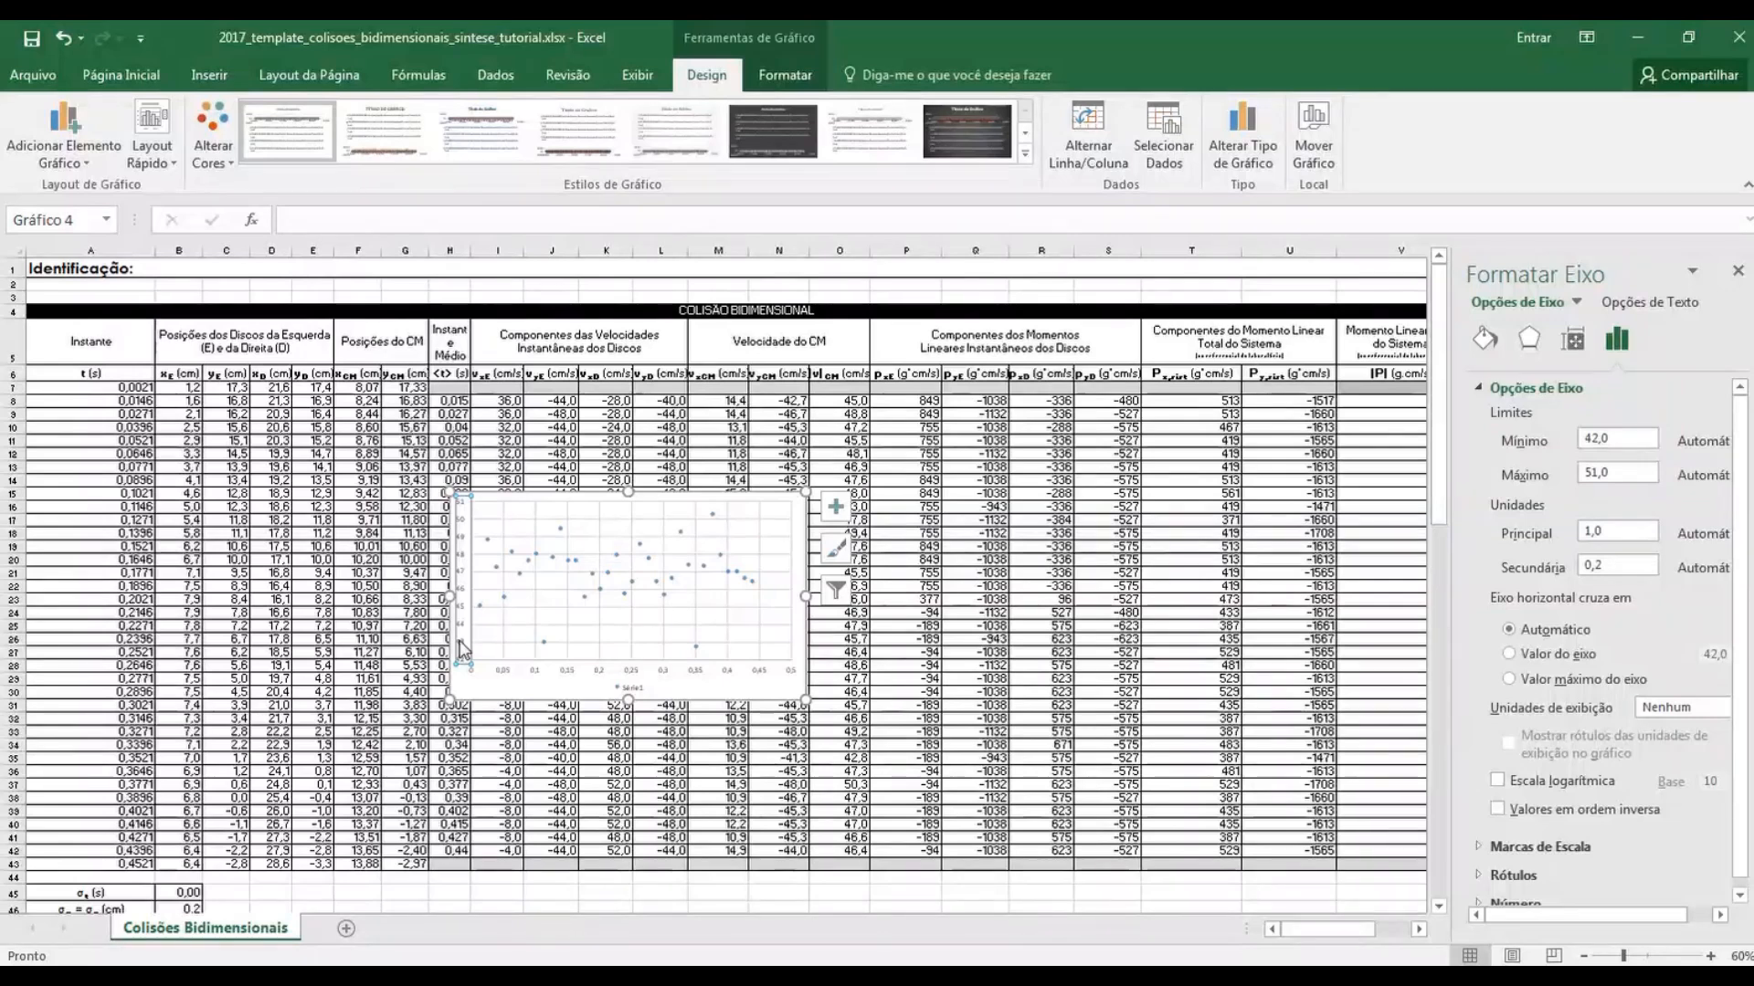
{"action": "left_click", "coordinate": [1622, 435]}
{"action": "key", "text": "Return"}
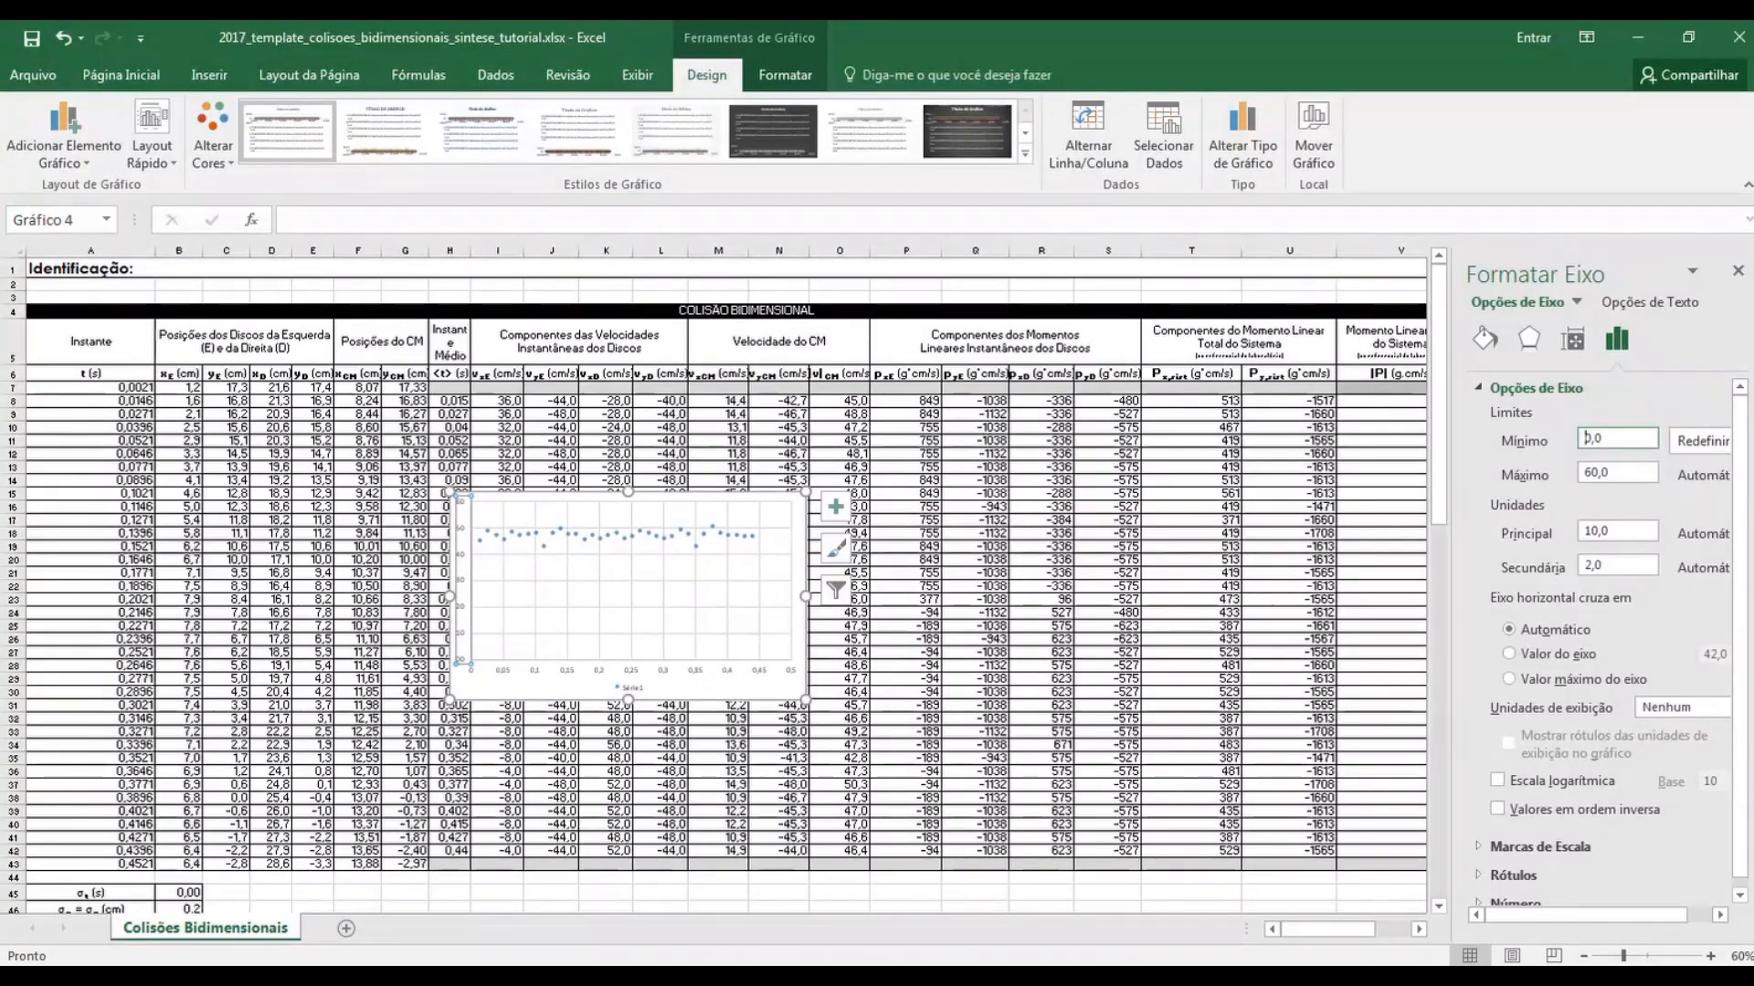
{"action": "left_click", "coordinate": [1739, 273]}
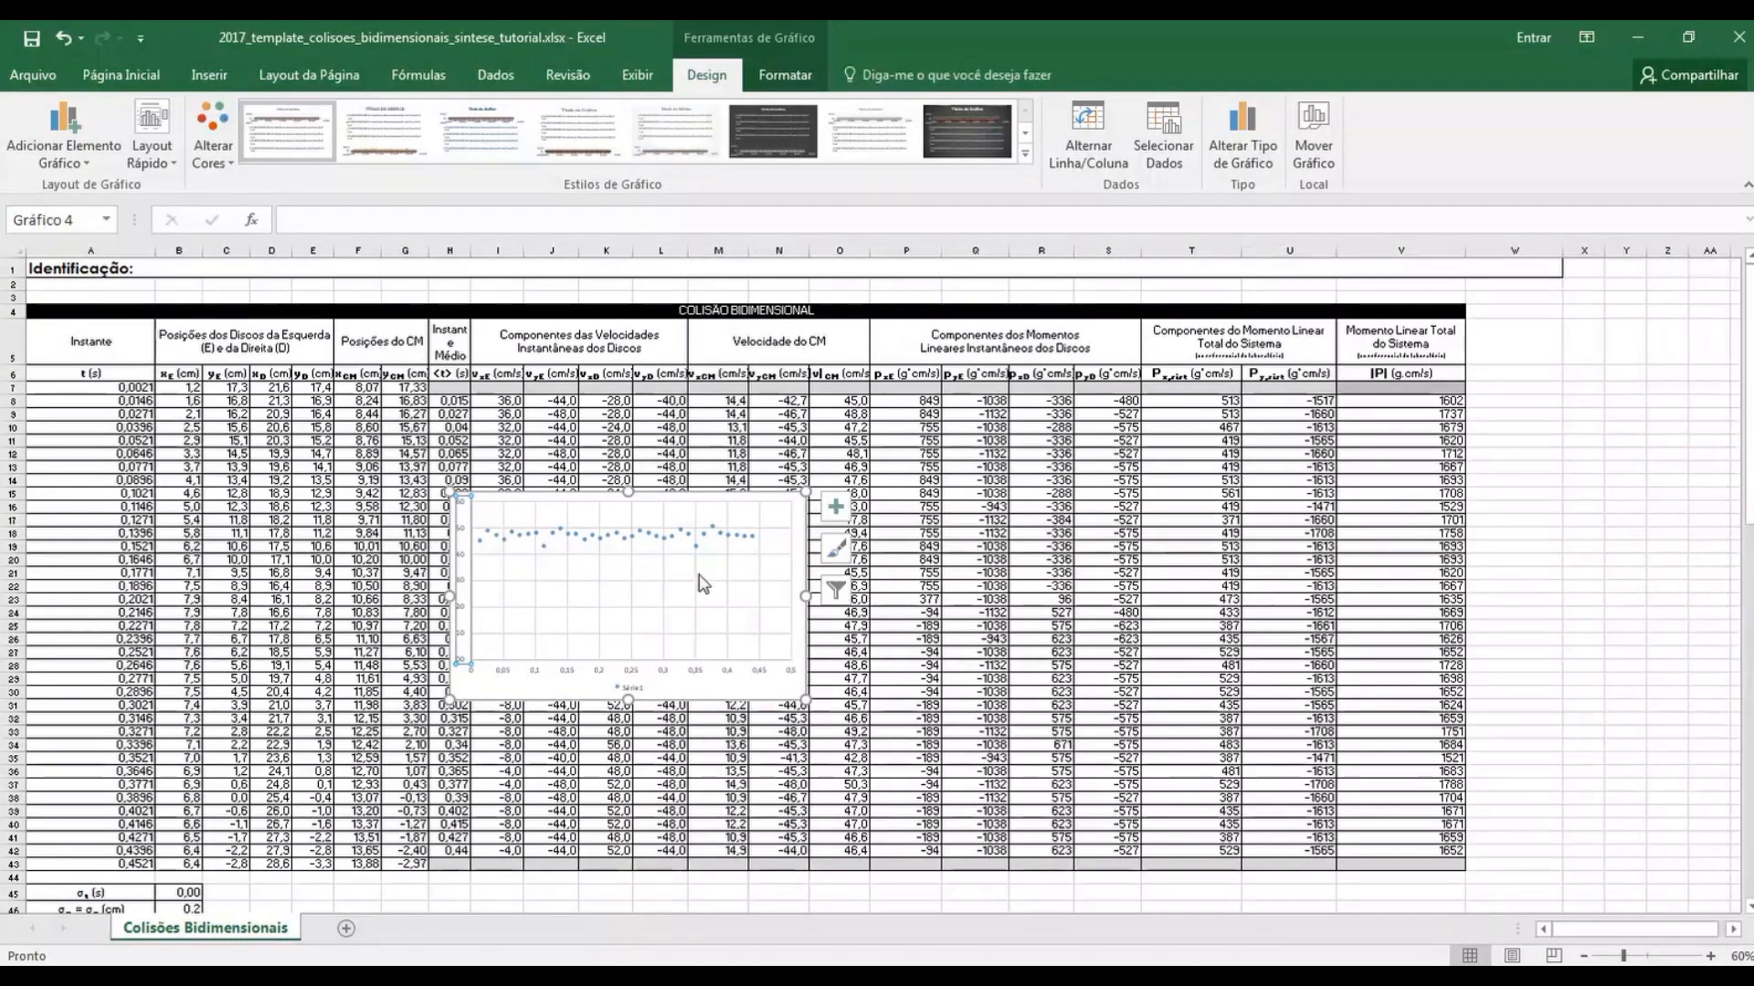
Reposition the chart over the table, apply the quick layout with chart and axis titles, and delete the legend
{"action": "left_click_drag", "start_coordinate": [796, 539], "coordinate": [1098, 571]}
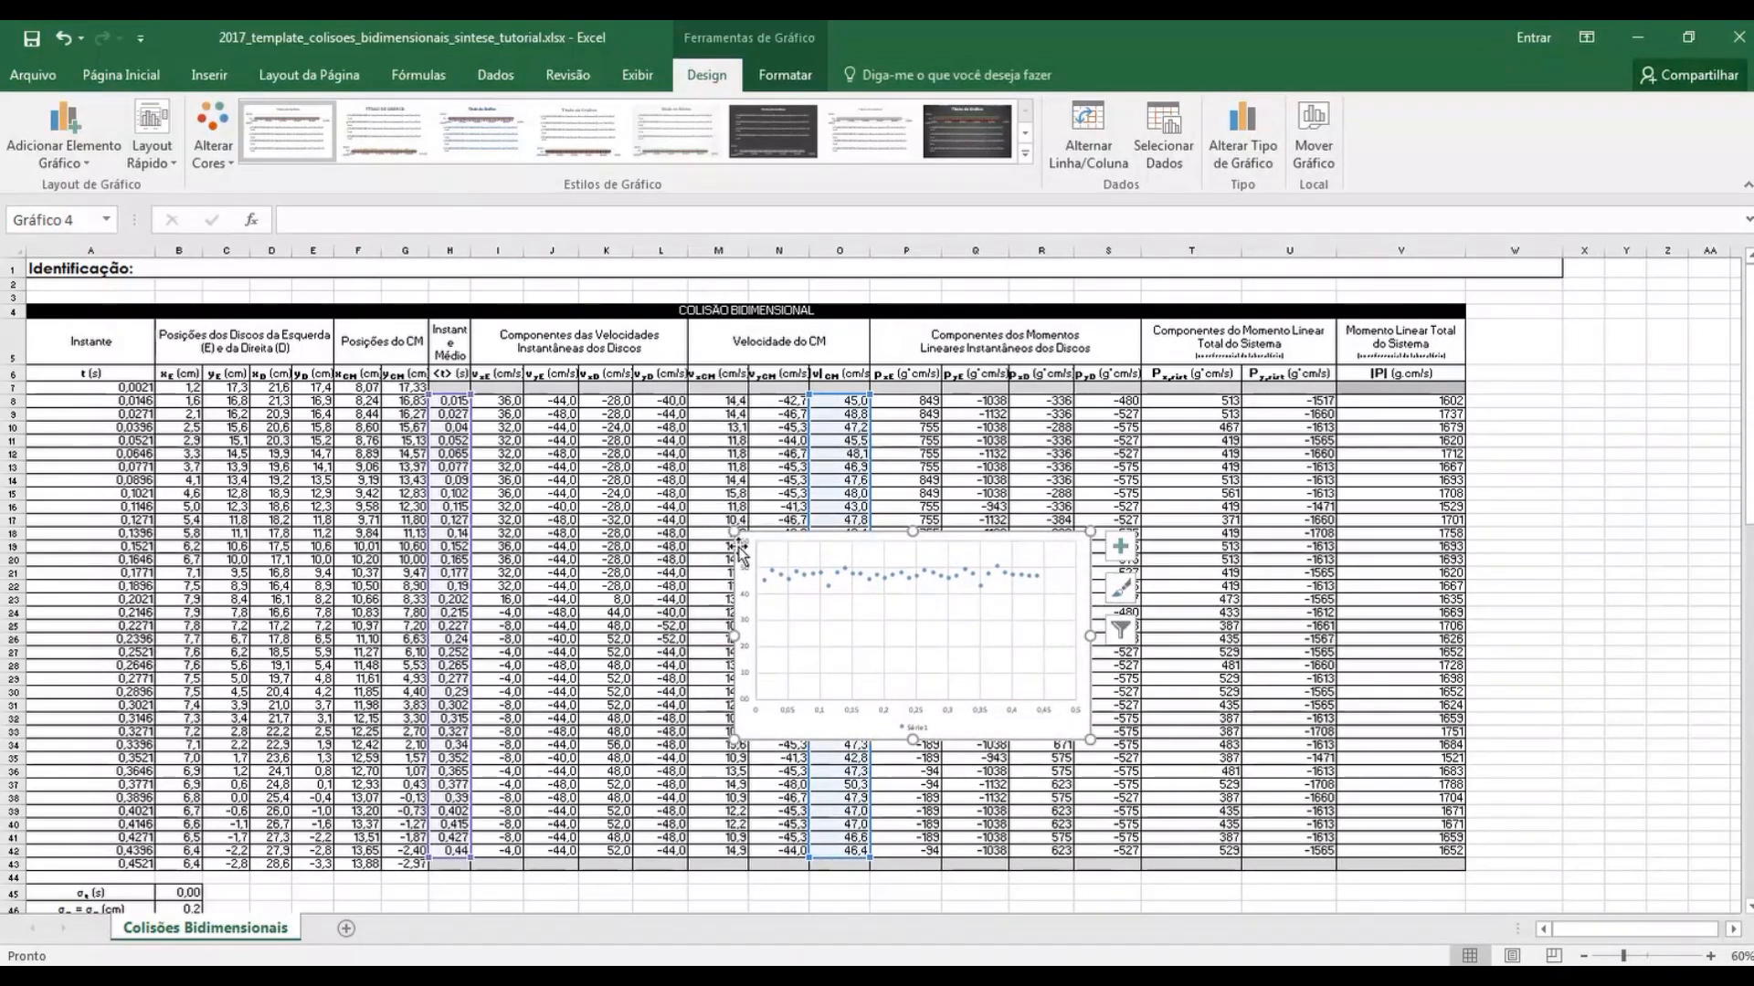
{"action": "left_click", "coordinate": [152, 133]}
{"action": "left_click", "coordinate": [172, 214]}
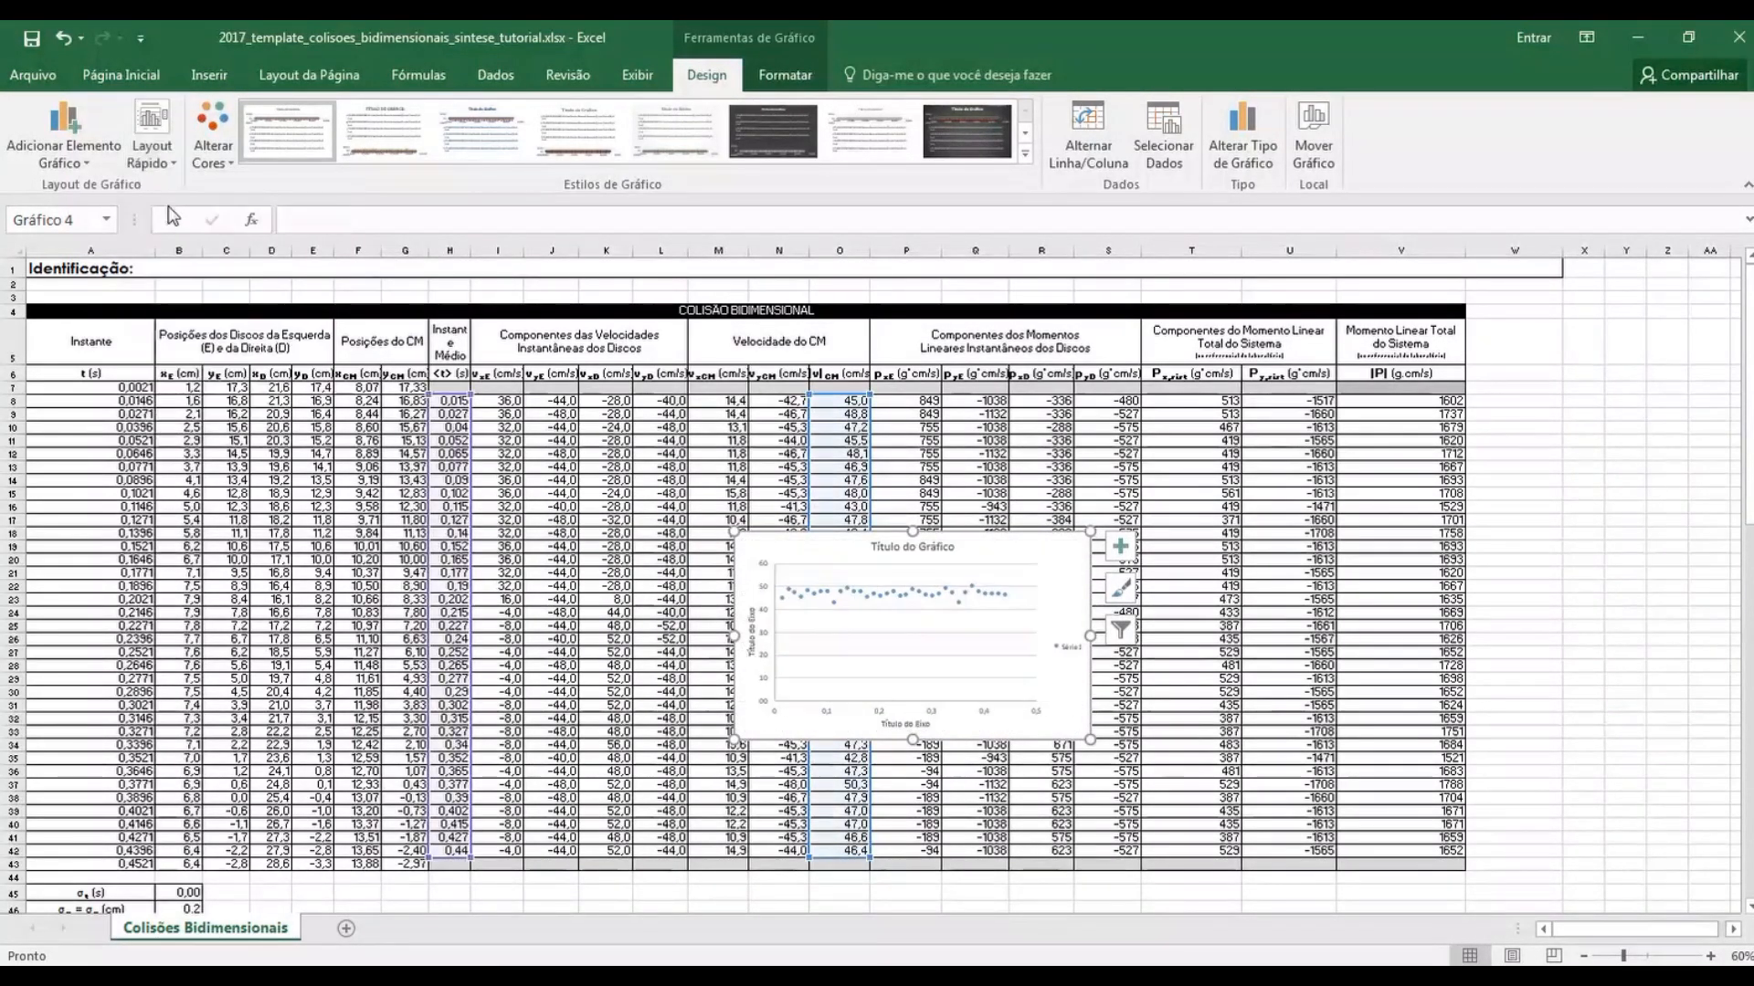
{"action": "left_click", "coordinate": [1067, 646]}
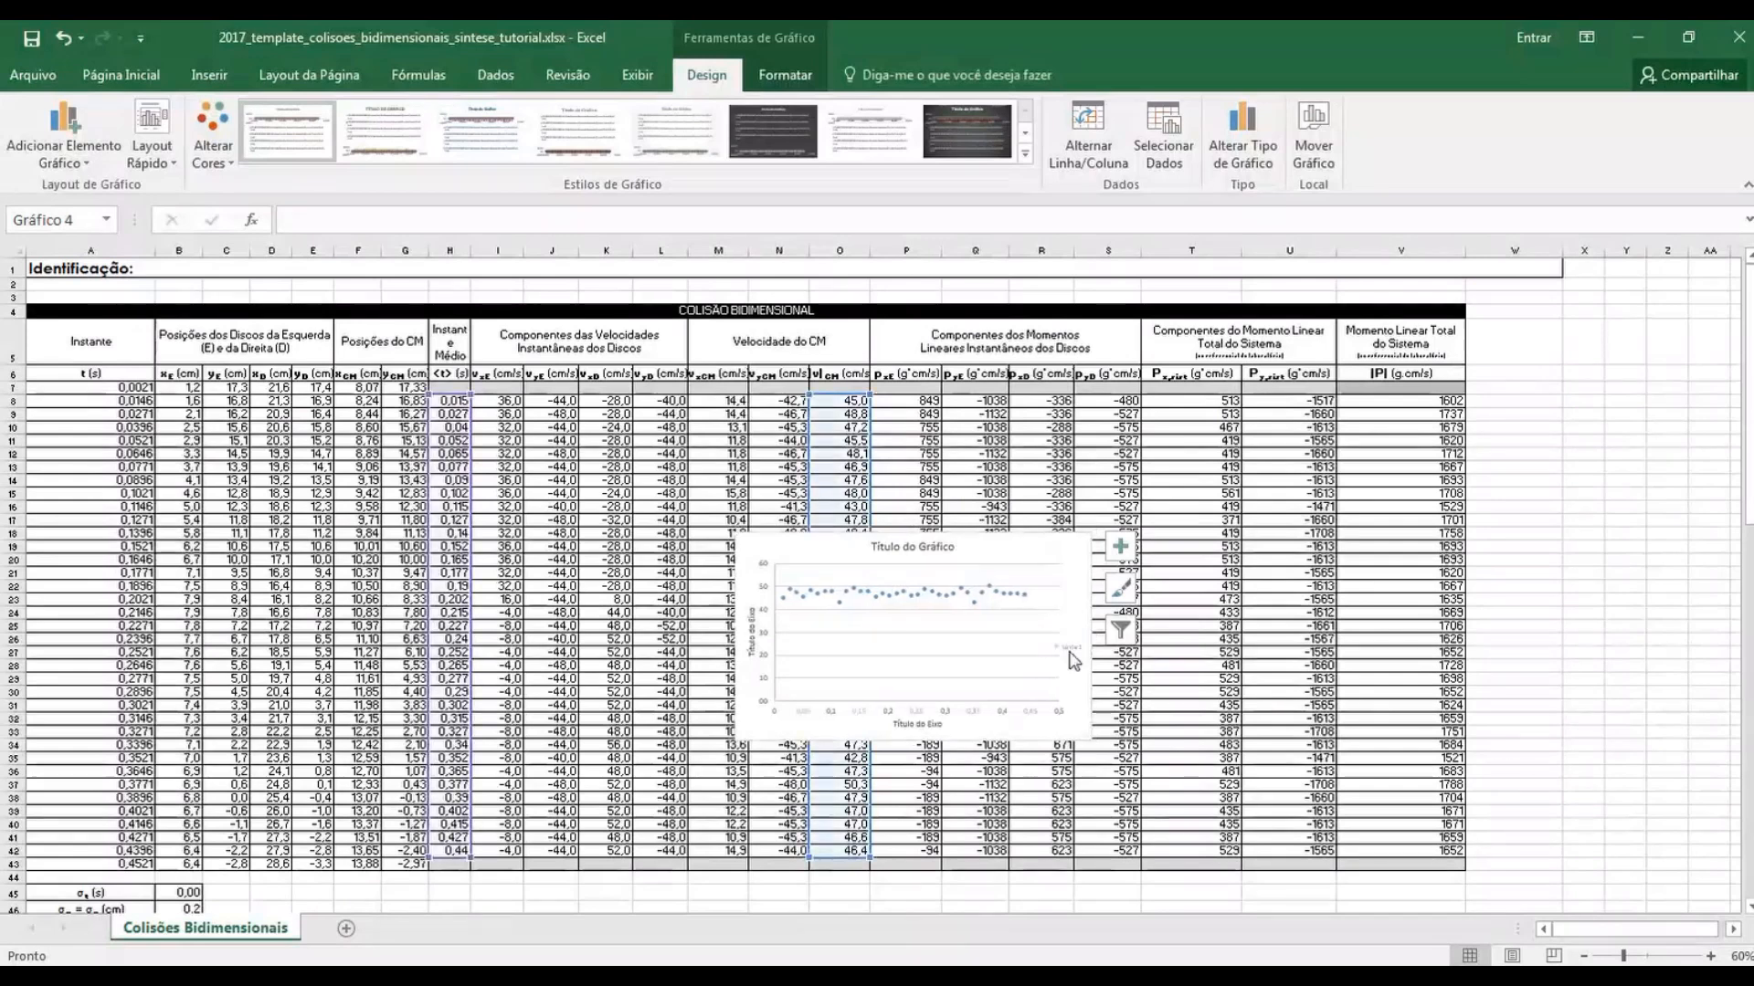
{"action": "key", "text": "Delete"}
Replace the vertical axis title placeholder with a velocity label in cm/s
{"action": "left_click", "coordinate": [751, 624]}
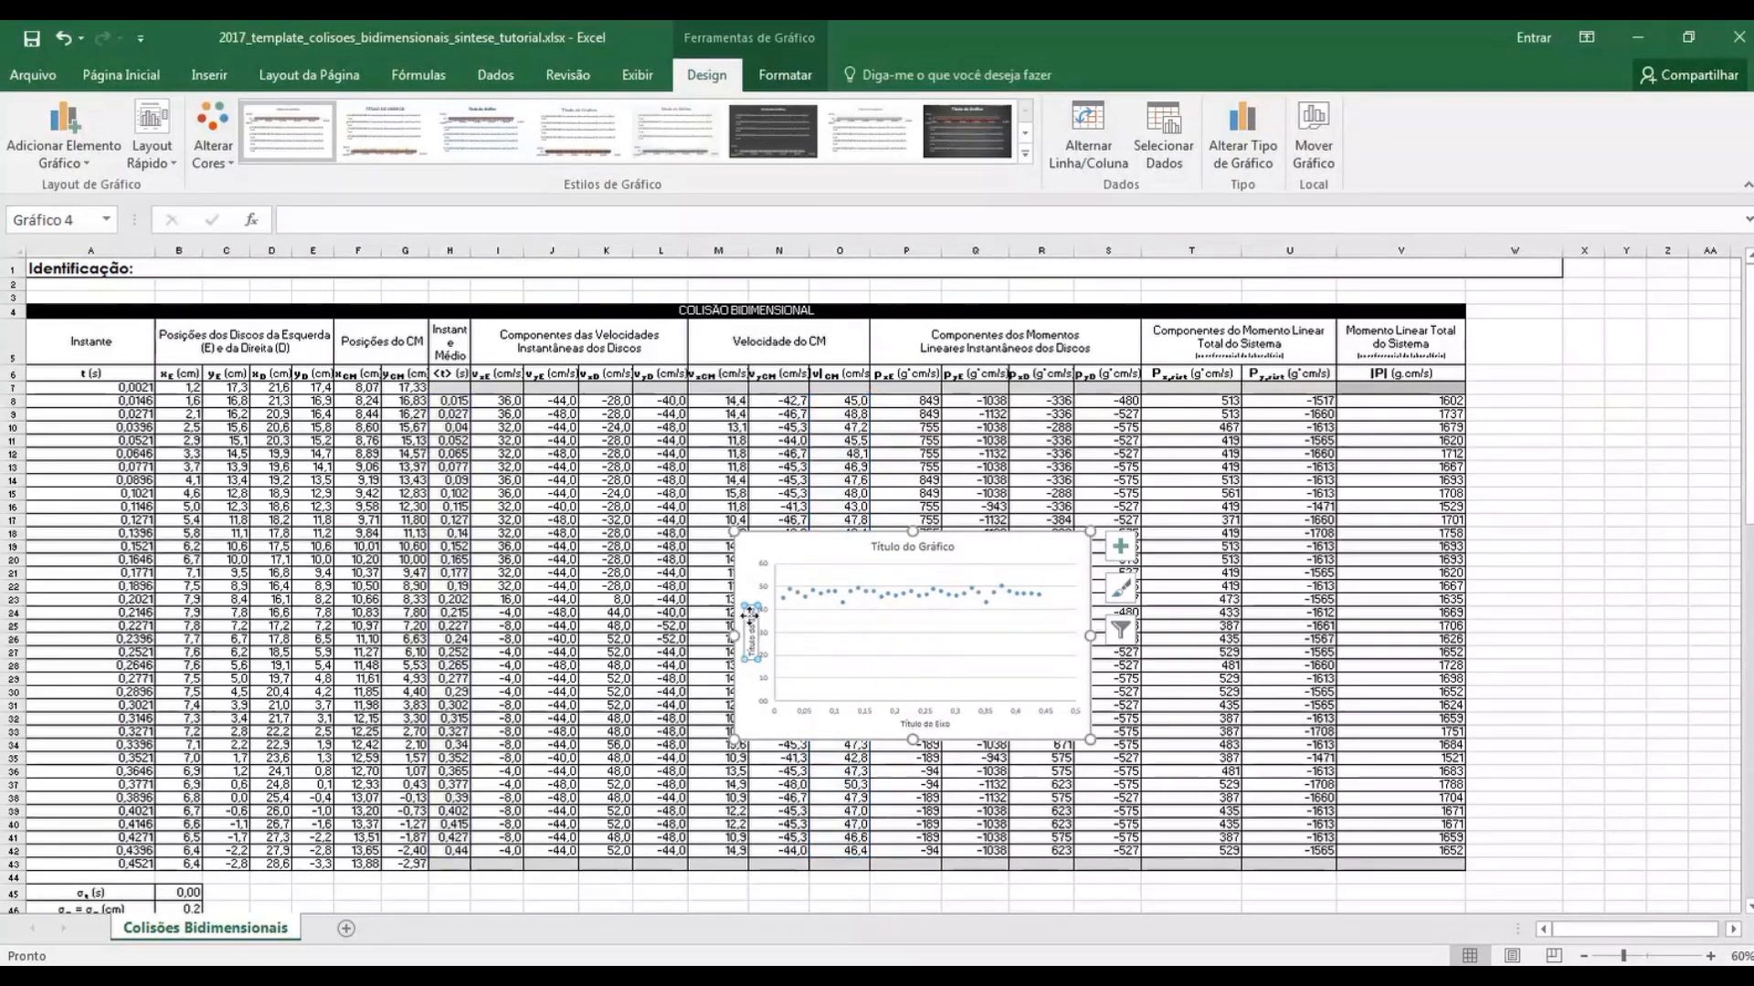
{"action": "triple_click", "coordinate": [755, 649]}
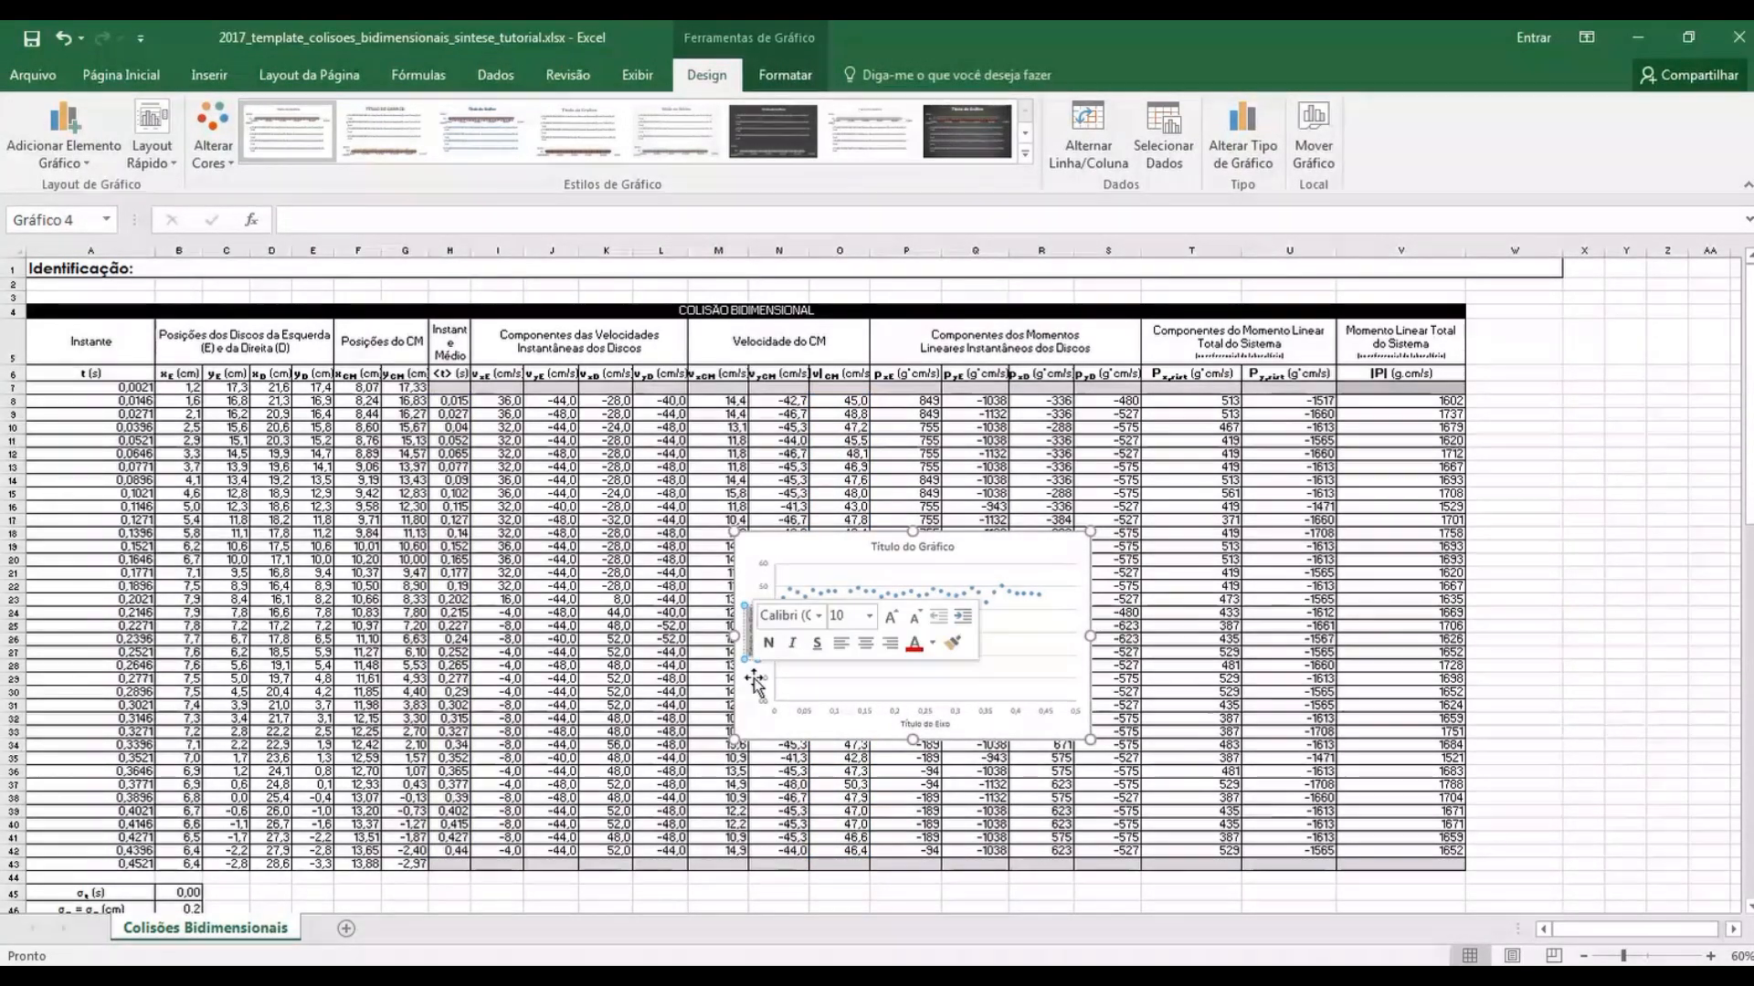
{"action": "key", "text": "Delete"}
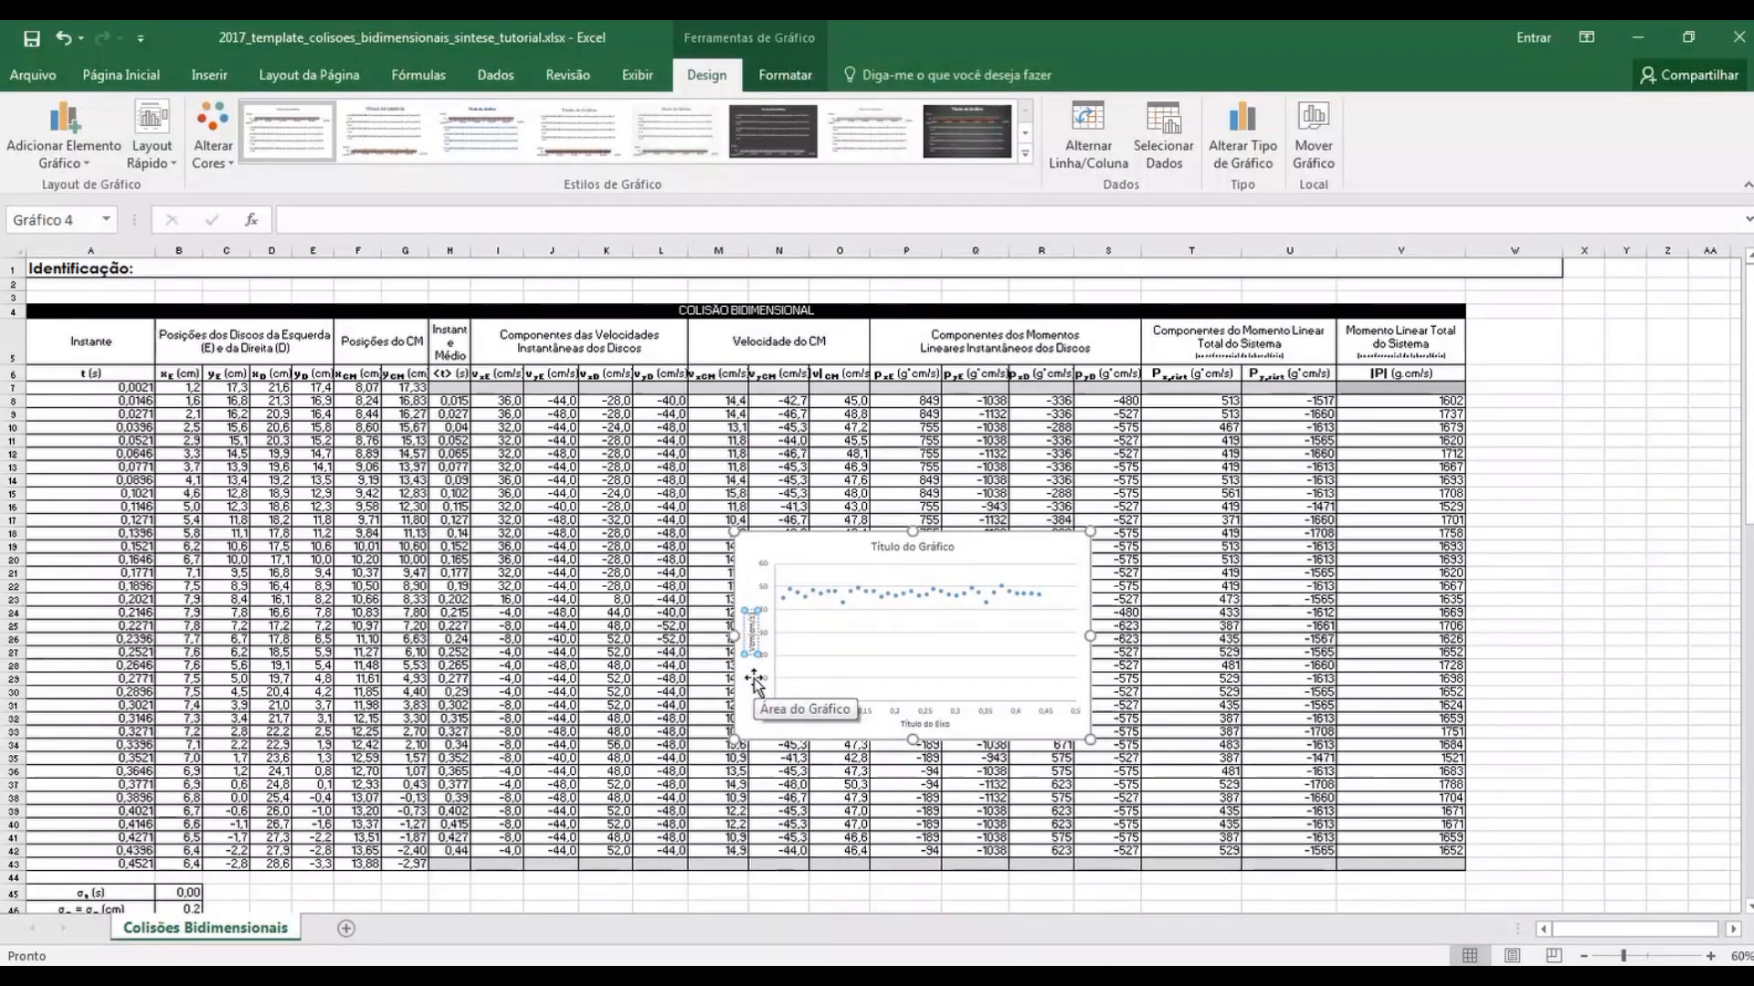
Replace the velocity chart's horizontal axis title placeholder with "tm(s)"
{"action": "left_click", "coordinate": [926, 725]}
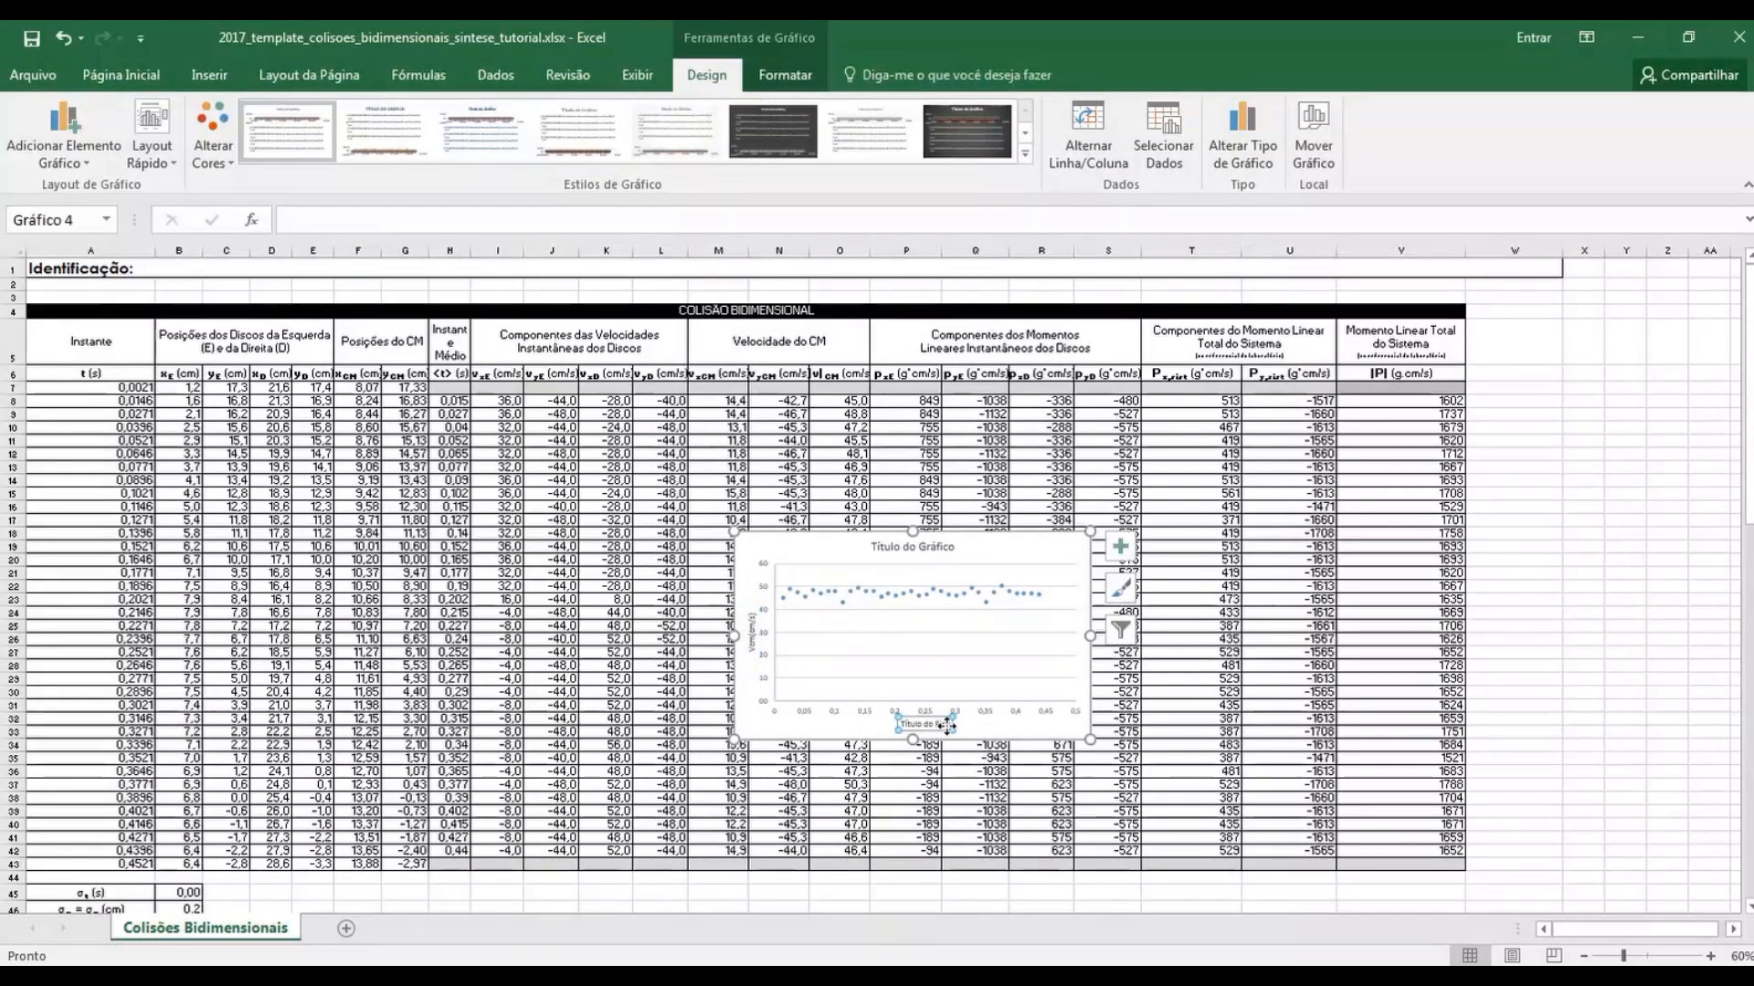
{"action": "double_click", "coordinate": [946, 726]}
{"action": "left_click_drag", "start_coordinate": [948, 726], "coordinate": [894, 727]}
{"action": "key", "text": "Delete"}
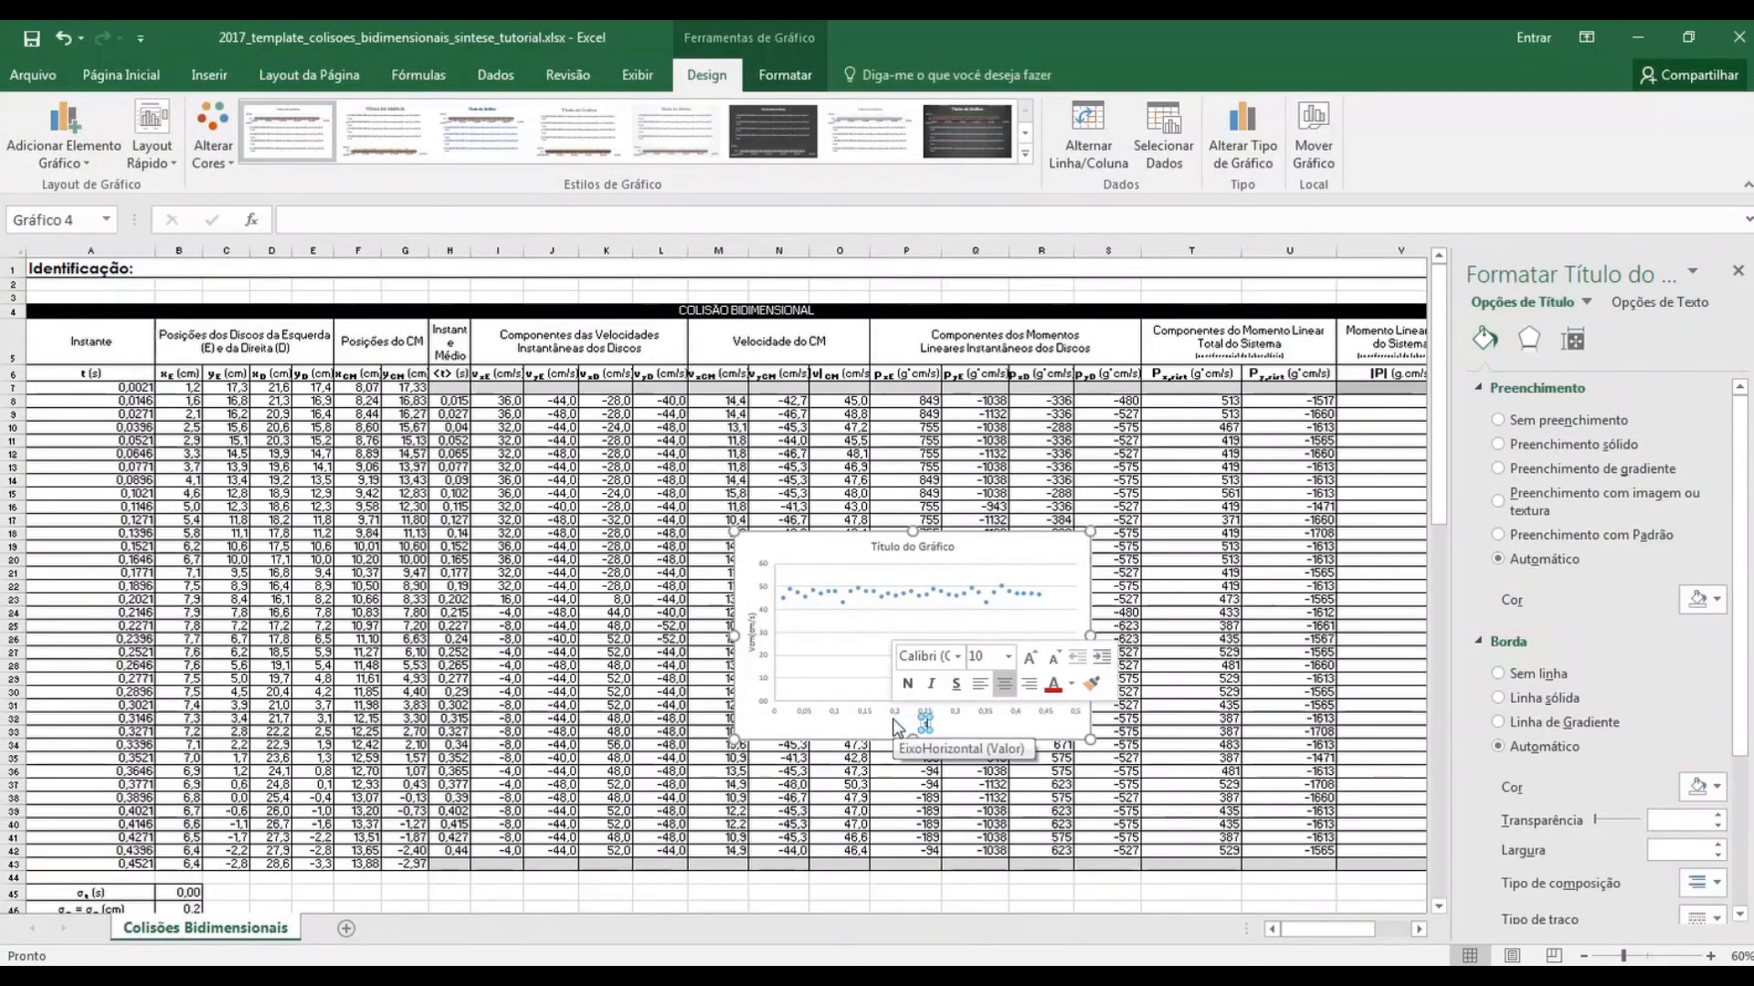
{"action": "type", "text": "tm(s"}
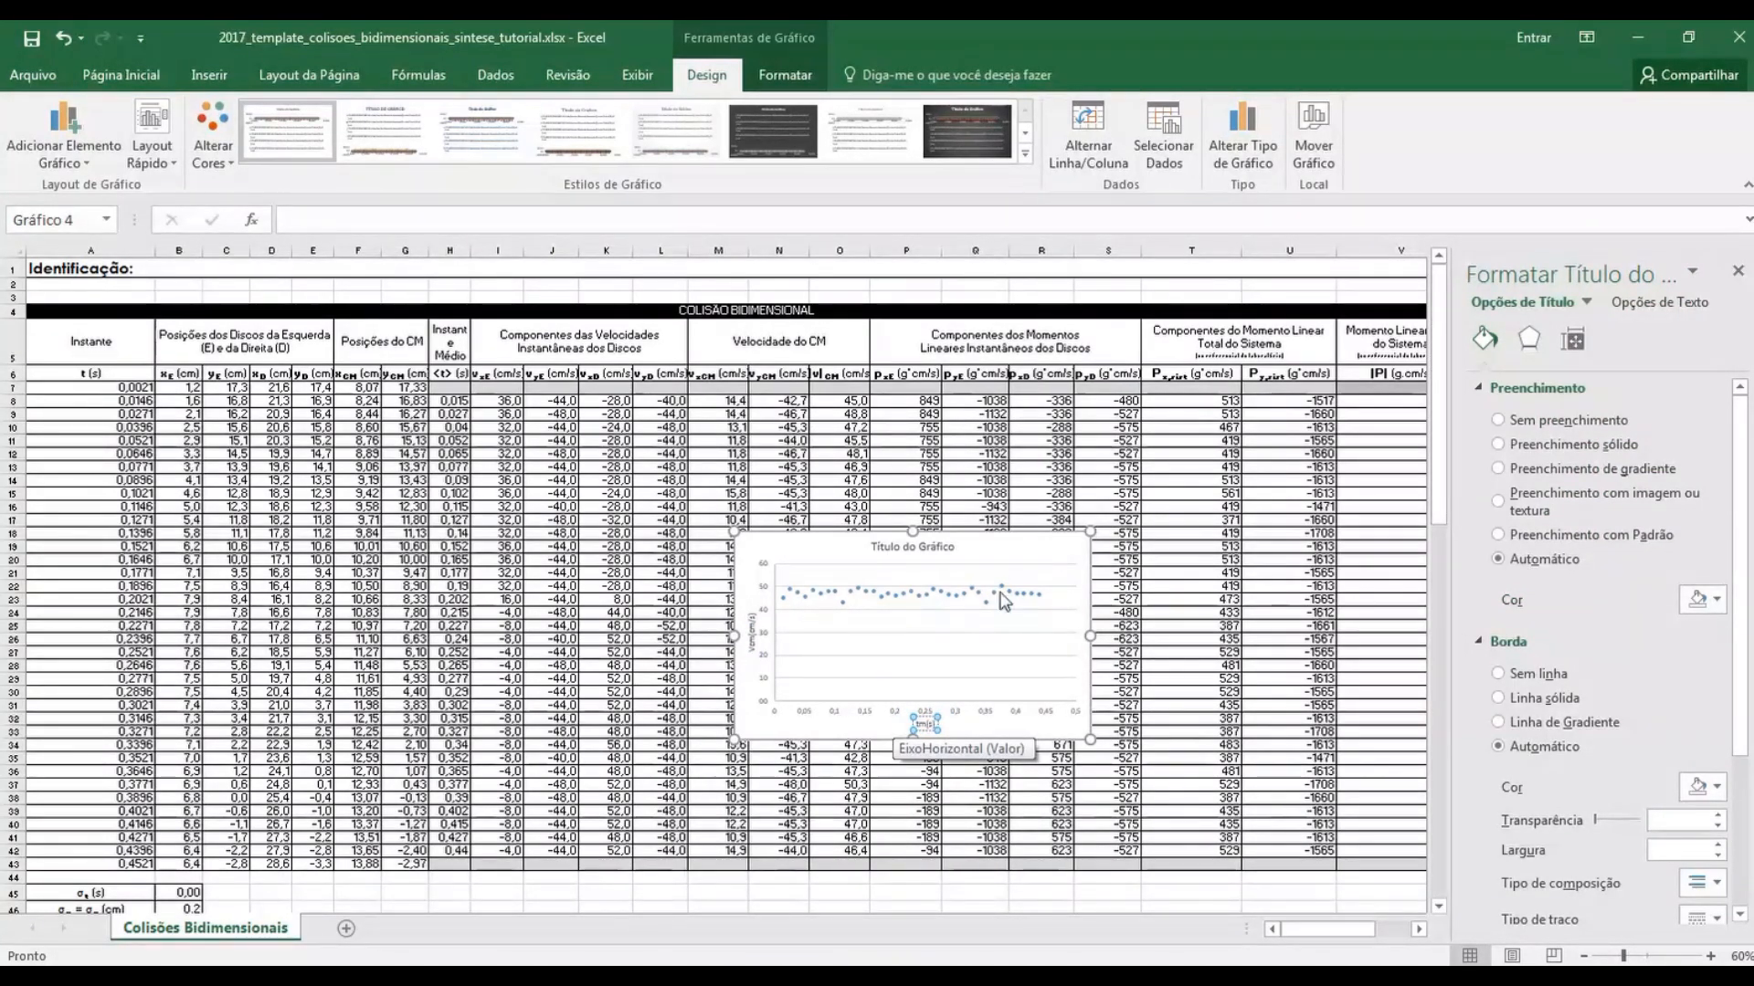
Delete the chart title and move the chart into the frame "Gráfico da velocidade do centro de massa em função do tempo"
{"action": "left_click", "coordinate": [947, 551]}
{"action": "key", "text": "Delete"}
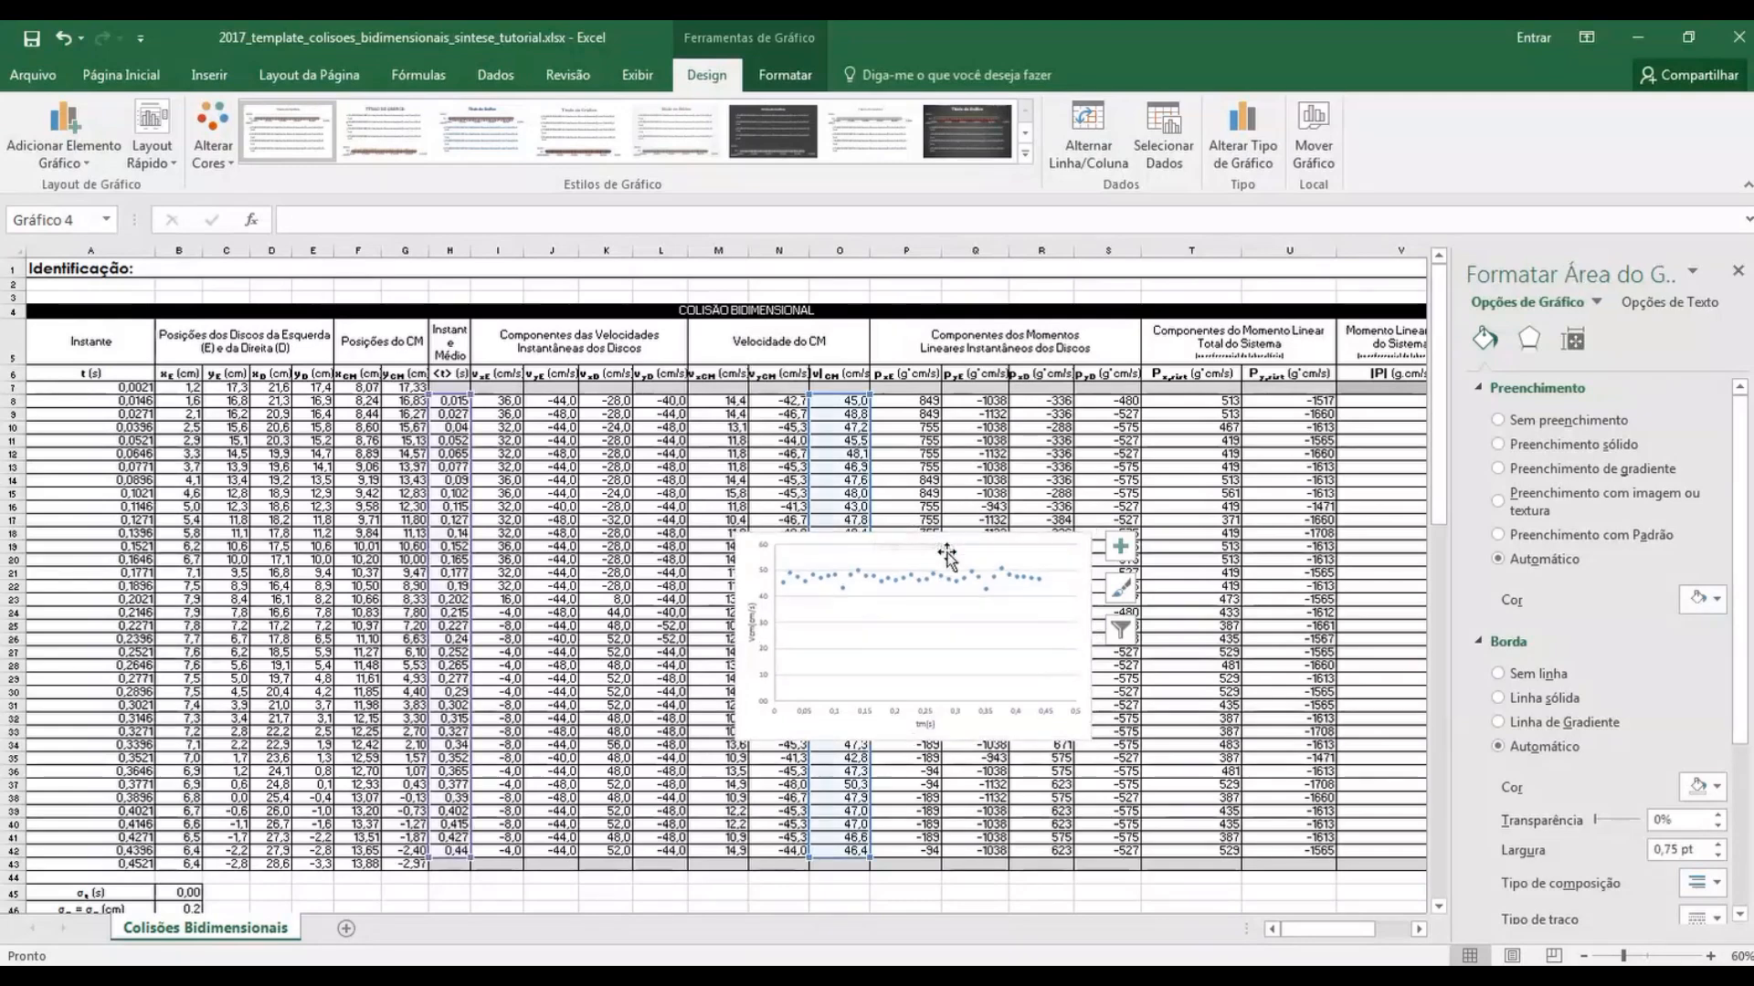
{"action": "mouse_move", "coordinate": [811, 724]}
{"action": "left_mouse_down"}
{"action": "mouse_move", "coordinate": [708, 957]}
{"action": "mouse_move", "coordinate": [726, 910]}
{"action": "mouse_move", "coordinate": [399, 810]}
{"action": "mouse_move", "coordinate": [179, 865]}
{"action": "mouse_move", "coordinate": [225, 858]}
{"action": "left_mouse_up"}
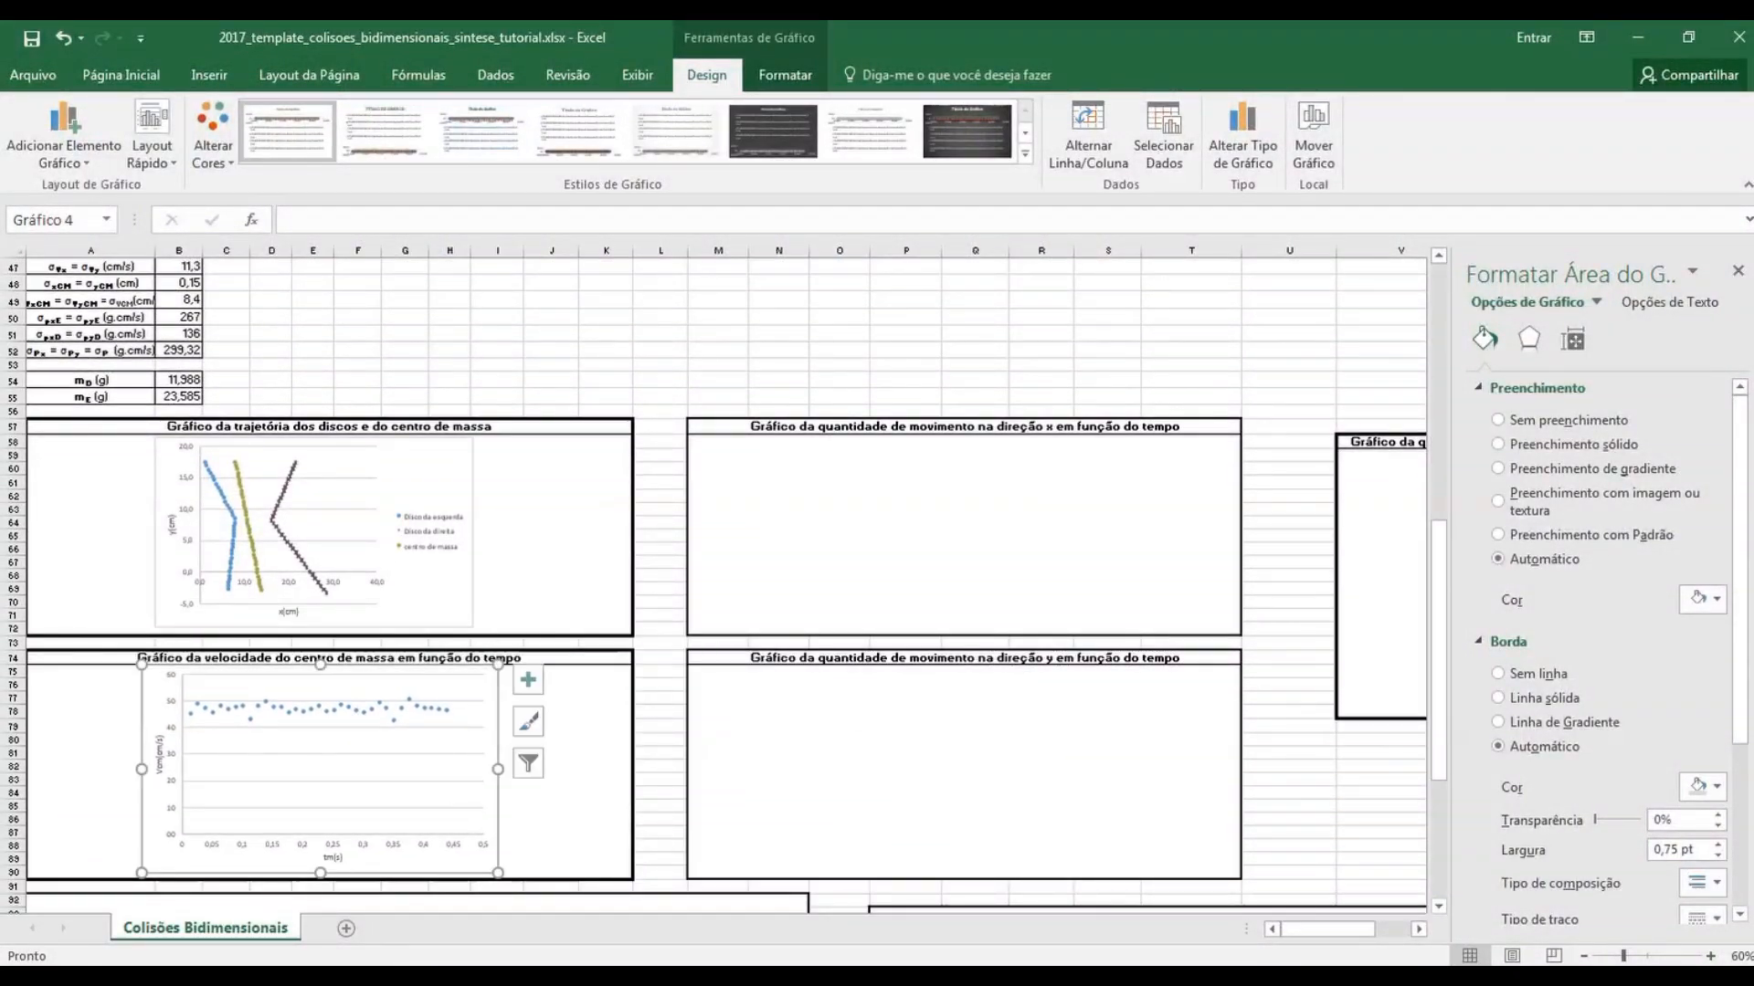
{"action": "left_click", "coordinate": [1738, 276]}
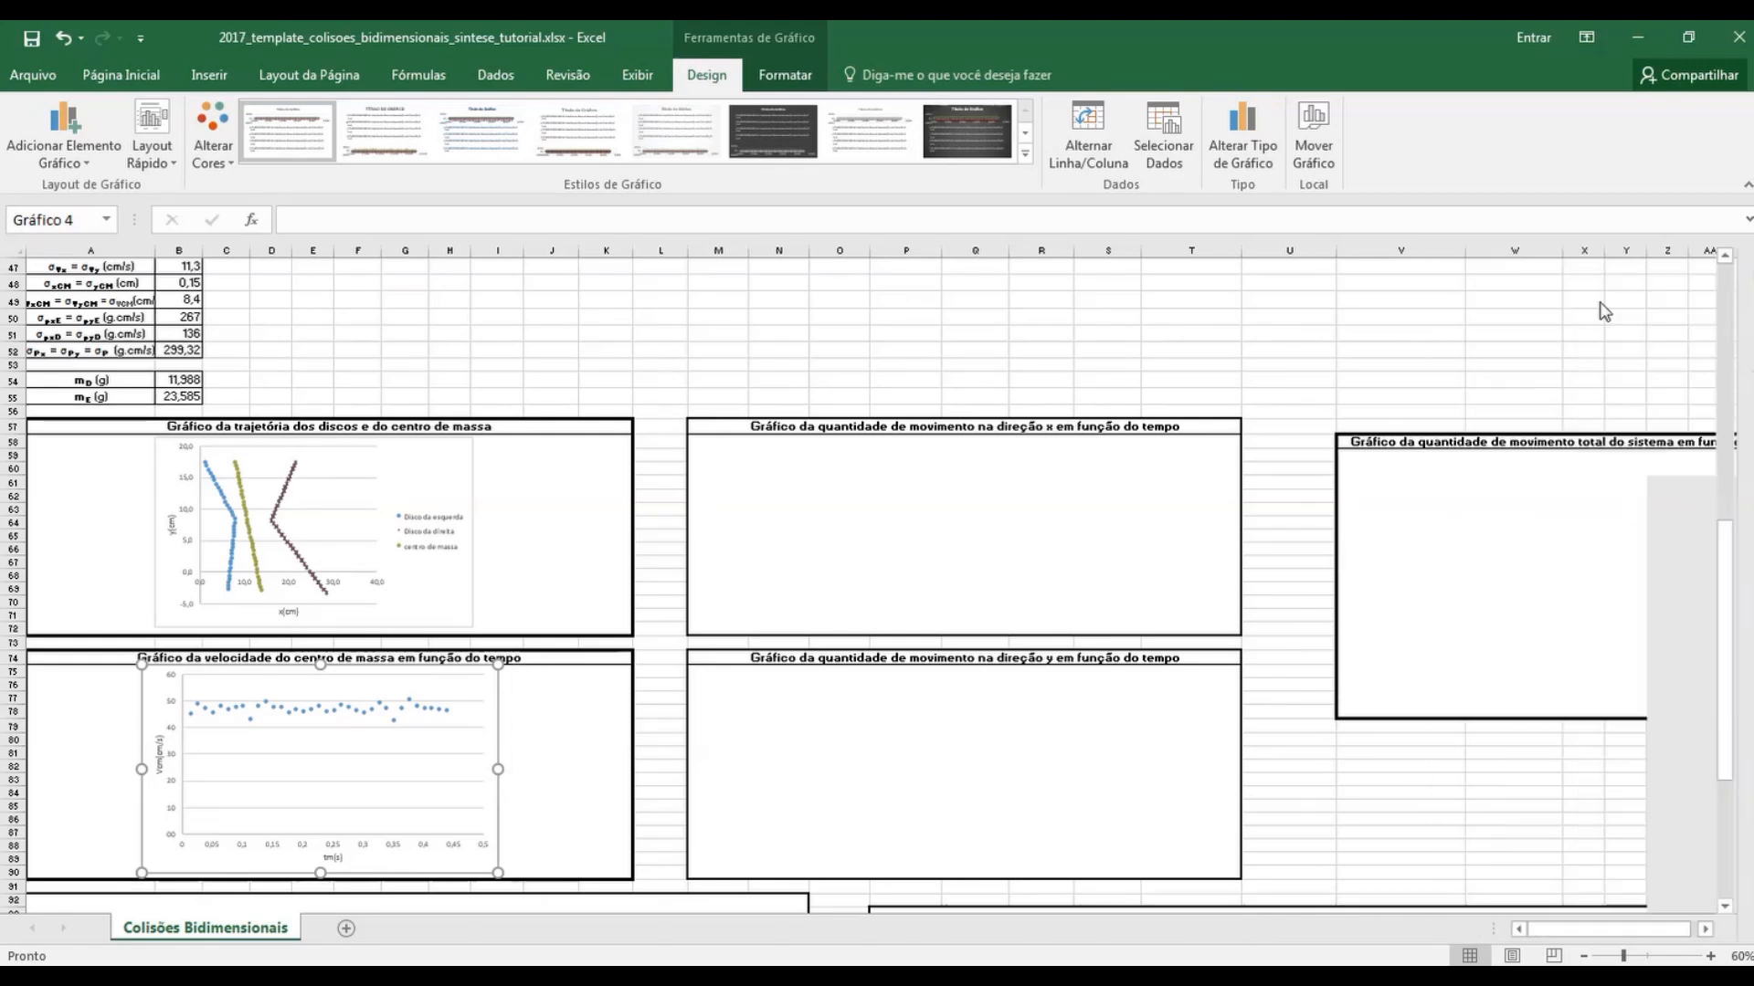
Add a linear trendline with its equation shown to the velocity series, and move the equation label just below the points
{"action": "left_click", "coordinate": [346, 706]}
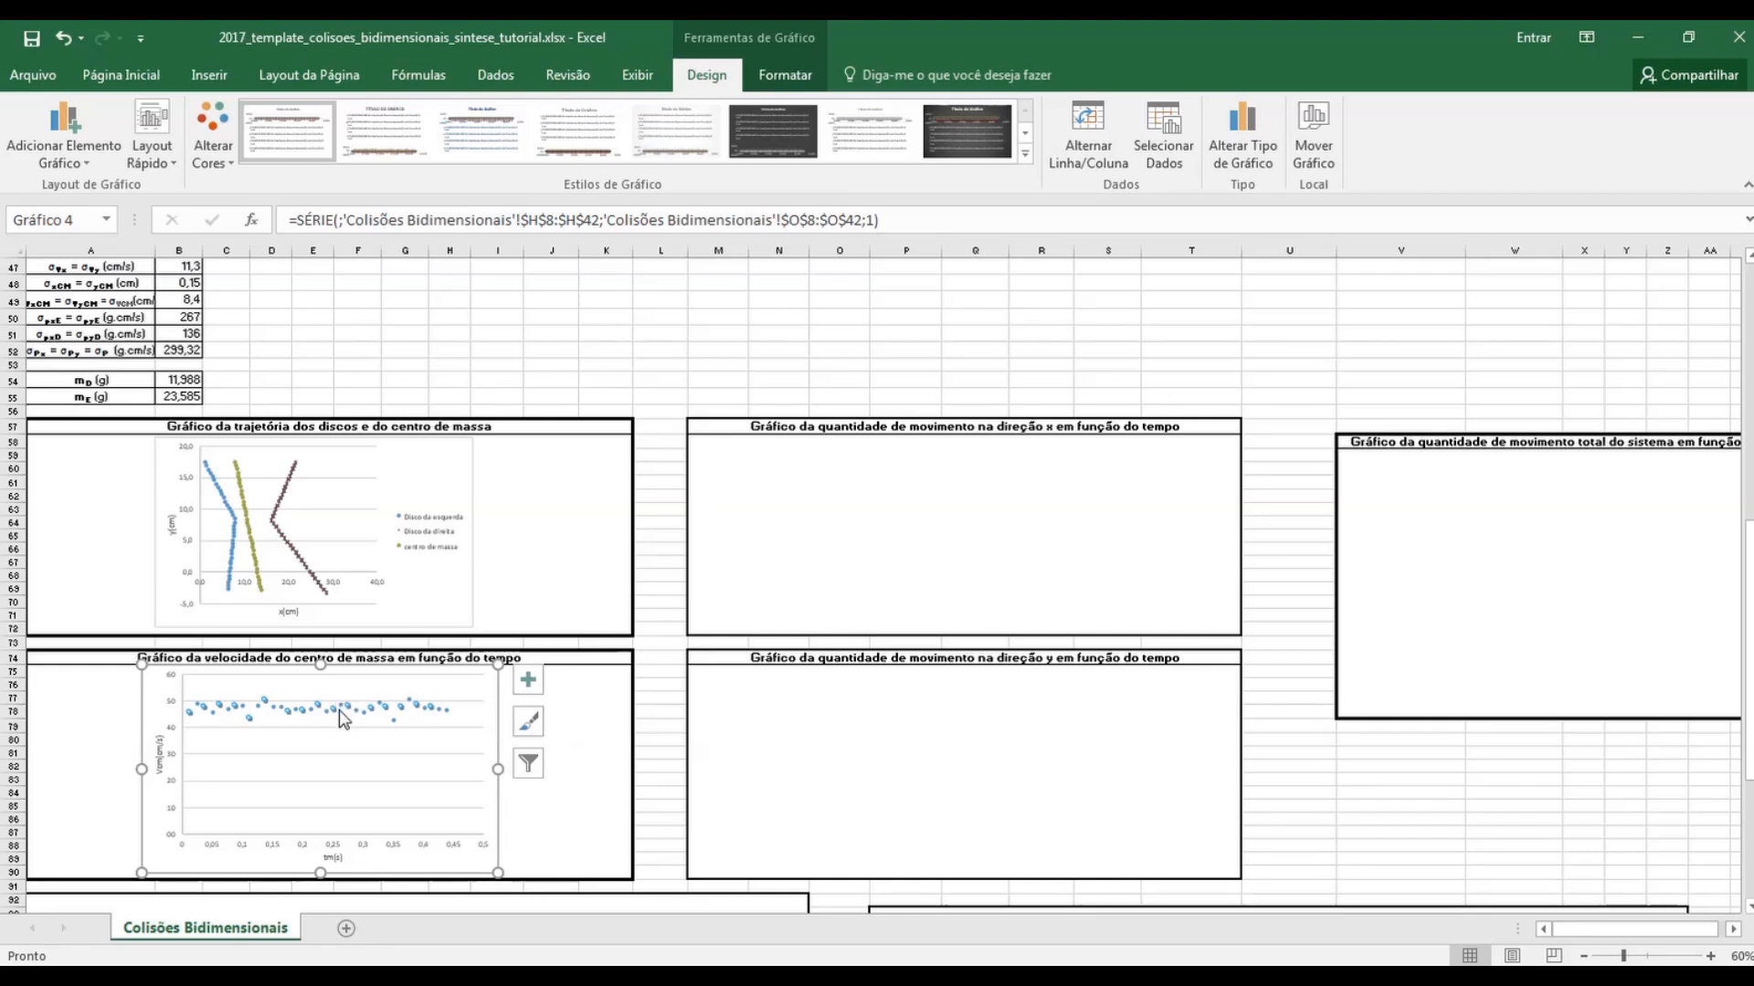
{"action": "right_click", "coordinate": [348, 712]}
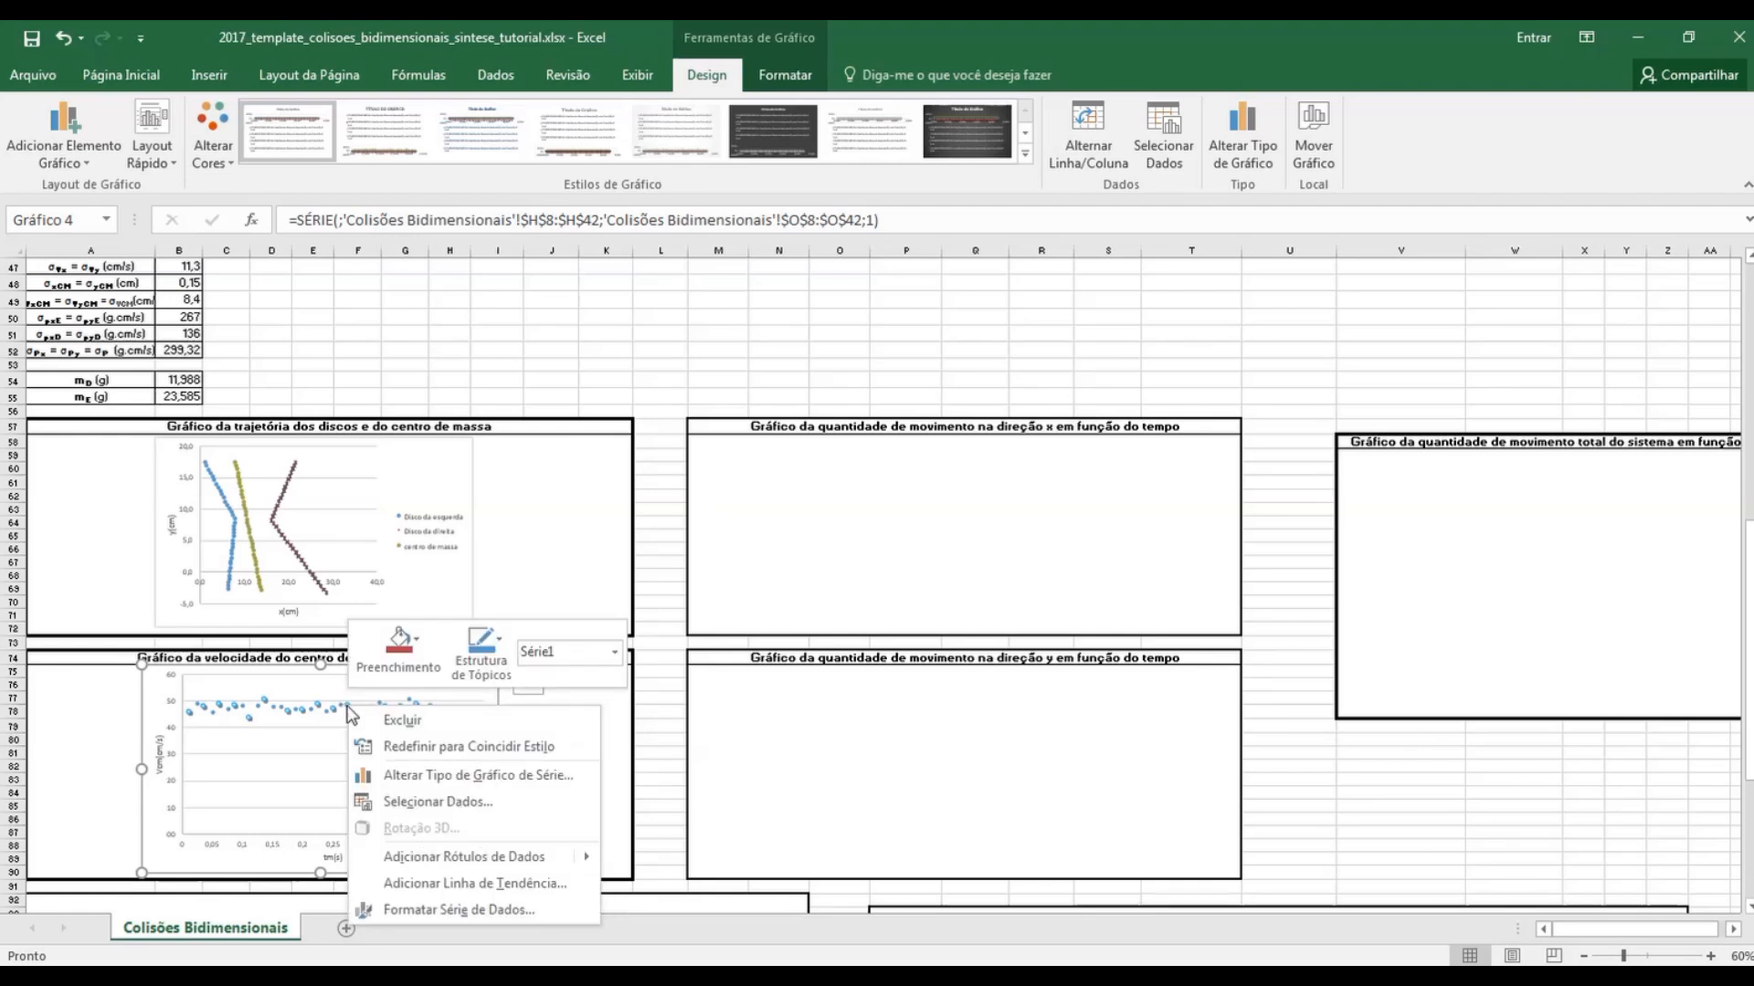
{"action": "left_click", "coordinate": [430, 884]}
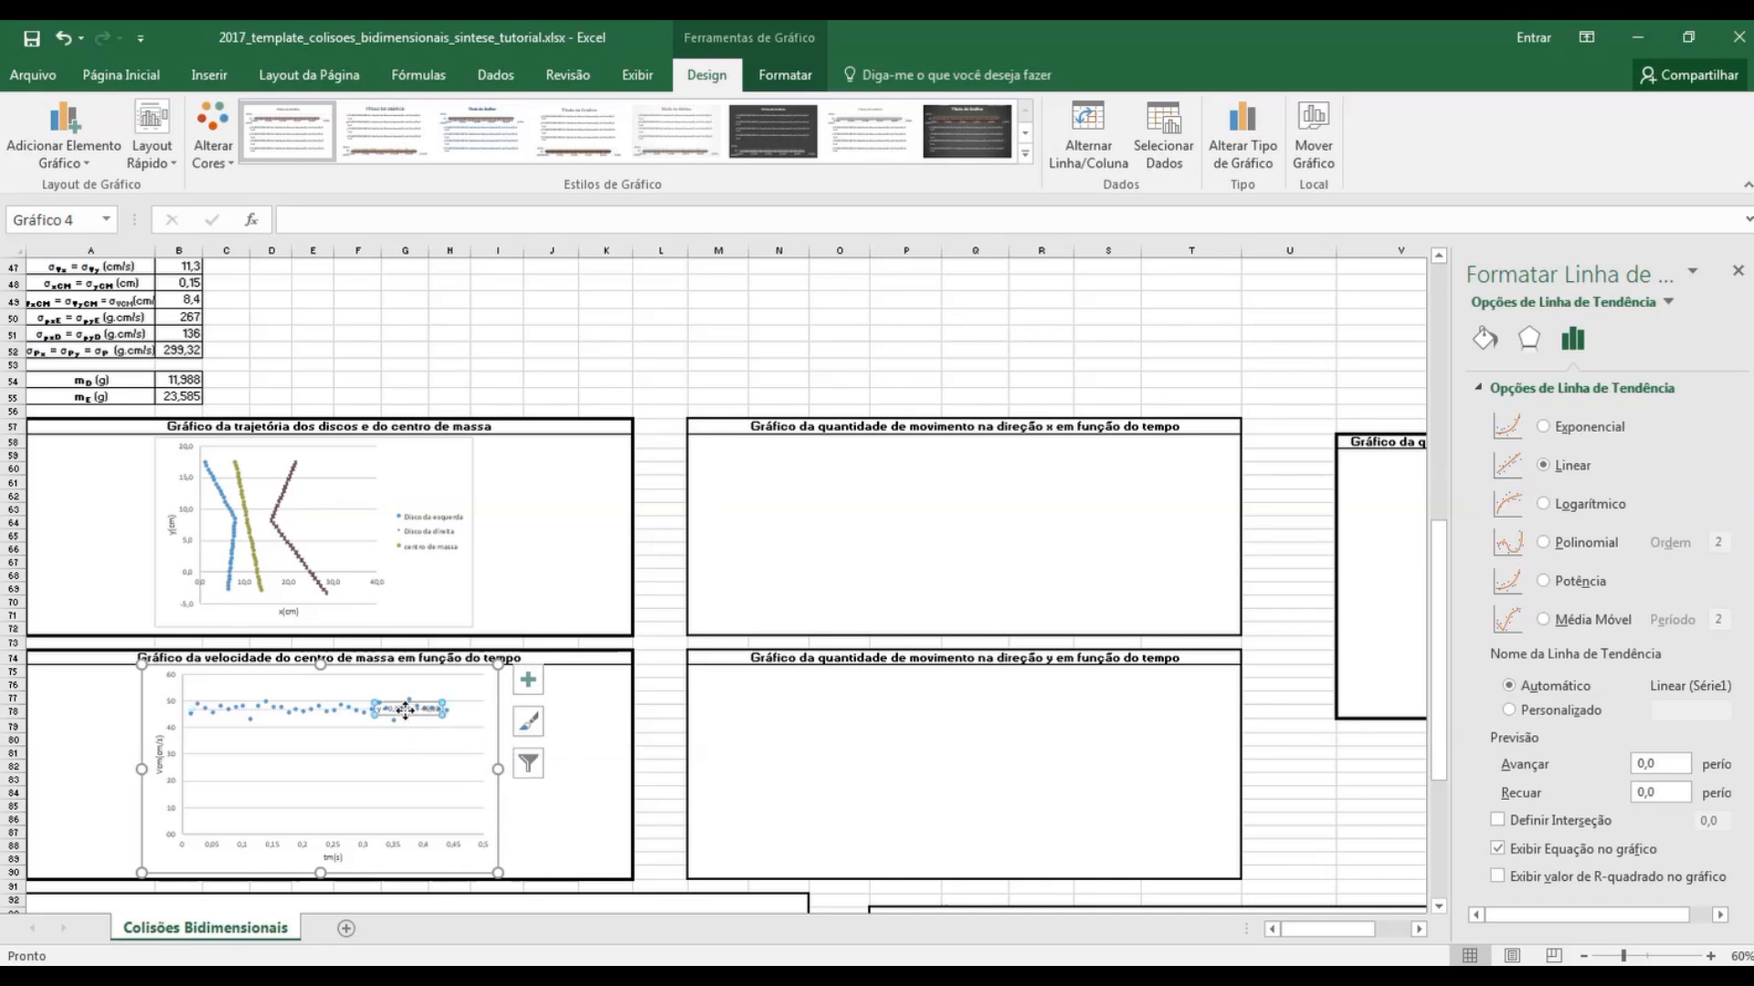
{"action": "left_click_drag", "start_coordinate": [405, 710], "coordinate": [431, 740]}
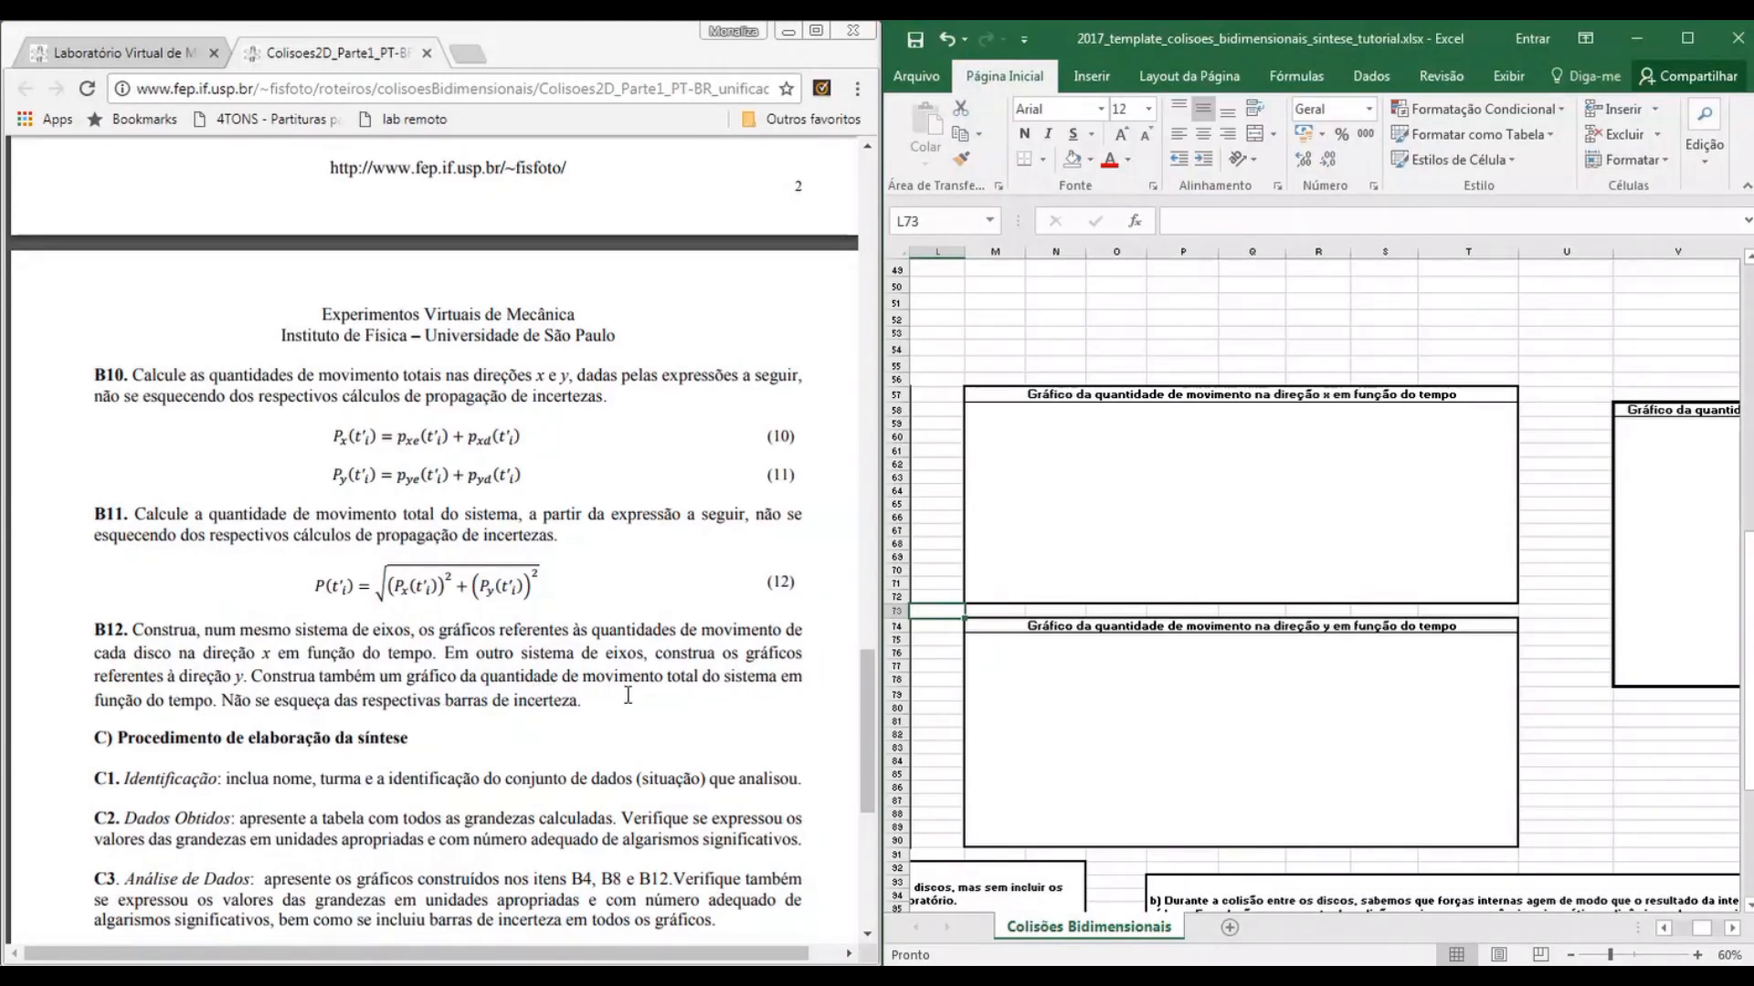
Insert a markers-only scatter chart for the x-direction momentum and move it over the total momentum columns
{"action": "left_click", "coordinate": [1276, 484]}
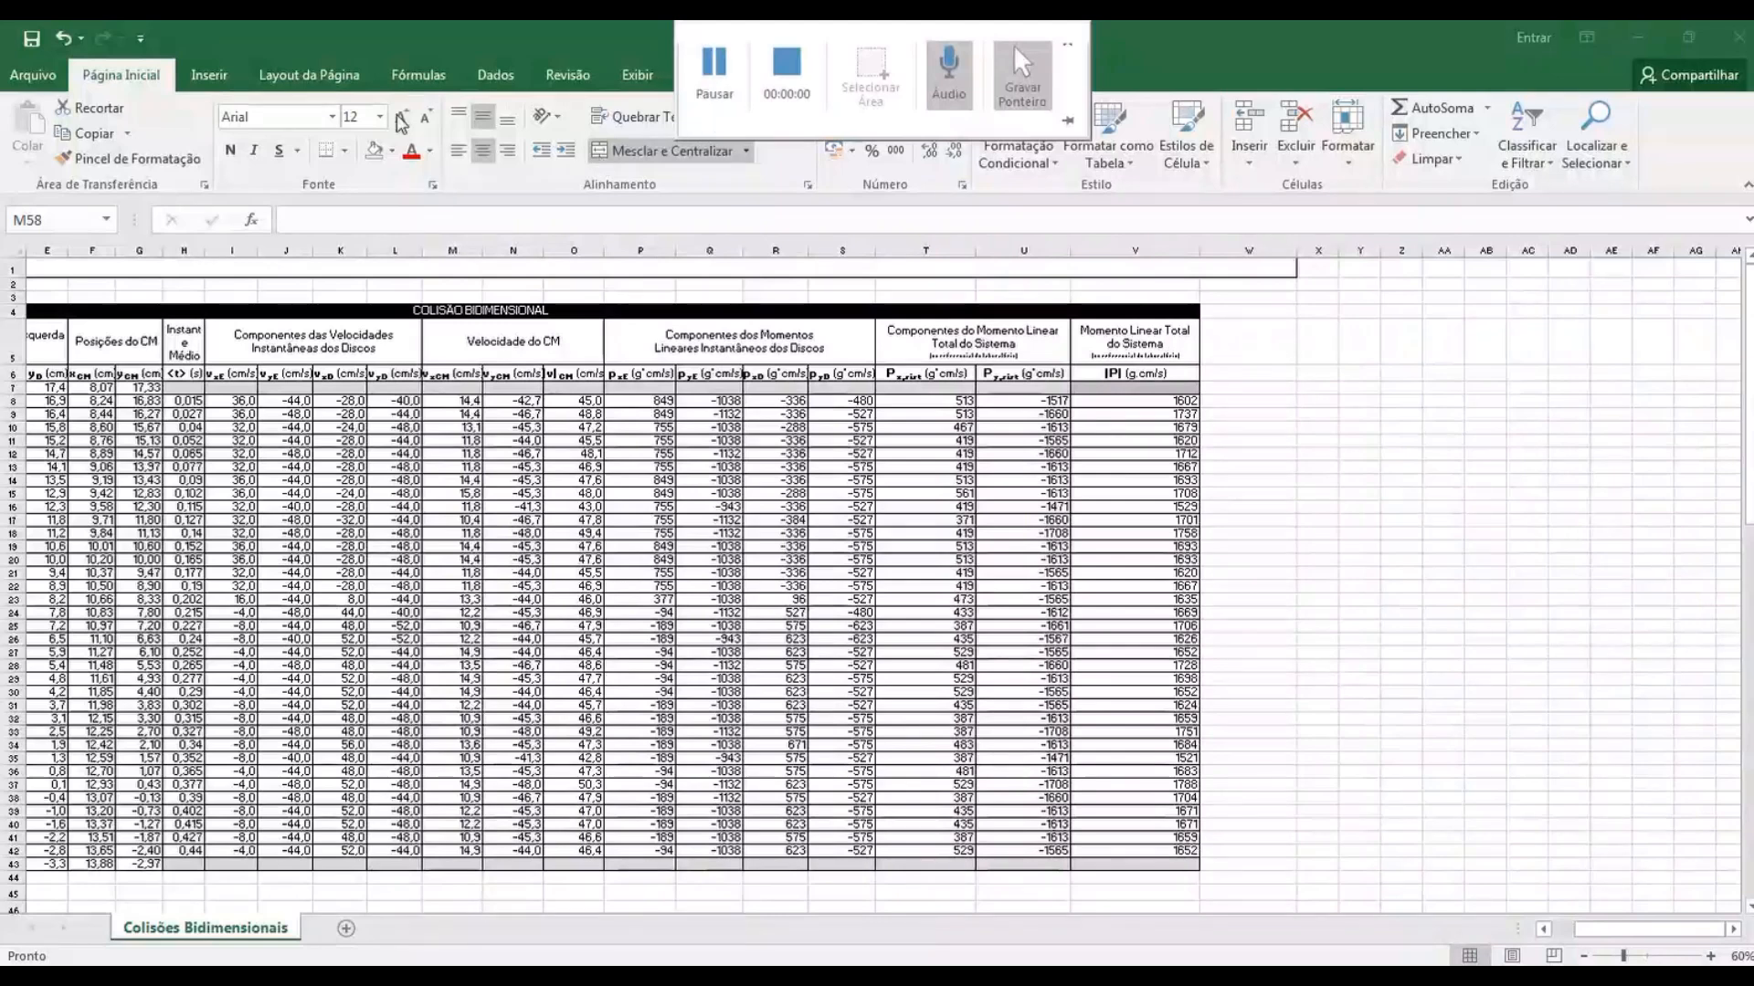
{"action": "left_click", "coordinate": [210, 77]}
{"action": "left_click", "coordinate": [783, 159]}
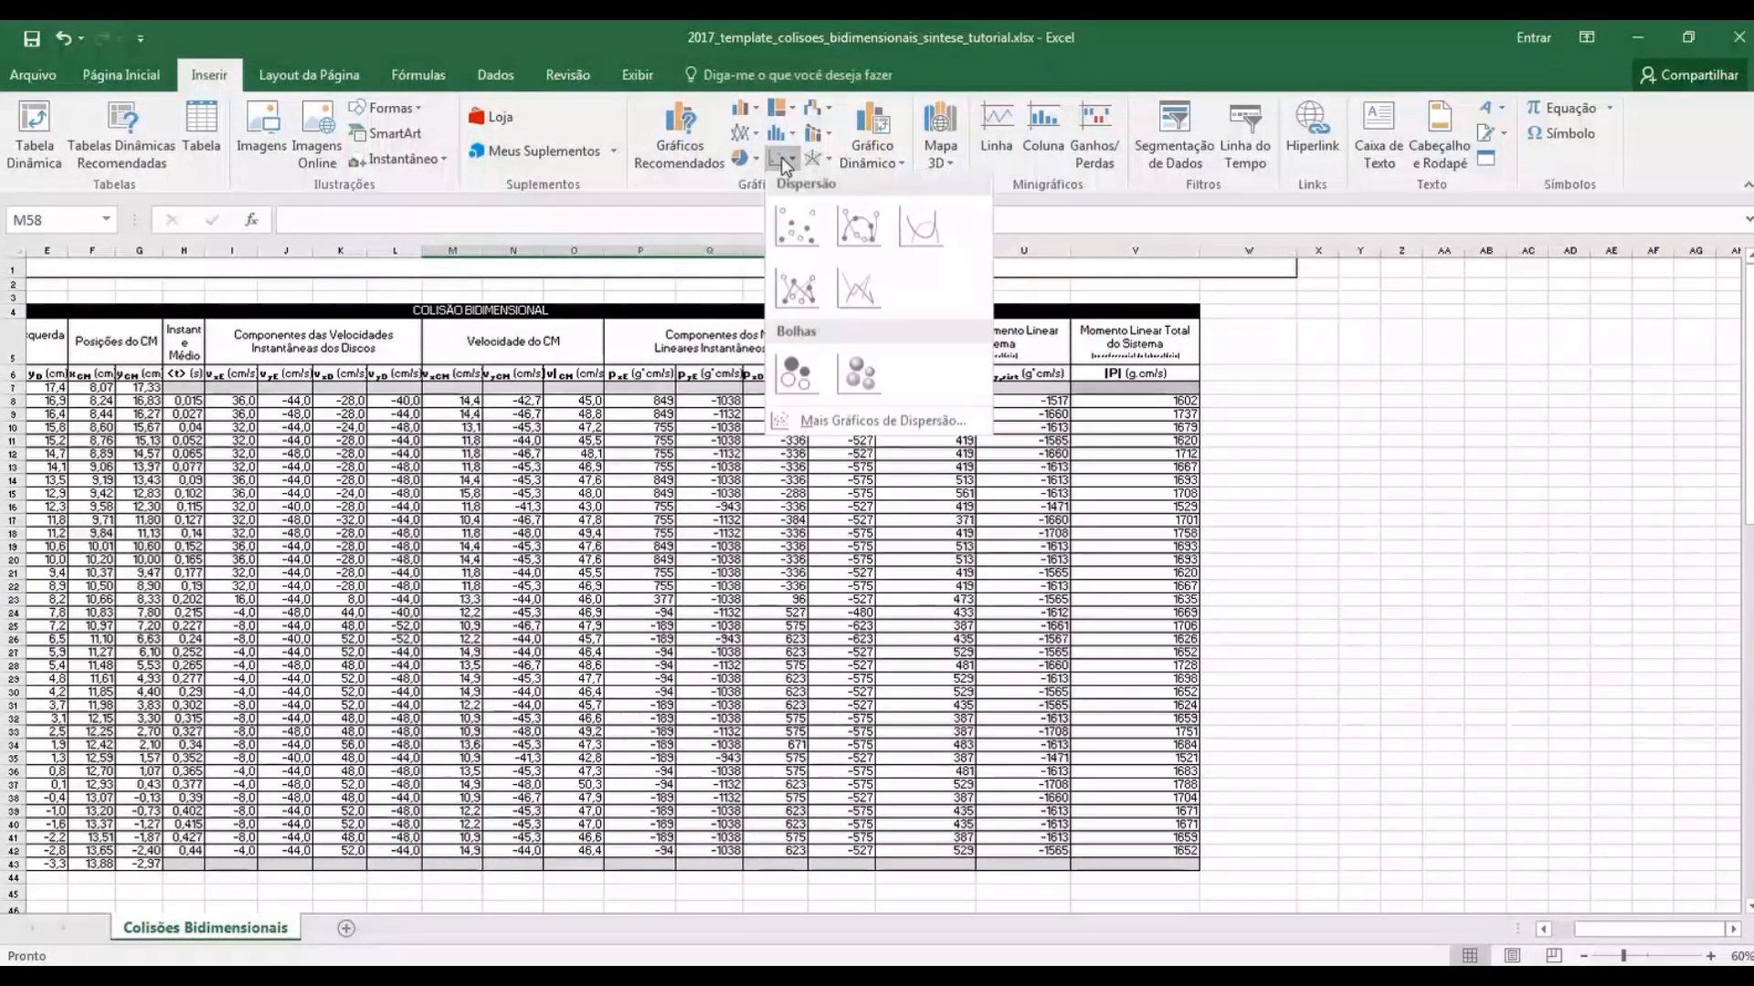
{"action": "left_click", "coordinate": [797, 225]}
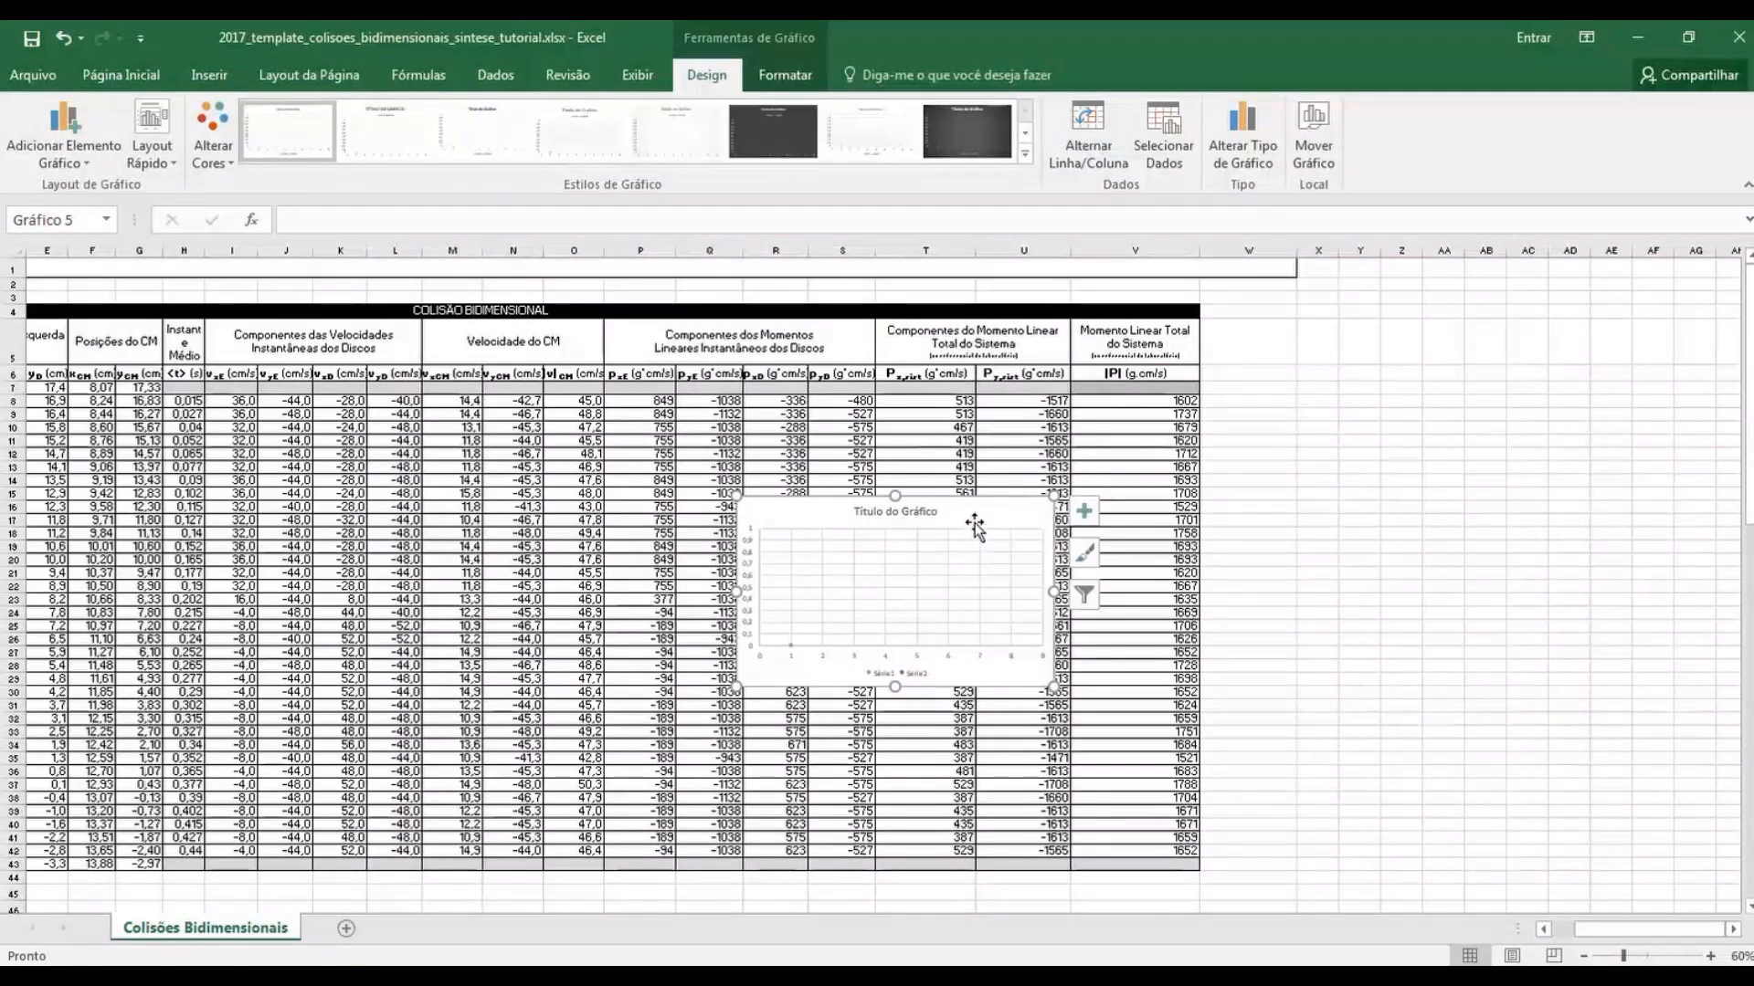
{"action": "mouse_move", "coordinate": [983, 515]}
{"action": "left_mouse_down"}
{"action": "mouse_move", "coordinate": [1053, 496]}
{"action": "mouse_move", "coordinate": [1143, 419]}
{"action": "mouse_move", "coordinate": [1129, 405]}
{"action": "left_mouse_up"}
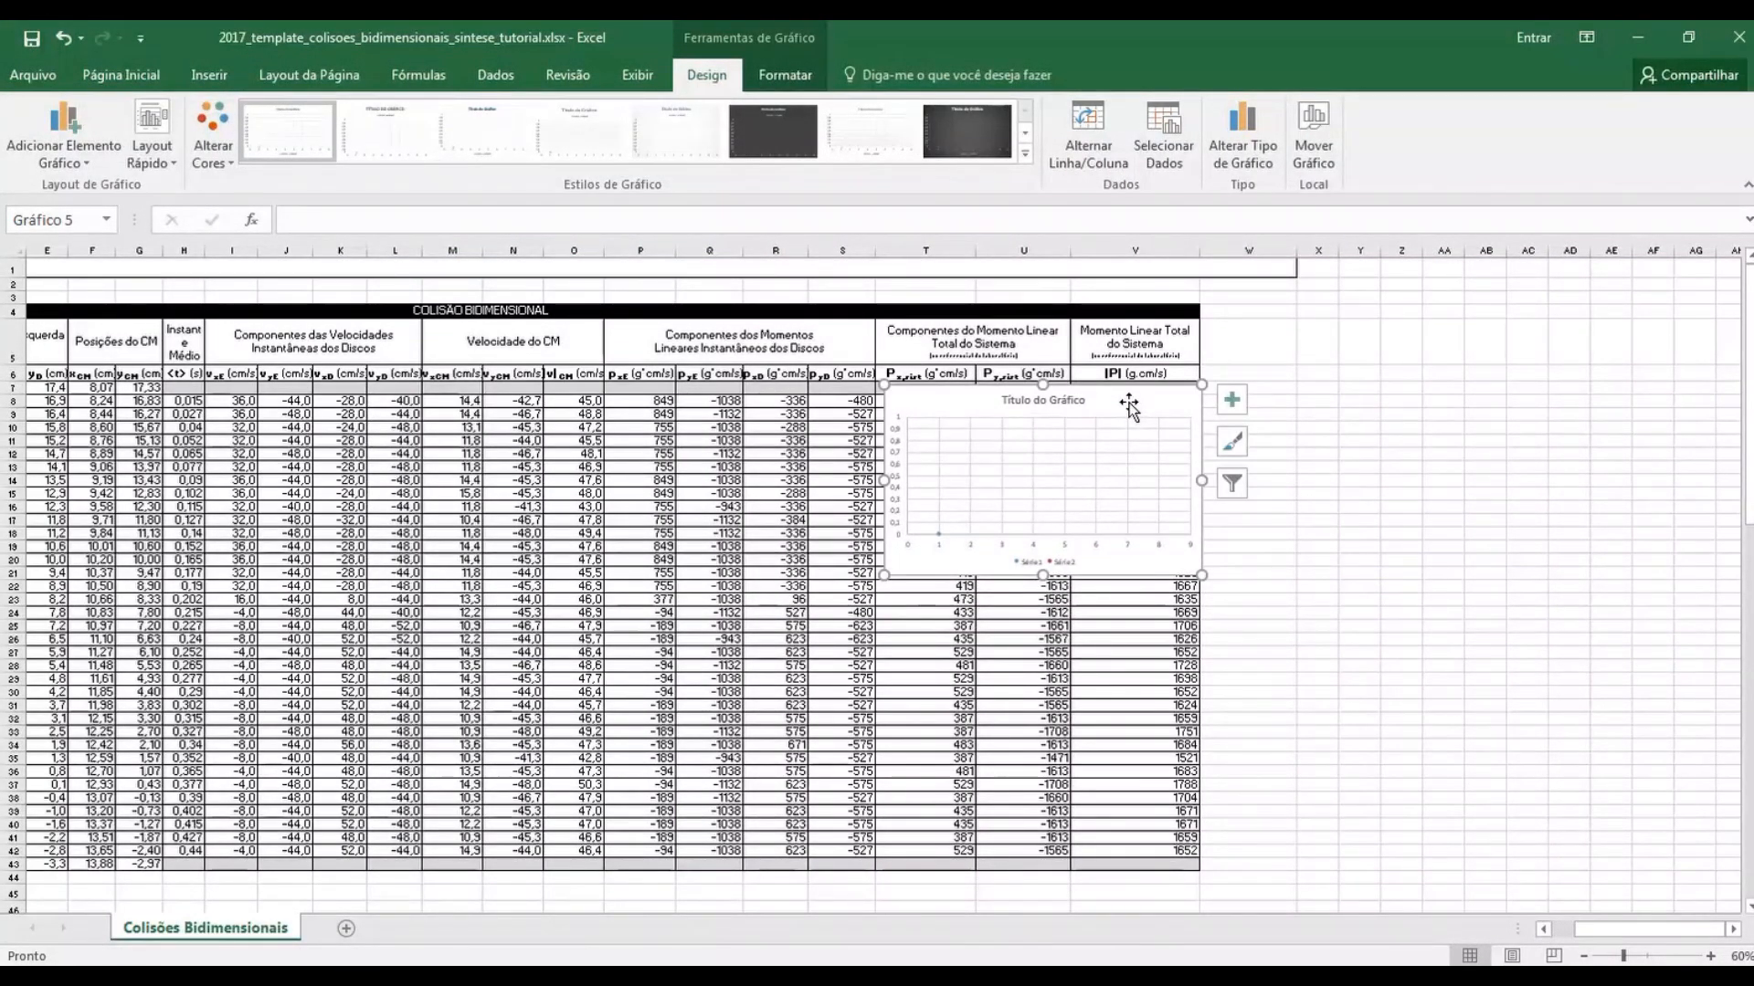
Open the new chart's data source selection and remove the default series Série1 and Série2
{"action": "right_click", "coordinate": [1129, 406]}
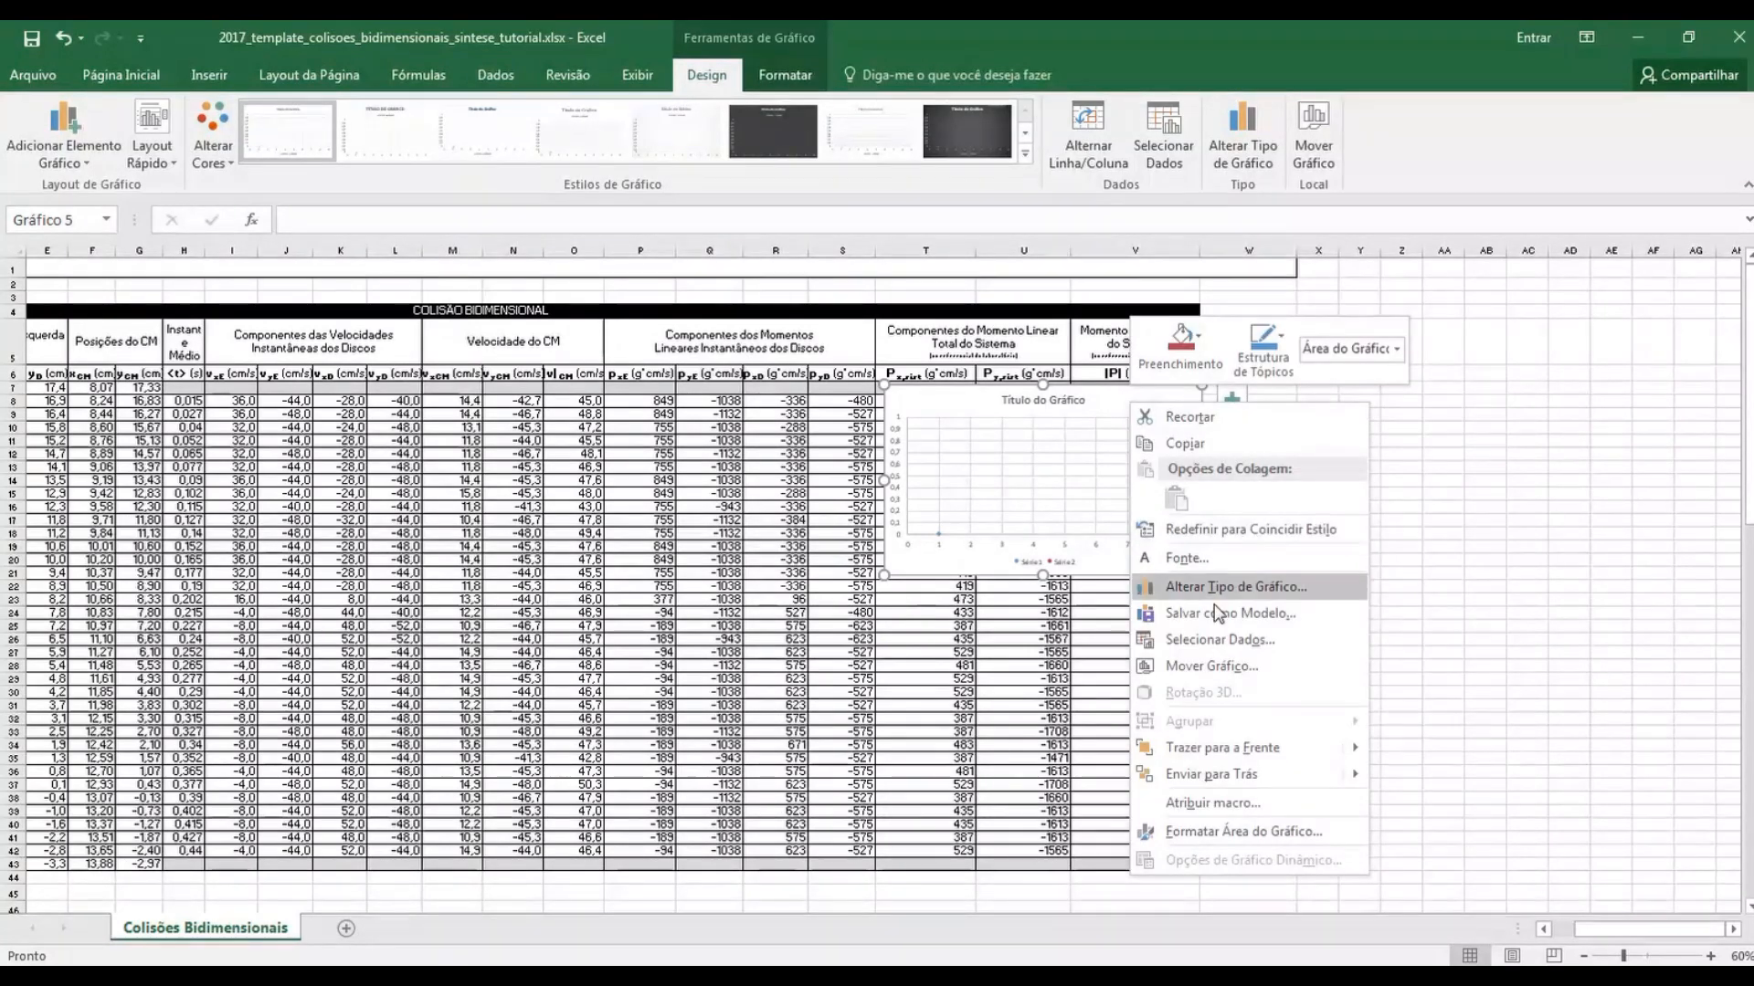
{"action": "left_click", "coordinate": [1220, 634]}
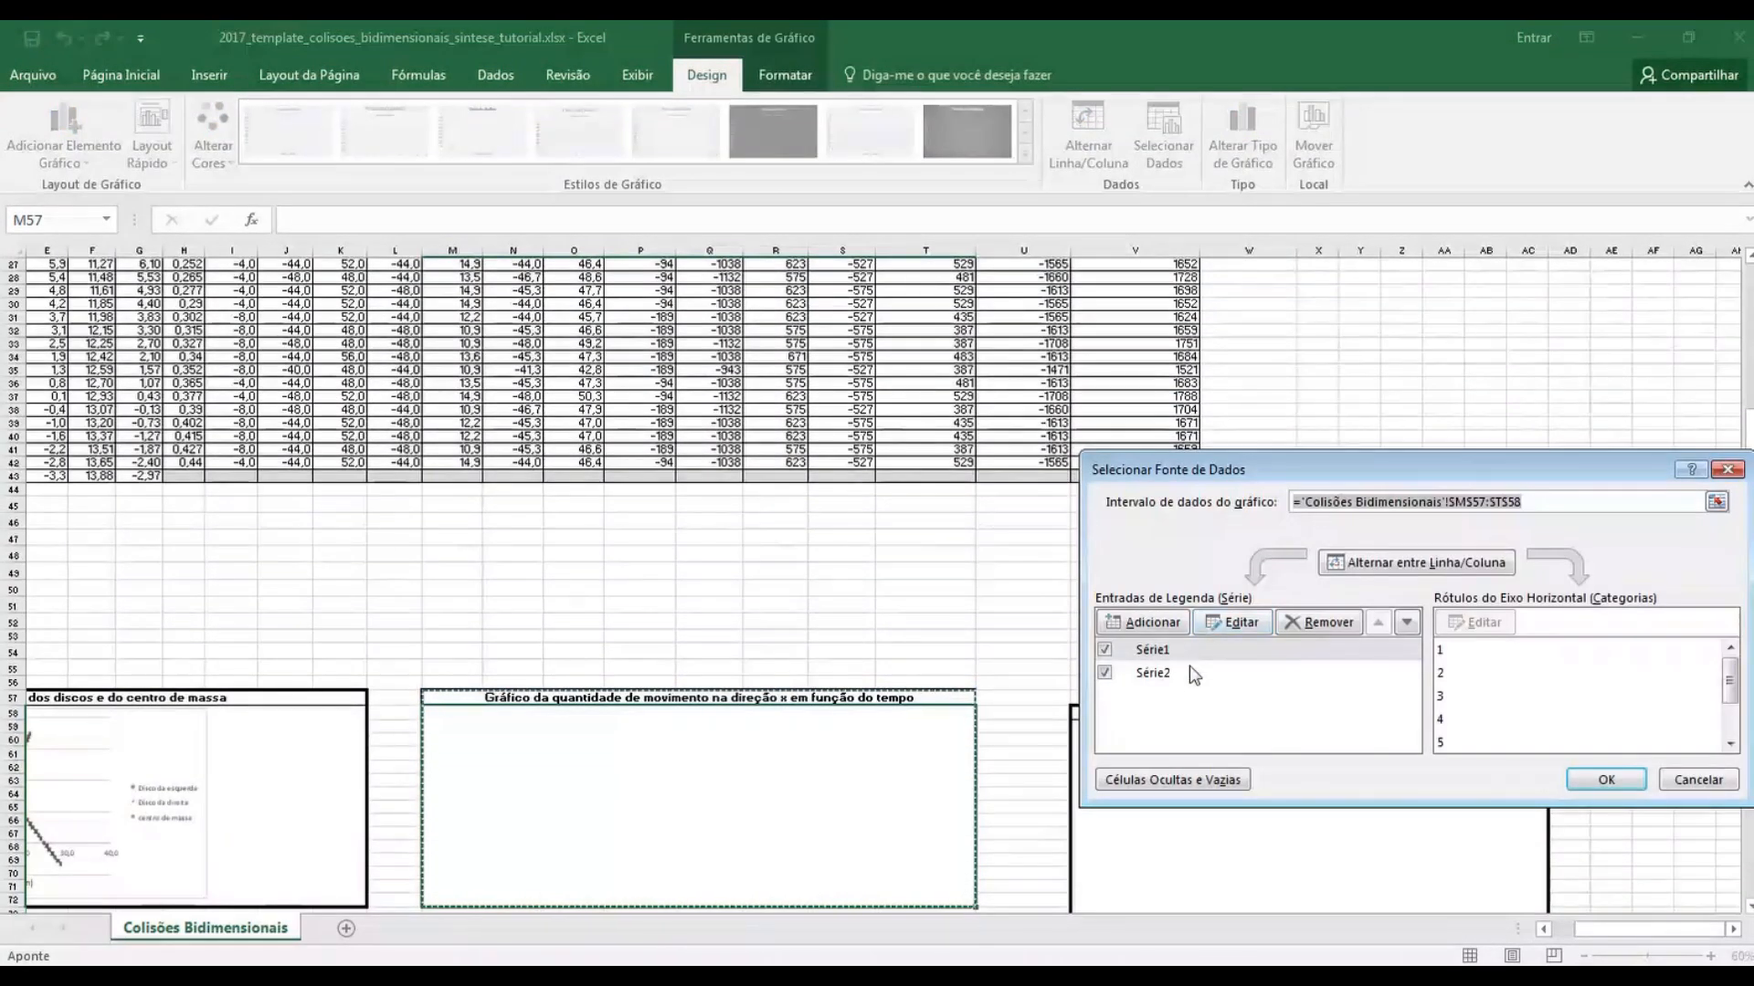
{"action": "left_click", "coordinate": [1183, 652]}
{"action": "left_click", "coordinate": [1326, 621]}
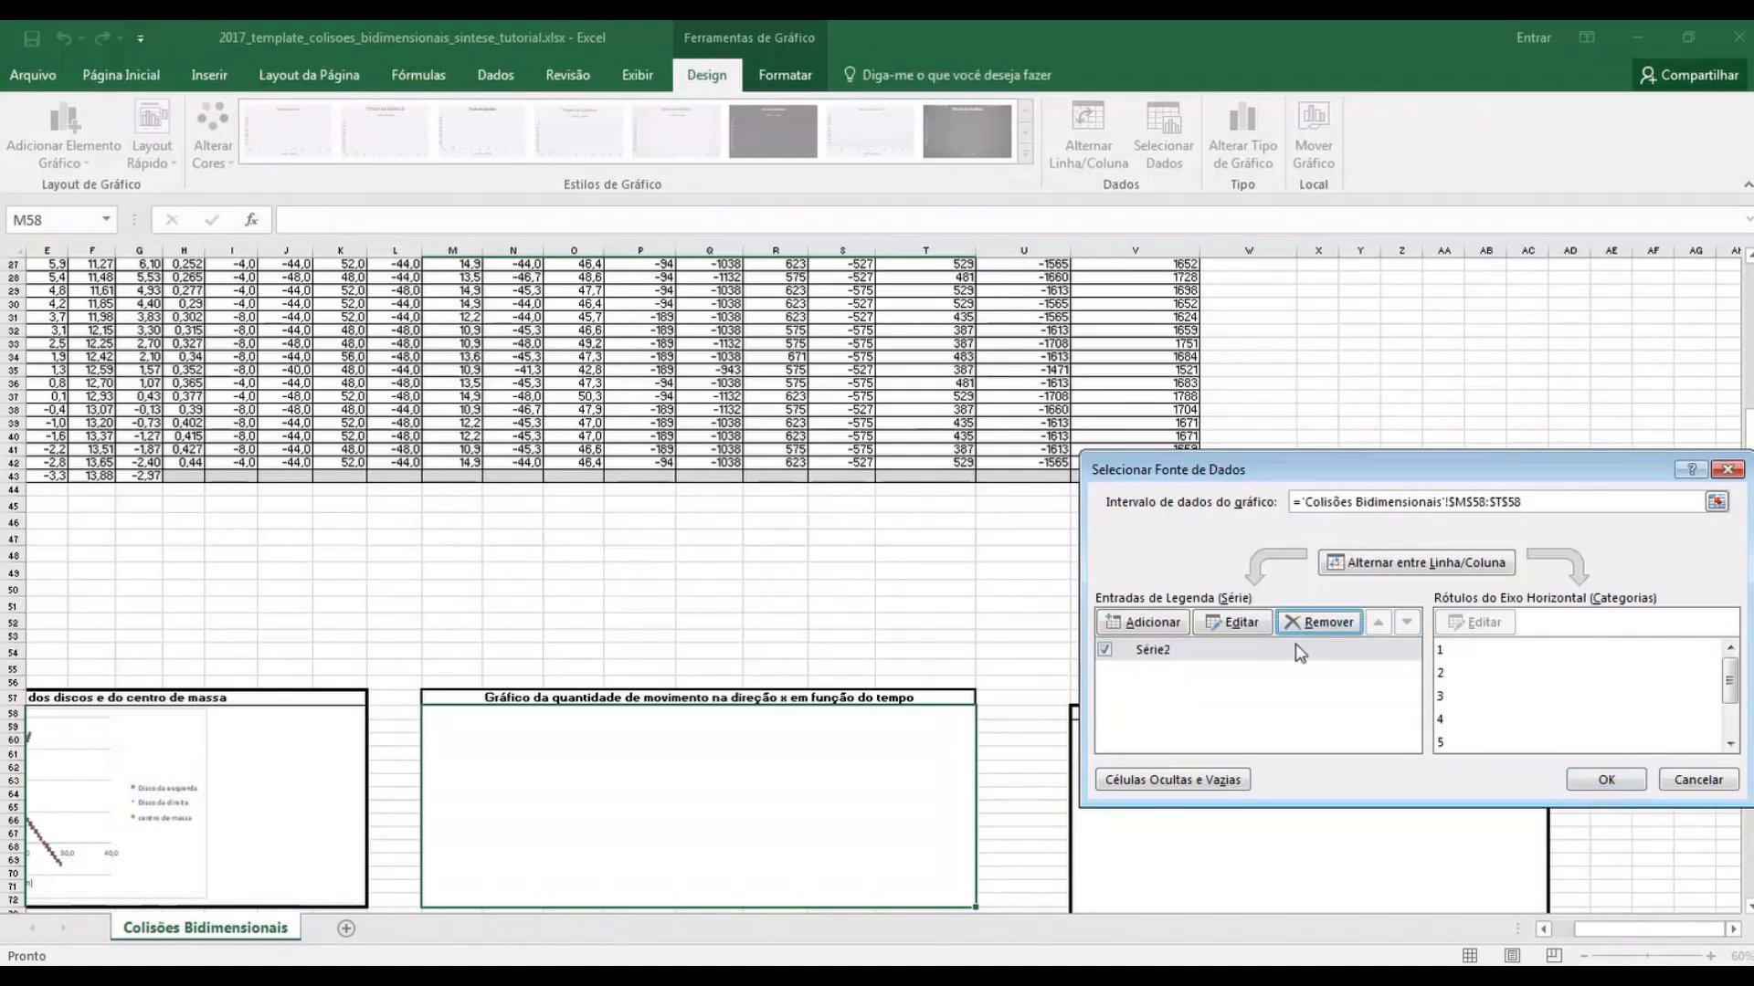
{"action": "left_click", "coordinate": [1316, 622]}
Add a series named "Disco da esquerda" with X values H8:H42 and Y values P8:P42
{"action": "left_click", "coordinate": [1142, 622]}
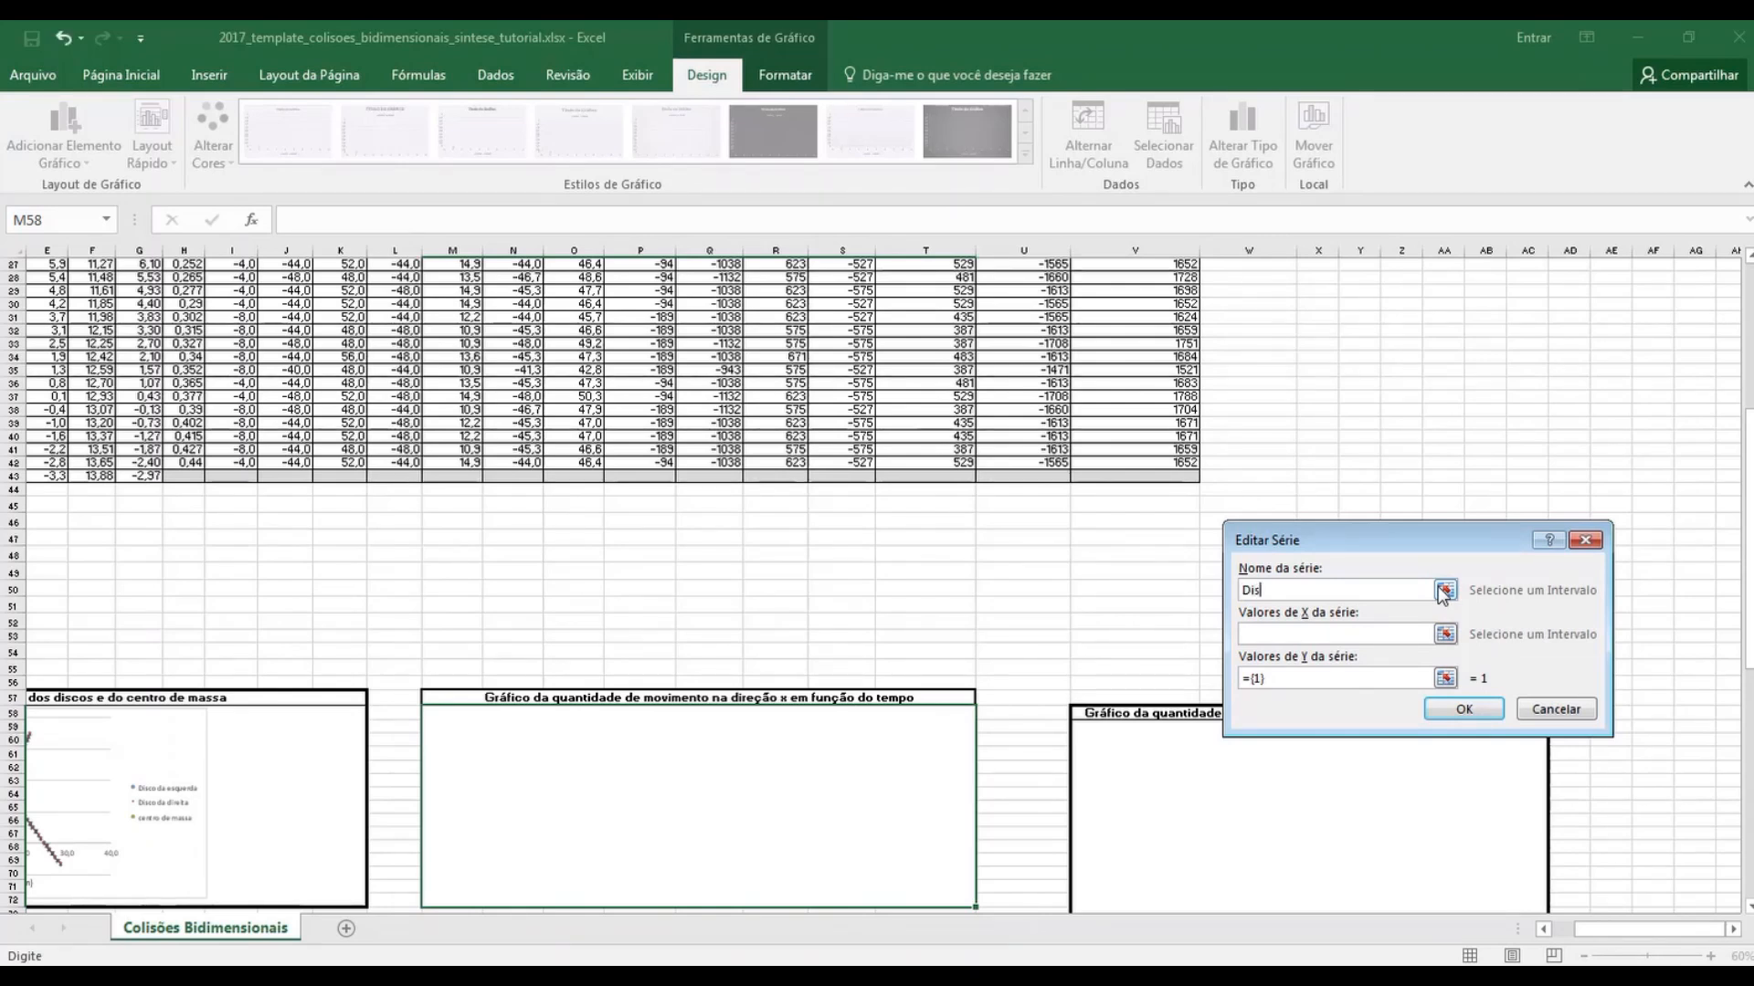
{"action": "type", "text": "co da esquerda"}
{"action": "left_click", "coordinate": [1445, 633]}
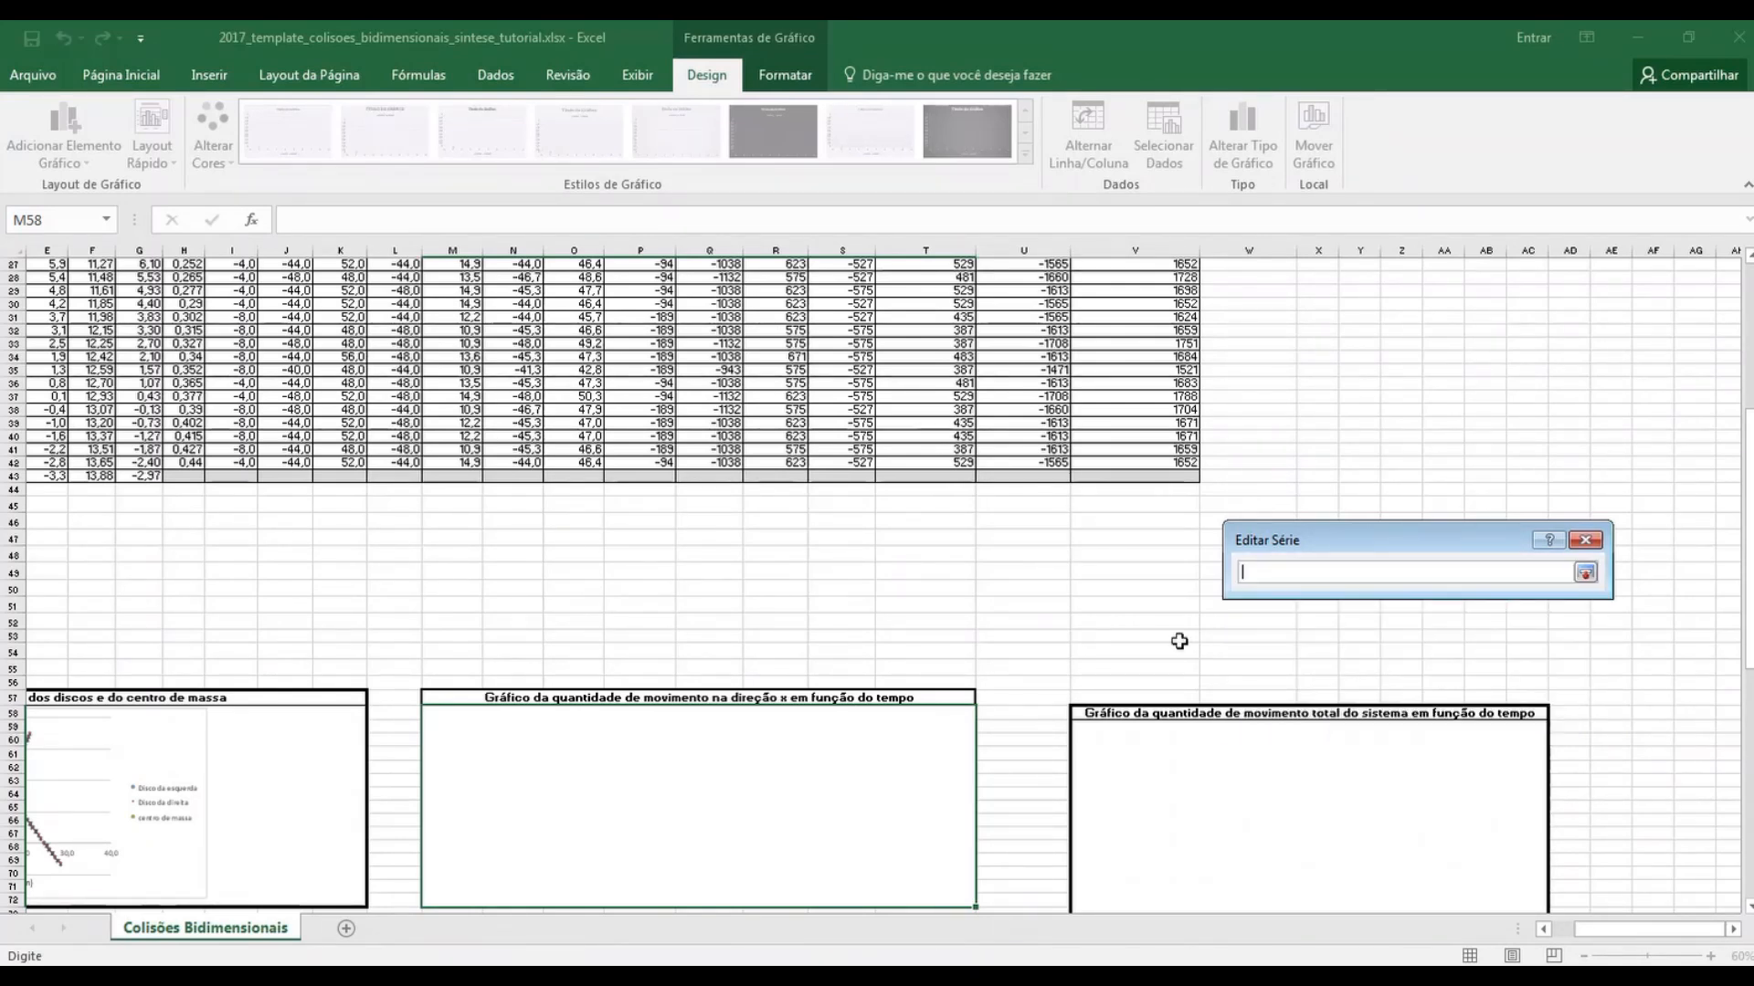
{"action": "scroll", "coordinate": [1136, 626], "scroll_direction": "up", "scroll_amount": 6}
{"action": "scroll", "coordinate": [1136, 626], "scroll_direction": "up", "scroll_amount": 3}
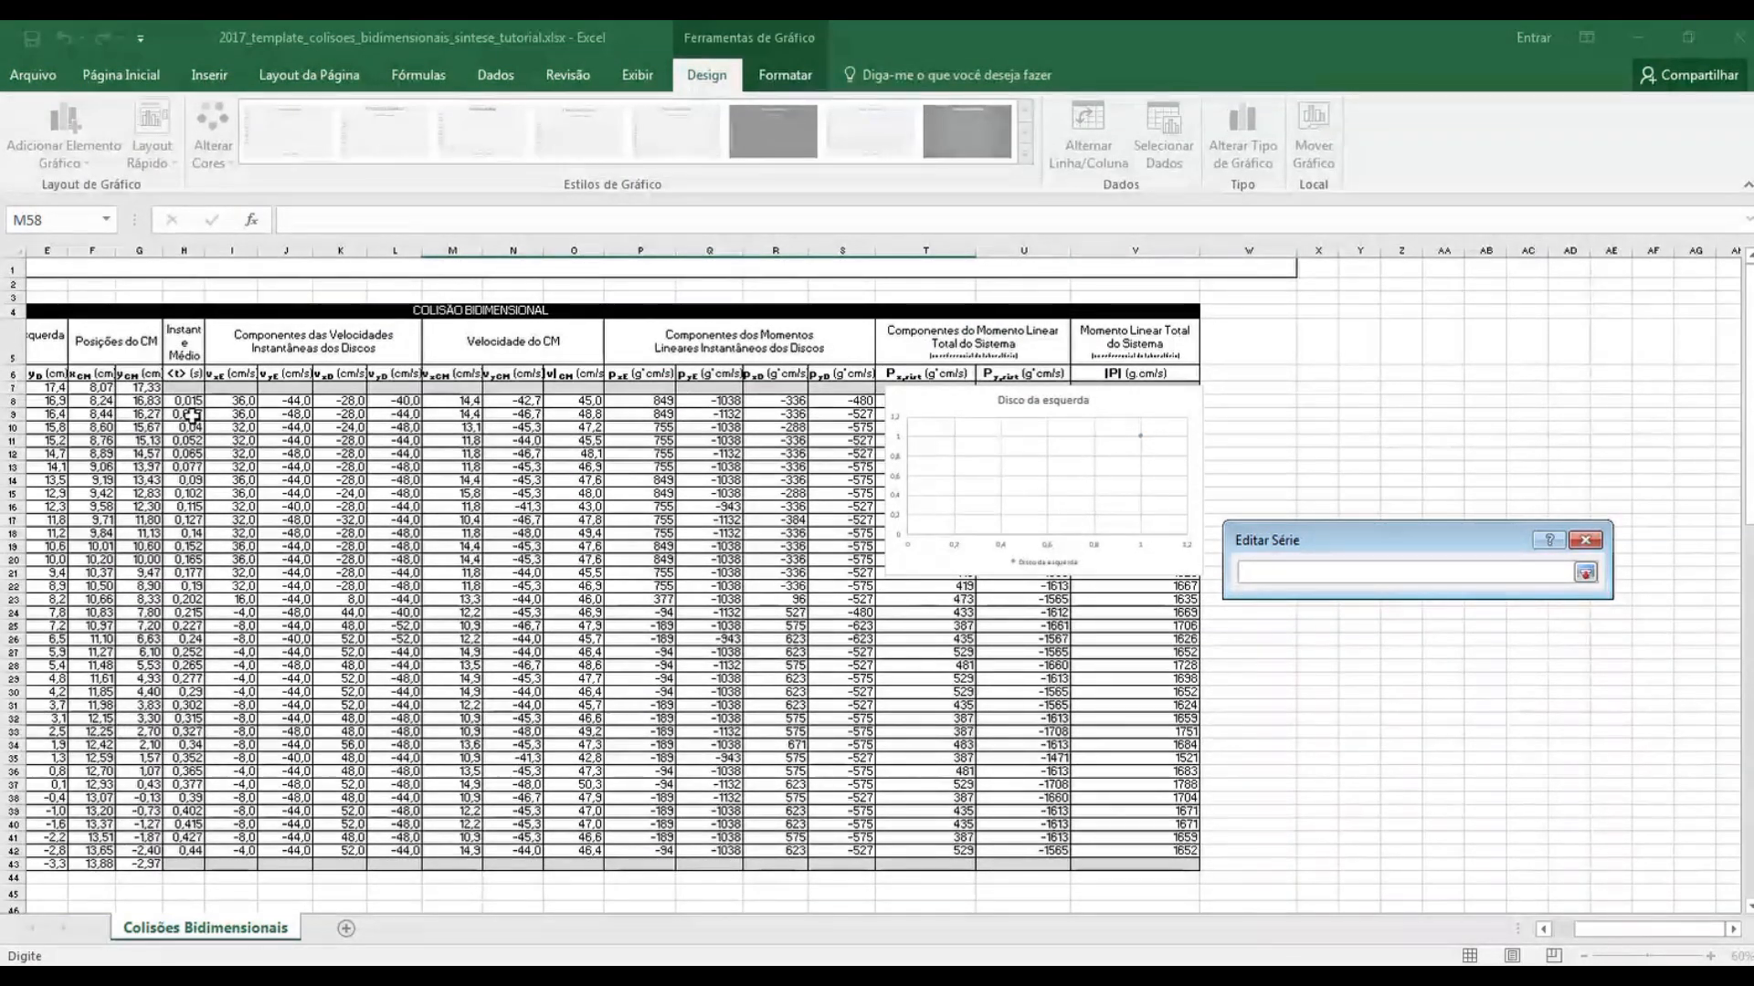
{"action": "left_click_drag", "start_coordinate": [184, 400], "coordinate": [184, 850]}
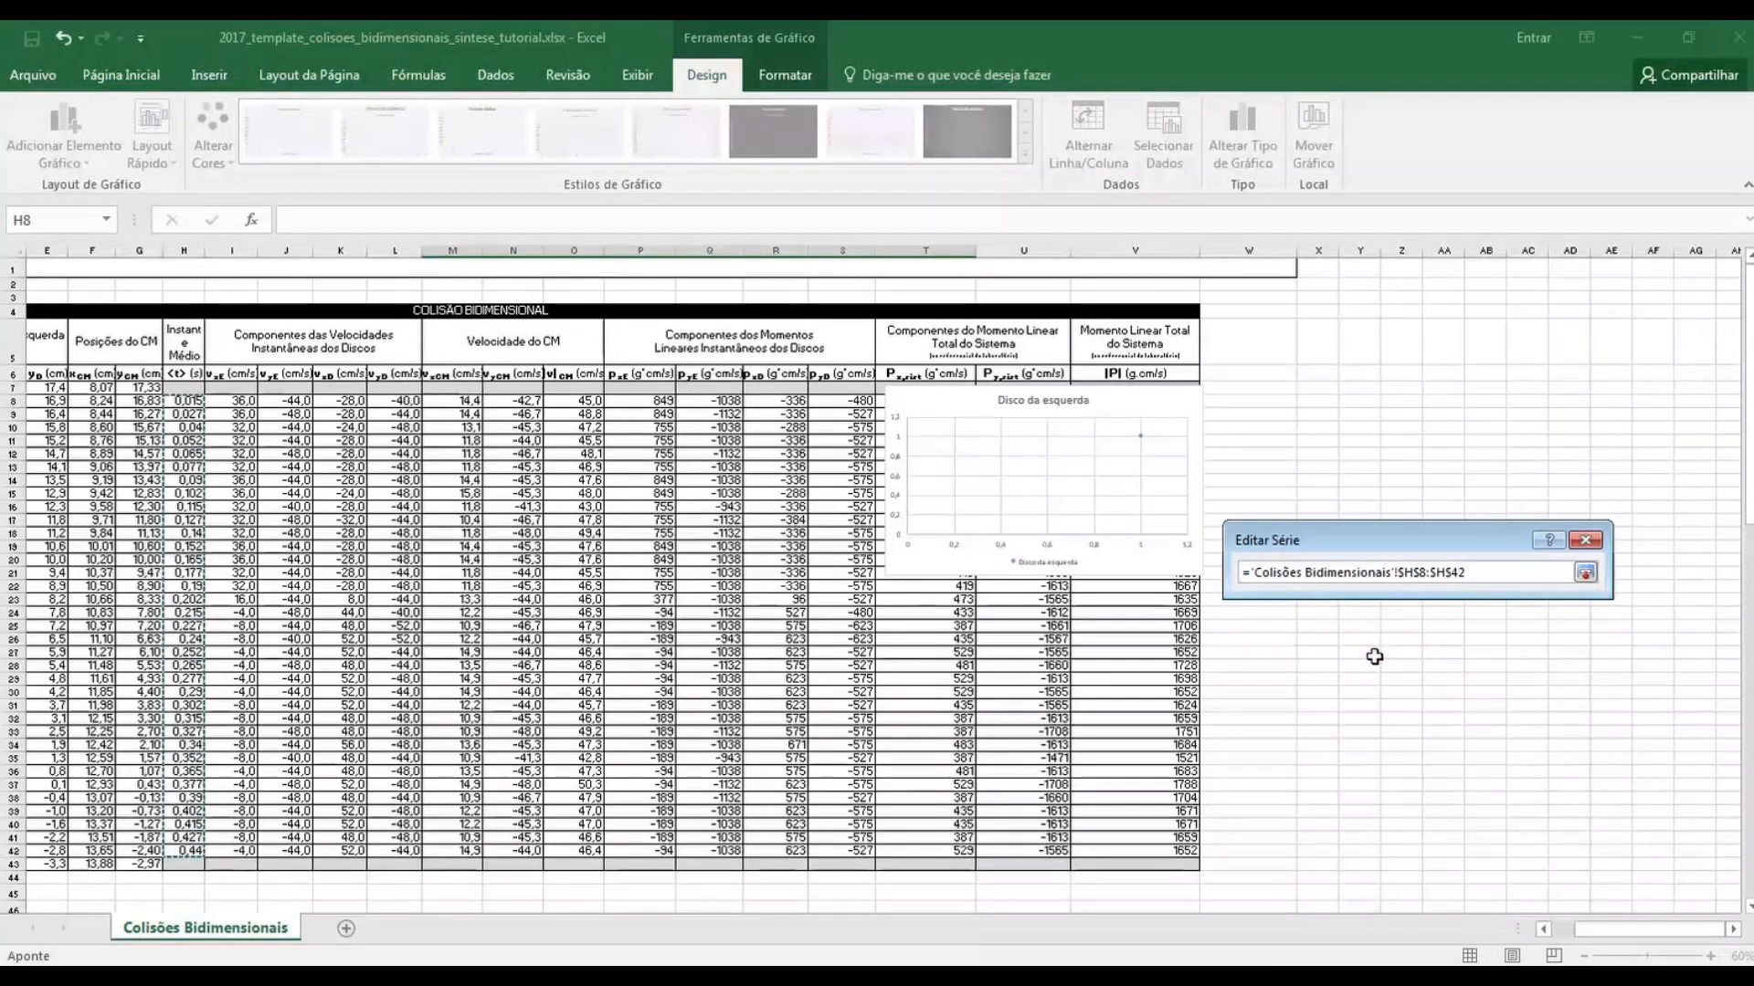
{"action": "left_click", "coordinate": [1584, 573]}
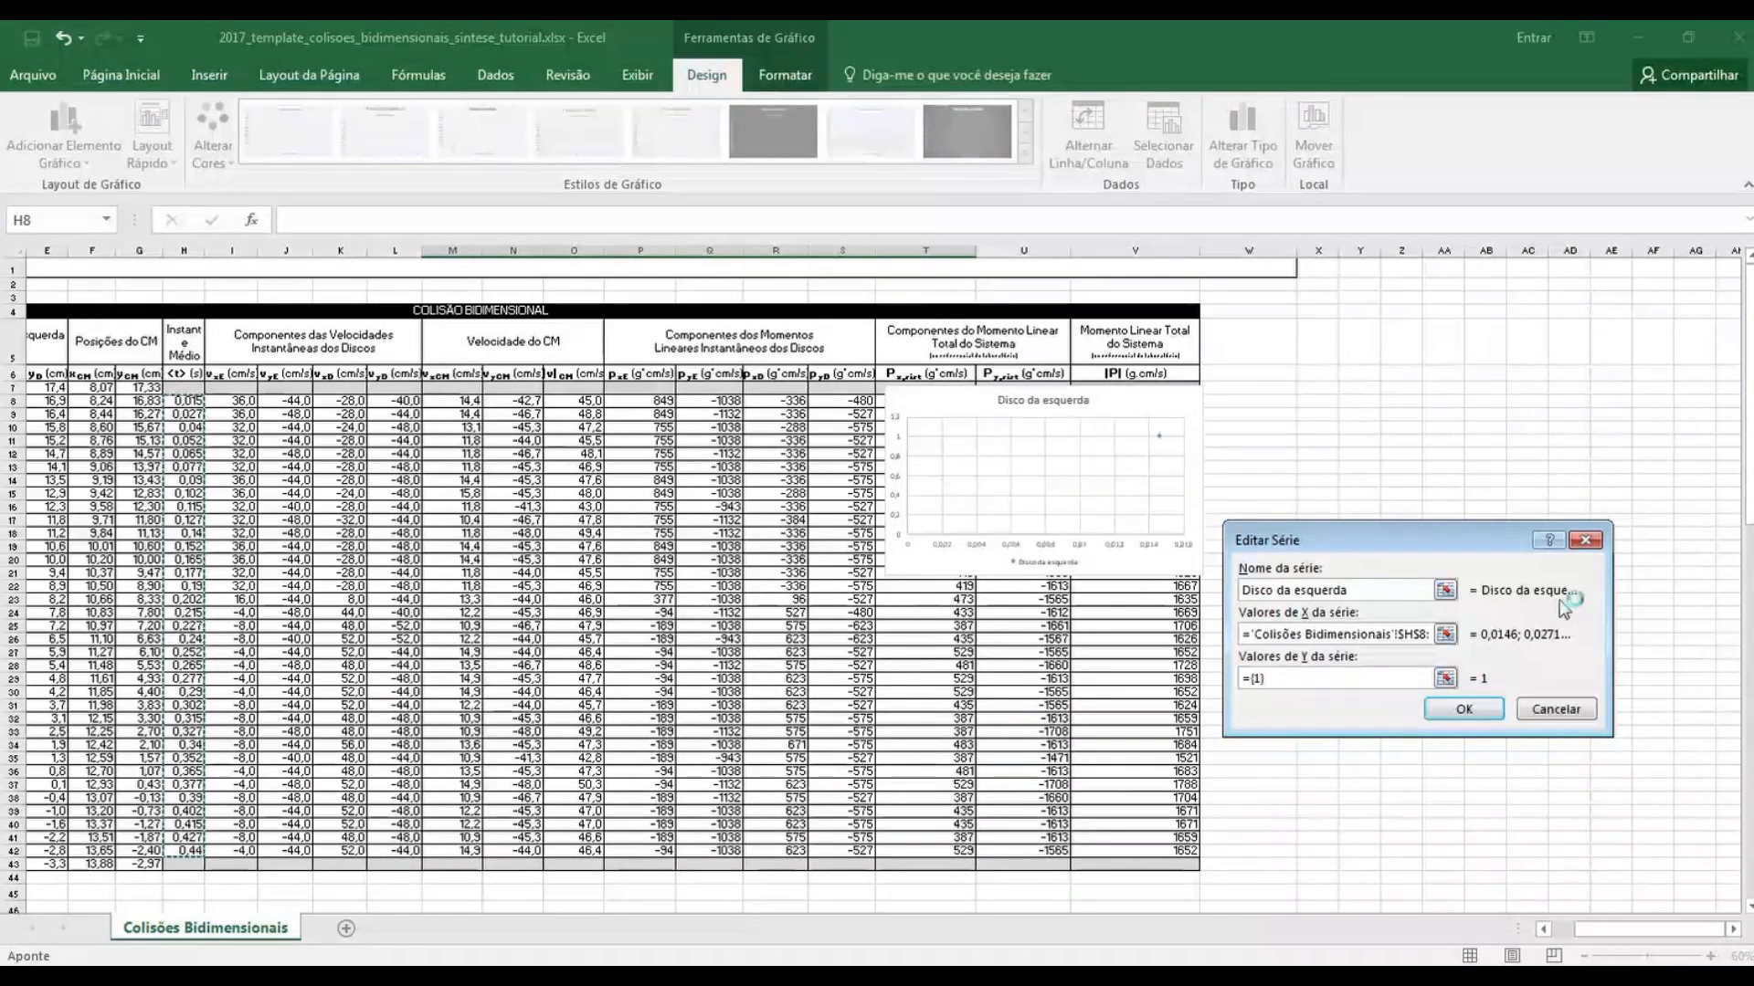
{"action": "left_click", "coordinate": [1445, 678]}
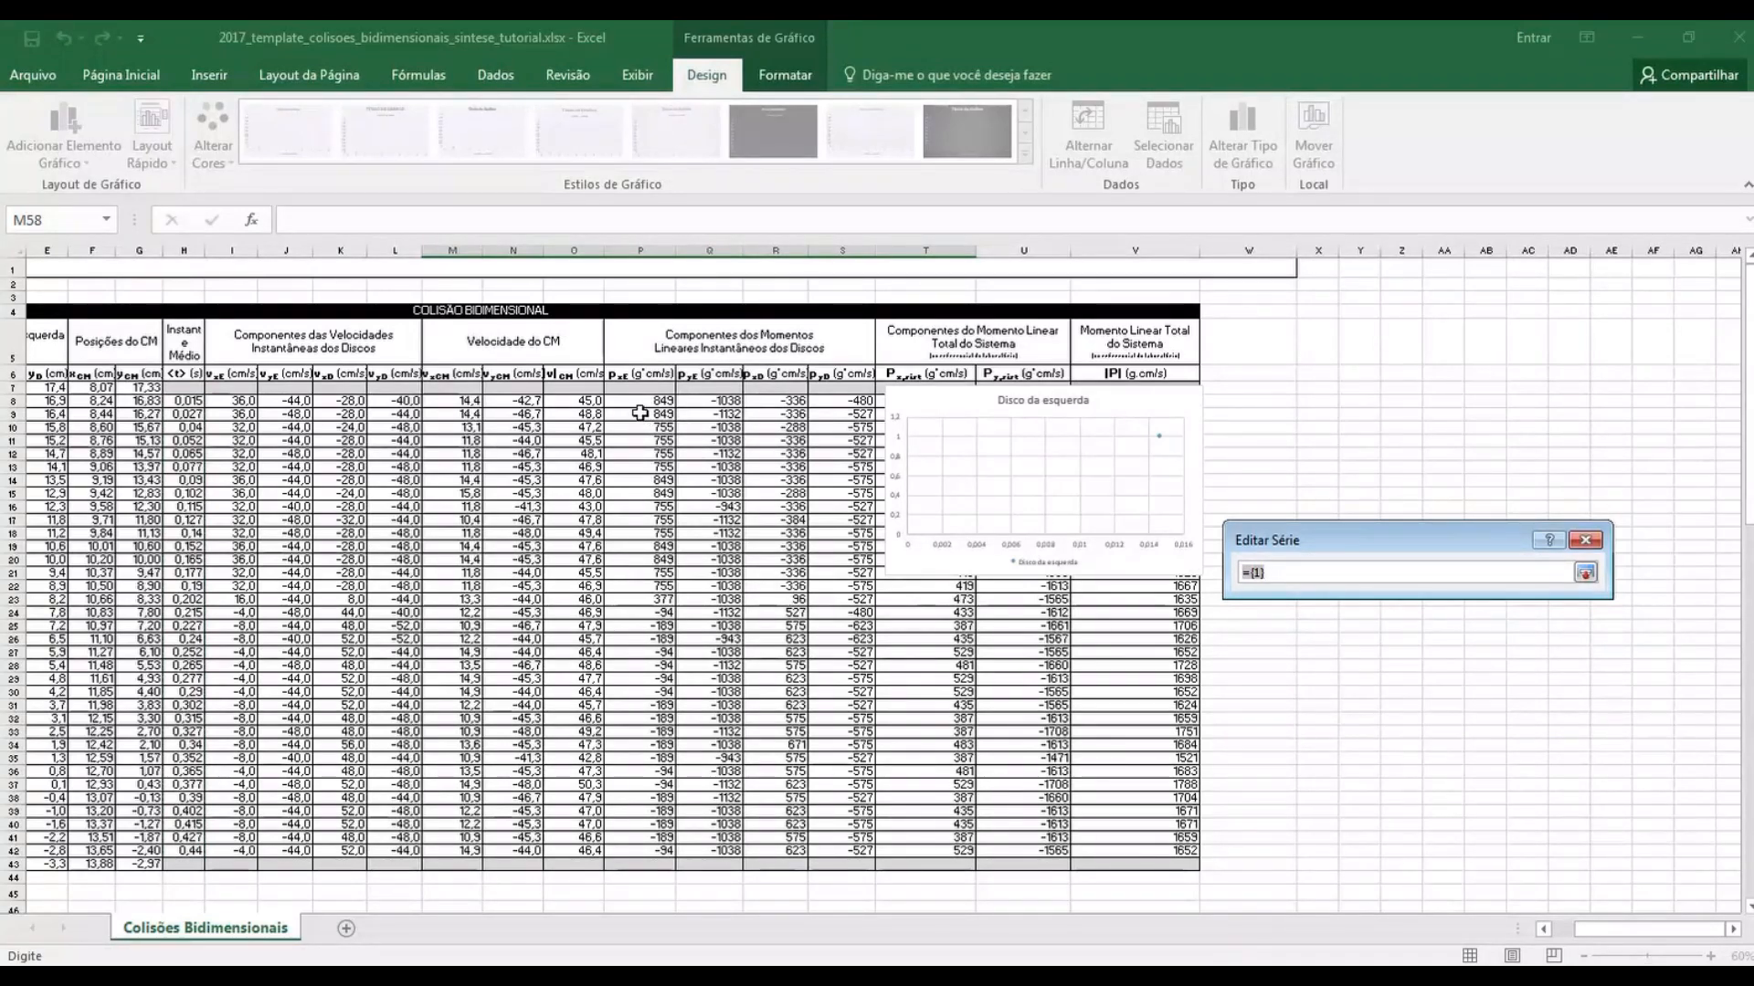
{"action": "left_click_drag", "start_coordinate": [640, 398], "coordinate": [641, 852]}
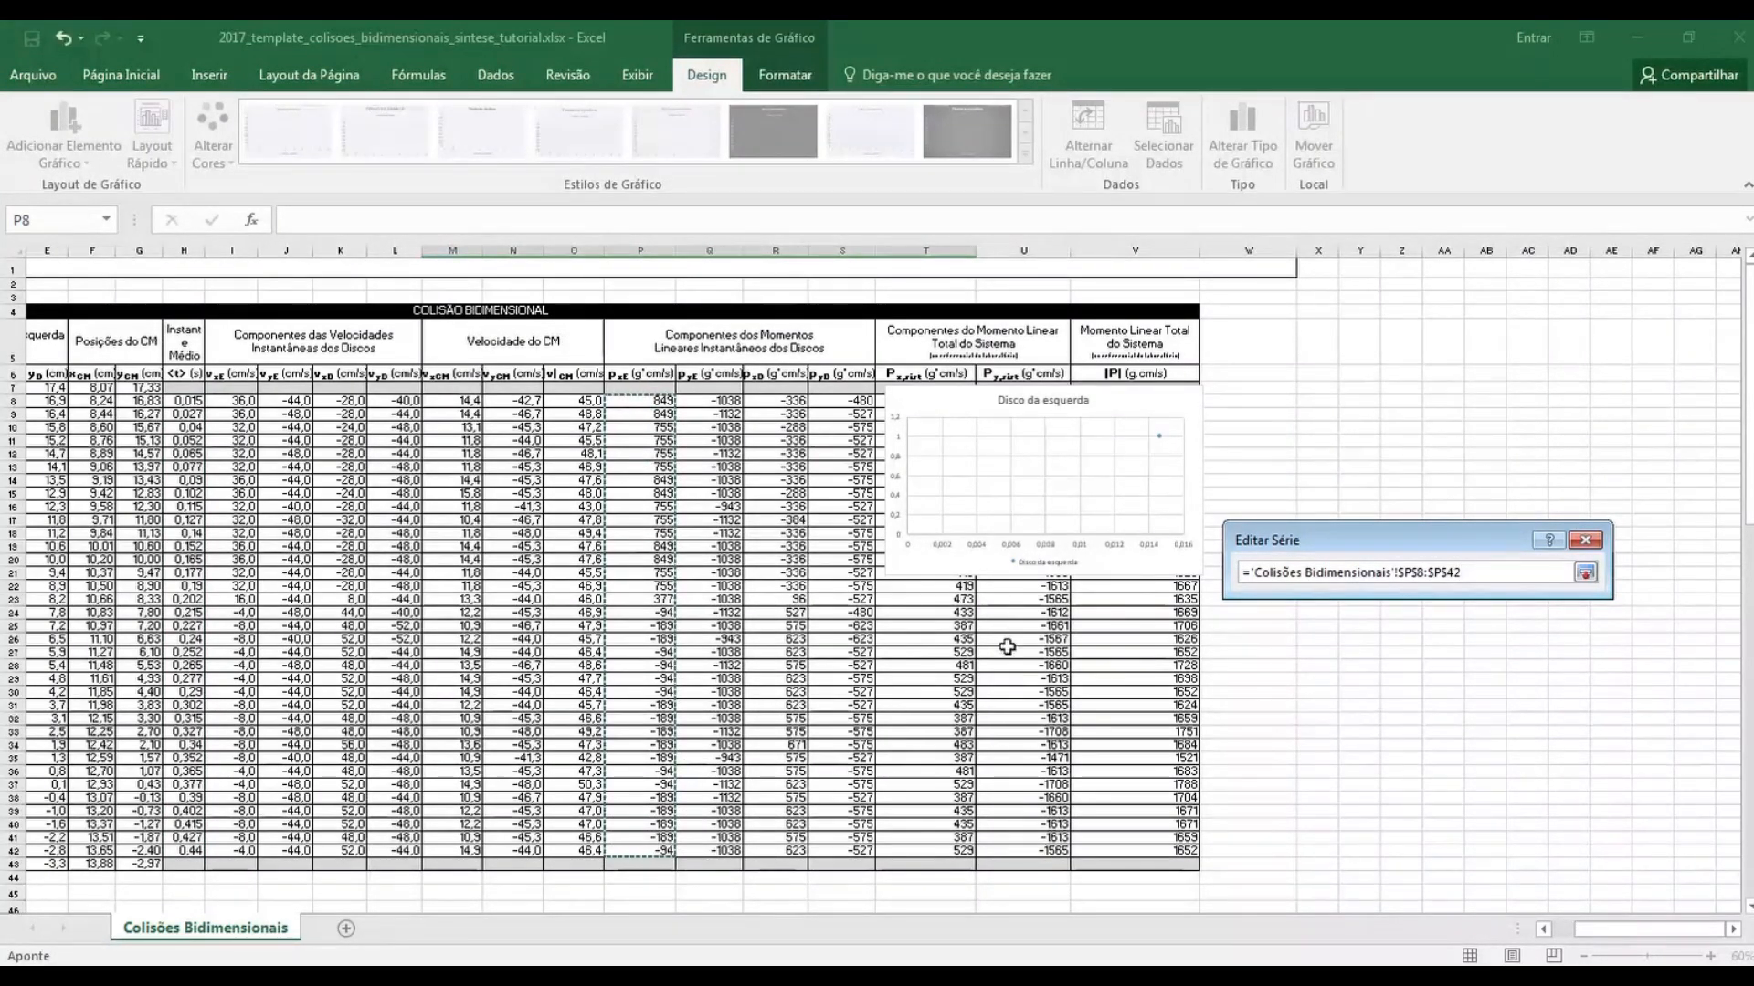
{"action": "left_click", "coordinate": [1584, 572]}
{"action": "left_click", "coordinate": [1446, 711]}
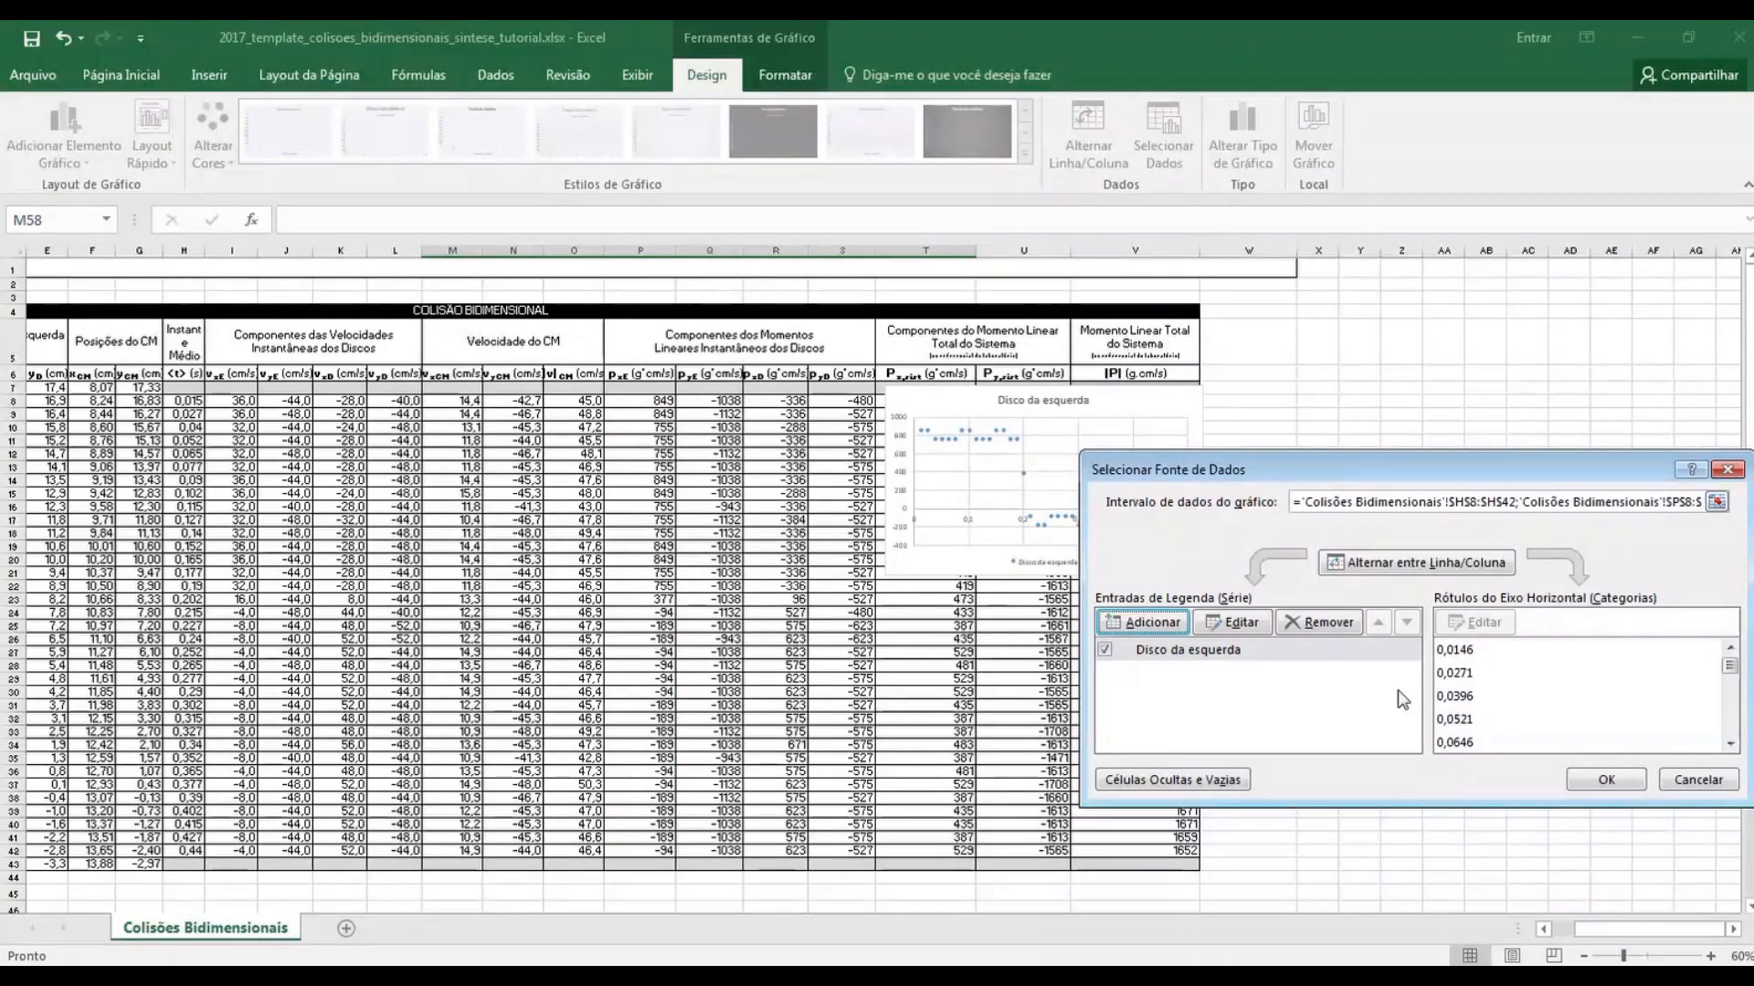
Add a series named "Disco da direita" with X values H8:H42 and Y values R8:R42, and confirm the data source
{"action": "left_click", "coordinate": [1141, 623]}
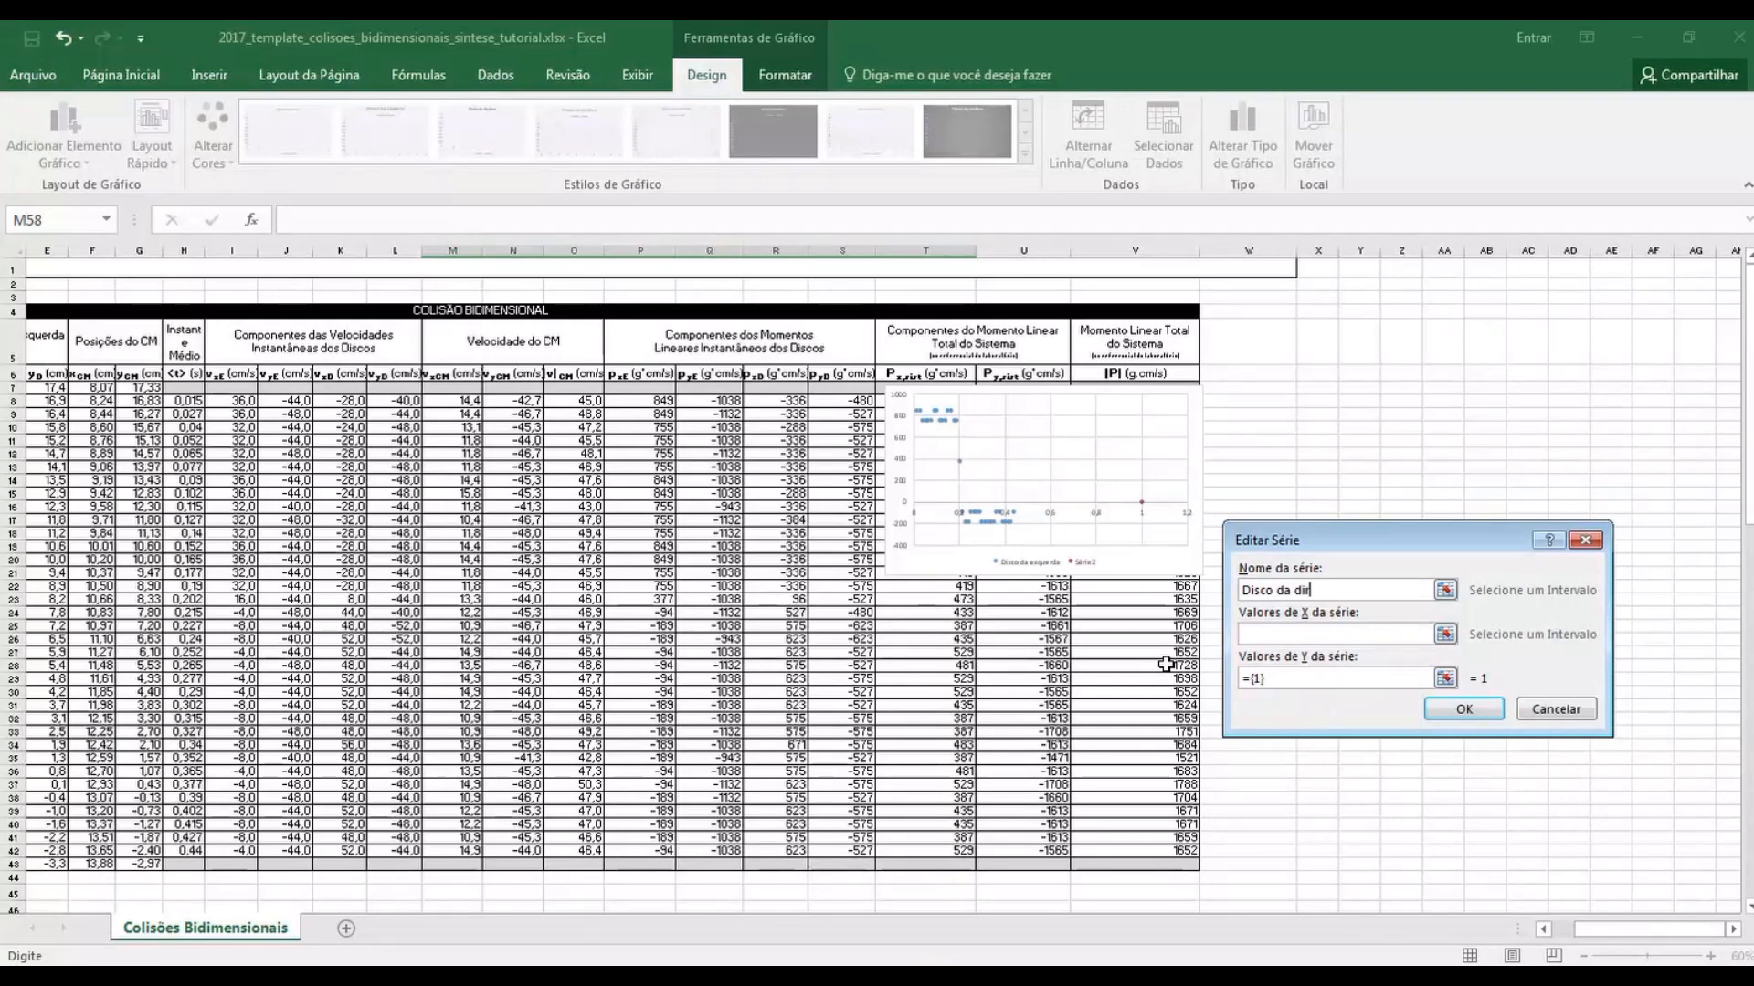
{"action": "left_click", "coordinate": [1444, 635]}
{"action": "left_click_drag", "start_coordinate": [182, 392], "coordinate": [211, 851]}
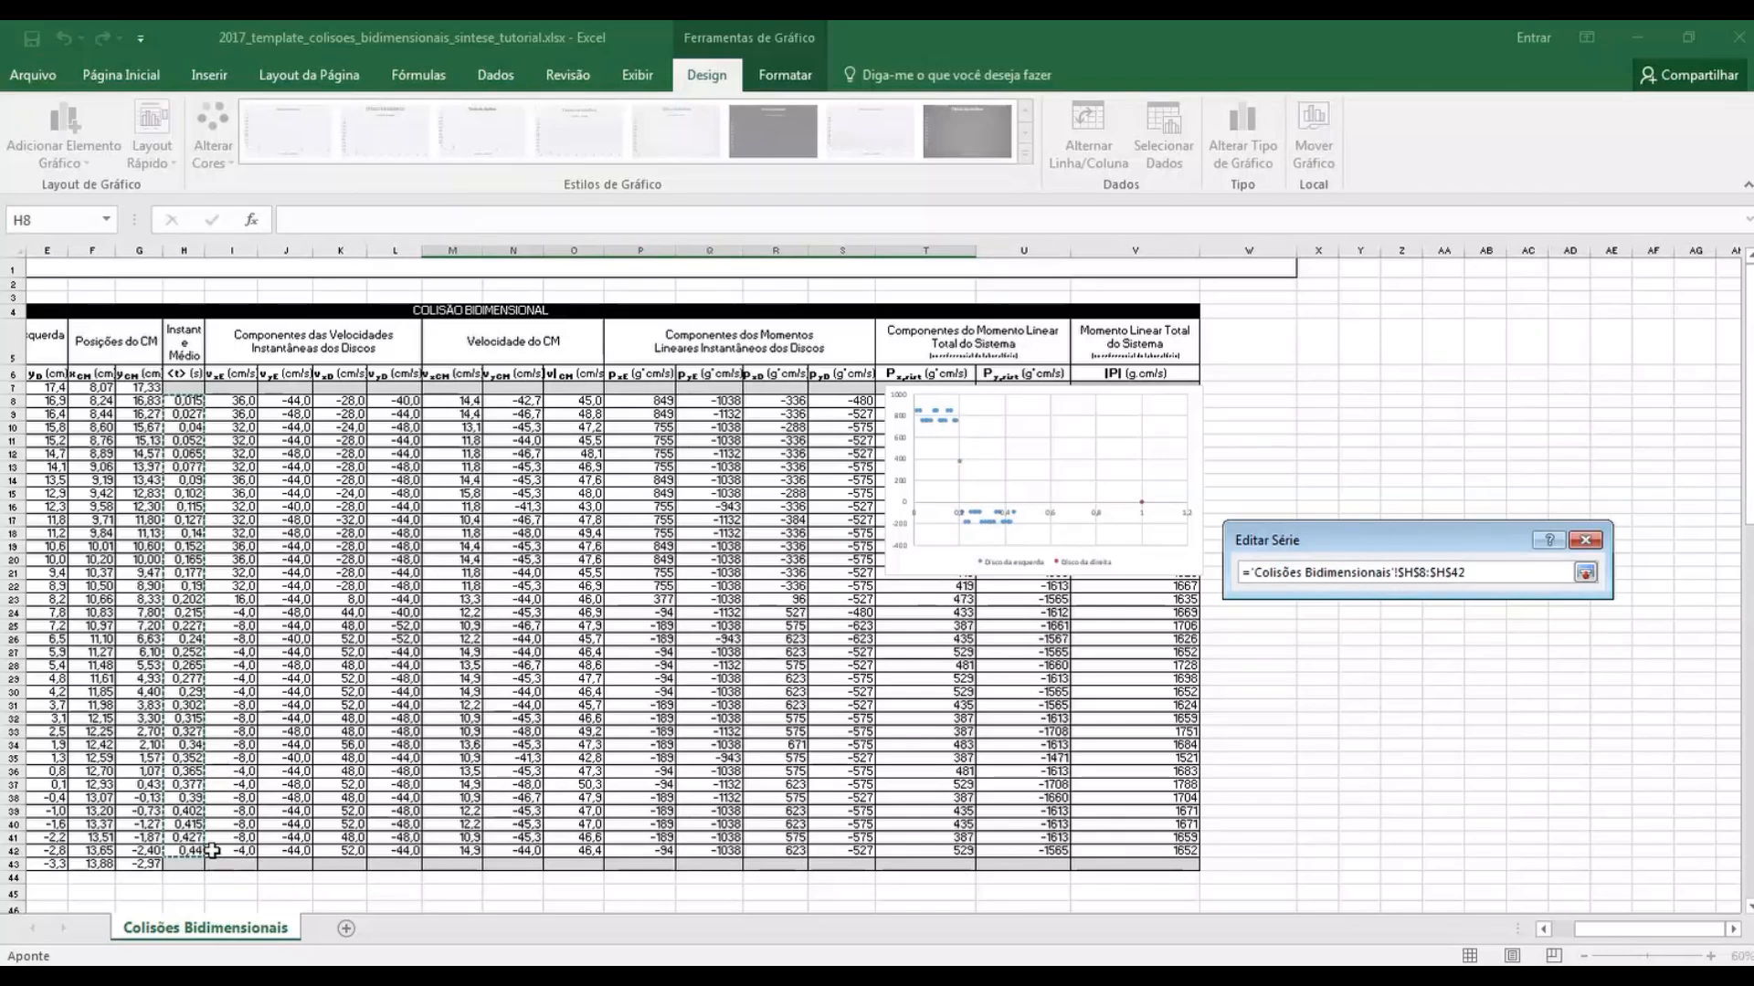
{"action": "left_click", "coordinate": [1585, 573]}
{"action": "left_click", "coordinate": [1444, 678]}
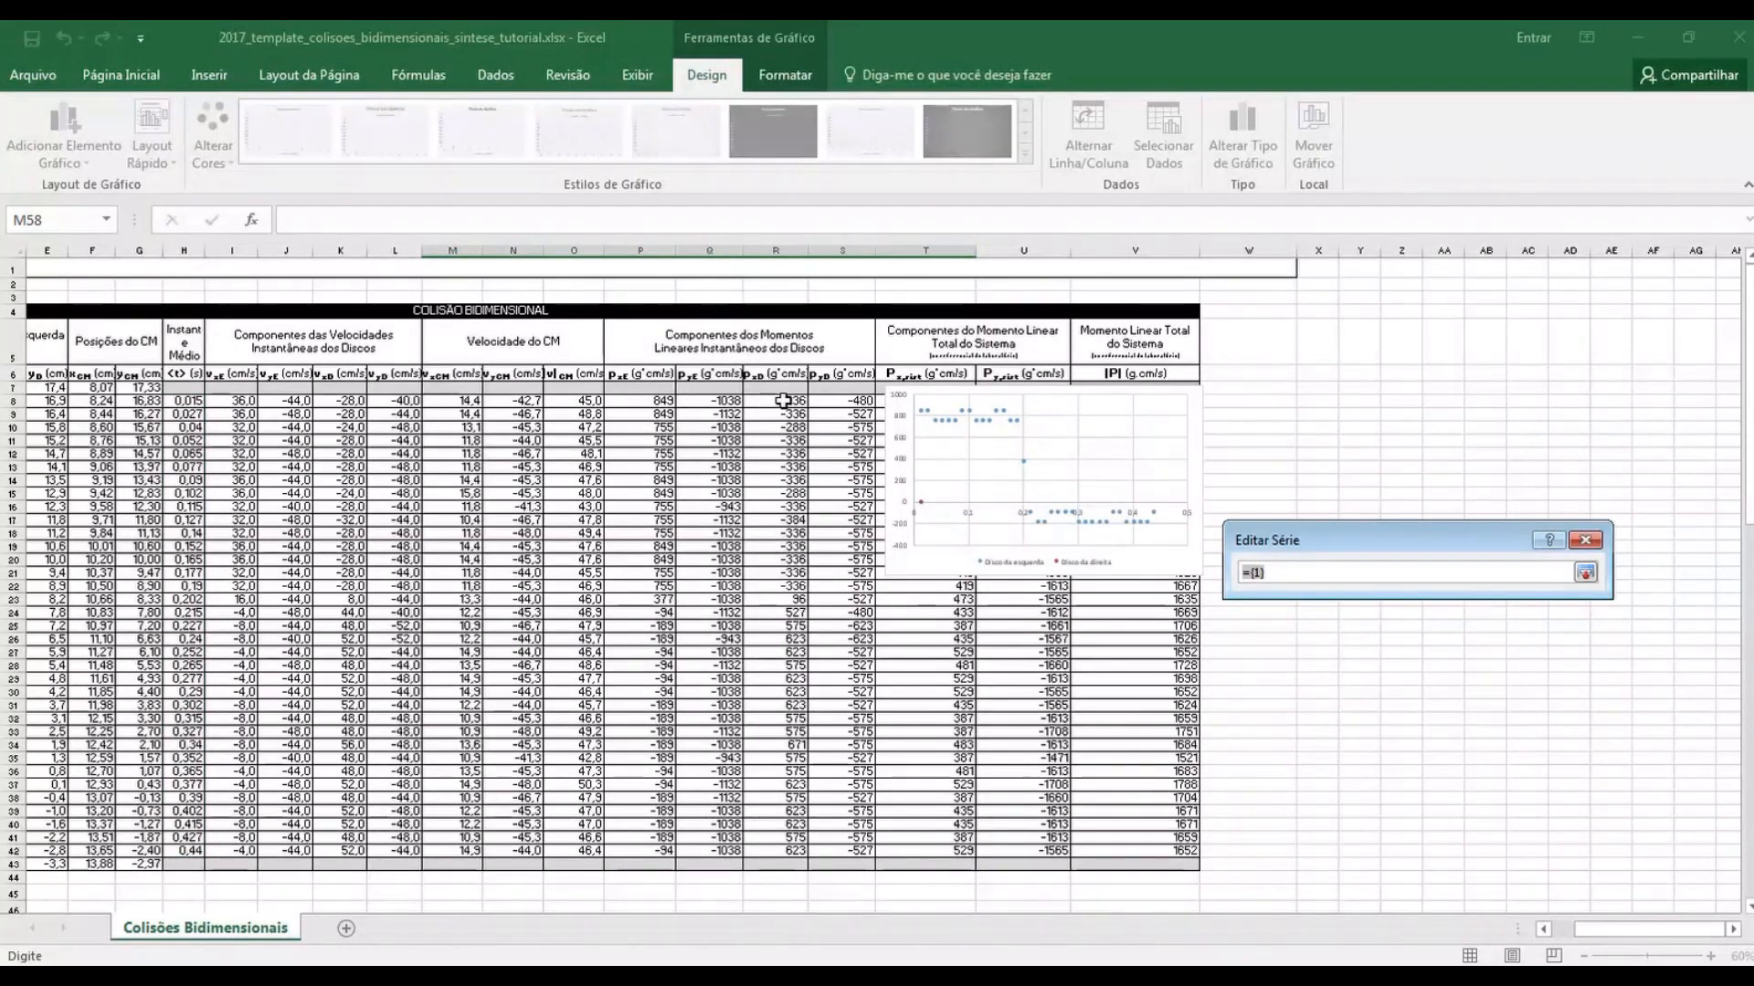
{"action": "left_click_drag", "start_coordinate": [784, 400], "coordinate": [793, 848]}
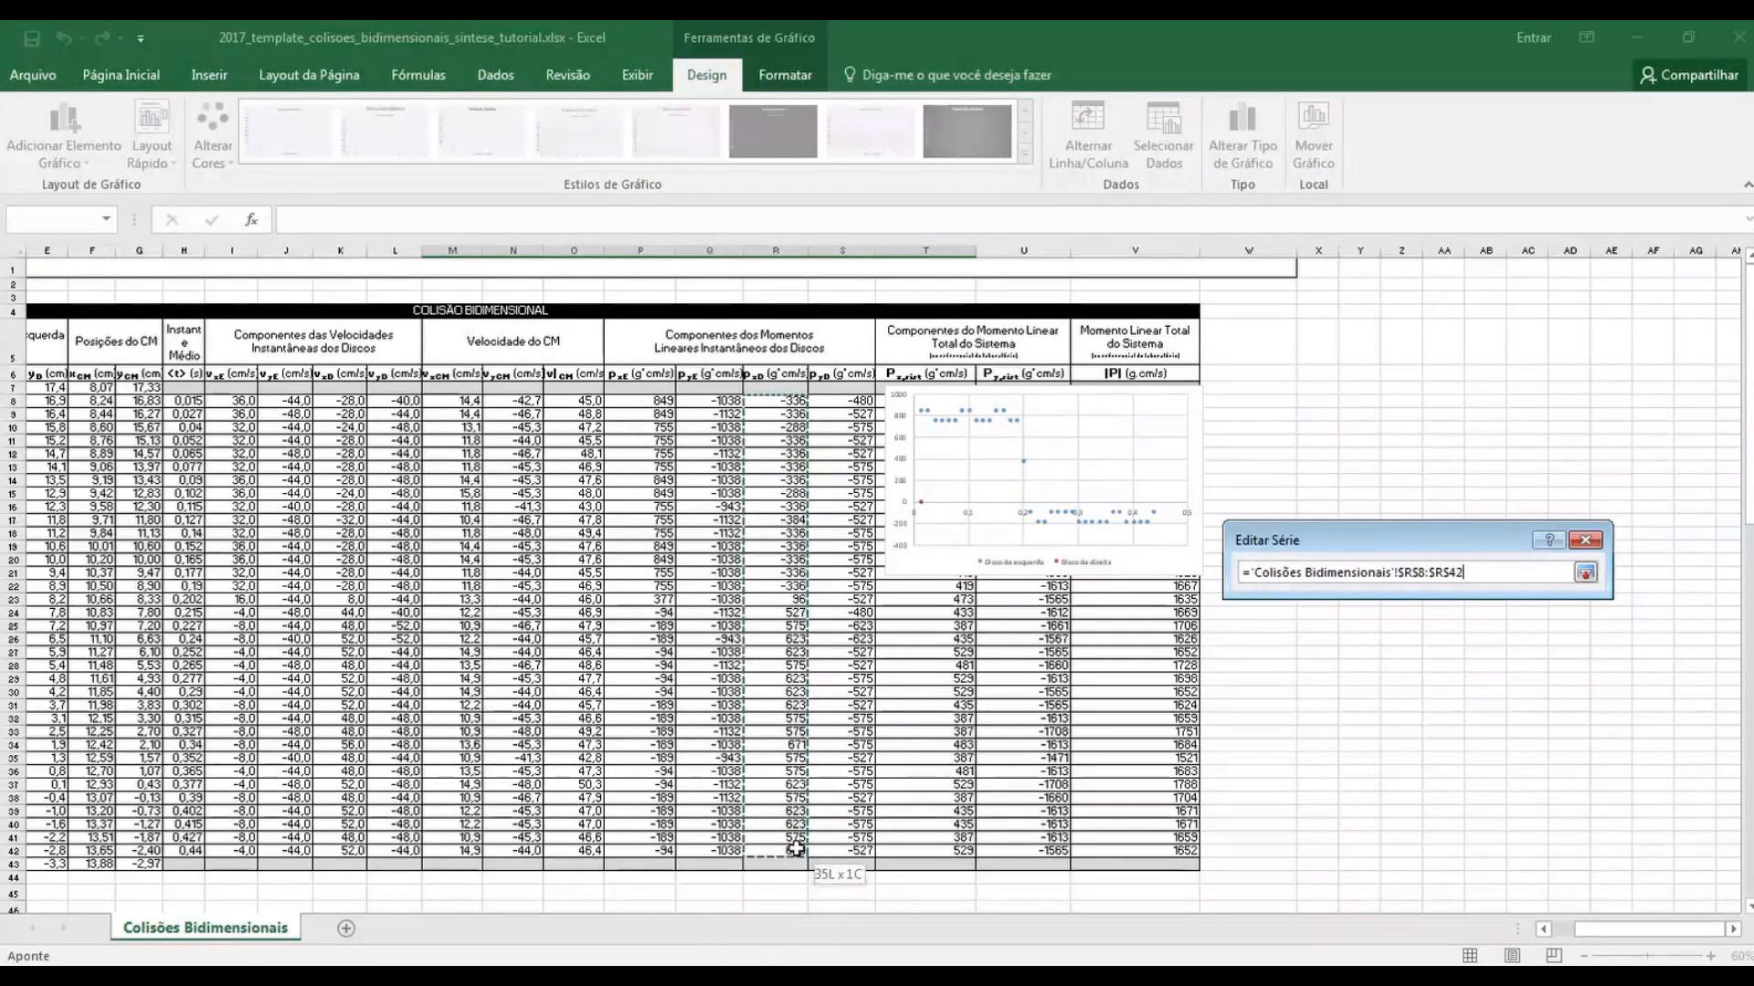
{"action": "left_click", "coordinate": [1584, 573]}
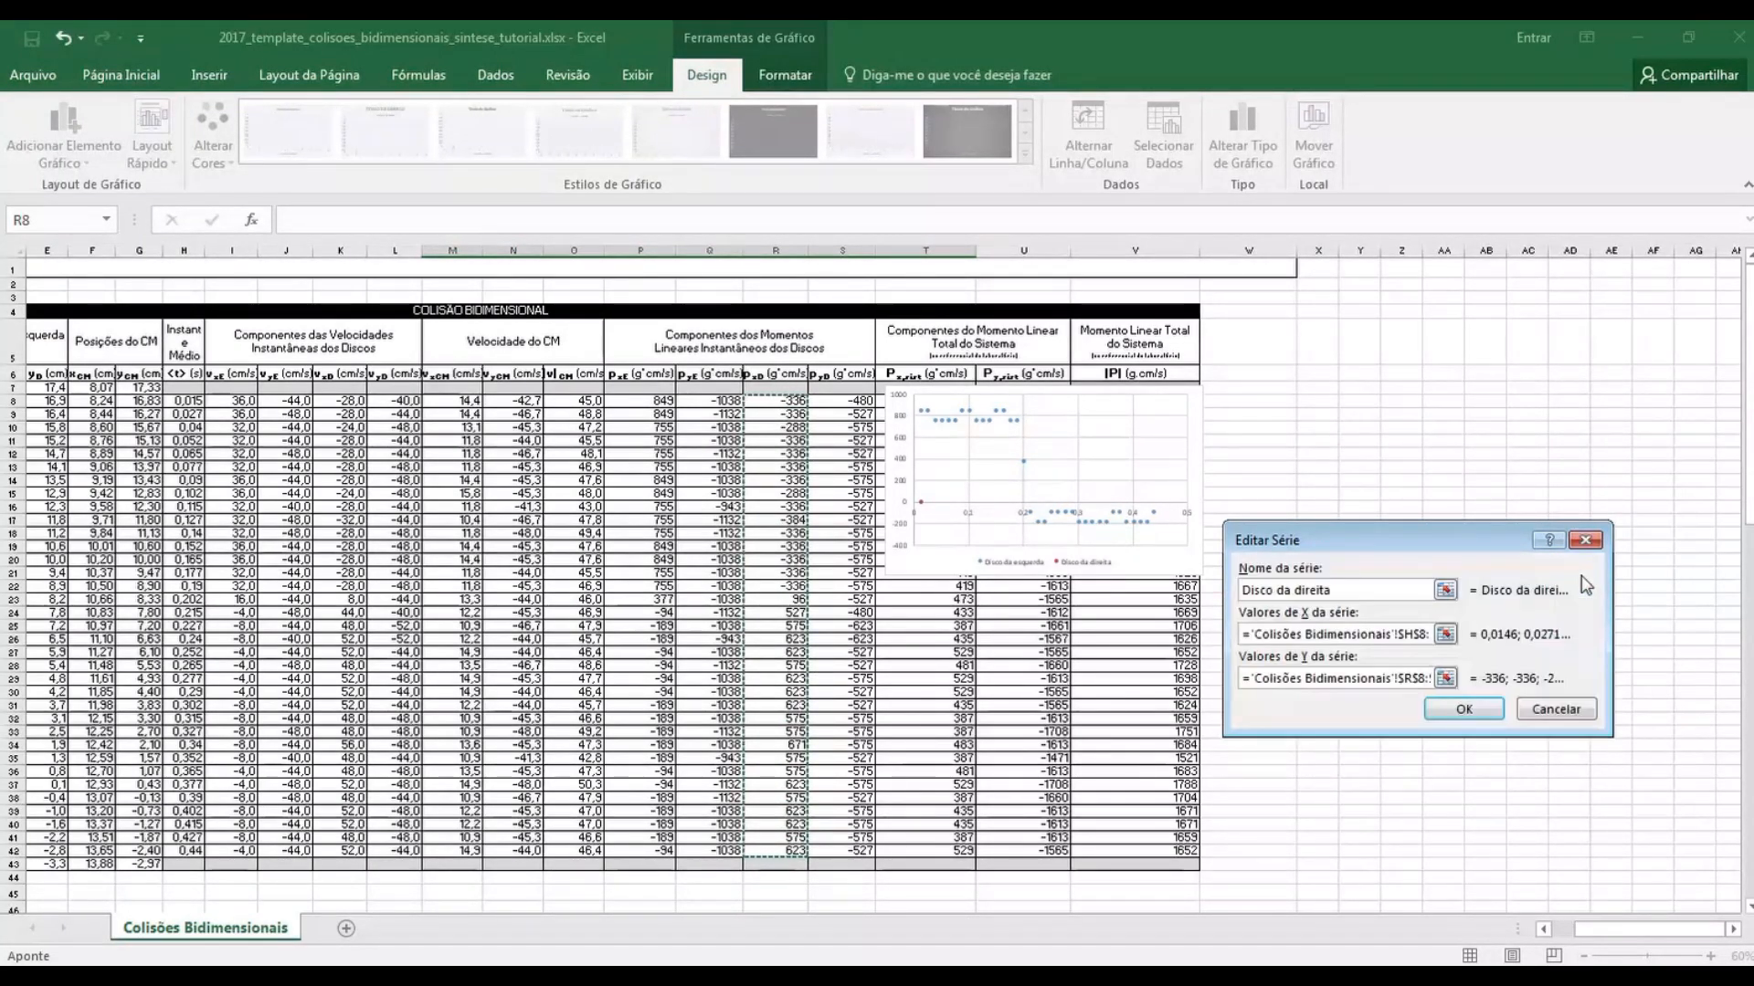
{"action": "left_click", "coordinate": [1469, 702]}
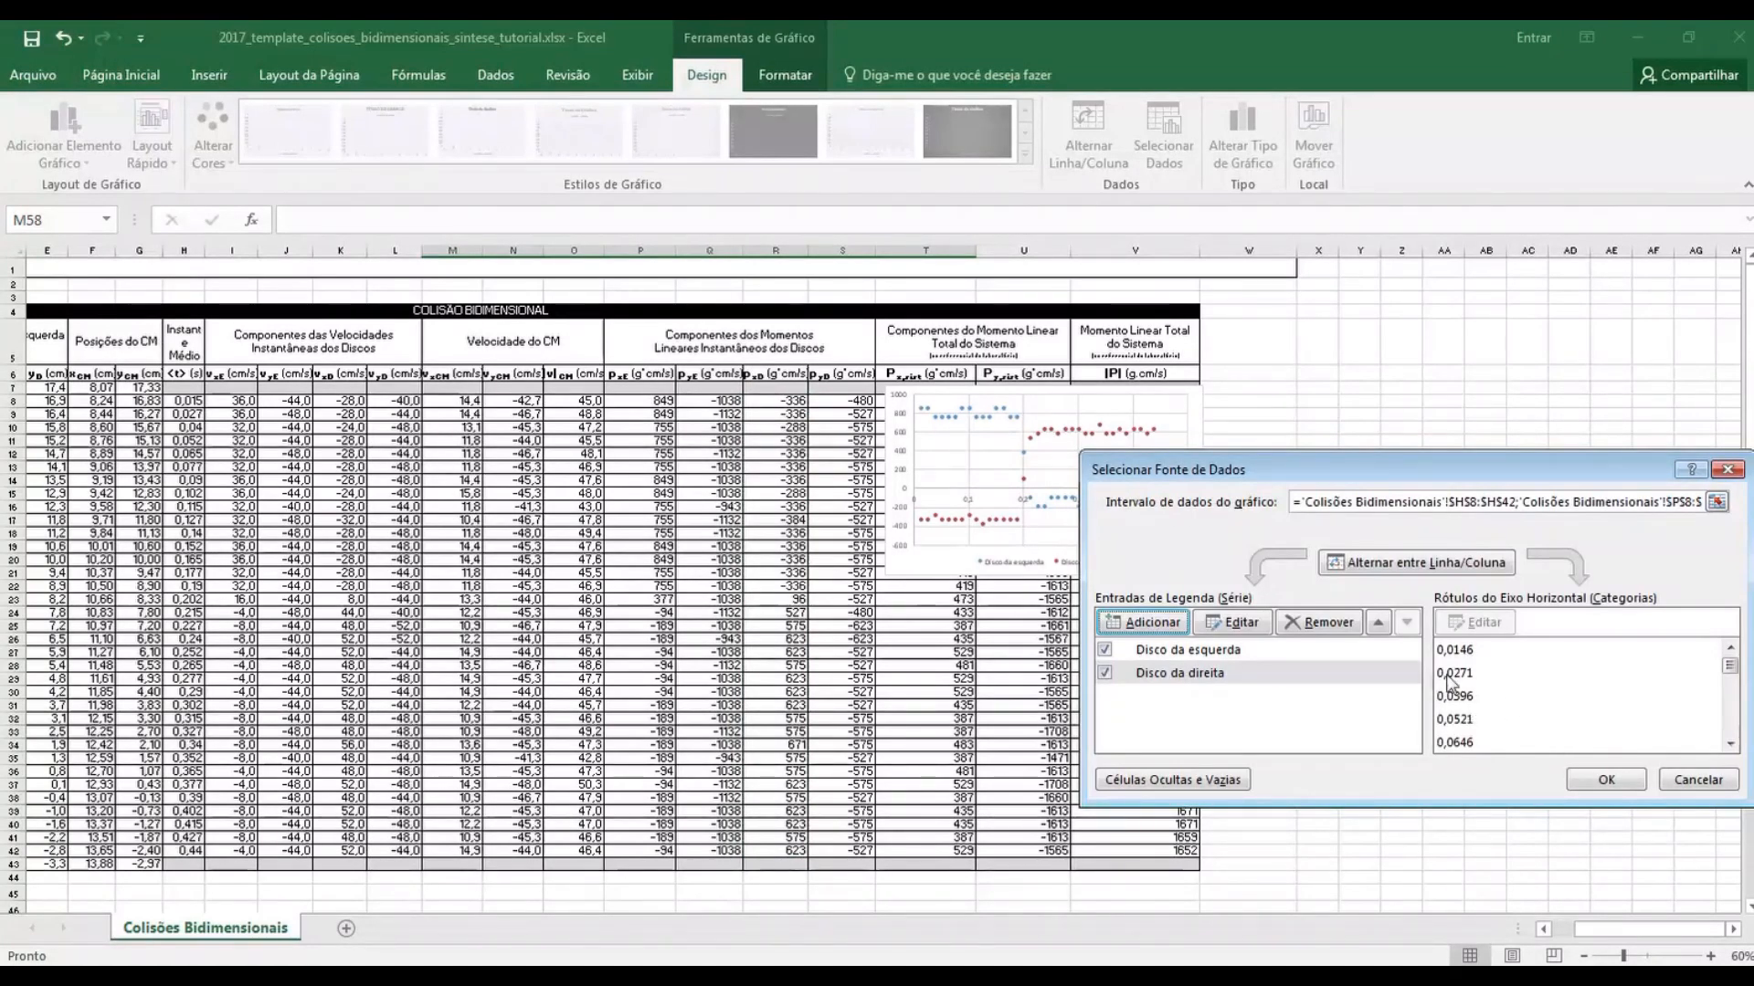
{"action": "left_click", "coordinate": [1606, 779]}
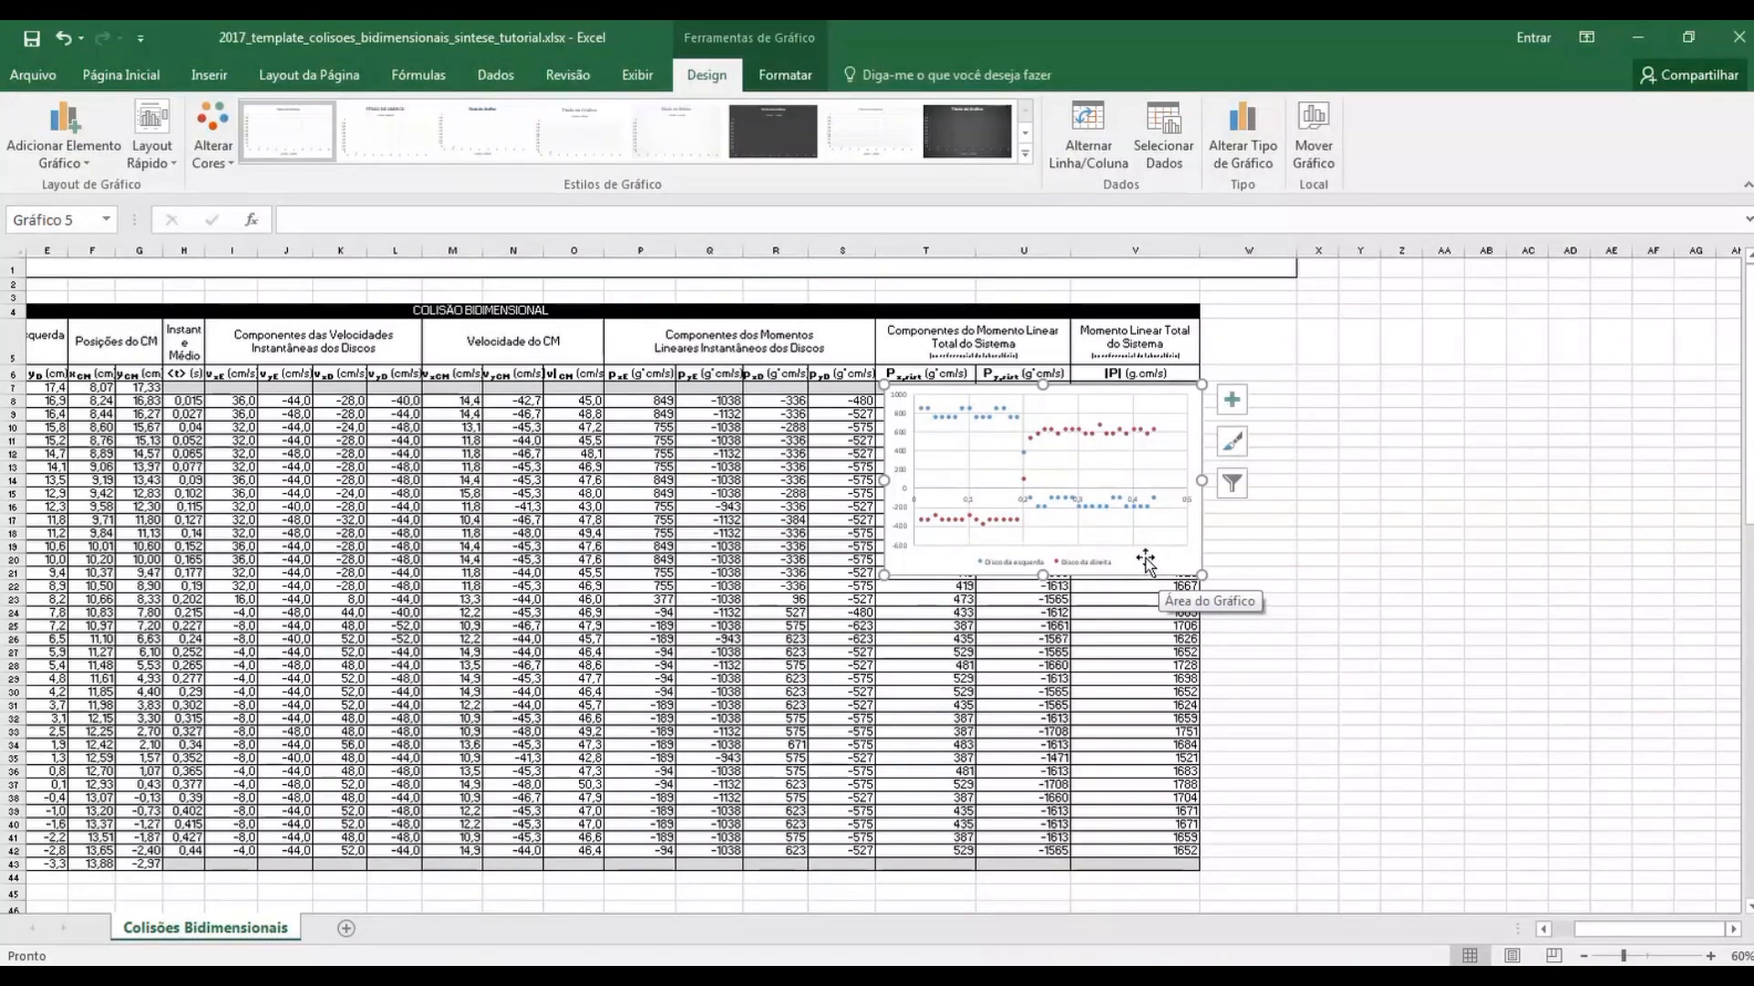
Move the chart into the x-direction momentum frame, then add error bars to the "Disco da esquerda" series and delete the horizontal ones
{"action": "left_click_drag", "start_coordinate": [1146, 561], "coordinate": [791, 825]}
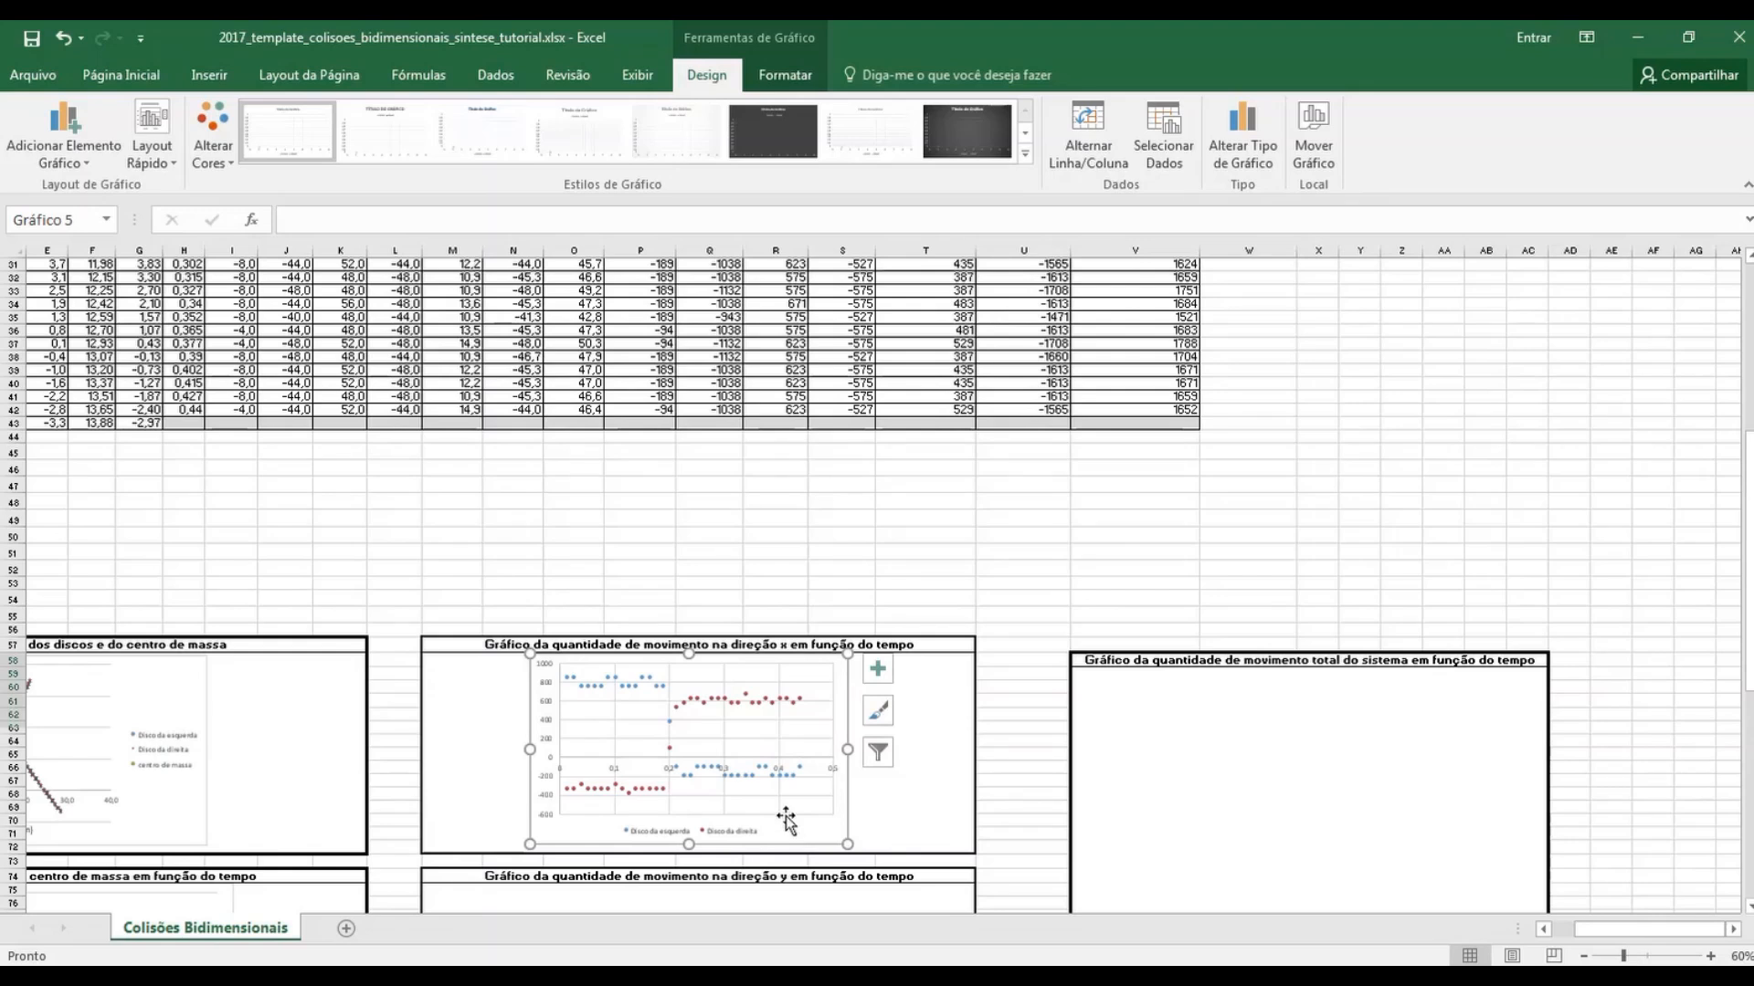
{"action": "left_click", "coordinate": [591, 697]}
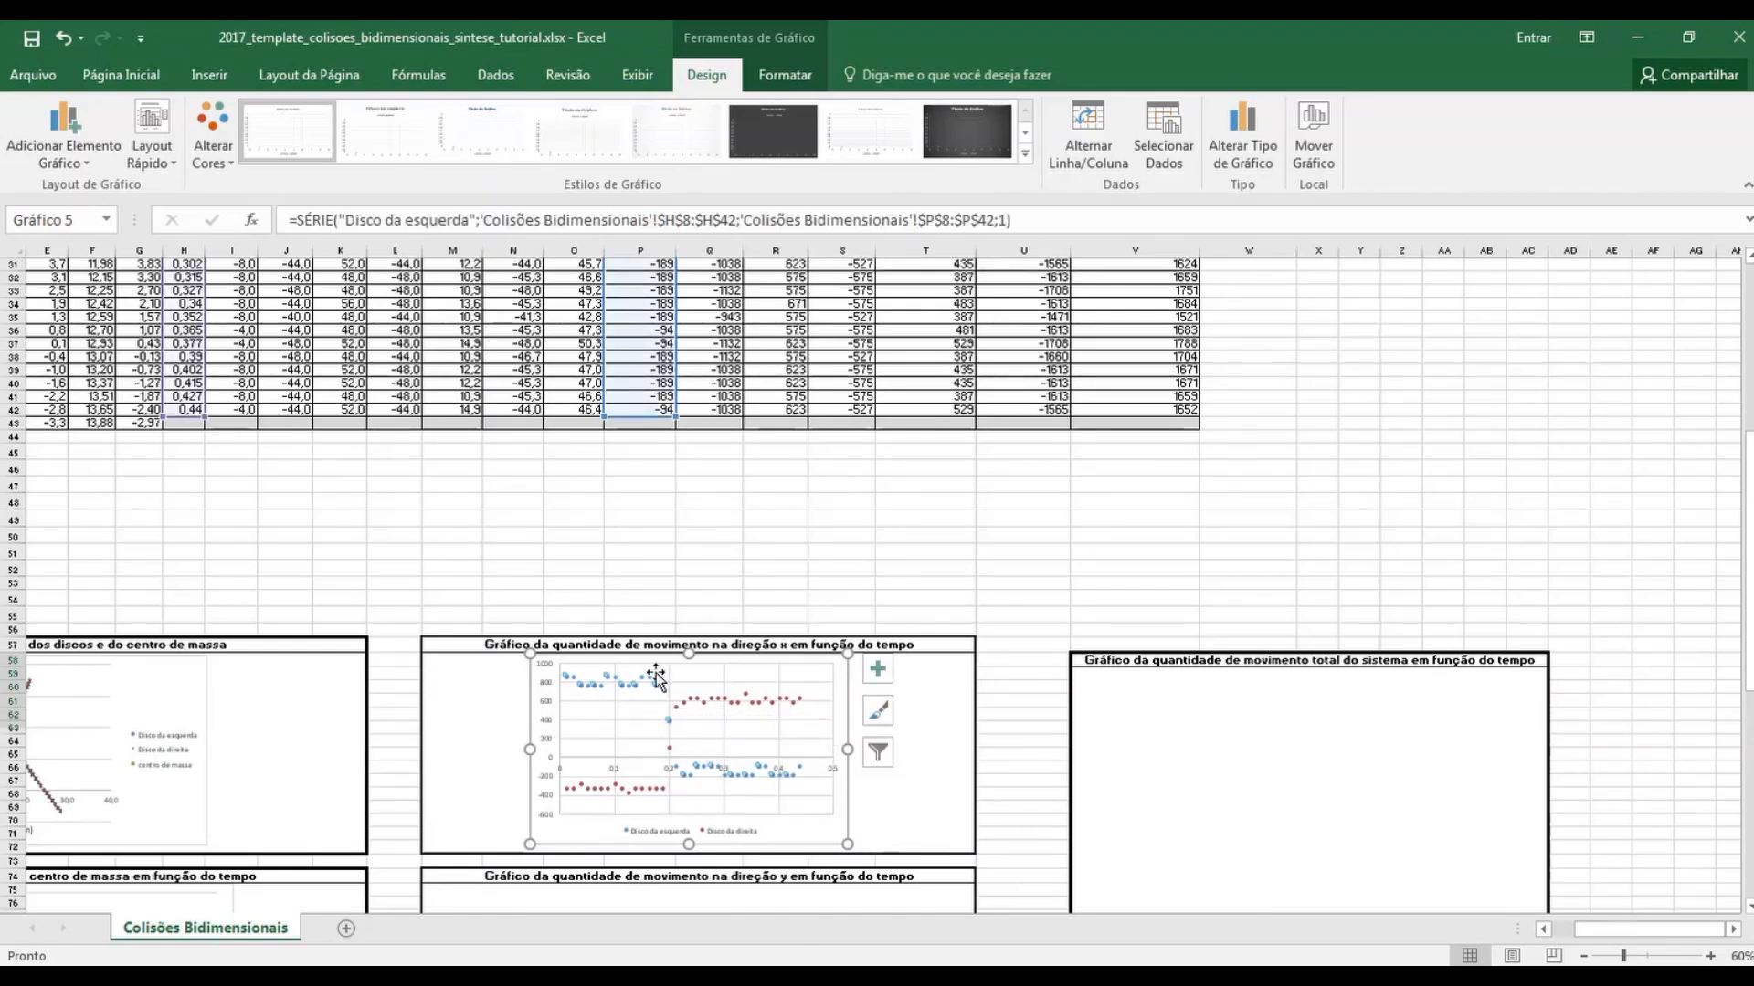
{"action": "left_click", "coordinate": [876, 675]}
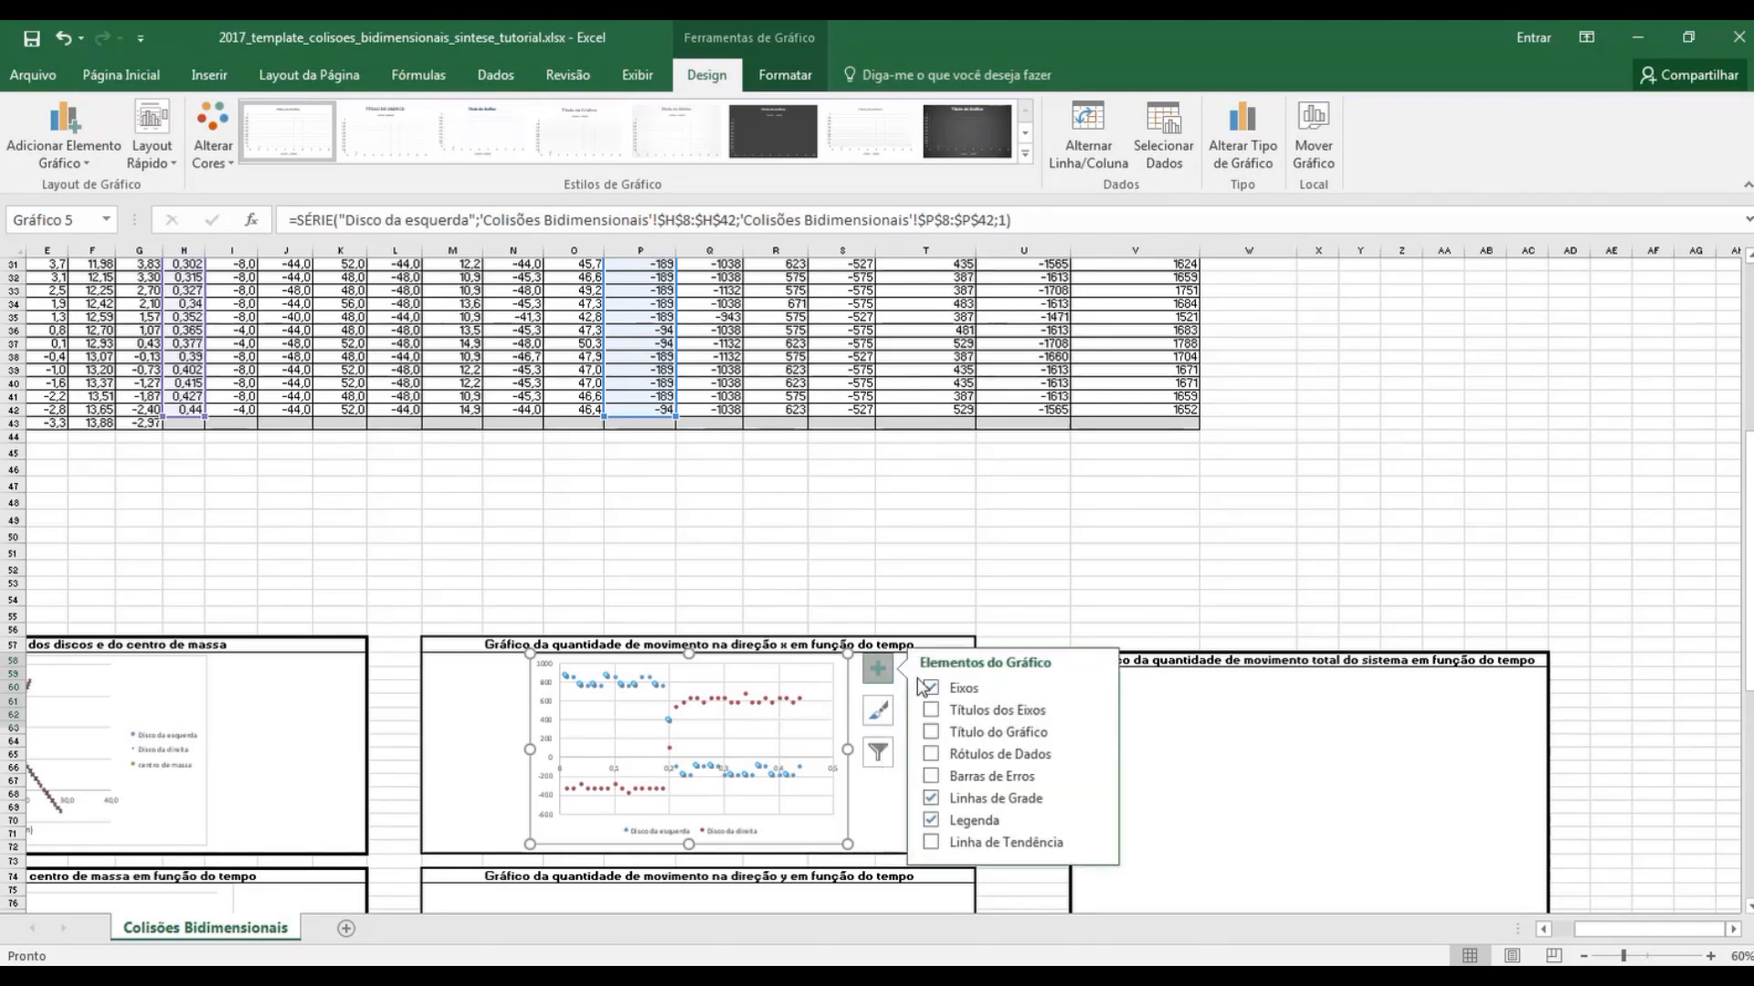
{"action": "left_click", "coordinate": [1096, 776]}
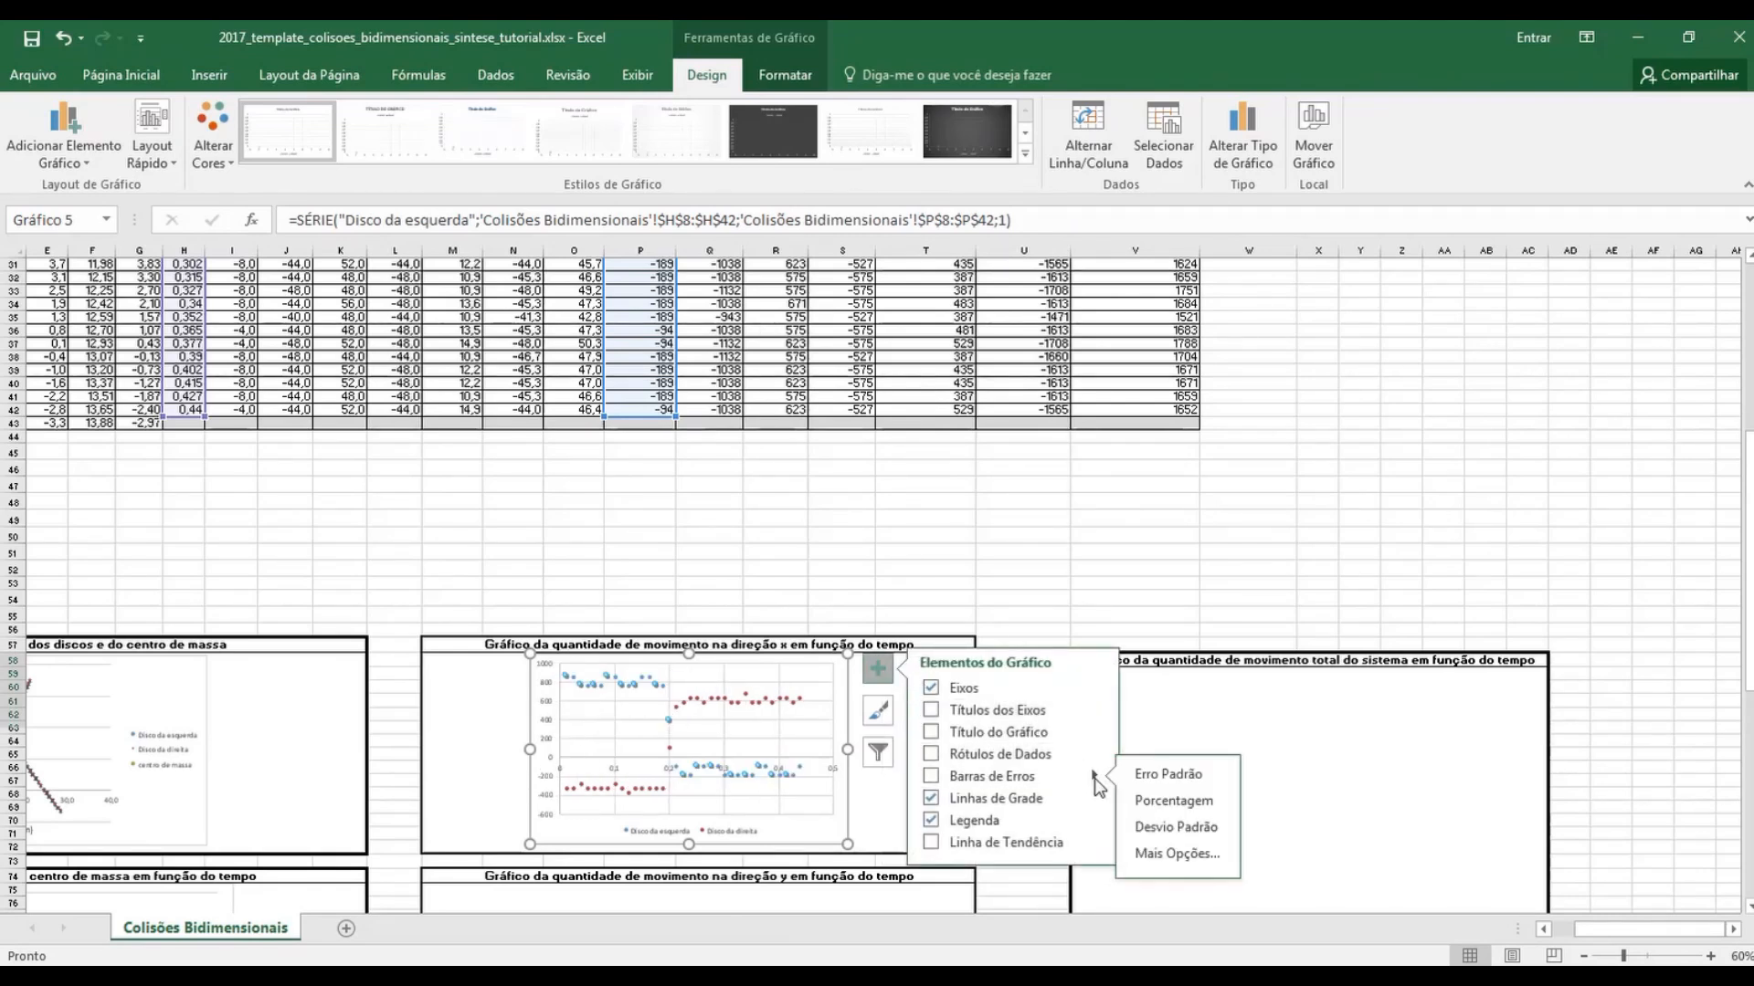
{"action": "left_click", "coordinate": [1177, 854]}
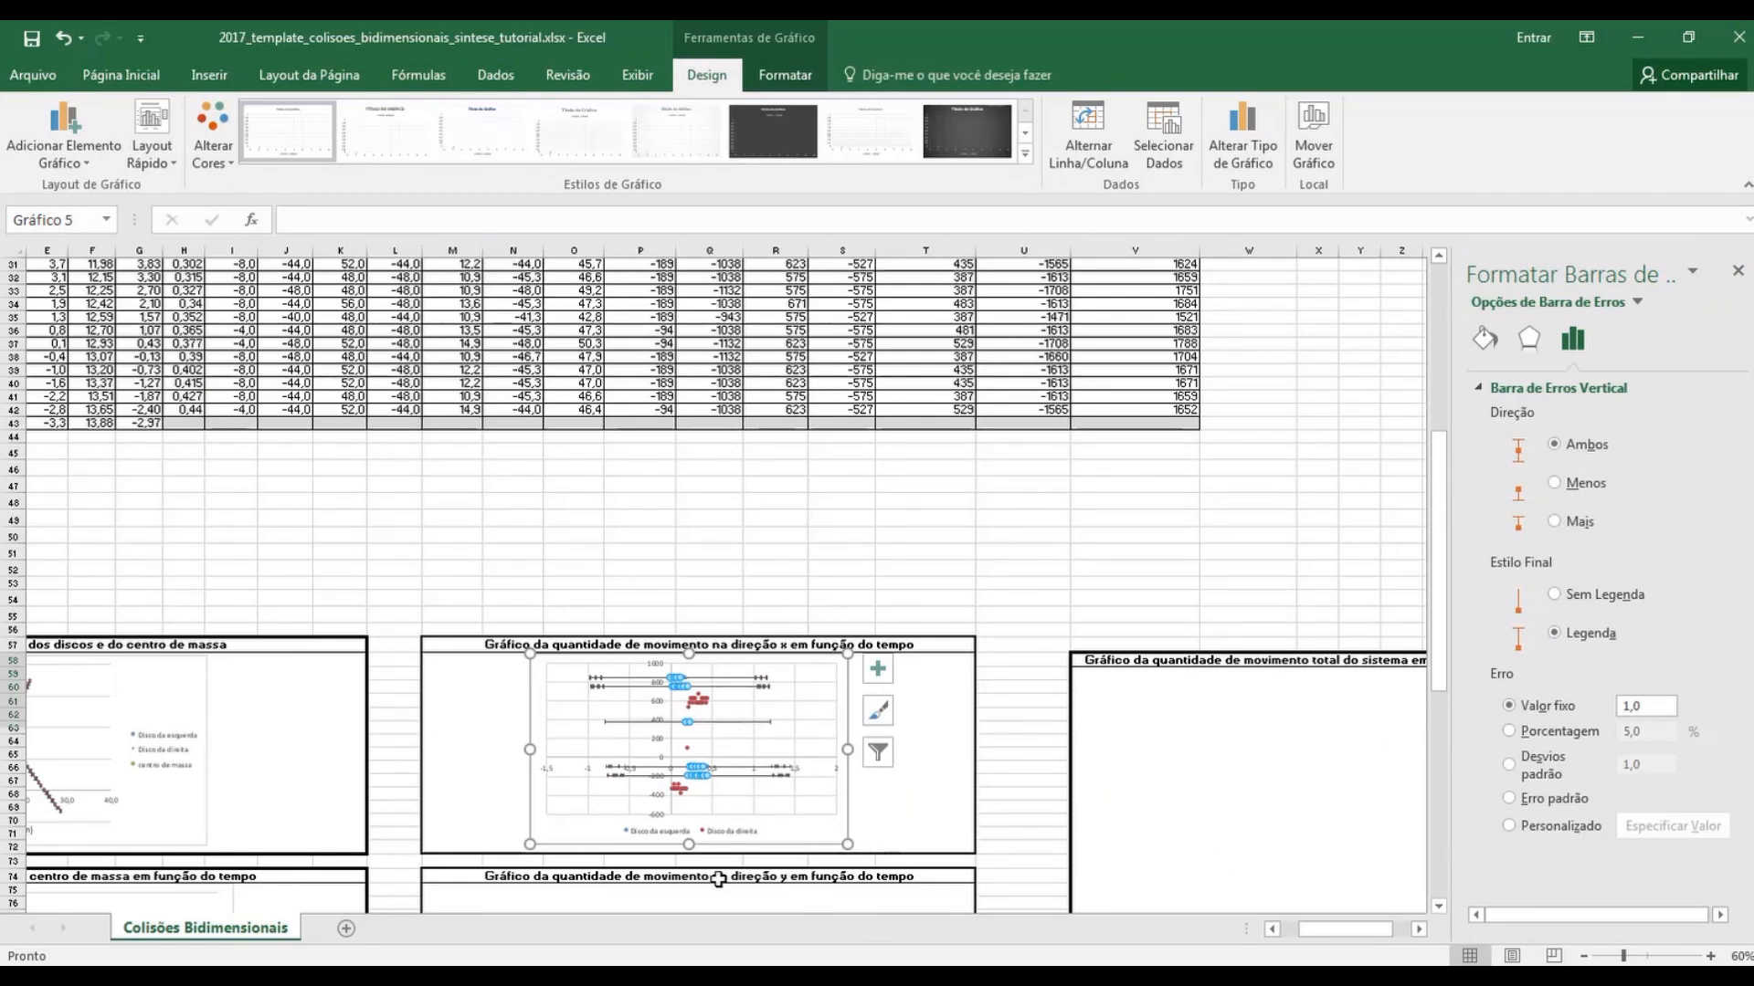
{"action": "left_click", "coordinate": [768, 722]}
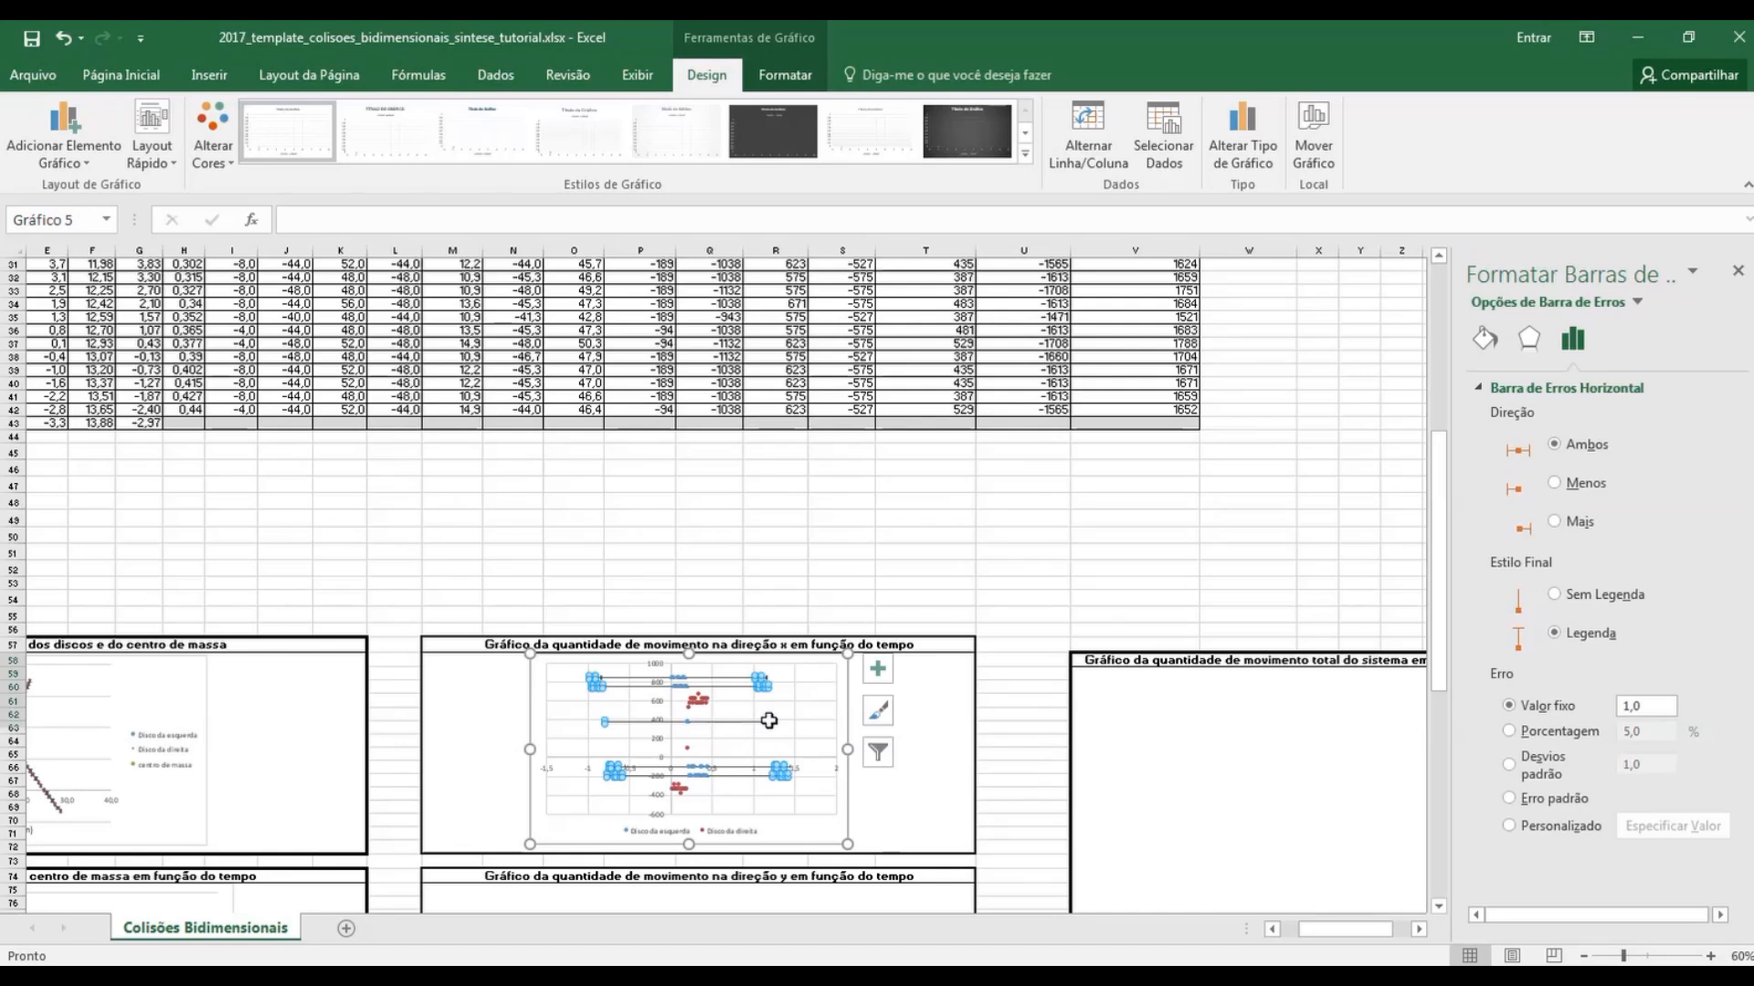
{"action": "key", "text": "Delete"}
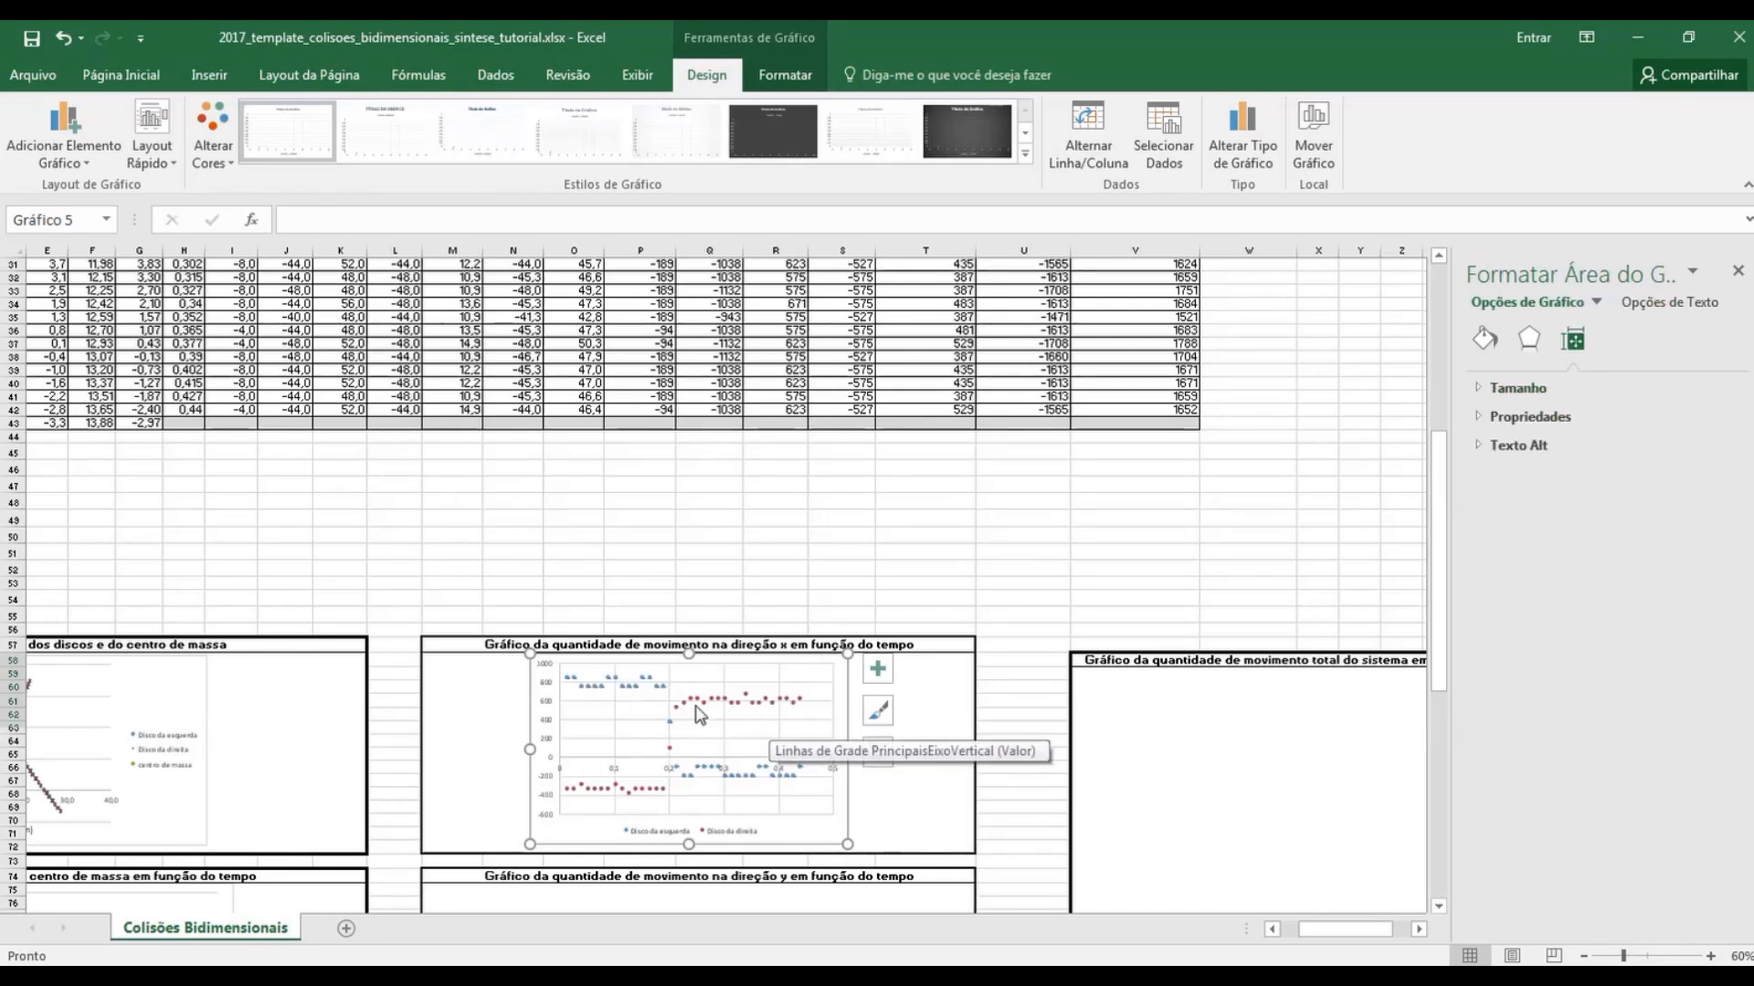
Set the vertical error bars of "Disco da esquerda" to custom, with cell B50 as both positive and negative error value
{"action": "left_click", "coordinate": [627, 686]}
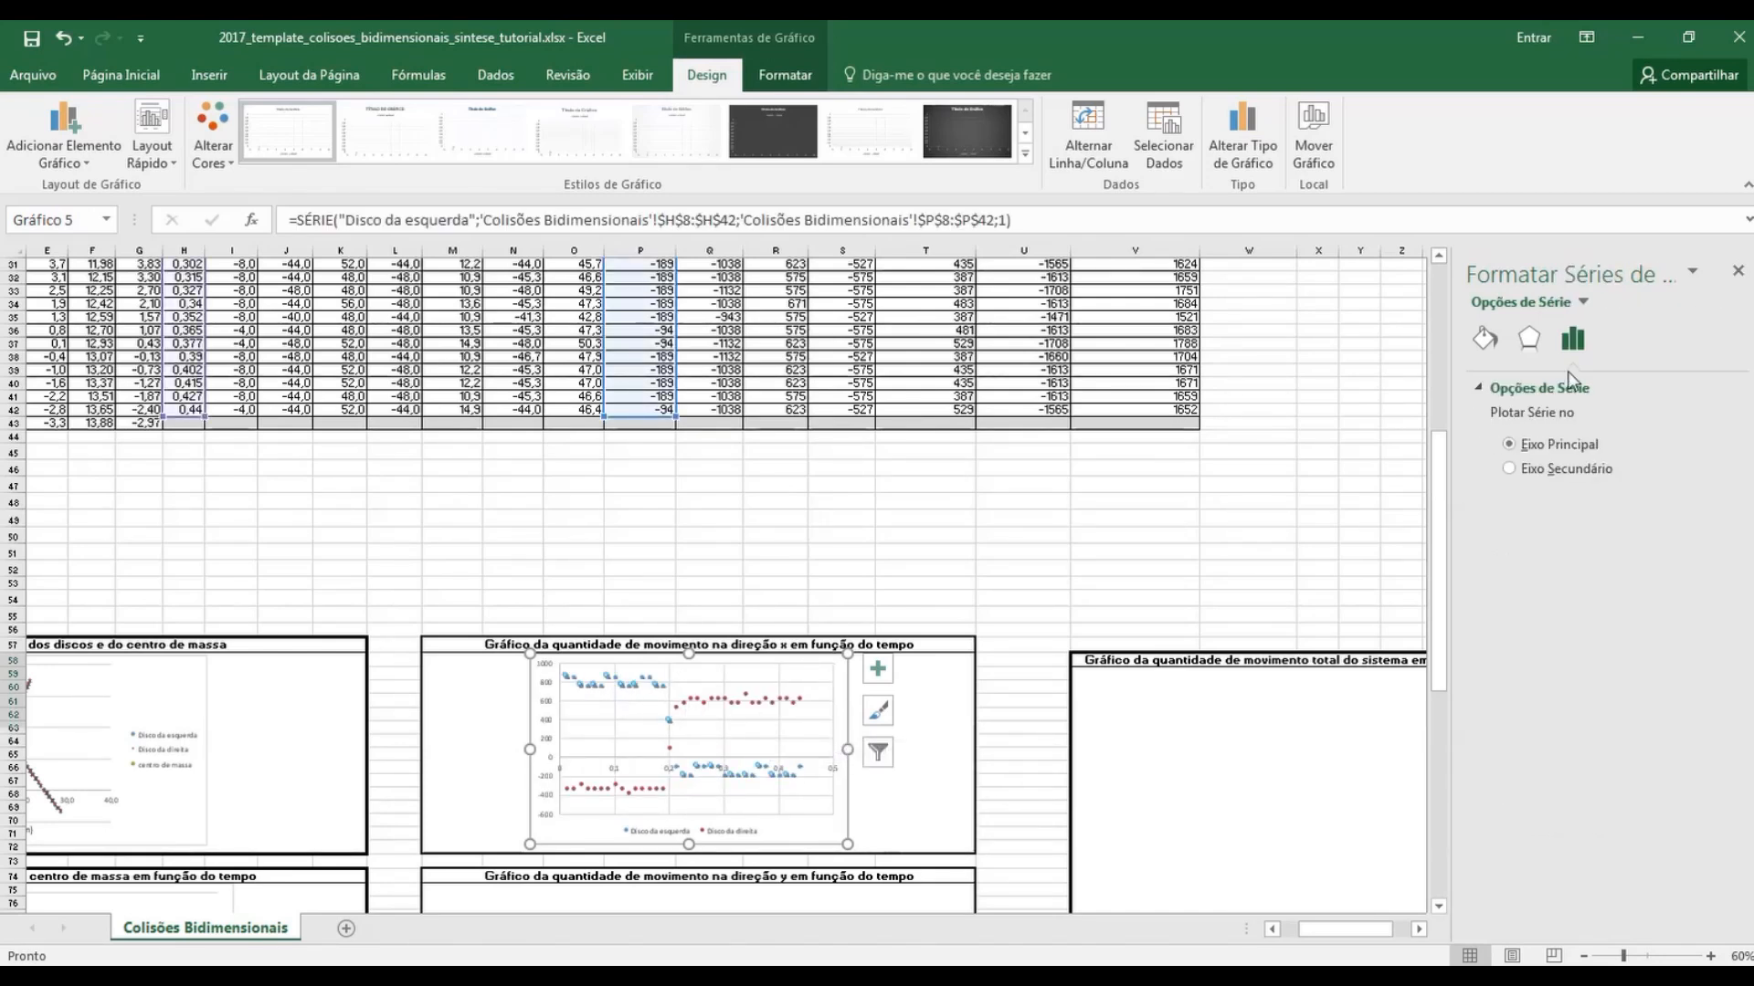
{"action": "left_click", "coordinate": [1584, 302]}
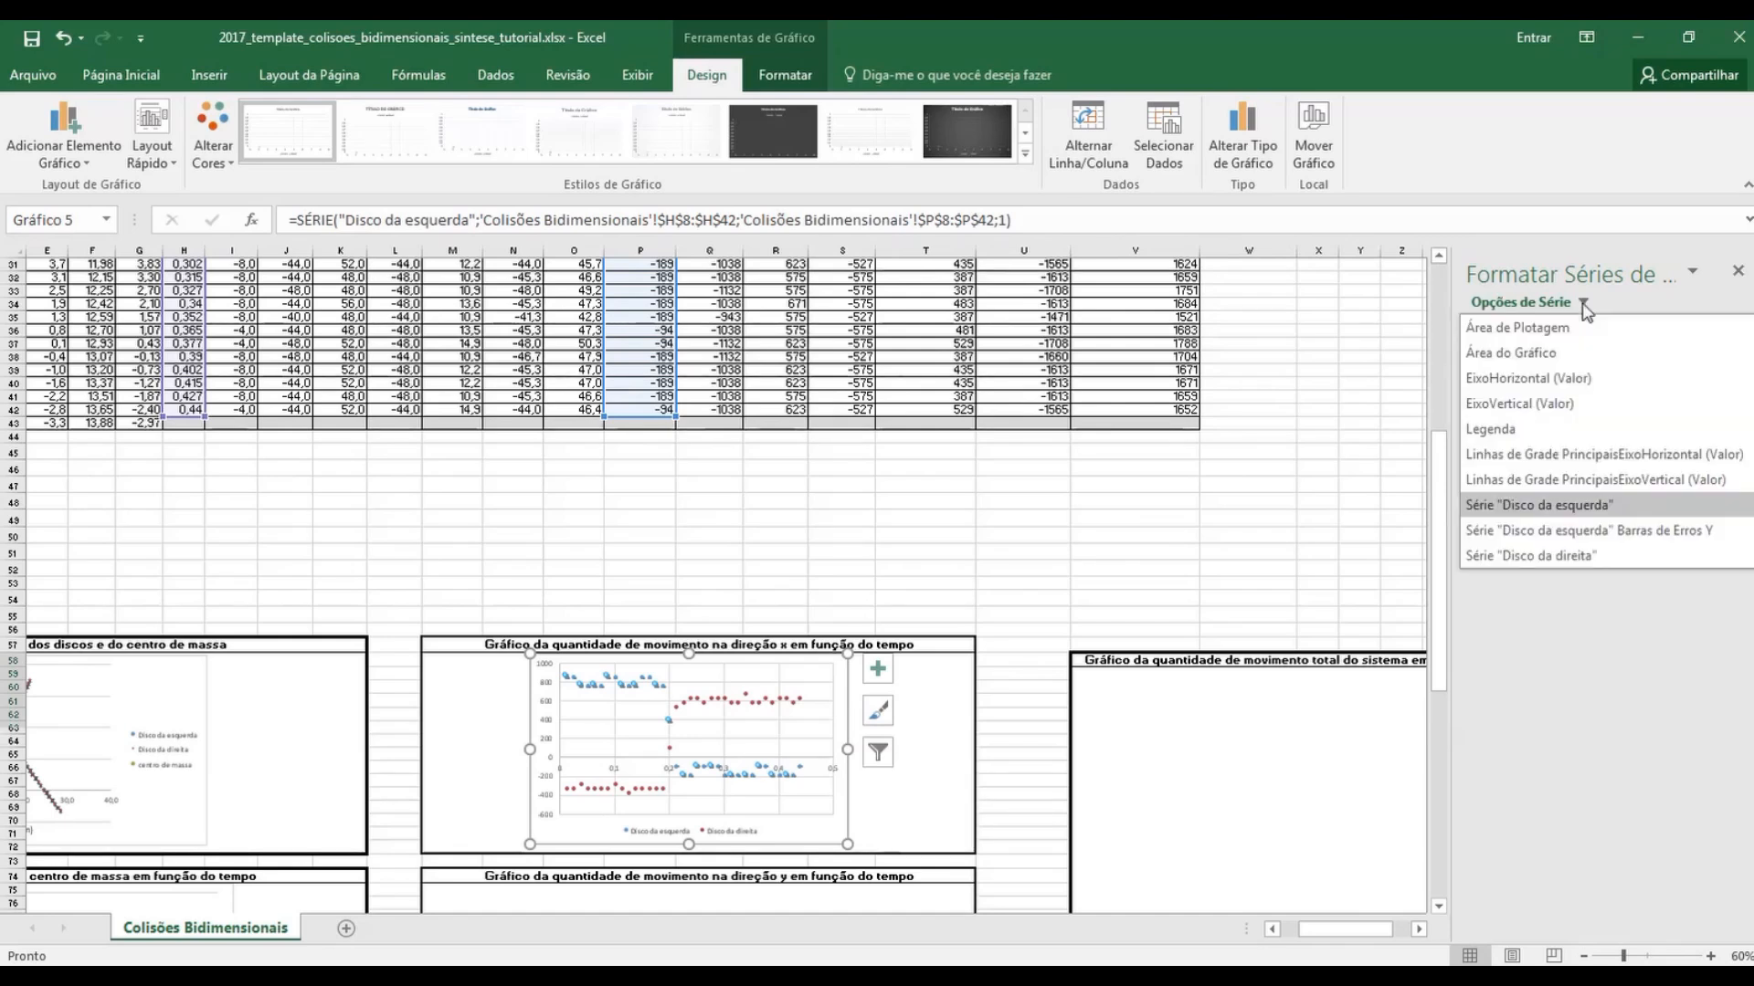
{"action": "left_click", "coordinate": [1638, 534]}
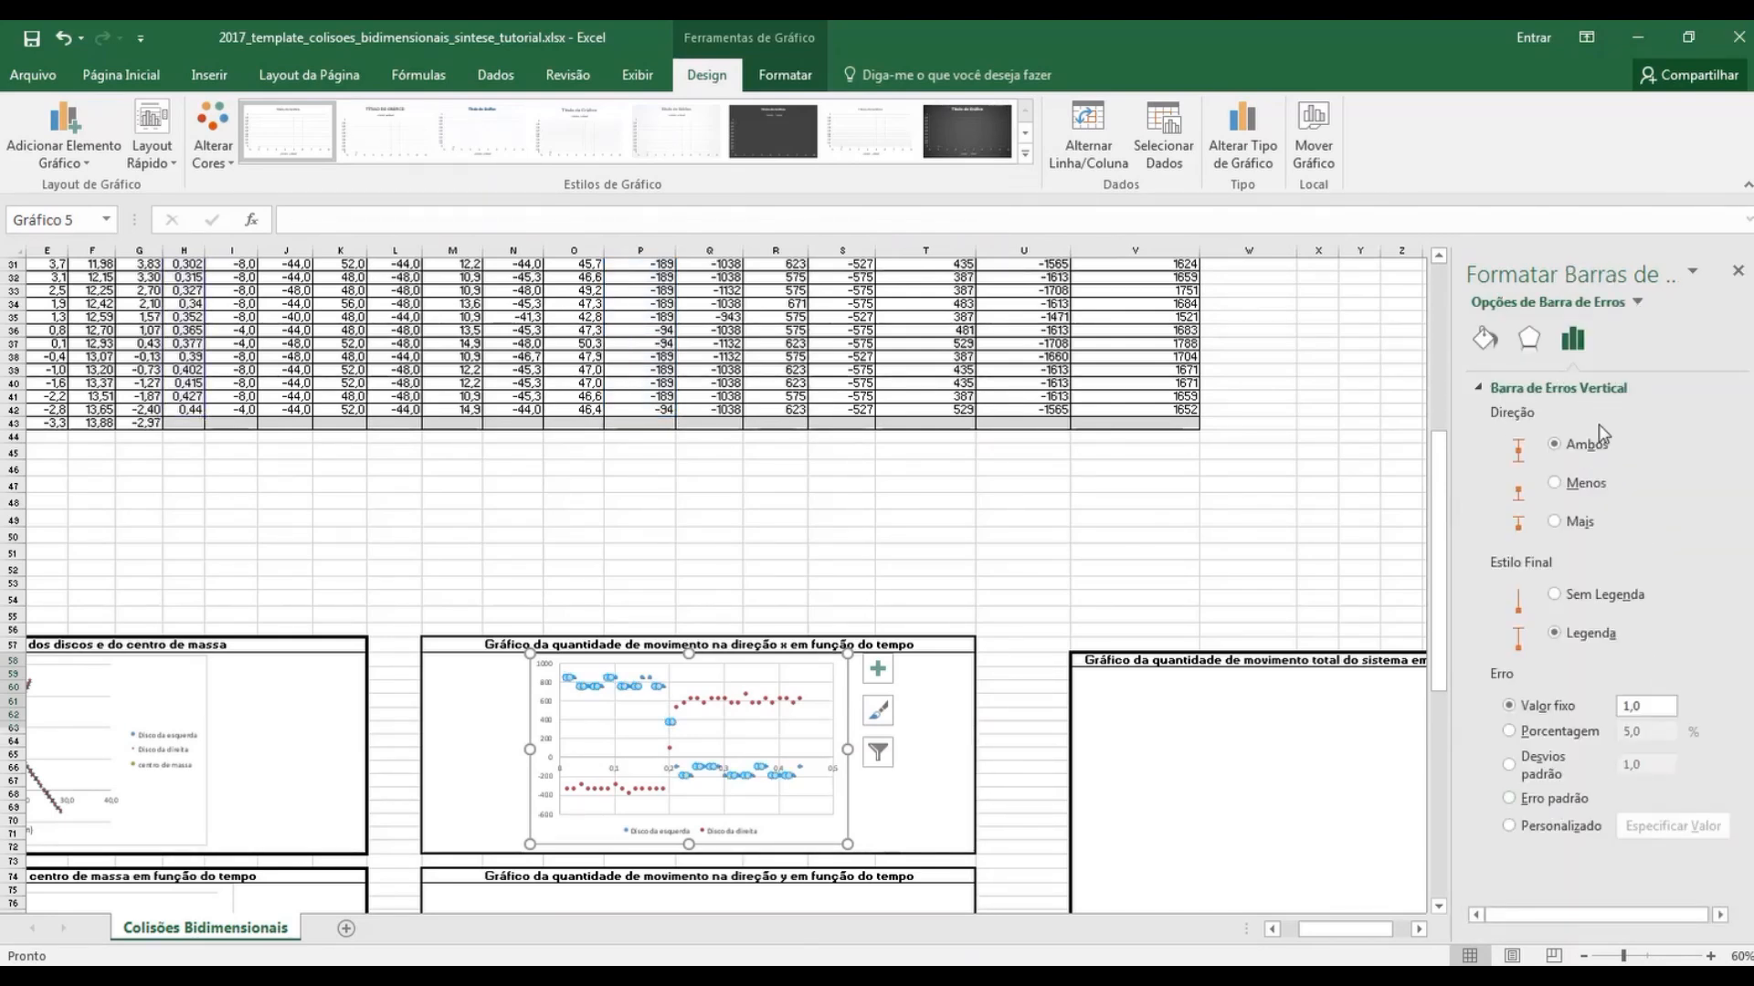
{"action": "left_click", "coordinate": [1555, 828]}
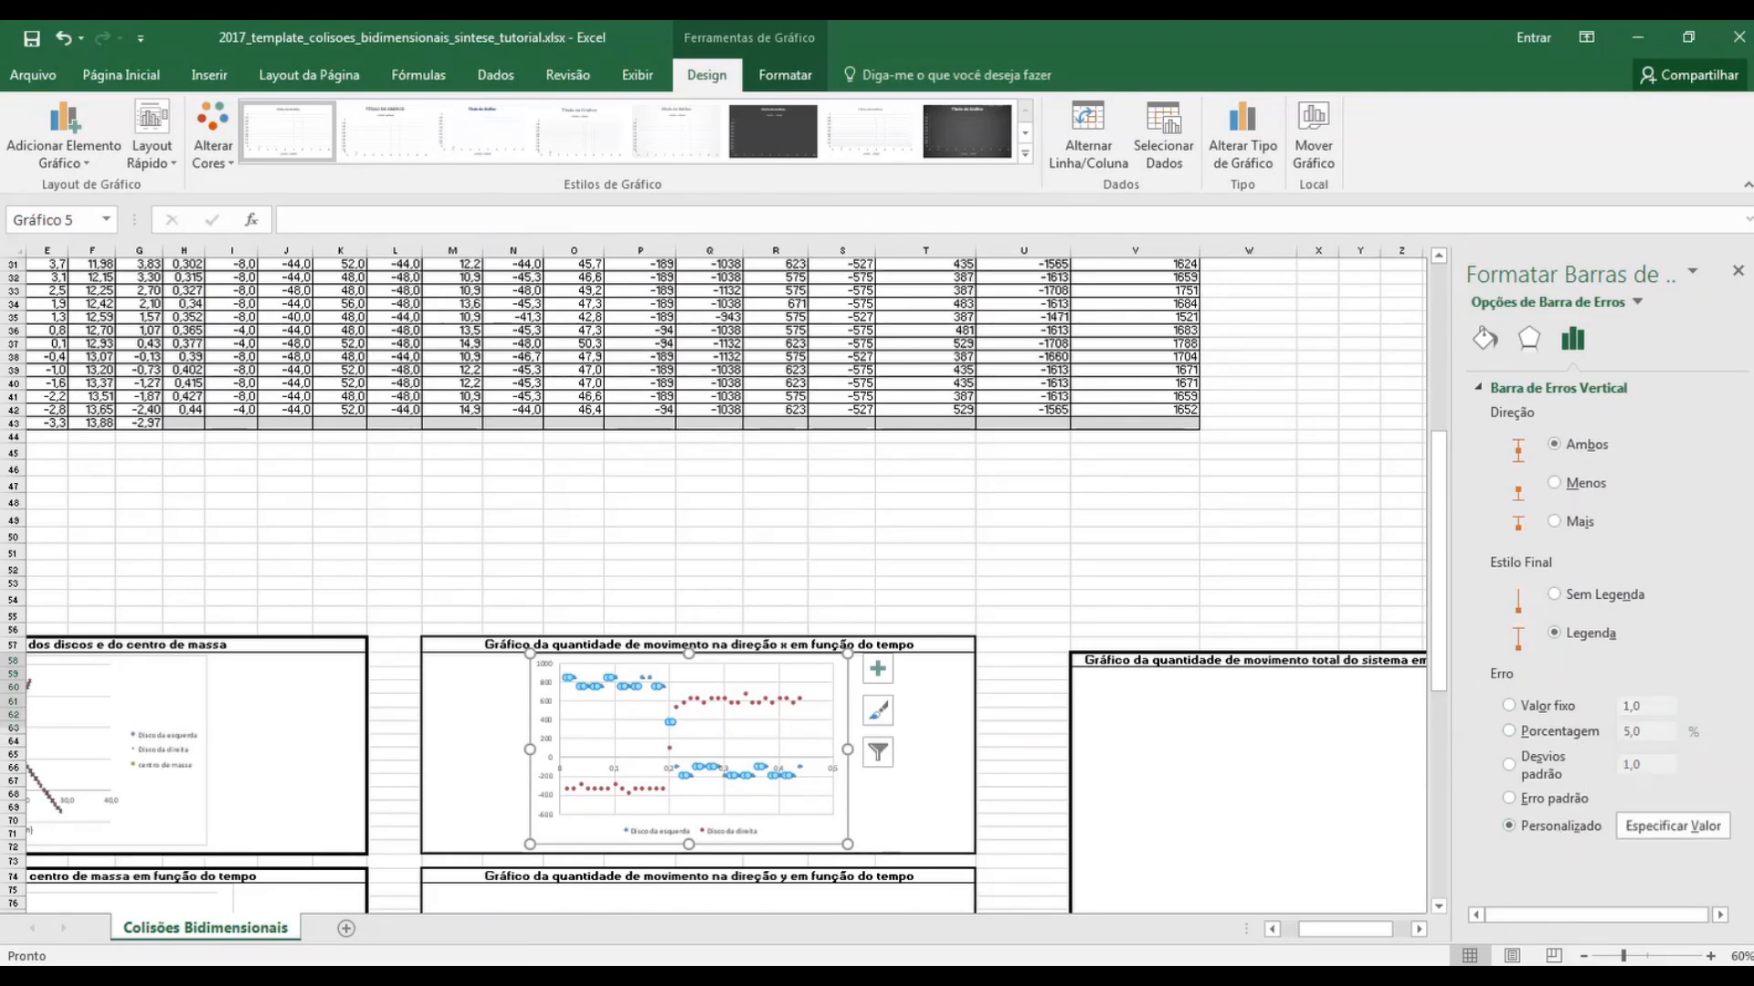
{"action": "left_click", "coordinate": [1672, 825]}
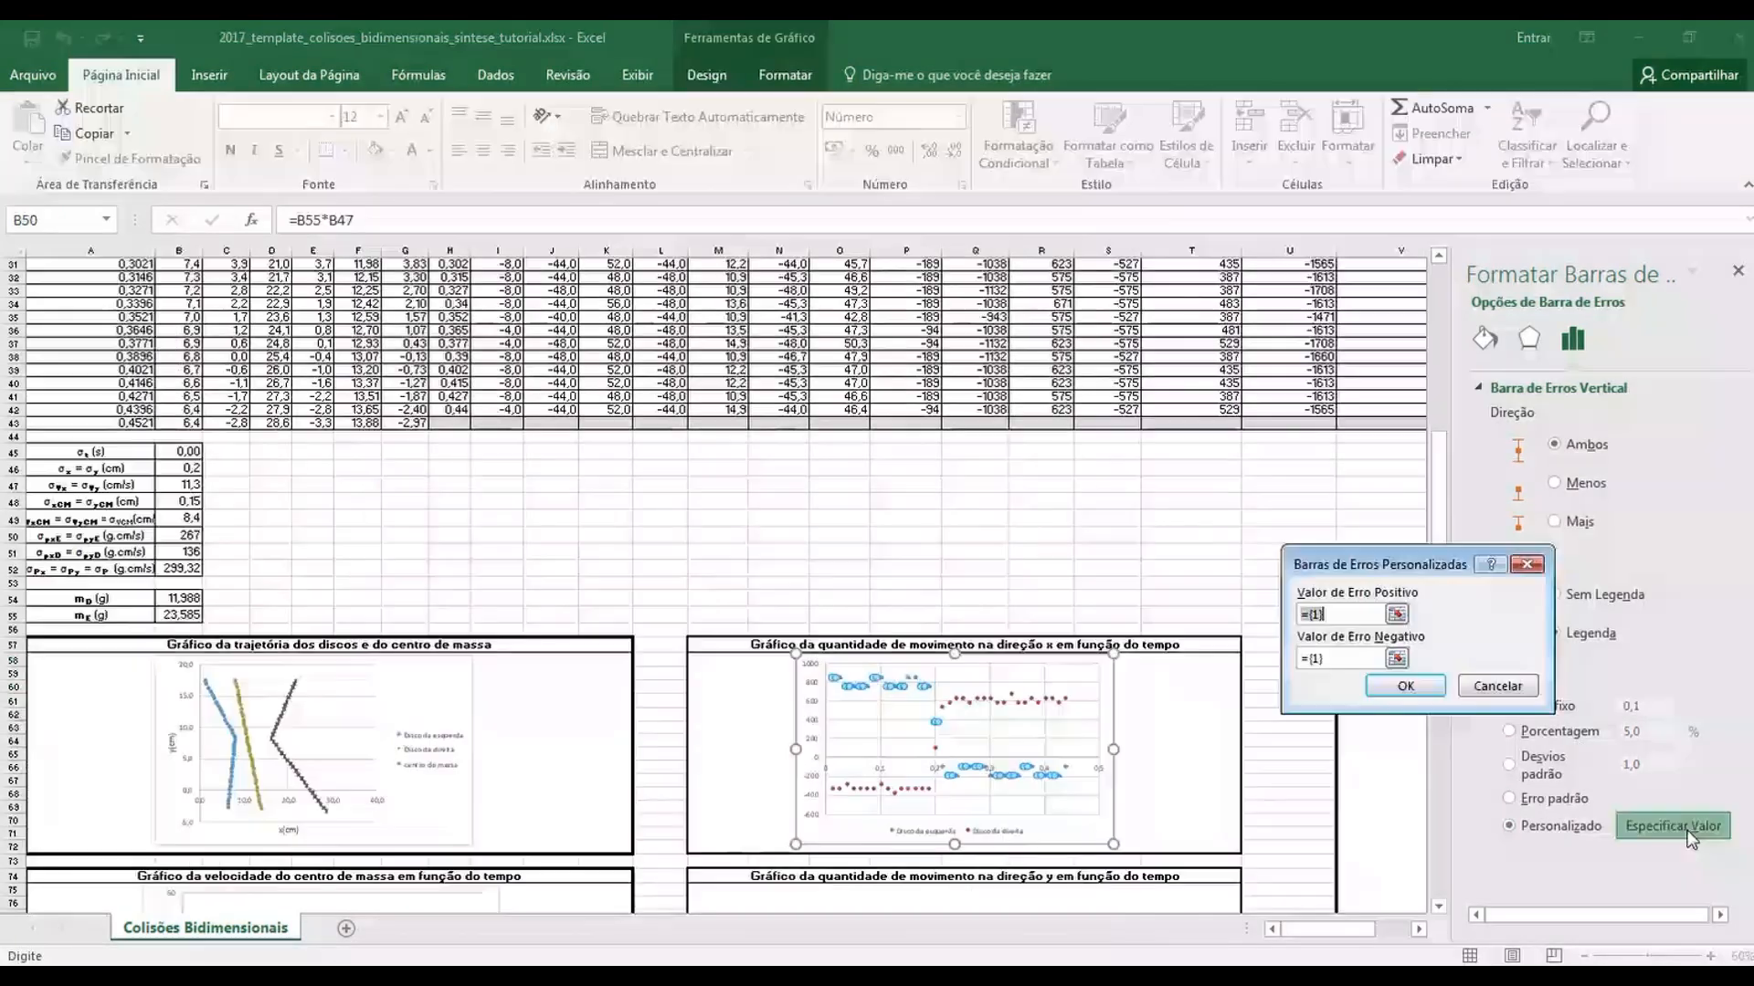
{"action": "left_click", "coordinate": [168, 539]}
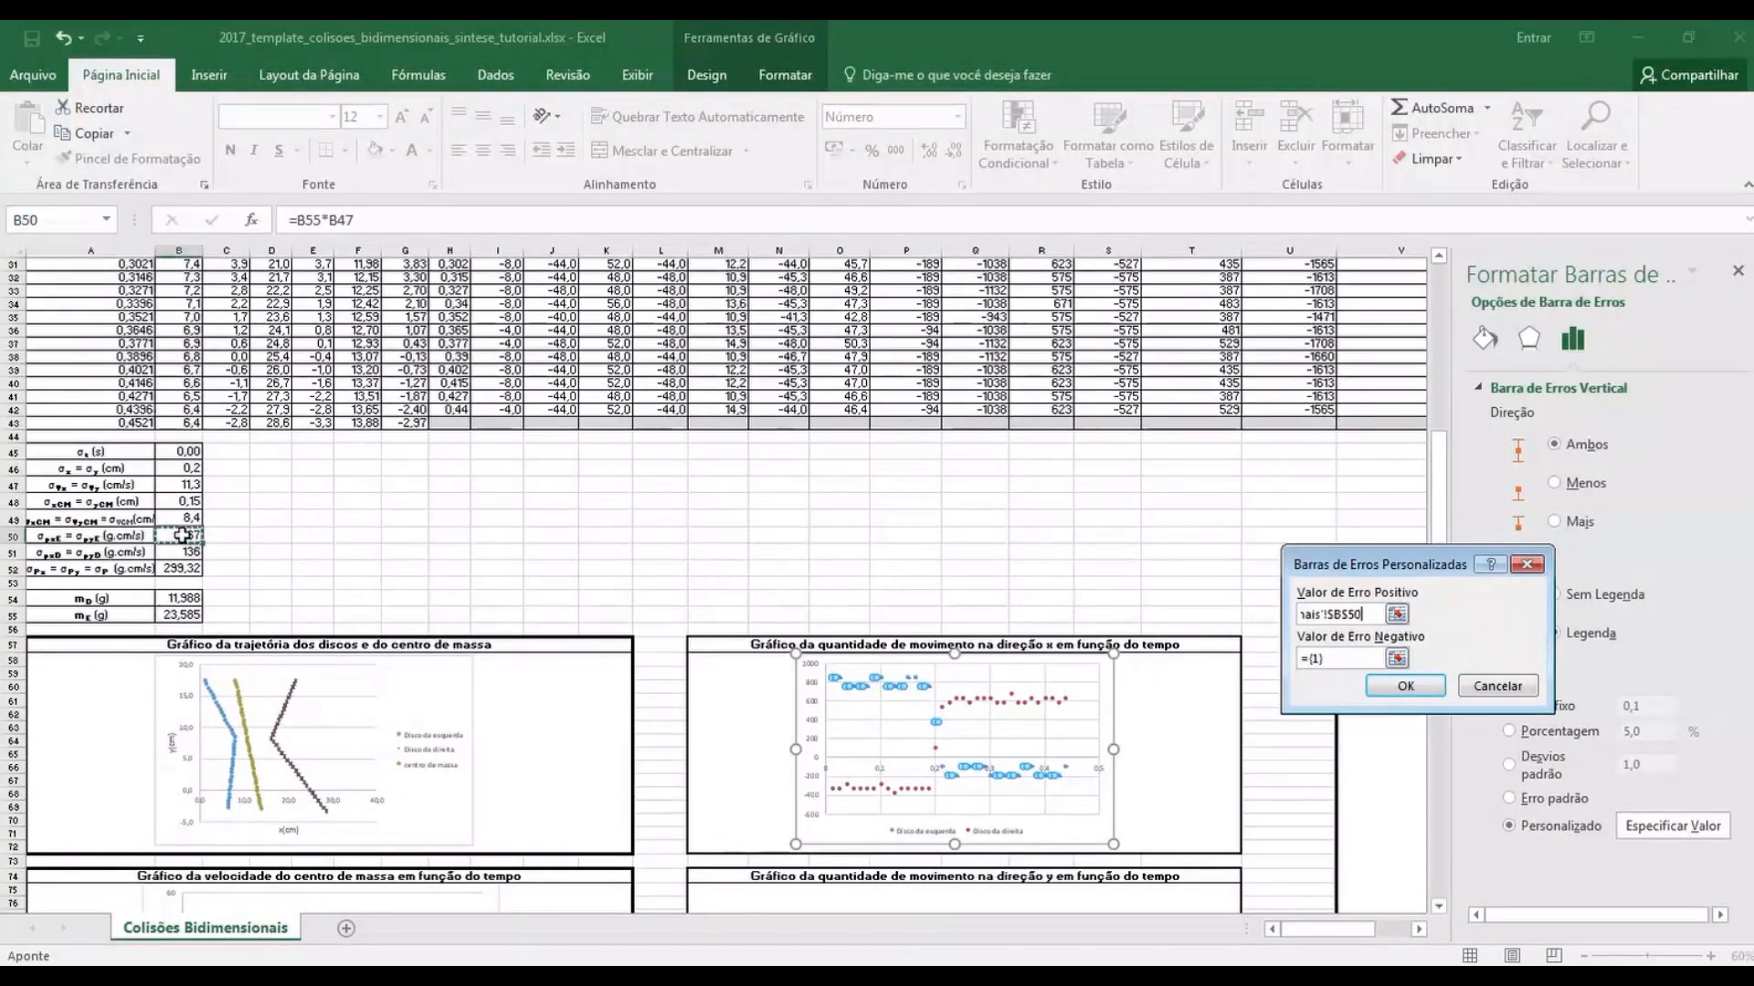
{"action": "left_click", "coordinate": [1397, 658]}
{"action": "left_click", "coordinate": [196, 537]}
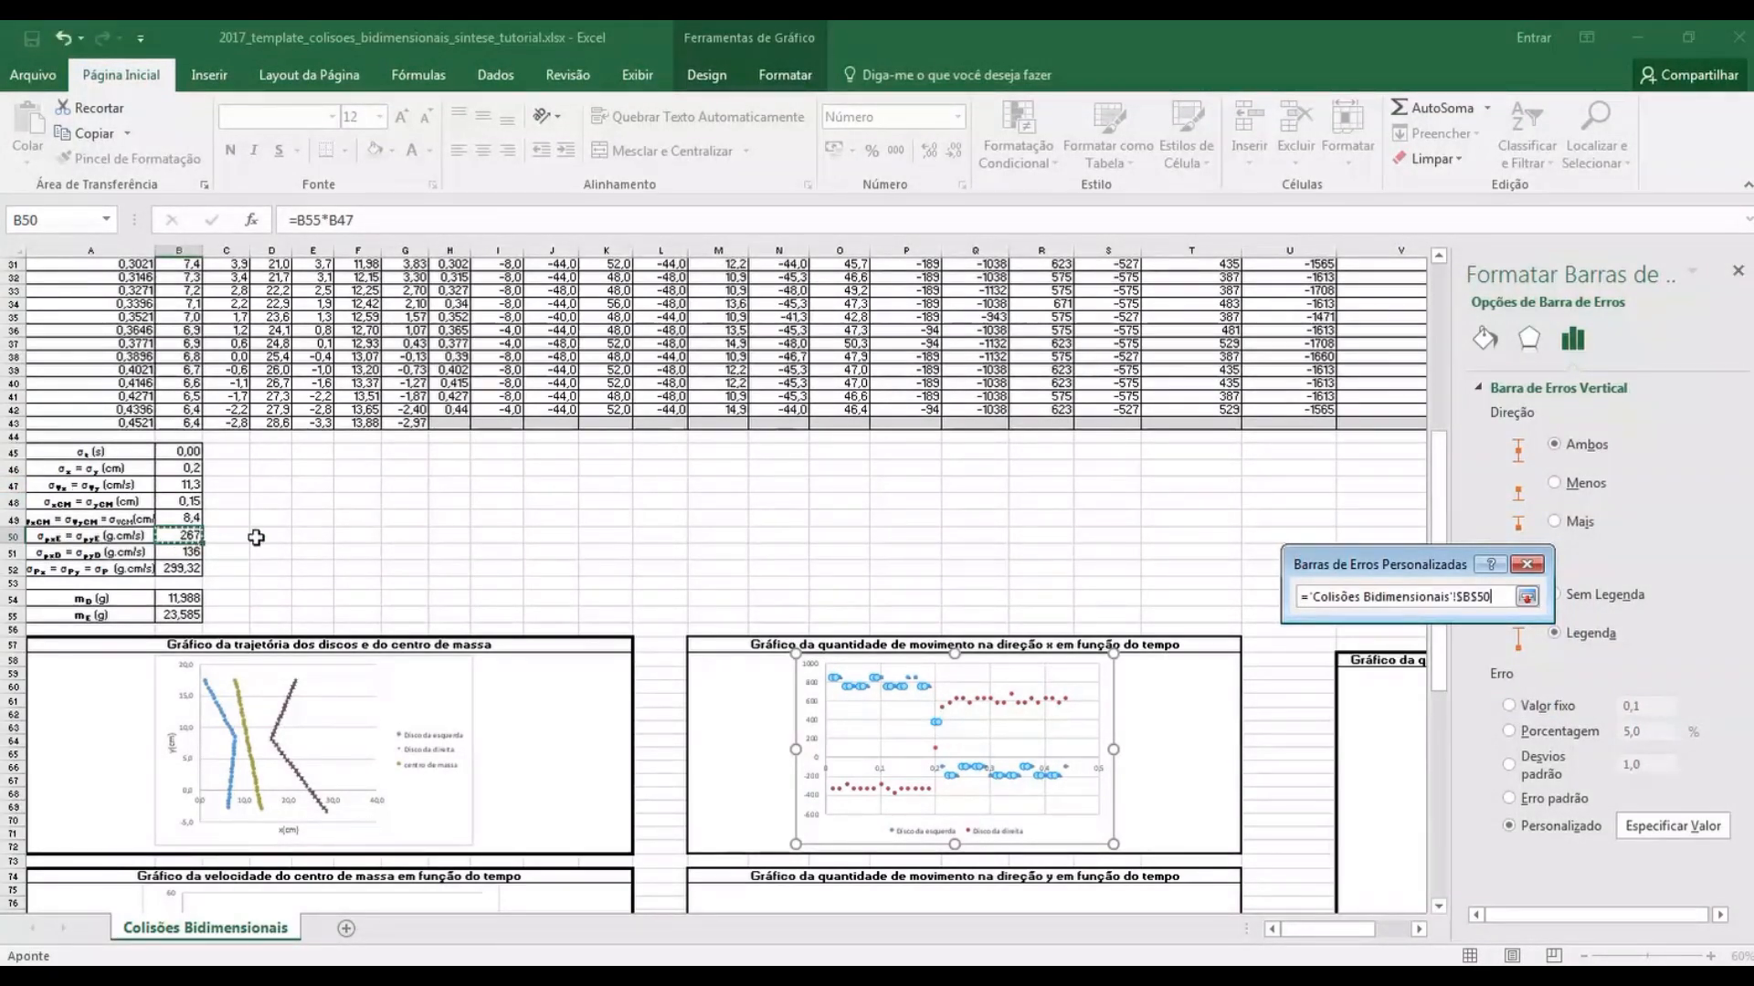
{"action": "left_click", "coordinate": [1527, 597]}
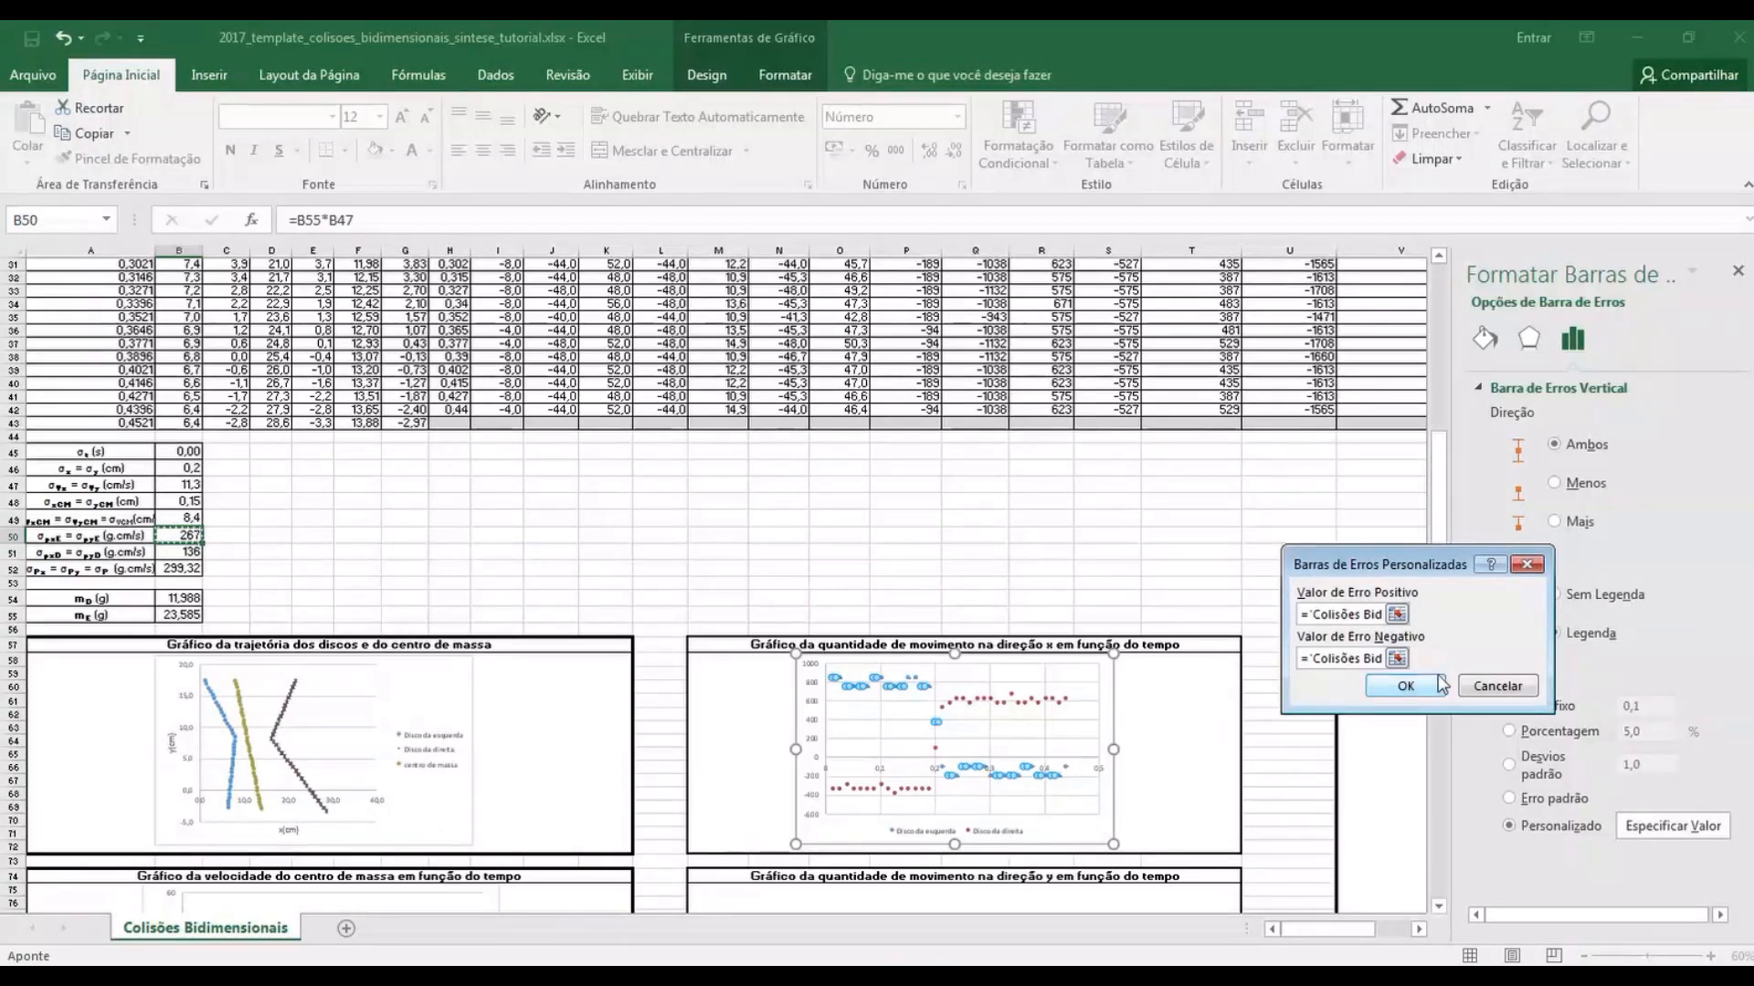
{"action": "left_click", "coordinate": [1406, 686]}
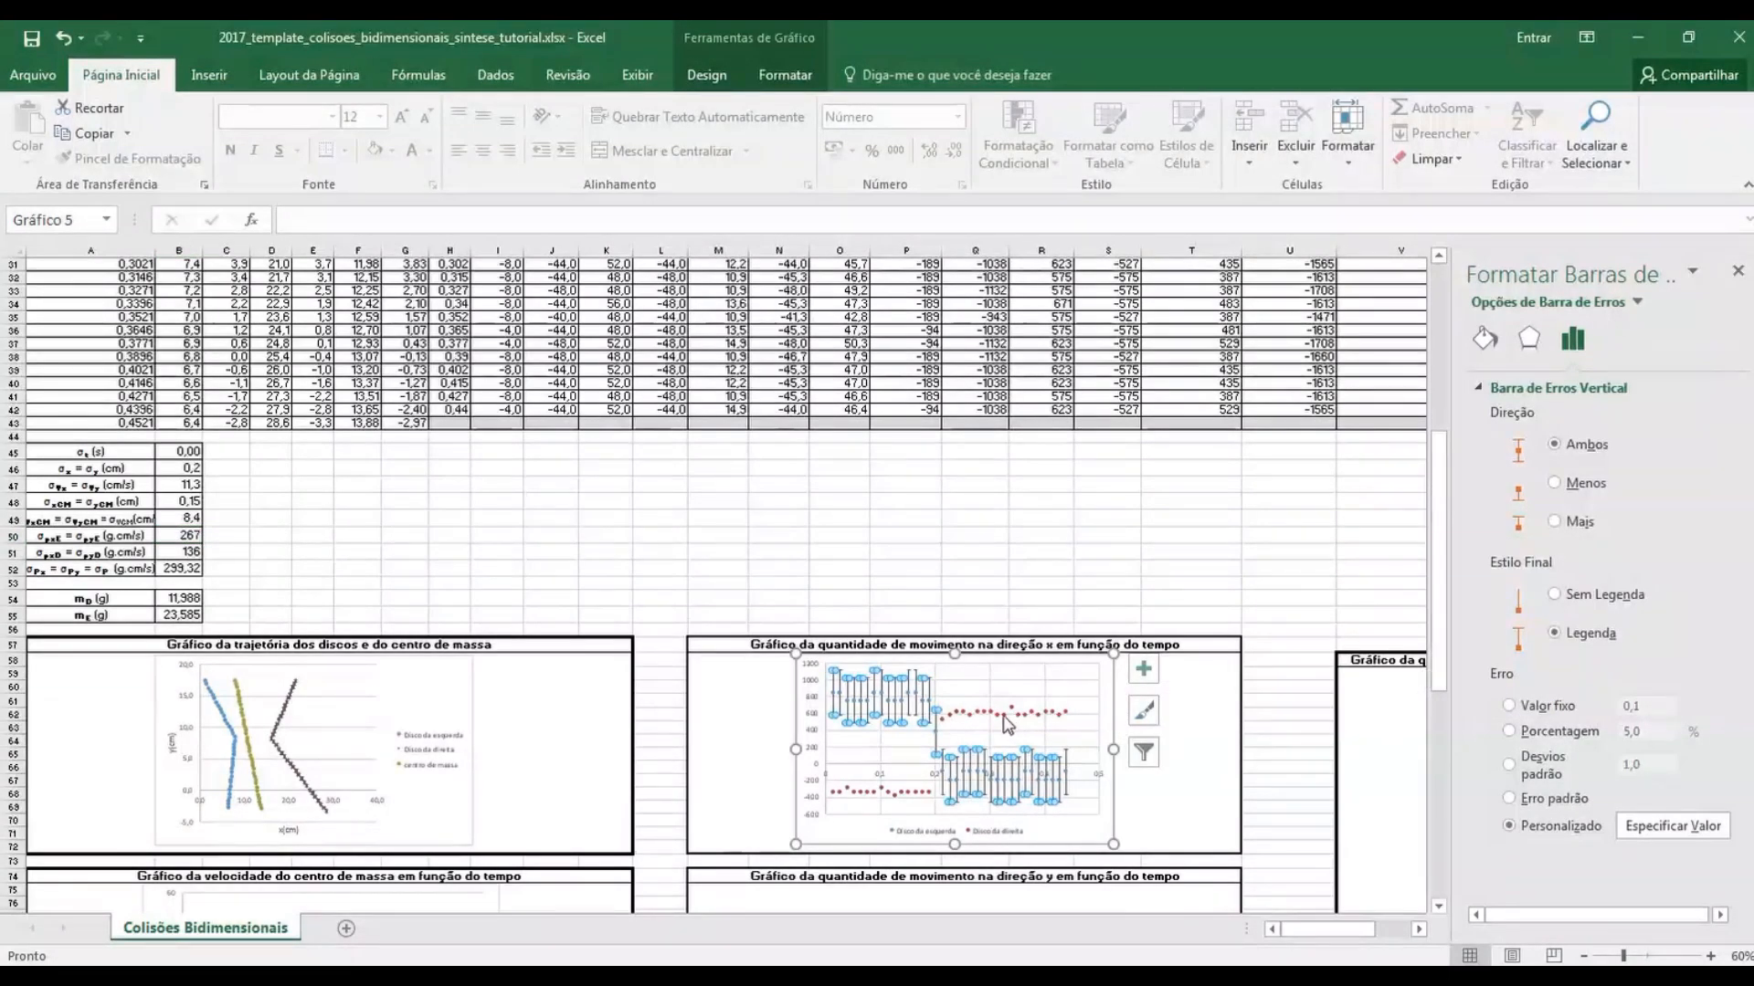
Add error bars to the "Disco da direita" series and delete its horizontal error bars
{"action": "left_click", "coordinate": [995, 716]}
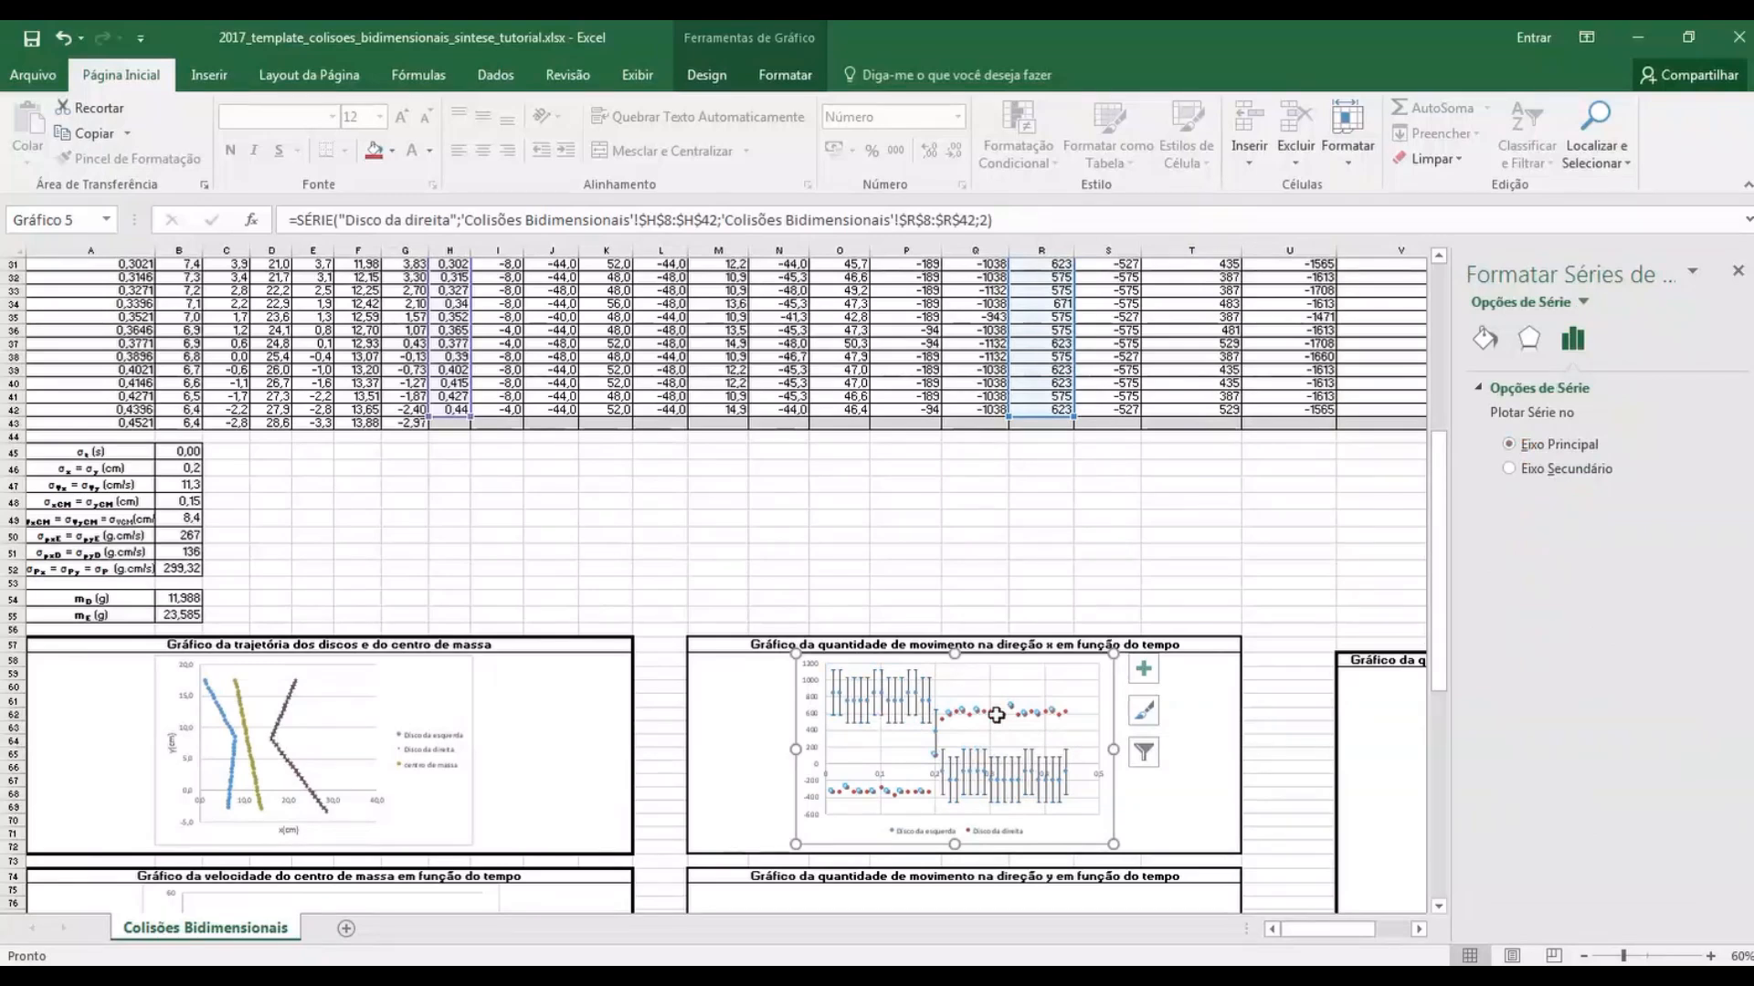
{"action": "left_click", "coordinate": [1145, 672]}
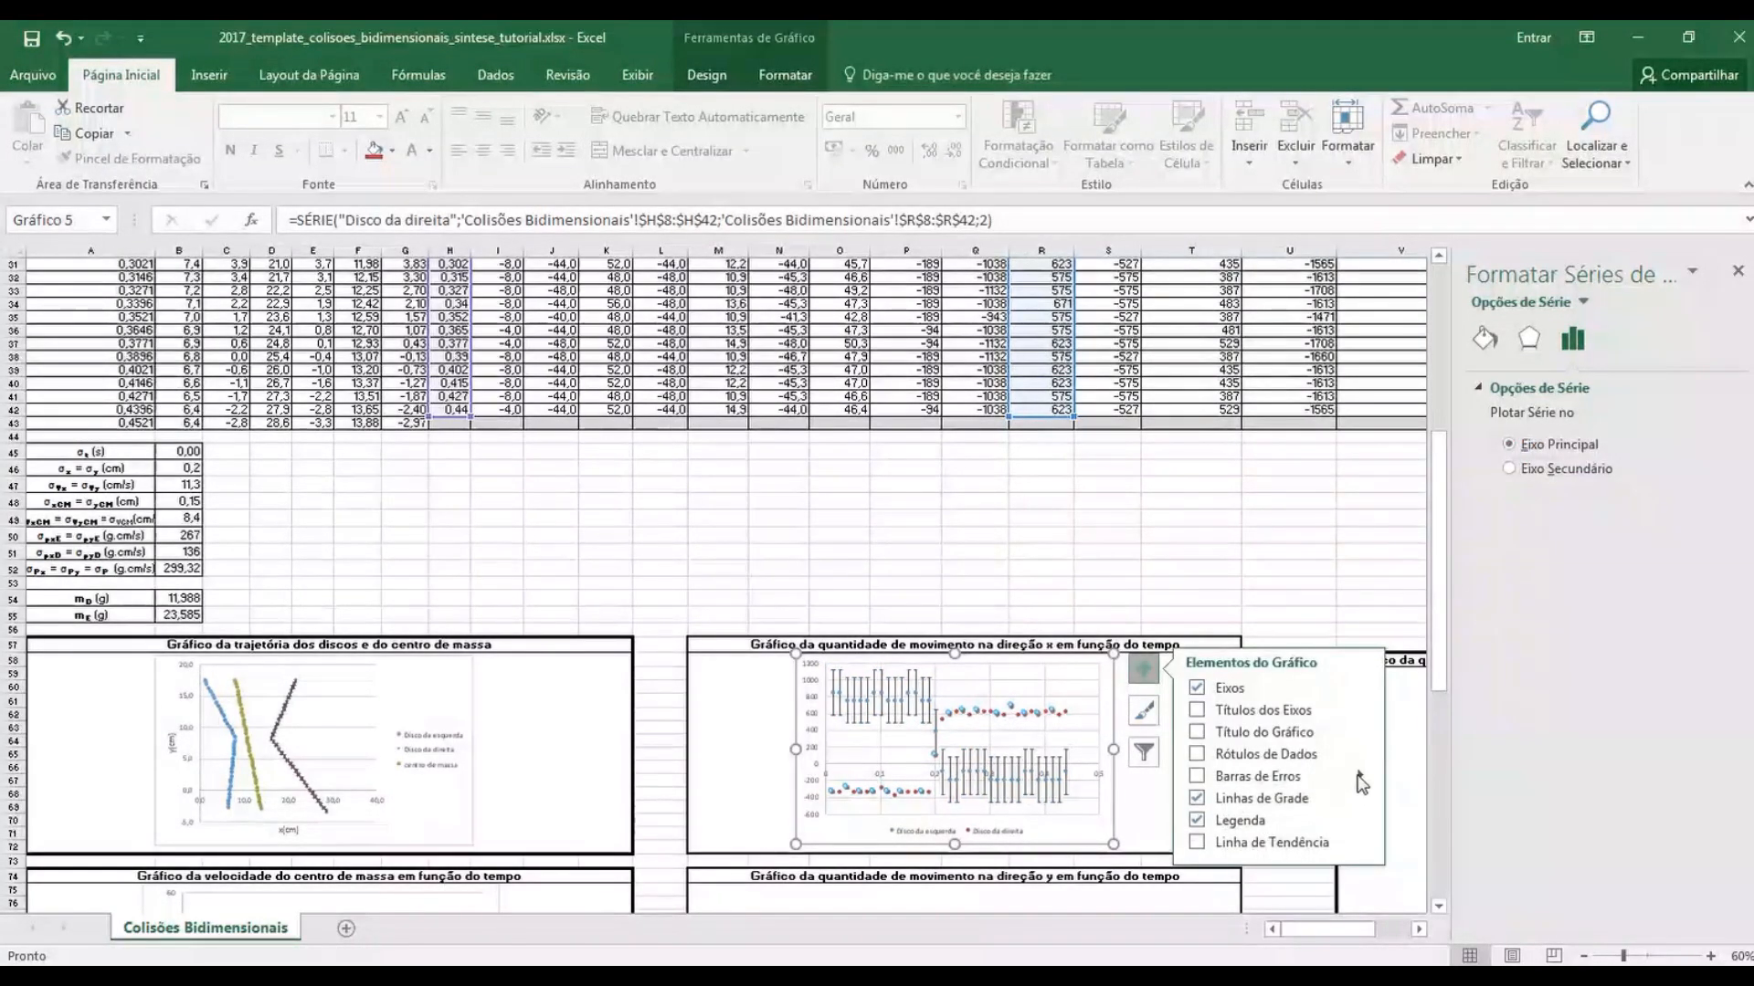
{"action": "mouse_move", "coordinate": [1348, 781]}
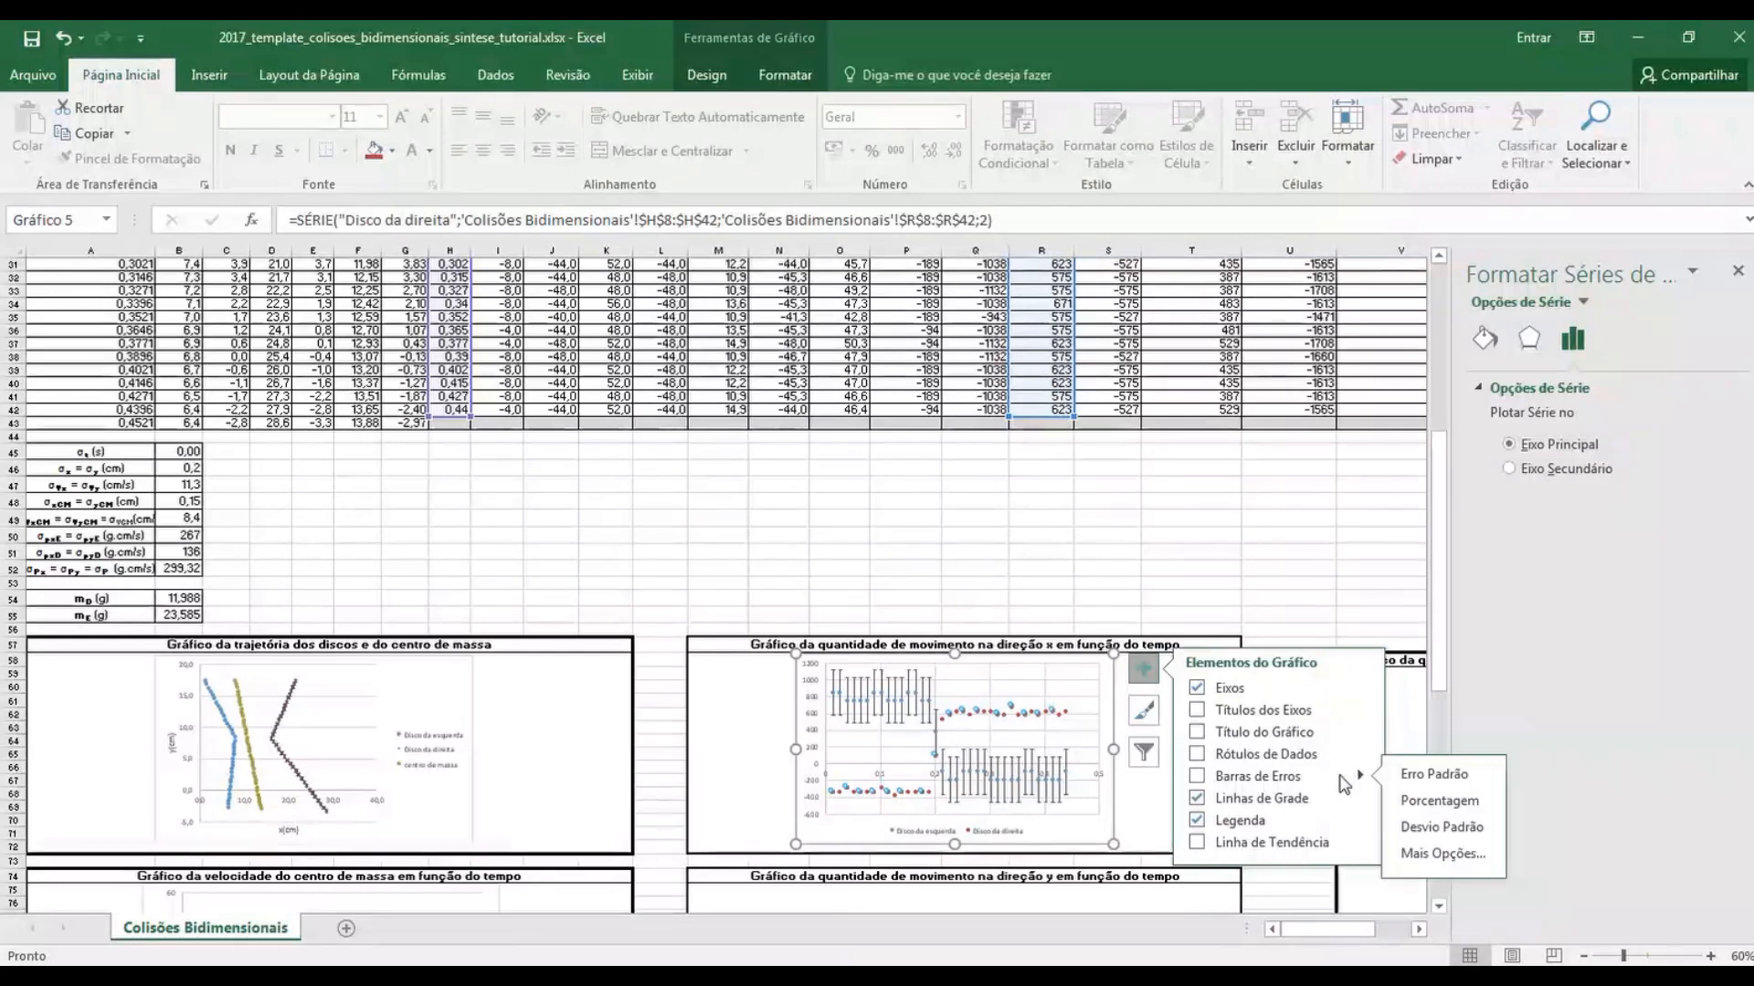
{"action": "left_click", "coordinate": [1436, 857]}
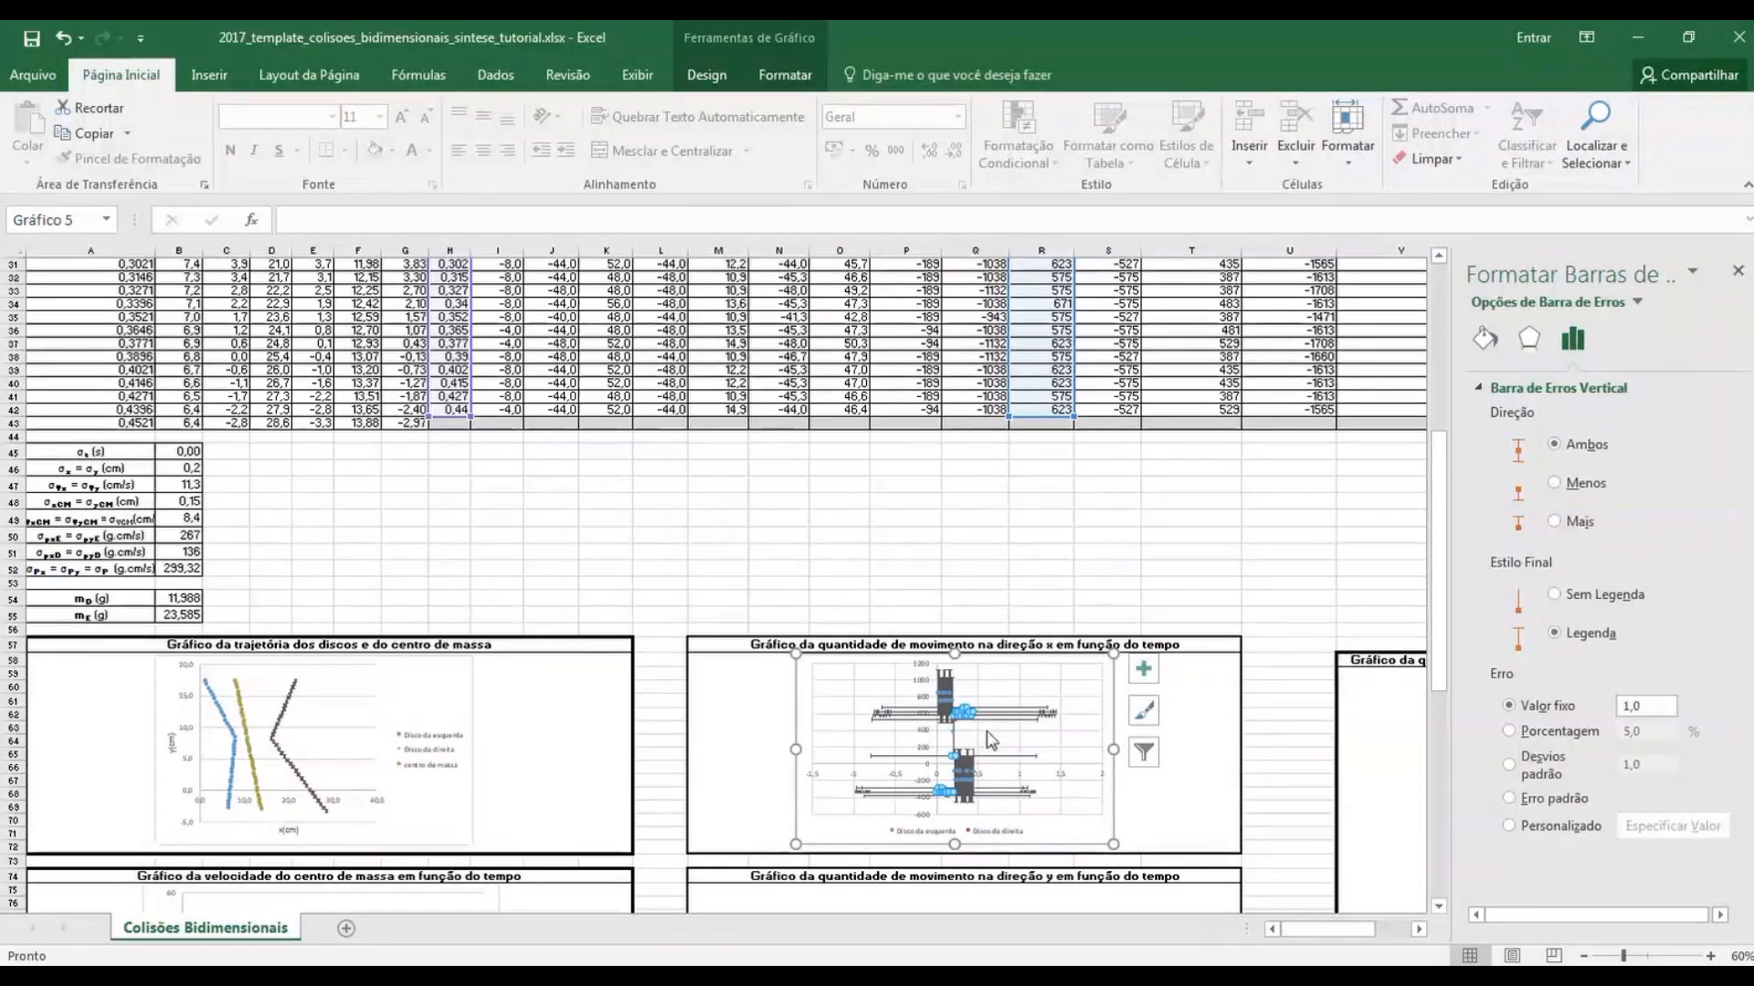
{"action": "left_click", "coordinate": [1048, 723]}
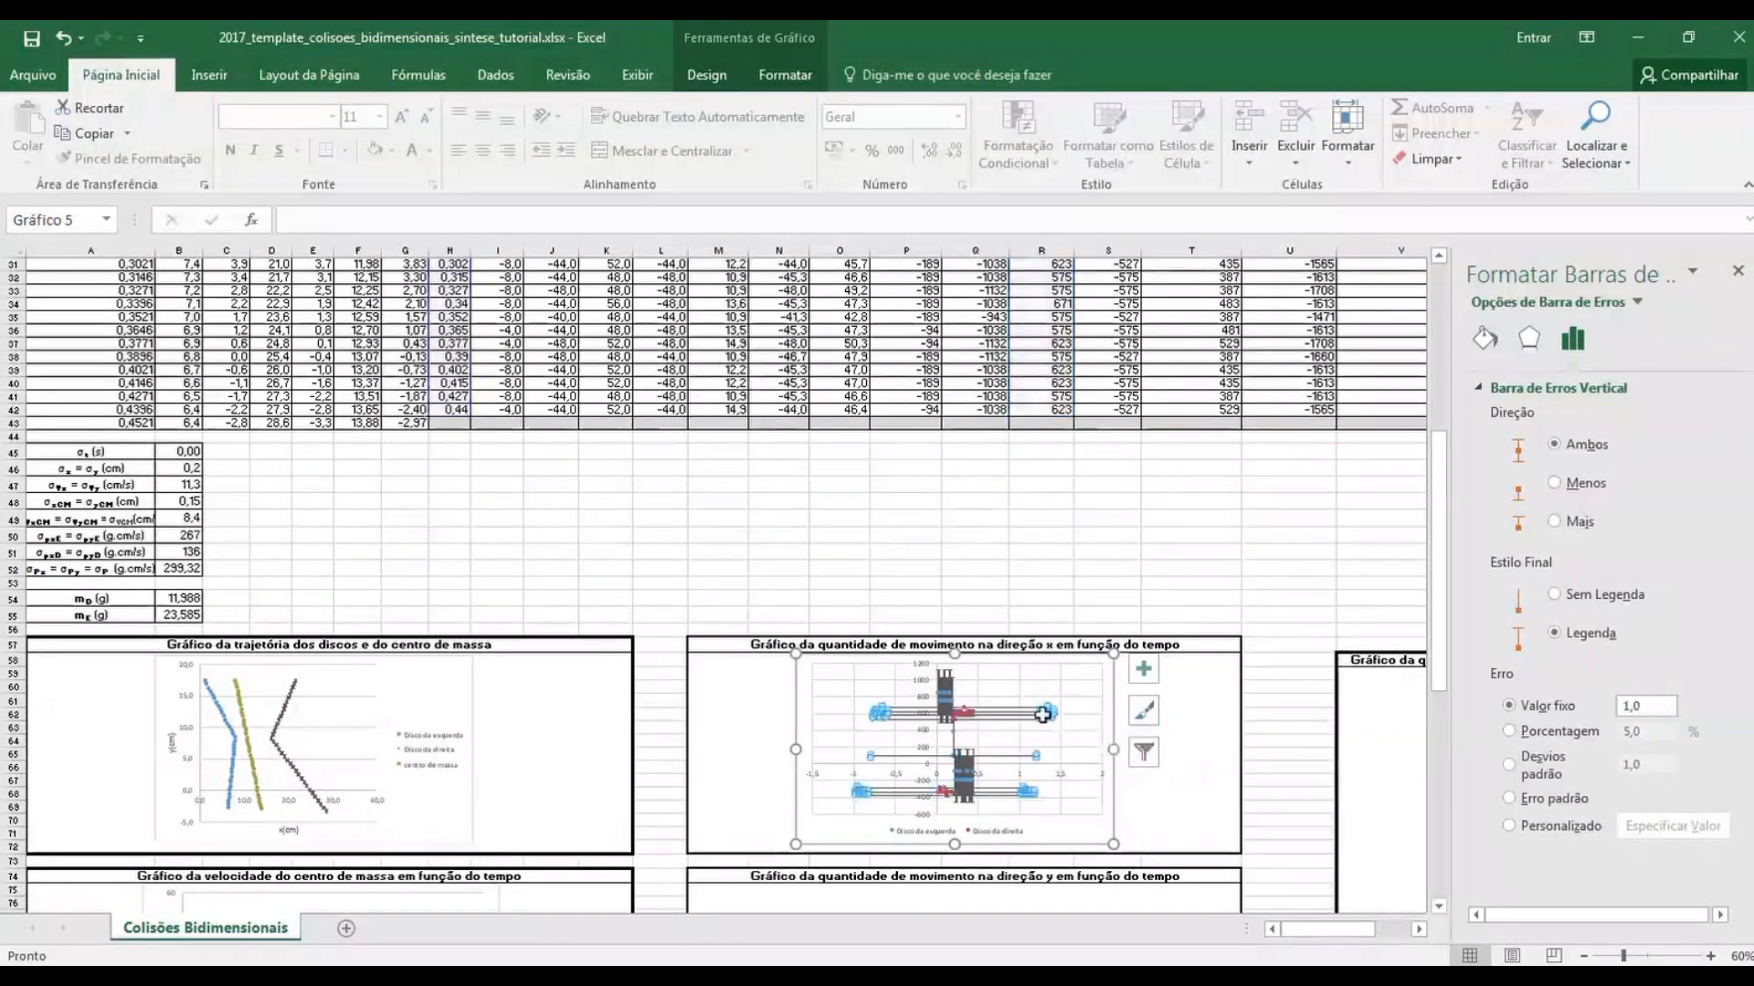
{"action": "key", "text": "Delete"}
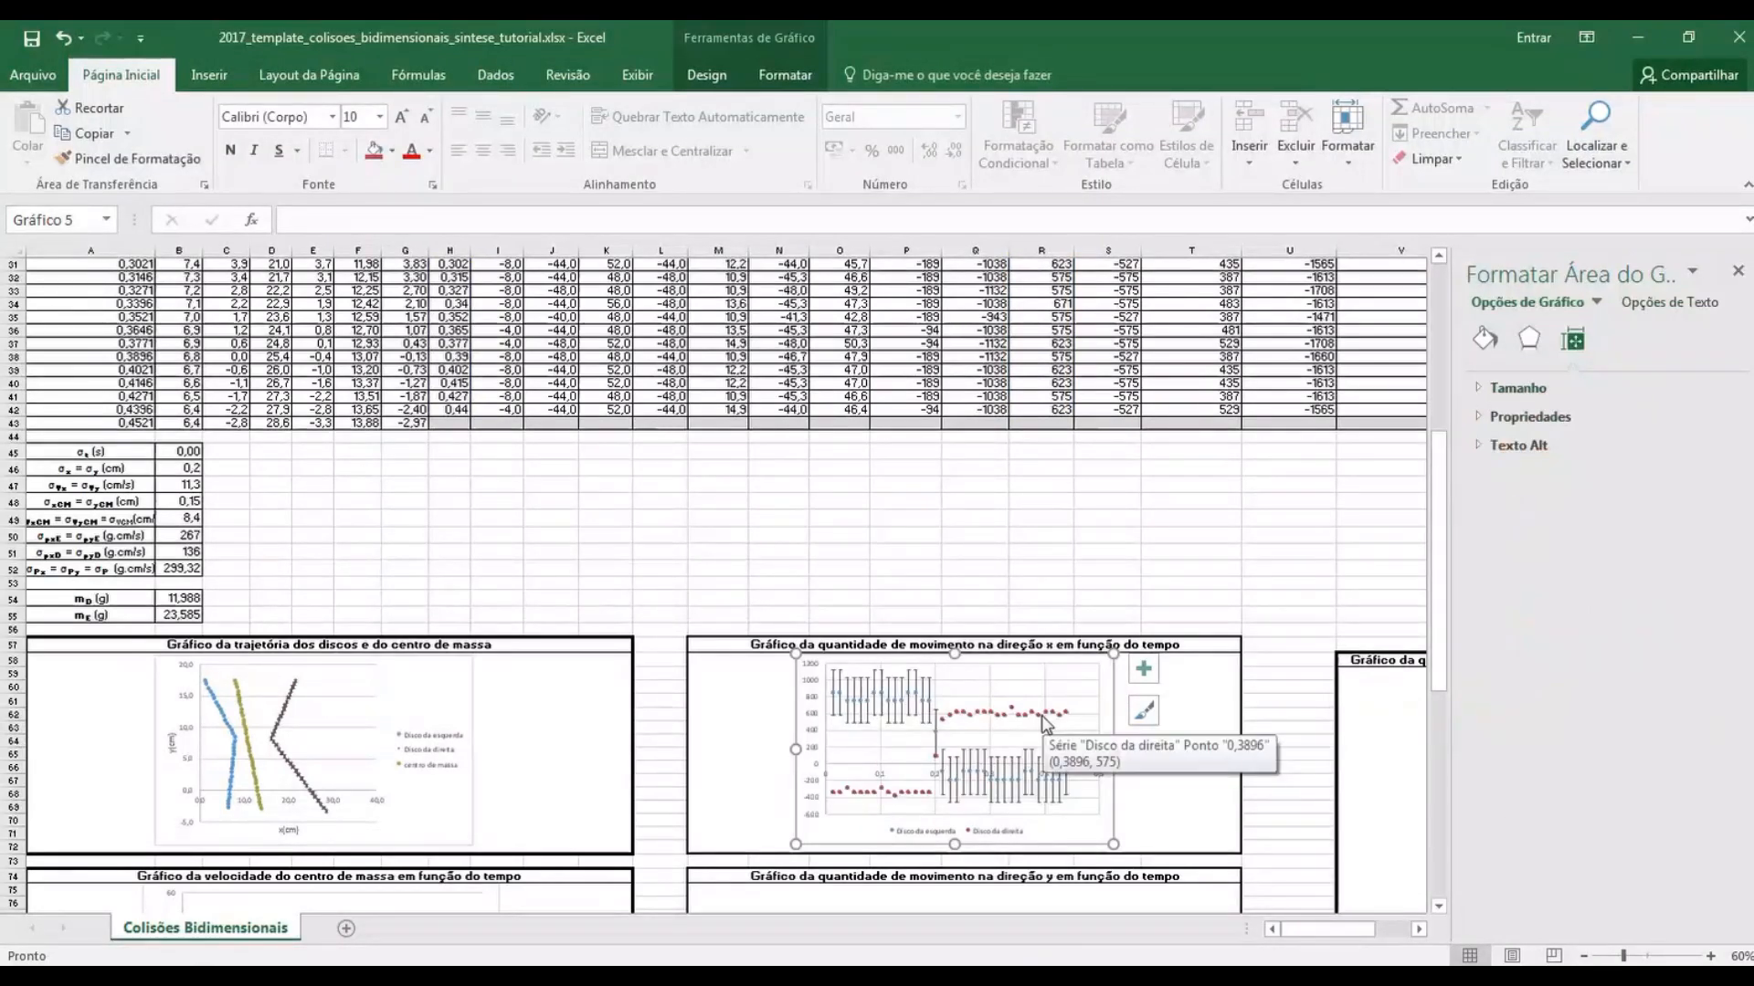
Set the vertical error bars of "Disco da direita" to custom, with cell B51 as both positive and negative error value
{"action": "left_click", "coordinate": [1032, 712]}
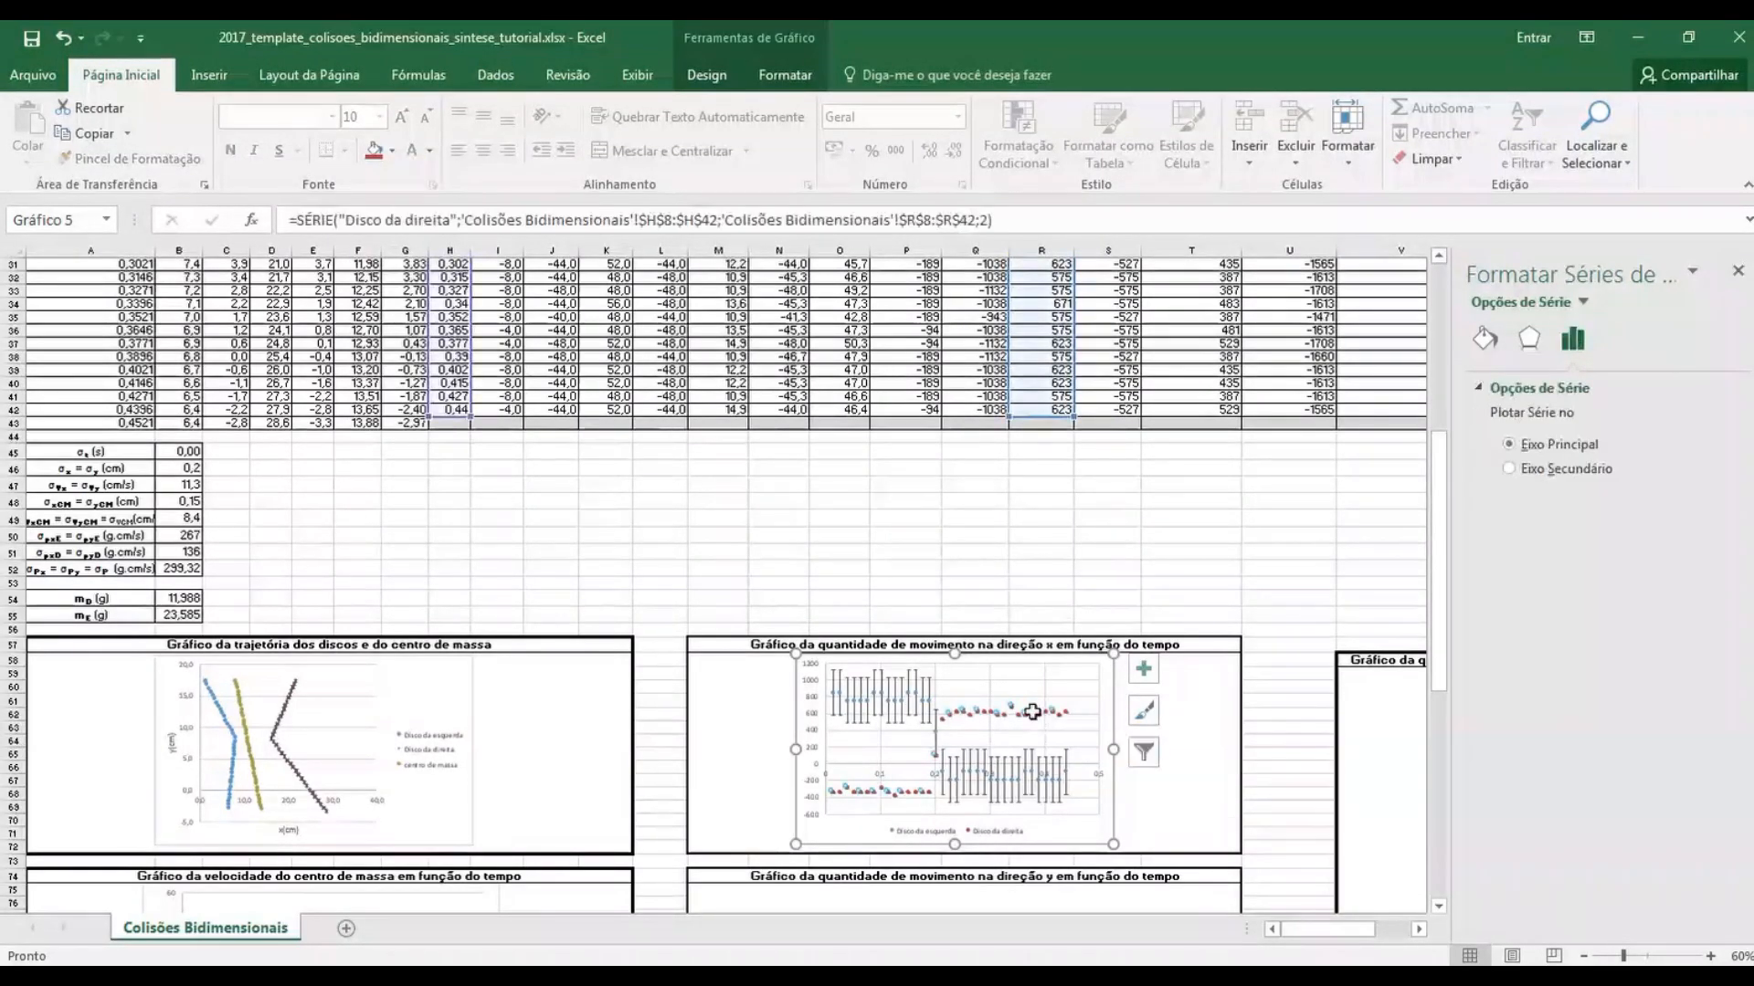
{"action": "left_click", "coordinate": [1582, 302]}
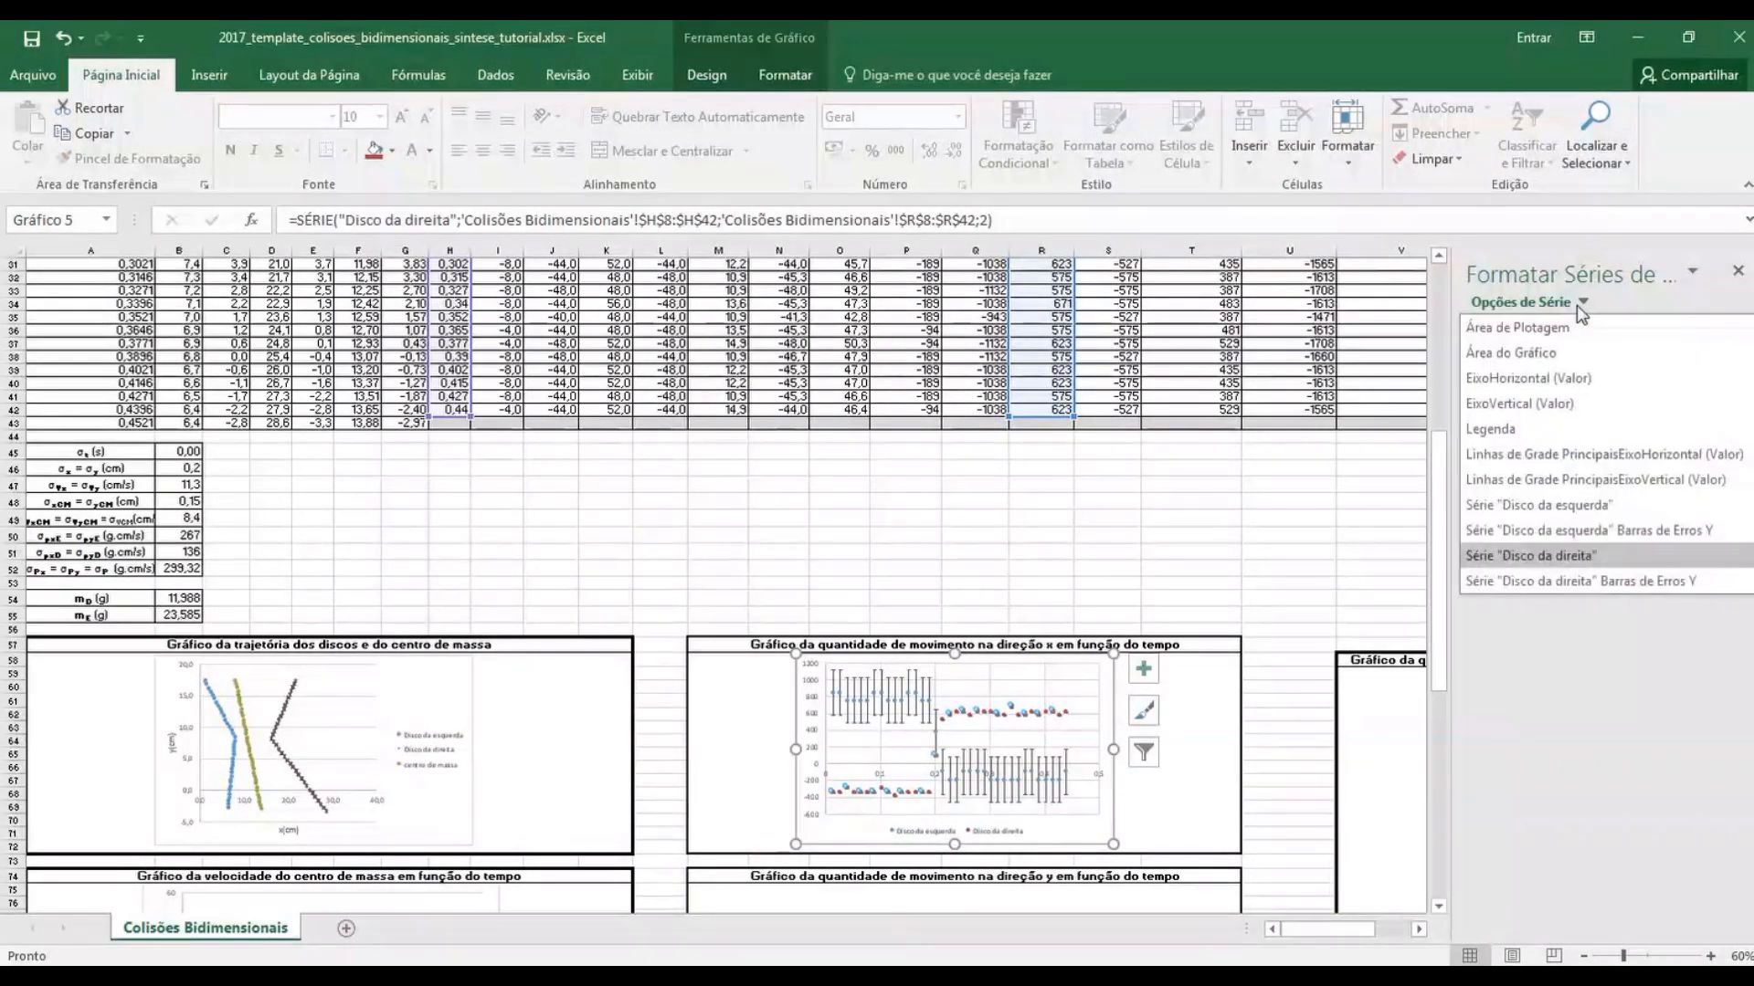
{"action": "left_click", "coordinate": [1545, 583]}
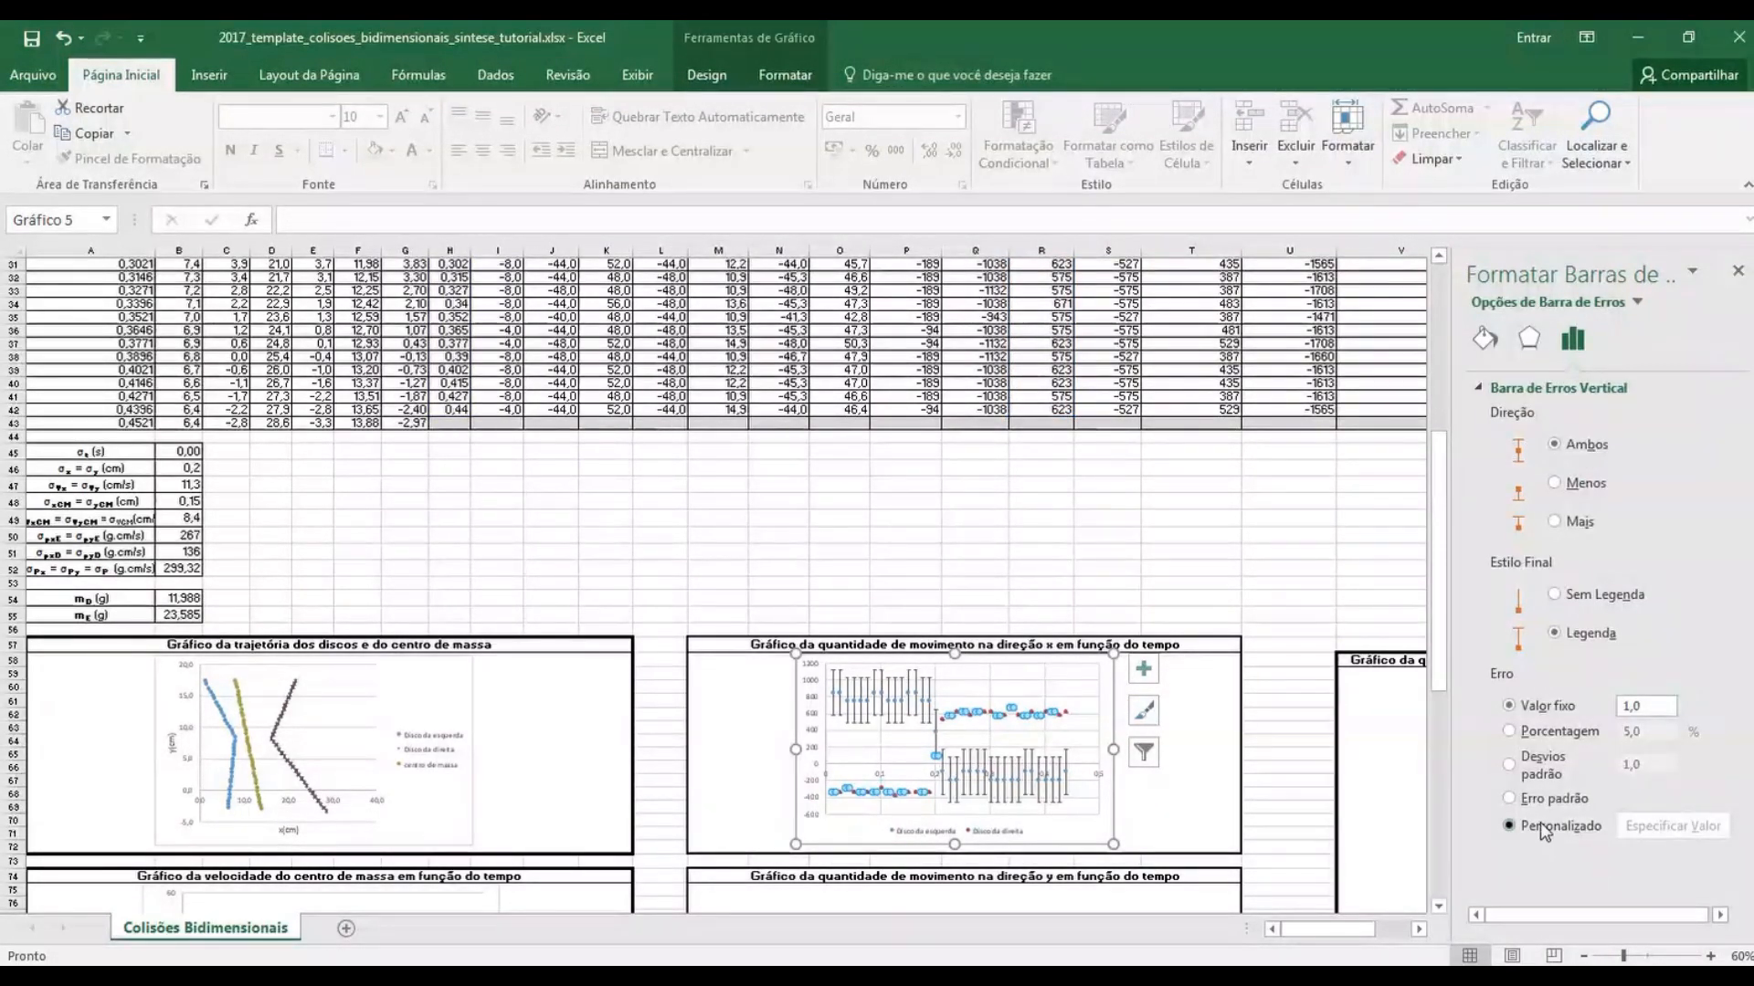
{"action": "left_click", "coordinate": [1509, 826]}
{"action": "left_click", "coordinate": [1679, 824]}
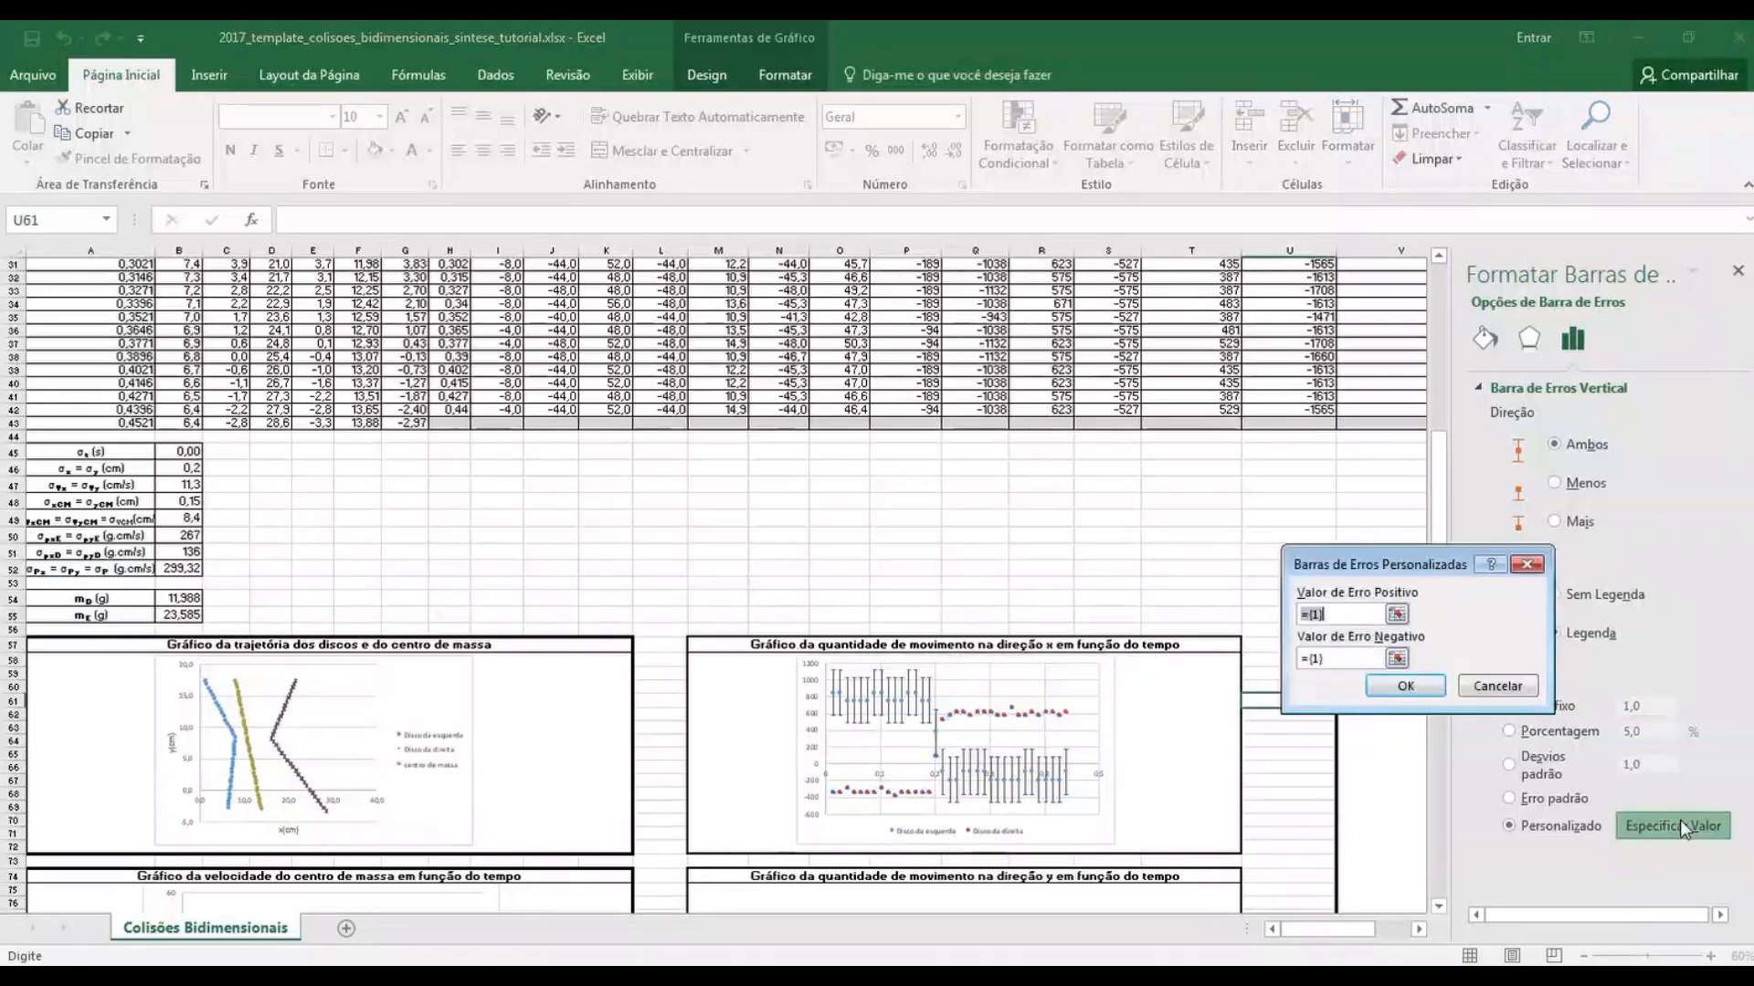
{"action": "left_click", "coordinate": [187, 552]}
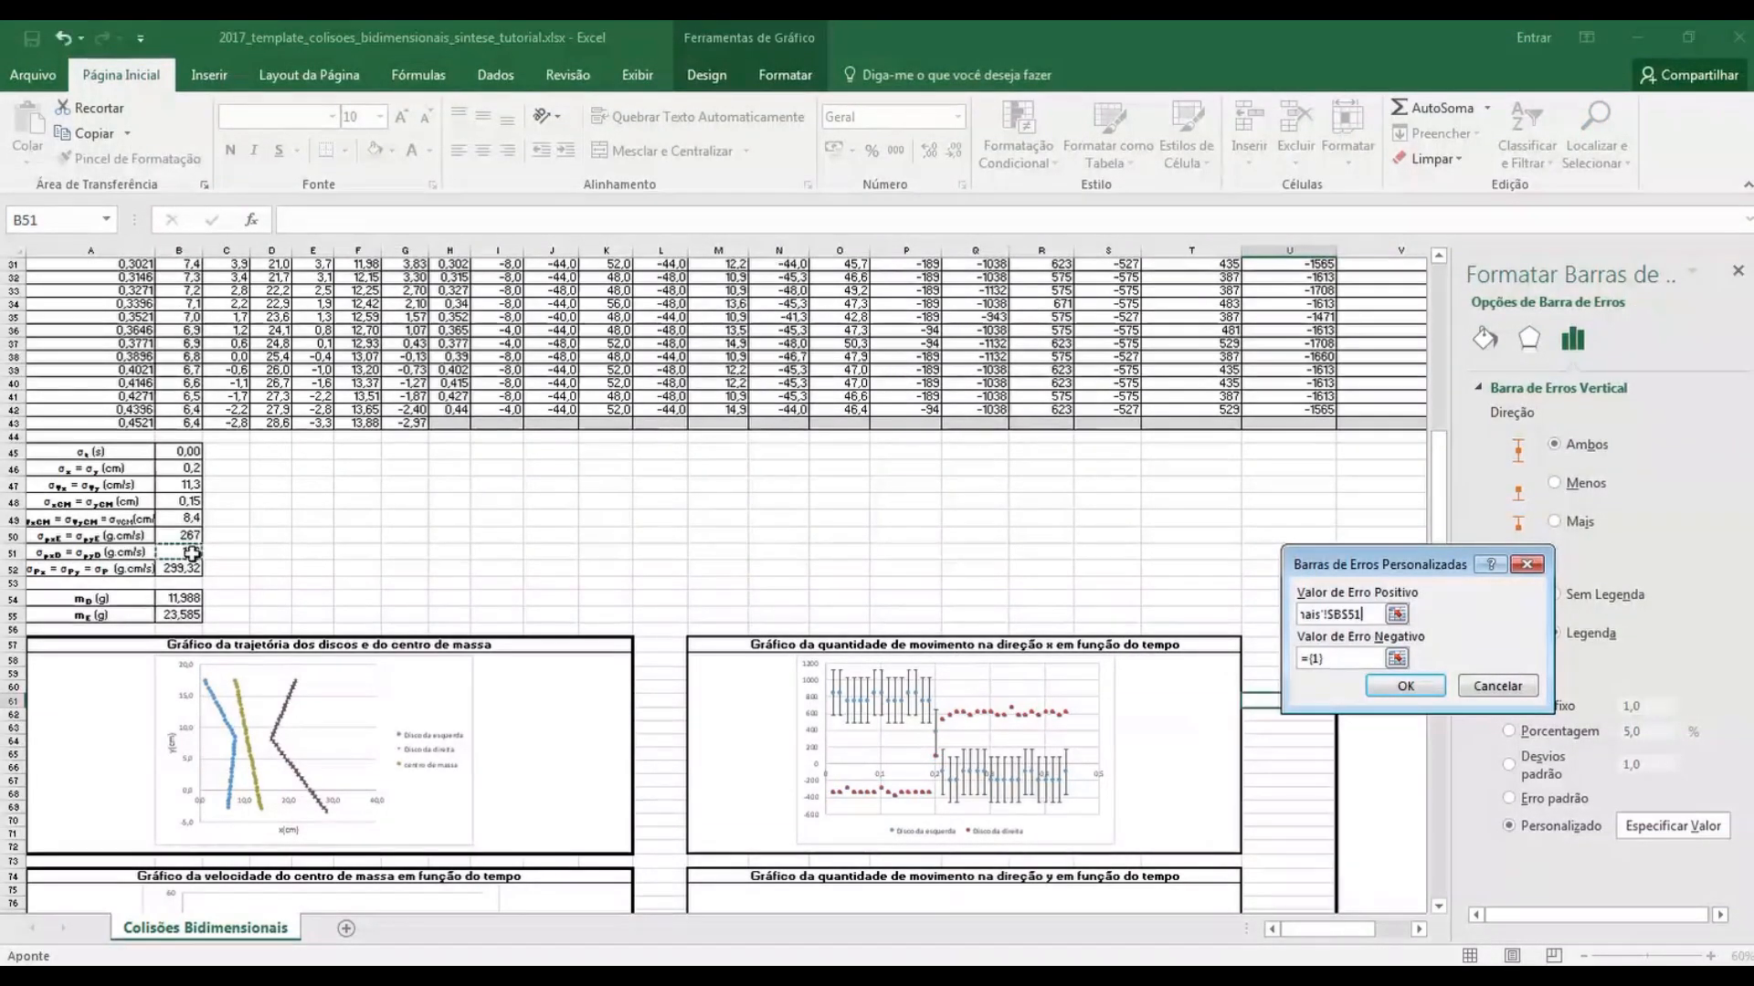
{"action": "left_click", "coordinate": [1395, 658]}
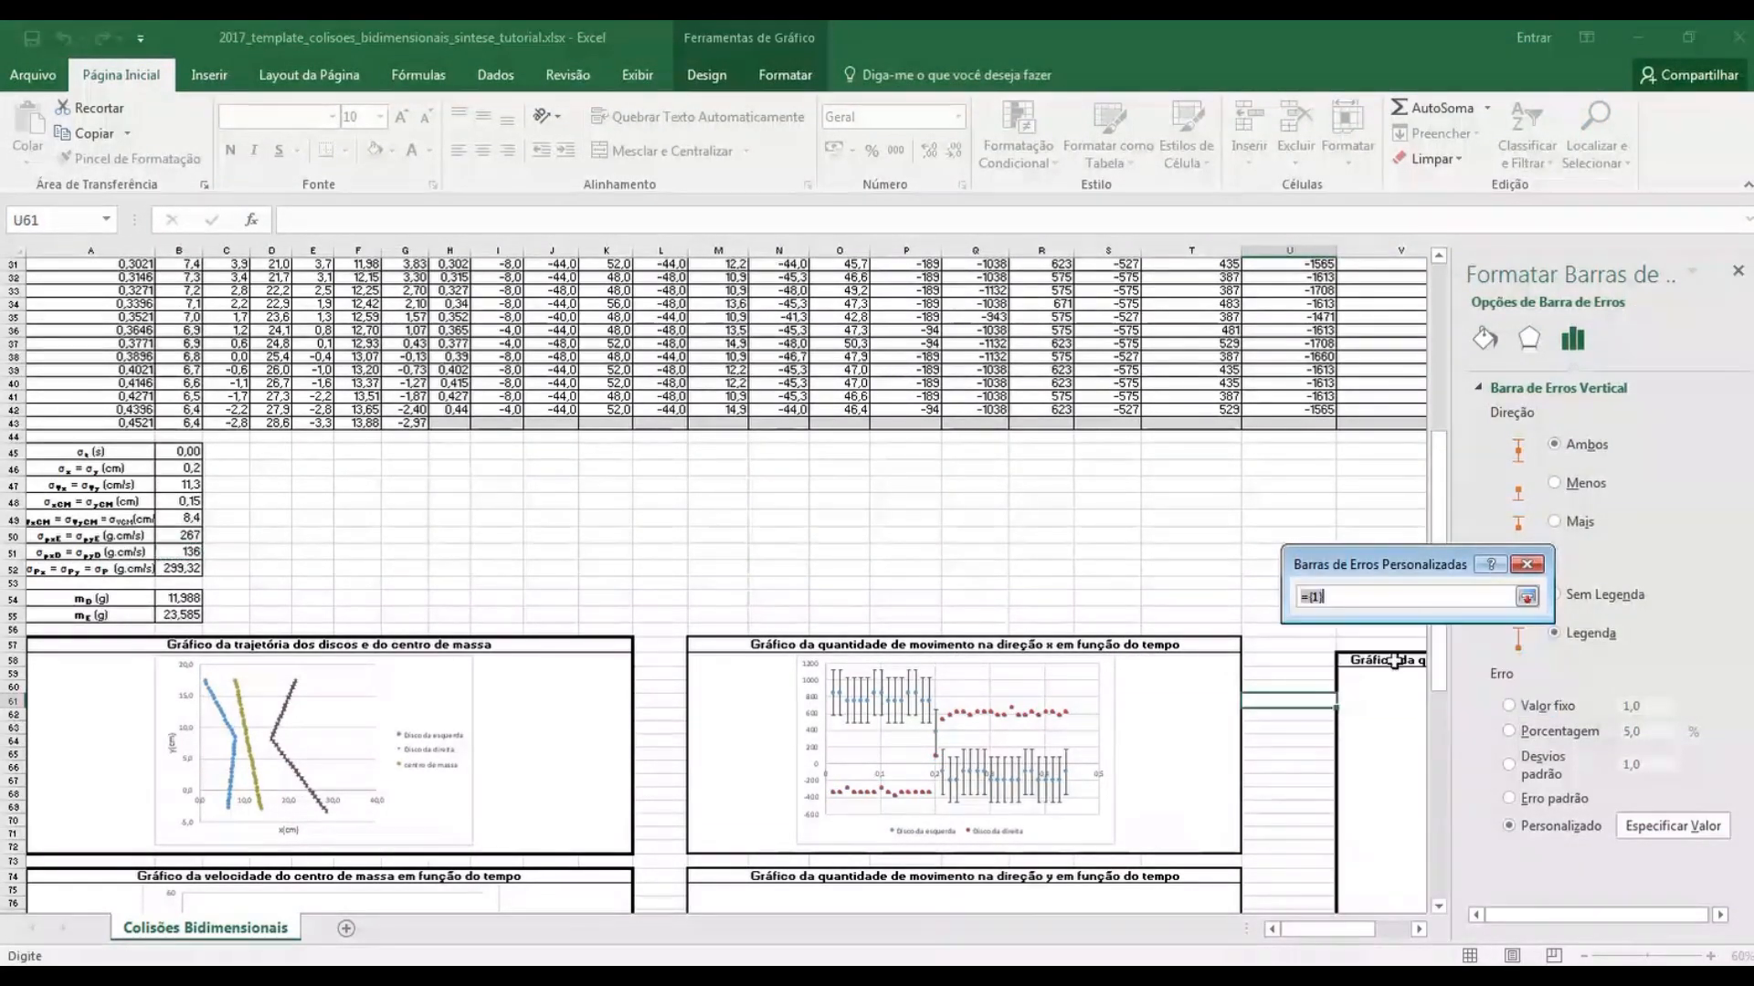
{"action": "left_click", "coordinate": [179, 552]}
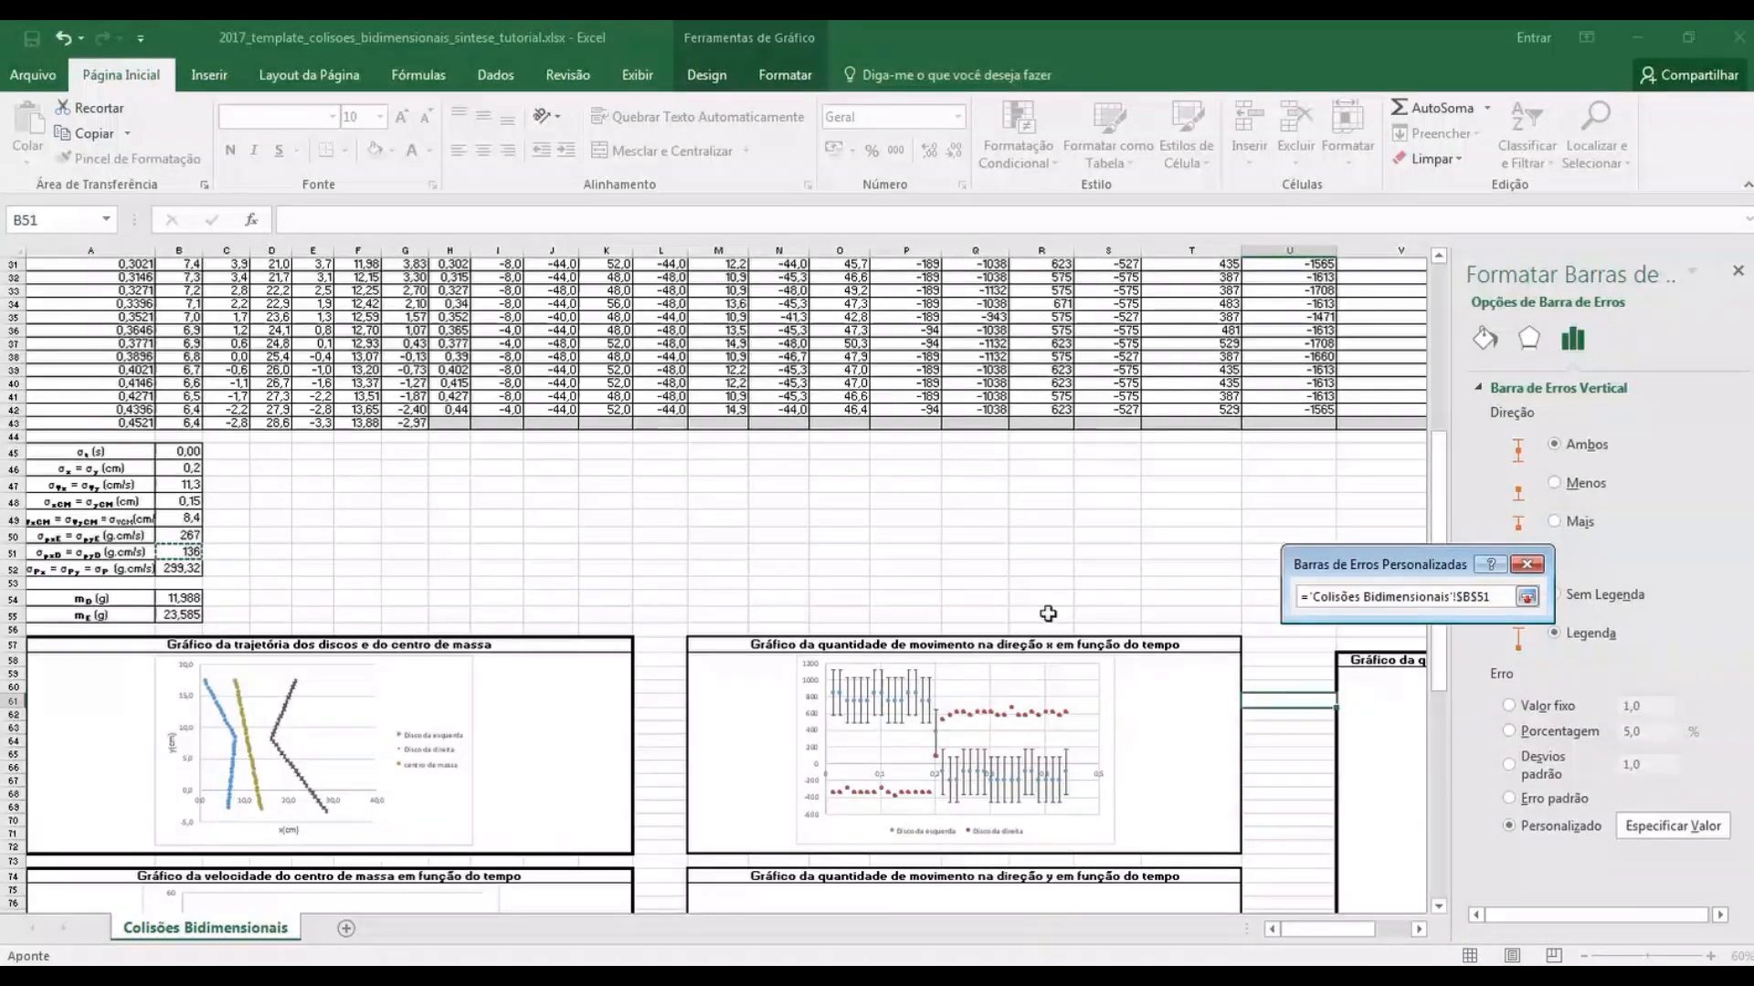
{"action": "left_click", "coordinate": [1527, 596]}
{"action": "left_click", "coordinate": [1406, 687]}
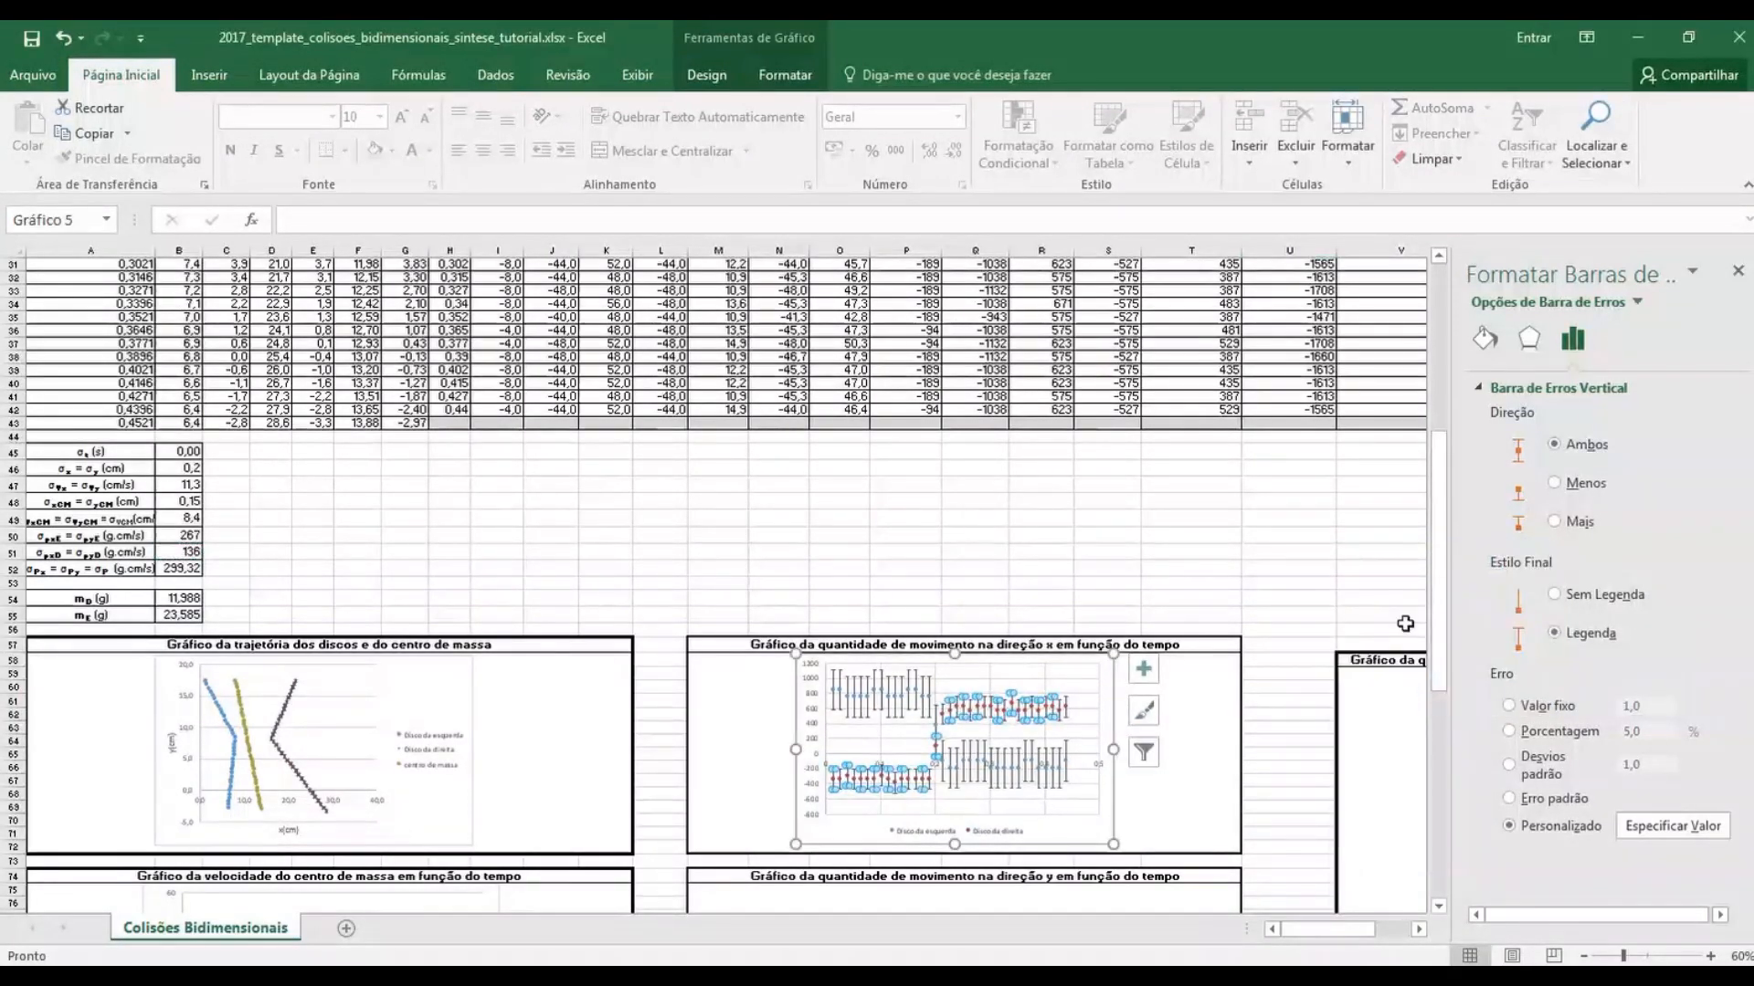
{"action": "left_click", "coordinate": [1303, 583]}
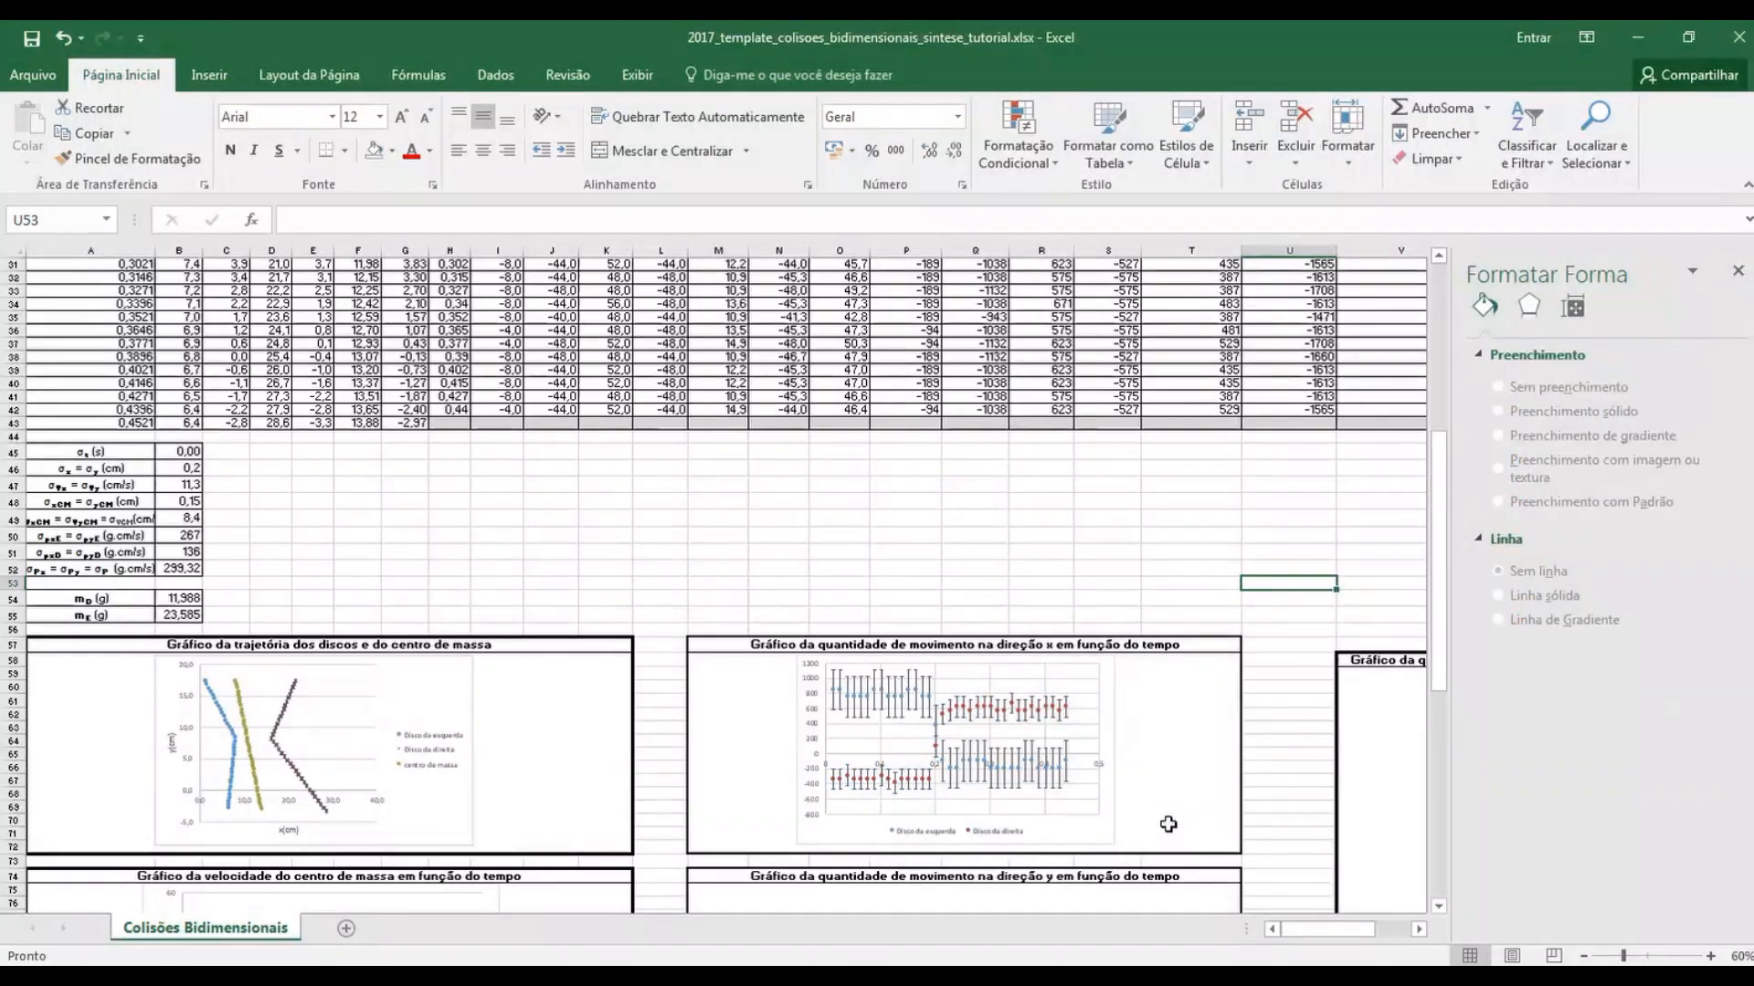
Insert a markers-only scatter chart and place it in the empty area beside the data table
{"action": "scroll", "coordinate": [1167, 822], "scroll_direction": "down", "scroll_amount": 3}
{"action": "scroll", "coordinate": [1168, 822], "scroll_direction": "down", "scroll_amount": 2}
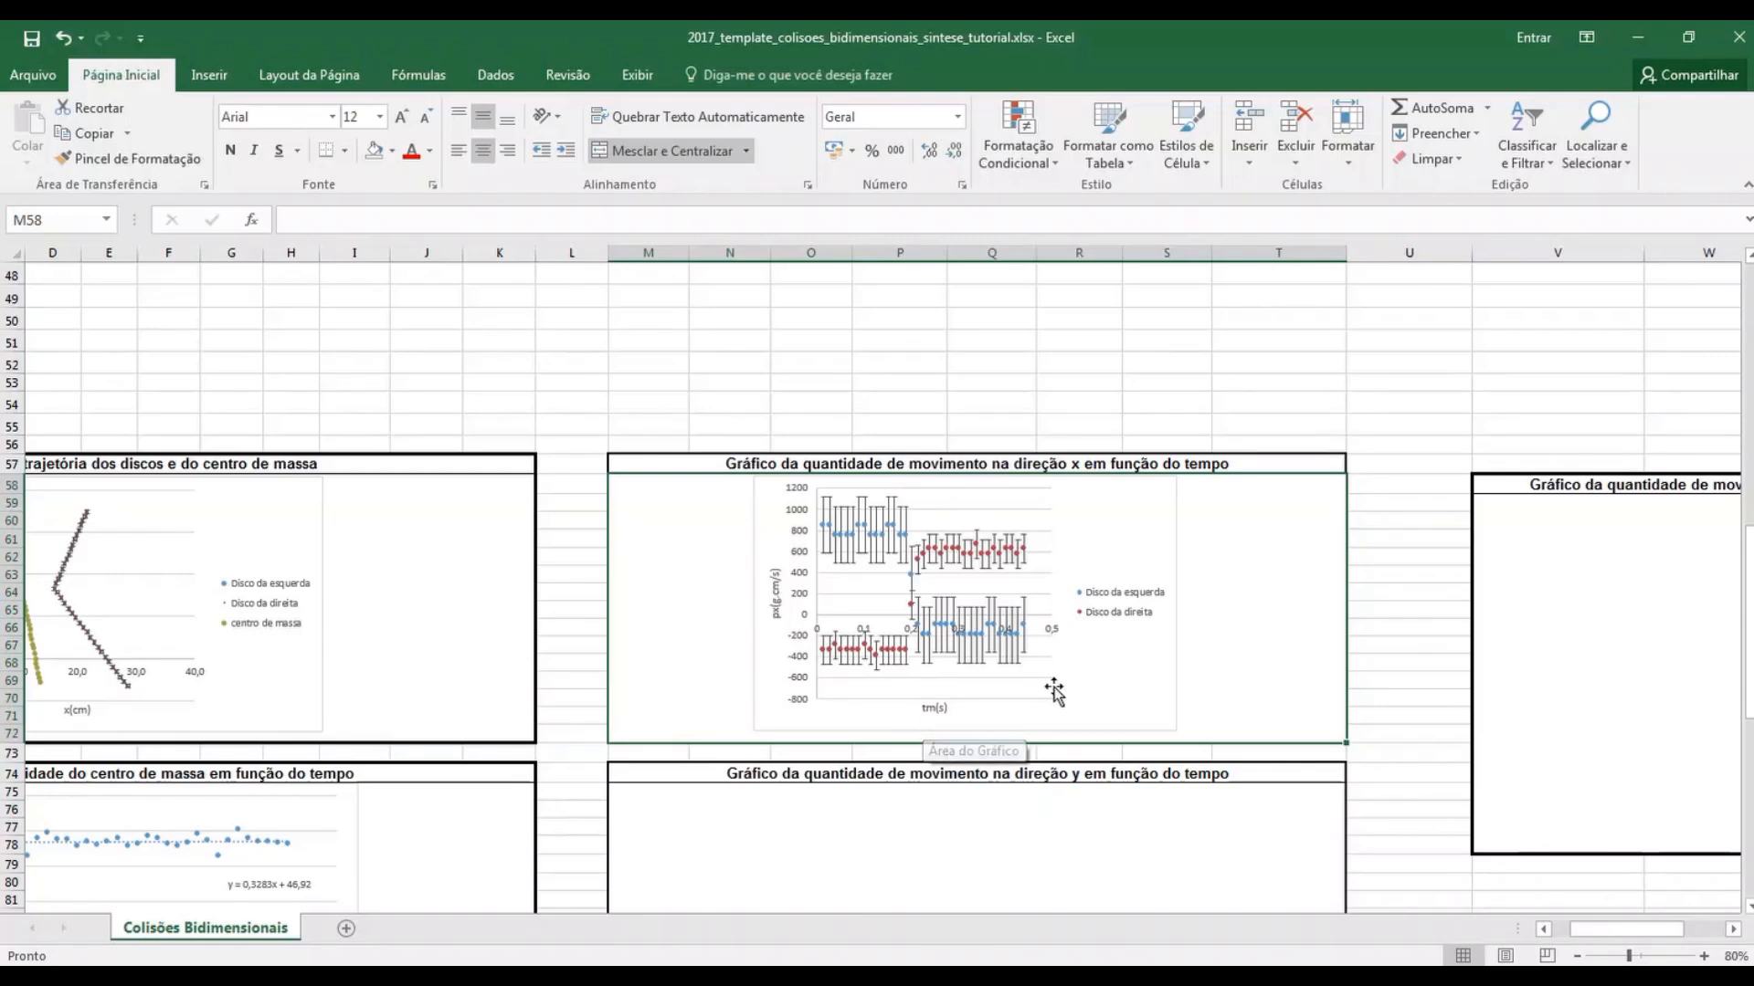
{"action": "left_click_drag", "start_coordinate": [1604, 930], "coordinate": [1719, 929]}
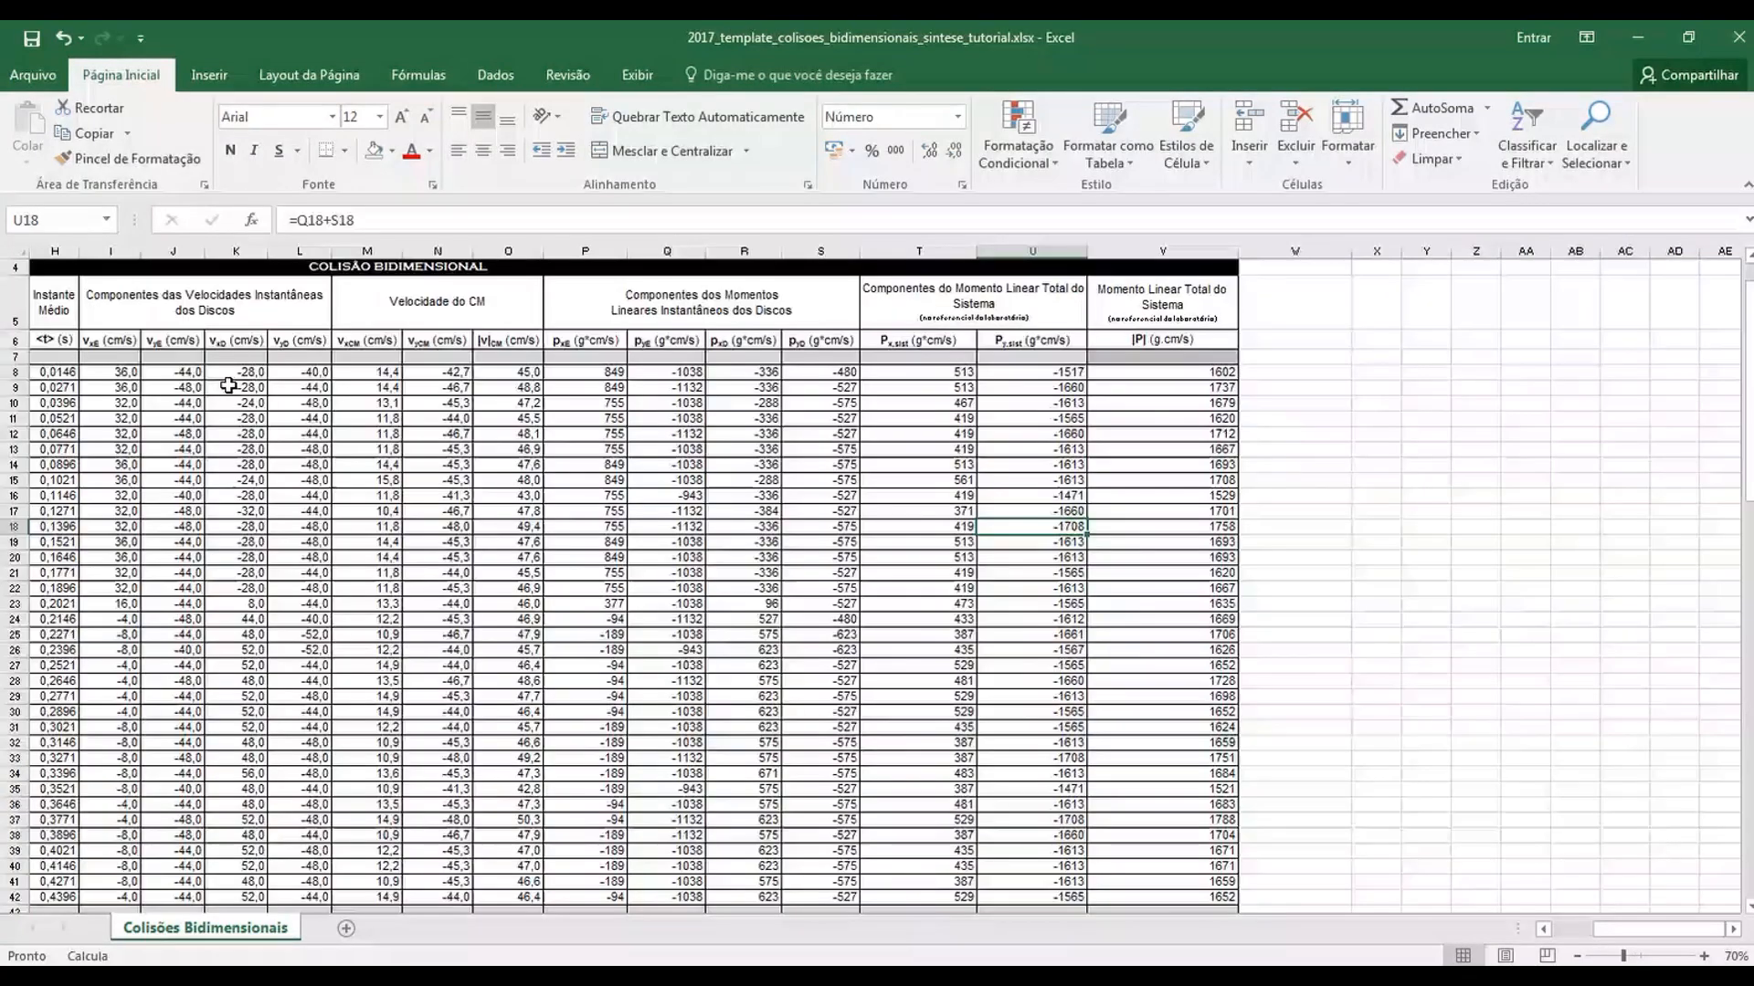
{"action": "left_click", "coordinate": [209, 75]}
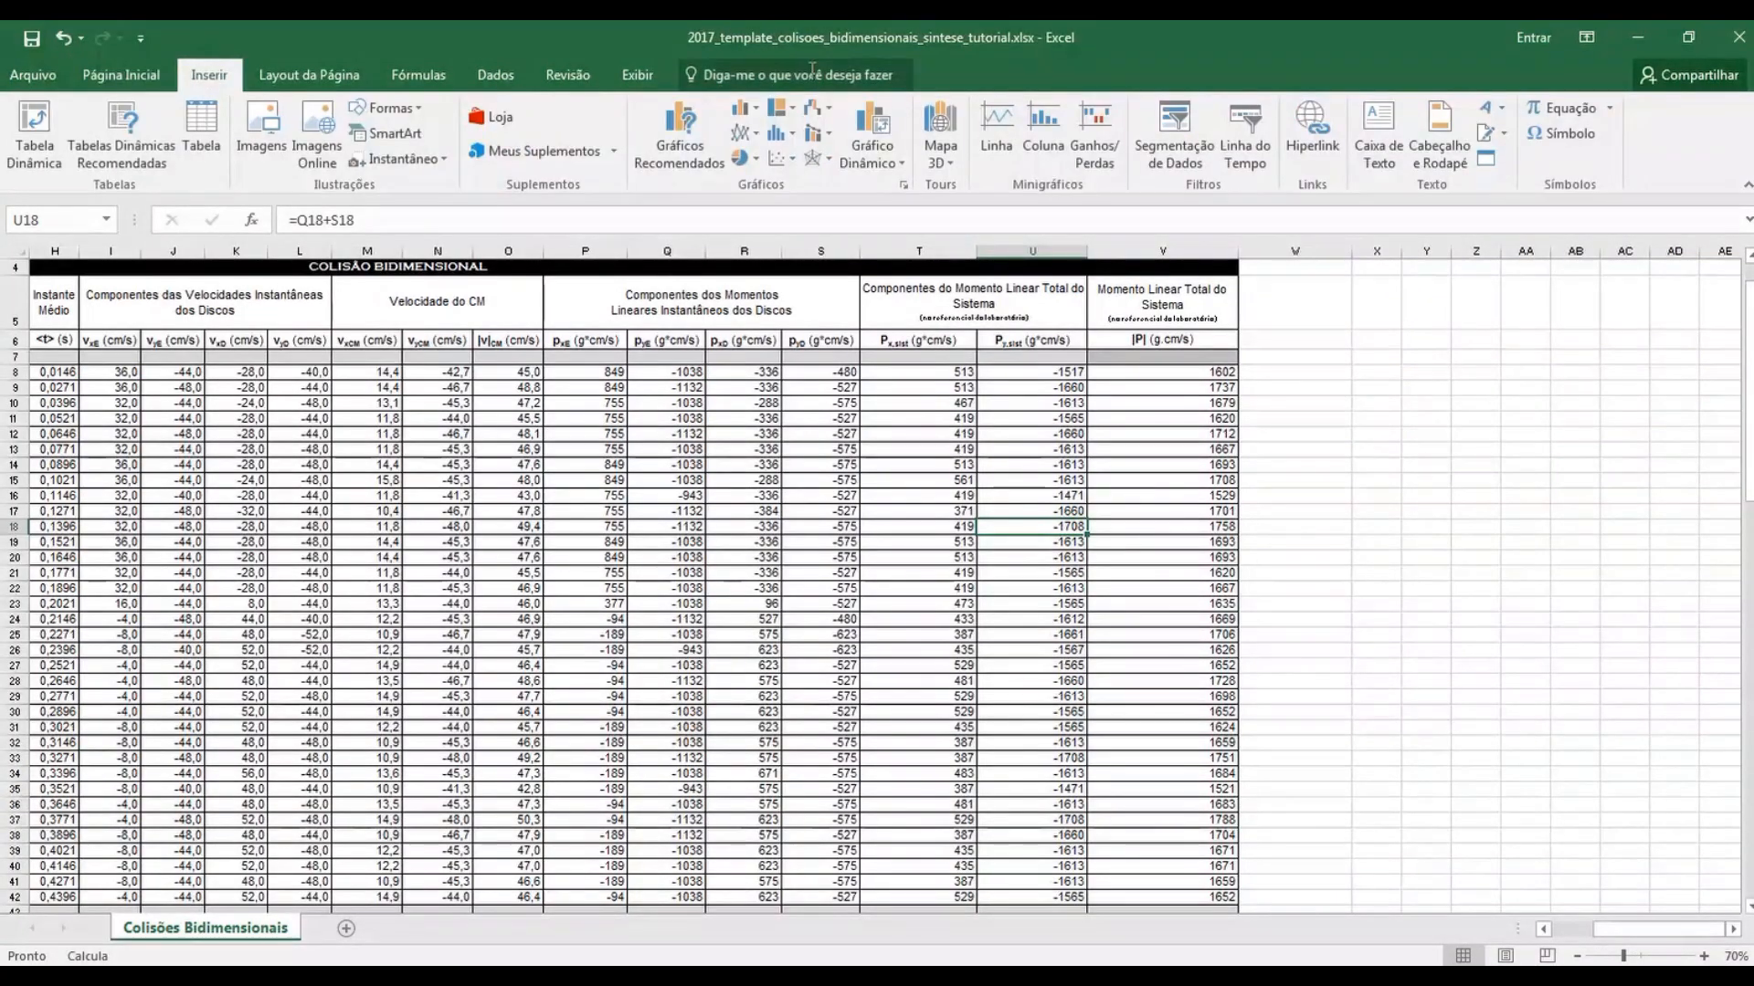
{"action": "left_click", "coordinate": [775, 157]}
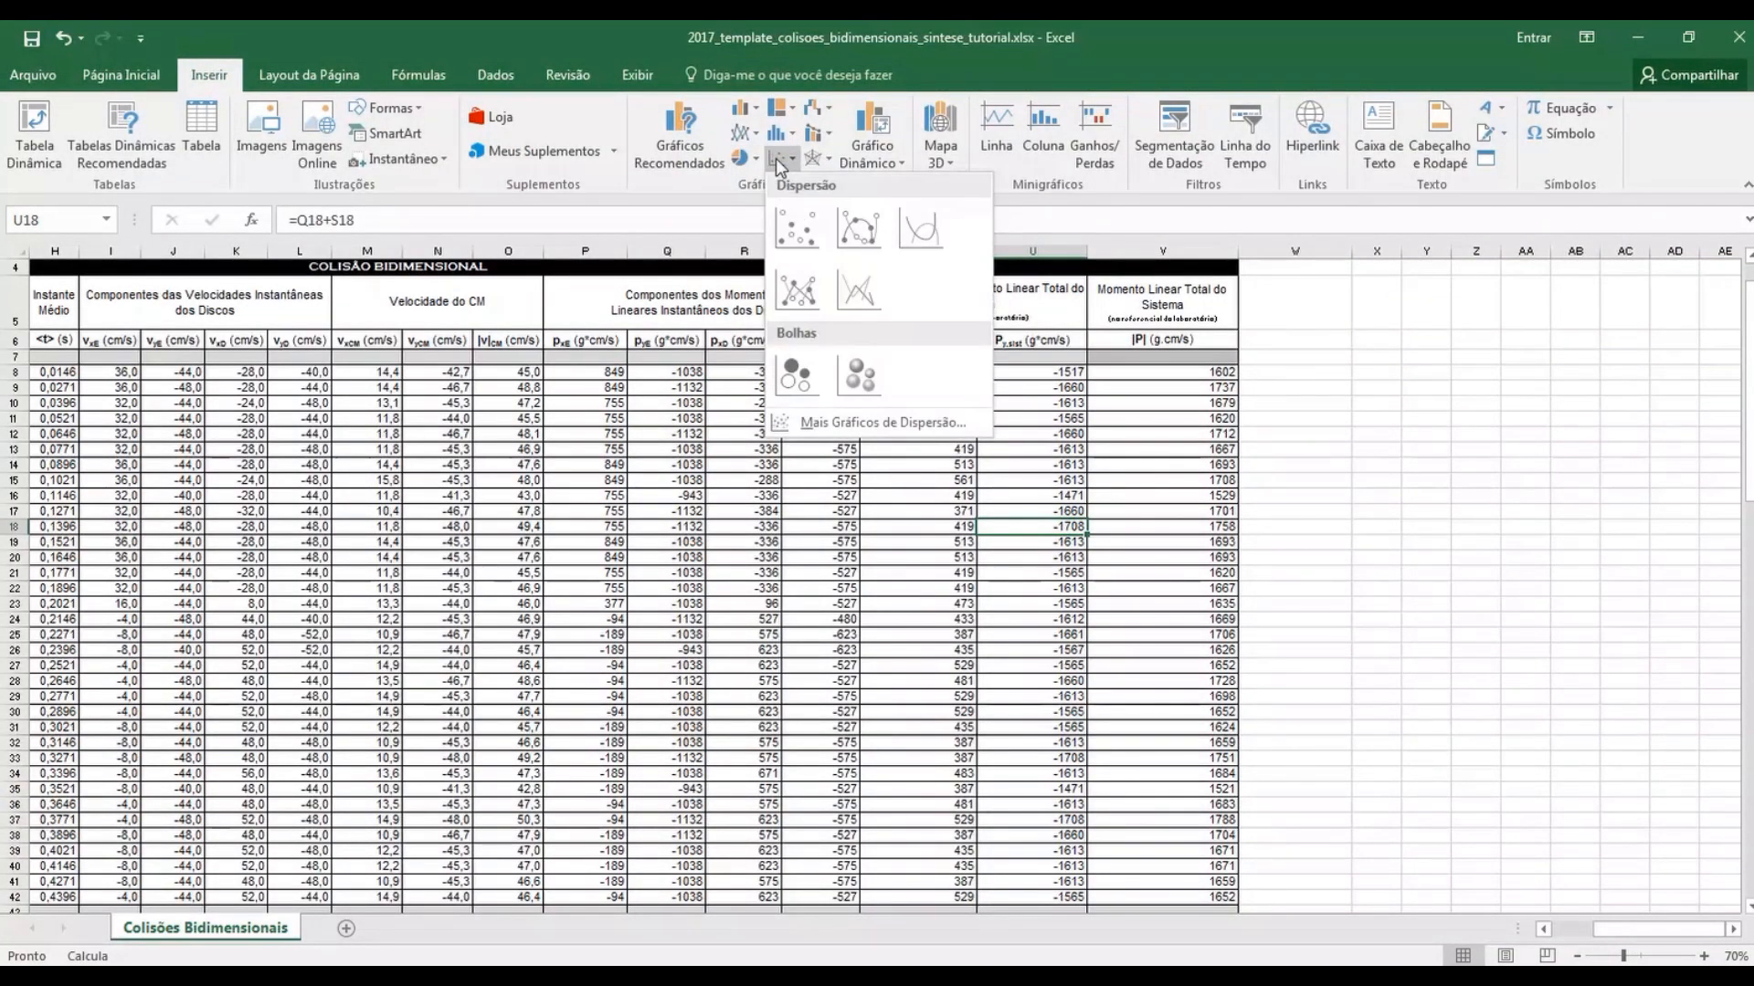
{"action": "left_click", "coordinate": [803, 232]}
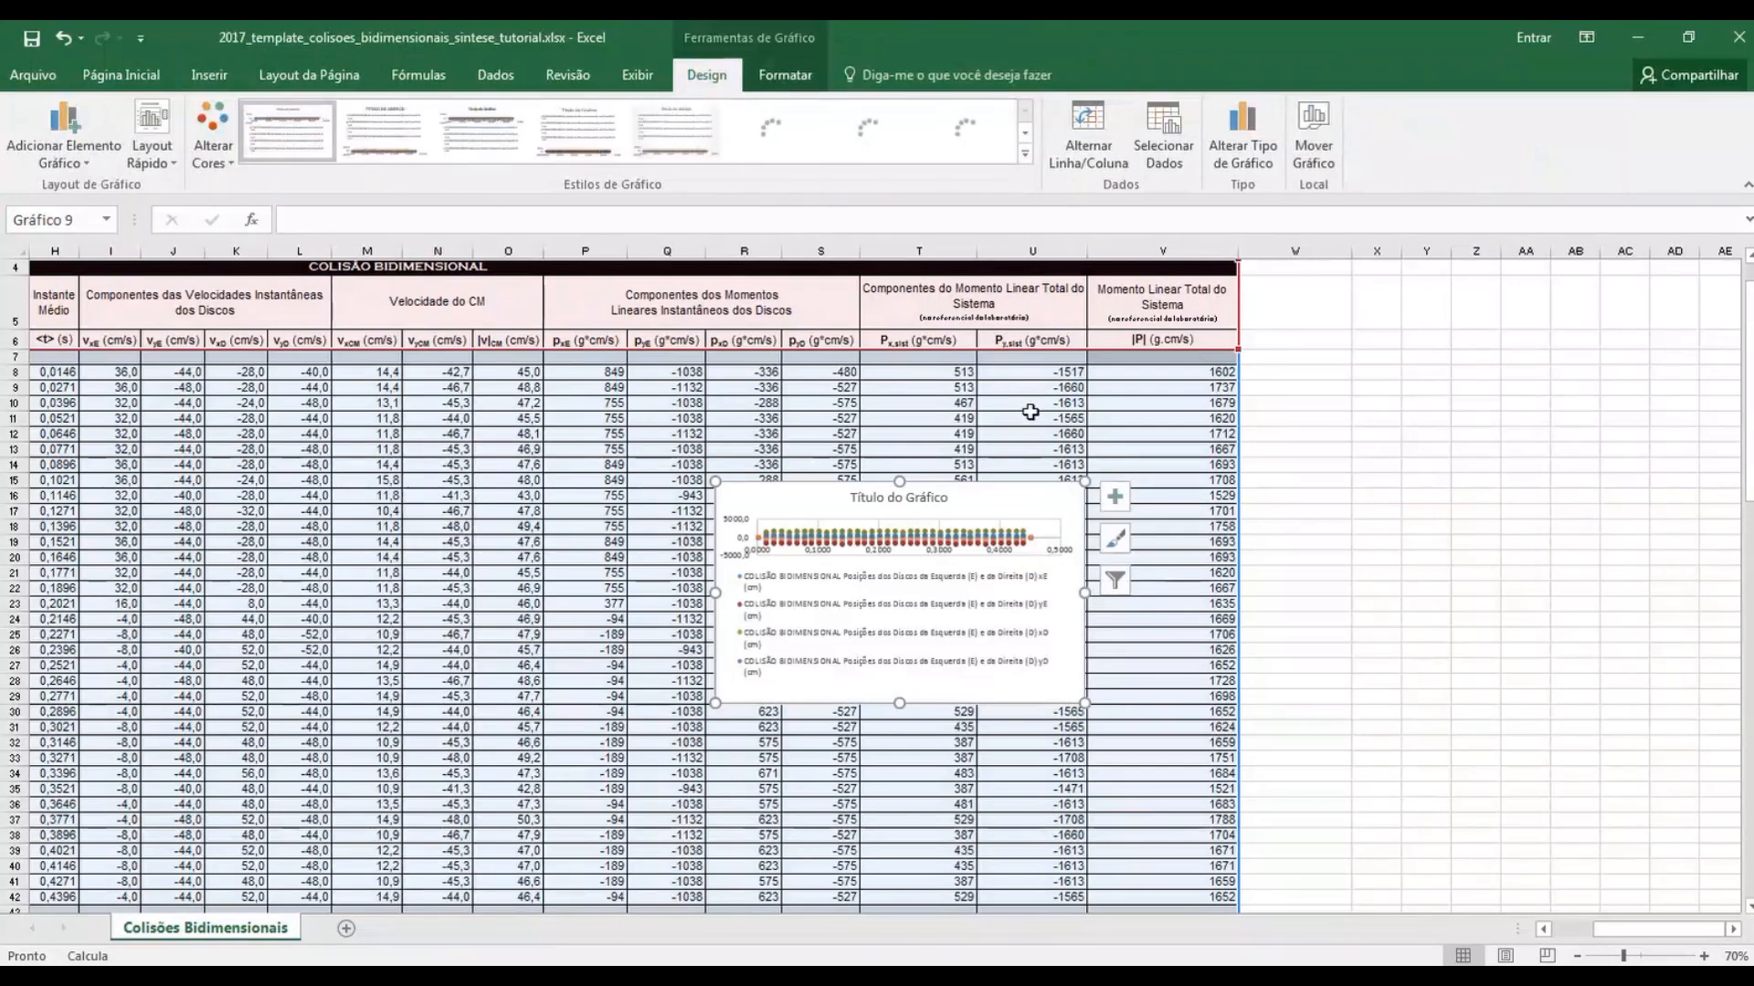
{"action": "left_click_drag", "start_coordinate": [1087, 494], "coordinate": [1609, 407]}
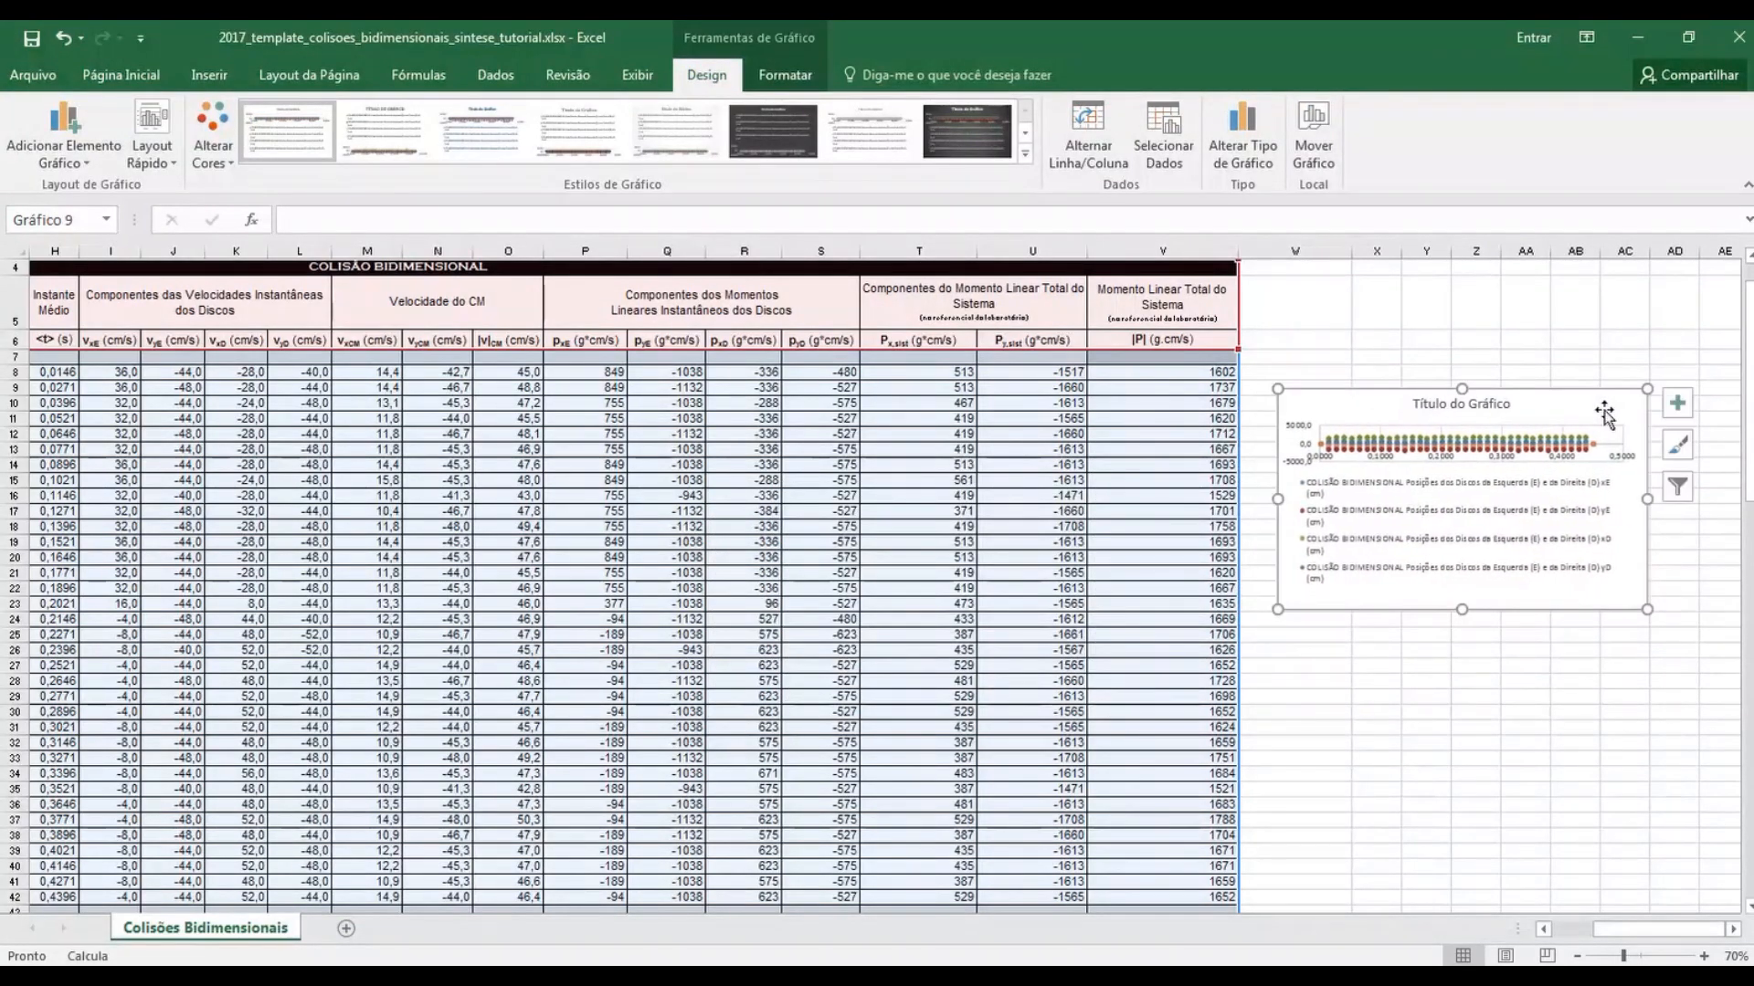
Open the new chart's data source and remove all of its automatically added series
{"action": "right_click", "coordinate": [1603, 411]}
{"action": "left_click", "coordinate": [1457, 648]}
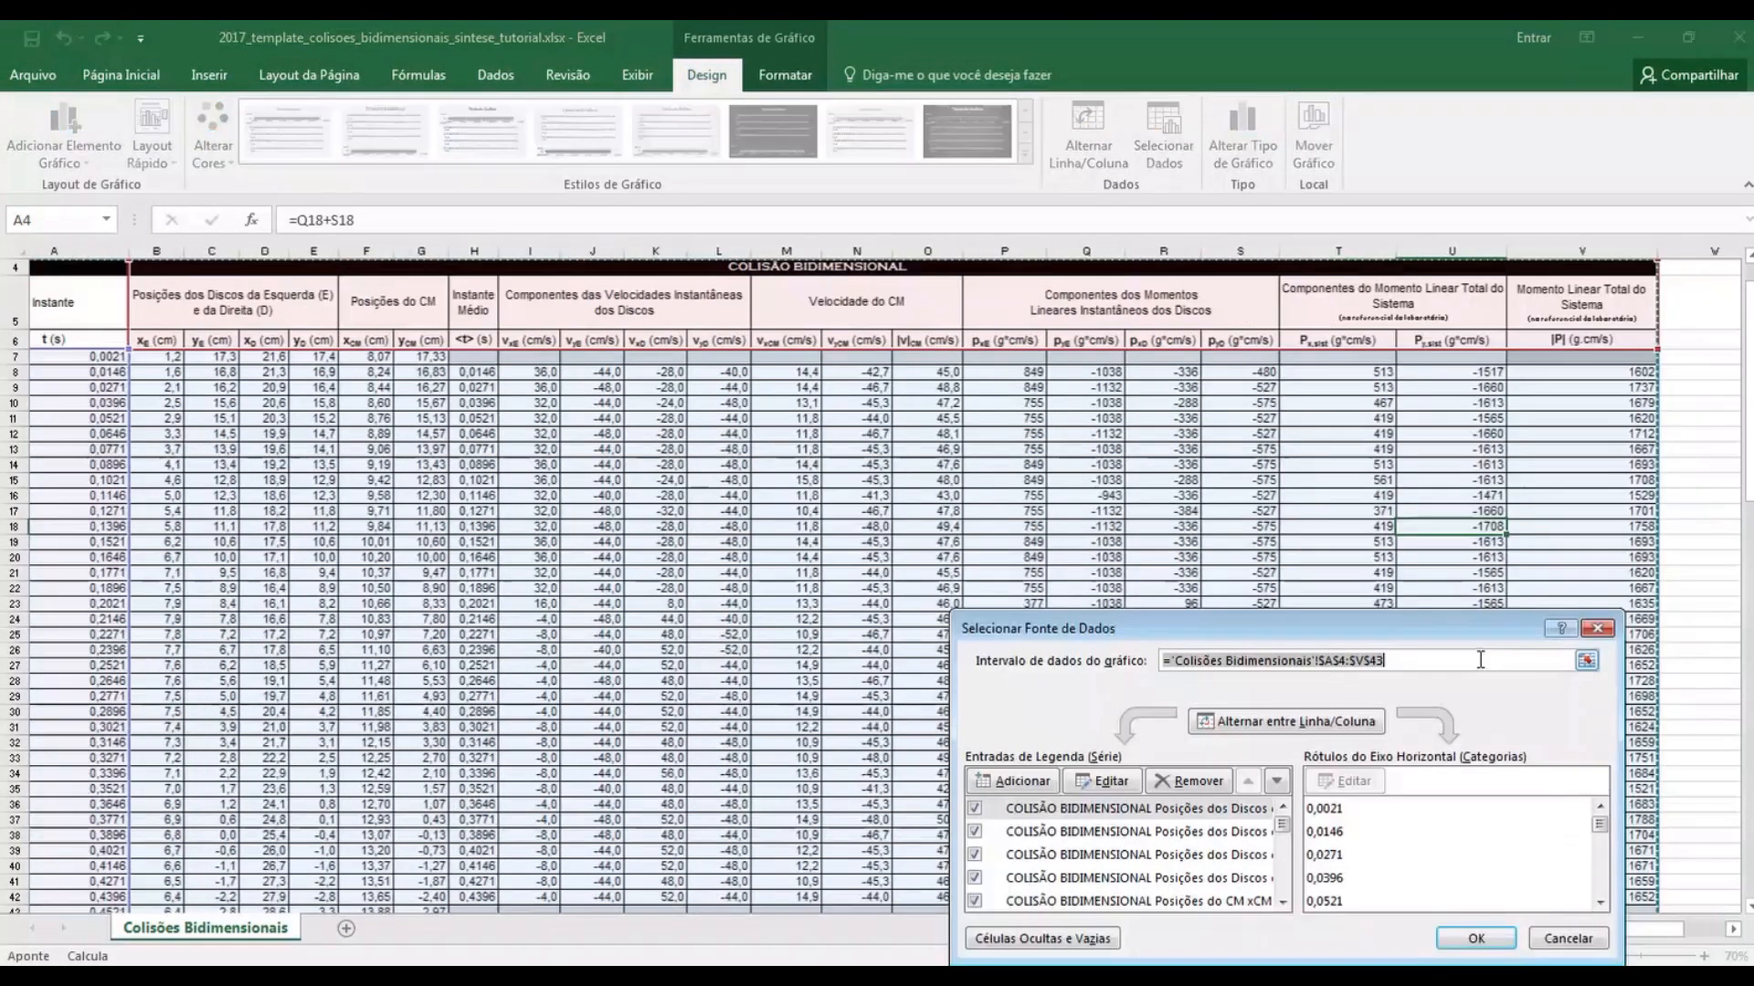
{"action": "left_click", "coordinate": [1208, 784]}
{"action": "left_click", "coordinate": [1208, 784]}
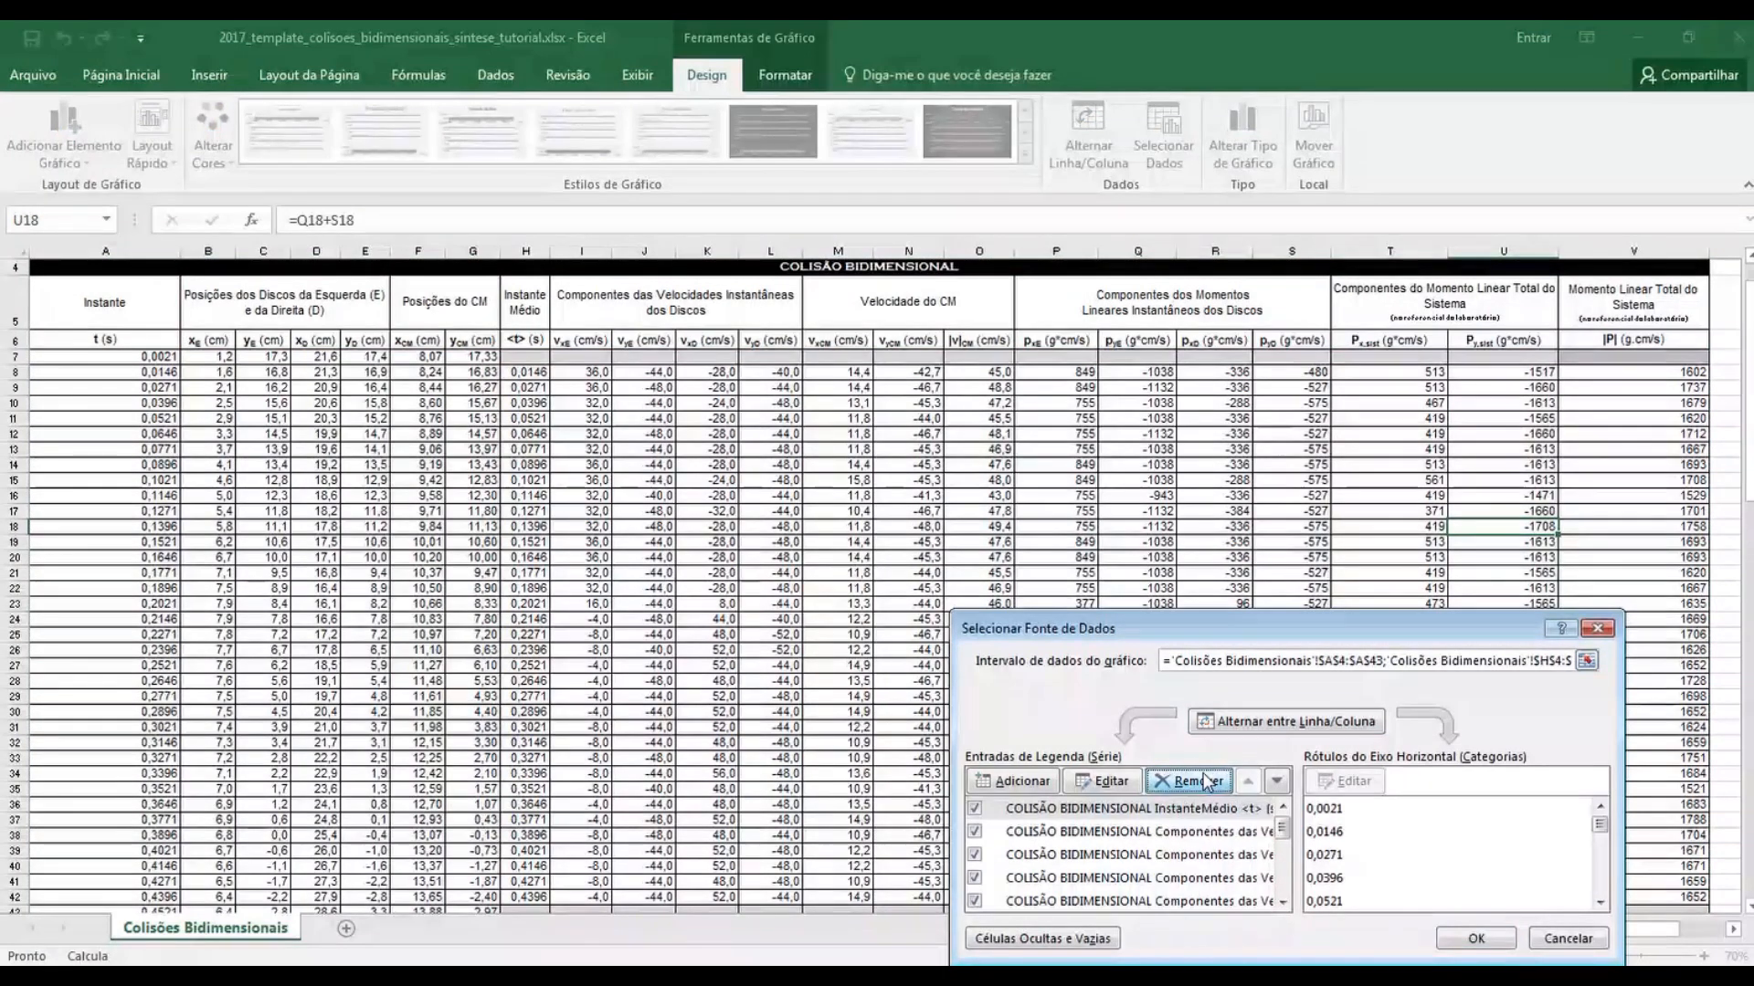
{"action": "left_click", "coordinate": [1207, 784]}
{"action": "left_click", "coordinate": [1207, 784]}
{"action": "left_click", "coordinate": [1208, 781]}
{"action": "left_click", "coordinate": [1207, 781]}
{"action": "left_click", "coordinate": [1207, 782]}
{"action": "left_click", "coordinate": [1207, 782]}
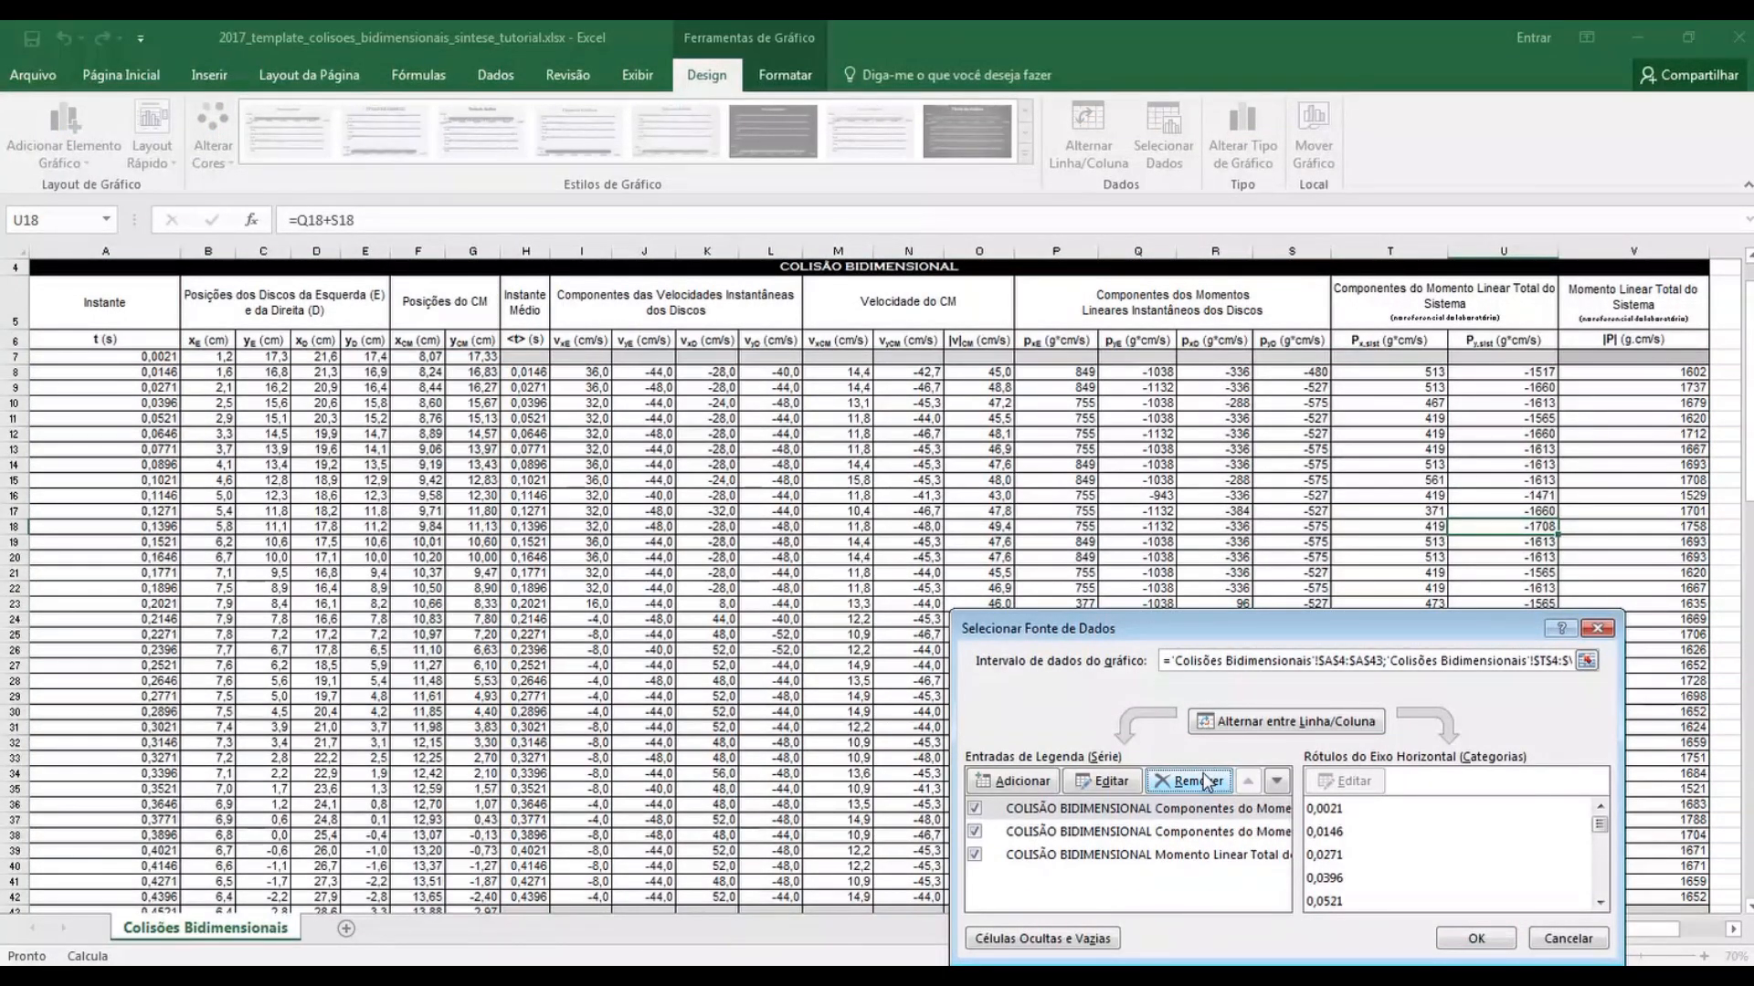
{"action": "left_click", "coordinate": [1207, 781]}
{"action": "left_click", "coordinate": [1207, 782]}
Add a series with X values H8:H42 and Y values V8:V42 to the chart and accept the data source
{"action": "left_click", "coordinate": [1028, 781]}
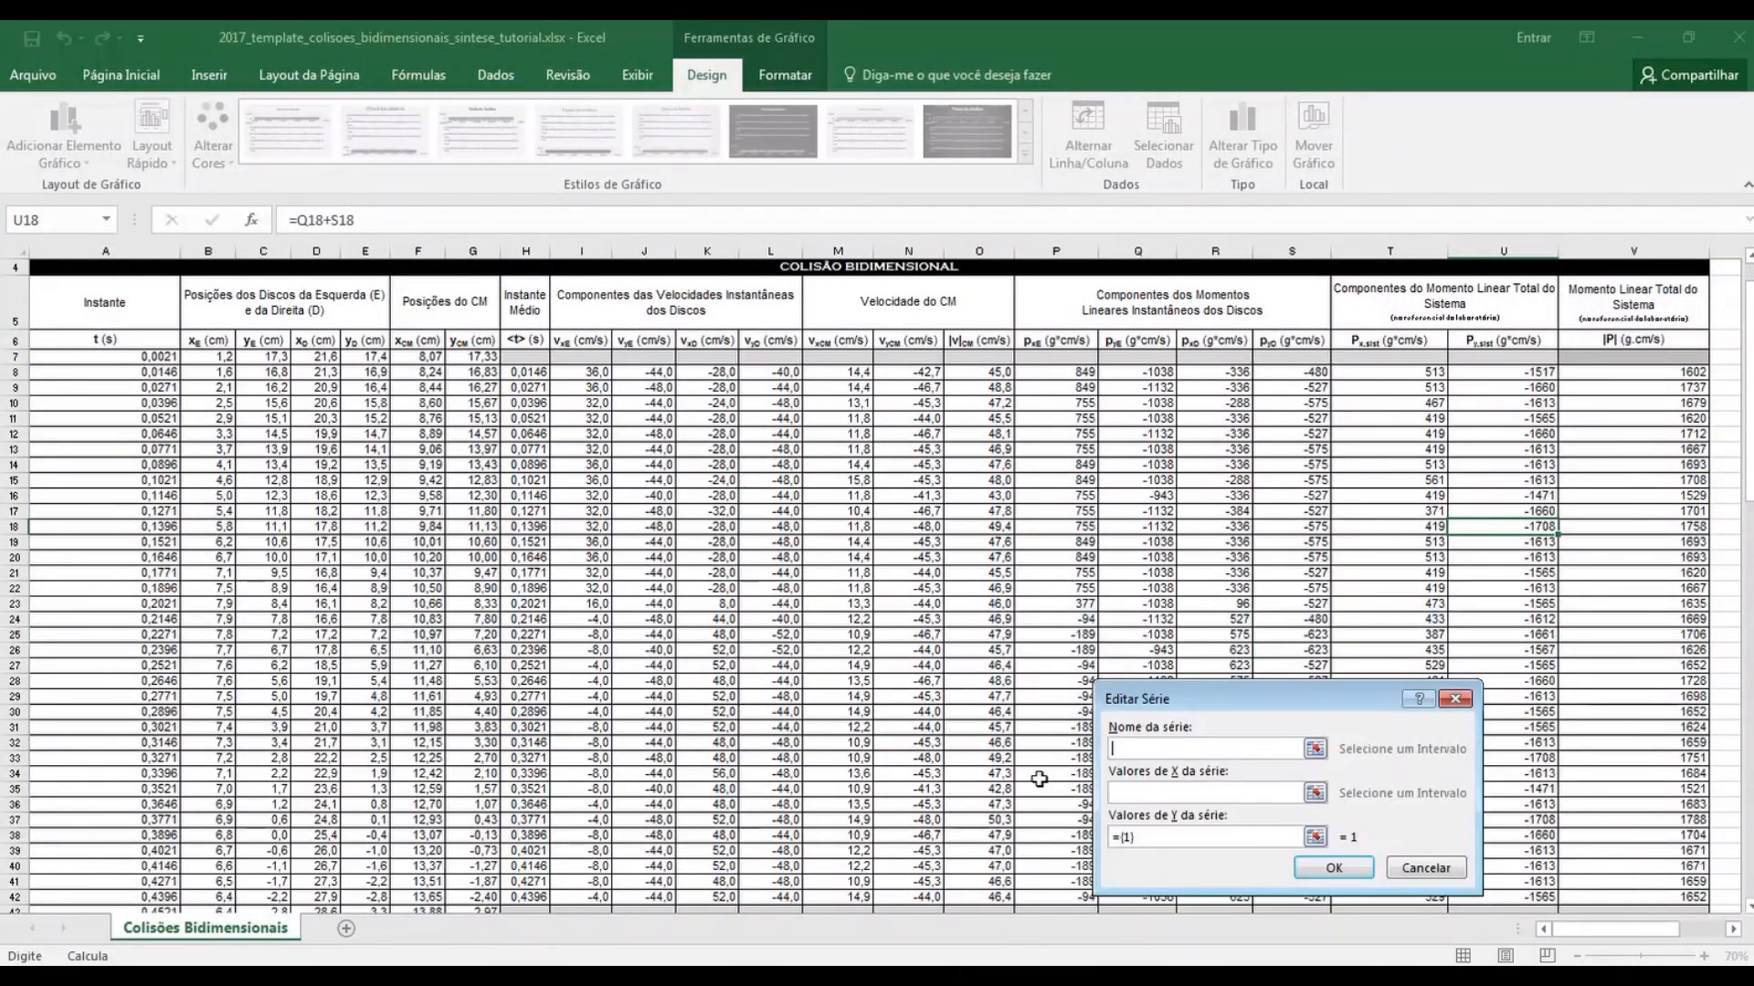
{"action": "left_click", "coordinate": [1315, 793]}
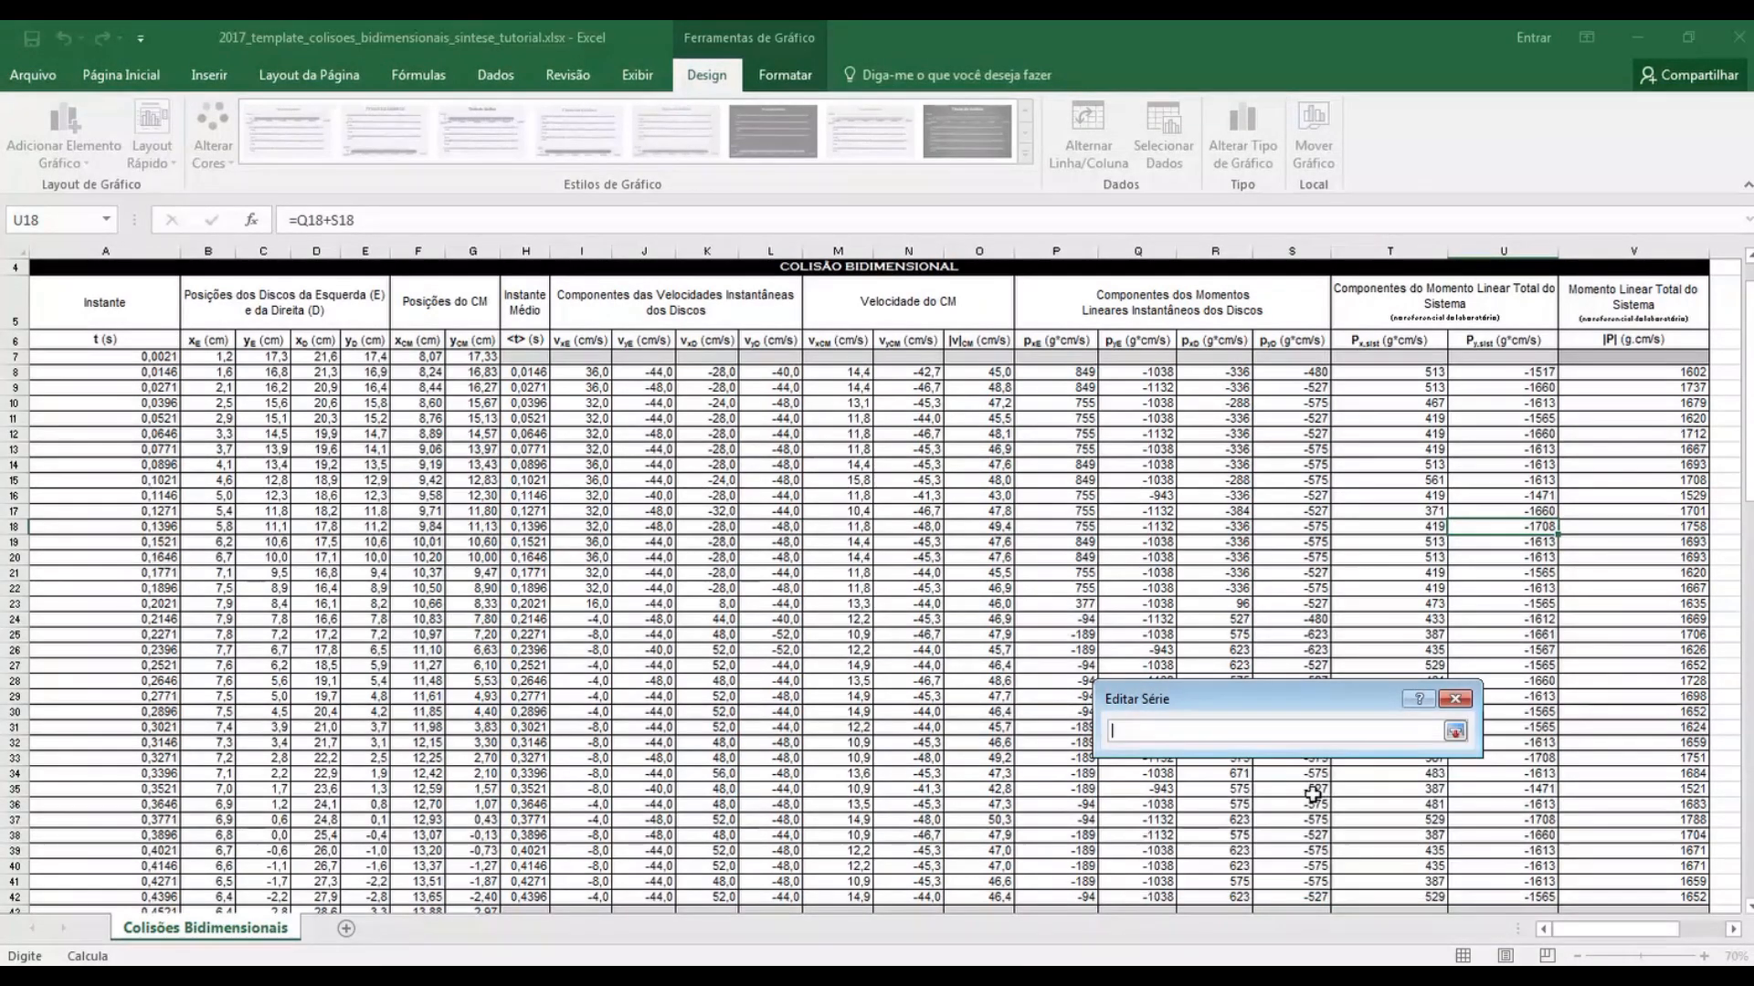
{"action": "left_click_drag", "start_coordinate": [522, 373], "coordinate": [540, 905]}
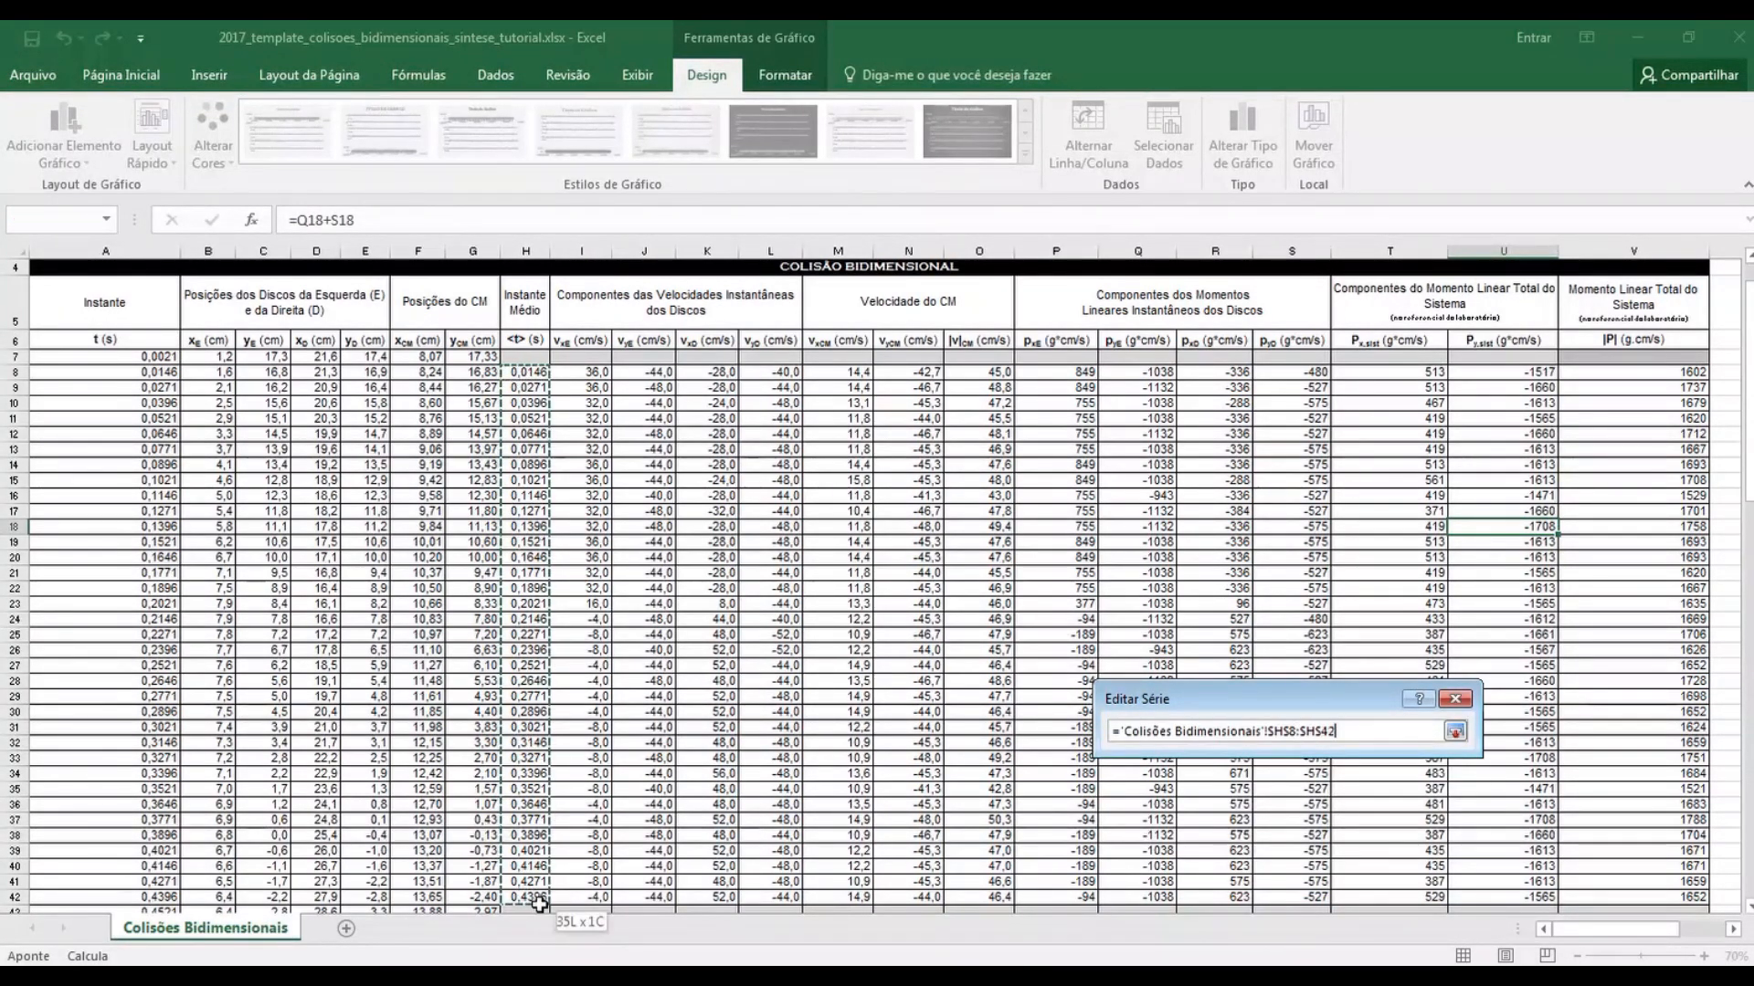
{"action": "left_click", "coordinate": [1455, 730]}
{"action": "left_click", "coordinate": [1314, 837]}
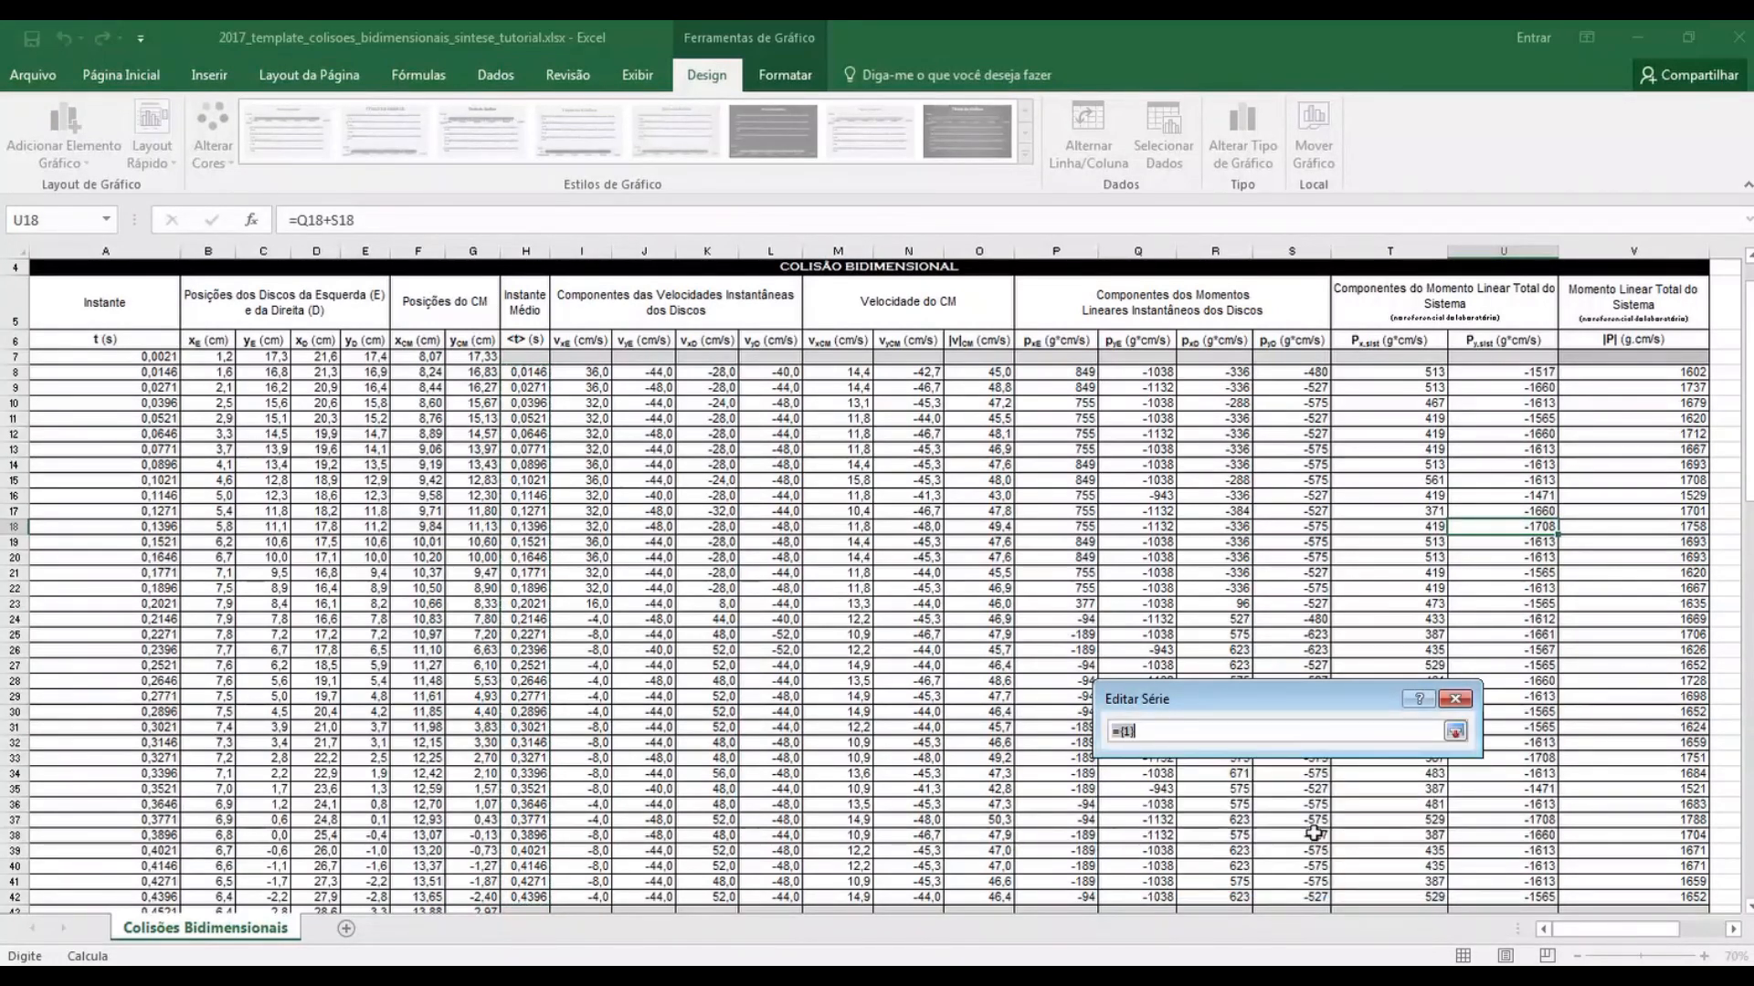
{"action": "left_click_drag", "start_coordinate": [1651, 372], "coordinate": [1662, 806]}
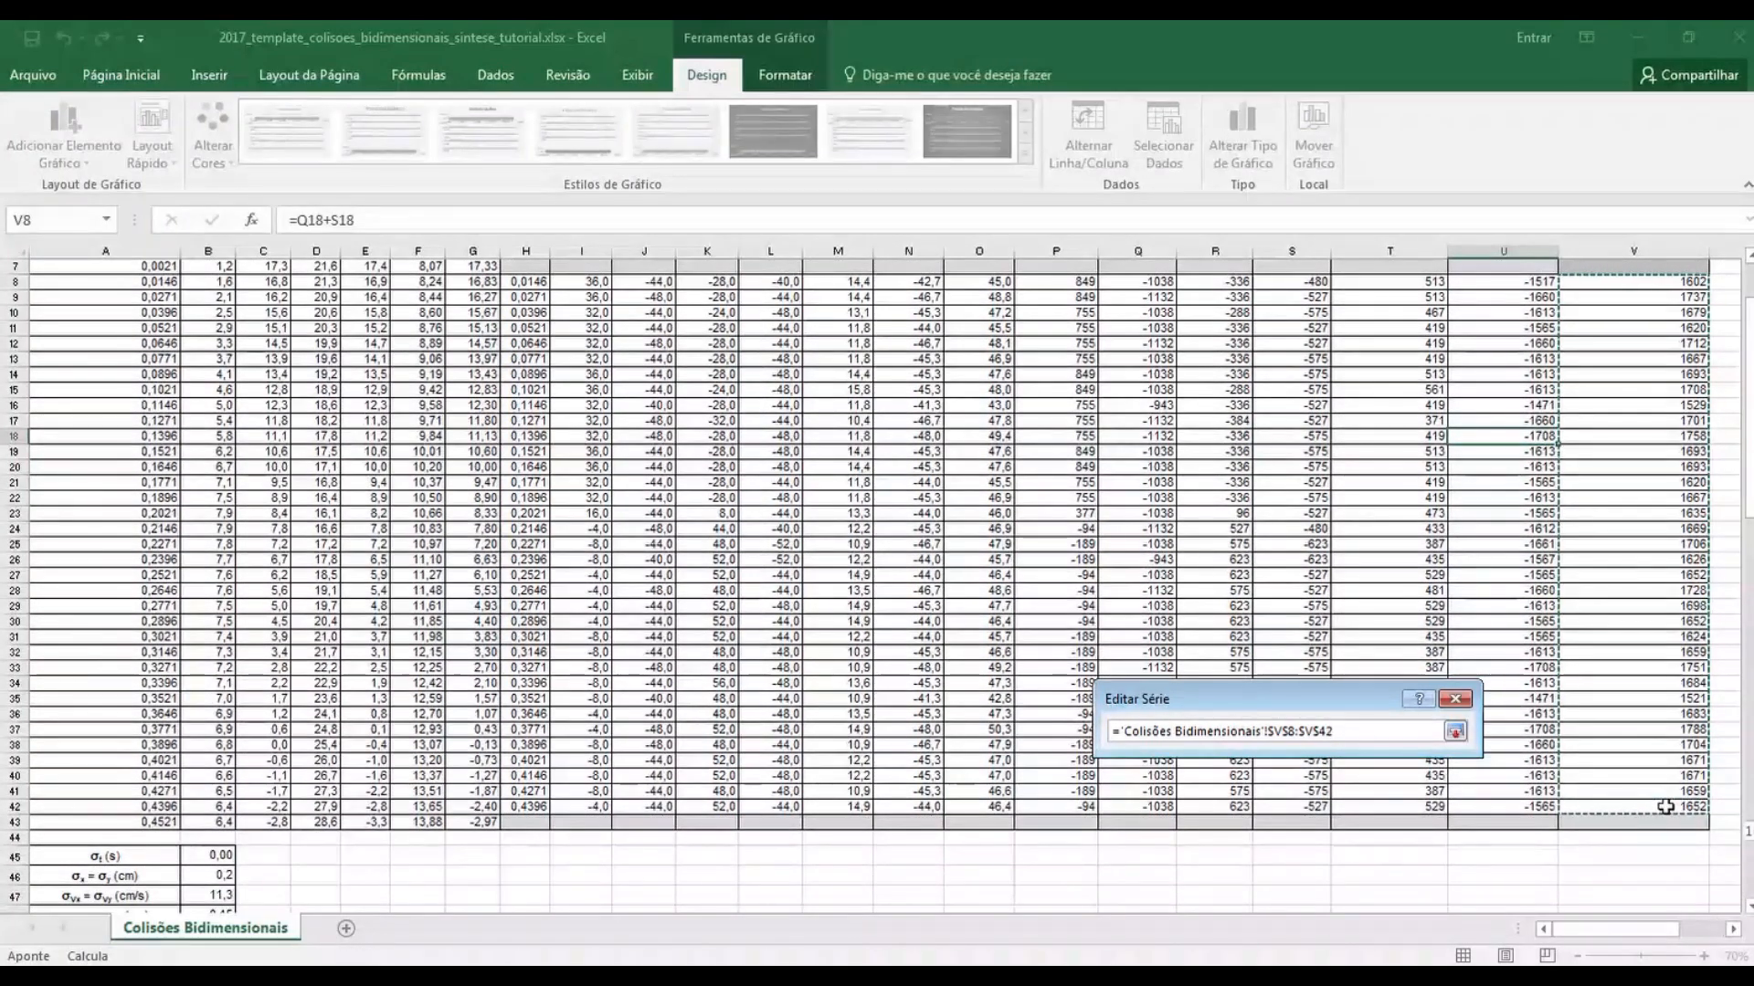
{"action": "left_click", "coordinate": [1456, 738]}
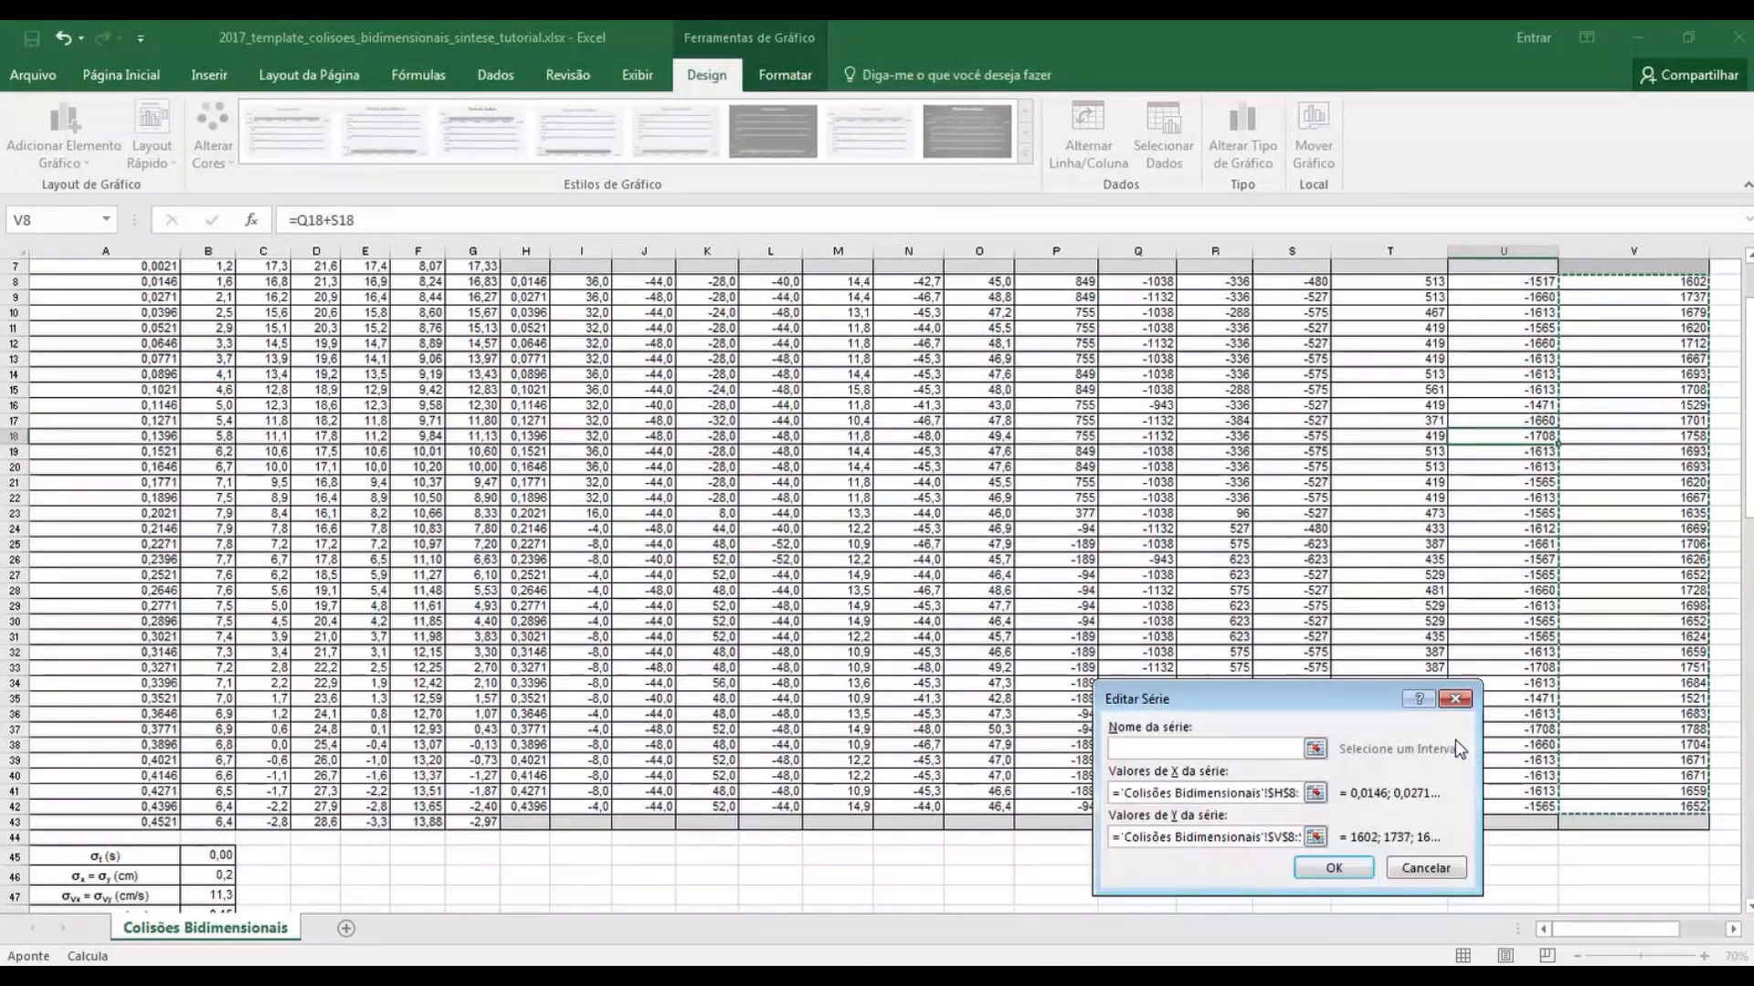
{"action": "left_click", "coordinate": [1326, 872]}
{"action": "left_click", "coordinate": [1476, 939]}
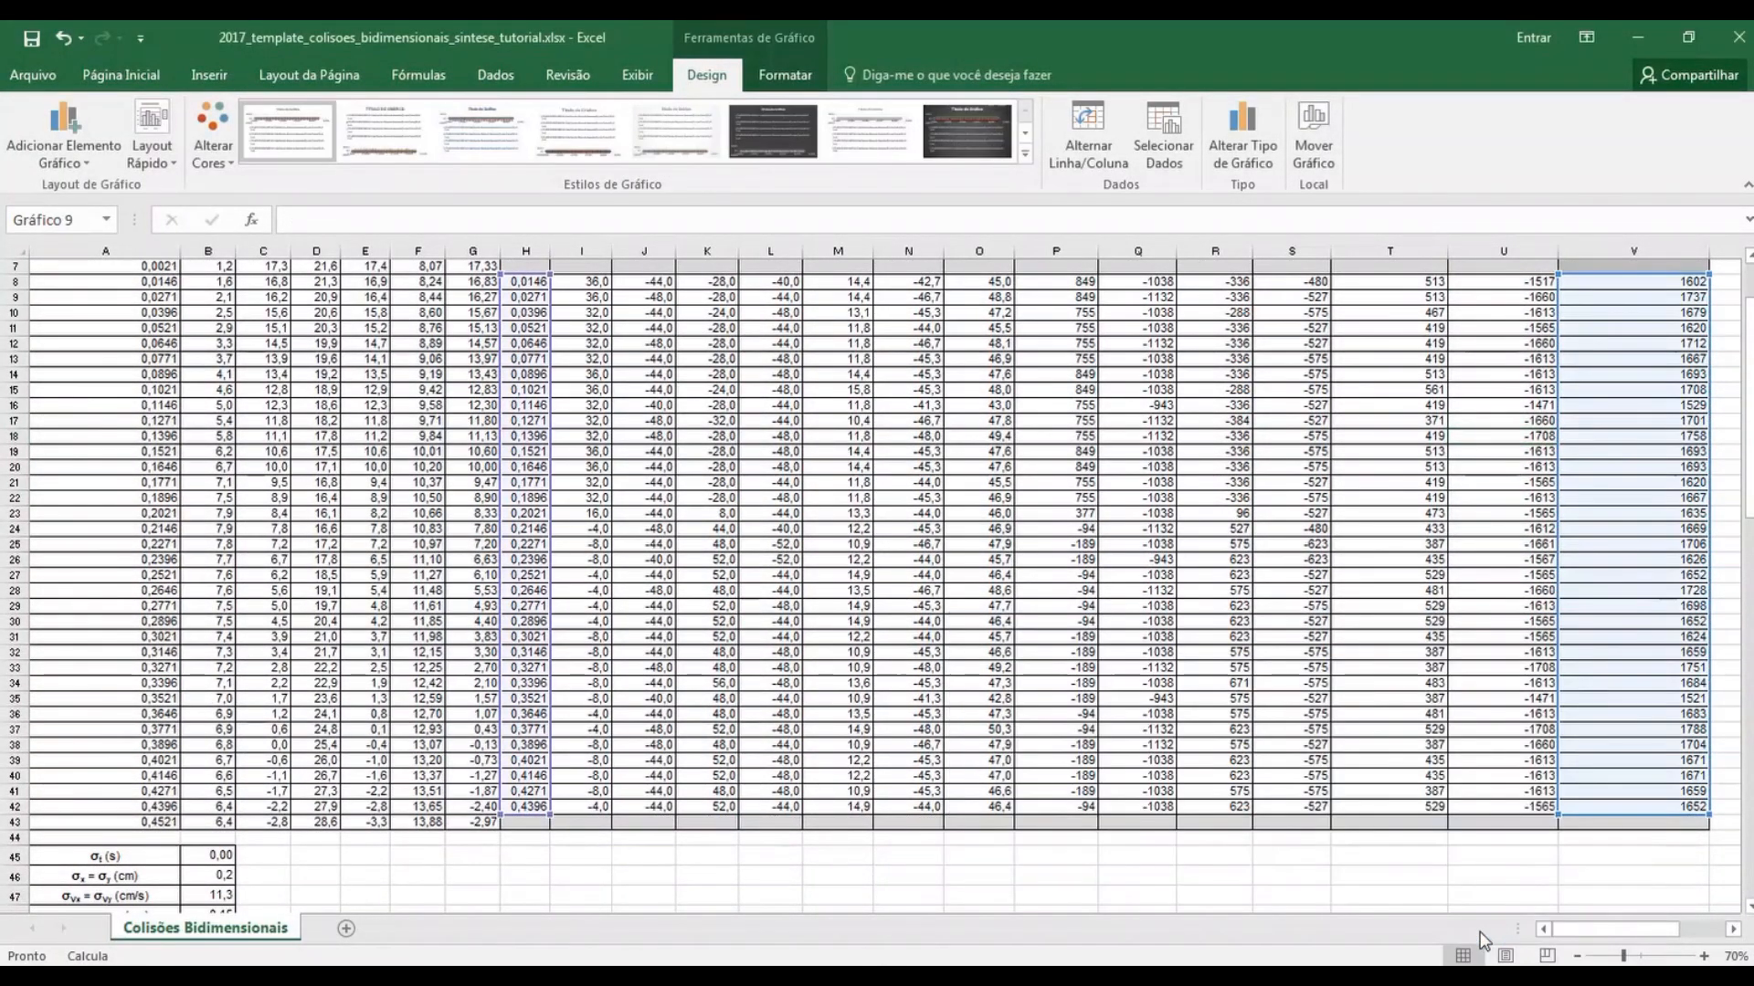
Move the chart onto the data table and apply the first quick layout with chart title, axis titles and legend
{"action": "scroll", "coordinate": [1420, 874], "scroll_direction": "up", "scroll_amount": 2}
{"action": "scroll", "coordinate": [1421, 874], "scroll_direction": "down", "scroll_amount": 11}
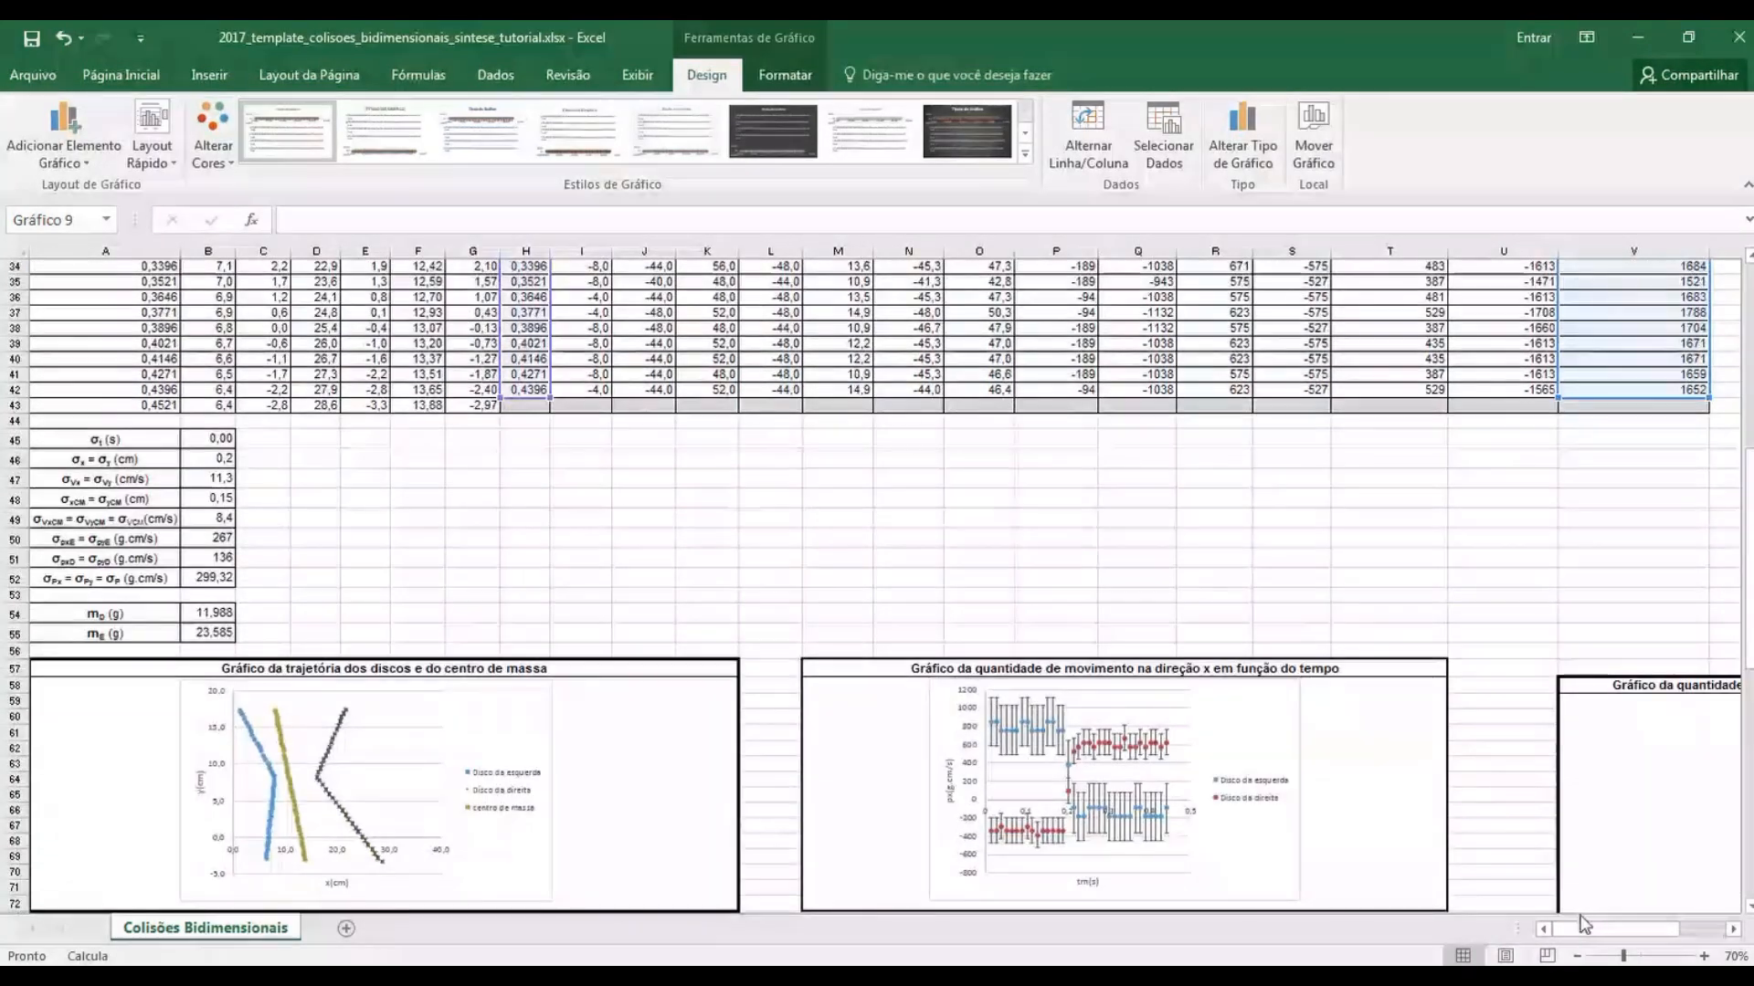
{"action": "left_click_drag", "start_coordinate": [1654, 929], "coordinate": [1700, 936]}
{"action": "scroll", "coordinate": [1484, 782], "scroll_direction": "up", "scroll_amount": 11}
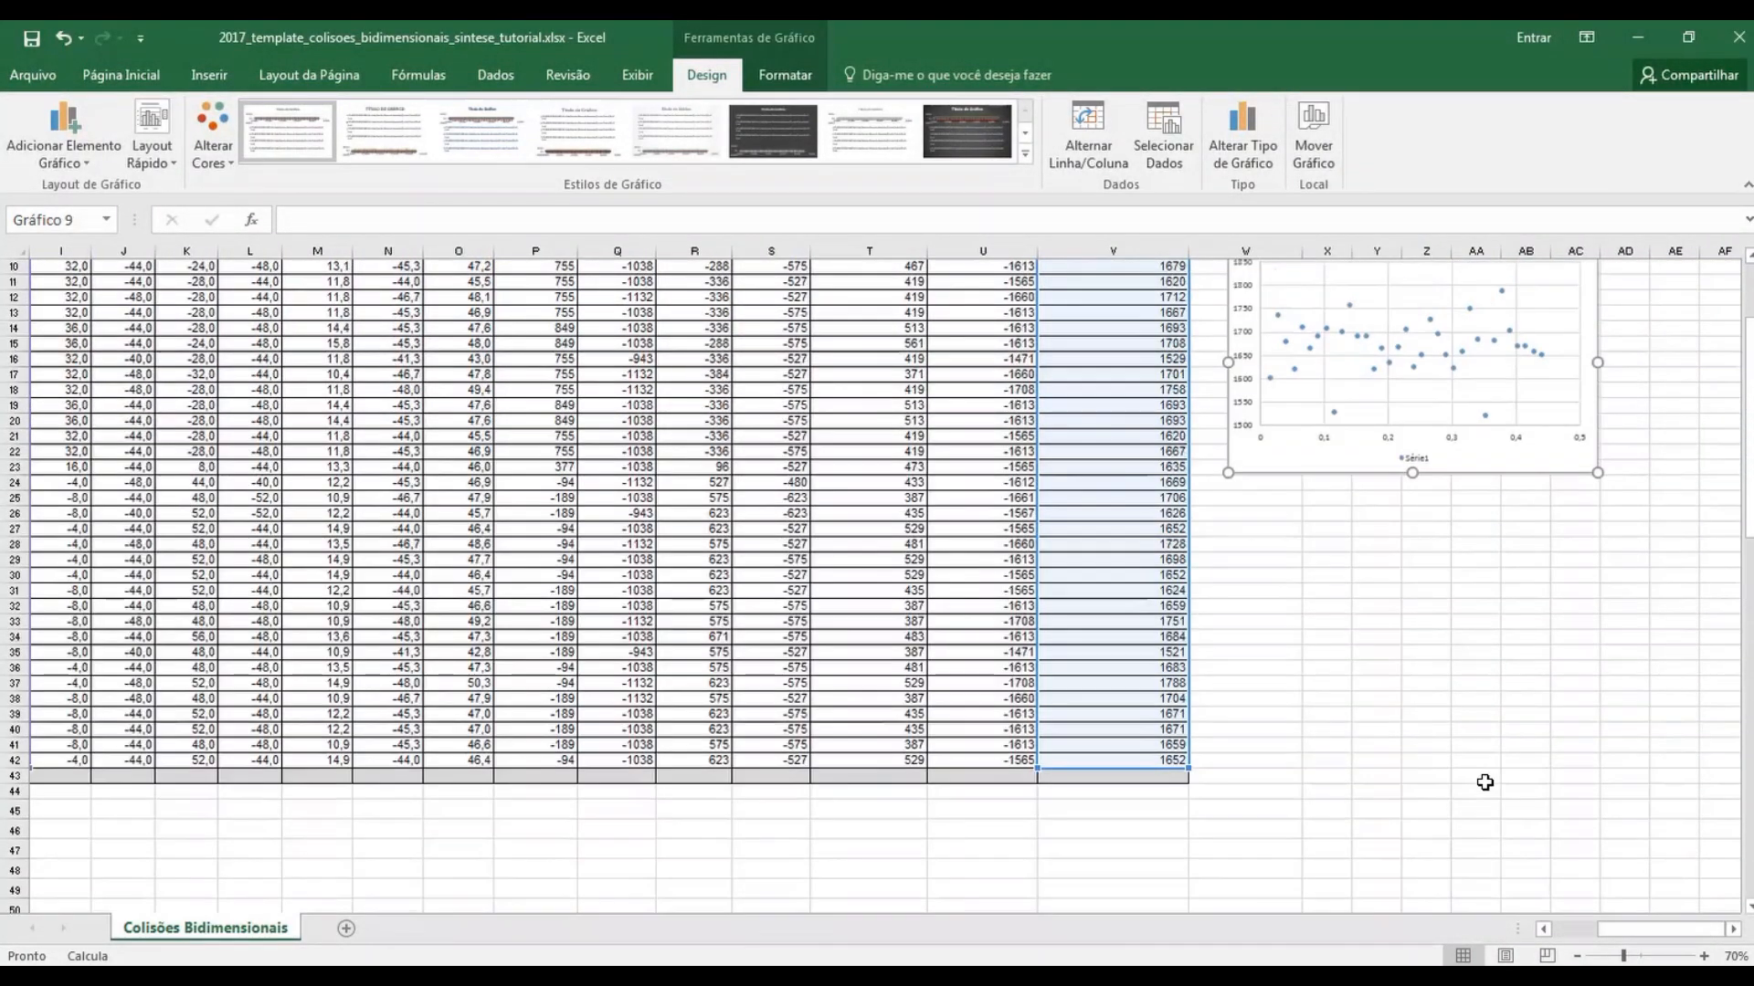
{"action": "left_click_drag", "start_coordinate": [1558, 650], "coordinate": [858, 706]}
{"action": "left_click", "coordinate": [151, 155]}
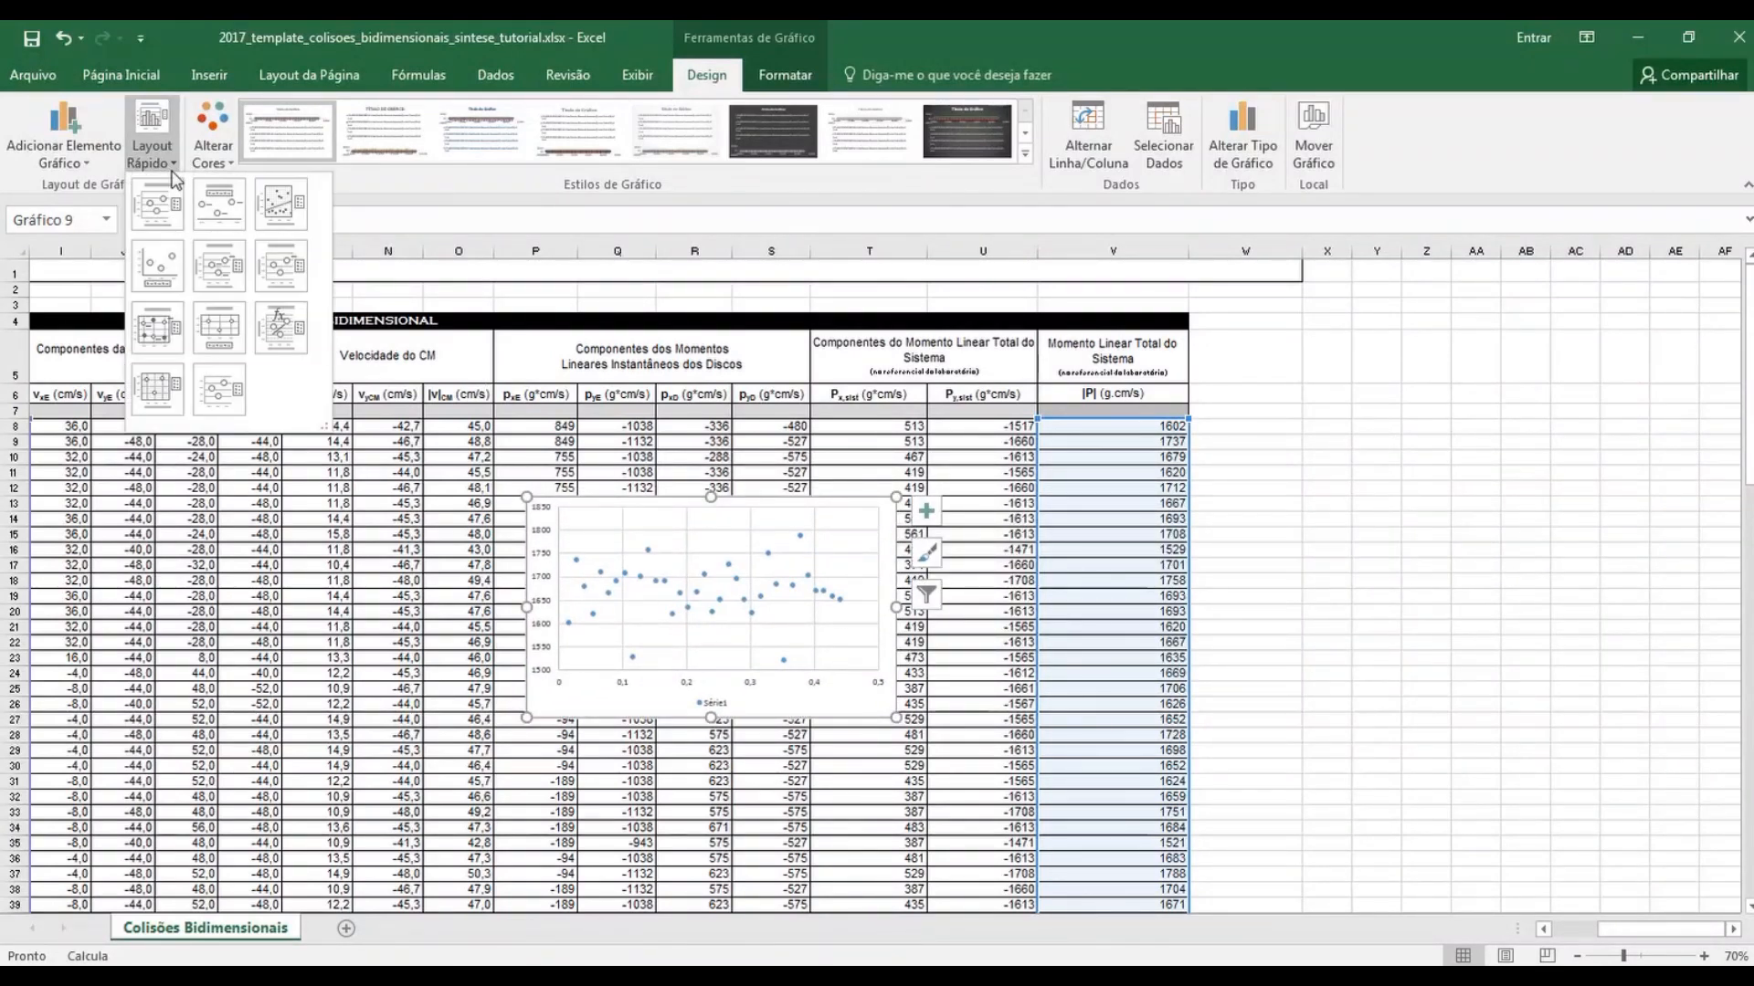
{"action": "left_click", "coordinate": [185, 230]}
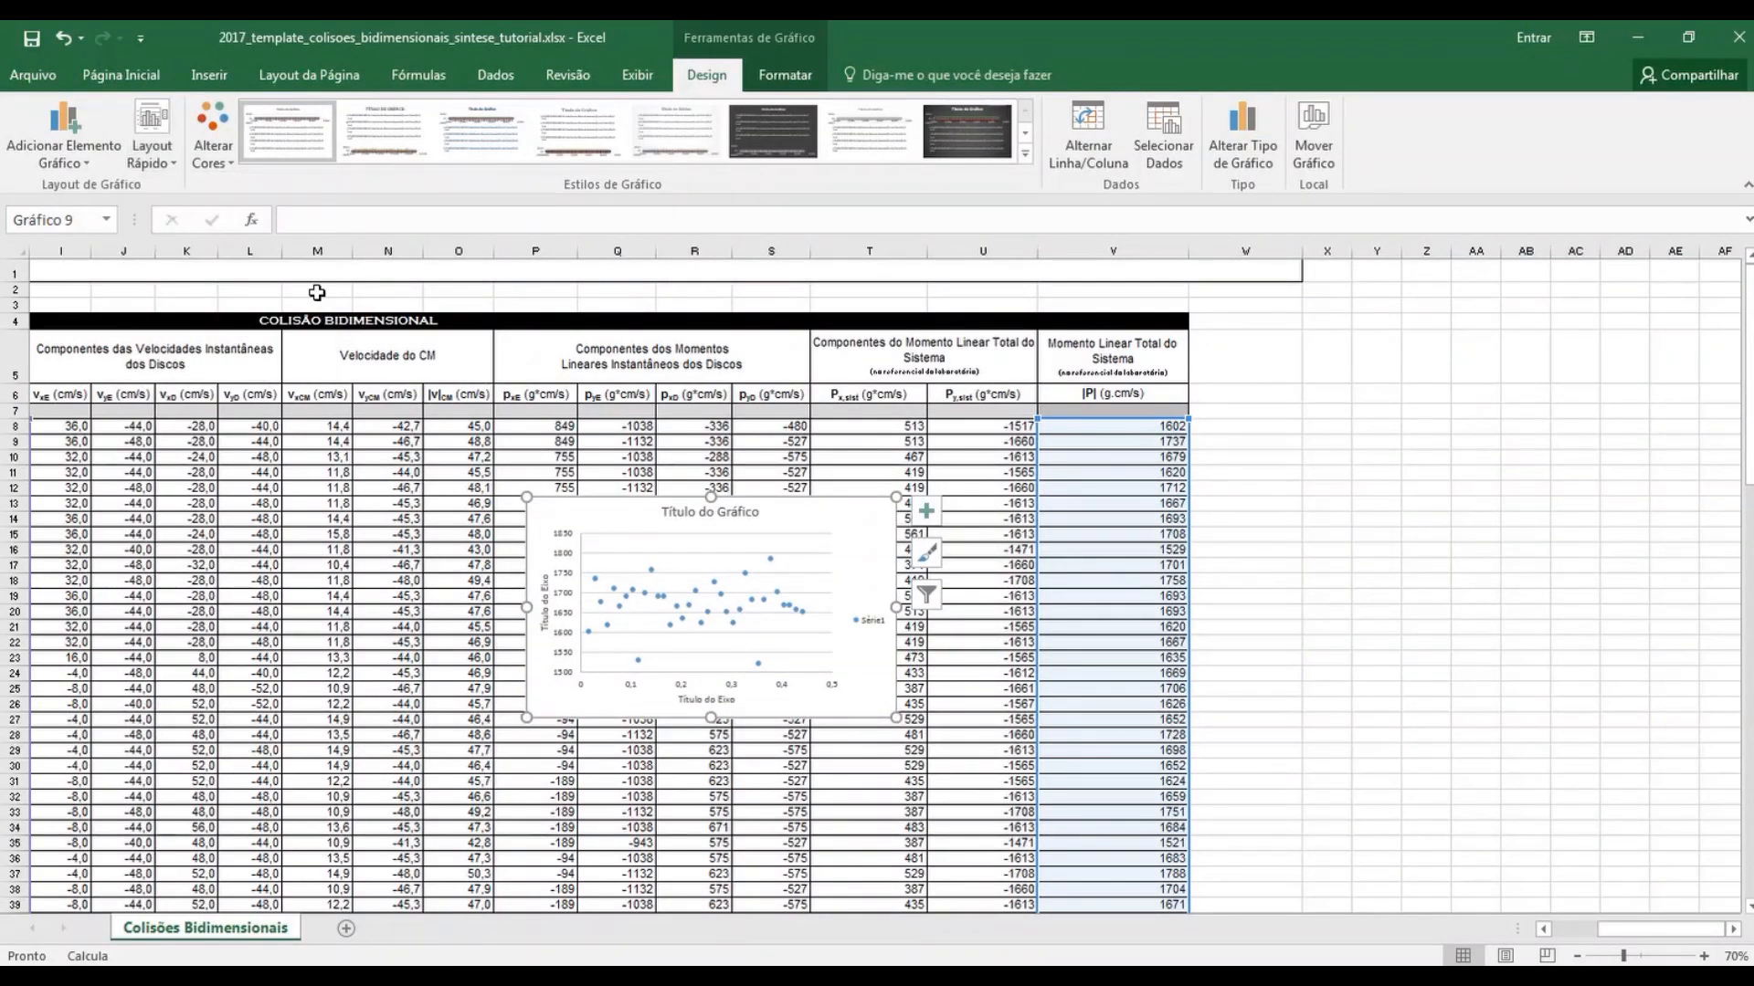
Title the chart's vertical axis "P (g.cm/s)" and its horizontal axis "tm(s)"
{"action": "left_click", "coordinate": [548, 603]}
{"action": "left_click_drag", "start_coordinate": [546, 575], "coordinate": [542, 649]}
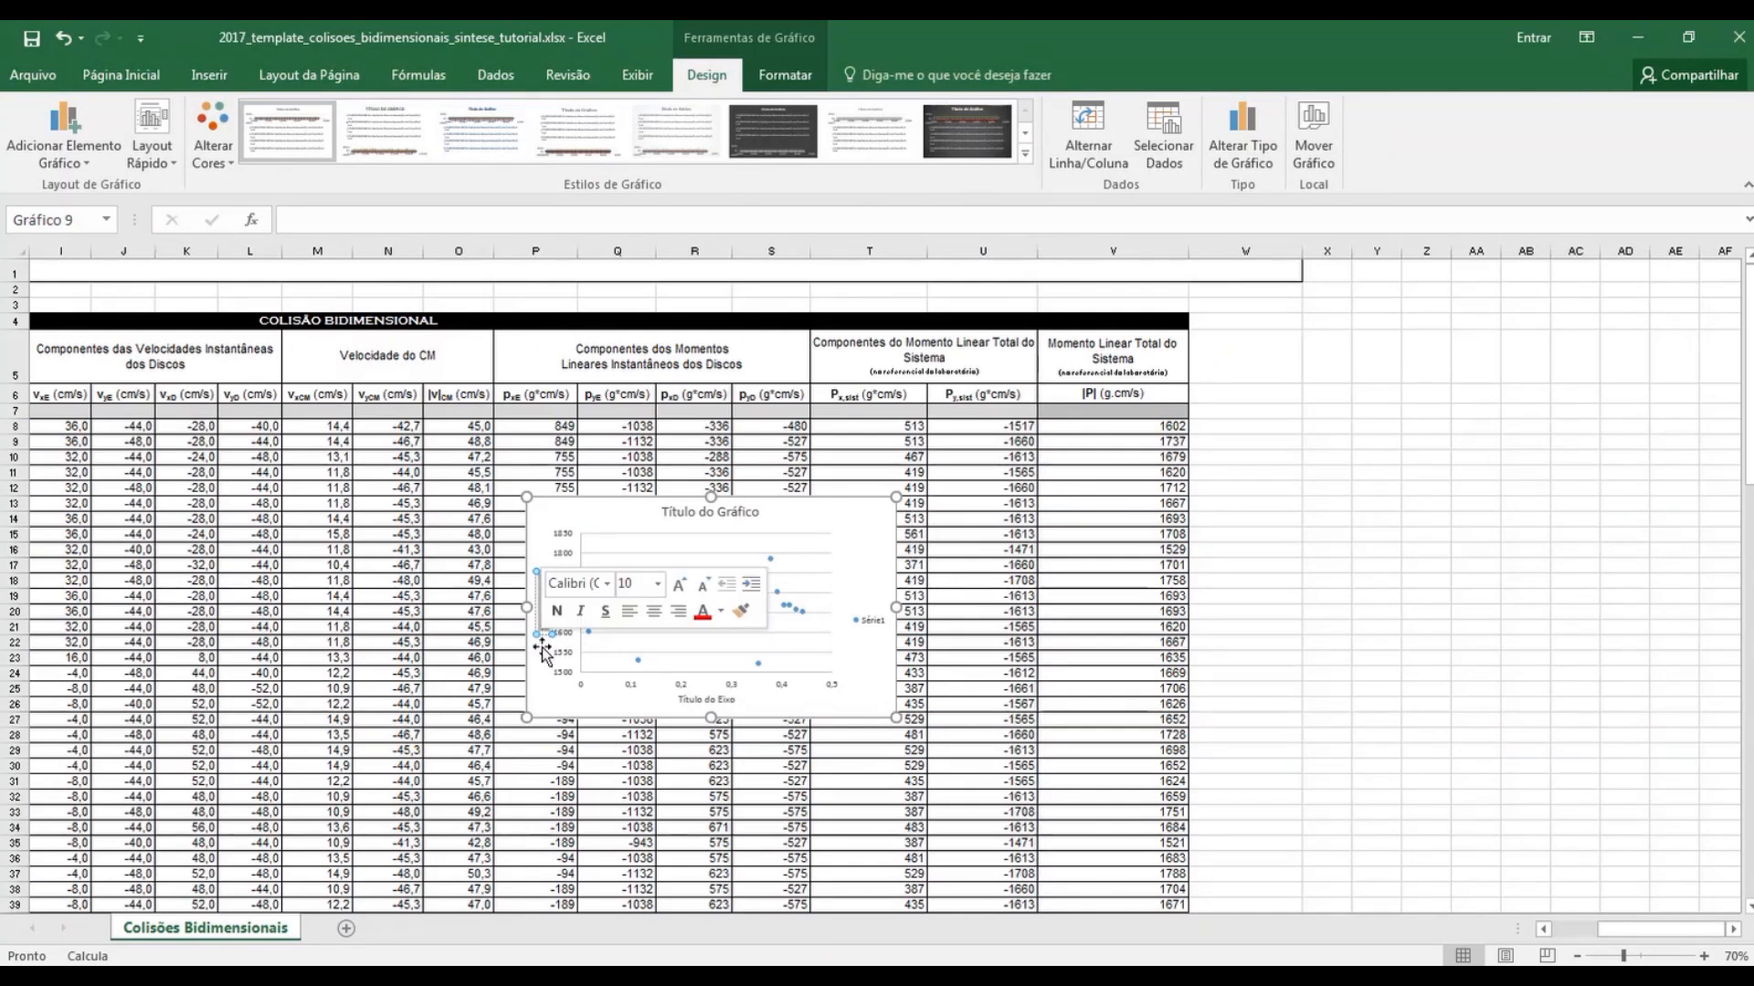
{"action": "key", "text": "Delete"}
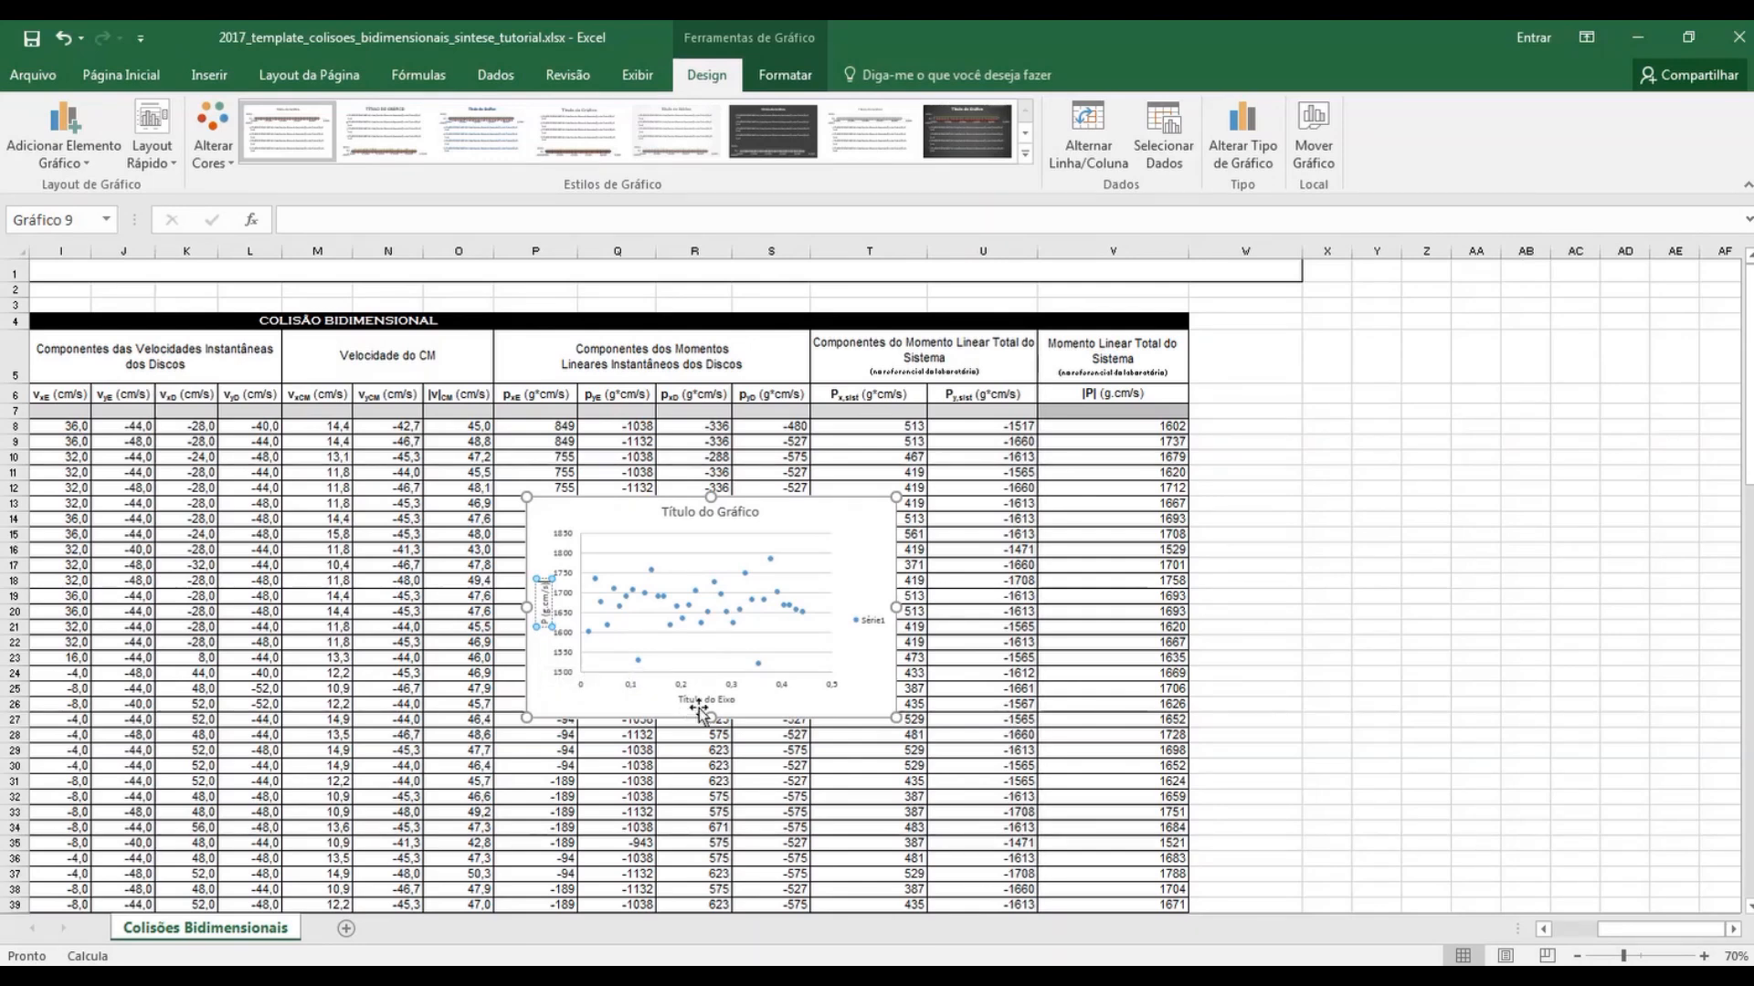
{"action": "left_click", "coordinate": [699, 710]}
{"action": "double_click", "coordinate": [717, 703]}
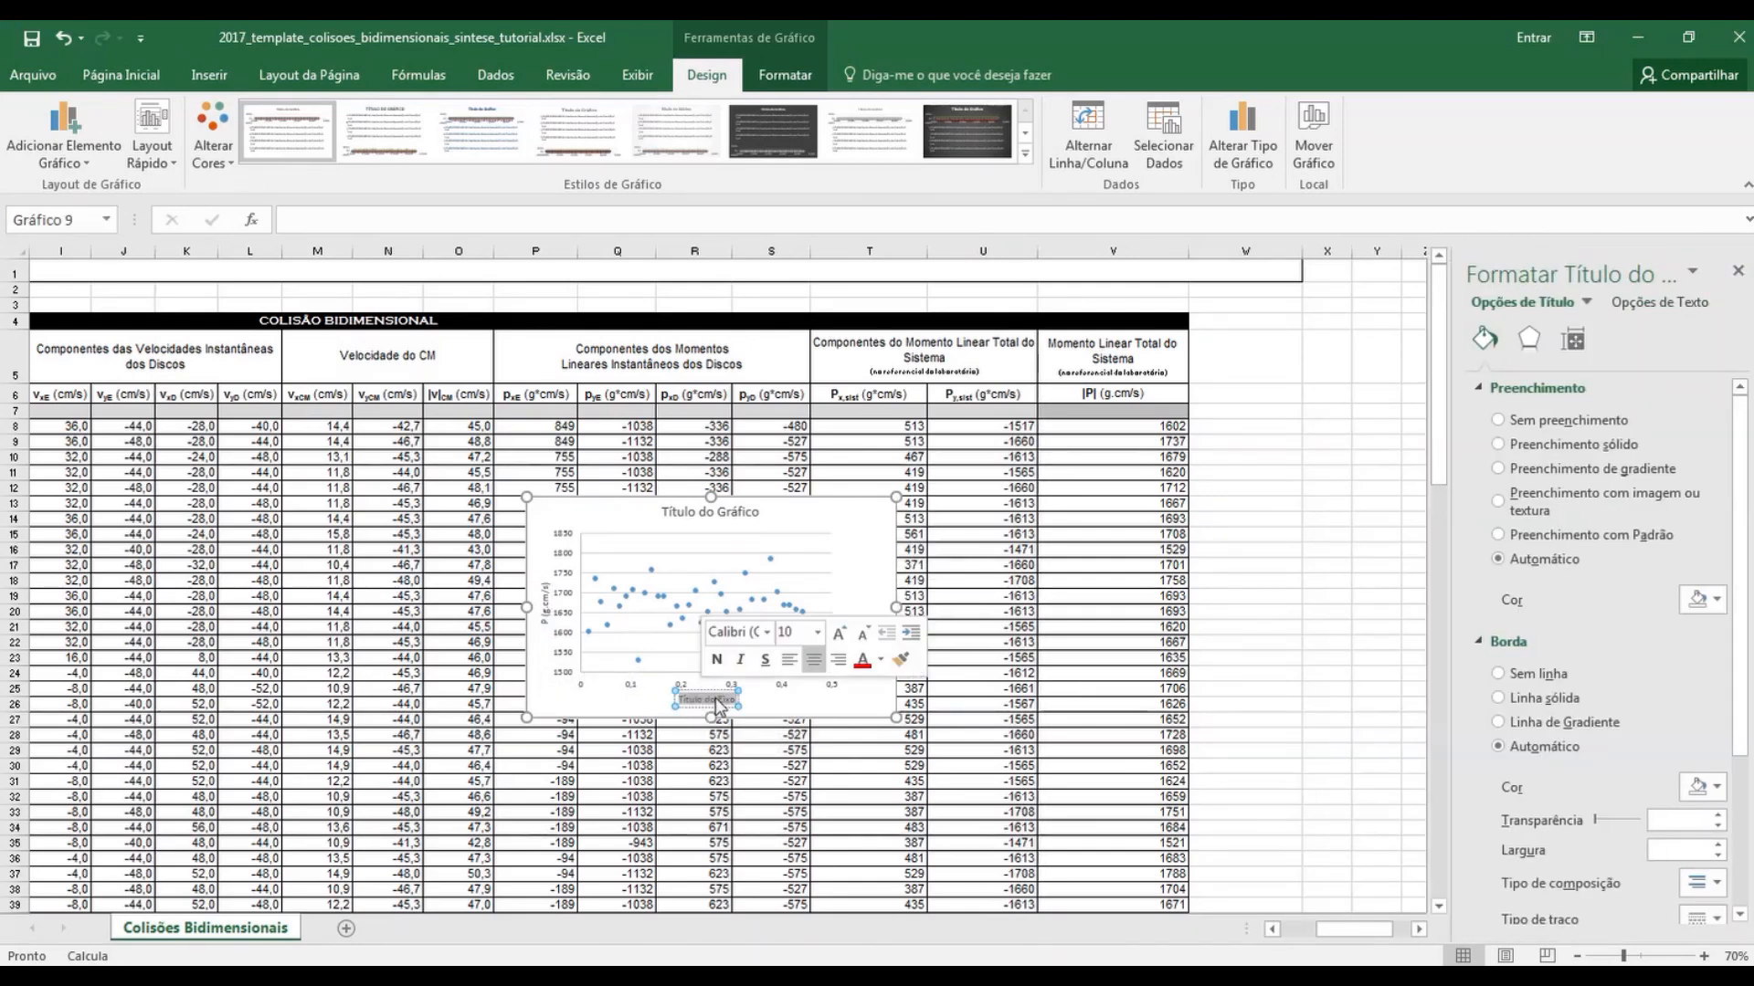
{"action": "type", "text": "tm ("}
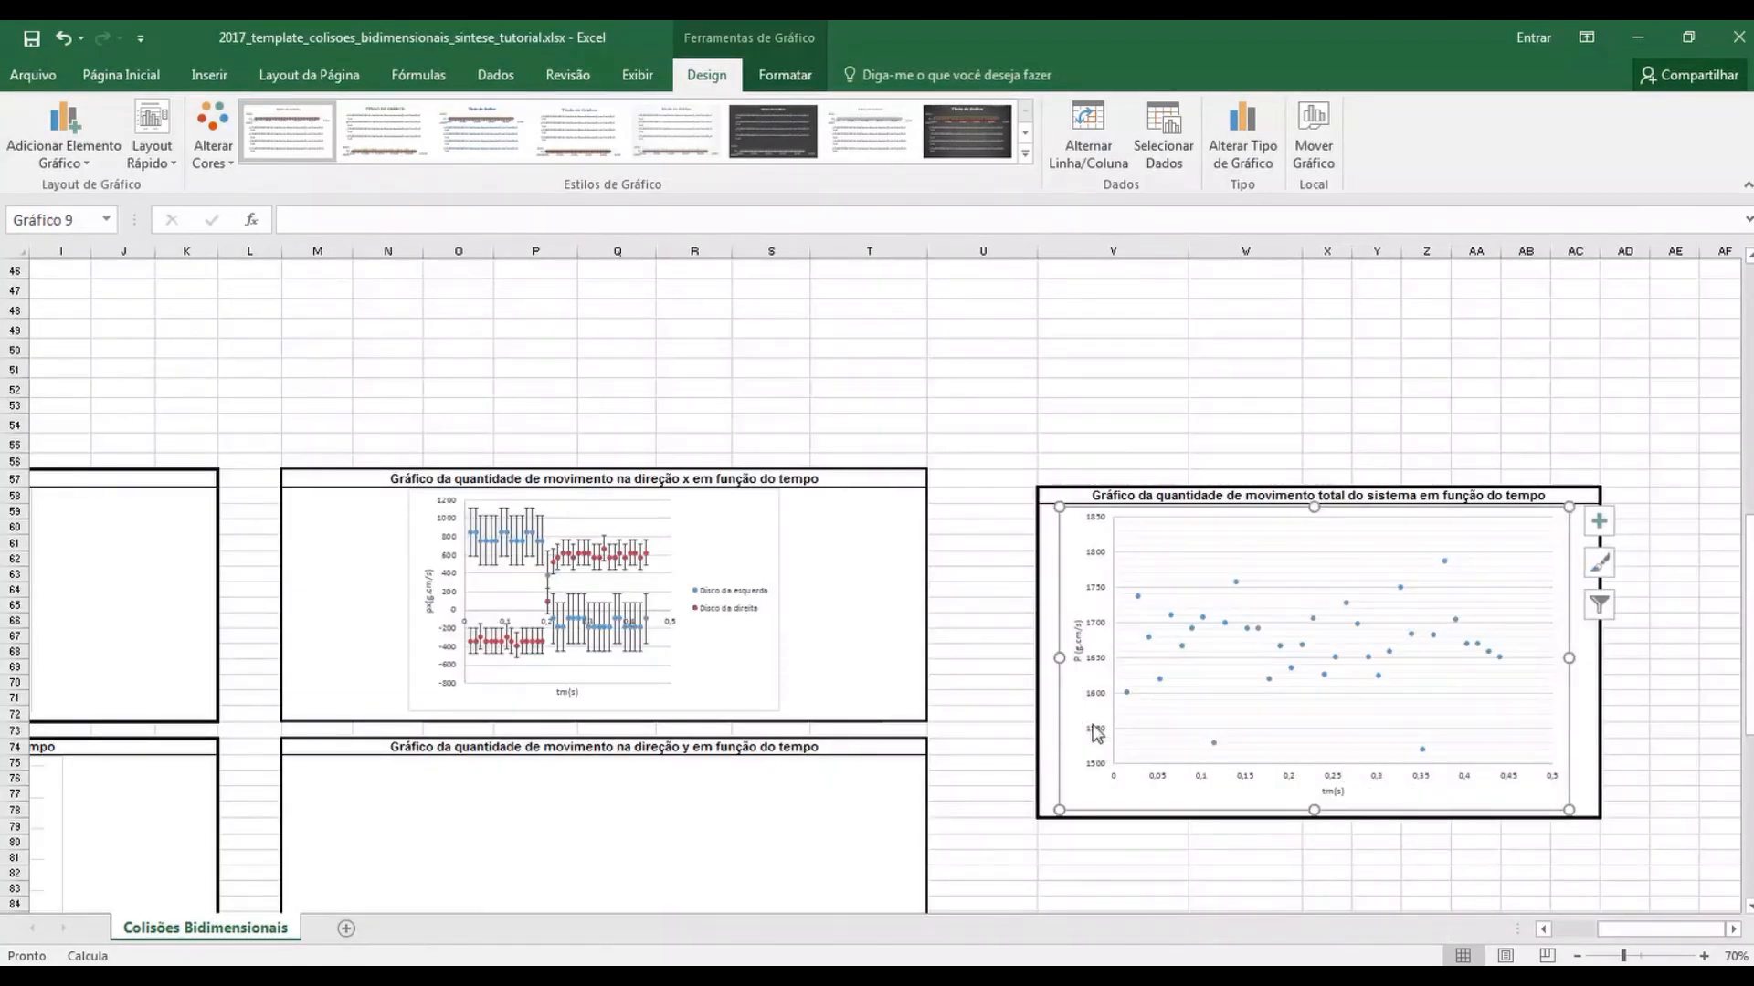
Set the minimum of the total momentum chart's vertical axis to 0 and close the axis formatting
{"action": "left_click", "coordinate": [1097, 731]}
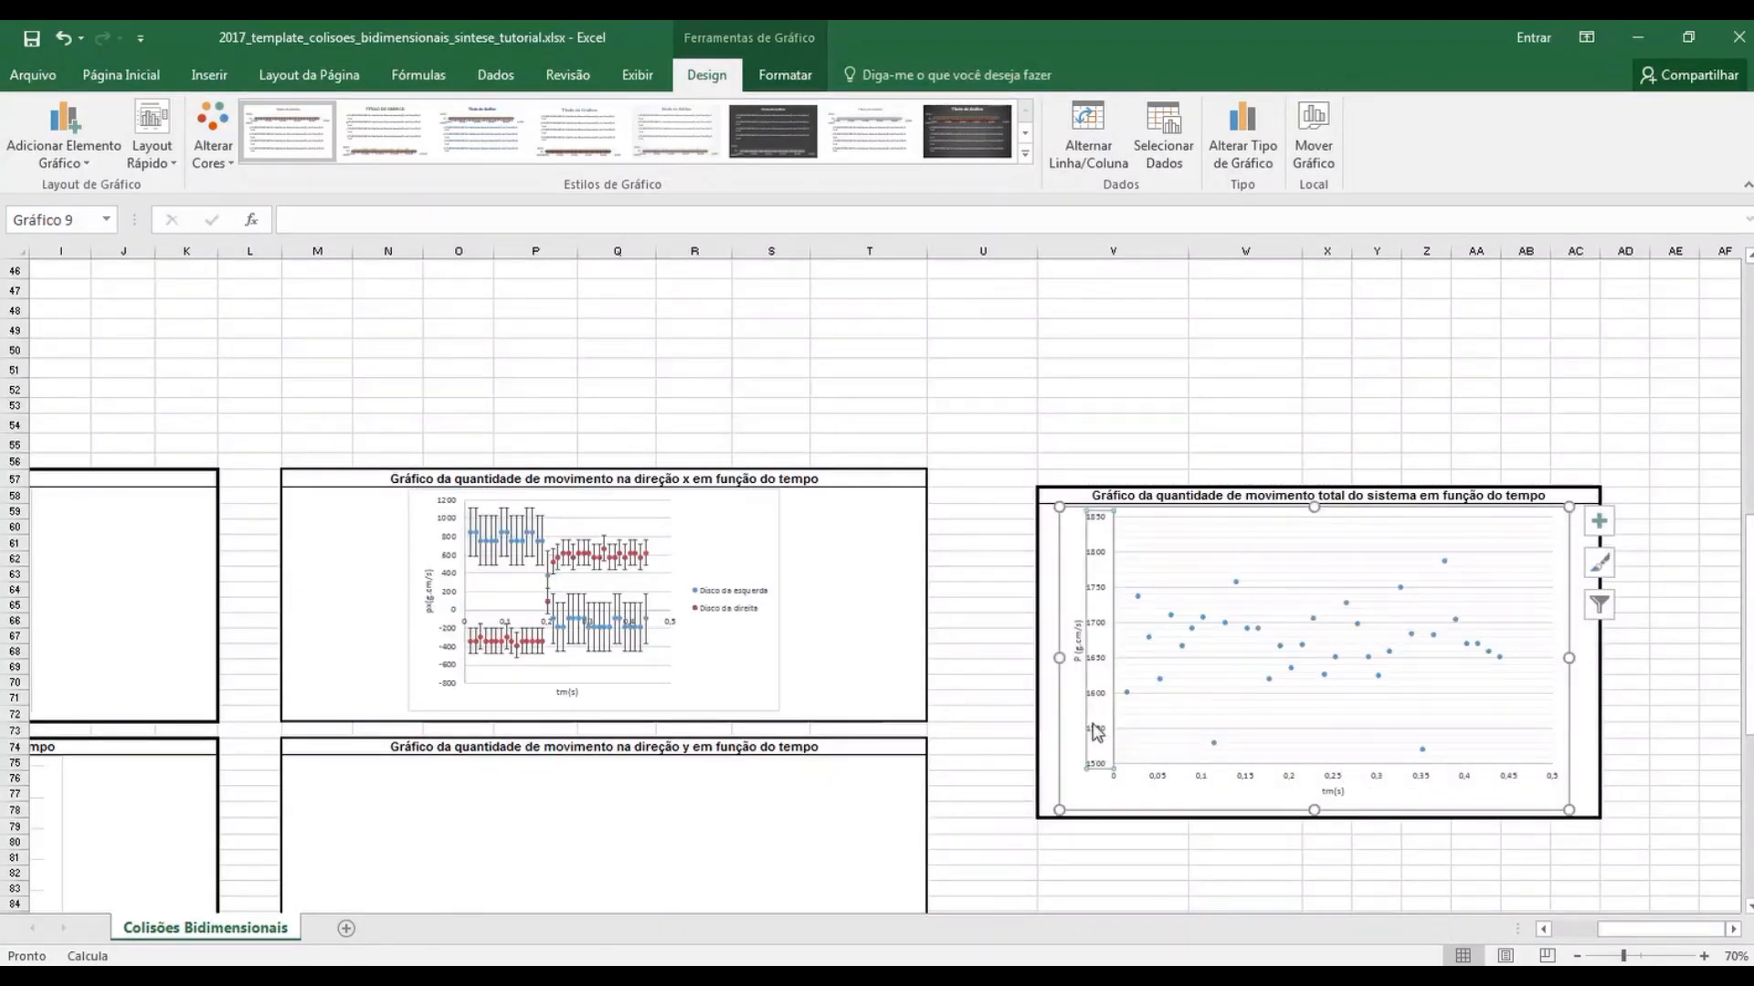
{"action": "double_click", "coordinate": [1097, 731]}
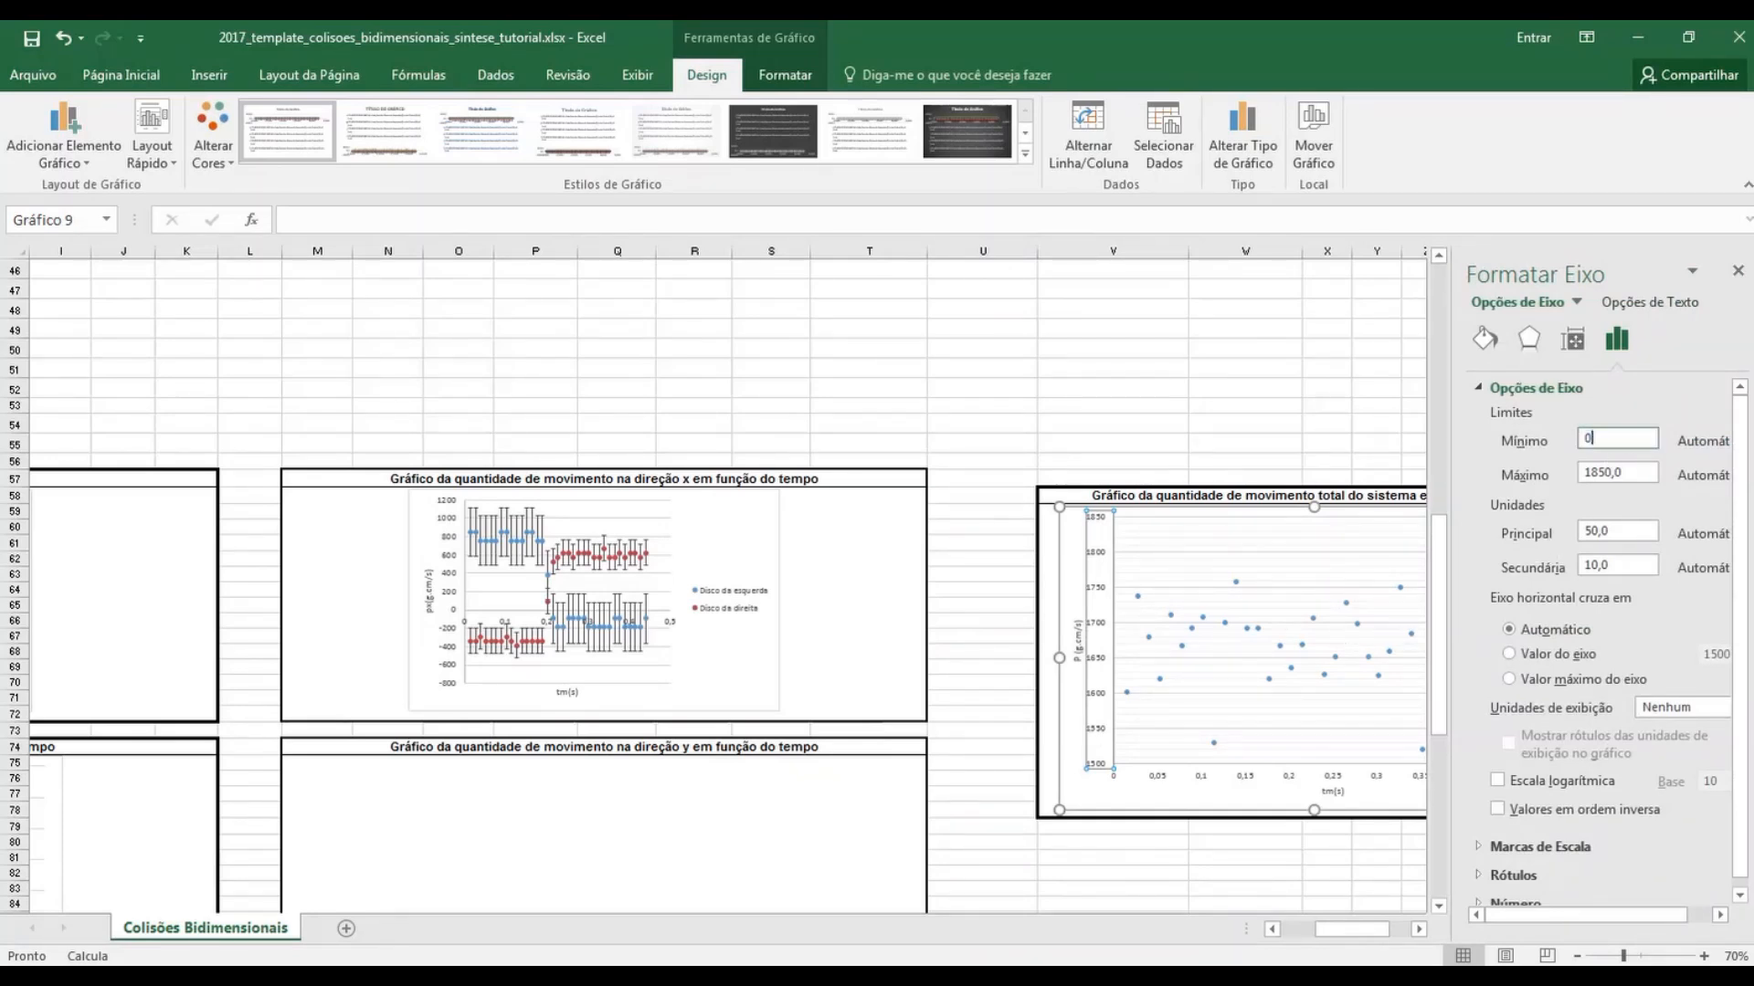
{"action": "key", "text": "Return"}
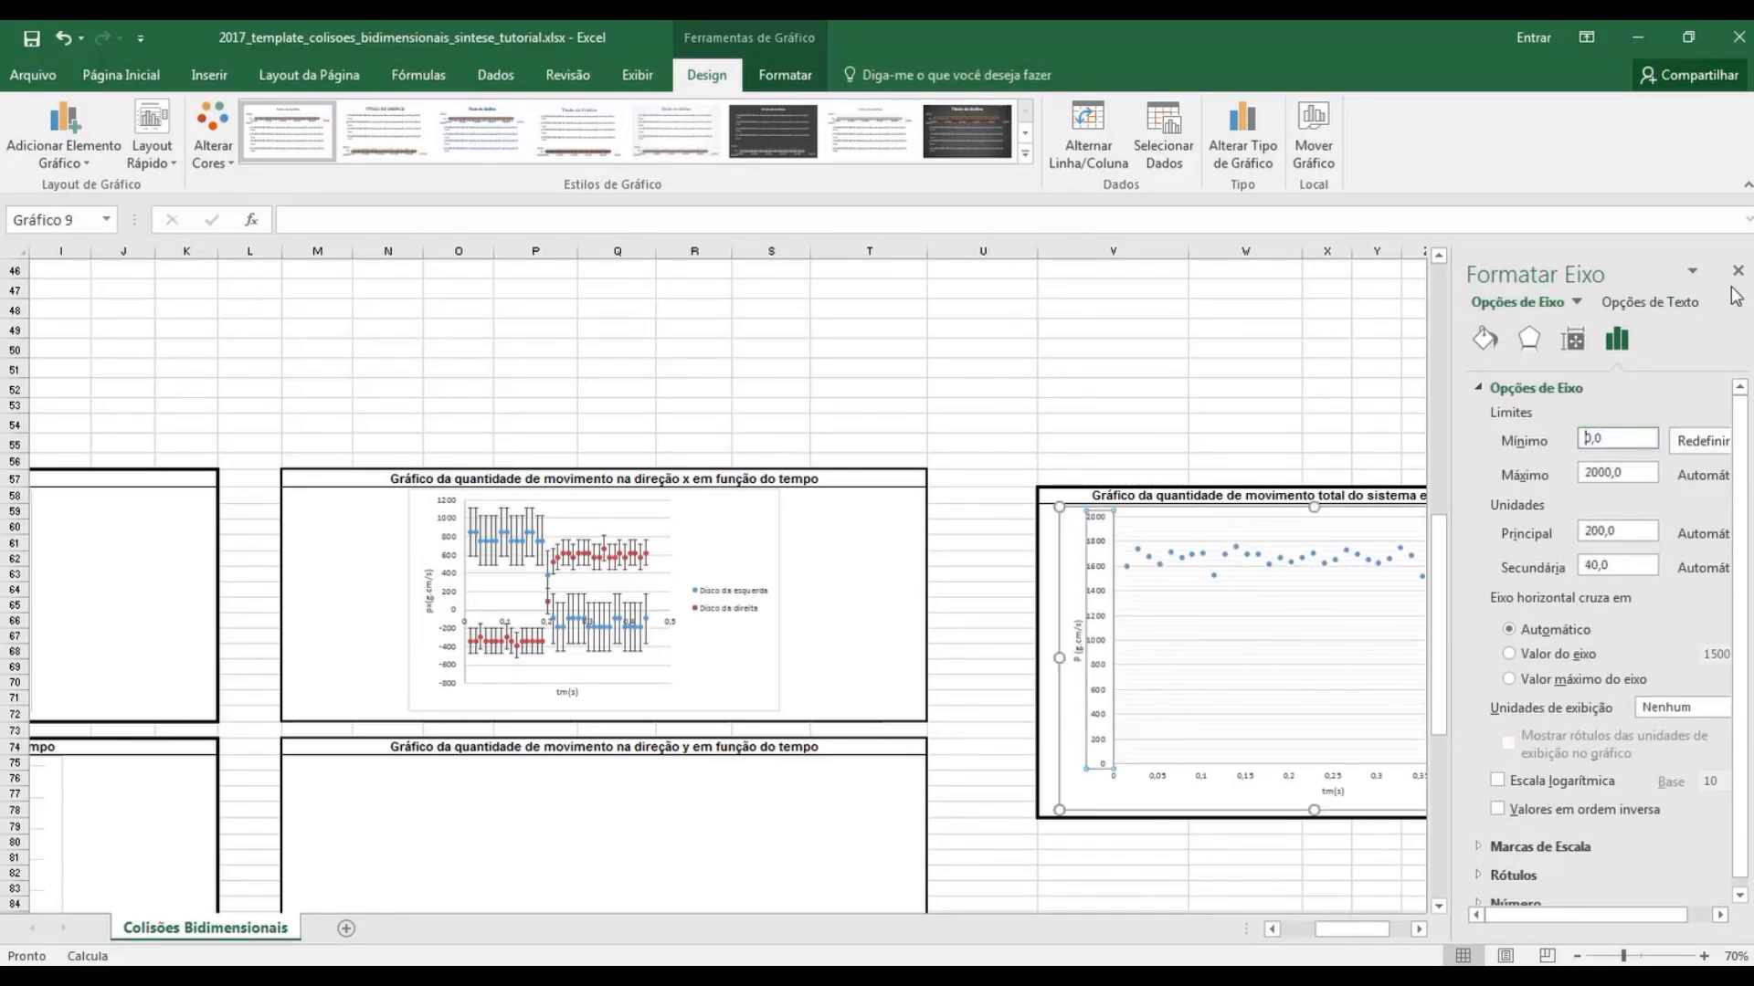
{"action": "left_click", "coordinate": [1738, 272]}
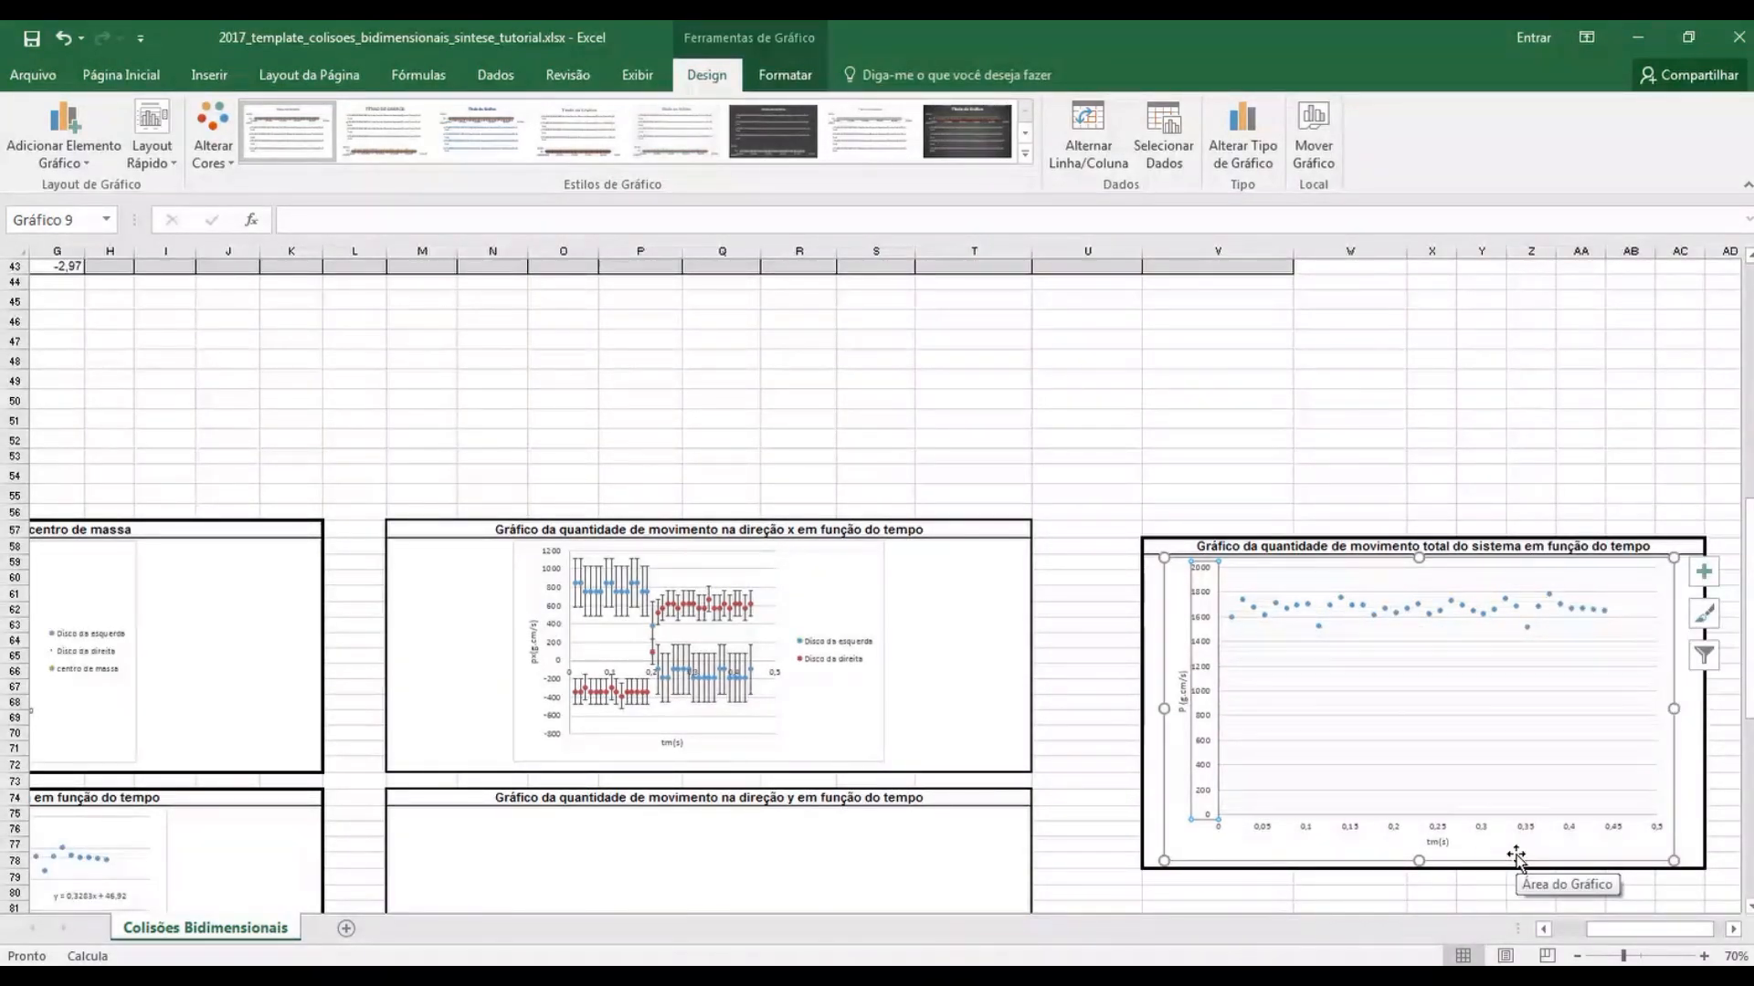
Add error bars to the total momentum chart's series and delete the horizontal ones
{"action": "left_click", "coordinate": [1704, 572]}
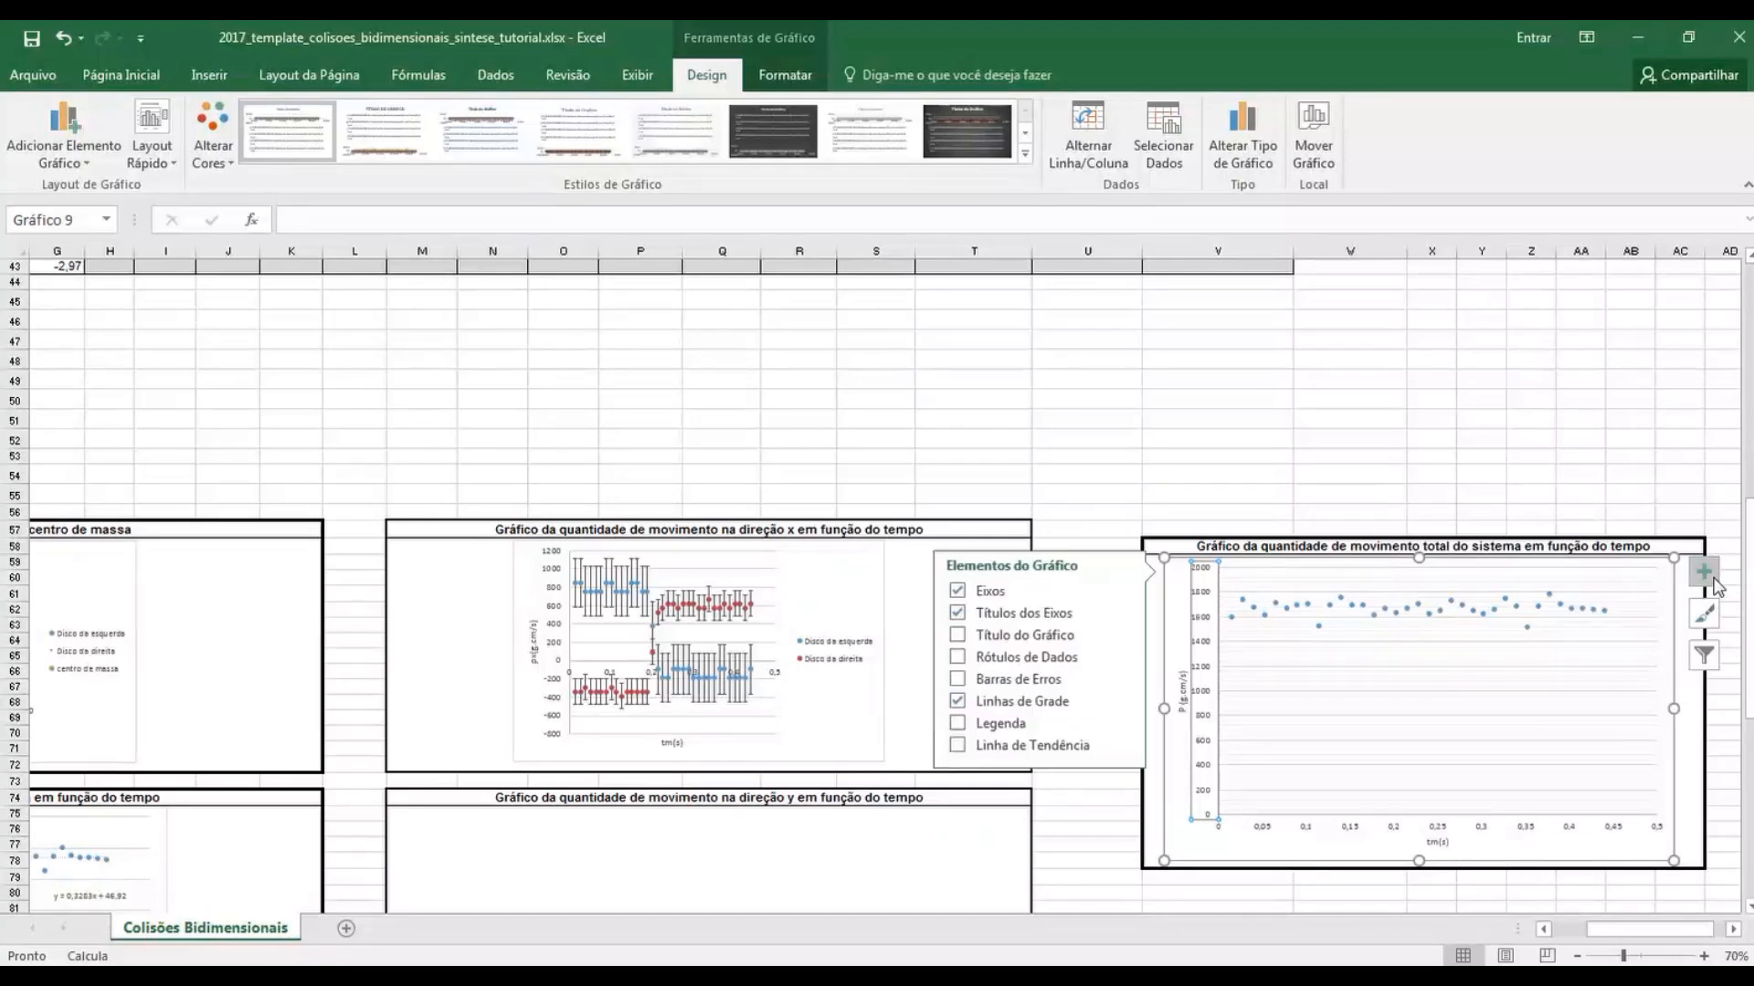
{"action": "mouse_move", "coordinate": [1131, 680]}
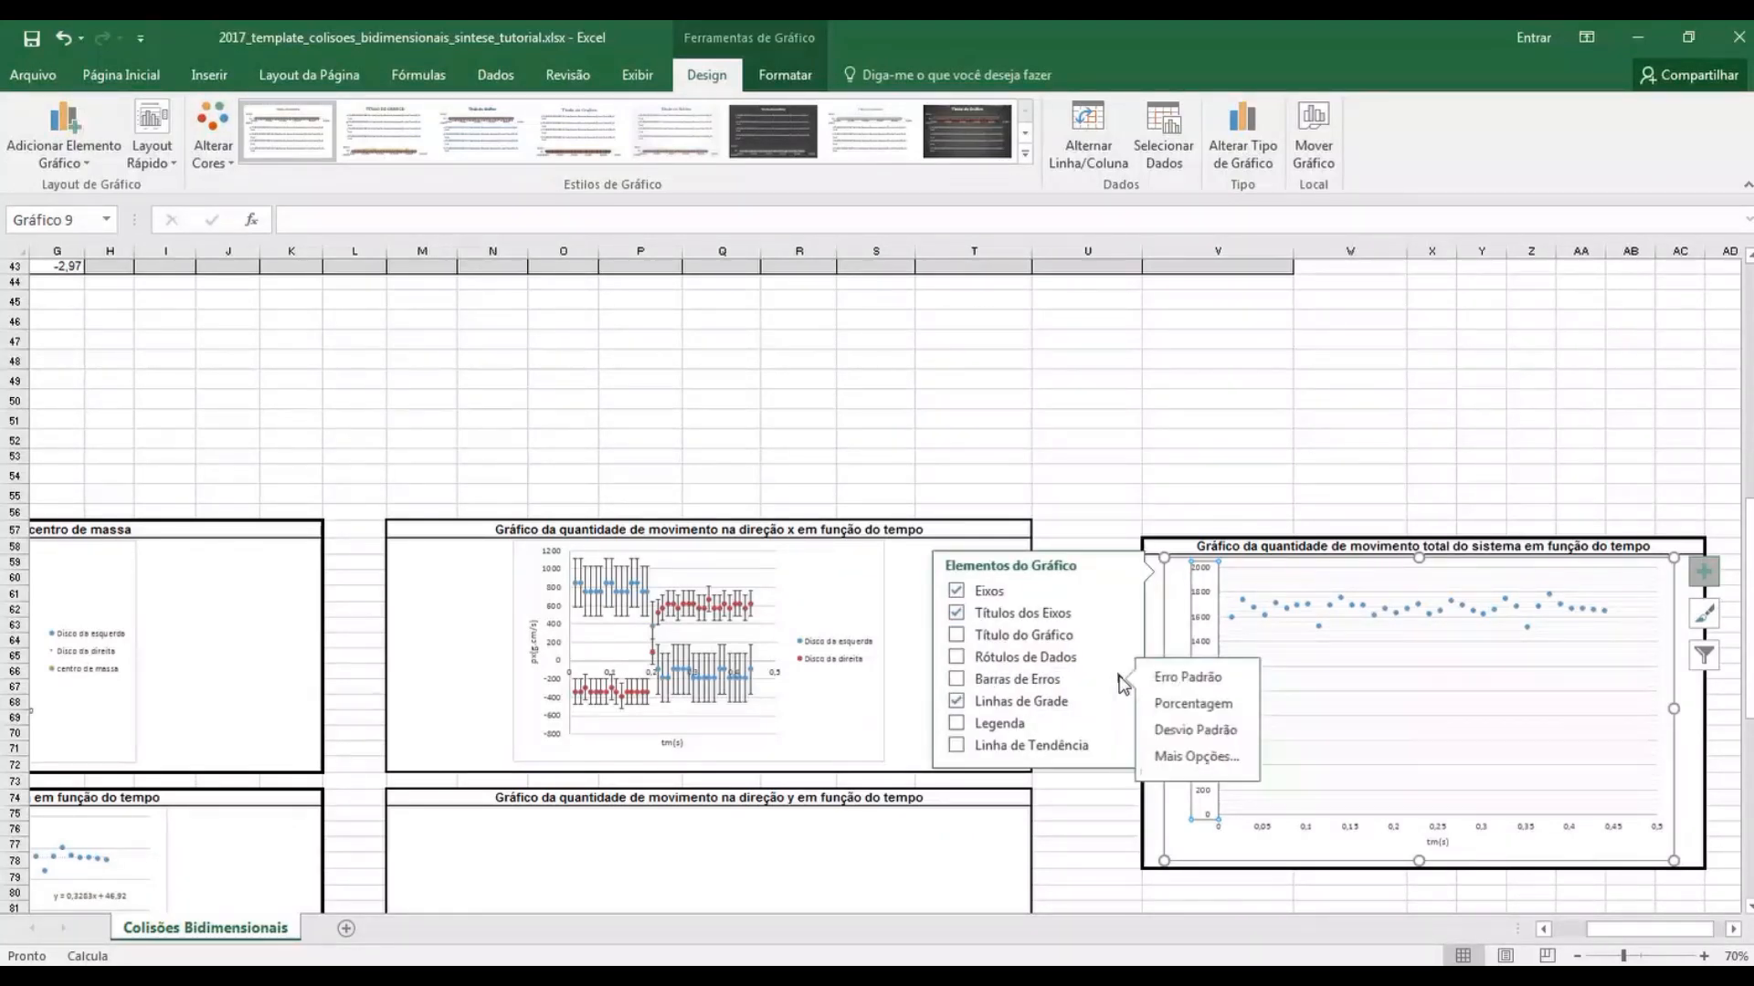
{"action": "left_click", "coordinate": [1203, 758]}
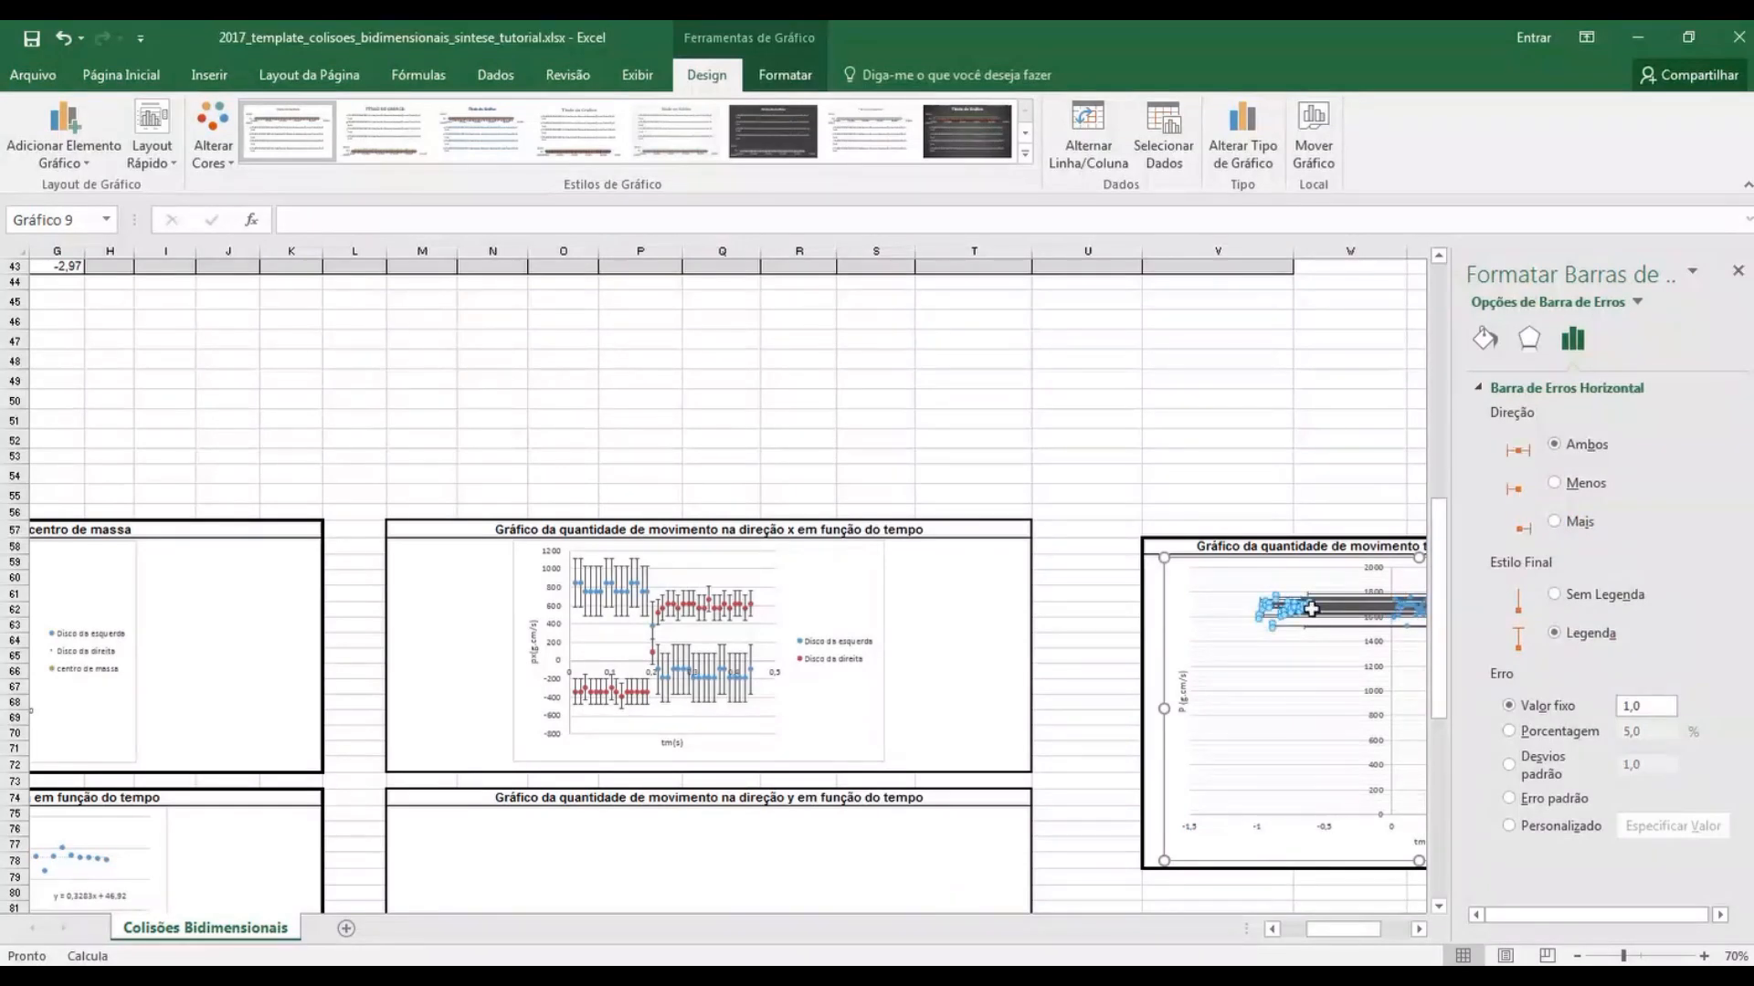
{"action": "key", "text": "ctrl+z"}
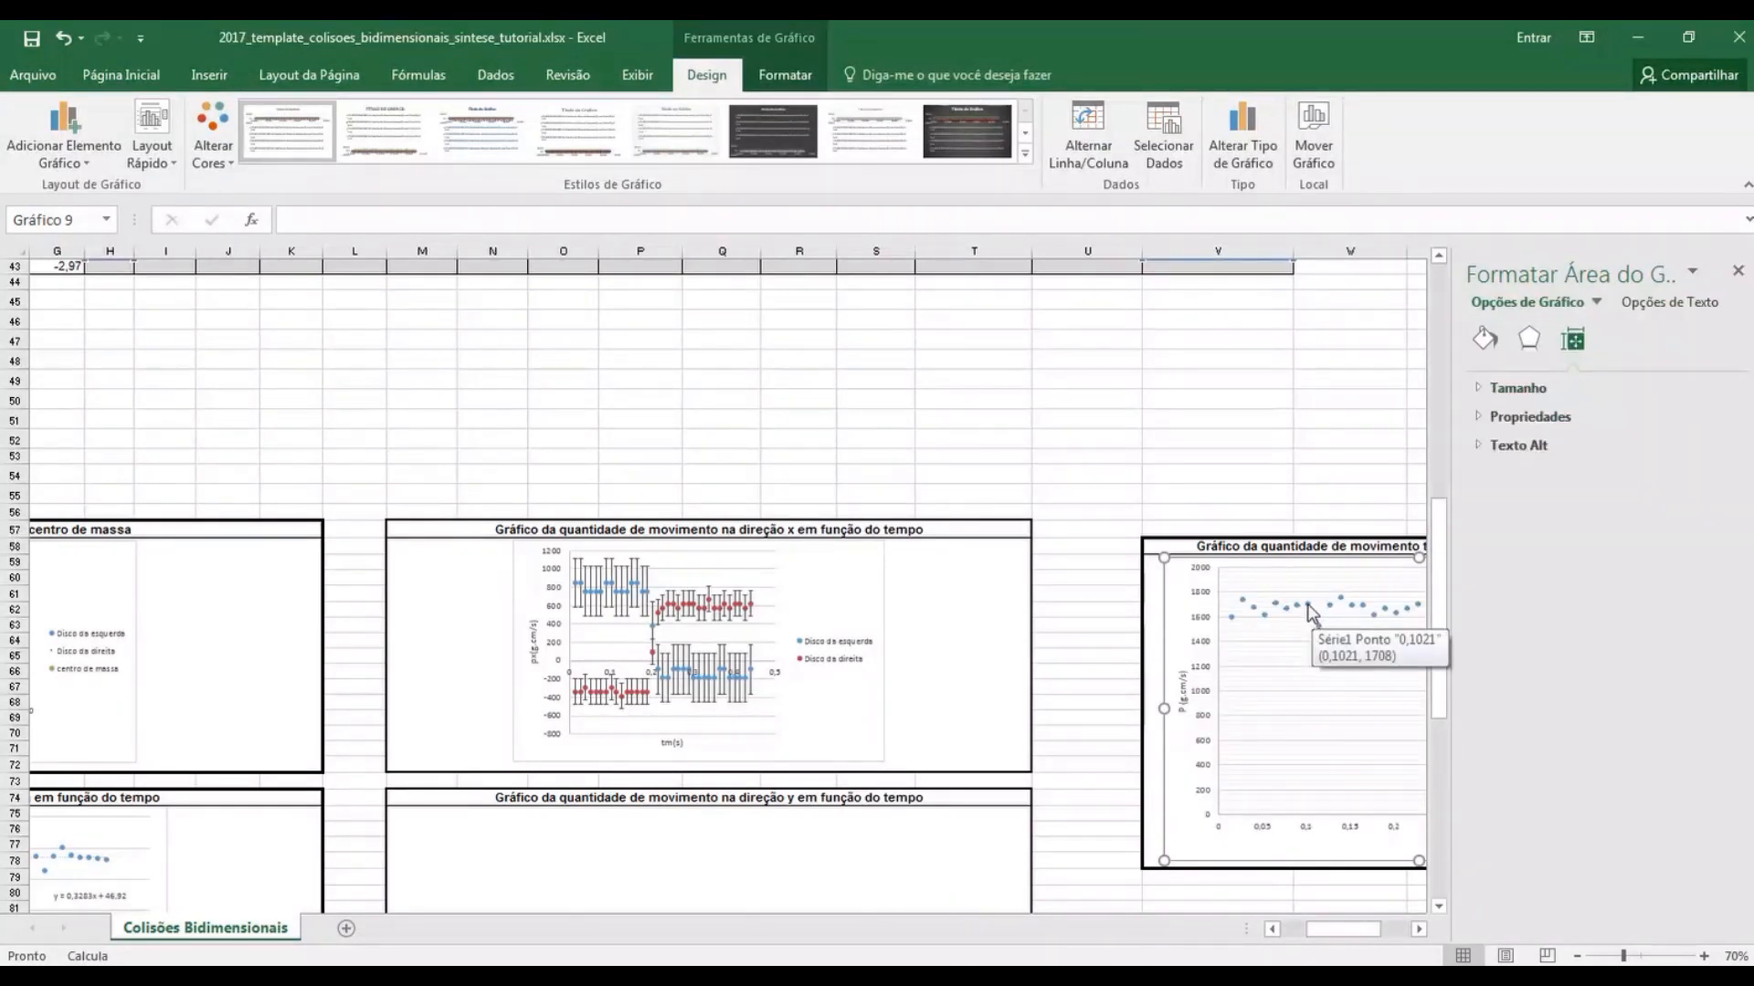
Switch the total momentum series' vertical error bars to custom values and take the positive error value from cell B52
{"action": "left_click", "coordinate": [1312, 610]}
{"action": "left_click", "coordinate": [1585, 303]}
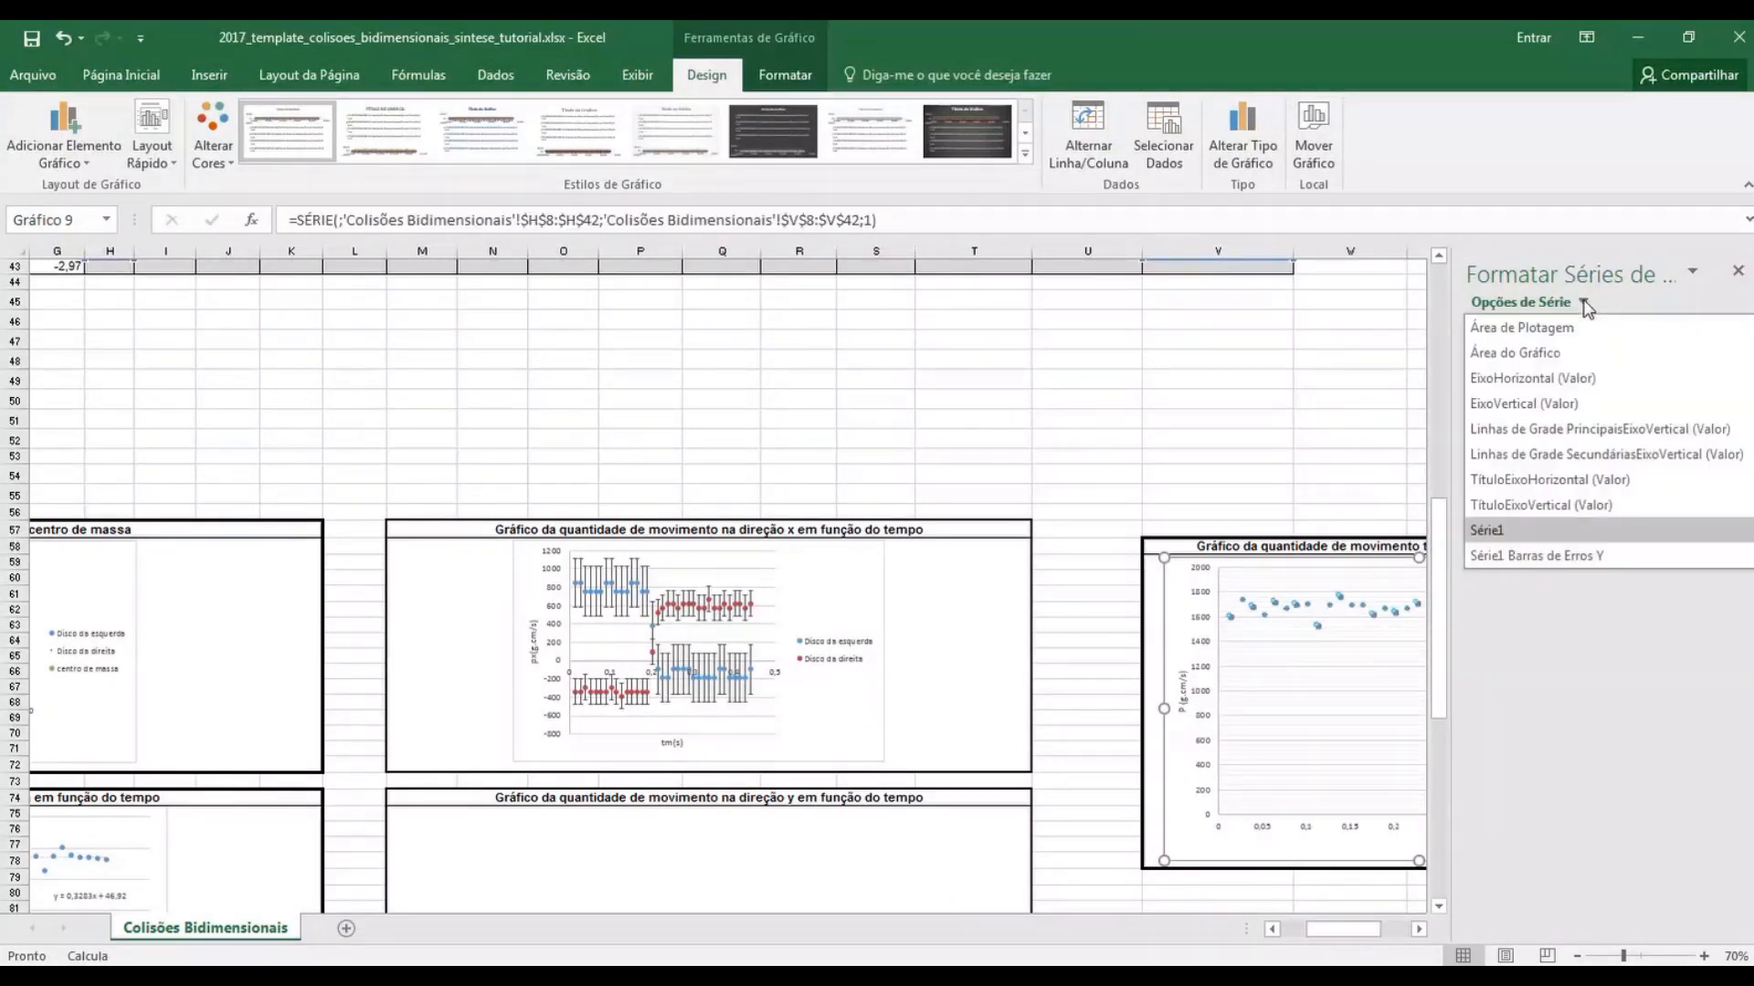
{"action": "left_click", "coordinate": [1604, 557]}
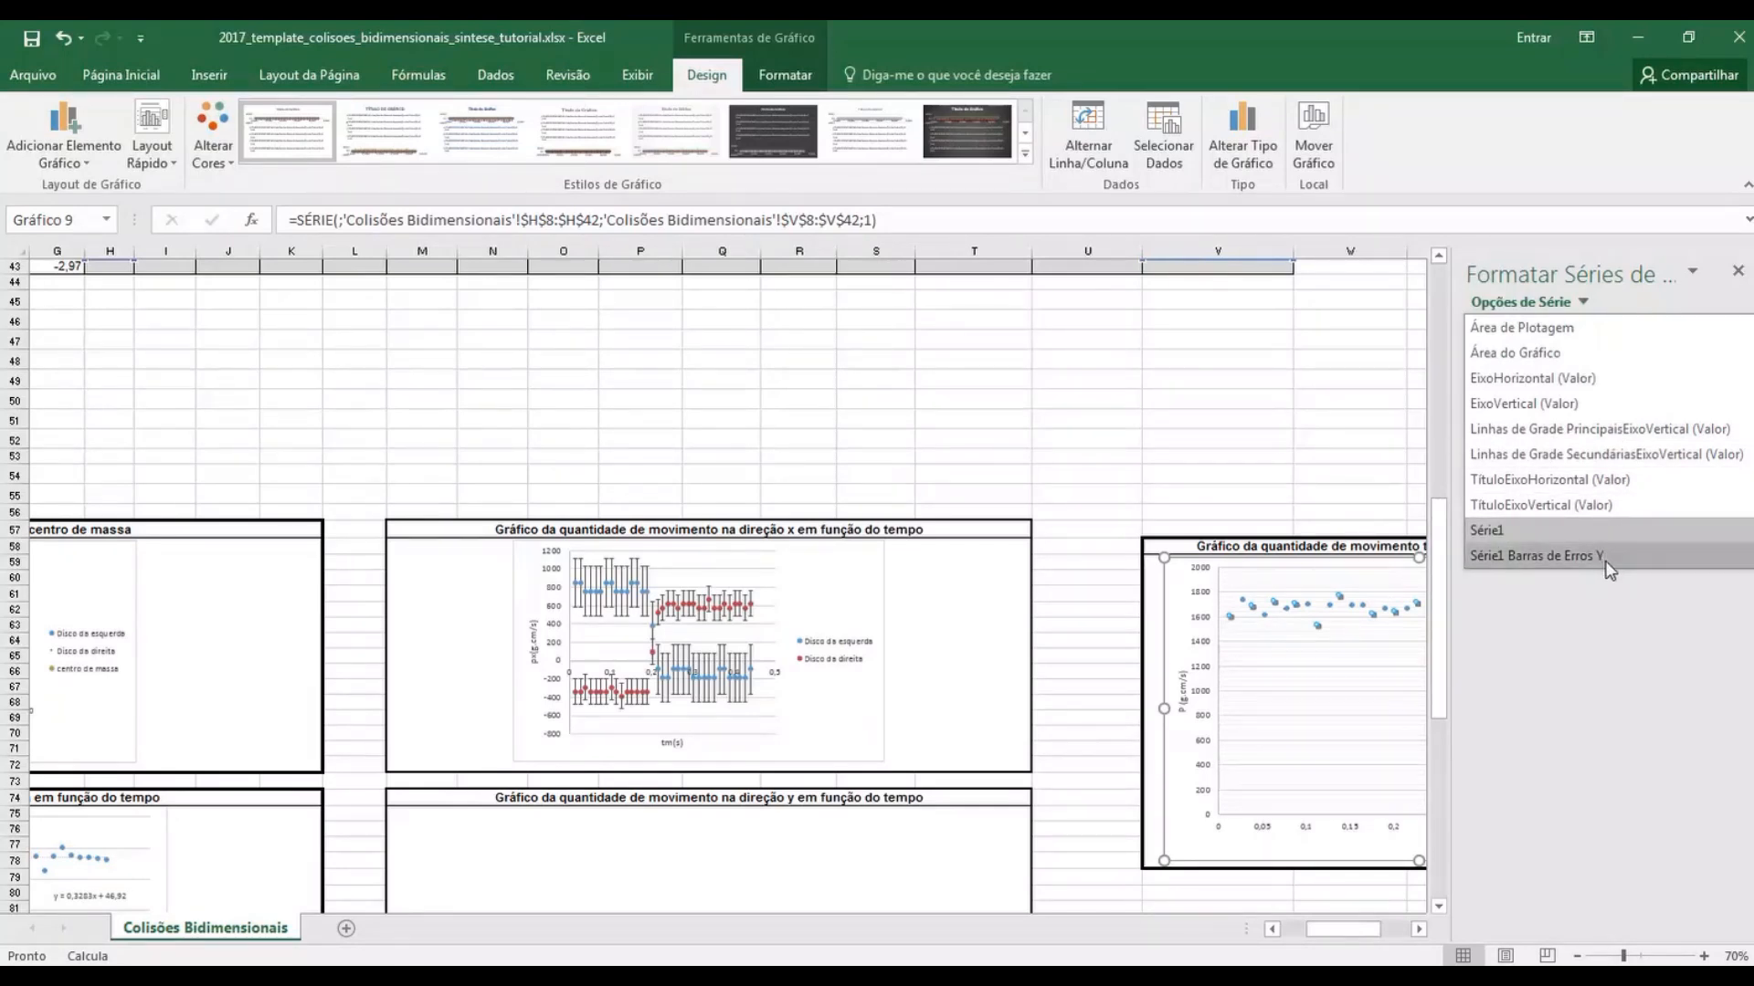
{"action": "left_click", "coordinate": [1544, 828]}
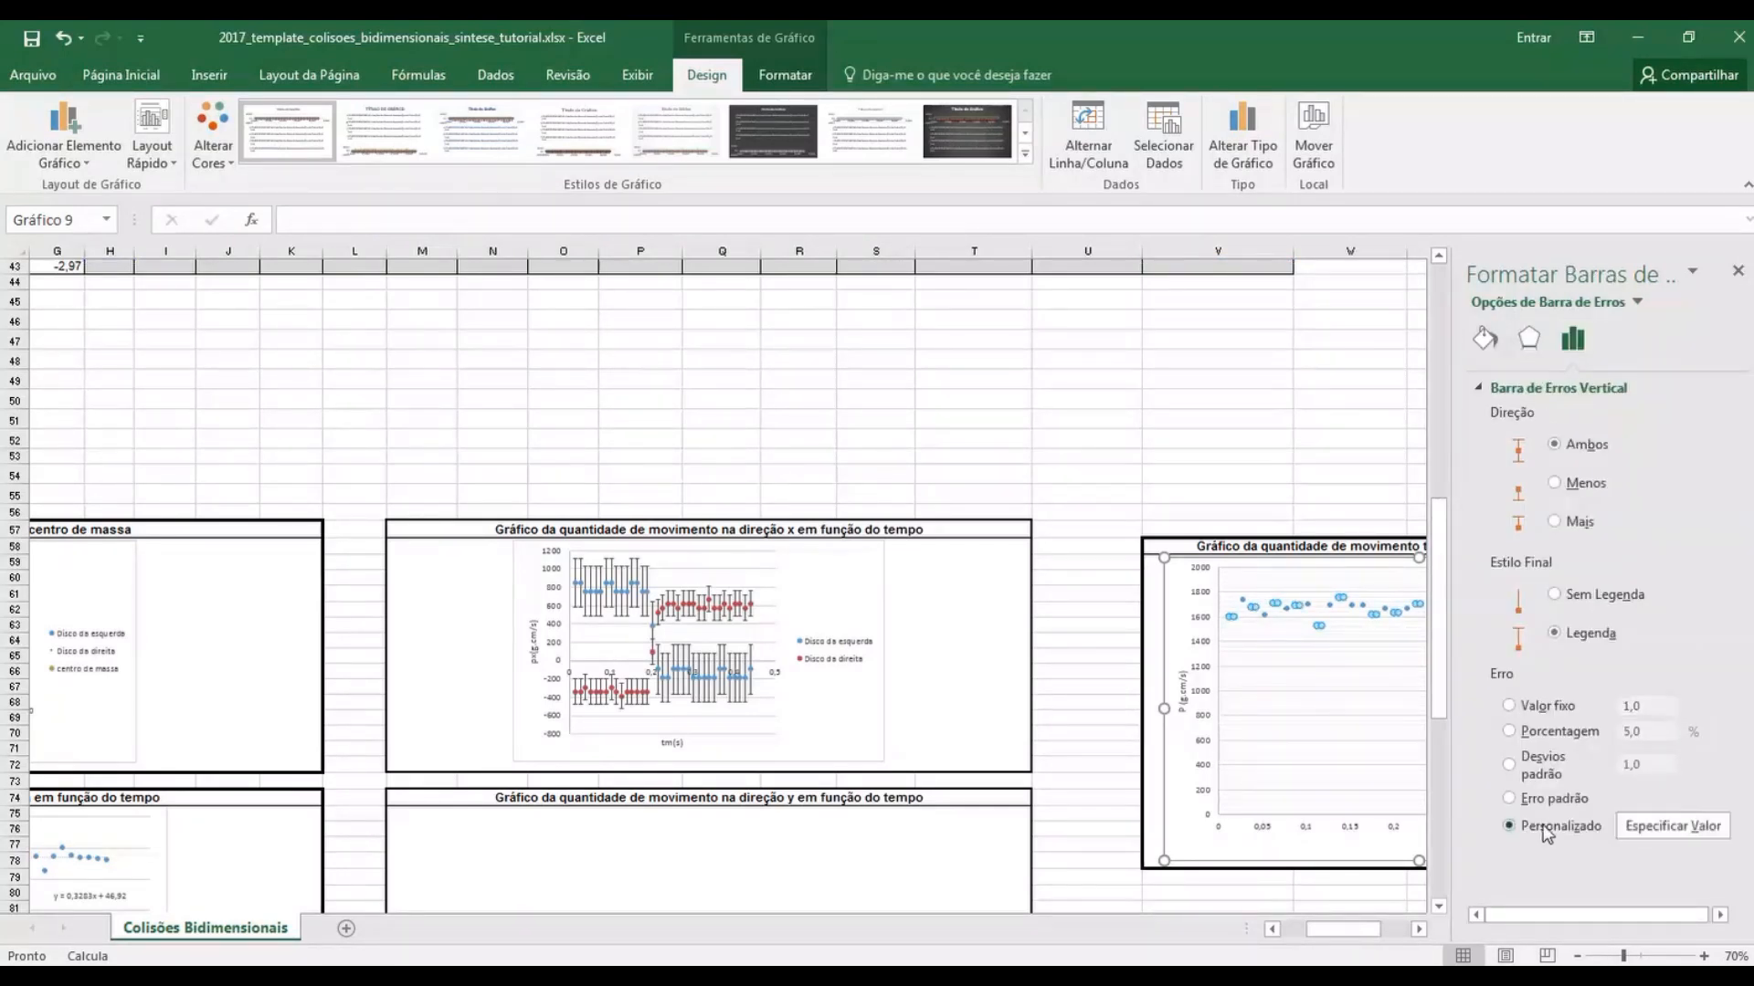
{"action": "left_click", "coordinate": [1630, 830]}
{"action": "left_click", "coordinate": [1266, 772]}
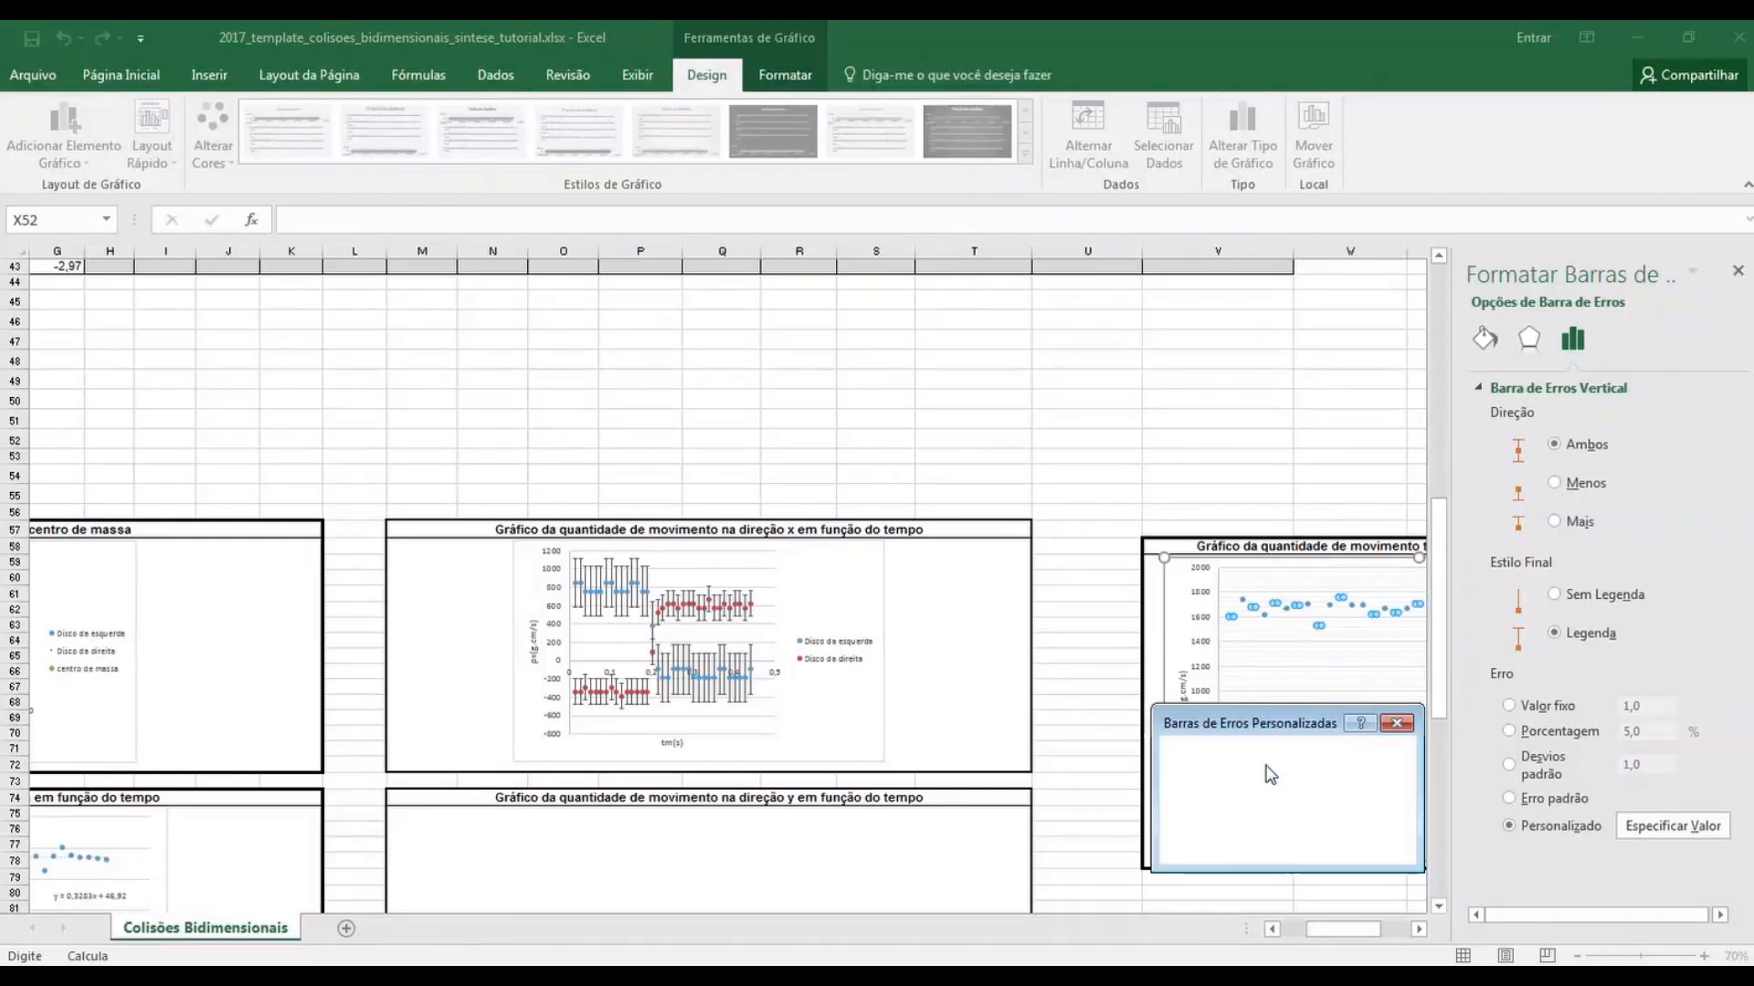
{"action": "left_click_drag", "start_coordinate": [1339, 930], "coordinate": [1314, 938]}
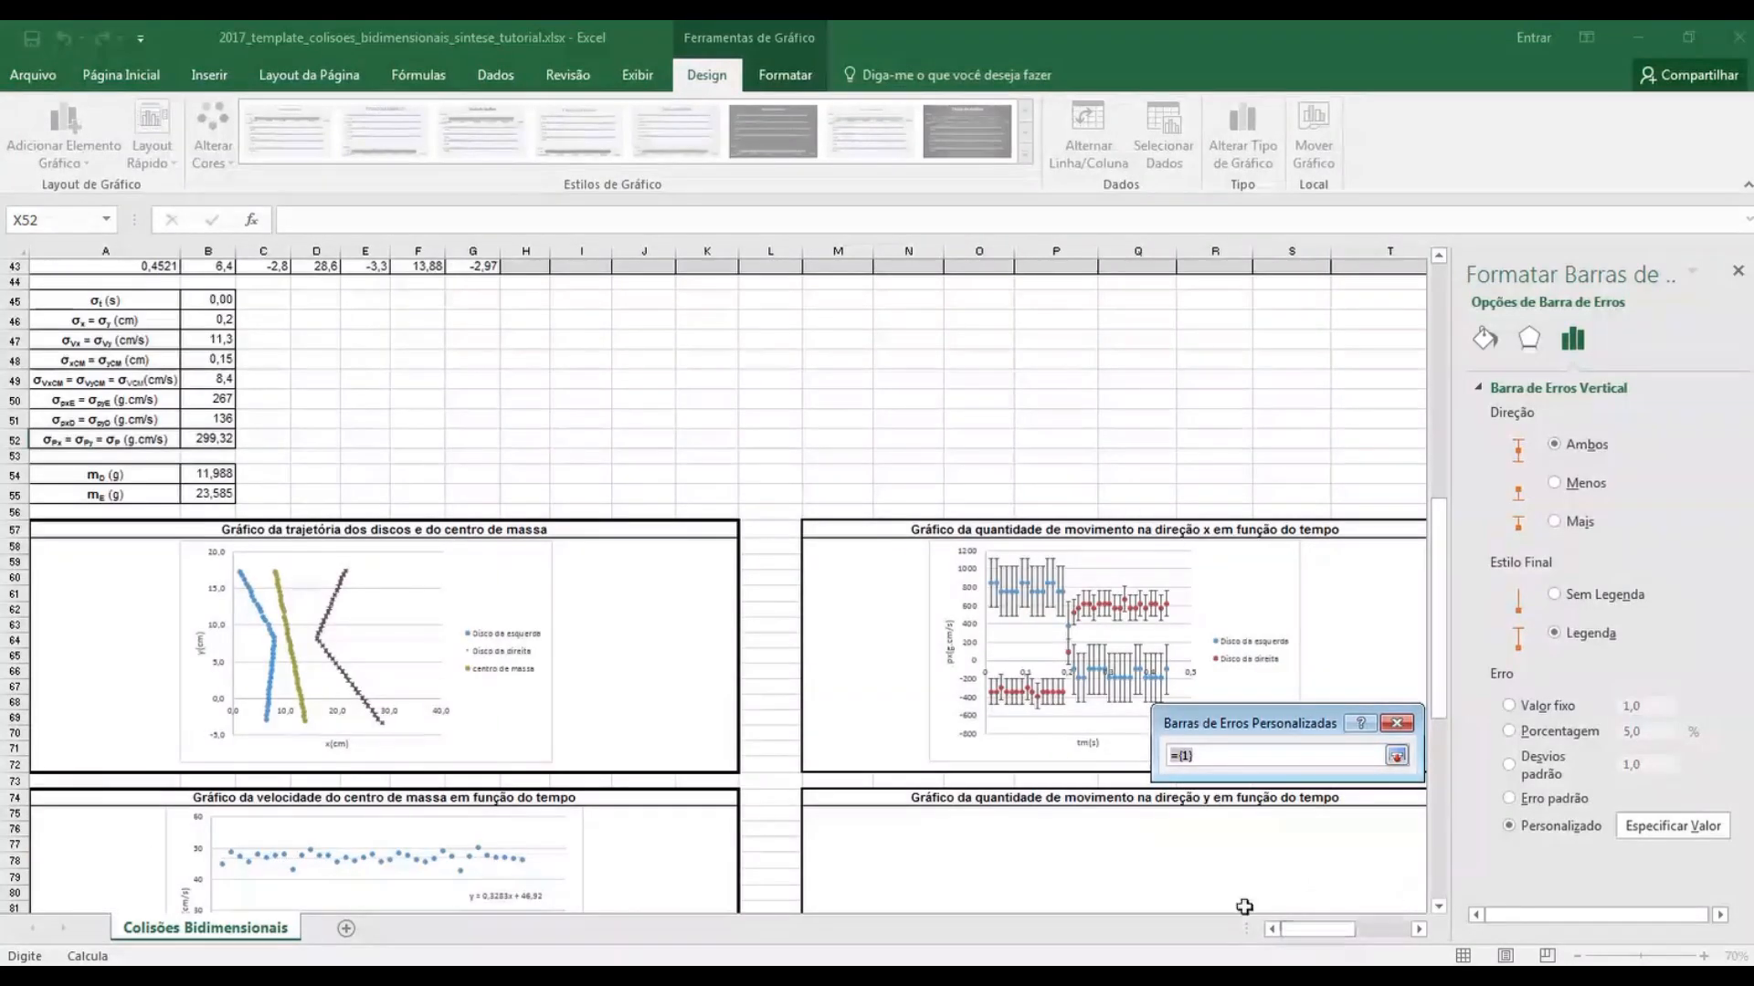
{"action": "left_click", "coordinate": [209, 440]}
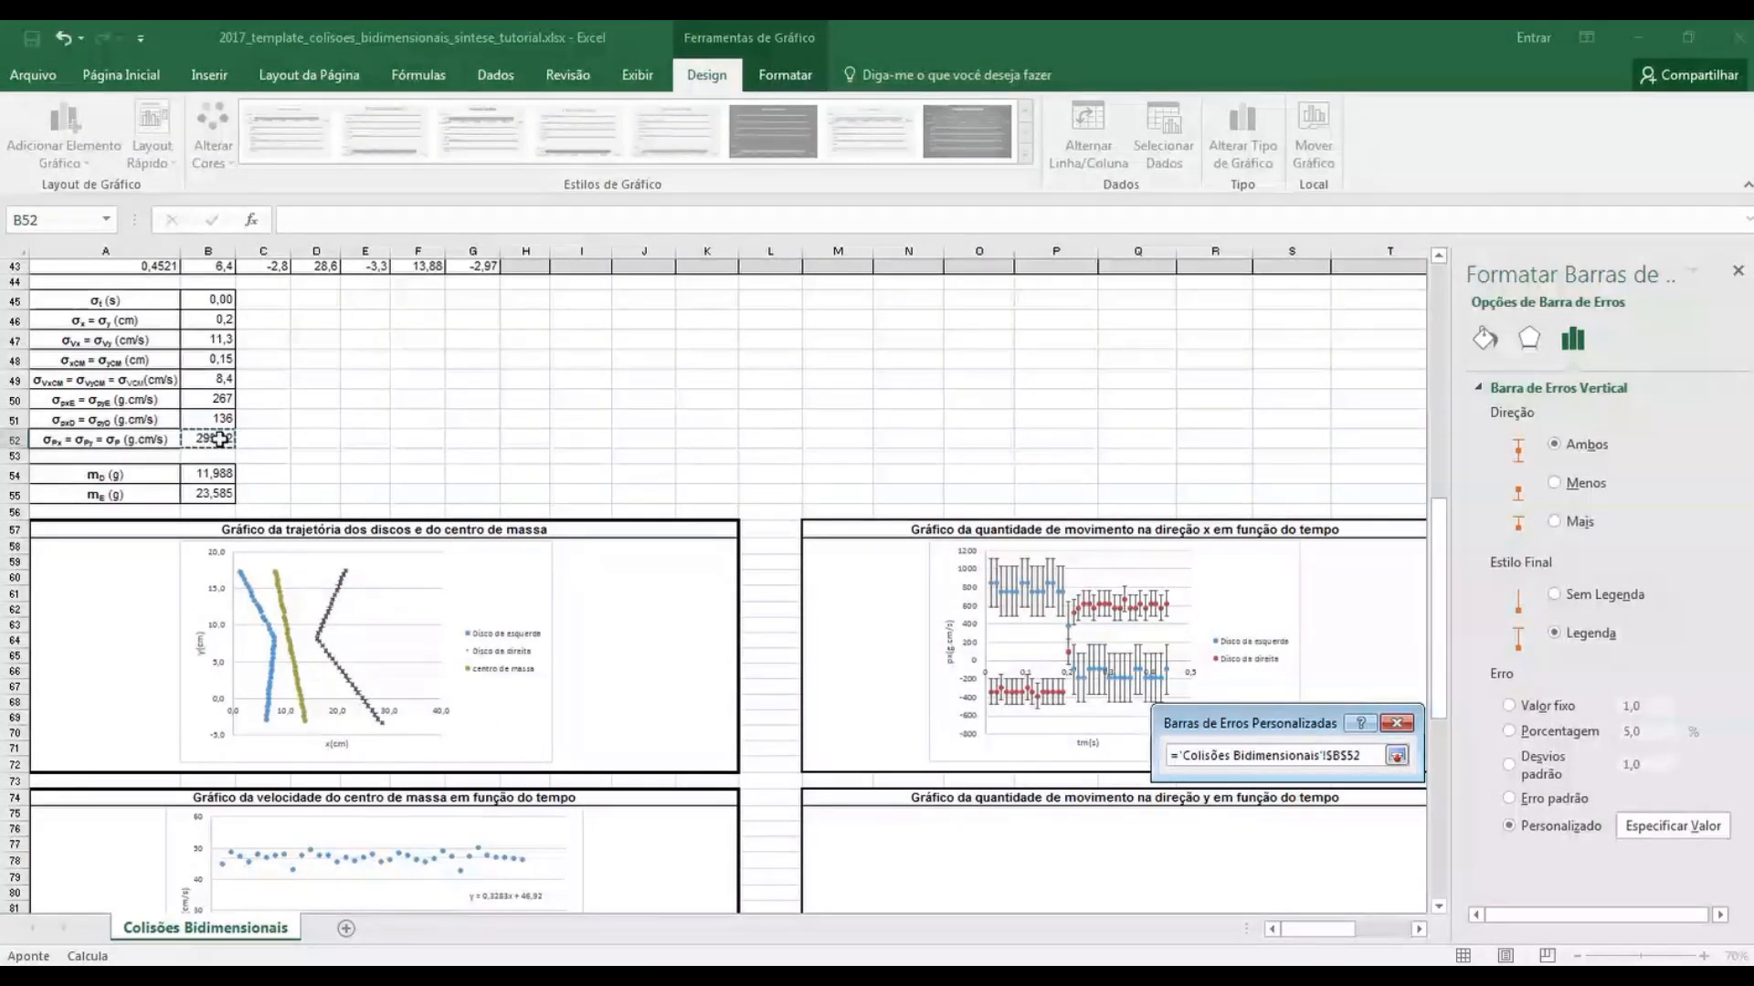
{"action": "left_click", "coordinate": [1397, 755]}
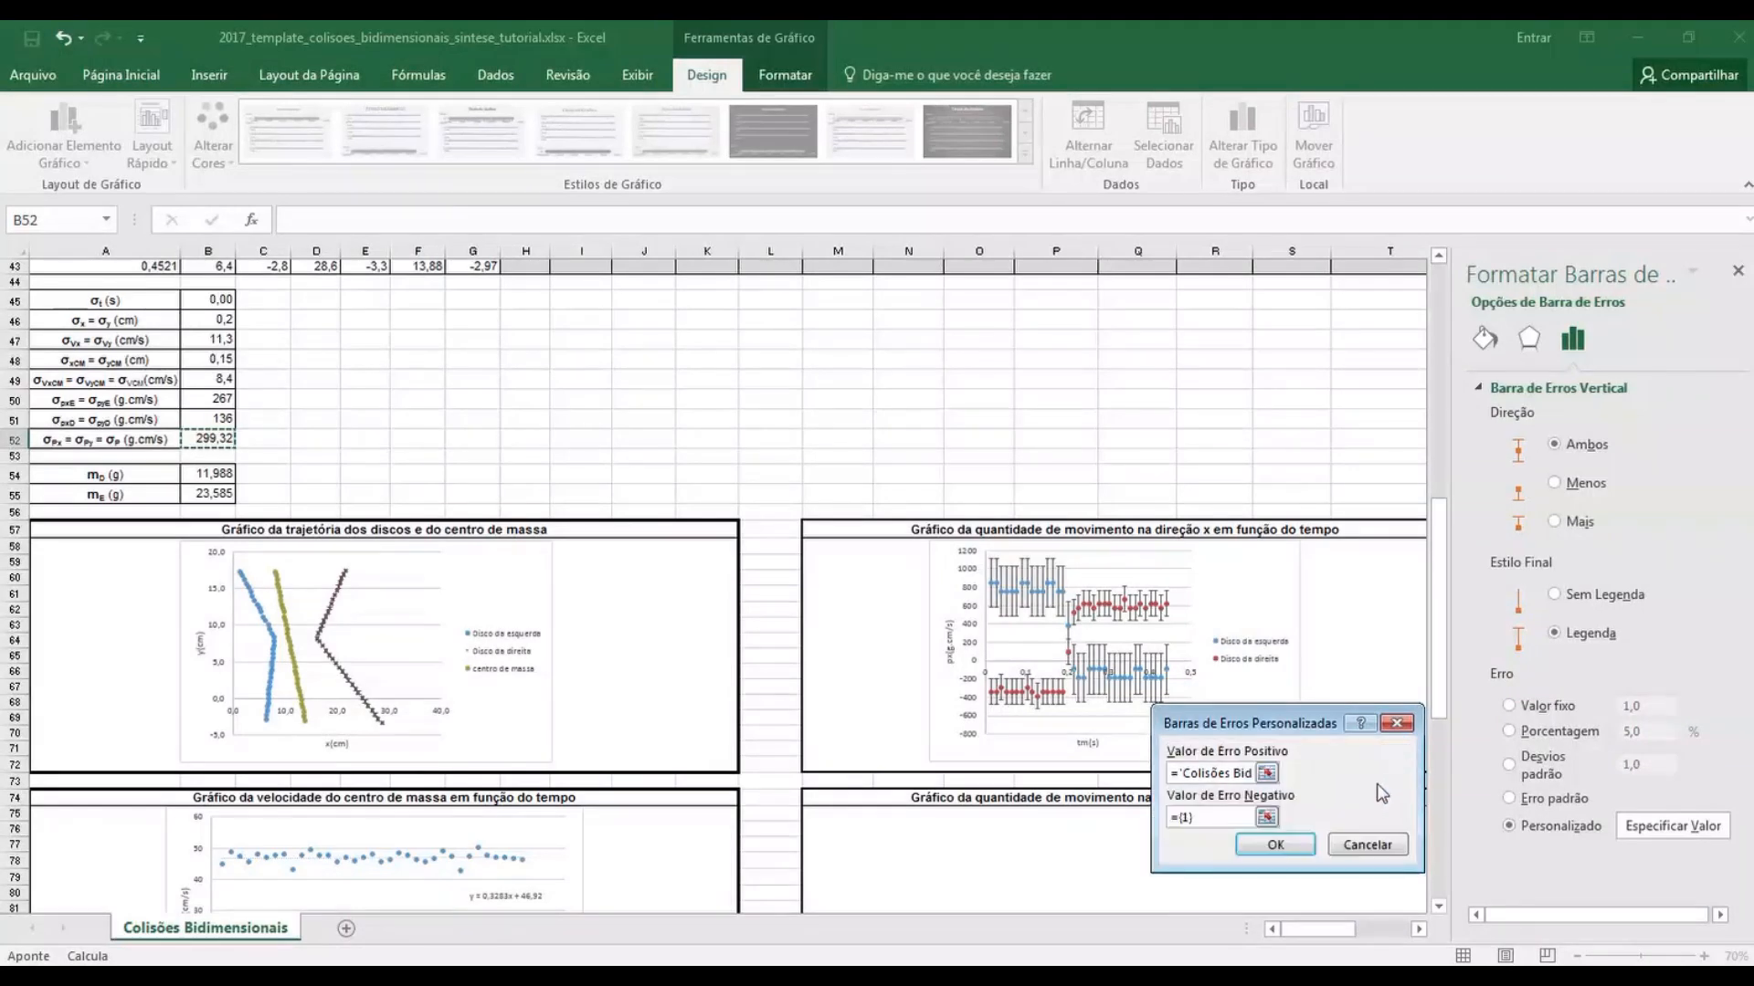
Take the negative error value from cell B52 too, apply the custom error bars and deselect the total momentum chart
{"action": "left_click", "coordinate": [1270, 813]}
{"action": "left_click", "coordinate": [215, 440]}
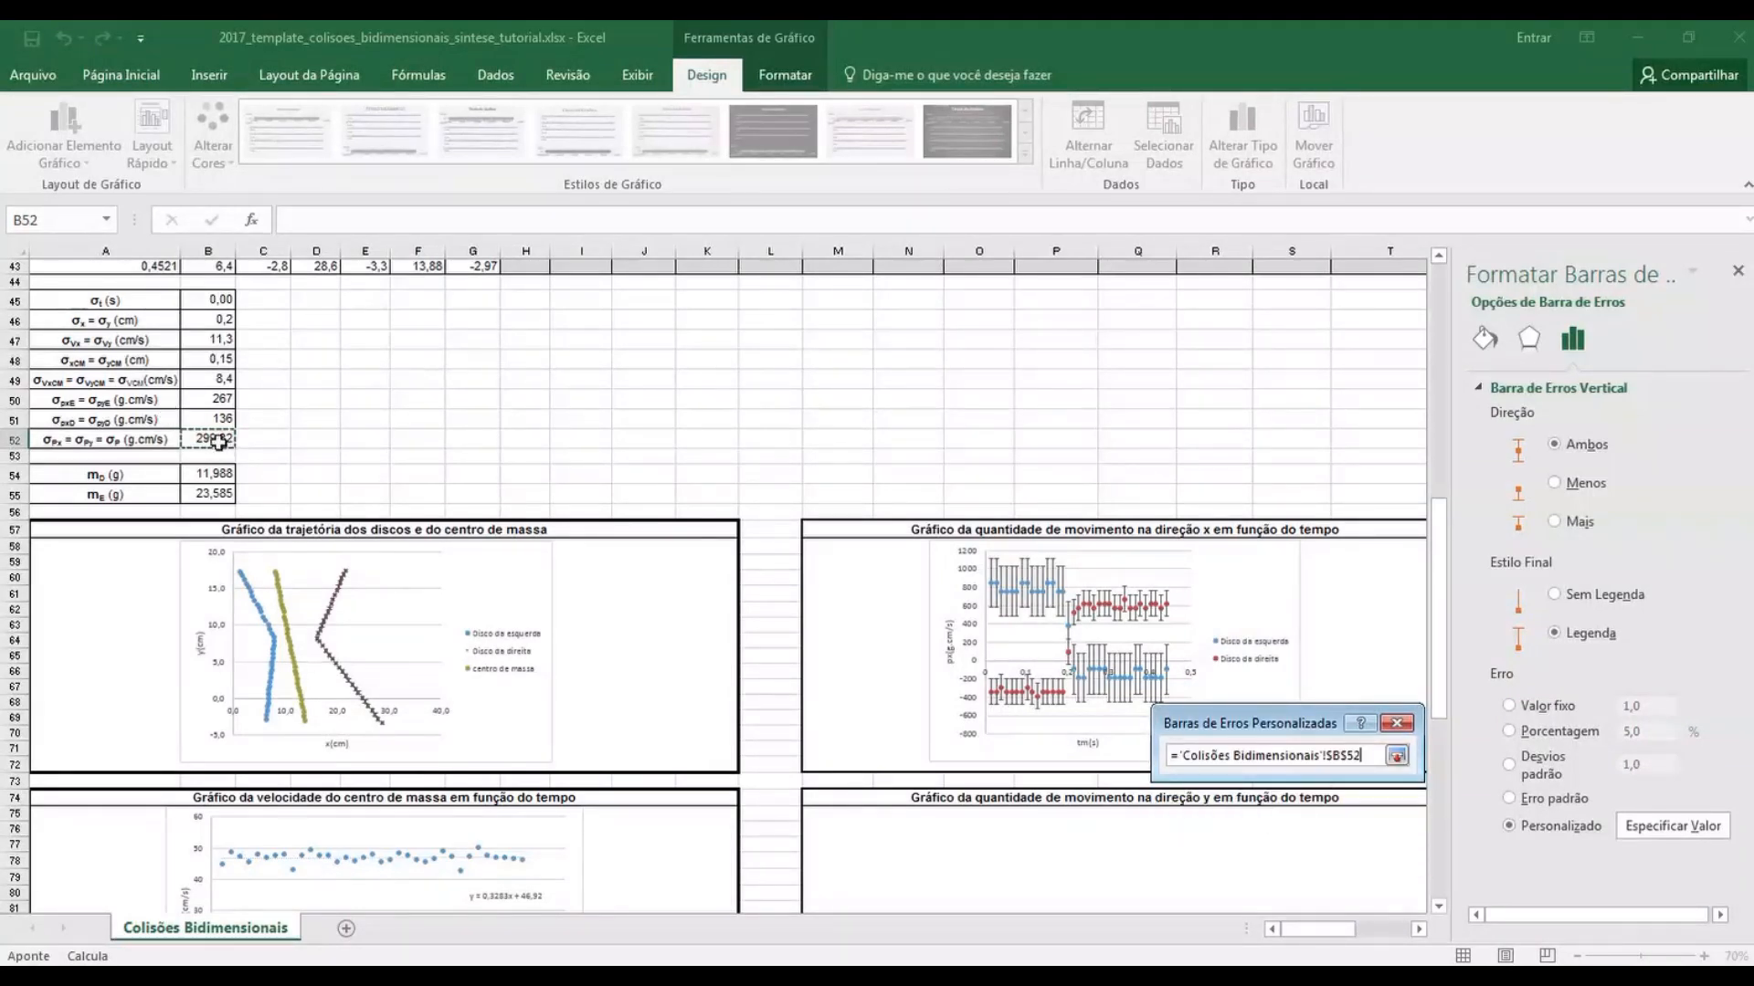
{"action": "left_click", "coordinate": [1398, 756]}
{"action": "left_click", "coordinate": [1290, 842]}
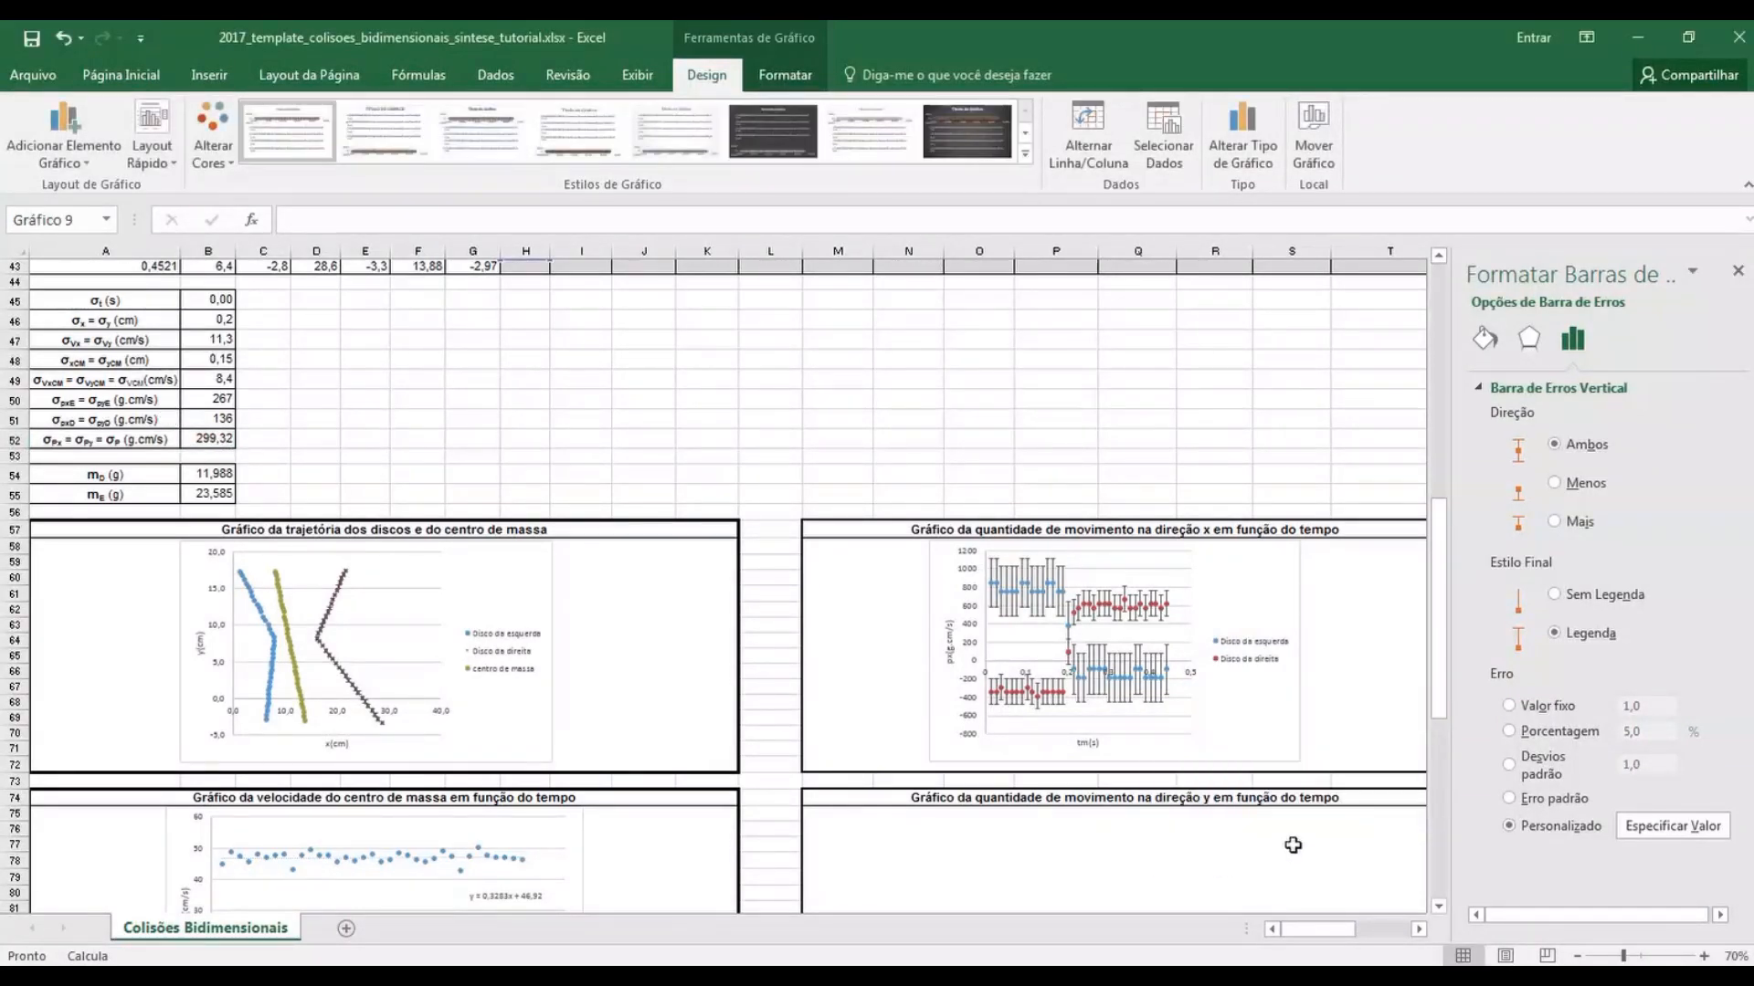
{"action": "left_click", "coordinate": [1737, 271]}
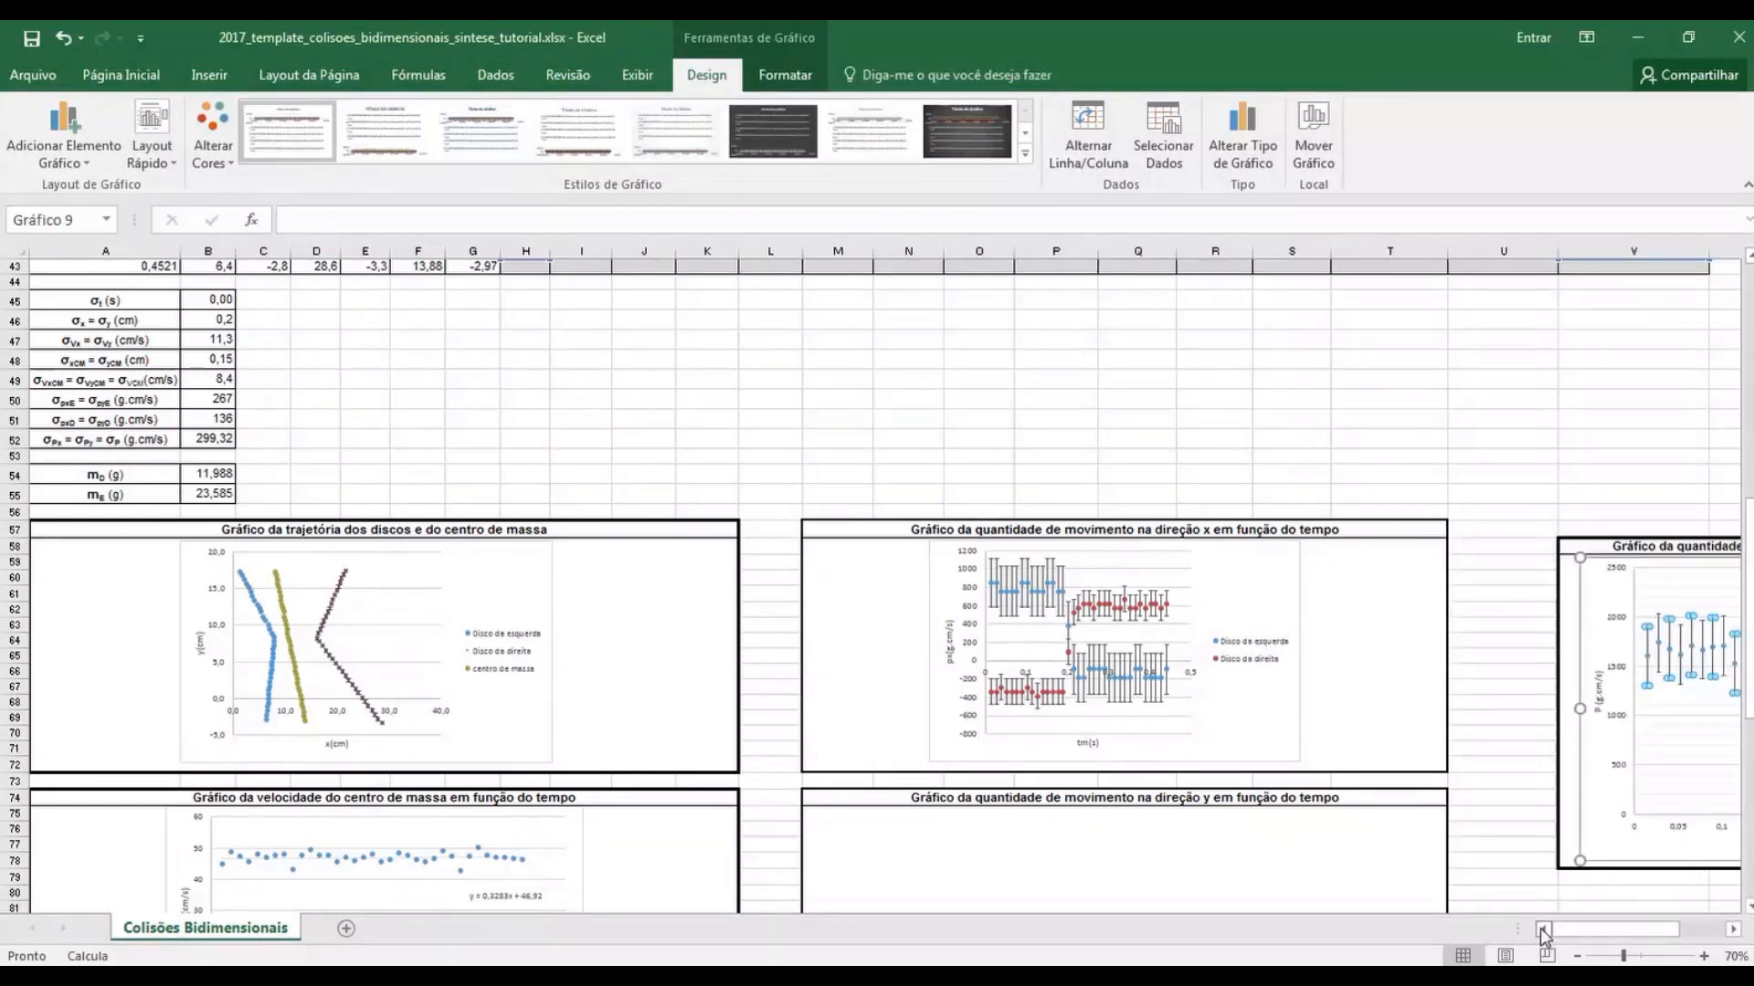
{"action": "left_click_drag", "start_coordinate": [1596, 929], "coordinate": [1624, 938]}
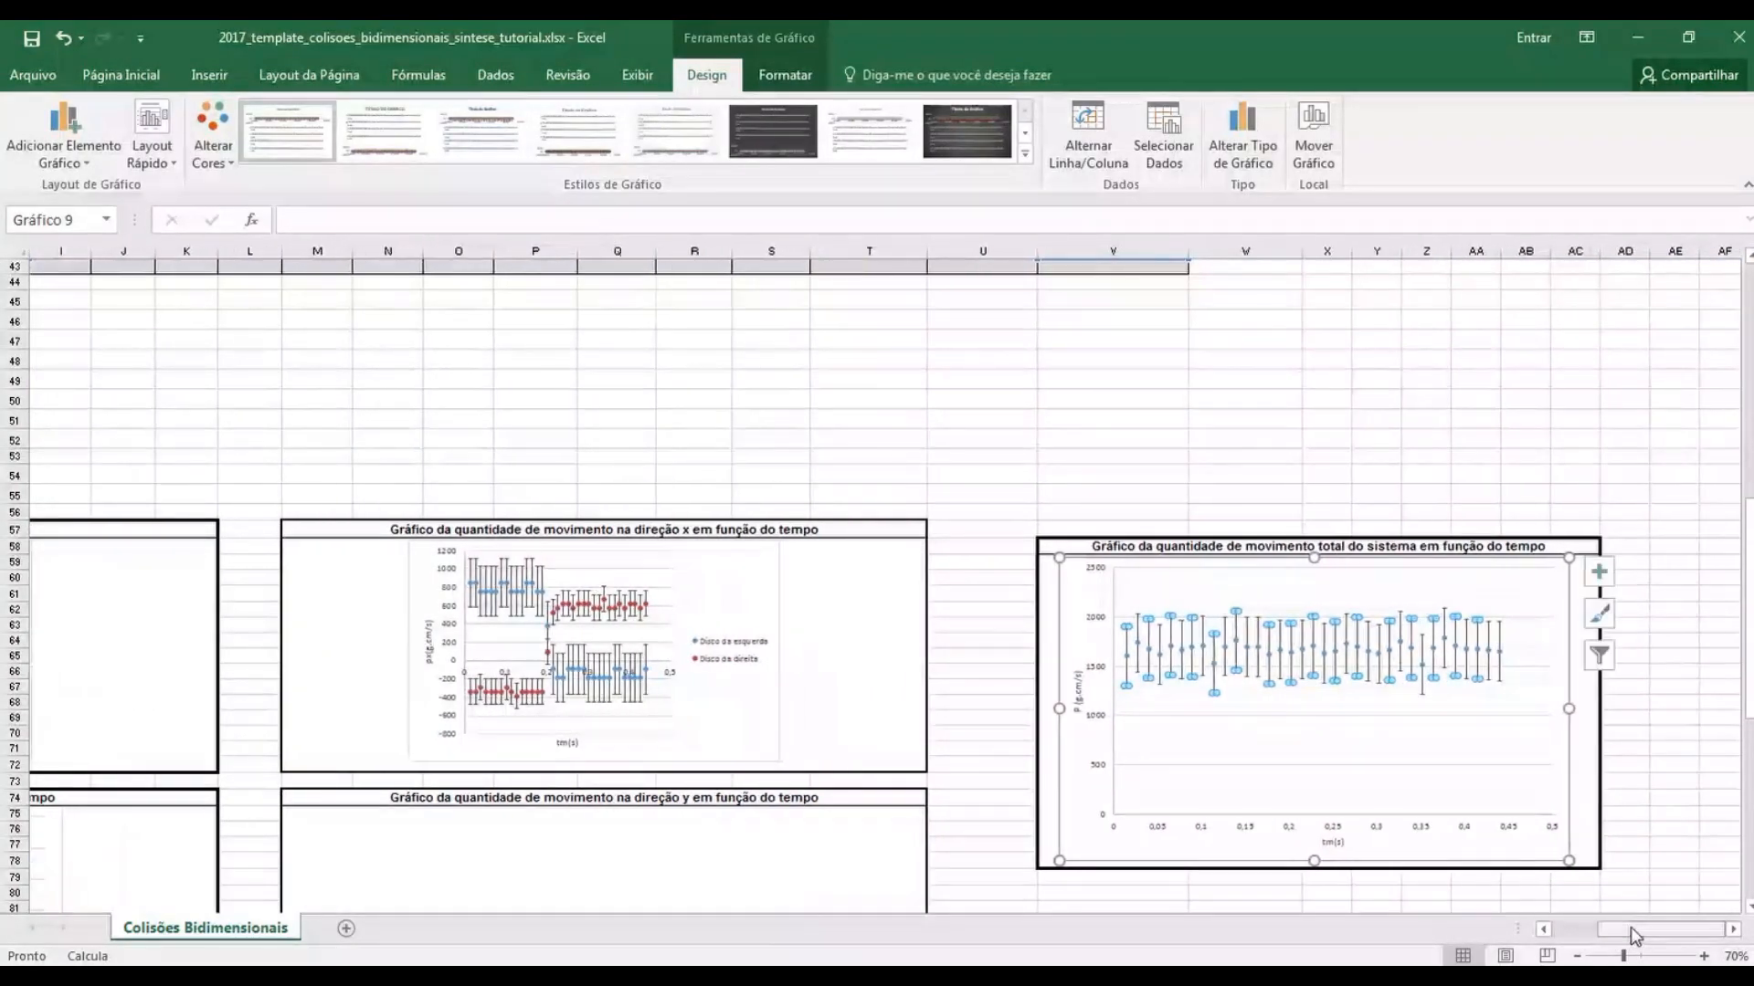
{"action": "left_click", "coordinate": [1701, 676]}
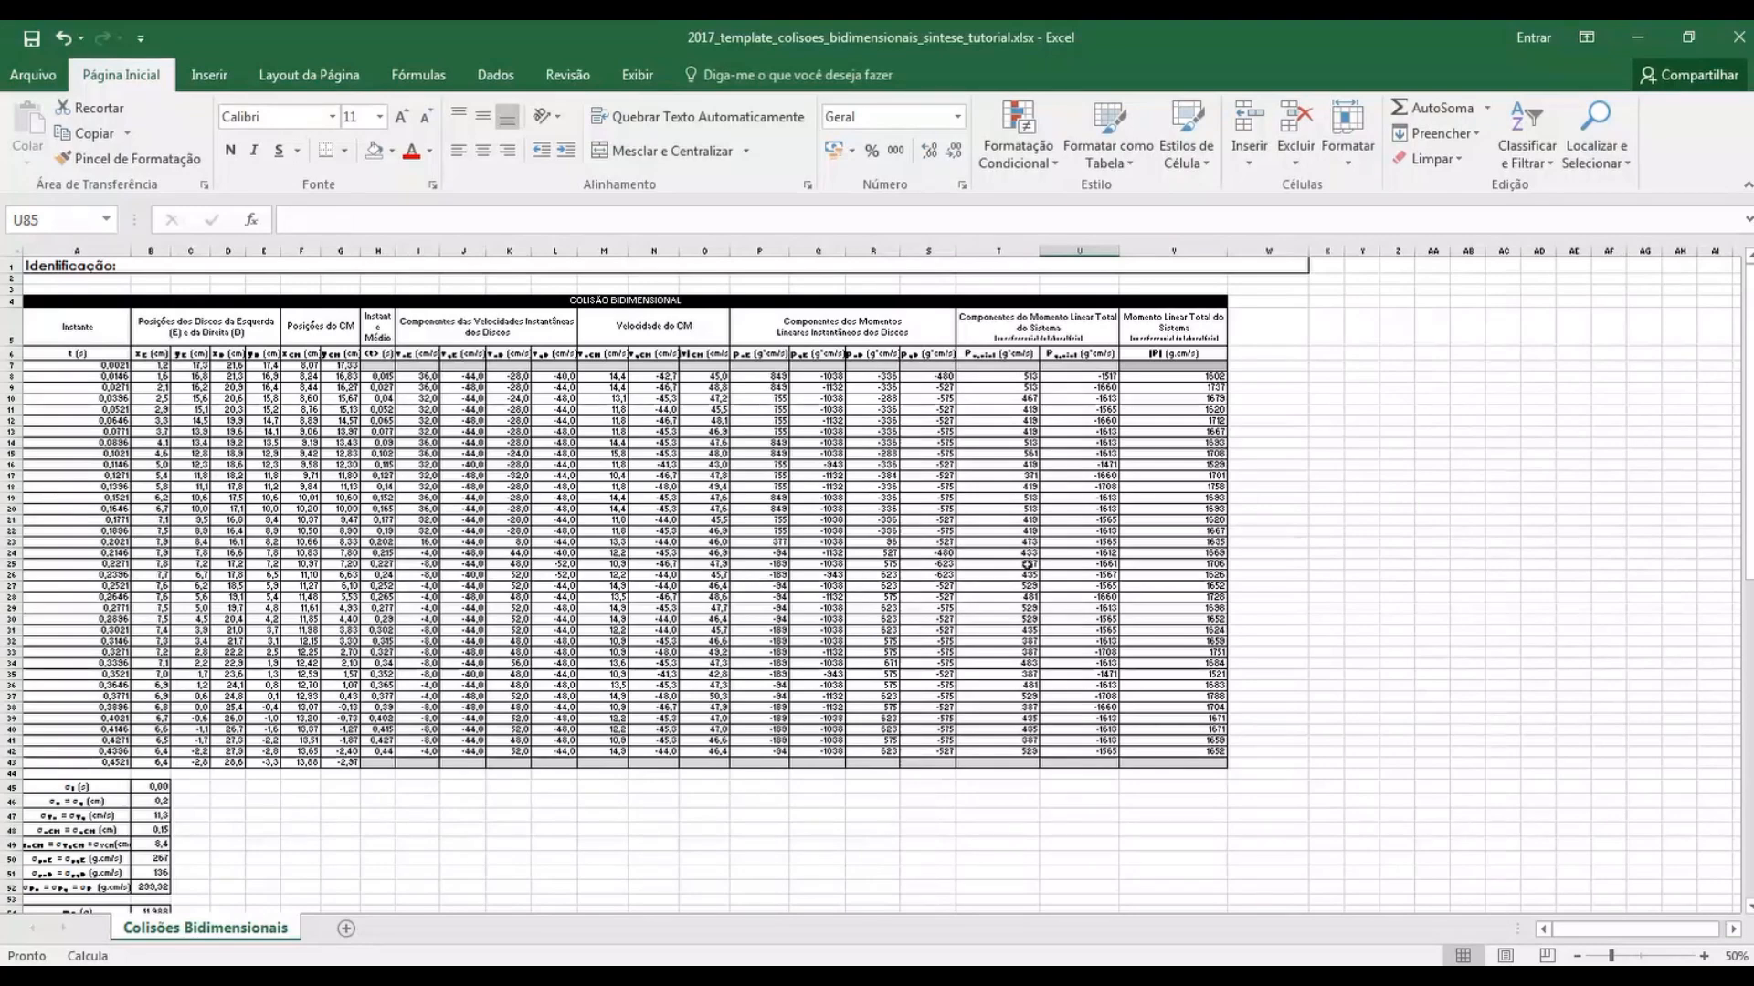
Review the worksheet's data table, uncertainties, completed charts and the questions below them
{"action": "scroll", "coordinate": [1027, 565], "scroll_direction": "down", "scroll_amount": 8}
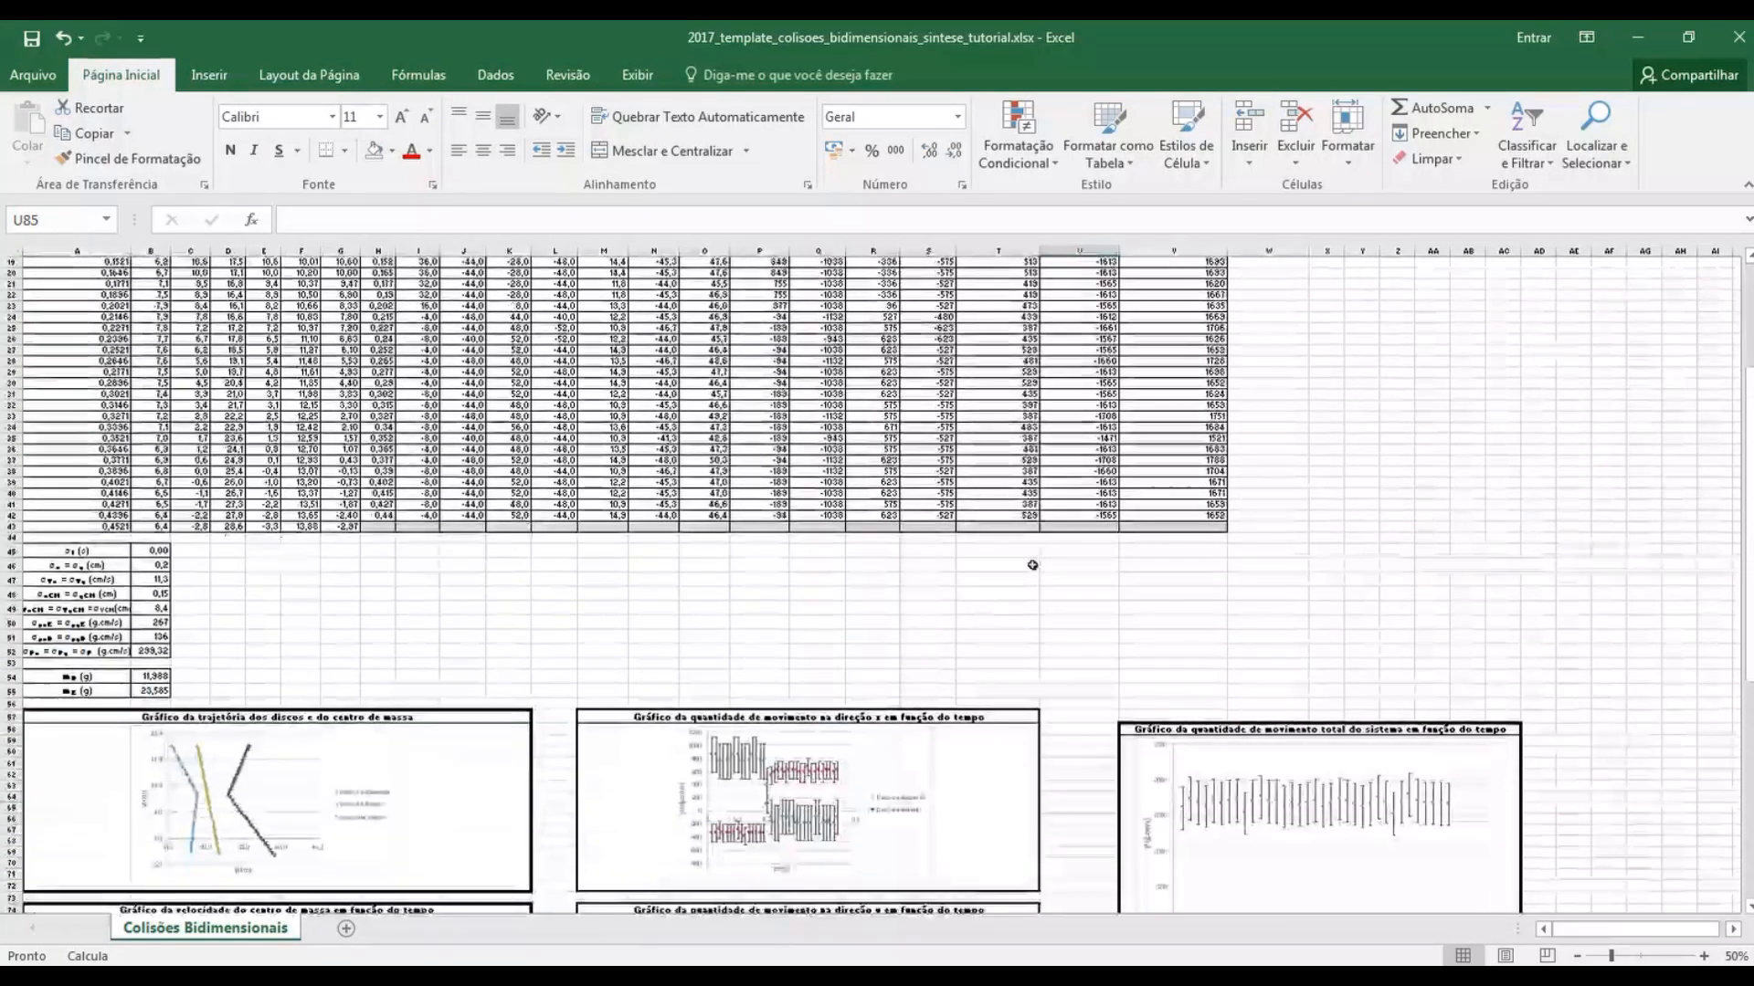
{"action": "scroll", "coordinate": [1033, 565], "scroll_direction": "down", "scroll_amount": 4}
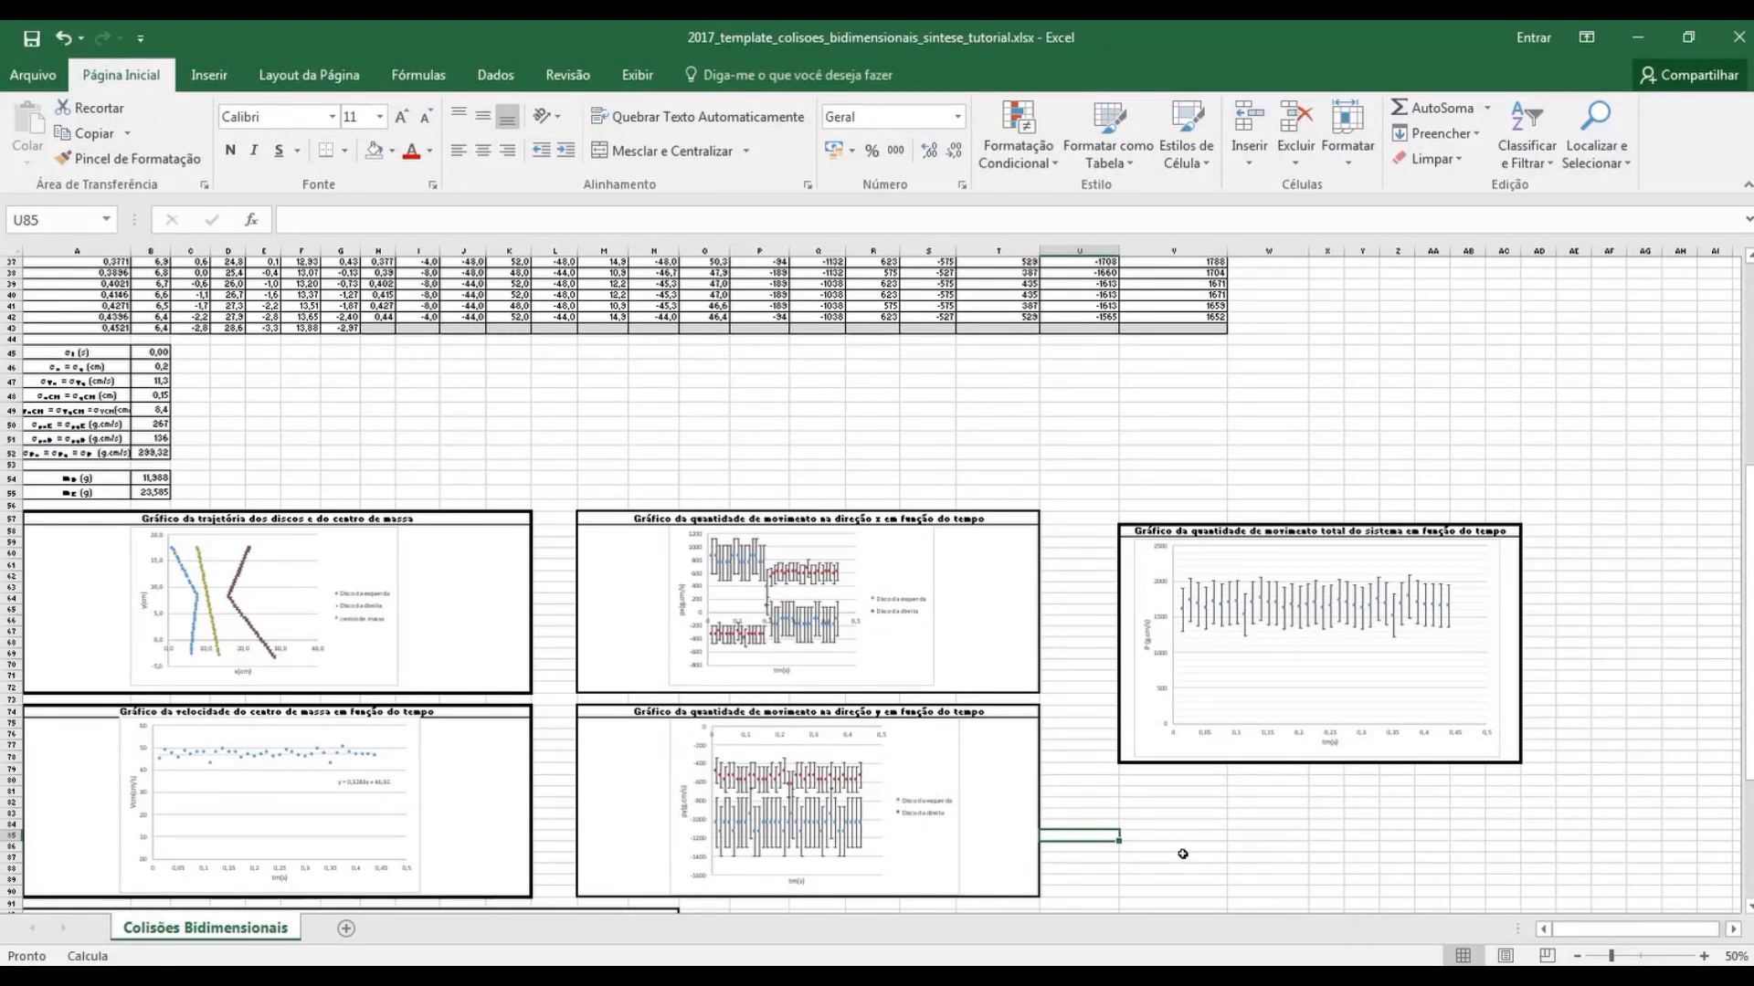
{"action": "scroll", "coordinate": [1183, 854], "scroll_direction": "down", "scroll_amount": 6}
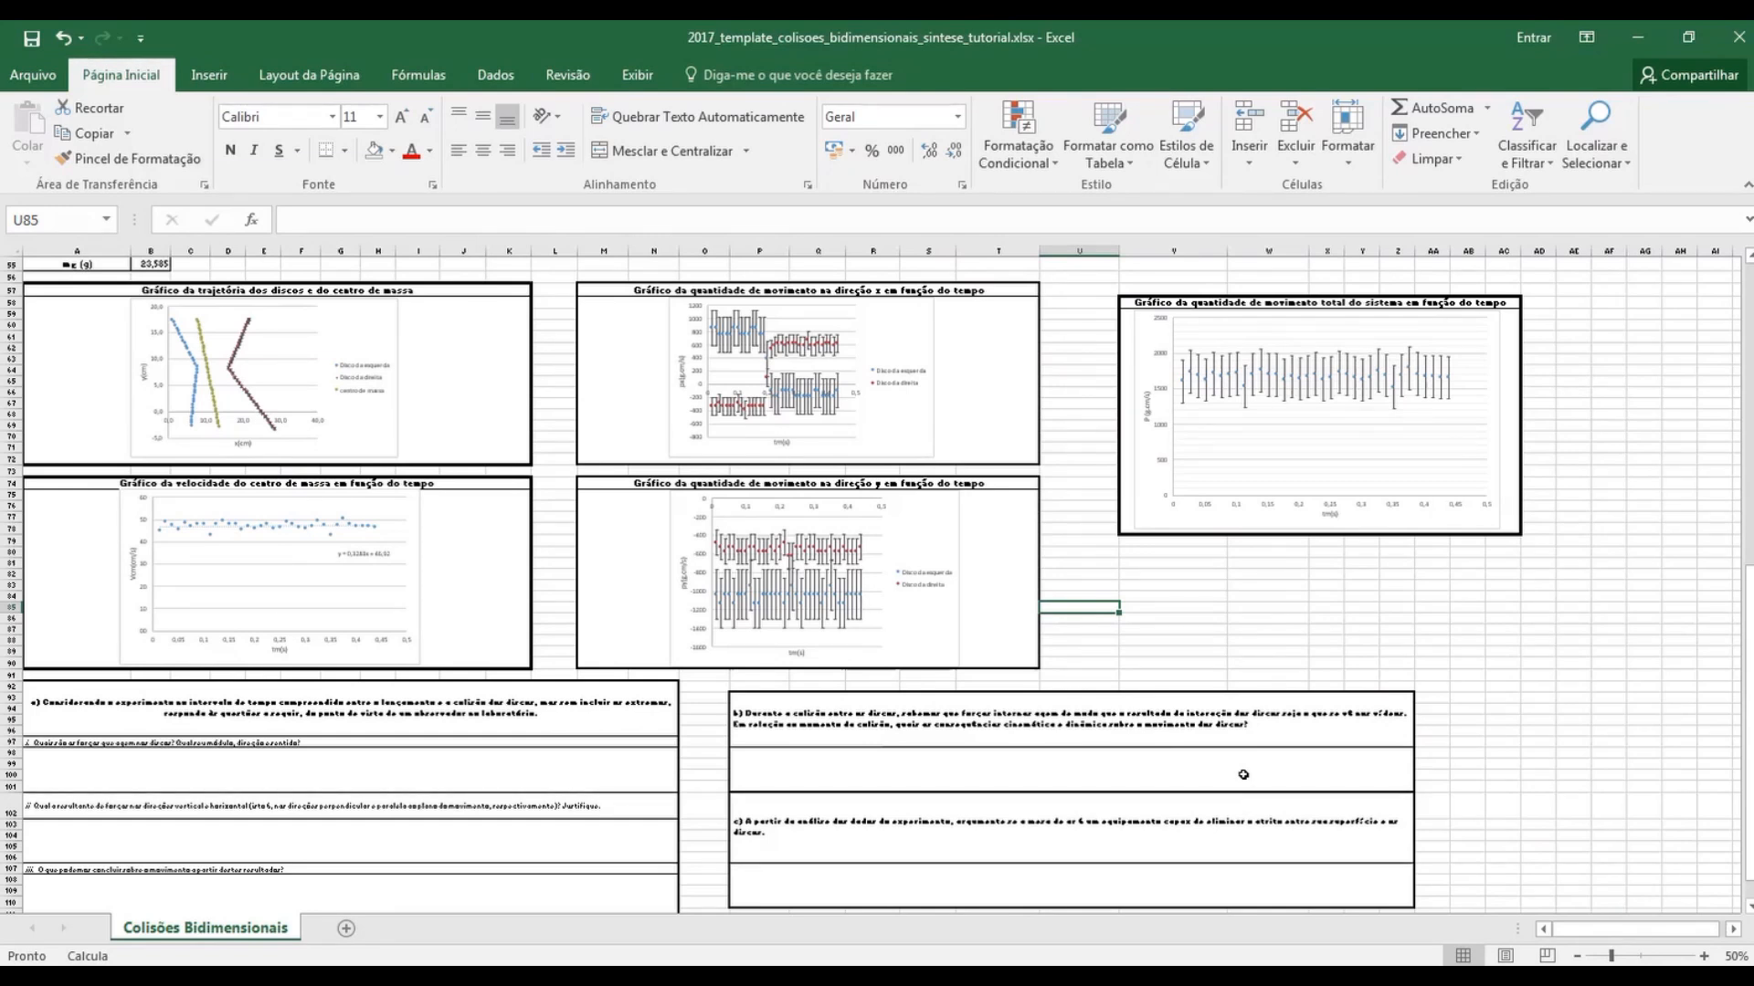
{"action": "scroll", "coordinate": [1243, 774], "scroll_direction": "up", "scroll_amount": 5}
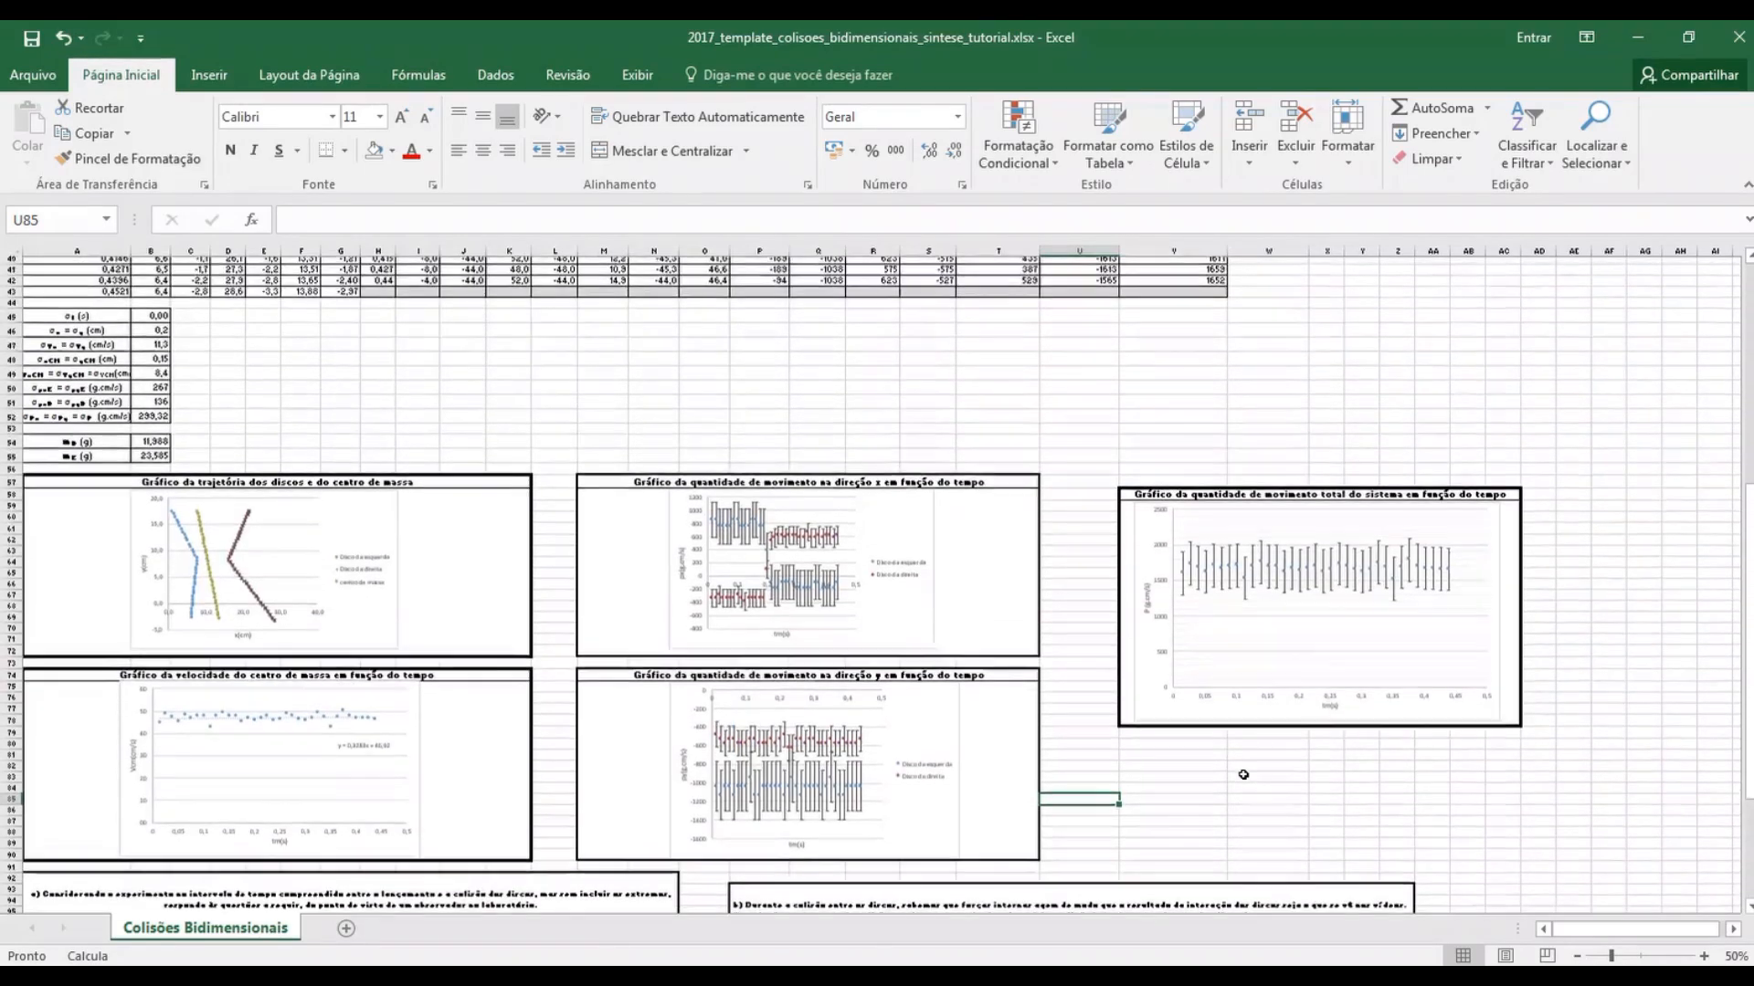